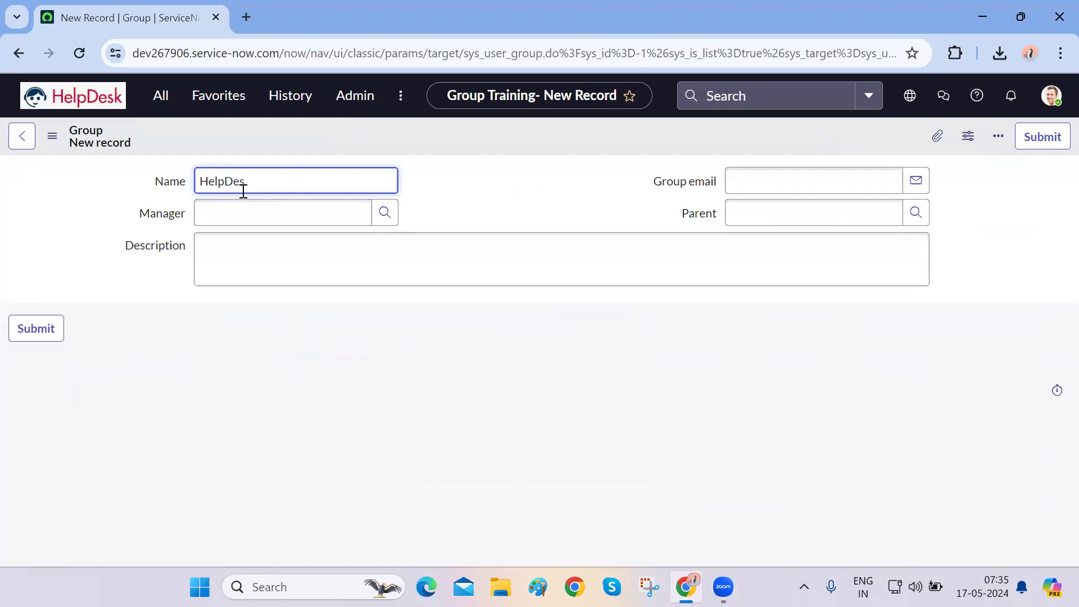
# Name the new group "My HelpDesk" and save the record while staying on its form
pyautogui.press('BackSpace')
pyautogui.press('BackSpace')
pyautogui.press('BackSpace')
pyautogui.press('BackSpace')
pyautogui.press('BackSpace')
pyautogui.press('BackSpace')
pyautogui.write('My HelpDesk')
pyautogui.click(322, 406)
pyautogui.rightClick(841, 127)
pyautogui.click(853, 134)
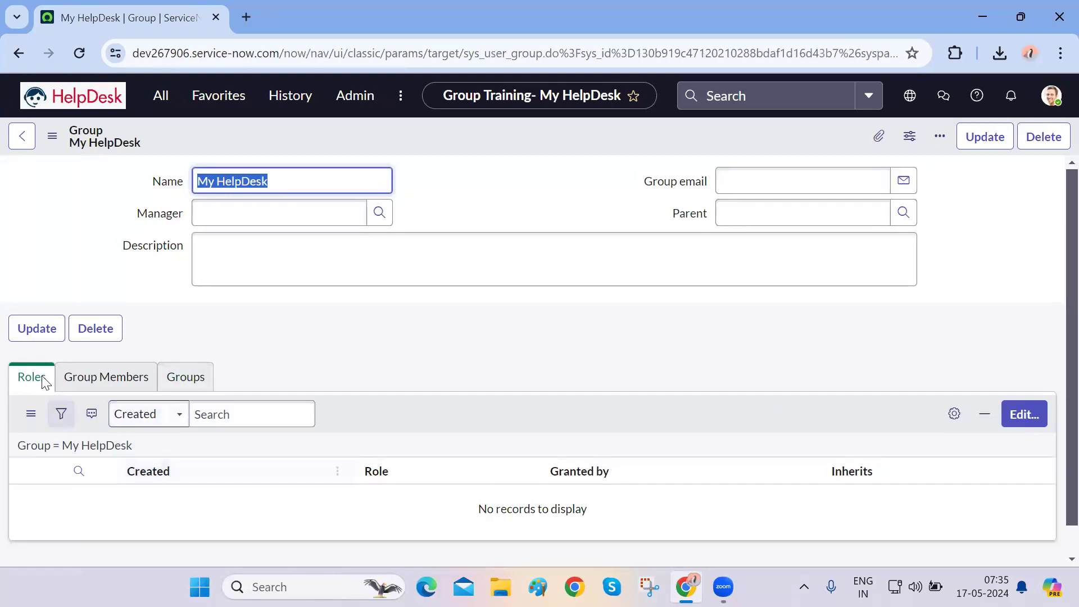
# Add the itil role to the My HelpDesk group, save the role list and reload the group record
pyautogui.click(1036, 421)
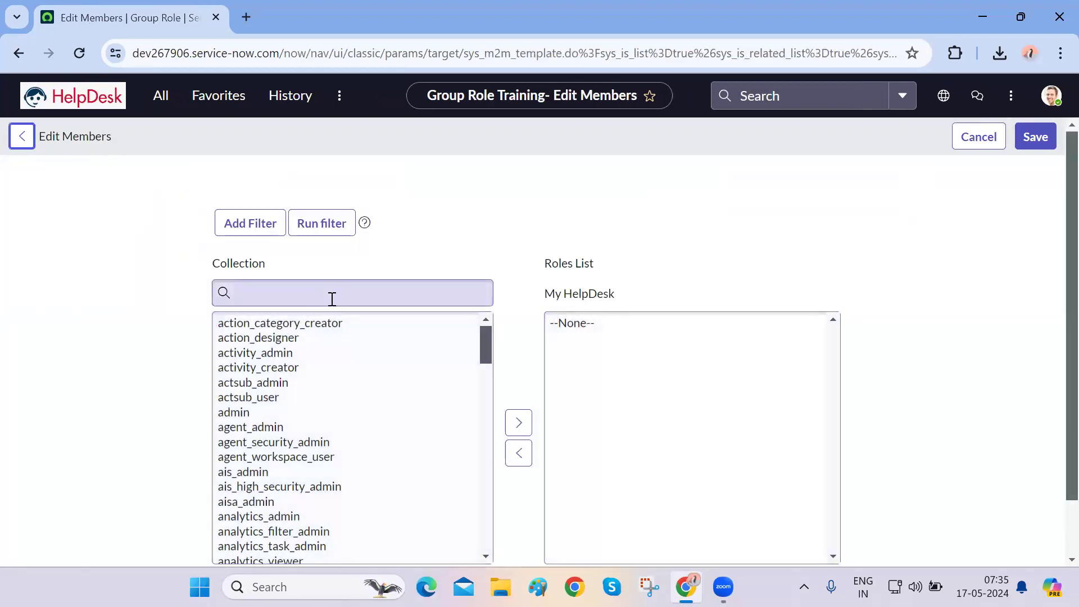
pyautogui.click(313, 334)
pyautogui.write('iti')
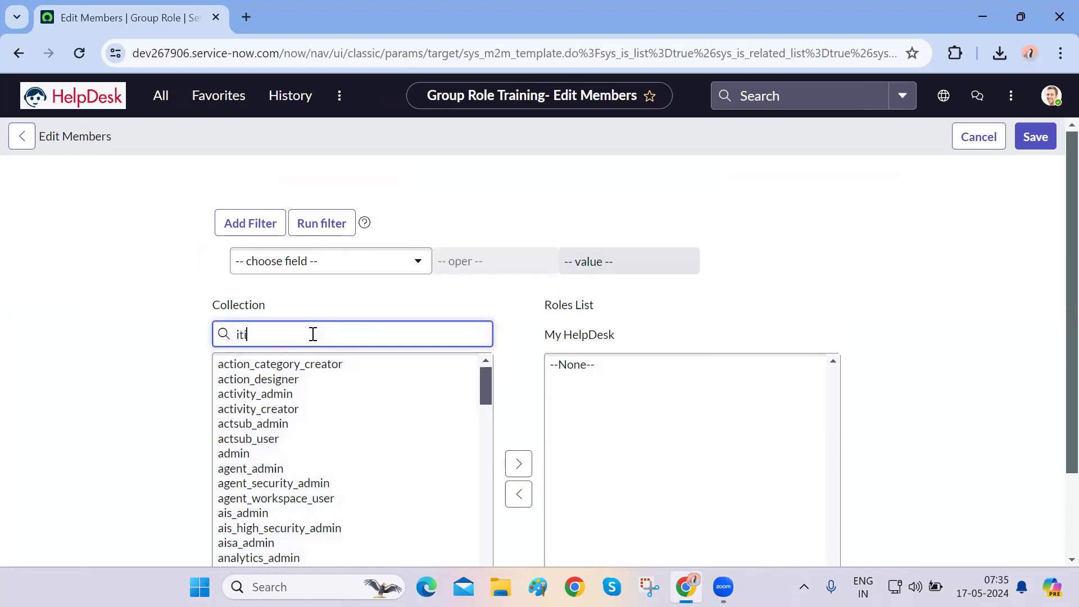
pyautogui.doubleClick(234, 364)
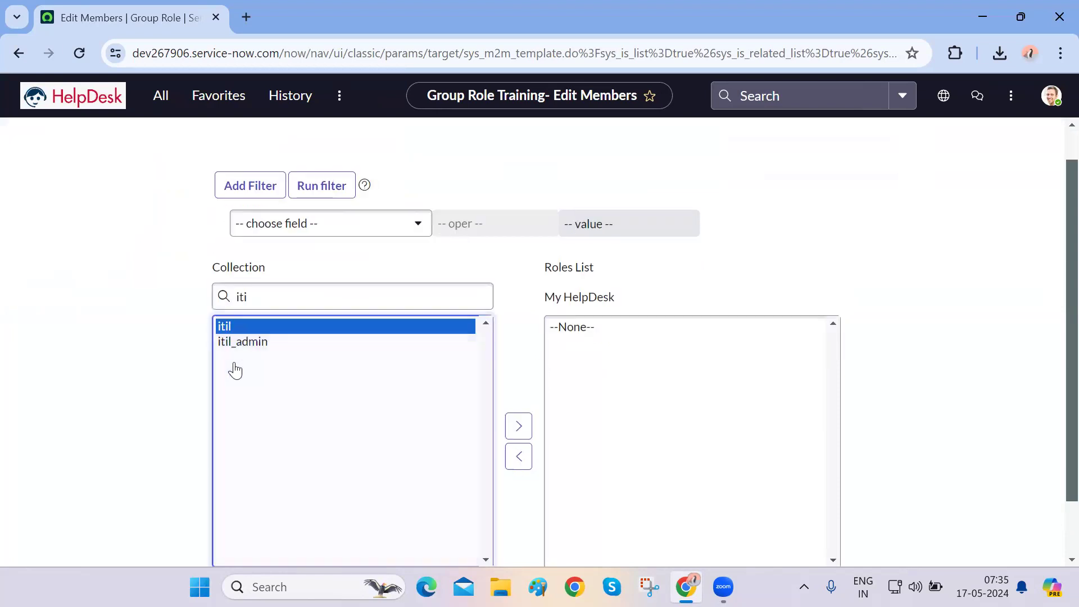
pyautogui.scroll(-2, 499, 451)
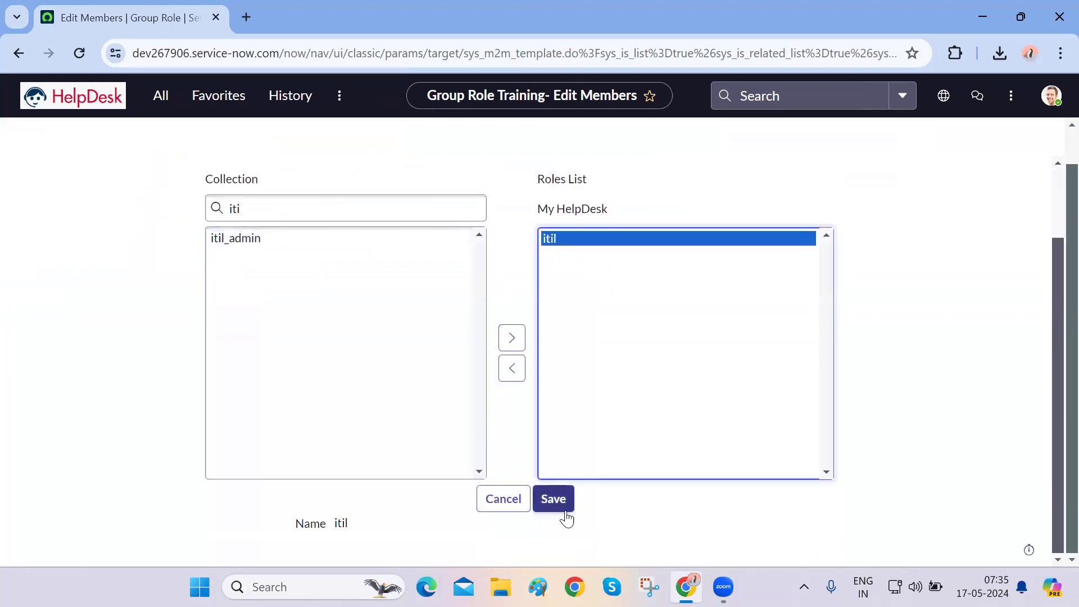
pyautogui.click(553, 499)
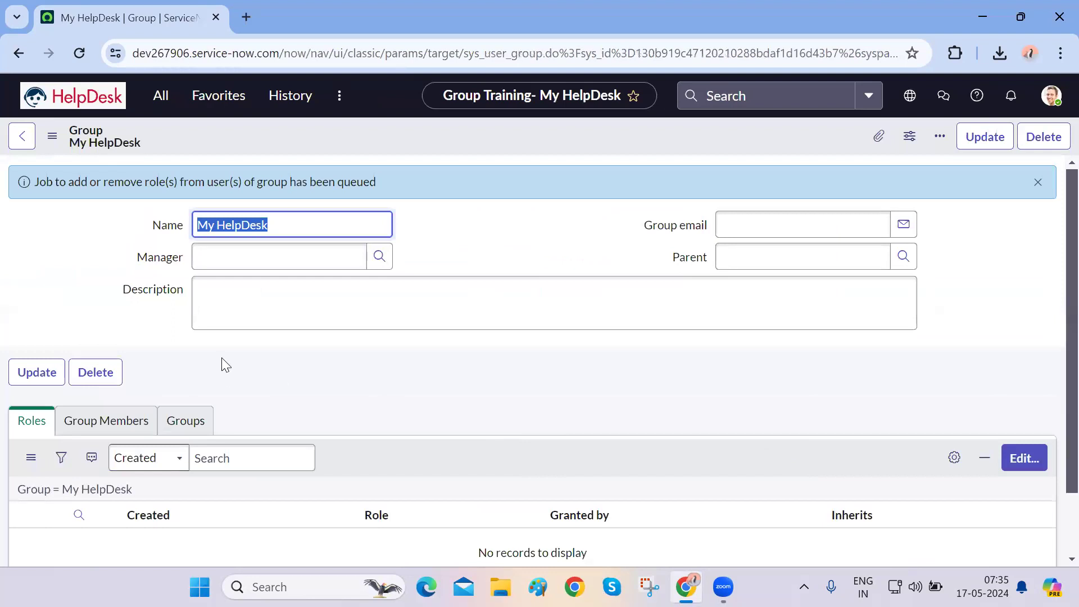
pyautogui.moveTo(148, 186); pyautogui.dragTo(378, 190)
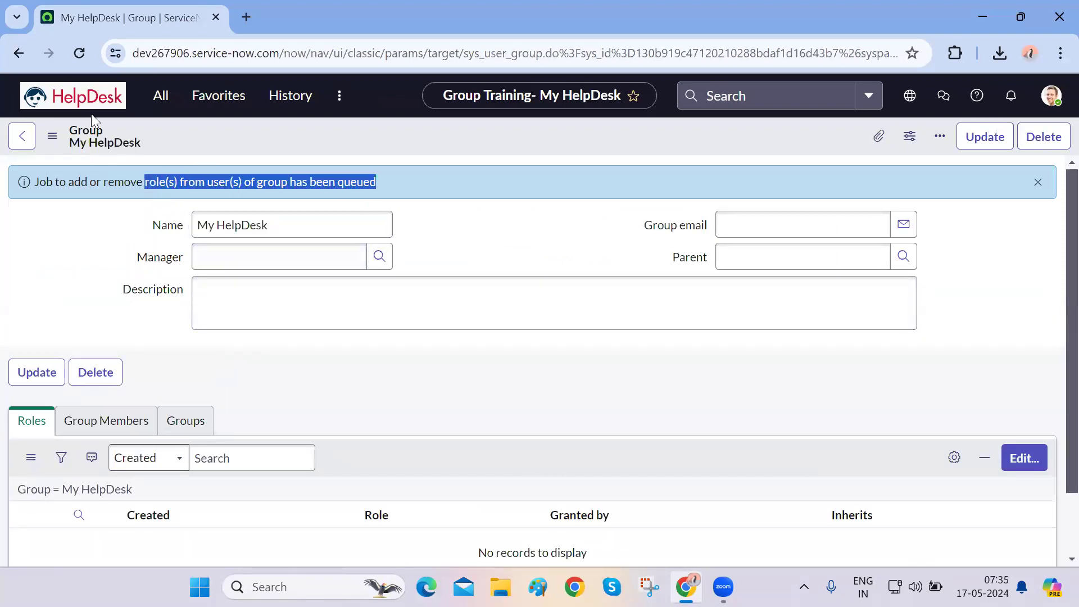
pyautogui.click(245, 382)
pyautogui.click(75, 57)
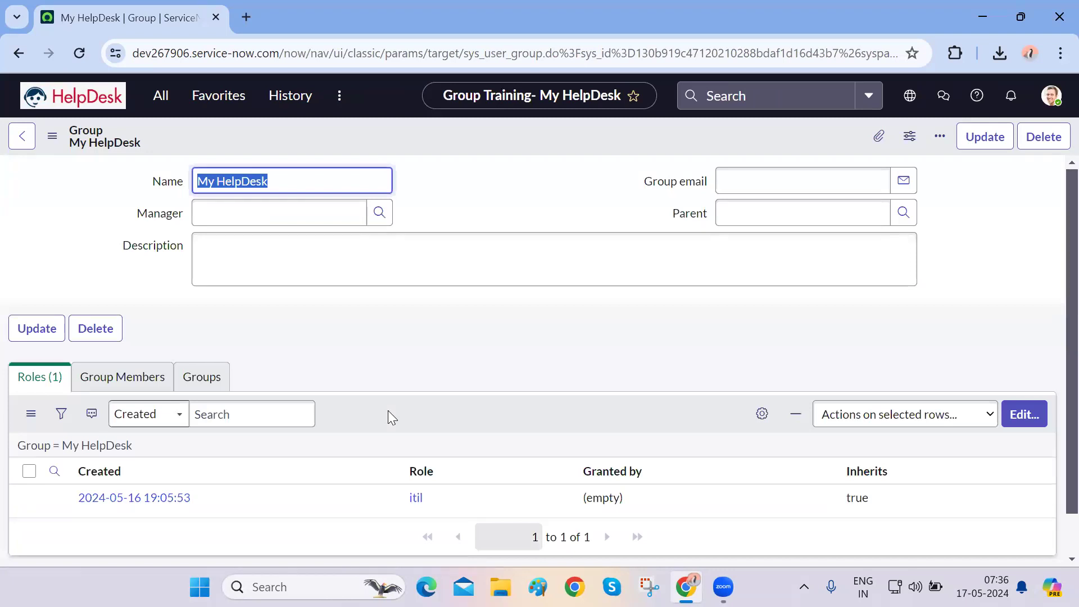
# Search the users available as members of the My HelpDesk group for "Trainin" and leave without adding anyone
pyautogui.click(131, 382)
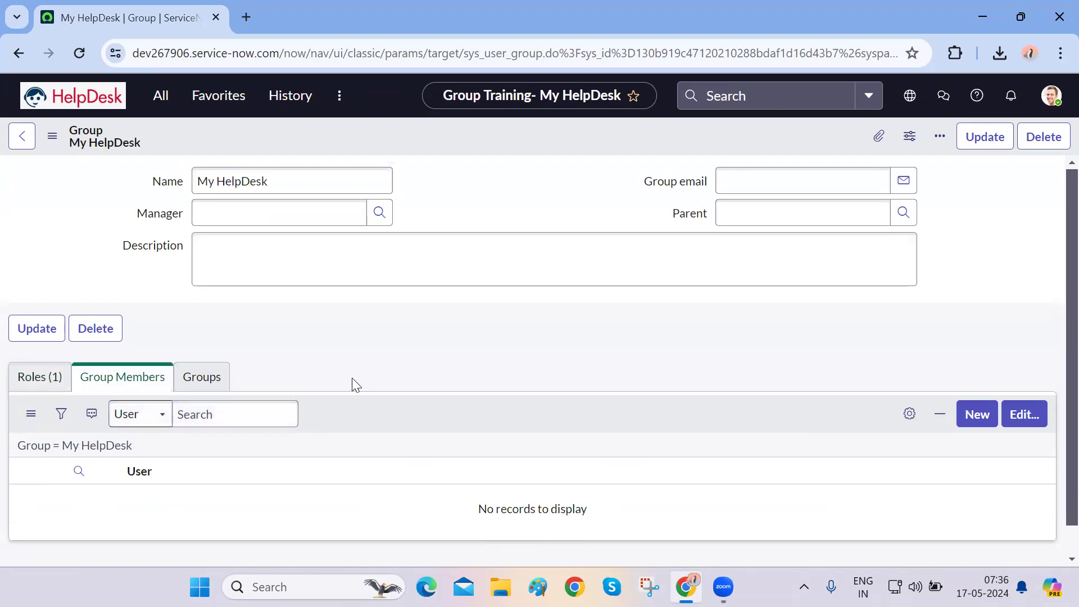
pyautogui.click(1024, 415)
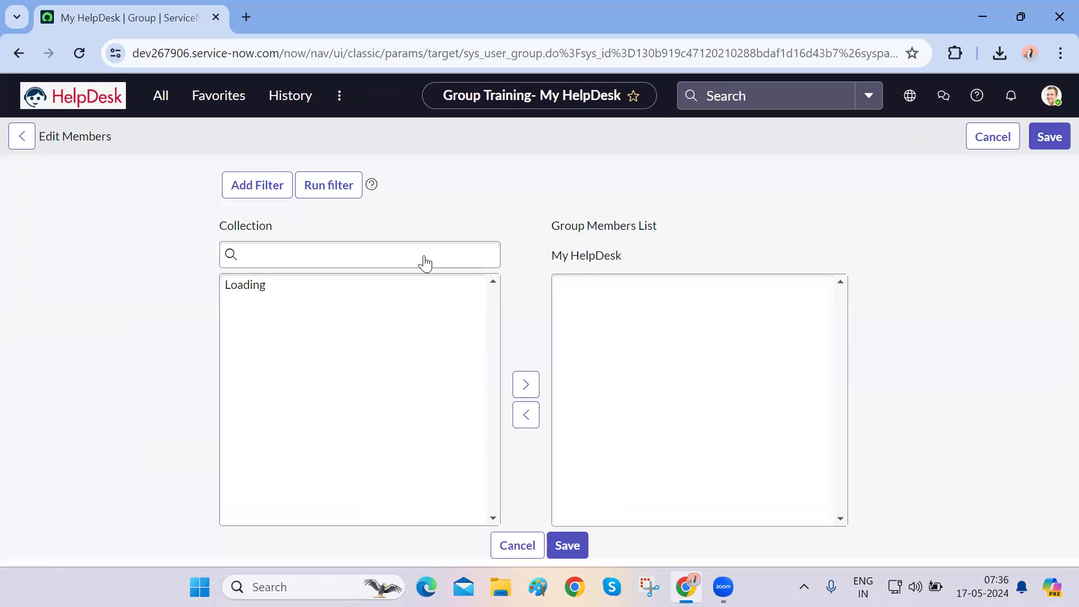
pyautogui.click(356, 336)
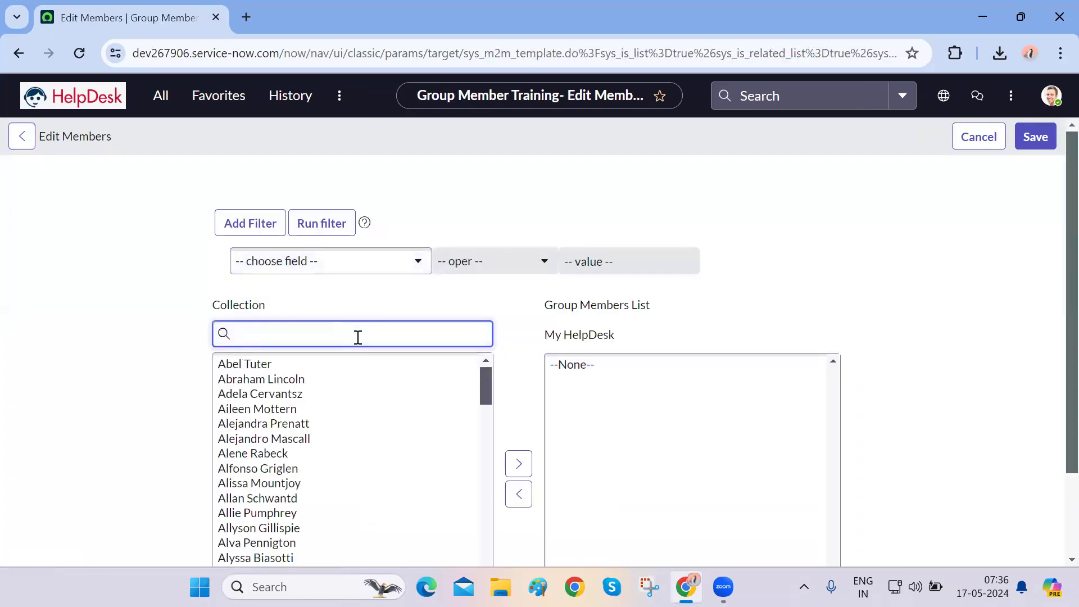
pyautogui.write('Trainin')
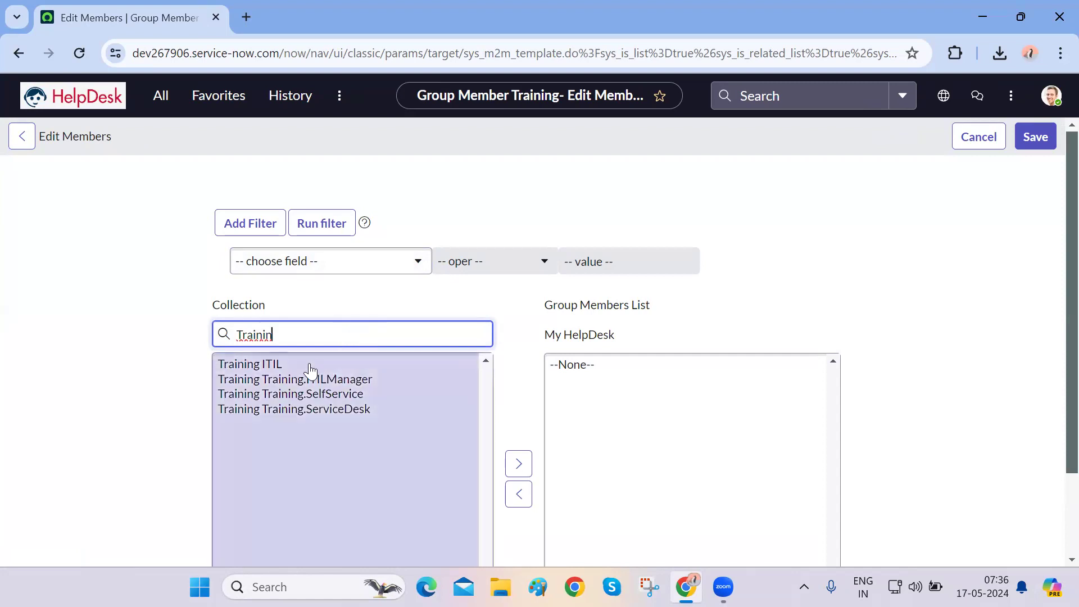
pyautogui.scroll(-2, 505, 315)
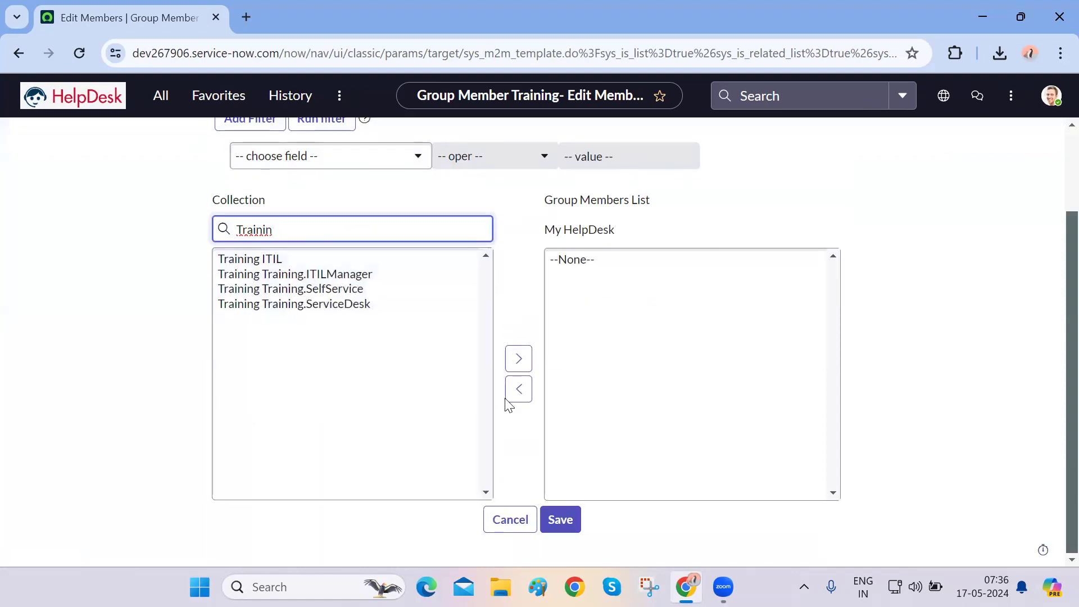
pyautogui.click(504, 521)
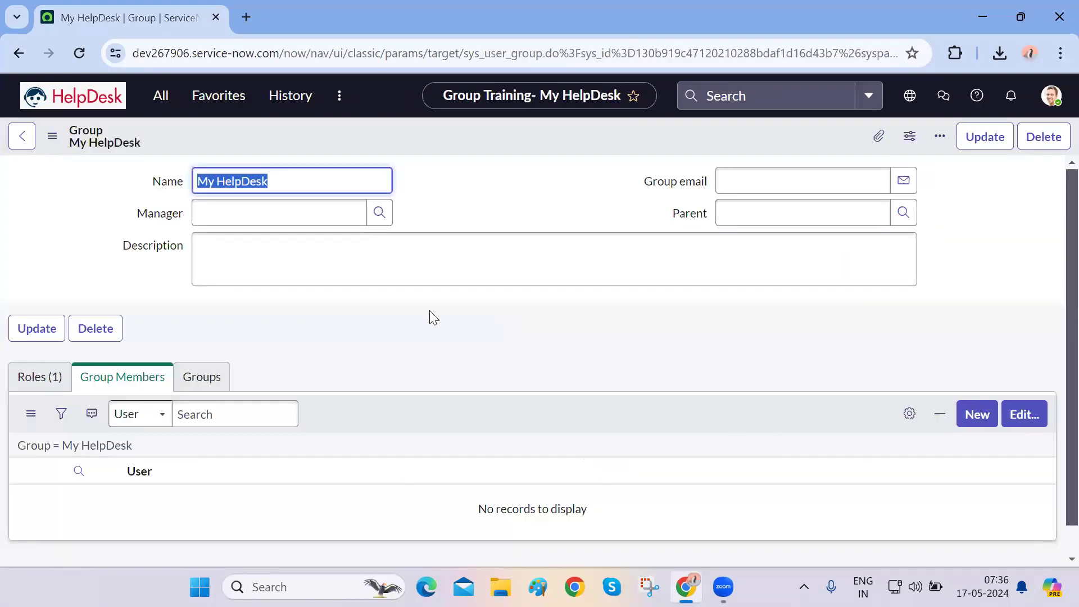
# Search the application navigator for "sys_user" and "users" to find the user table
pyautogui.click(159, 96)
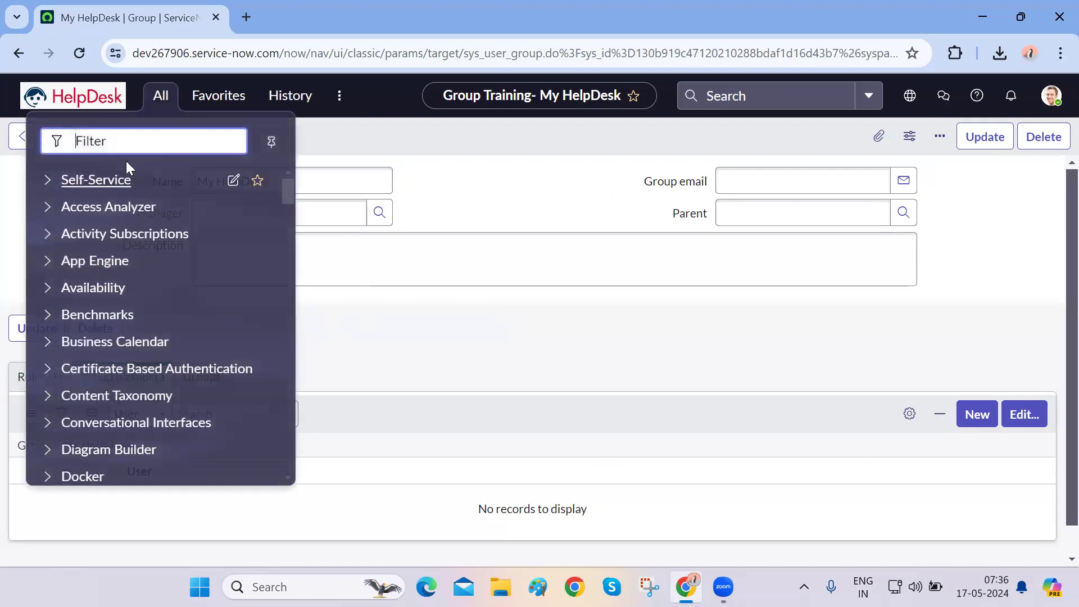
pyautogui.write('sys_user')
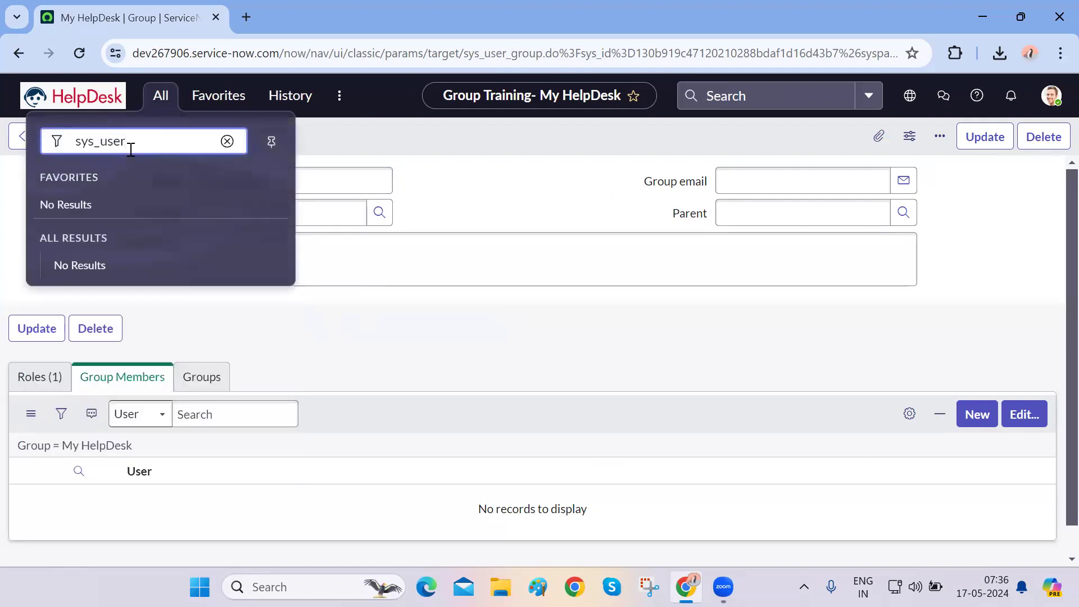
pyautogui.press('BackSpace')
pyautogui.press('BackSpace')
pyautogui.press('BackSpace')
pyautogui.press('BackSpace')
pyautogui.press('BackSpace')
pyautogui.press('BackSpace')
pyautogui.press('BackSpace')
pyautogui.press('BackSpace')
pyautogui.write('user')
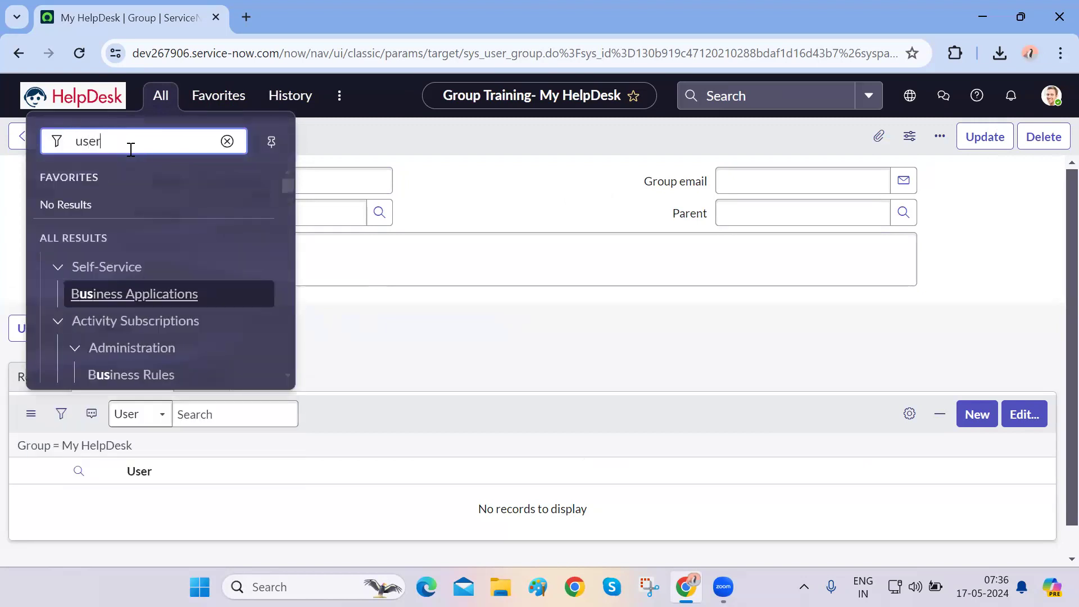
pyautogui.scroll(-5, 129, 242)
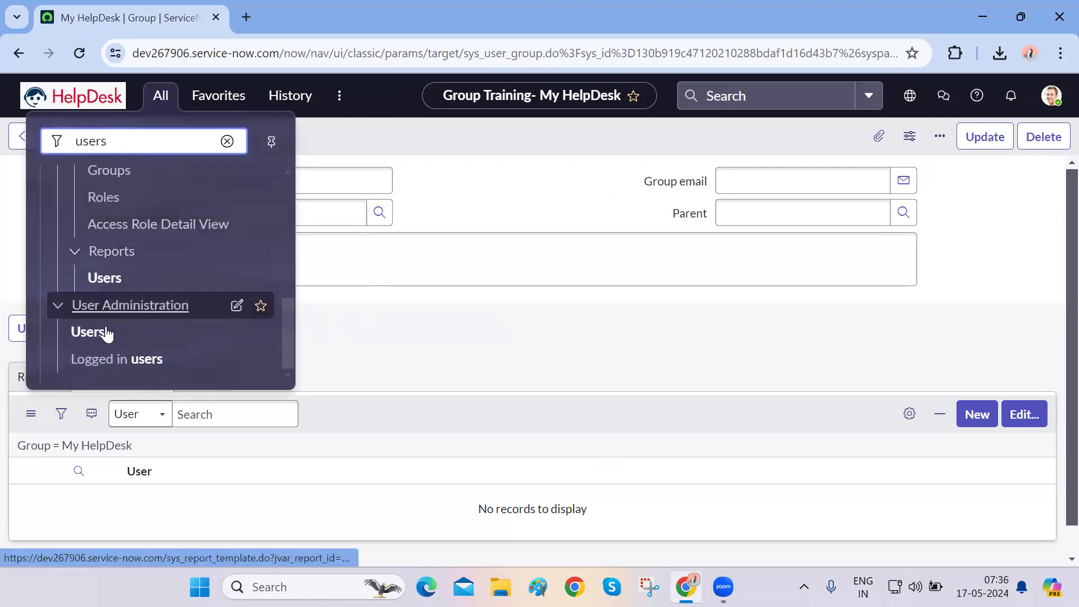
pyautogui.scroll(5, 113, 293)
# Open the user table's list in a new browser tab using the navigator command sys_user.LIST
pyautogui.doubleClick(139, 143)
pyautogui.write('sys')
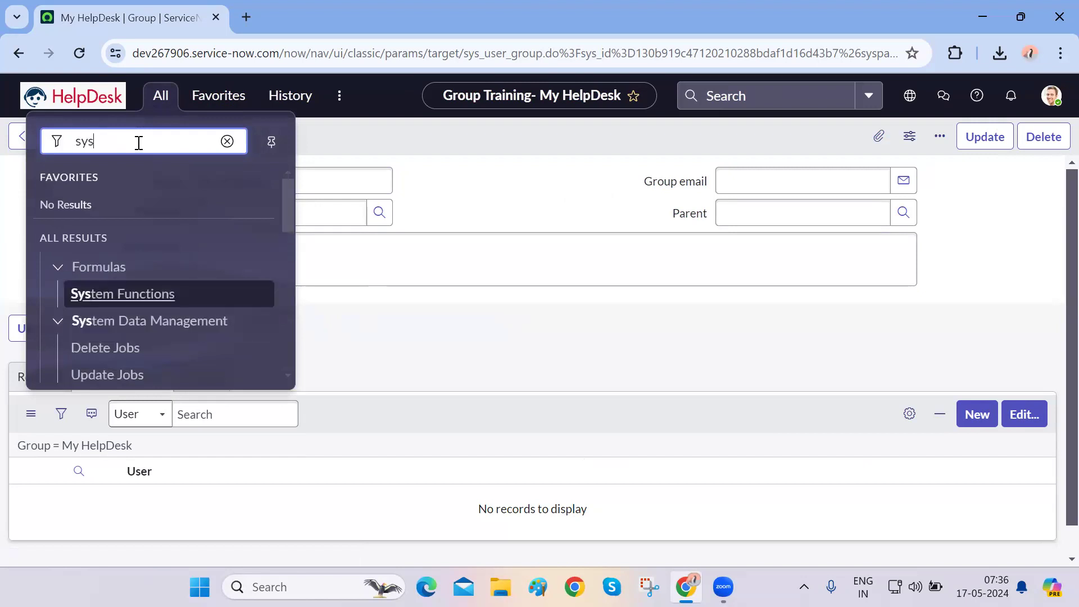
pyautogui.write('_user.list')
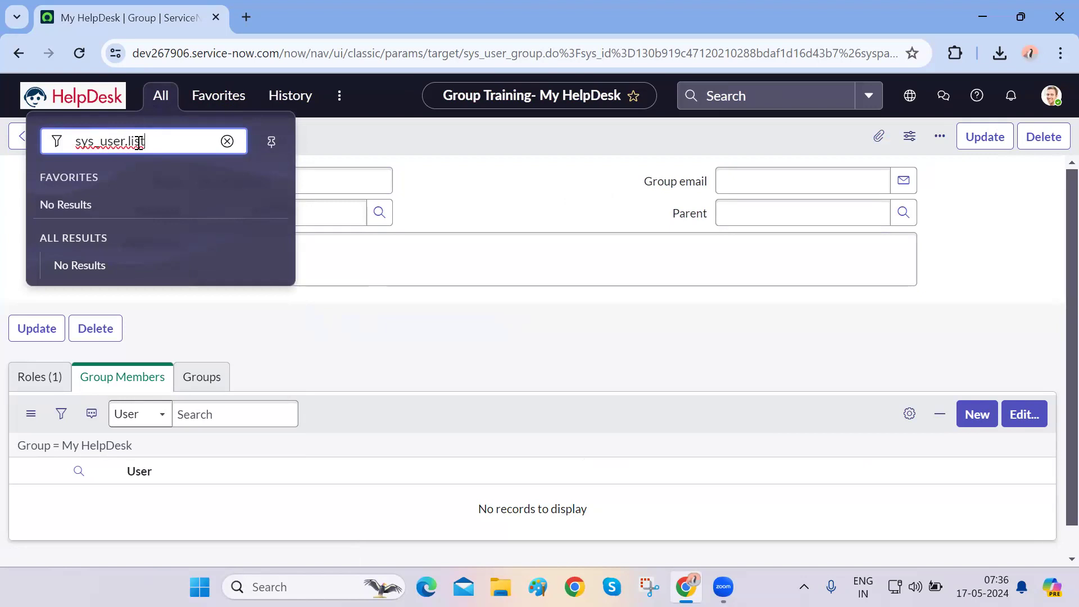
pyautogui.doubleClick(139, 142)
pyautogui.click(158, 143)
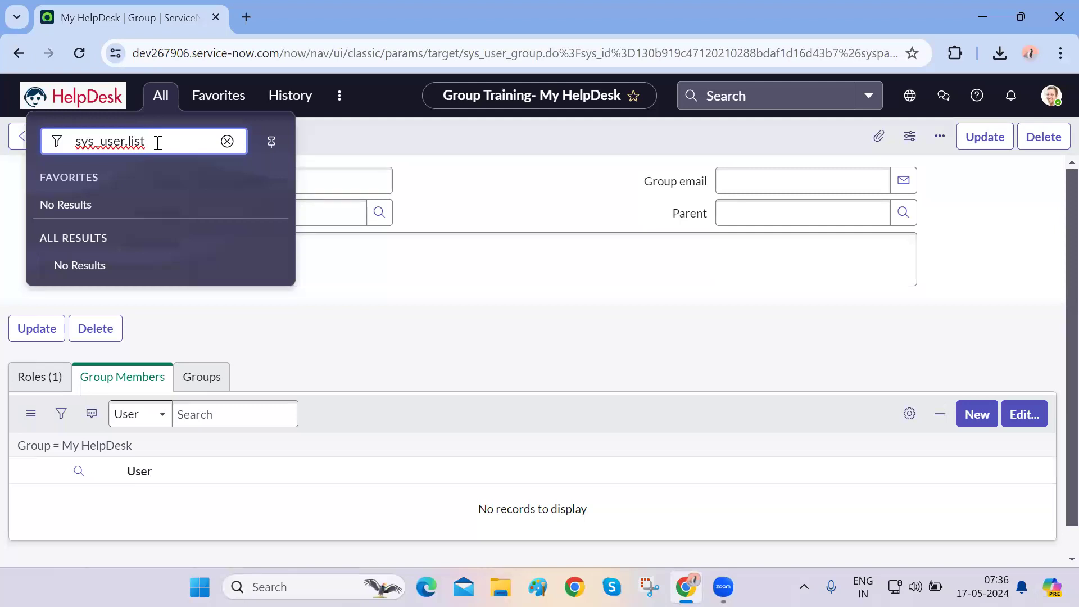
pyautogui.press('BackSpace')
pyautogui.write('LIST')
pyautogui.press('Return')
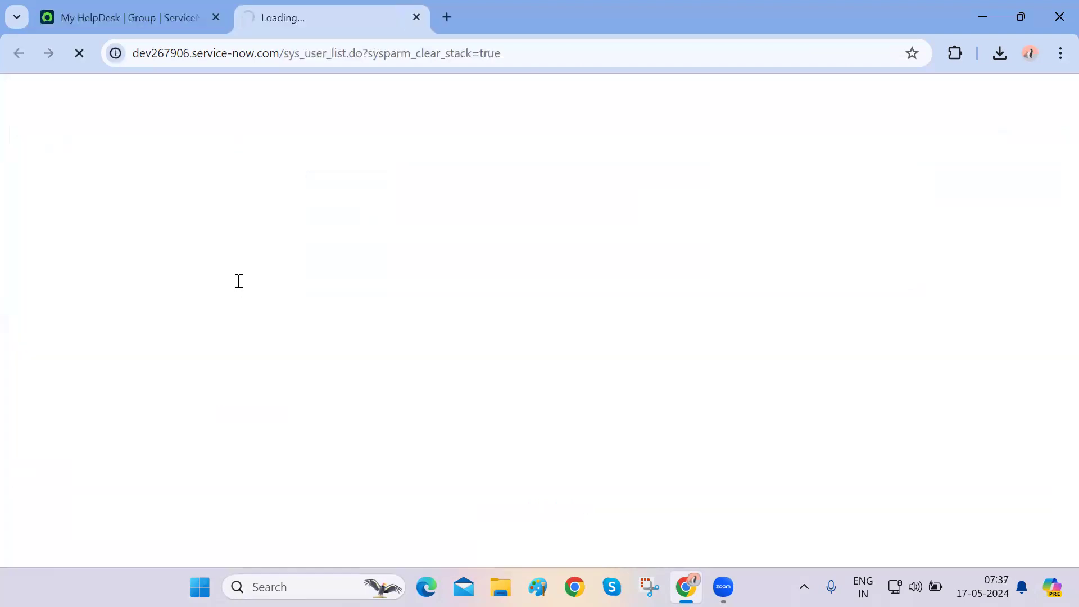
pyautogui.hotkey('ctrl', 'Tab')
pyautogui.hotkey('ctrl', 'Tab')
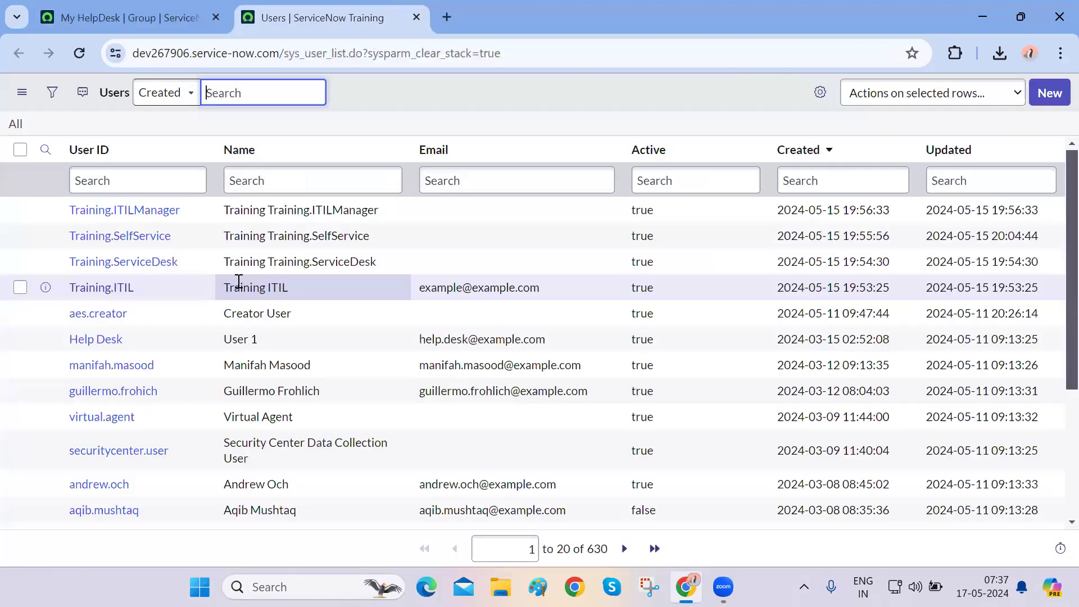
pyautogui.hotkey('ctrl', 'Tab')
pyautogui.hotkey('ctrl', 'Tab')
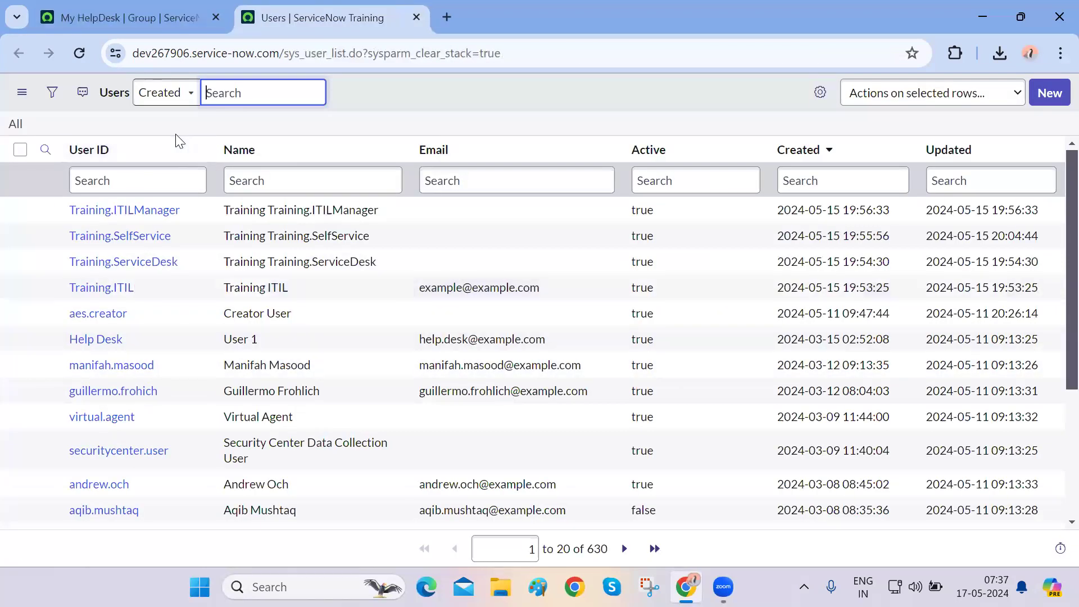
pyautogui.hotkey('ctrl', 'Tab')
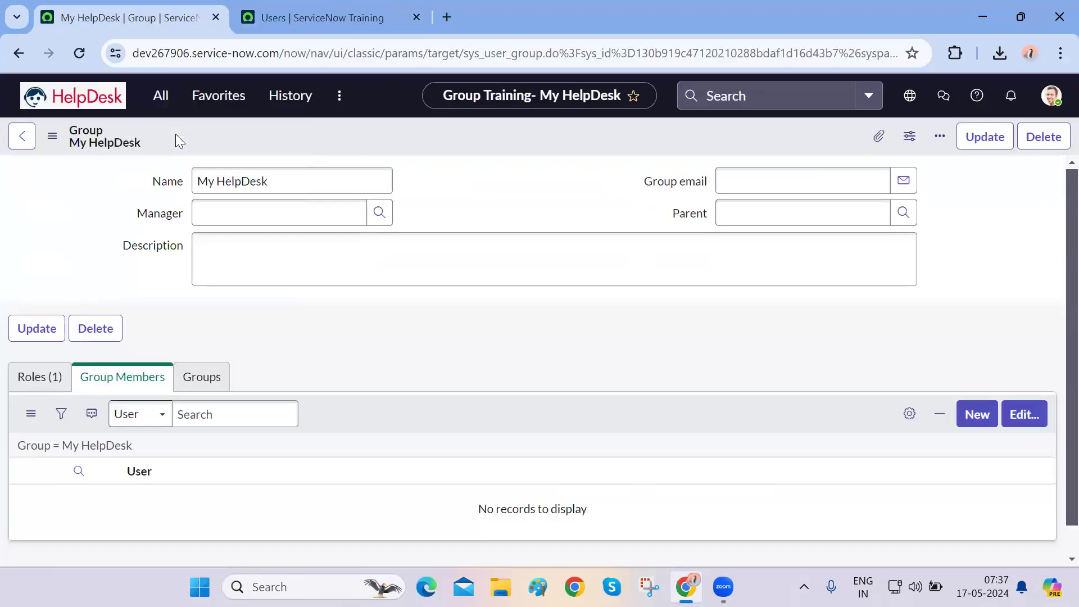
pyautogui.click(1021, 17)
pyautogui.doubleClick(590, 77)
pyautogui.hotkey('ctrl', 'Tab')
pyautogui.hotkey('ctrl', 'Tab')
# Open the user table in the current tab with the navigator command sys_user.list, and return to the group record
pyautogui.click(161, 96)
pyautogui.write('sys')
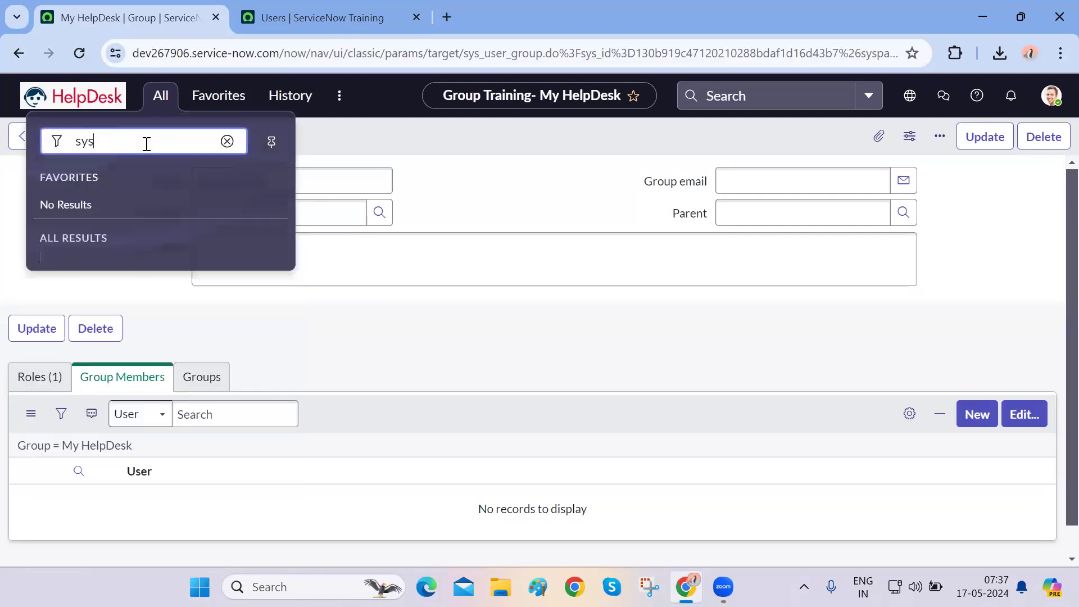
pyautogui.write('_user.LI')
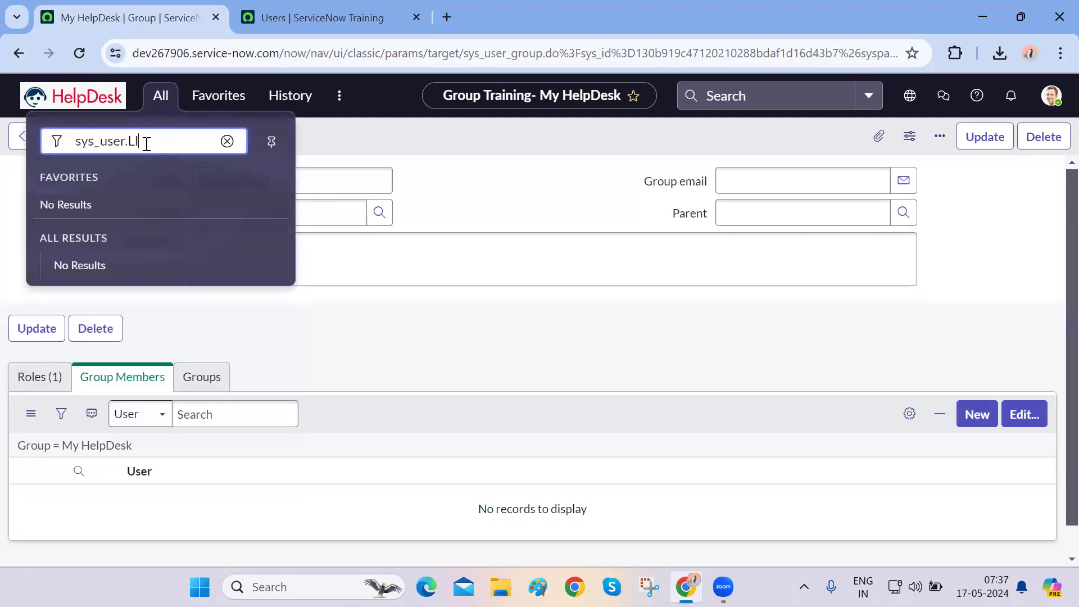
pyautogui.write('list')
pyautogui.press('Return')
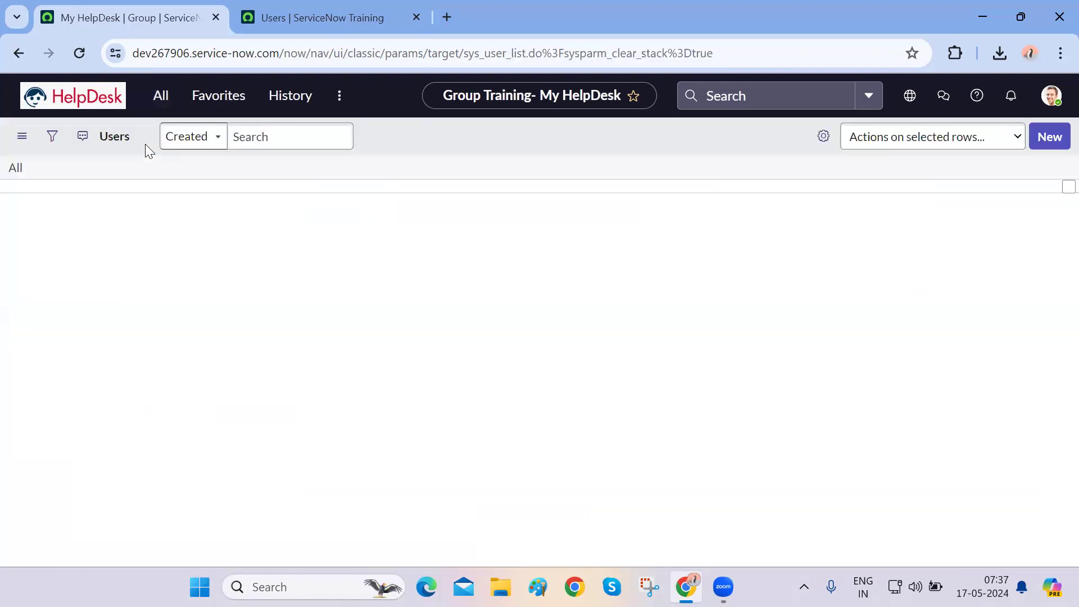
pyautogui.click(20, 54)
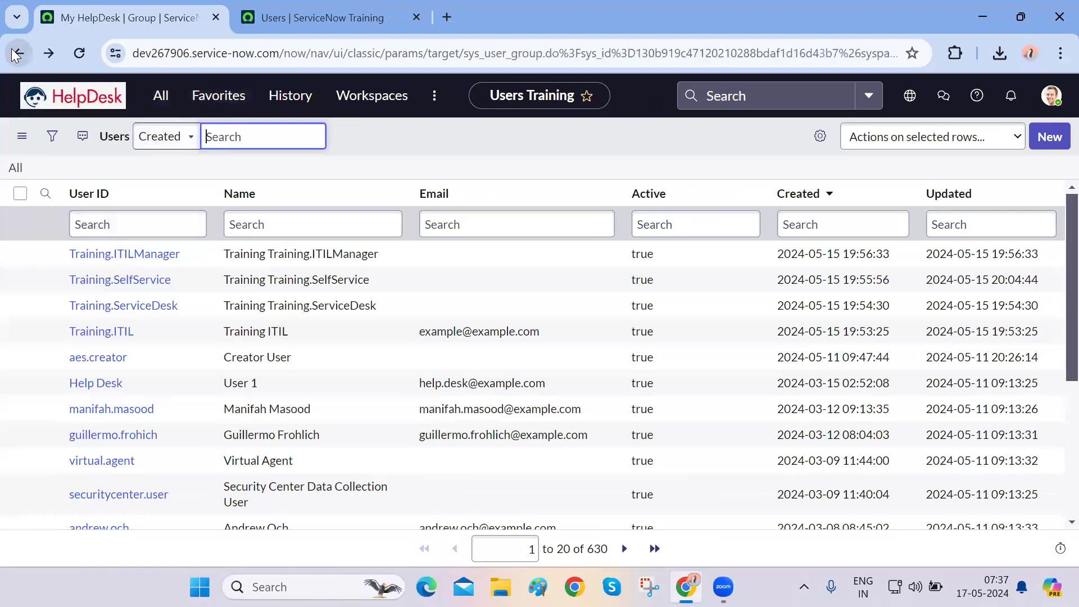
# Switch to Excel with the recent Users workbook and examine its User ID, First Name and Last Name columns
pyautogui.click(261, 19)
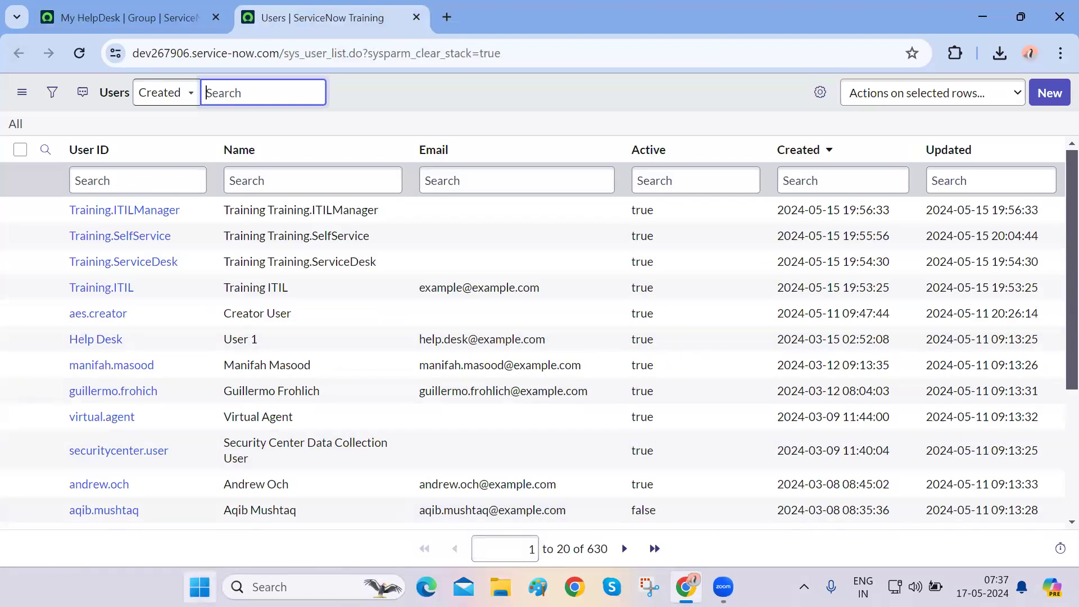
pyautogui.click(200, 587)
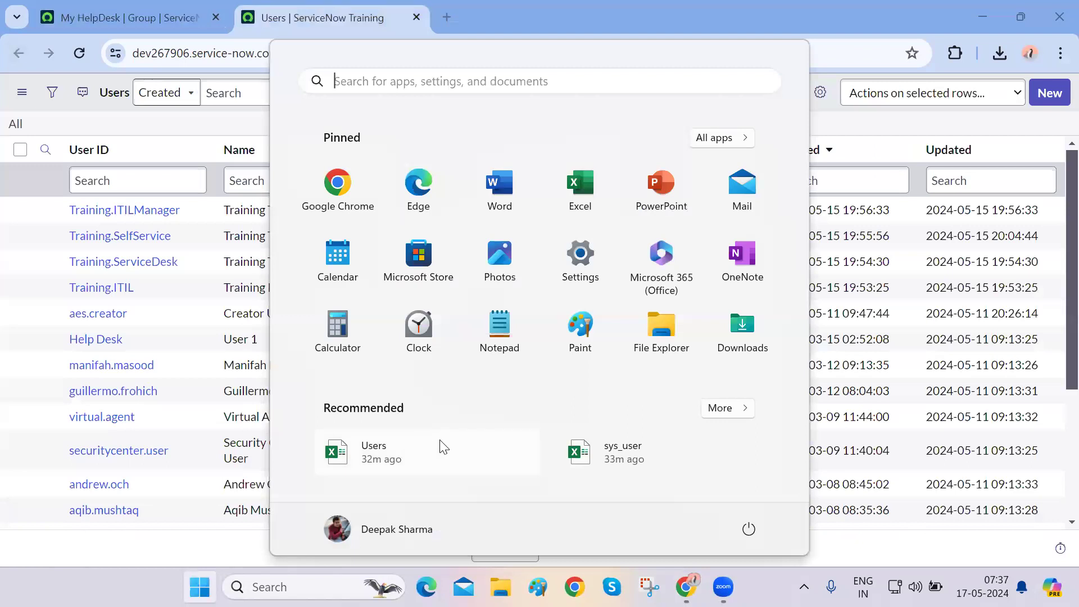
pyautogui.click(370, 453)
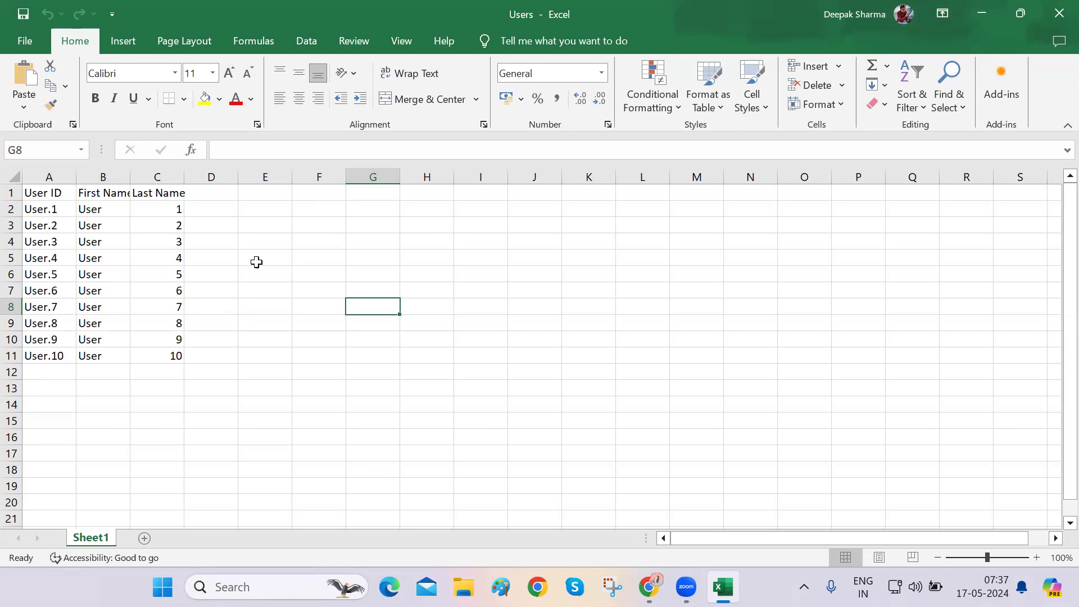
pyautogui.click(59, 193)
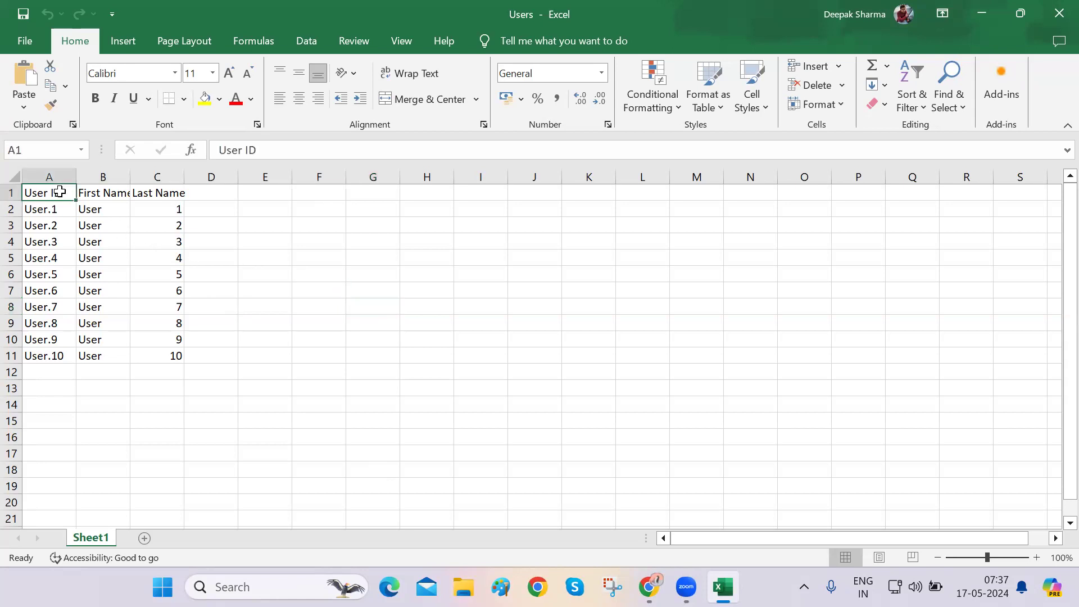
pyautogui.click(101, 194)
pyautogui.click(168, 194)
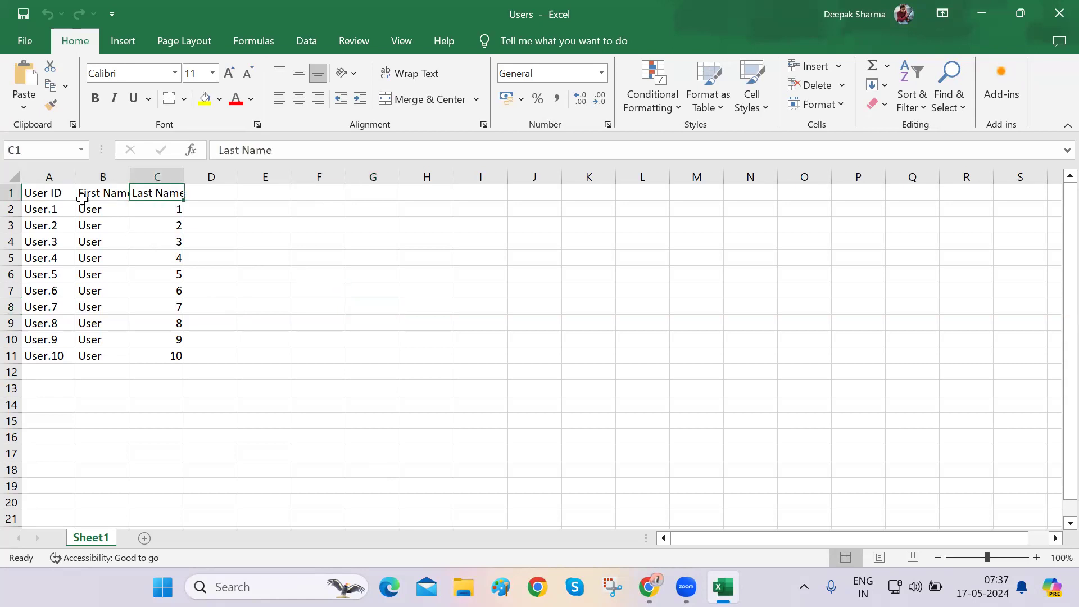
pyautogui.moveTo(64, 206); pyautogui.dragTo(58, 355)
pyautogui.click(57, 355)
pyautogui.click(272, 350)
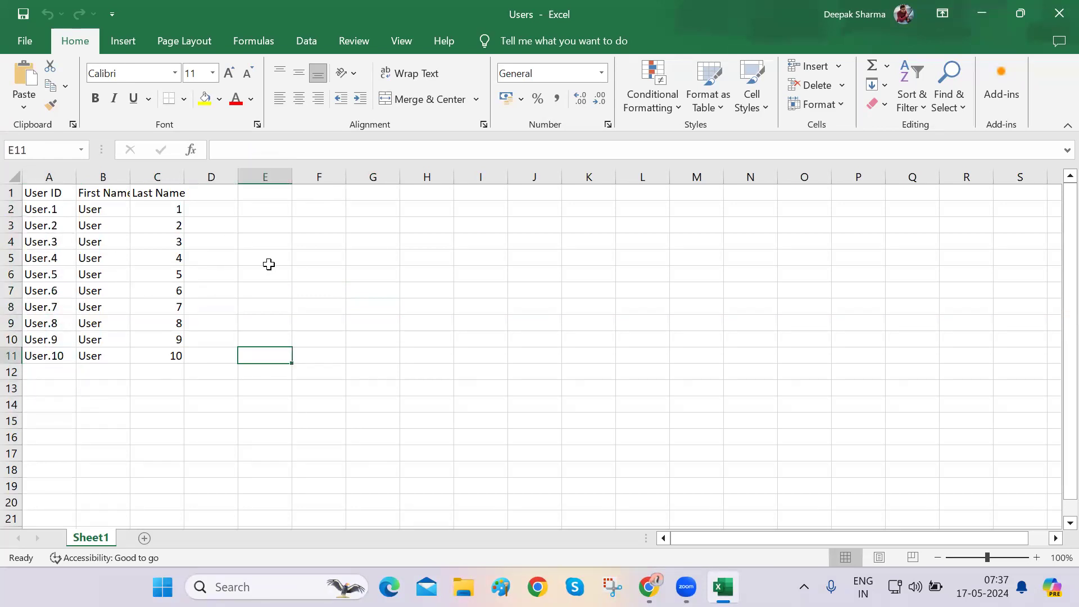
# Switch back to the Users list in Chrome and open its page for importing external data
pyautogui.click(981, 20)
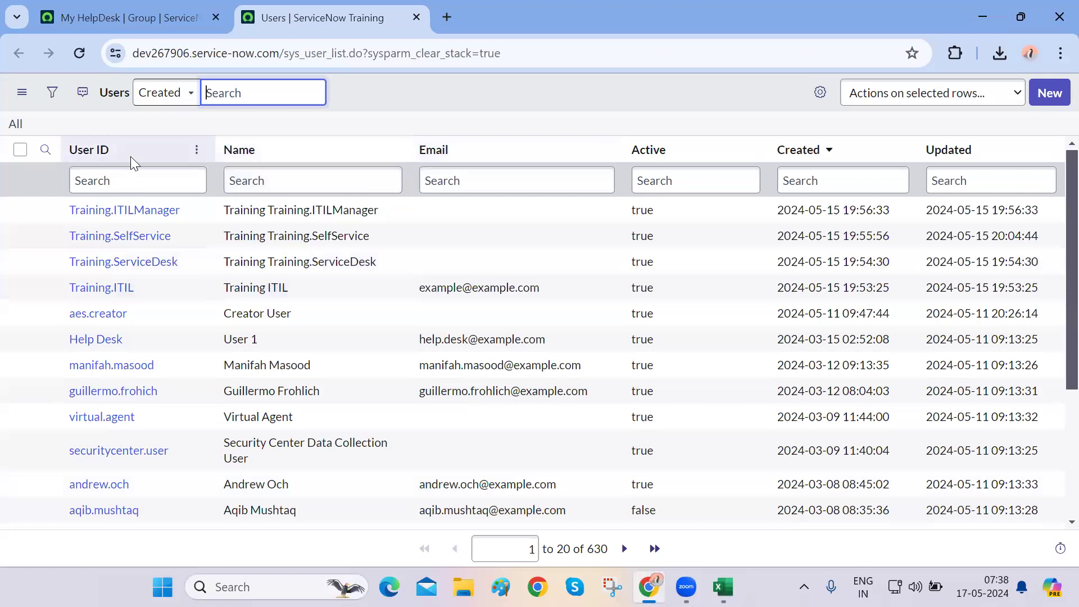
pyautogui.click(392, 151)
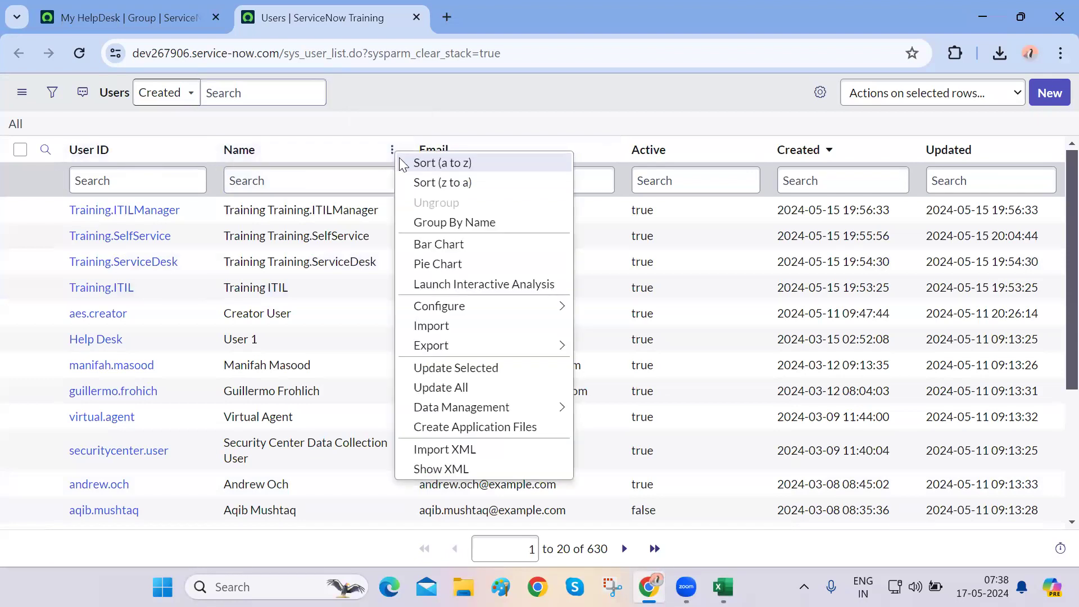
pyautogui.click(458, 327)
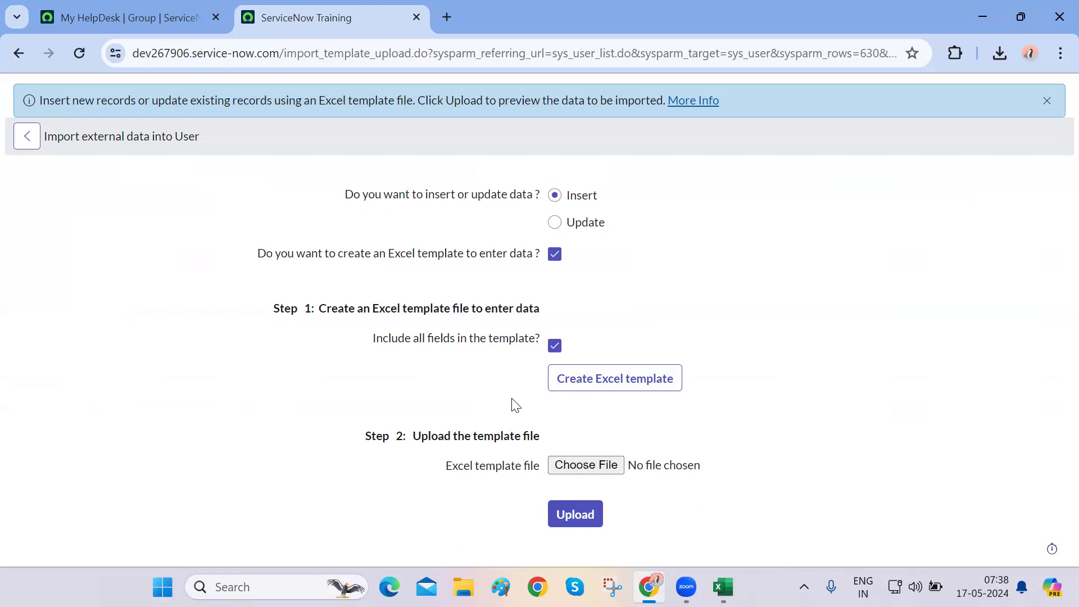
# Create an Excel template for inserting user records with all fields included, and download it
pyautogui.click(597, 383)
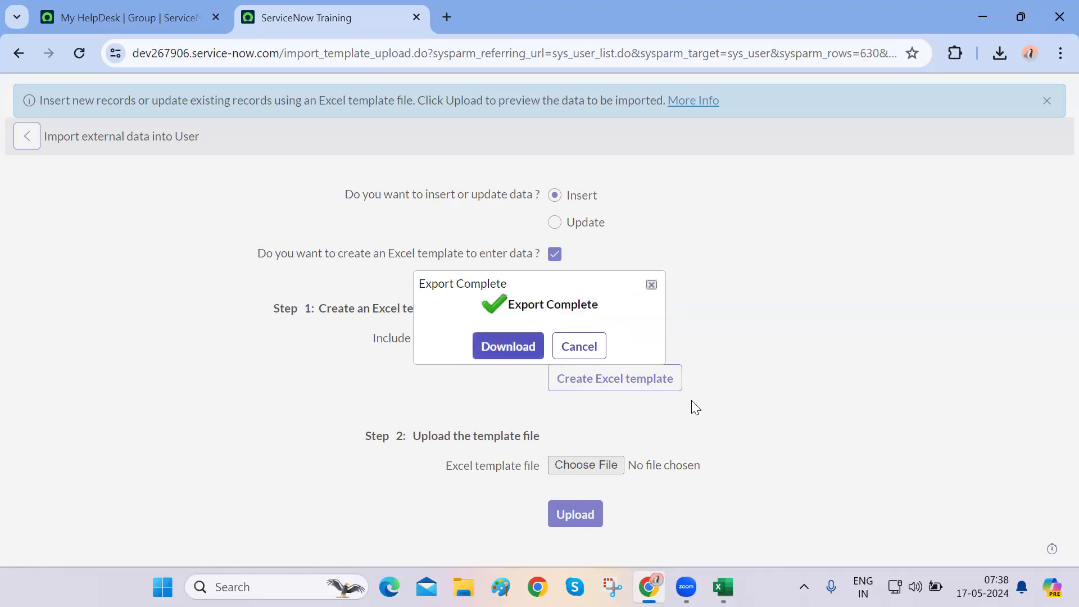
pyautogui.click(510, 349)
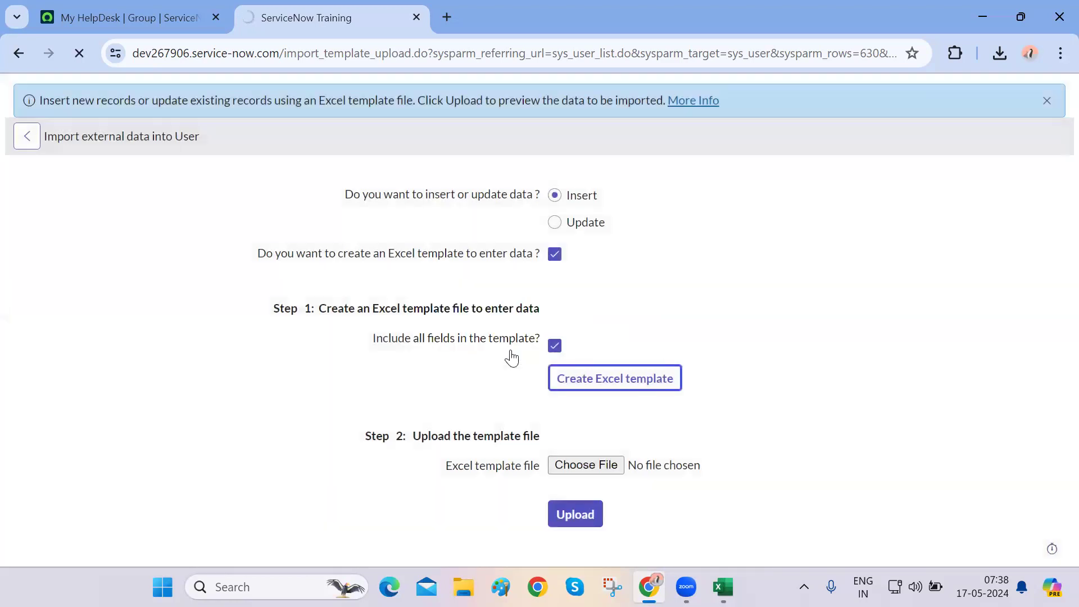
pyautogui.click(998, 55)
# From the My HelpDesk group's browser tab, open the user table's list in another tab with the navigator command sys_user.LIST
pyautogui.click(153, 19)
pyautogui.click(156, 98)
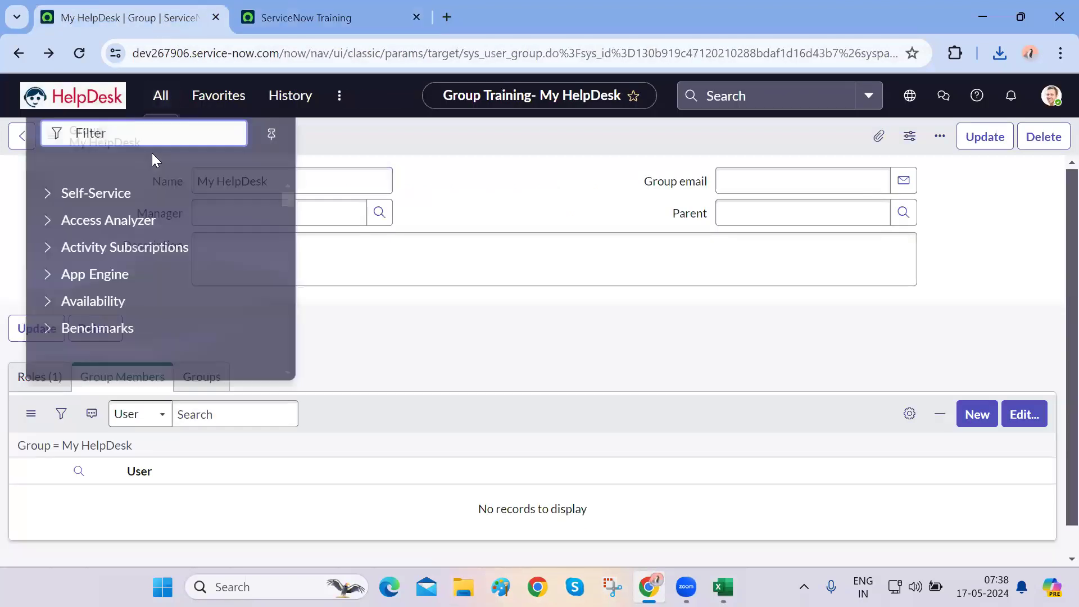
pyautogui.write('sys_user.LIST')
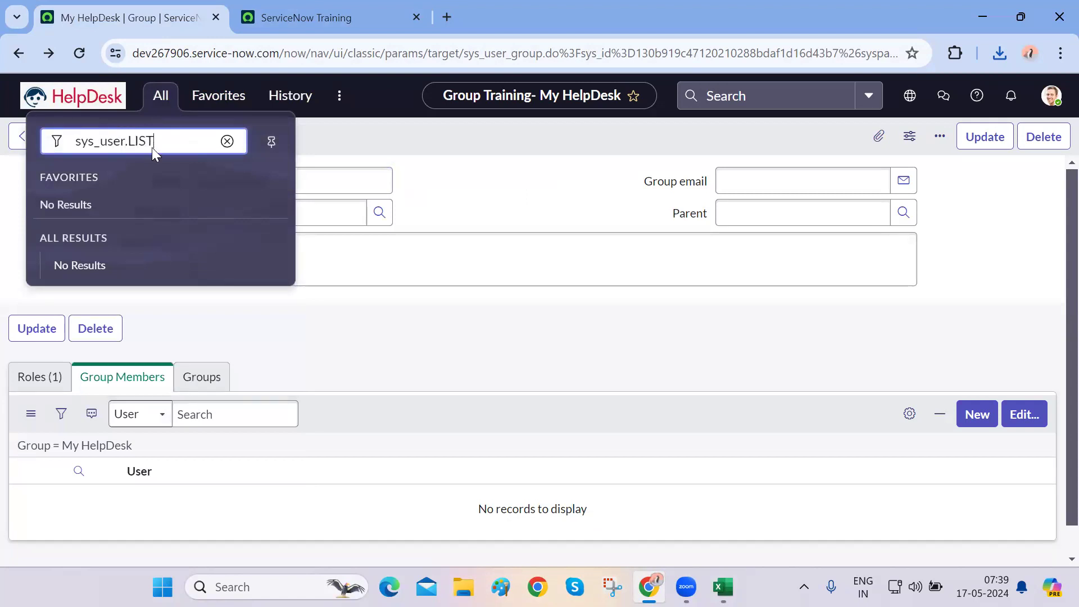
pyautogui.press('Return')
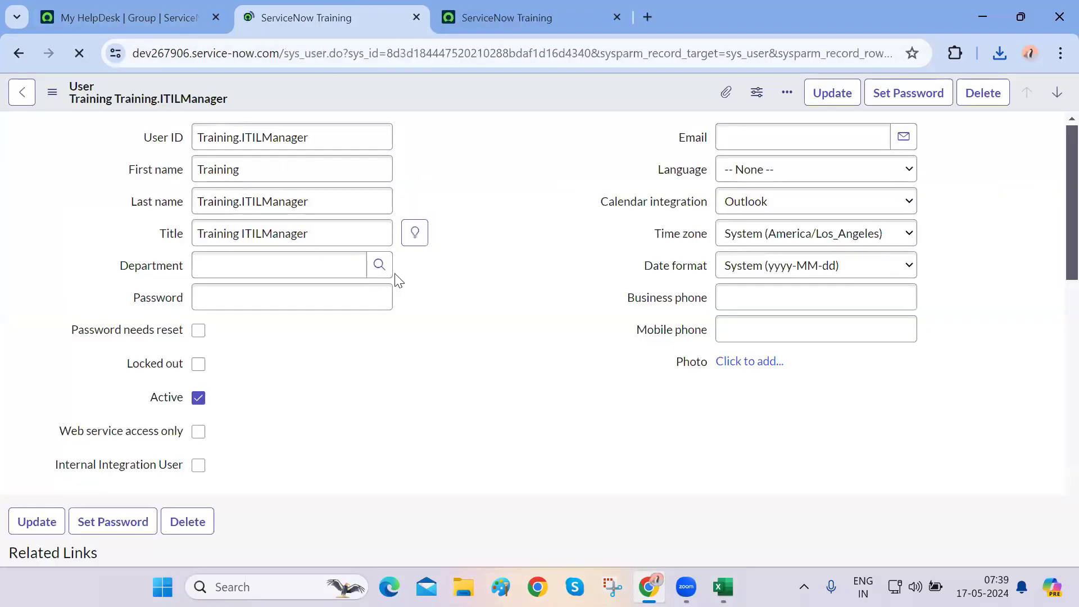
# Start a new user record, dismiss the password notice, and save the record with all its text fields blank
pyautogui.click(20, 53)
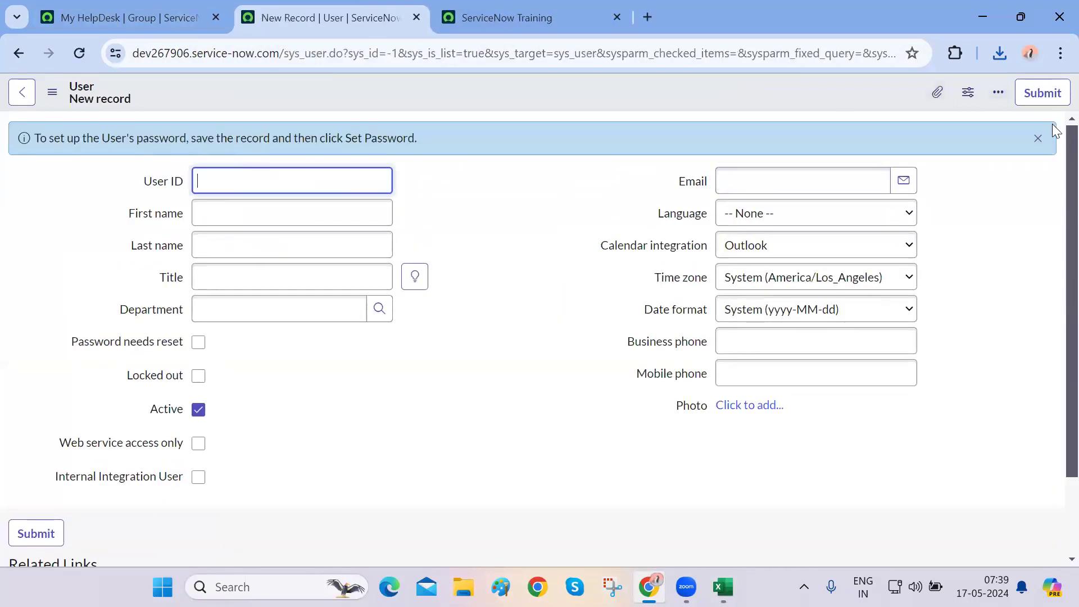
pyautogui.click(1038, 138)
pyautogui.rightClick(519, 102)
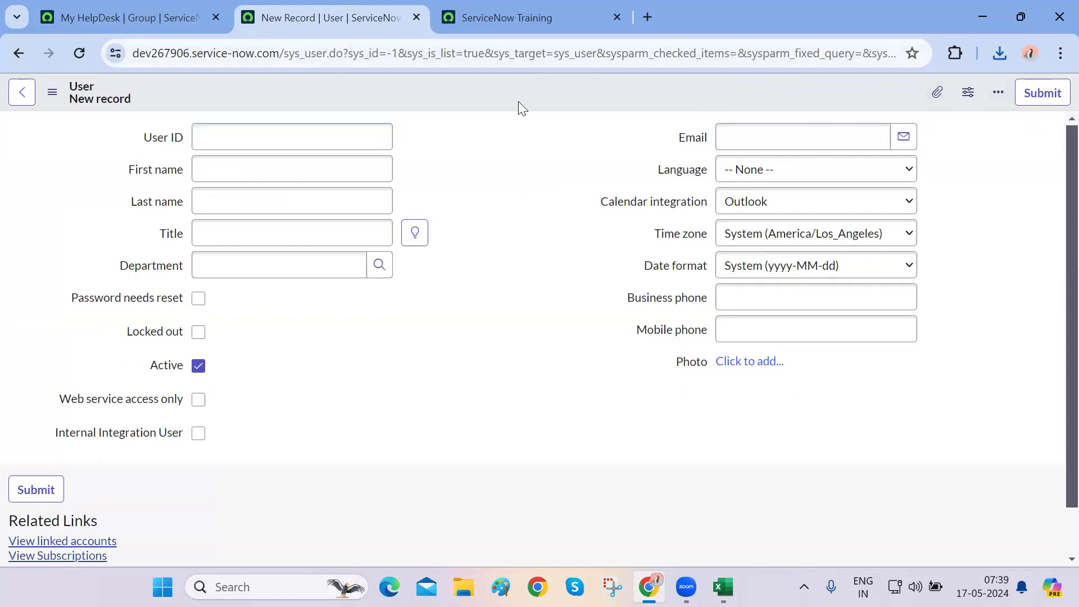
pyautogui.click(531, 114)
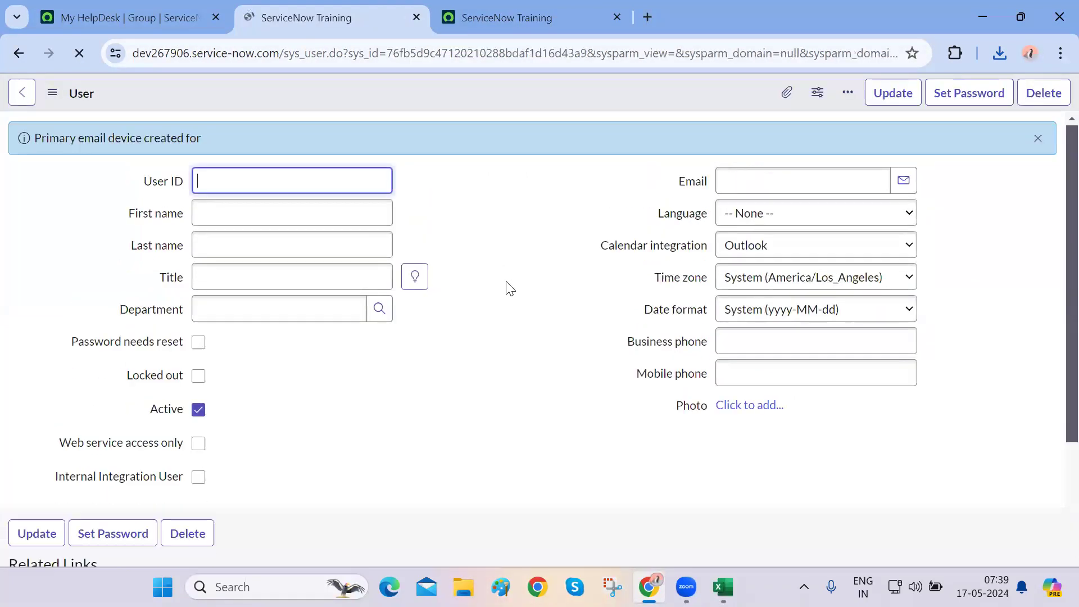
pyautogui.scroll(-5, 510, 288)
pyautogui.scroll(5, 511, 289)
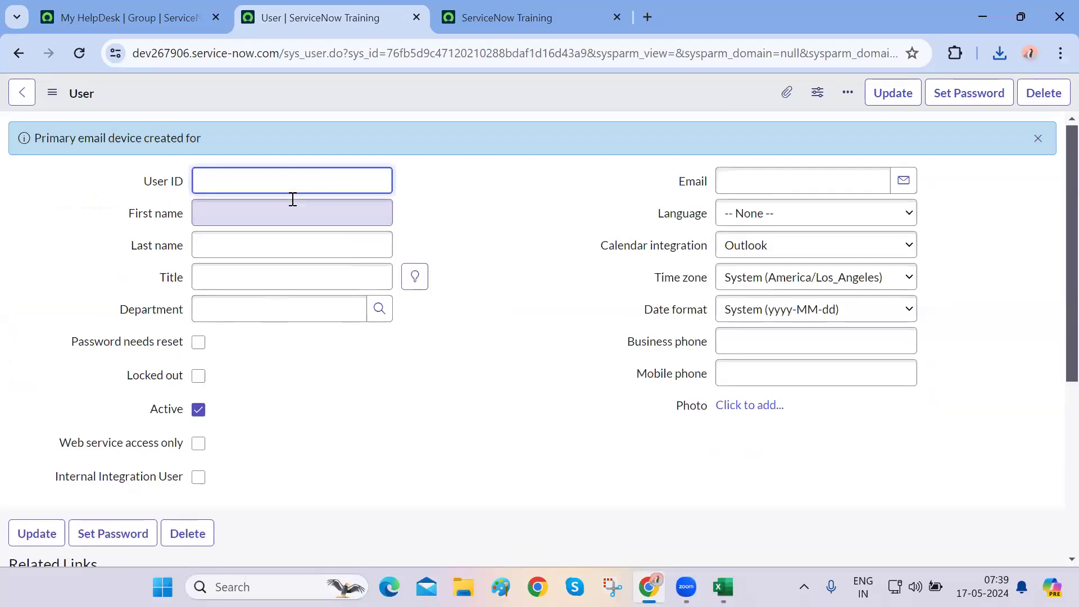
# Return to the Users list, preview the record with the empty User ID, and delete it
pyautogui.click(19, 59)
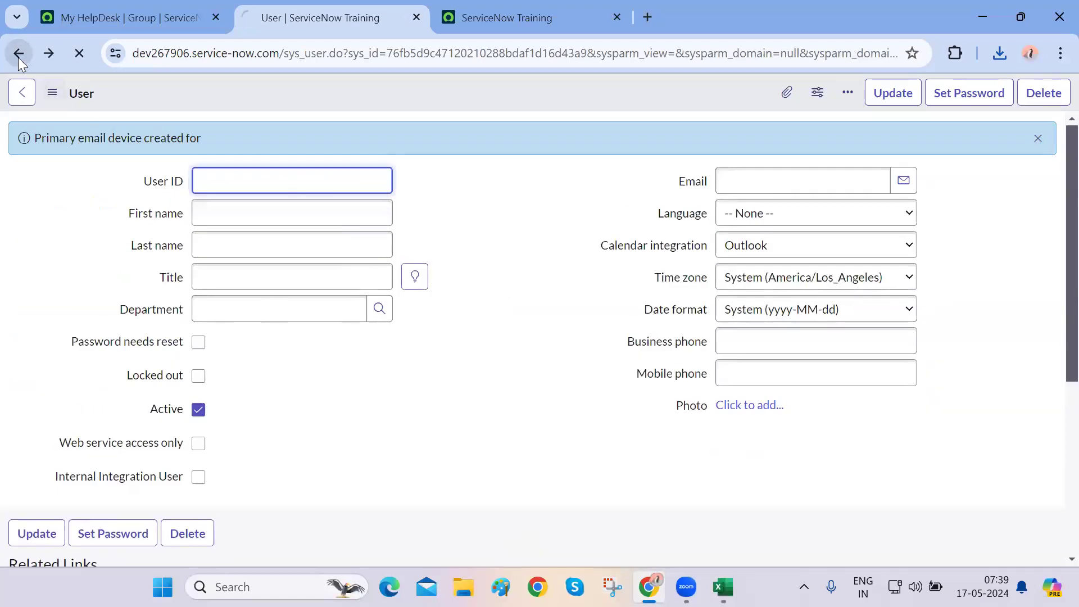
pyautogui.click(19, 56)
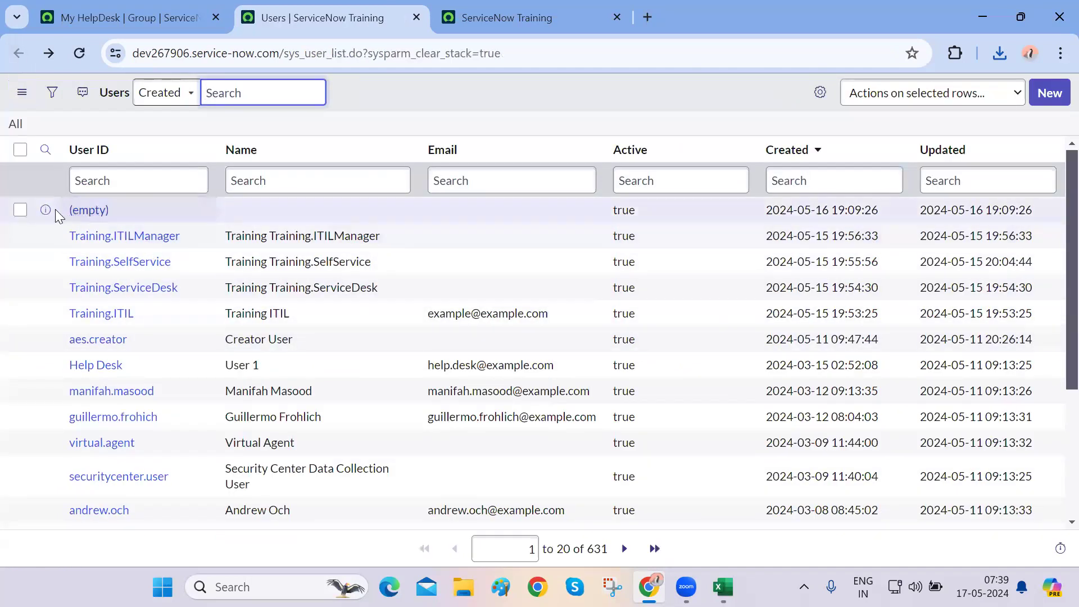
pyautogui.click(46, 210)
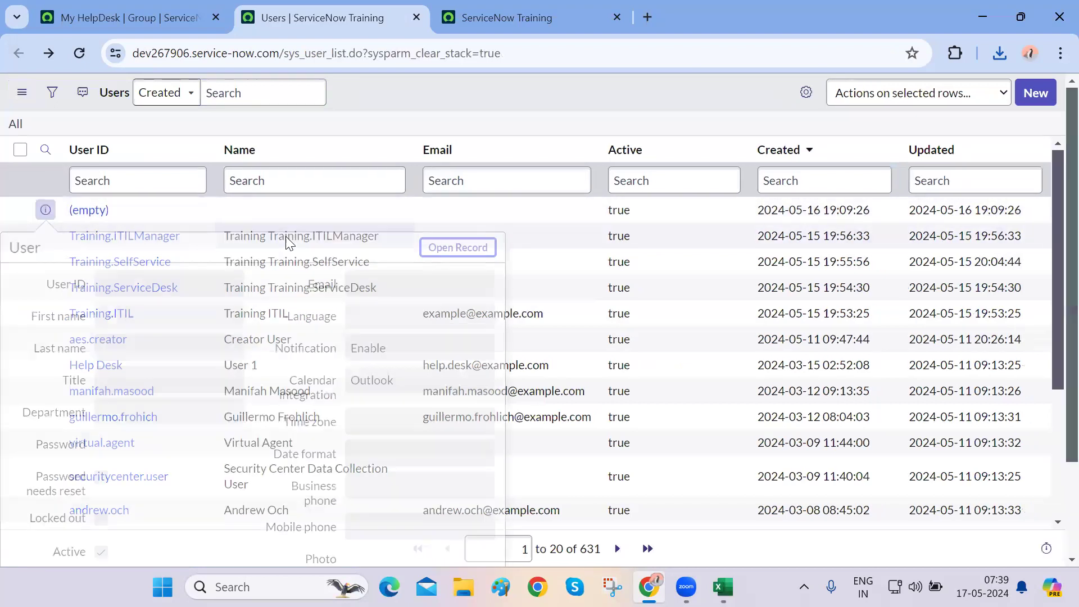
pyautogui.click(518, 95)
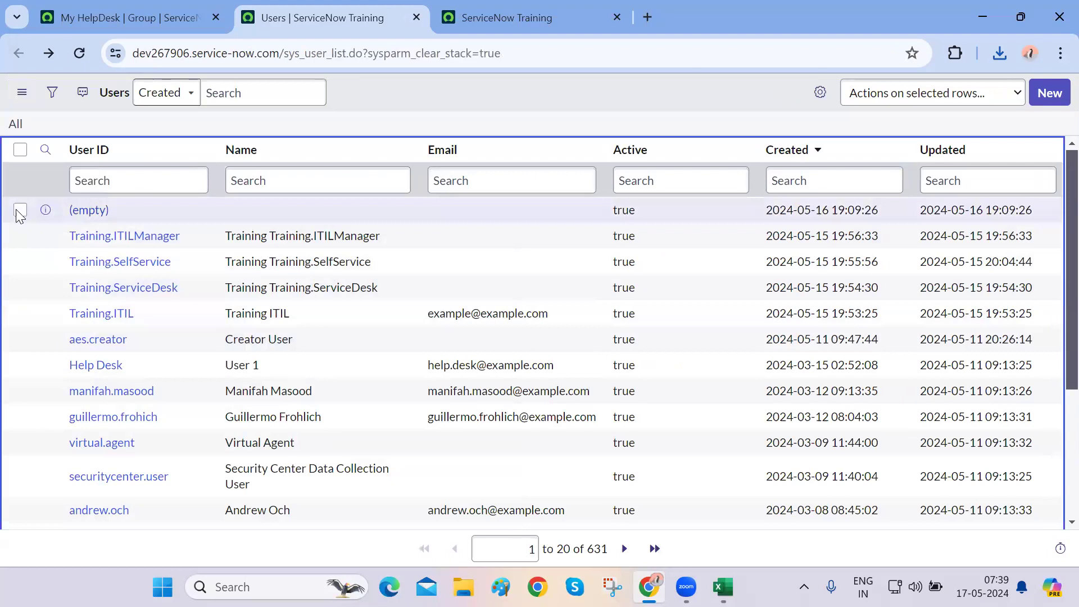
pyautogui.click(21, 211)
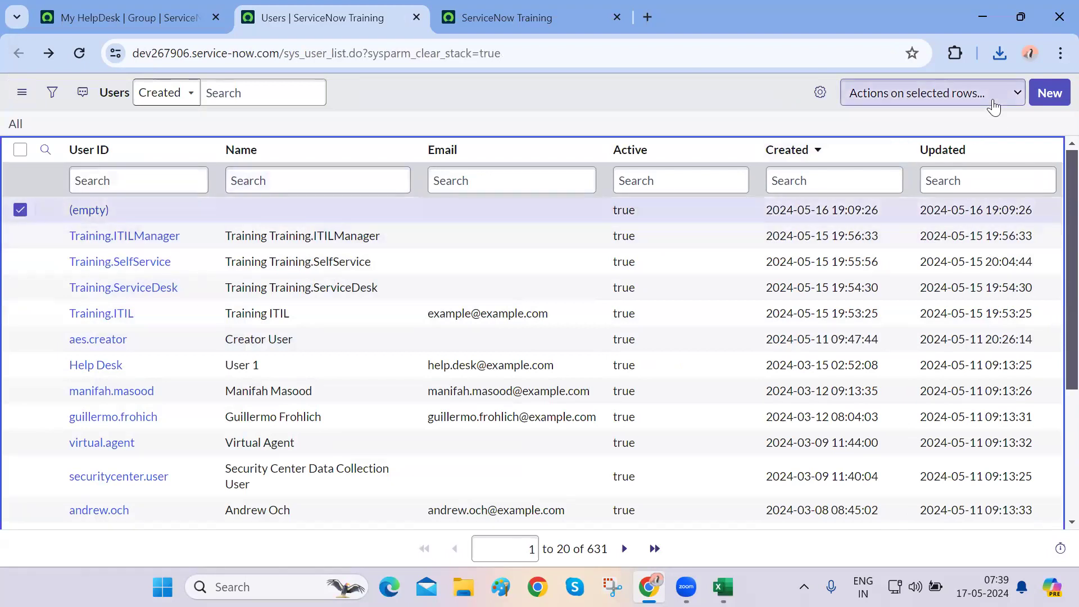
pyautogui.click(877, 96)
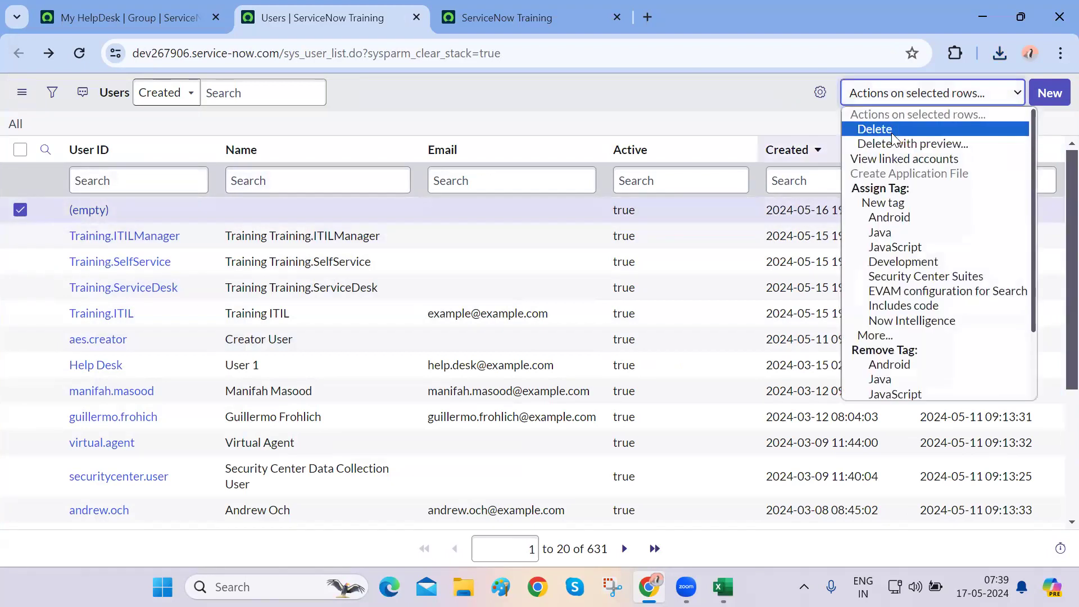
pyautogui.click(885, 130)
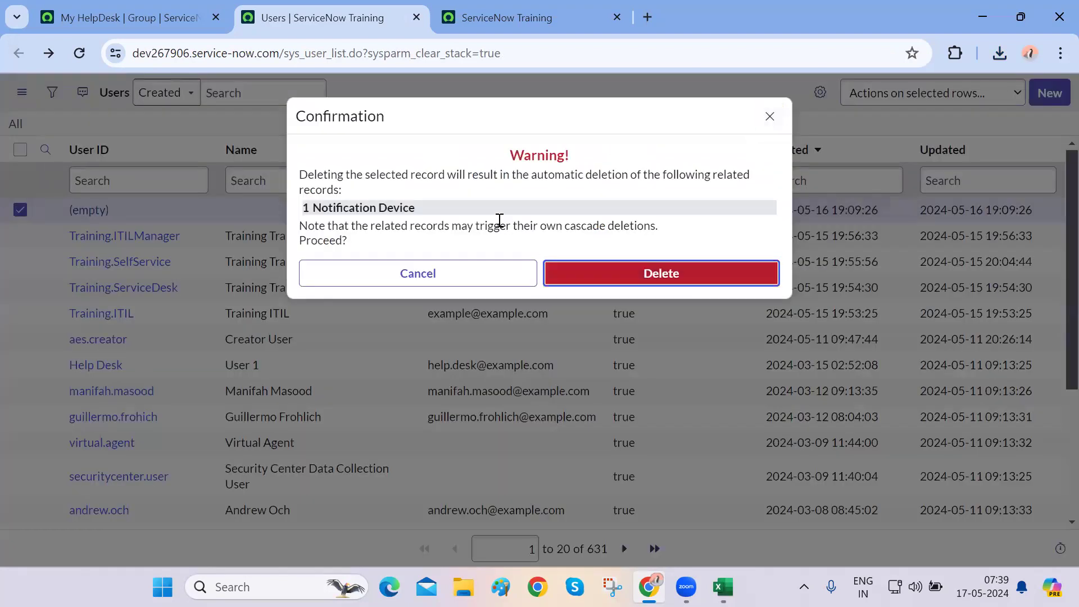
pyautogui.press('Return')
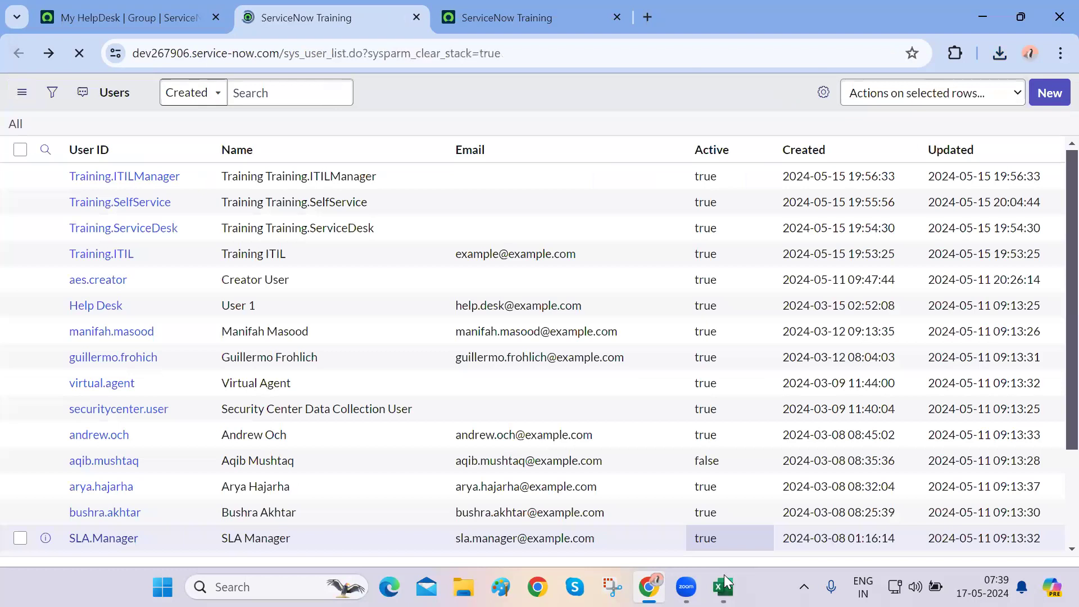
# Switch to the downloaded sys_user (1) workbook in Excel and examine the template instructions on the Directions sheet
pyautogui.moveTo(725, 585)
pyautogui.click(774, 502)
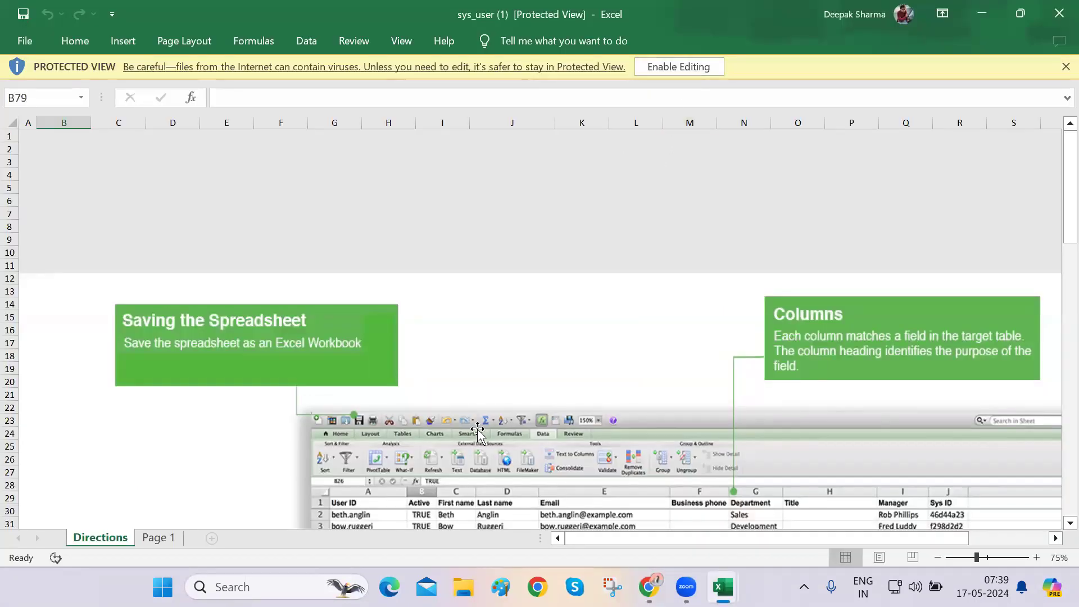
pyautogui.scroll(-6, 478, 433)
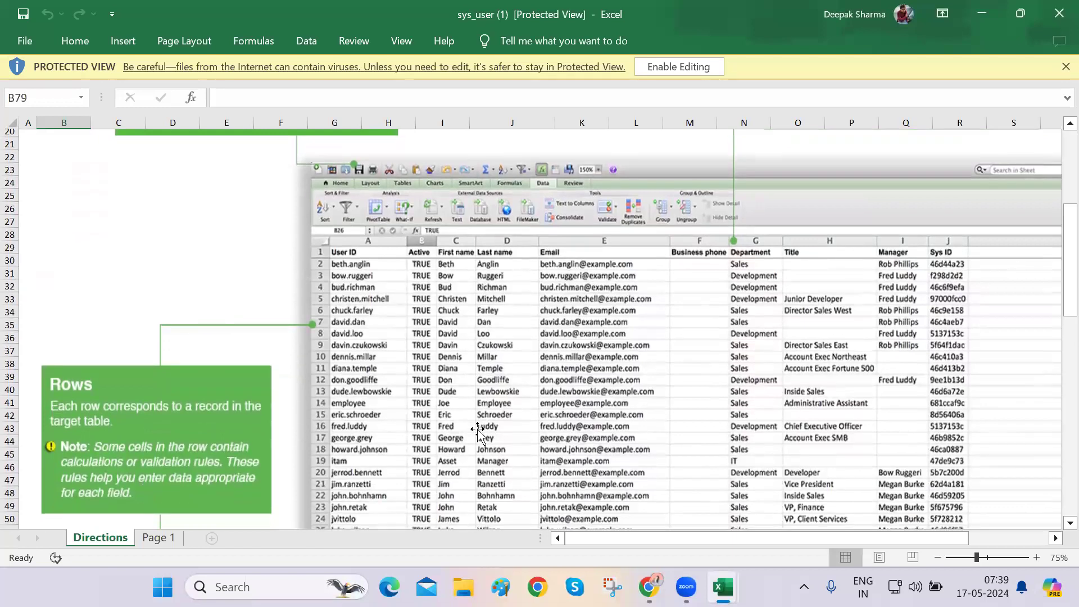
pyautogui.scroll(6, 478, 433)
pyautogui.scroll(-4, 479, 433)
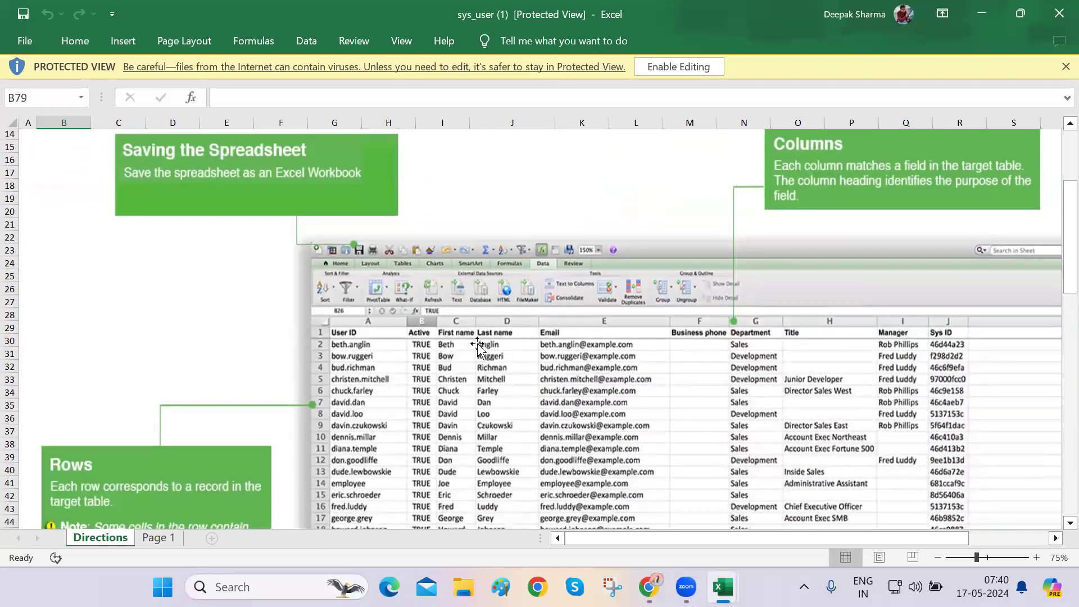
pyautogui.scroll(-5, 677, 355)
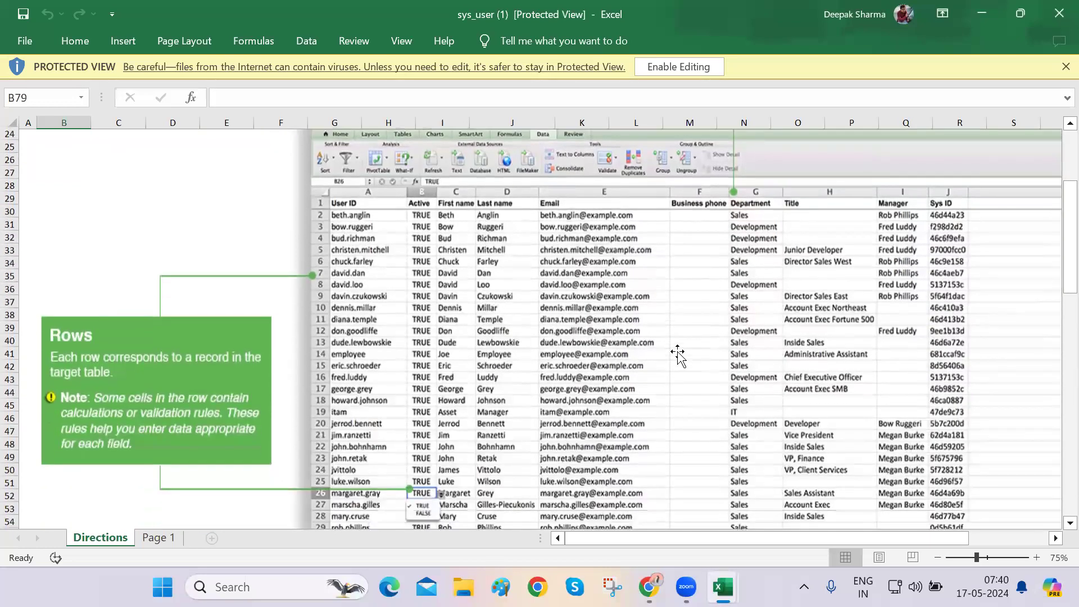
pyautogui.scroll(-10, 677, 354)
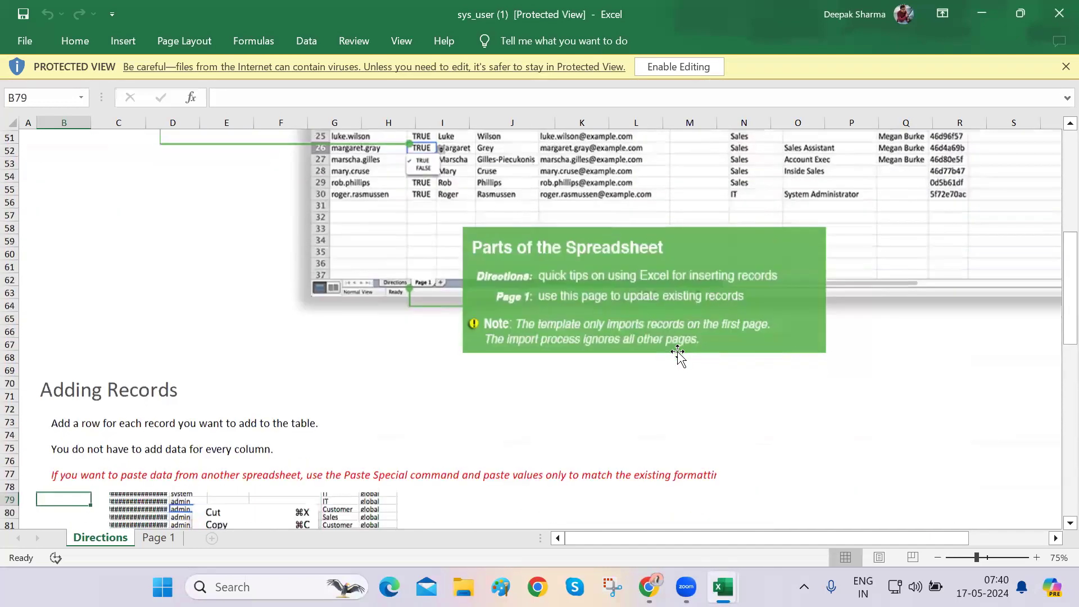
pyautogui.scroll(-14, 677, 355)
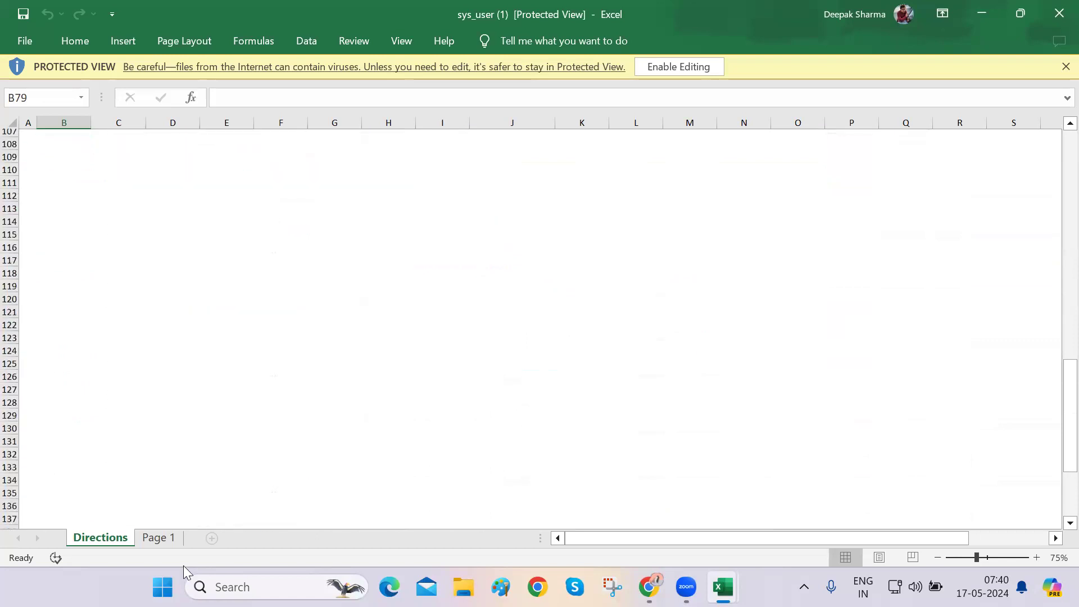
# Open the Page 1 sheet of the template and examine its column headings for the user fields
pyautogui.click(154, 540)
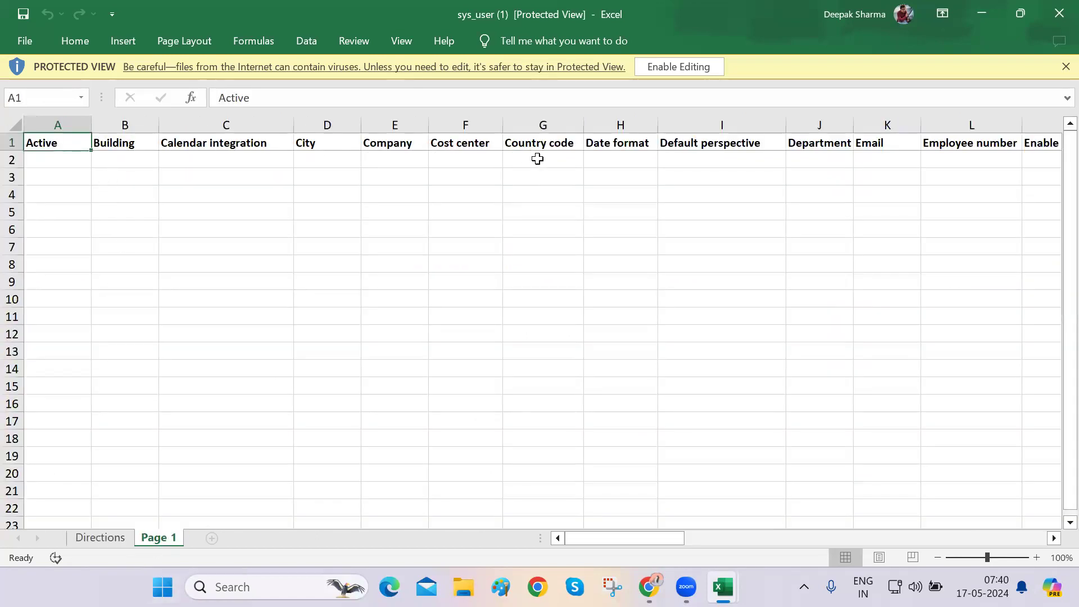
pyautogui.hscroll(10, 539, 159)
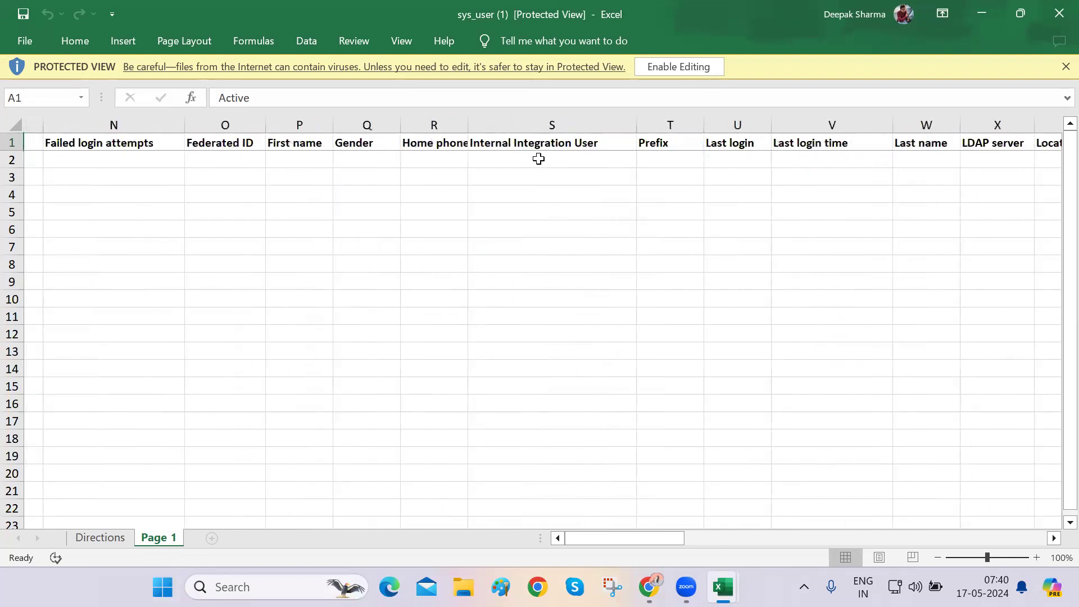
pyautogui.hscroll(8, 539, 159)
pyautogui.scroll(-1, 538, 159)
pyautogui.hscroll(-12, 538, 159)
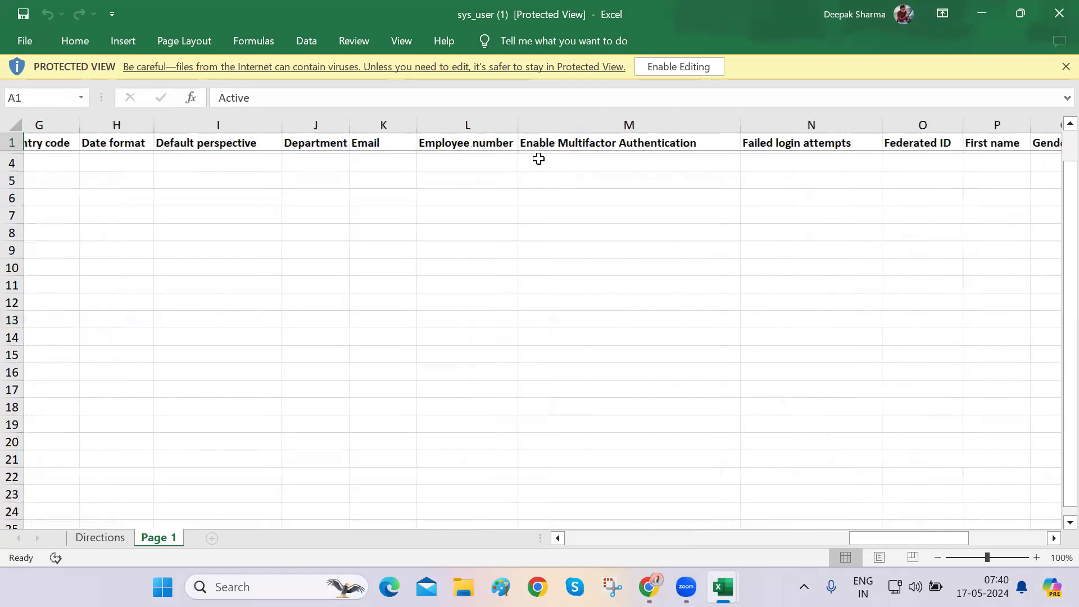
pyautogui.hscroll(-4, 538, 159)
pyautogui.hscroll(3, 538, 159)
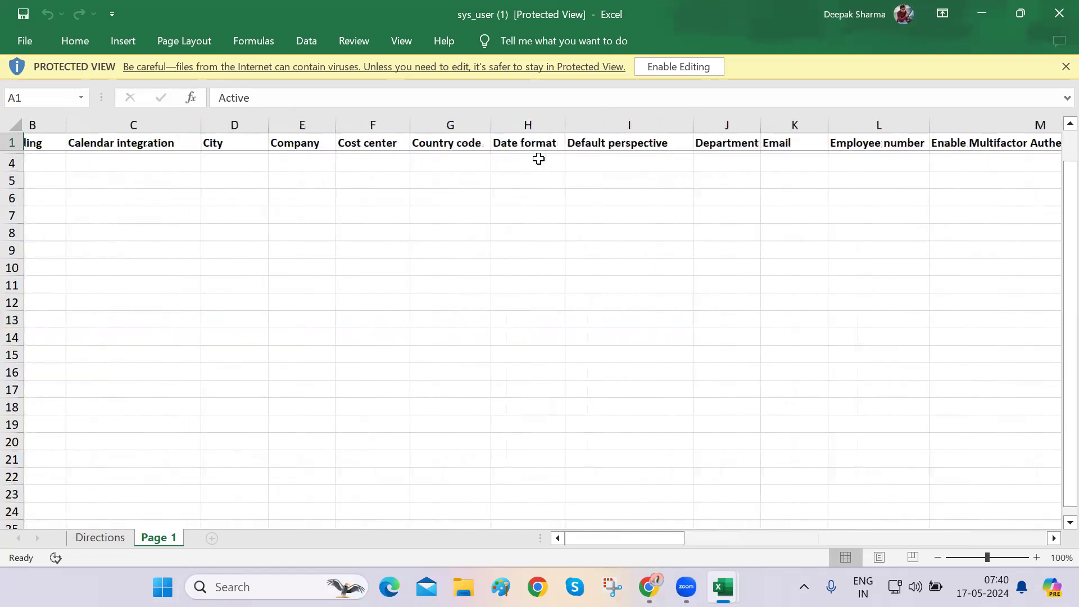
pyautogui.hscroll(1, 539, 160)
pyautogui.hscroll(4, 538, 159)
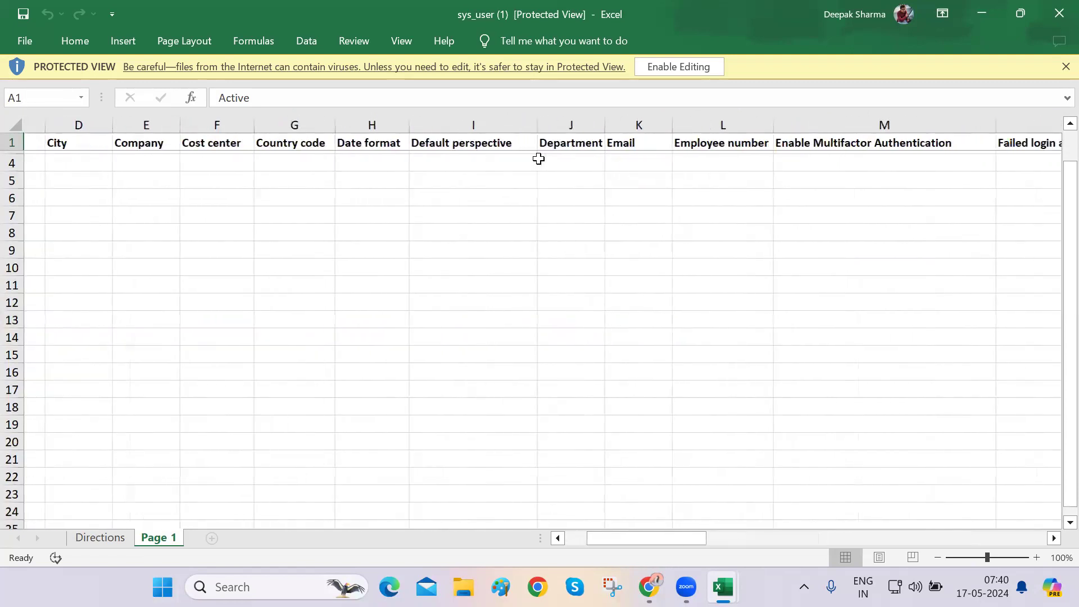
pyautogui.hscroll(3, 539, 159)
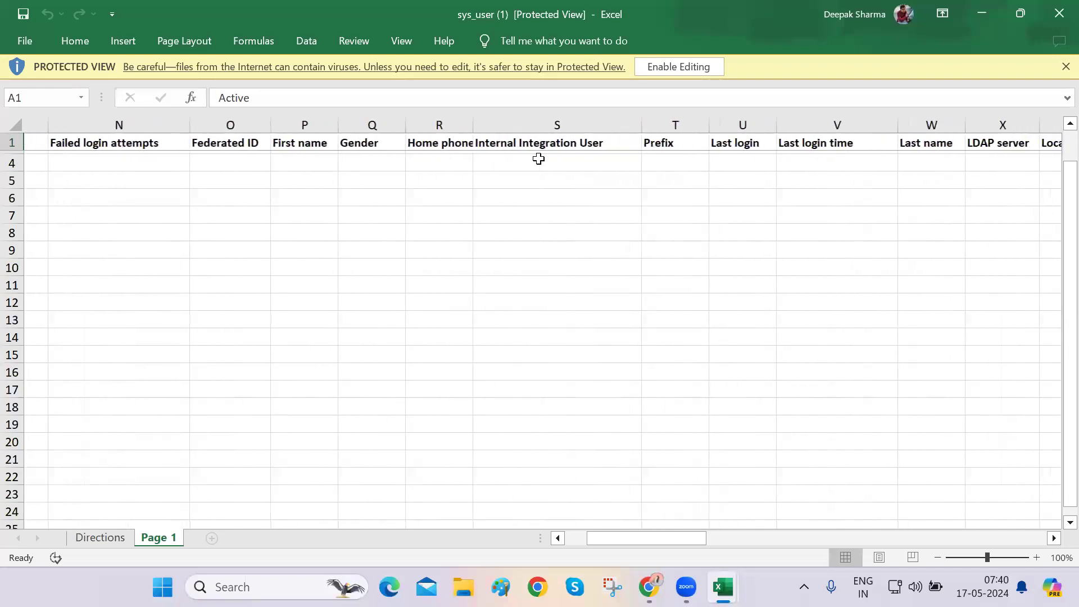
pyautogui.hscroll(3, 538, 159)
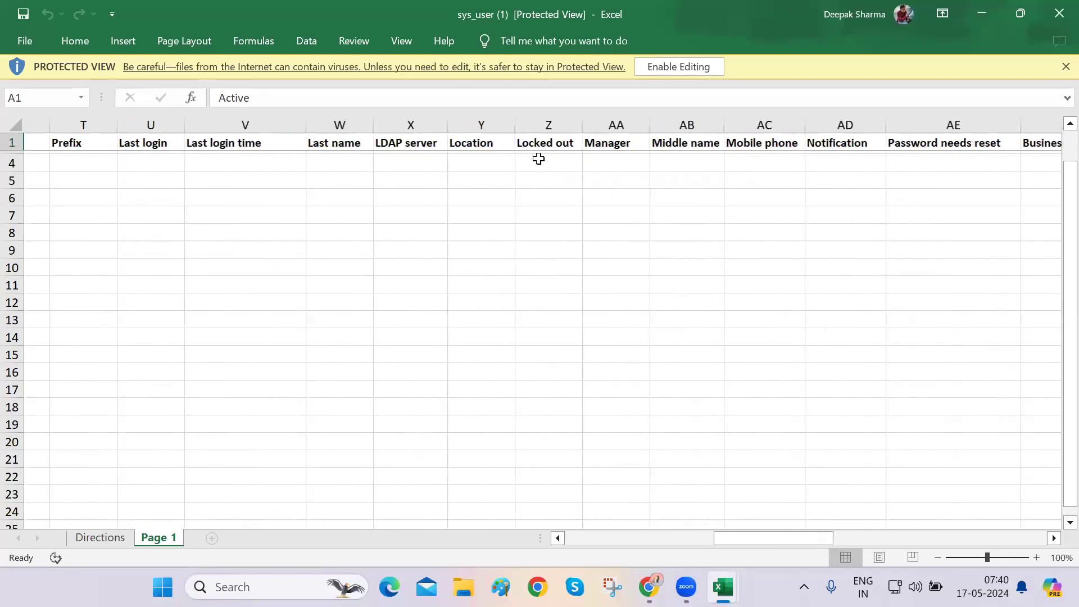
pyautogui.hscroll(-6, 539, 159)
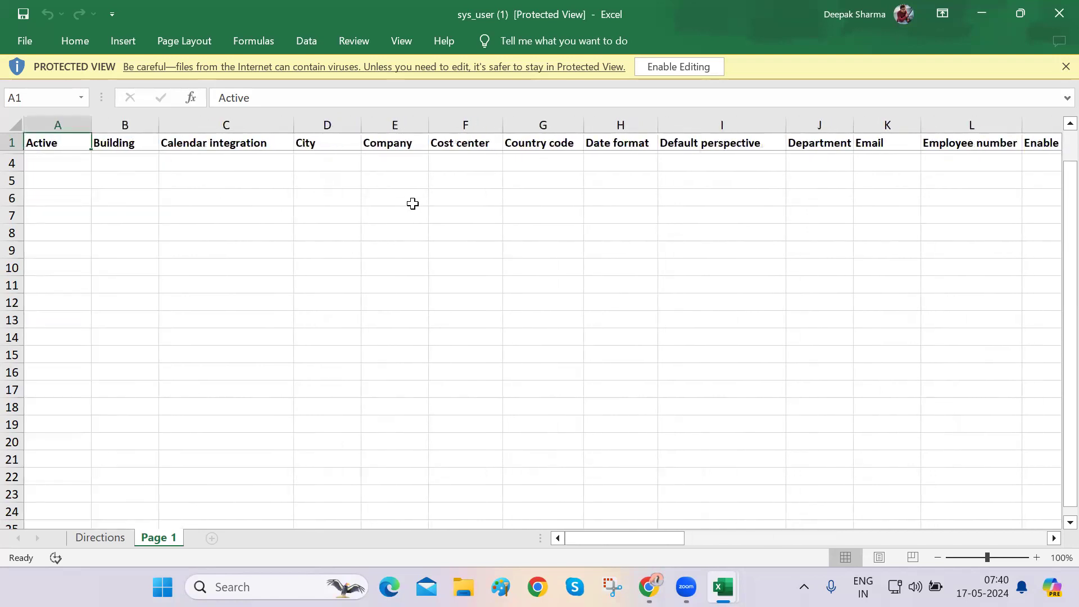
# Search the template's Page 1 headings for "user" to locate the User ID column, and close the template workbook
pyautogui.hotkey('ctrl', 'f')
pyautogui.press('Return')
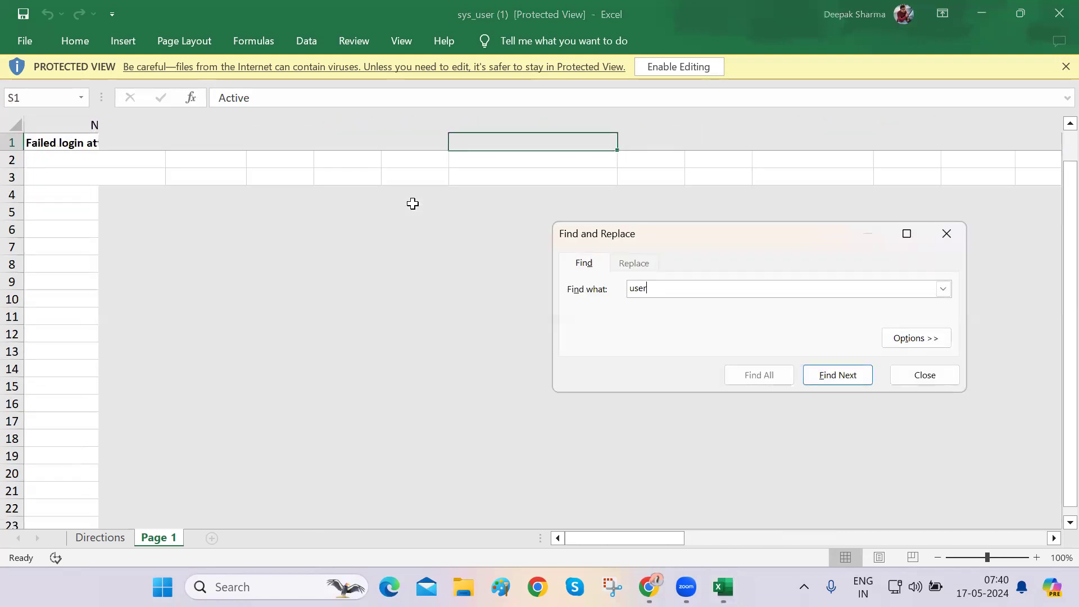
pyautogui.press('Return')
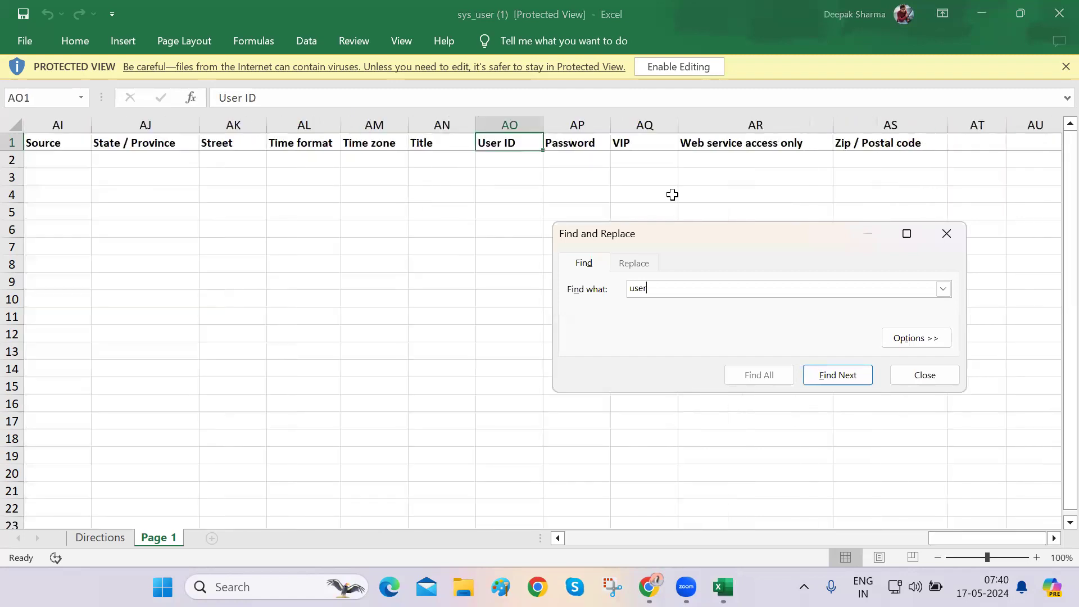
pyautogui.click(919, 374)
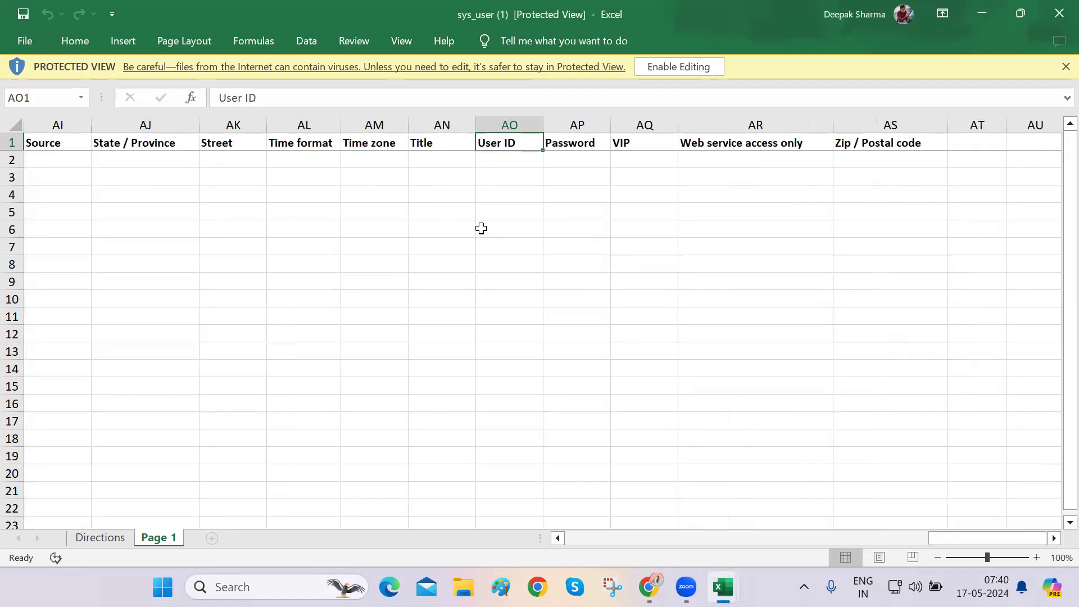
pyautogui.hscroll(-15, 481, 228)
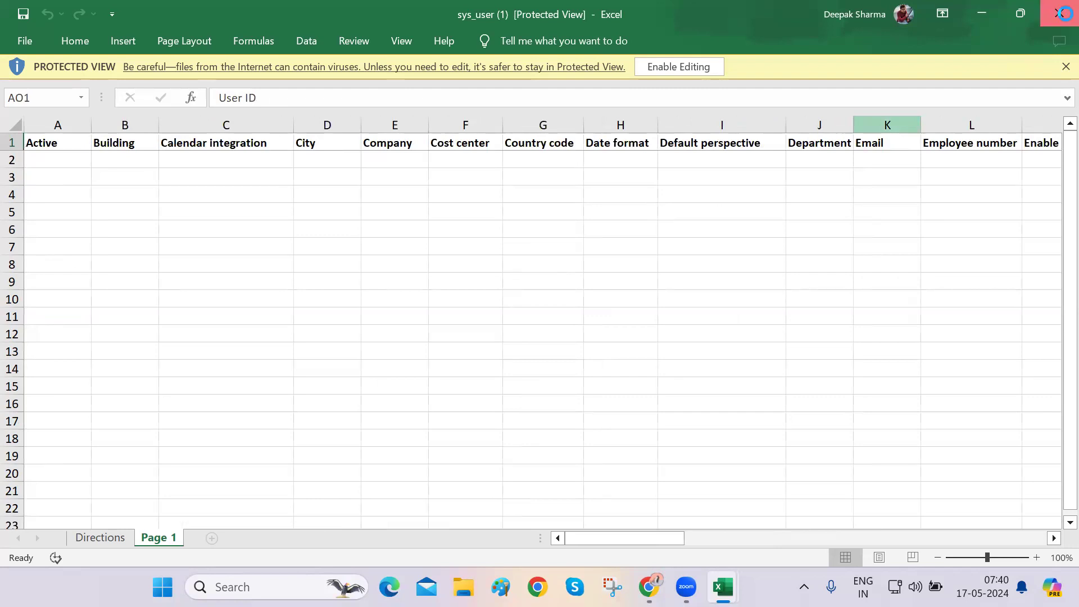
pyautogui.click(1057, 9)
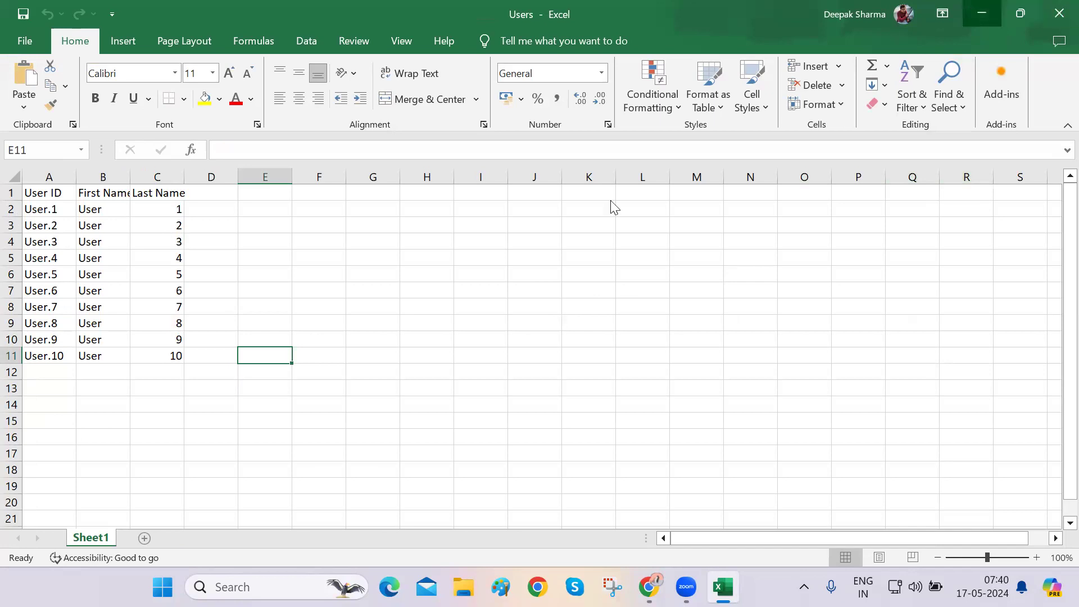
# Switch to the Users list in the browser, close the old import page, and open the data import for the User table
pyautogui.click(982, 13)
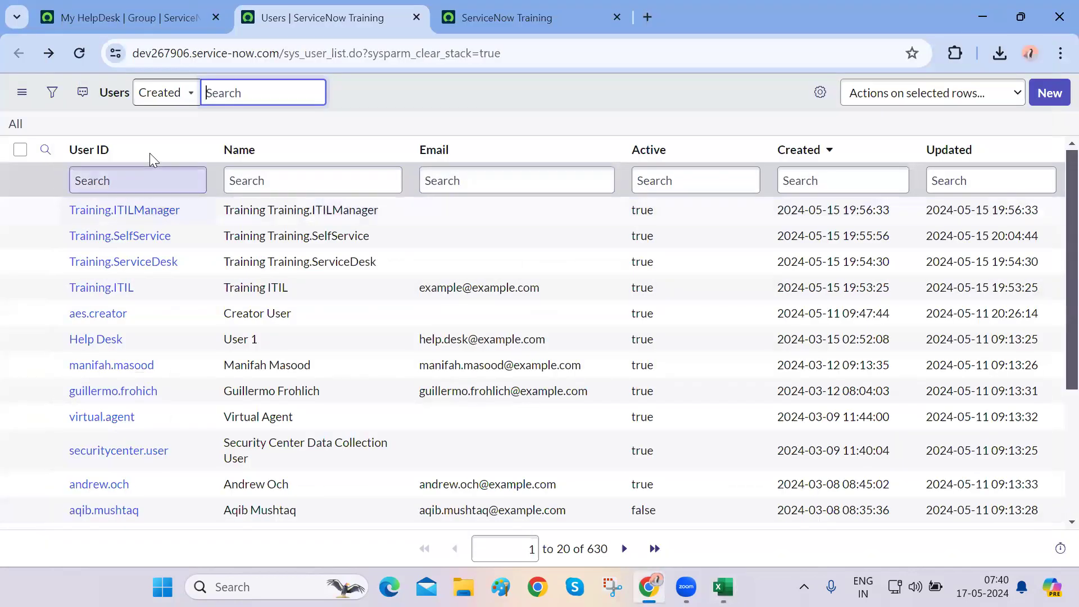
pyautogui.click(750, 150)
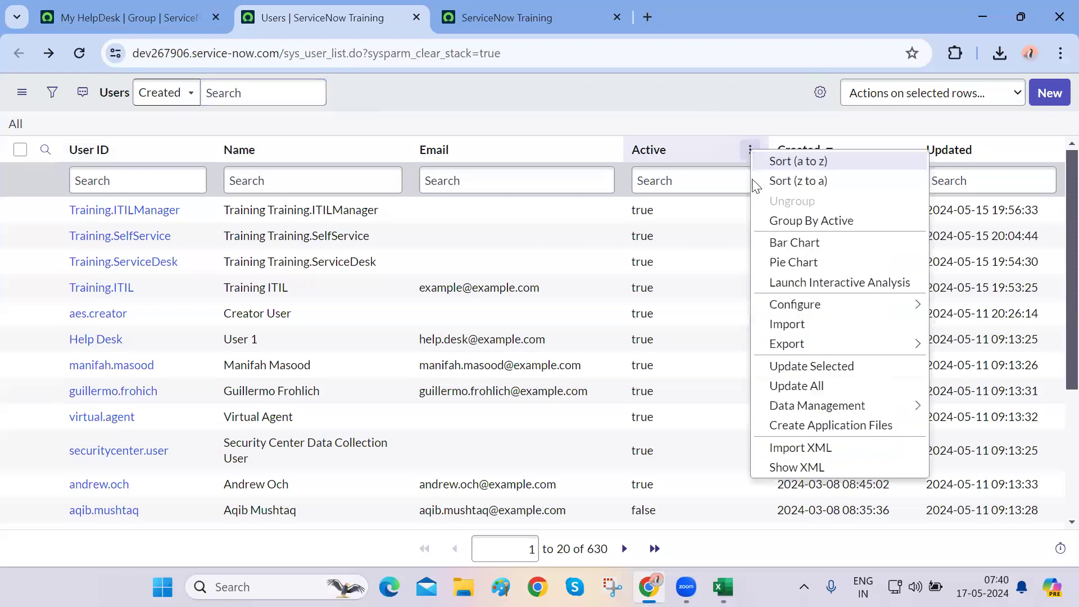
pyautogui.click(790, 325)
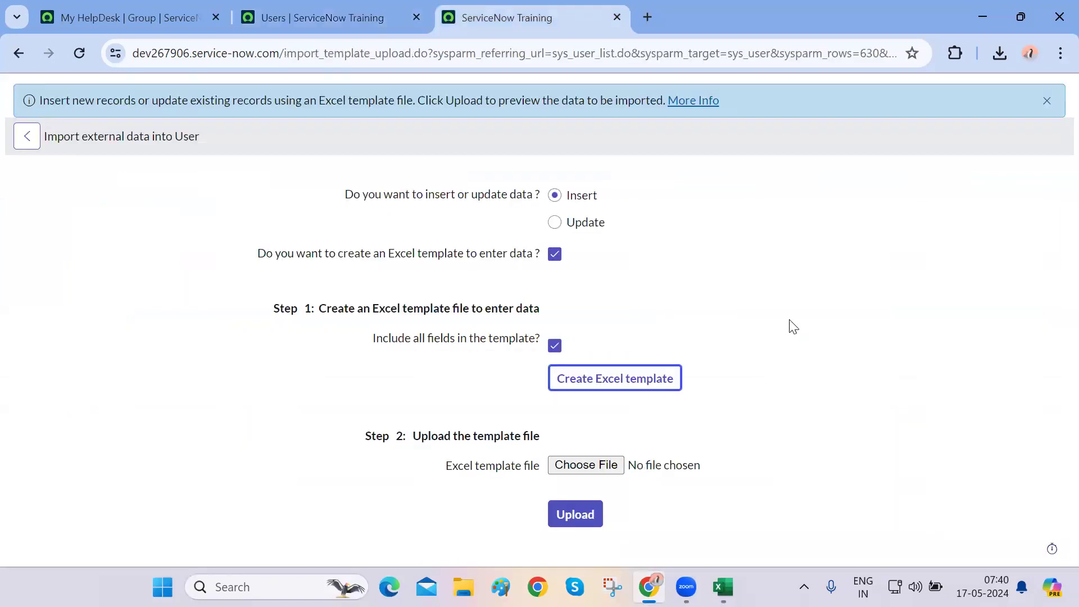
pyautogui.hotkey('ctrl', 'w')
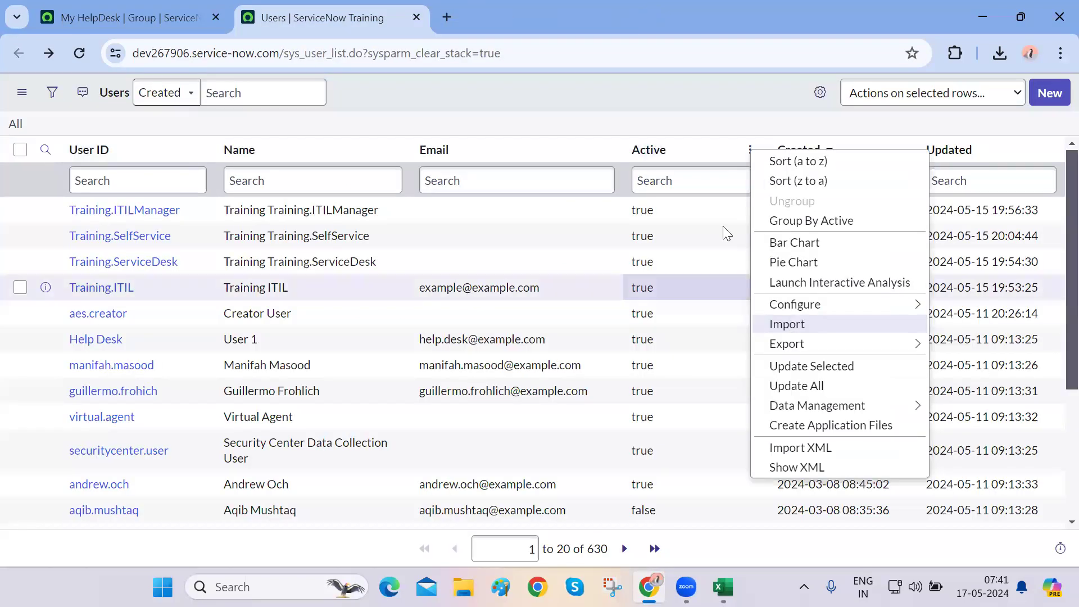
pyautogui.click(603, 153)
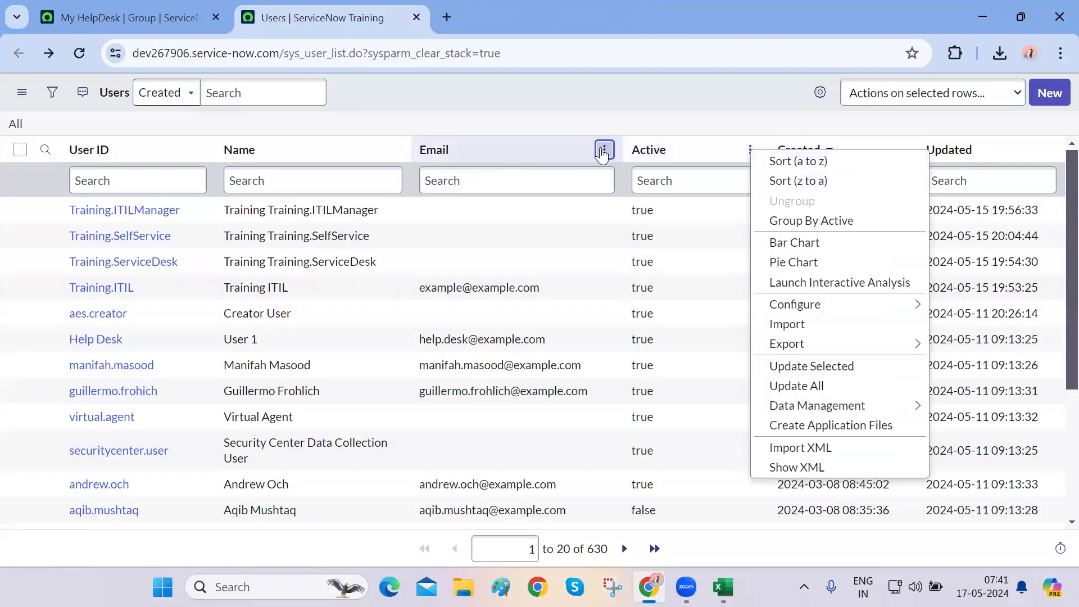
pyautogui.click(604, 150)
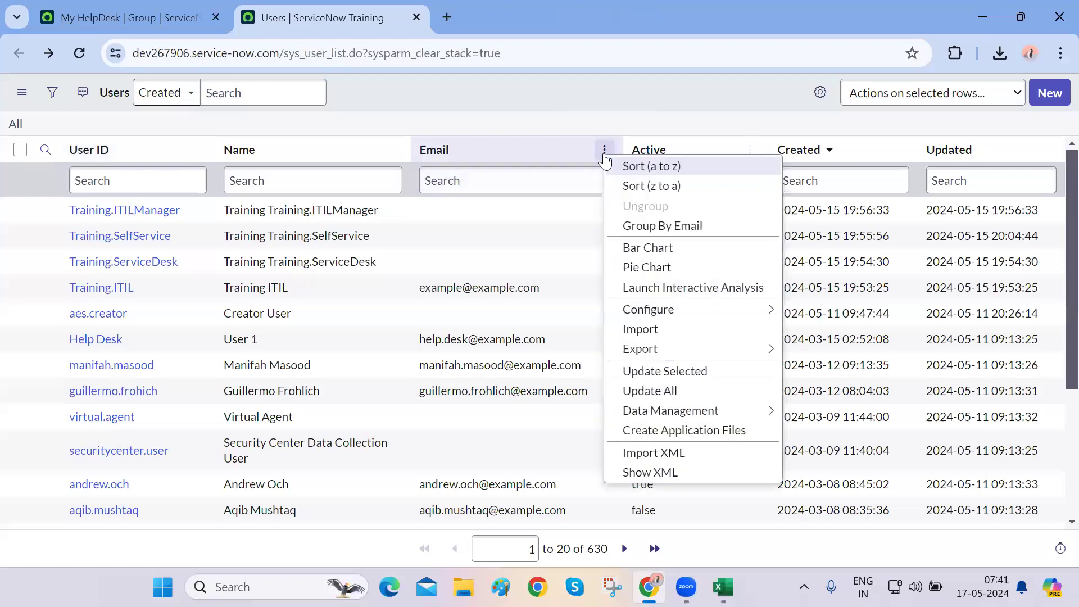
pyautogui.click(640, 332)
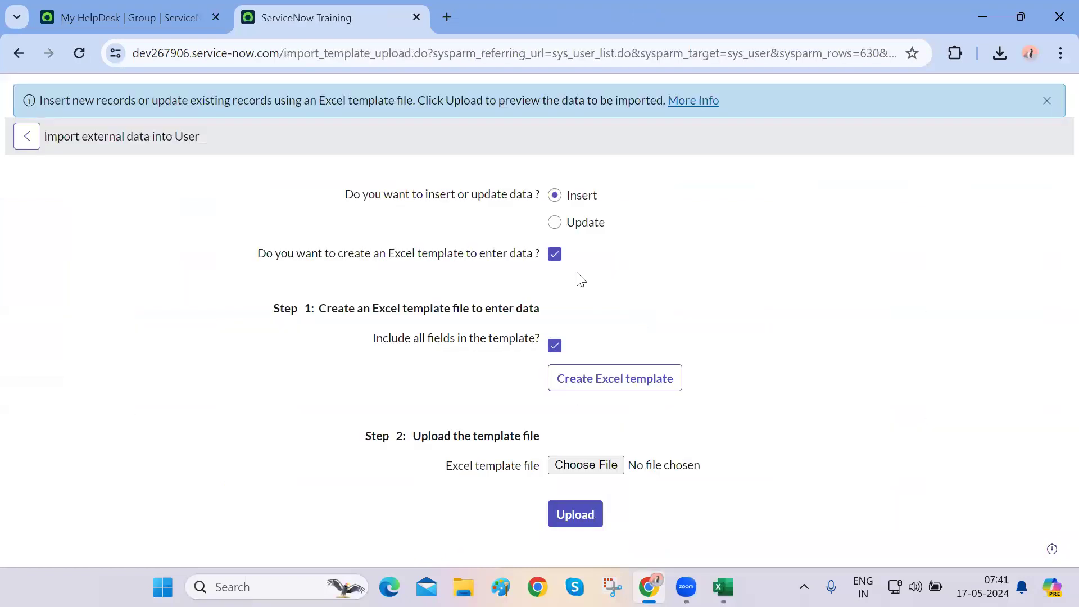
# Choose the Users workbook from the Desktop as the Excel template file, check its rows in Excel, and upload it
pyautogui.click(573, 464)
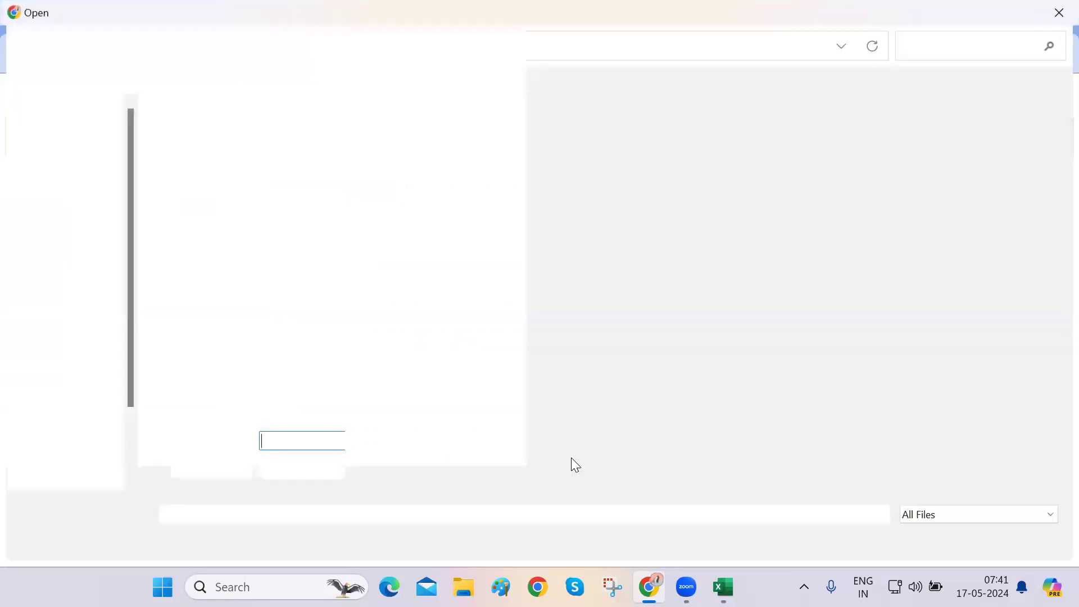
pyautogui.click(640, 298)
pyautogui.doubleClick(637, 293)
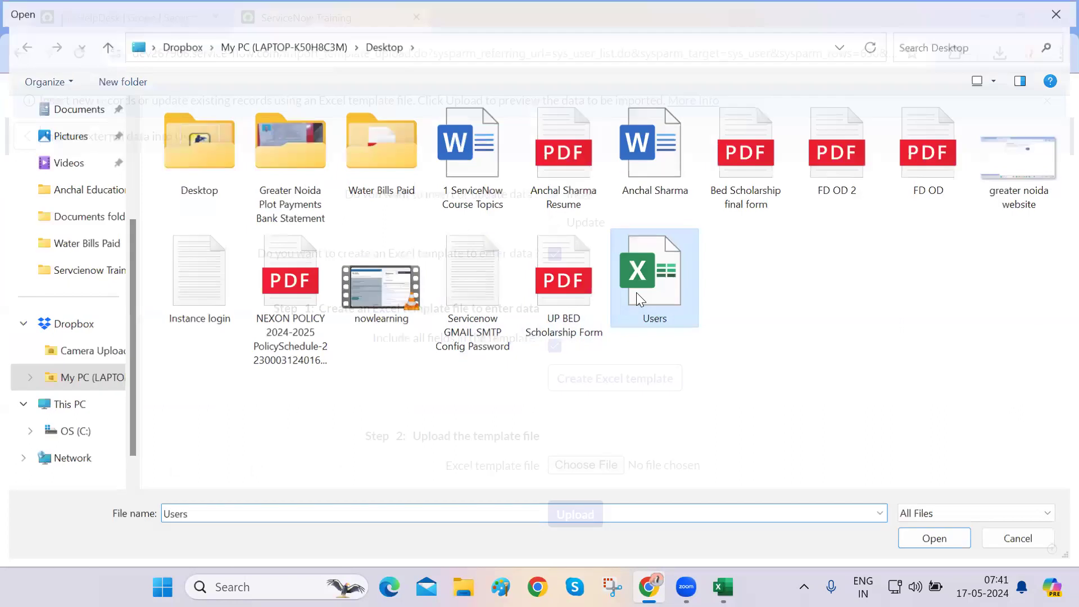
pyautogui.click(723, 587)
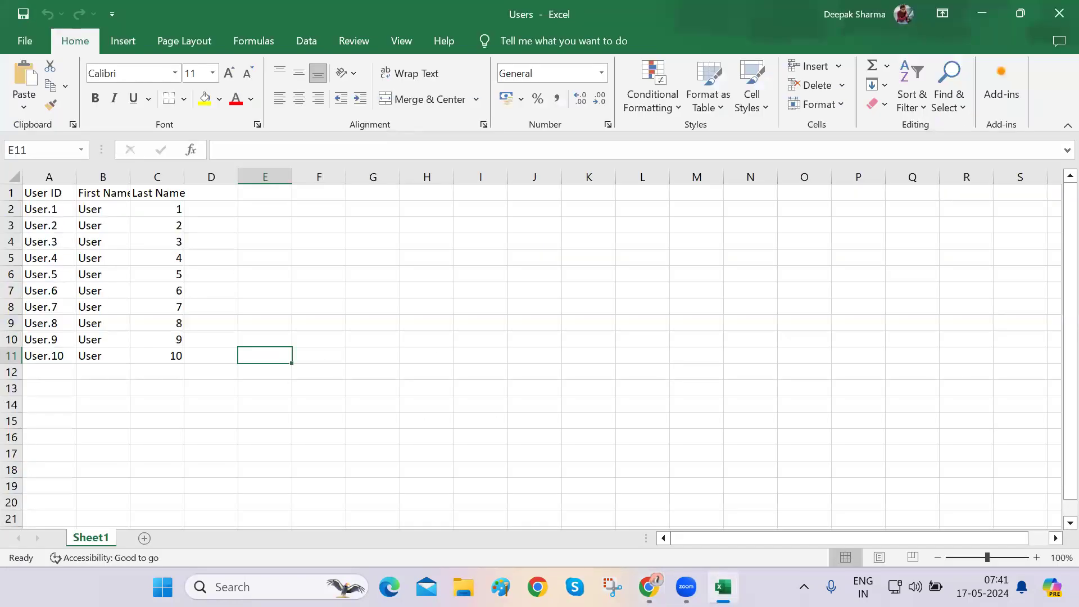
pyautogui.click(722, 587)
pyautogui.click(571, 513)
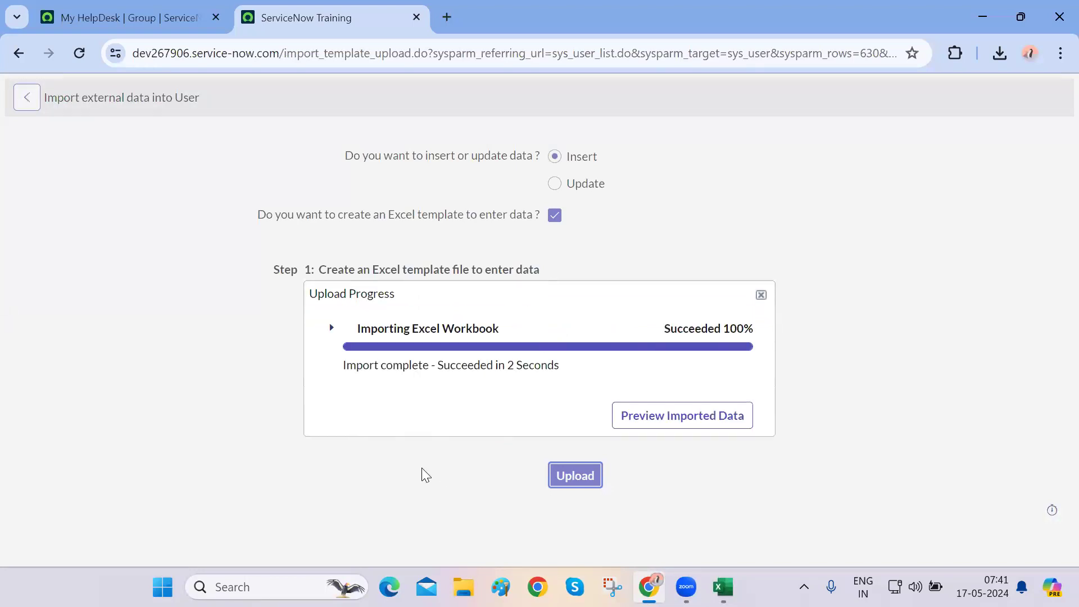
# Preview the imported user rows and complete the import into the User table
pyautogui.click(679, 431)
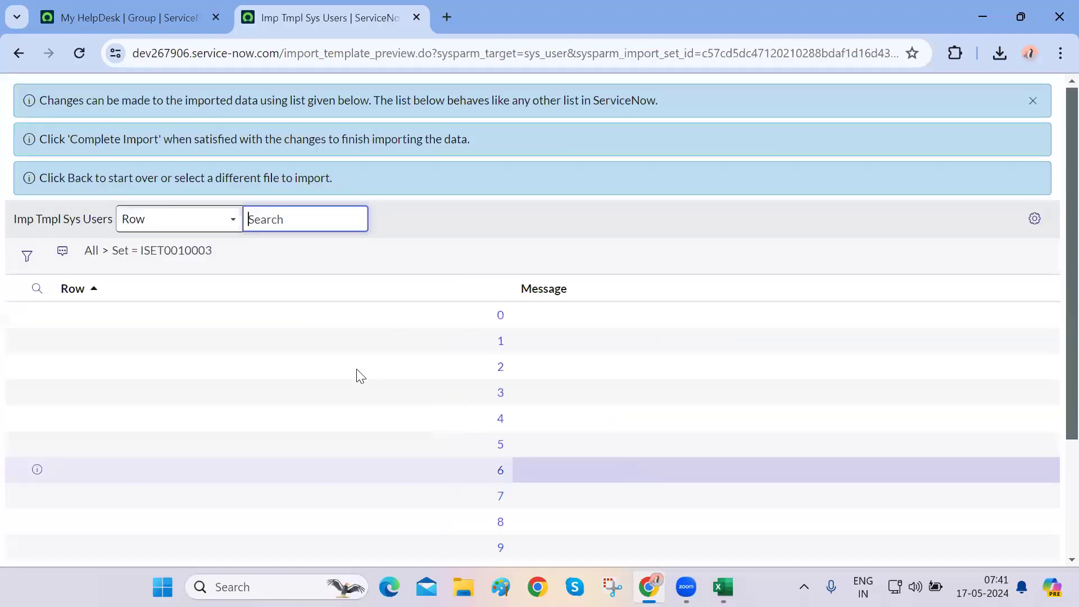
pyautogui.scroll(-3, 276, 408)
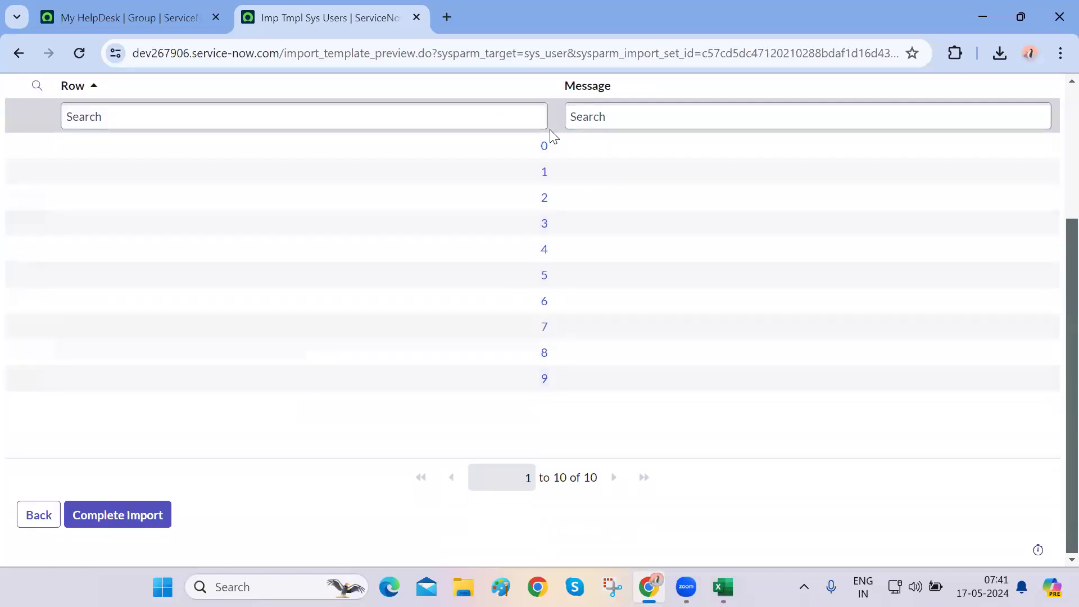
pyautogui.scroll(3, 310, 461)
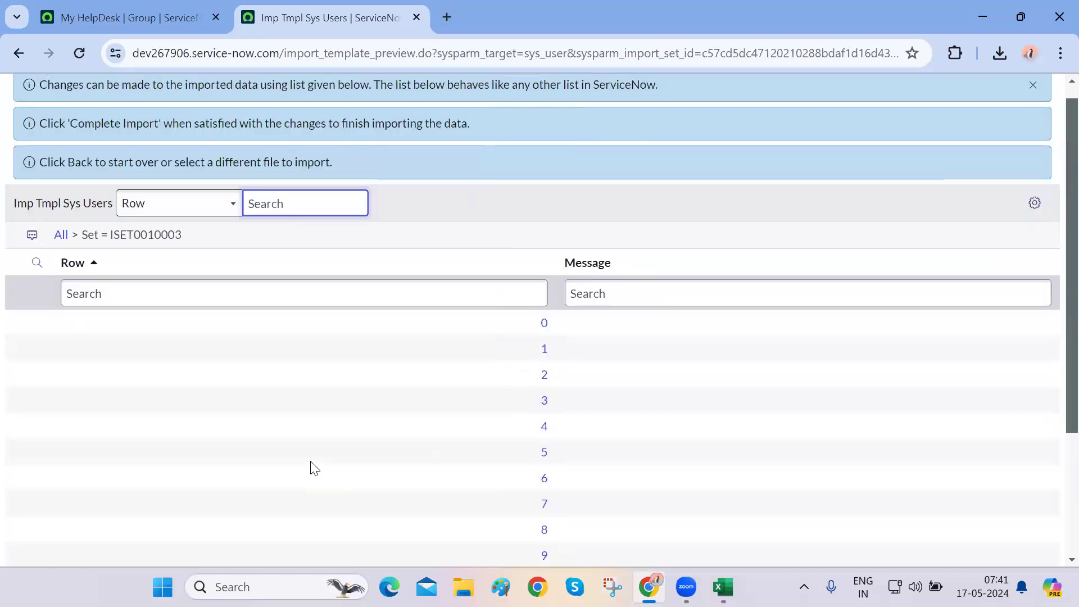
pyautogui.scroll(-3, 311, 461)
pyautogui.click(133, 521)
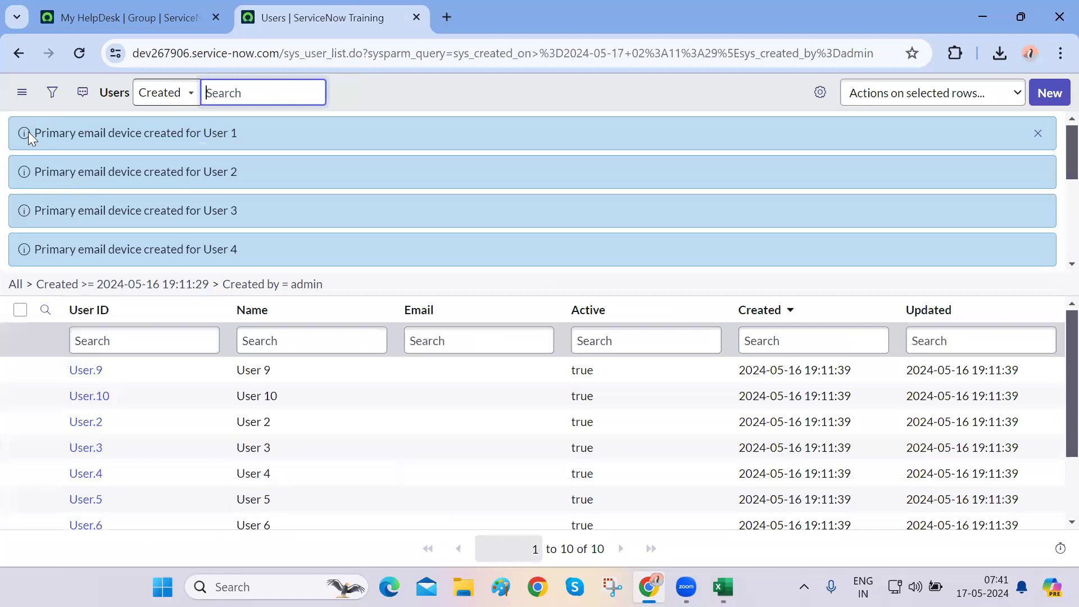
# Examine the notices about primary email devices above the list of imported users
pyautogui.moveTo(28, 132); pyautogui.dragTo(260, 242)
pyautogui.scroll(-5, 262, 247)
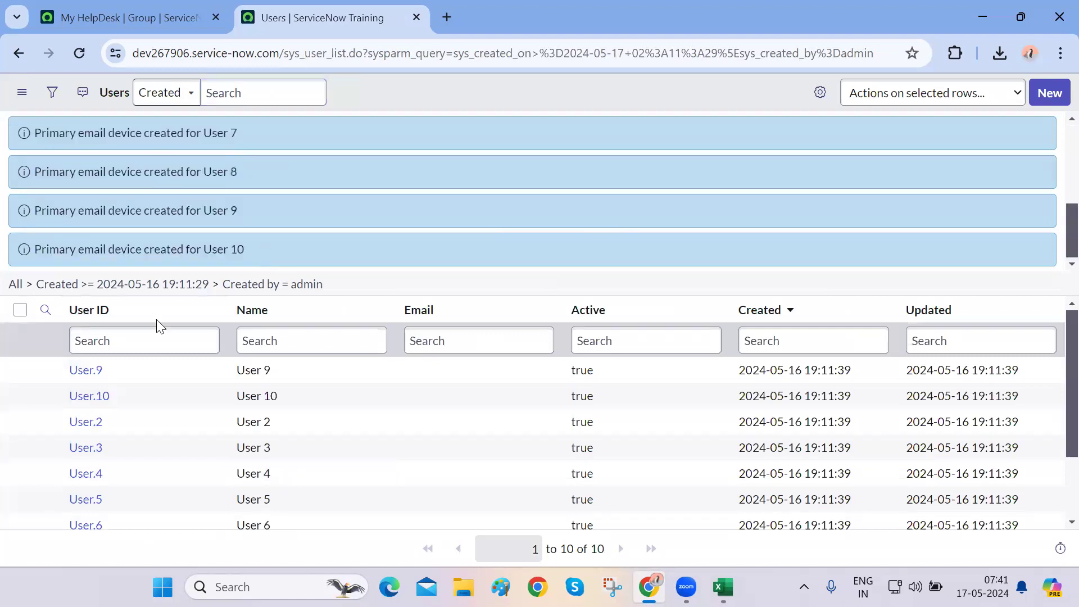
pyautogui.scroll(-2, 130, 434)
pyautogui.scroll(2, 133, 439)
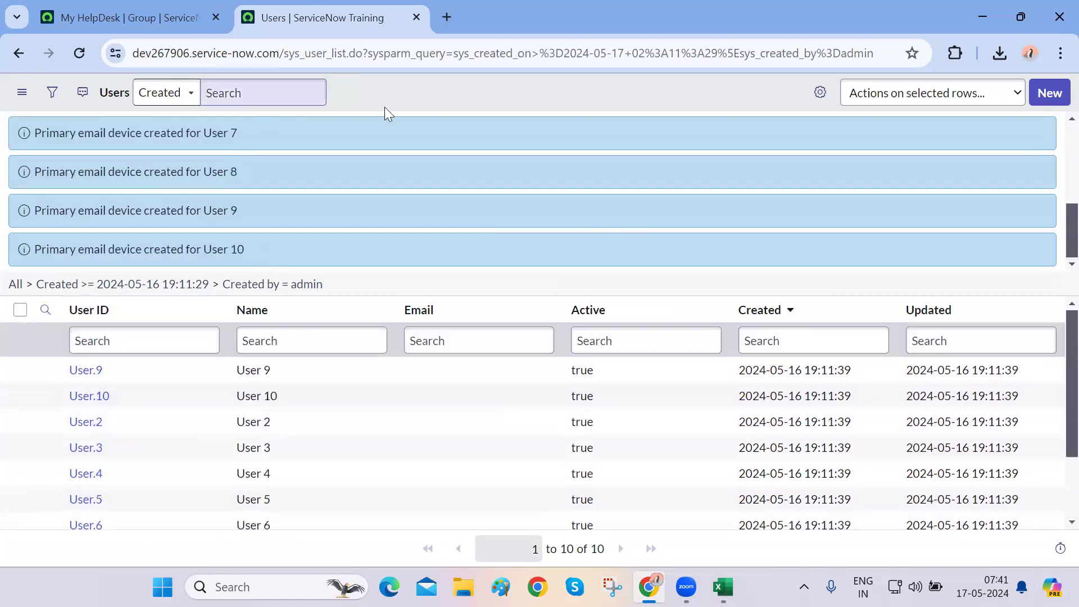
# Open the full user table with sys_user.LIST from the My HelpDesk group page and check the total record count
pyautogui.hotkey('ctrl', 'shift', 'Tab')
pyautogui.hotkey('ctrl', 'Tab')
pyautogui.hotkey('ctrl', 'shift', 'Tab')
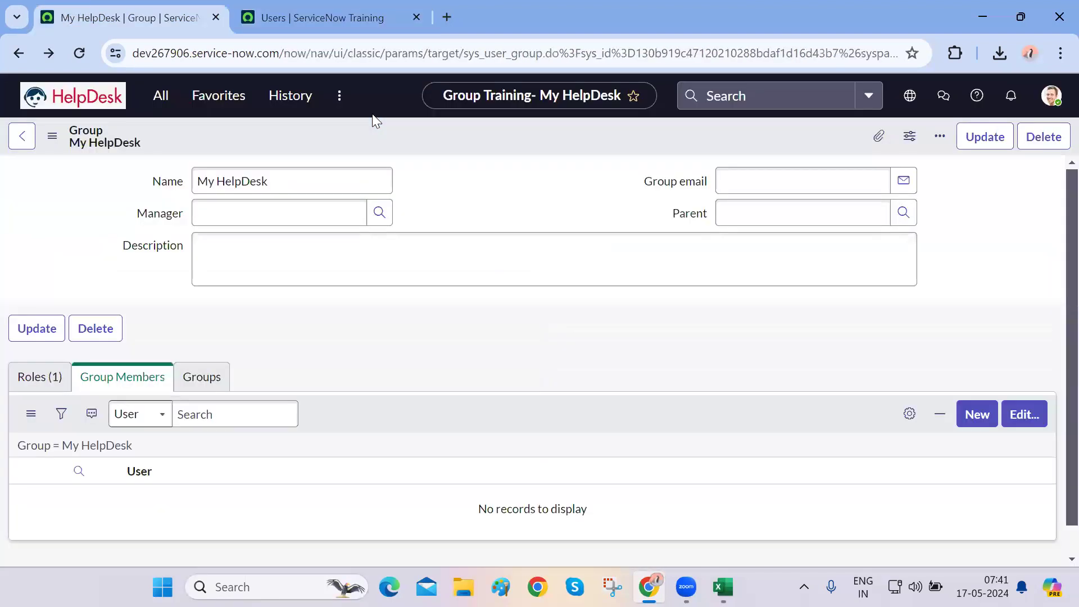
pyautogui.click(161, 101)
pyautogui.write('sys_user.LIST')
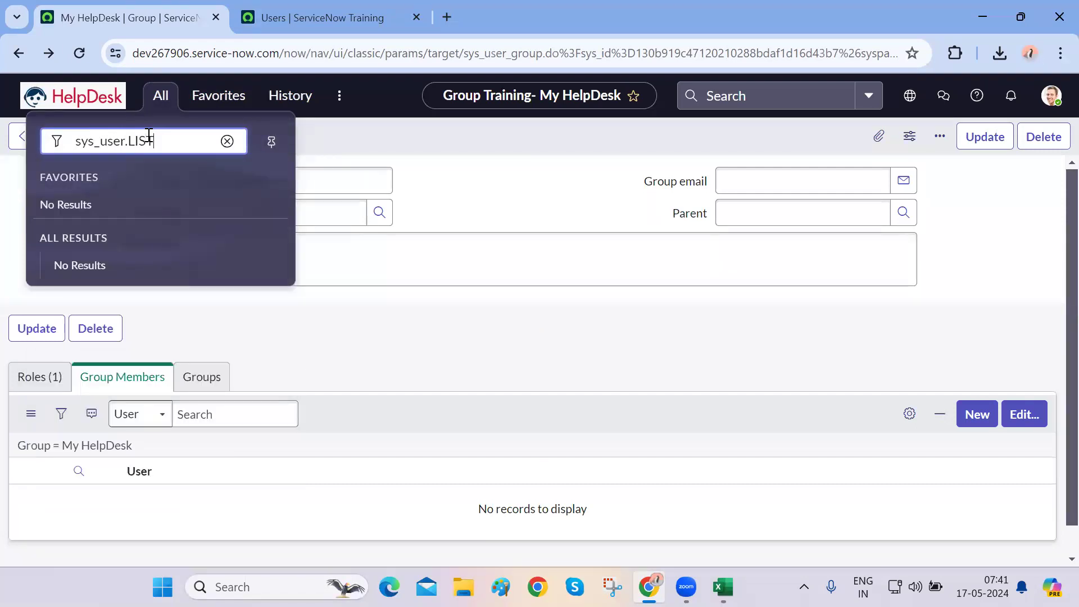
pyautogui.press('Return')
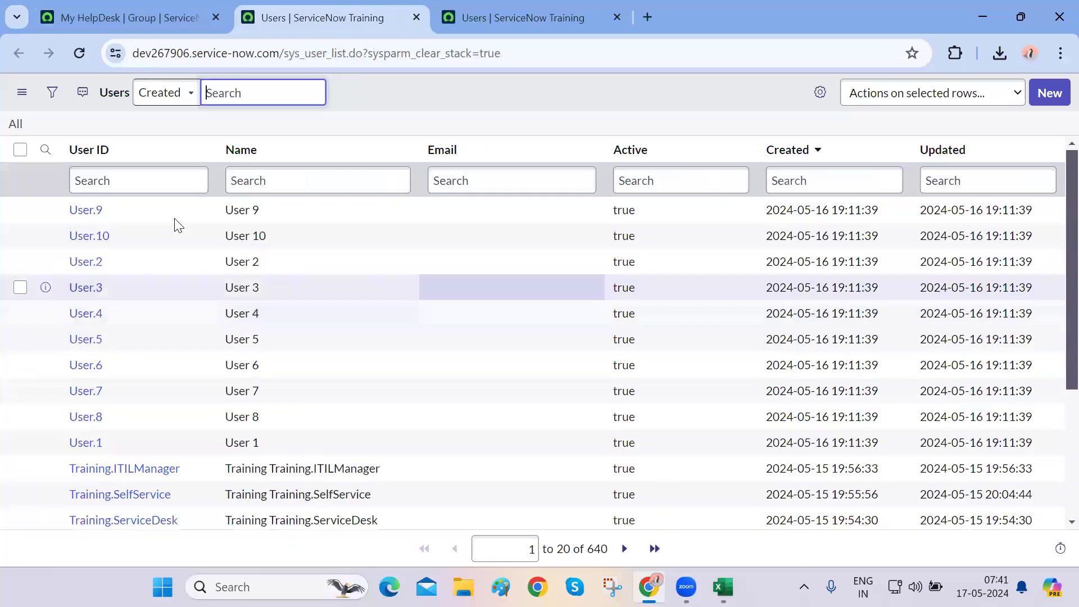
pyautogui.doubleClick(603, 543)
pyautogui.click(687, 555)
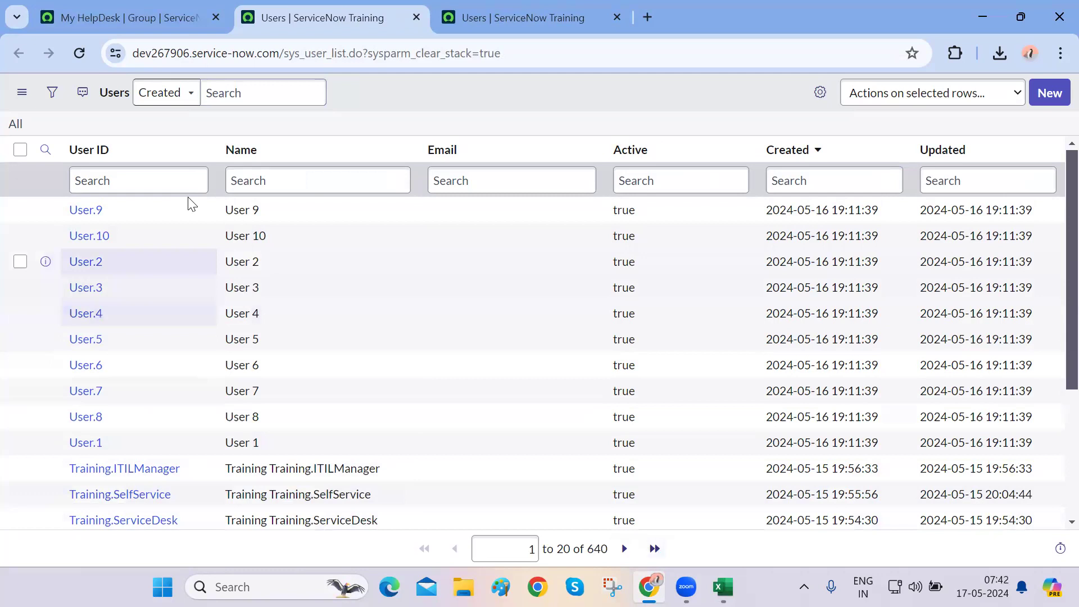
# Open the User.9 record in a new tab, examine its User ID, first name and last name, and close it
pyautogui.keyDown('ctrl'); pyautogui.click(80, 210); pyautogui.keyUp('ctrl')
pyautogui.hotkey('ctrl', 'Tab')
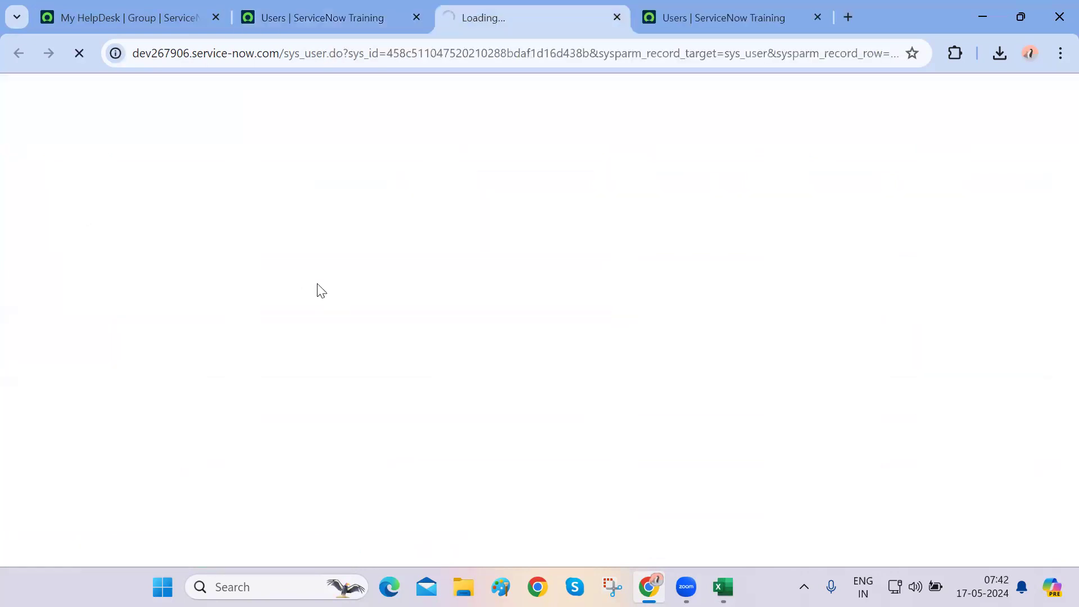
pyautogui.doubleClick(241, 135)
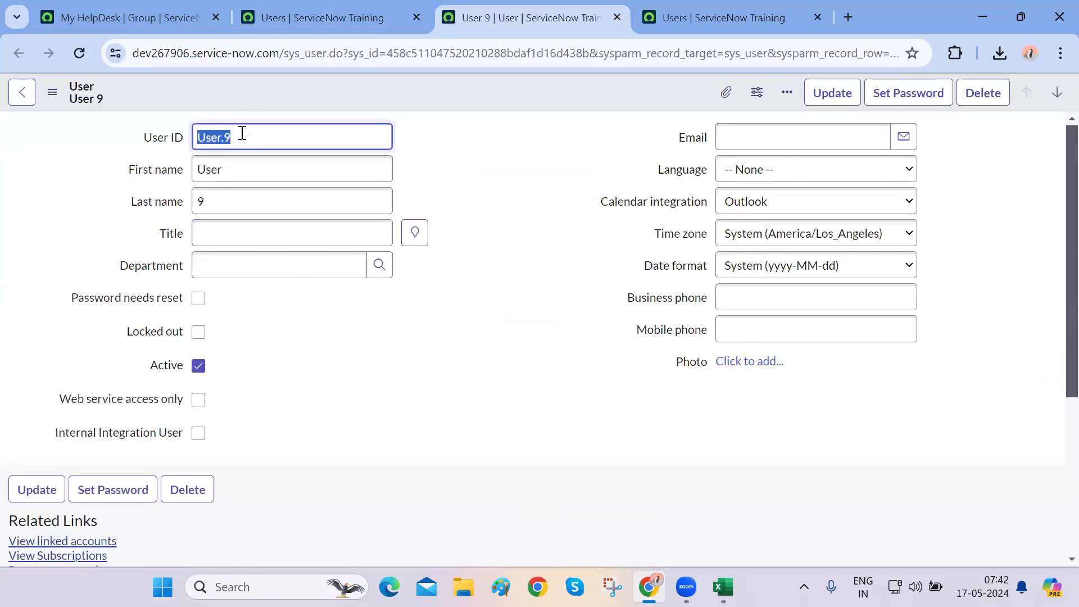
pyautogui.doubleClick(248, 167)
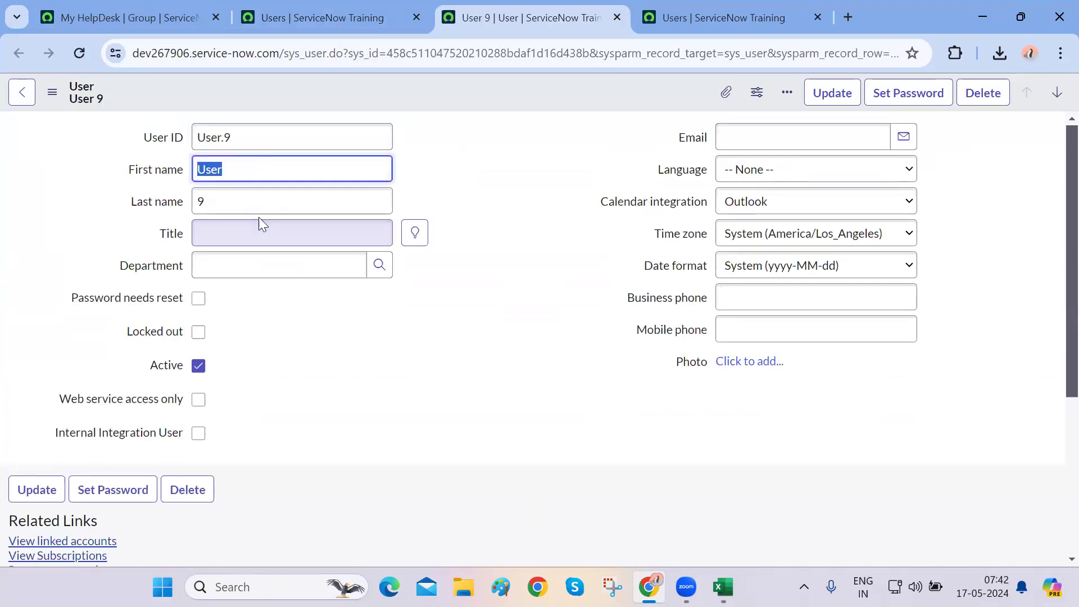
pyautogui.doubleClick(257, 208)
pyautogui.click(410, 460)
pyautogui.scroll(-5, 411, 461)
pyautogui.scroll(5, 411, 461)
pyautogui.hotkey('ctrl', 'w')
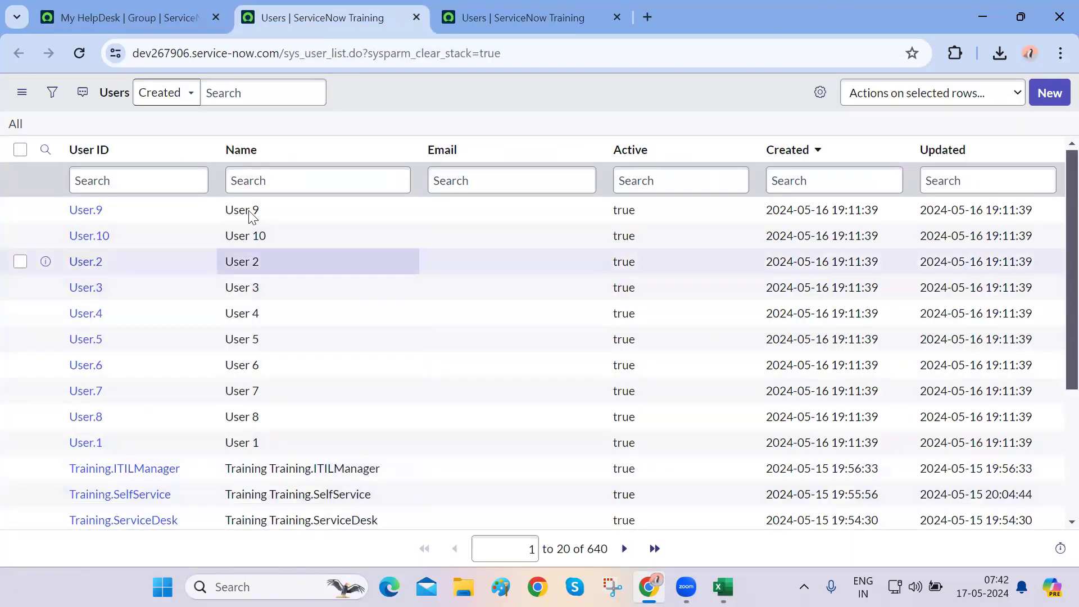
# Review the imported users in the list, reopen the User.9 record in a new tab, and examine its roles and groups
pyautogui.moveTo(73, 213); pyautogui.dragTo(156, 424)
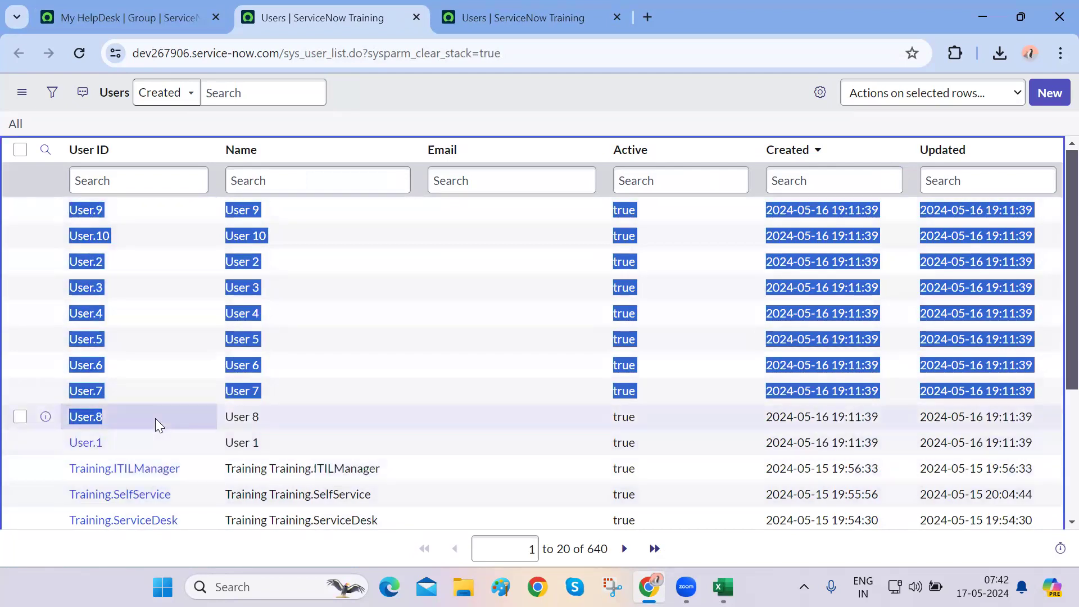
pyautogui.click(432, 113)
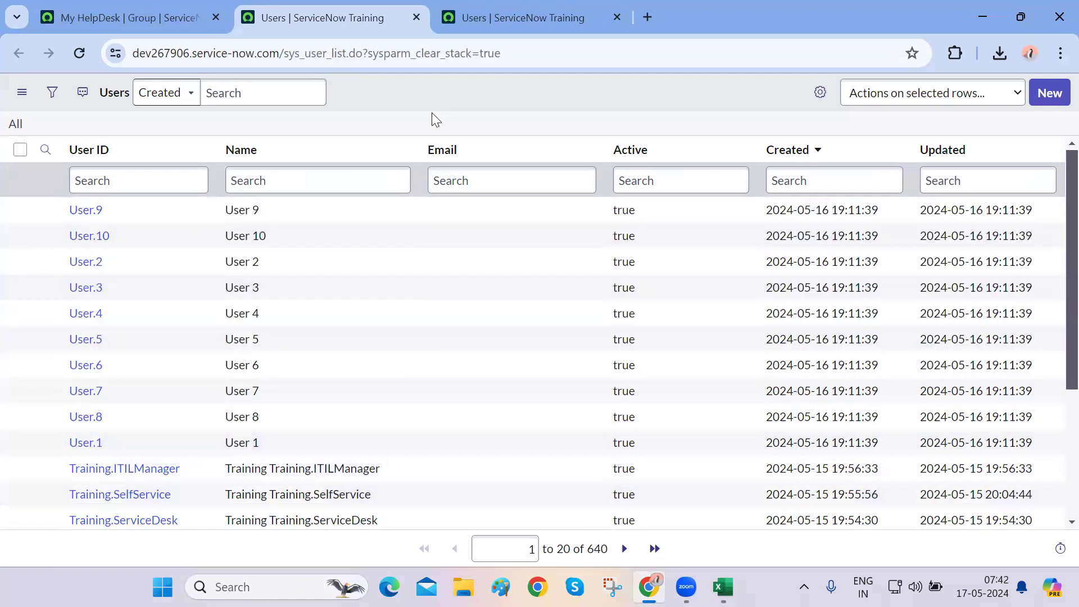
pyautogui.keyDown('ctrl'); pyautogui.keyDown('shift'); pyautogui.click(97, 209); pyautogui.keyUp('shift'); pyautogui.keyUp('ctrl')
pyautogui.scroll(-4, 424, 443)
pyautogui.scroll(4, 424, 442)
pyautogui.scroll(-4, 424, 443)
pyautogui.click(167, 418)
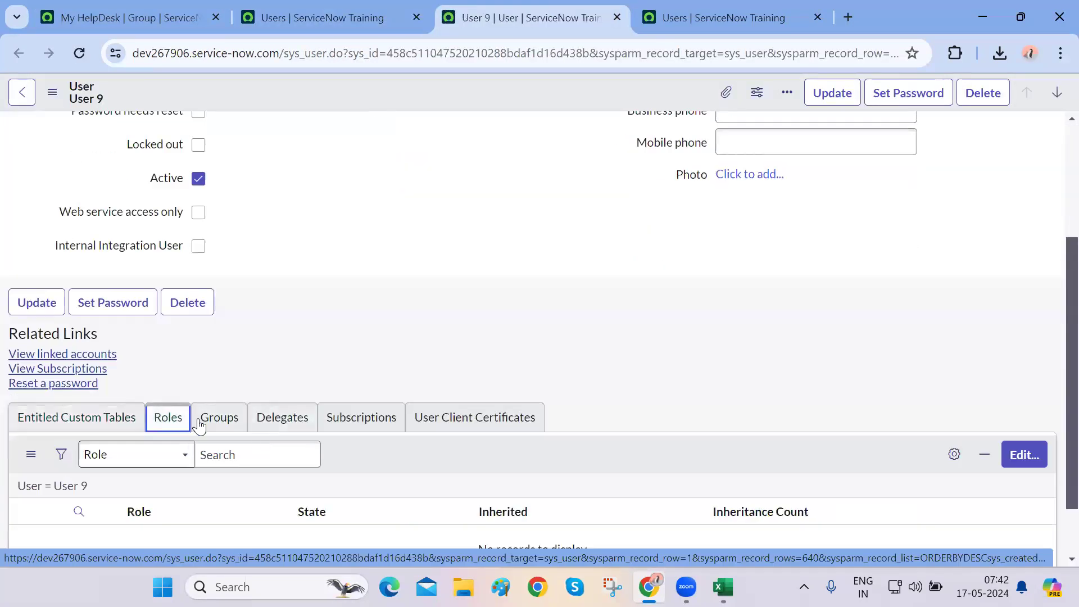
pyautogui.click(222, 423)
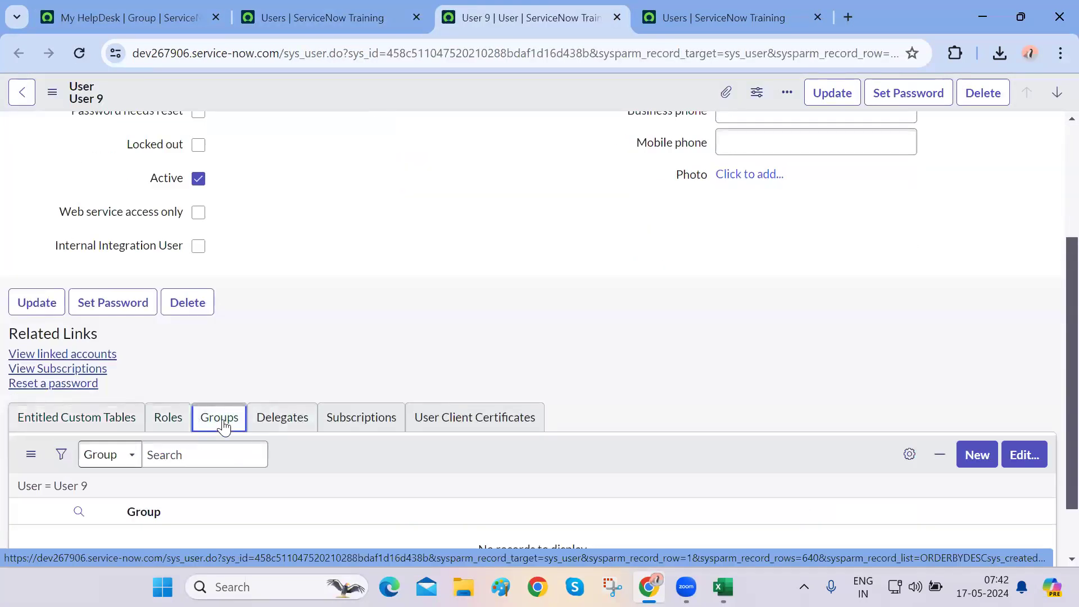
pyautogui.click(110, 427)
pyautogui.scroll(3, 368, 339)
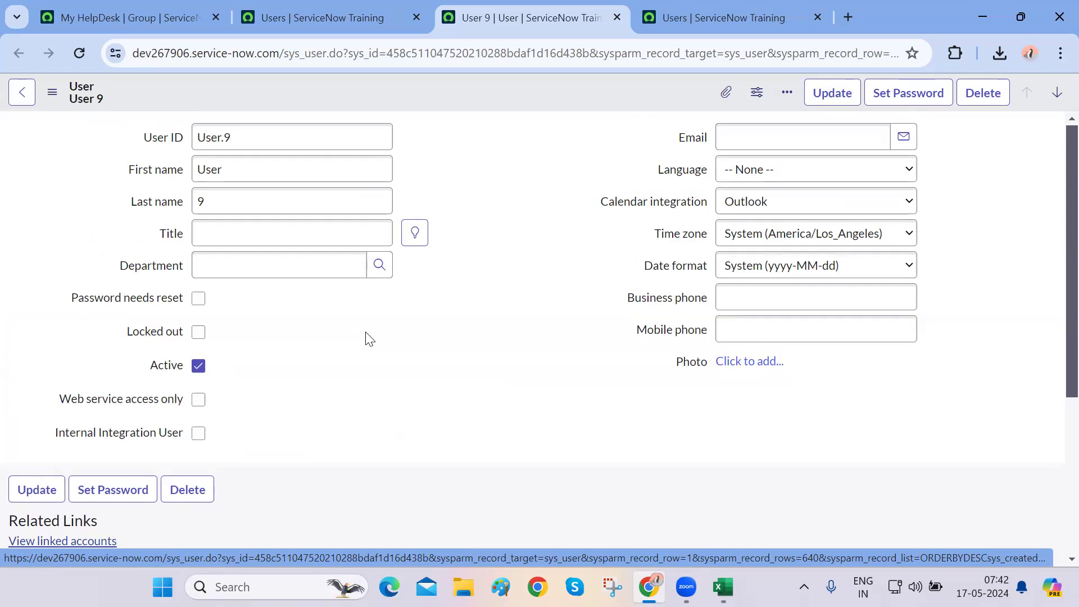
# Return from the User.9 record to the My HelpDesk group page
pyautogui.hotkey('ctrl', 'shift', 'Tab')
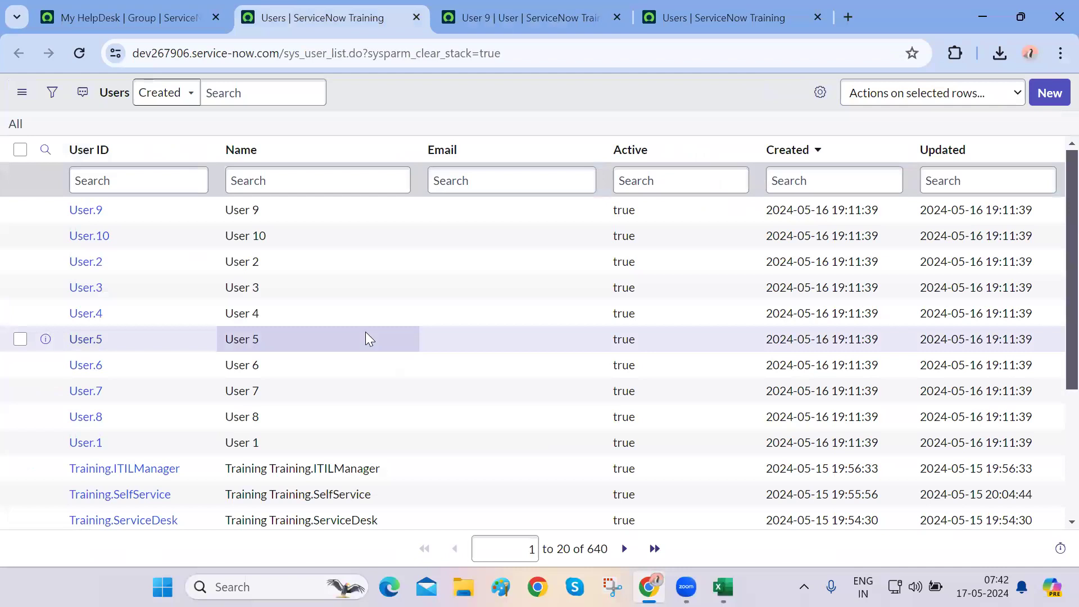
pyautogui.hotkey('ctrl', 'shift', 'Tab')
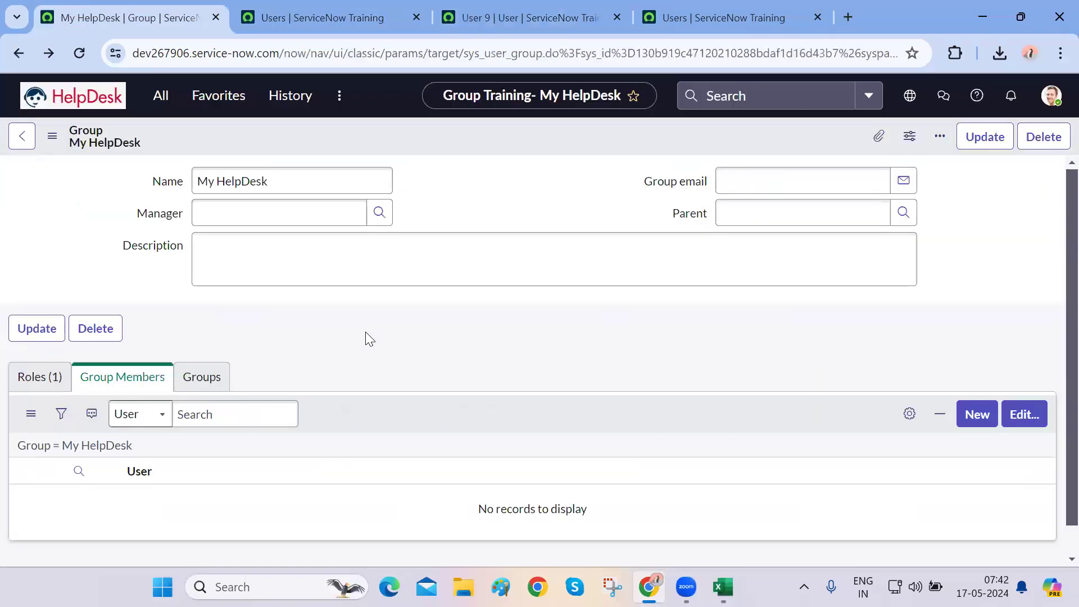
pyautogui.click(163, 100)
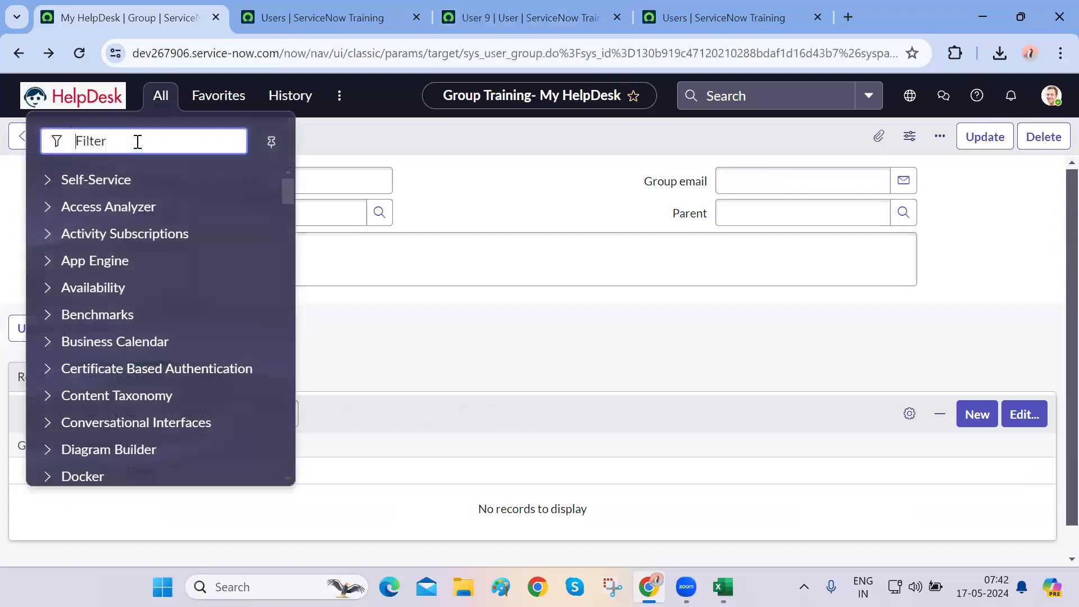
pyautogui.click(423, 362)
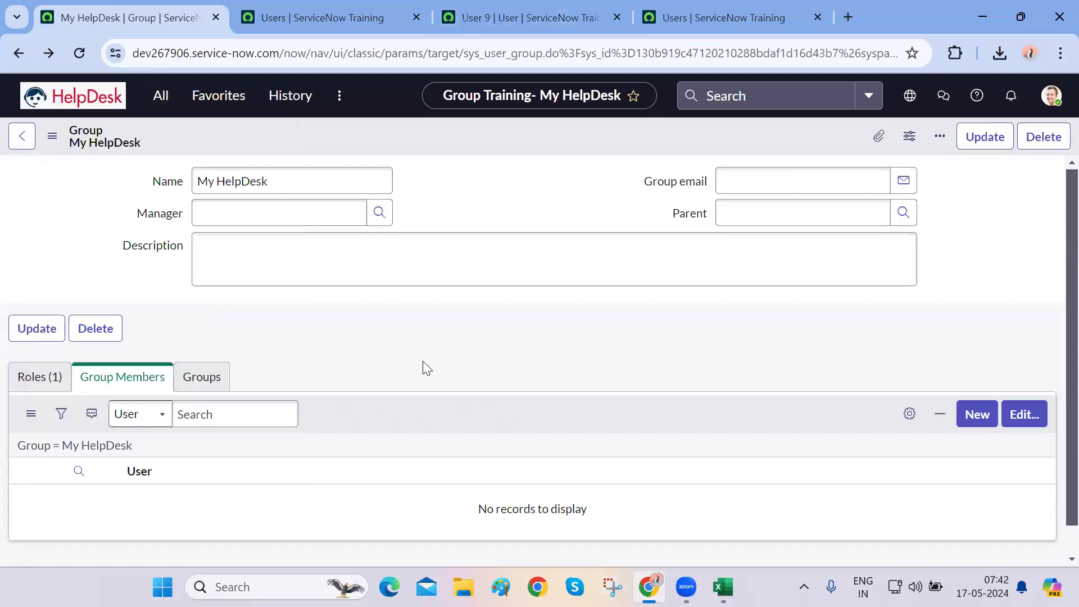
pyautogui.hotkey('ctrl', 'Tab')
pyautogui.hotkey('ctrl', 'shift', 'Tab')
# Find the User Administration Groups module by filtering for "groups" and open its list in a new tab
pyautogui.click(172, 107)
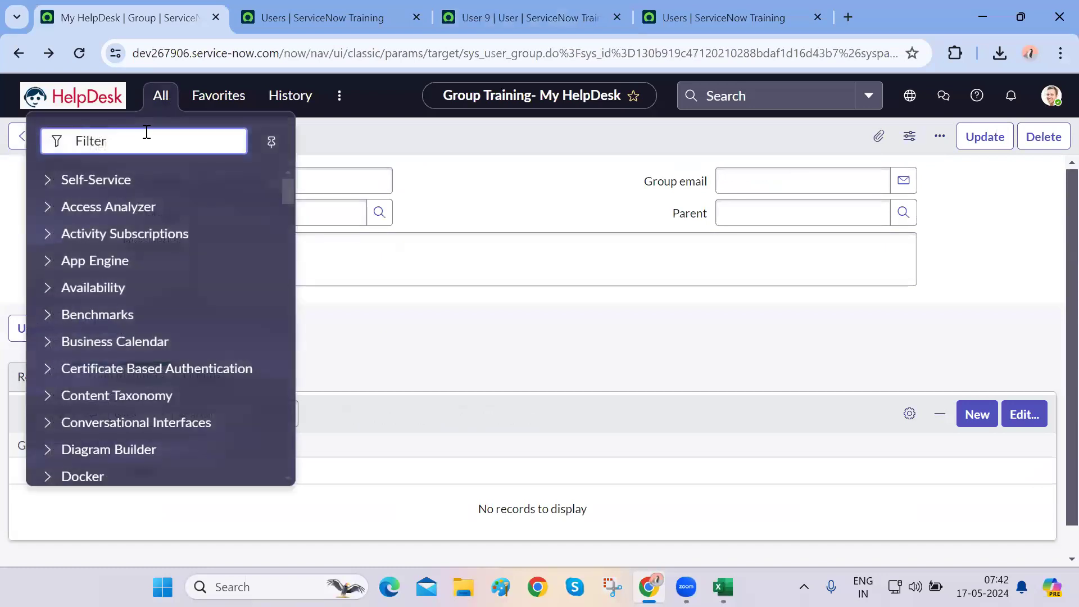
pyautogui.write('groups')
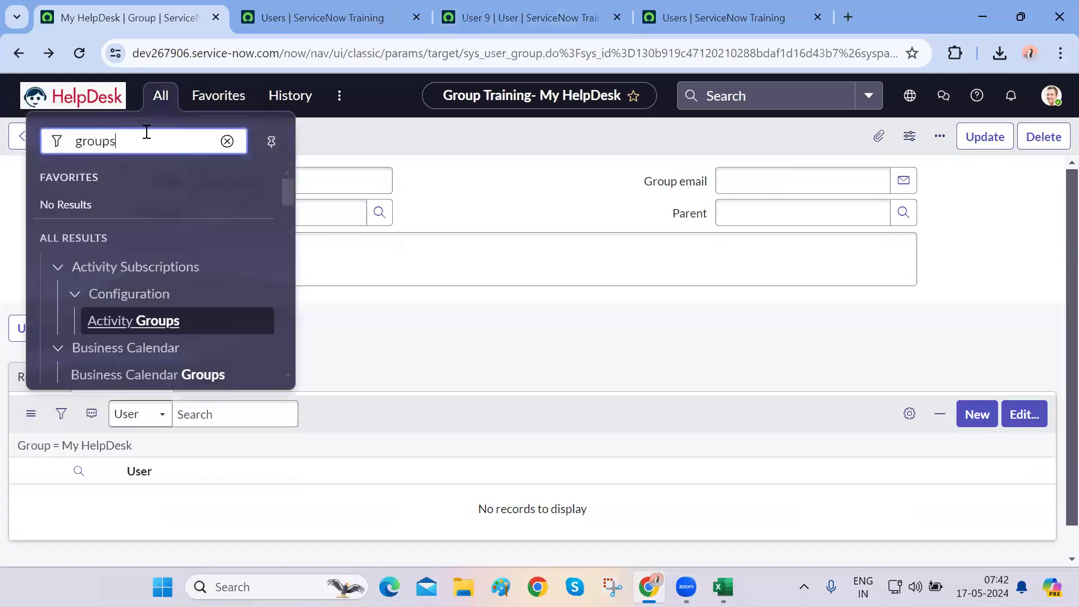
pyautogui.scroll(-5, 163, 362)
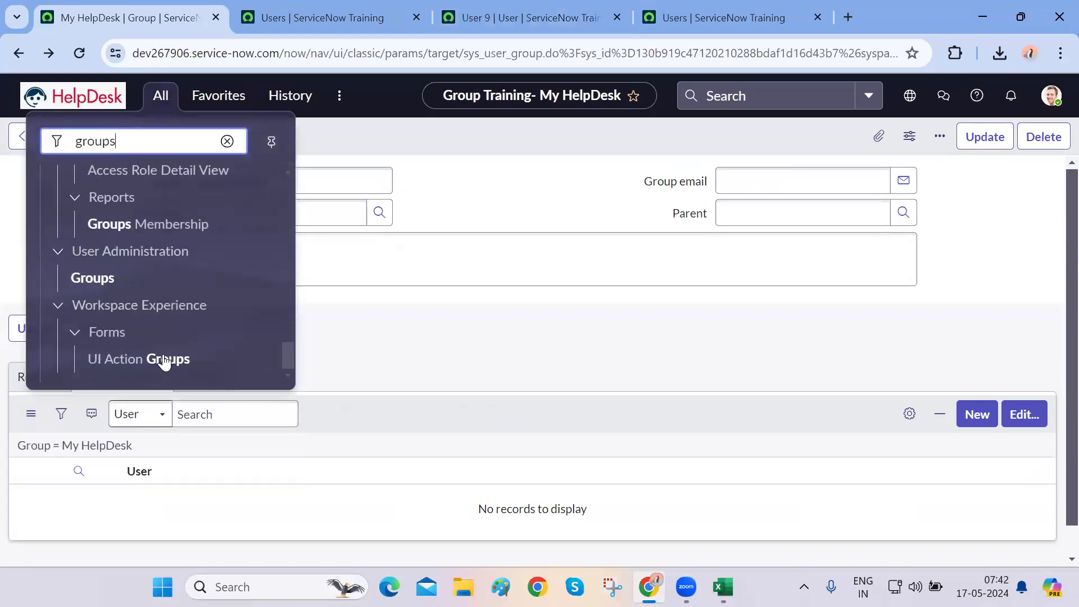
pyautogui.keyDown('ctrl'); pyautogui.click(93, 281); pyautogui.keyUp('ctrl')
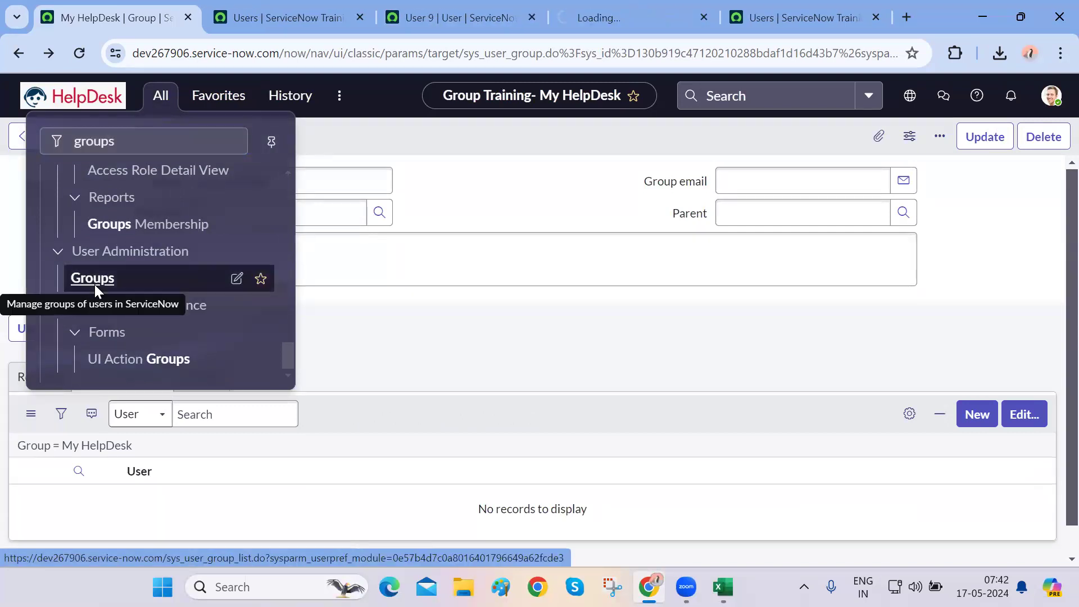
pyautogui.hotkey('ctrl', 'Tab')
pyautogui.hotkey('ctrl', 'Tab')
pyautogui.hotkey('ctrl', 'Tab')
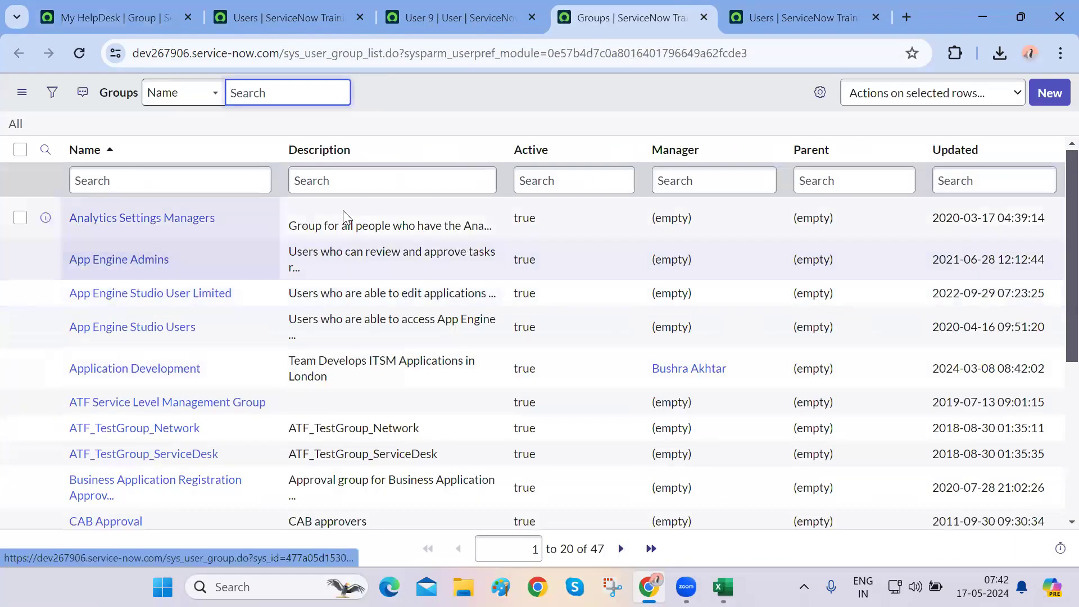
# Sort the groups by most recently updated and open the Help Desk and My HelpDesk groups in new tabs
pyautogui.click(962, 151)
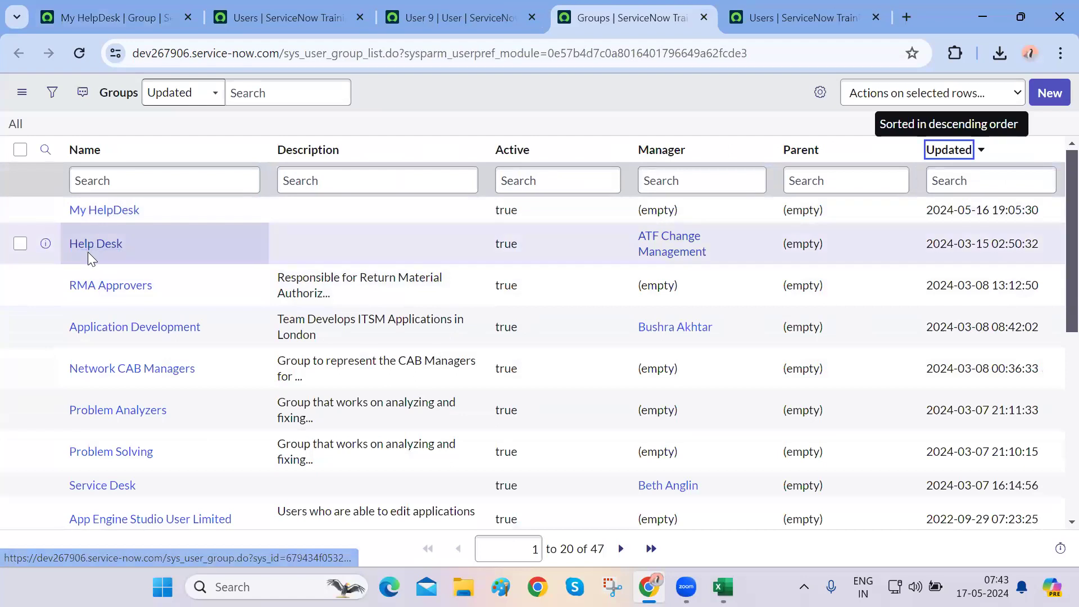
pyautogui.moveTo(150, 243); pyautogui.dragTo(65, 242)
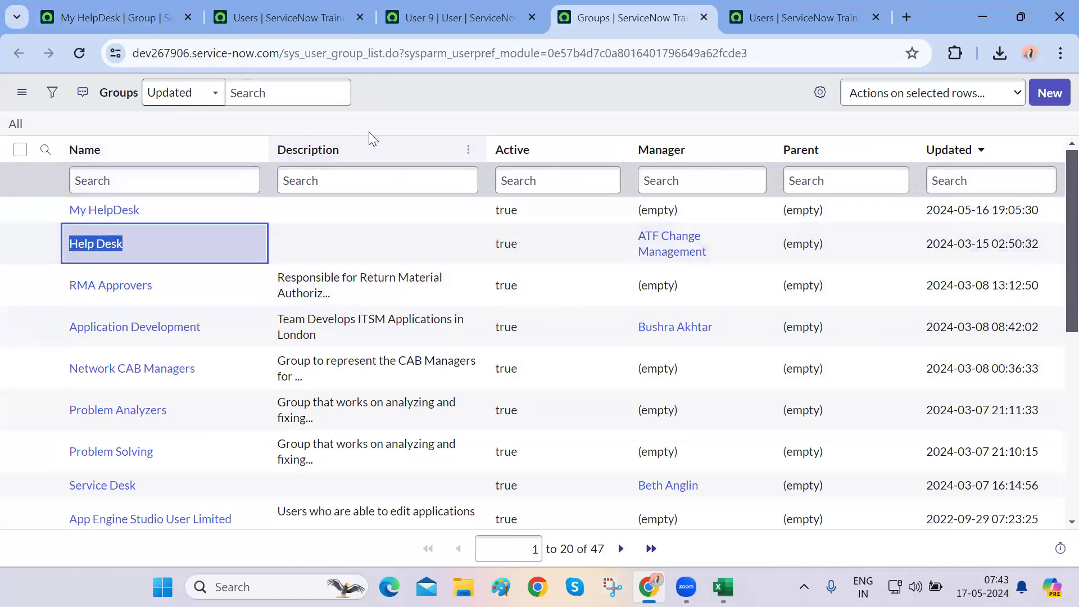
pyautogui.click(436, 111)
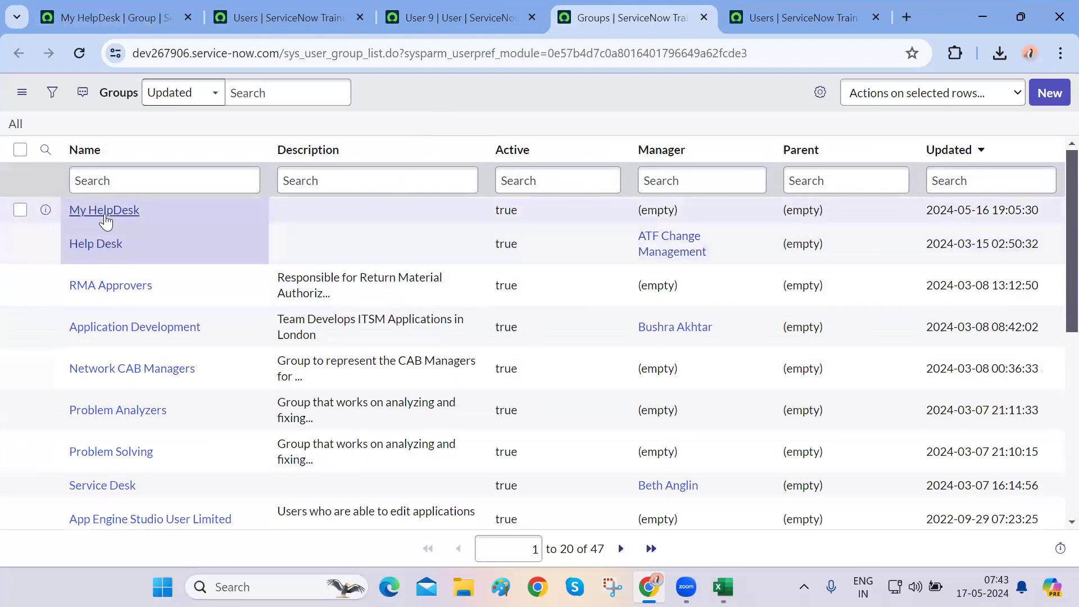
pyautogui.middleClick(105, 246)
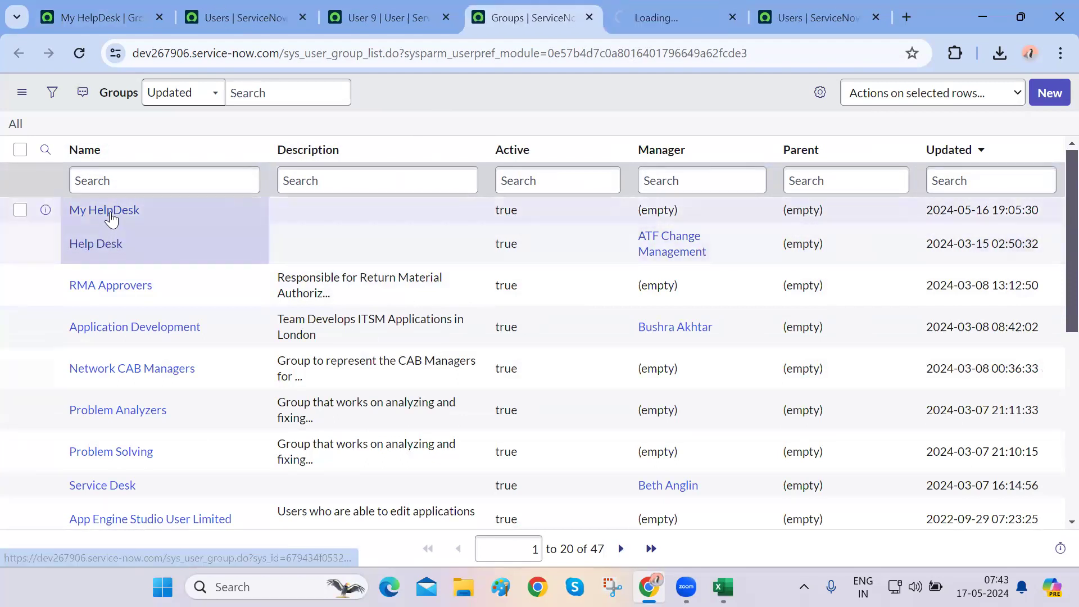
pyautogui.middleClick(135, 213)
# Examine the roles and members of the Help Desk group
pyautogui.hotkey('ctrl', 'Tab')
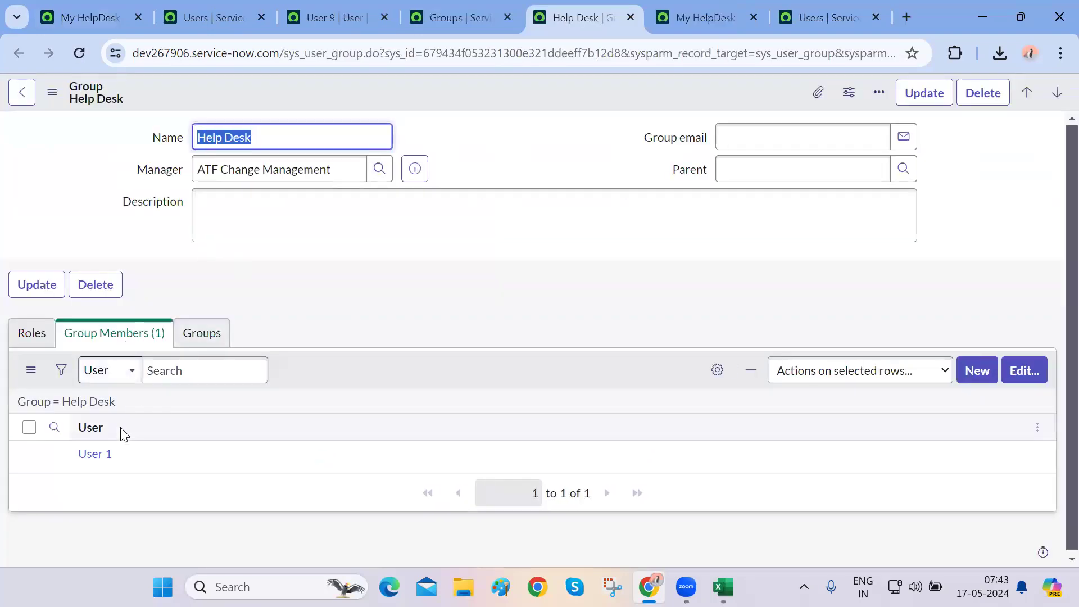
pyautogui.click(40, 340)
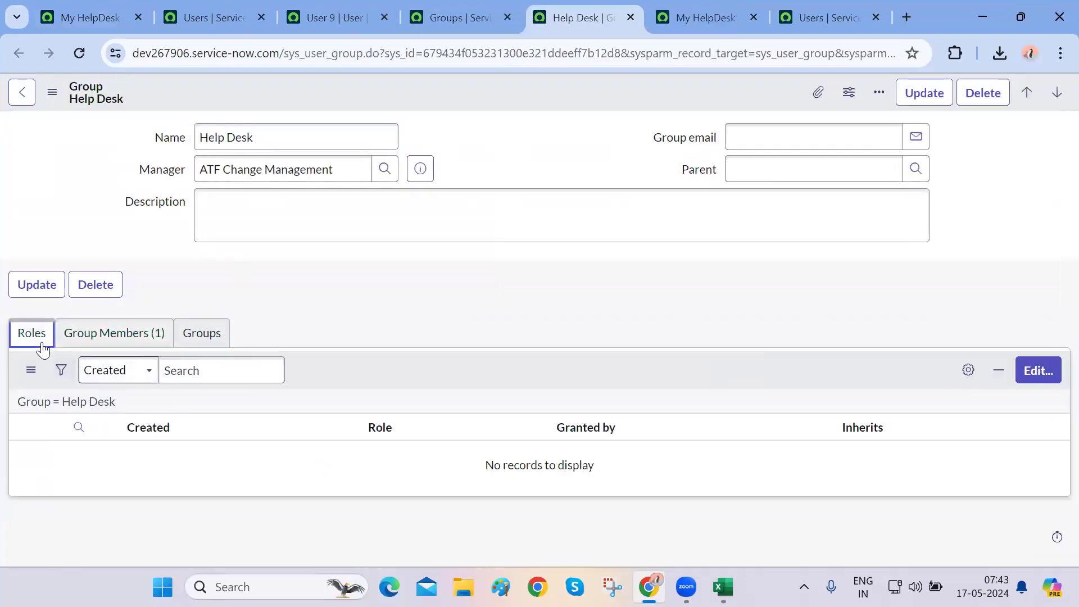
pyautogui.click(116, 337)
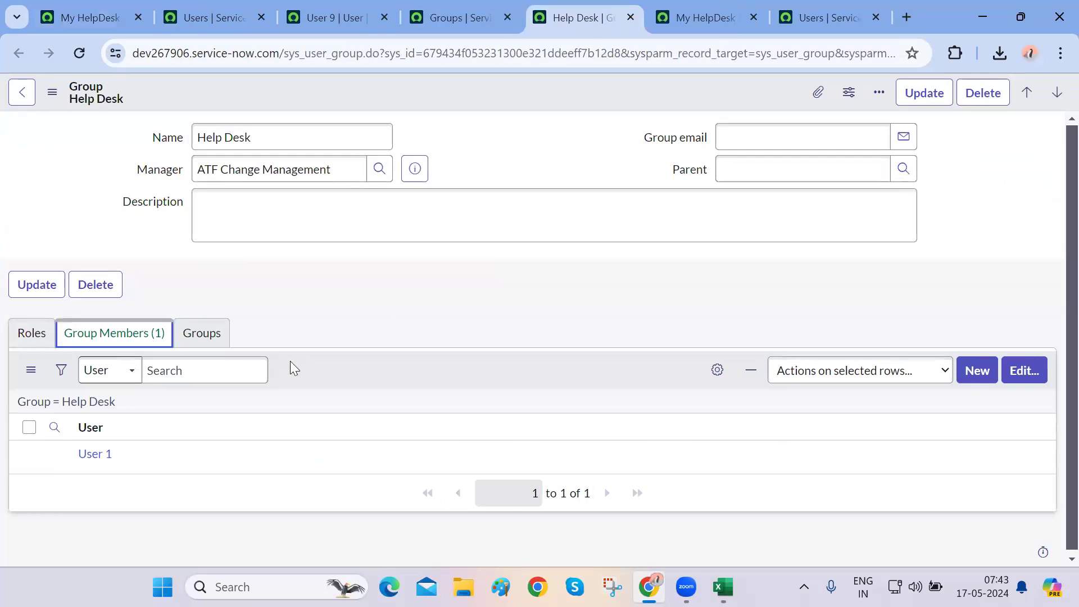
# Open the User 1 record from the Help Desk members in a new tab, examine its group memberships, and close it
pyautogui.keyDown('ctrl'); pyautogui.click(95, 454); pyautogui.keyUp('ctrl')
pyautogui.hotkey('ctrl', 'Tab')
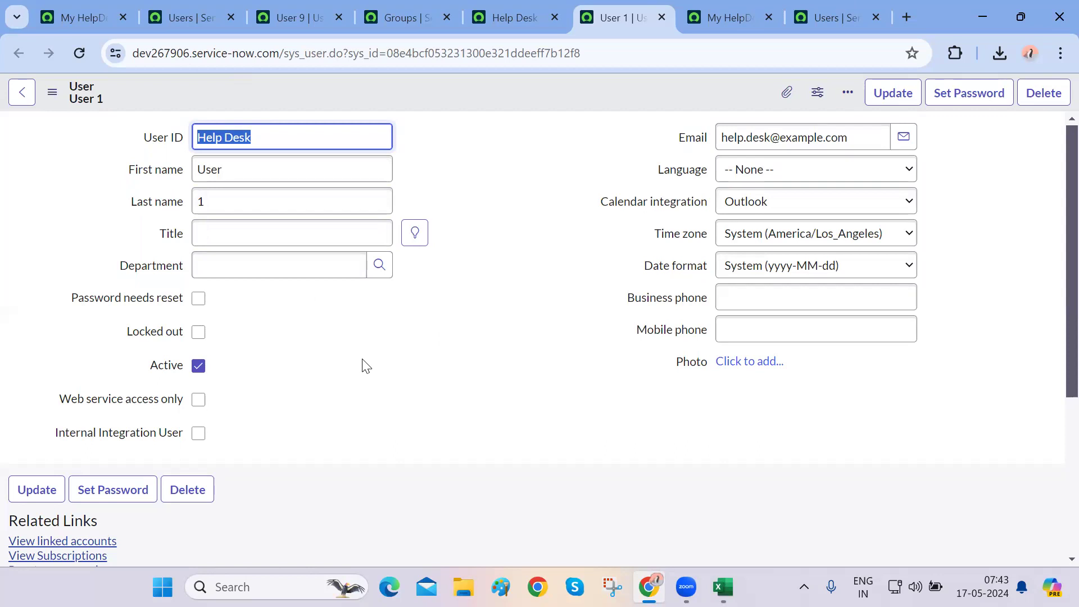
pyautogui.hotkey('ctrl', 'w')
pyautogui.hotkey('ctrl', 'shift', 't')
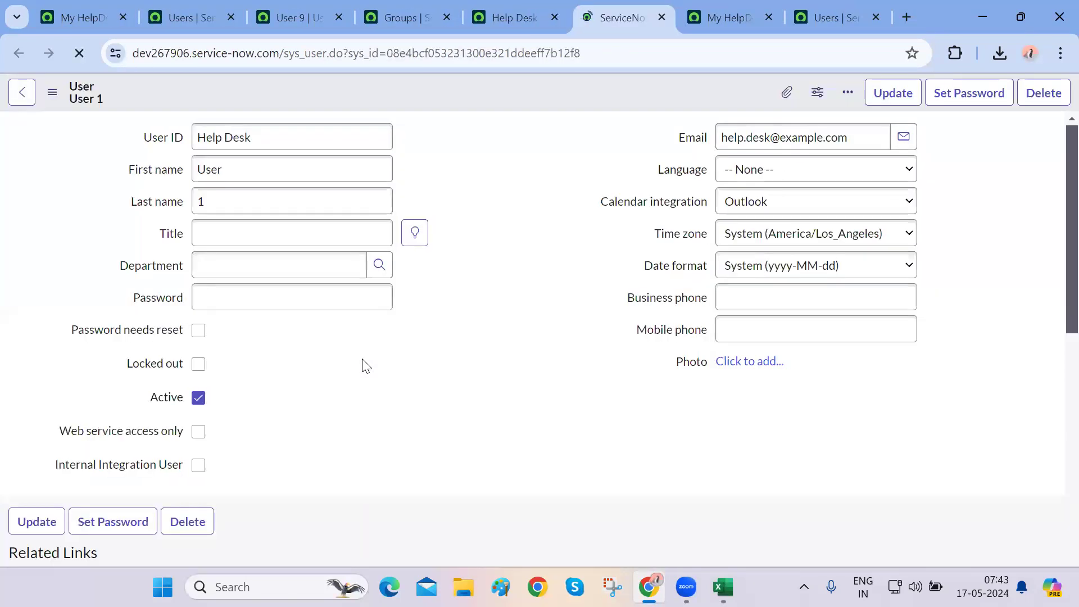
pyautogui.scroll(-4, 362, 359)
pyautogui.scroll(-4, 247, 394)
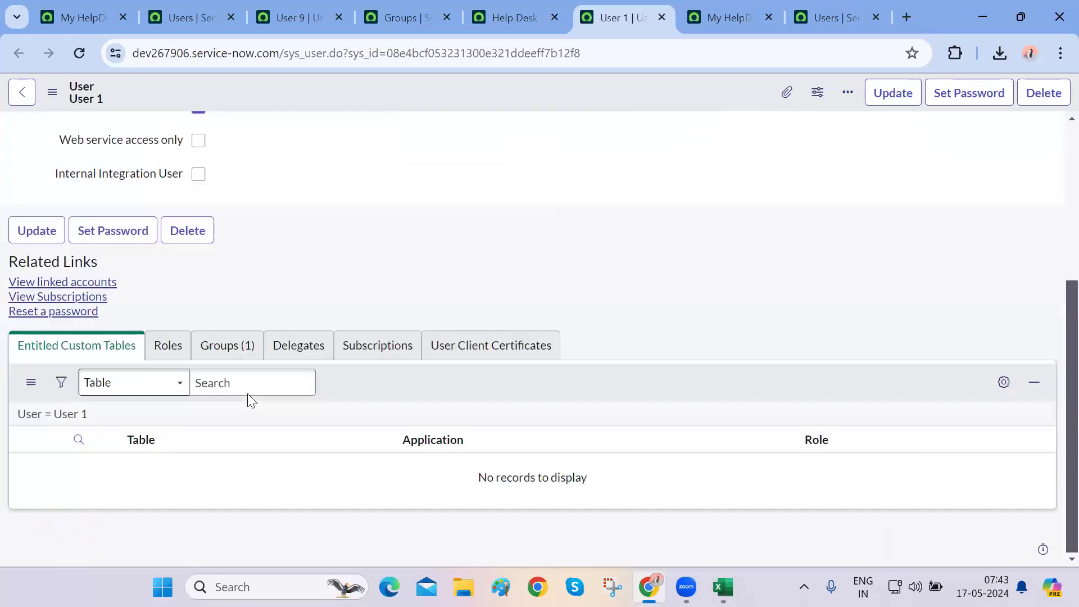
pyautogui.click(245, 346)
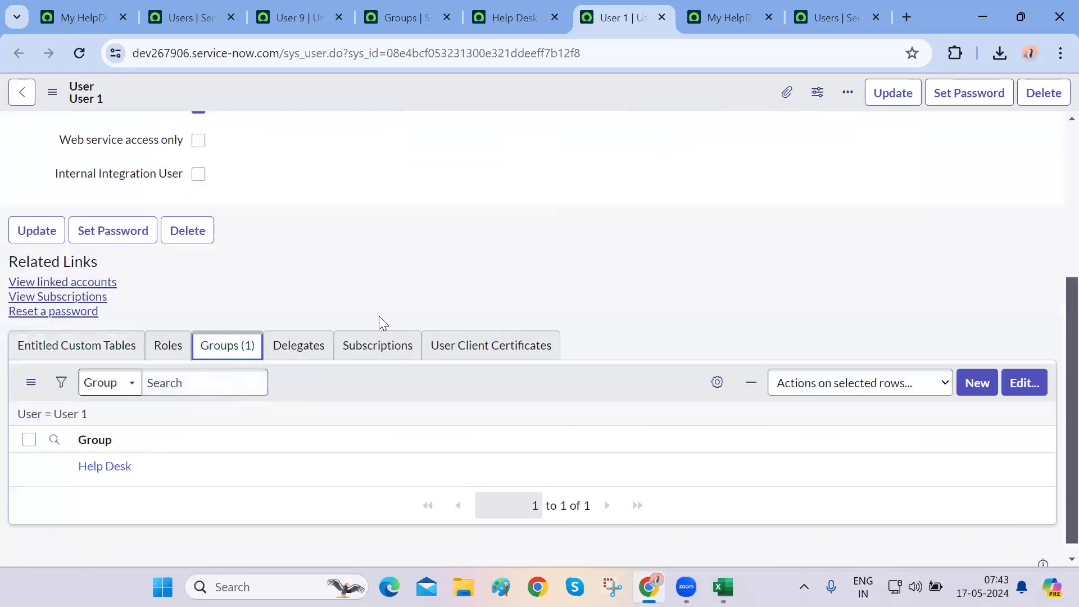
pyautogui.hotkey('ctrl', 'w')
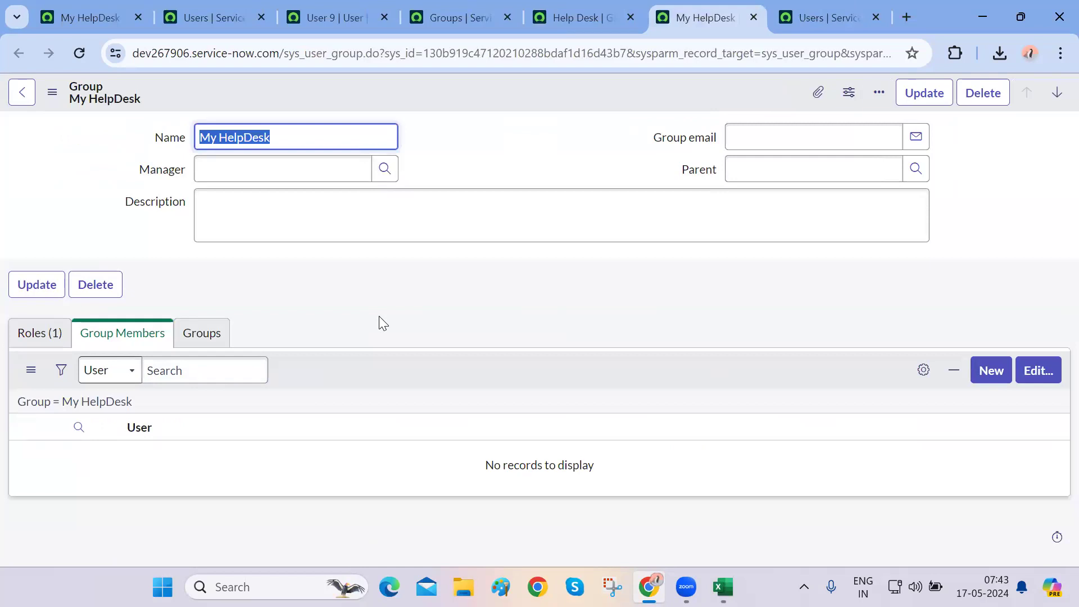
# Check the My HelpDesk group's roles and members, then open its member editor and filter the available users by "user"
pyautogui.click(40, 340)
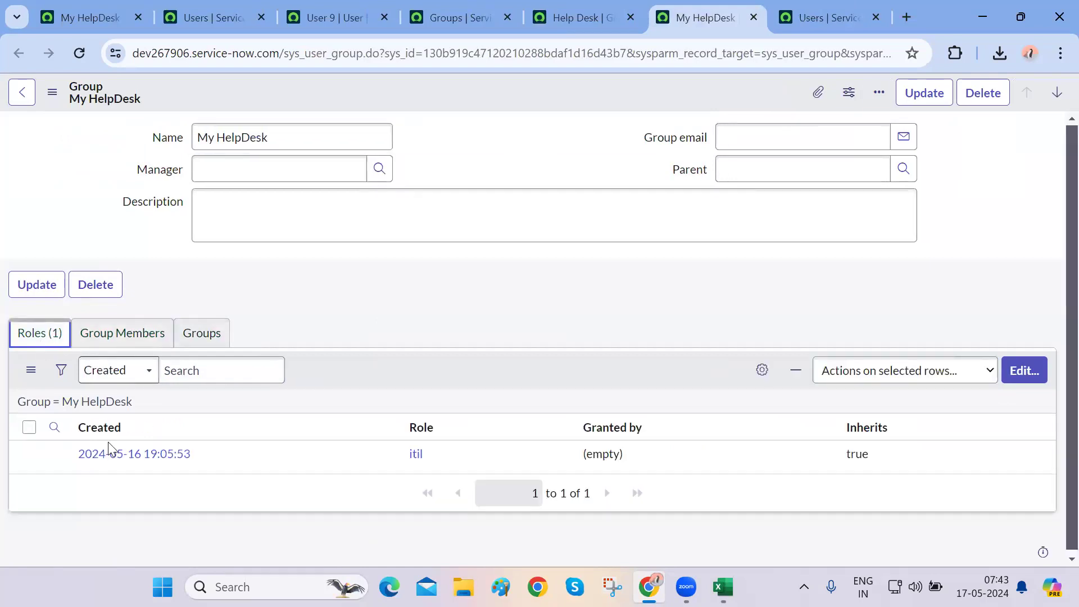
pyautogui.click(114, 337)
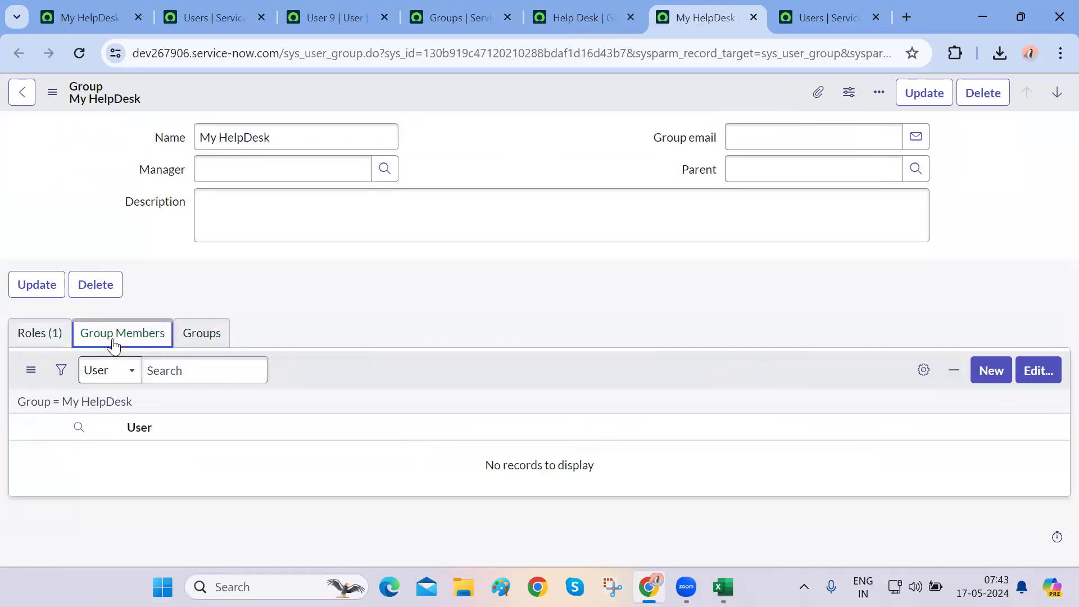
pyautogui.click(1037, 372)
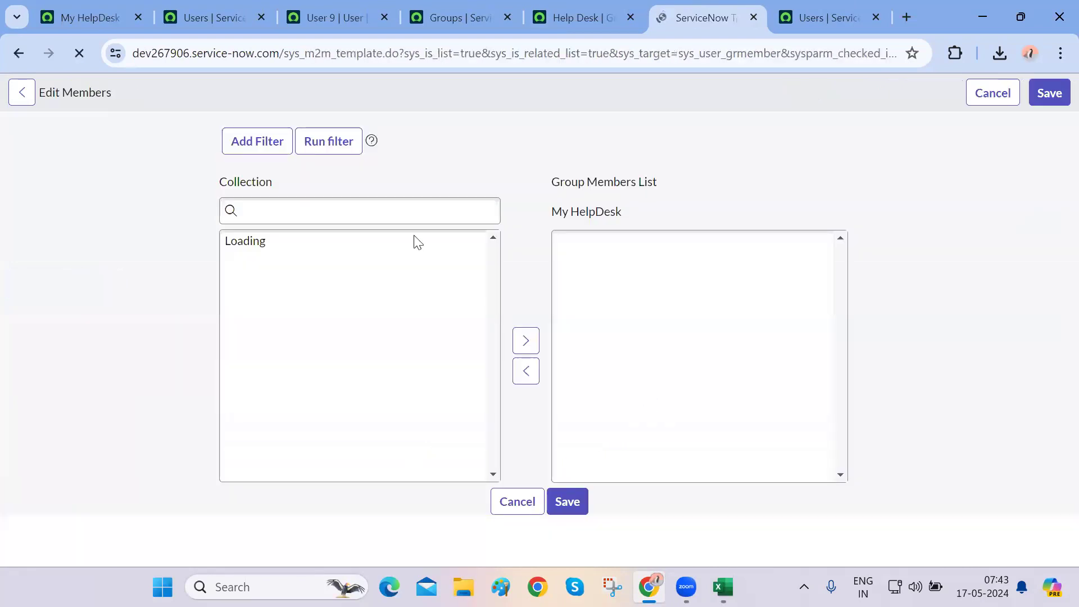
pyautogui.click(334, 288)
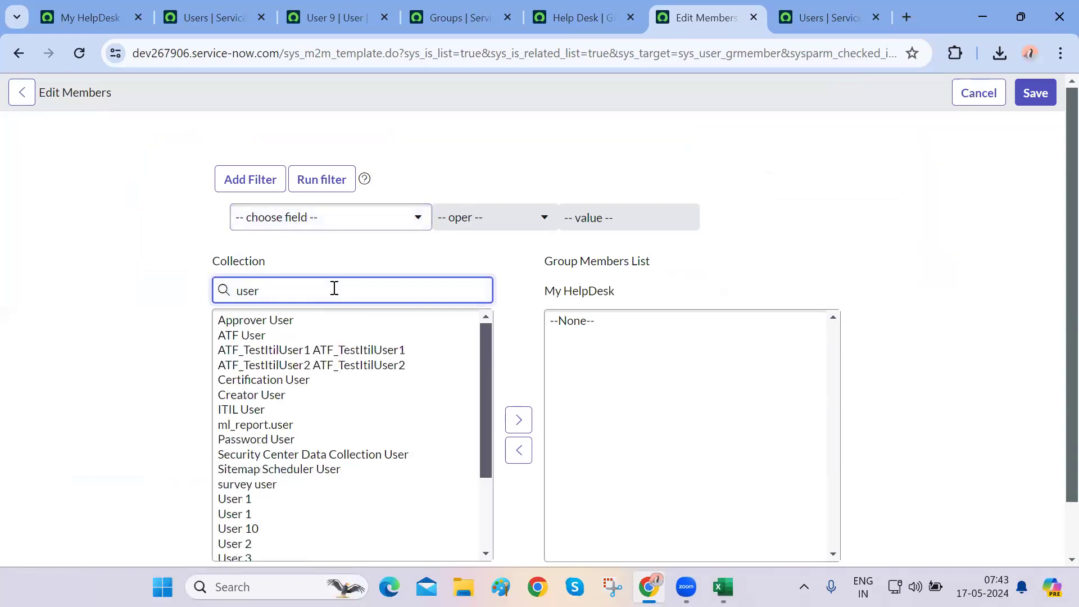
pyautogui.scroll(-1, 334, 287)
pyautogui.scroll(-2, 322, 429)
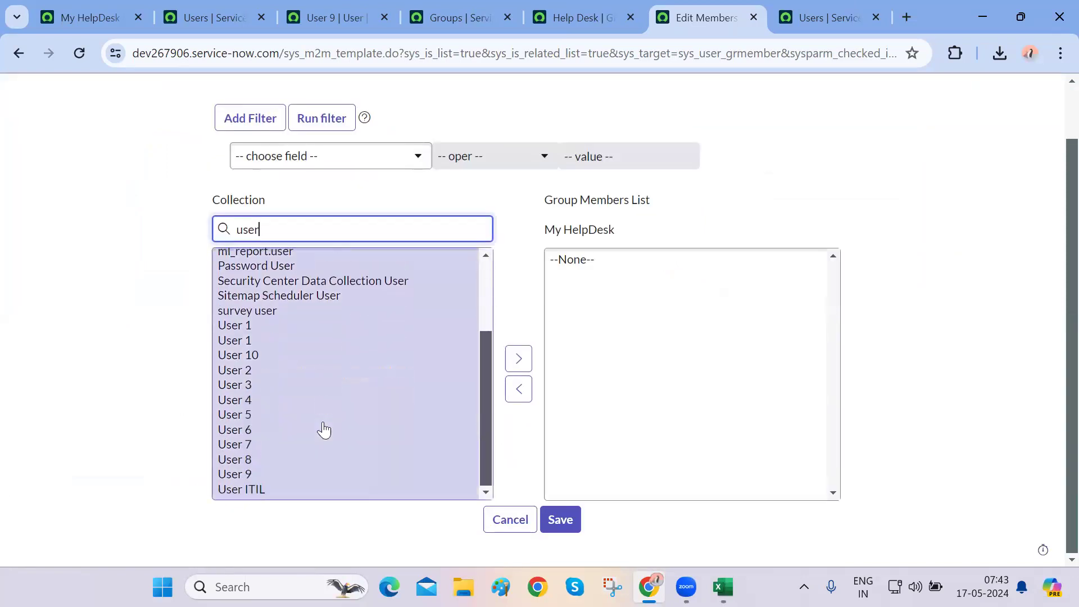
# Add both User 1 entries and User 2 through User 10 as members of My HelpDesk and save
pyautogui.click(259, 326)
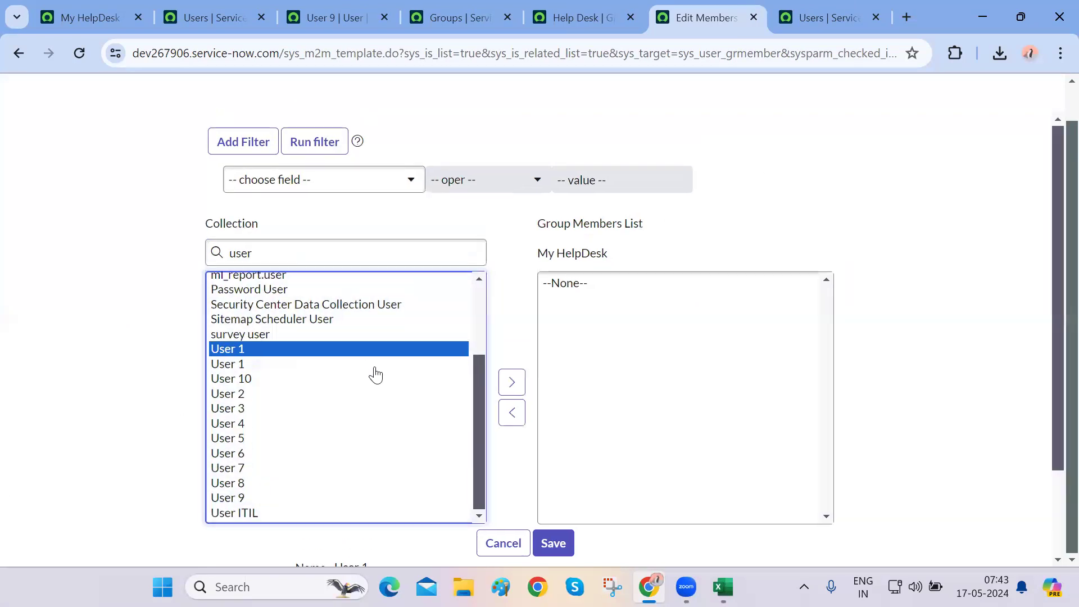
pyautogui.hotkey('shift', 'Down')
pyautogui.hotkey('shift', 'Down')
pyautogui.hotkey('shift', 'Down')
pyautogui.hotkey('shift', 'Down')
pyautogui.hotkey('shift', 'Down')
pyautogui.hotkey('shift', 'Down')
pyautogui.hotkey('shift', 'Down')
pyautogui.hotkey('shift', 'Down')
pyautogui.hotkey('shift', 'Down')
pyautogui.hotkey('shift', 'Down')
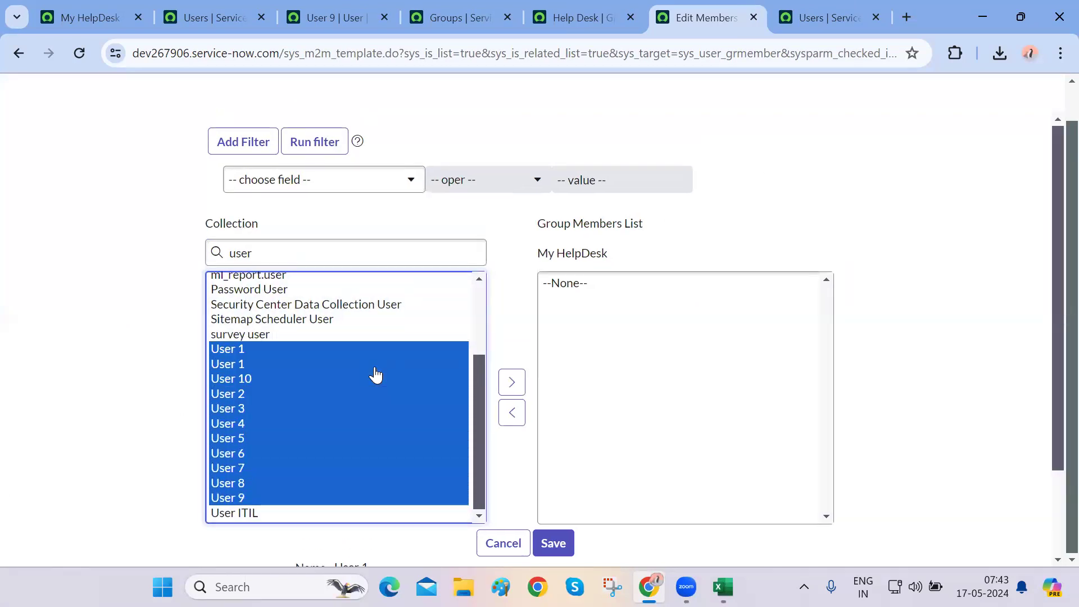
pyautogui.click(510, 383)
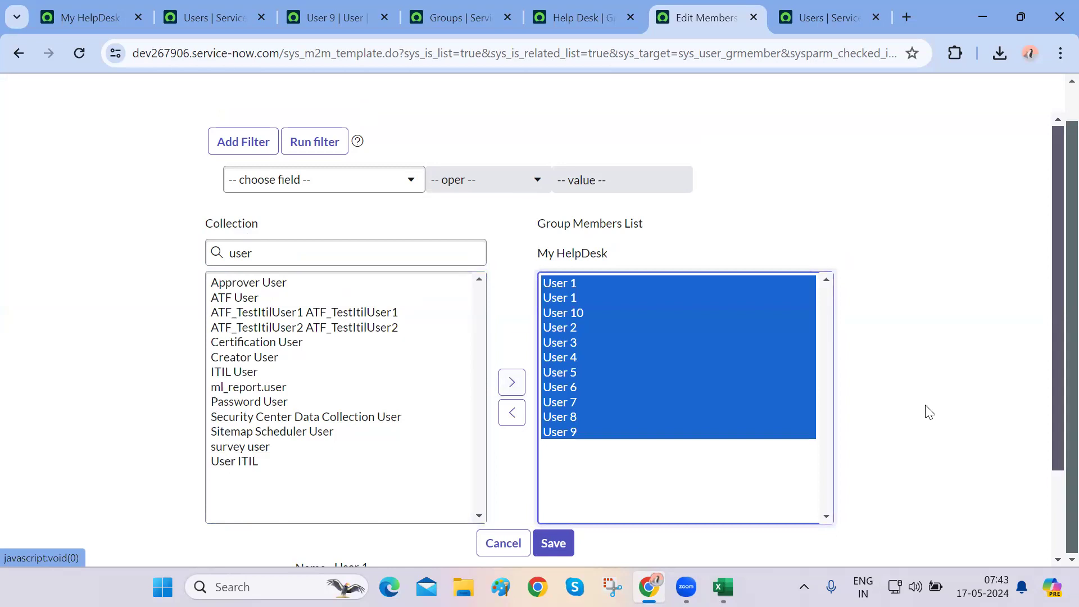
pyautogui.scroll(-2, 847, 423)
pyautogui.click(562, 436)
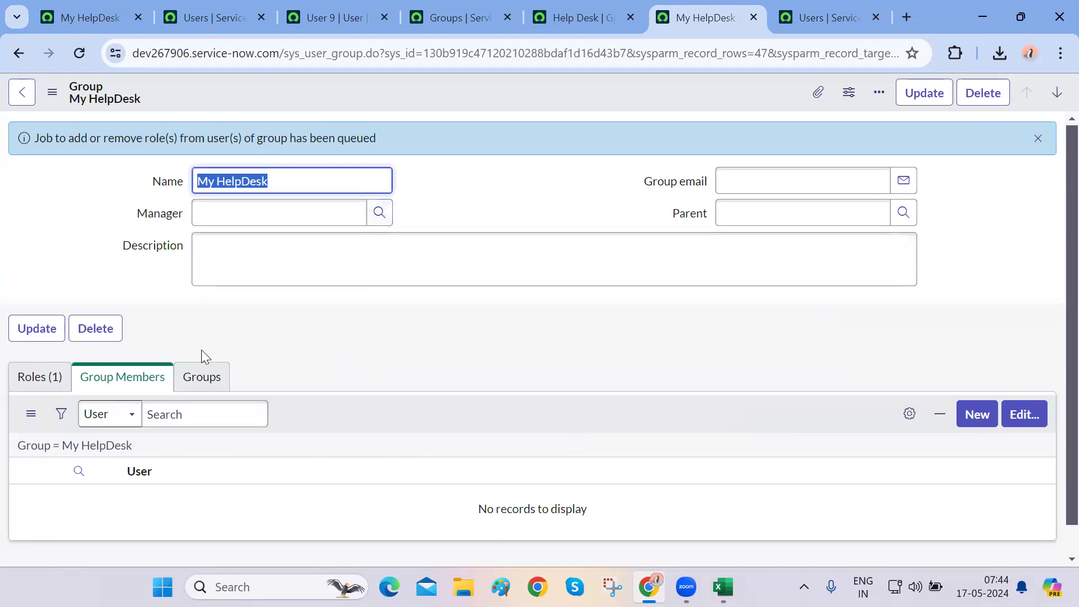
# Read the notice about the role job, then refresh the My HelpDesk group page and check its member list
pyautogui.moveTo(407, 130); pyautogui.dragTo(210, 123)
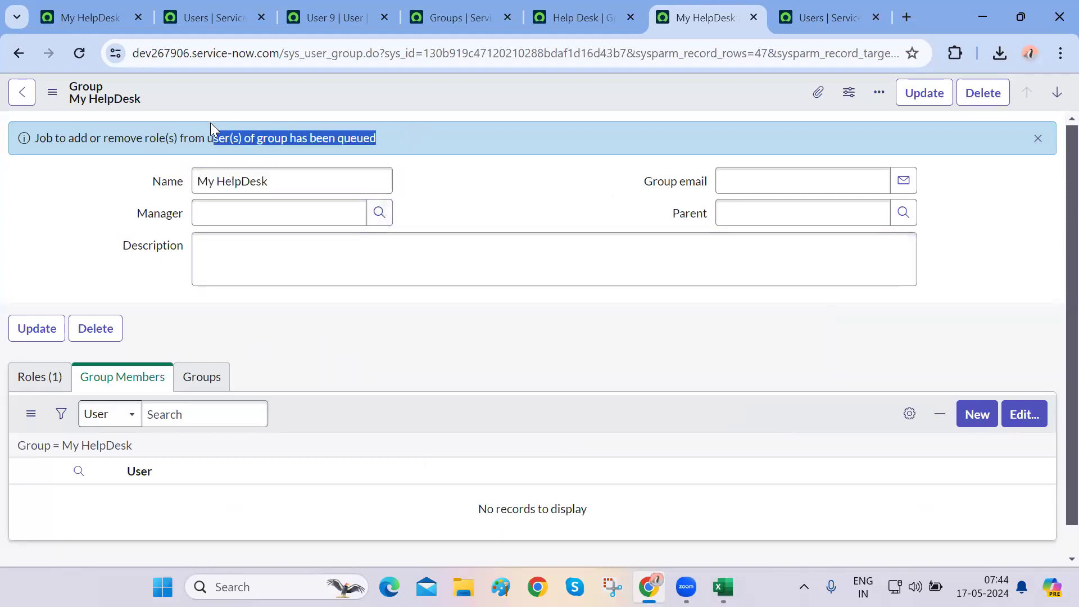
pyautogui.click(71, 56)
pyautogui.scroll(-5, 356, 326)
pyautogui.scroll(1, 355, 326)
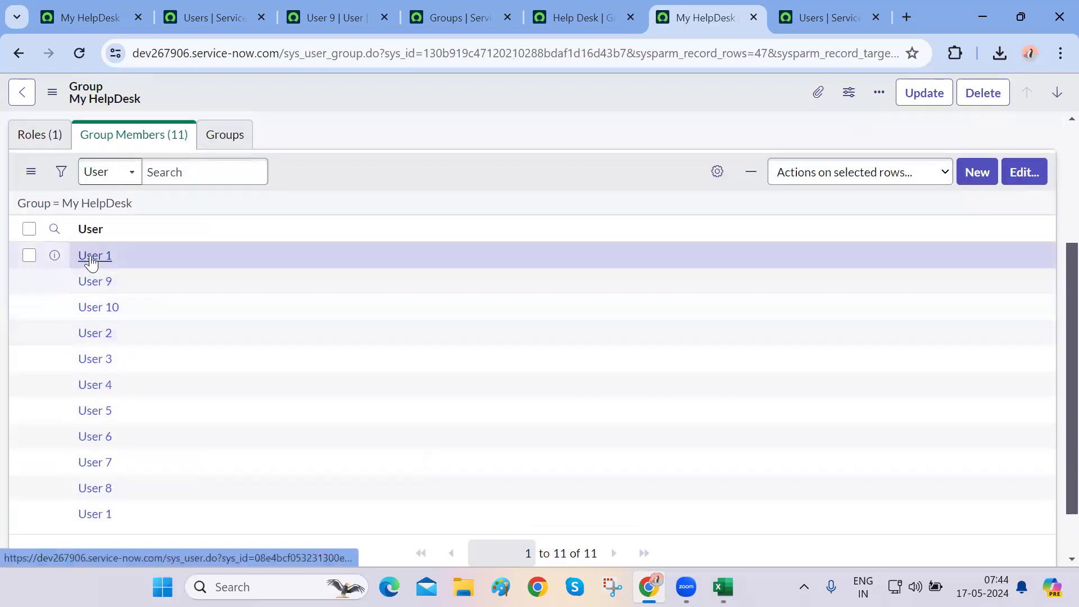
# Open the first User 1 member in a new tab and examine its groups and User ID
pyautogui.middleClick(90, 260)
pyautogui.hotkey('ctrl', 'Tab')
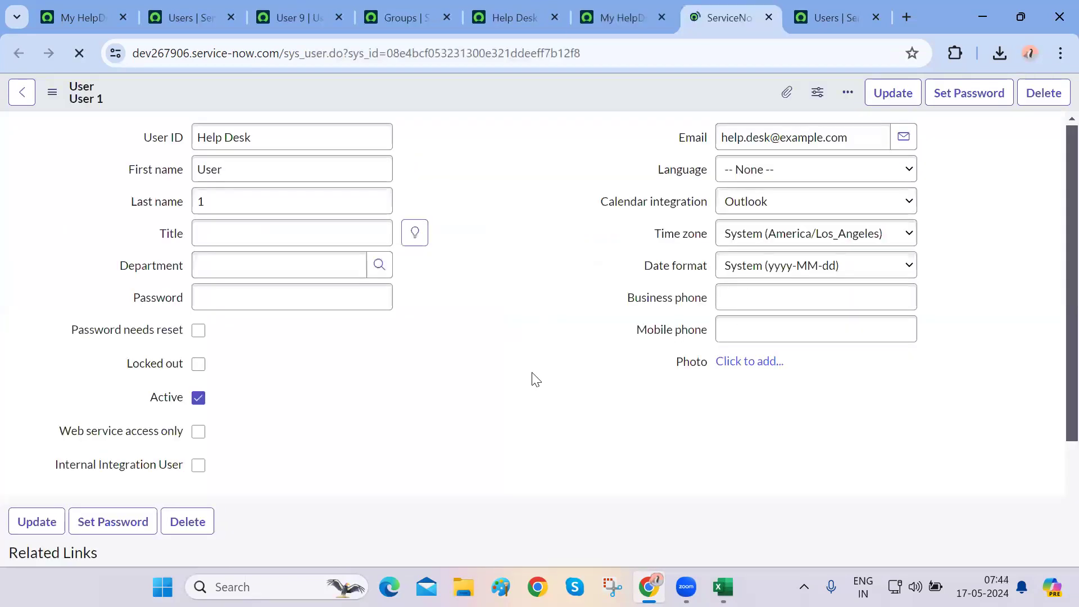
pyautogui.scroll(-5, 534, 379)
pyautogui.scroll(1, 491, 382)
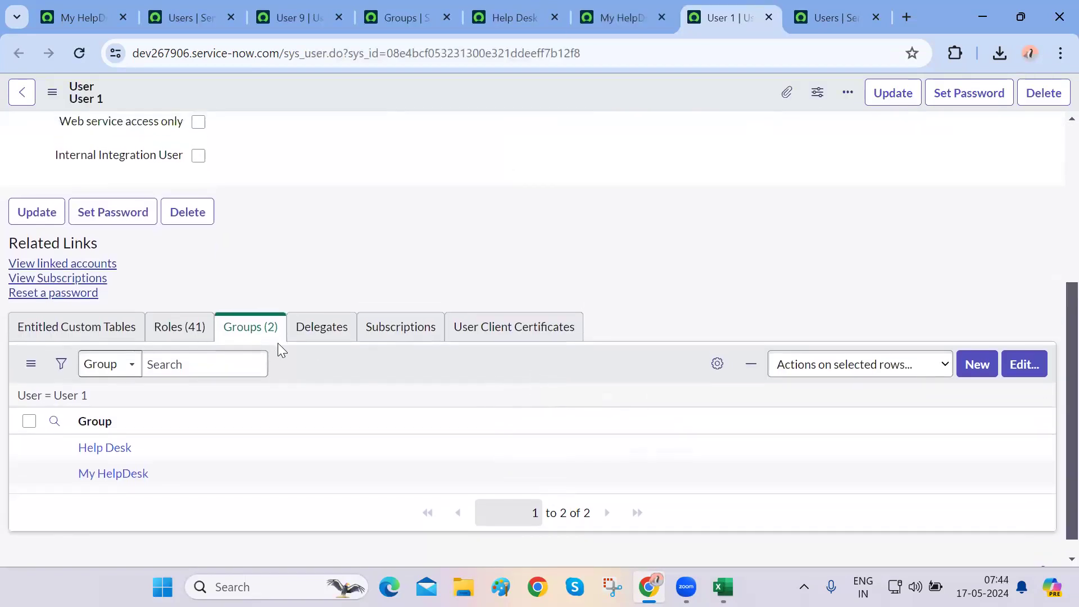
pyautogui.scroll(5, 212, 414)
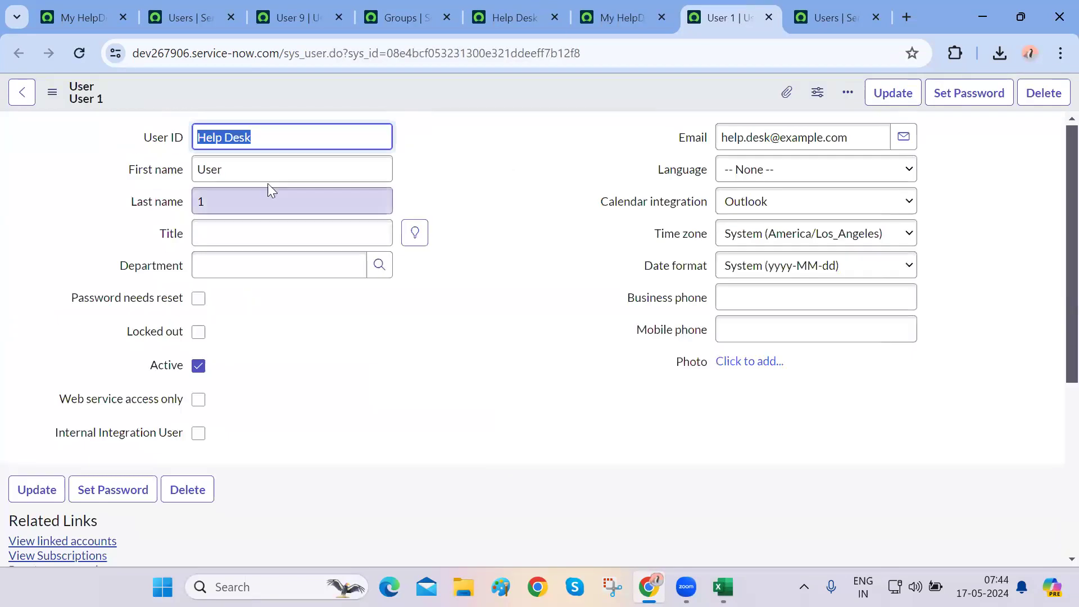
# Close User 1's record, then open member User 5 in a new tab and check its group membership
pyautogui.hotkey('ctrl', 'w')
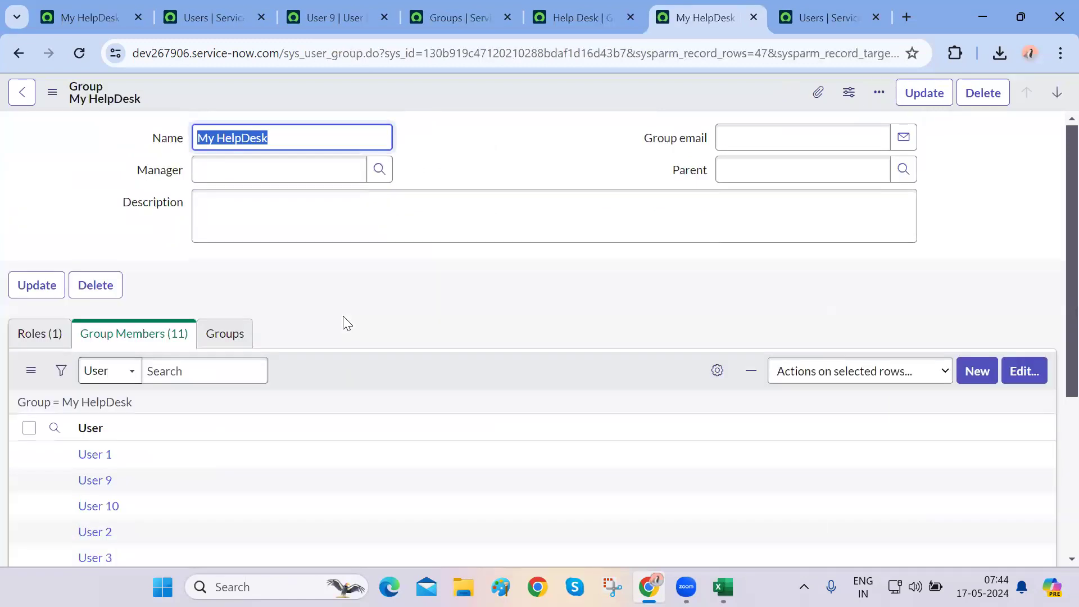
pyautogui.scroll(-4, 208, 447)
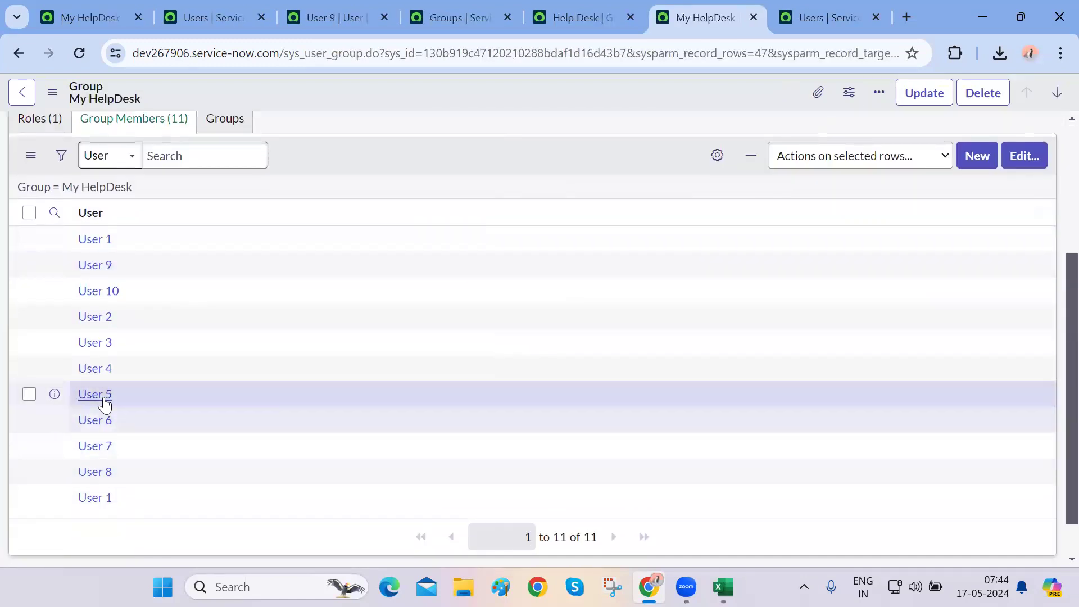
pyautogui.keyDown('ctrl'); pyautogui.click(103, 396); pyautogui.keyUp('ctrl')
pyautogui.hotkey('ctrl', 'Tab')
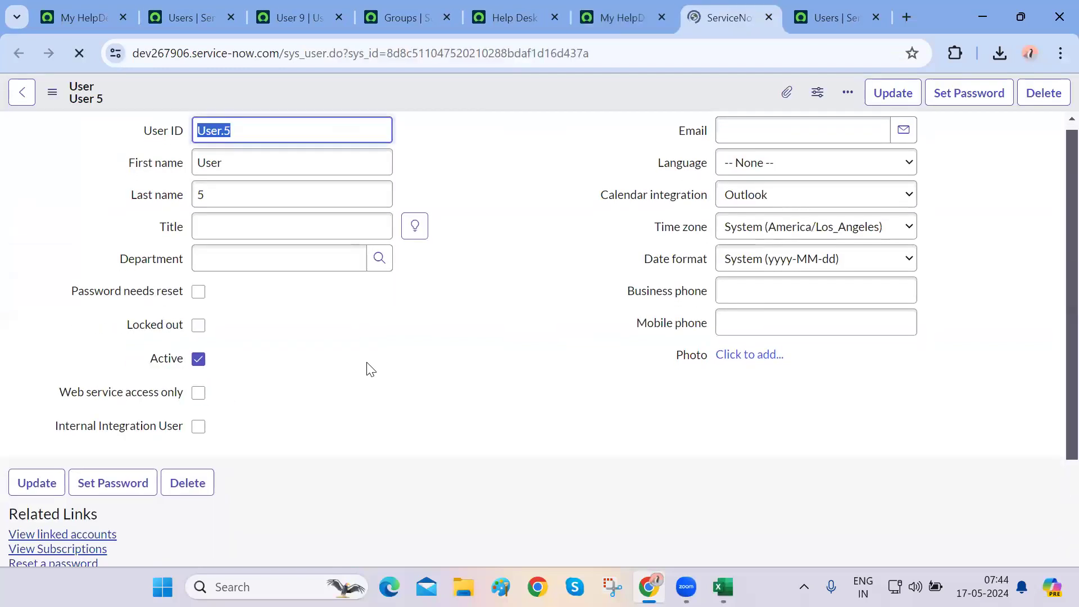
pyautogui.click(723, 587)
pyautogui.hotkey('alt', 'Tab')
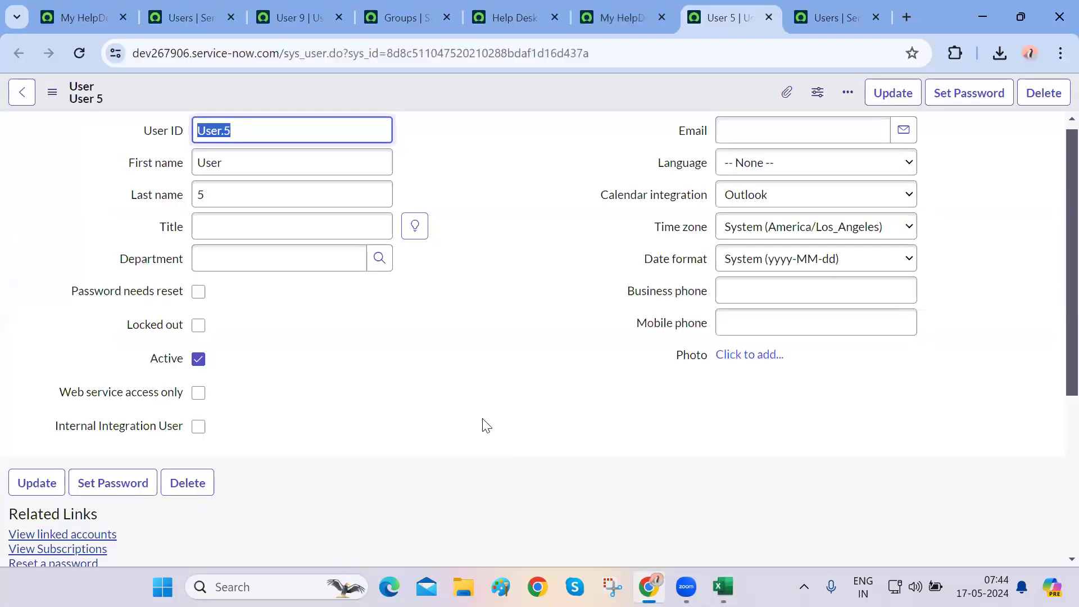
pyautogui.scroll(-5, 487, 425)
pyautogui.moveTo(161, 457); pyautogui.dragTo(79, 457)
pyautogui.click(337, 232)
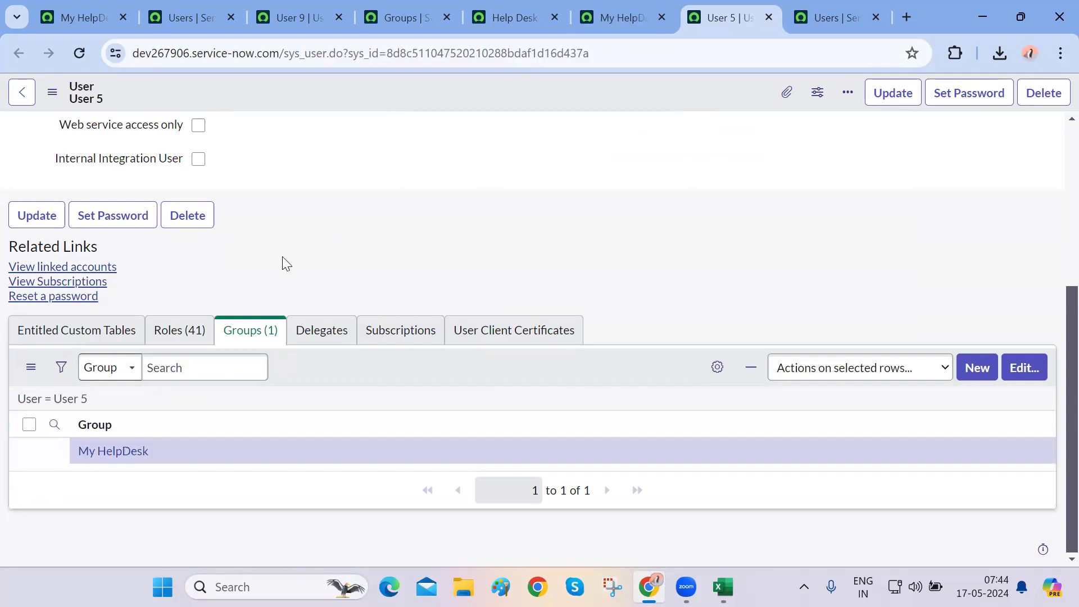
# Examine User 5's inherited roles and compare them with its group membership
pyautogui.click(191, 327)
pyautogui.scroll(-8, 229, 464)
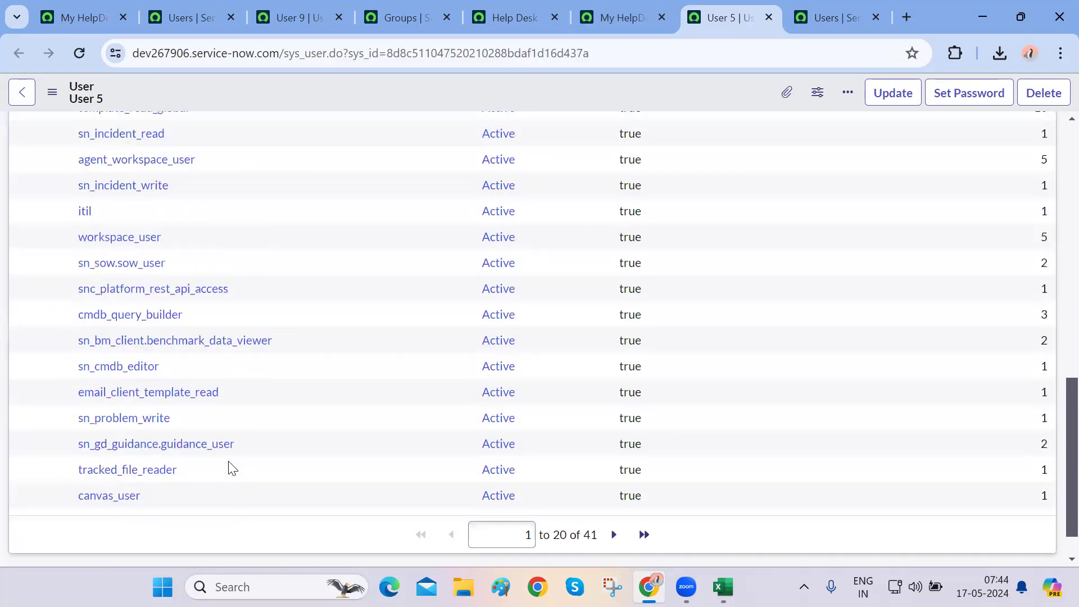
pyautogui.scroll(5, 230, 466)
pyautogui.scroll(10, 231, 466)
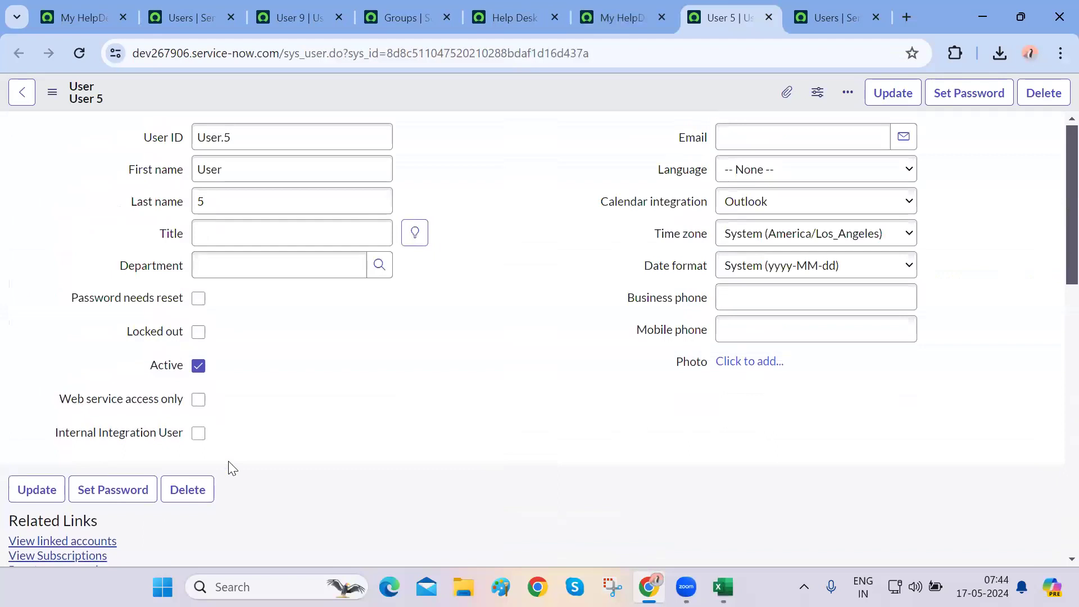
pyautogui.scroll(-6, 232, 468)
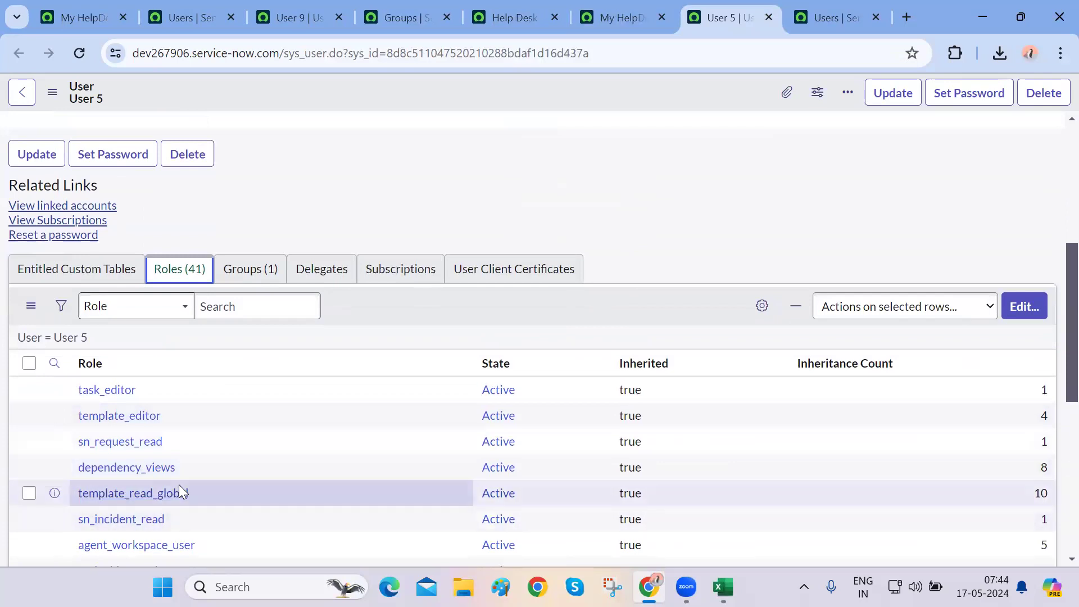
pyautogui.click(254, 275)
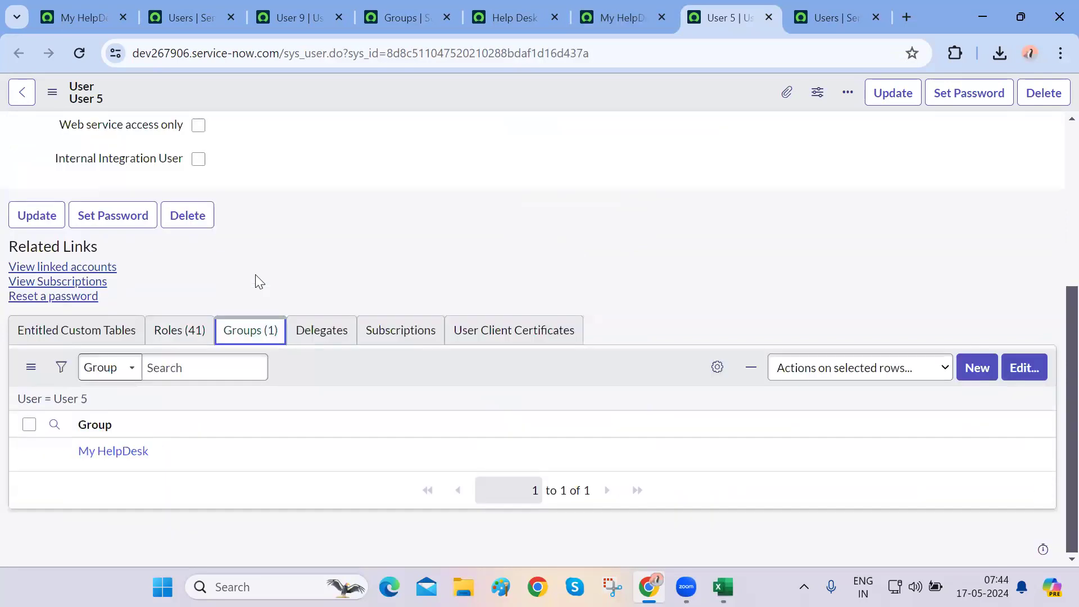
pyautogui.click(181, 337)
pyautogui.scroll(5, 514, 287)
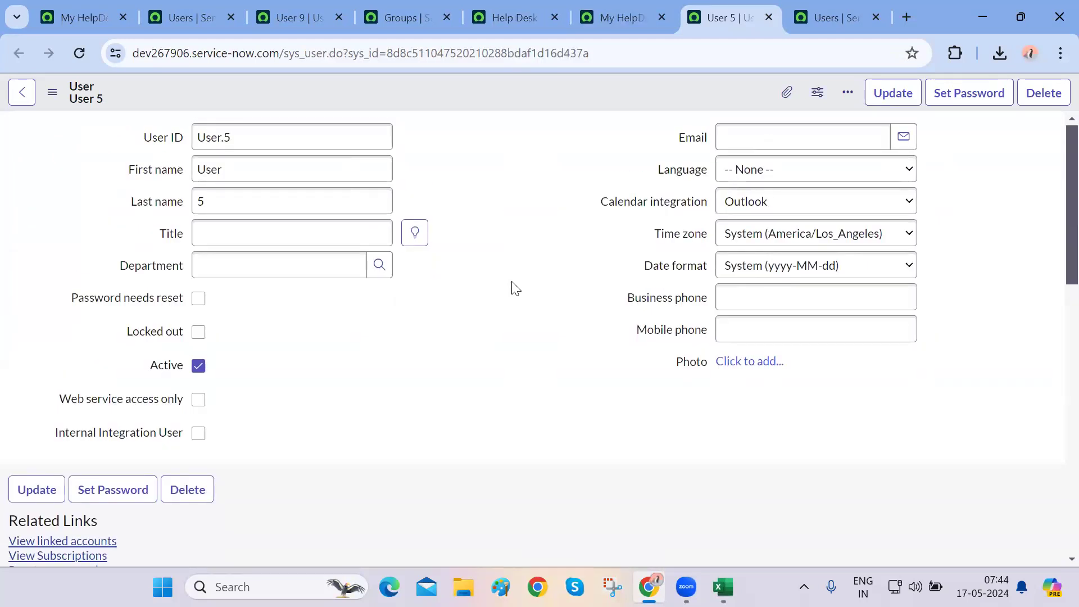
# Close the User 5, My HelpDesk and Help Desk record tabs and show all records in the Groups list
pyautogui.hotkey('alt', 'Left')
pyautogui.scroll(3, 511, 287)
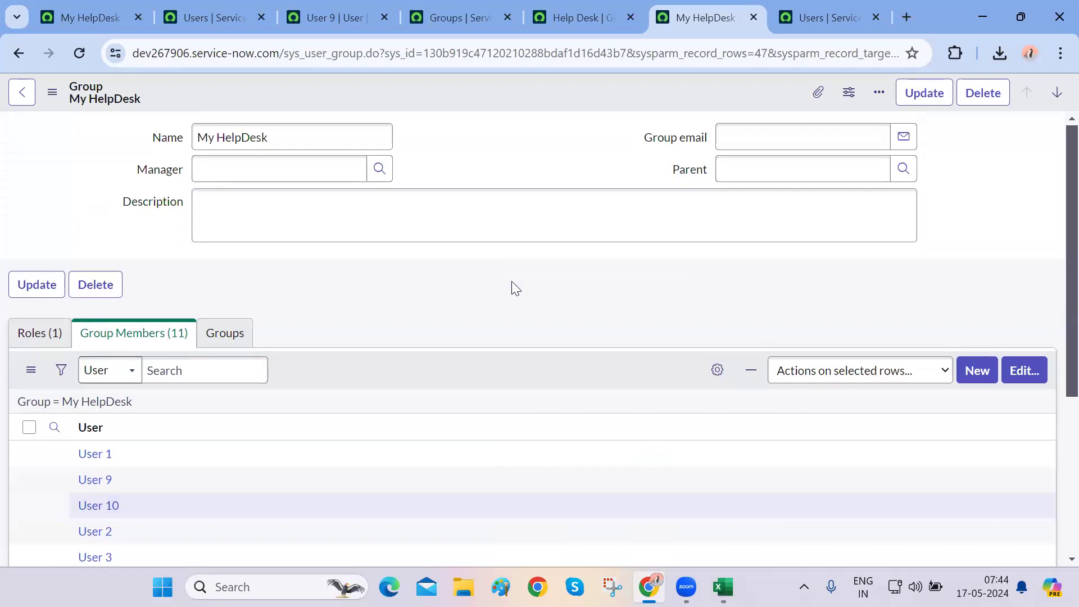
pyautogui.hotkey('ctrl', 'w')
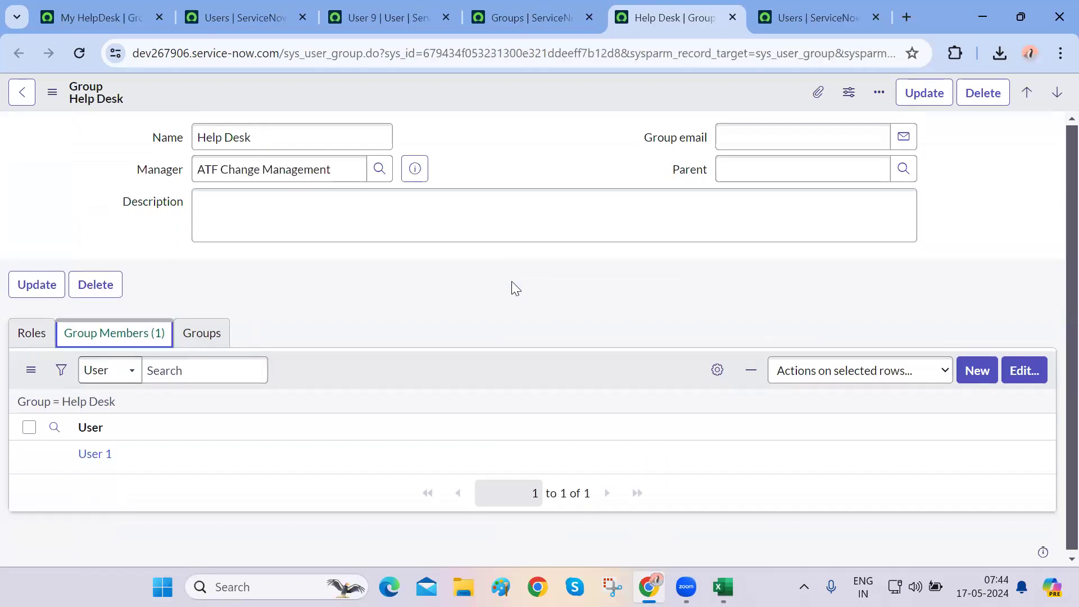
pyautogui.hotkey('ctrl', 'w')
pyautogui.click(16, 125)
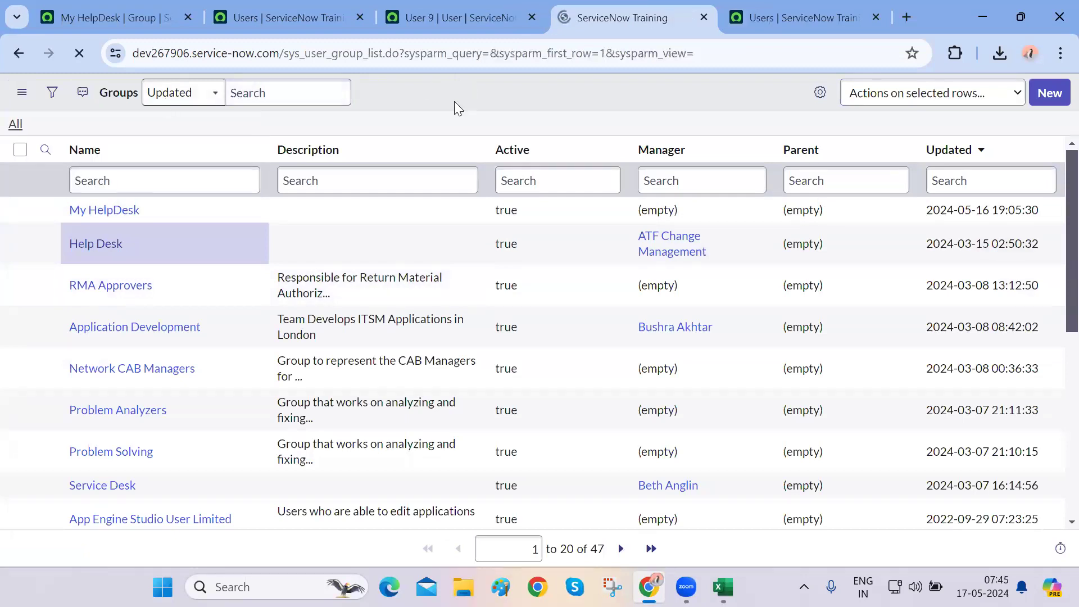
# Switch to User 9's record, look through it and reload it
pyautogui.hotkey('ctrl', 'shift', 'Tab')
pyautogui.scroll(-5, 476, 348)
pyautogui.scroll(5, 476, 349)
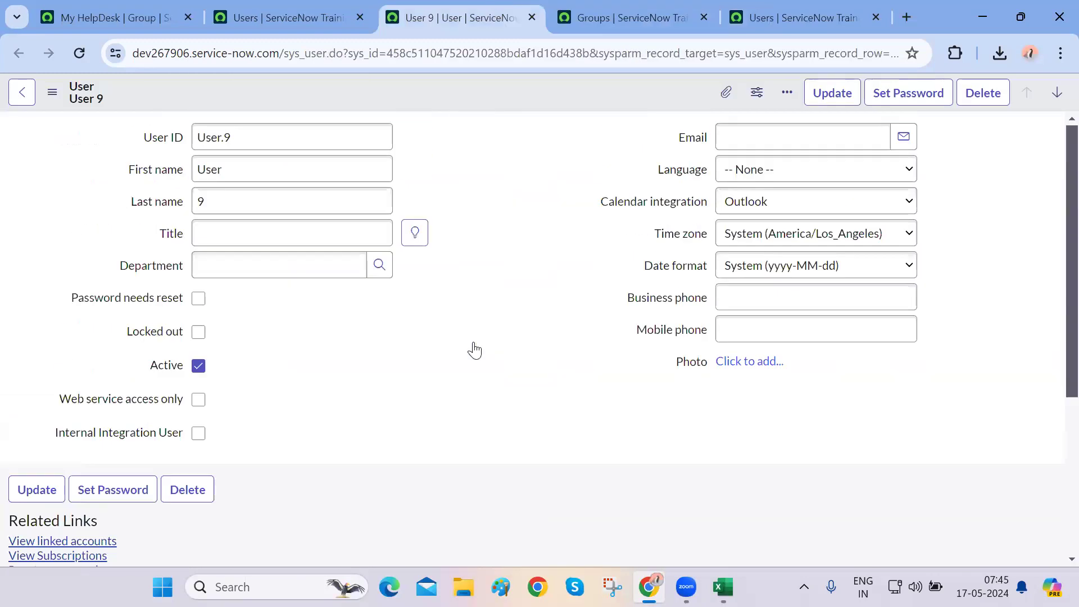
pyautogui.click(82, 52)
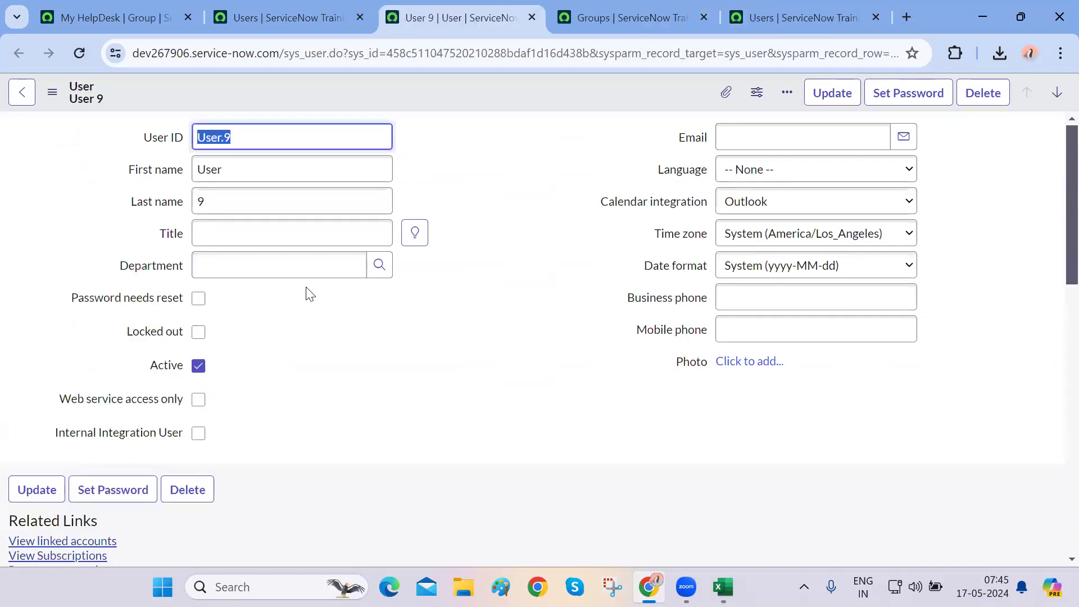
# Close the User 9, Groups and filtered Users tabs, then reload the unfiltered Users list
pyautogui.hotkey('ctrl', 'w')
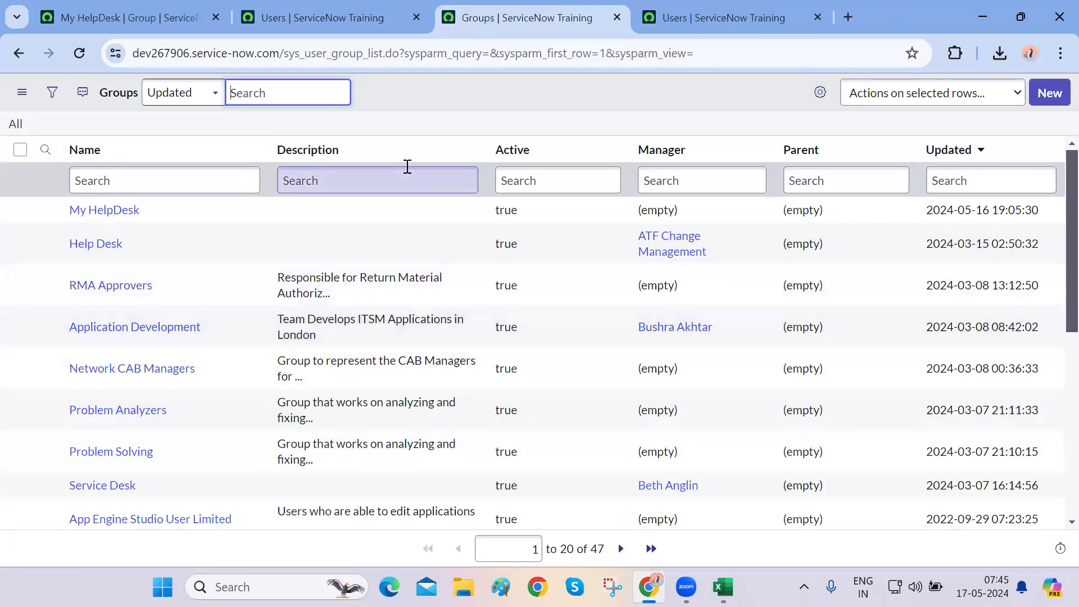
pyautogui.hotkey('ctrl', 'w')
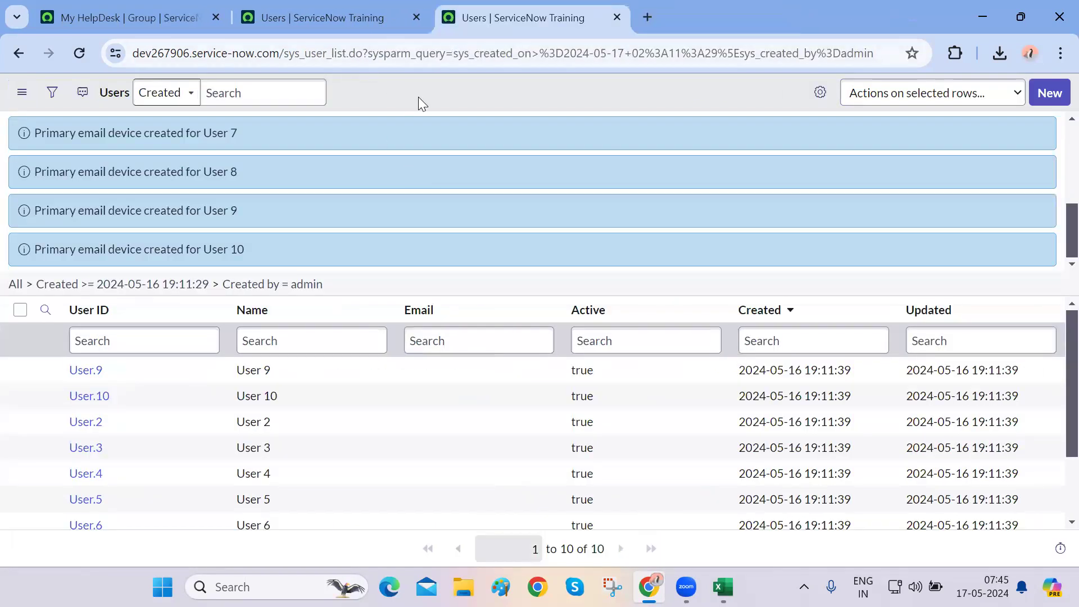
pyautogui.hotkey('ctrl', 'w')
pyautogui.click(81, 53)
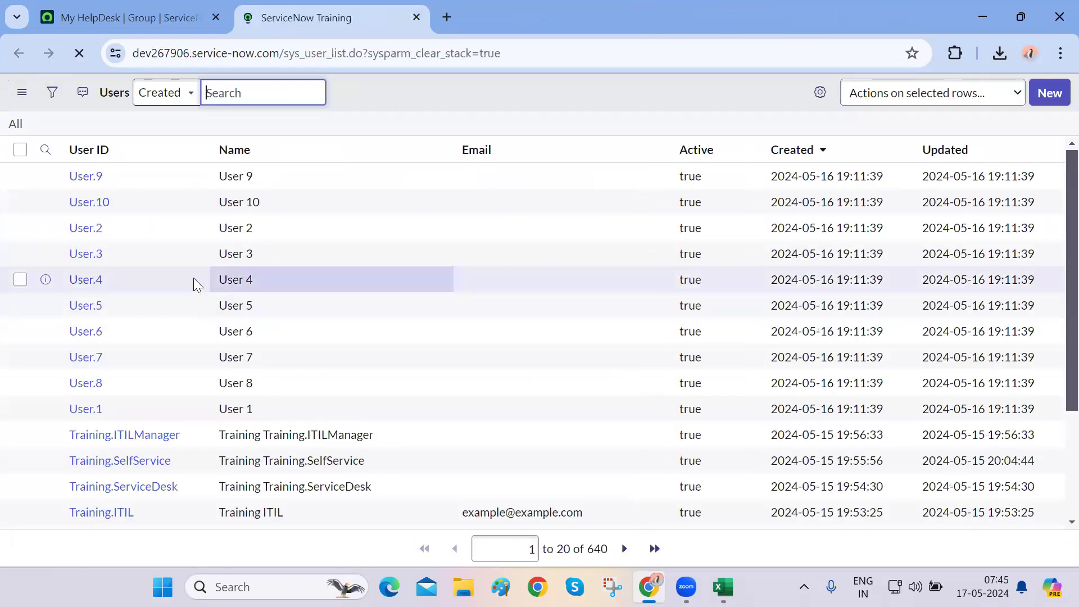
# Open User.3 from the Users list in a new tab and check its roles and groups
pyautogui.keyDown('ctrl'); pyautogui.click(93, 290); pyautogui.keyUp('ctrl')
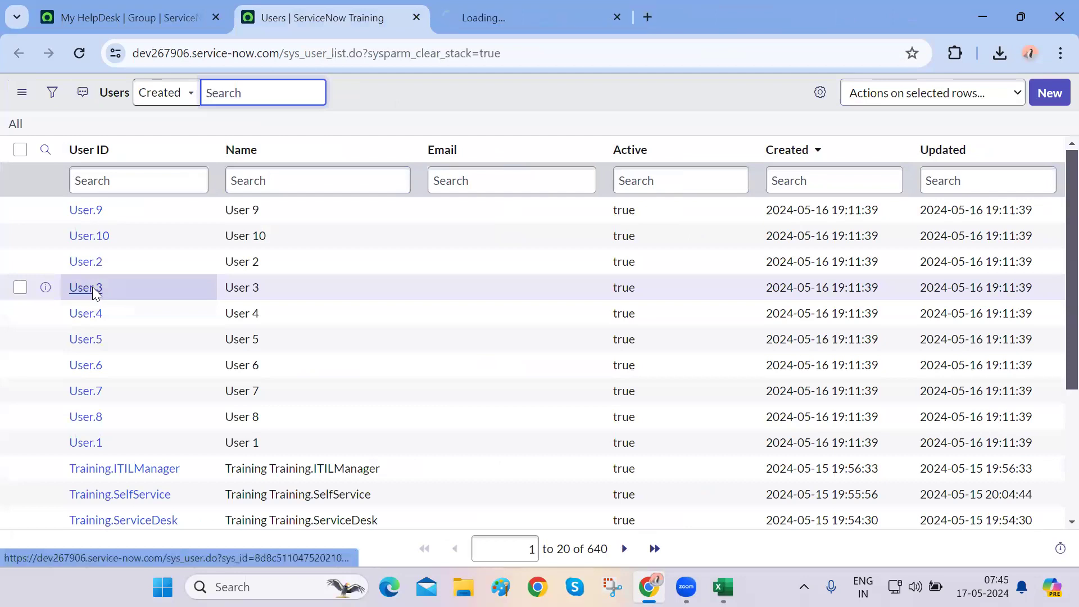
pyautogui.hotkey('ctrl', 'Tab')
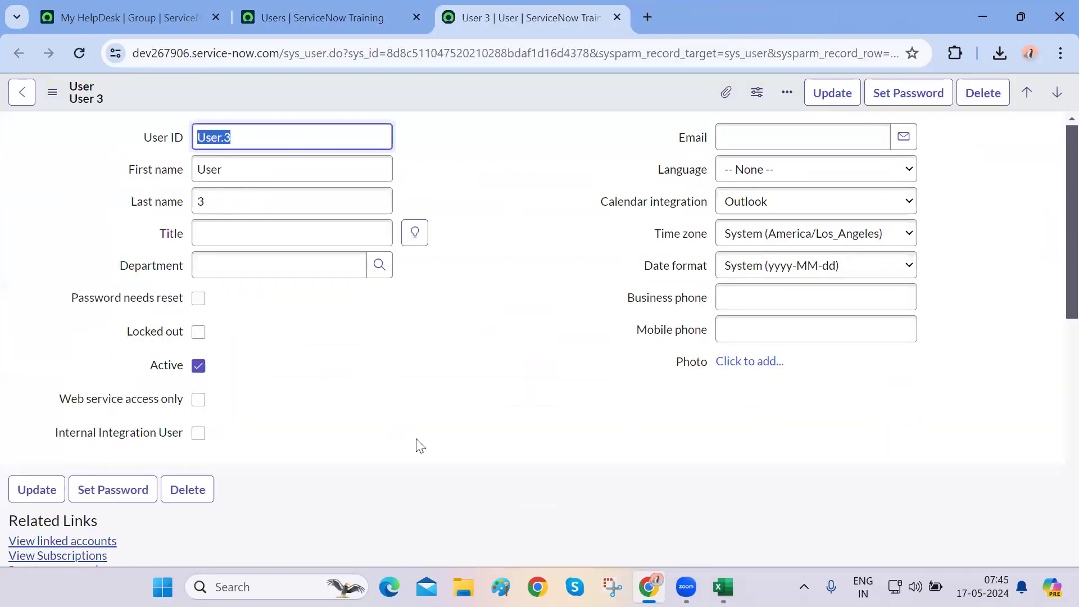
pyautogui.scroll(-15, 419, 446)
pyautogui.scroll(4, 419, 446)
pyautogui.scroll(3, 419, 445)
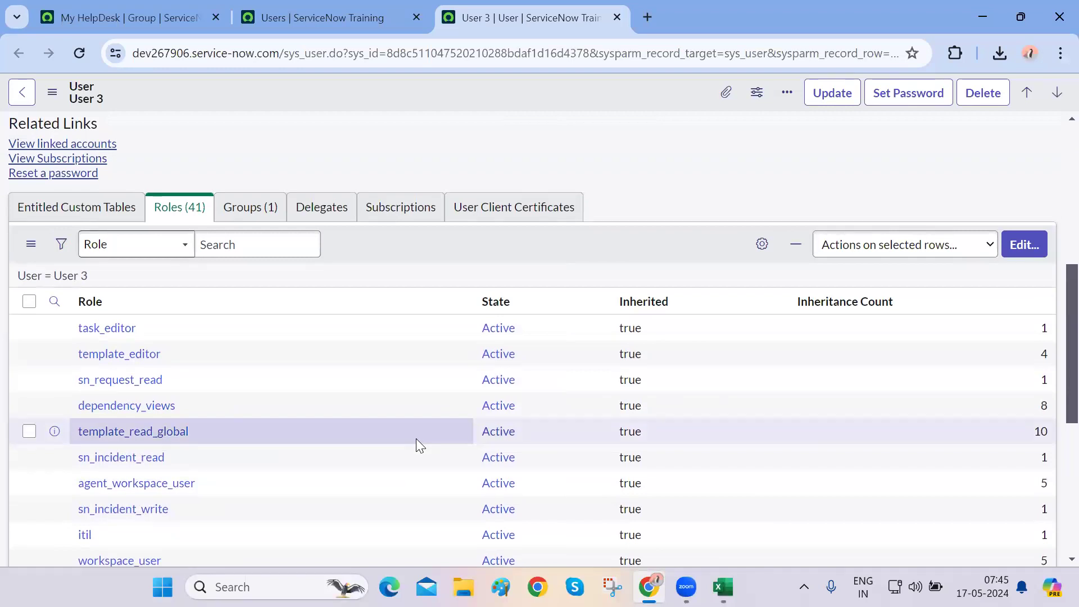
pyautogui.click(258, 213)
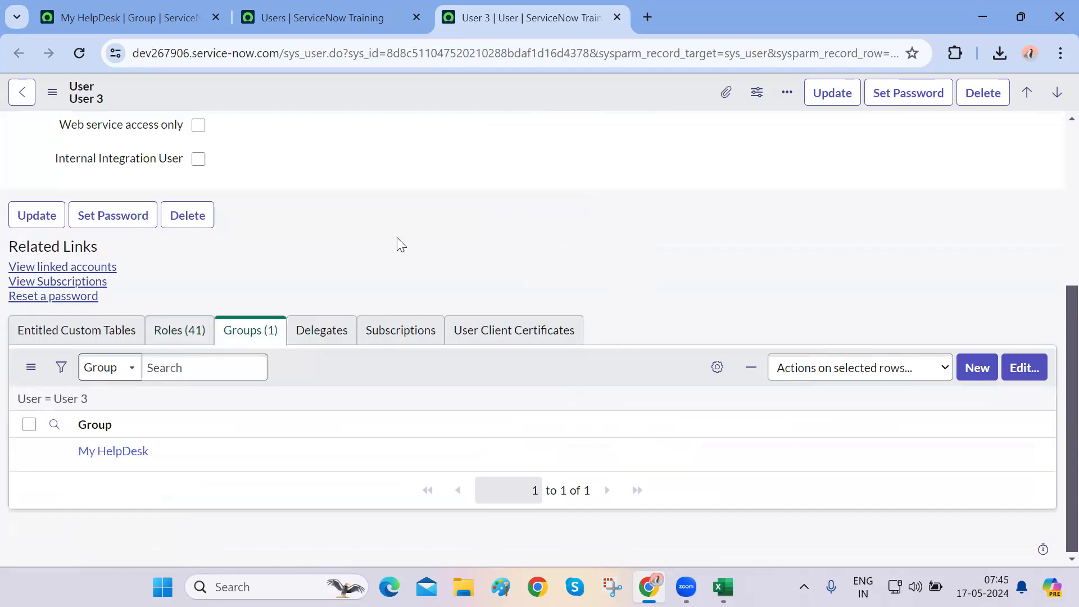
# Open User.4 from the Users list in a new tab and delete the record, including its related notification device
pyautogui.click(315, 27)
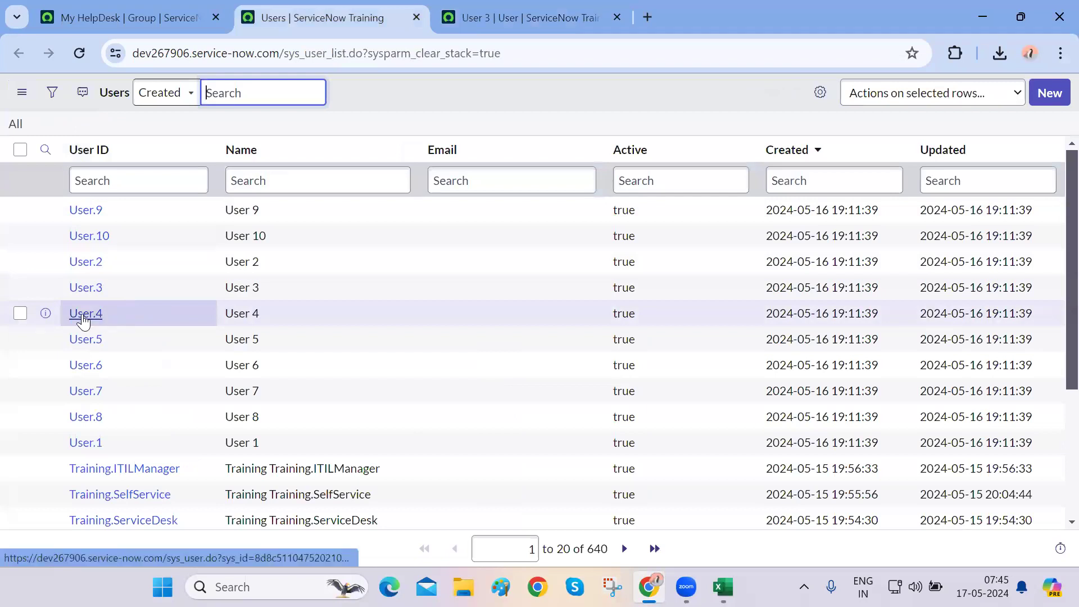
pyautogui.keyDown('ctrl'); pyautogui.click(84, 314); pyautogui.keyUp('ctrl')
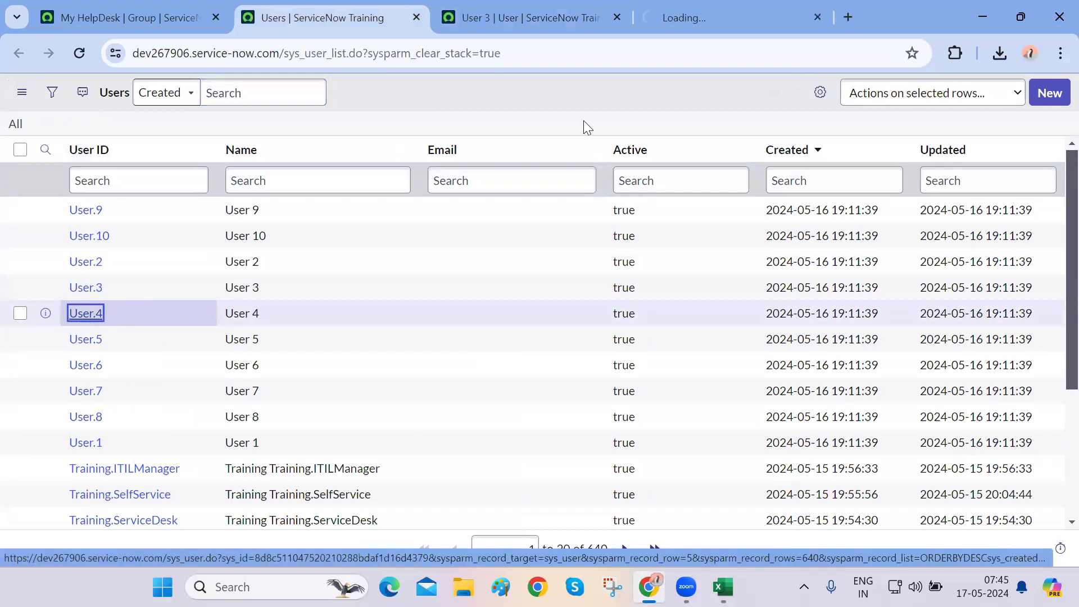
pyautogui.hotkey('ctrl', 'Tab')
pyautogui.hotkey('ctrl', 'Tab')
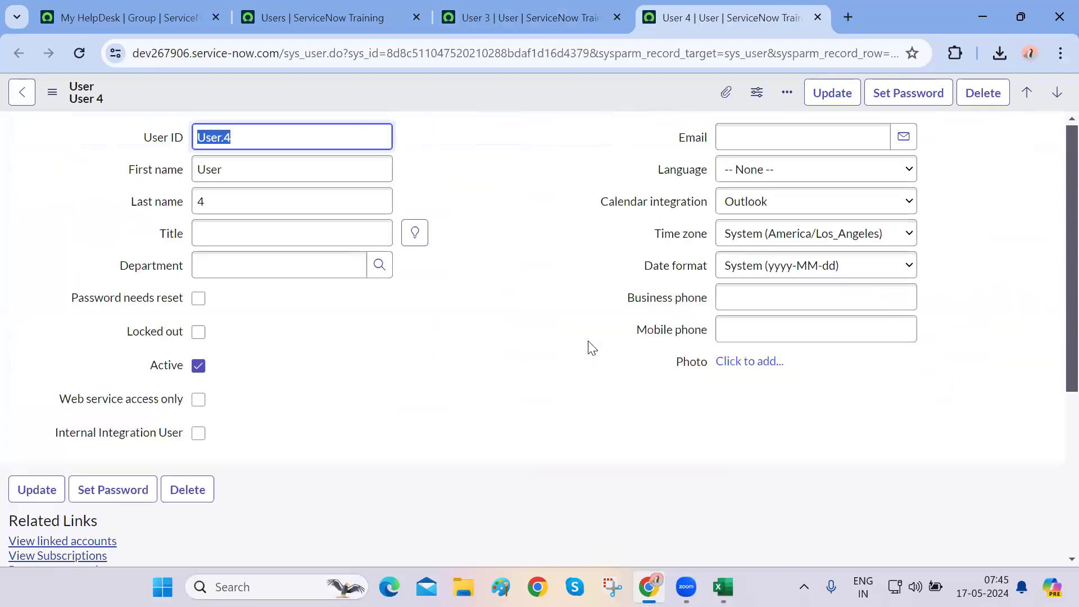
pyautogui.click(982, 93)
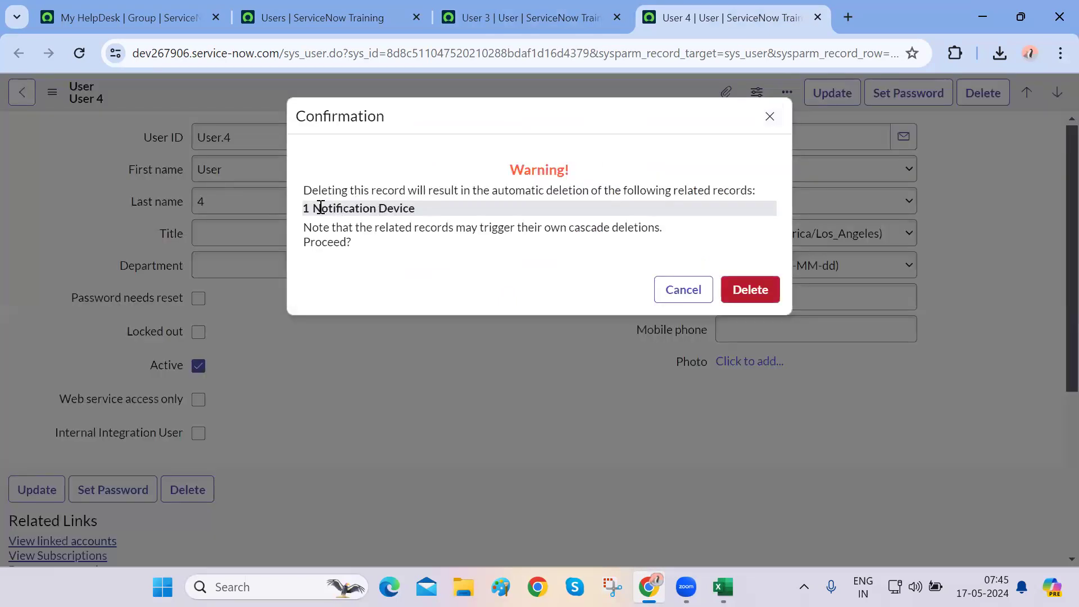
pyautogui.moveTo(314, 208); pyautogui.dragTo(416, 209)
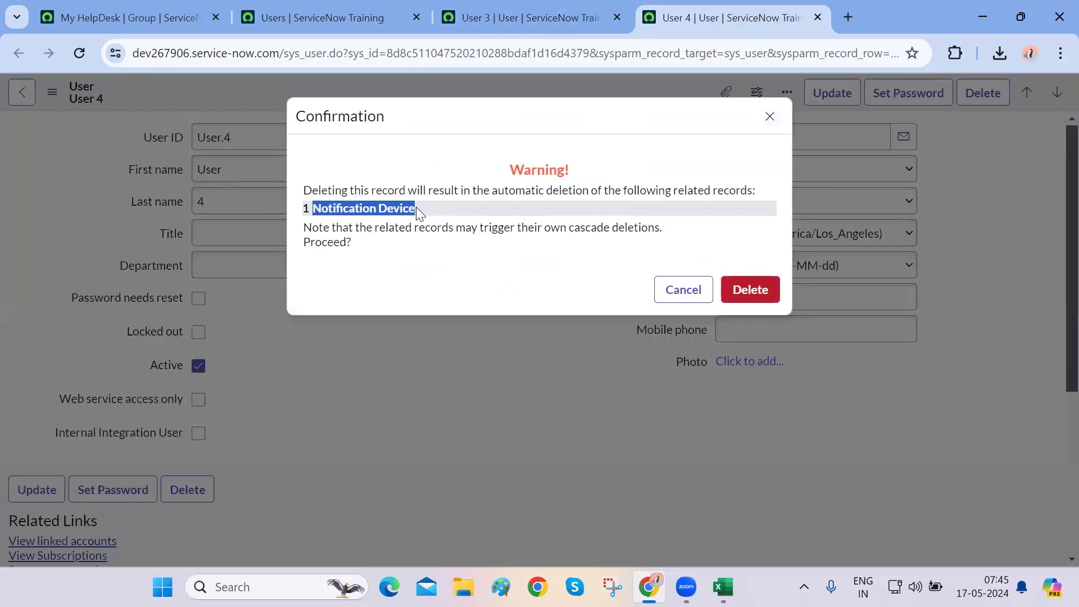
pyautogui.click(523, 267)
pyautogui.click(760, 291)
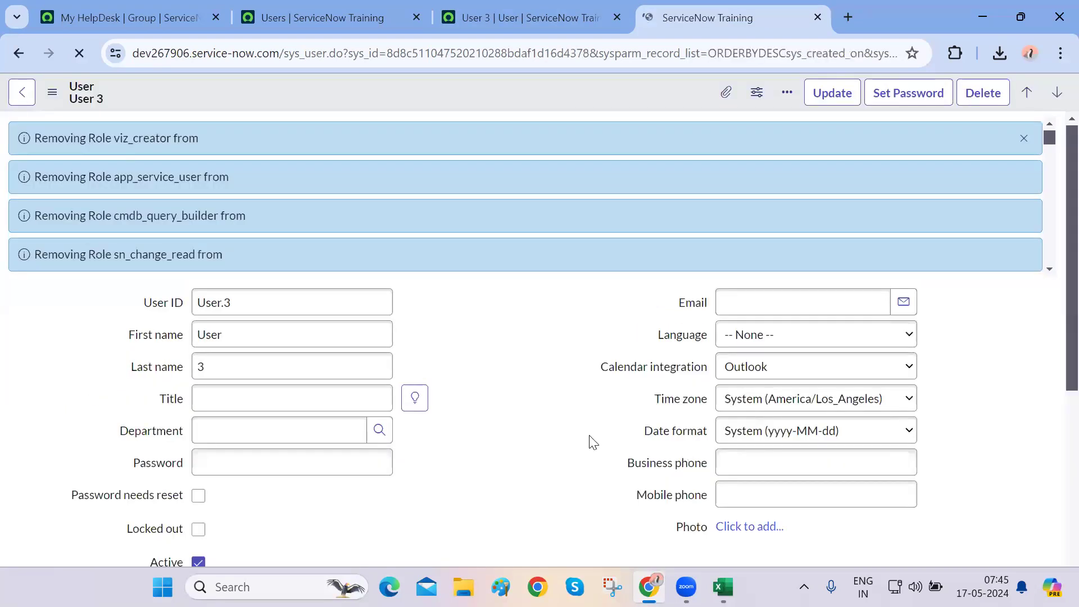
# Read through the role removal messages shown after the deletion and dismiss them
pyautogui.moveTo(80, 138); pyautogui.dragTo(209, 141)
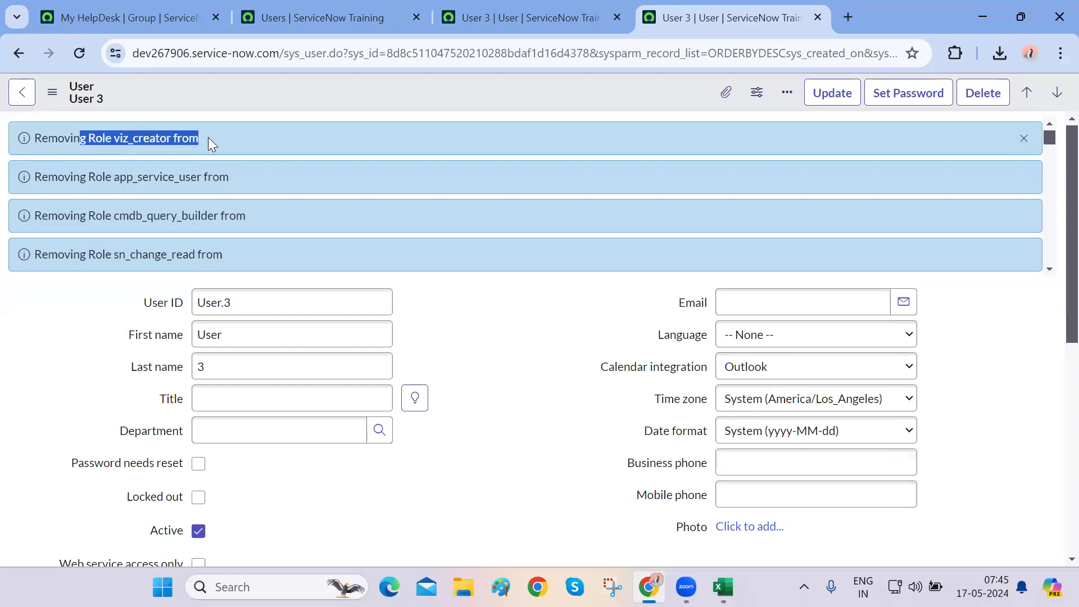
pyautogui.moveTo(89, 177); pyautogui.dragTo(236, 261)
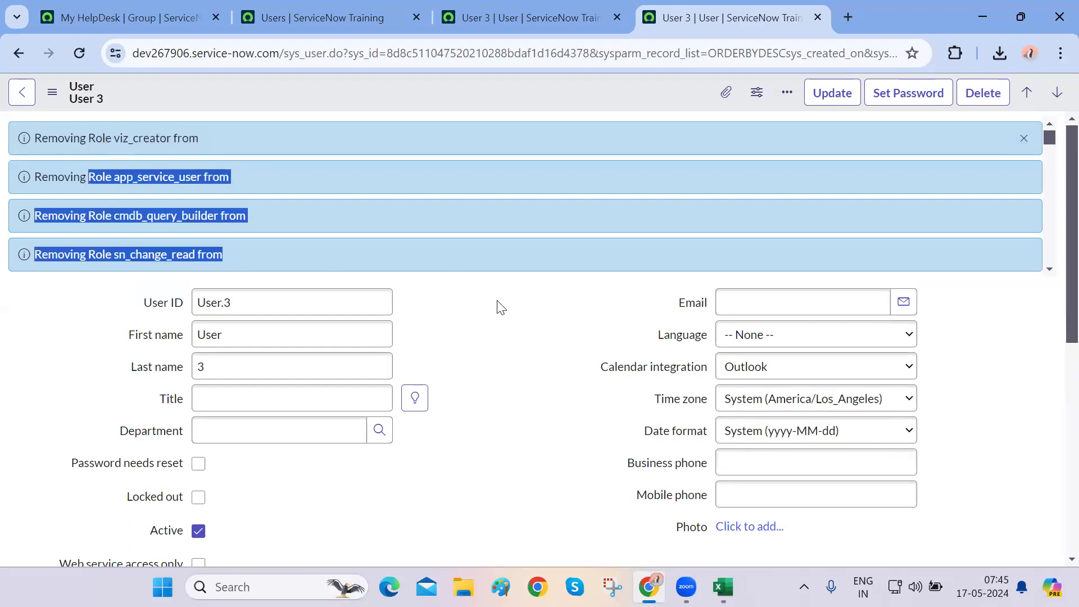
pyautogui.scroll(-10, 565, 192)
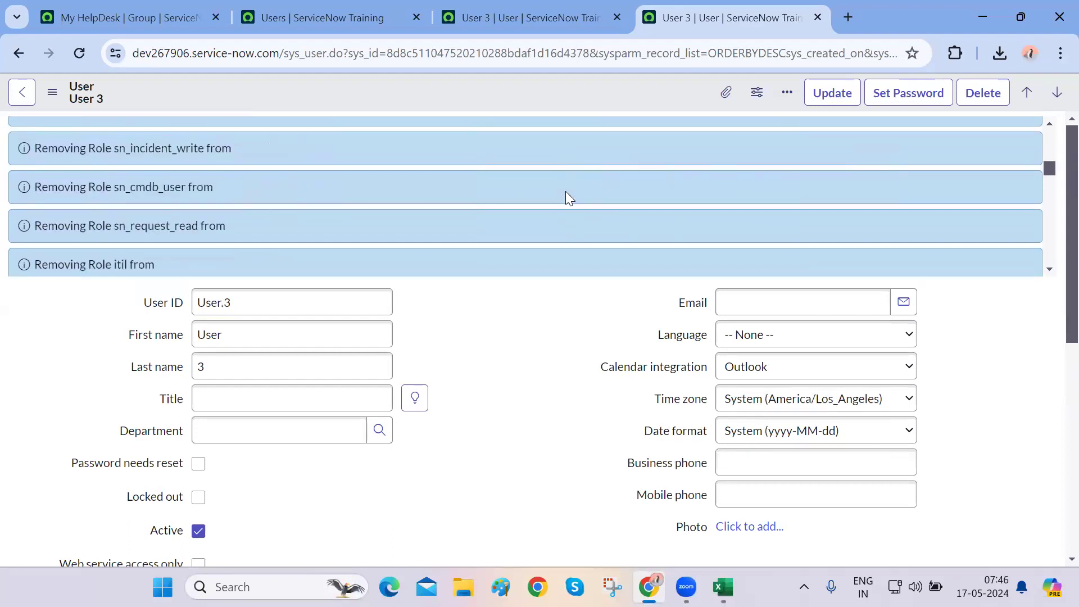
pyautogui.scroll(-8, 565, 191)
pyautogui.scroll(3, 566, 191)
pyautogui.scroll(15, 565, 192)
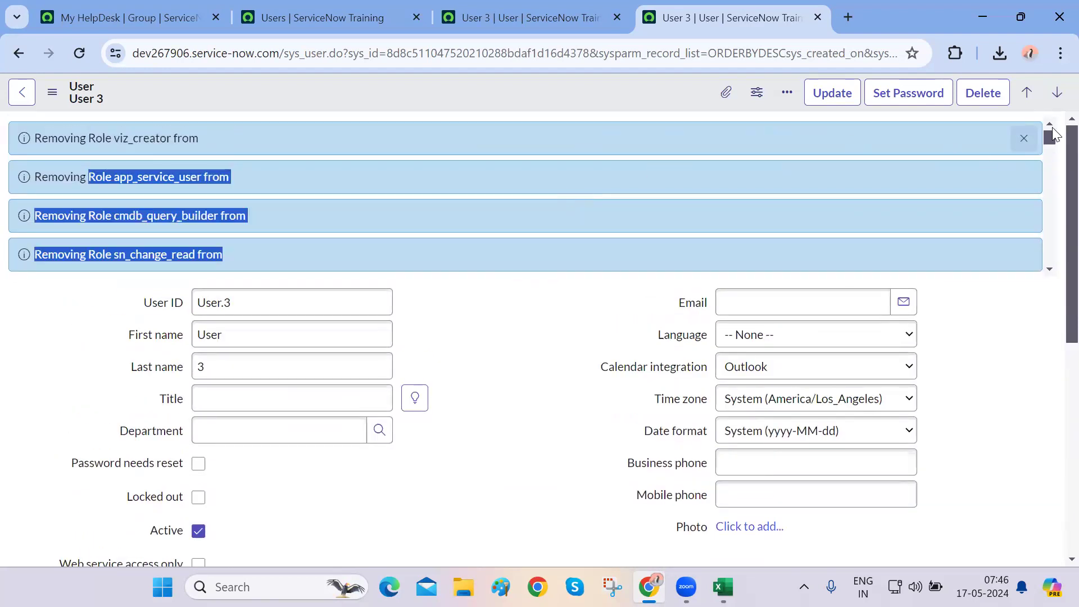
pyautogui.click(1023, 140)
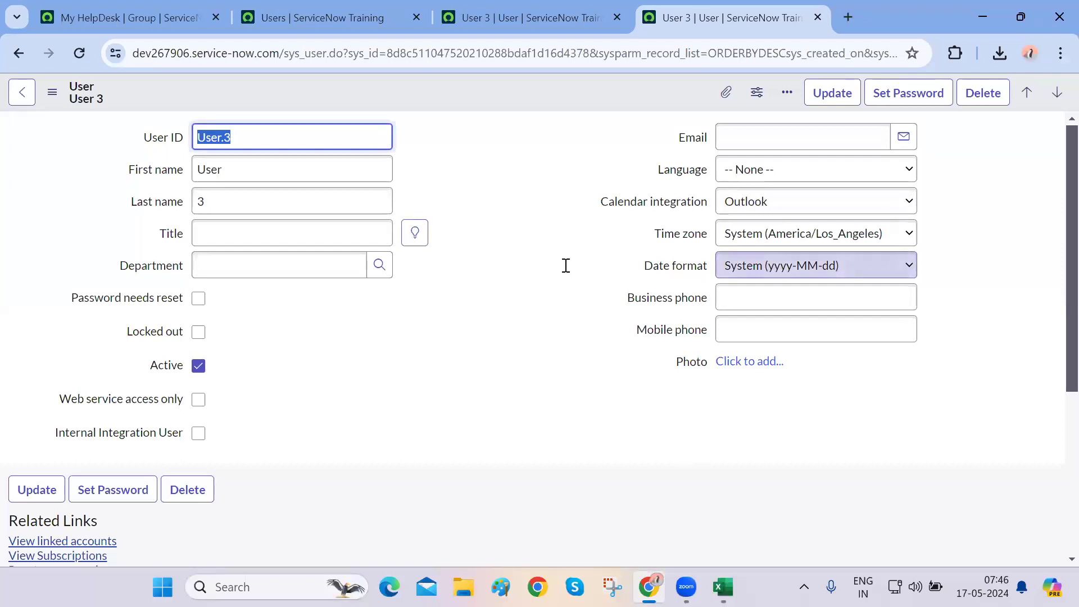
# Return to User 3's groups and open the My HelpDesk group in a new tab to check its members
pyautogui.hotkey('ctrl', 'Tab')
pyautogui.hotkey('ctrl', 'Tab')
pyautogui.hotkey('ctrl', 'Tab')
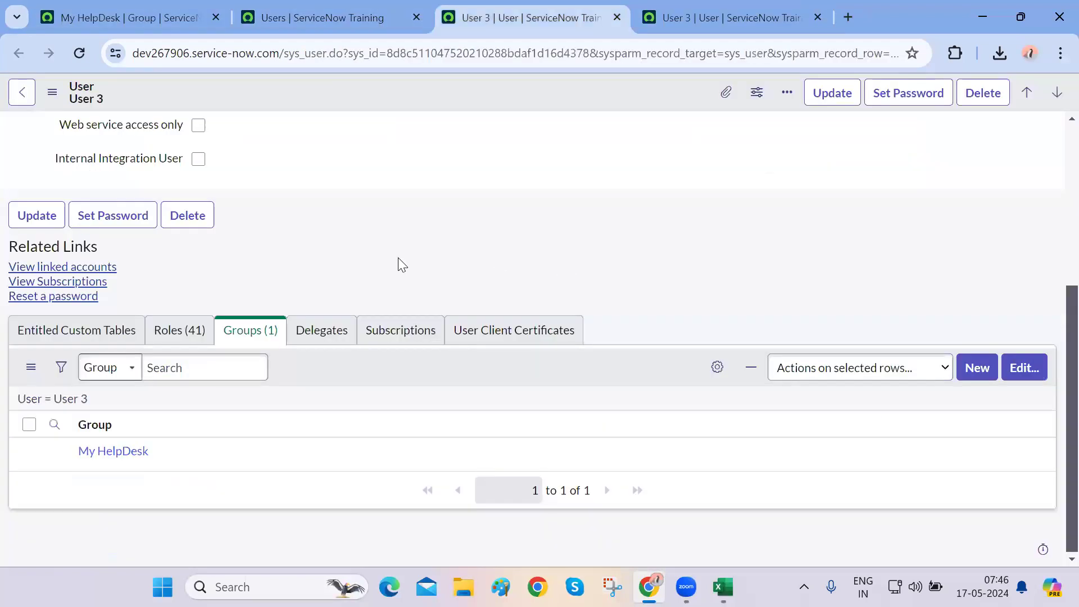
pyautogui.keyDown('ctrl'); pyautogui.click(123, 452); pyautogui.keyUp('ctrl')
pyautogui.hotkey('ctrl', 'Tab')
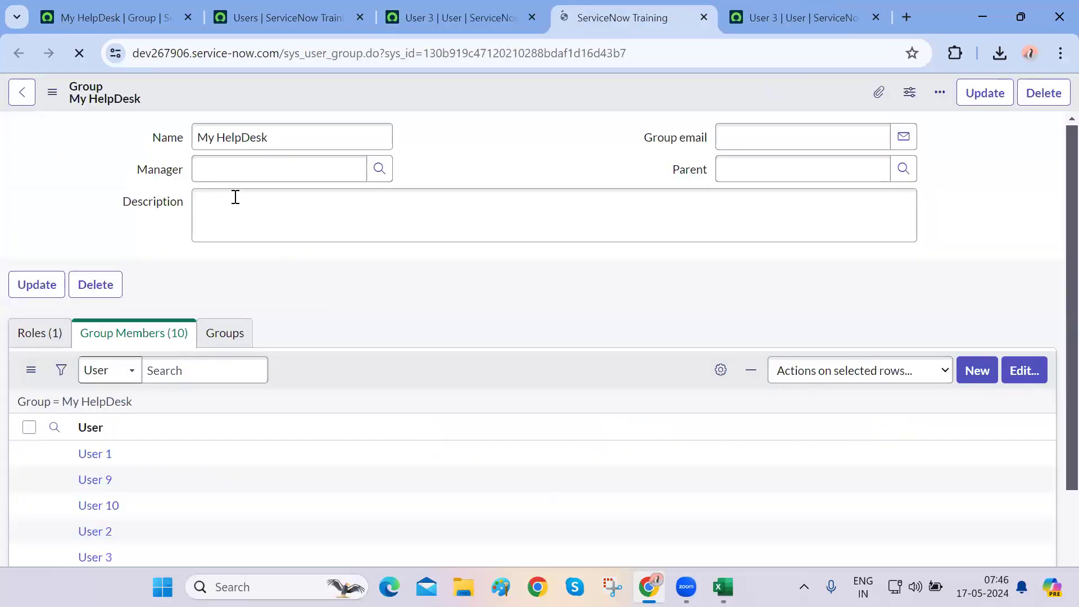
# Look through the My HelpDesk group's member list to check whether the deleted User 4 is still listed
pyautogui.scroll(-4, 394, 415)
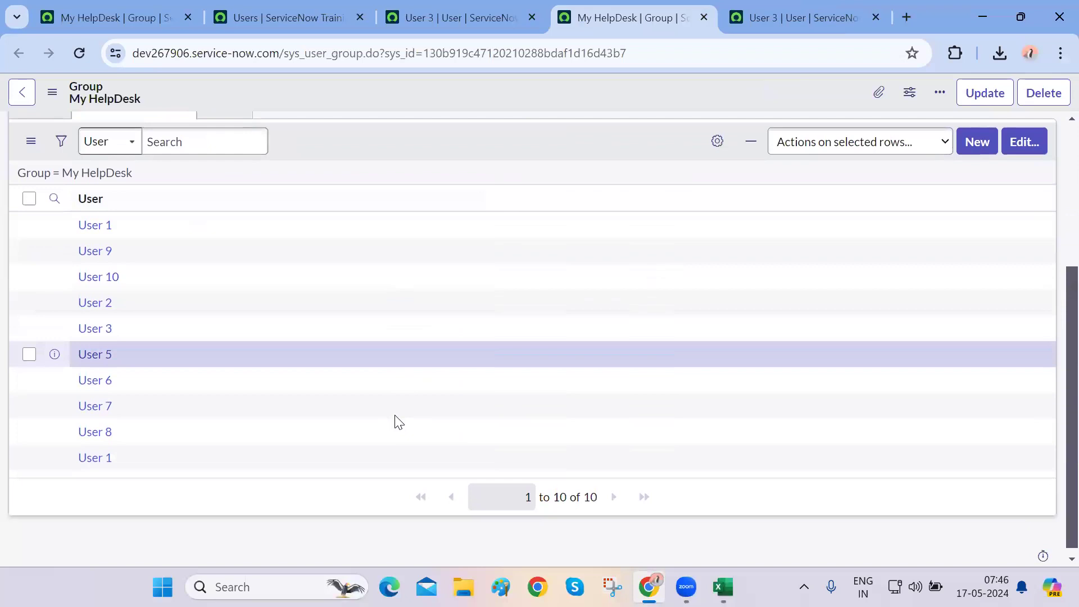
pyautogui.scroll(1, 395, 414)
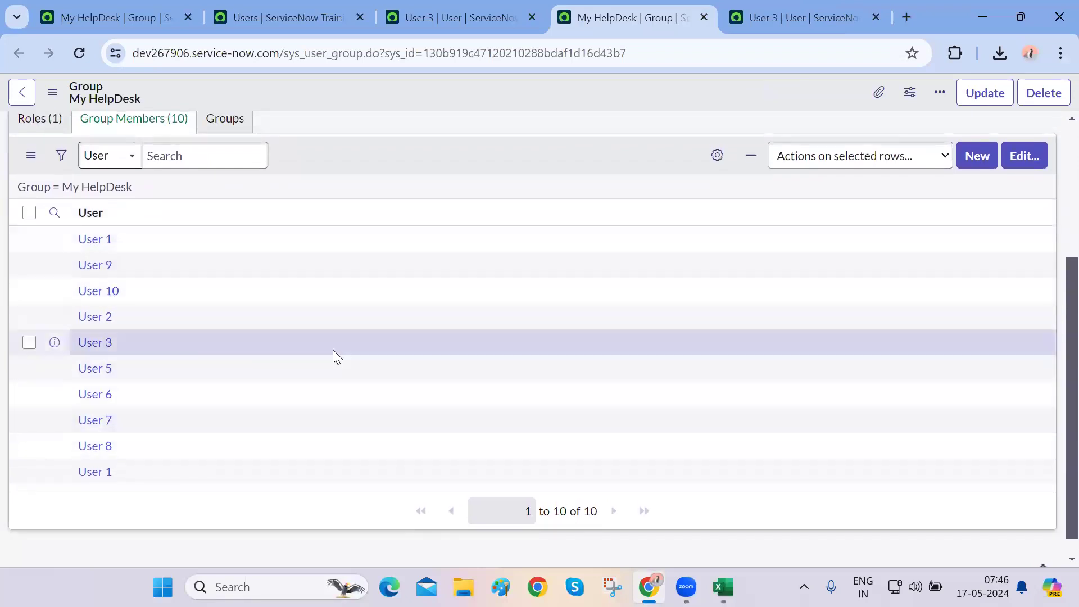
pyautogui.scroll(1, 333, 350)
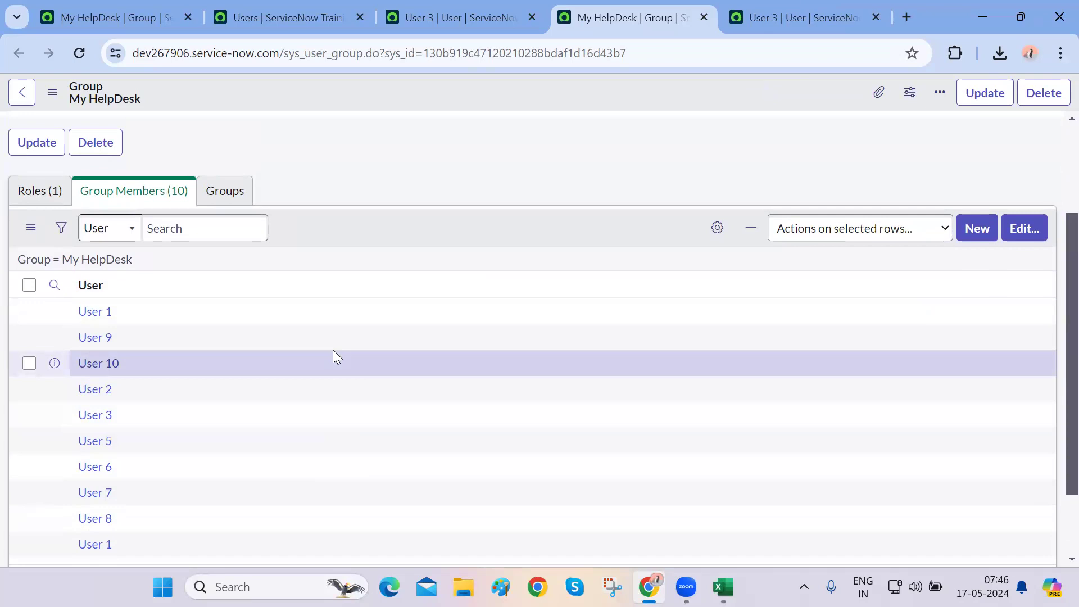
pyautogui.scroll(2, 333, 350)
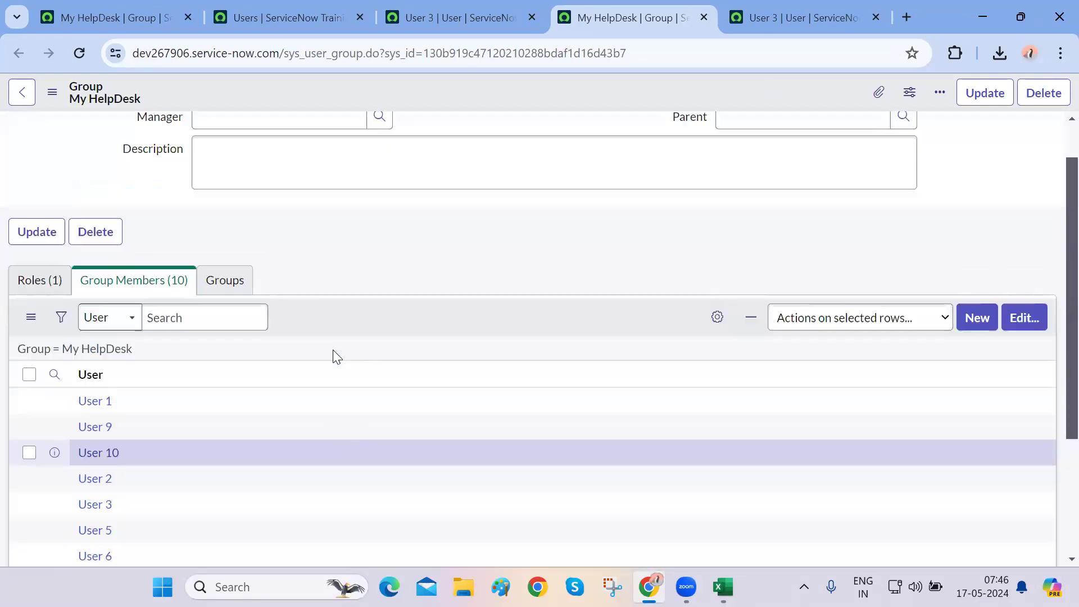
pyautogui.scroll(-4, 333, 350)
pyautogui.scroll(4, 333, 351)
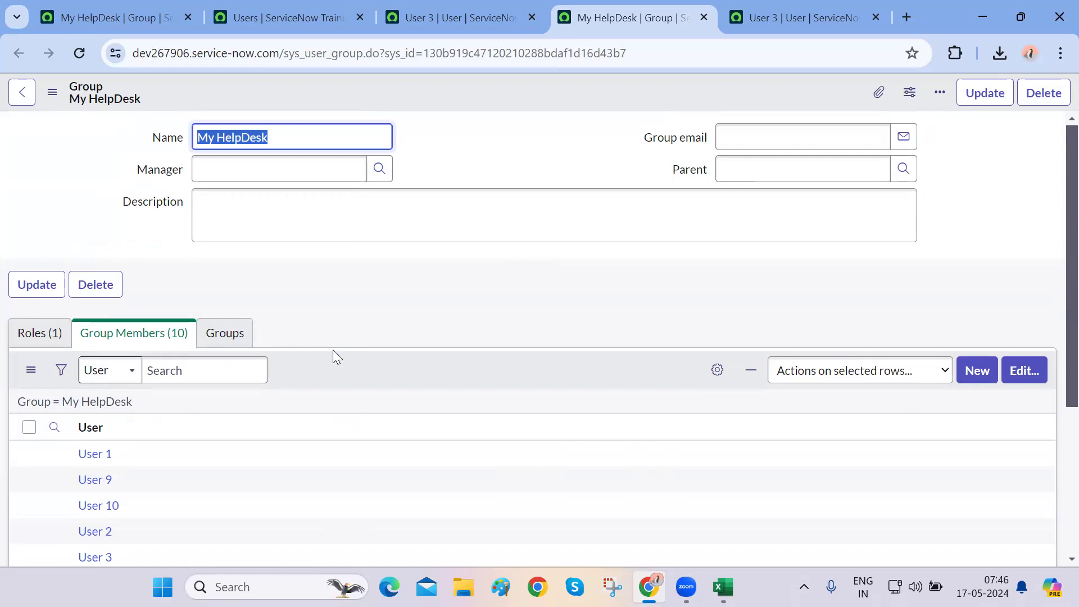
pyautogui.scroll(-4, 333, 349)
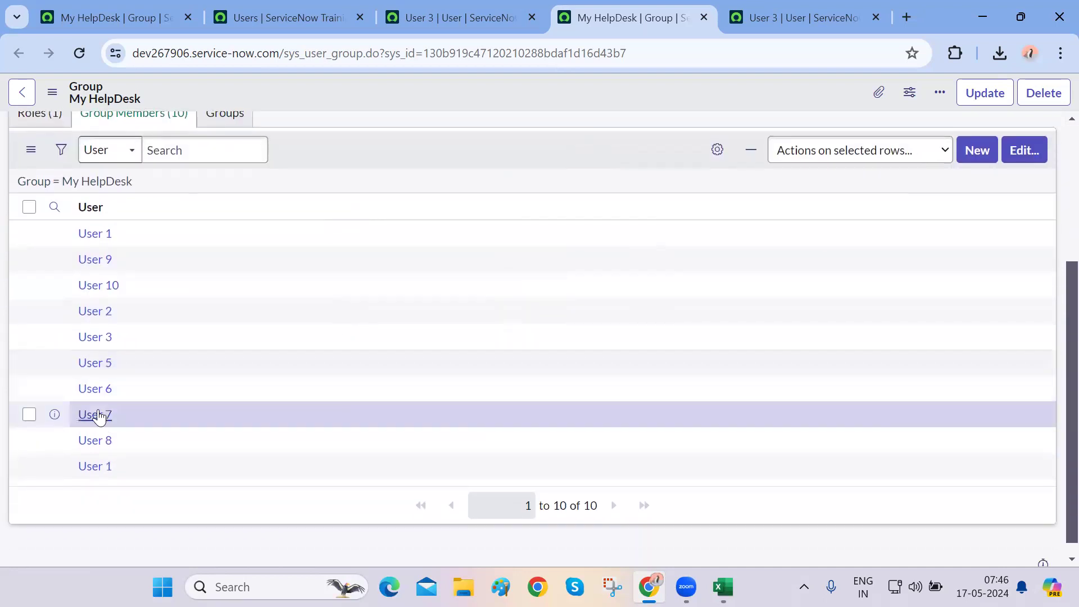
# Open User 6 from the group members in a new tab and check its roles, groups and user ID
pyautogui.keyDown('ctrl'); pyautogui.keyDown('shift'); pyautogui.click(96, 391); pyautogui.keyUp('shift'); pyautogui.keyUp('ctrl')
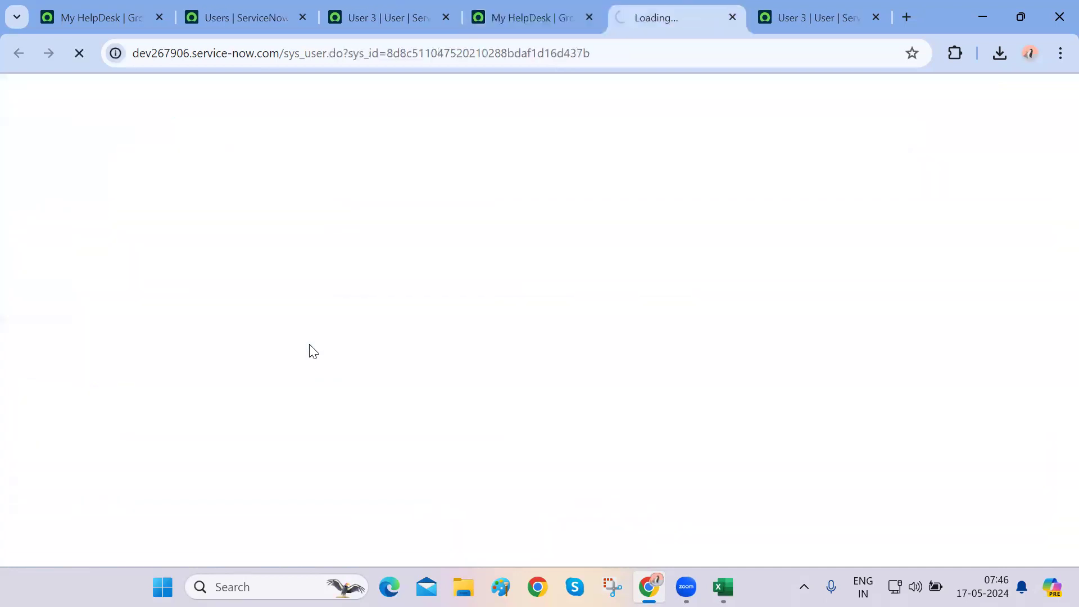
pyautogui.scroll(-4, 477, 388)
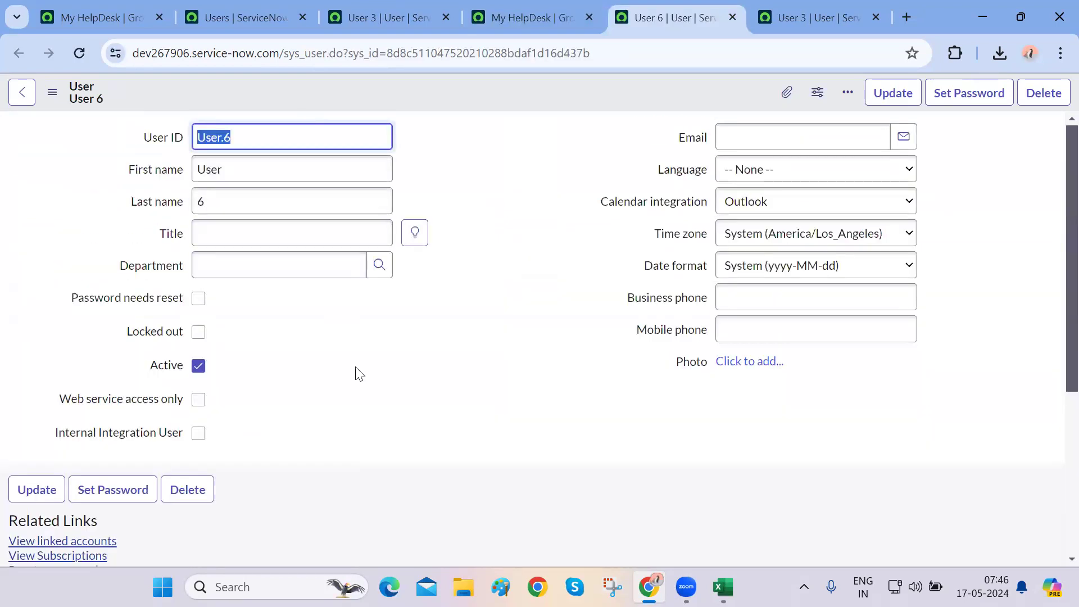
pyautogui.scroll(-5, 357, 373)
pyautogui.click(199, 337)
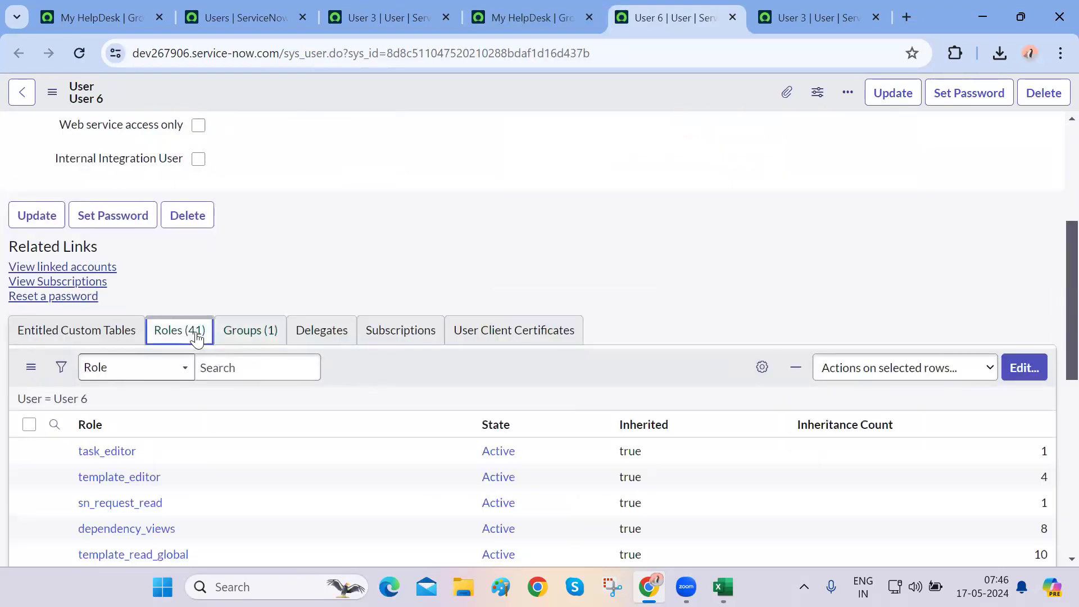
pyautogui.click(236, 334)
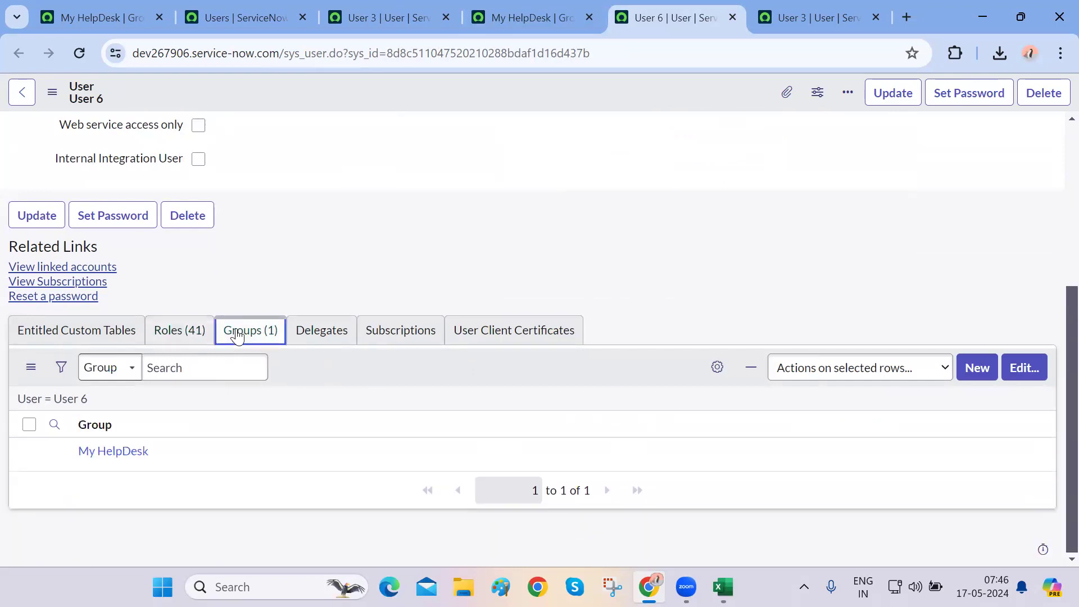
pyautogui.scroll(5, 416, 191)
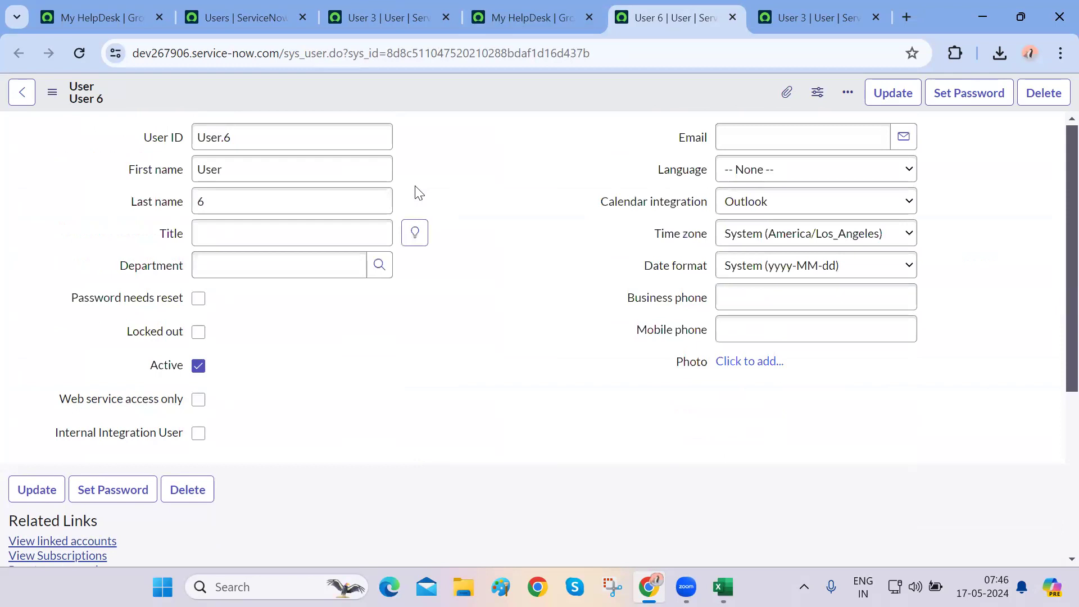
pyautogui.tripleClick(284, 140)
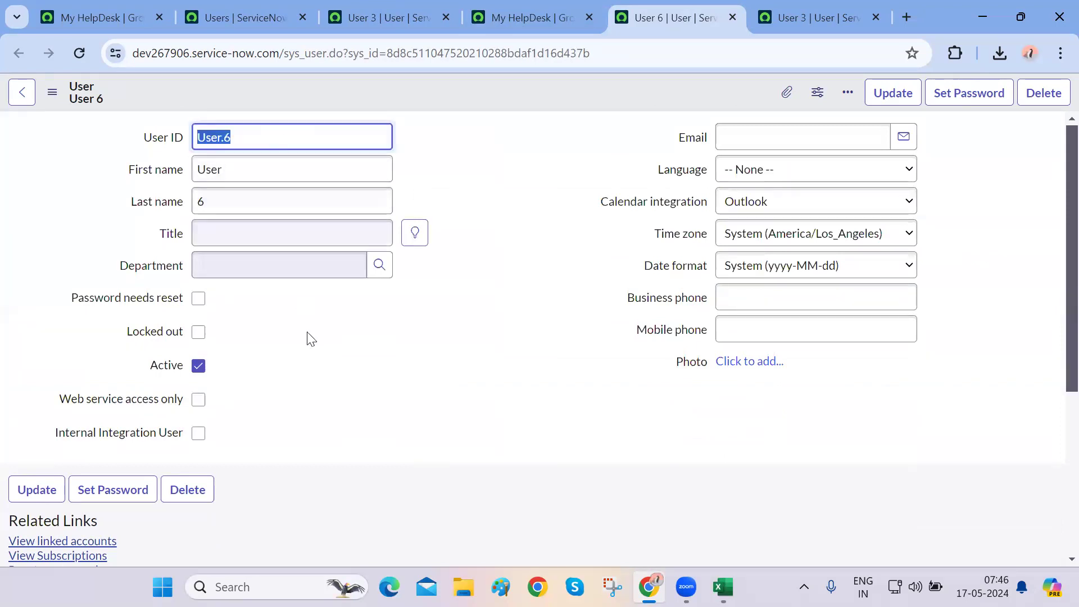
pyautogui.click(332, 406)
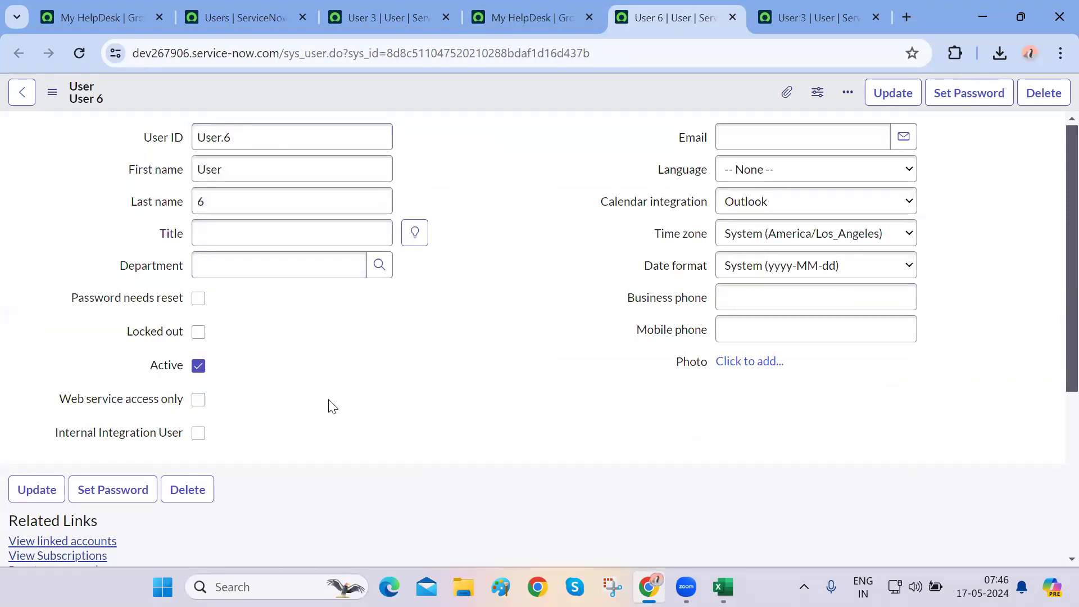
# Remove My HelpDesk from User 6's groups list and save the change
pyautogui.scroll(-5, 332, 406)
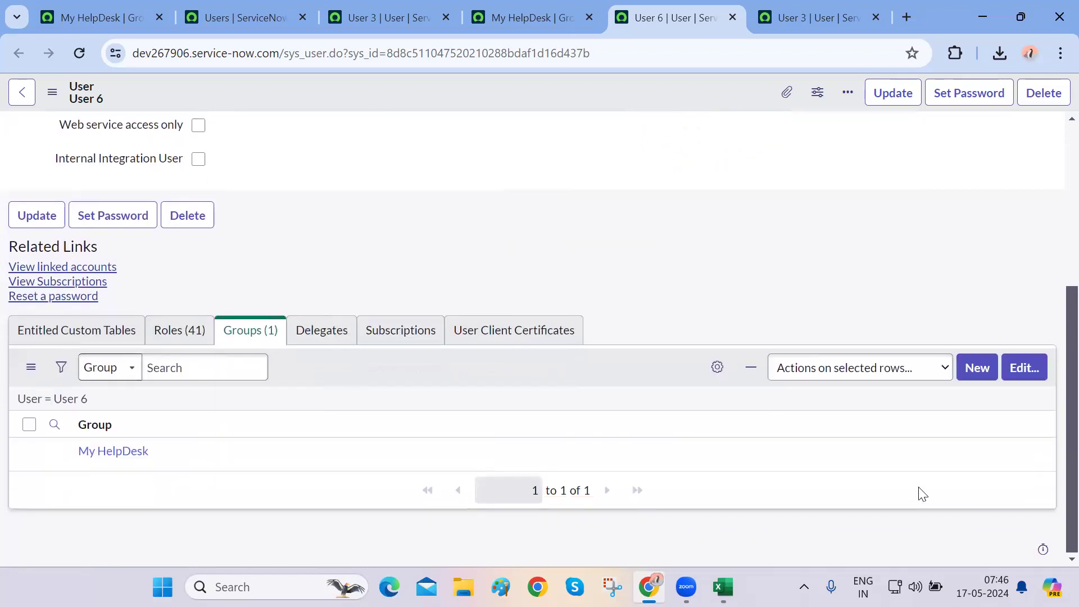
pyautogui.click(1032, 369)
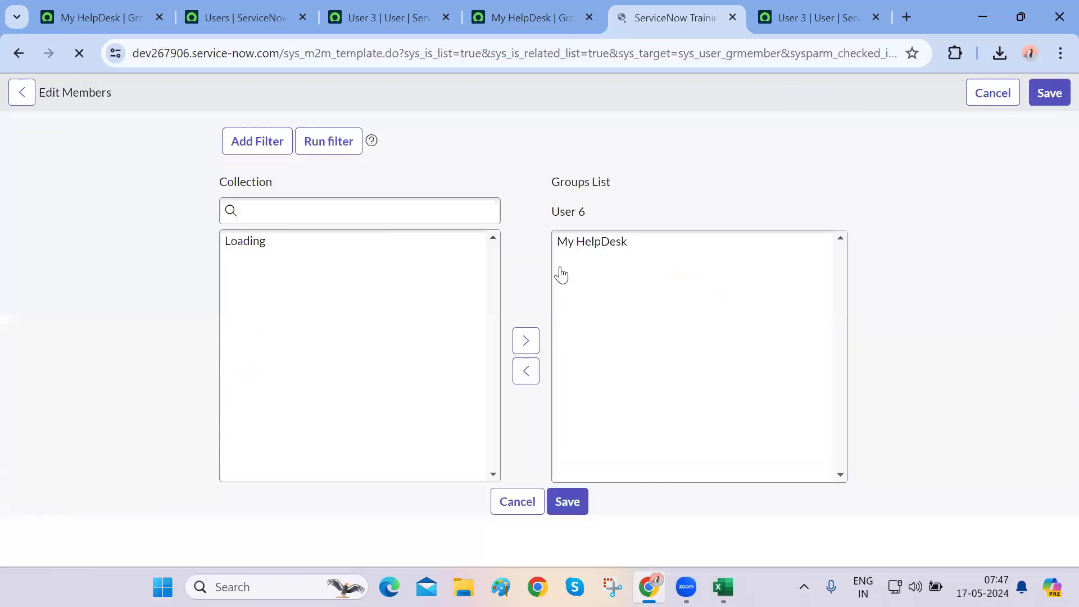
pyautogui.click(594, 329)
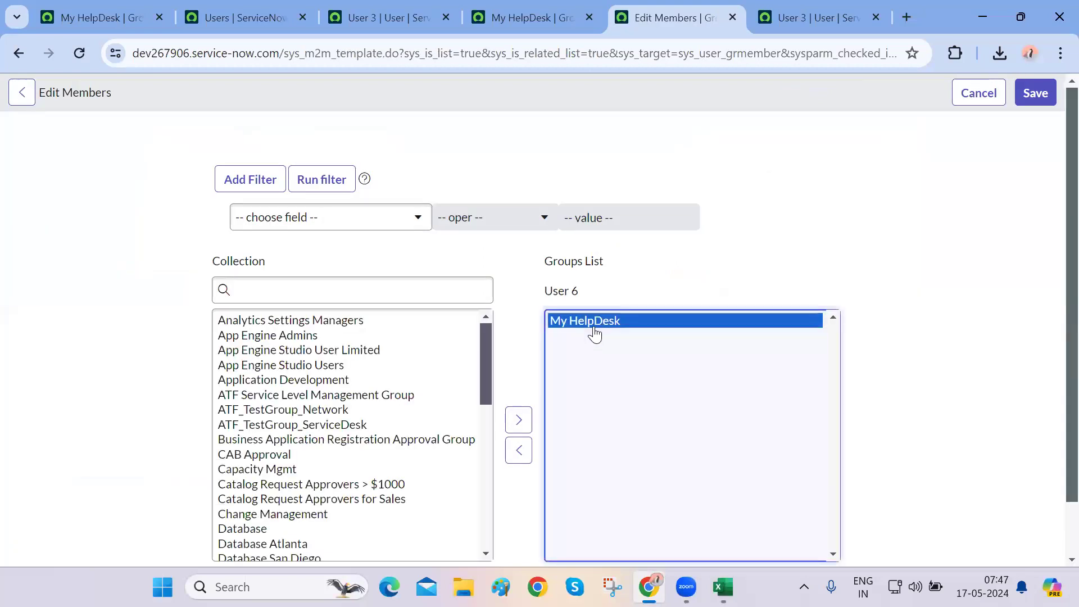
pyautogui.click(516, 458)
pyautogui.scroll(-1, 520, 464)
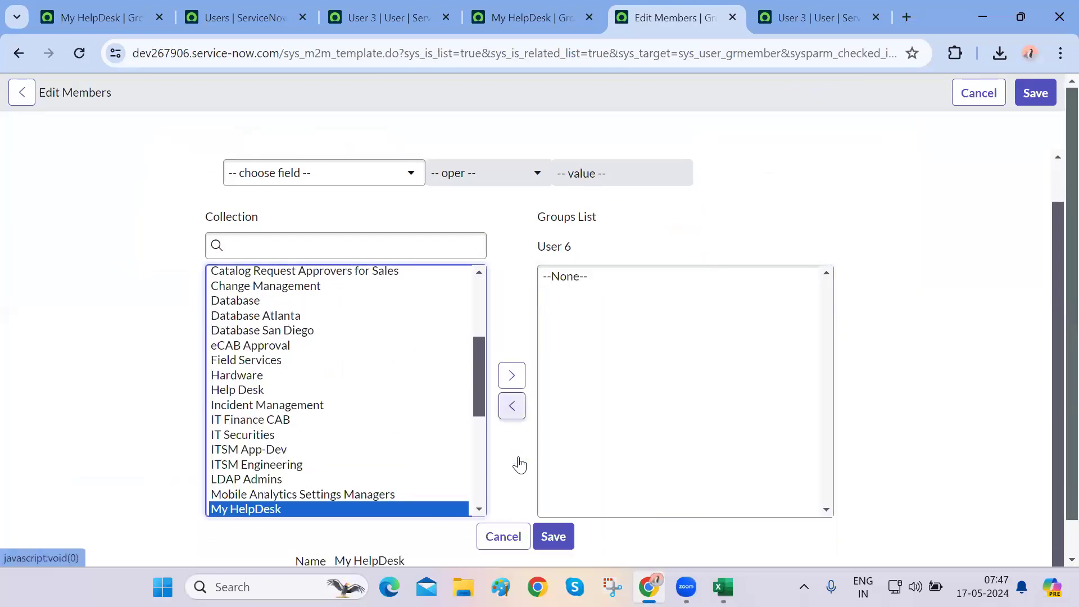
pyautogui.click(557, 534)
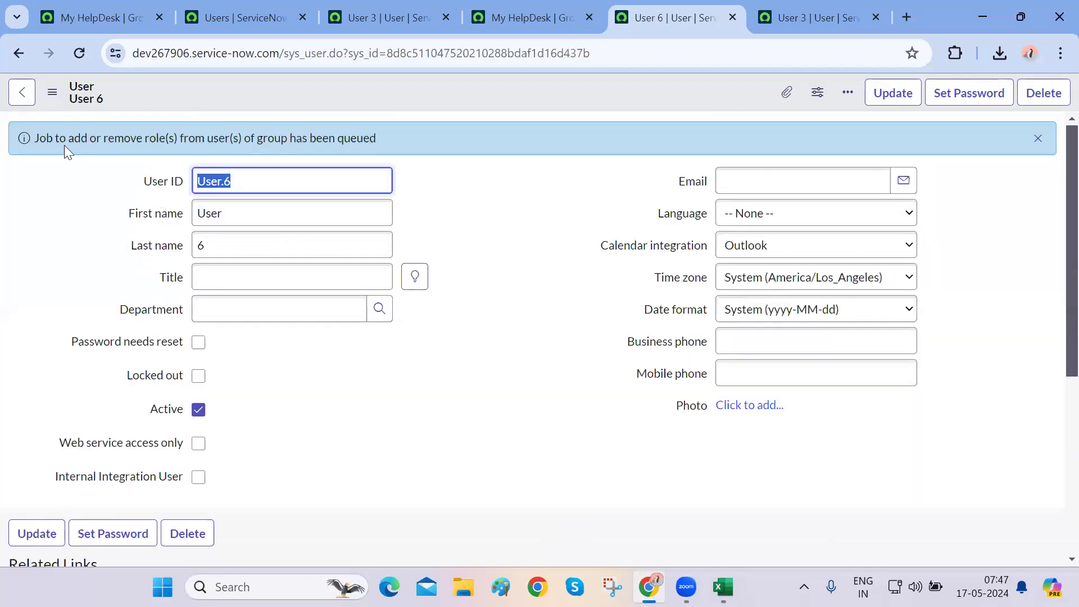
# Reload the User 6 record and check its roles after the group removal
pyautogui.click(74, 57)
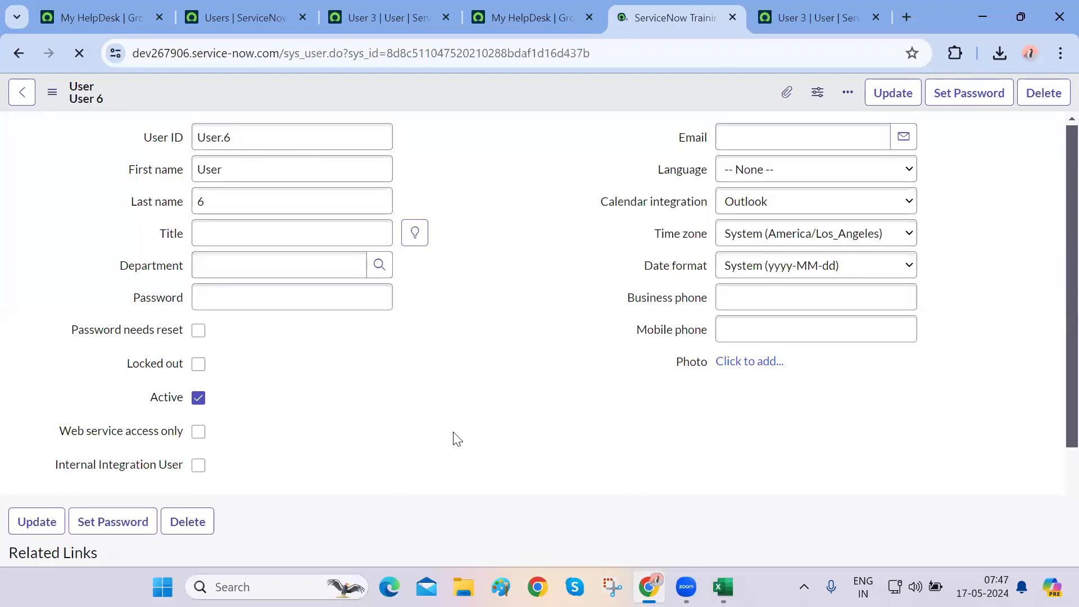
pyautogui.scroll(-4, 453, 432)
pyautogui.click(168, 421)
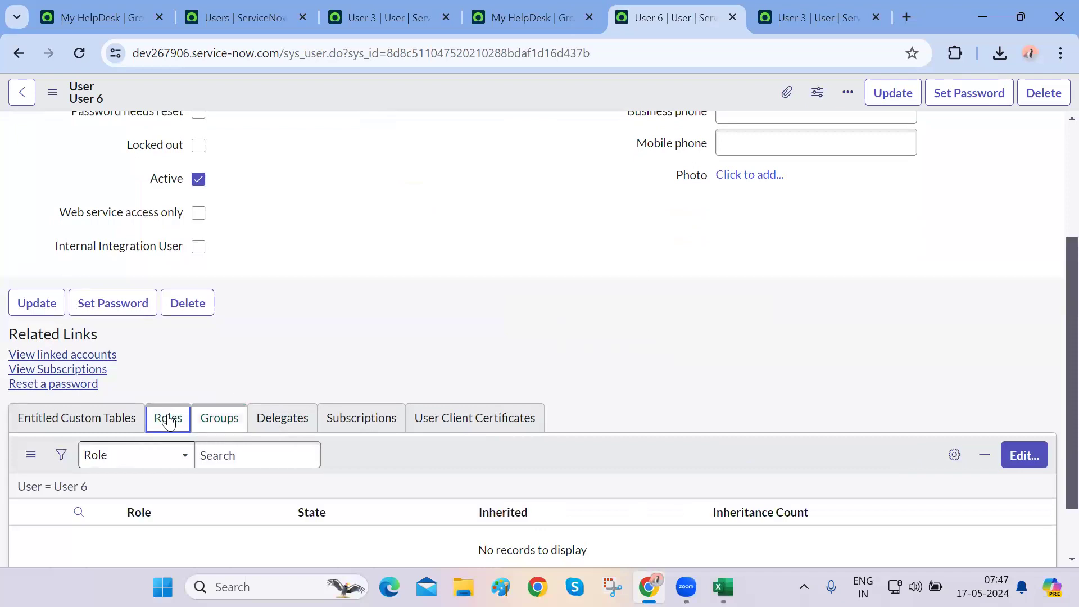
pyautogui.scroll(1, 344, 352)
pyautogui.scroll(3, 345, 354)
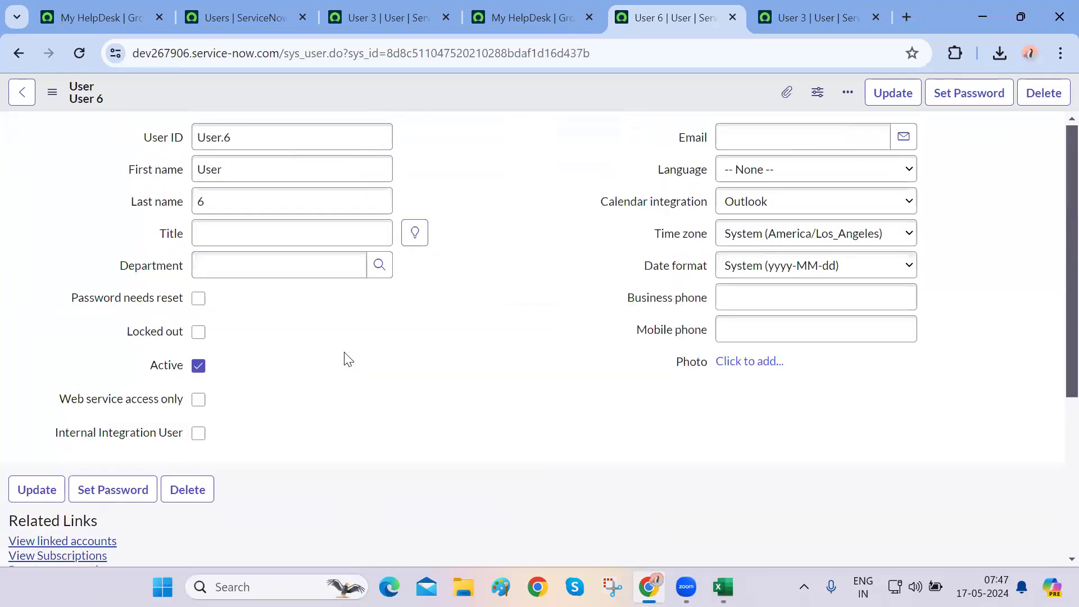
# Search the group collection for "MY H", add My HelpDesk back to User 6's groups and save
pyautogui.scroll(-5, 346, 359)
pyautogui.click(230, 346)
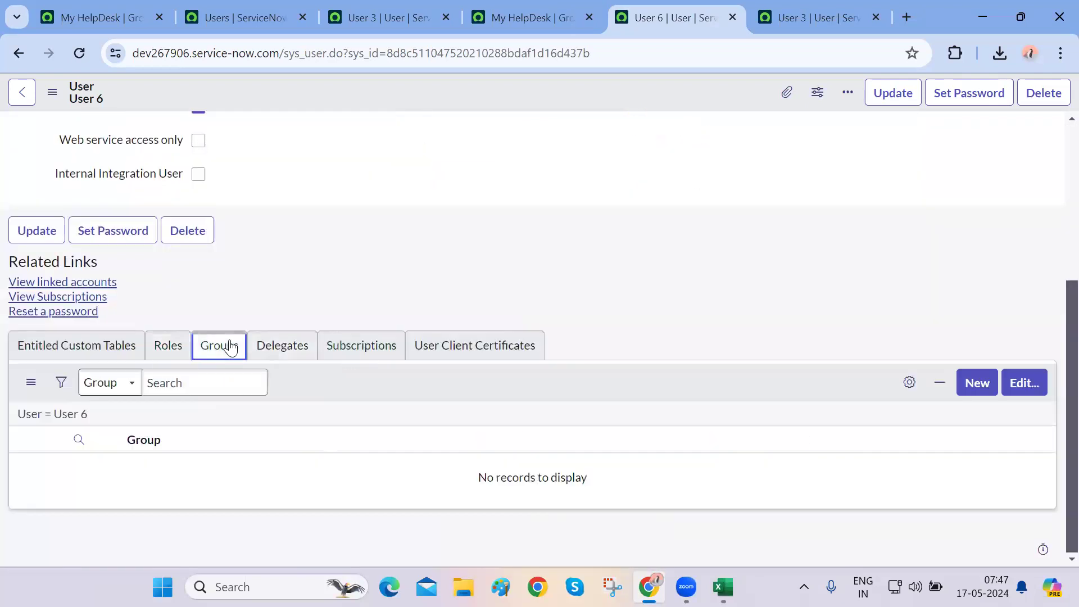
pyautogui.click(1026, 384)
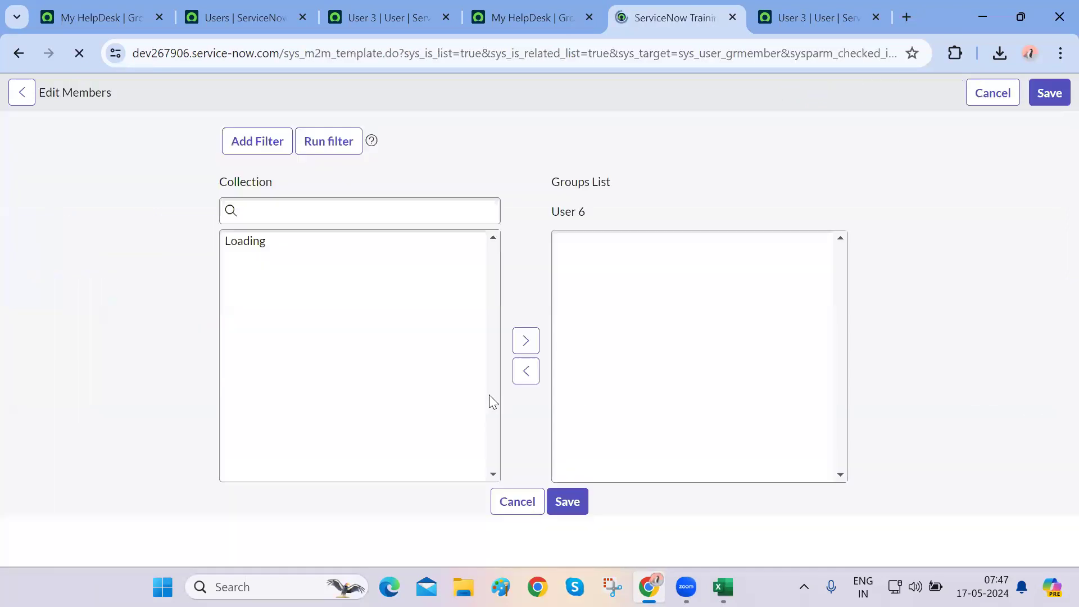
pyautogui.click(311, 289)
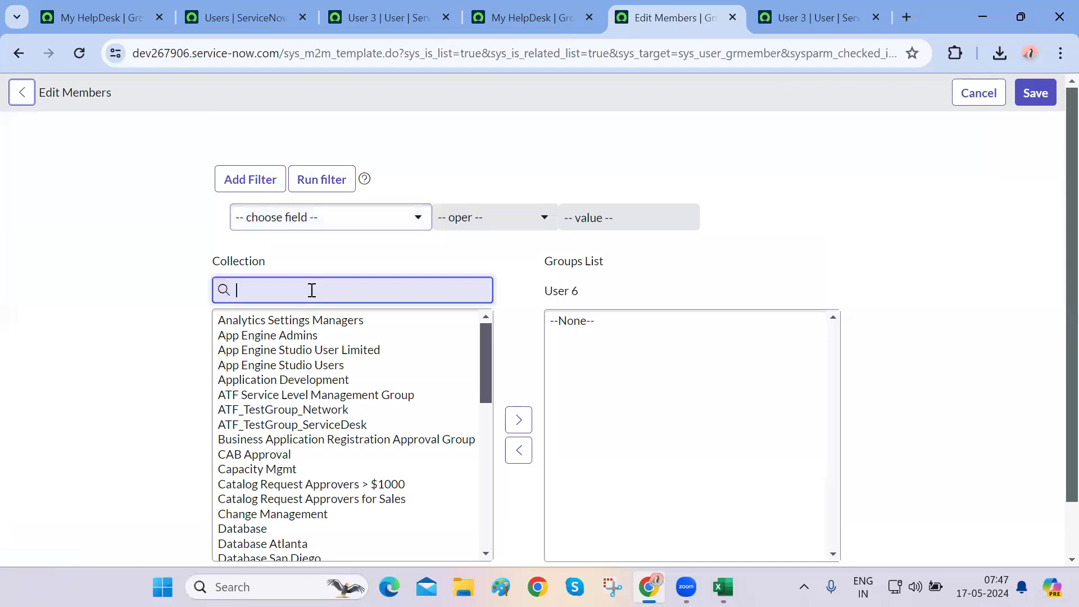
pyautogui.write('MY H')
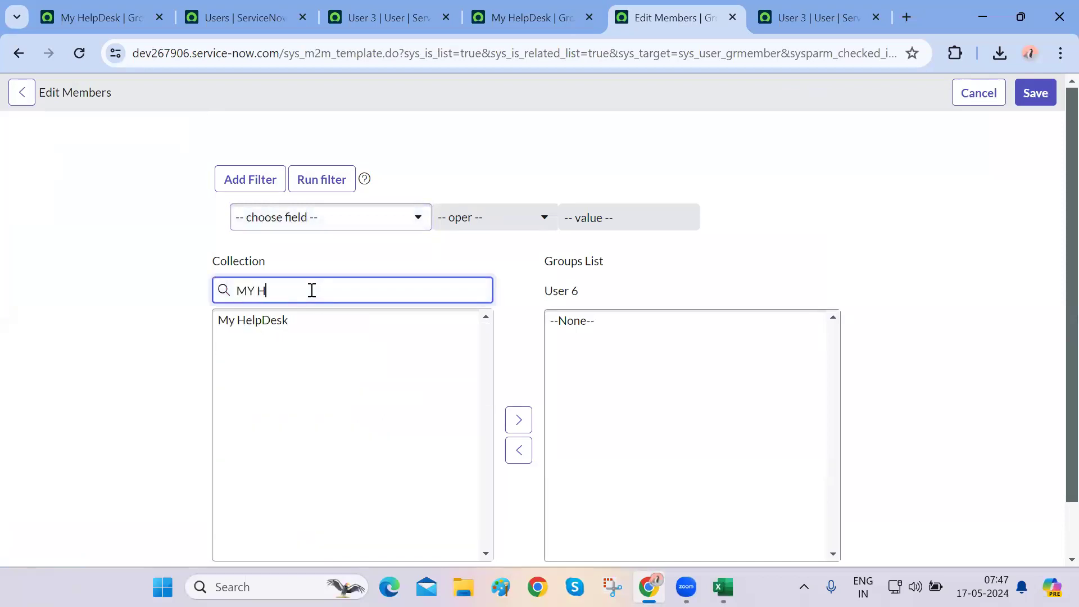
pyautogui.doubleClick(269, 321)
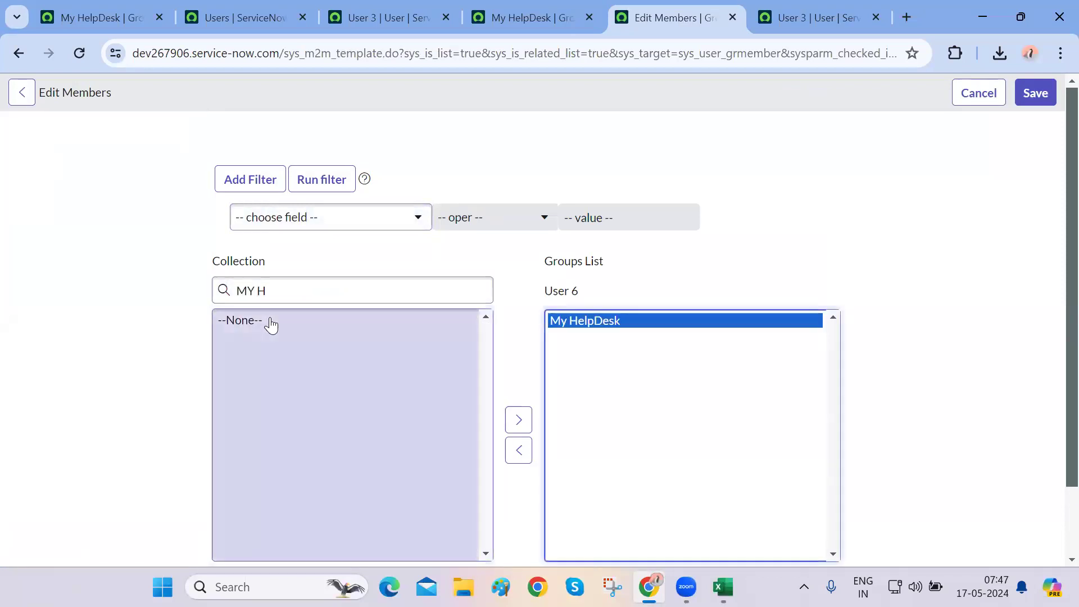
pyautogui.scroll(-1, 366, 290)
pyautogui.scroll(1, 364, 289)
pyautogui.scroll(-1, 393, 326)
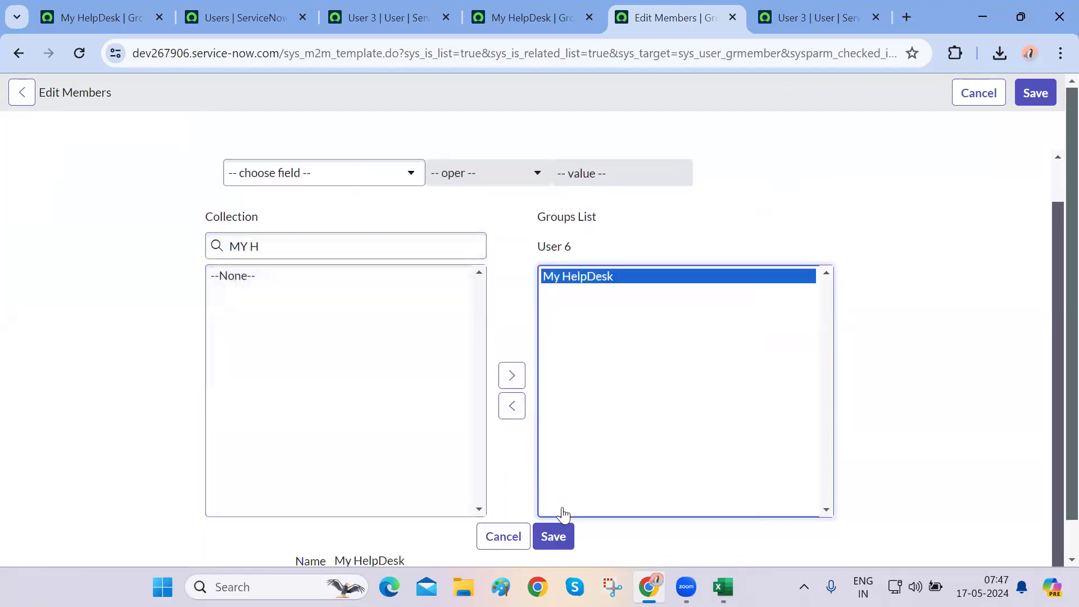
pyautogui.click(560, 537)
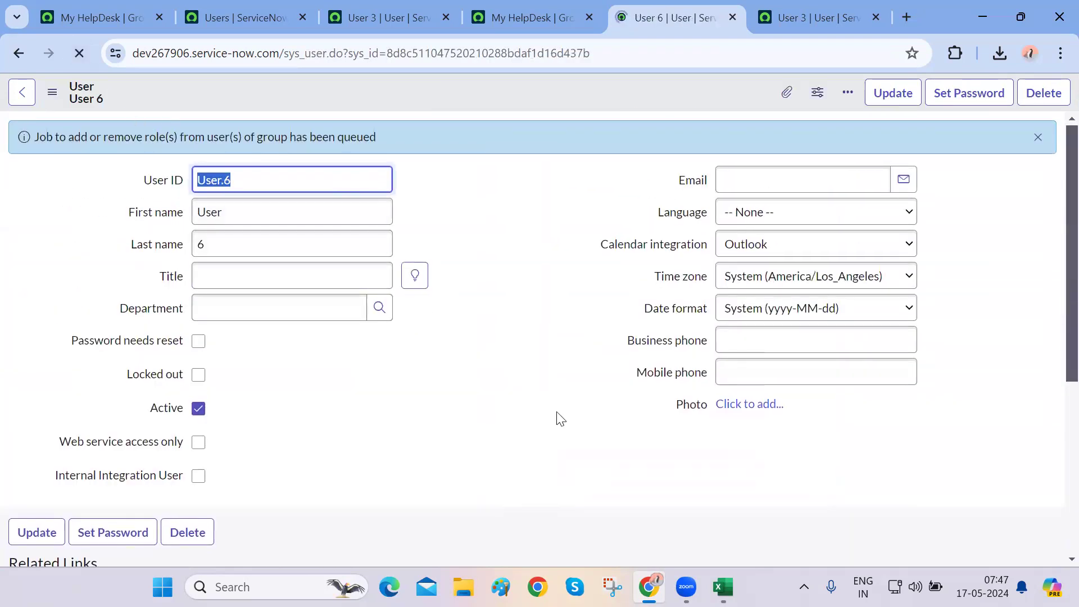
# Search the group collection for "appl", add Application Development to User 6's groups, save, and check the groups list
pyautogui.scroll(-4, 557, 415)
pyautogui.scroll(-2, 405, 326)
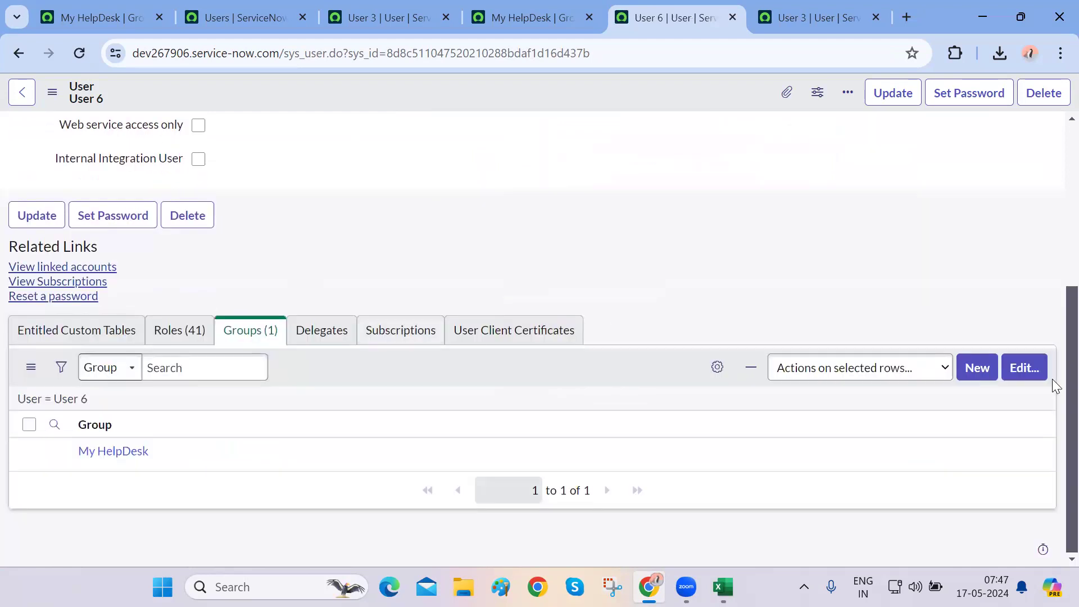
pyautogui.click(1016, 378)
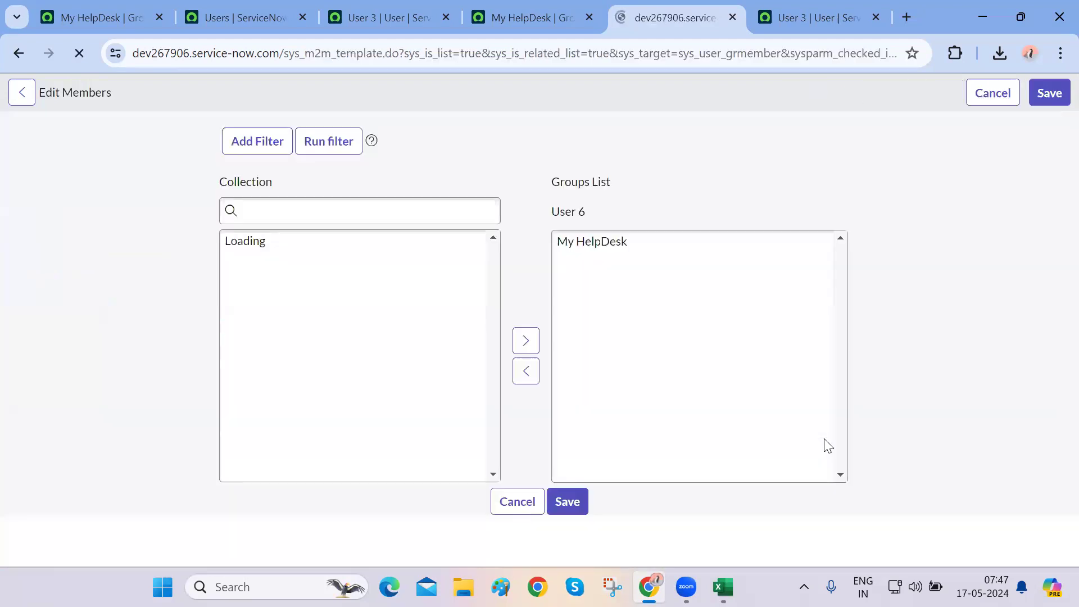
pyautogui.click(364, 290)
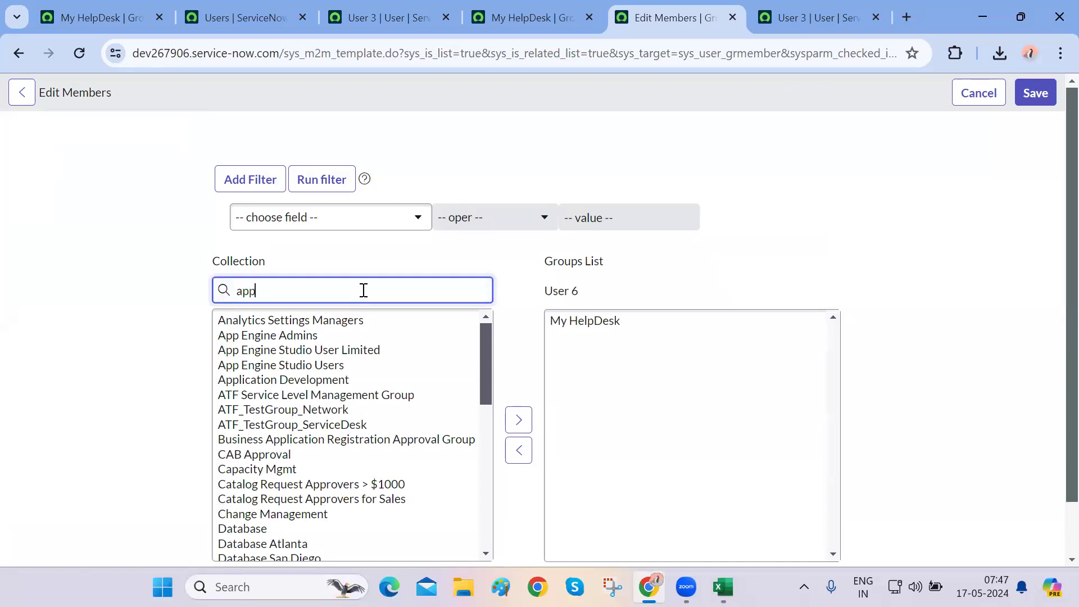
pyautogui.click(320, 320)
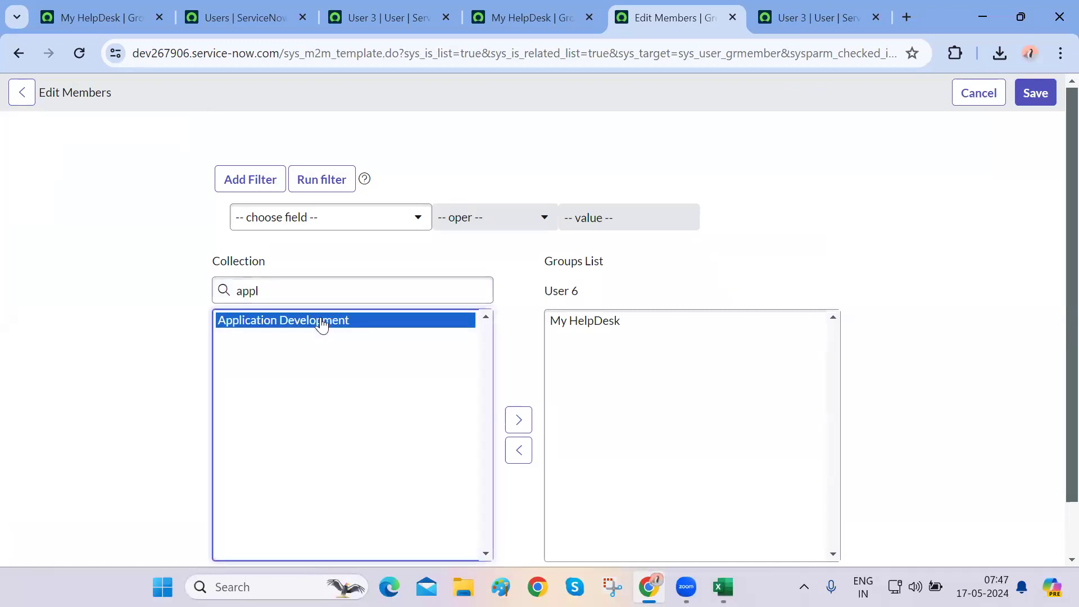
pyautogui.click(507, 420)
pyautogui.scroll(-1, 513, 426)
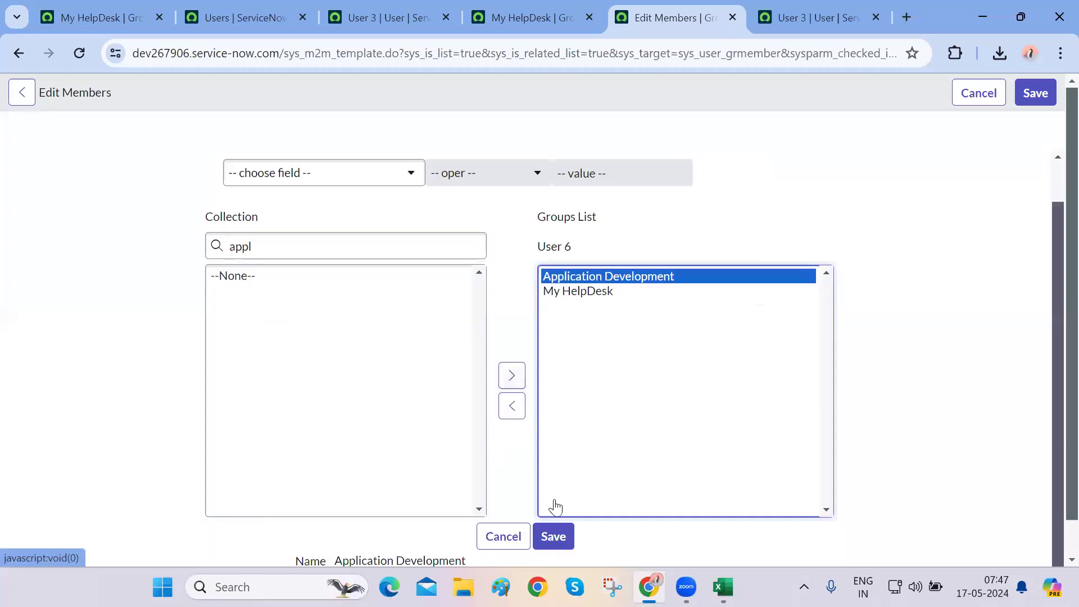
pyautogui.click(554, 539)
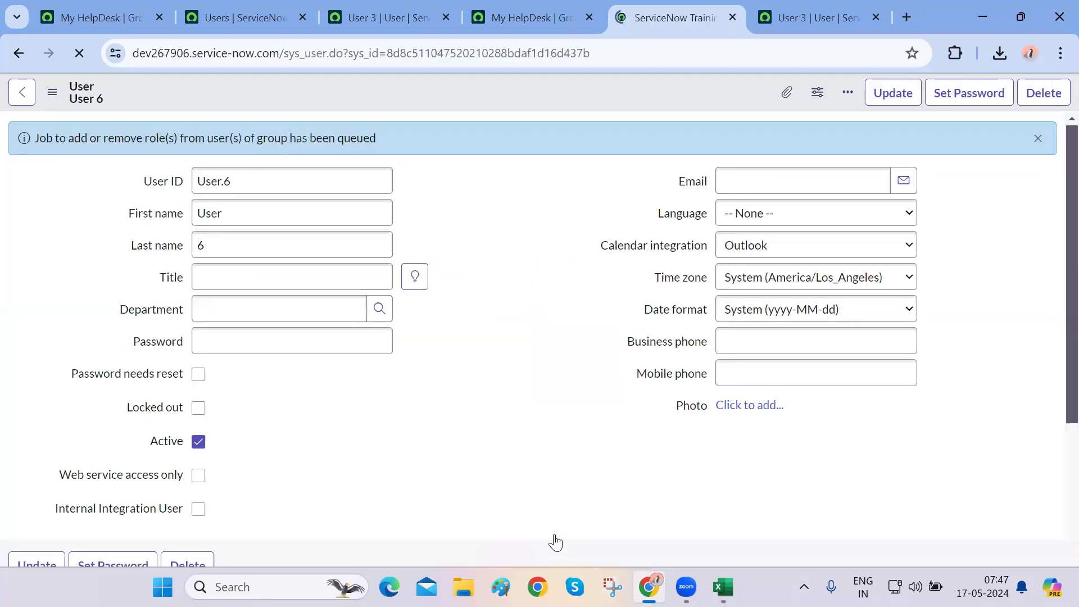
pyautogui.scroll(-6, 555, 542)
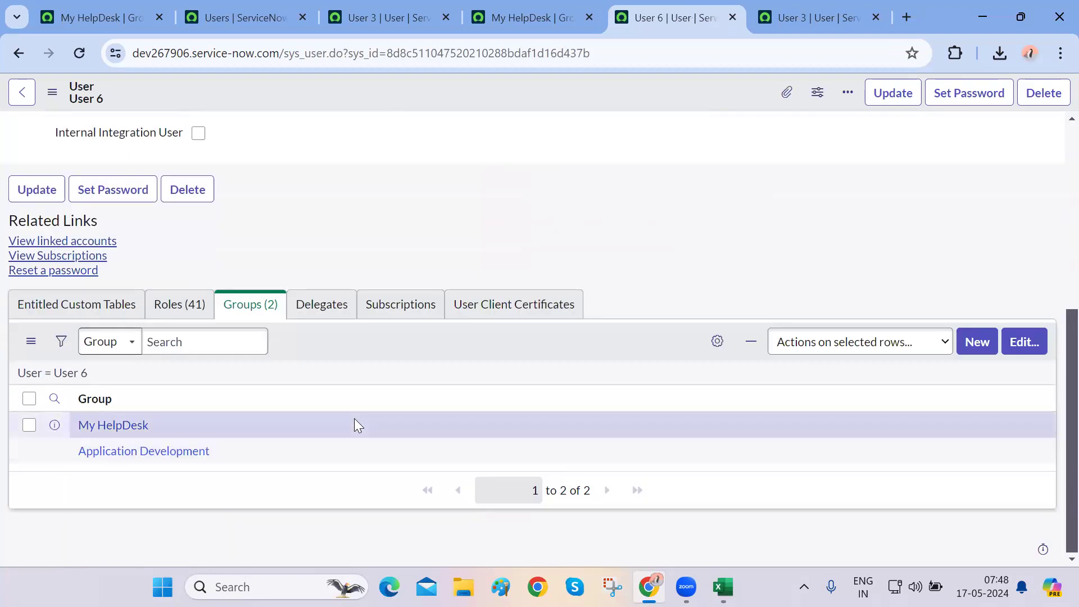
# Reload the User 6 record and open its Application Development group in a separate tab
pyautogui.click(80, 53)
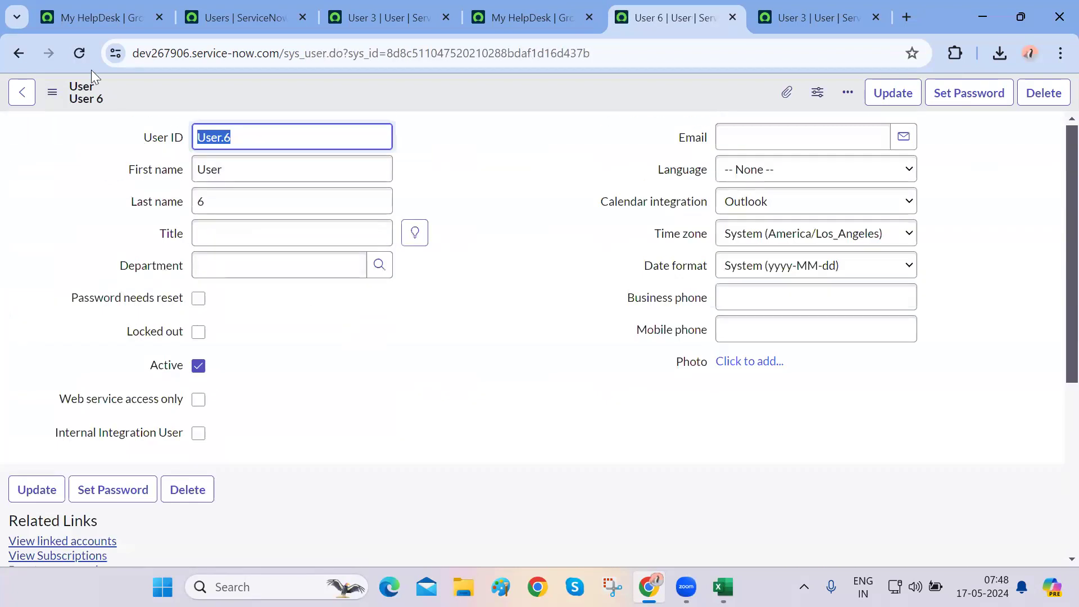
pyautogui.click(79, 53)
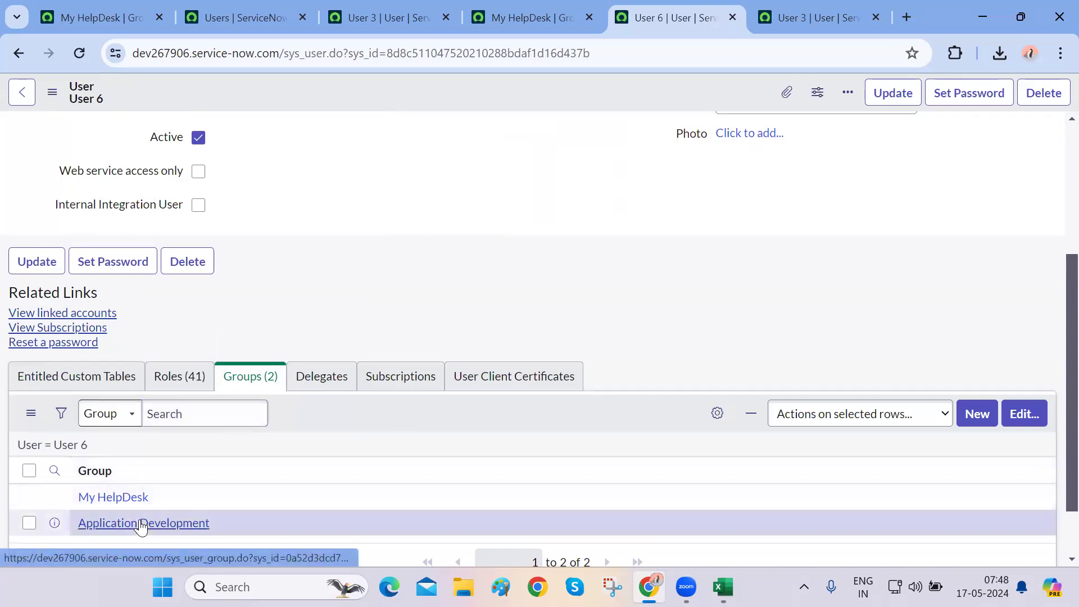
pyautogui.keyDown('ctrl'); pyautogui.click(140, 523); pyautogui.keyUp('ctrl')
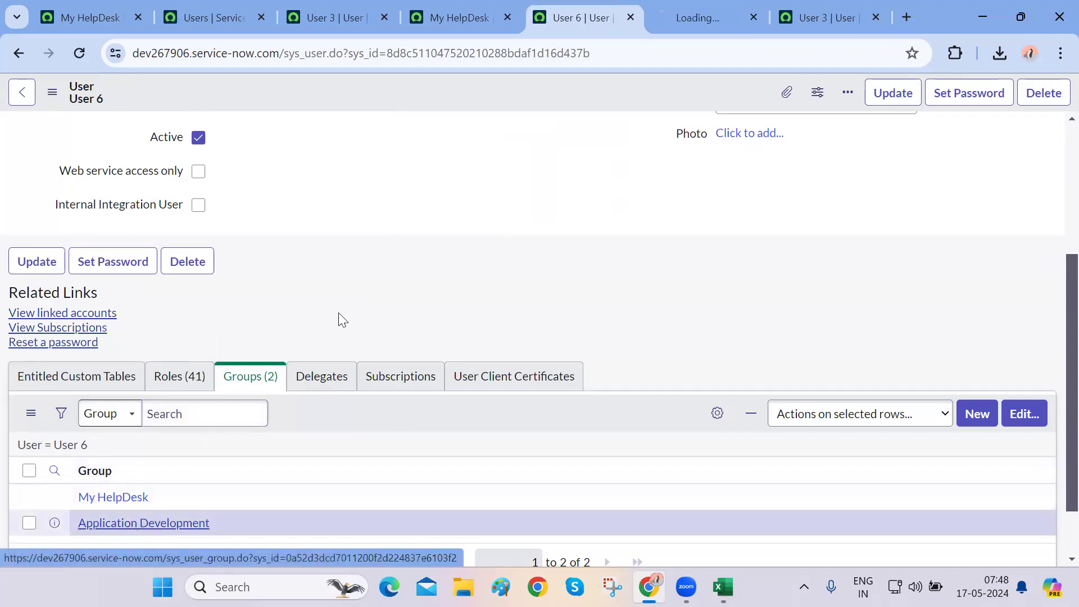
pyautogui.hotkey('ctrl', 'Tab')
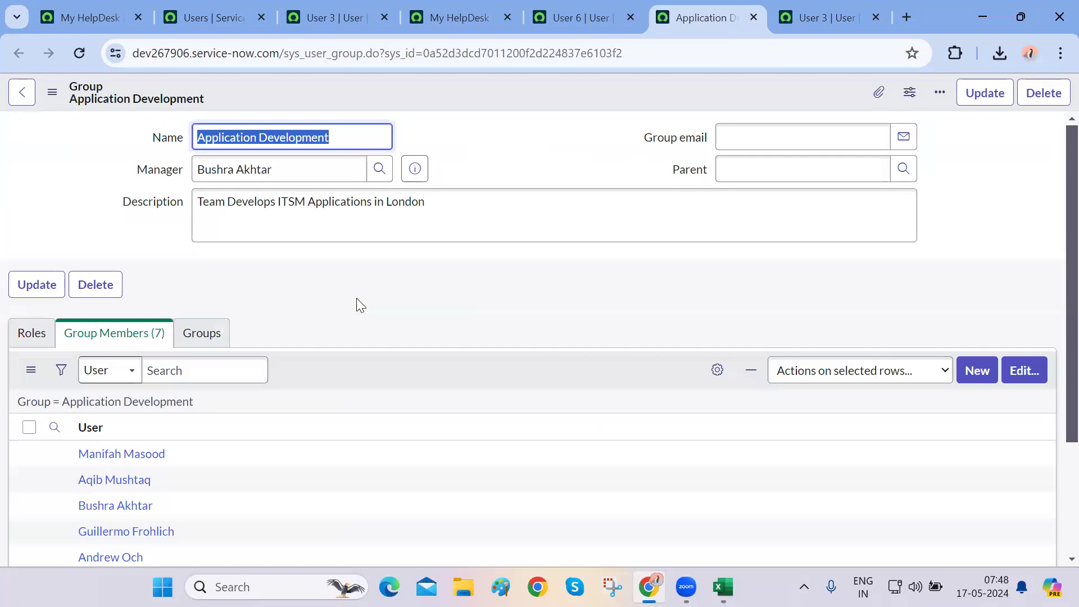
# Check the roles and group members lists of the Application Development group
pyautogui.click(22, 336)
pyautogui.click(110, 336)
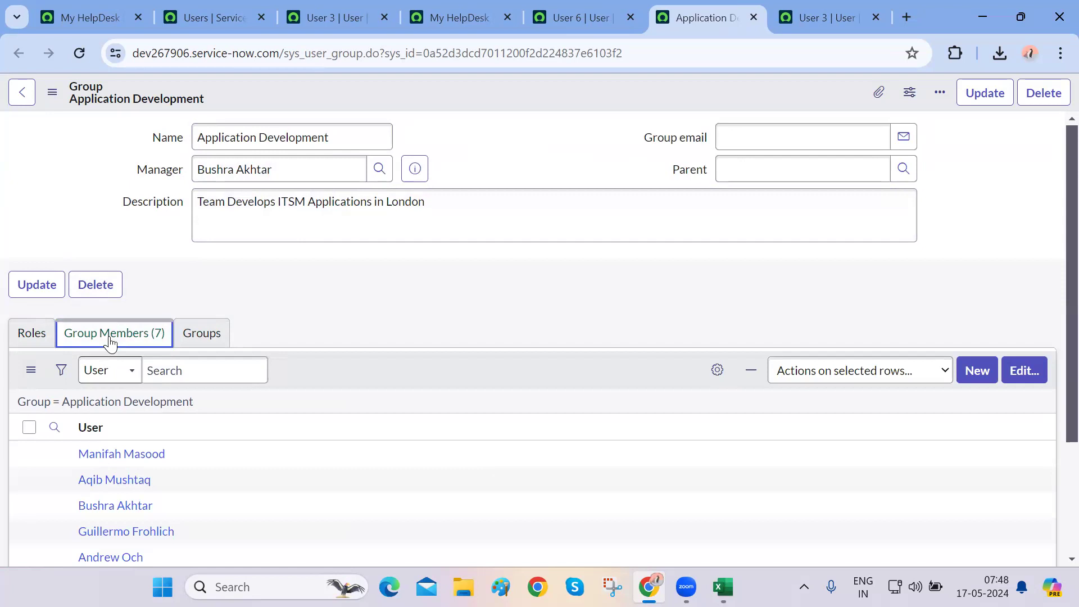
pyautogui.click(35, 337)
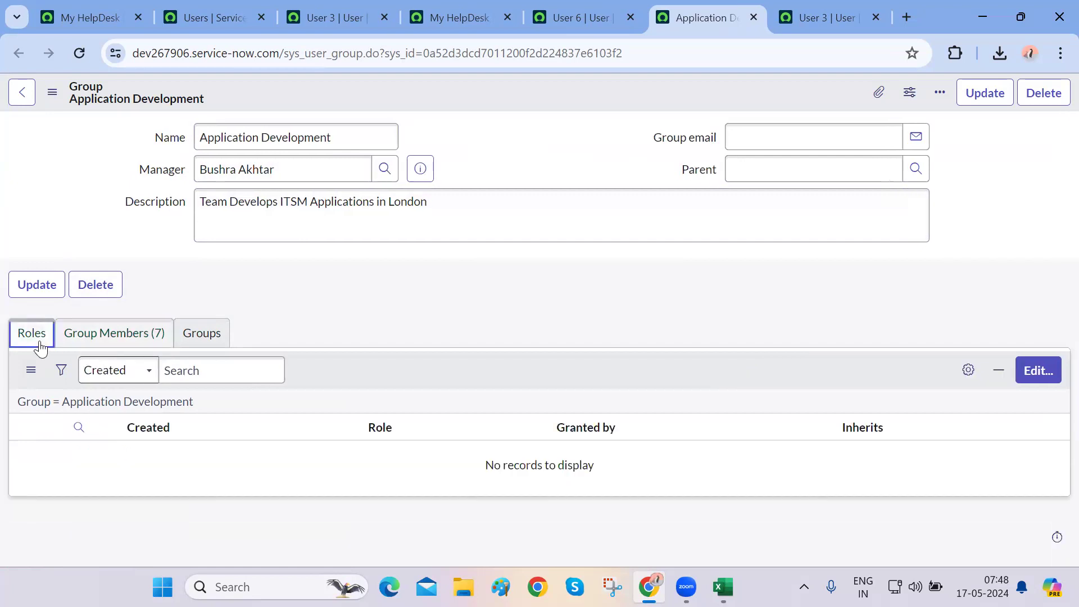
pyautogui.tripleClick(292, 142)
pyautogui.click(244, 175)
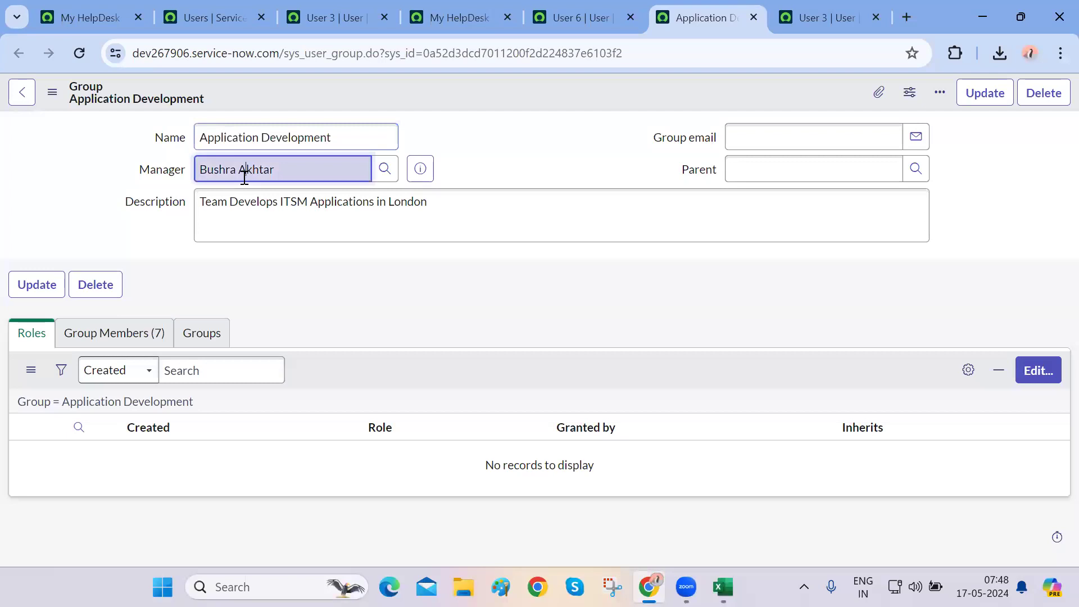
pyautogui.click(137, 344)
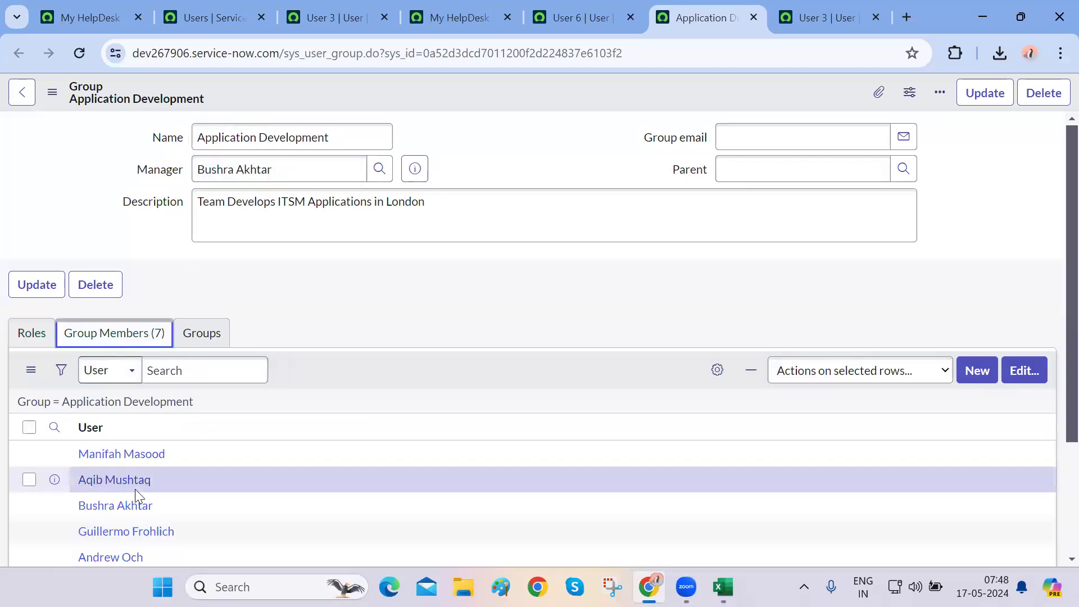
pyautogui.scroll(-3, 138, 496)
pyautogui.click(32, 179)
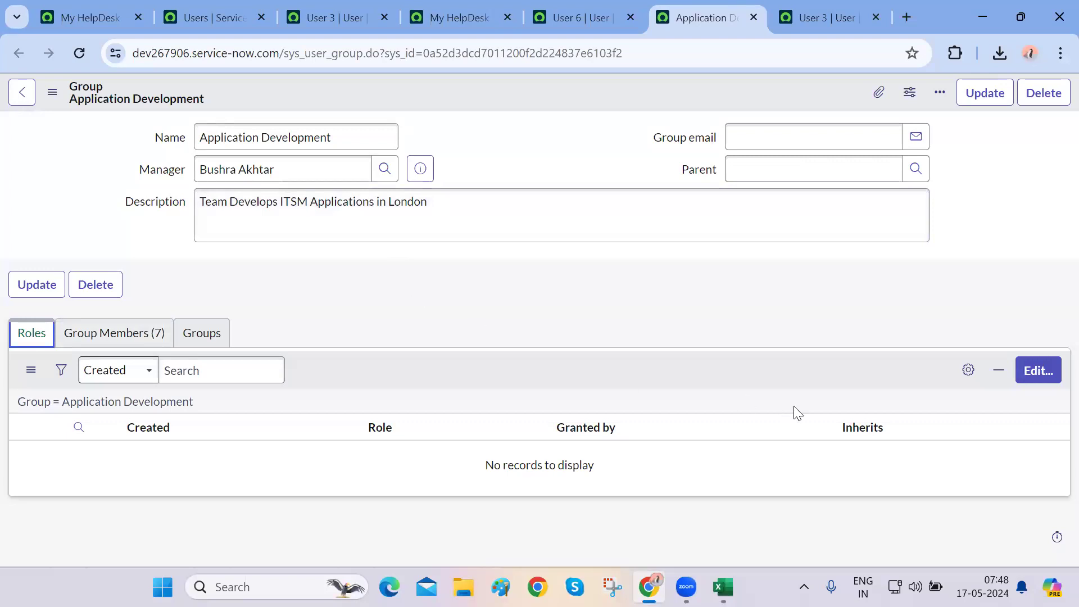
# Open the Application Development group's roles for editing and search the role collection for "app"
pyautogui.click(1054, 375)
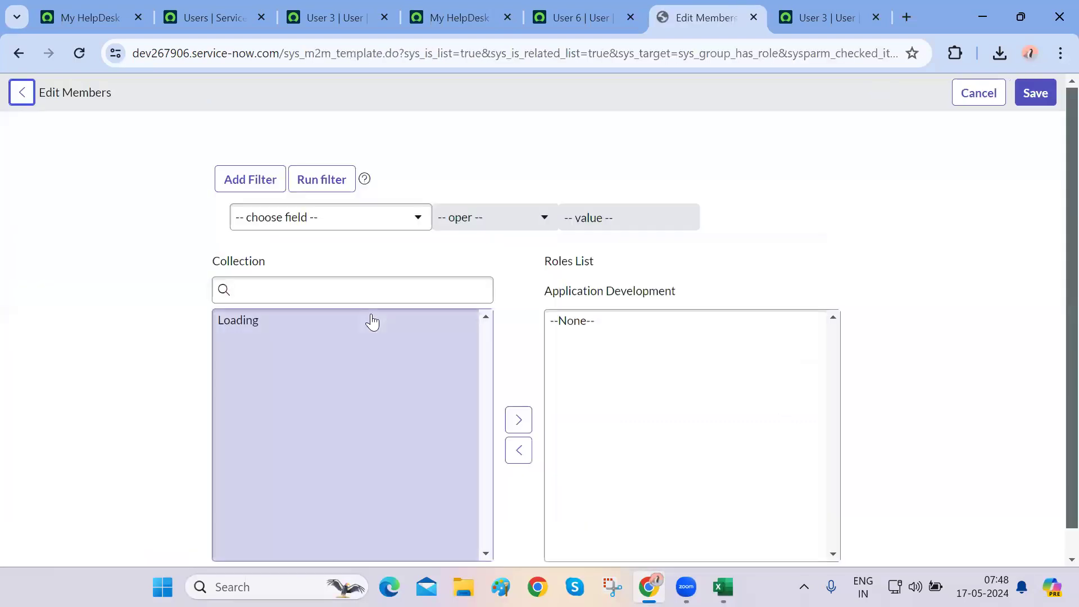
pyautogui.scroll(-6, 312, 420)
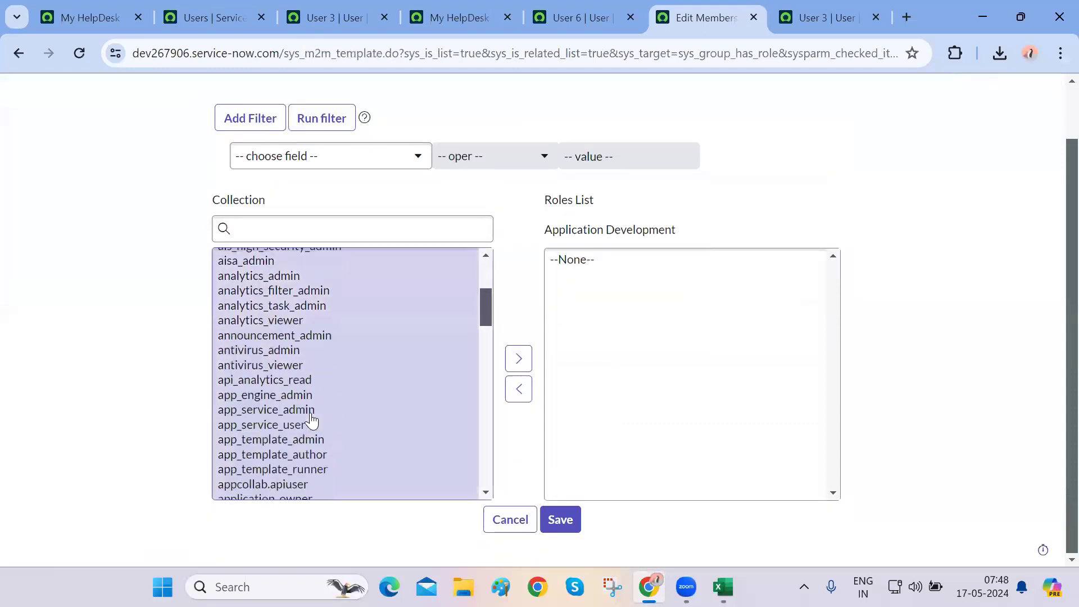
pyautogui.click(299, 226)
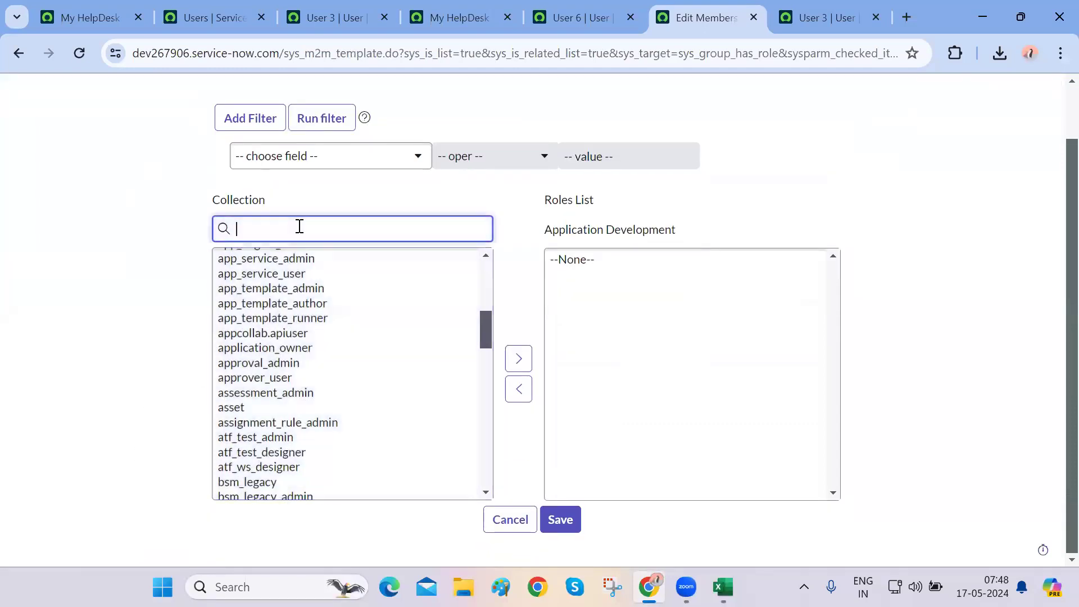
pyautogui.write('app')
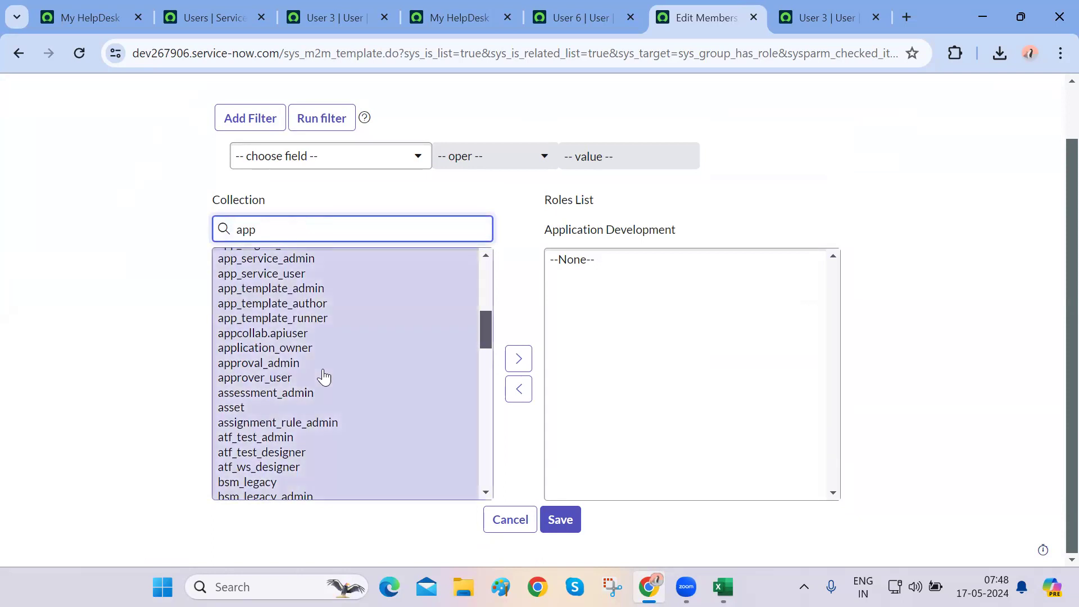
pyautogui.scroll(1, 284, 381)
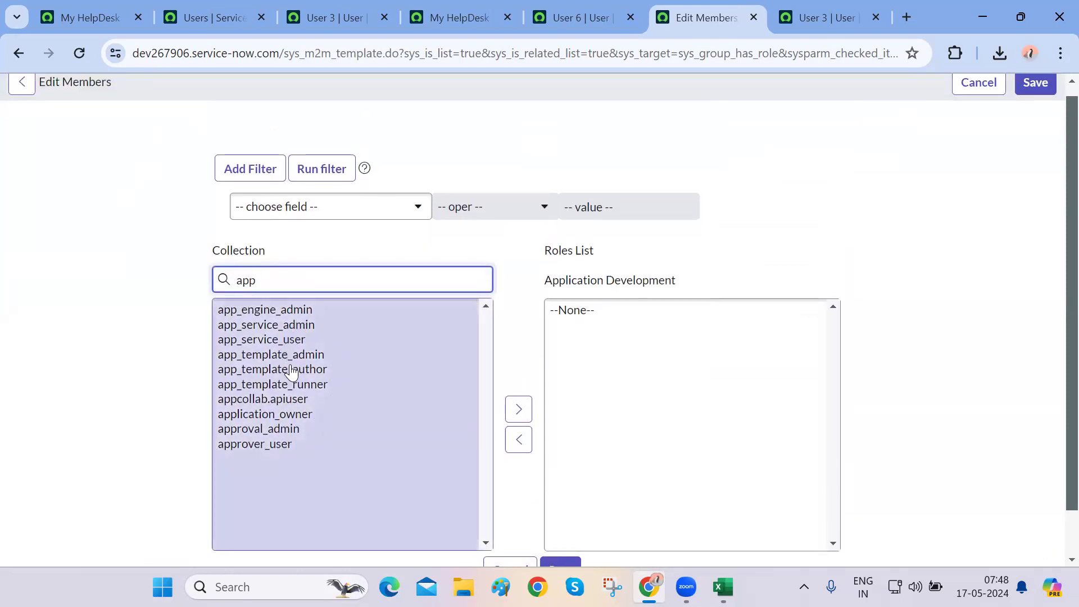
# Add the six consecutive roles from app_engine_admin to app_template_runner to the Application Development group's roles list and save
pyautogui.click(281, 431)
pyautogui.click(279, 313)
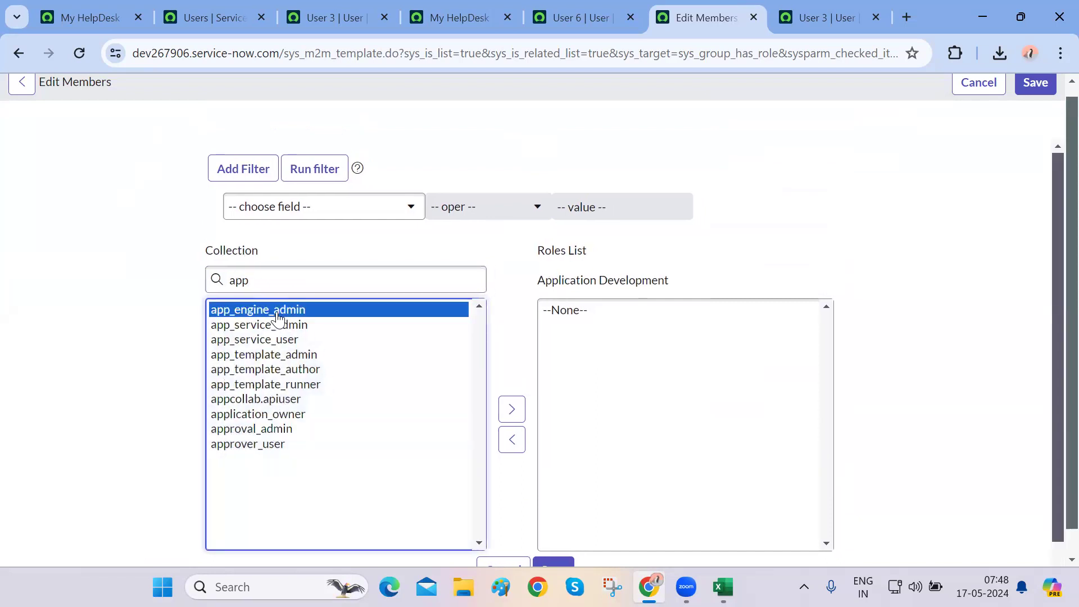
pyautogui.hotkey('shift', 'Down')
pyautogui.hotkey('shift', 'Down')
pyautogui.hotkey('shift', 'Down')
pyautogui.hotkey('shift', 'Down')
pyautogui.hotkey('shift', 'Down')
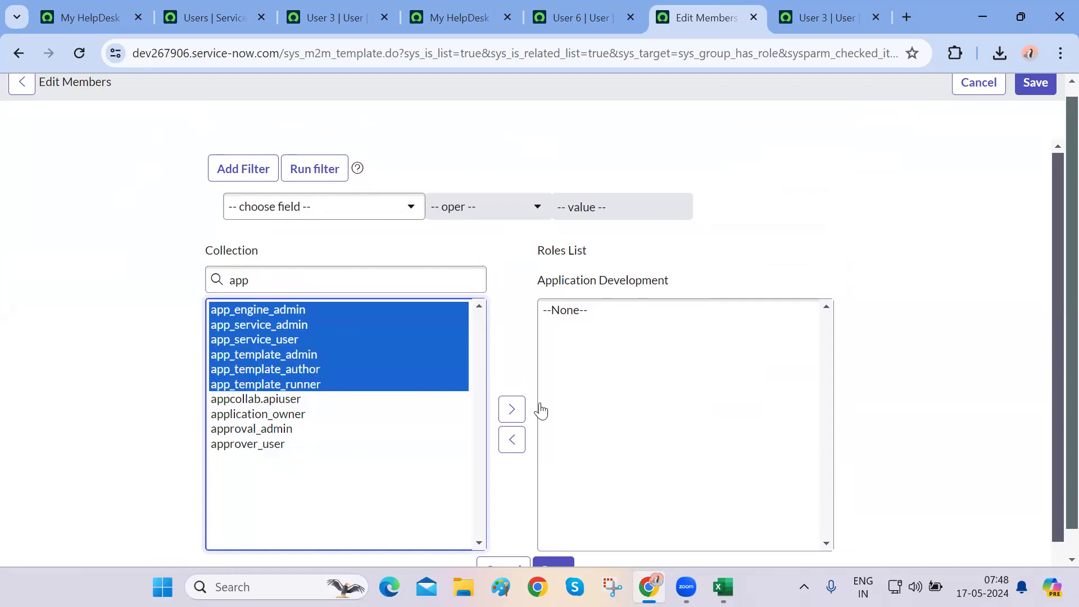
pyautogui.click(513, 411)
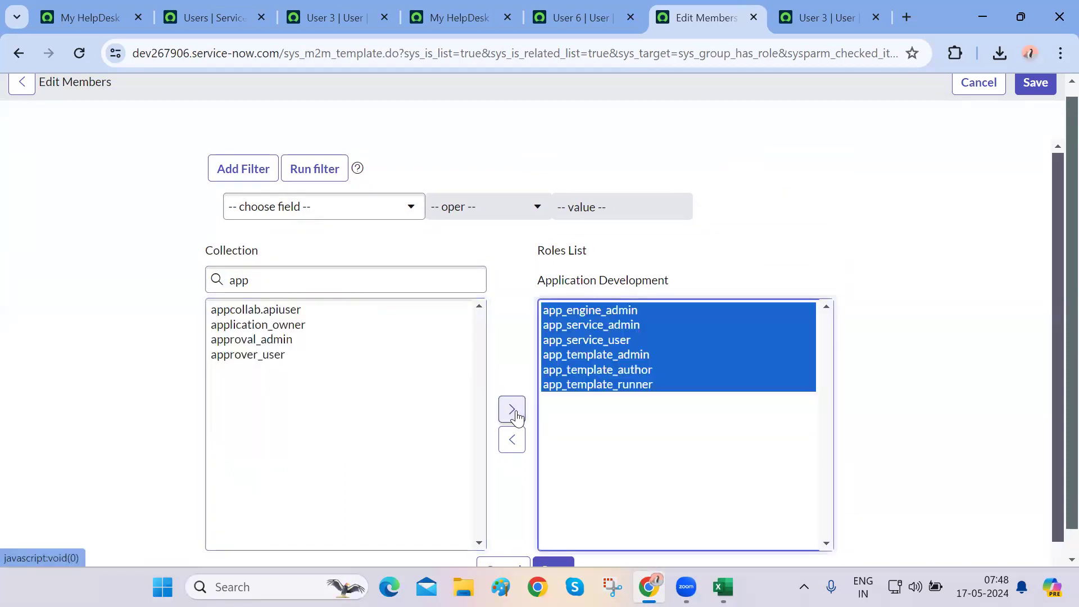
pyautogui.scroll(-1, 533, 472)
pyautogui.click(546, 523)
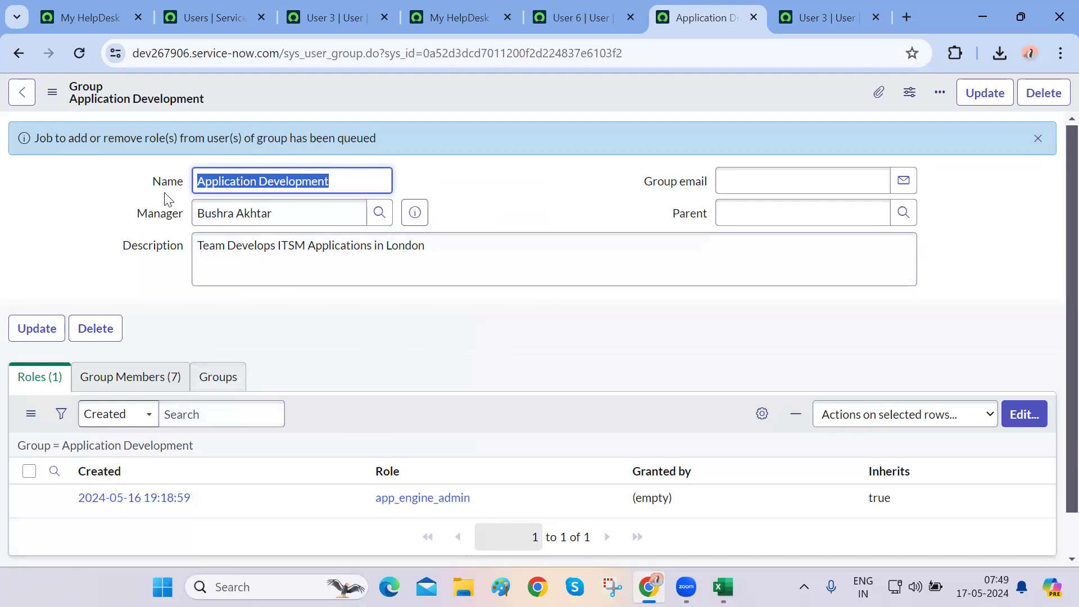
# Reload the Application Development group record and check its roles list
pyautogui.click(80, 52)
pyautogui.scroll(-3, 337, 354)
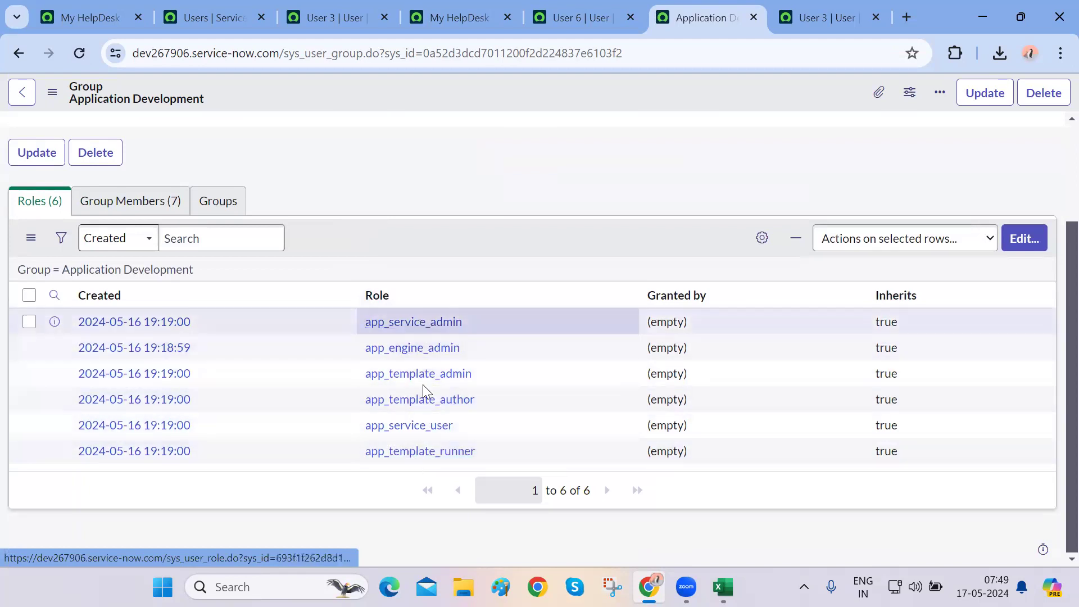
pyautogui.scroll(1, 492, 271)
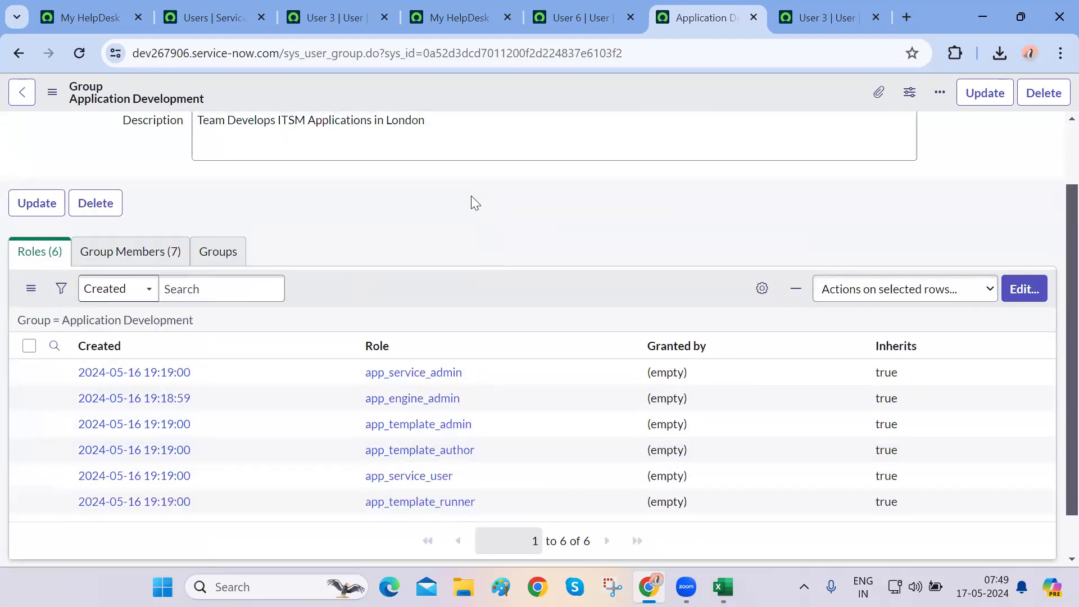
# Return to User 6, reload the record, and review the user's inherited roles and groups
pyautogui.hotkey('ctrl', 'shift', 'Tab')
pyautogui.scroll(-5, 398, 378)
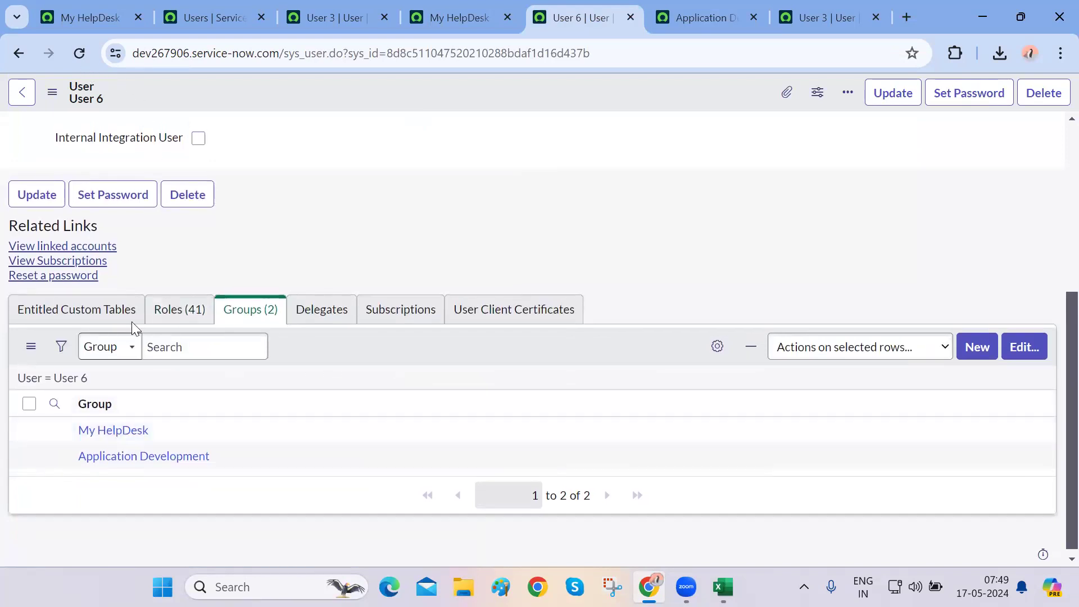
pyautogui.click(80, 53)
pyautogui.scroll(-3, 436, 408)
pyautogui.click(169, 408)
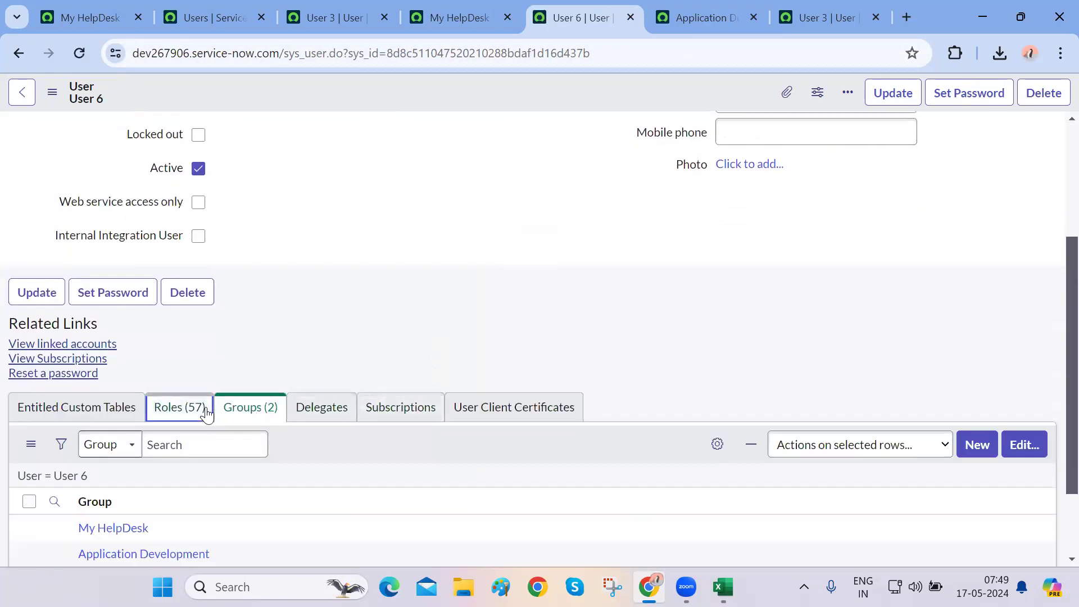
pyautogui.scroll(-3, 384, 314)
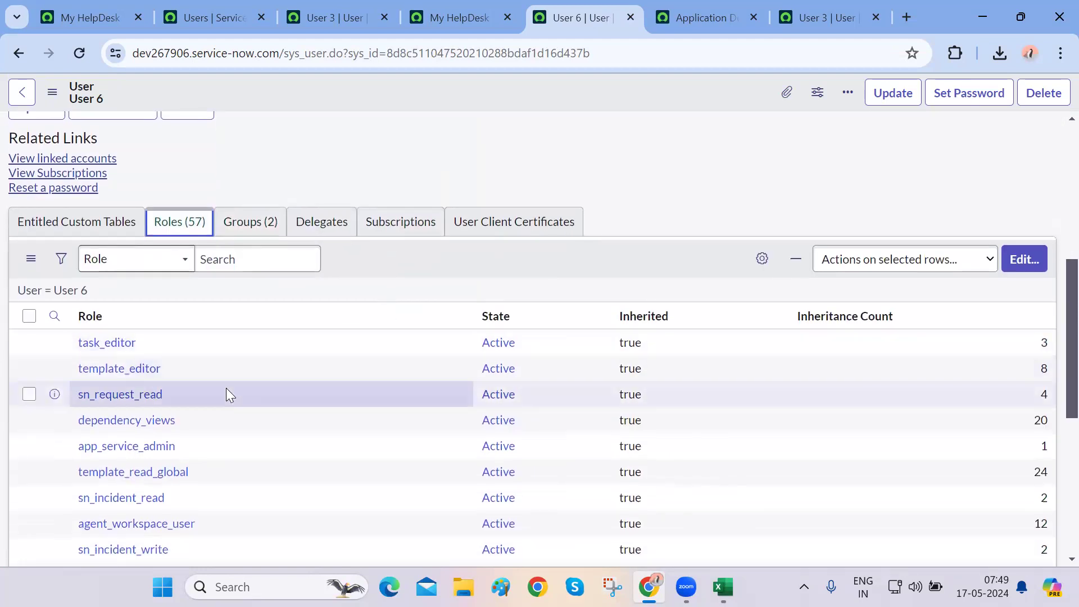
pyautogui.scroll(-3, 227, 391)
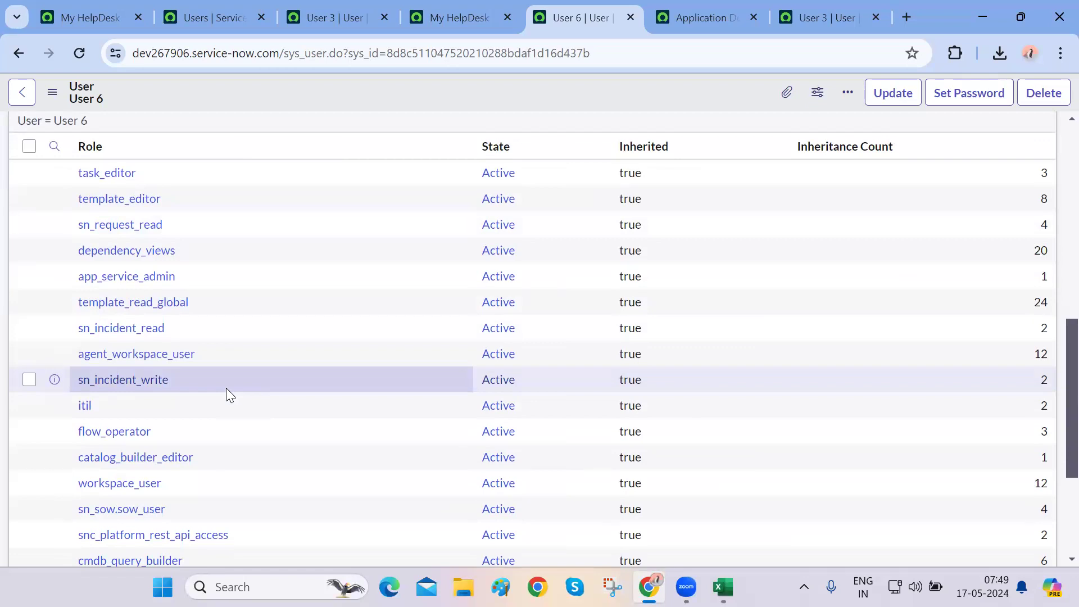
pyautogui.scroll(-3, 226, 388)
pyautogui.scroll(3, 225, 388)
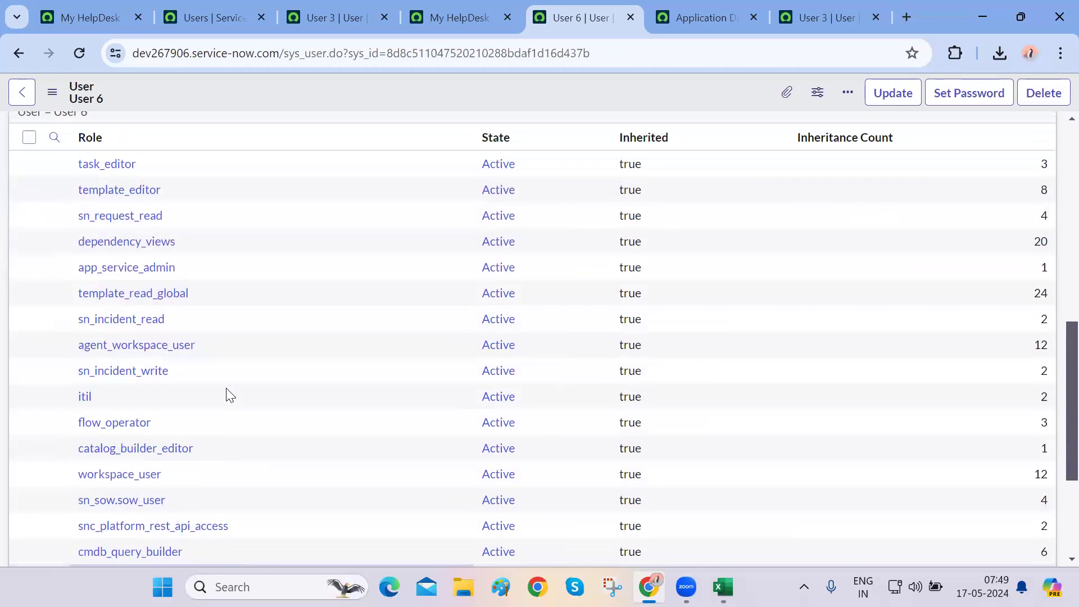
pyautogui.scroll(3, 226, 389)
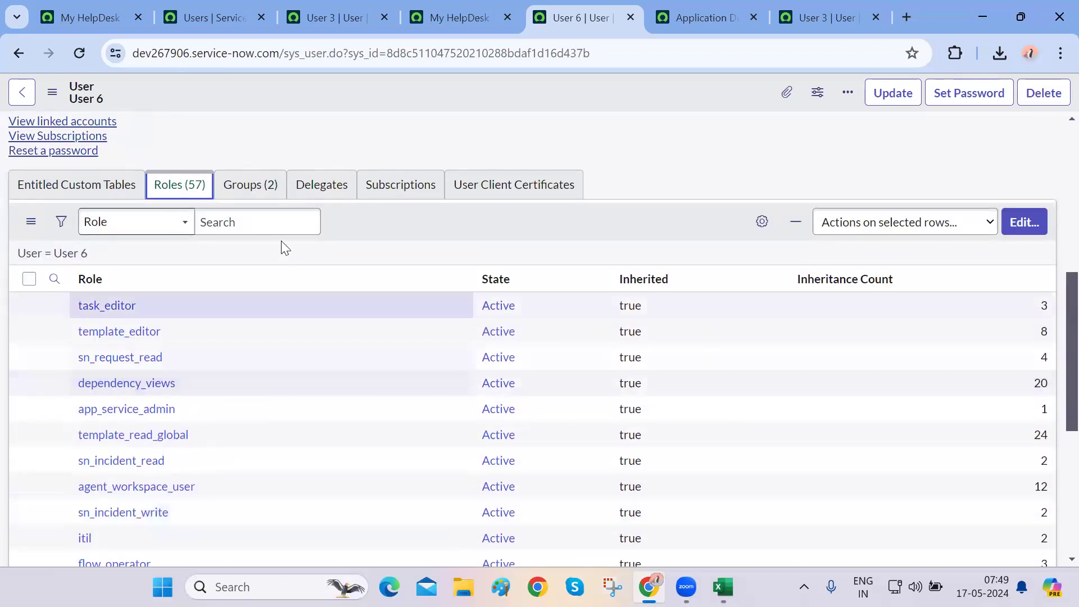
pyautogui.click(253, 190)
pyautogui.scroll(5, 306, 377)
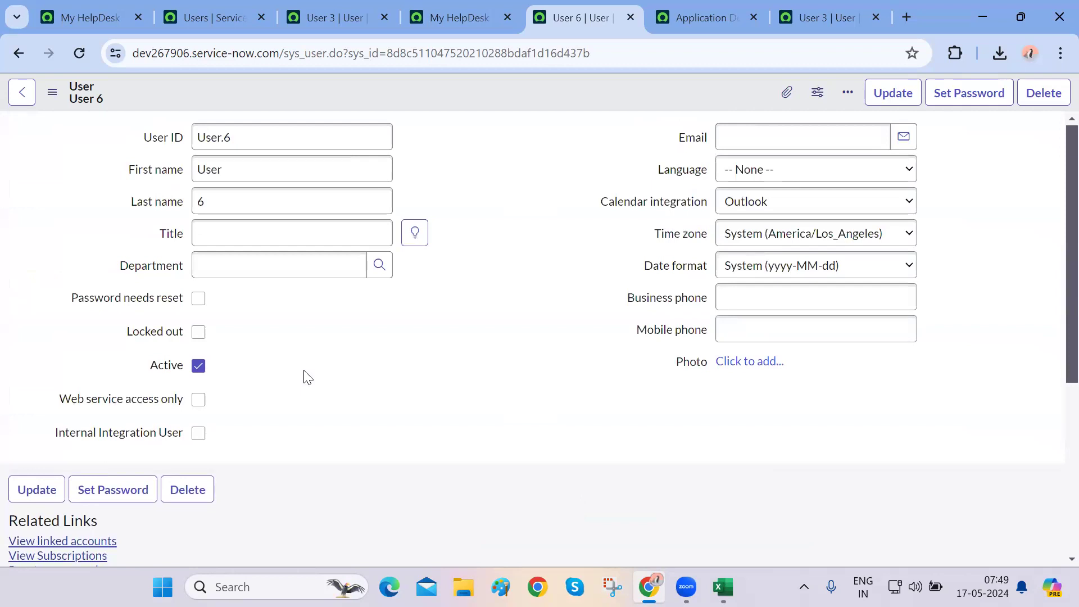
# Close the open user records and the extra group tabs to return to the Users list
pyautogui.hotkey('ctrl', 'w')
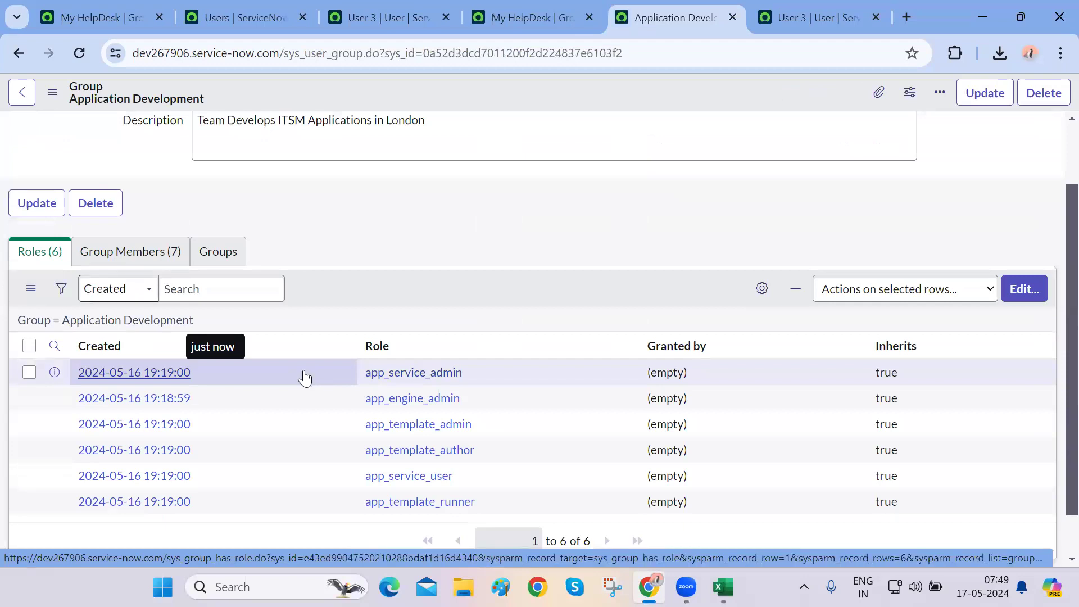
pyautogui.hotkey('ctrl', 'w')
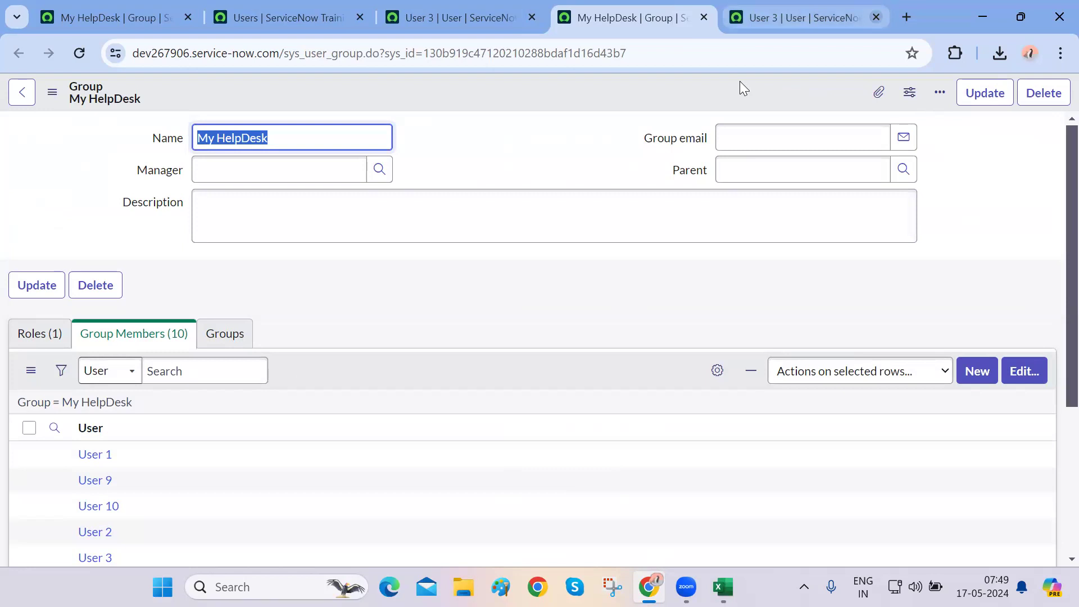
pyautogui.click(876, 17)
pyautogui.click(818, 18)
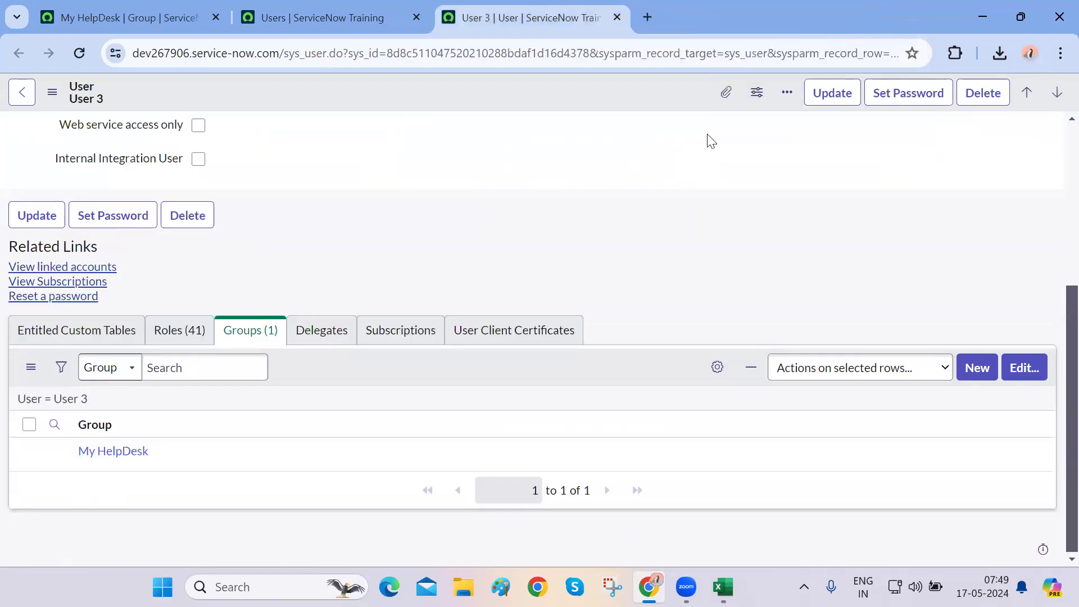
pyautogui.scroll(5, 595, 242)
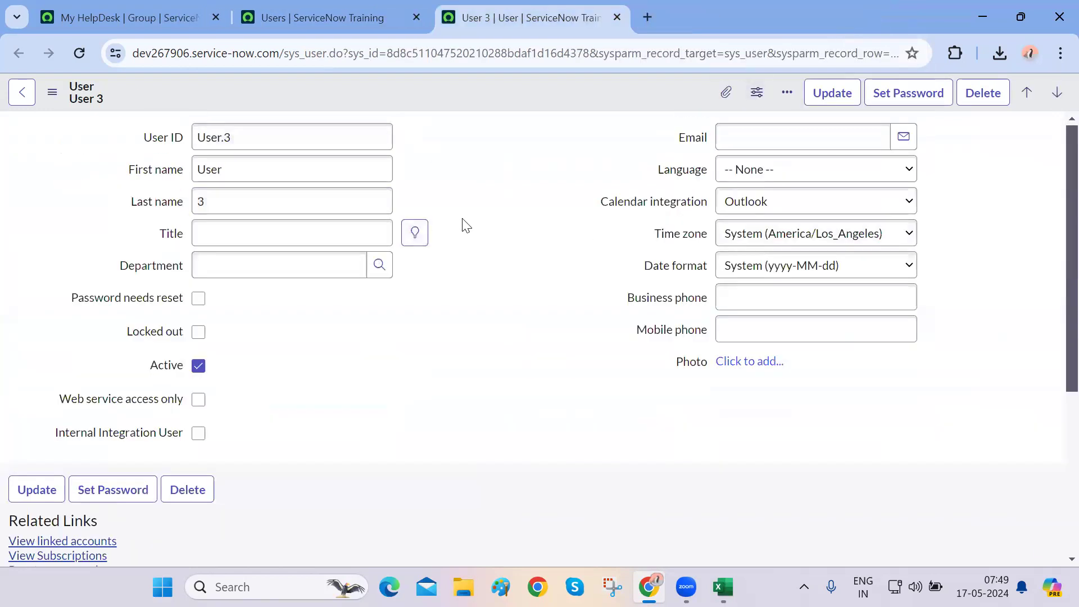
pyautogui.hotkey('ctrl', 'w')
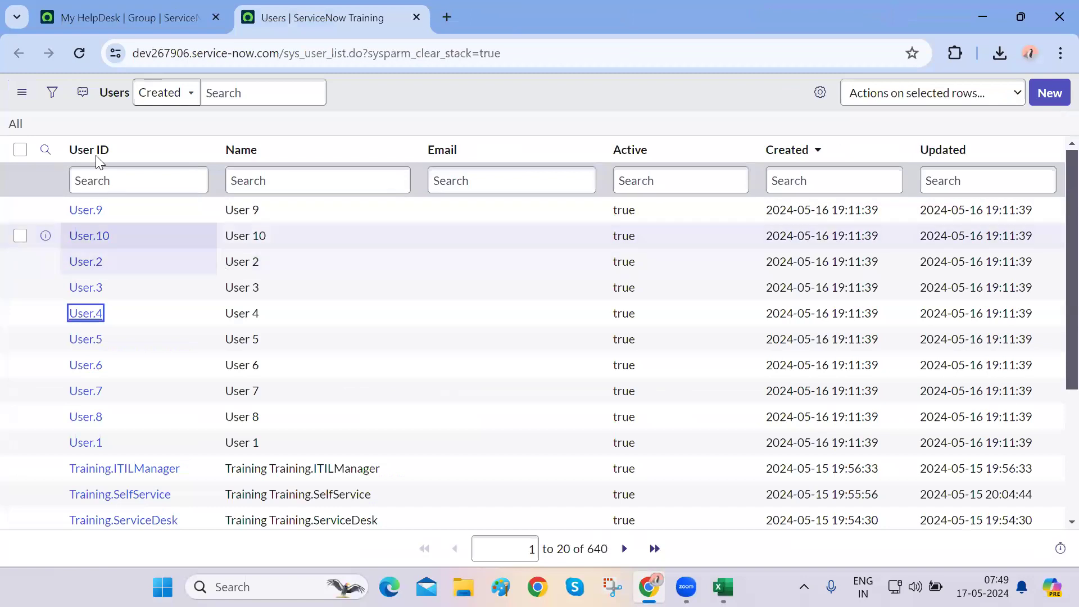
# Refresh the Users list, close it to view the My HelpDesk group, and reopen the list
pyautogui.click(78, 57)
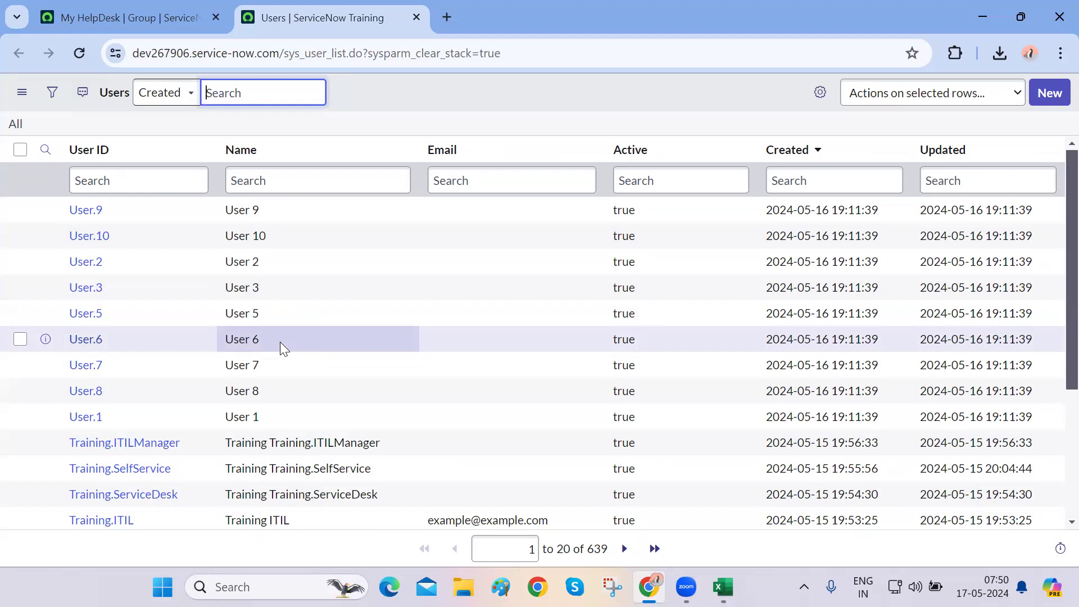
pyautogui.hotkey('ctrl', 'w')
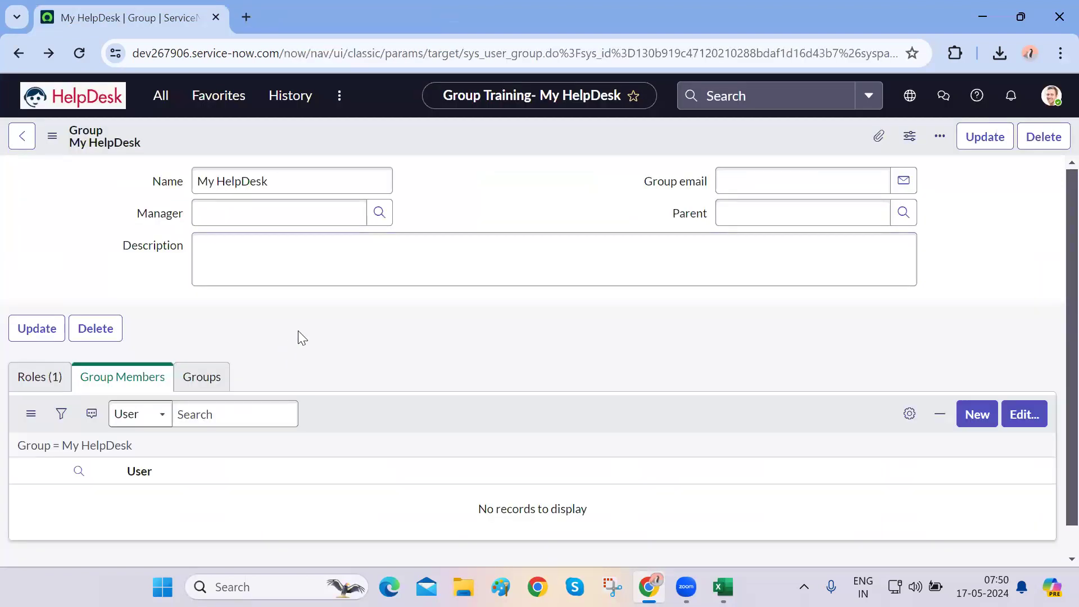
pyautogui.hotkey('ctrl', 'shift', 't')
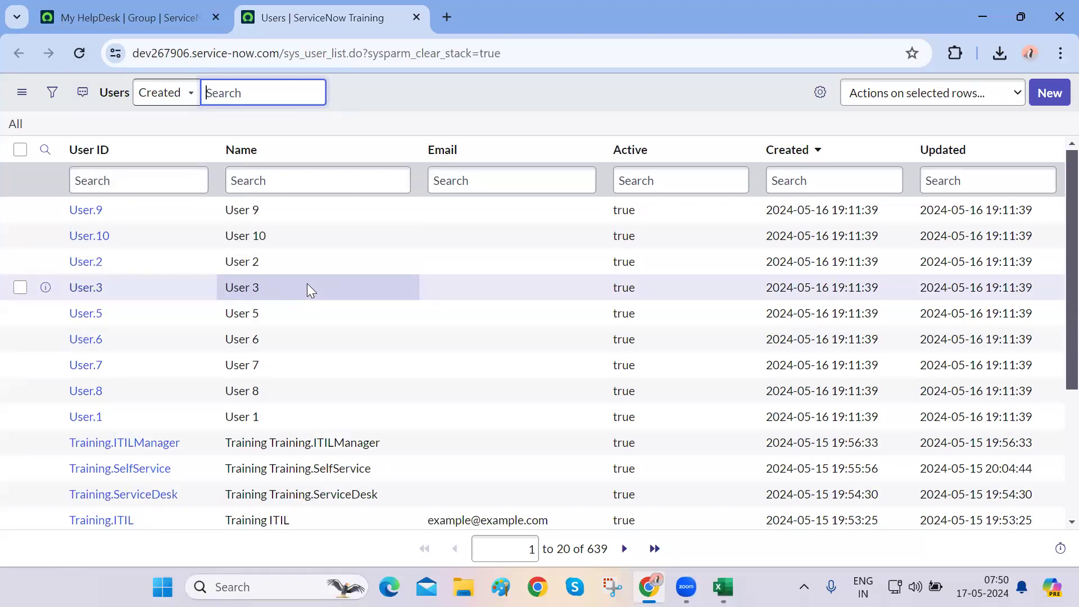
# Open the Users list's Import XML page, view its file chooser, cancel without picking a file, and return to the list
pyautogui.scroll(-3, 307, 283)
pyautogui.scroll(3, 307, 287)
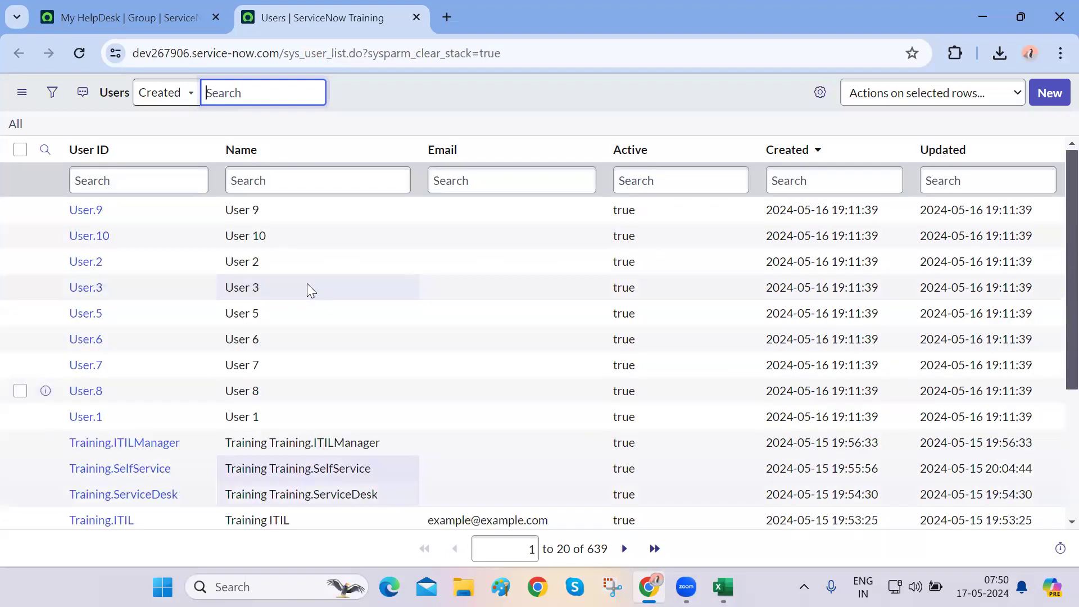
pyautogui.click(586, 149)
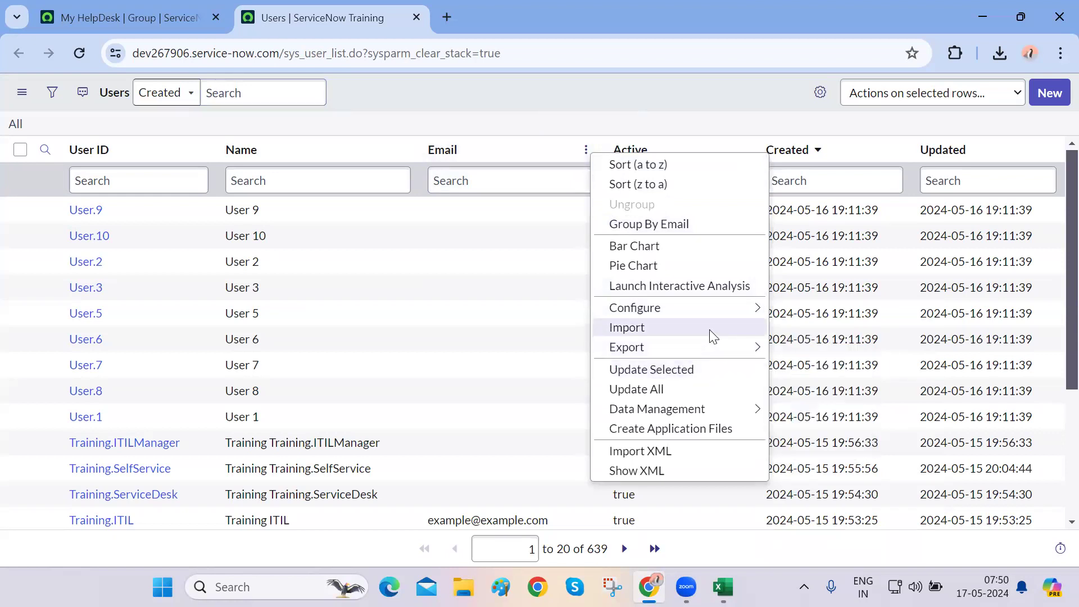
pyautogui.click(649, 451)
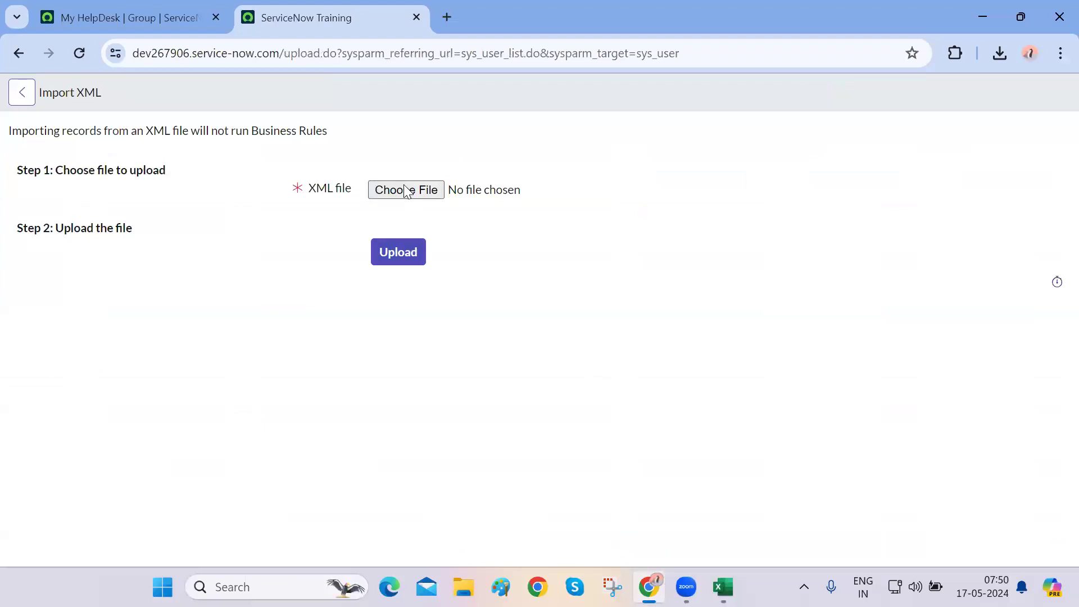
pyautogui.click(406, 192)
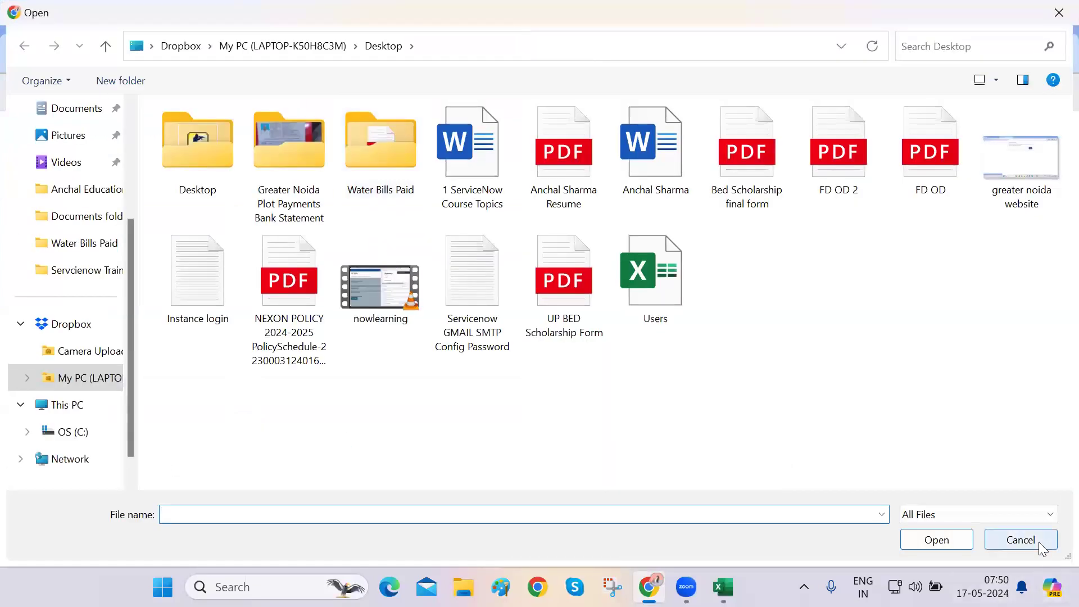
pyautogui.click(1043, 546)
pyautogui.click(16, 49)
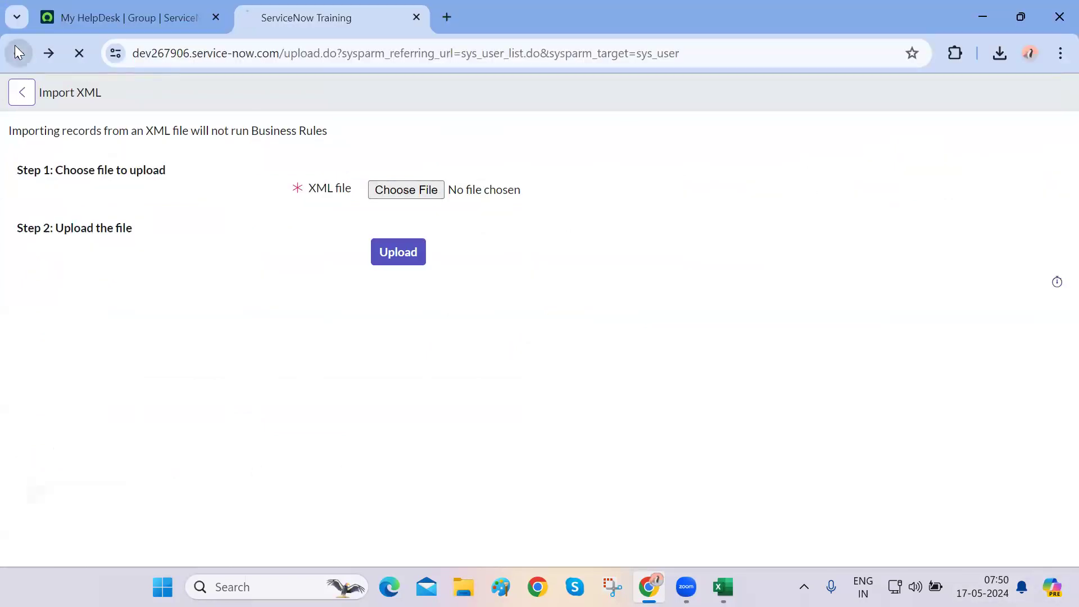
# Filter the application navigator for import and open Load Data under System Import Sets
pyautogui.click(135, 16)
pyautogui.click(161, 96)
pyautogui.doubleClick(145, 144)
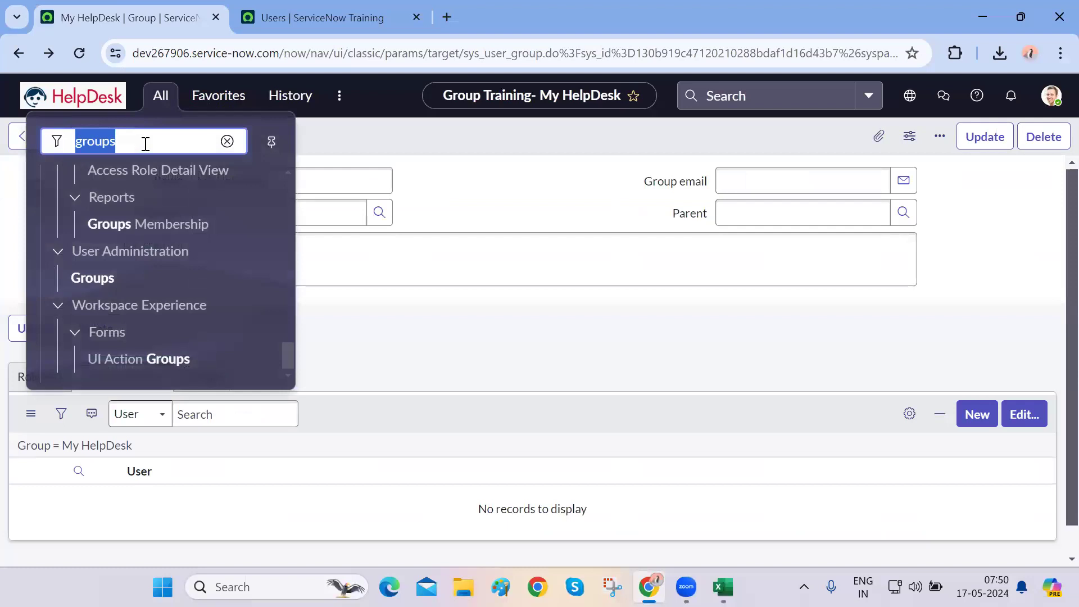
pyautogui.write('import')
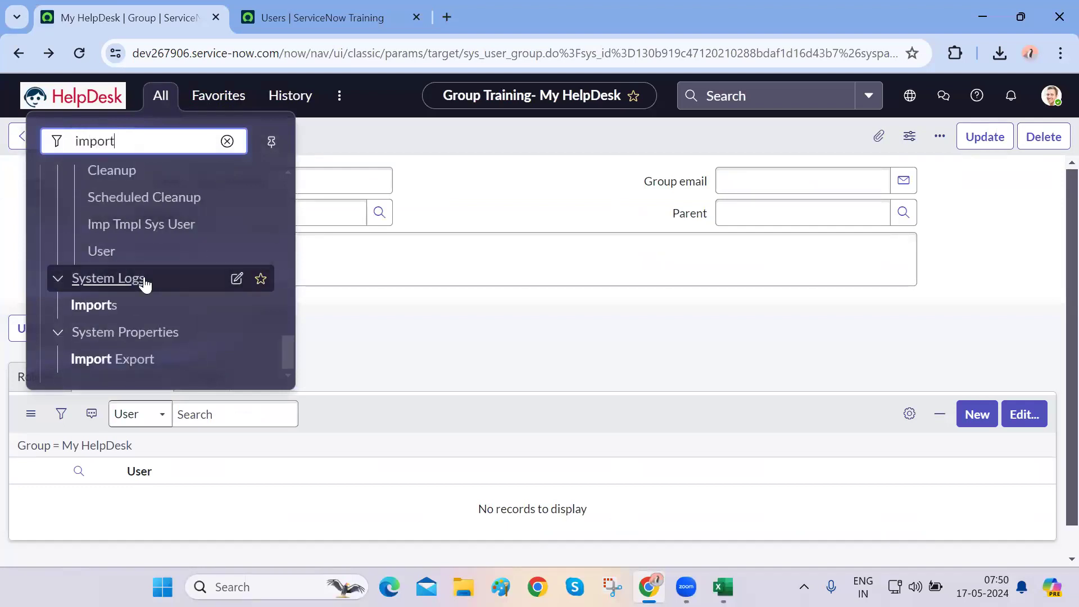
pyautogui.scroll(6, 144, 283)
pyautogui.scroll(5, 144, 284)
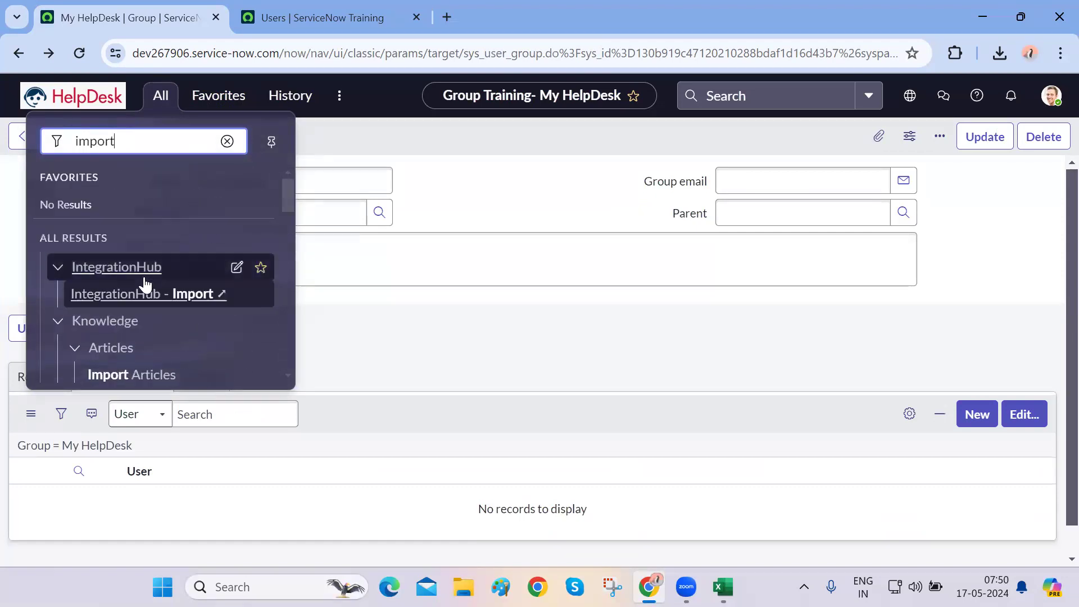
pyautogui.scroll(-4, 145, 284)
pyautogui.scroll(-3, 145, 285)
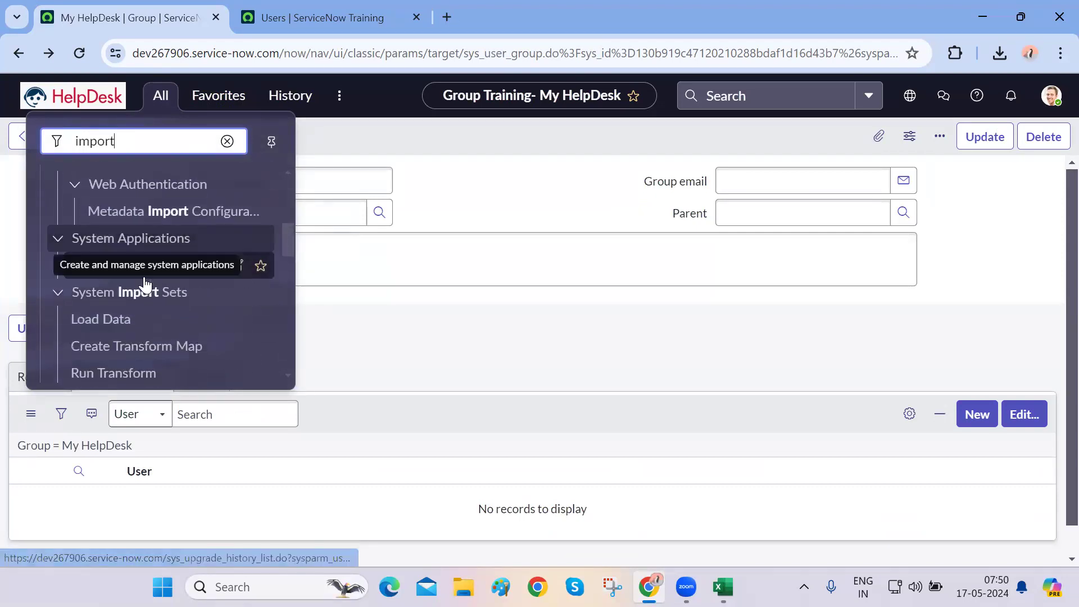
pyautogui.click(113, 275)
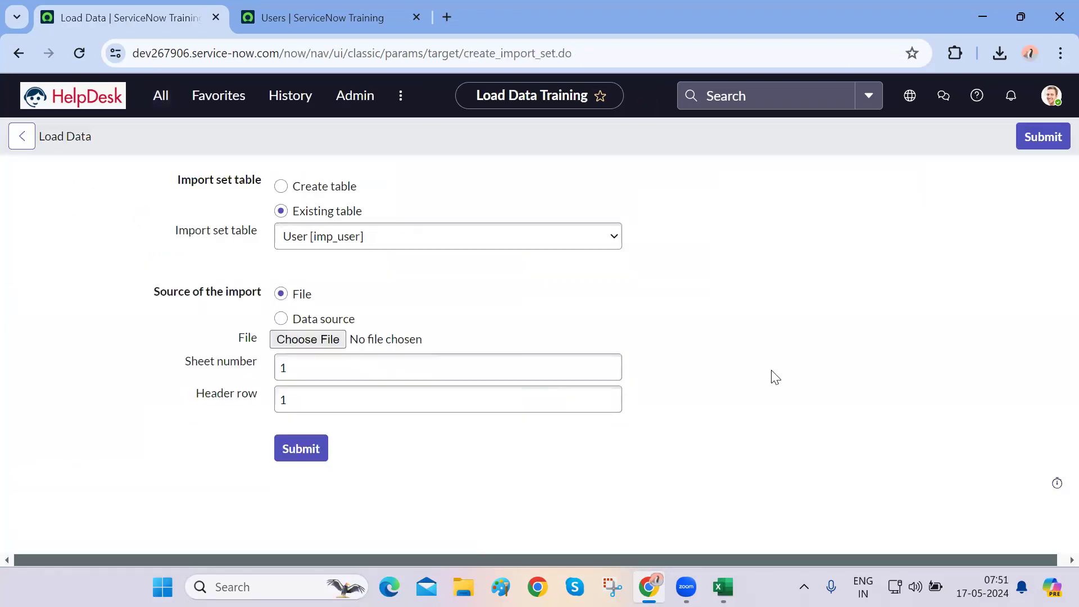
# Examine the existing import set tables and available data sources for loading into User [imp_user], and go back to the My HelpDesk group
pyautogui.click(514, 249)
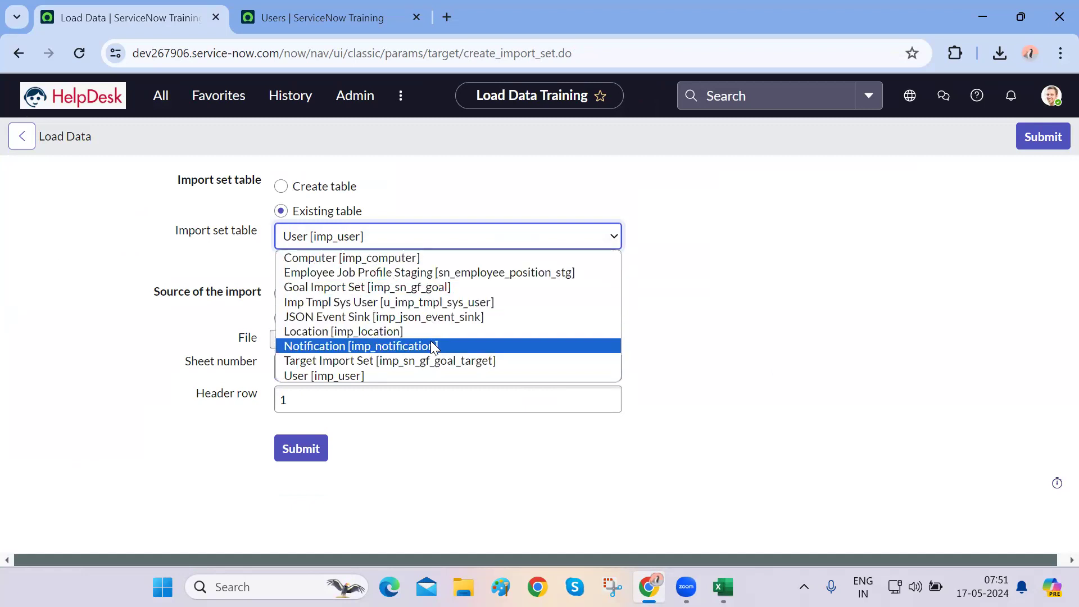
pyautogui.click(364, 375)
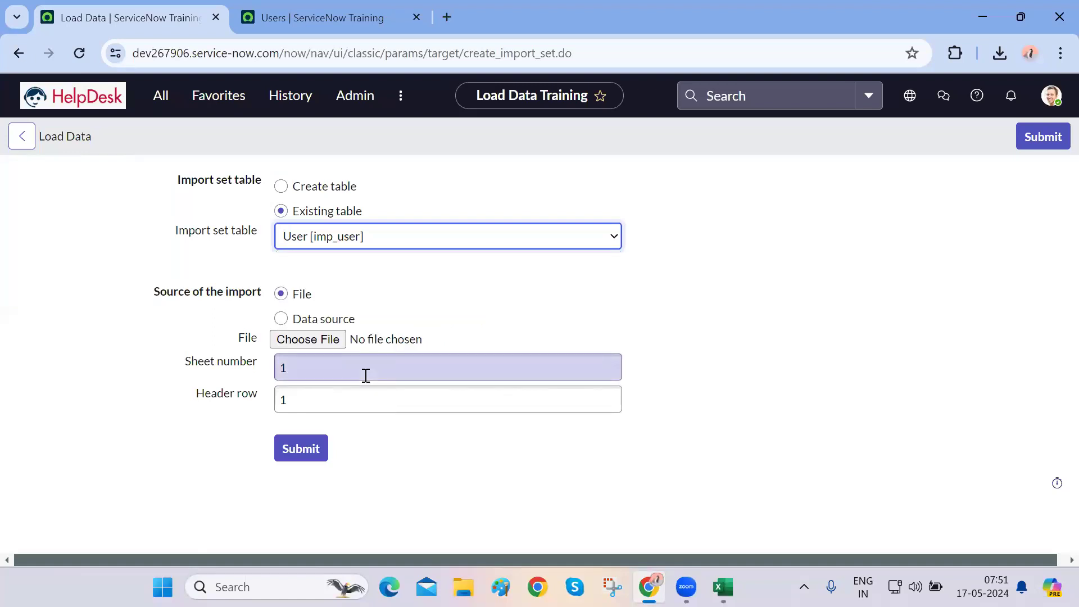
pyautogui.click(281, 318)
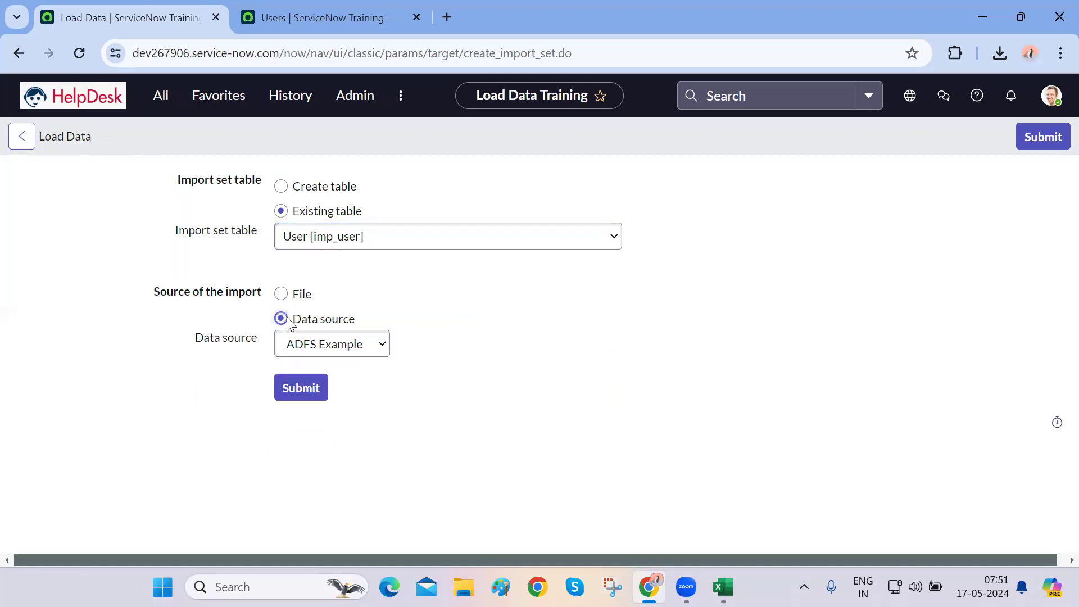
pyautogui.click(333, 344)
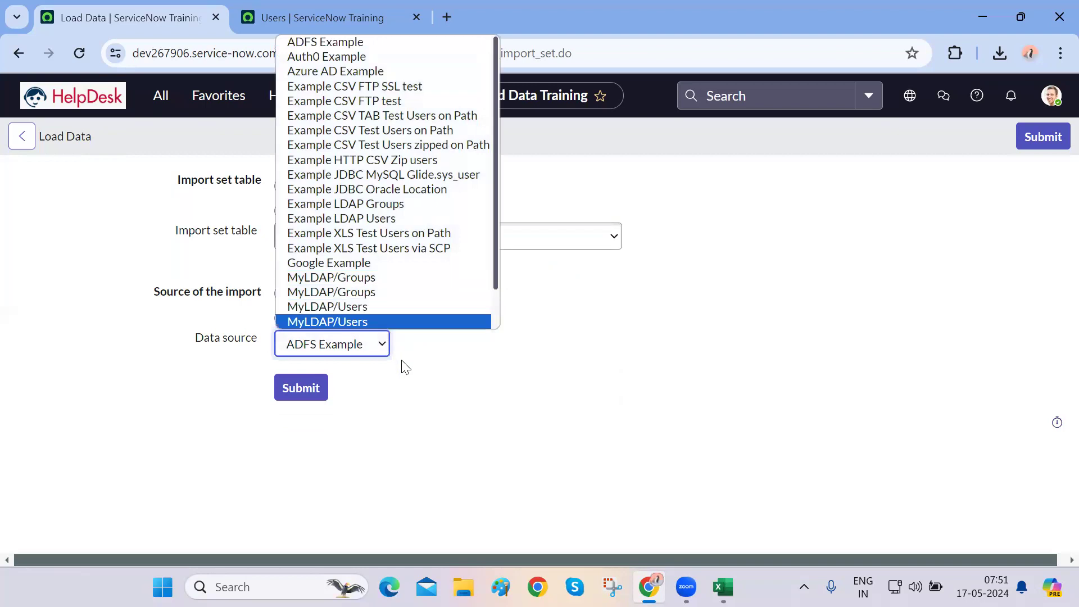
pyautogui.scroll(1, 403, 189)
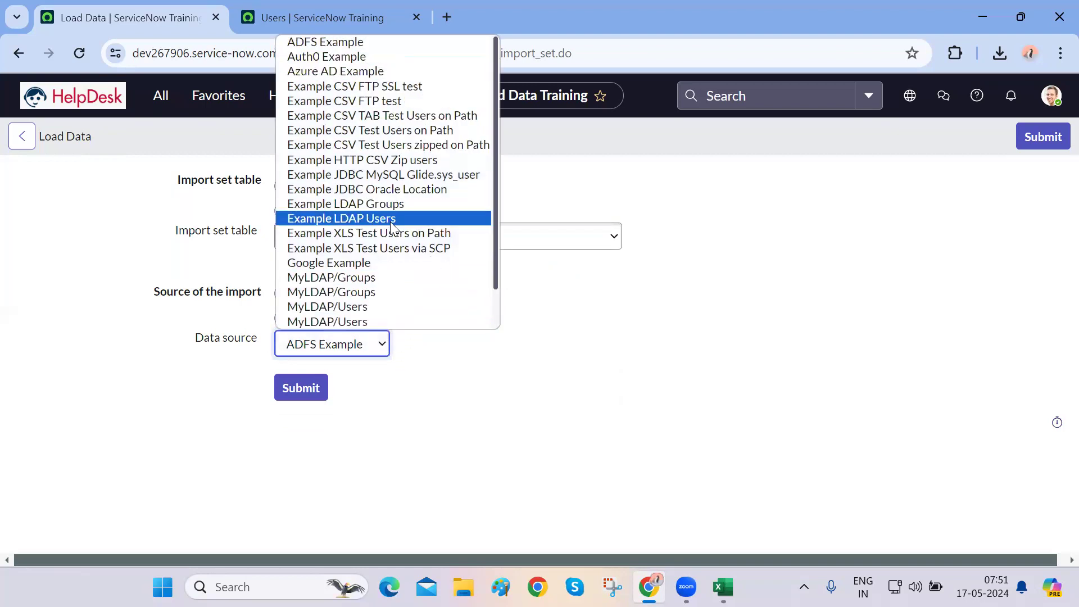
pyautogui.scroll(-3, 392, 227)
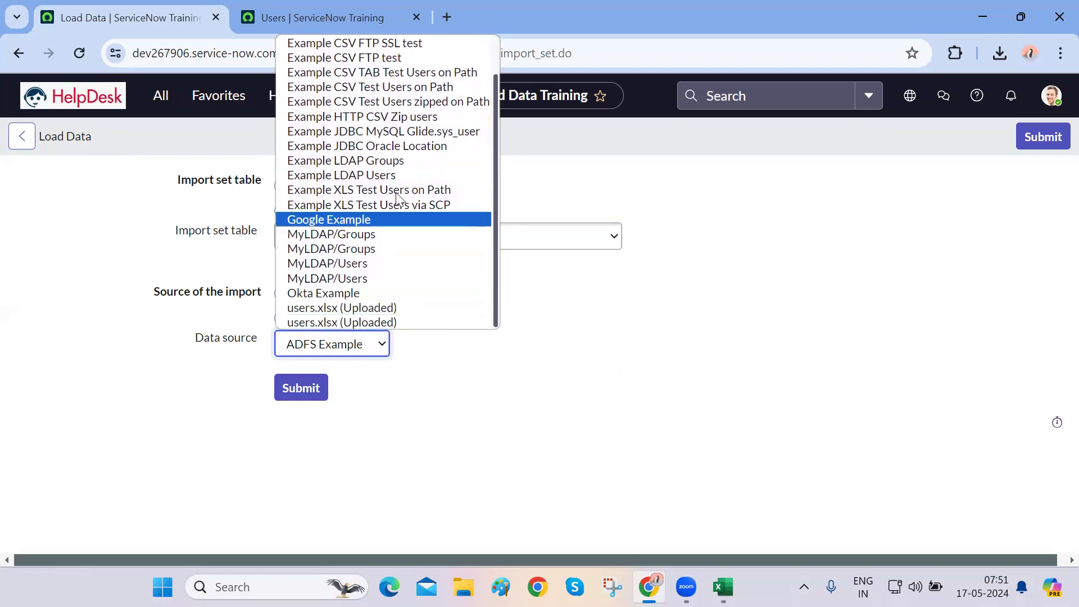
pyautogui.scroll(1, 396, 192)
pyautogui.click(448, 403)
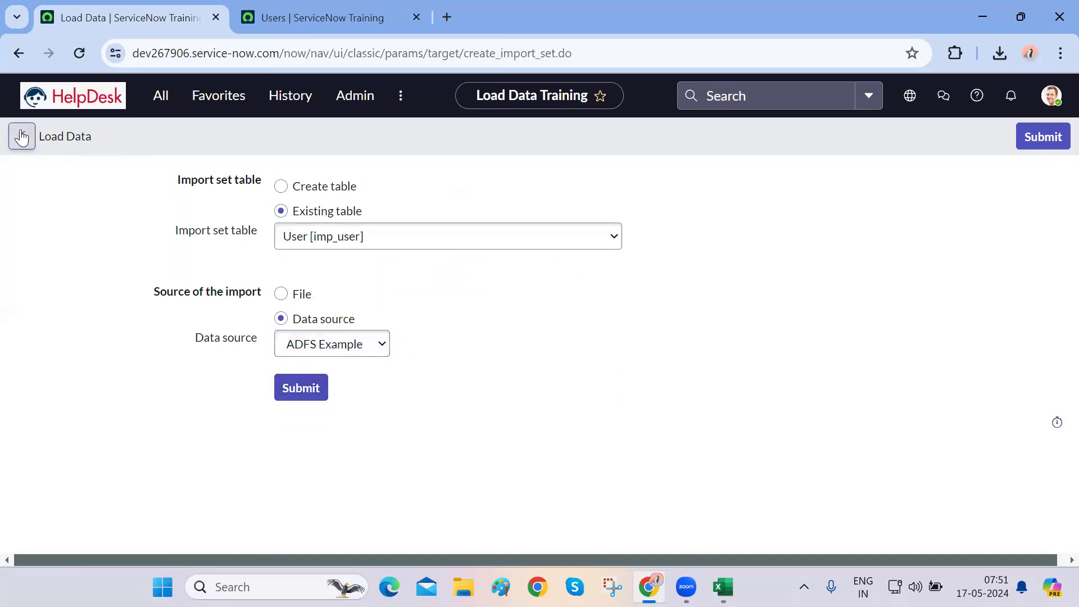
pyautogui.click(18, 53)
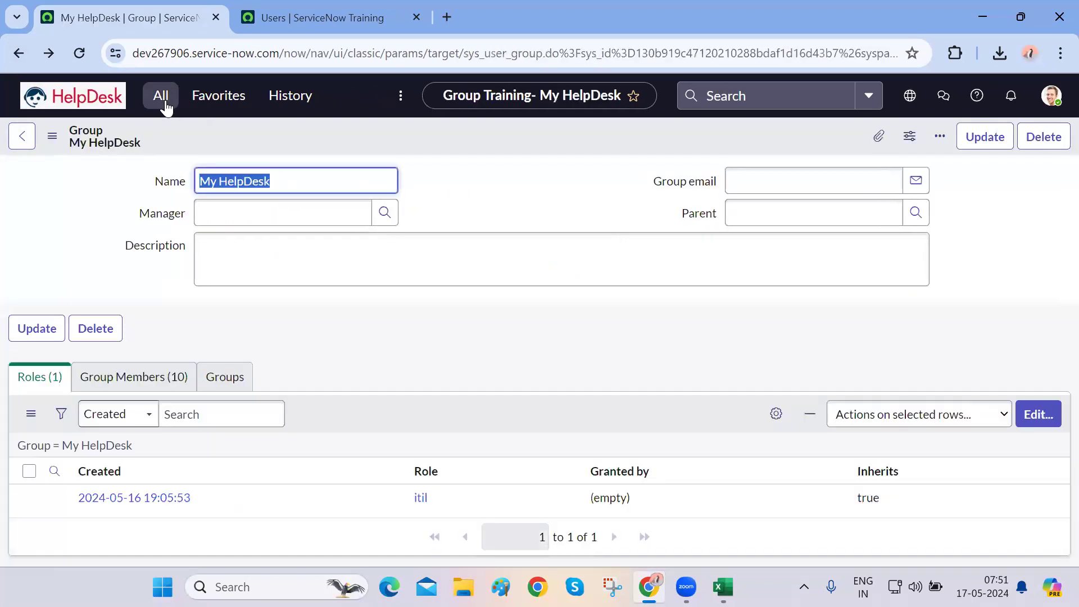
# Clear the import filter from the application navigator and close the Users list
pyautogui.click(161, 95)
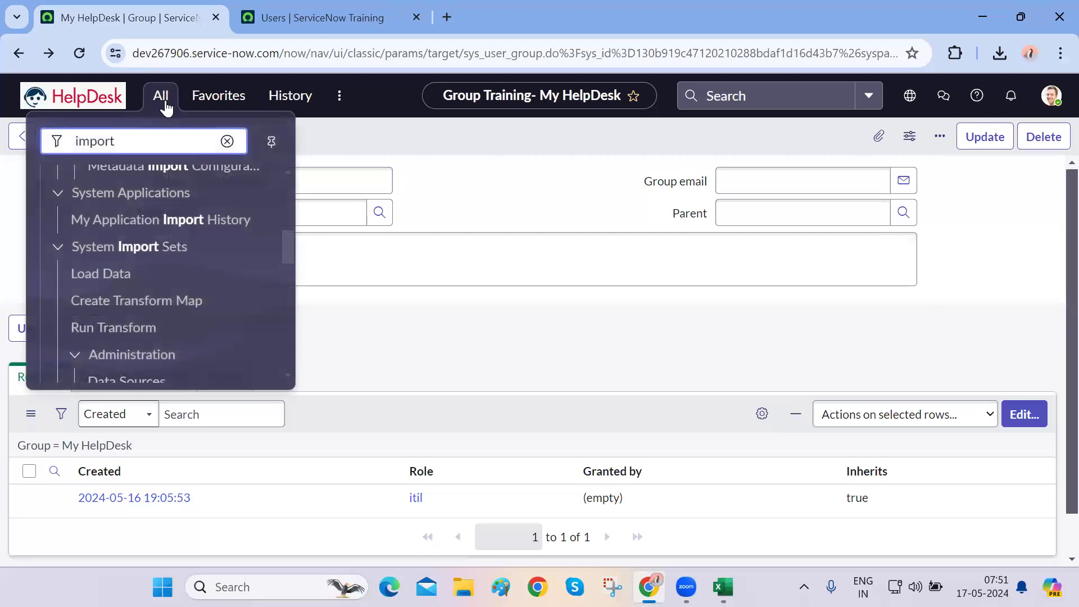
pyautogui.click(436, 362)
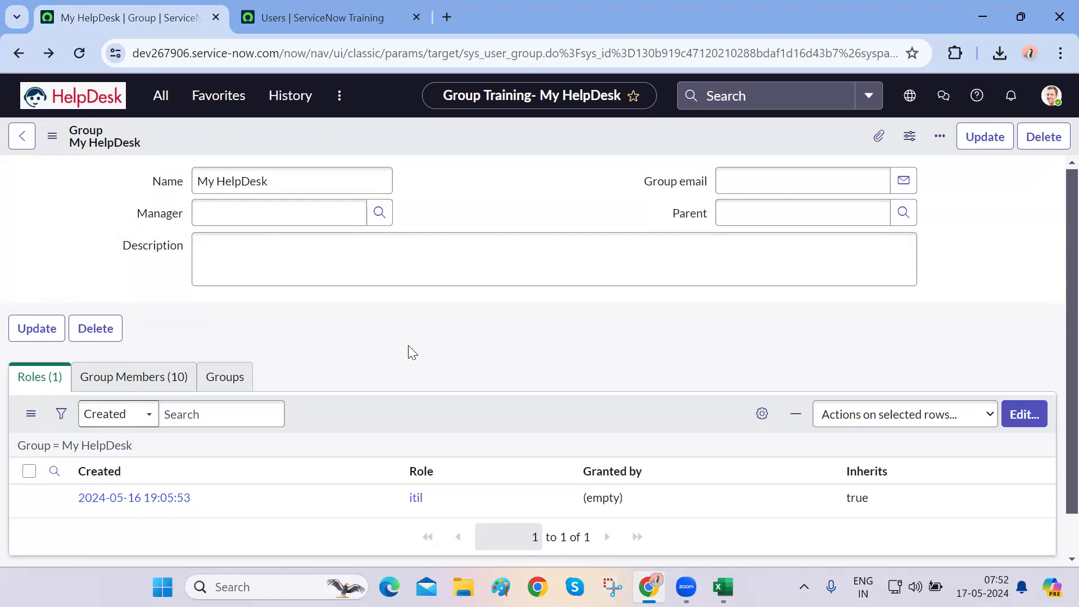
pyautogui.click(156, 103)
pyautogui.doubleClick(143, 144)
pyautogui.press('BackSpace')
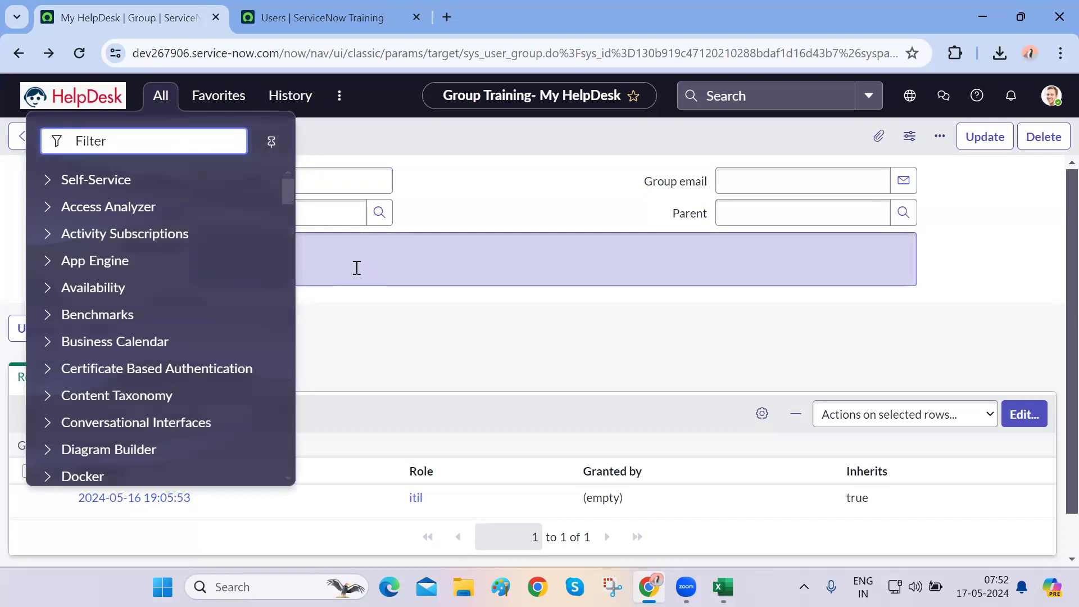
pyautogui.hotkey('ctrl', 'Tab')
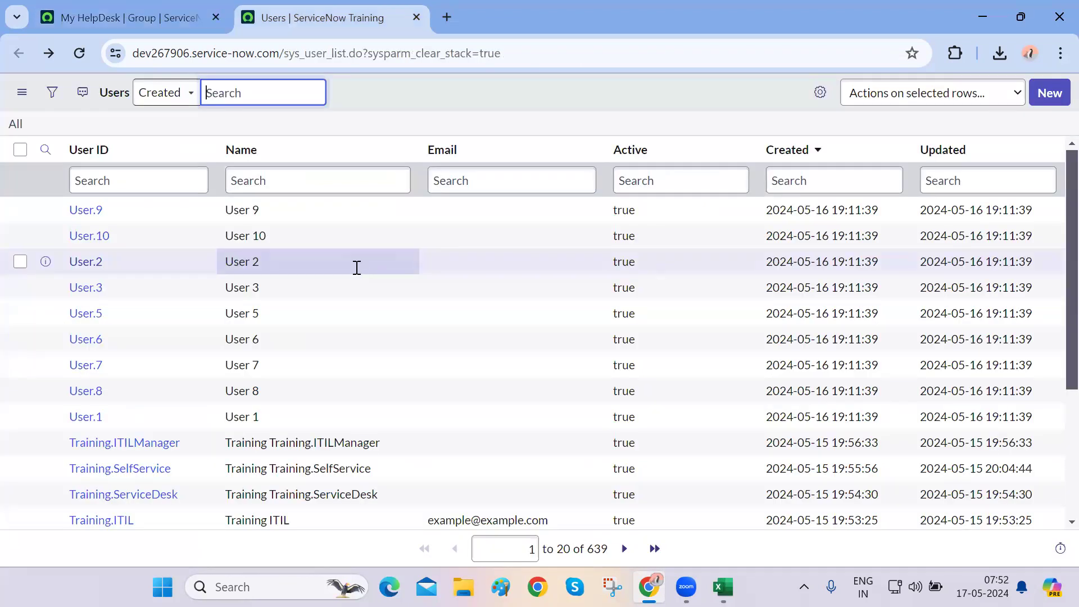
pyautogui.hotkey('ctrl', 'w')
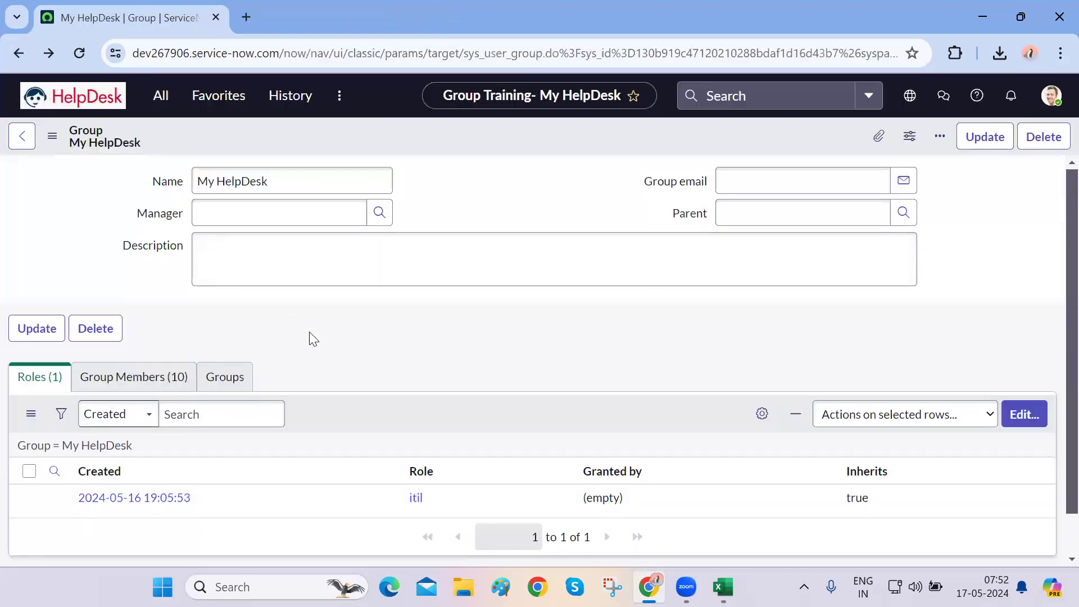
# Return to the home page and open the incident table's list by entering incident.LIST in the navigator filter
pyautogui.click(87, 94)
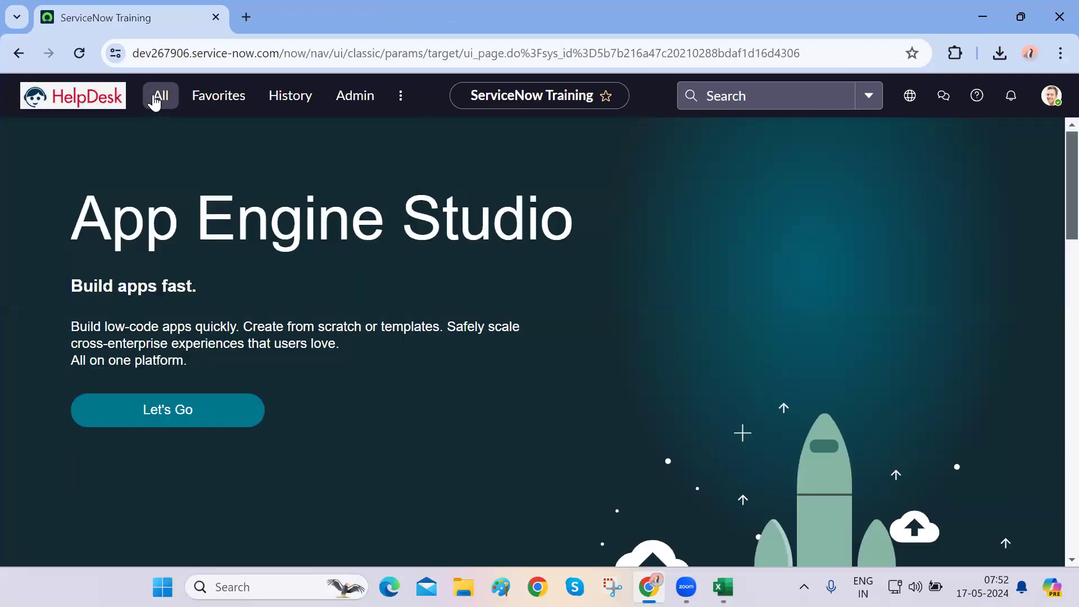
pyautogui.click(155, 102)
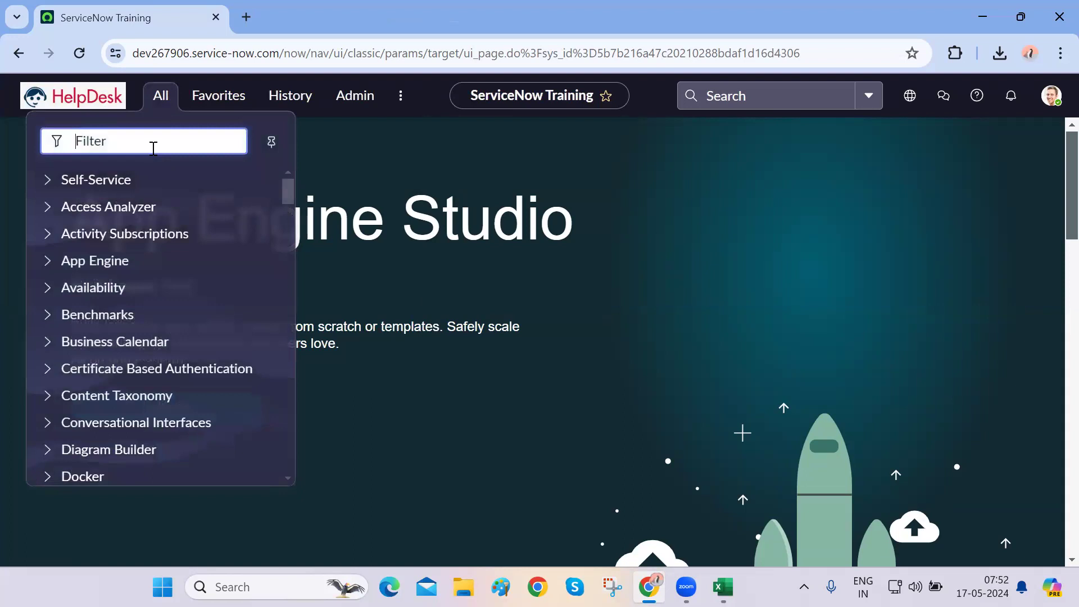
pyautogui.write('incident')
pyautogui.scroll(-3, 148, 291)
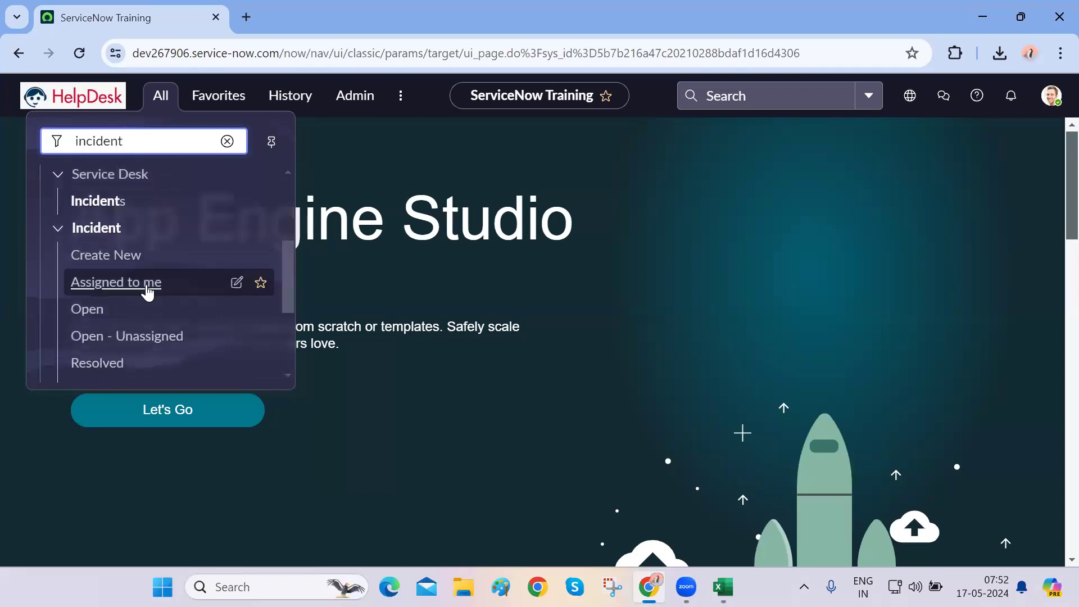
pyautogui.scroll(-1, 147, 291)
pyautogui.scroll(-1, 99, 321)
pyautogui.scroll(-1, 99, 320)
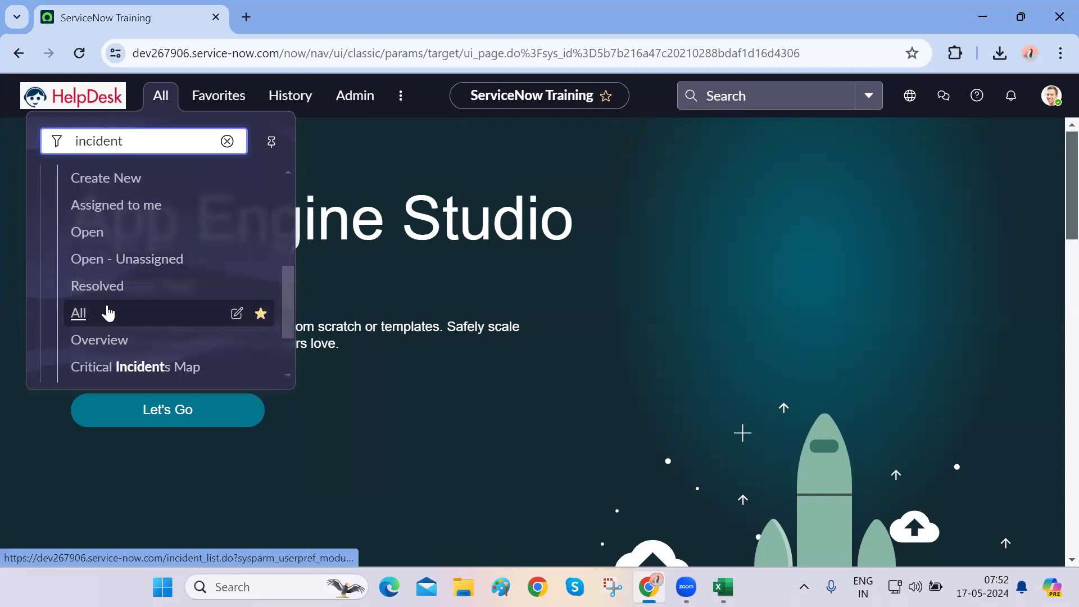
pyautogui.write('.LIST')
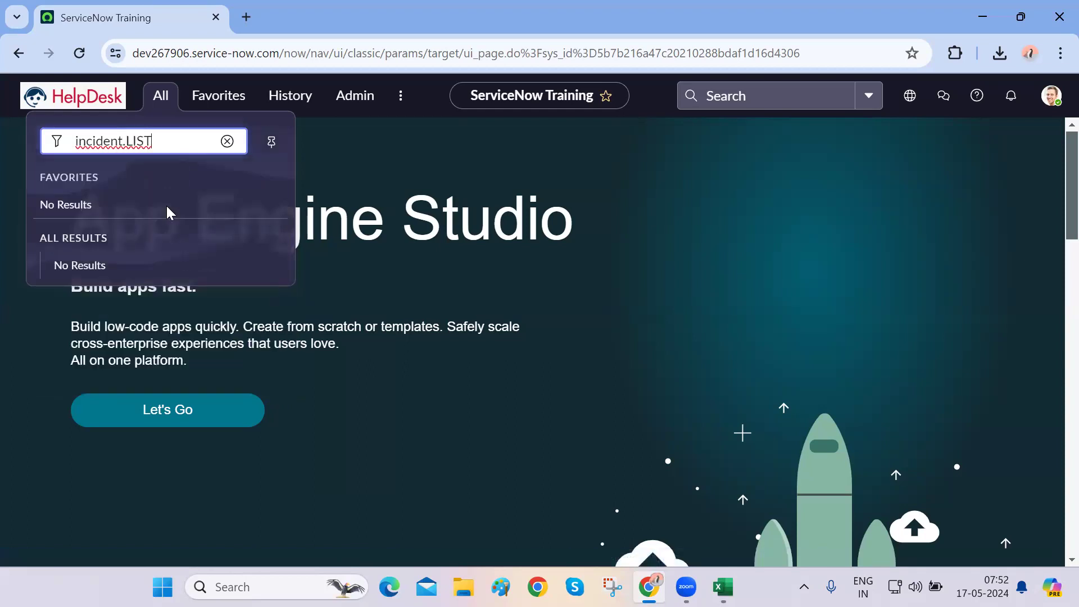
pyautogui.press('Return')
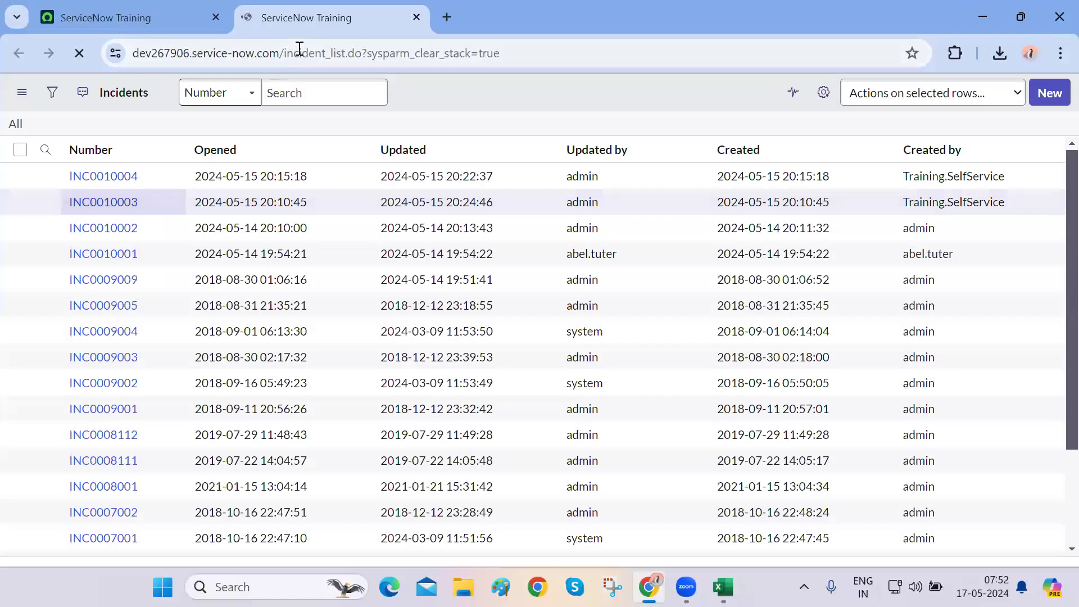
# Examine the incident_list part of the Incidents list's web address, highlighting the table name and the _list suffix
pyautogui.doubleClick(300, 52)
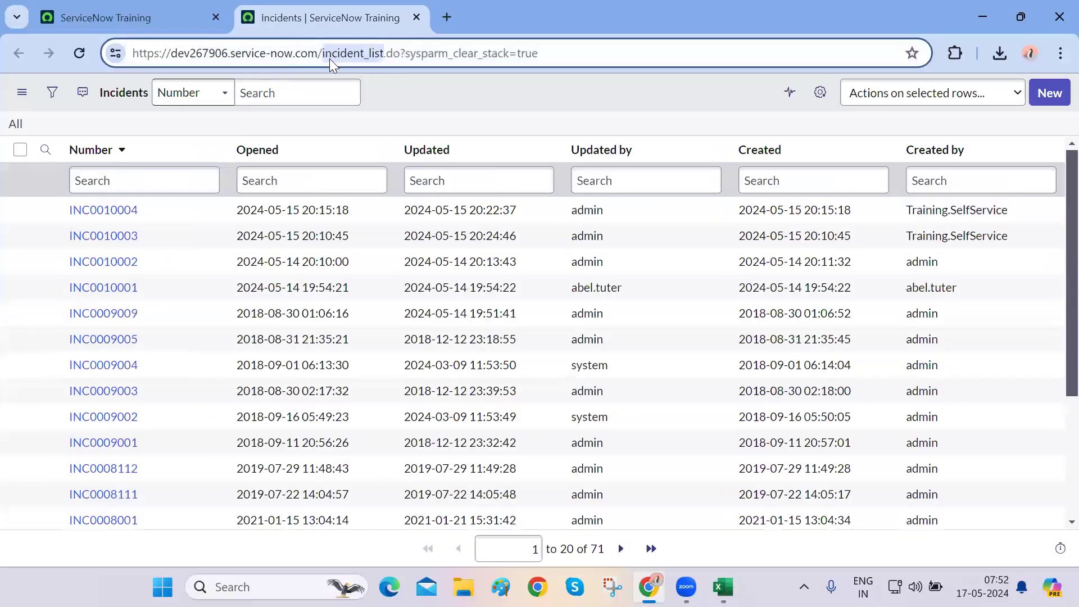
pyautogui.click(397, 96)
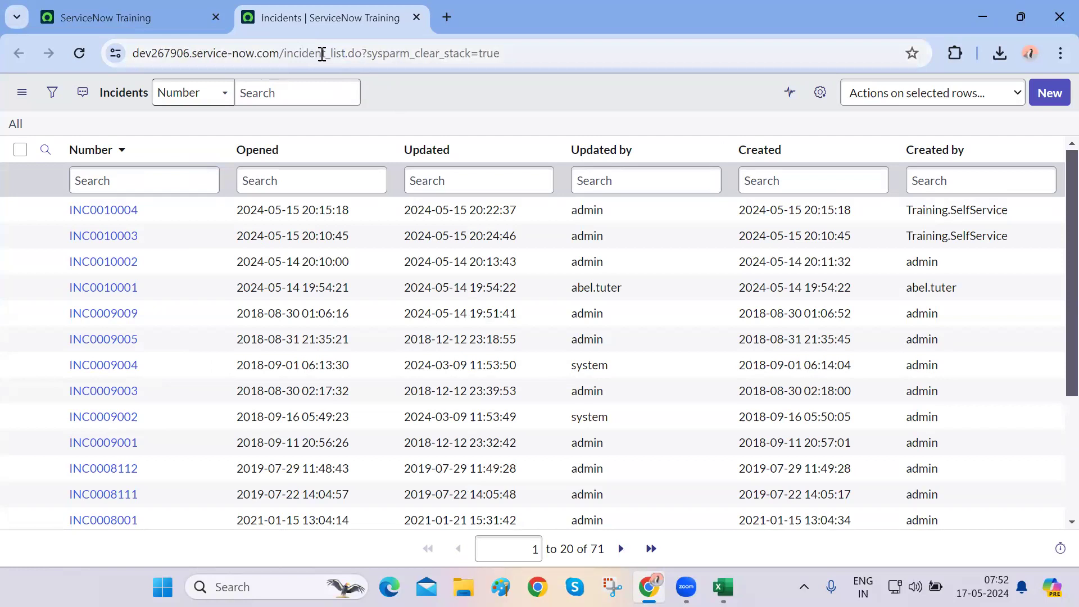
pyautogui.moveTo(325, 54)
pyautogui.mouseDown()
pyautogui.moveTo(356, 52)
pyautogui.moveTo(345, 53)
pyautogui.mouseUp()
pyautogui.doubleClick(344, 54)
pyautogui.click(376, 55)
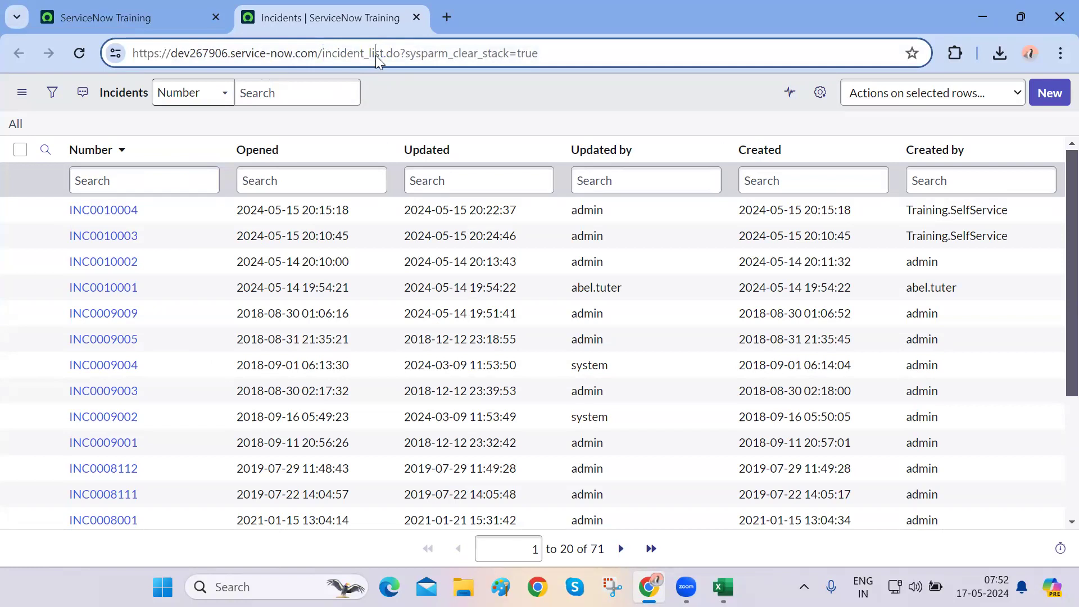
pyautogui.moveTo(364, 55); pyautogui.dragTo(396, 55)
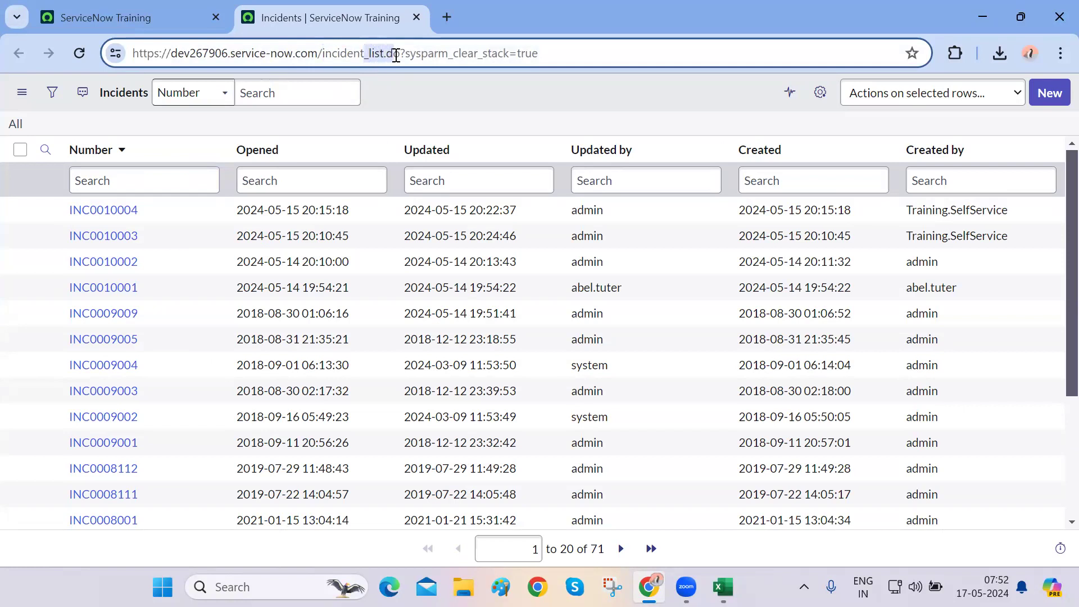
pyautogui.click(399, 105)
# Open the incident list from the first tab's navigator by filtering for incident, examine incident_list in its web address, and return to the home page
pyautogui.click(179, 26)
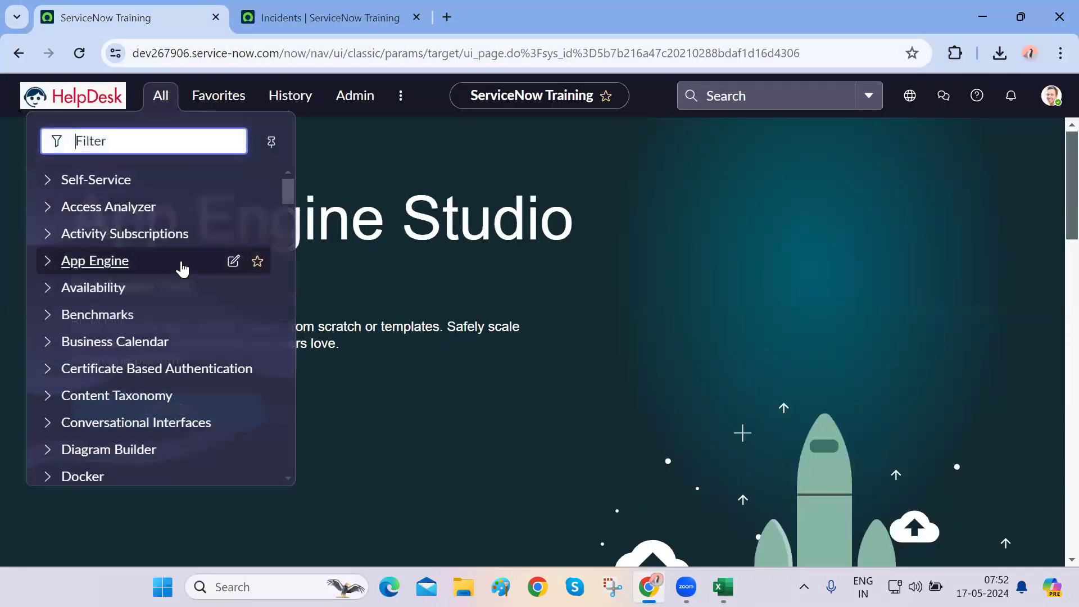
pyautogui.write('incident')
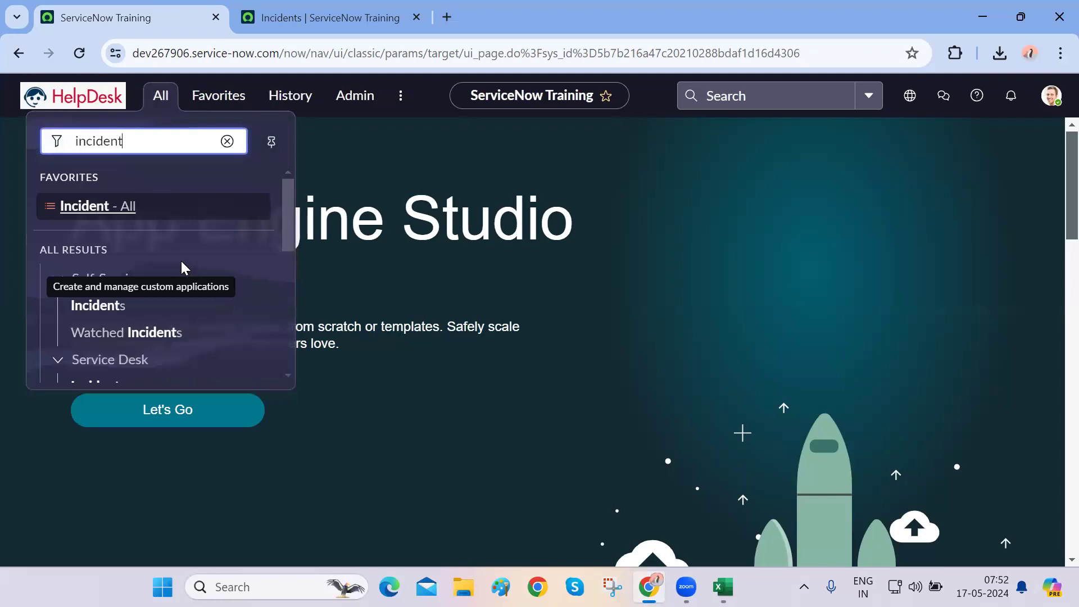
pyautogui.scroll(-5, 183, 268)
pyautogui.click(79, 344)
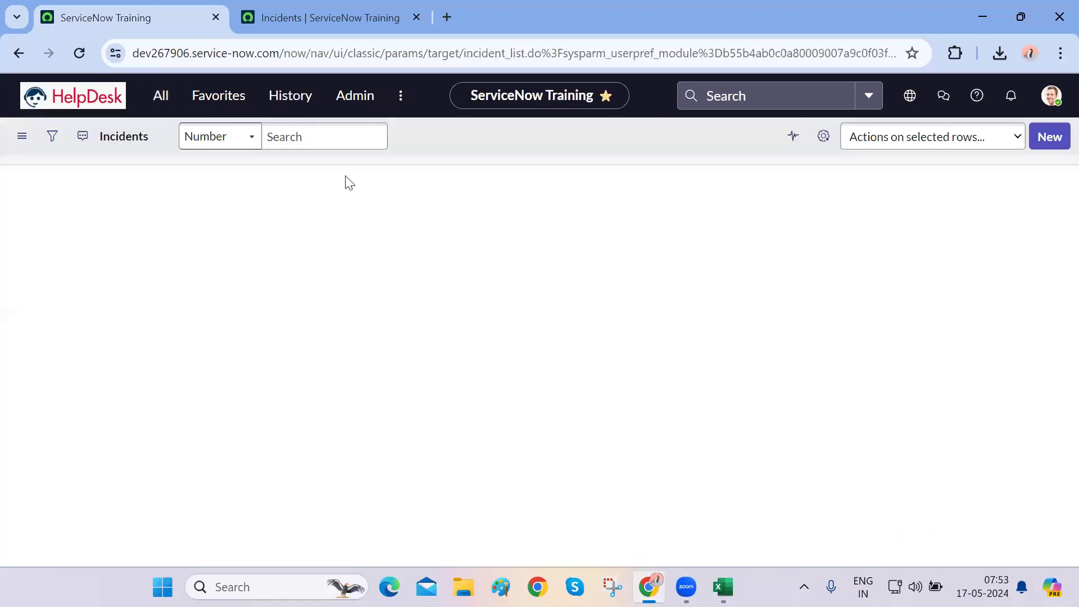
pyautogui.click(487, 59)
pyautogui.doubleClick(486, 58)
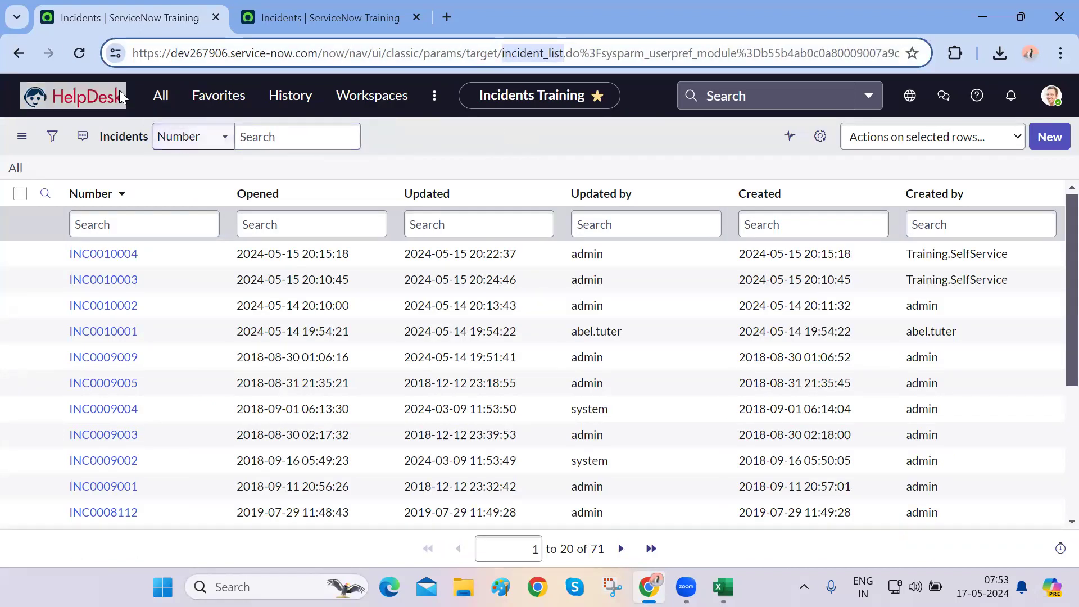
pyautogui.click(19, 53)
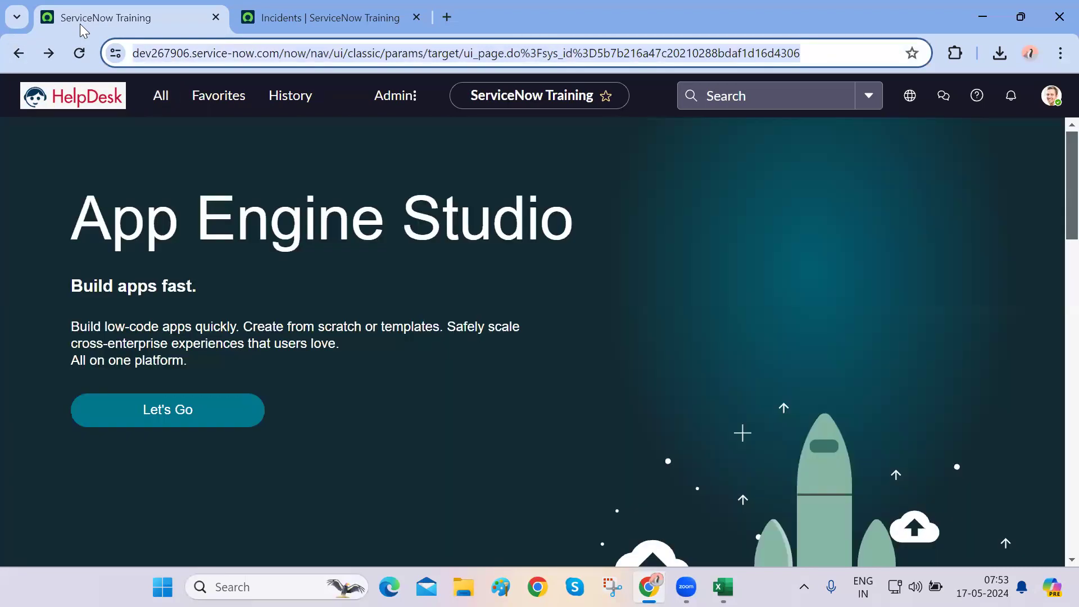
# Open incident INC0010004 from the standalone Incidents list in the second browser tab
pyautogui.click(315, 17)
pyautogui.scroll(-3, 222, 386)
pyautogui.scroll(3, 222, 385)
pyautogui.click(116, 210)
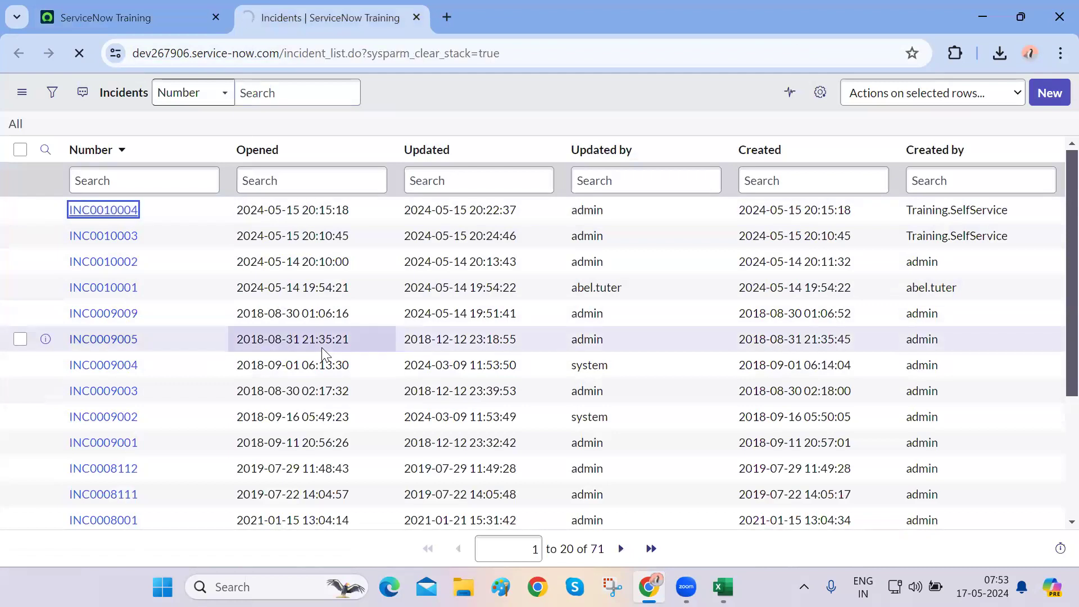
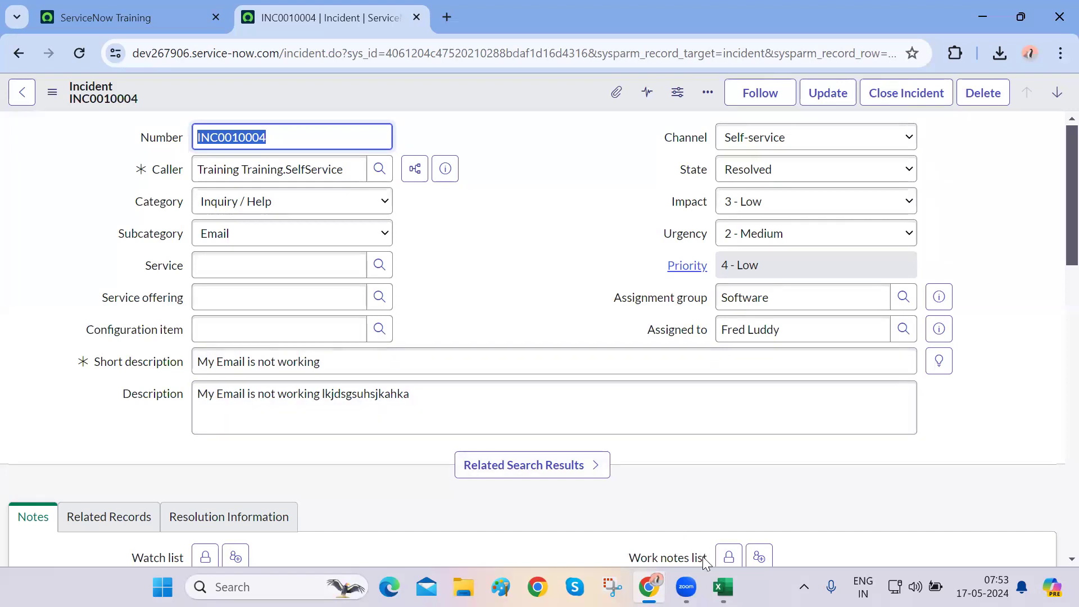
# Close the Users workbook in Excel, and open a blank Notepad note over the incident form
pyautogui.click(715, 576)
pyautogui.click(1052, 17)
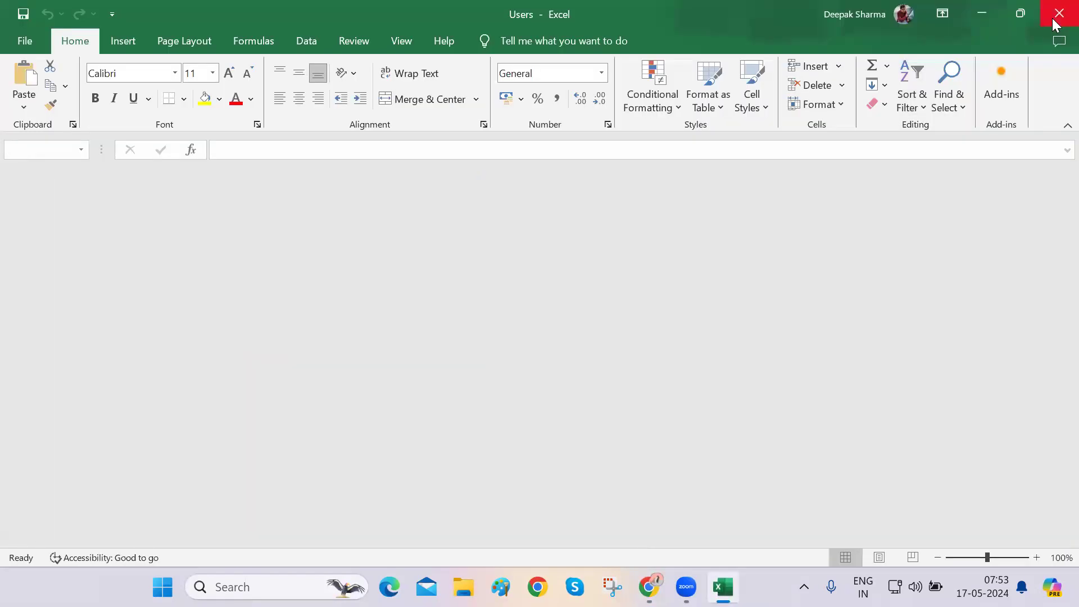
pyautogui.press('super+r')
pyautogui.press('Return')
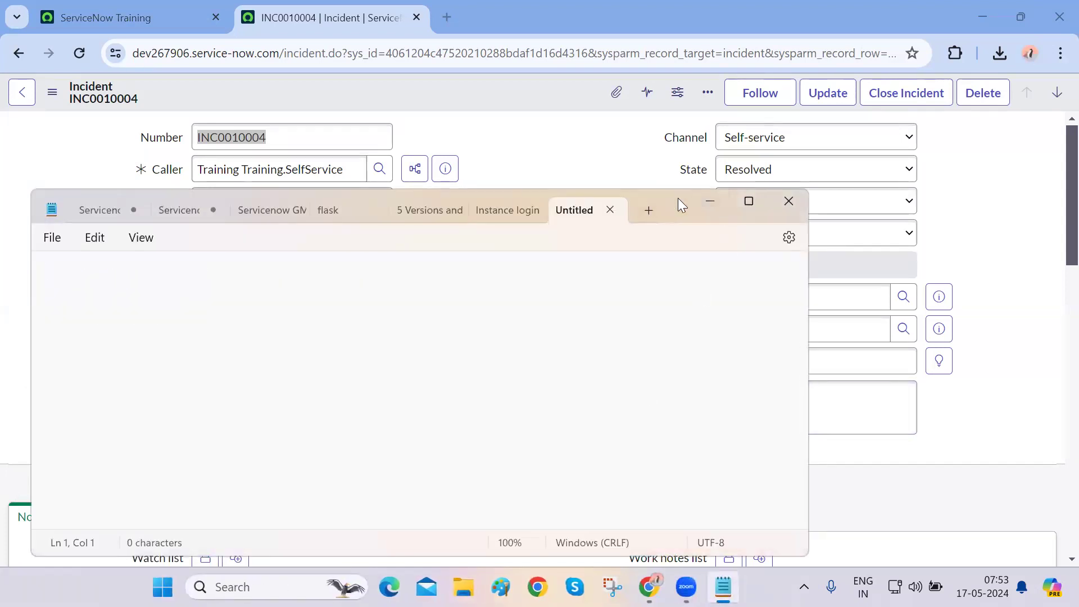
pyautogui.moveTo(694, 209); pyautogui.dragTo(819, 172)
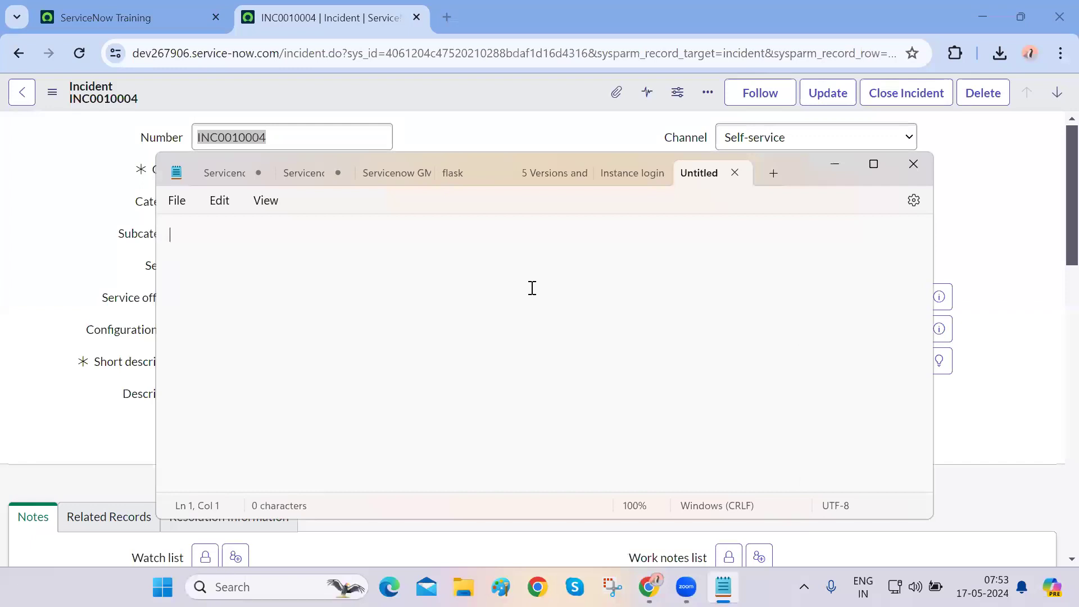
# Check the incident form's Service field, and enter the heading "Form Configuration" in the blank Notepad note
pyautogui.click(79, 251)
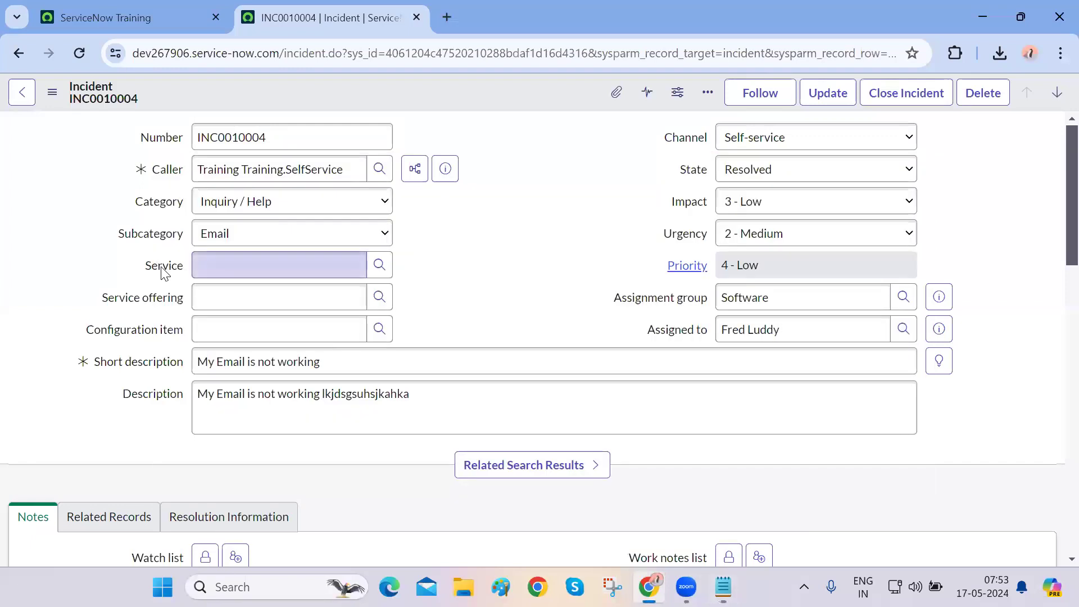
pyautogui.moveTo(145, 266); pyautogui.dragTo(174, 277)
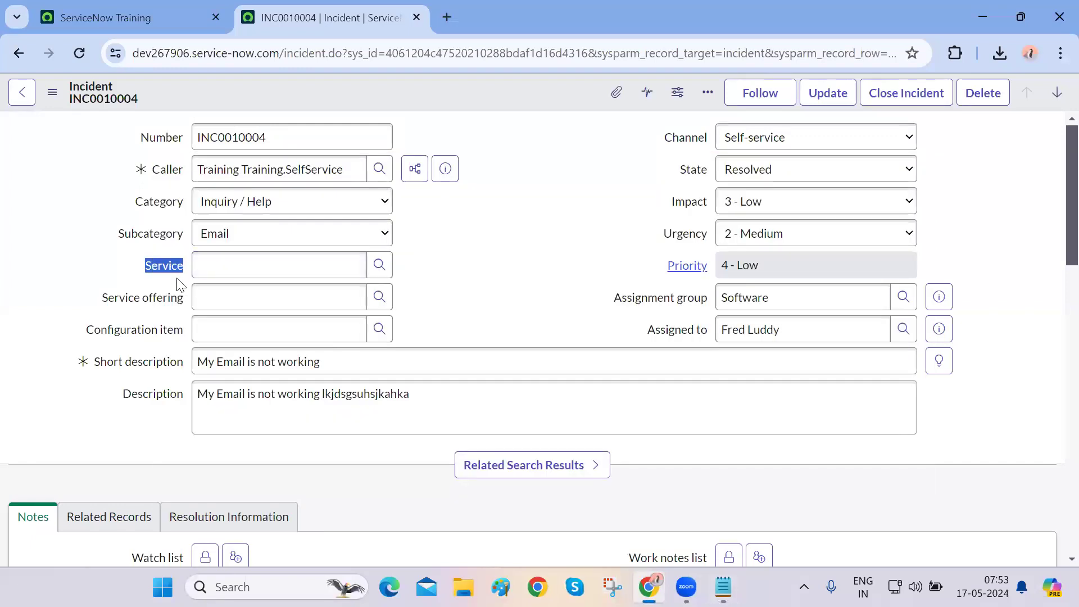
pyautogui.click(722, 580)
pyautogui.write('F')
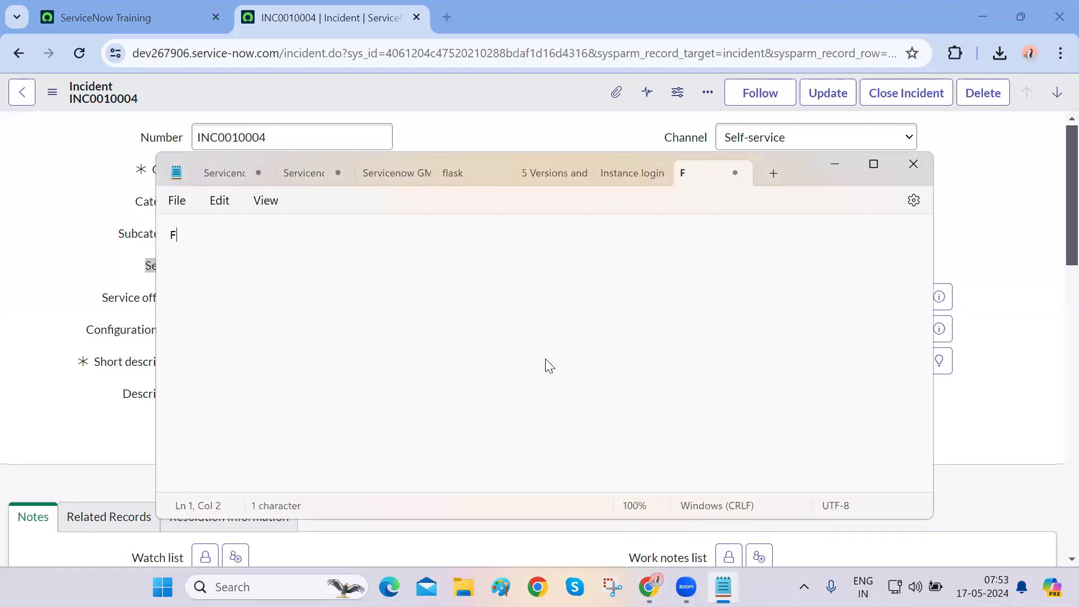
pyautogui.write('orm Configuration')
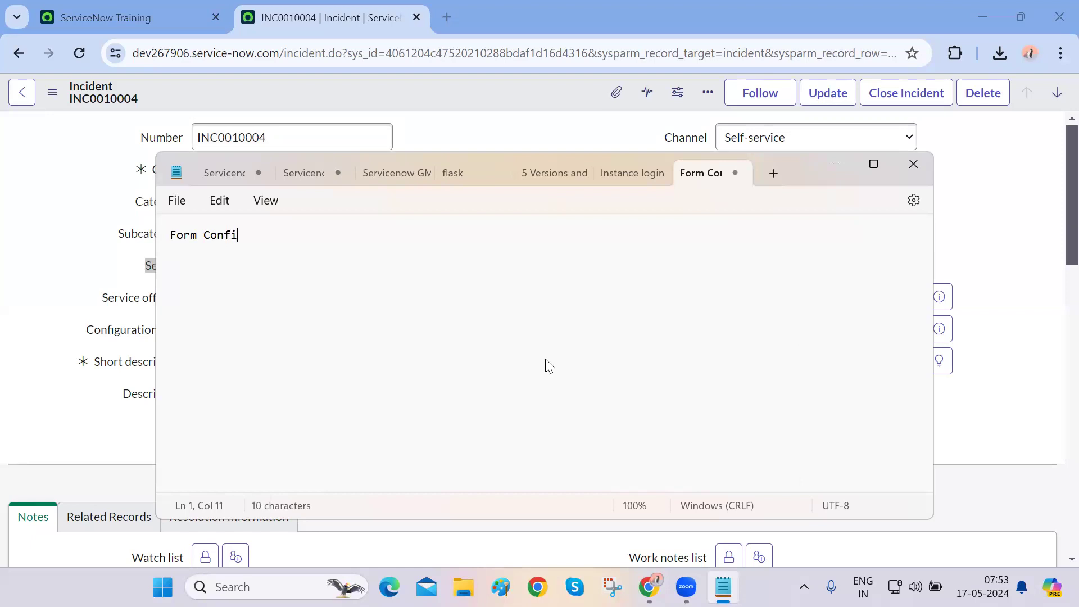
# Add the line "Remove Service and Service Offering Fields from Incident Form." below the note's heading, separated by a blank line
pyautogui.press('Return')
pyautogui.press('Return')
pyautogui.write('Remove Service')
pyautogui.press('Return')
pyautogui.press('BackSpace')
pyautogui.press('BackSpace')
pyautogui.press('BackSpace')
pyautogui.write('Servic')
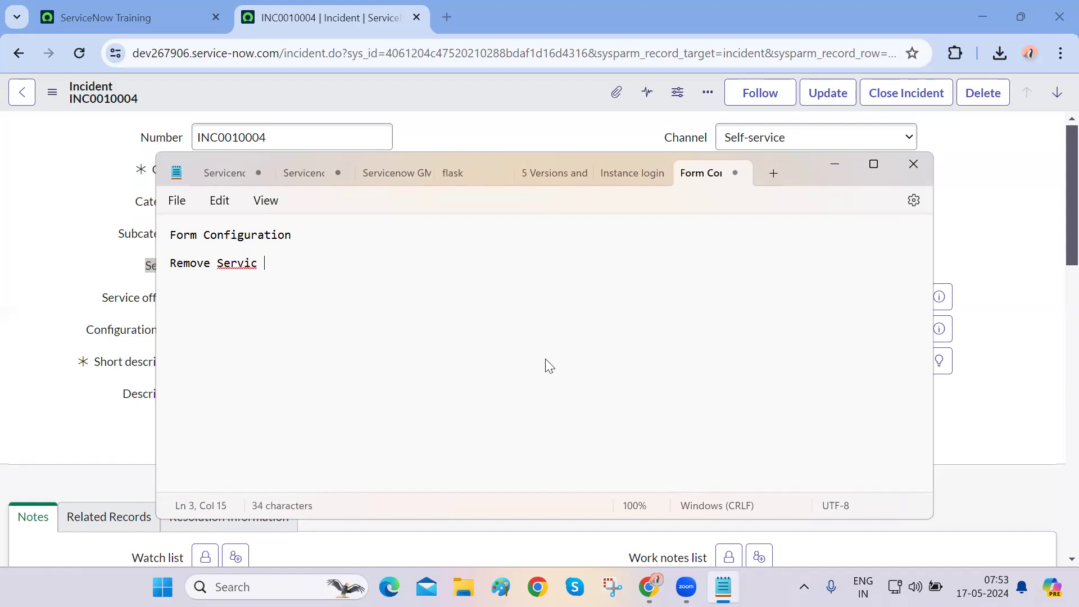
pyautogui.write('e and Service Of')
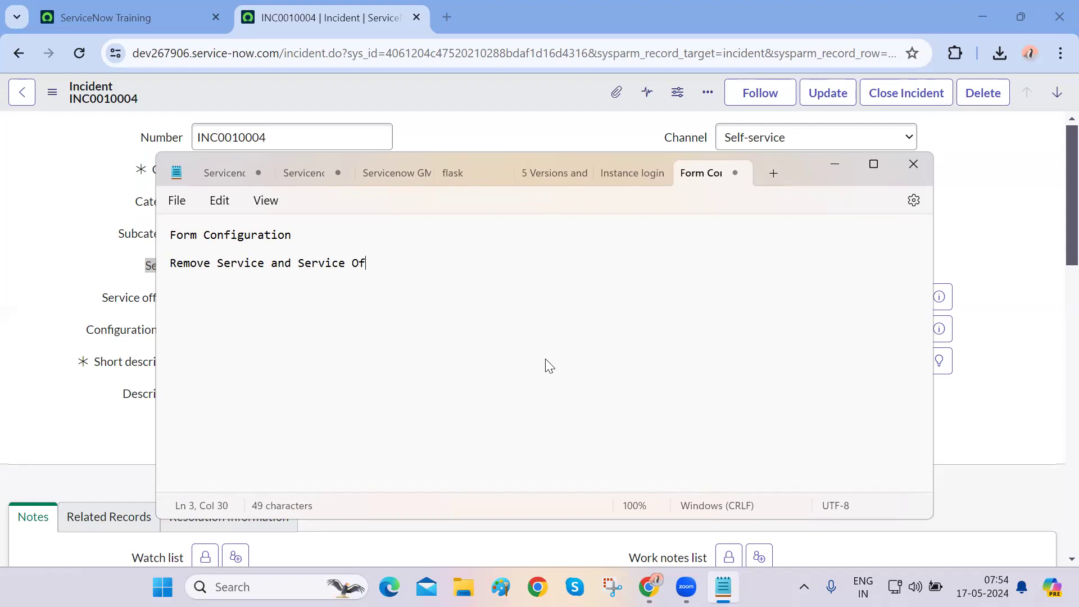
pyautogui.write('fering Fields from ')
pyautogui.write('I')
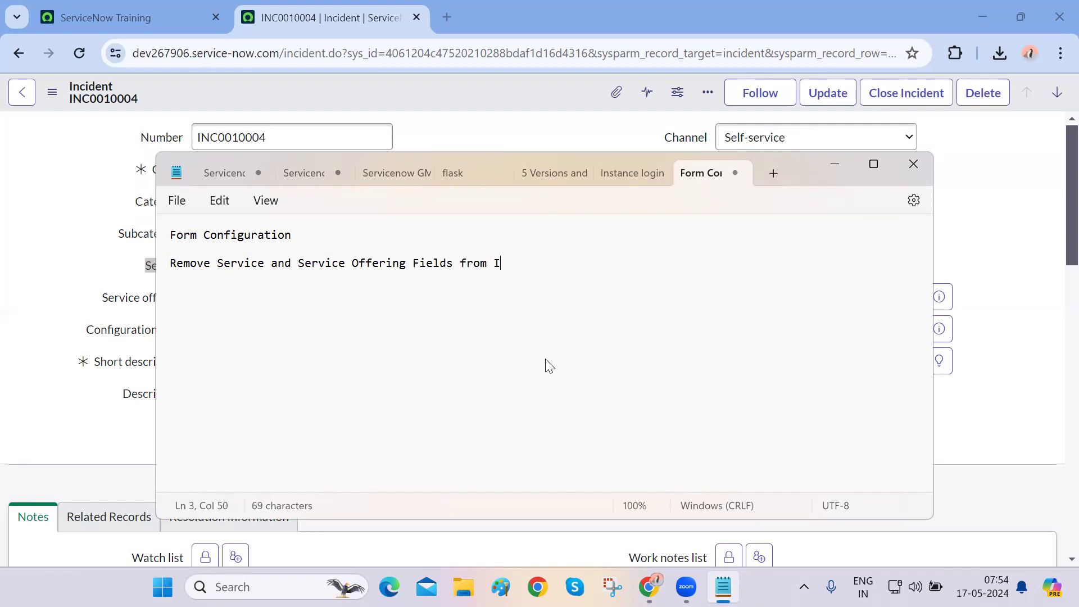
pyautogui.write('ncident Form.')
# Examine the incident form in the browser, highlighting its number and the Service and Service offering fields
pyautogui.click(109, 399)
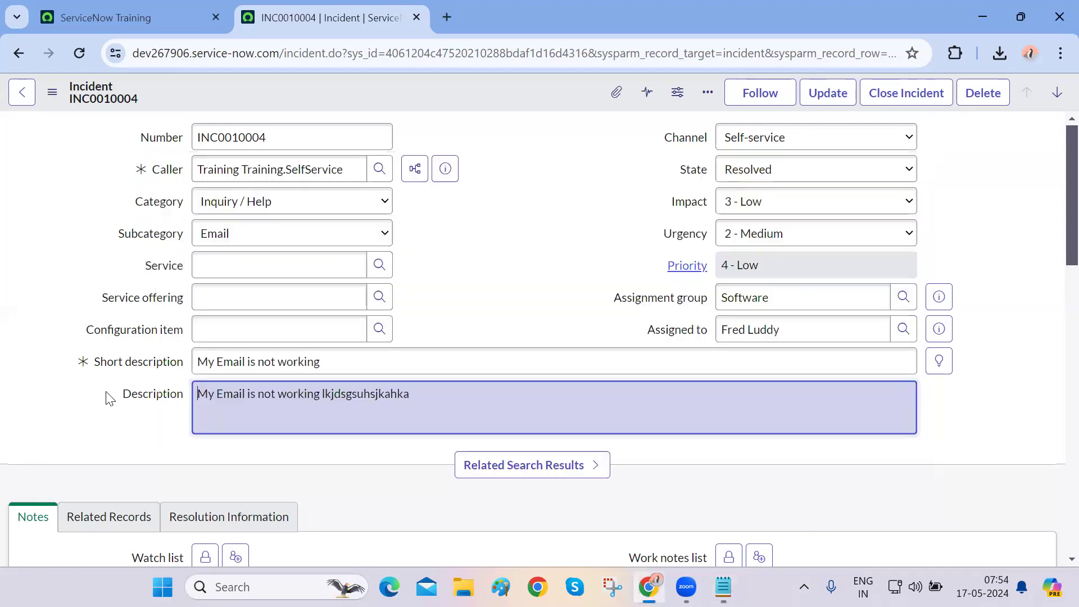
pyautogui.doubleClick(253, 136)
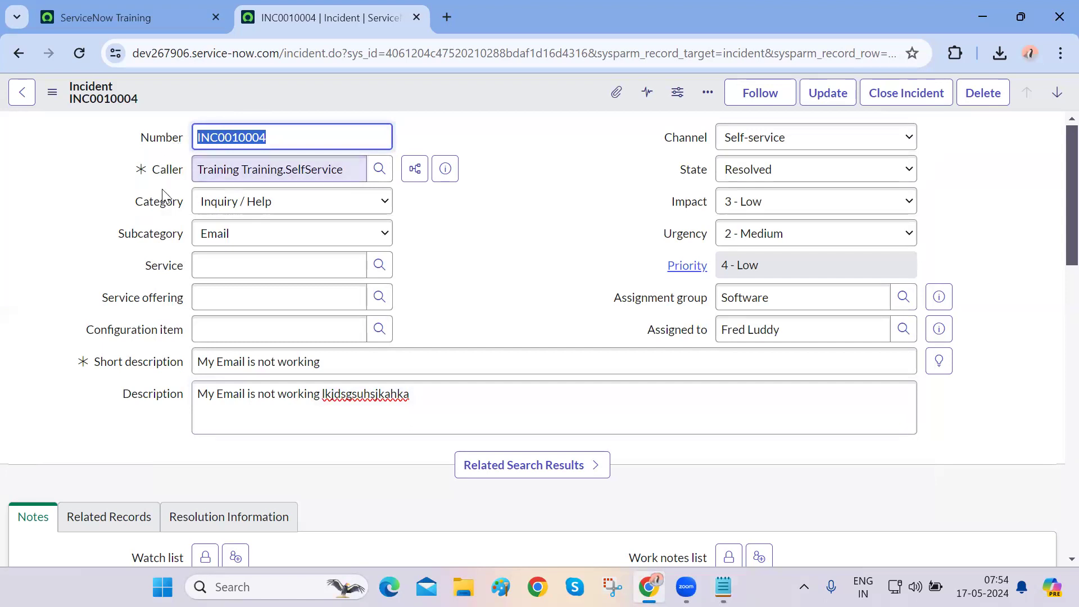
pyautogui.moveTo(133, 270); pyautogui.dragTo(408, 303)
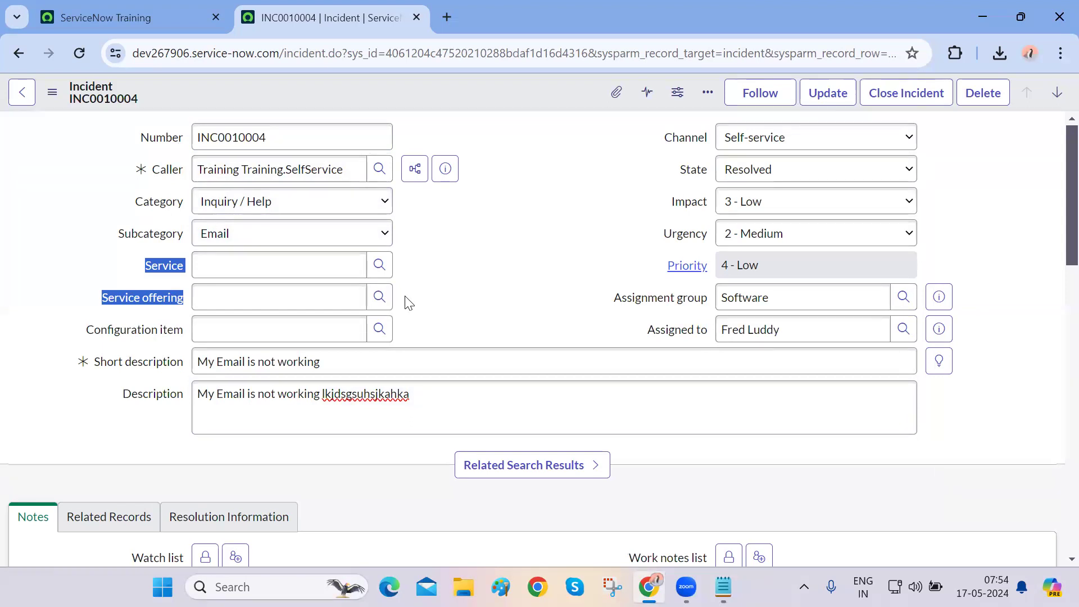
pyautogui.moveTo(405, 297)
pyautogui.mouseDown()
pyautogui.moveTo(136, 270)
pyautogui.moveTo(402, 302)
pyautogui.mouseUp()
pyautogui.click(402, 303)
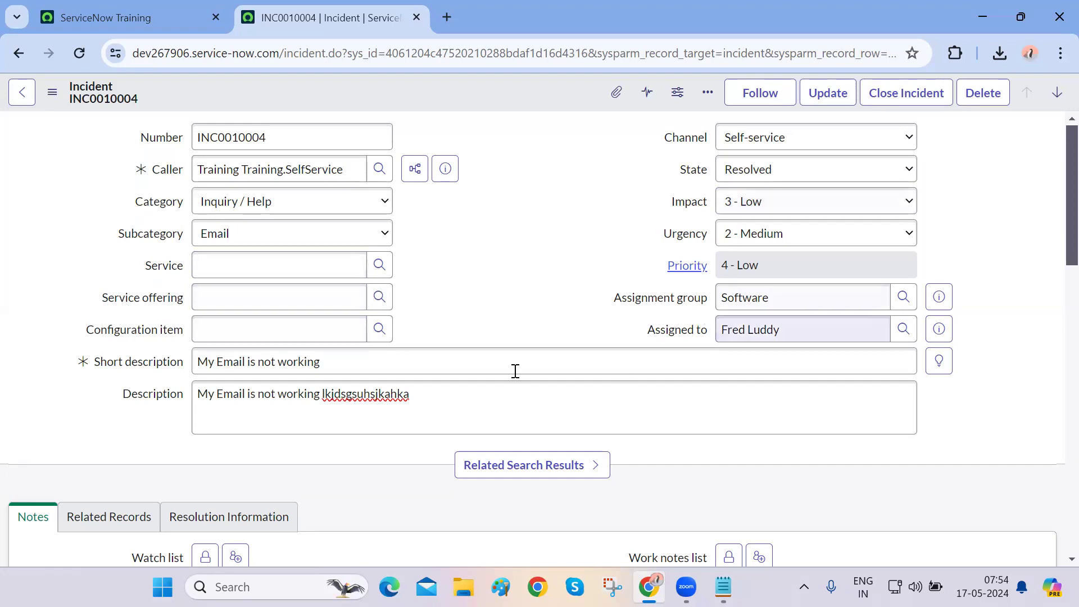
pyautogui.scroll(-7, 388, 446)
pyautogui.scroll(7, 249, 324)
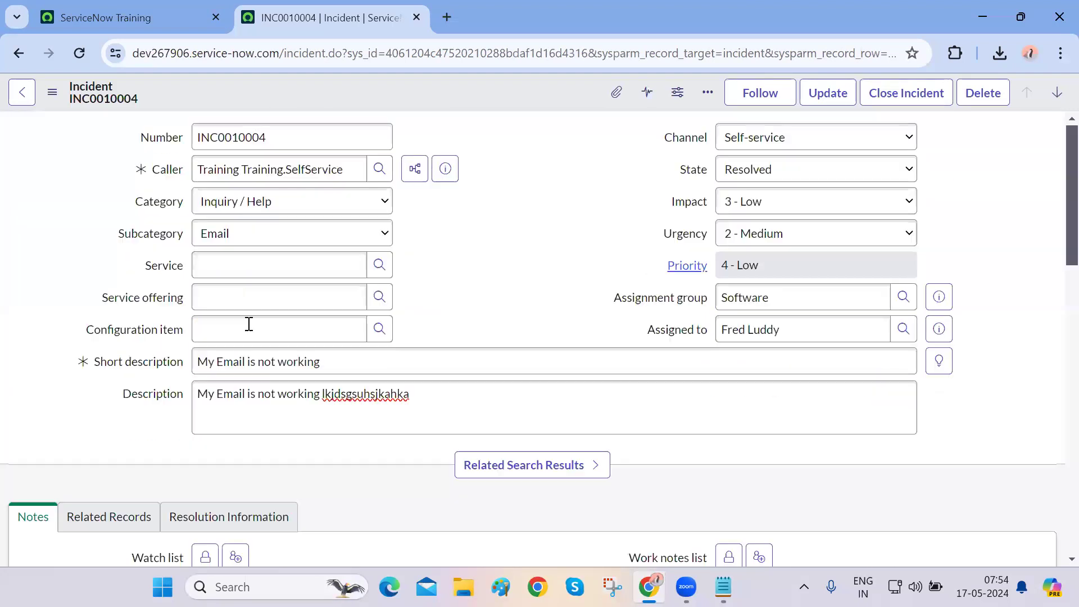
# Open the Form Layout configuration for the Incident form and decline the suggestion to use Form Builder
pyautogui.click(53, 93)
pyautogui.moveTo(123, 416)
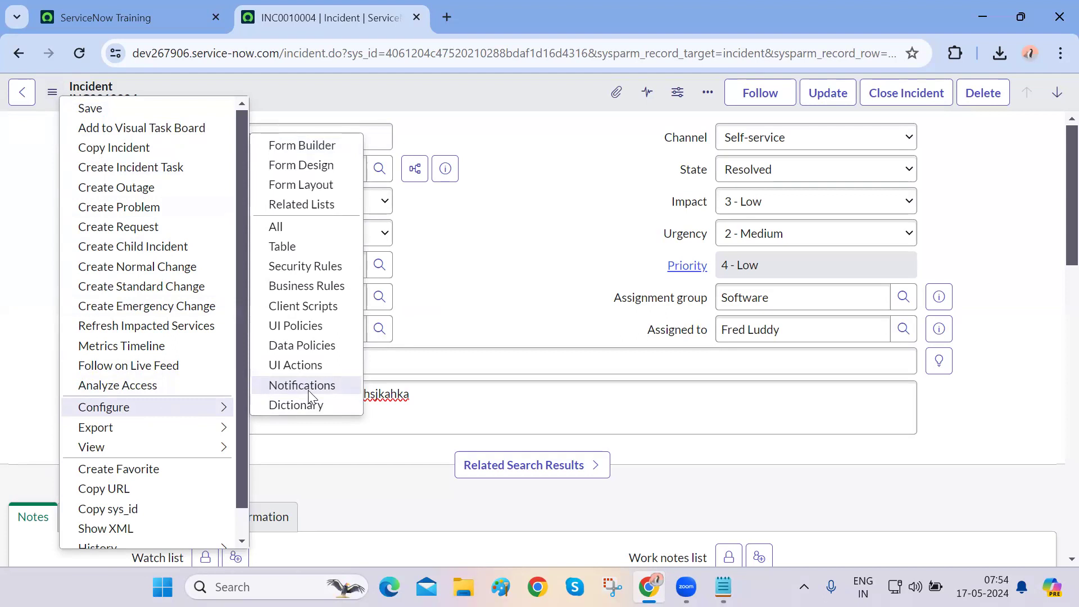
pyautogui.click(324, 187)
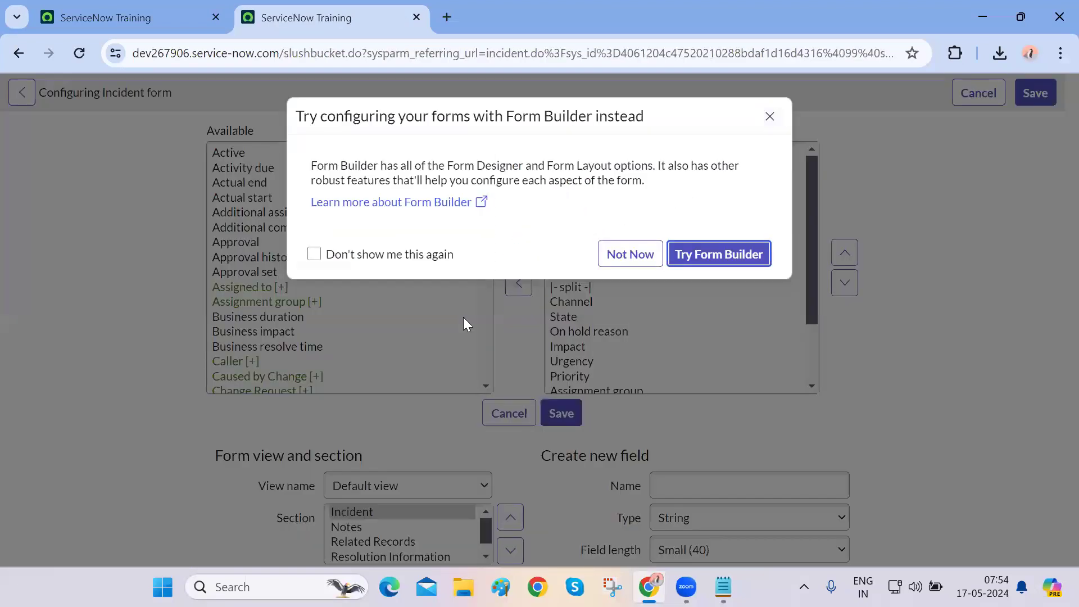
pyautogui.moveTo(348, 116); pyautogui.dragTo(592, 117)
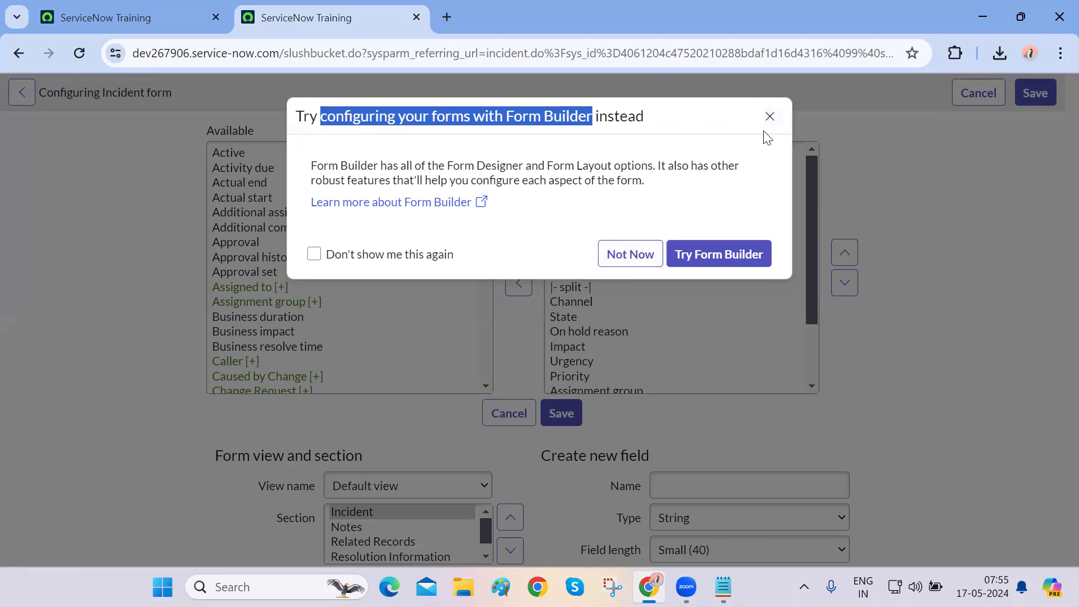
pyautogui.click(622, 258)
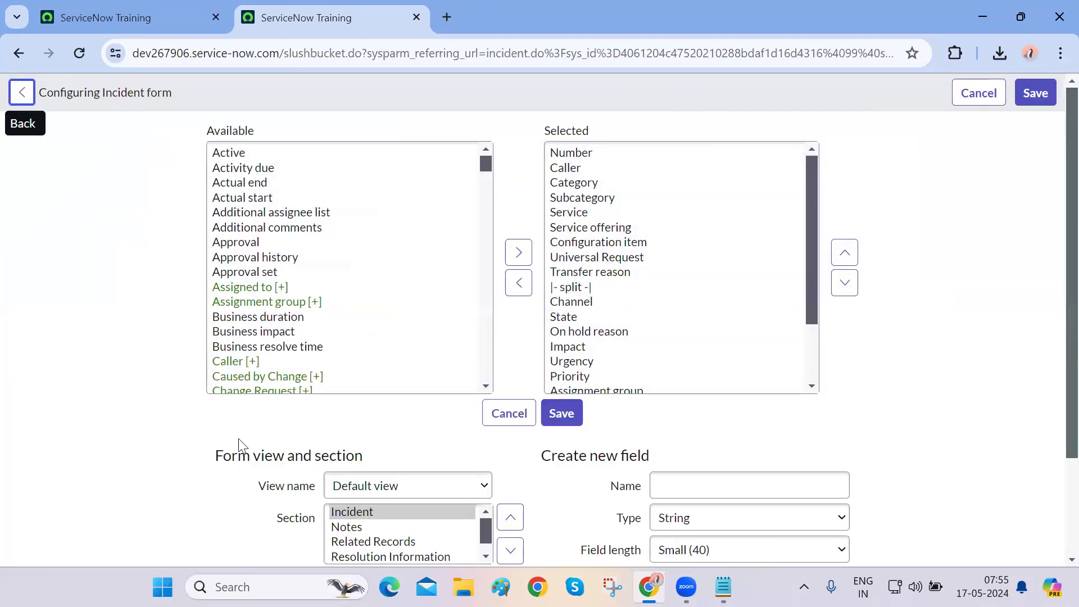
# Check the note's removal request, and remove Service and Service offering from the Incident form's selected fields
pyautogui.click(723, 587)
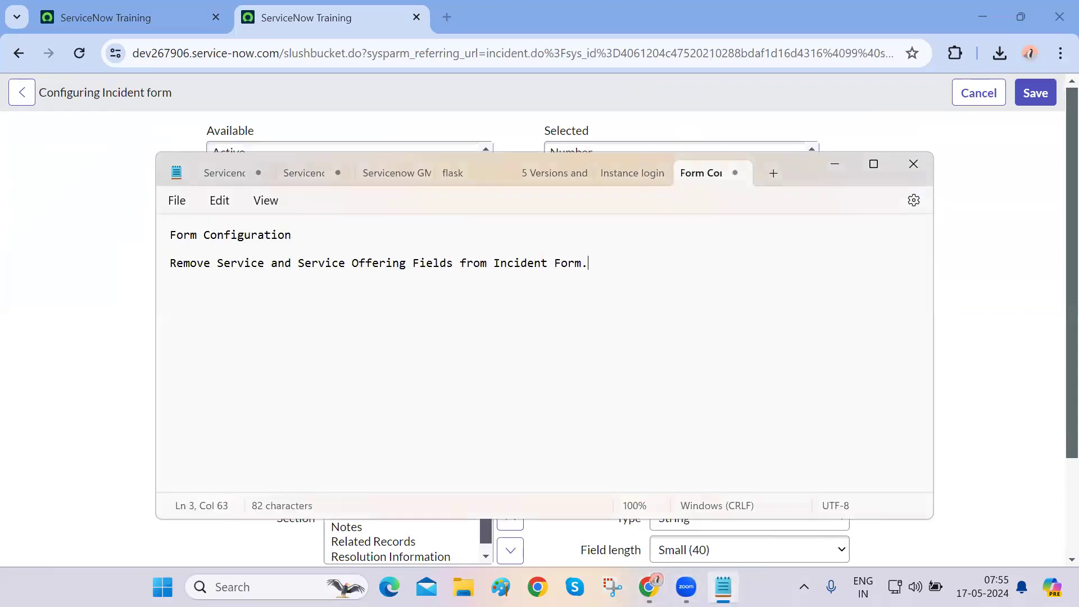
pyautogui.doubleClick(237, 264)
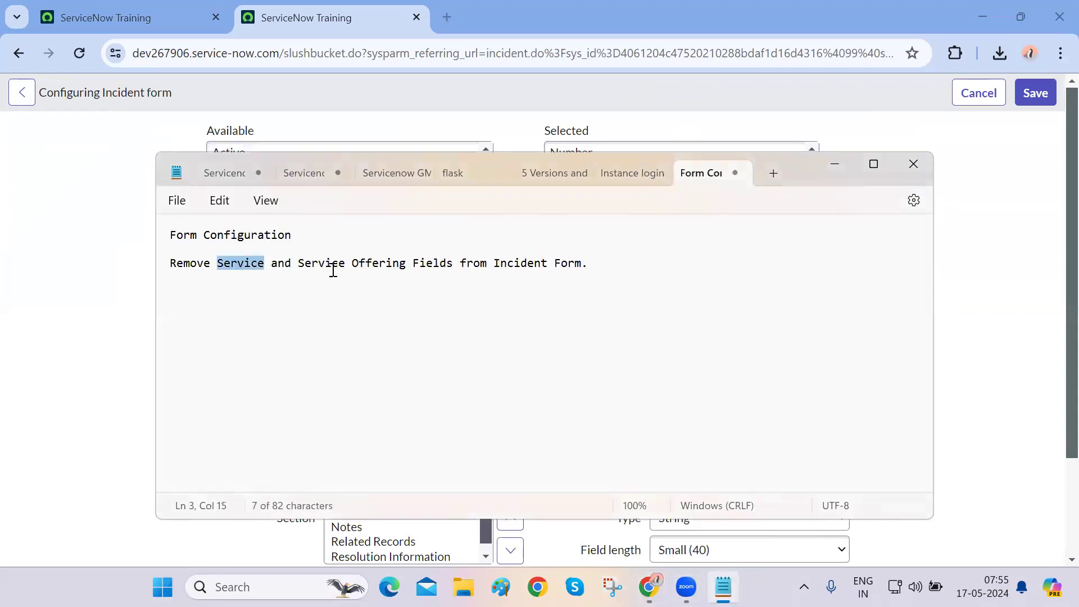
pyautogui.moveTo(298, 264); pyautogui.dragTo(460, 265)
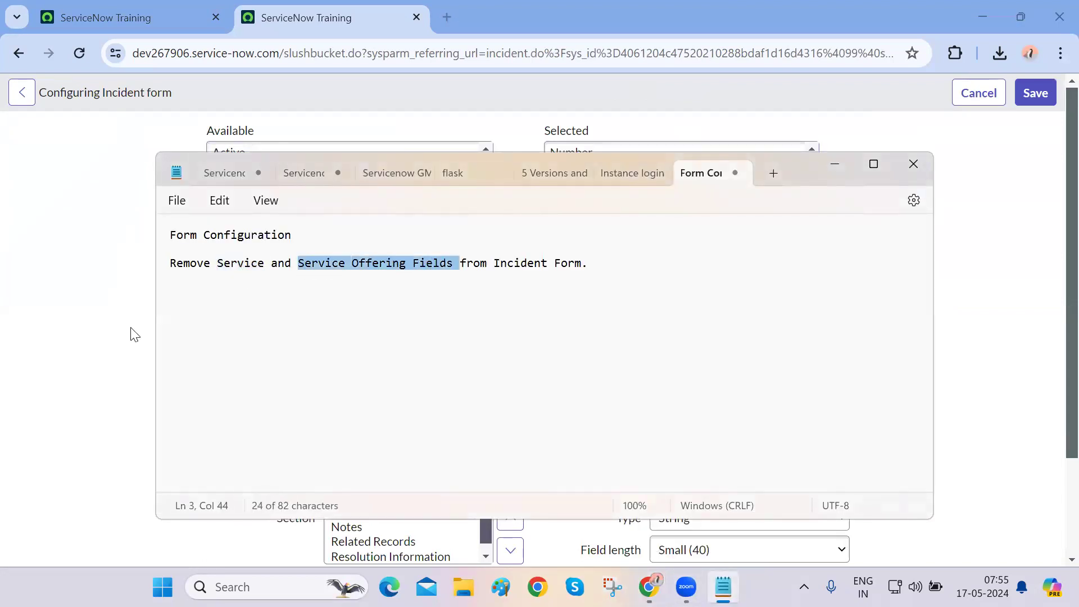
pyautogui.click(96, 342)
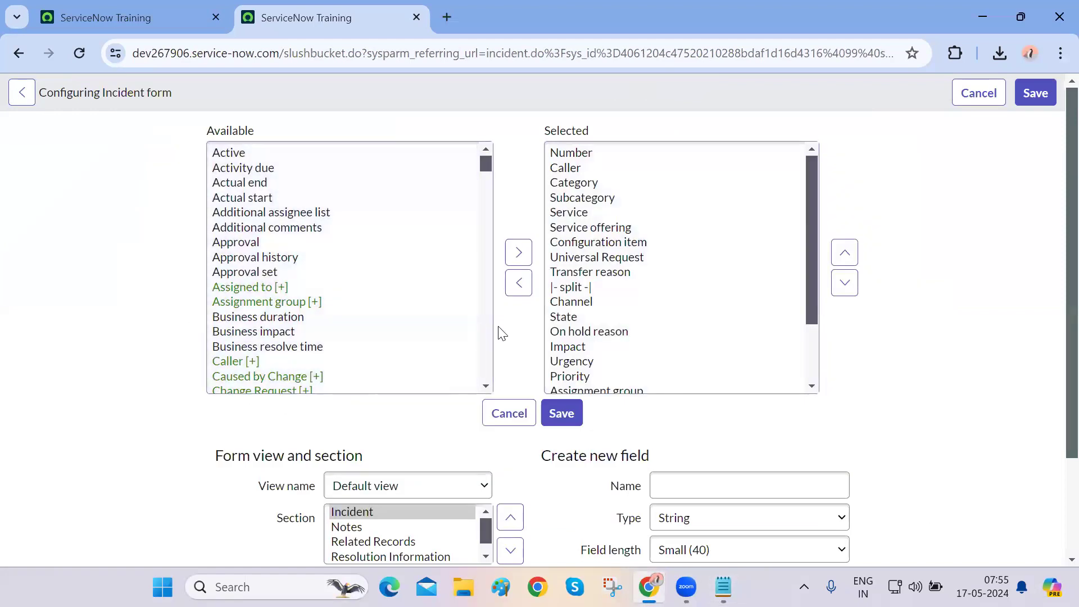
pyautogui.click(573, 217)
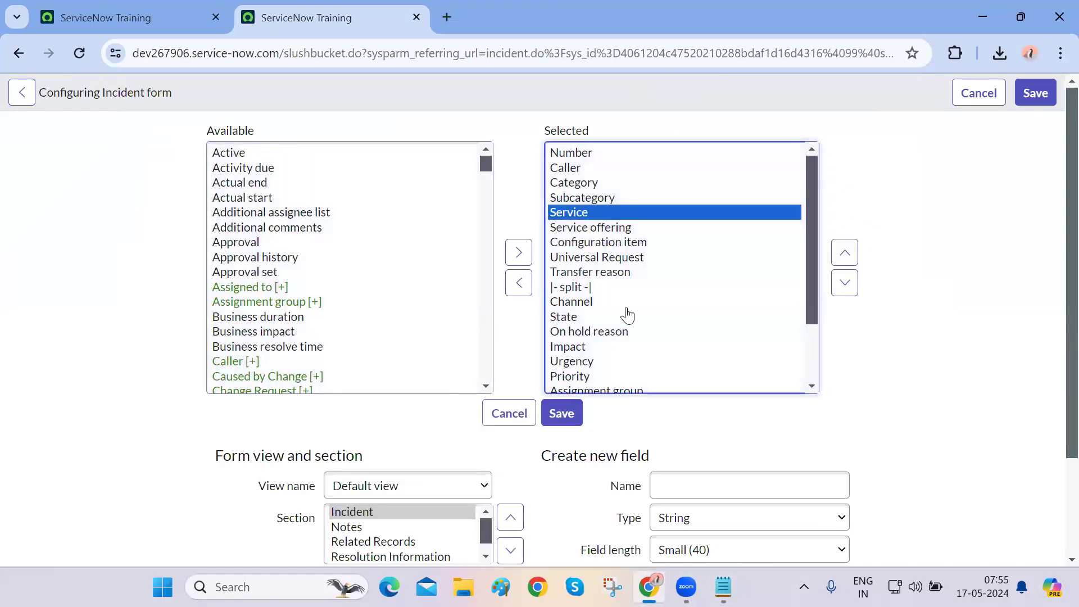
pyautogui.click(520, 284)
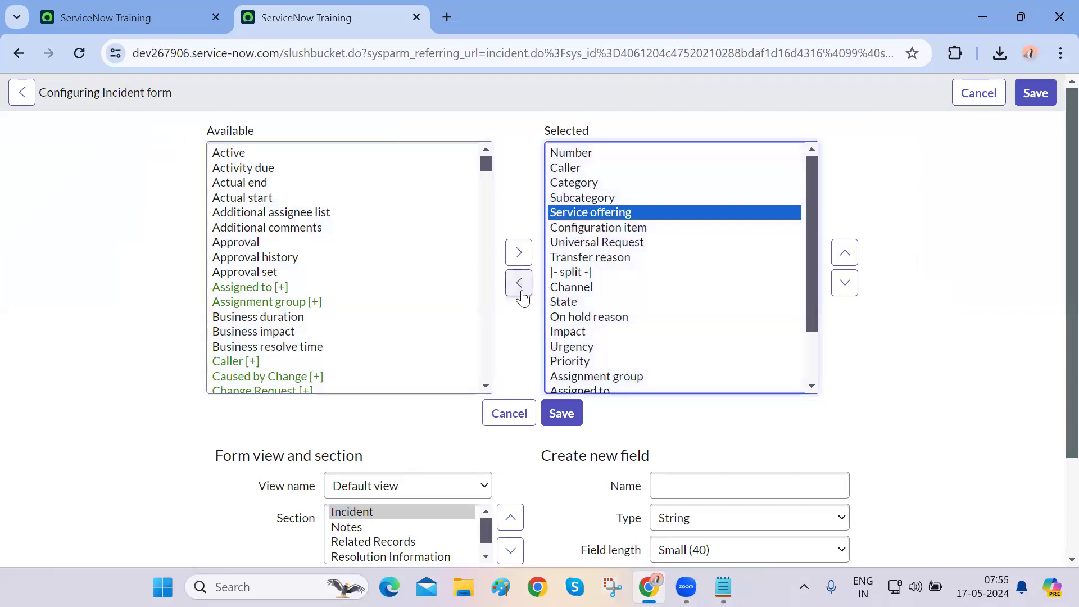
pyautogui.click(520, 284)
# Examine the available and selected field lists and the form view, section and new-field settings of the Incident form layout
pyautogui.moveTo(201, 125); pyautogui.dragTo(616, 127)
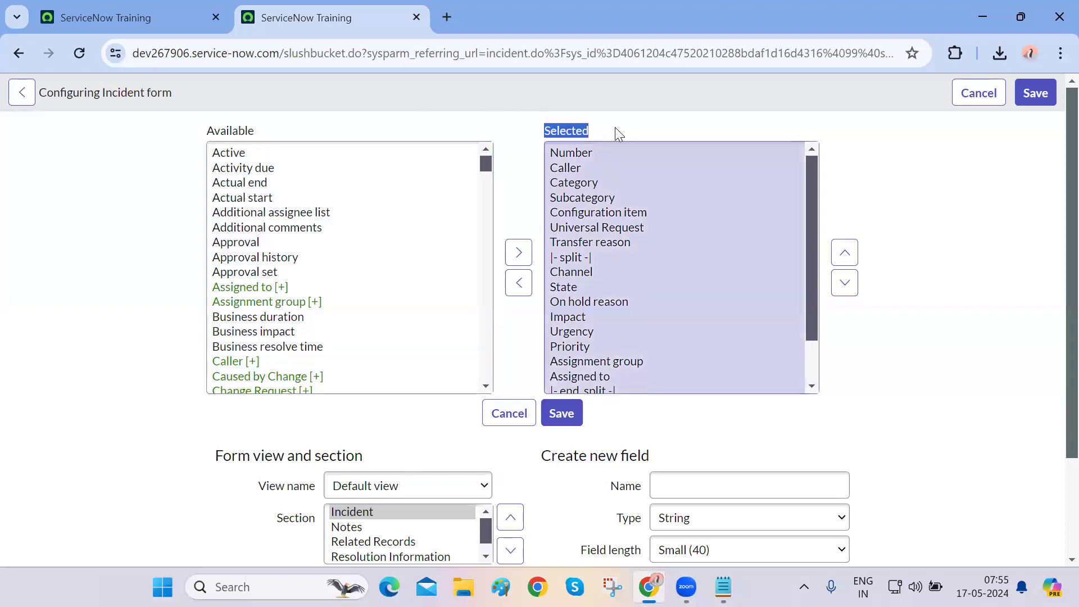
pyautogui.click(989, 275)
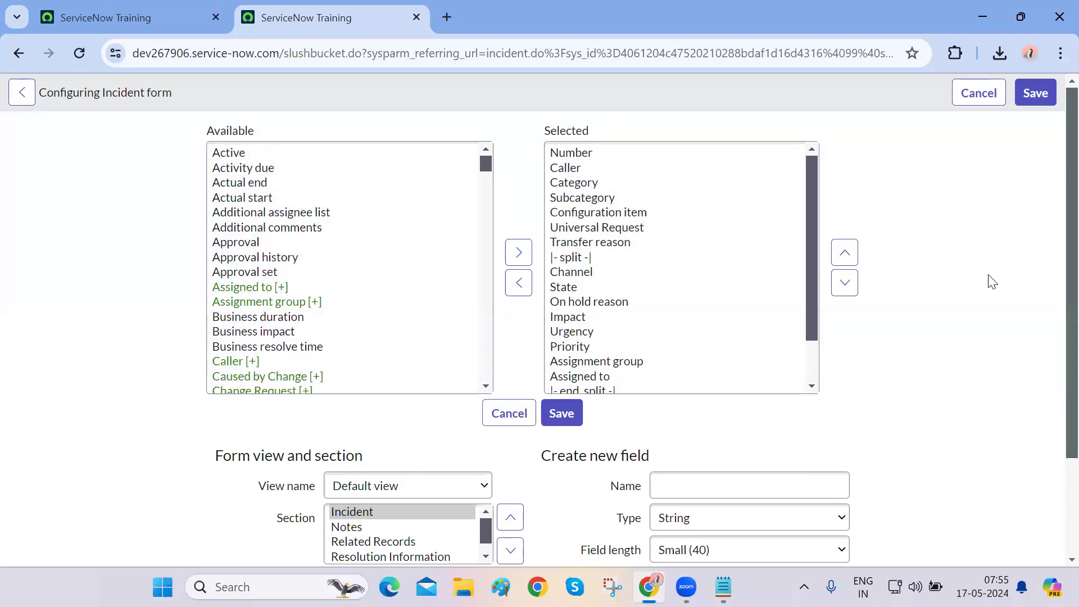
pyautogui.moveTo(992, 281); pyautogui.dragTo(708, 273)
pyautogui.scroll(-2, 707, 276)
pyautogui.scroll(2, 706, 280)
pyautogui.scroll(-2, 382, 419)
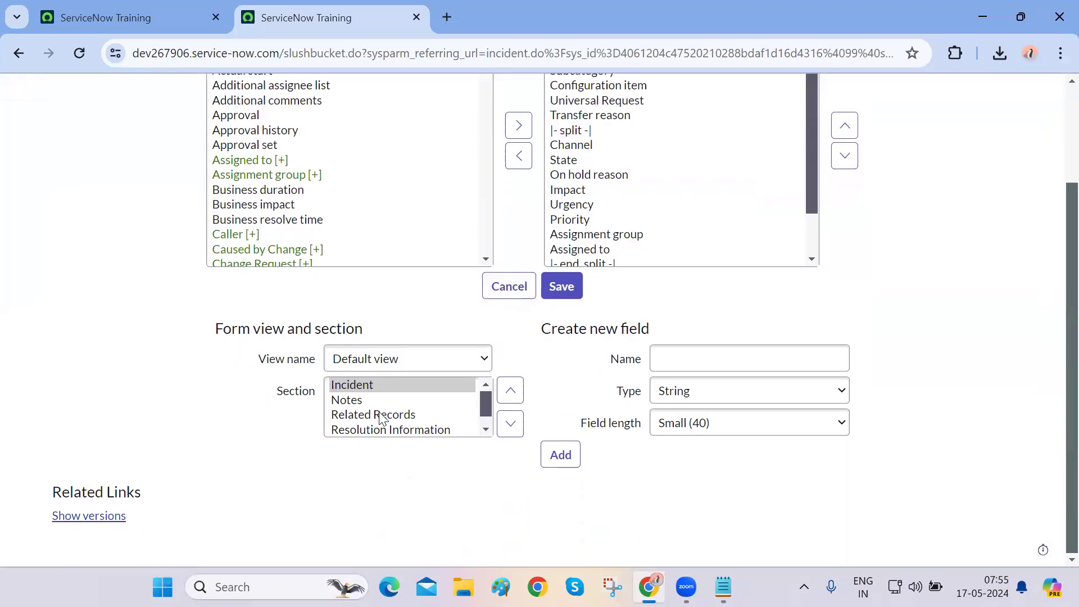
pyautogui.click(368, 366)
pyautogui.click(368, 366)
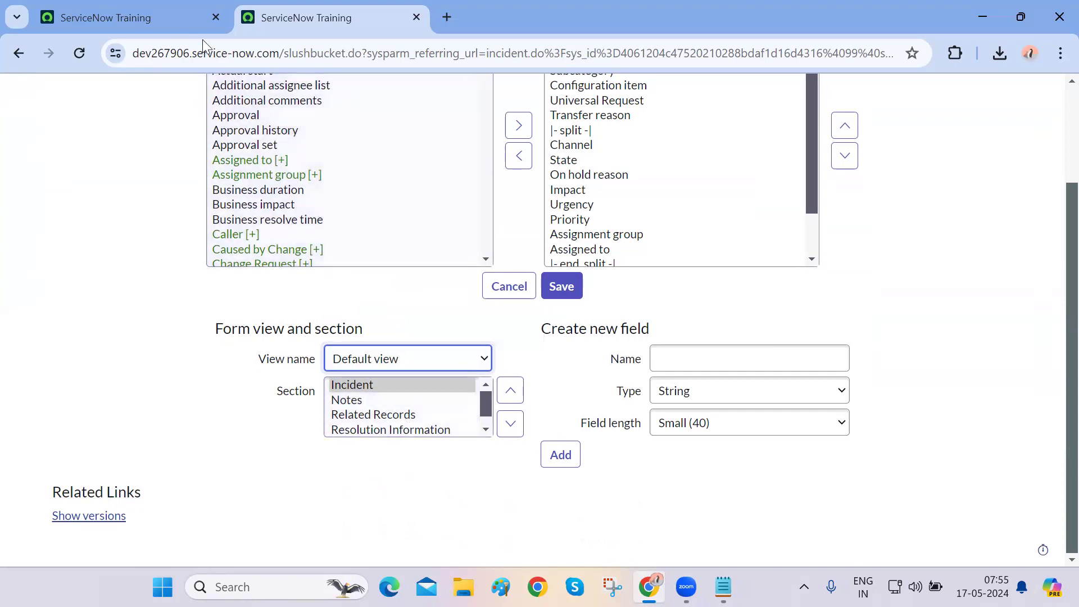
# Open the list of open incidents in a new browser tab and open incident INC0010004 from it
pyautogui.click(162, 19)
pyautogui.click(161, 94)
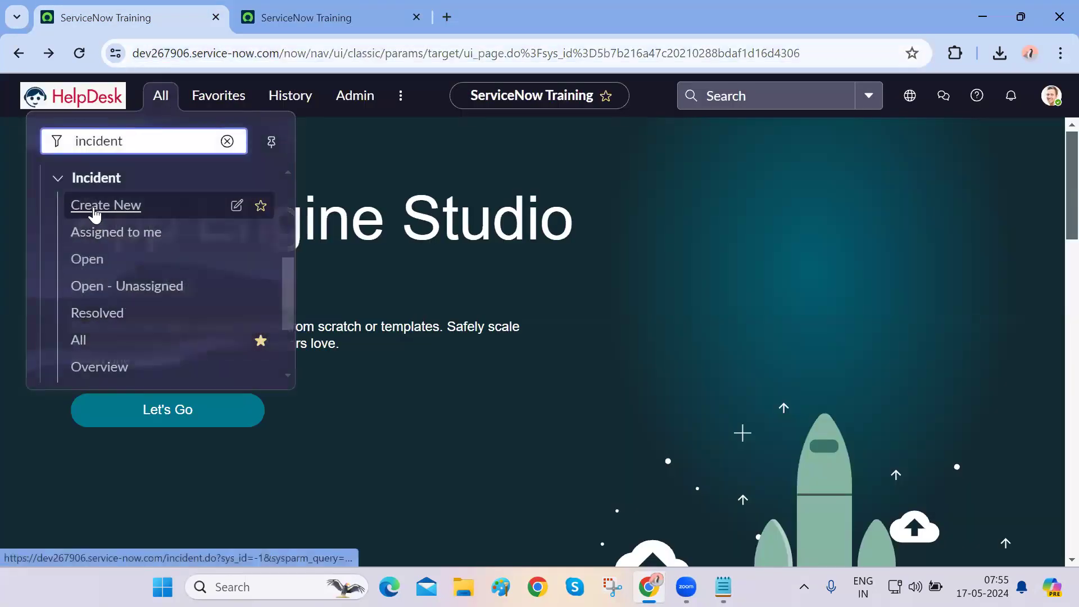
pyautogui.middleClick(94, 263)
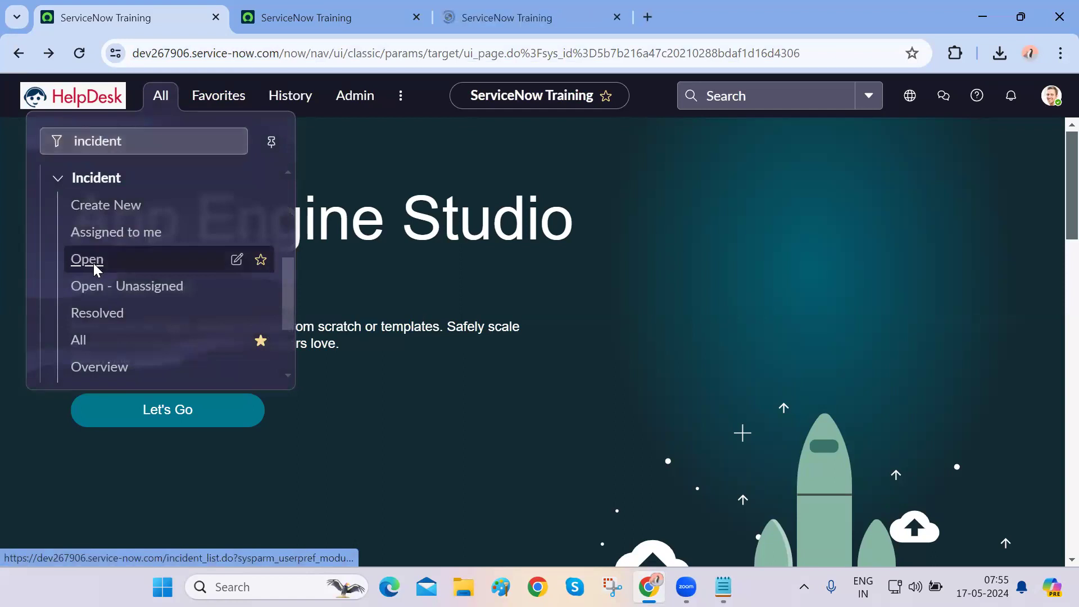
pyautogui.hotkey('ctrl', 'Tab')
pyautogui.hotkey('ctrl', 'Tab')
pyautogui.click(102, 212)
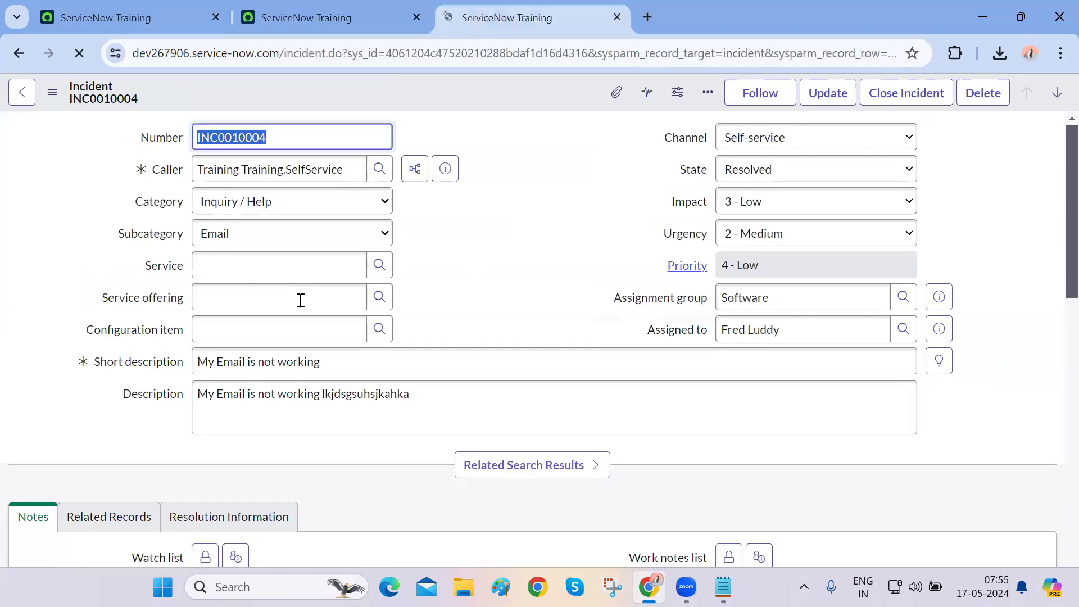
pyautogui.scroll(-3, 142, 360)
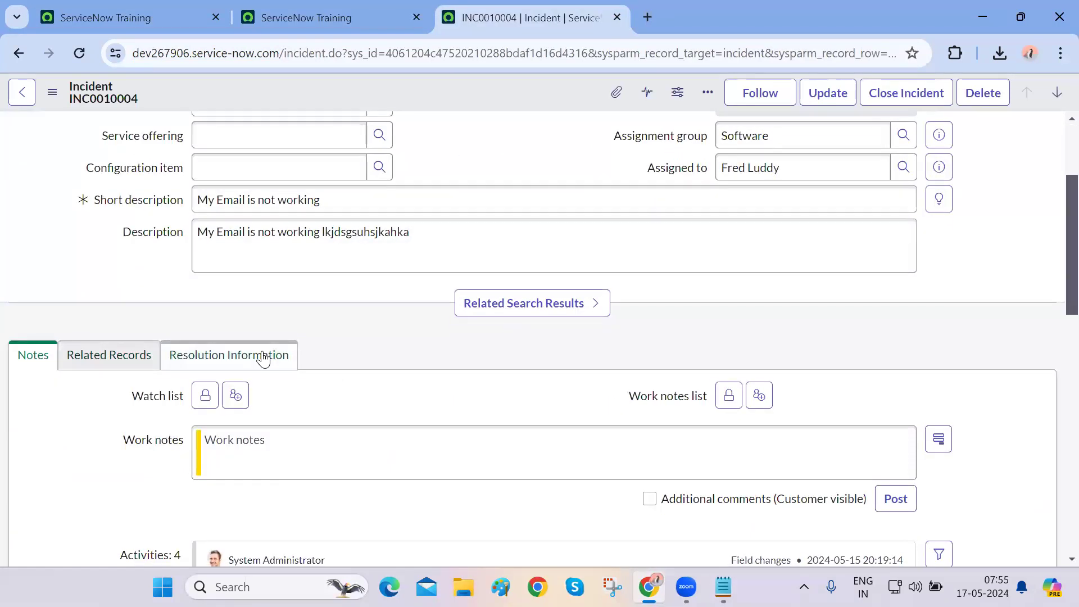
# Check the Section list of the Default view in the form layout configuration and return to the incident
pyautogui.hotkey('ctrl', 'shift', 'Tab')
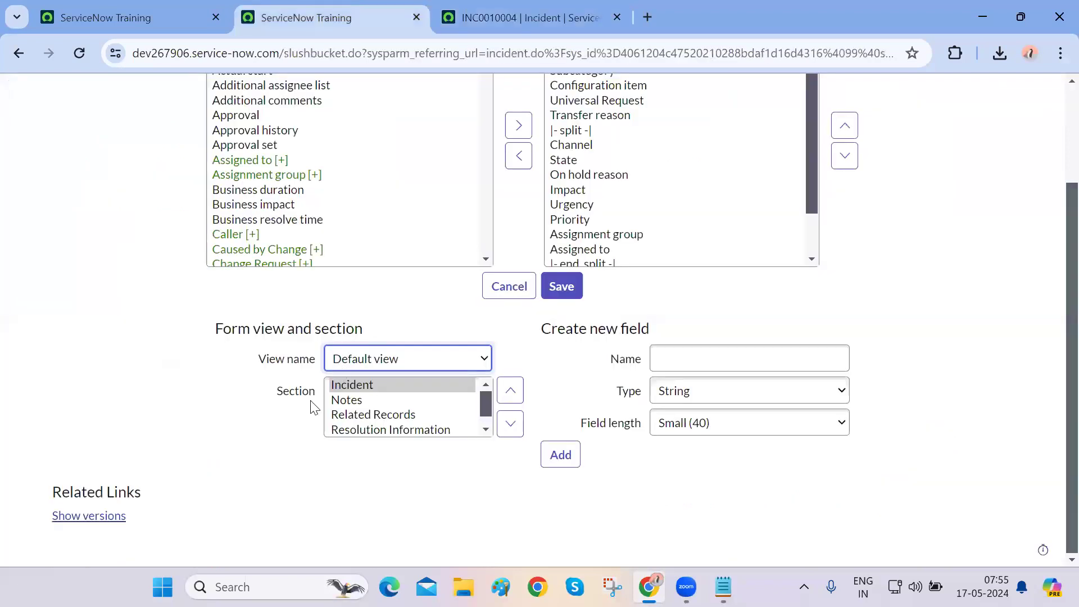
pyautogui.click(488, 412)
pyautogui.moveTo(485, 408)
pyautogui.mouseDown()
pyautogui.moveTo(486, 425)
pyautogui.moveTo(484, 404)
pyautogui.mouseUp()
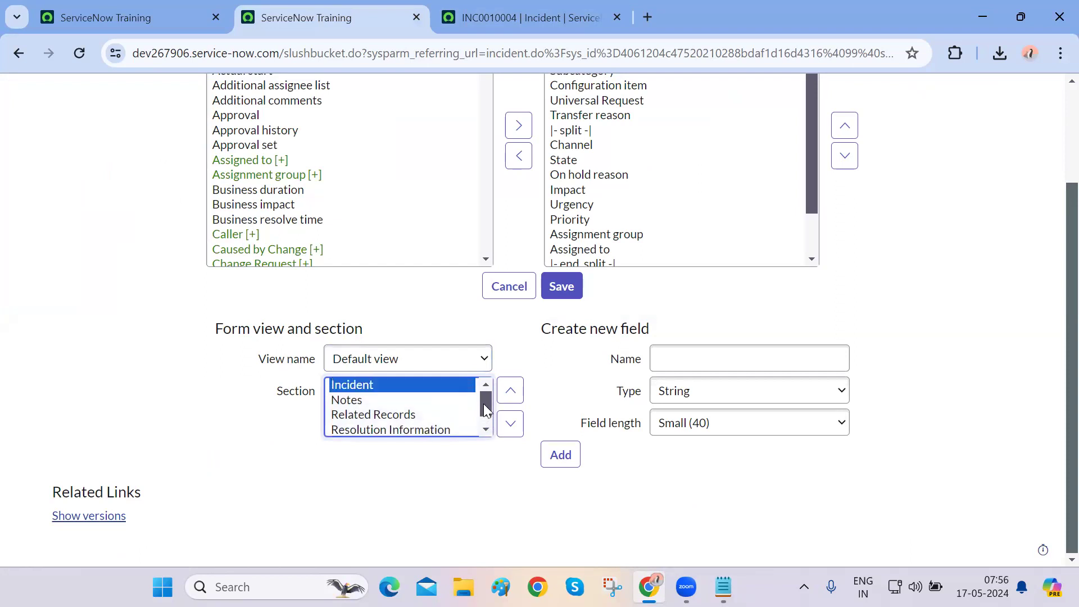
pyautogui.hotkey('ctrl', 'Tab')
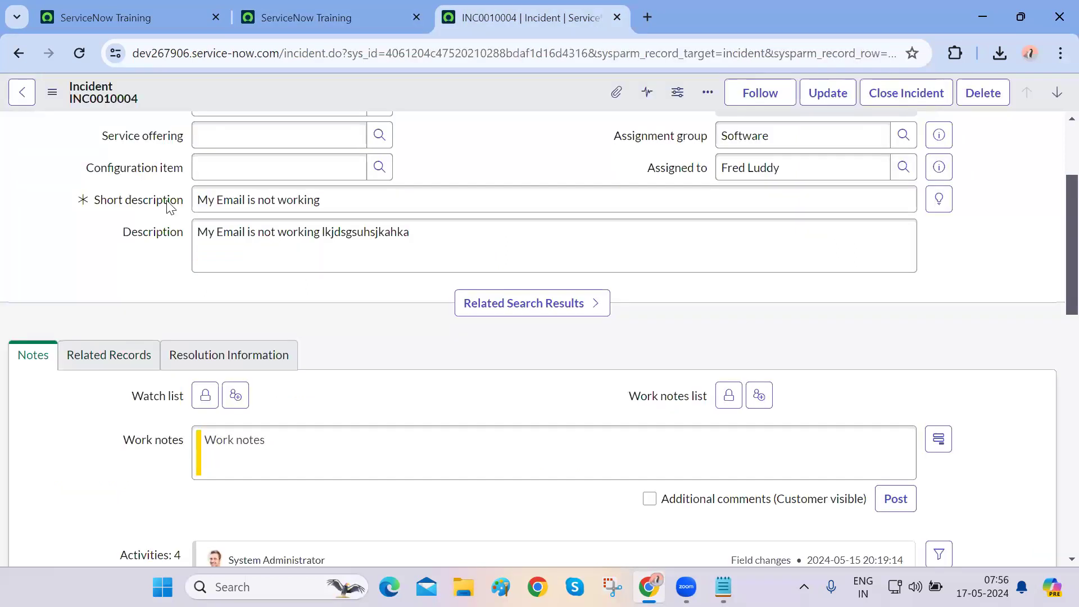
# Examine the incident form's title and the fields of its main Incident section
pyautogui.moveTo(115, 86); pyautogui.dragTo(58, 93)
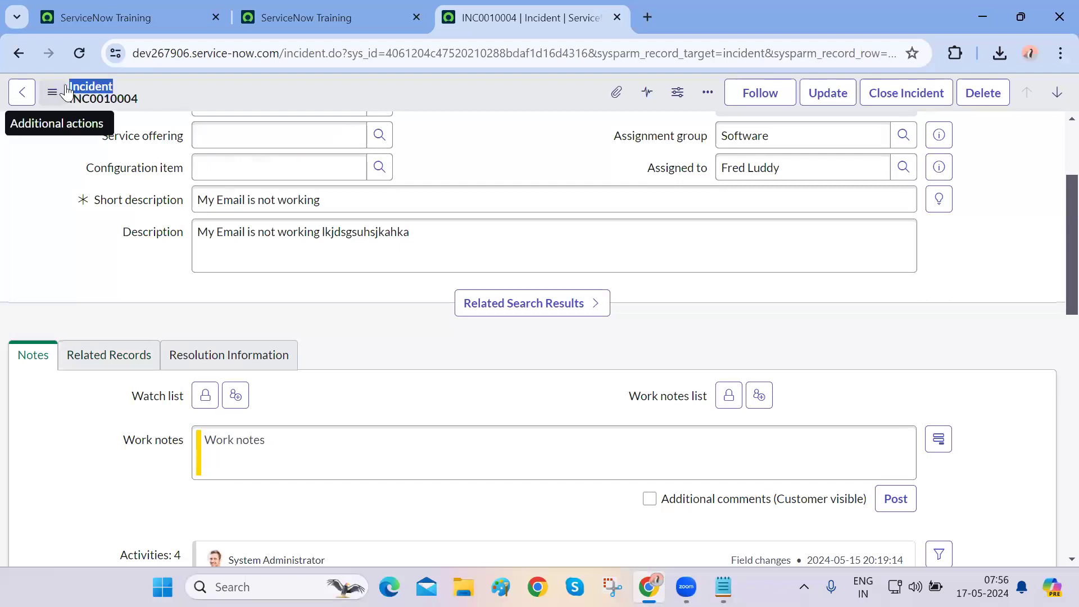
pyautogui.scroll(3, 93, 206)
pyautogui.click(363, 333)
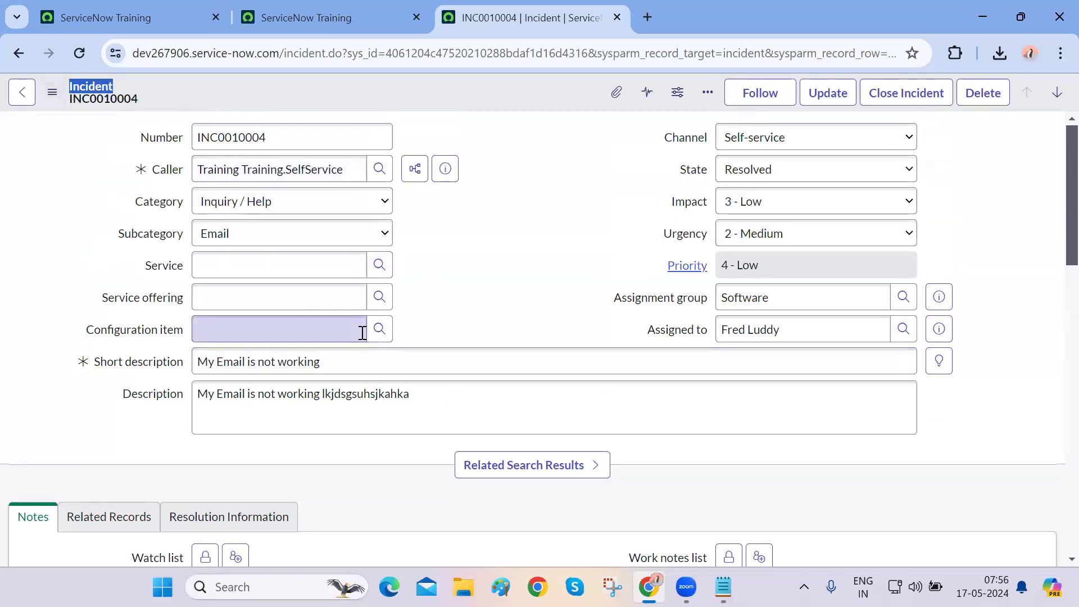
pyautogui.scroll(-3, 363, 333)
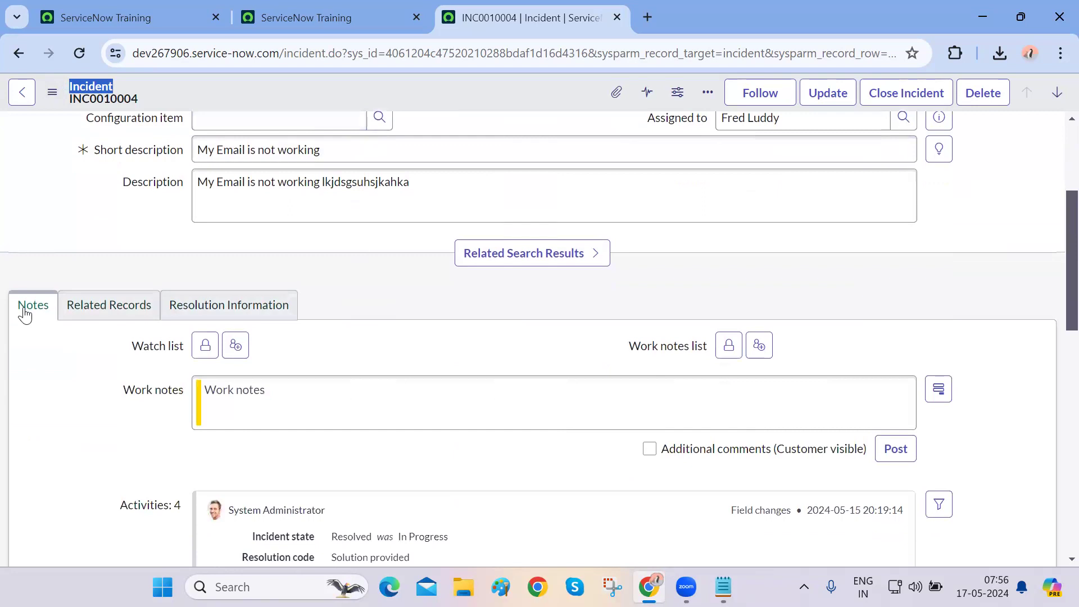
# Examine the fields in the incident's Related Records and Resolution Information sections
pyautogui.click(93, 310)
pyautogui.scroll(-1, 96, 306)
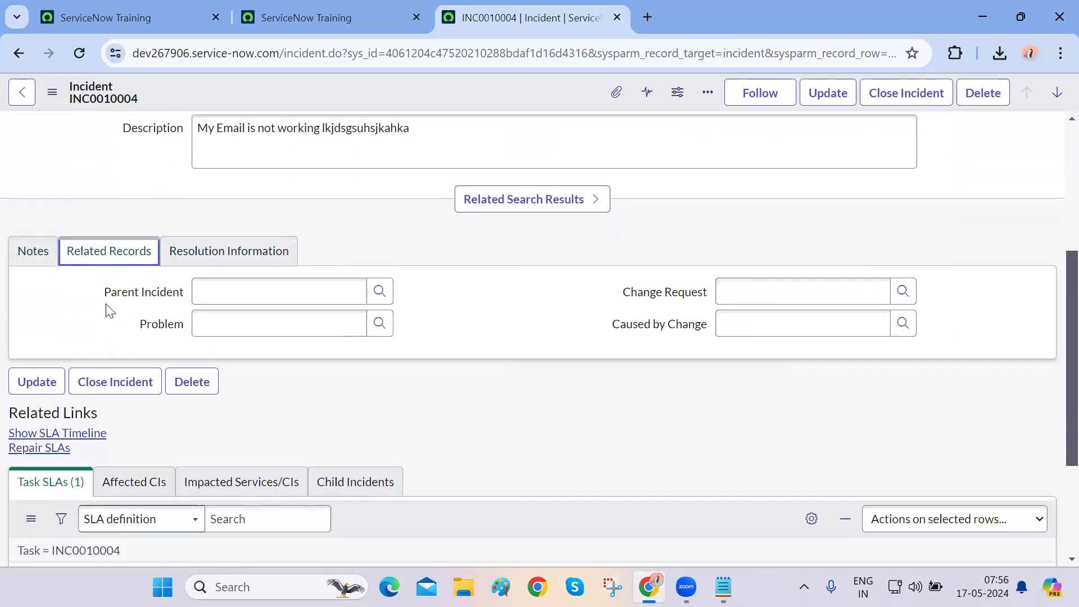
pyautogui.moveTo(92, 296); pyautogui.dragTo(604, 344)
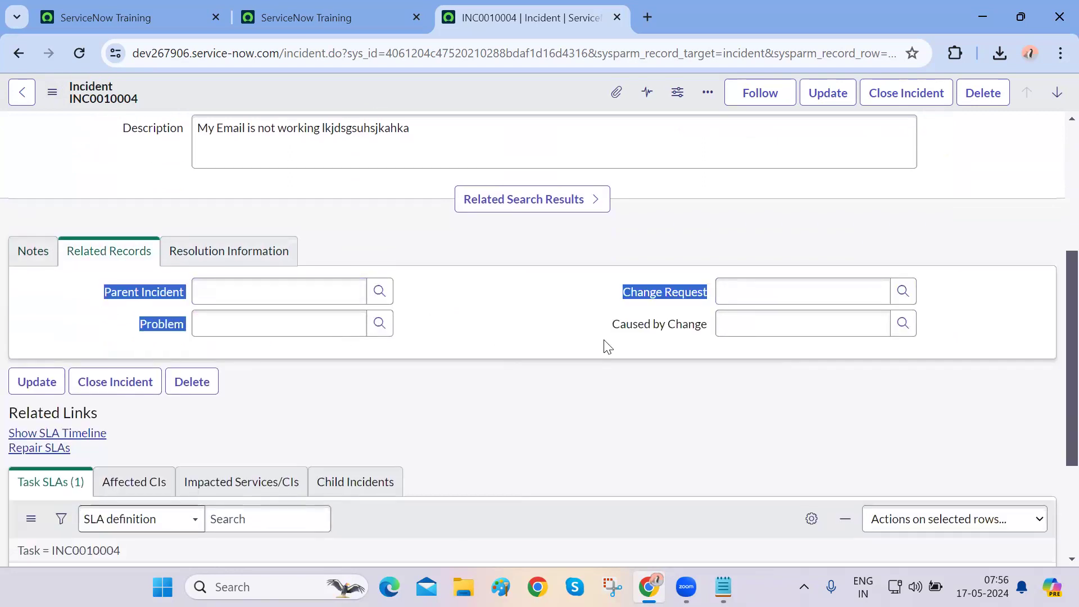
pyautogui.click(523, 388)
pyautogui.click(230, 253)
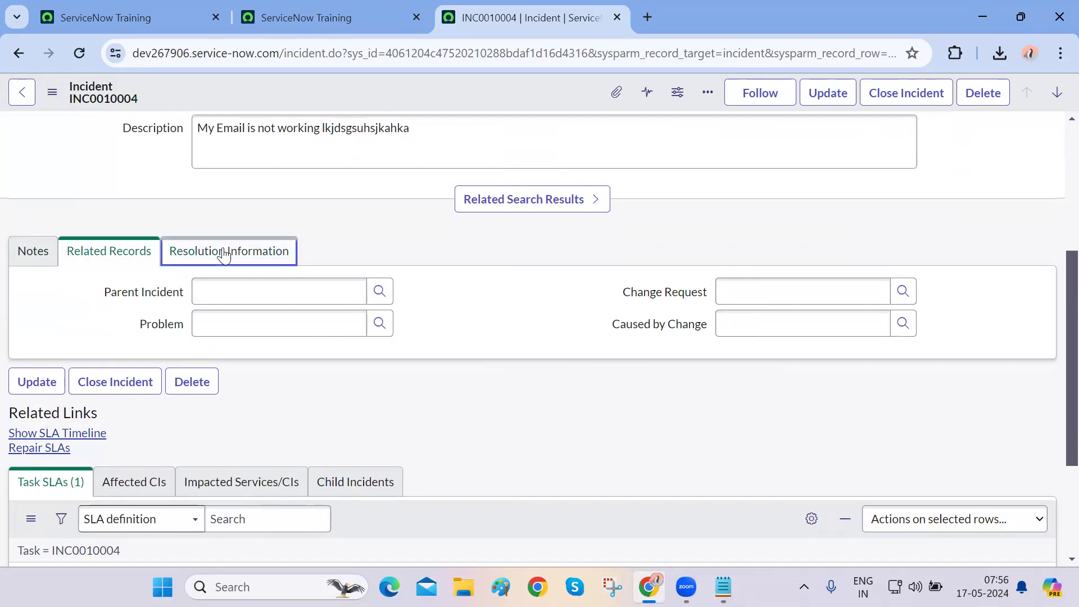
pyautogui.moveTo(97, 292); pyautogui.dragTo(517, 383)
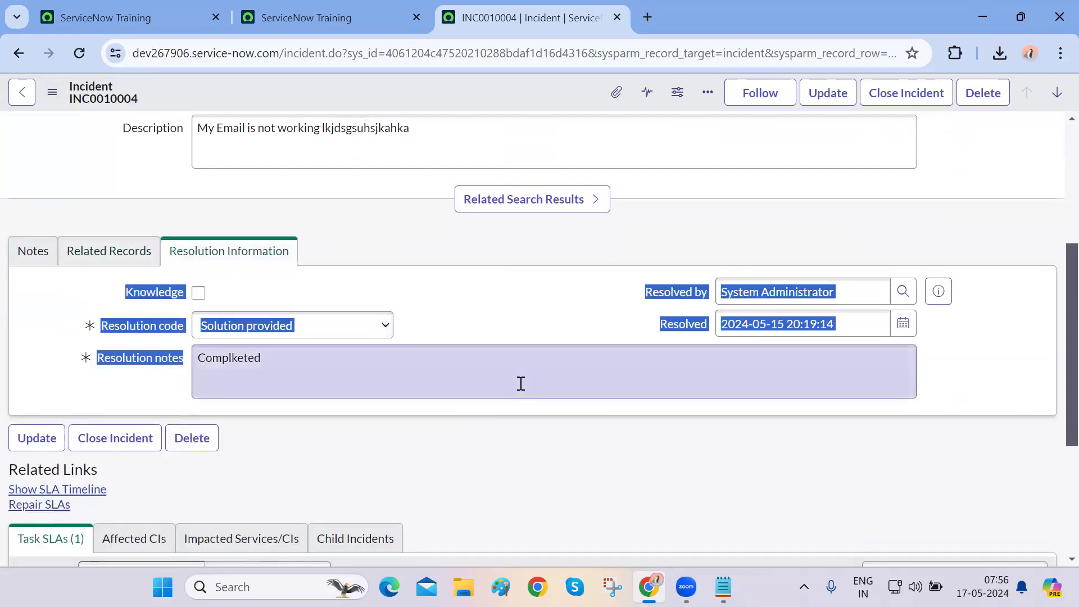
pyautogui.click(555, 292)
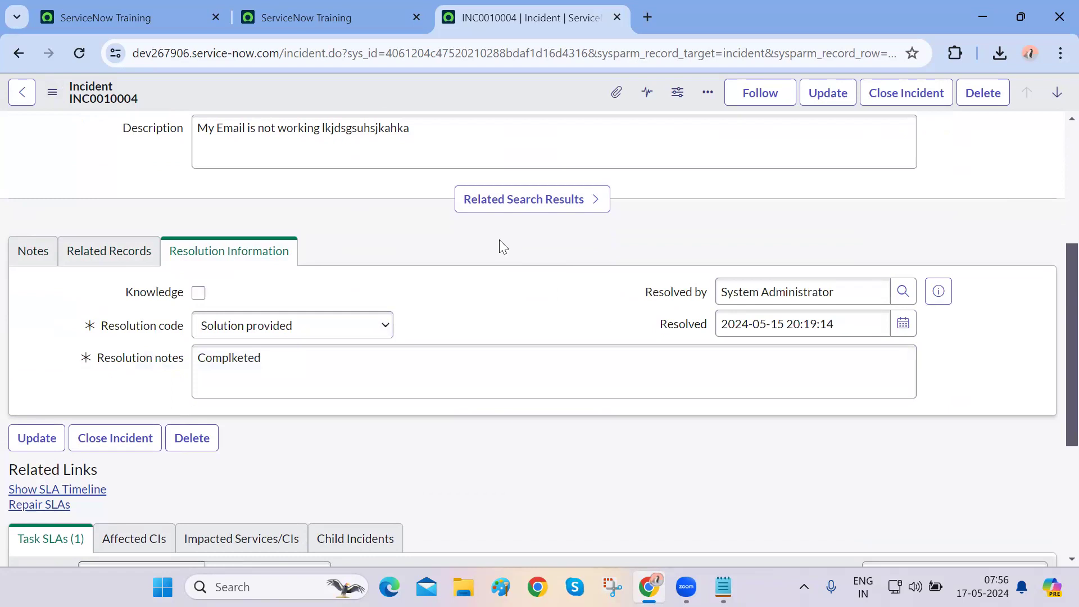
pyautogui.scroll(5, 499, 241)
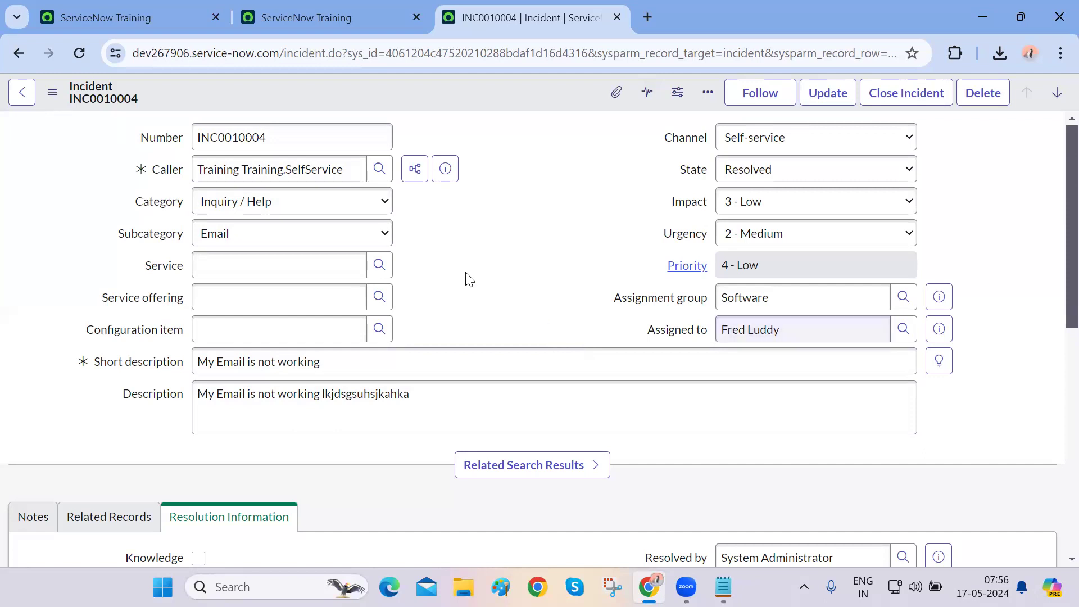
# Examine the table name in the incident's web address, the form's additional actions and the record number in its header
pyautogui.doubleClick(299, 55)
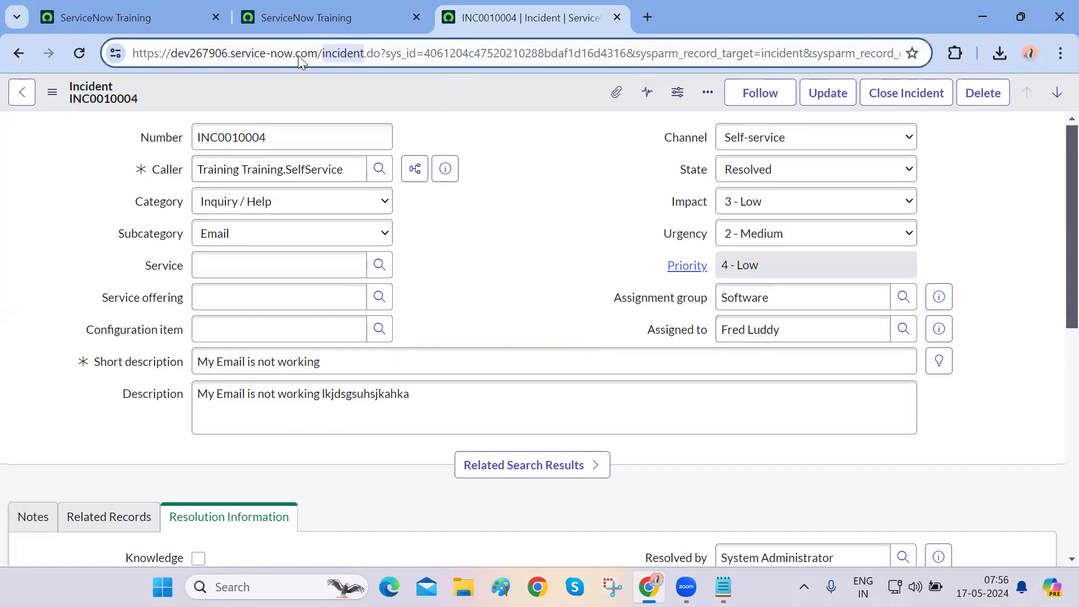
pyautogui.click(484, 247)
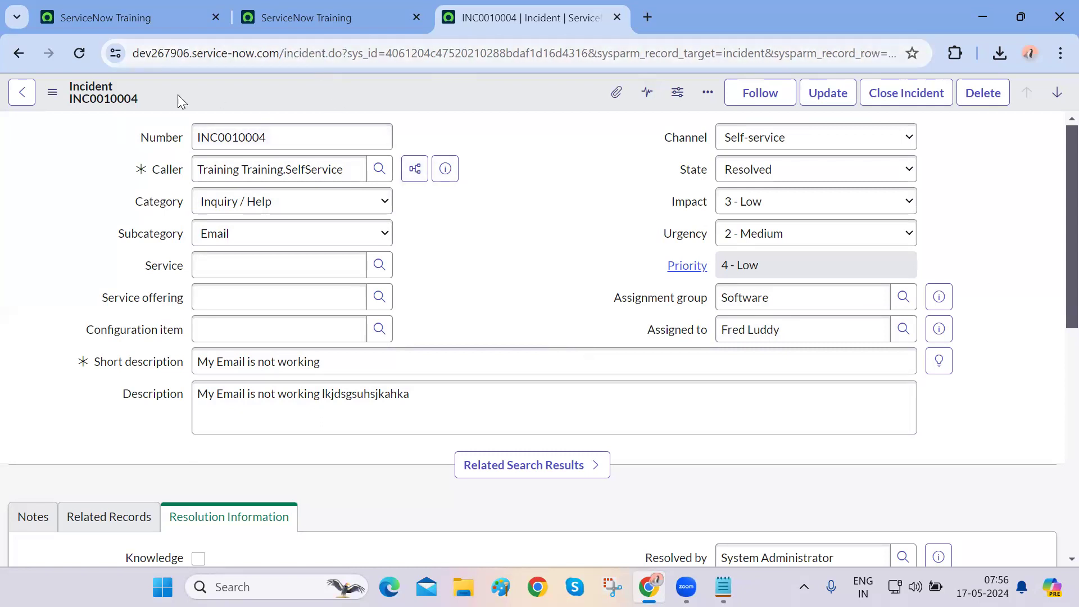
pyautogui.click(52, 92)
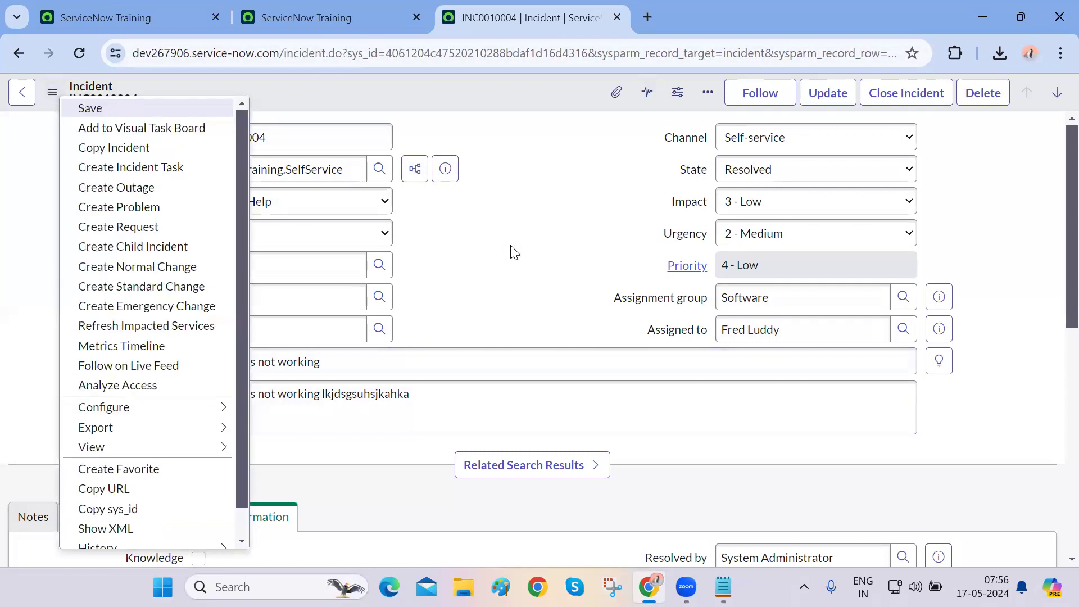
pyautogui.press('Escape')
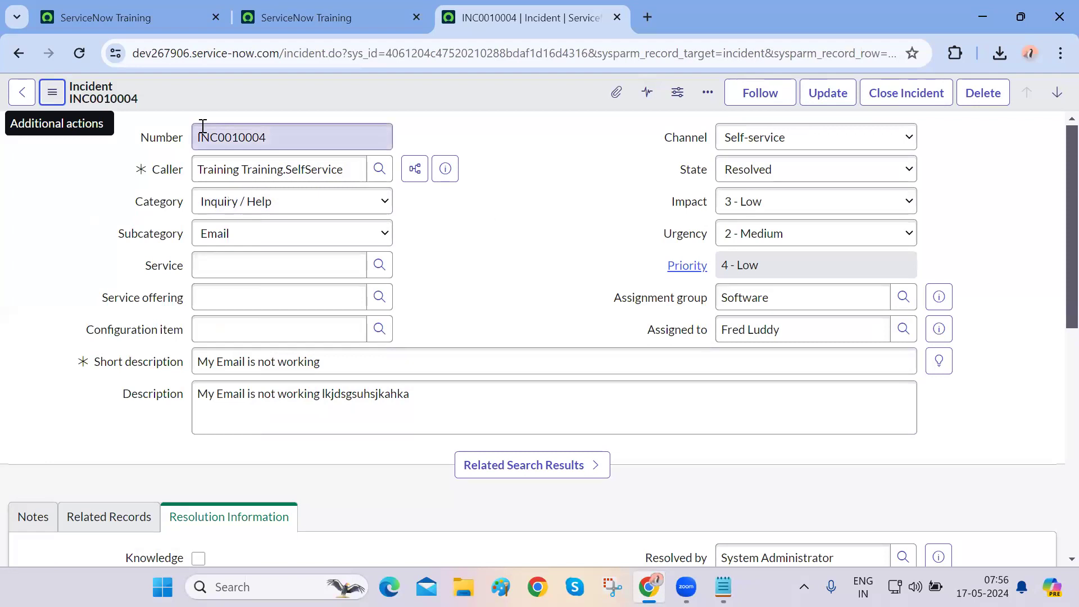
pyautogui.moveTo(140, 98); pyautogui.dragTo(77, 104)
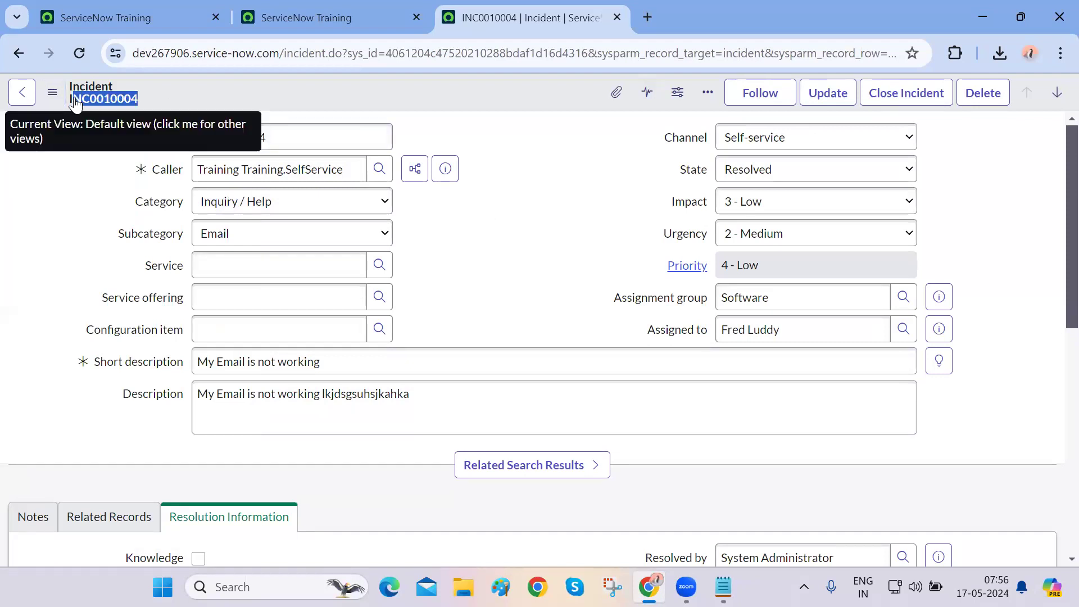
pyautogui.click(579, 293)
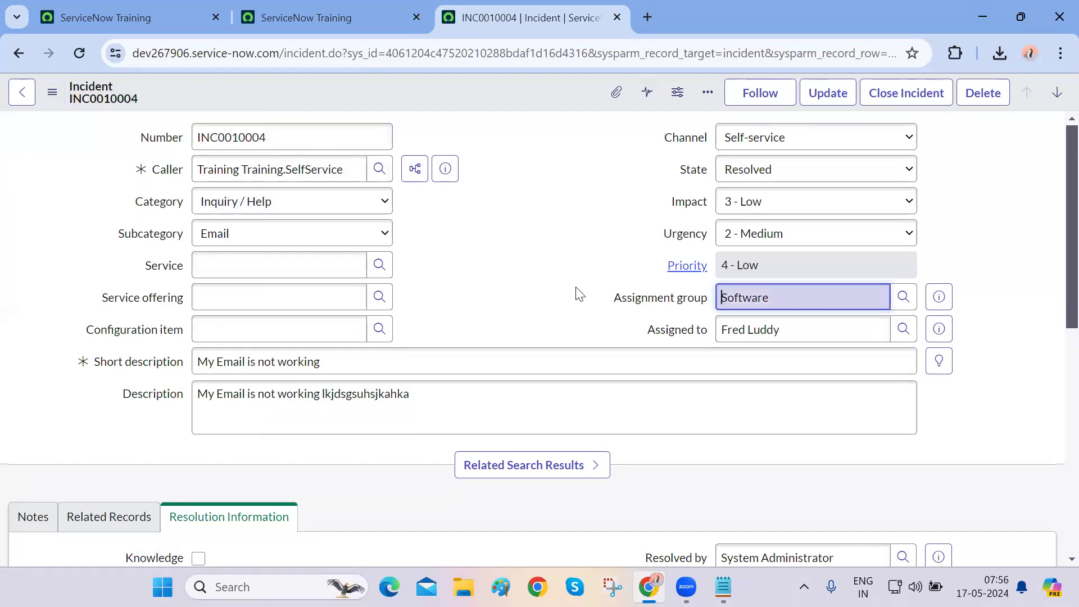
pyautogui.scroll(-10, 579, 294)
pyautogui.scroll(10, 579, 294)
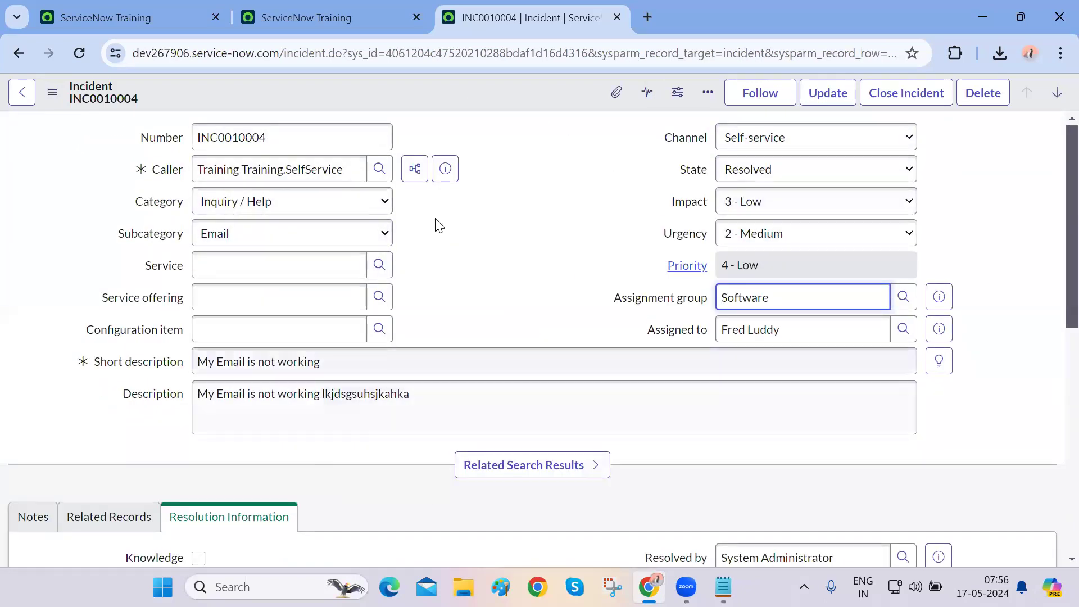
# Open the user table's record list in a new tab by entering sys_user.LIST in the navigator filter
pyautogui.click(112, 17)
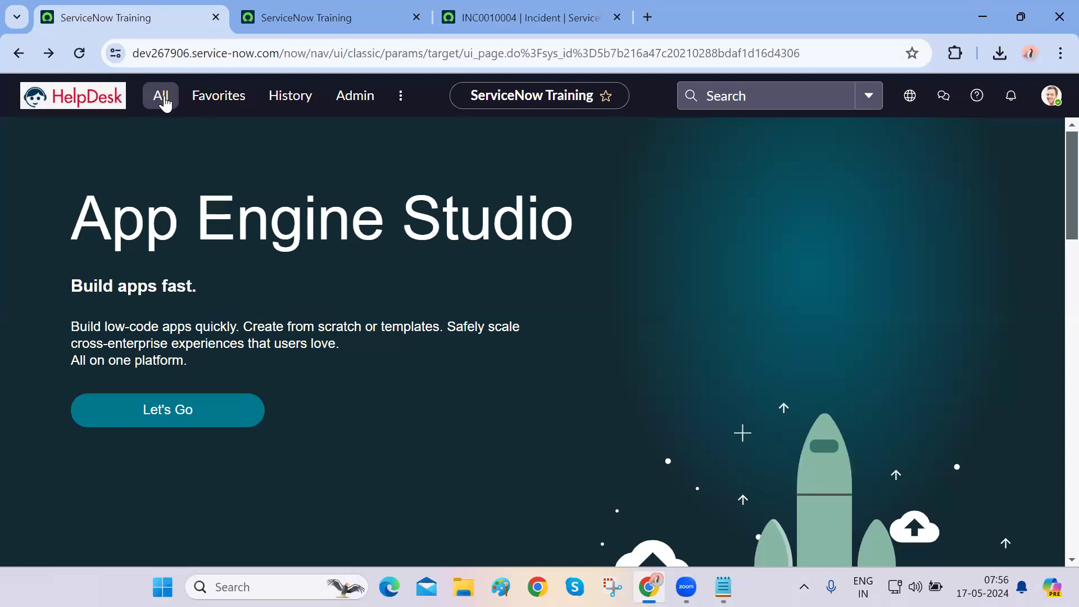
pyautogui.click(164, 101)
pyautogui.doubleClick(144, 137)
pyautogui.write('sy')
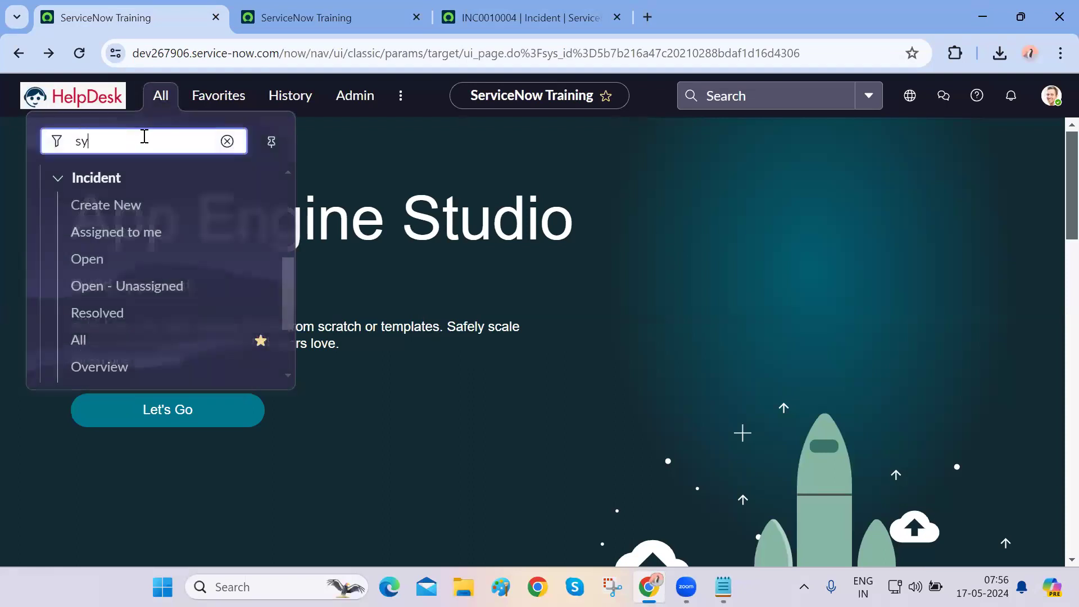
pyautogui.write('s_user.LIS')
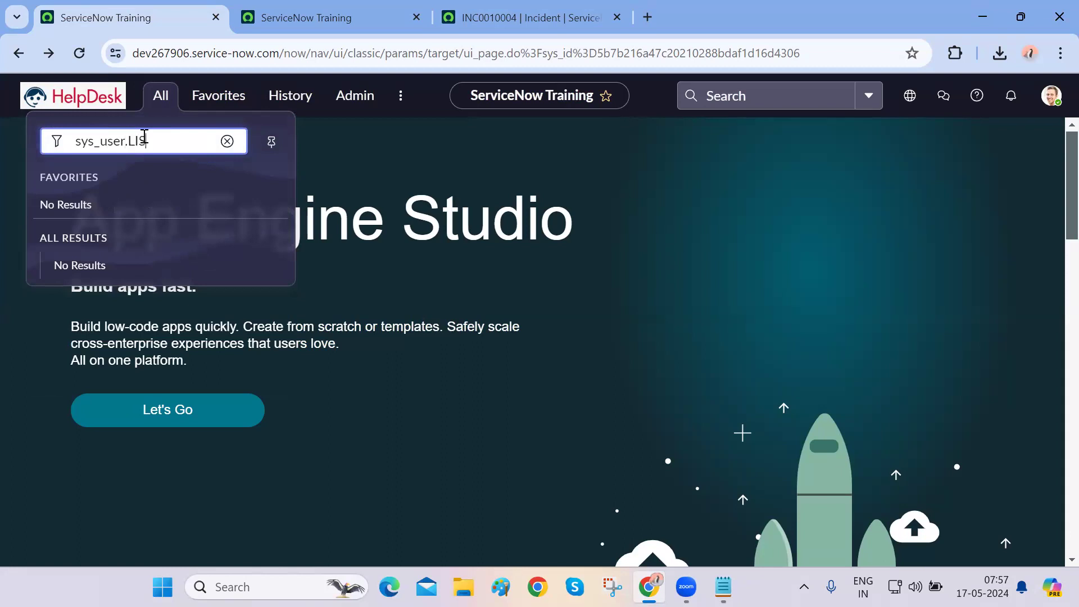
pyautogui.press('Return')
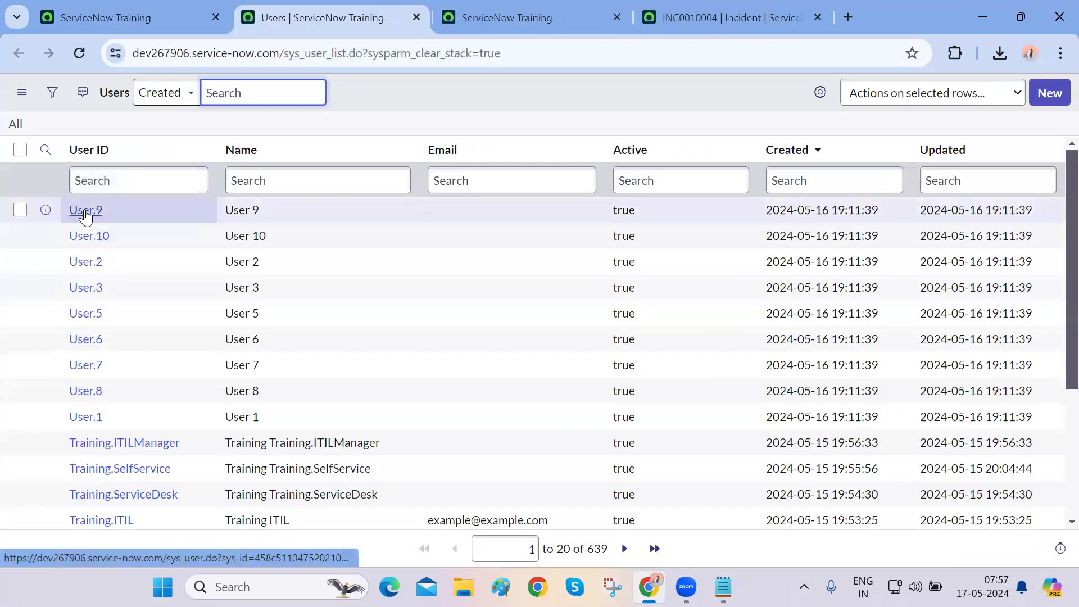
# Open the User.9 record in a new tab and examine its form title and the fields of its main section
pyautogui.keyDown('ctrl'); pyautogui.click(85, 211); pyautogui.keyUp('ctrl')
pyautogui.hotkey('ctrl', 'Tab')
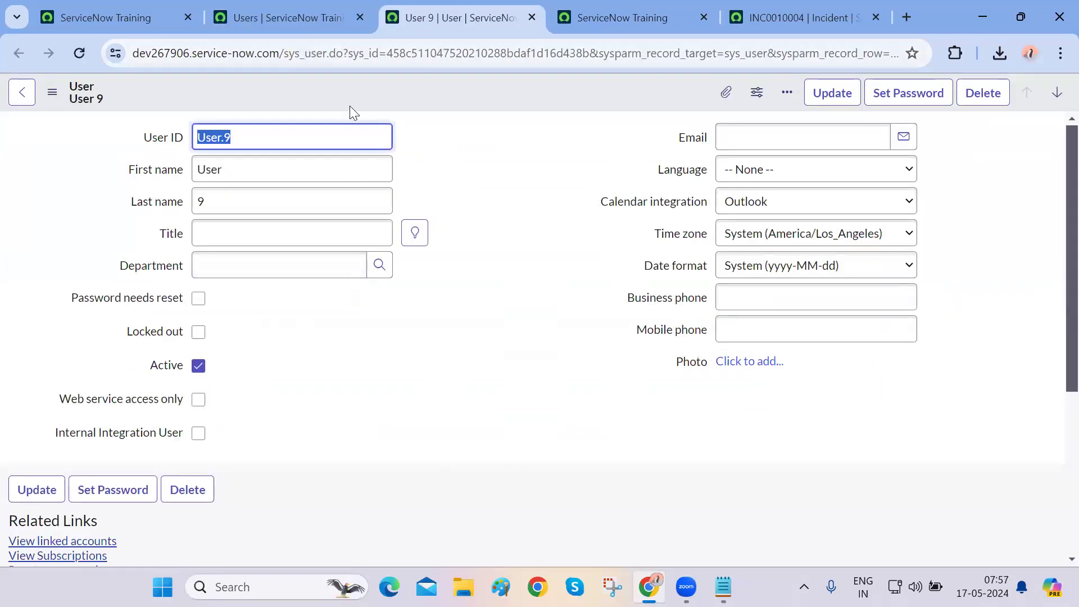
pyautogui.scroll(-1, 414, 390)
pyautogui.scroll(1, 414, 390)
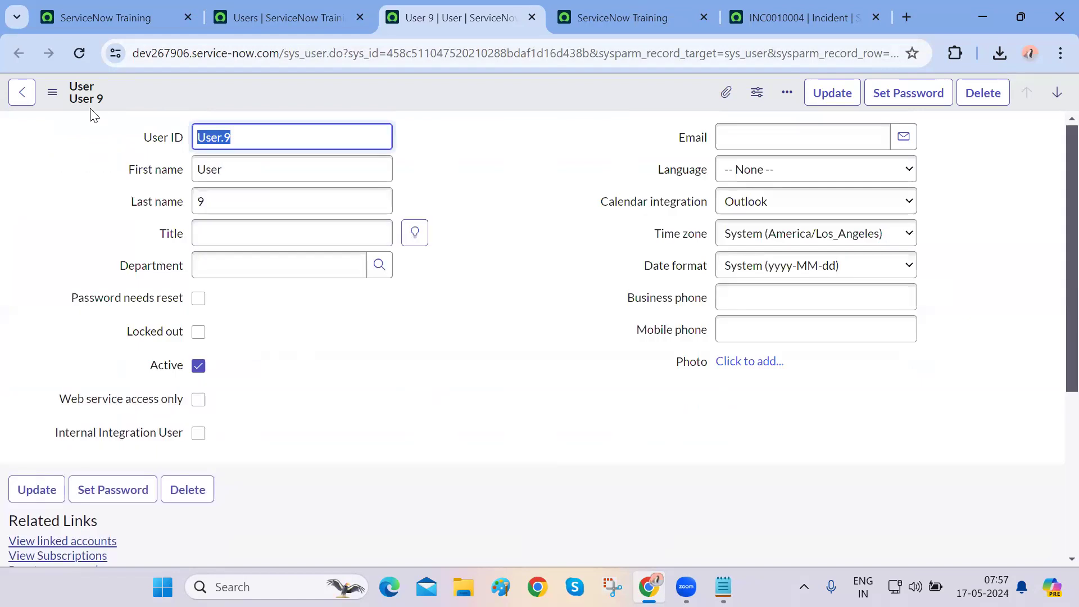
pyautogui.moveTo(100, 86); pyautogui.dragTo(71, 84)
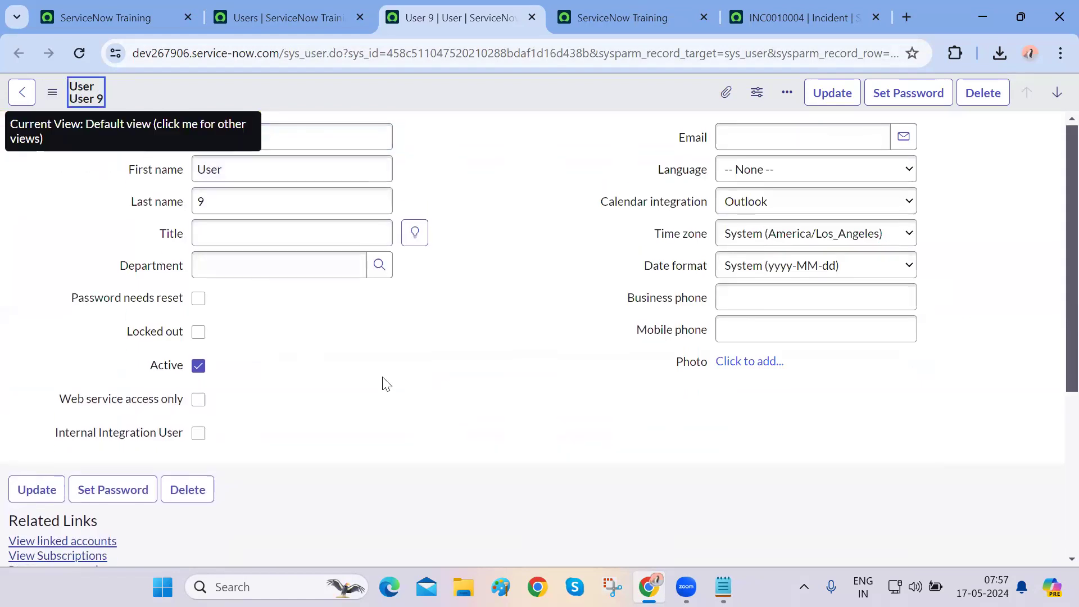
pyautogui.scroll(-5, 395, 419)
pyautogui.scroll(5, 395, 419)
pyautogui.click(458, 476)
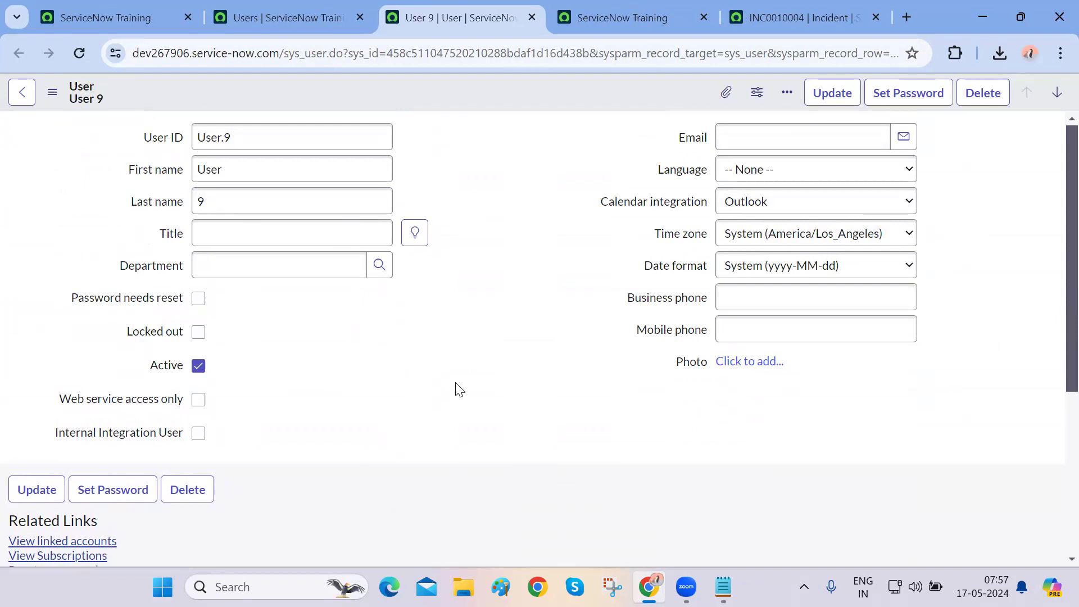
pyautogui.moveTo(144, 138); pyautogui.dragTo(431, 366)
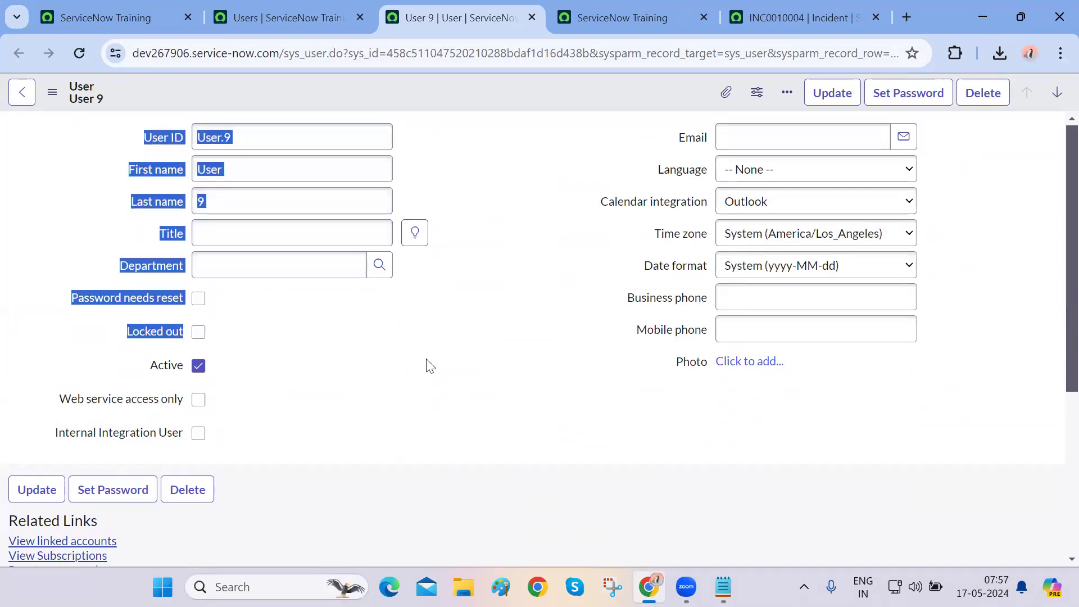
pyautogui.click(431, 430)
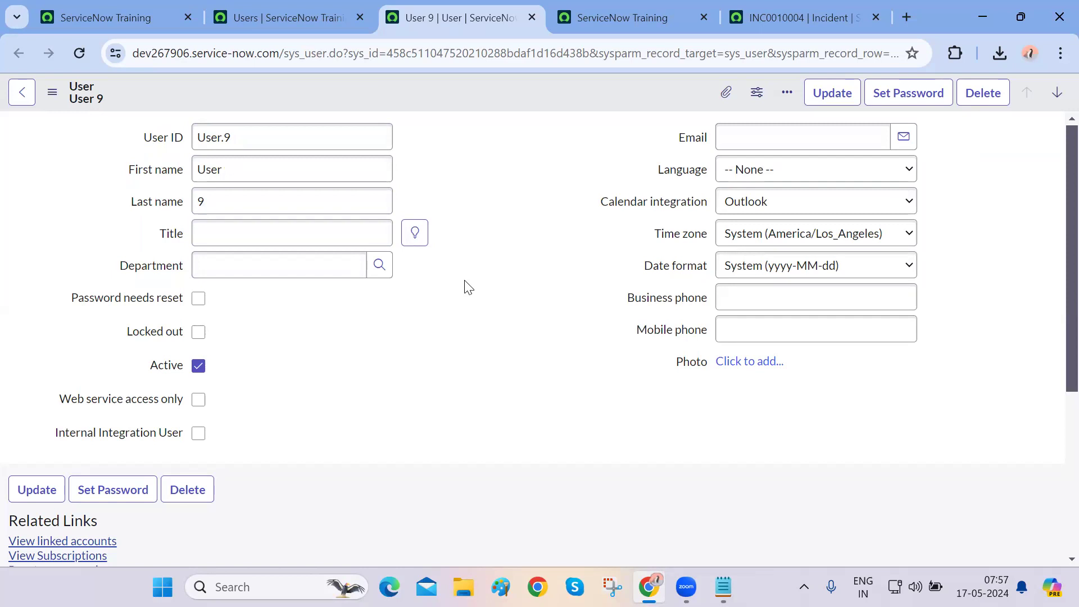
# Close the User 9 record without keeping any changes and return to the incident form layout configuration
pyautogui.click(197, 404)
pyautogui.click(199, 403)
pyautogui.hotkey('ctrl', 'w')
pyautogui.hotkey('ctrl', 'Tab')
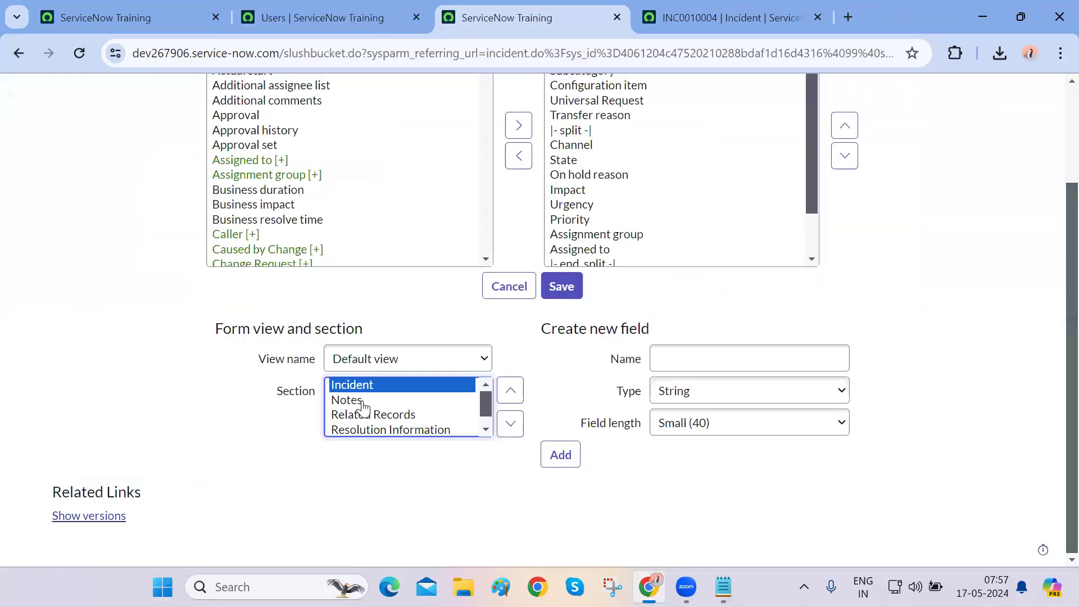
pyautogui.scroll(2, 308, 472)
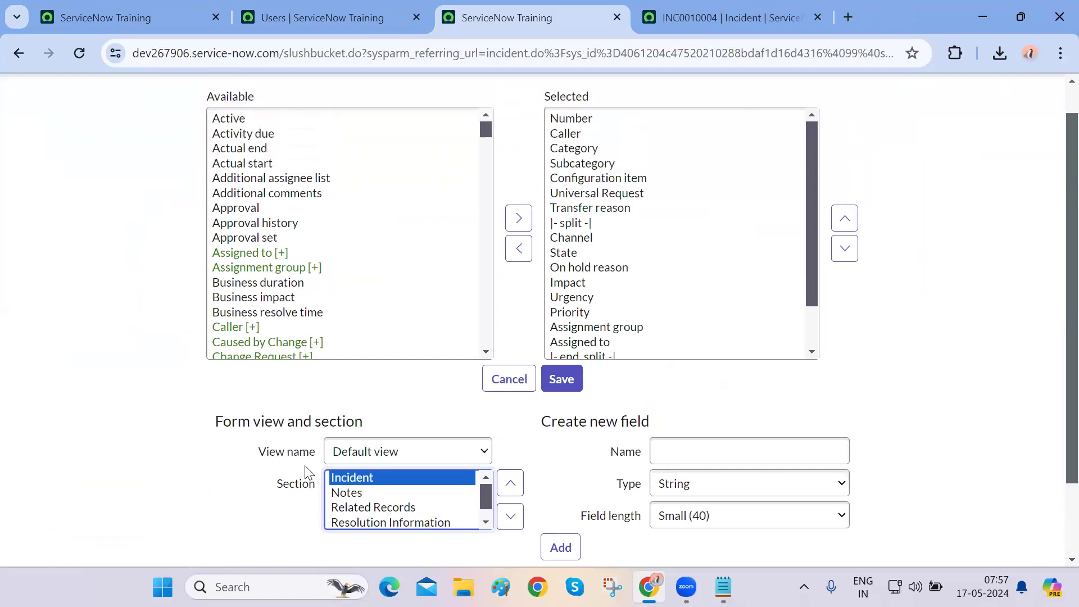
# Examine the main fields and the Resolution Information section on incident INC0010004, and return to its form layout configuration
pyautogui.hotkey('ctrl', 'Tab')
pyautogui.scroll(-3, 306, 472)
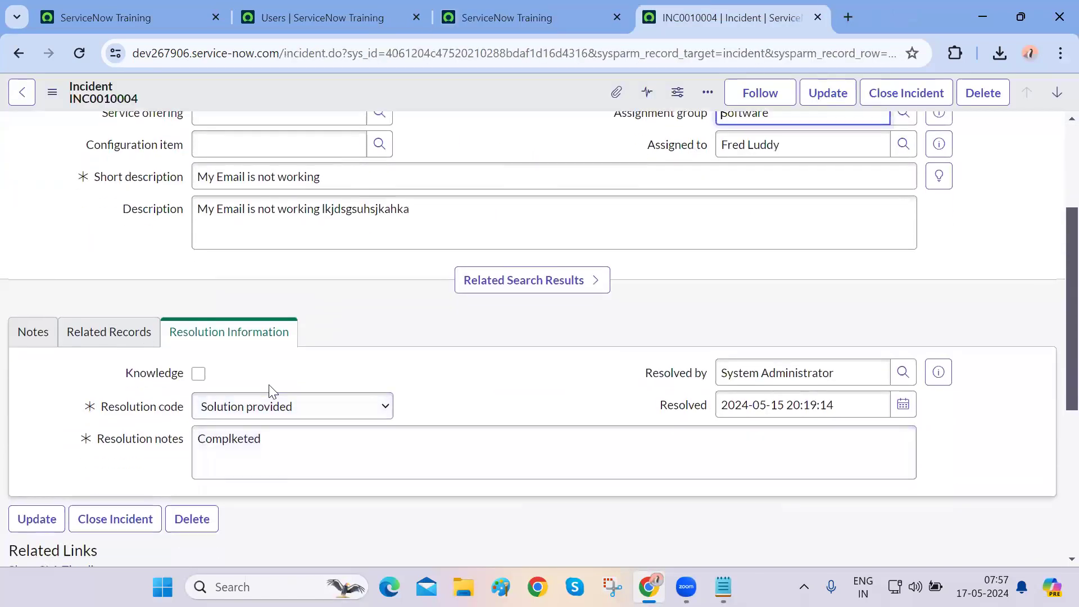
pyautogui.scroll(3, 270, 387)
pyautogui.click(261, 144)
pyautogui.moveTo(262, 144); pyautogui.dragTo(348, 478)
pyautogui.scroll(-3, 101, 428)
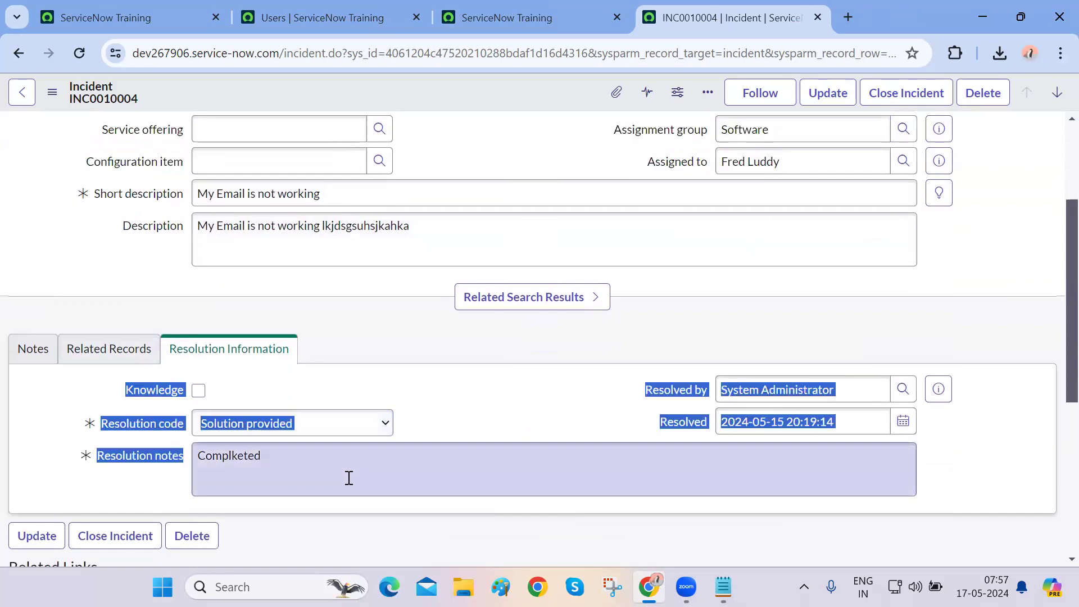
pyautogui.click(434, 326)
pyautogui.hotkey('ctrl', 'shift', 'Tab')
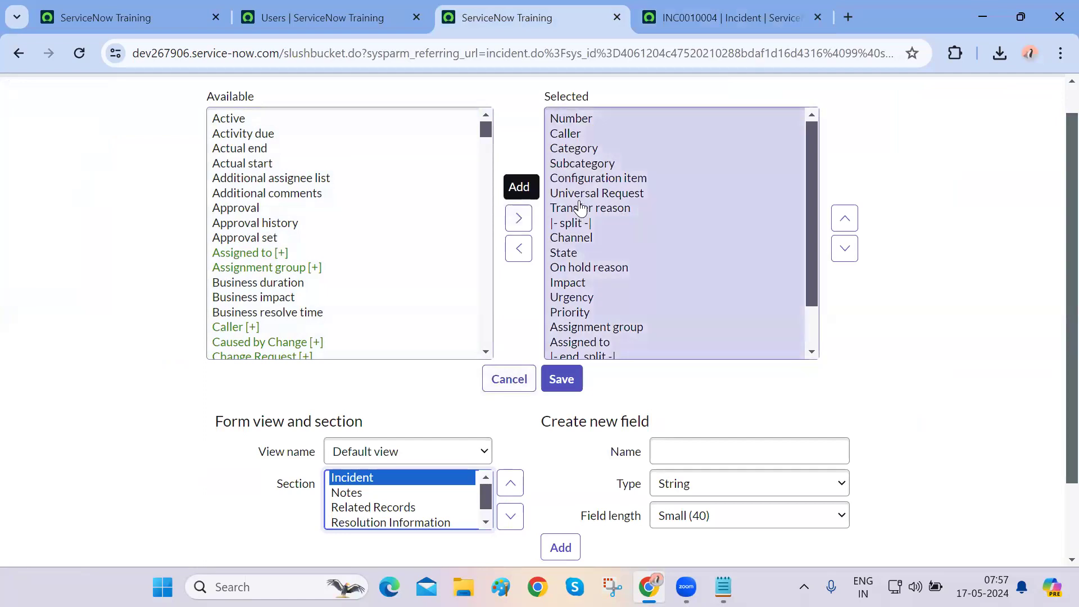
# Review the section list in the incident form layout configuration and save the layout for the Default view
pyautogui.click(581, 207)
pyautogui.click(724, 587)
pyautogui.click(410, 405)
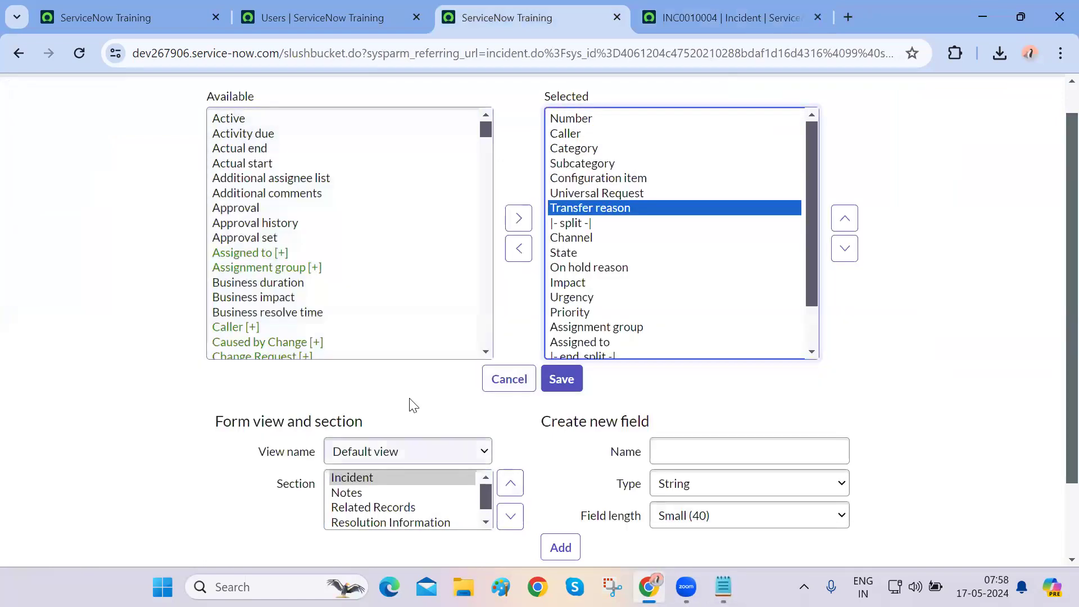
pyautogui.scroll(-2, 403, 397)
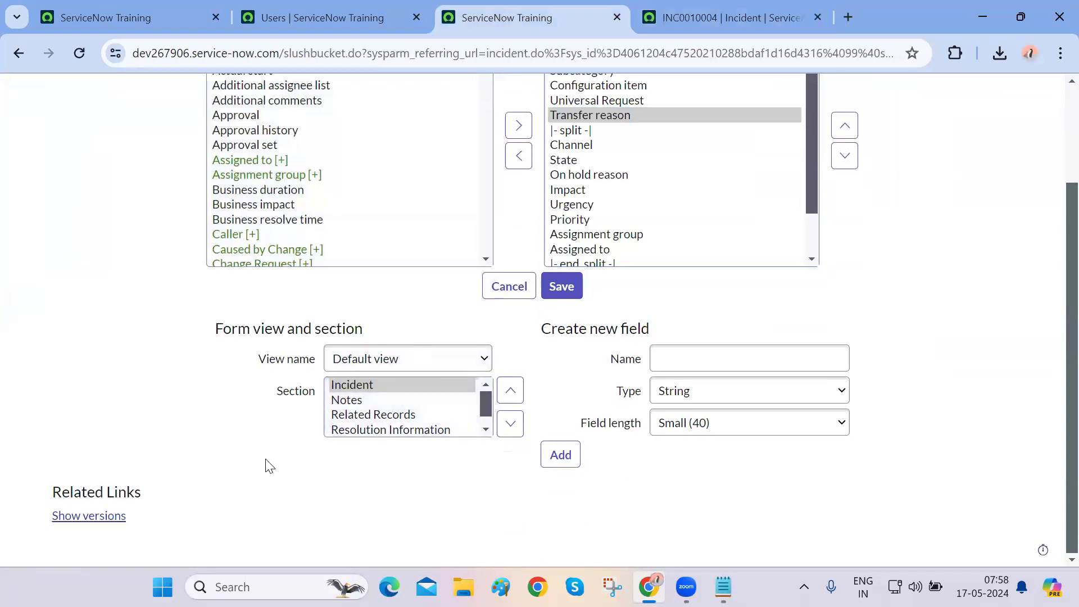
pyautogui.click(344, 388)
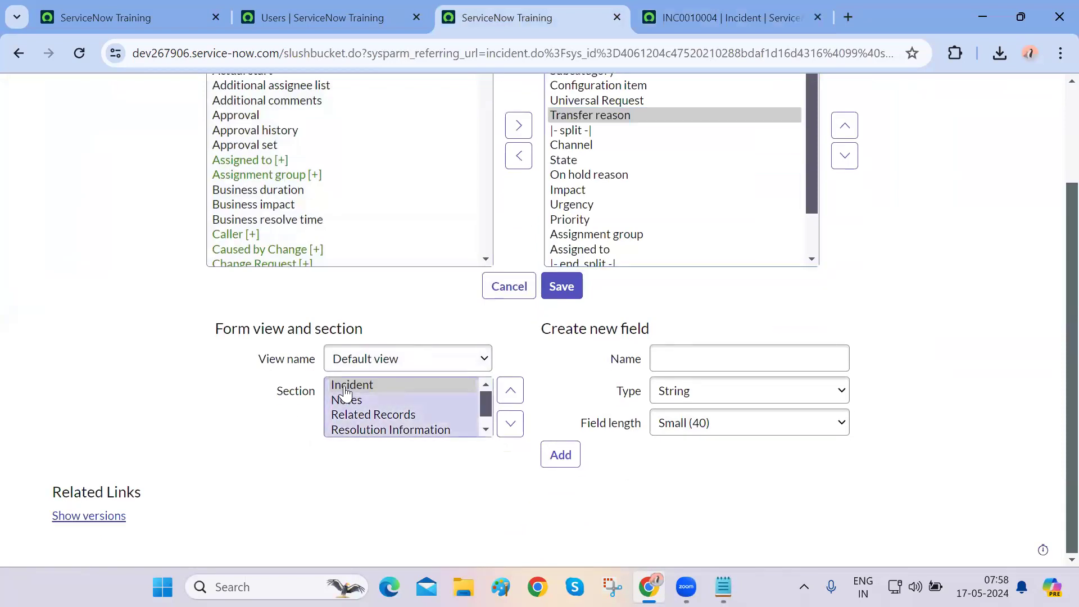
pyautogui.click(410, 464)
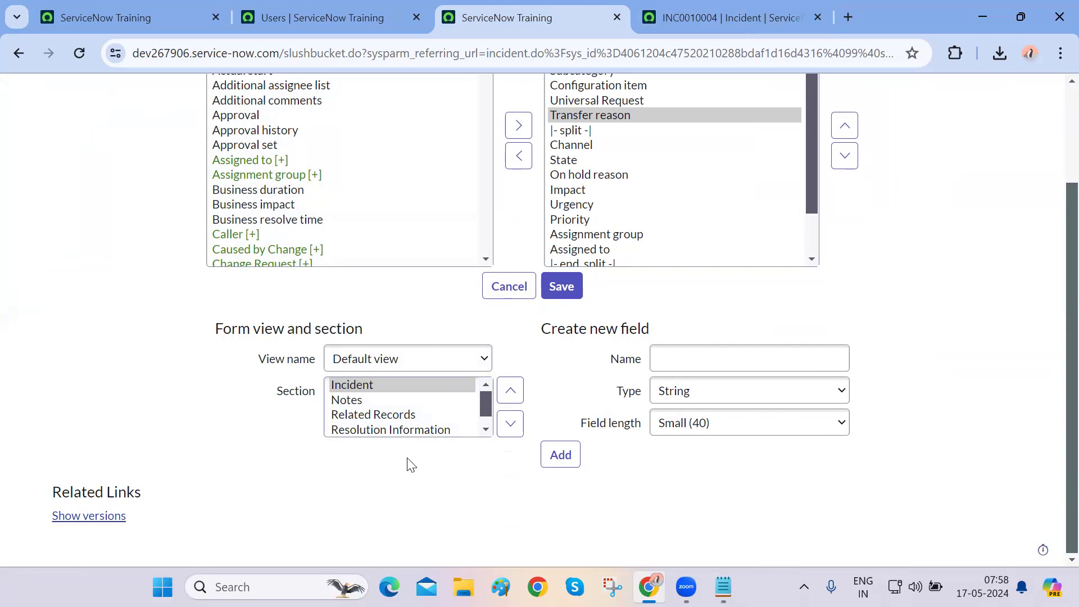
pyautogui.scroll(3, 410, 465)
pyautogui.click(572, 421)
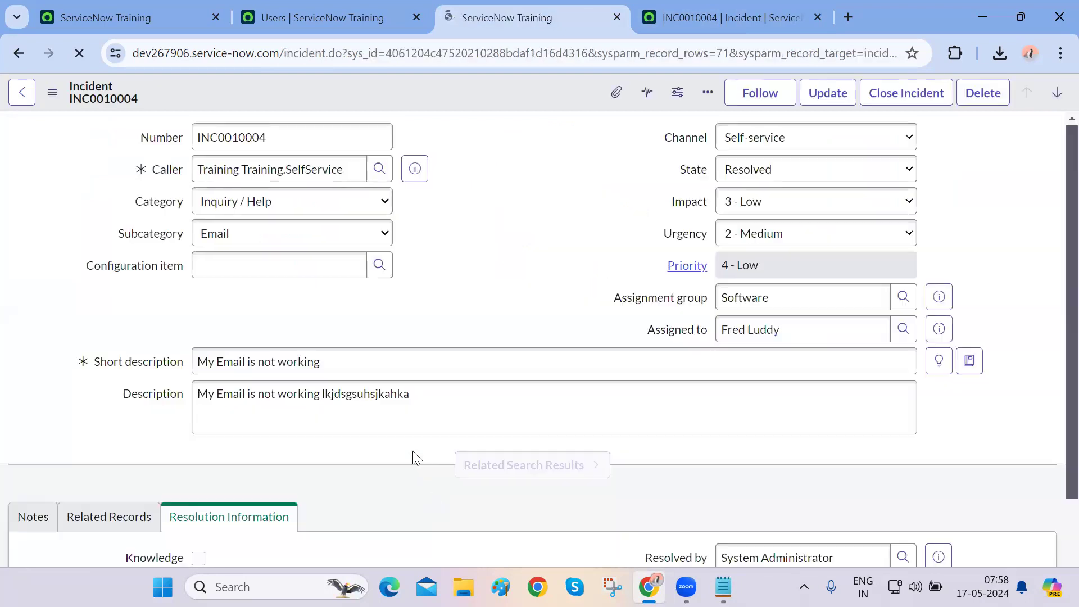
# Compare the fields below Subcategory on the saved incident form with those in the other open tab of the same incident
pyautogui.moveTo(198, 302); pyautogui.dragTo(436, 329)
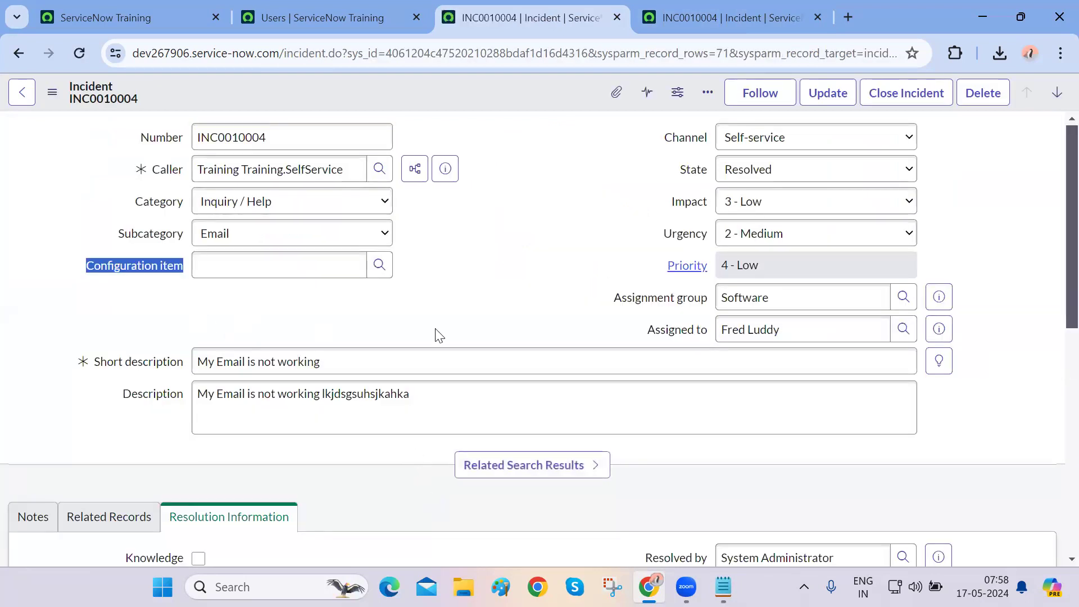
pyautogui.click(440, 336)
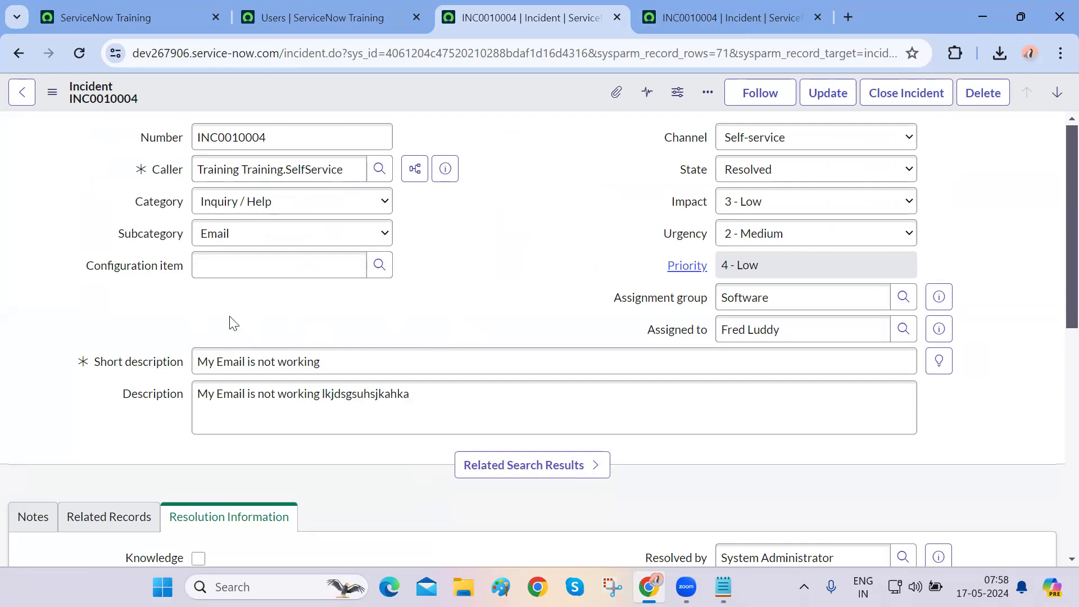
pyautogui.hotkey('ctrl', 'Tab')
pyautogui.scroll(3, 229, 321)
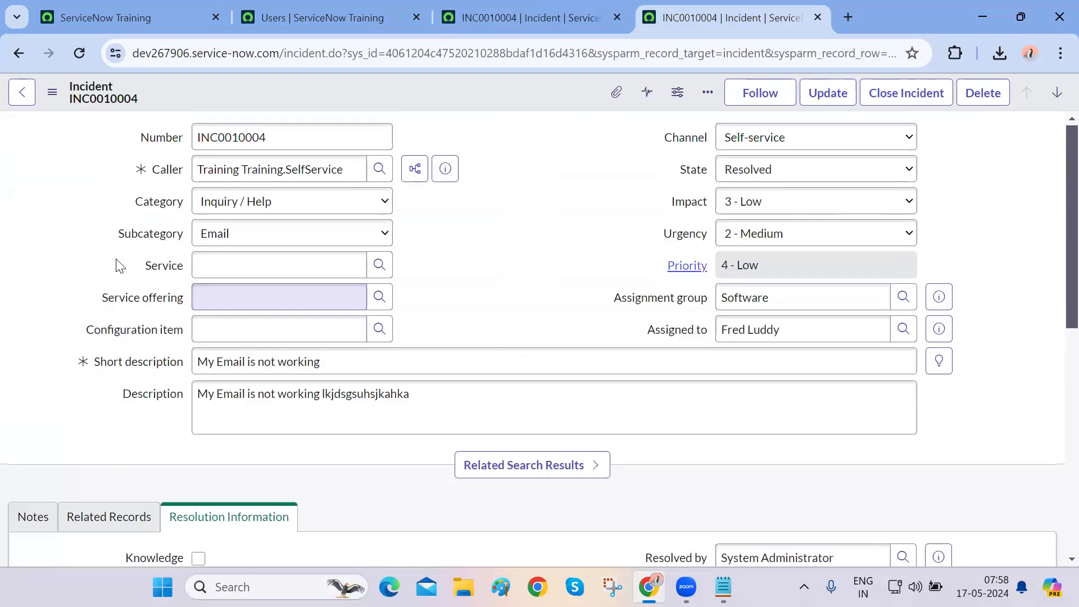
pyautogui.moveTo(161, 272); pyautogui.dragTo(186, 310)
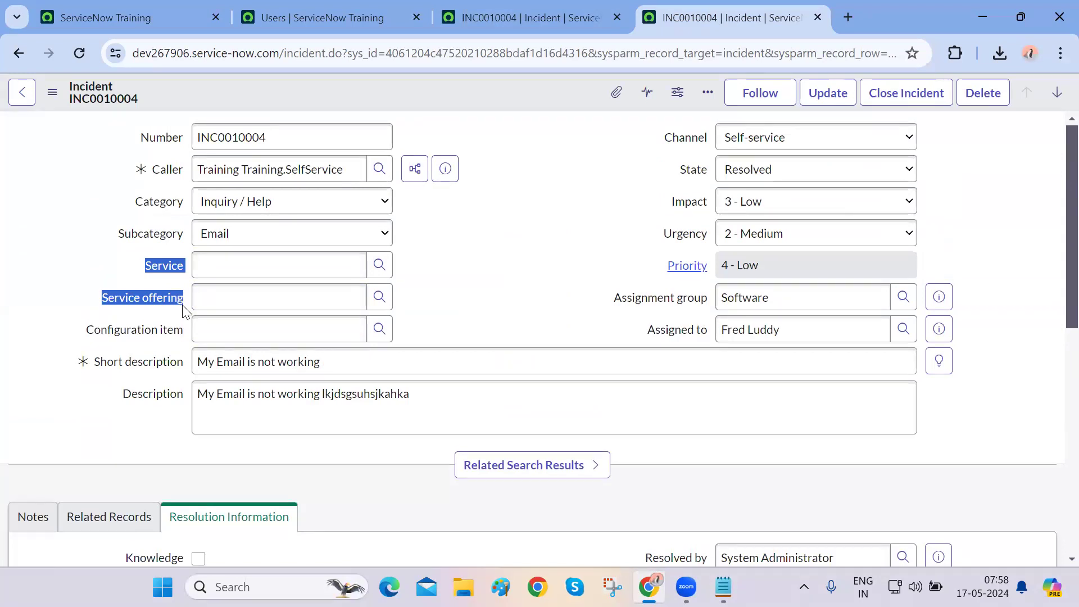
pyautogui.hotkey('ctrl', 'shift', 'Tab')
pyautogui.hotkey('ctrl', 'Tab')
pyautogui.click(2, 350)
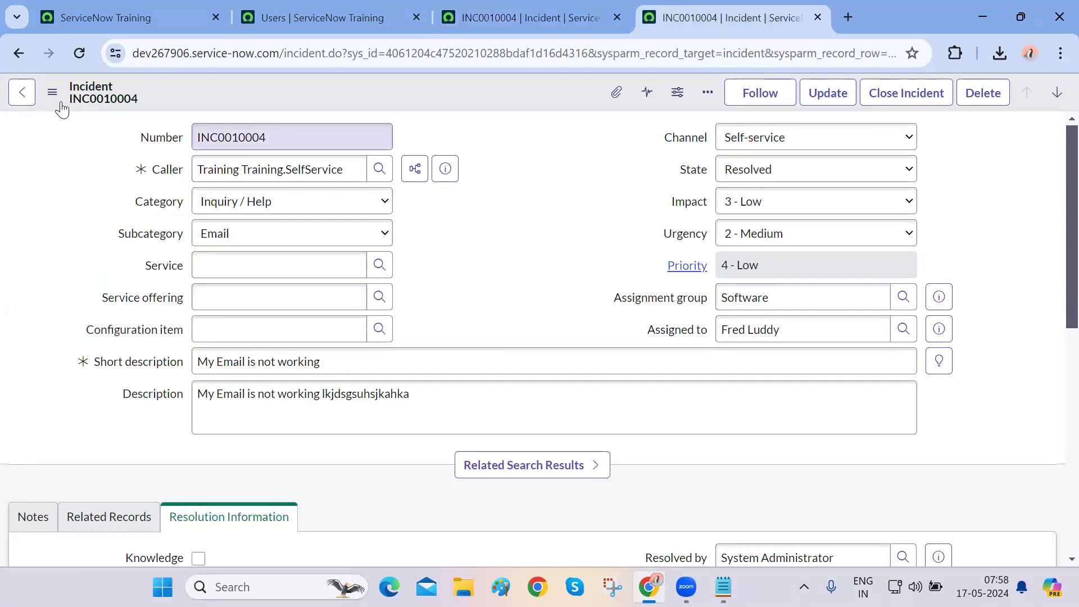
# Reload the older tab of incident INC0010004 to apply the saved form layout
pyautogui.click(76, 53)
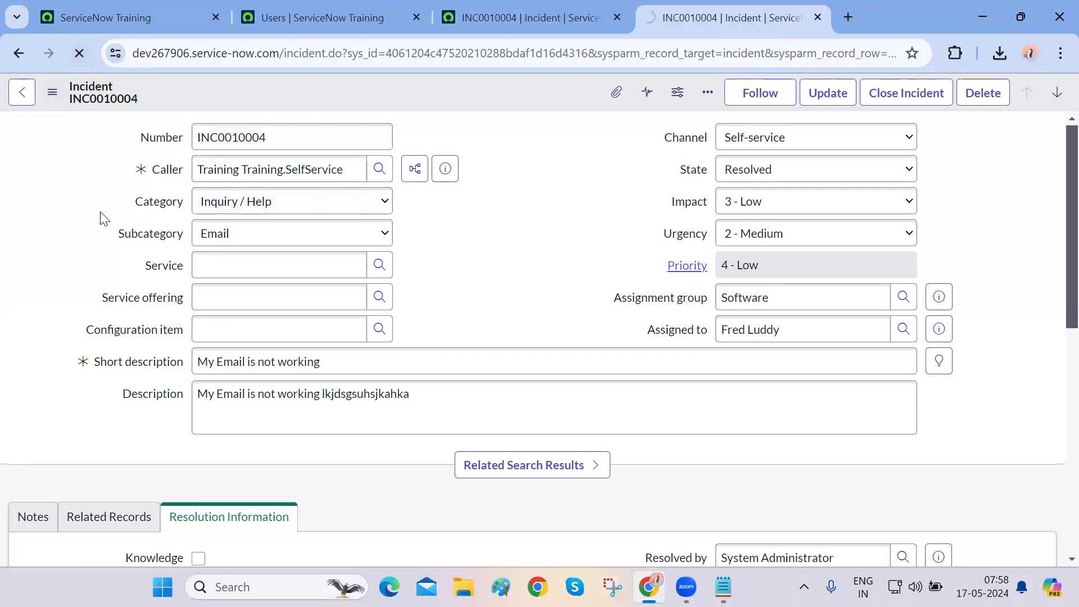
pyautogui.moveTo(129, 294); pyautogui.dragTo(423, 330)
pyautogui.click(423, 329)
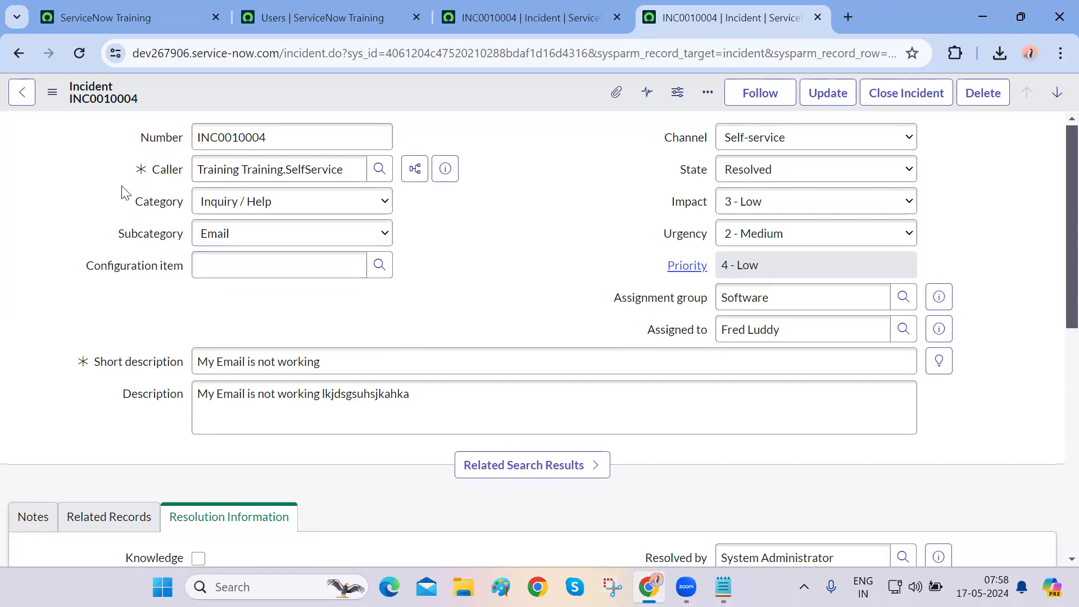
# Open the Form Layout configuration for the incident form from the reloaded incident
pyautogui.click(52, 92)
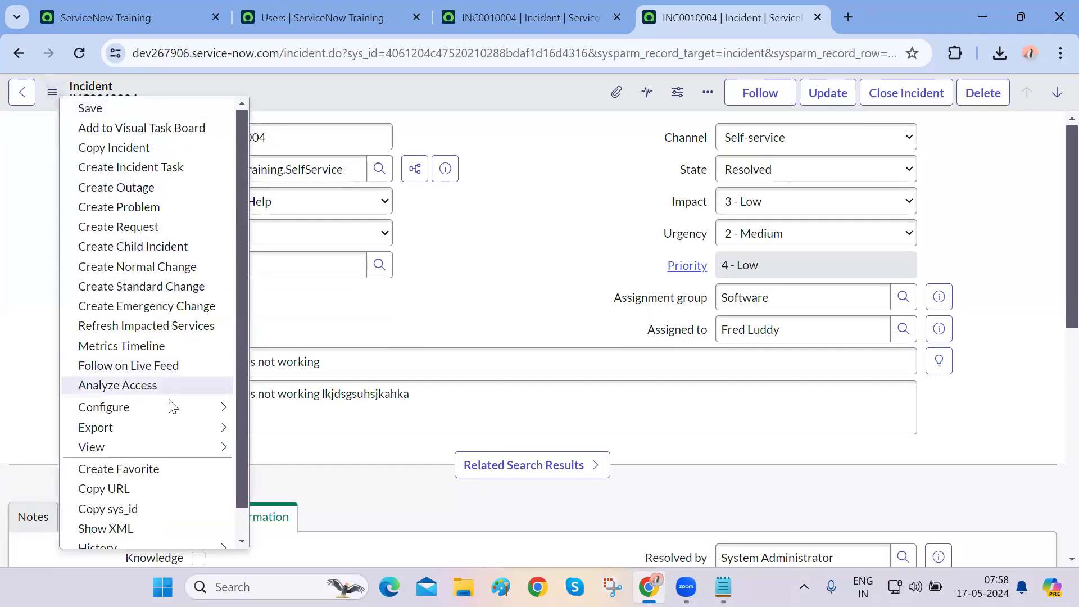
pyautogui.moveTo(168, 404)
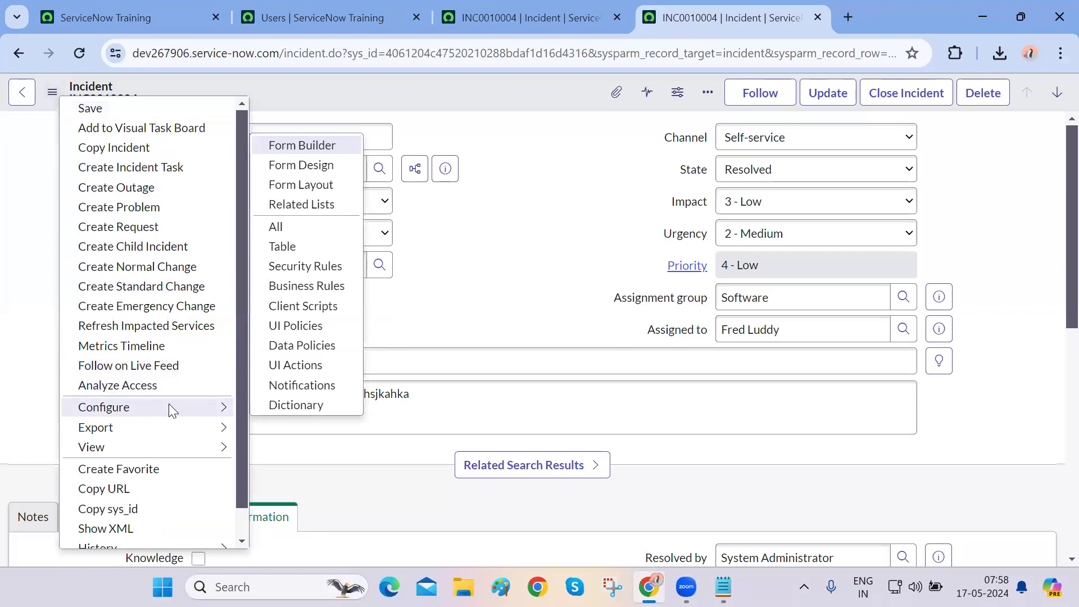
pyautogui.click(303, 185)
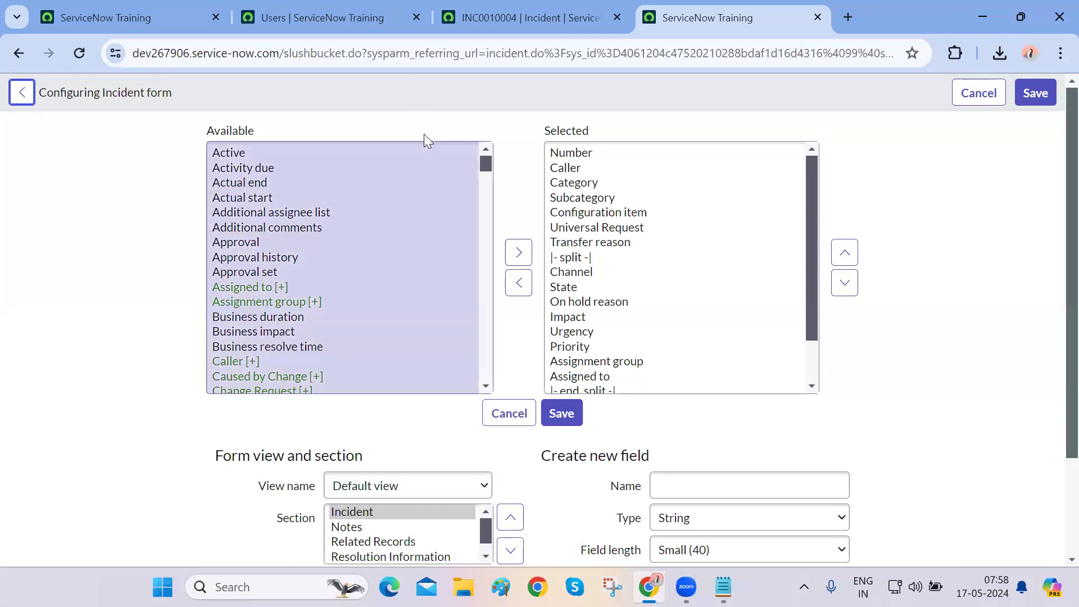
# Compare the full incident form, down to its related lists, with the fields and sections in the form layout configuration
pyautogui.hotkey('ctrl', 'shift', 'Tab')
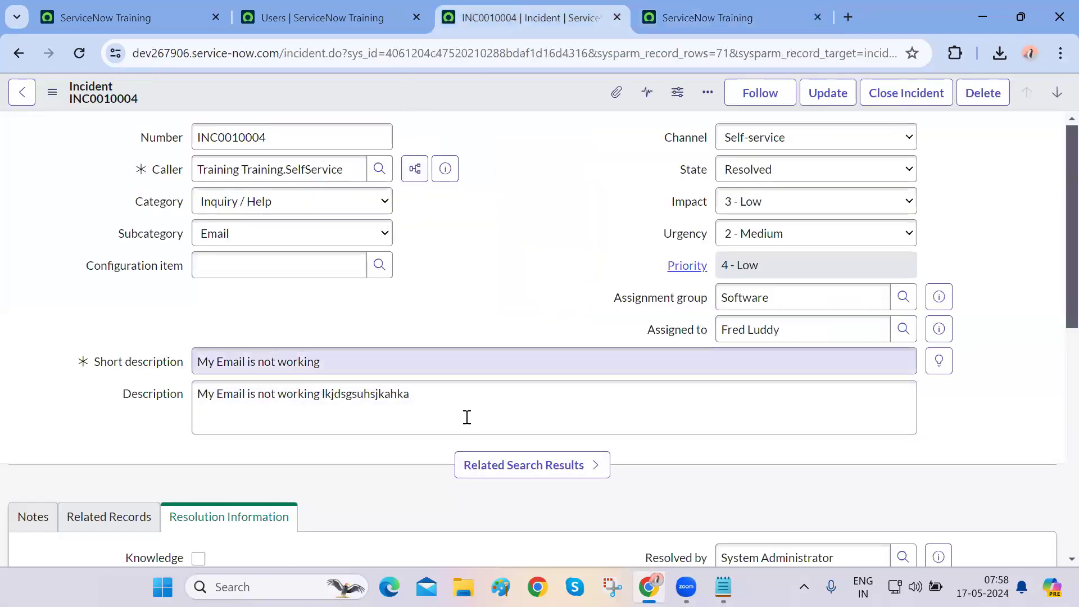
pyautogui.scroll(-3, 990, 402)
pyautogui.scroll(-5, 992, 403)
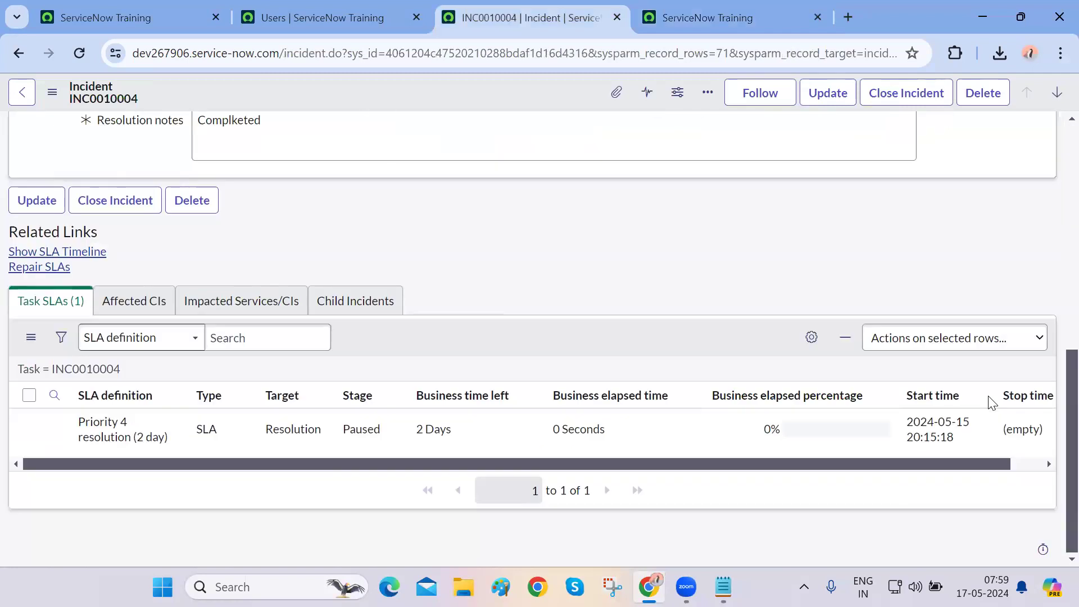
pyautogui.scroll(8, 992, 403)
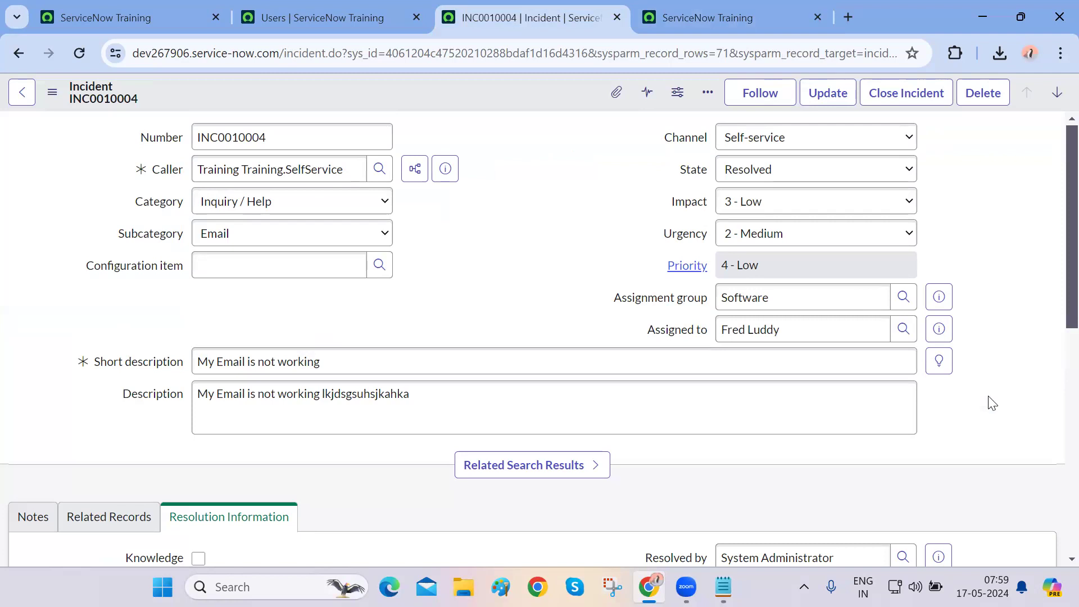
pyautogui.scroll(-8, 992, 403)
pyautogui.scroll(8, 992, 403)
pyautogui.hotkey('ctrl', 'Tab')
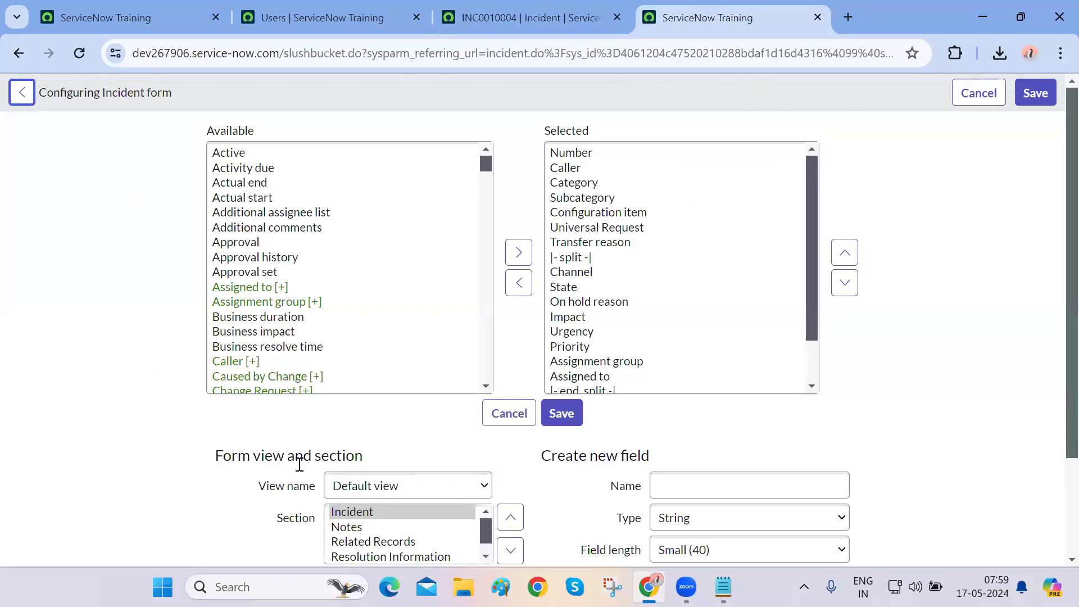
pyautogui.click(306, 390)
pyautogui.hotkey('ctrl', 'a')
pyautogui.scroll(-4, 380, 312)
pyautogui.scroll(4, 378, 311)
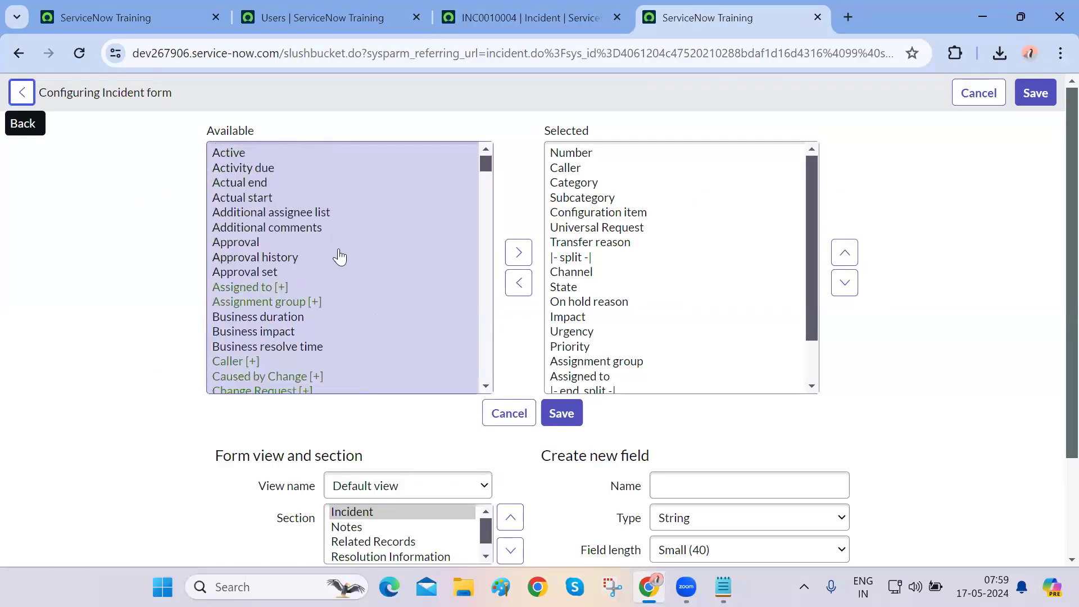
# Open the User.9 record from the users list in a new tab and examine the fields of its form
pyautogui.hotkey('ctrl', 'shift', 'Tab')
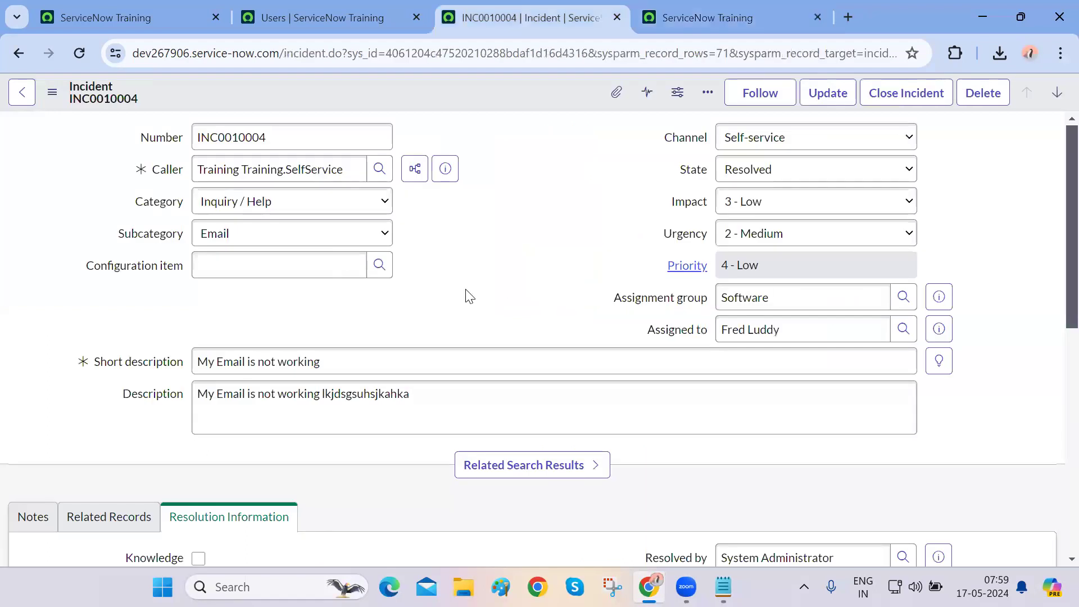
pyautogui.hotkey('ctrl', 'shift', 'Tab')
pyautogui.keyDown('ctrl'); pyautogui.click(95, 211); pyautogui.keyUp('ctrl')
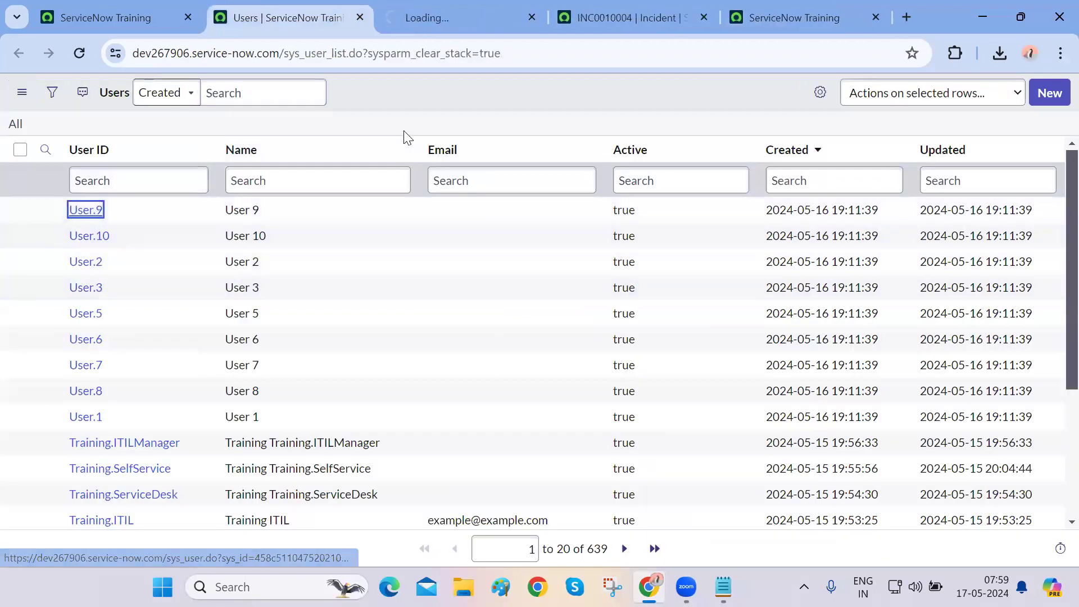
pyautogui.hotkey('ctrl', 'Tab')
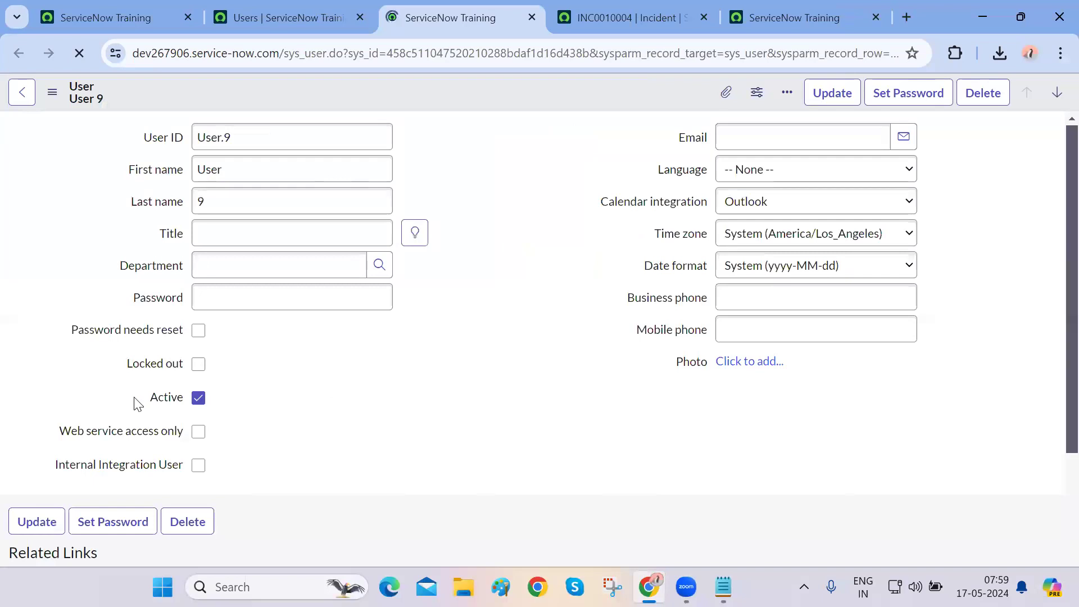
pyautogui.moveTo(133, 399); pyautogui.dragTo(259, 368)
pyautogui.click(403, 411)
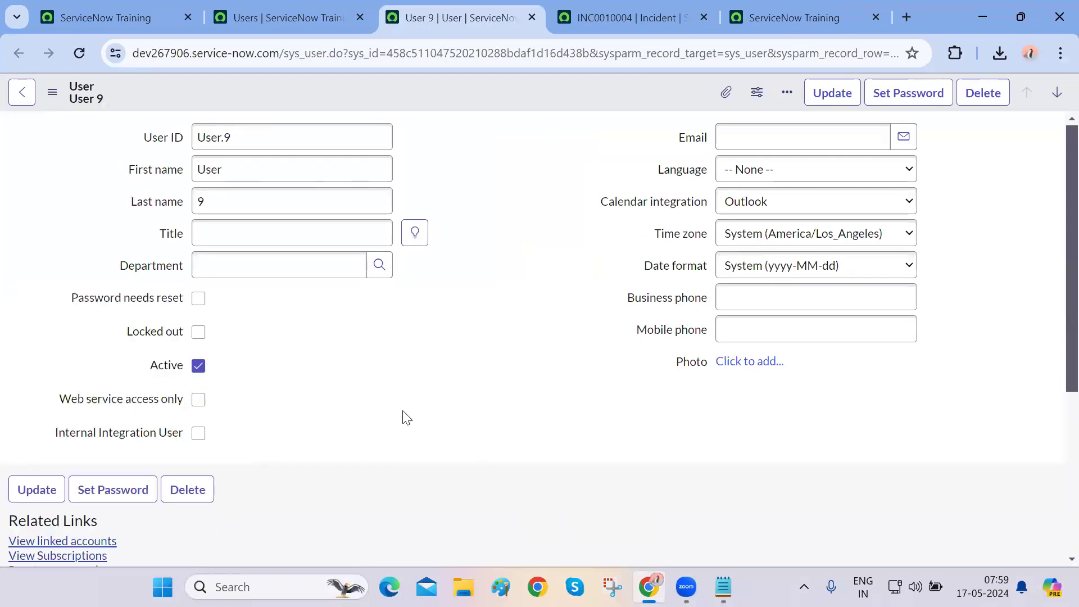
# Compare the user form with the incident form, examining the incident's Short description and Description fields
pyautogui.hotkey('ctrl', 'Tab')
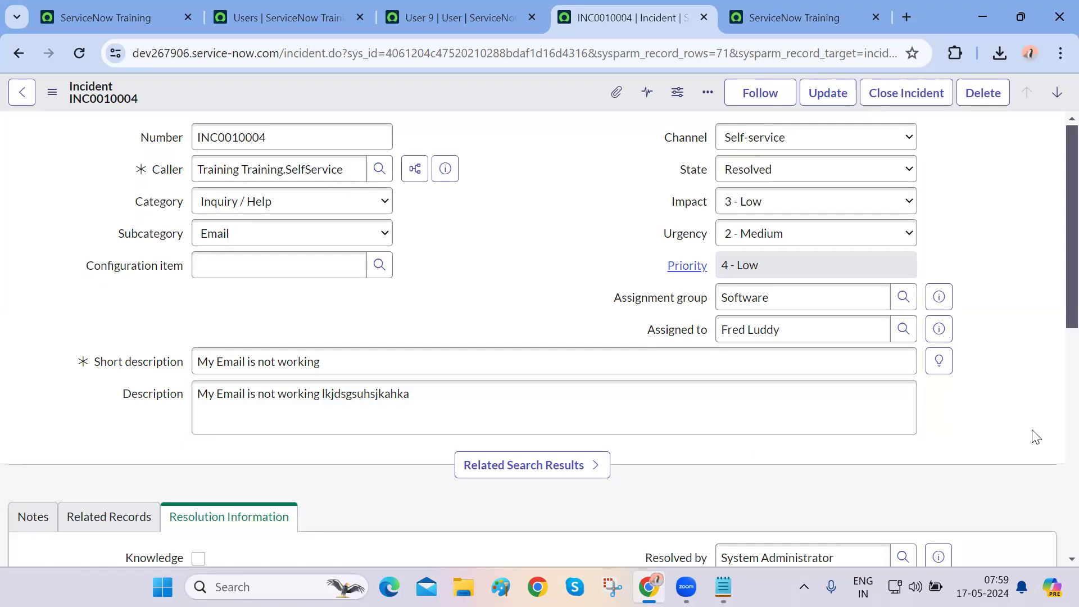
pyautogui.hotkey('ctrl', 'shift', 'Tab')
pyautogui.hotkey('ctrl', 'Tab')
pyautogui.moveTo(119, 365)
pyautogui.mouseDown()
pyautogui.moveTo(169, 373)
pyautogui.moveTo(167, 395)
pyautogui.moveTo(102, 362)
pyautogui.moveTo(119, 361)
pyautogui.mouseUp()
pyautogui.click(167, 395)
pyautogui.click(119, 360)
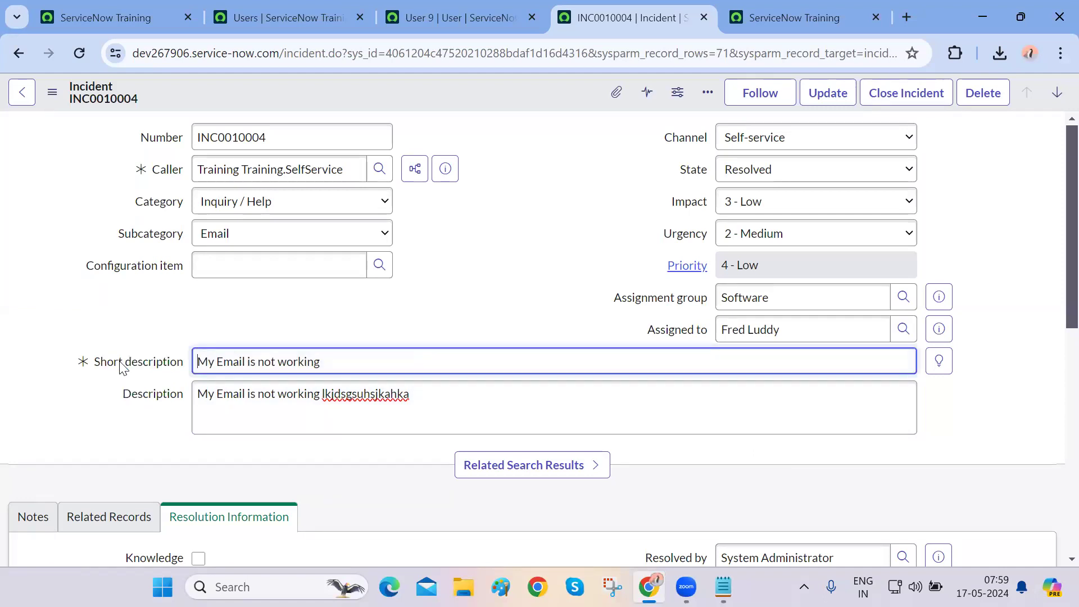
pyautogui.click(135, 395)
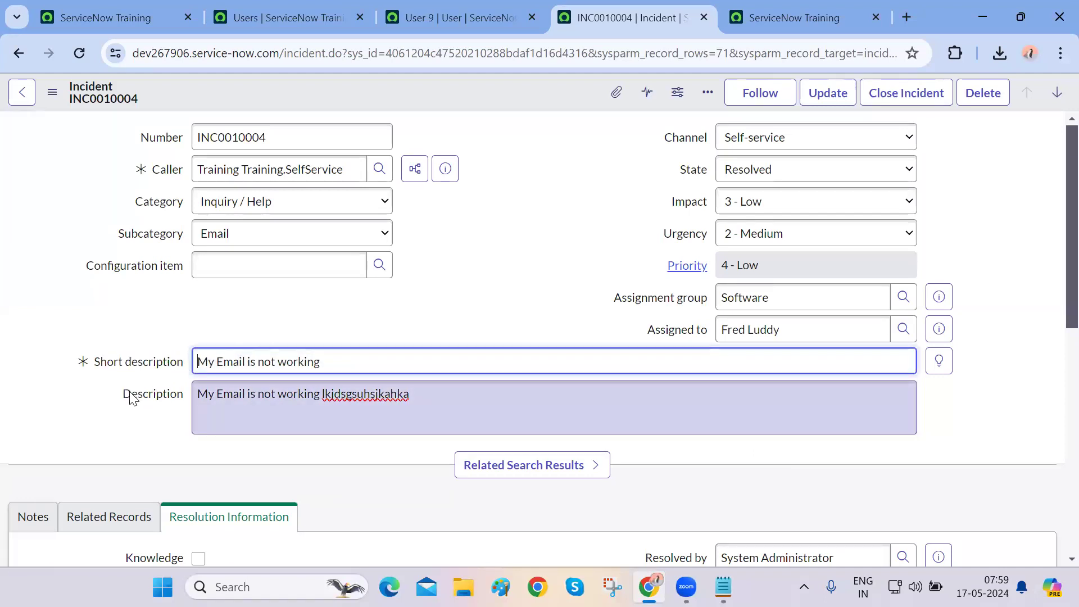
# Close the incident form layout configuration tab and examine the mandatory markers on the incident's Caller and Short description fields
pyautogui.hotkey('ctrl', 'Tab')
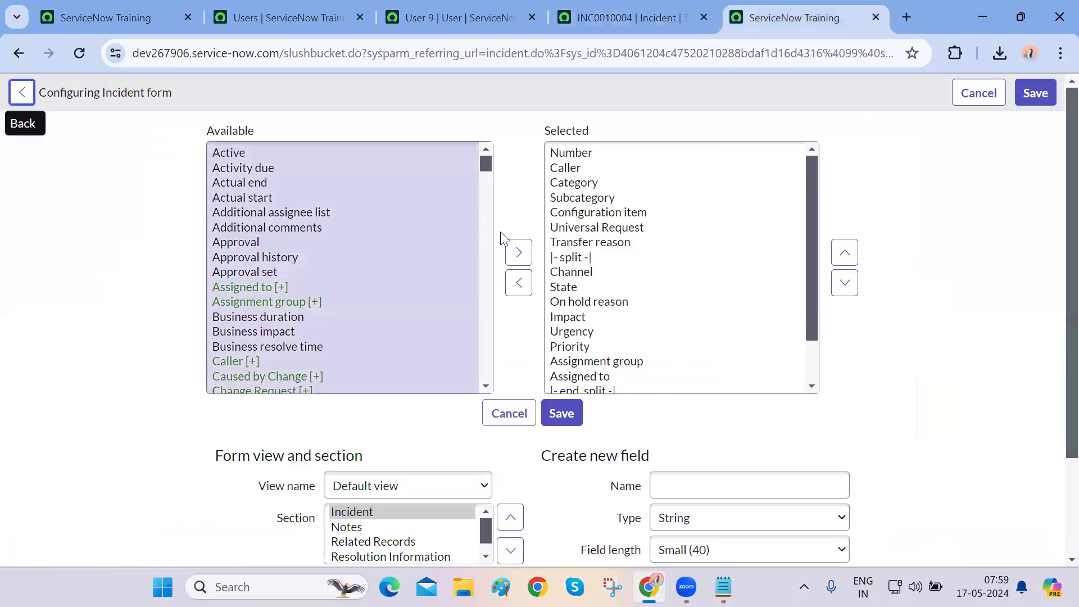
pyautogui.click(876, 18)
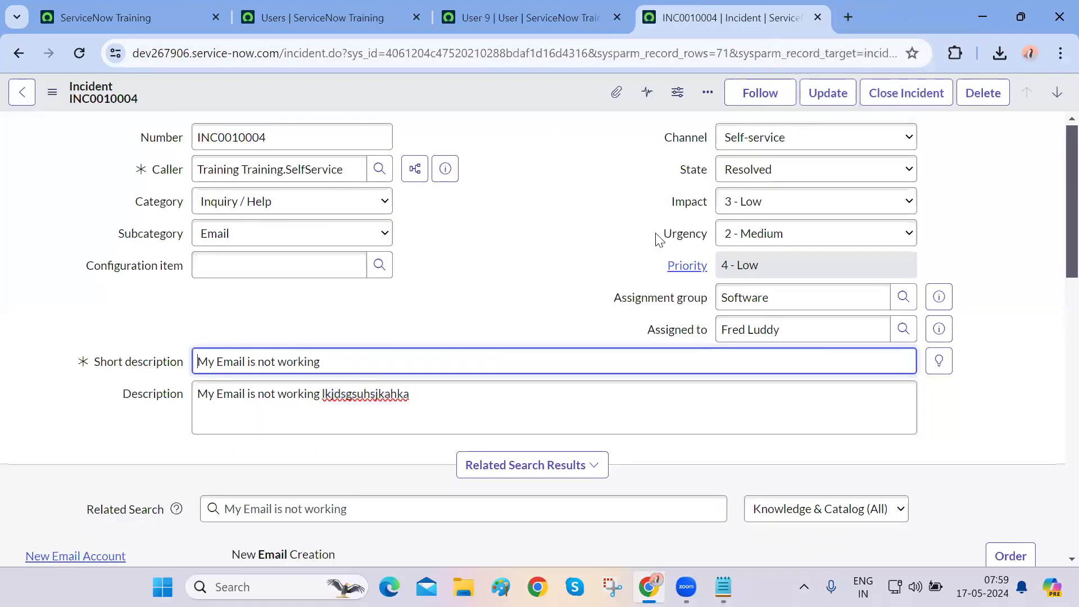
pyautogui.click(1002, 357)
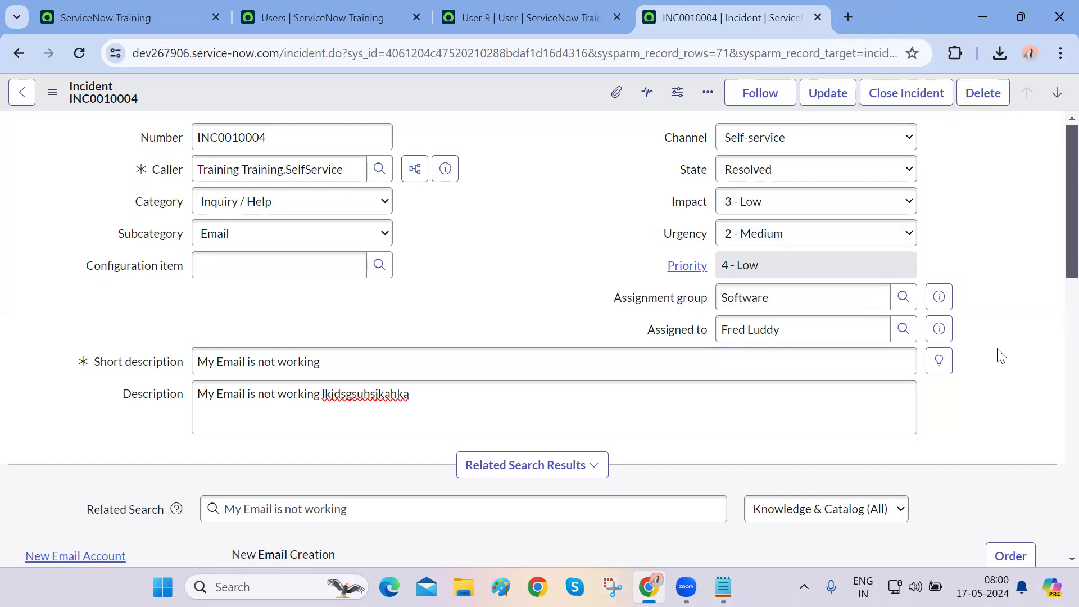
pyautogui.moveTo(139, 171); pyautogui.dragTo(178, 173)
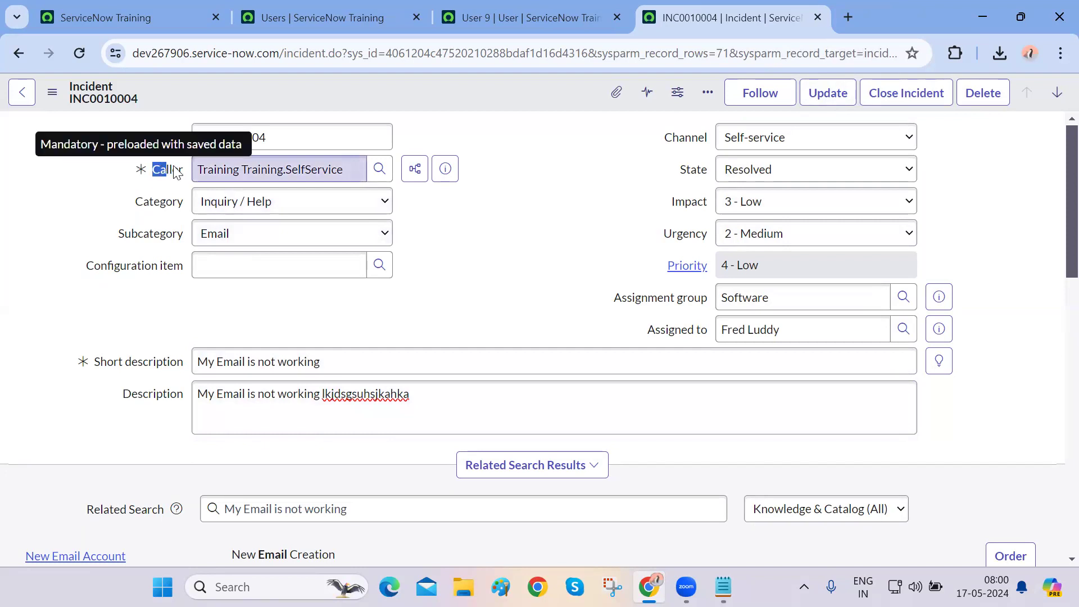
pyautogui.click(150, 370)
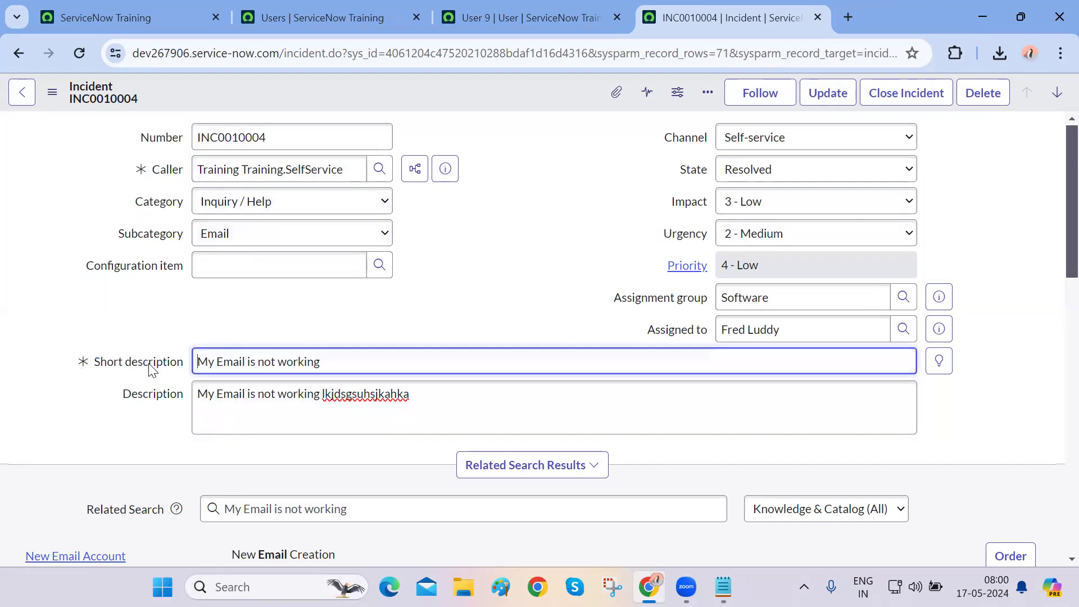
pyautogui.click(134, 417)
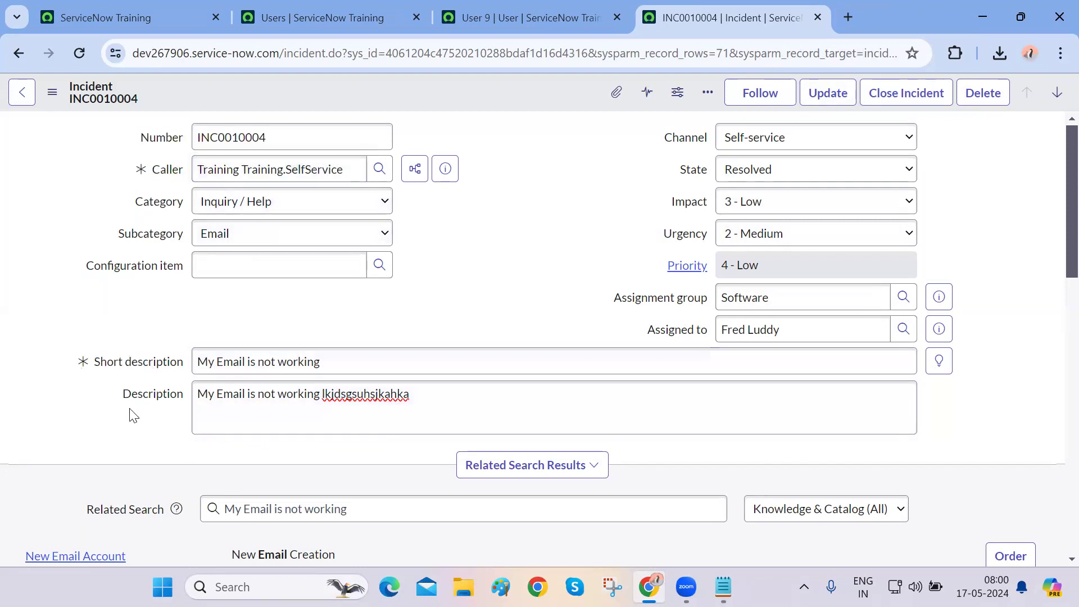
pyautogui.click(49, 105)
pyautogui.moveTo(137, 407)
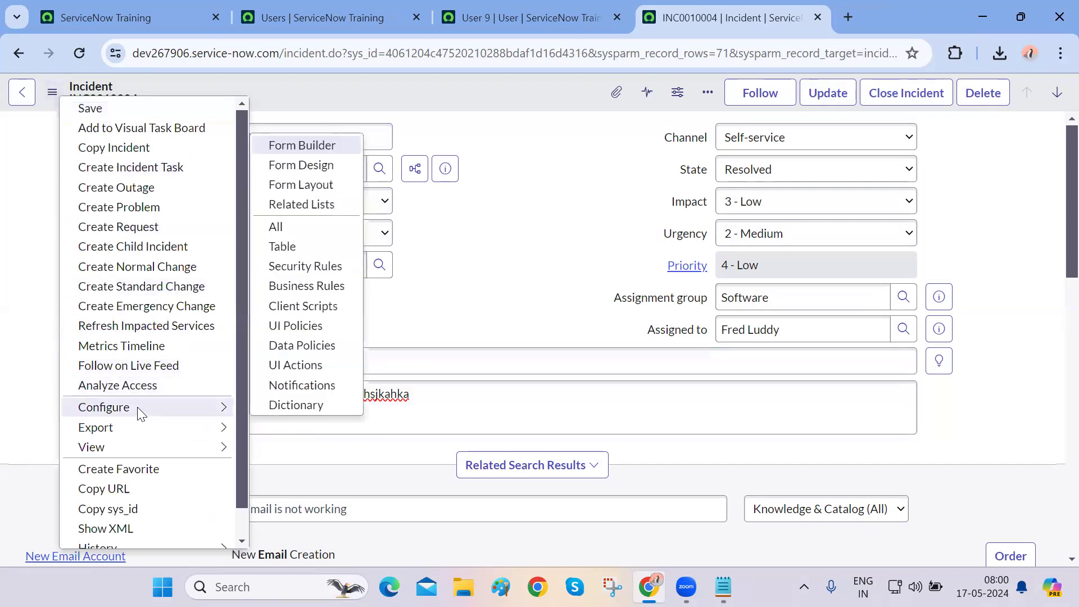
pyautogui.click(494, 295)
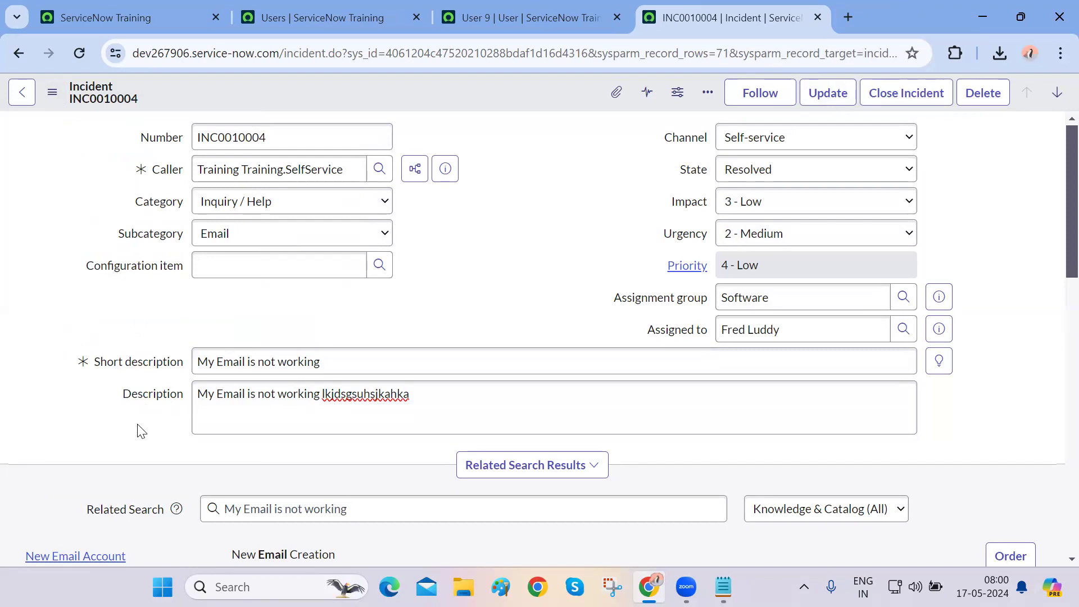
# Open the form layout configuration of the incident form, declining the offer to use Form Builder
pyautogui.click(52, 92)
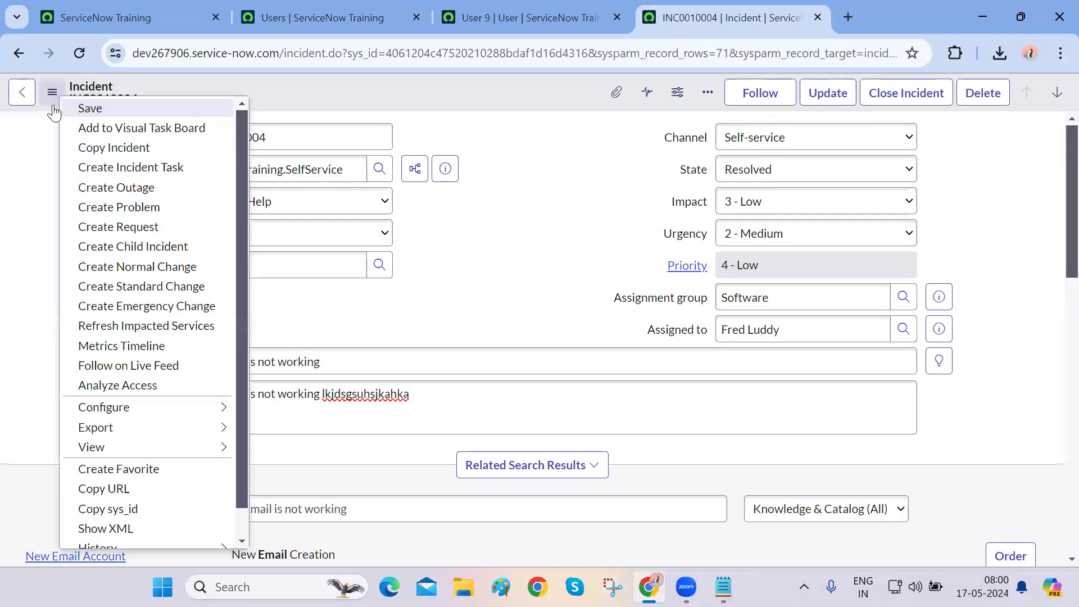
pyautogui.moveTo(137, 410)
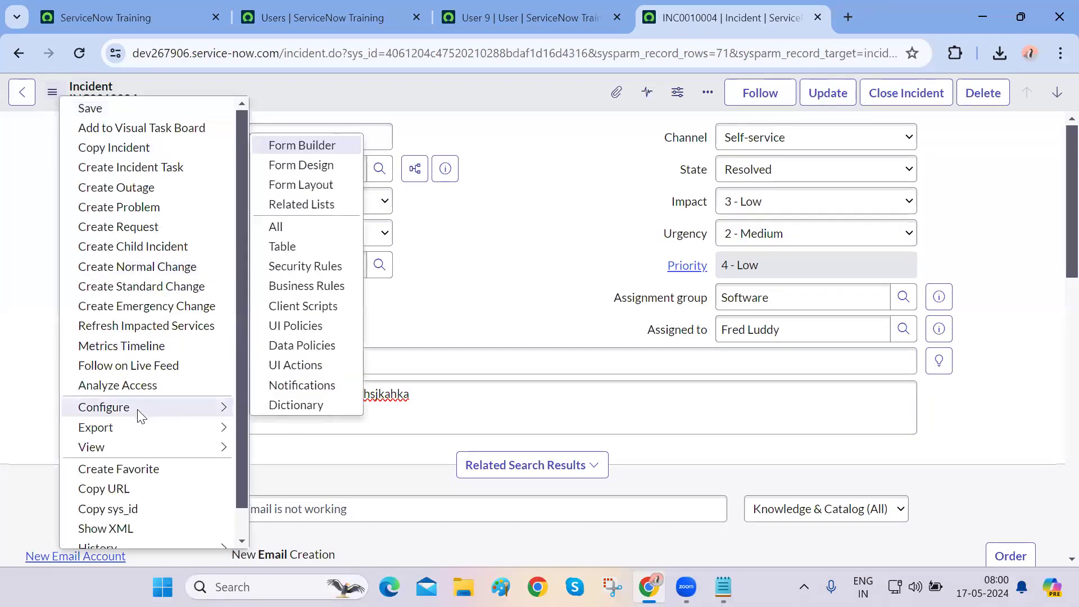
pyautogui.click(303, 186)
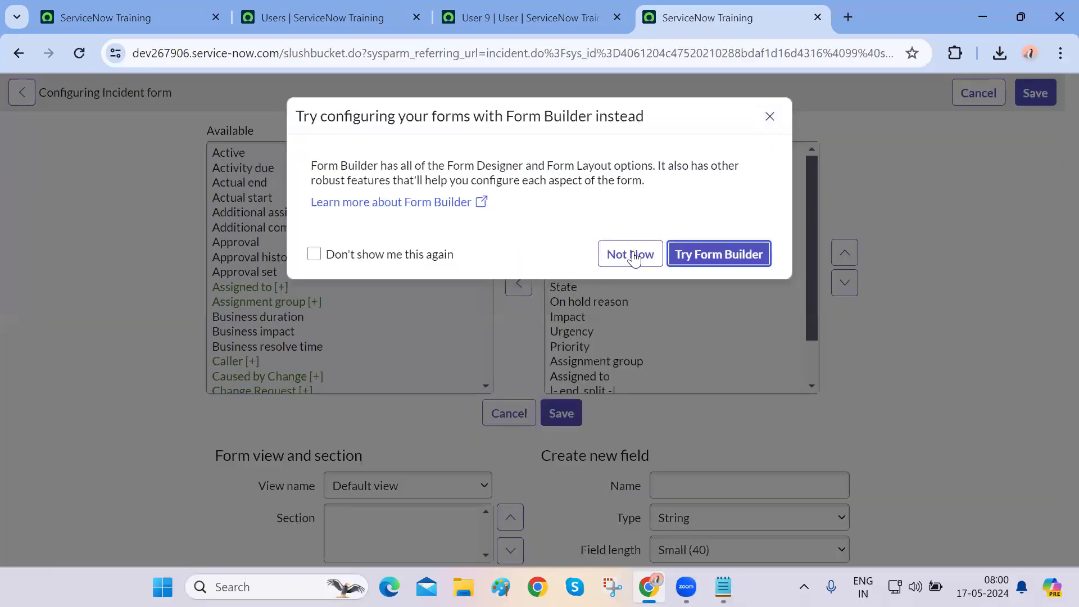
pyautogui.click(631, 256)
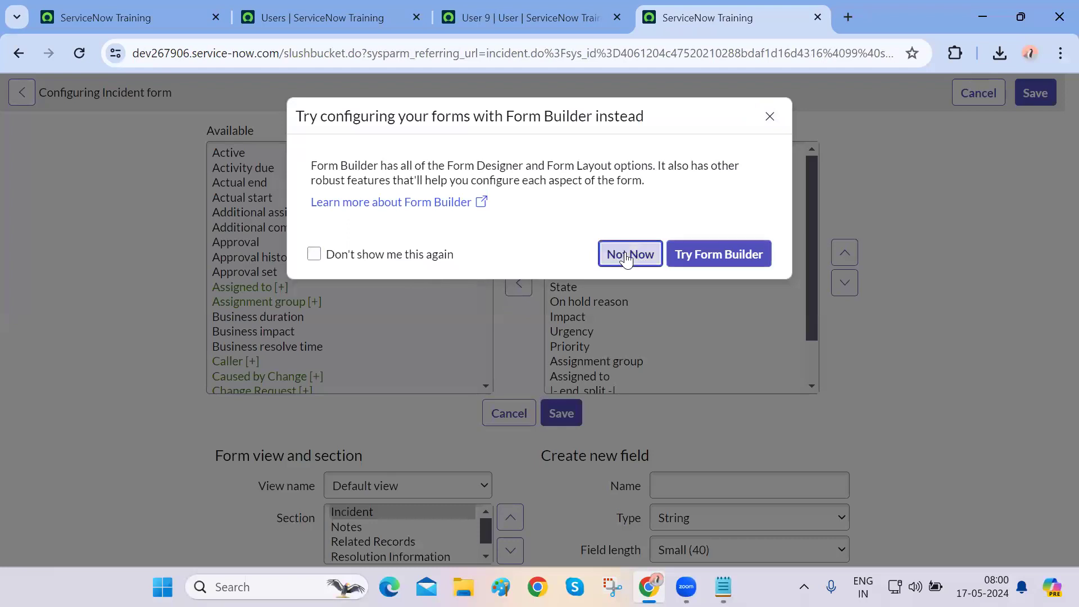
# Add the Active field to the incident form's selected fields and place it directly above Description
pyautogui.click(246, 156)
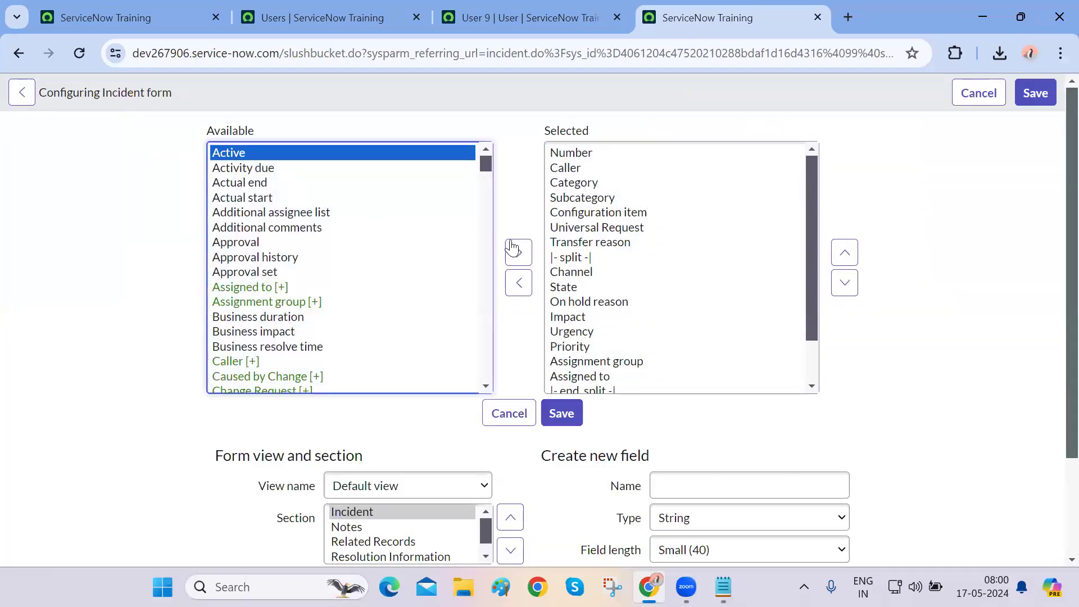
pyautogui.click(521, 254)
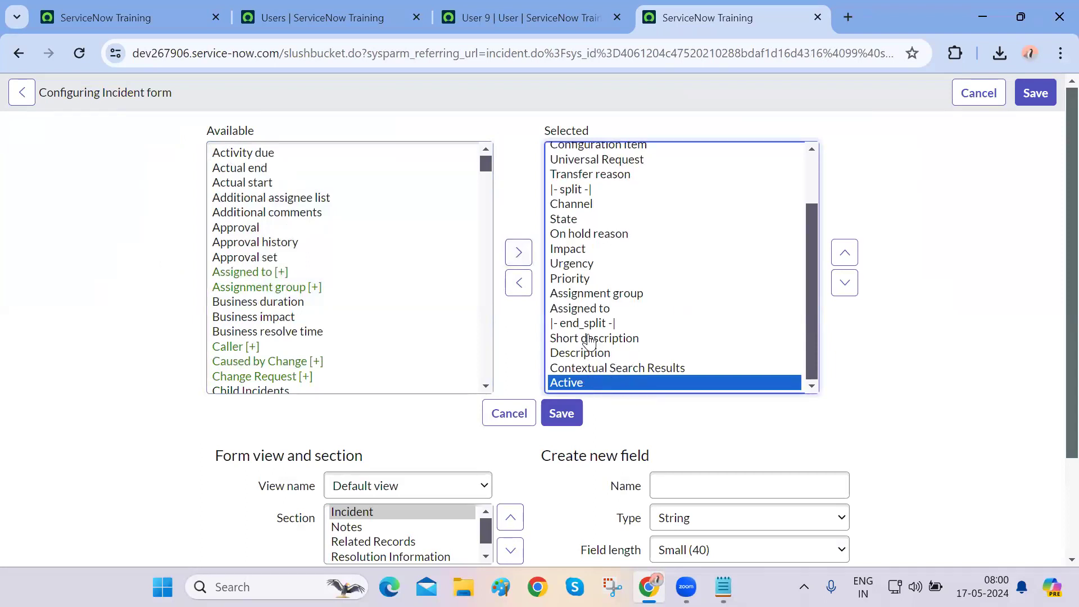
pyautogui.click(838, 260)
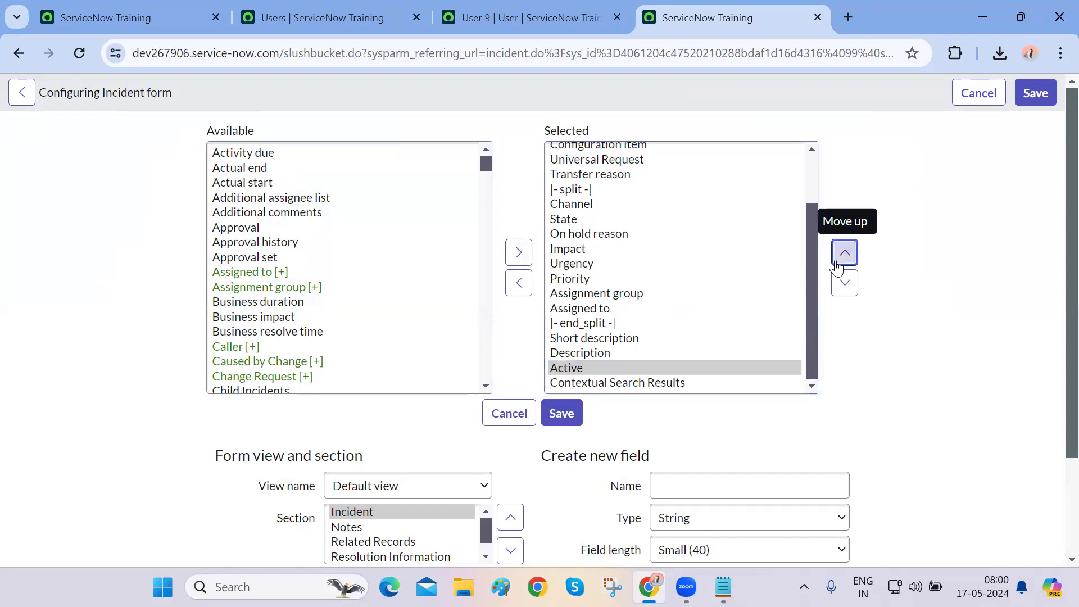
pyautogui.click(838, 260)
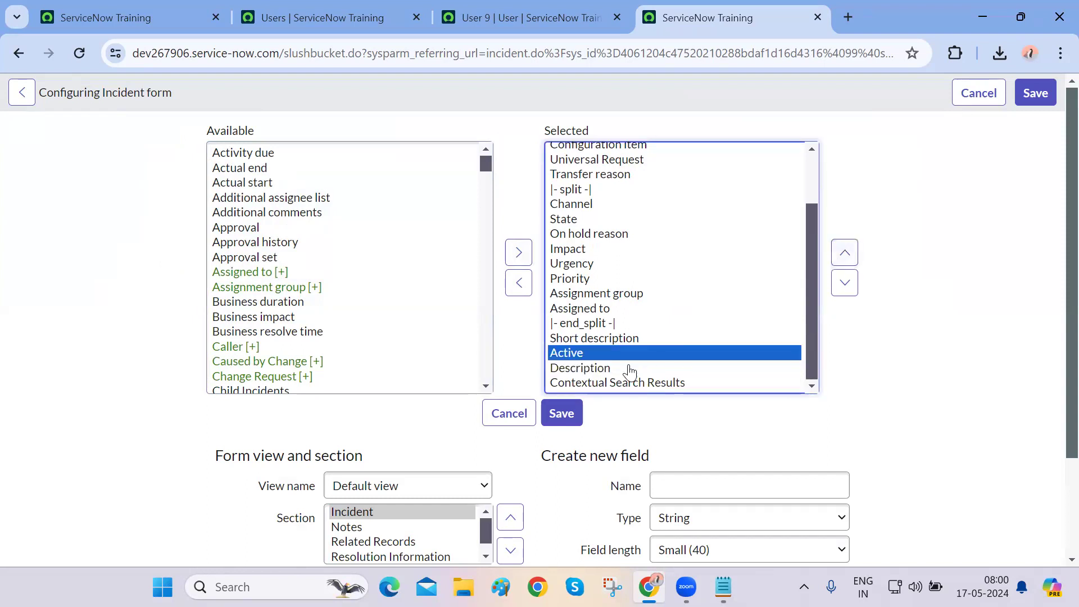
# Try moving Active up to just above Urgency, then down past Description, and return it to directly above Description
pyautogui.click(835, 257)
pyautogui.click(835, 258)
pyautogui.click(835, 257)
pyautogui.click(835, 257)
pyautogui.click(835, 258)
pyautogui.click(835, 257)
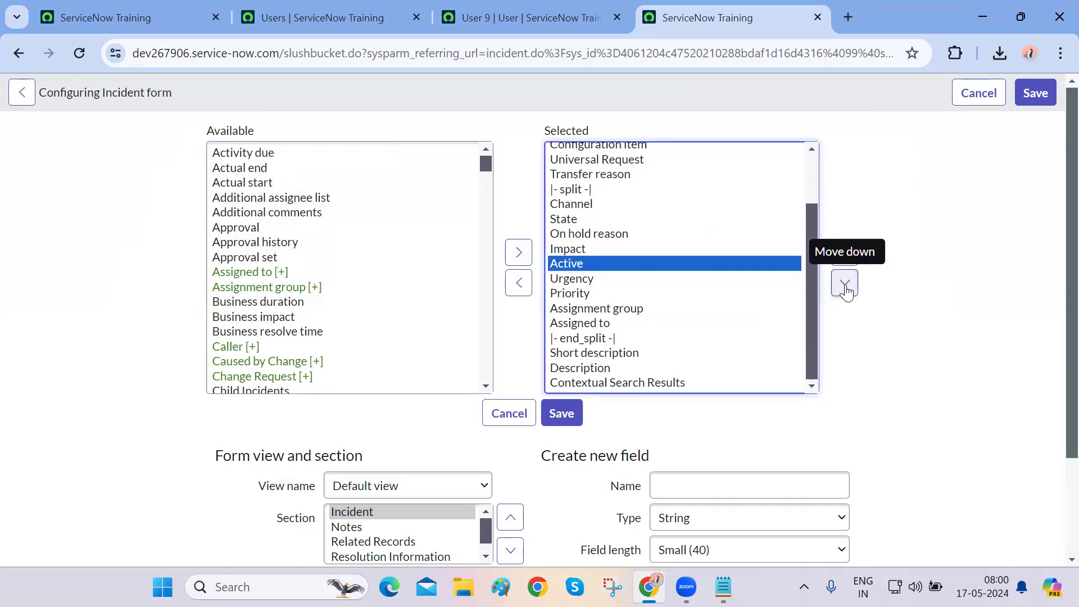
pyautogui.click(844, 285)
pyautogui.click(845, 286)
pyautogui.click(845, 286)
pyautogui.click(845, 286)
pyautogui.click(845, 285)
pyautogui.click(845, 285)
pyautogui.click(845, 285)
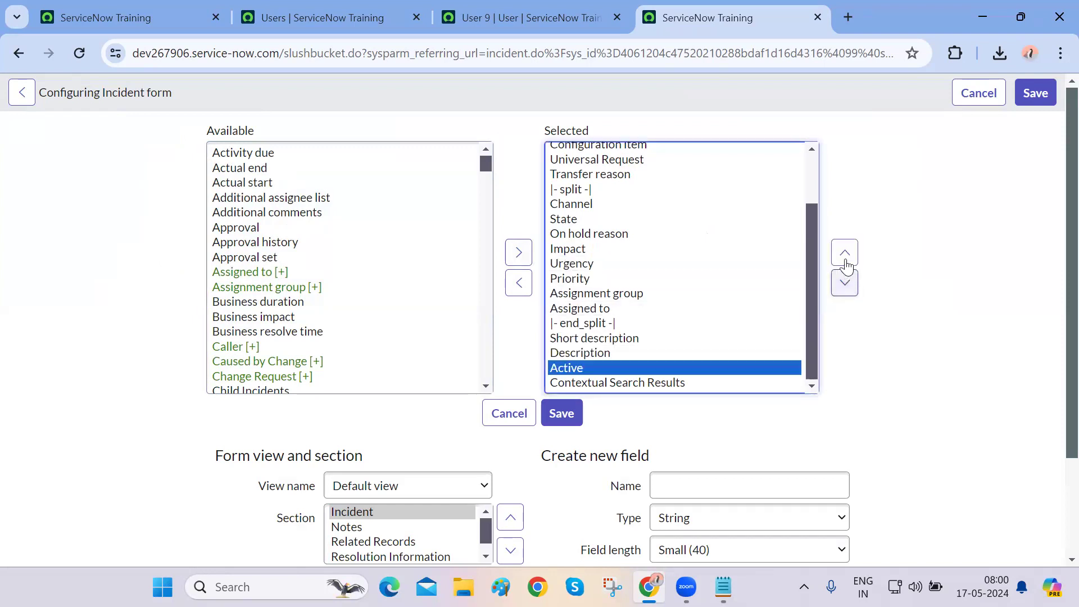
pyautogui.click(844, 253)
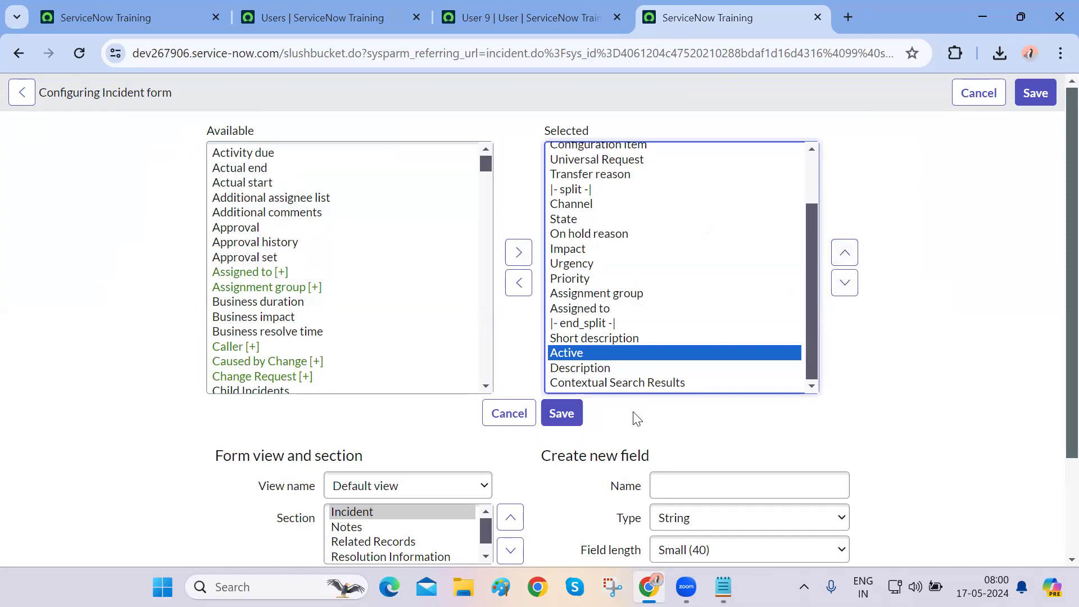
# Save the incident form layout and examine the Active checkbox and the Description field on the incident form
pyautogui.click(562, 415)
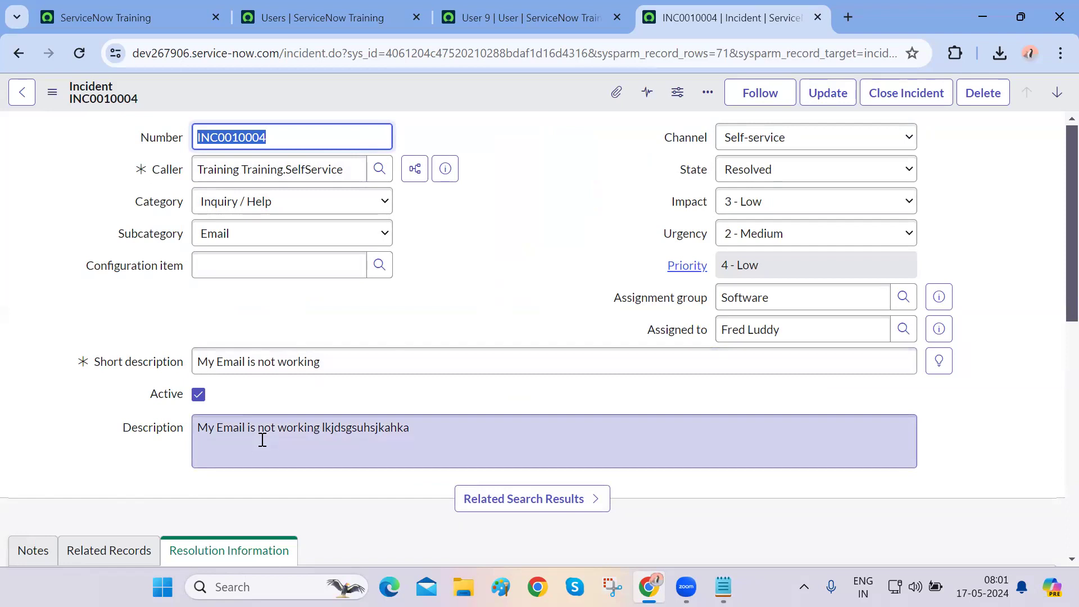
pyautogui.click(145, 484)
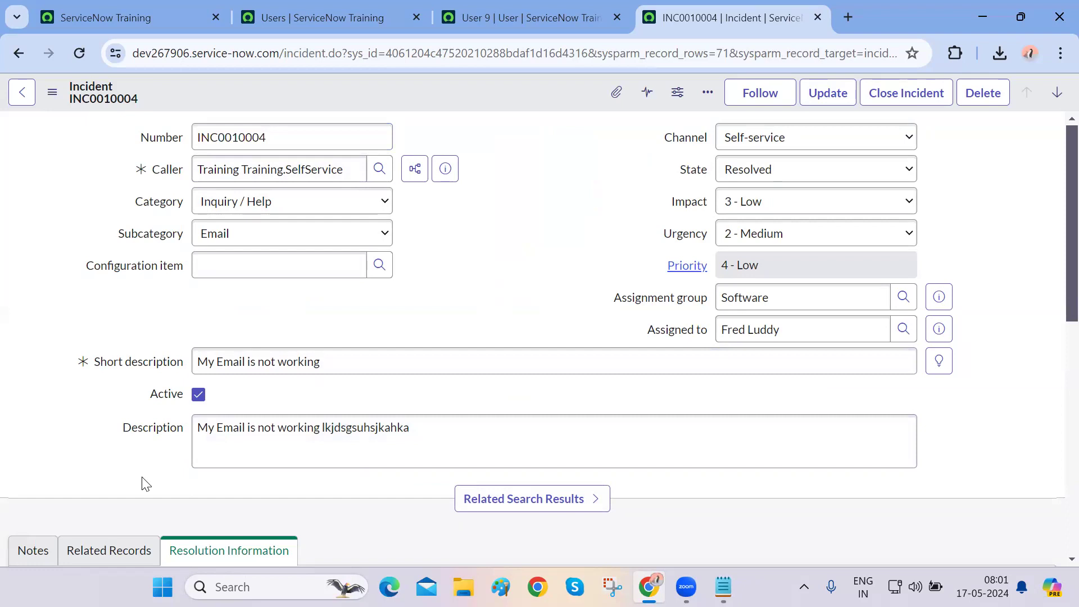
pyautogui.moveTo(132, 429); pyautogui.dragTo(175, 428)
pyautogui.tripleClick(242, 438)
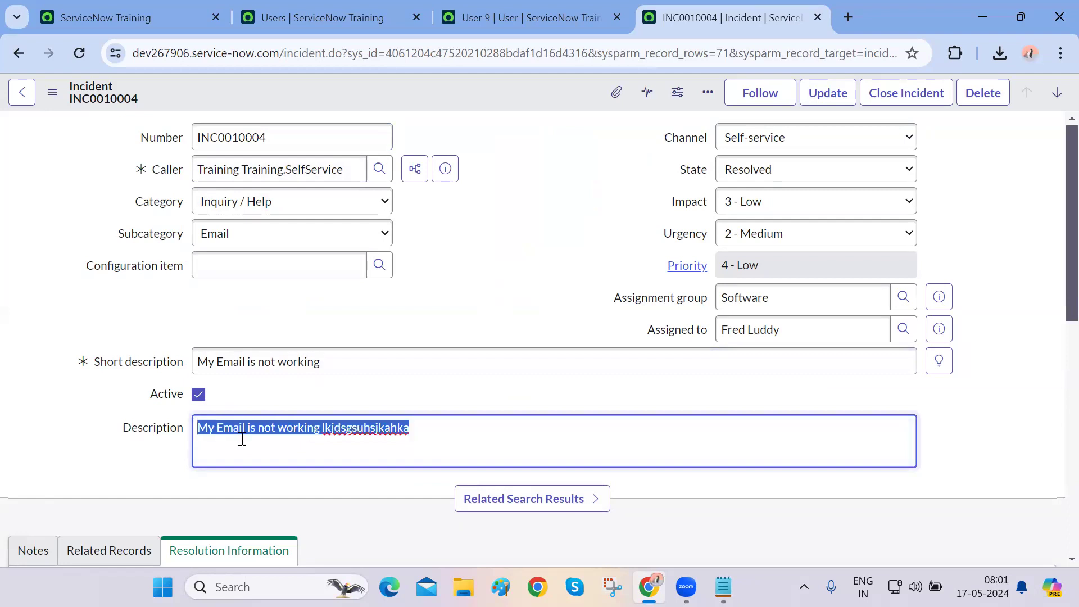
pyautogui.click(419, 452)
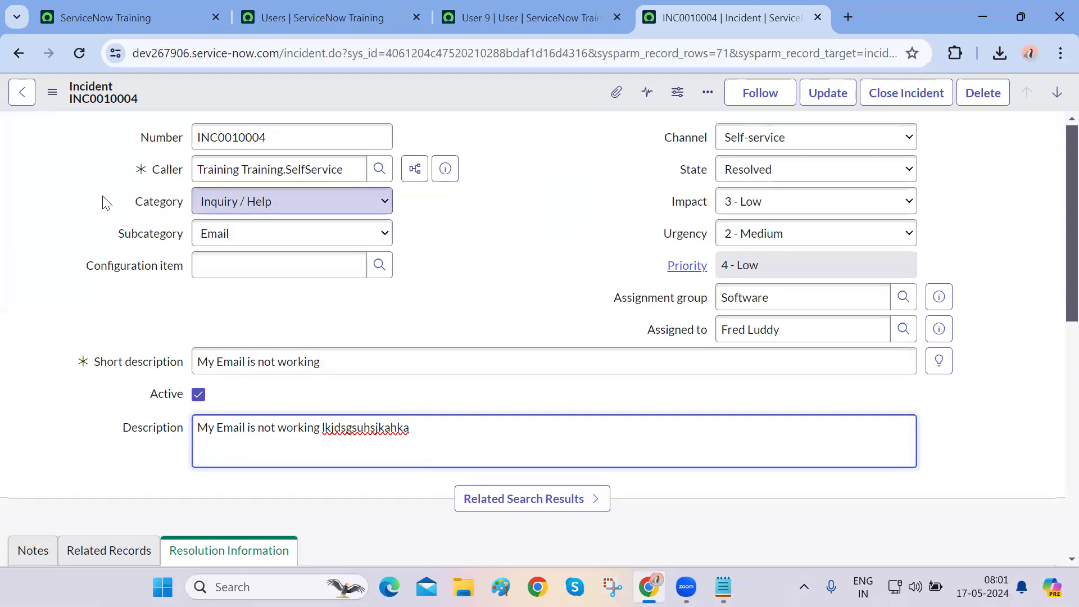
# Reopen the incident's form layout configuration and look through the available fields down to the new field settings
pyautogui.click(53, 92)
pyautogui.moveTo(144, 415)
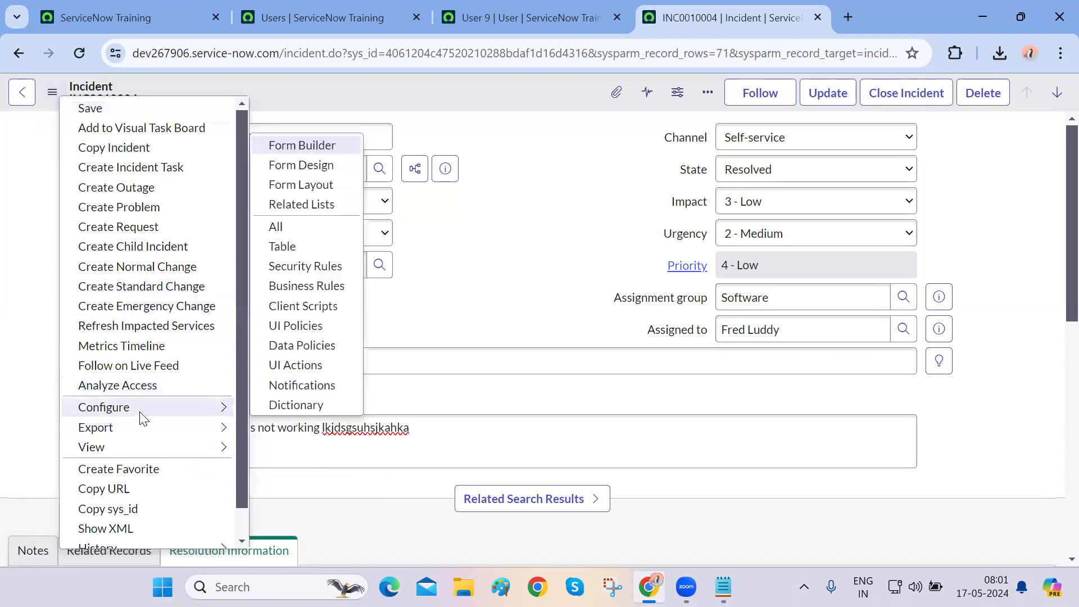
pyautogui.click(301, 185)
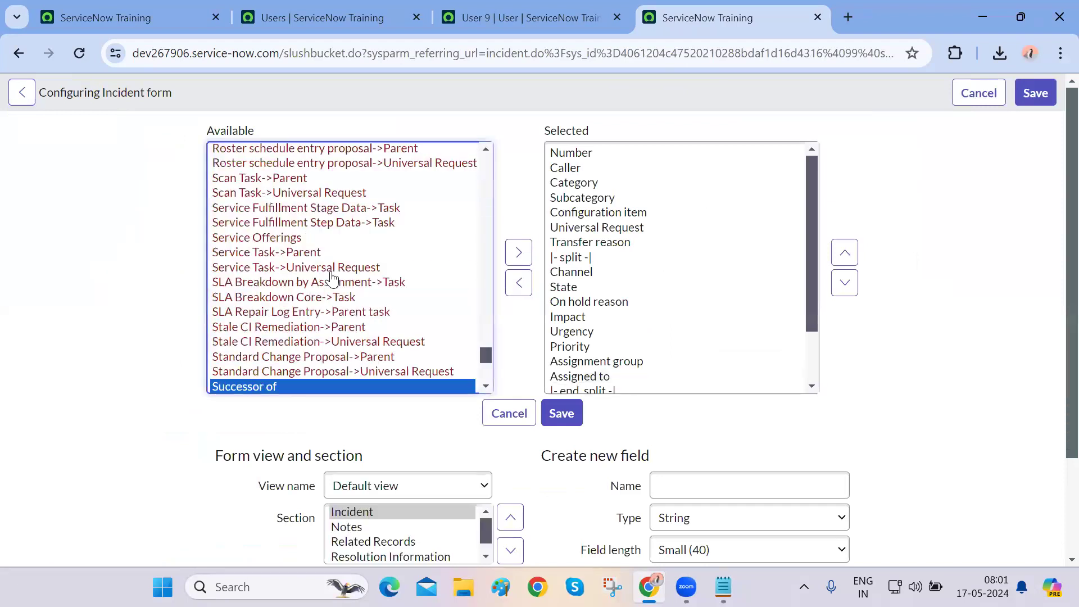
pyautogui.scroll(-3, 332, 277)
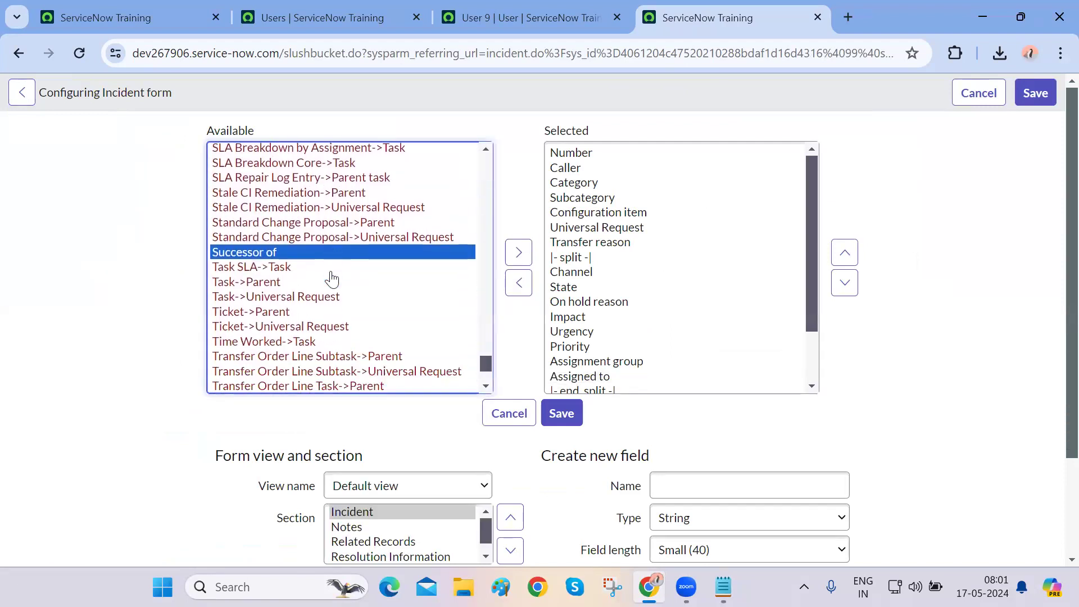
pyautogui.scroll(15, 332, 277)
pyautogui.scroll(-5, 332, 277)
pyautogui.scroll(20, 331, 278)
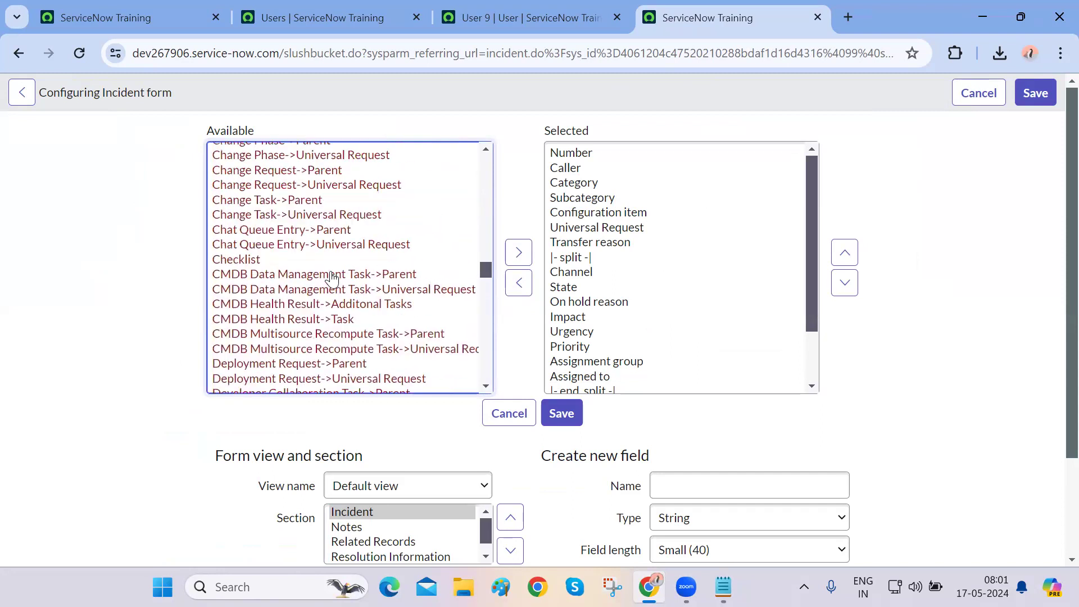
pyautogui.scroll(1, 332, 278)
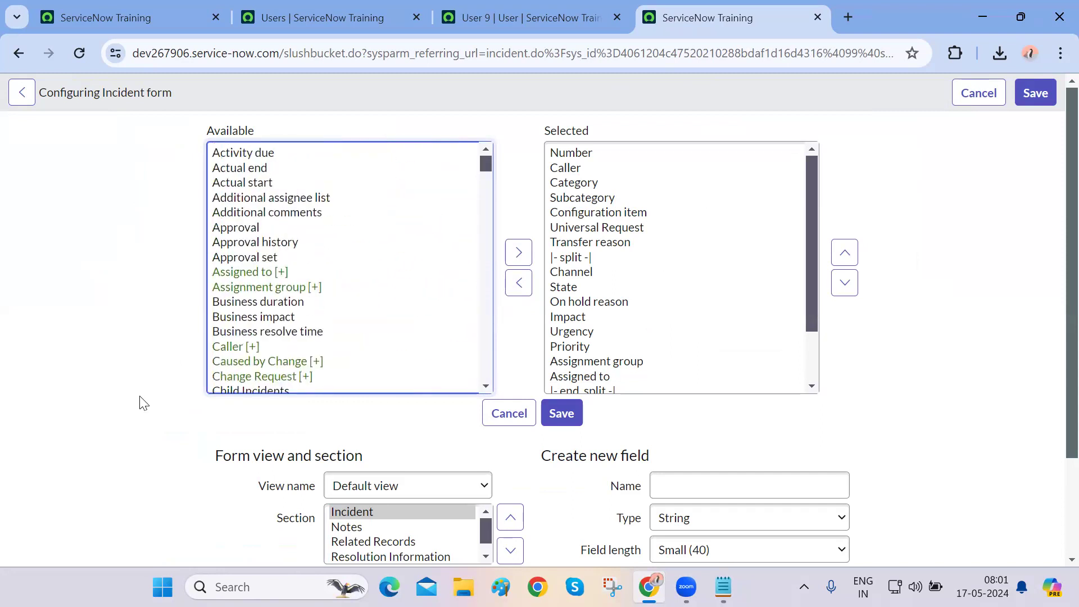
pyautogui.scroll(-2, 141, 403)
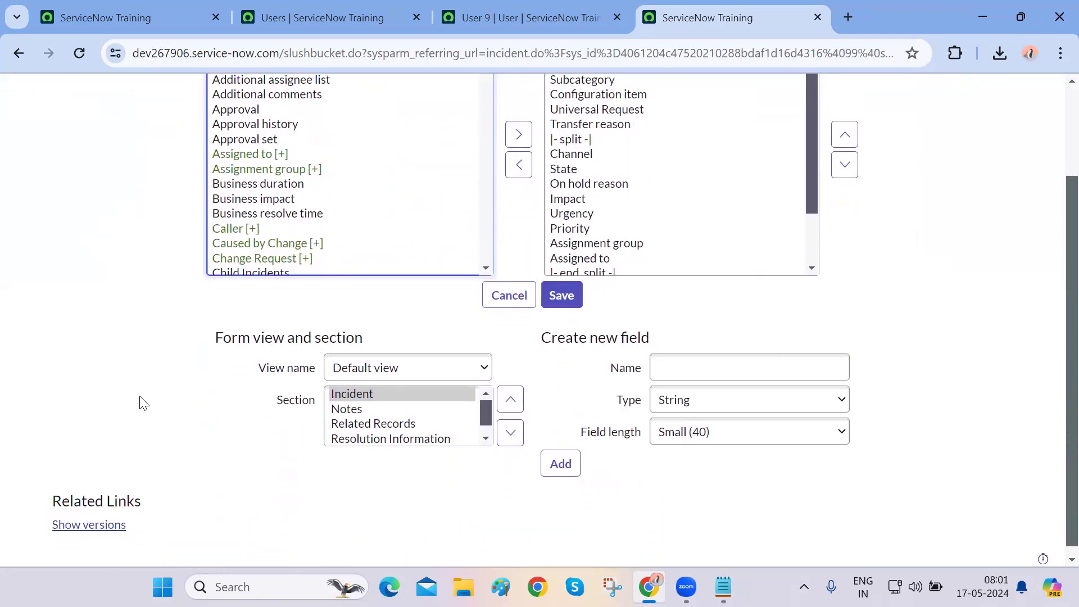
pyautogui.click(295, 498)
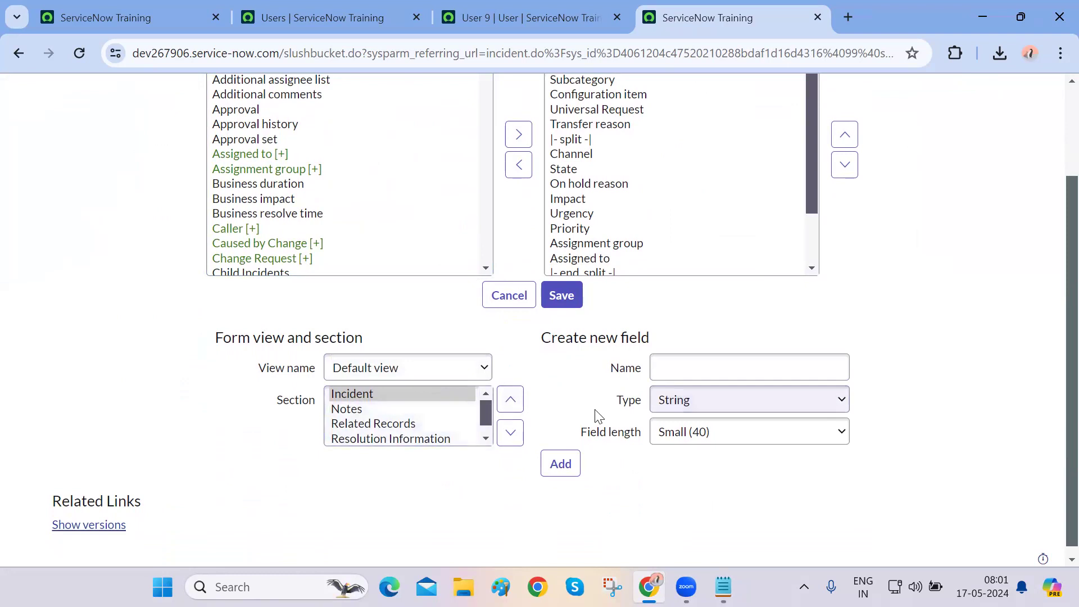
# Create a new incident field named Summary with type String and field length Large (1000)
pyautogui.click(719, 373)
pyautogui.write('Summary')
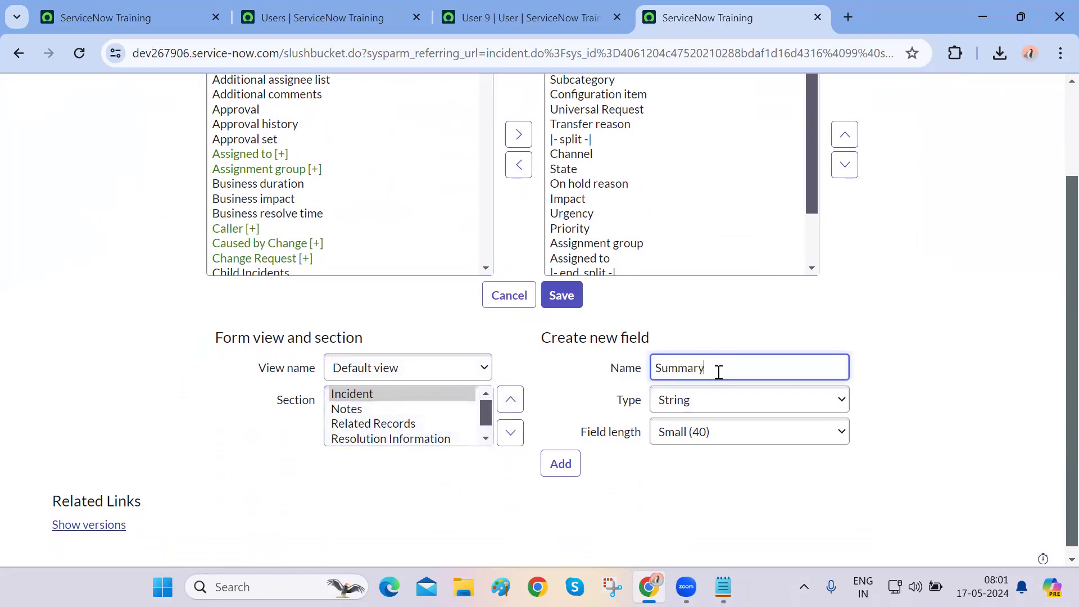
pyautogui.click(699, 404)
pyautogui.scroll(-1, 740, 360)
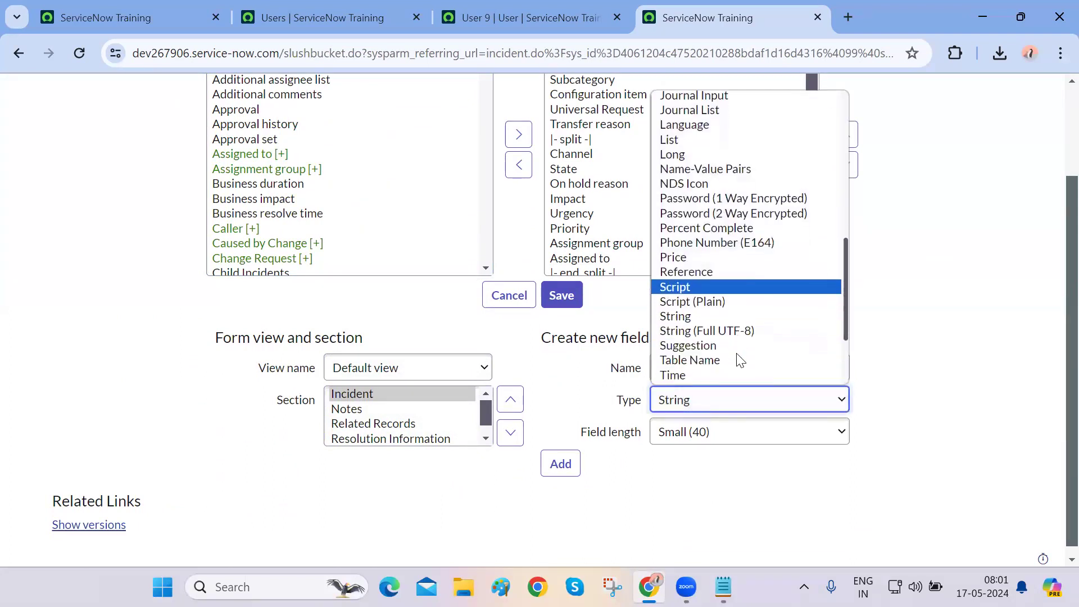
pyautogui.click(892, 390)
pyautogui.click(804, 441)
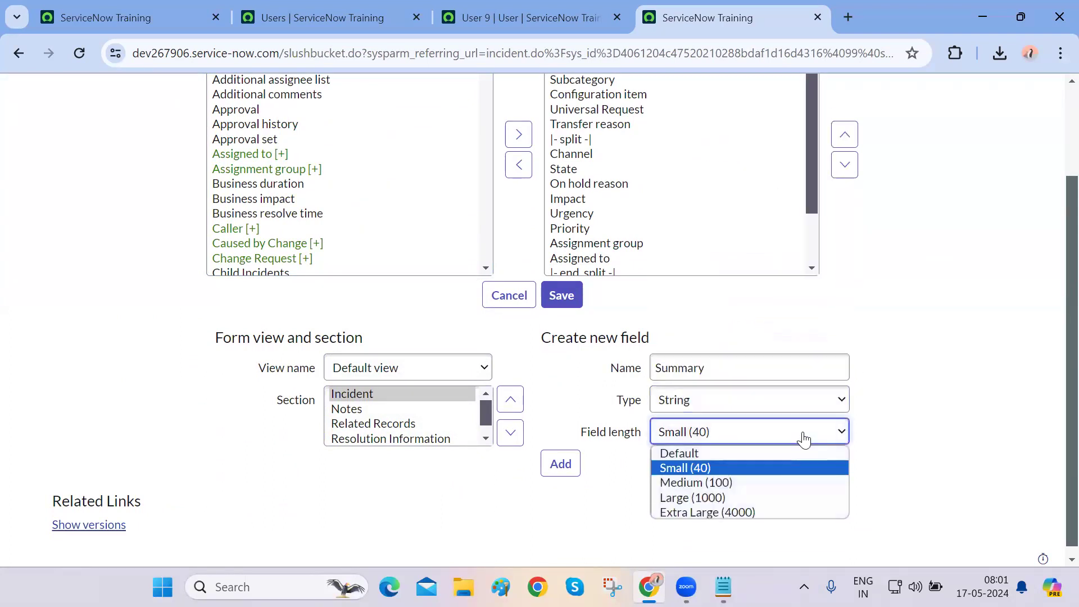
pyautogui.click(706, 497)
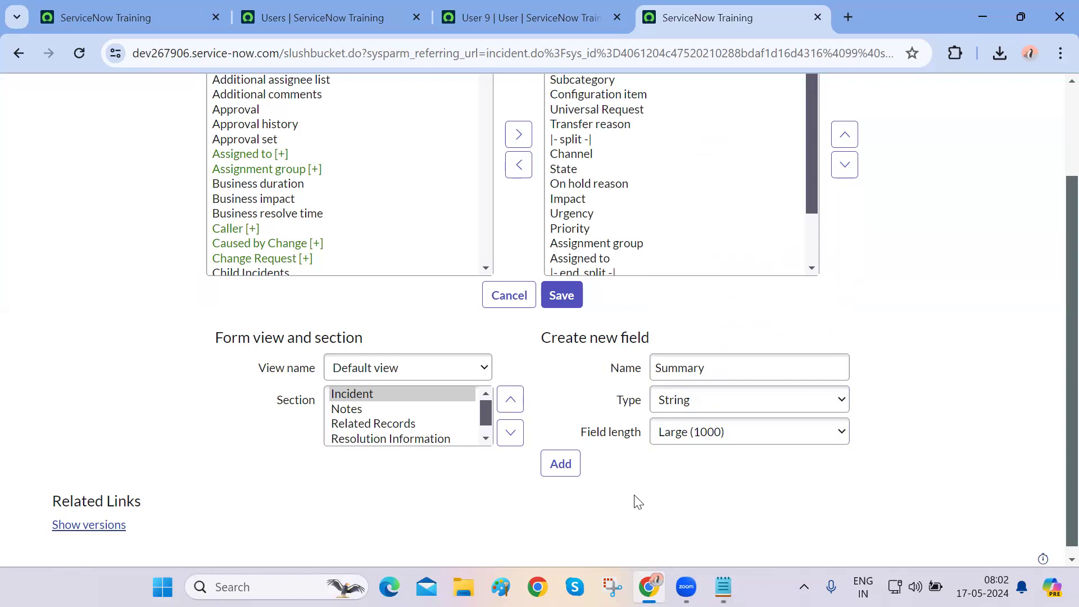
pyautogui.scroll(1, 633, 488)
pyautogui.click(560, 482)
# Move the Summary field above Contextual Search Results in the selected fields and save the form layout
pyautogui.scroll(2, 618, 509)
pyautogui.scroll(-2, 646, 346)
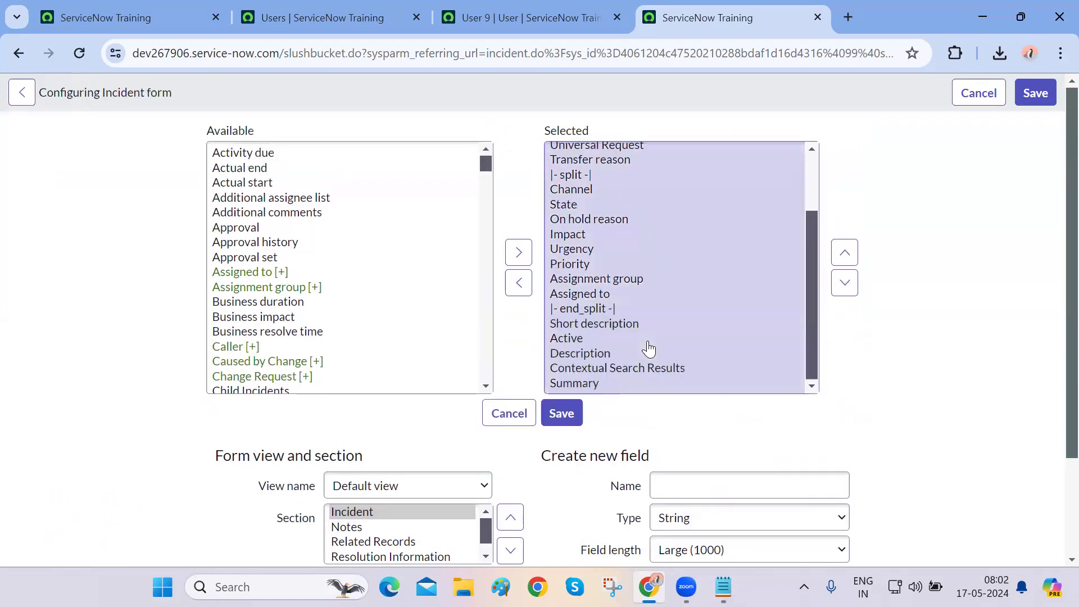
pyautogui.click(590, 384)
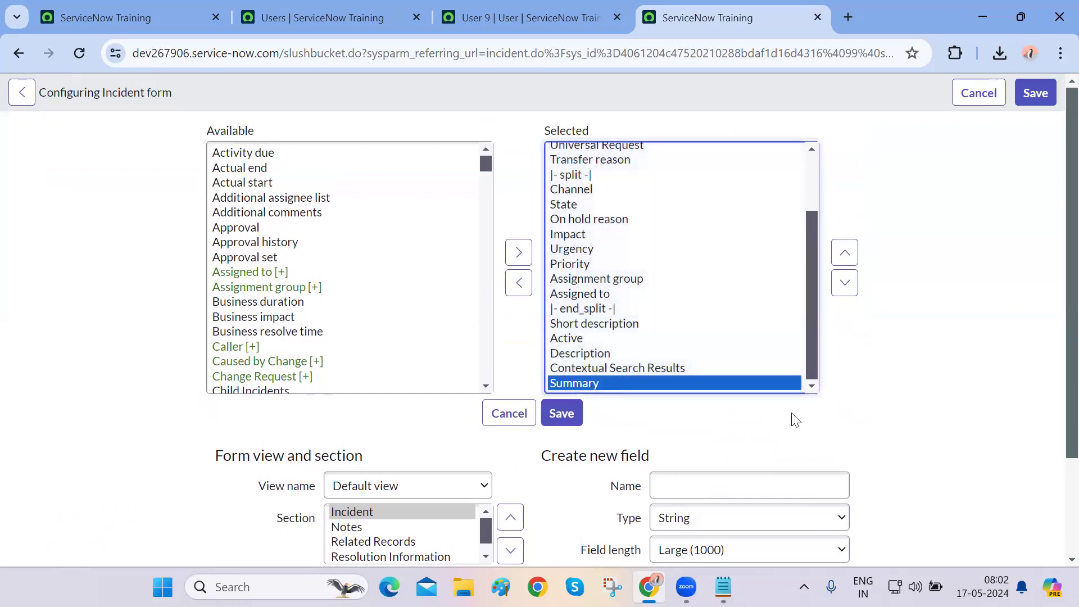
pyautogui.click(845, 253)
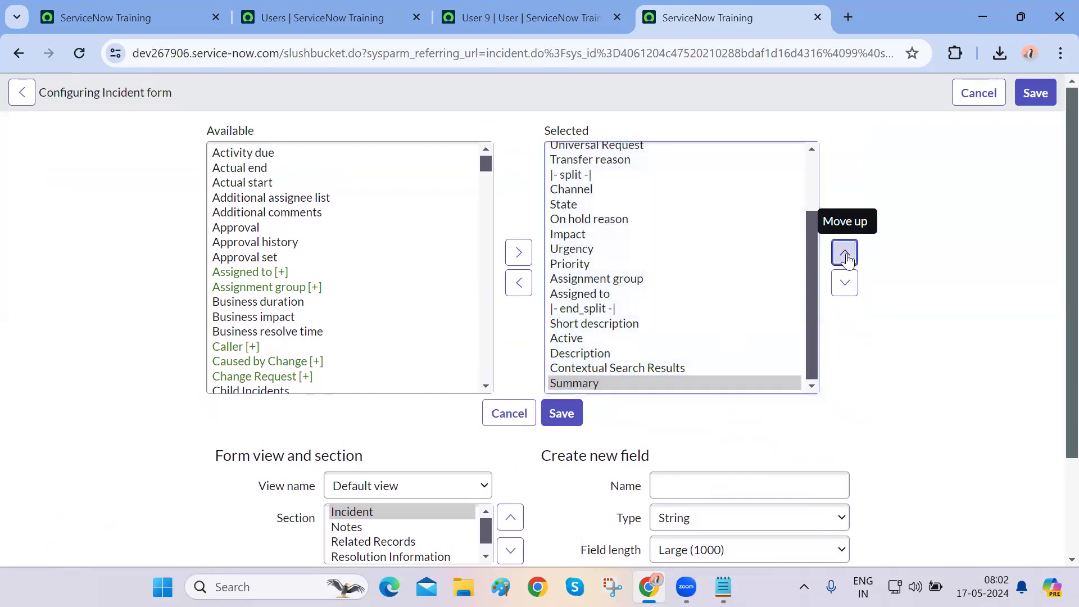
pyautogui.click(572, 406)
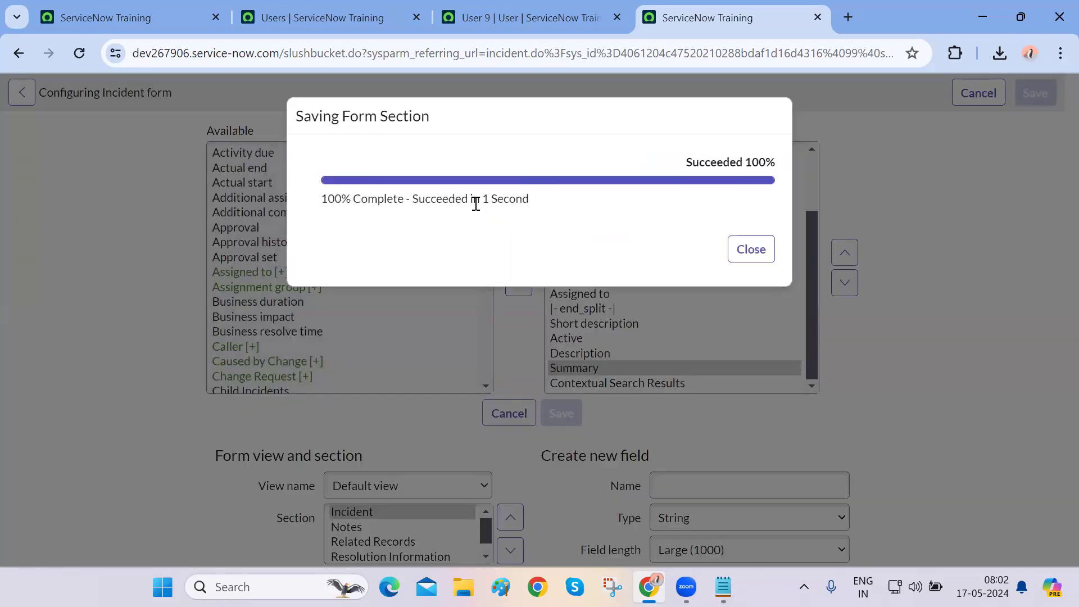
pyautogui.click(752, 250)
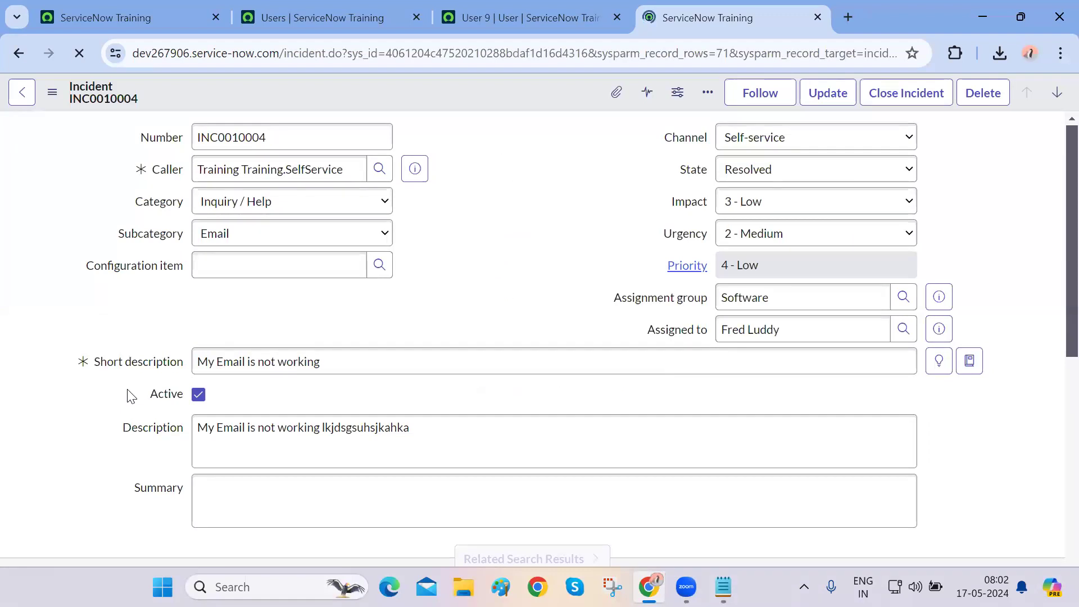
# Examine the new Summary field on the incident form and compare it with the Description field
pyautogui.scroll(-1, 299, 419)
pyautogui.click(305, 419)
pyautogui.tripleClick(244, 353)
pyautogui.click(265, 415)
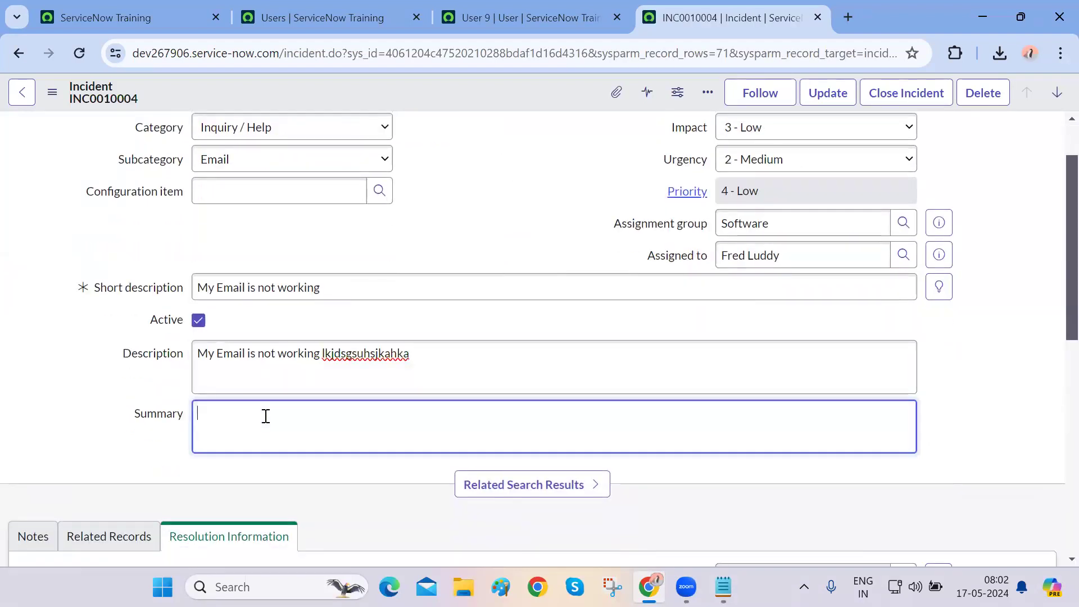
# Fill the Summary field with many pasted copies of "My Email is not working lkjdsgsuhsjkahka" and save the incident
pyautogui.hotkey('ctrl', 'v')
pyautogui.hotkey('ctrl', 'v')
pyautogui.hotkey('ctrl', 'v')
pyautogui.hotkey('ctrl', 'v')
pyautogui.hotkey('ctrl', 'v')
pyautogui.hotkey('ctrl', 'v')
pyautogui.hotkey('ctrl', 'v')
pyautogui.hotkey('ctrl', 'v')
pyautogui.hotkey('ctrl', 'v')
pyautogui.hotkey('ctrl', 'v')
pyautogui.hotkey('ctrl', 'v')
pyautogui.hotkey('ctrl', 'v')
pyautogui.hotkey('ctrl', 'v')
pyautogui.hotkey('ctrl', 'v')
pyautogui.hotkey('ctrl', 'v')
pyautogui.hotkey('ctrl', 'v')
pyautogui.hotkey('ctrl', 'v')
pyautogui.hotkey('ctrl', 'v')
pyautogui.hotkey('ctrl', 'v')
pyautogui.hotkey('ctrl', 'v')
pyautogui.hotkey('ctrl', 'v')
pyautogui.hotkey('ctrl', 'v')
pyautogui.hotkey('ctrl', 'v')
pyautogui.hotkey('ctrl', 'v')
pyautogui.hotkey('ctrl', 'v')
pyautogui.hotkey('ctrl', 'v')
pyautogui.hotkey('ctrl', 'v')
pyautogui.hotkey('ctrl', 'v')
pyautogui.hotkey('ctrl', 'v')
pyautogui.hotkey('ctrl', 'v')
pyautogui.hotkey('ctrl', 'v')
pyautogui.hotkey('ctrl', 'v')
pyautogui.hotkey('ctrl', 'v')
pyautogui.hotkey('ctrl', 'v')
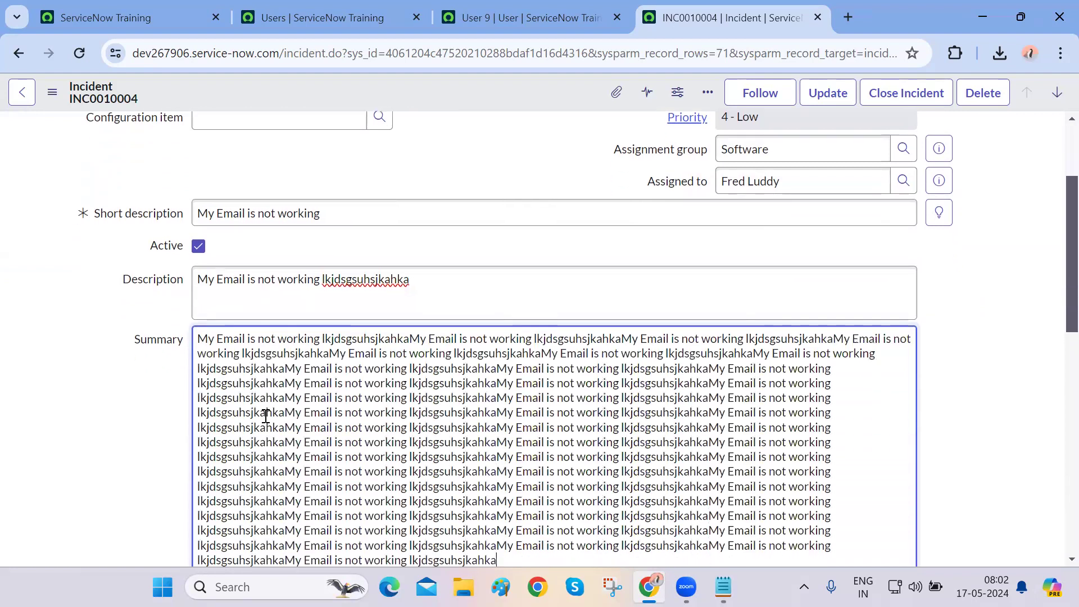
pyautogui.hotkey('ctrl', 'v')
pyautogui.hotkey('ctrl', 'v')
pyautogui.hotkey('ctrl', 'v')
pyautogui.hotkey('ctrl', 'v')
pyautogui.hotkey('ctrl', 'v')
pyautogui.hotkey('ctrl', 'v')
pyautogui.hotkey('ctrl', 'v')
pyautogui.hotkey('ctrl', 'v')
pyautogui.hotkey('ctrl', 'v')
pyautogui.hotkey('ctrl', 'v')
pyautogui.hotkey('ctrl', 'v')
pyautogui.hotkey('ctrl', 'v')
pyautogui.hotkey('ctrl', 'v')
pyautogui.hotkey('ctrl', 'v')
pyautogui.hotkey('ctrl', 'v')
pyautogui.hotkey('ctrl', 'v')
pyautogui.hotkey('ctrl', 'v')
pyautogui.hotkey('ctrl', 'v')
pyautogui.hotkey('ctrl', 'v')
pyautogui.hotkey('ctrl', 'v')
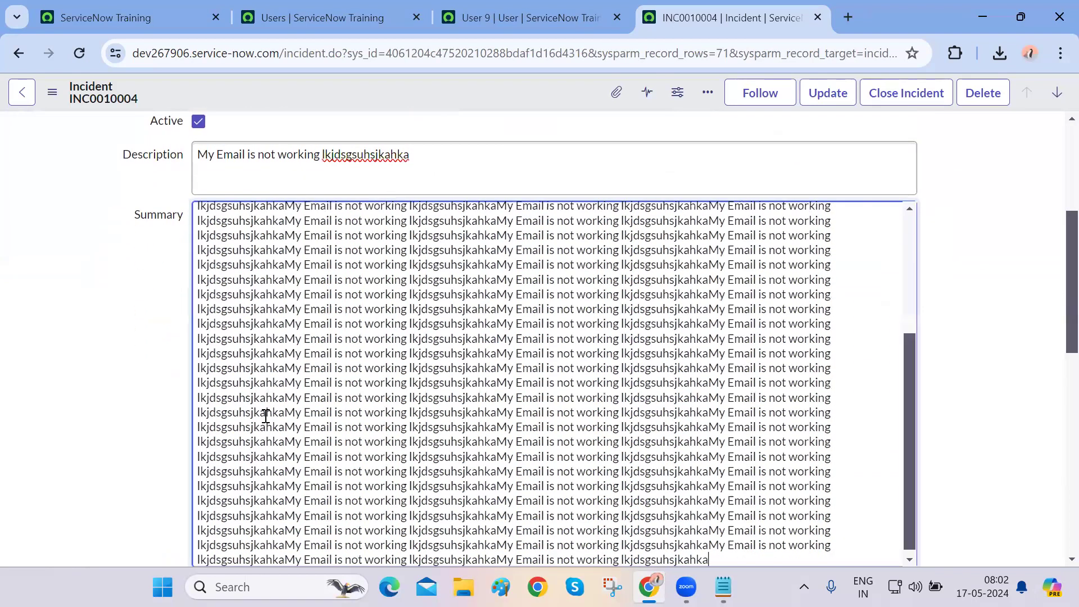
pyautogui.rightClick(373, 91)
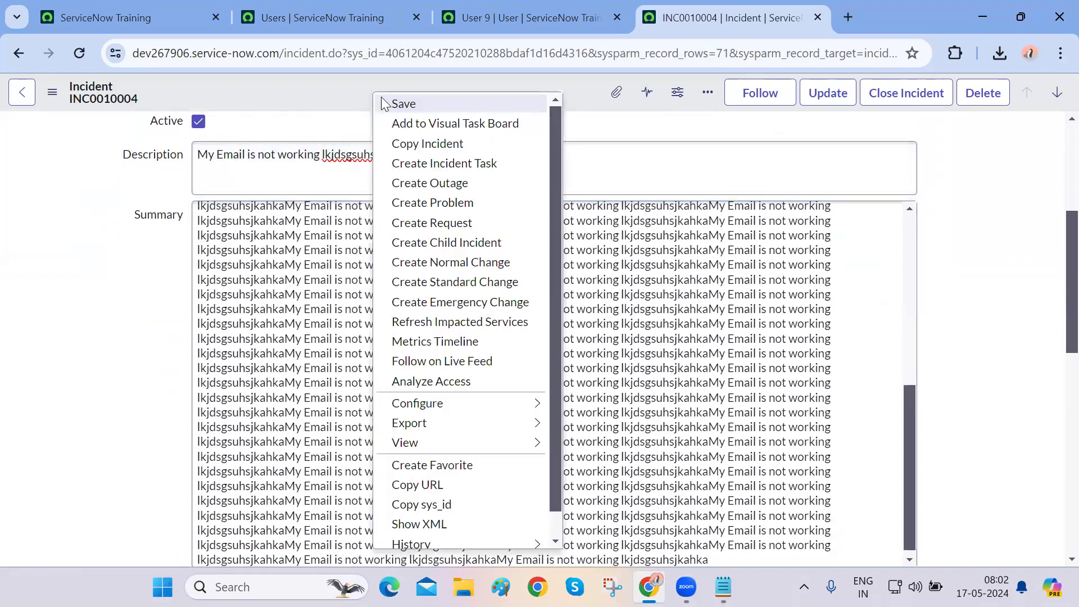
pyautogui.click(404, 103)
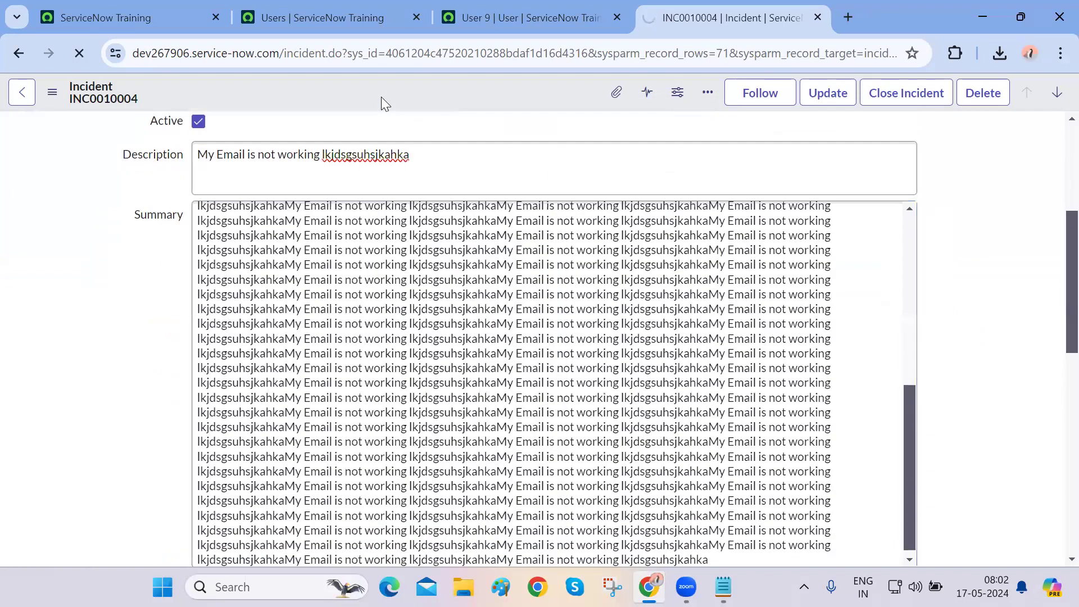
# Examine the saved Summary text and compare it with the other fields on the incident form
pyautogui.scroll(-2, 173, 307)
pyautogui.scroll(-5, 584, 353)
pyautogui.scroll(-3, 976, 410)
pyautogui.click(738, 450)
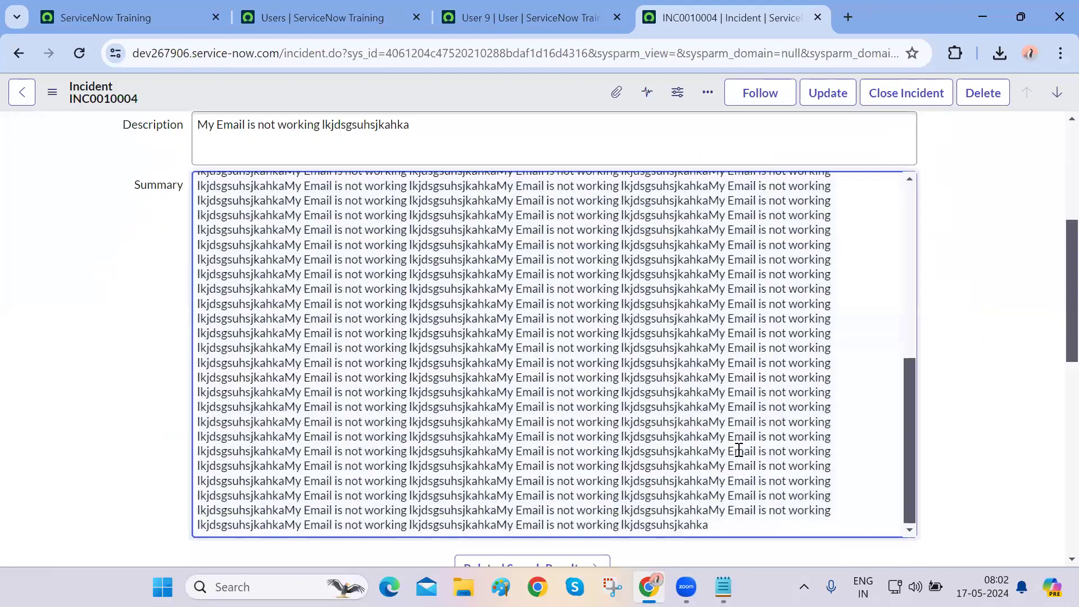
pyautogui.hotkey('ctrl', 'a')
pyautogui.click(956, 462)
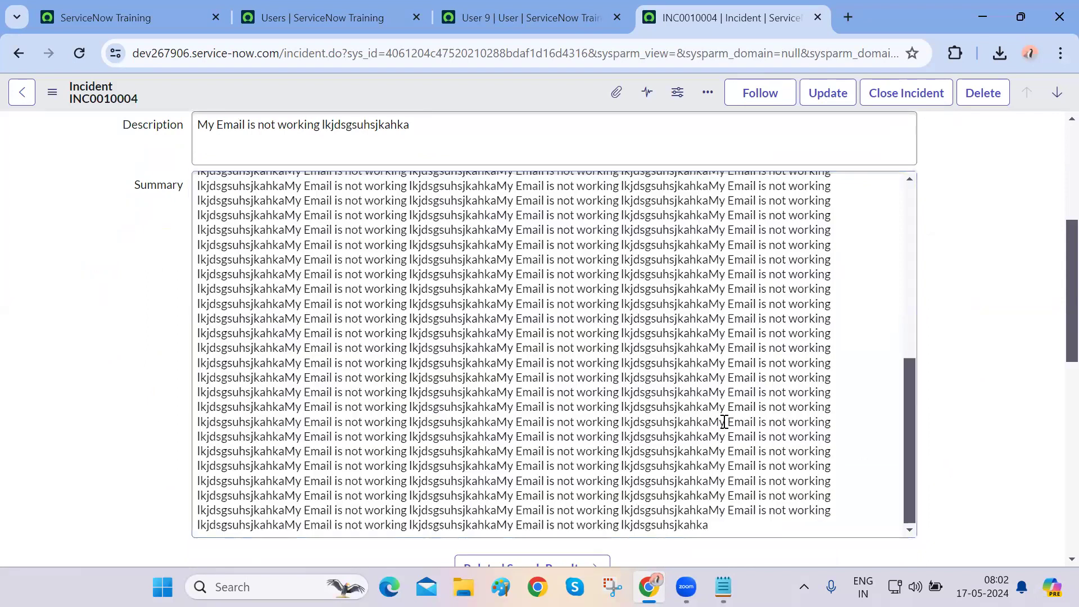
pyautogui.click(724, 422)
pyautogui.hotkey('ctrl', 'a')
pyautogui.click(115, 379)
pyautogui.scroll(5, 120, 382)
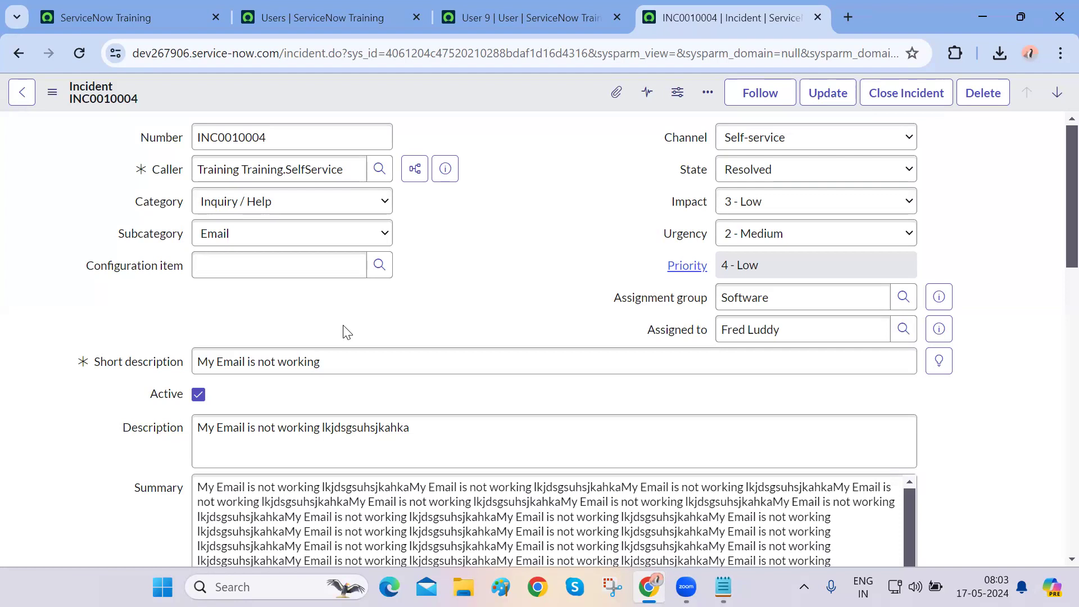
pyautogui.scroll(-10, 346, 329)
pyautogui.scroll(10, 345, 325)
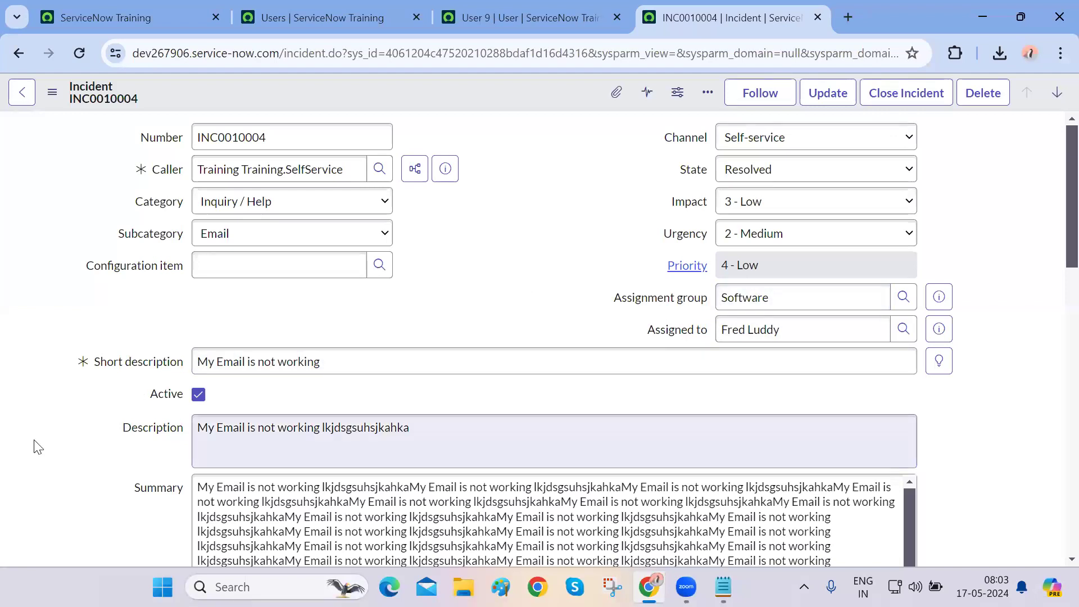
pyautogui.scroll(-10, 34, 445)
pyautogui.scroll(10, 35, 445)
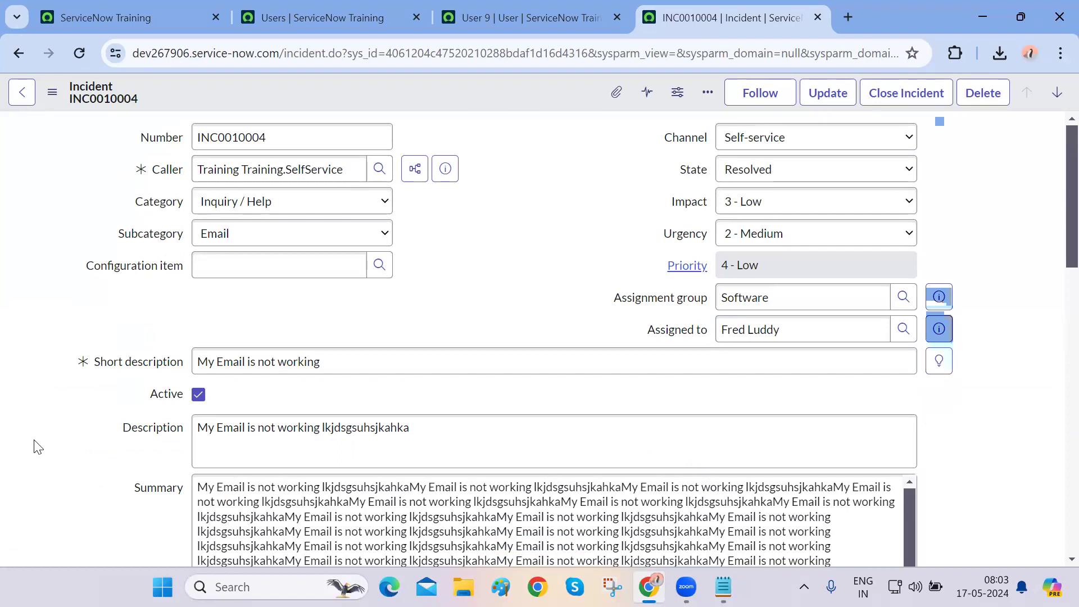
# Reopen the incident's form layout configuration, declining Form Builder, and add the existing Due date field to the selected fields
pyautogui.click(52, 93)
pyautogui.moveTo(171, 409)
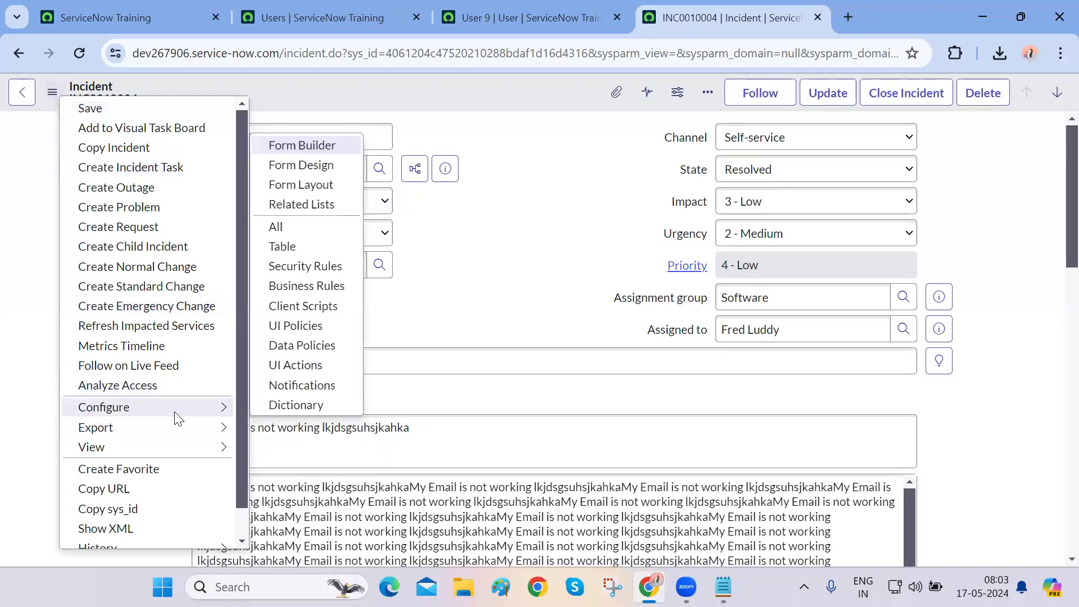
pyautogui.click(318, 187)
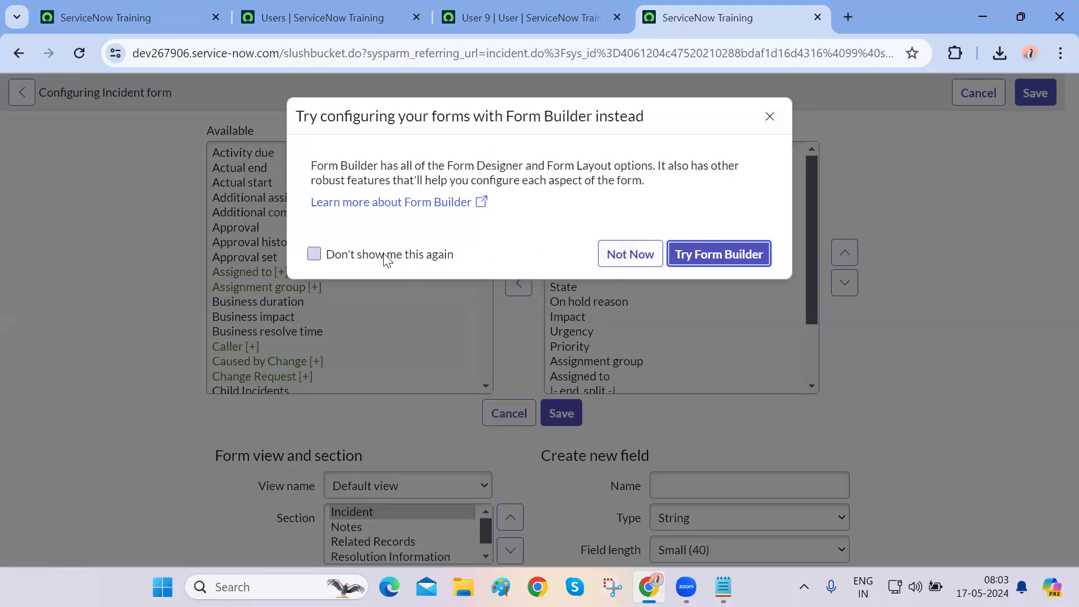
pyautogui.click(632, 257)
pyautogui.click(313, 243)
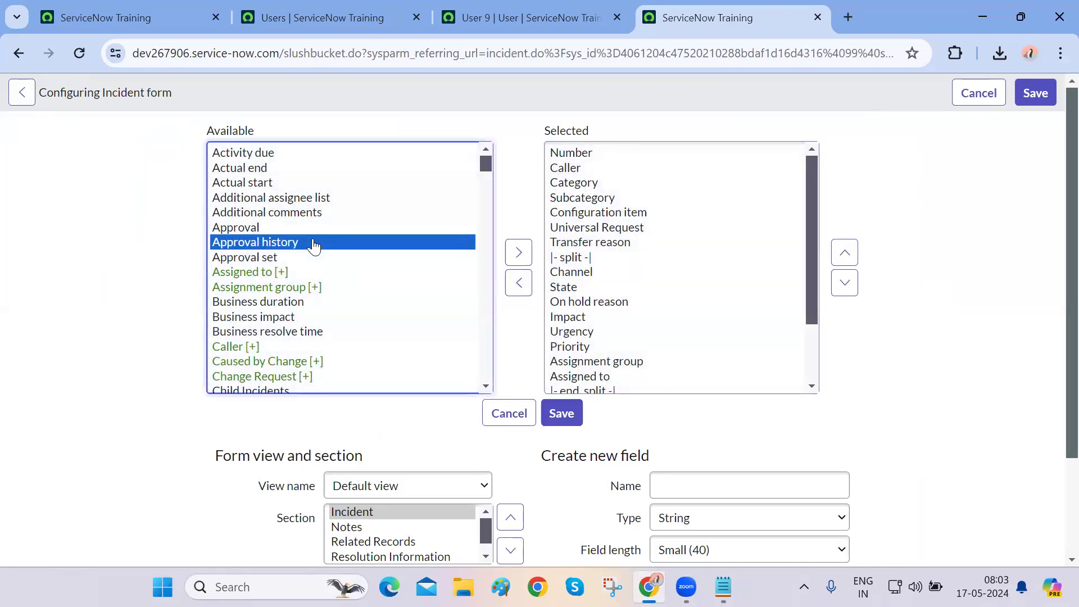
pyautogui.press('d')
pyautogui.scroll(-5, 314, 246)
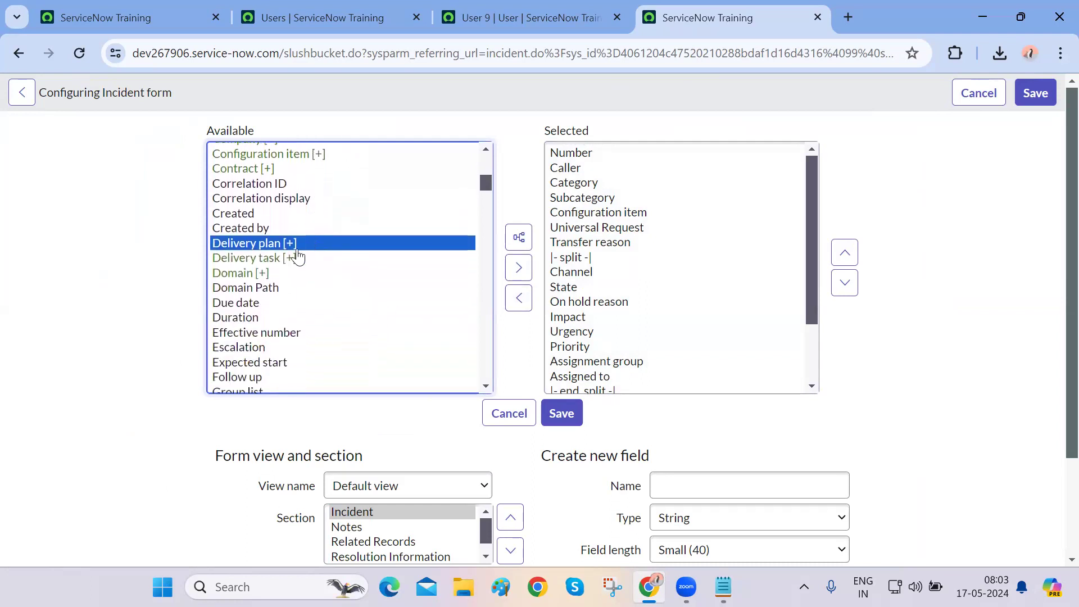
pyautogui.click(240, 304)
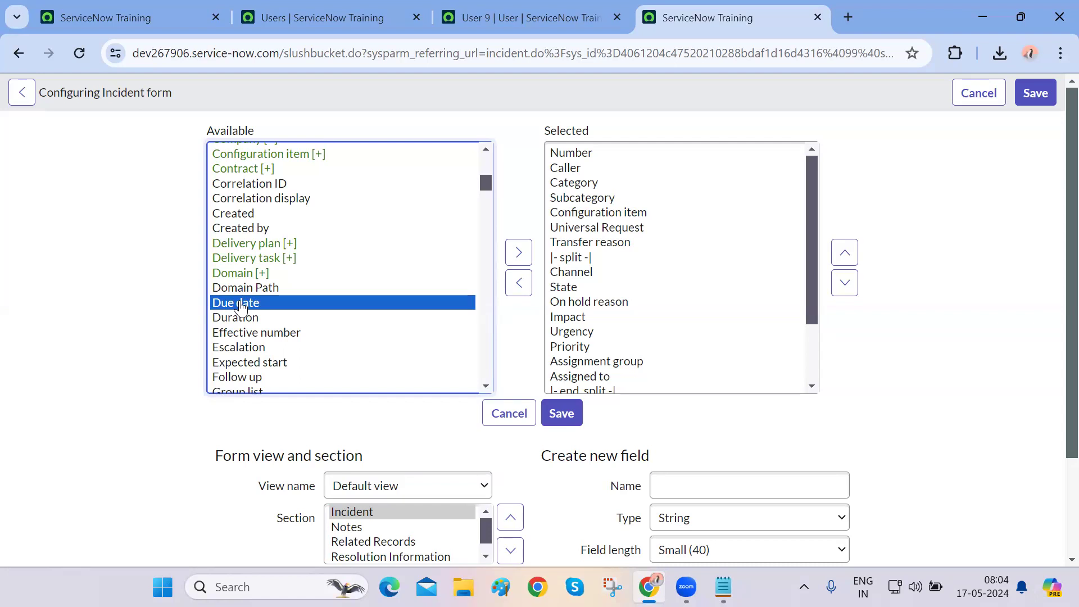
pyautogui.click(518, 253)
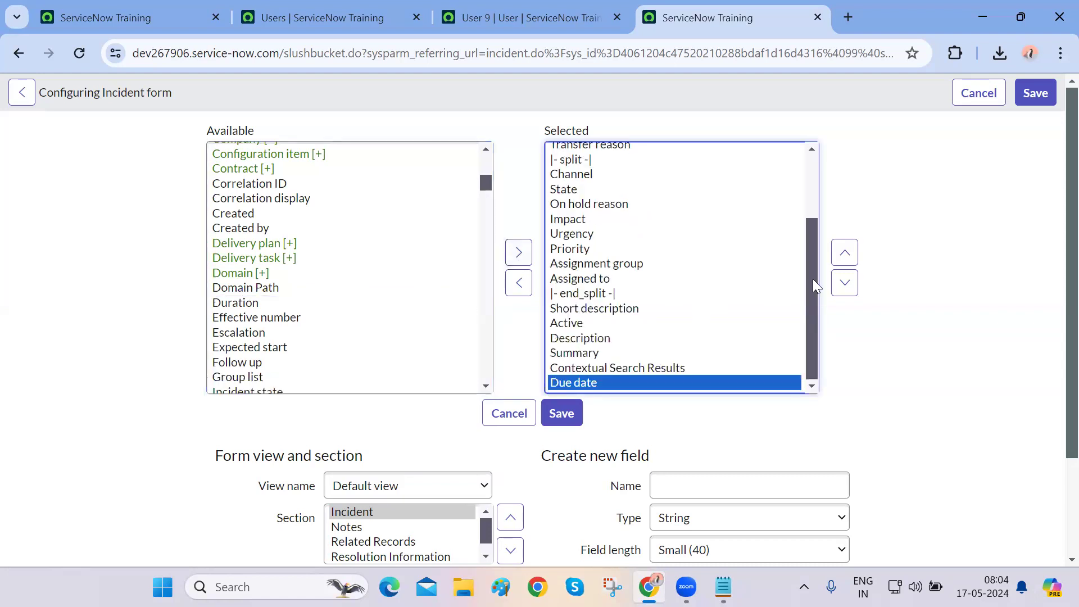
# Move the Due date field between Priority and Assignment group in the selected fields and save the form layout
pyautogui.click(849, 263)
pyautogui.click(844, 252)
pyautogui.click(845, 253)
pyautogui.click(845, 252)
pyautogui.click(845, 252)
pyautogui.click(845, 253)
pyautogui.click(845, 253)
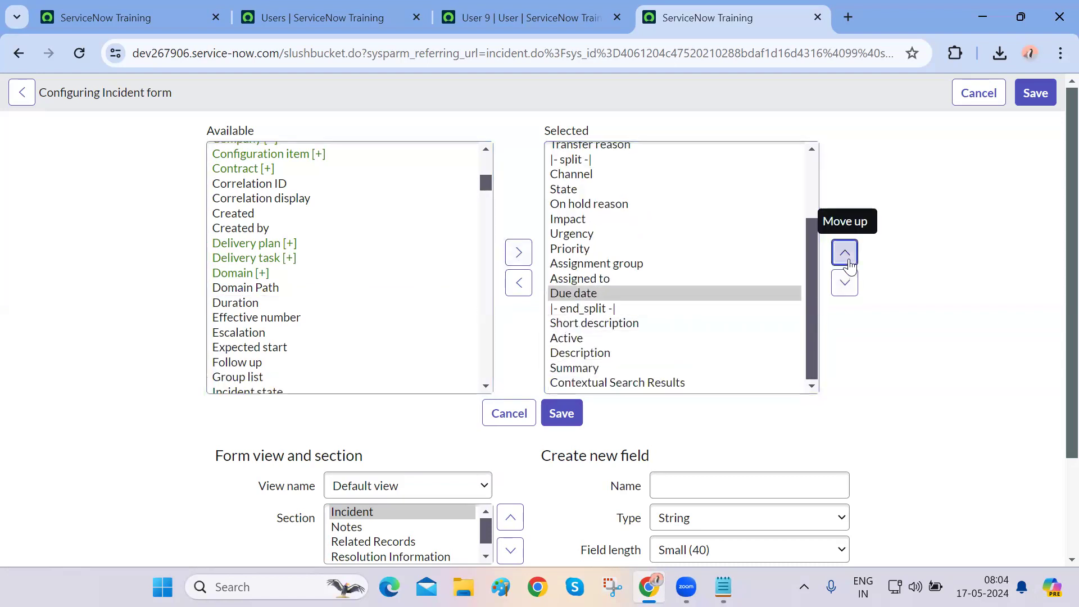
pyautogui.click(845, 252)
pyautogui.click(845, 252)
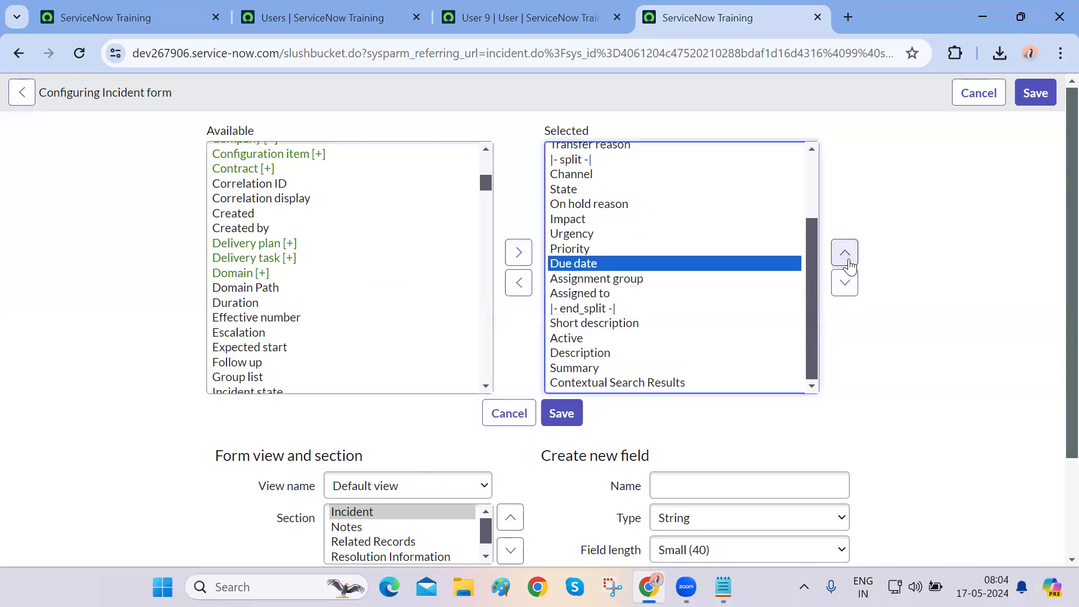
pyautogui.click(569, 413)
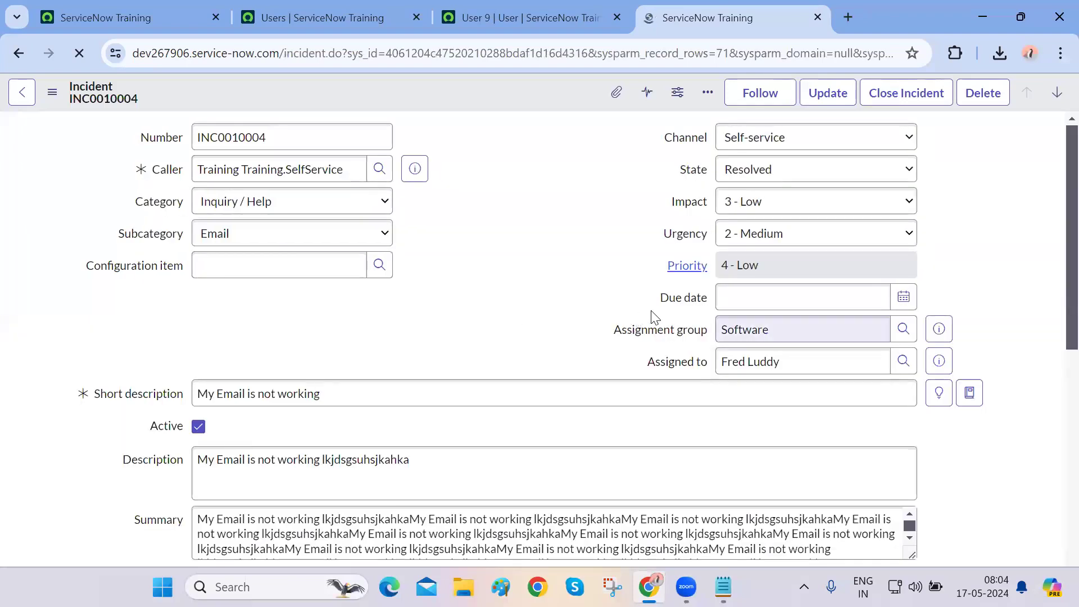
pyautogui.click(904, 296)
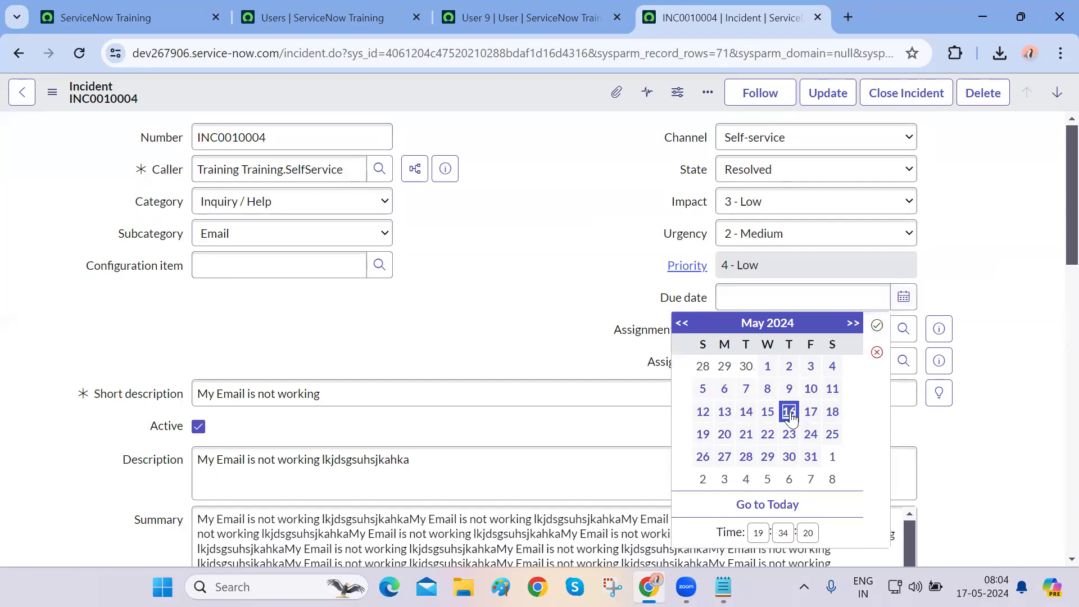
pyautogui.click(789, 457)
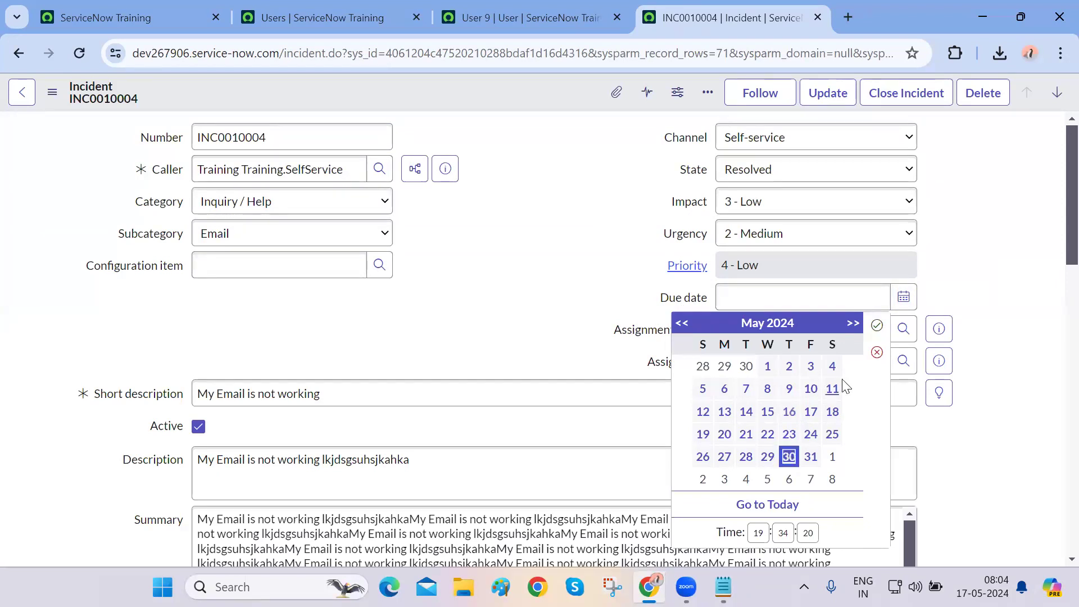
pyautogui.click(876, 327)
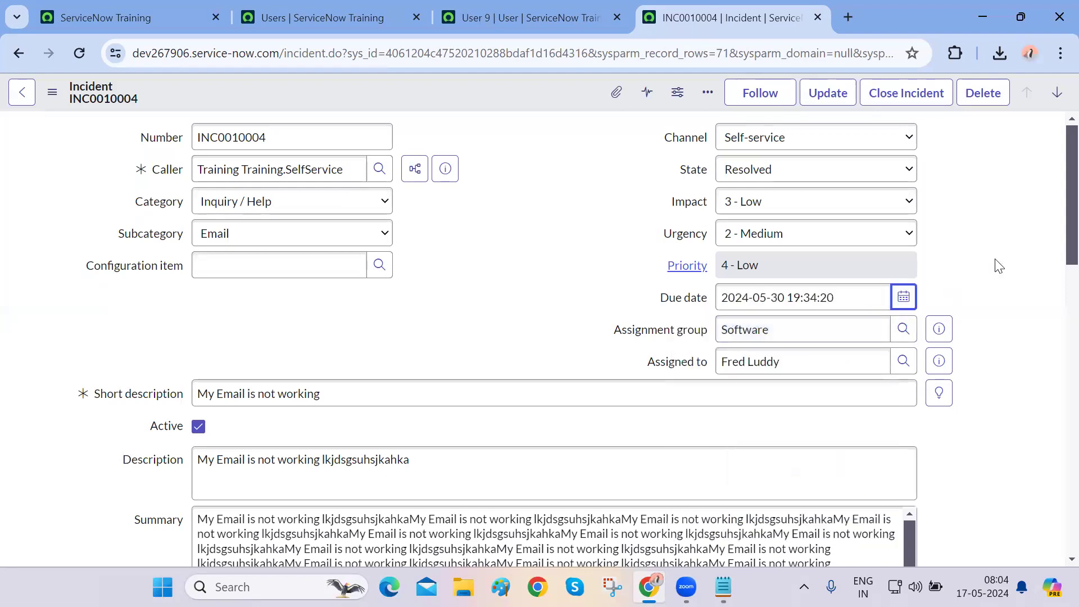
pyautogui.rightClick(511, 80)
pyautogui.click(539, 92)
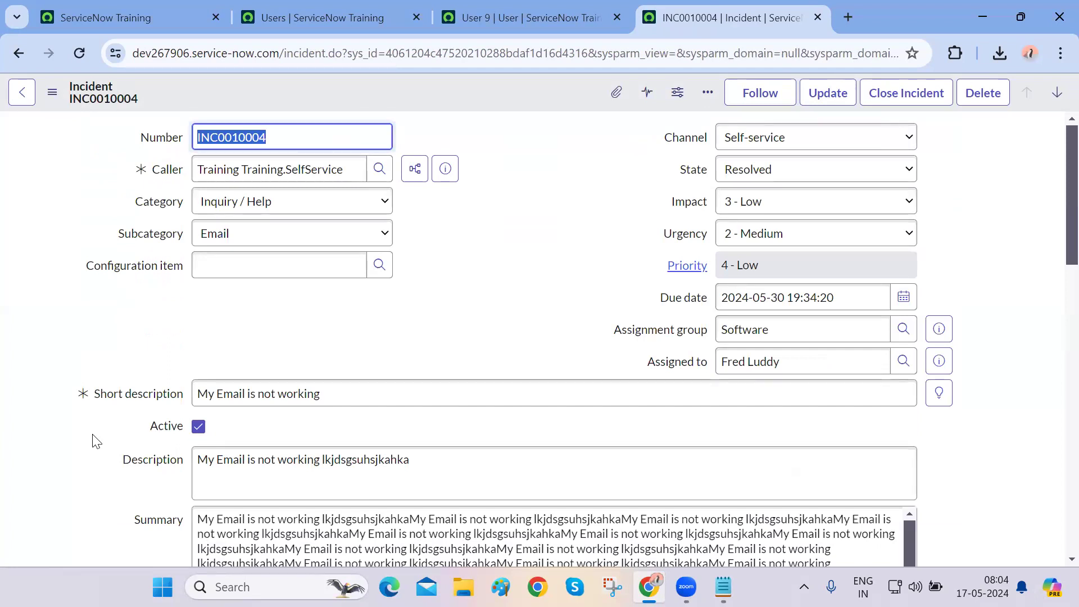
# Review the labels and values of the Number, Caller, Summary and Due date fields on the incident form
pyautogui.click(521, 315)
pyautogui.click(319, 143)
pyautogui.doubleClick(319, 143)
pyautogui.click(357, 337)
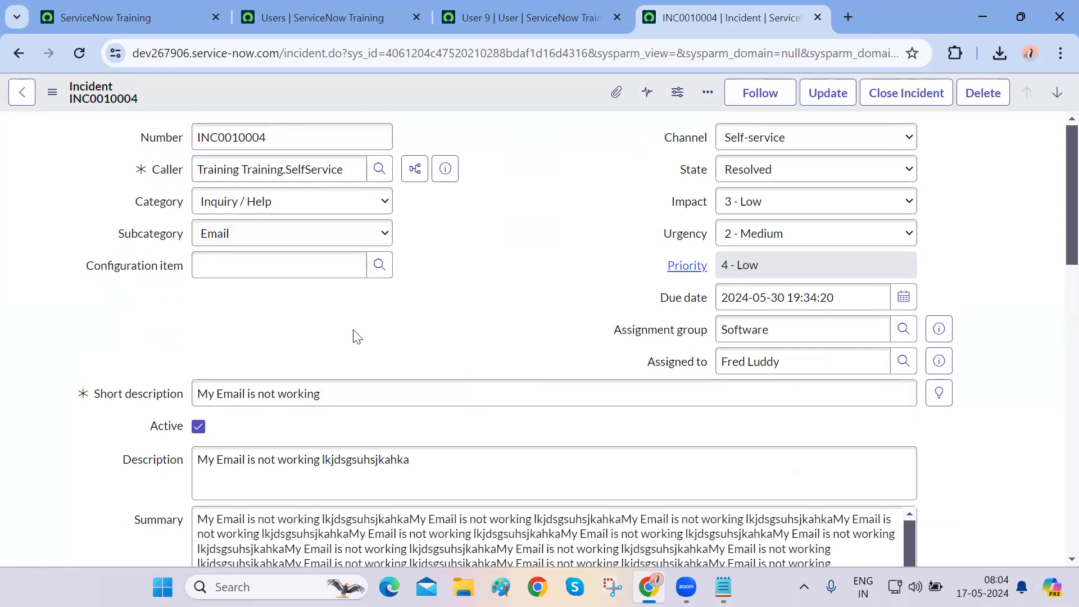
pyautogui.click(240, 169)
pyautogui.tripleClick(240, 168)
pyautogui.click(279, 329)
pyautogui.scroll(-1, 207, 327)
pyautogui.click(167, 450)
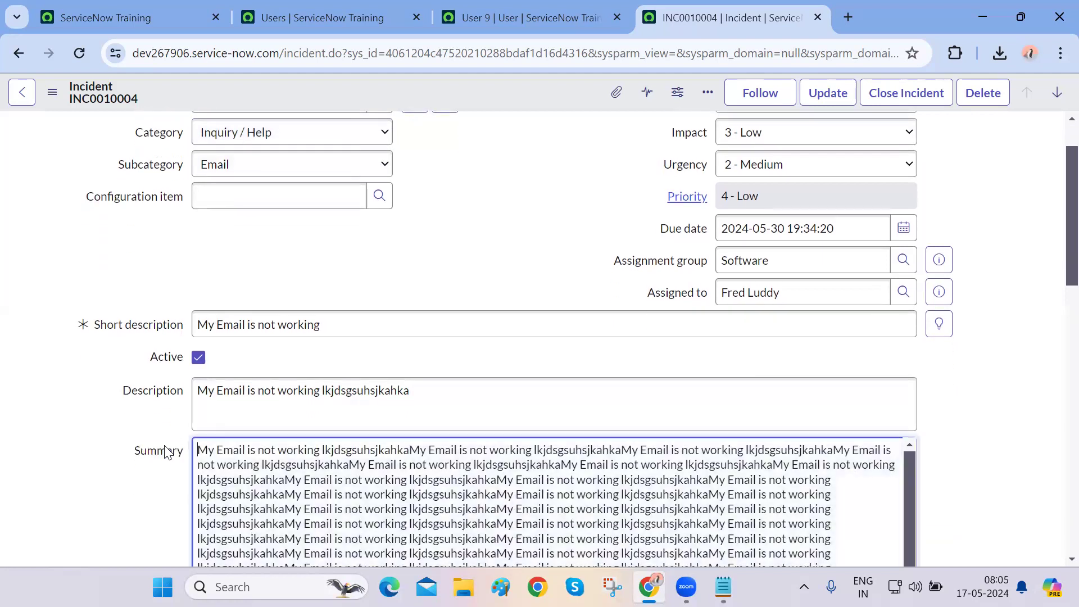
pyautogui.click(676, 230)
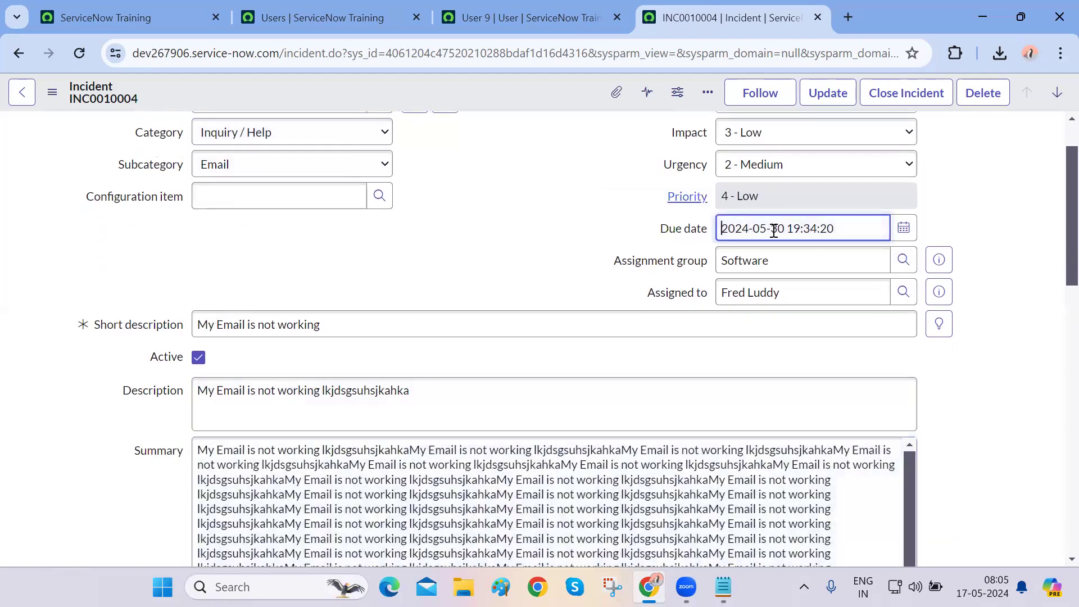
pyautogui.click(995, 223)
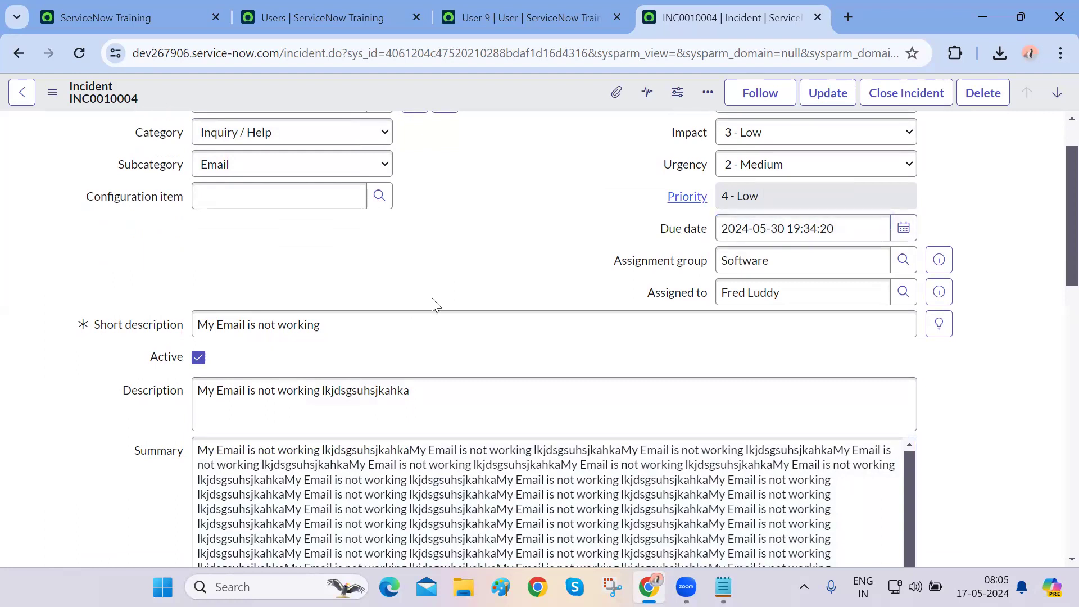
pyautogui.scroll(2, 436, 304)
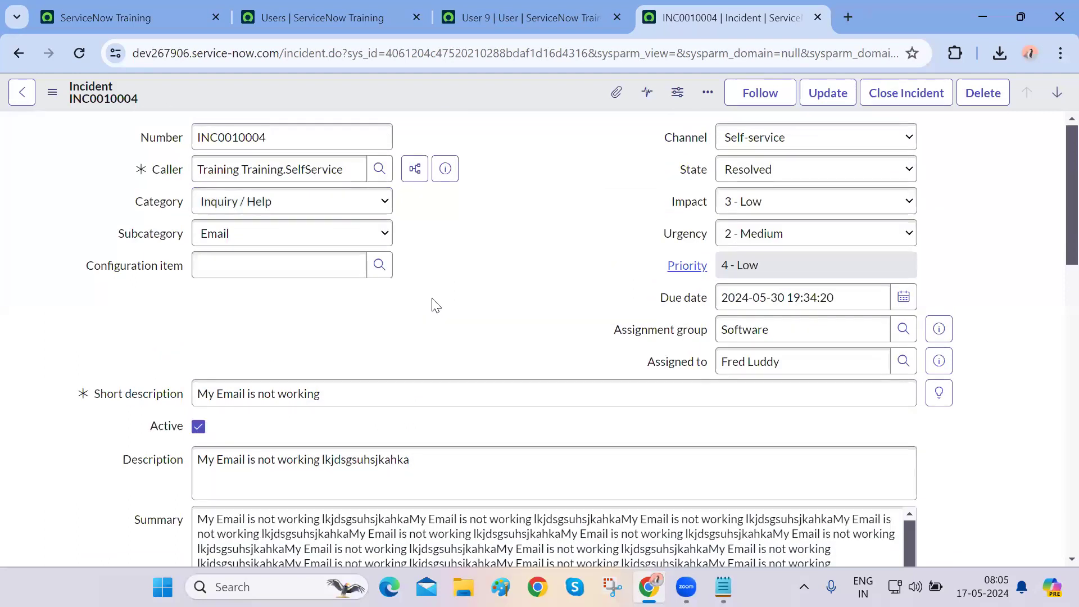
pyautogui.scroll(-1, 436, 305)
pyautogui.scroll(1, 436, 304)
pyautogui.scroll(-3, 202, 407)
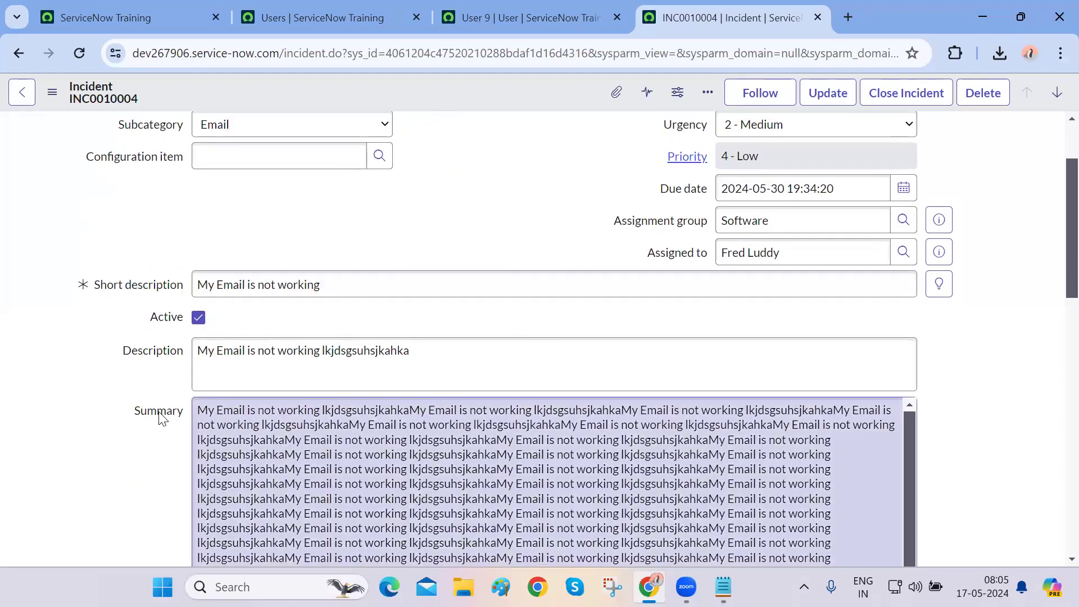
# Show the dictionary information of the Summary field and examine its table and field name
pyautogui.rightClick(162, 418)
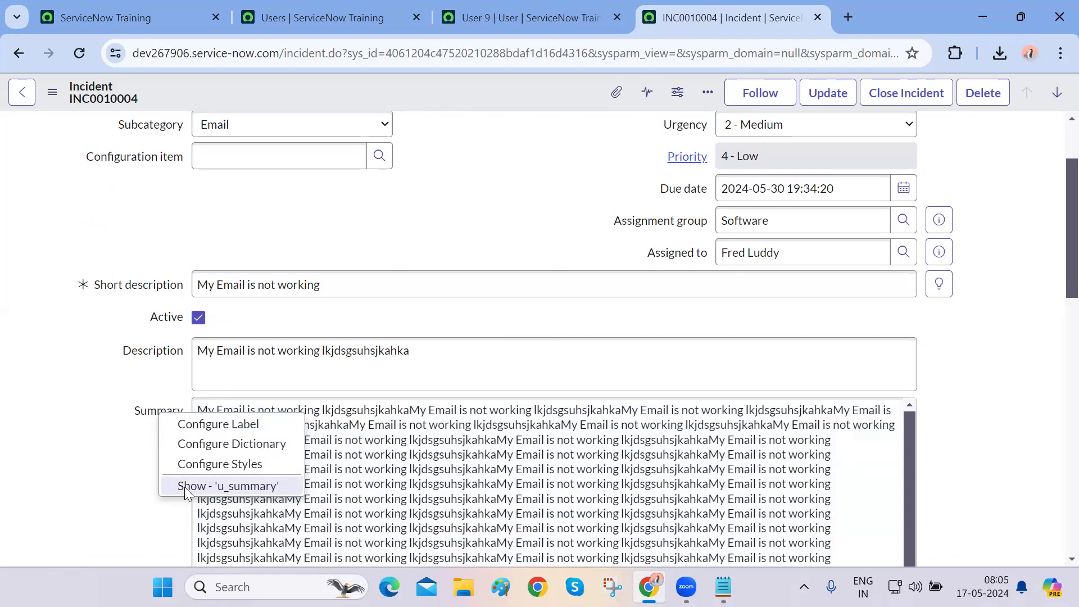
pyautogui.moveTo(134, 410); pyautogui.dragTo(146, 410)
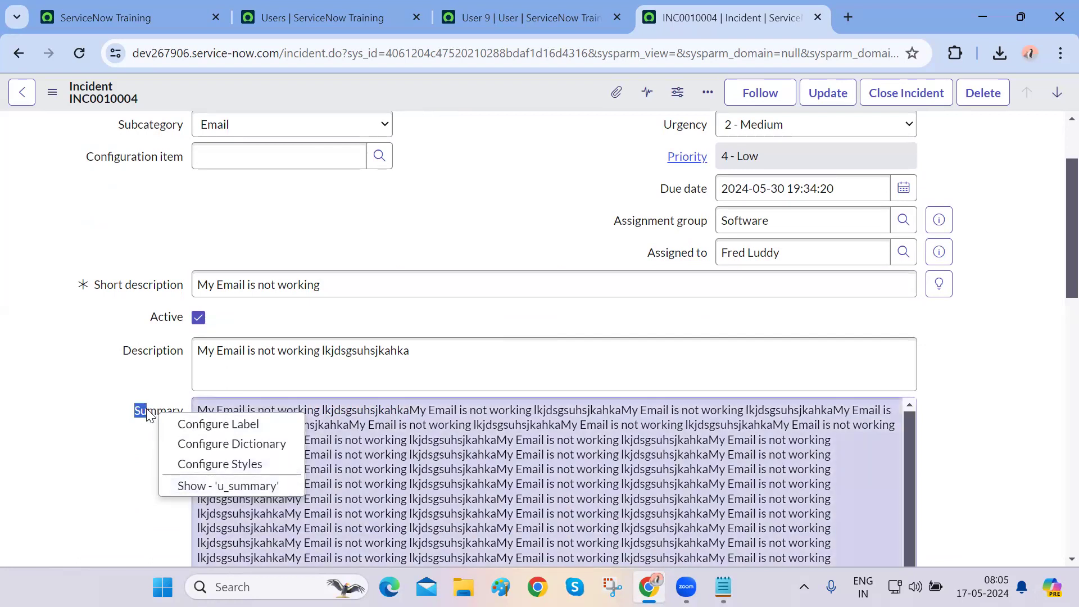
pyautogui.click(147, 414)
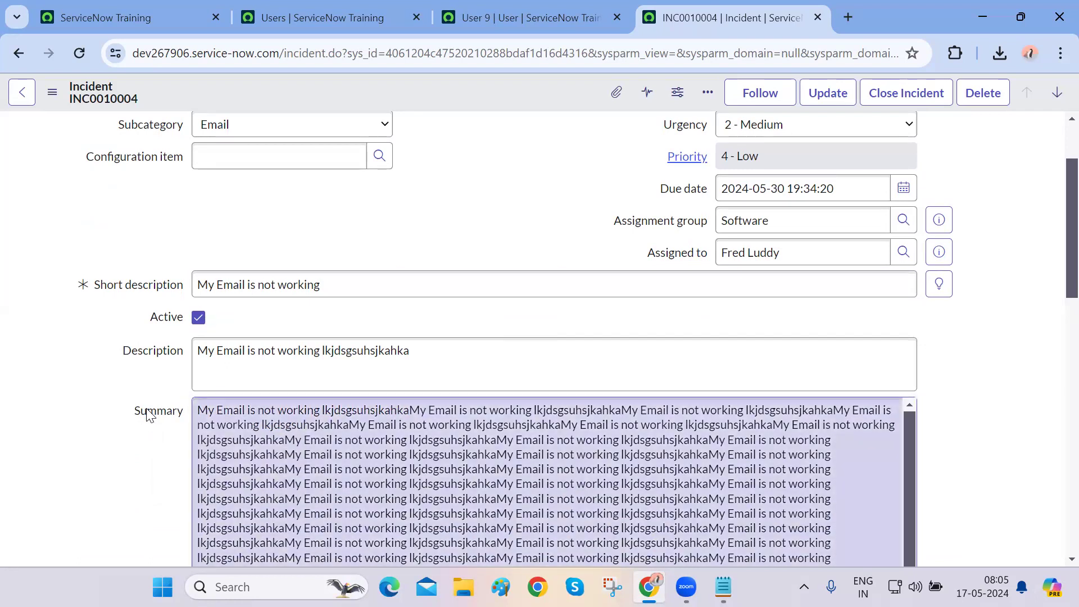
pyautogui.rightClick(147, 415)
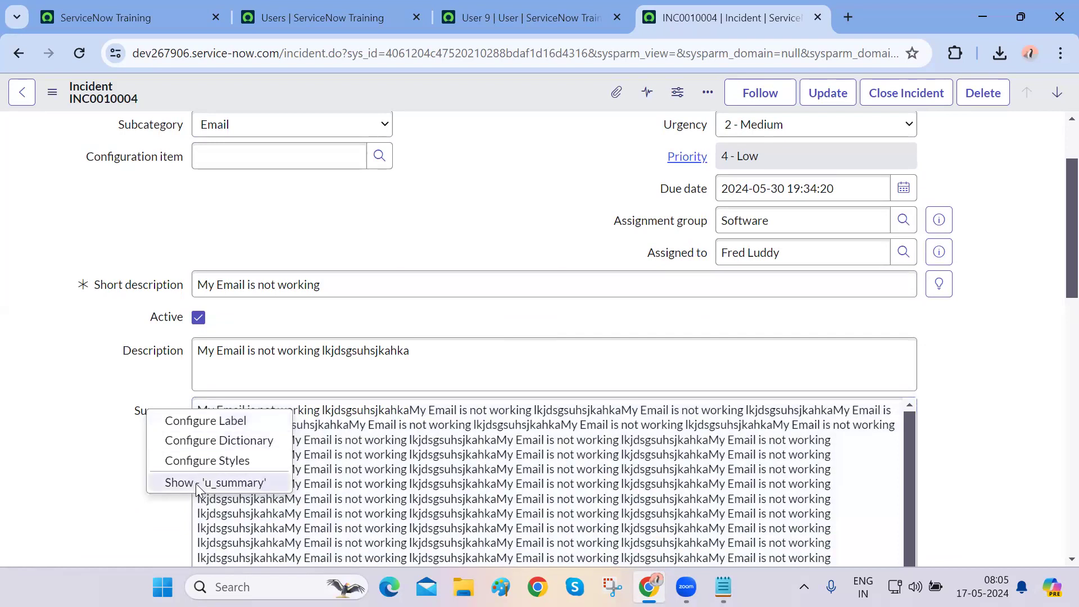
pyautogui.click(196, 483)
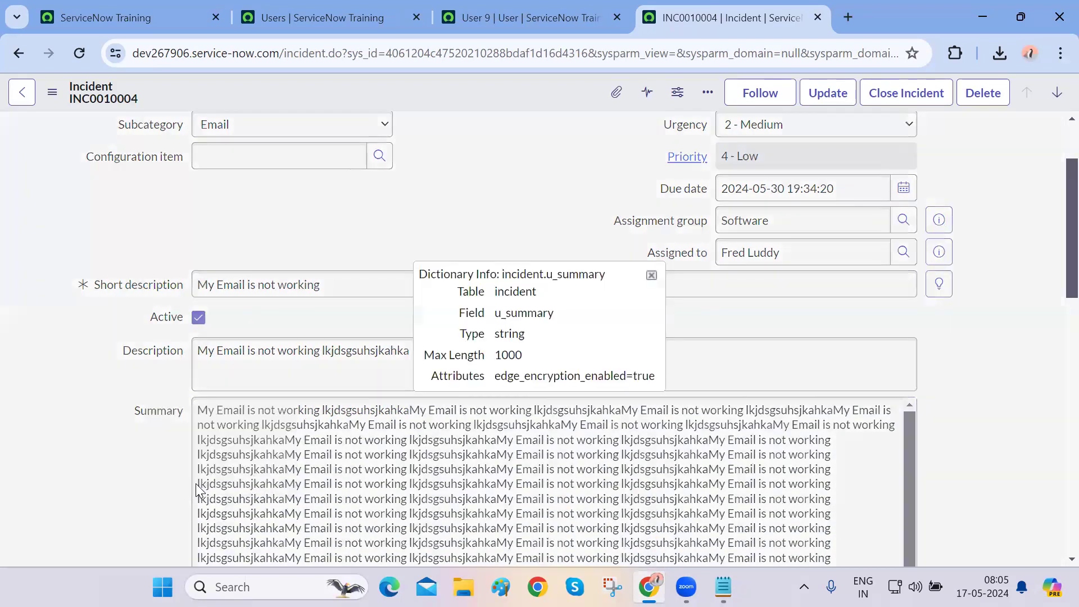
pyautogui.doubleClick(509, 294)
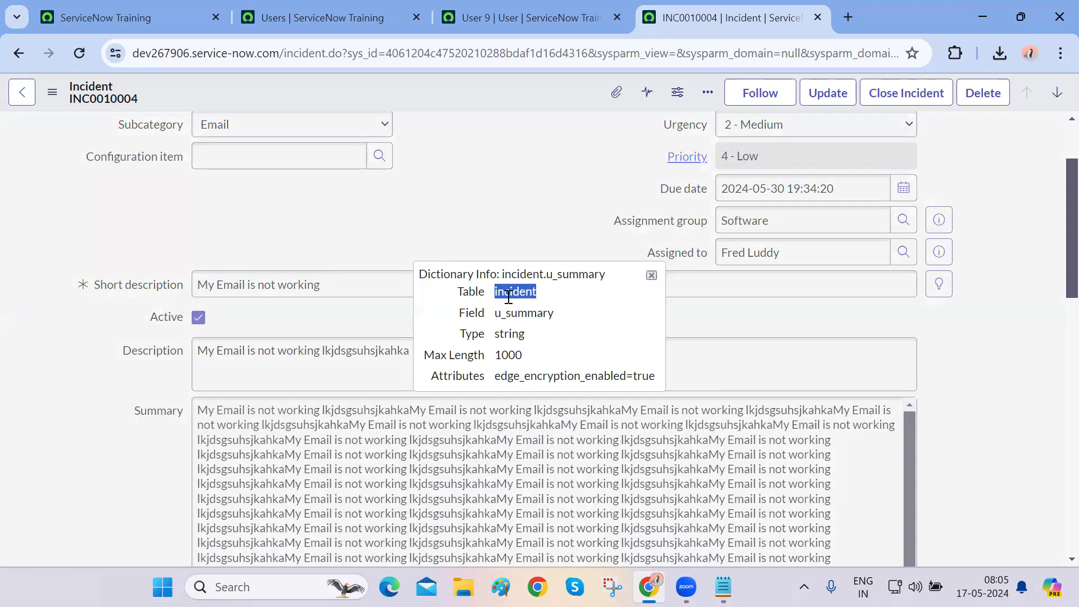
pyautogui.doubleClick(510, 313)
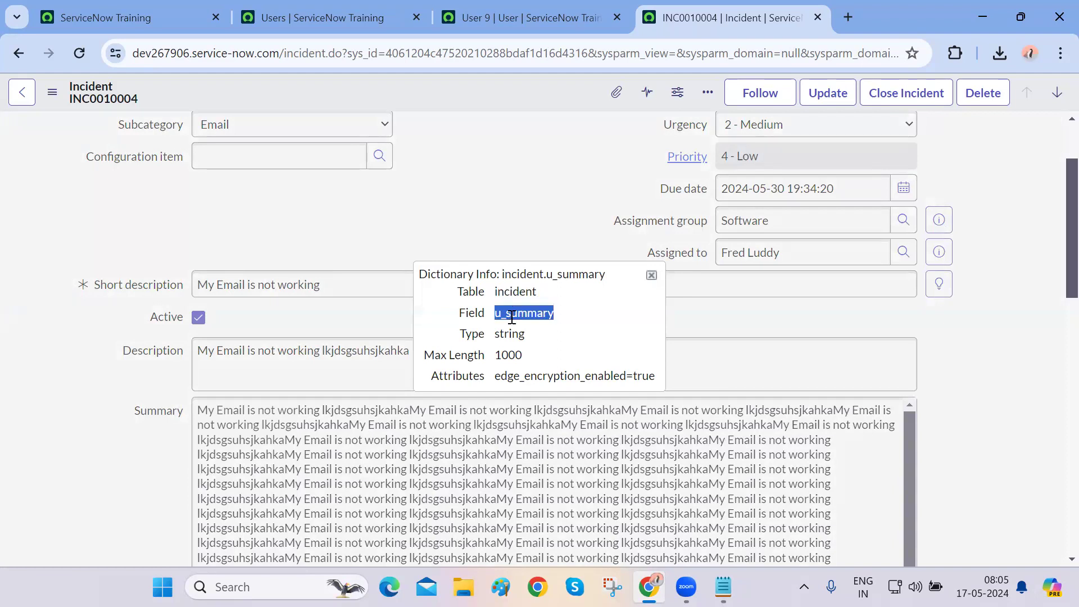
# Examine the type, maximum length and attributes in the Summary field's dictionary information and close it
pyautogui.doubleClick(512, 334)
pyautogui.doubleClick(507, 355)
pyautogui.moveTo(496, 375); pyautogui.dragTo(647, 381)
pyautogui.click(649, 375)
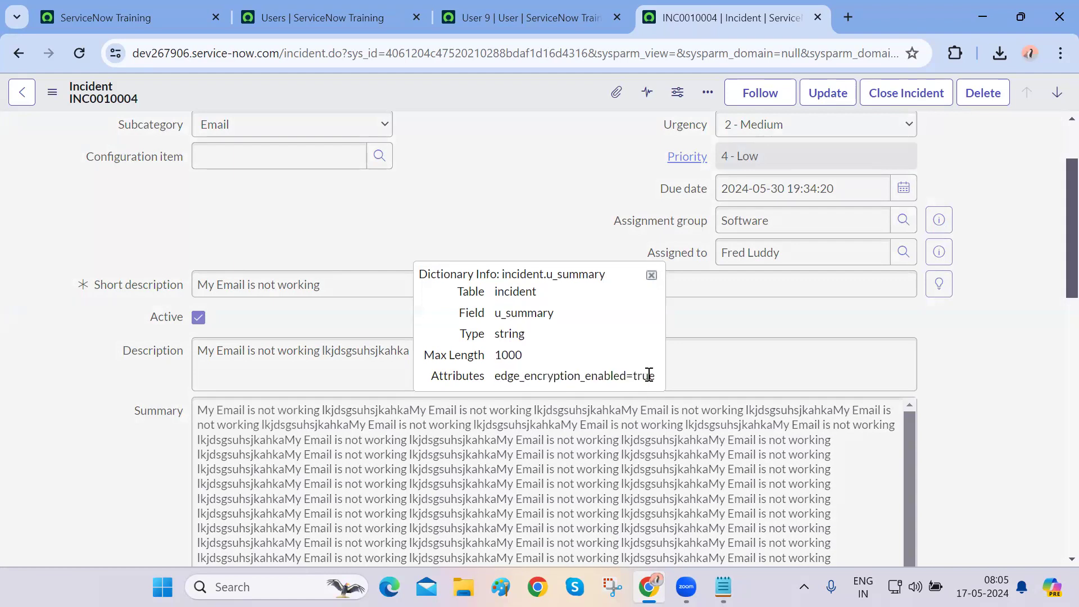
pyautogui.click(651, 276)
# Show the dictionary information of the Active field, examine its table, field name, type, maximum length and attributes, and close it
pyautogui.scroll(1, 260, 378)
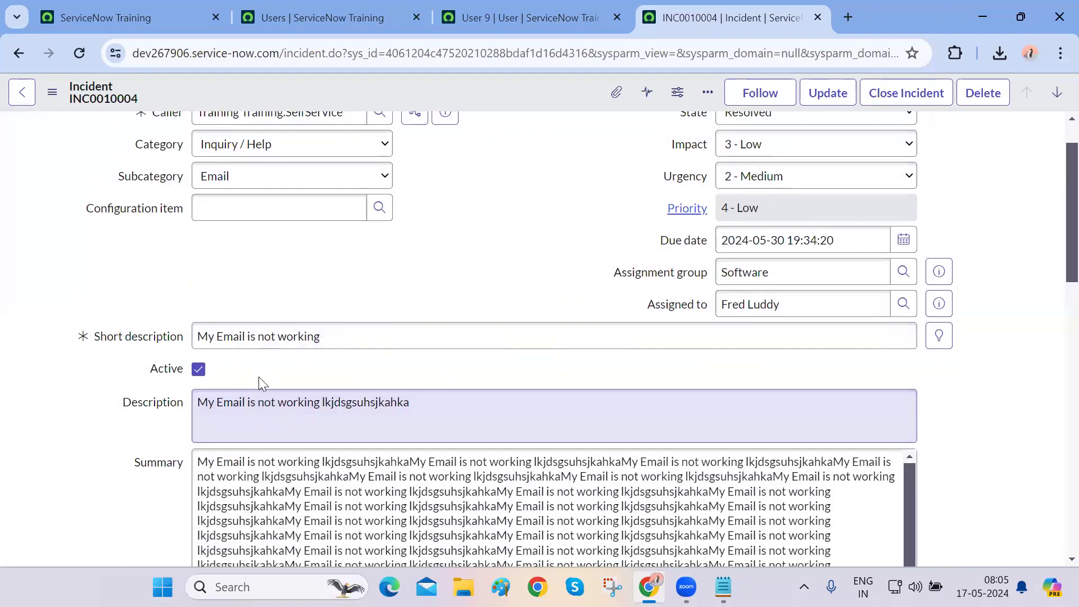
pyautogui.rightClick(166, 373)
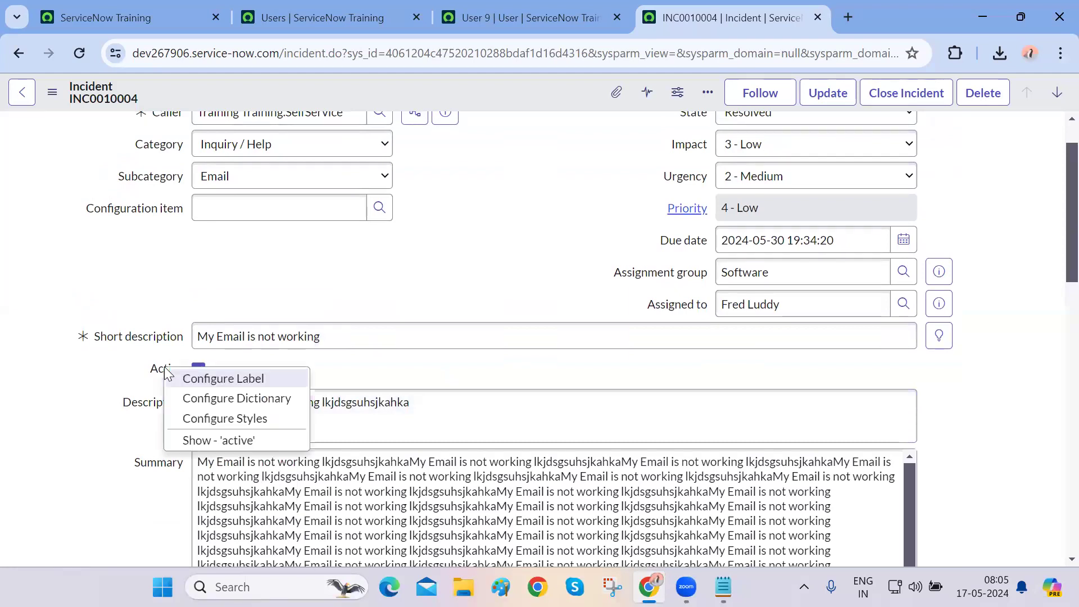
pyautogui.click(220, 439)
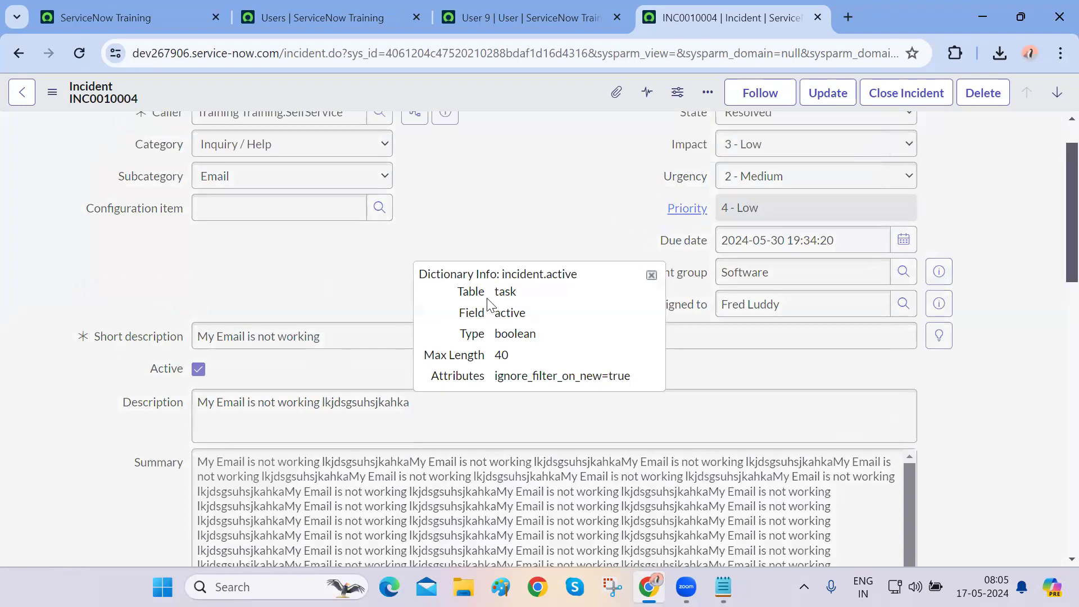
pyautogui.doubleClick(512, 292)
pyautogui.doubleClick(511, 313)
pyautogui.doubleClick(511, 335)
pyautogui.doubleClick(501, 354)
pyautogui.doubleClick(521, 371)
pyautogui.tripleClick(522, 371)
pyautogui.click(654, 276)
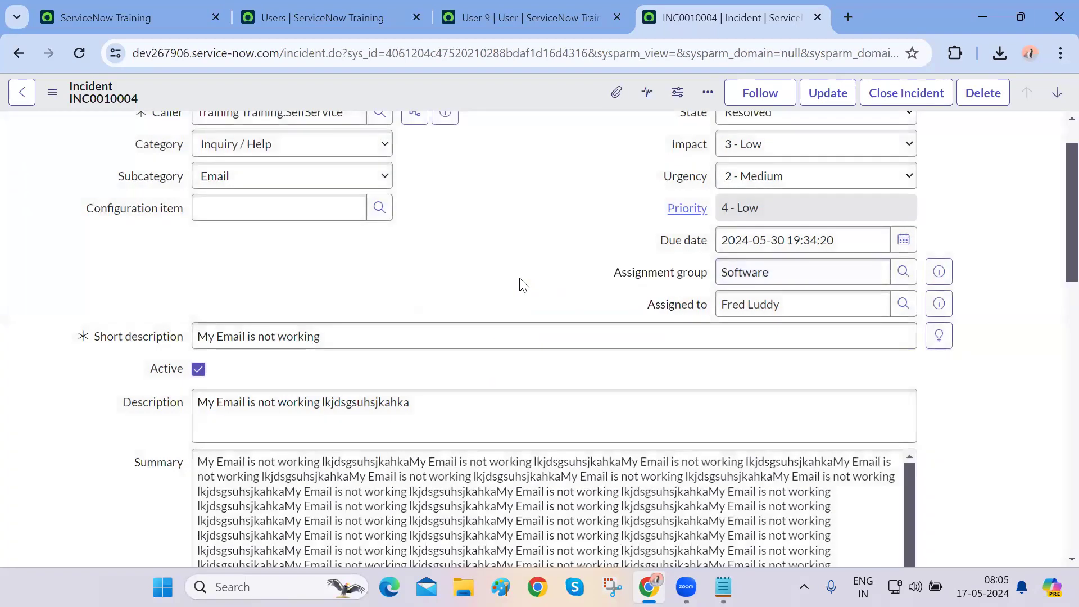
# Open the Active field's dictionary entry and look through its choice list specification and attributes
pyautogui.scroll(1, 655, 317)
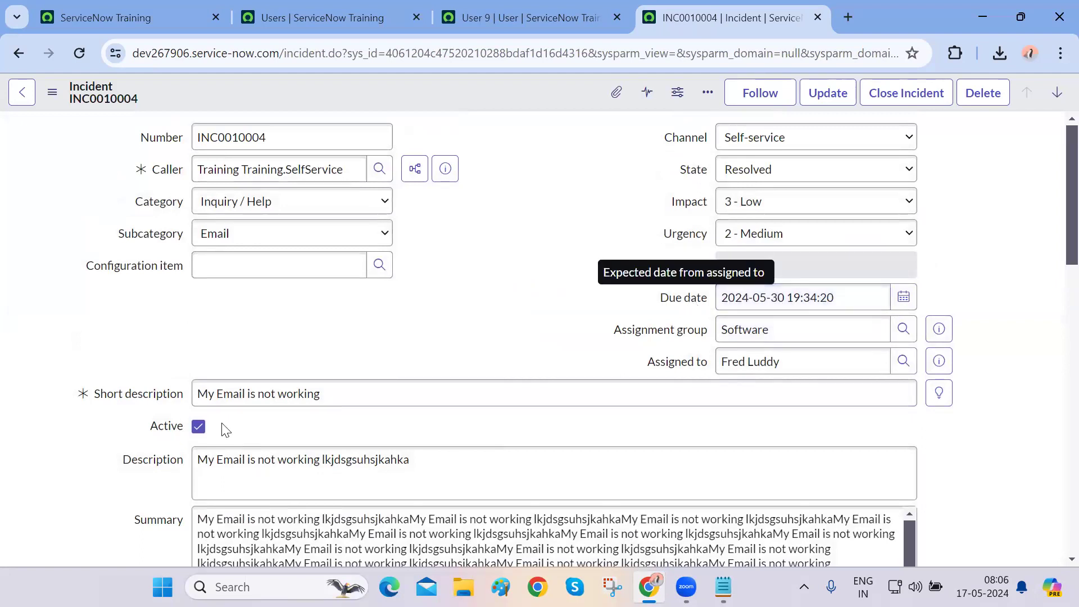
pyautogui.rightClick(163, 428)
pyautogui.press('Escape')
pyautogui.rightClick(166, 428)
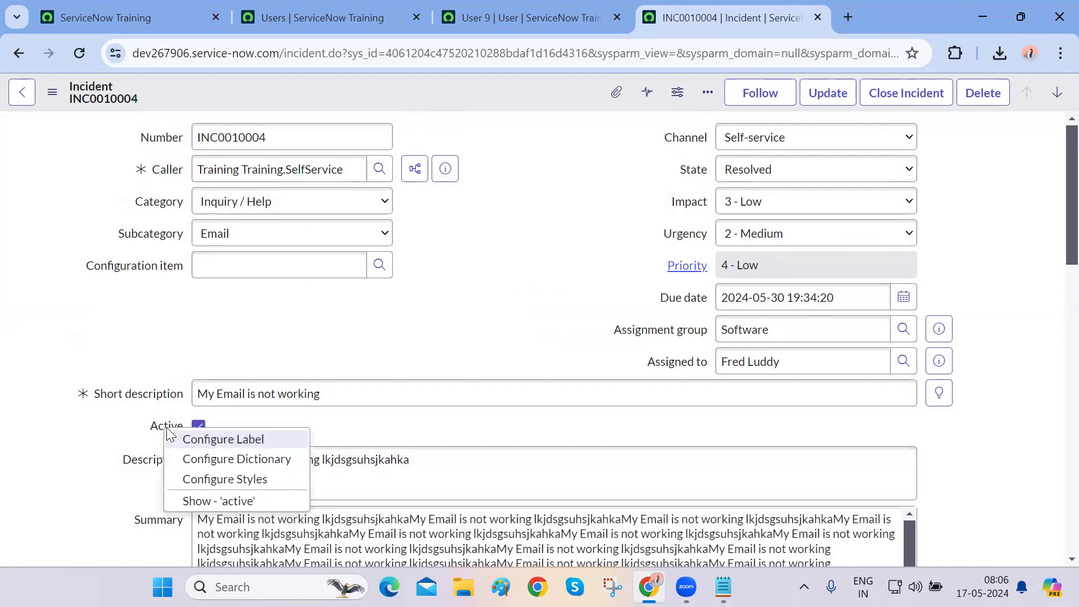
pyautogui.click(214, 463)
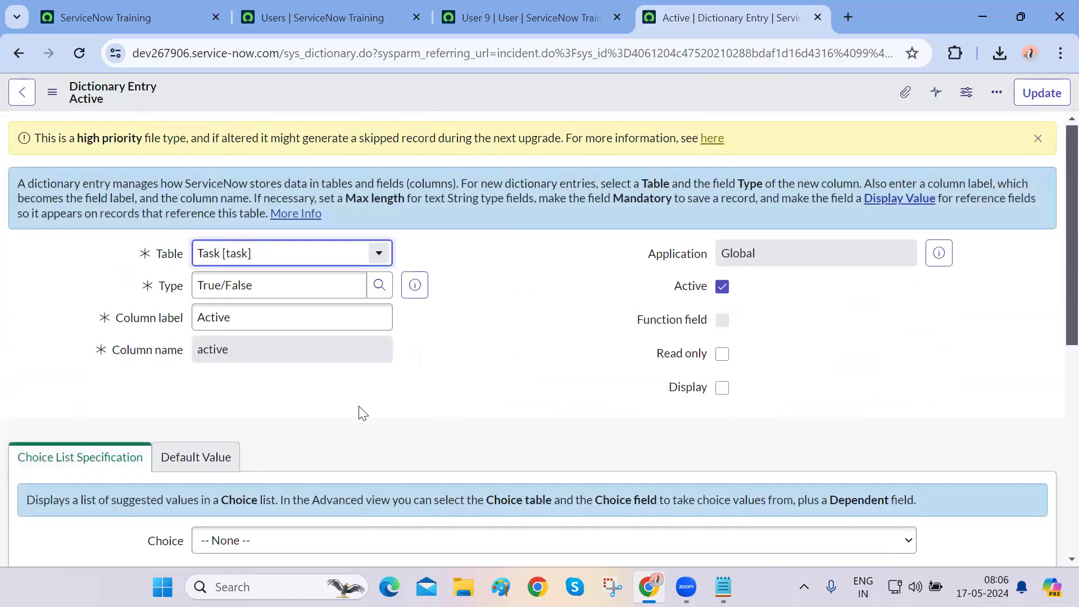
pyautogui.scroll(-5, 362, 413)
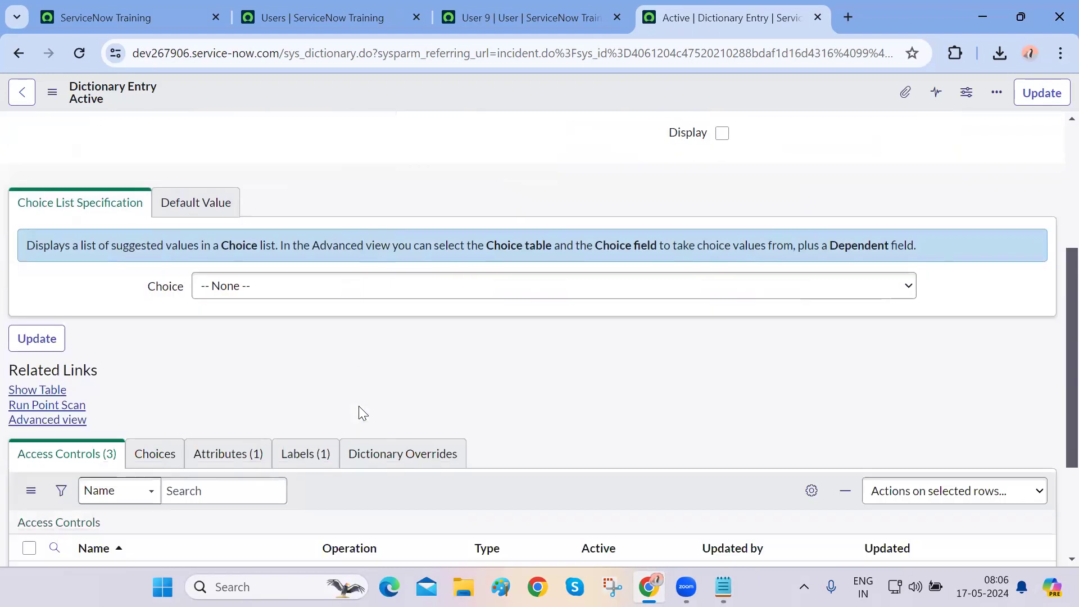
pyautogui.scroll(3, 363, 413)
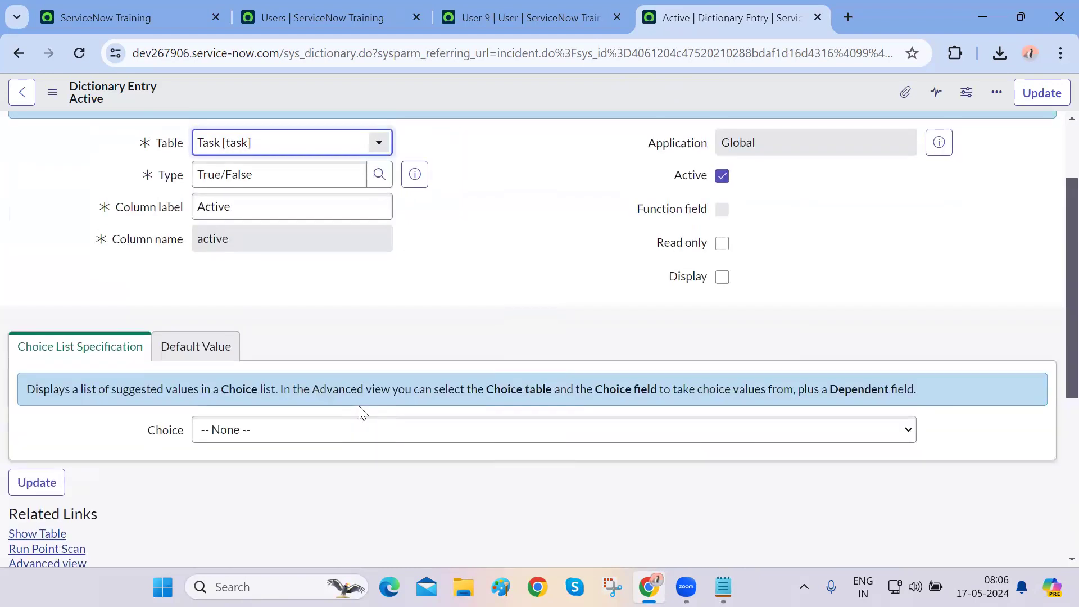
pyautogui.scroll(-4, 362, 413)
pyautogui.scroll(3, 360, 408)
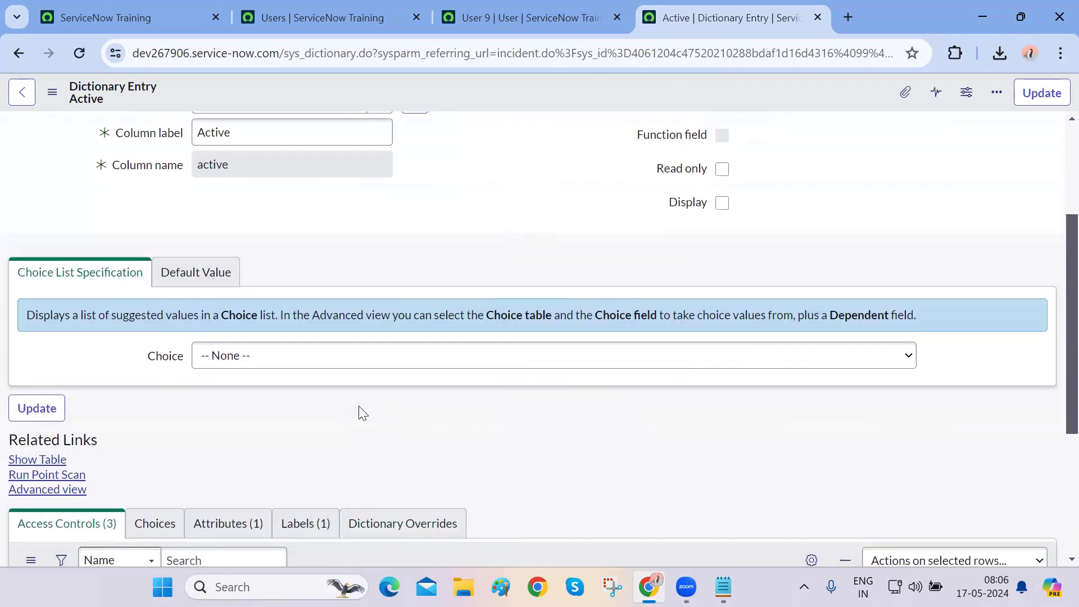
pyautogui.click(225, 528)
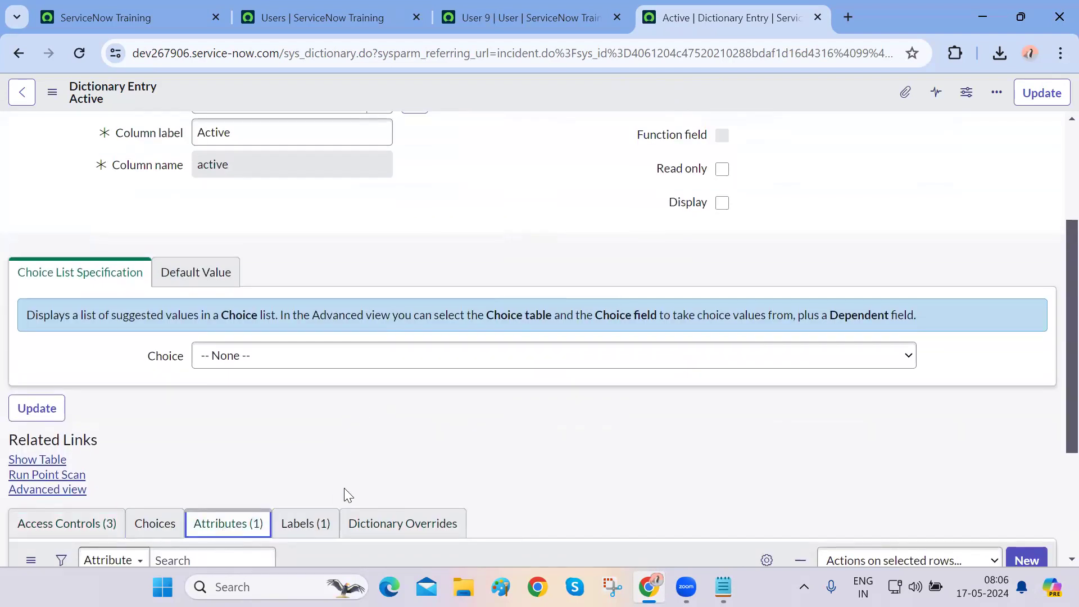
pyautogui.scroll(-3, 344, 488)
pyautogui.scroll(4, 344, 488)
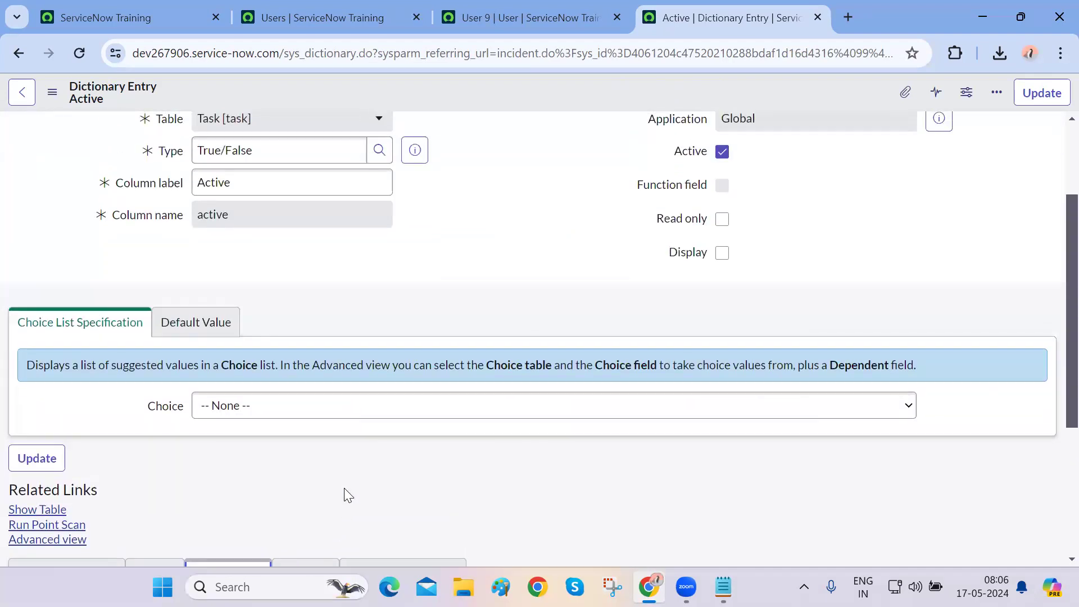
pyautogui.scroll(2, 323, 430)
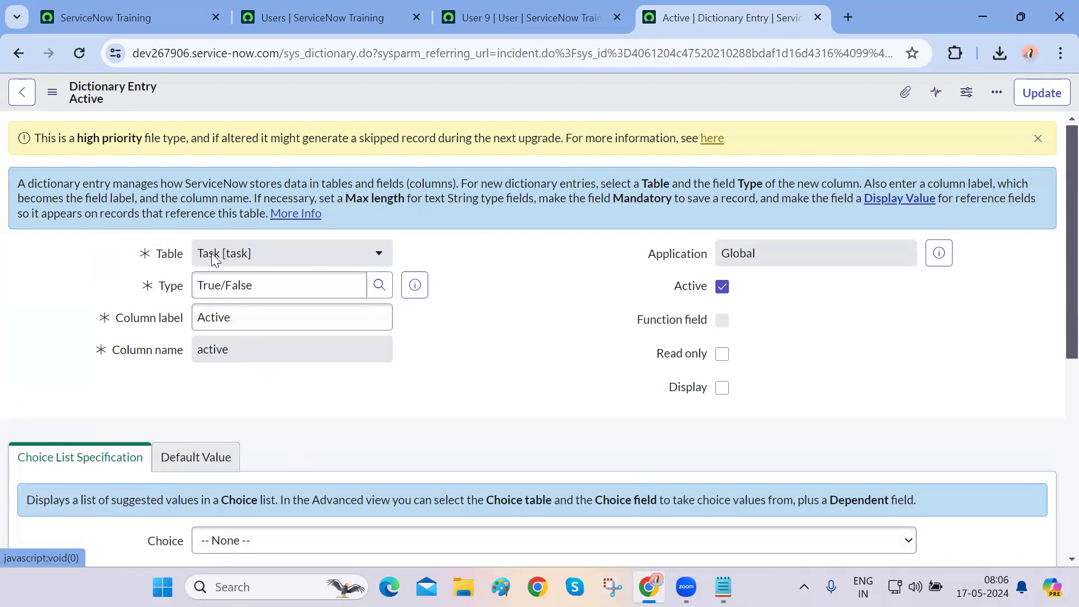
# Inspect the table, column label and column name in the Active dictionary entry and return to the incident
pyautogui.click(274, 256)
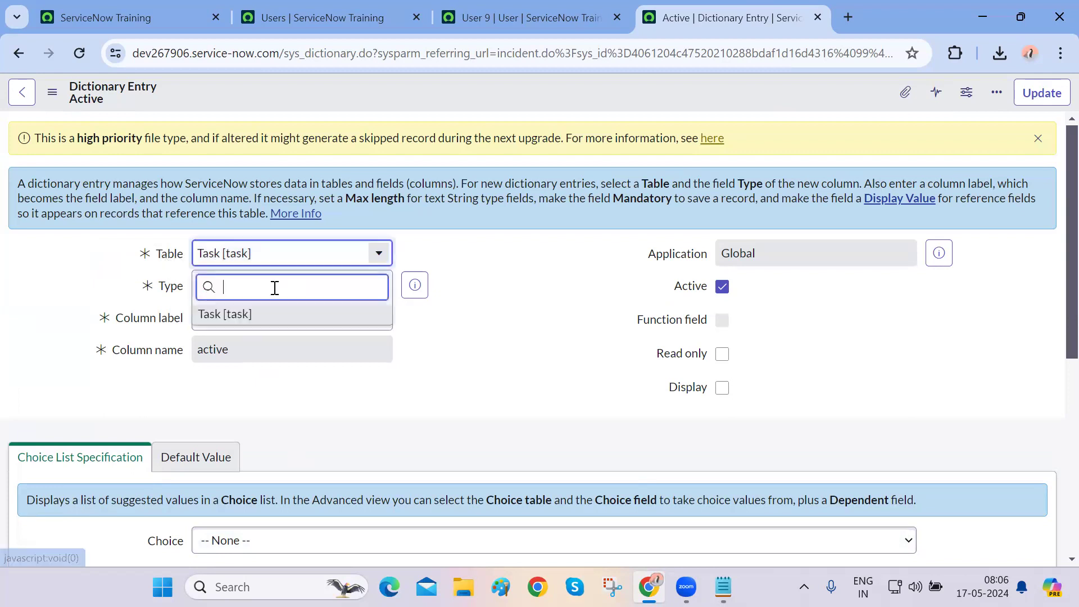
pyautogui.click(465, 332)
pyautogui.click(309, 325)
pyautogui.doubleClick(309, 325)
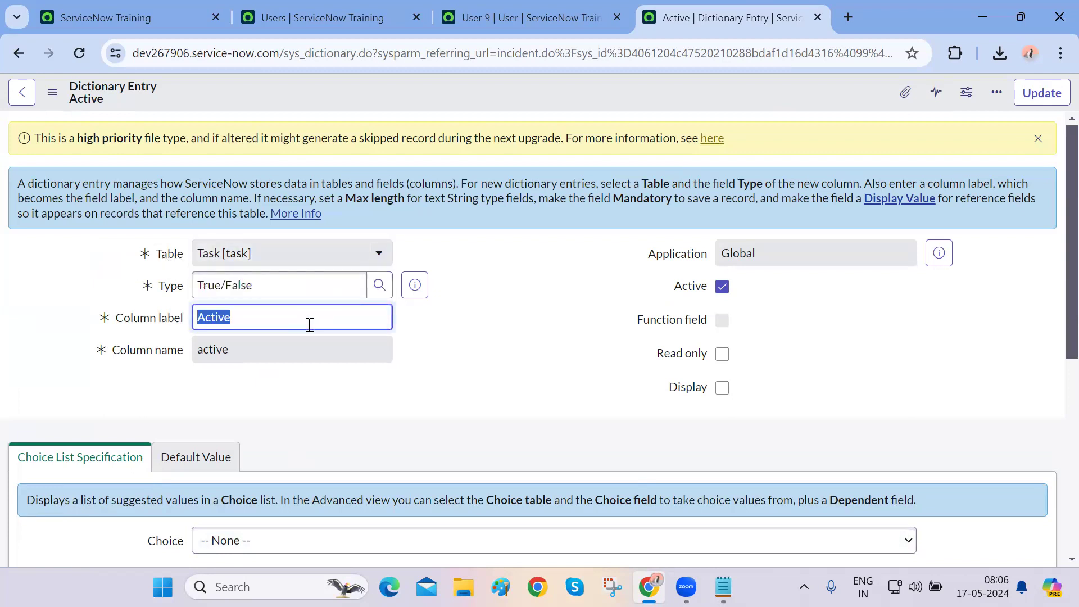
pyautogui.doubleClick(268, 345)
pyautogui.click(388, 404)
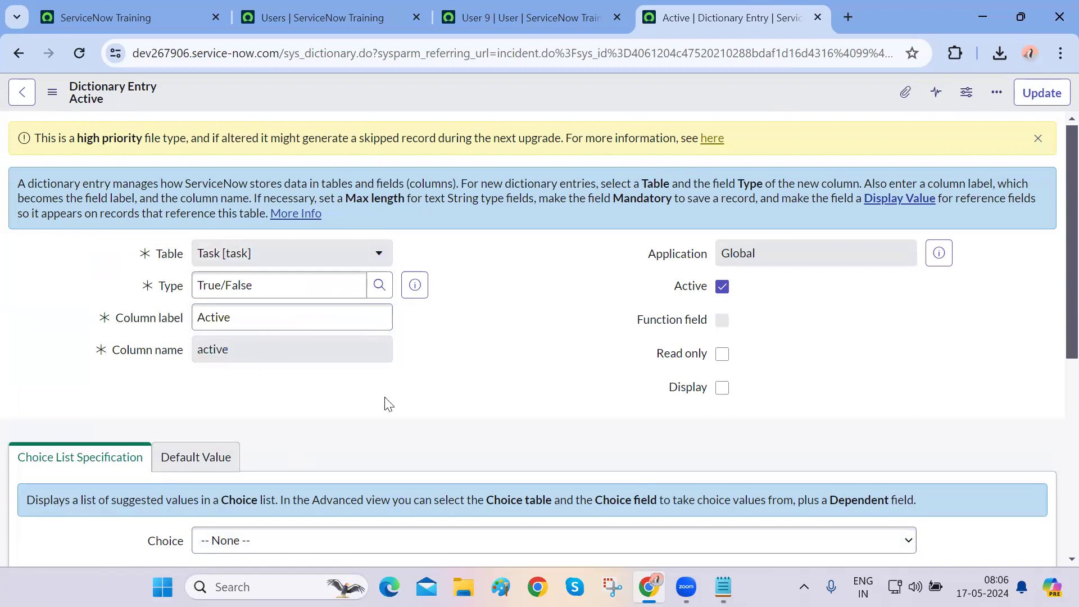
pyautogui.click(22, 54)
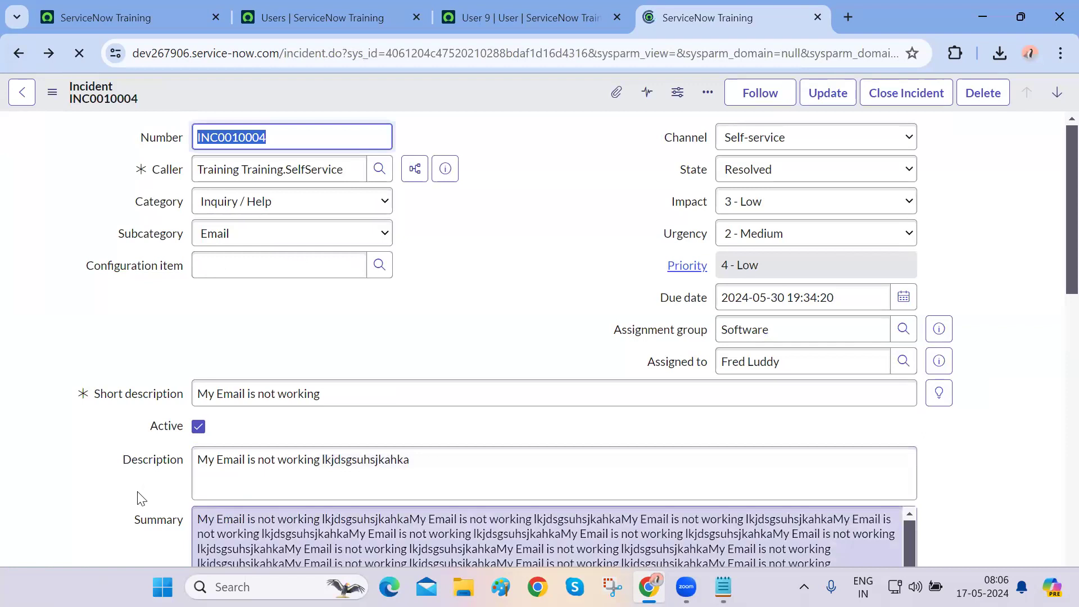
# Open the Summary field's dictionary entry, inspect its type, column label and column name, and return to the incident
pyautogui.scroll(-3, 172, 392)
pyautogui.rightClick(172, 388)
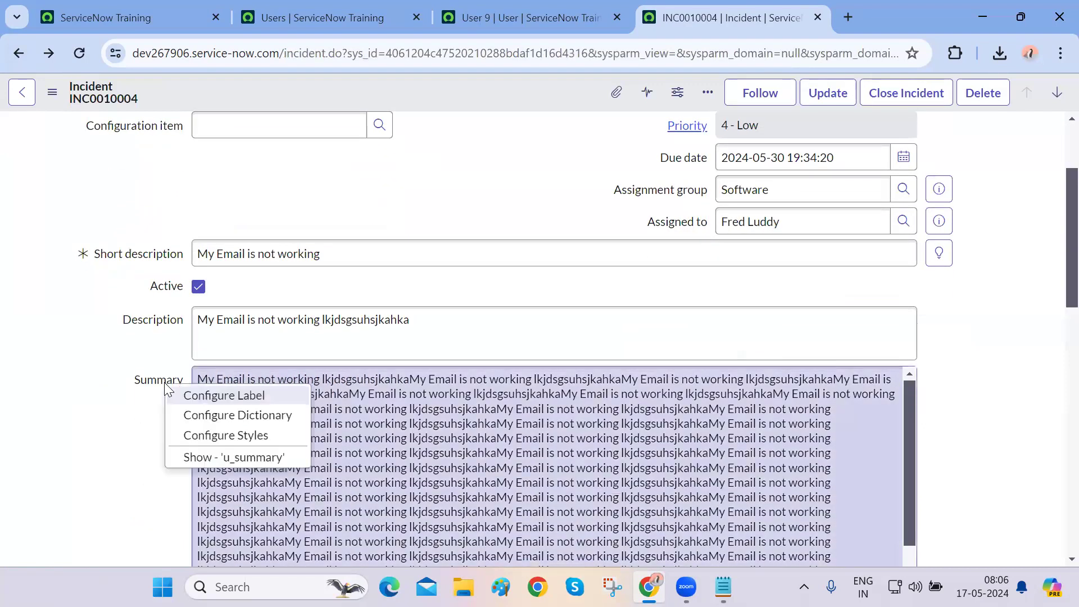
pyautogui.click(209, 416)
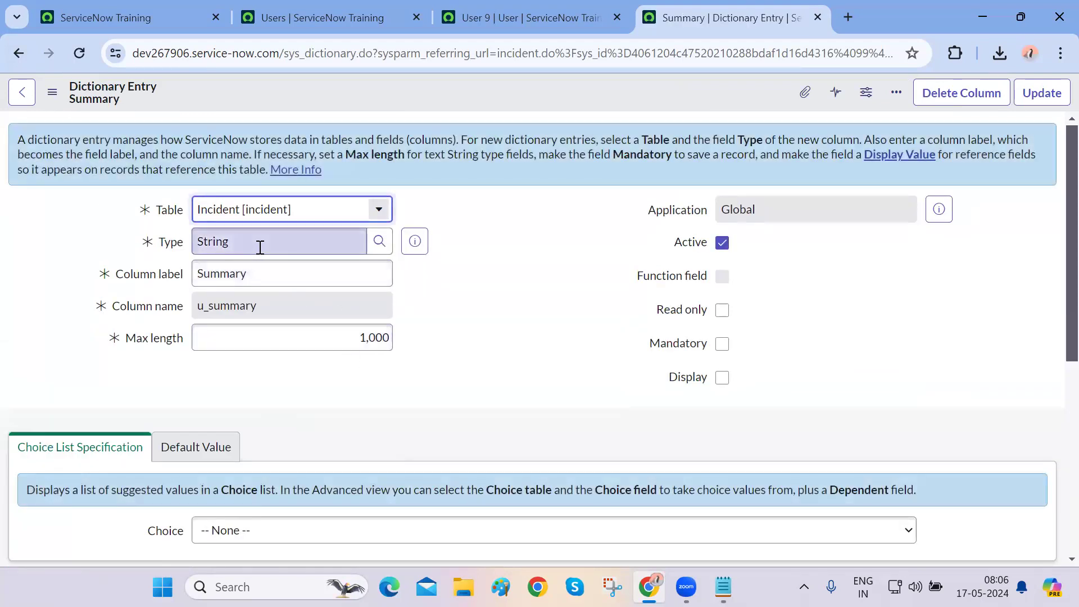
pyautogui.doubleClick(259, 245)
pyautogui.doubleClick(268, 276)
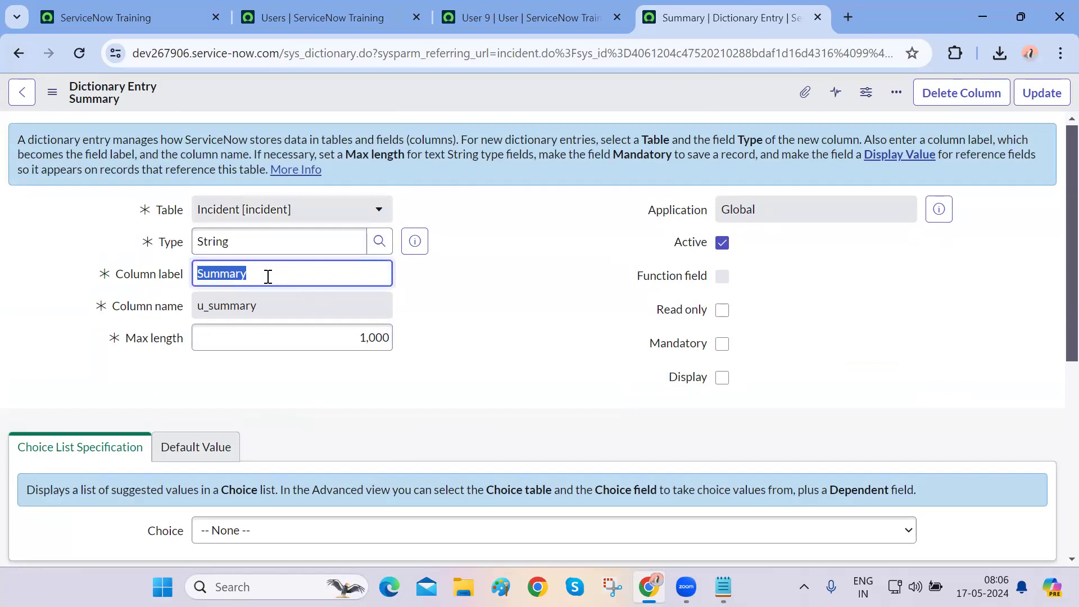
pyautogui.doubleClick(279, 305)
pyautogui.click(426, 405)
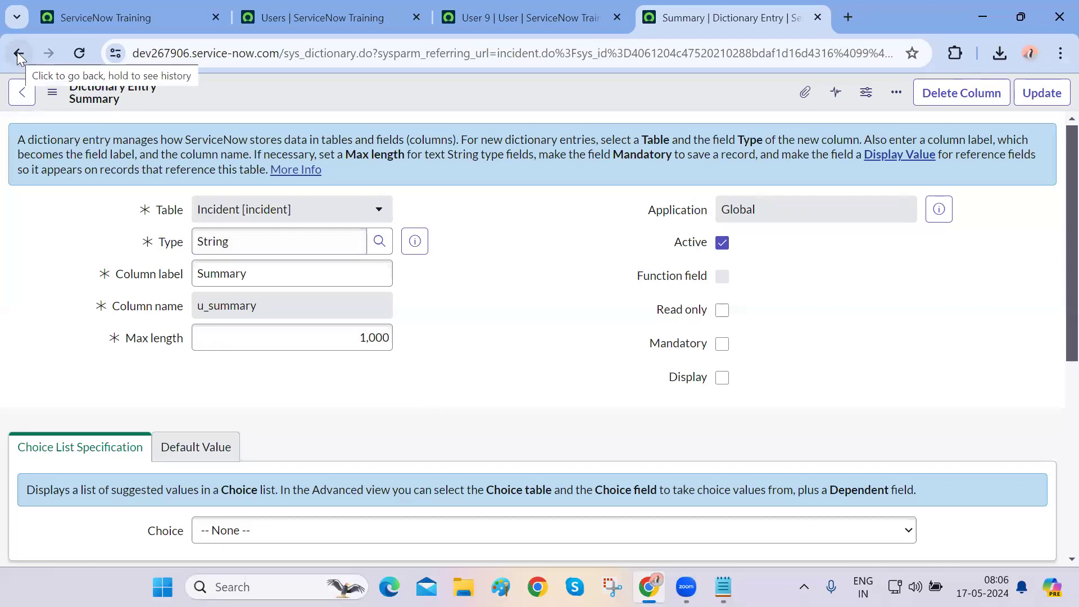
pyautogui.doubleClick(222, 306)
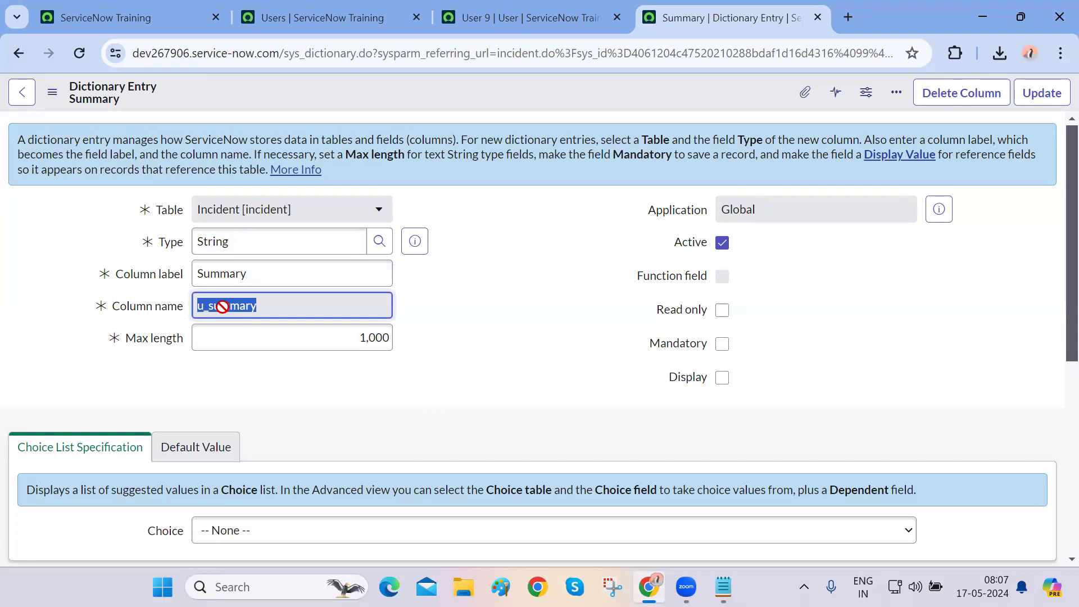
pyautogui.click(18, 55)
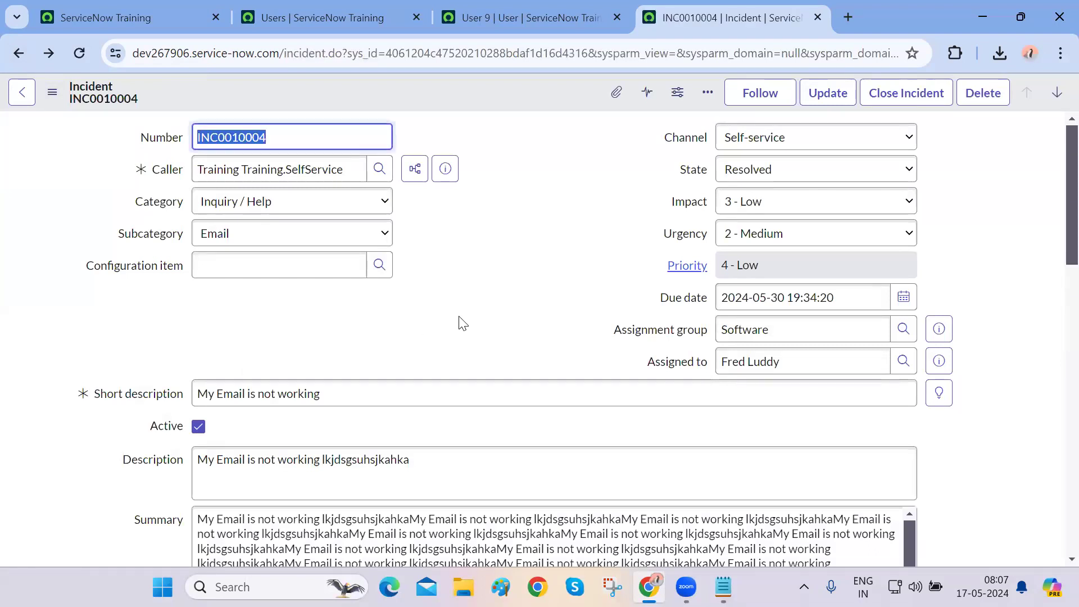
# Look through the incident form's sections, including Related Records and the Due date field
pyautogui.scroll(-12, 462, 323)
pyautogui.scroll(10, 2, 323)
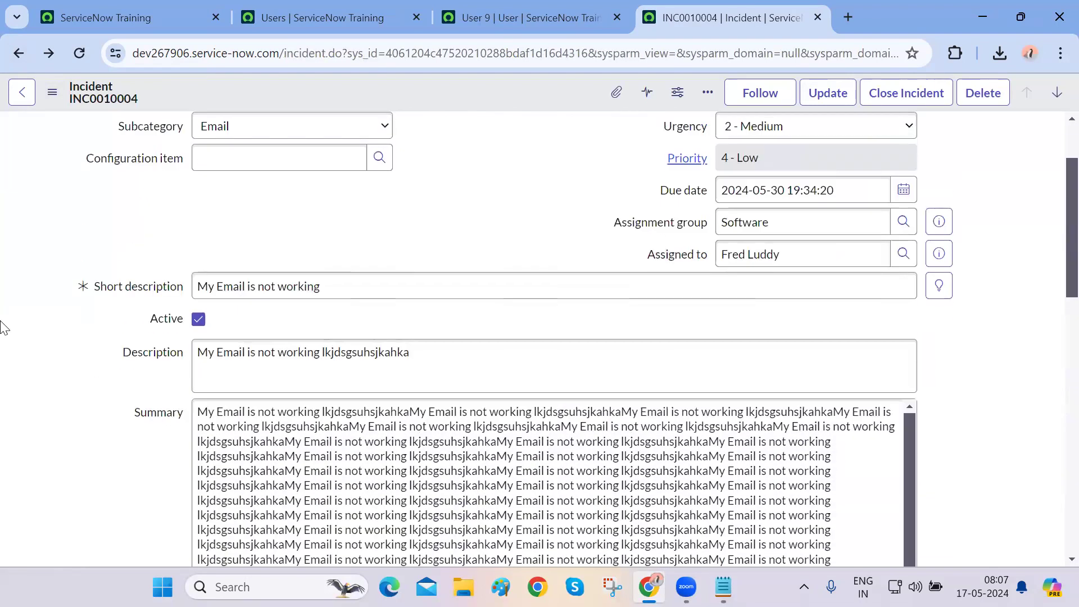
pyautogui.scroll(2, 3, 326)
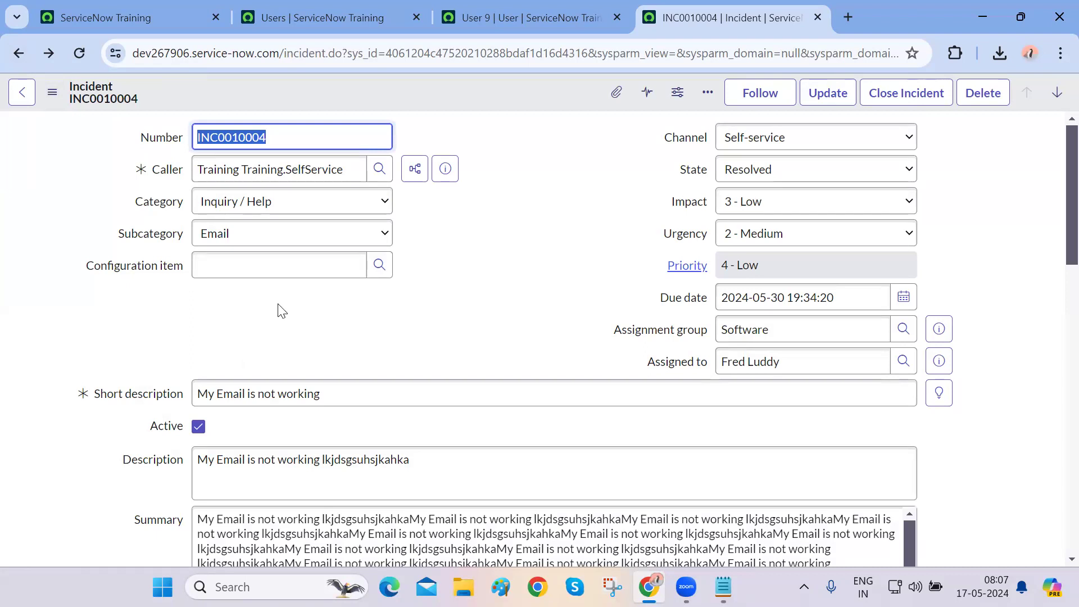
pyautogui.scroll(-10, 457, 284)
pyautogui.scroll(9, 458, 282)
pyautogui.scroll(1, 459, 283)
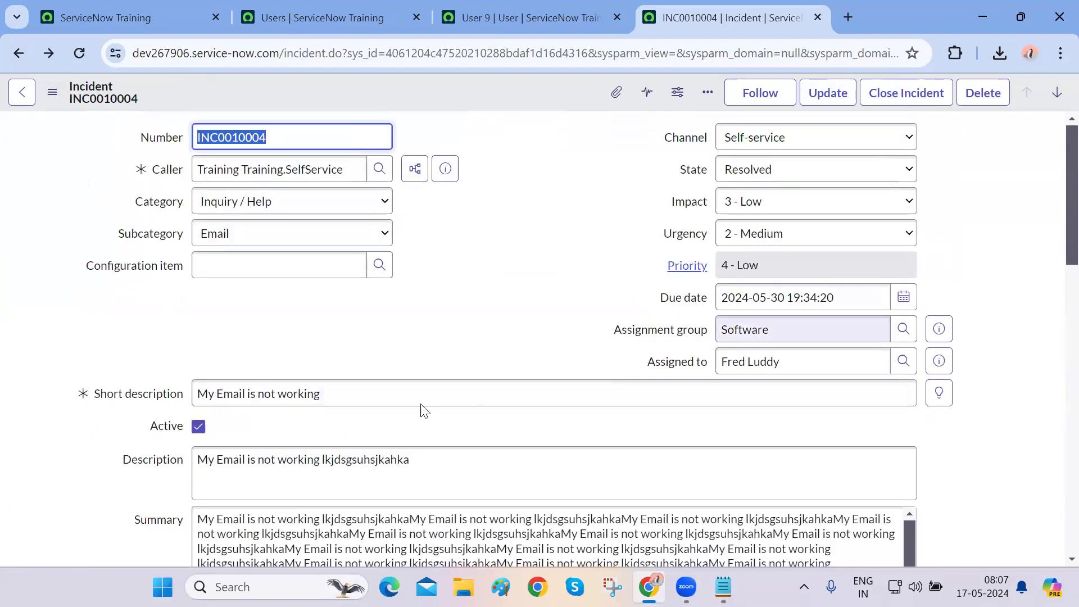
pyautogui.scroll(-6, 493, 350)
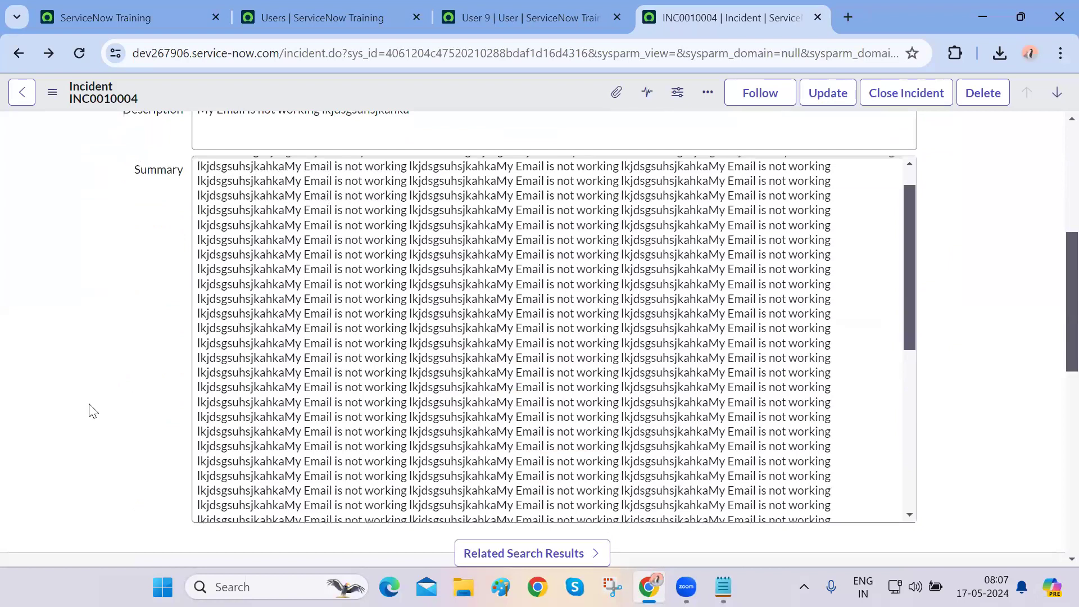
pyautogui.scroll(-5, 90, 413)
pyautogui.scroll(-5, 104, 392)
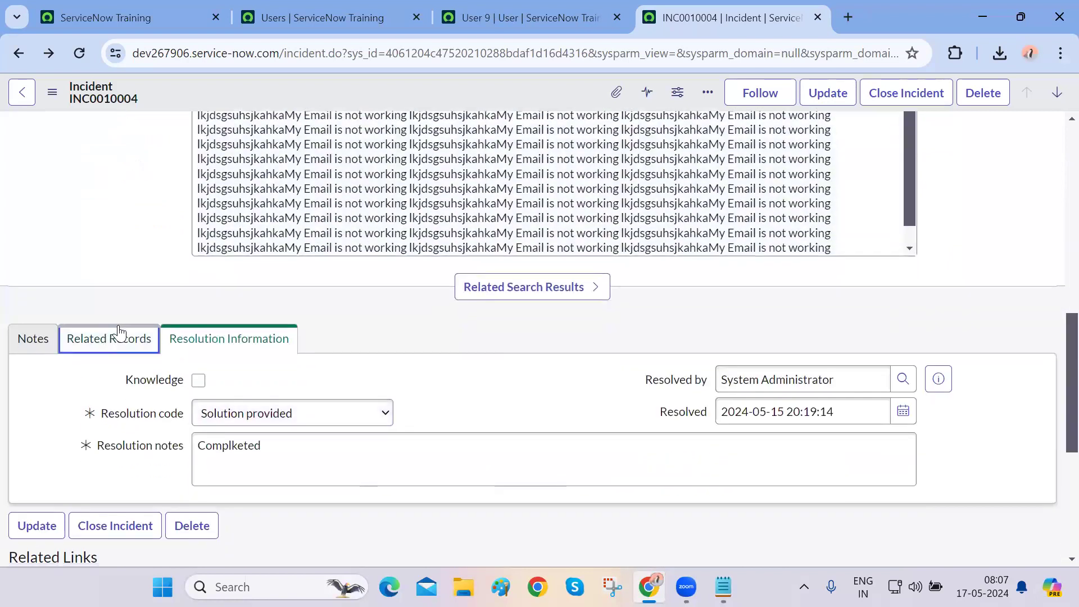
pyautogui.click(112, 336)
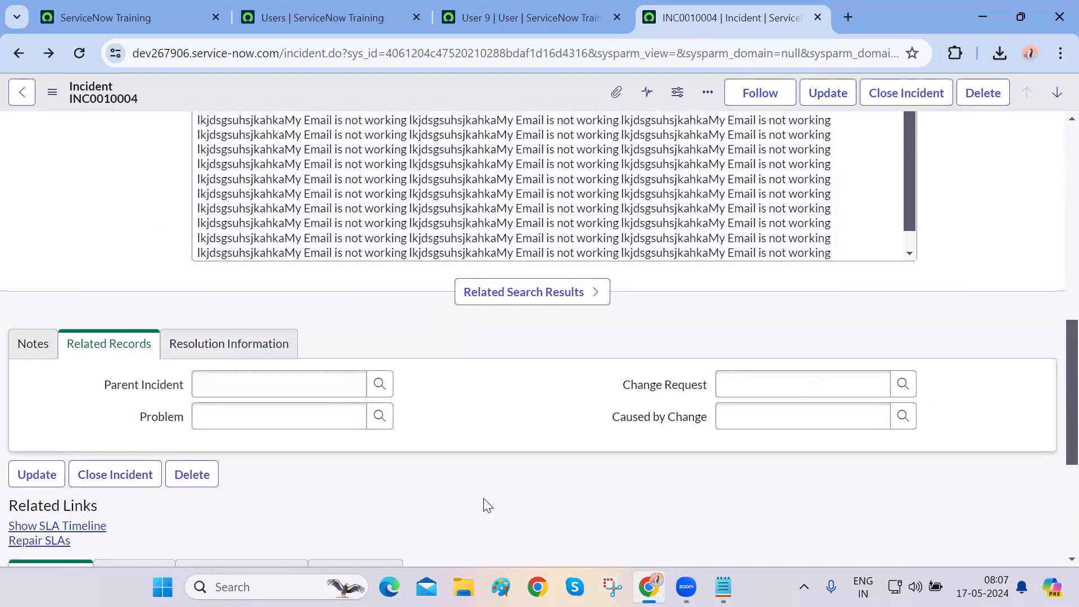
pyautogui.scroll(5, 484, 498)
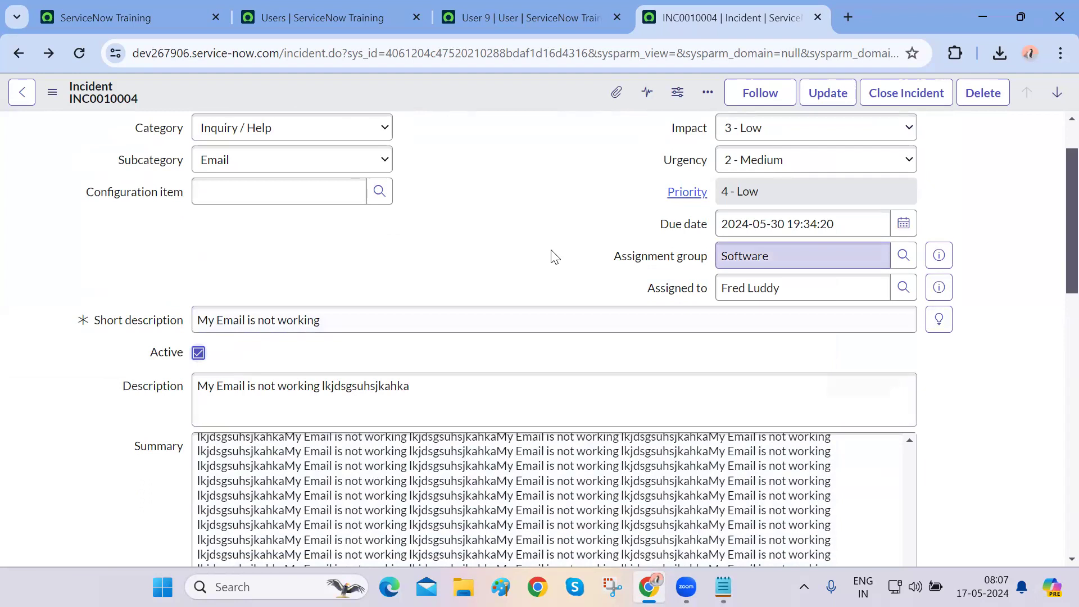
pyautogui.moveTo(655, 228); pyautogui.dragTo(707, 224)
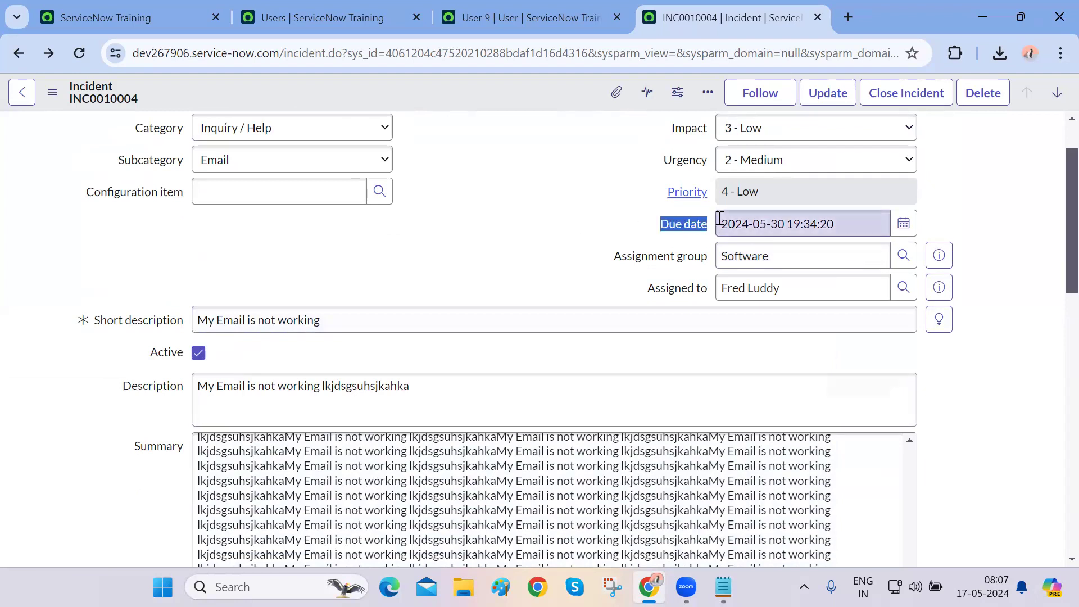
pyautogui.scroll(1, 548, 265)
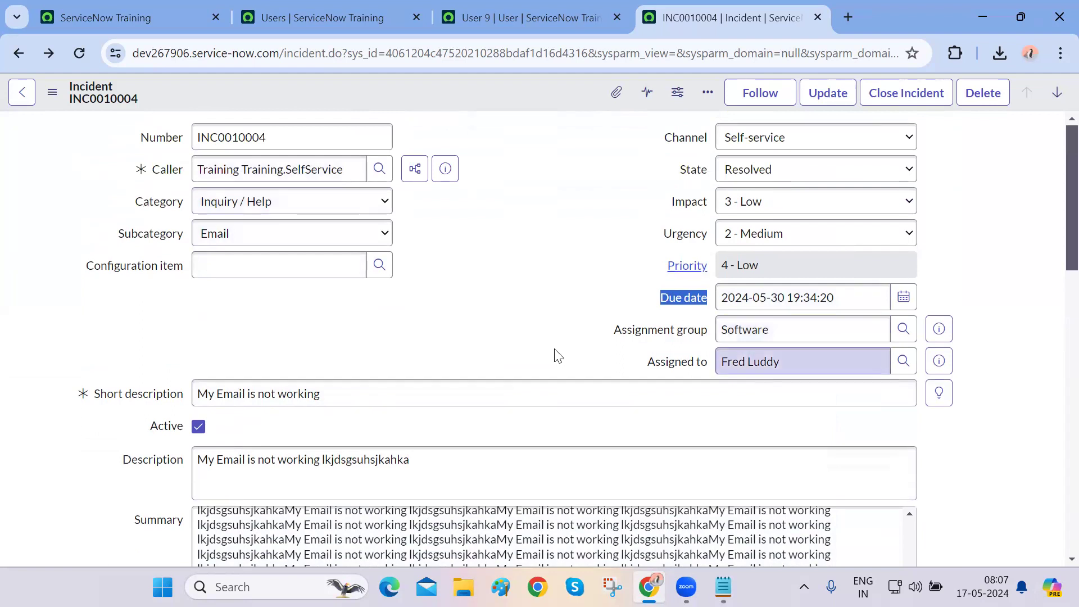
# Open the Form Layout configuration for the incident form
pyautogui.scroll(-15, 488, 274)
pyautogui.scroll(3, 488, 274)
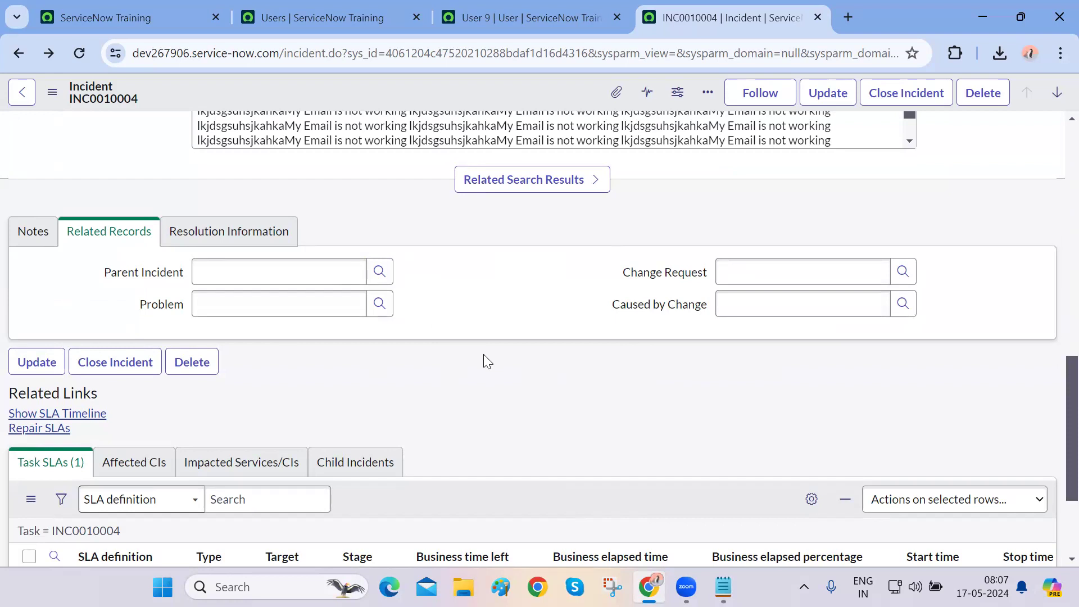
pyautogui.click(52, 91)
pyautogui.moveTo(130, 407)
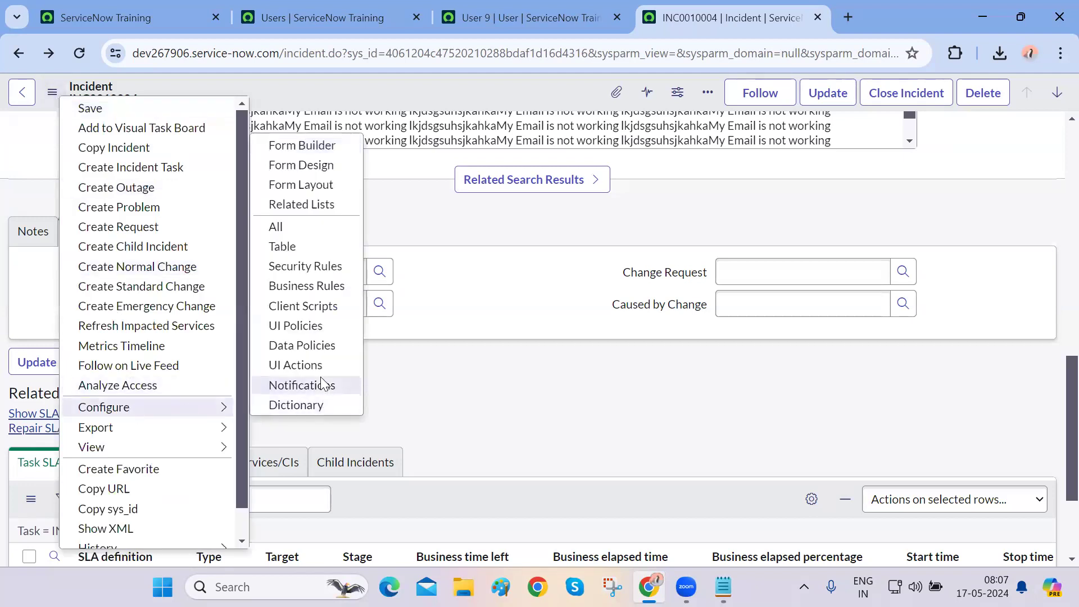
pyautogui.click(328, 186)
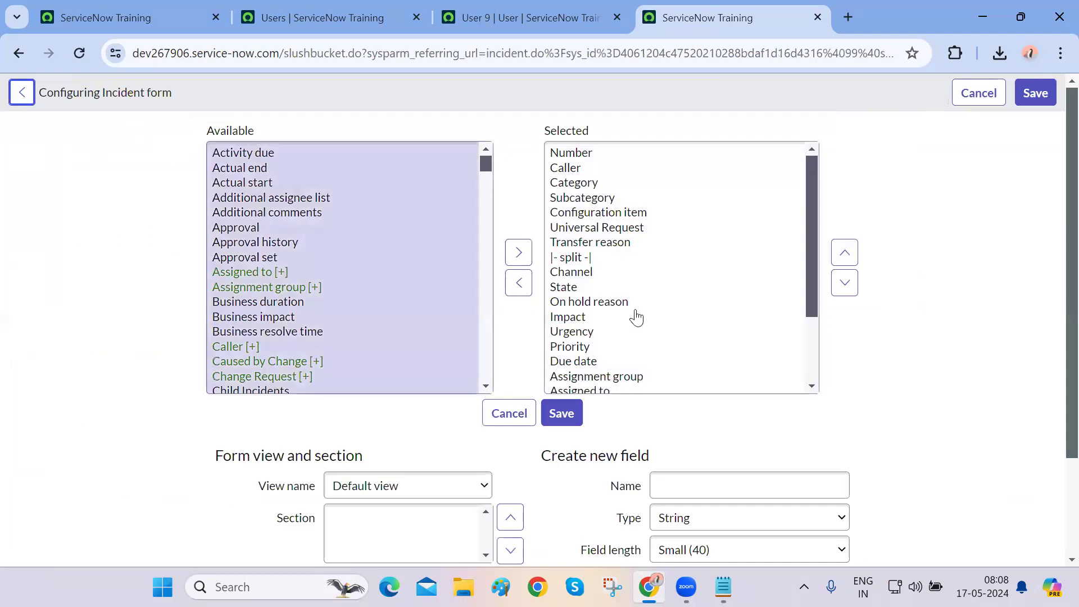
# Examine the available form views and the list of sections in the incident form's default view
pyautogui.scroll(-3, 222, 440)
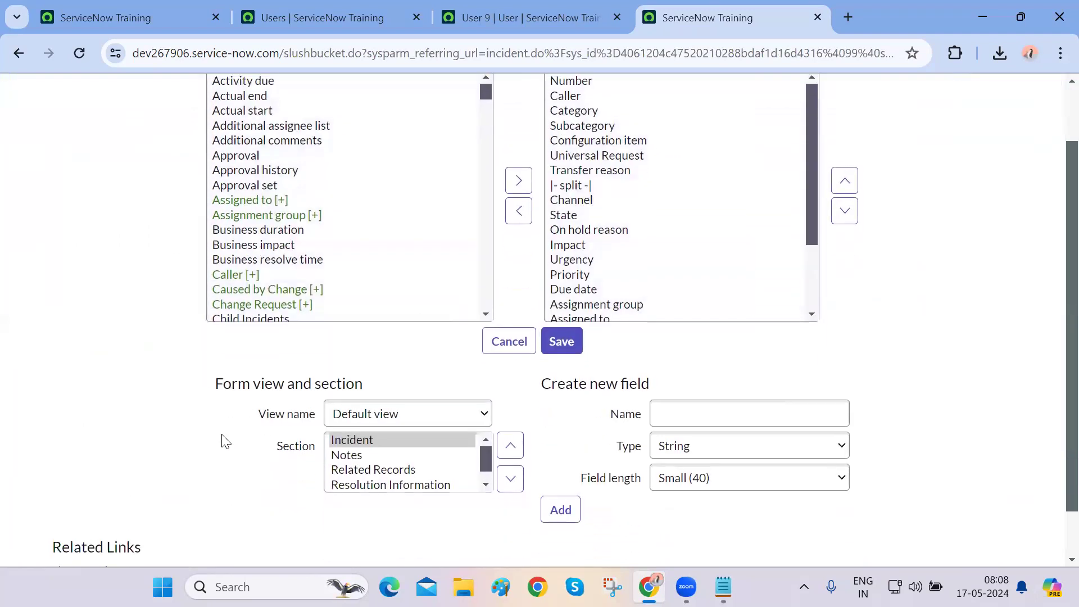
pyautogui.click(438, 418)
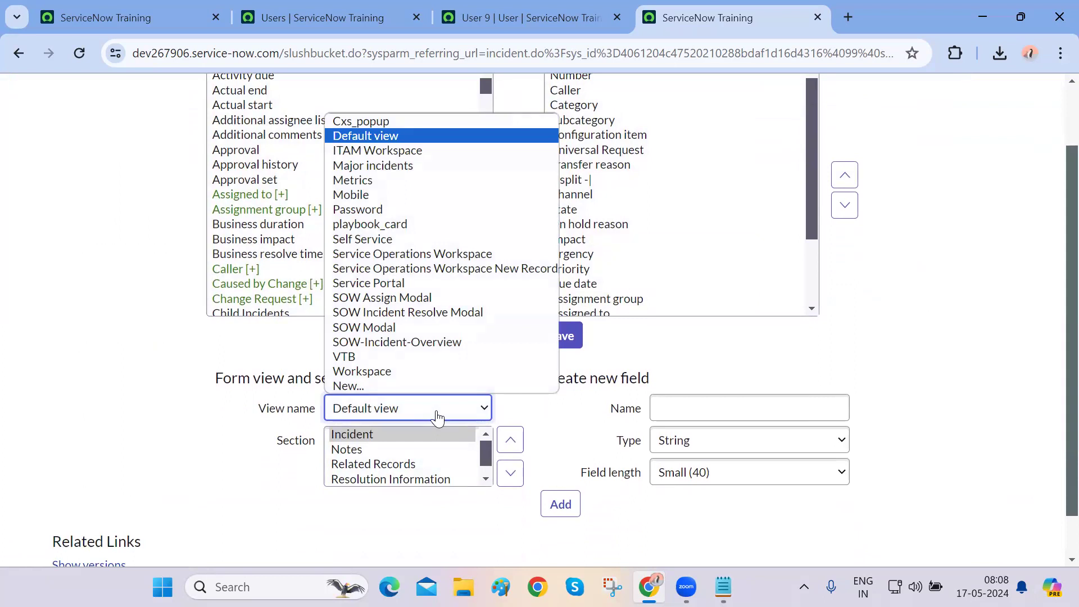
pyautogui.click(438, 418)
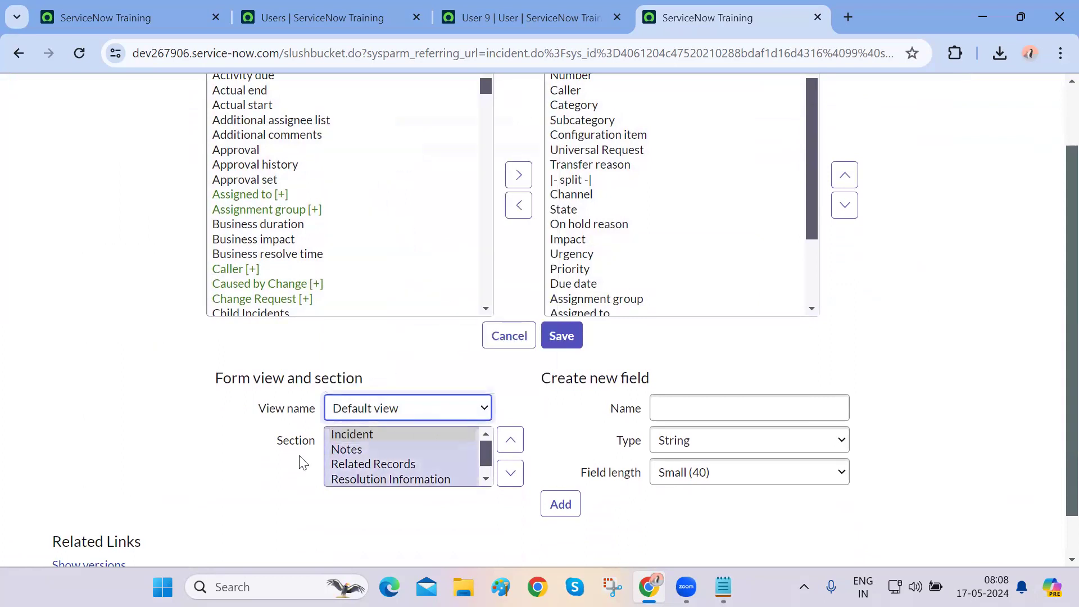
pyautogui.click(276, 471)
pyautogui.scroll(-1, 422, 461)
pyautogui.scroll(1, 423, 461)
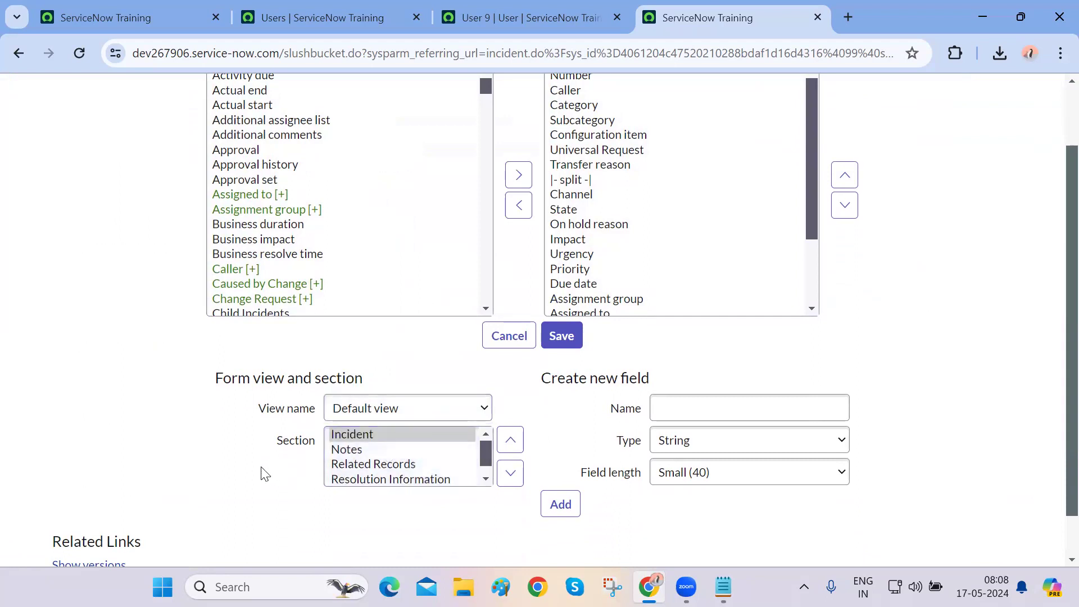
pyautogui.scroll(2, 618, 337)
pyautogui.scroll(-1, 643, 323)
pyautogui.scroll(-1, 643, 323)
pyautogui.scroll(2, 642, 323)
pyautogui.scroll(-2, 642, 323)
pyautogui.scroll(2, 643, 323)
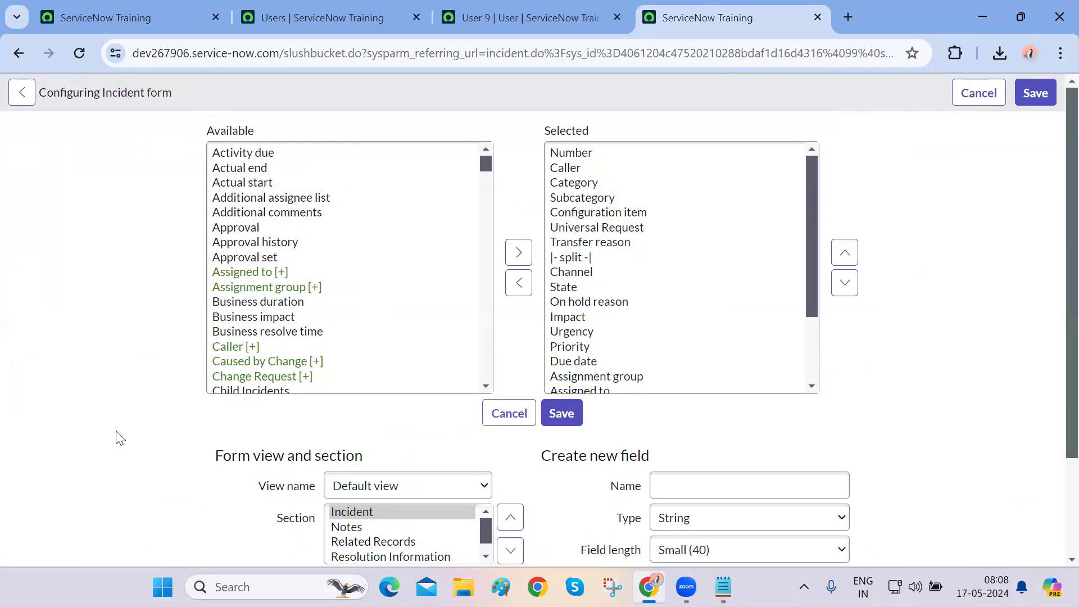
pyautogui.scroll(-2, 118, 438)
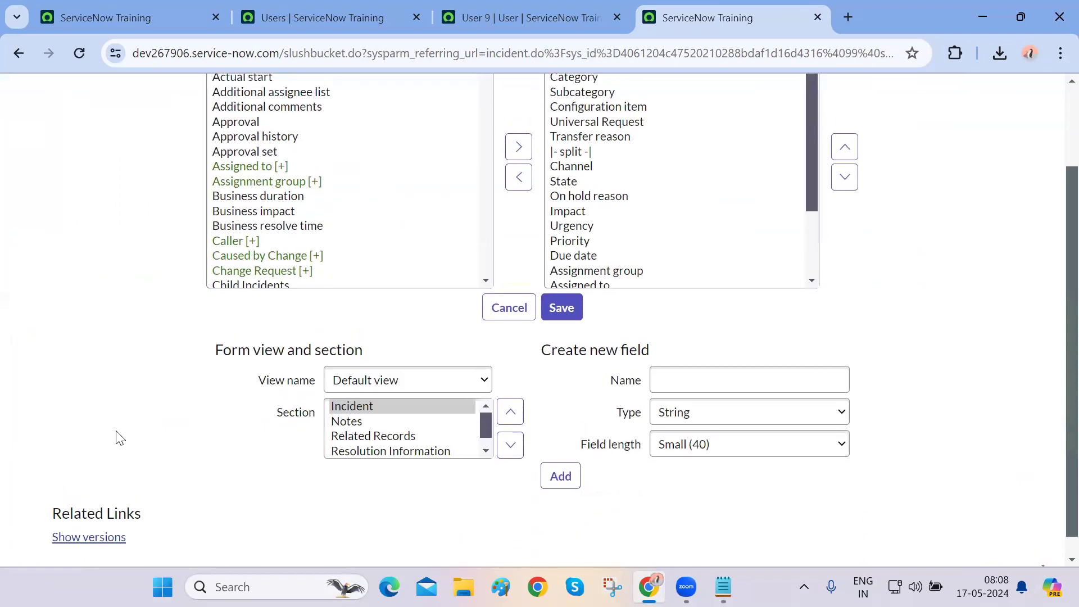
# Inspect the fields selected in the form's Notes section
pyautogui.click(350, 428)
pyautogui.scroll(2, 224, 467)
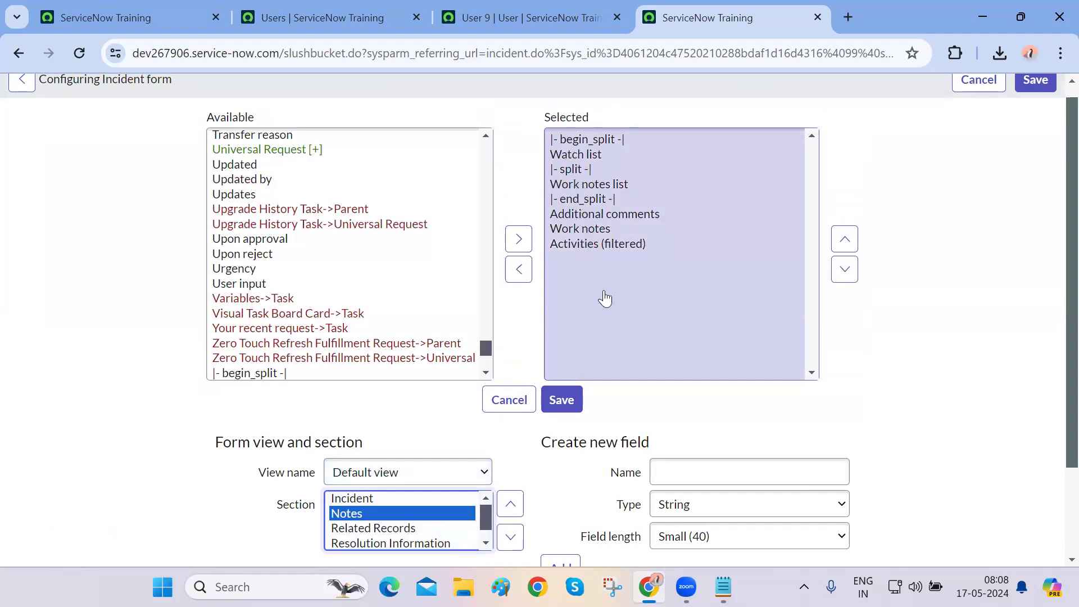
pyautogui.scroll(-2, 606, 299)
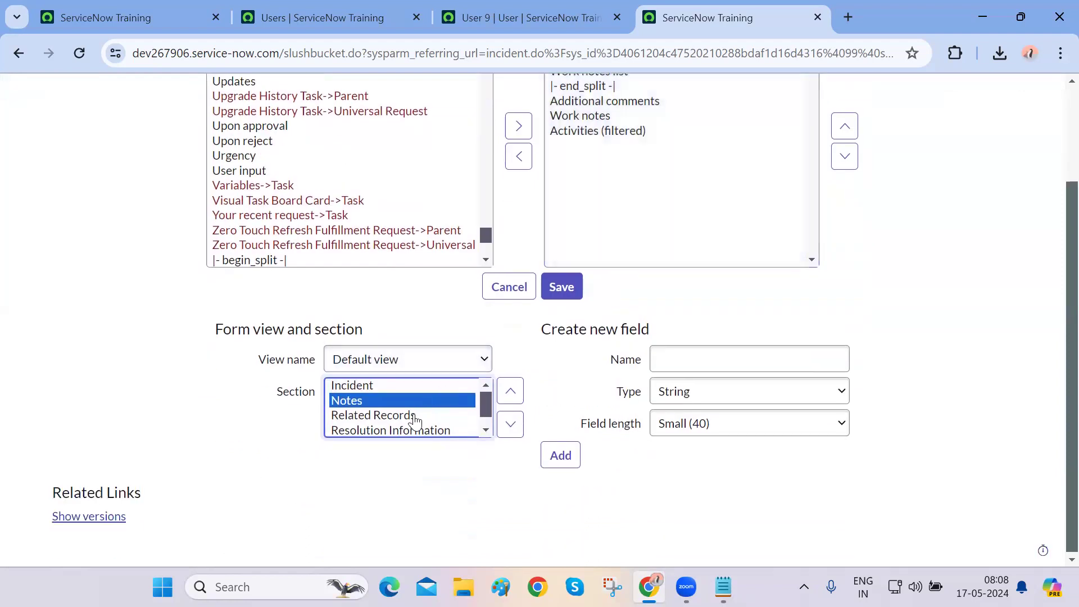
# Add the Due date field to the selected fields of the Related Records section
pyautogui.click(415, 420)
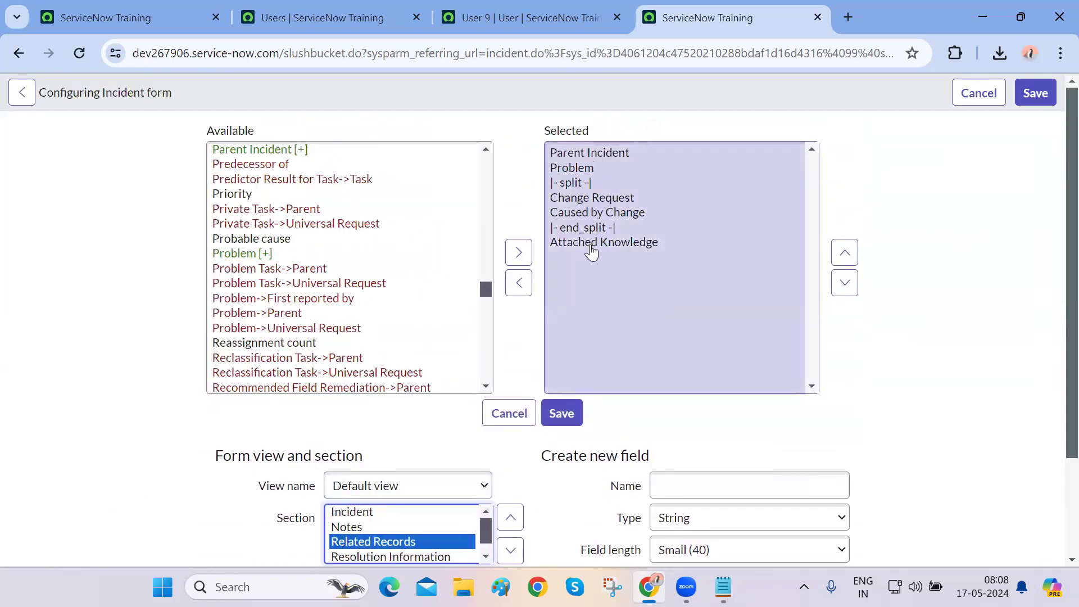
pyautogui.click(926, 420)
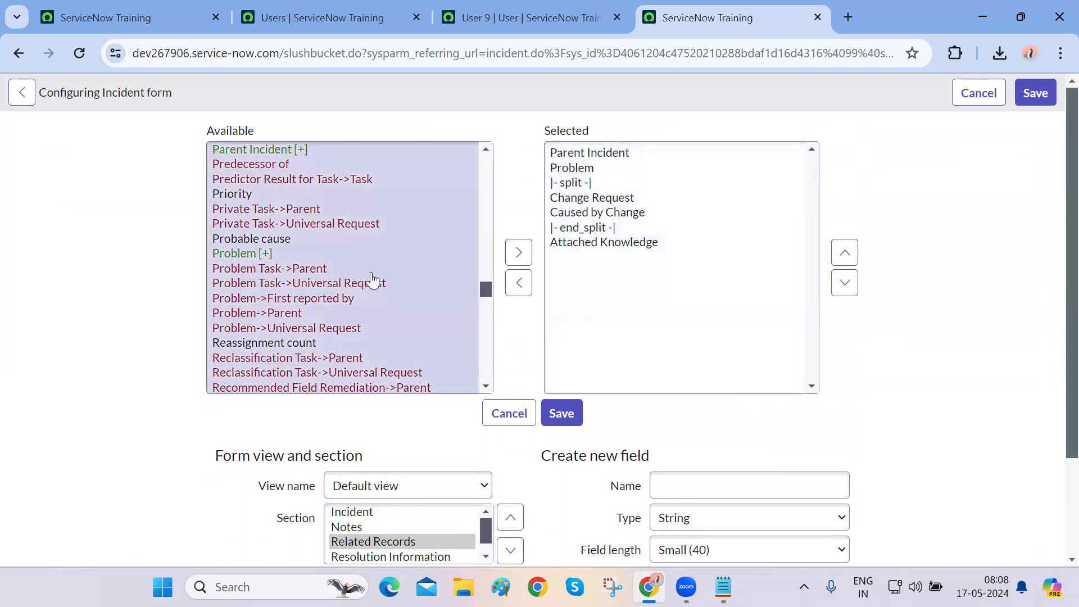
pyautogui.scroll(20, 373, 281)
pyautogui.scroll(5, 373, 281)
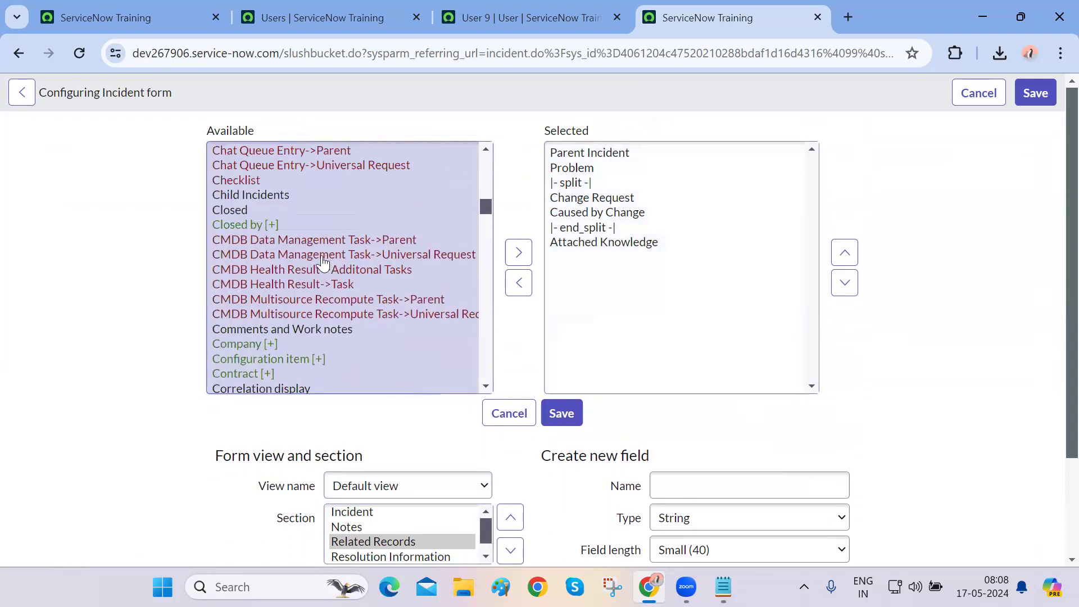
pyautogui.click(316, 195)
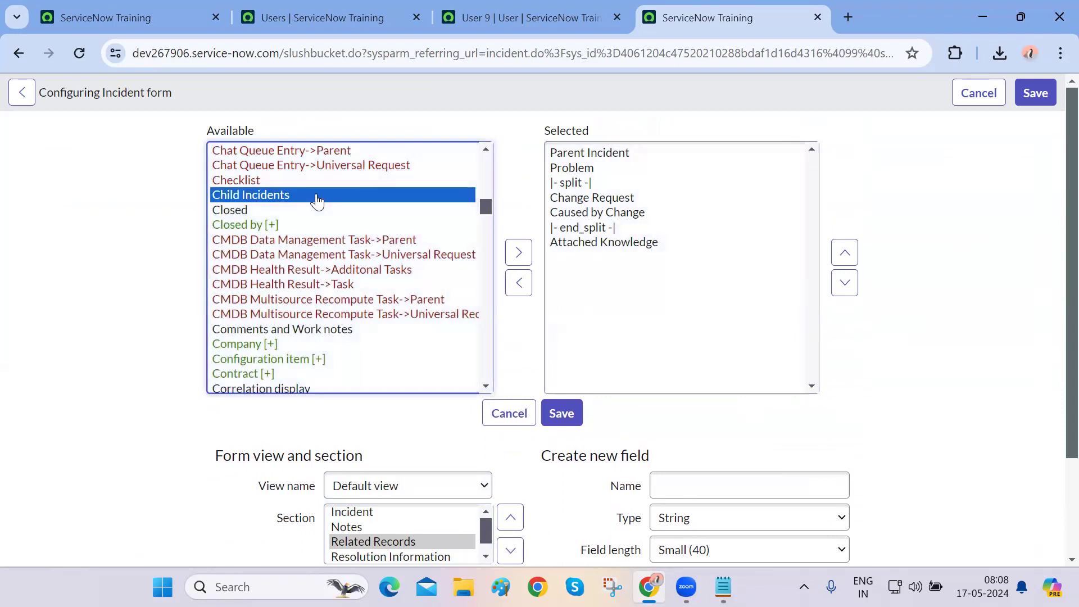
pyautogui.write('du')
pyautogui.scroll(-1, 319, 202)
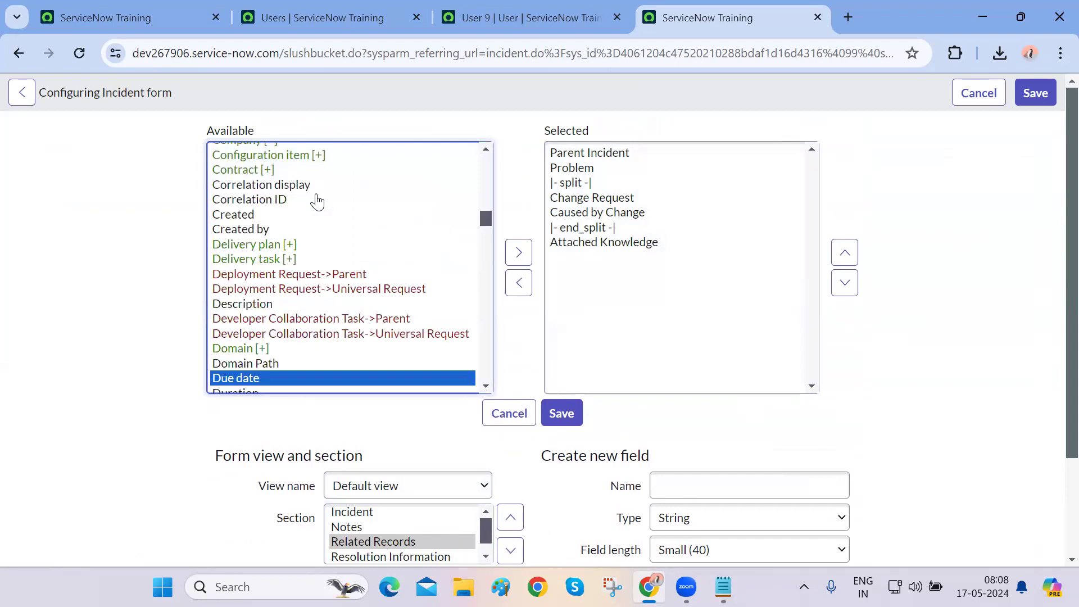
pyautogui.click(518, 253)
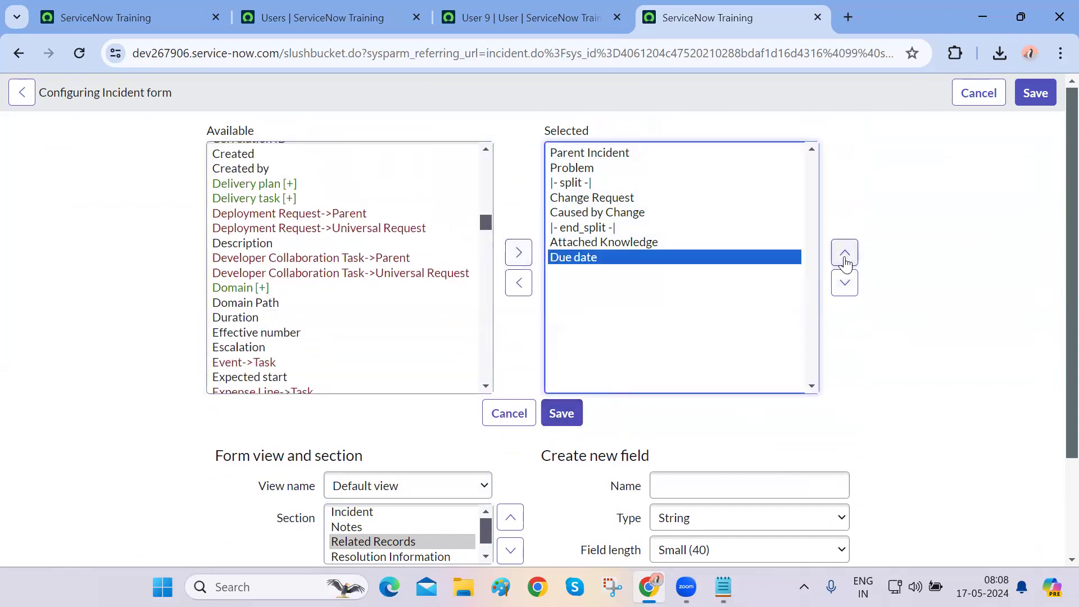
# Move Due date directly below Problem, above the split, in the Related Records section and save the form layout
pyautogui.click(846, 255)
pyautogui.click(845, 254)
pyautogui.click(845, 254)
pyautogui.click(845, 253)
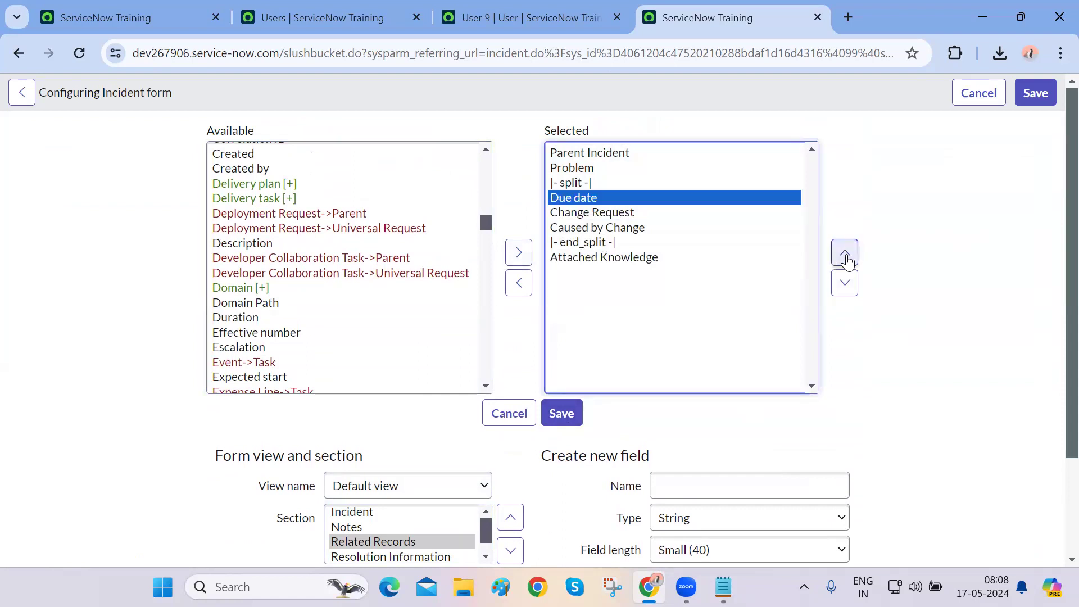
pyautogui.click(845, 253)
pyautogui.click(567, 415)
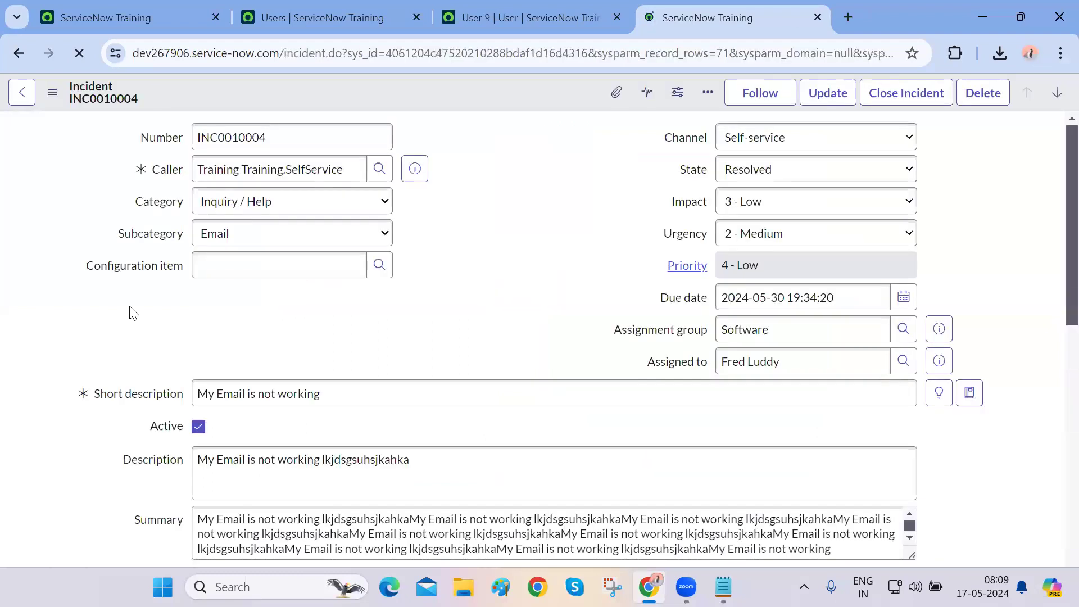
# Compare the Due date field under Related Records with the one in the incident's main section
pyautogui.scroll(-5, 133, 313)
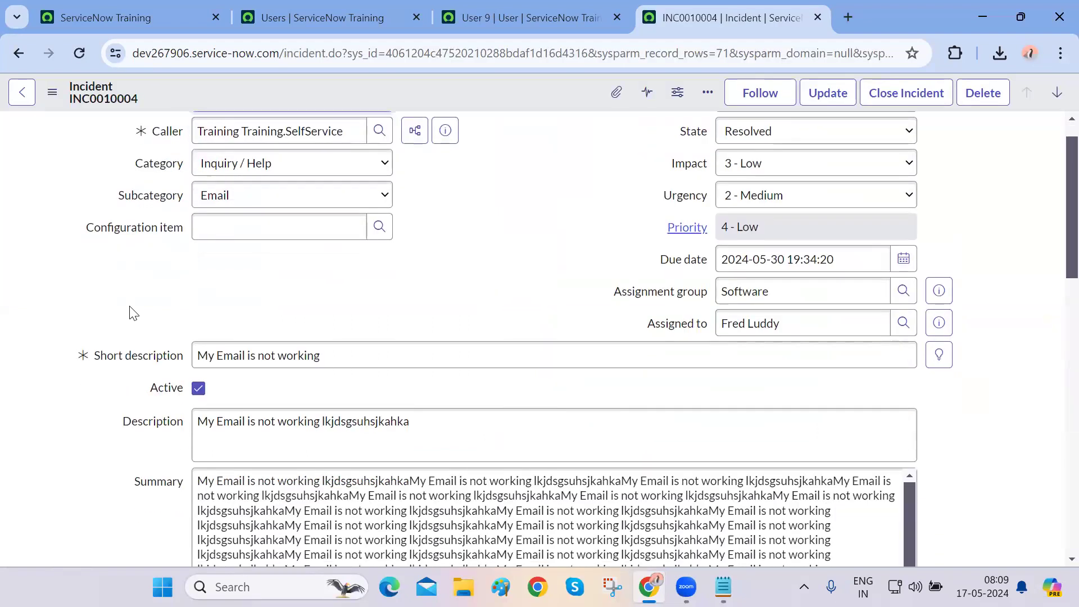
pyautogui.scroll(-5, 133, 313)
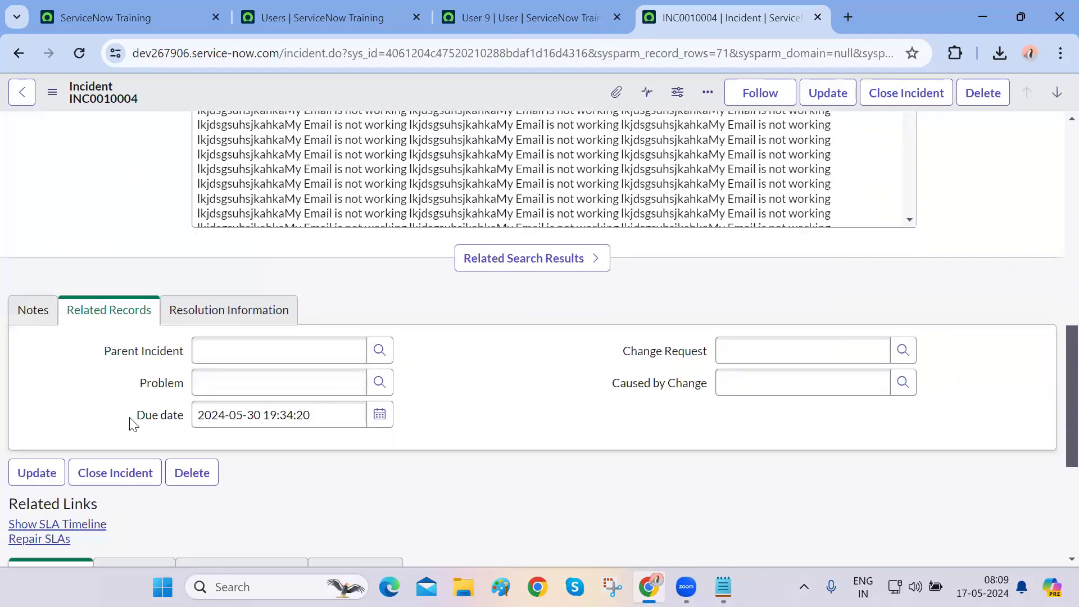
pyautogui.moveTo(130, 428); pyautogui.dragTo(367, 412)
pyautogui.click(441, 424)
pyautogui.scroll(10, 441, 425)
pyautogui.scroll(-4, 693, 191)
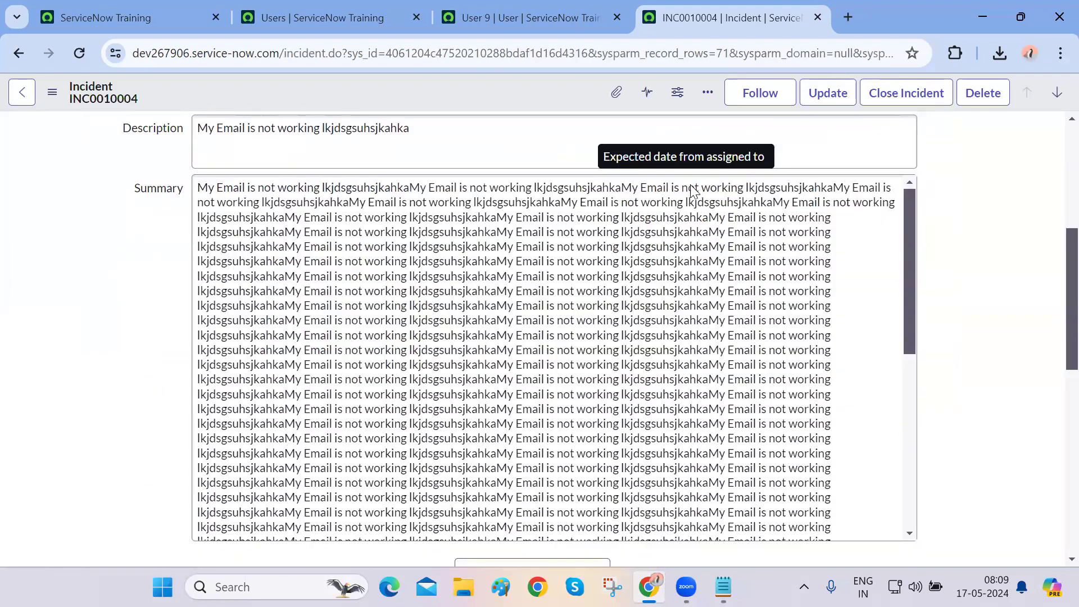
pyautogui.scroll(-5, 693, 191)
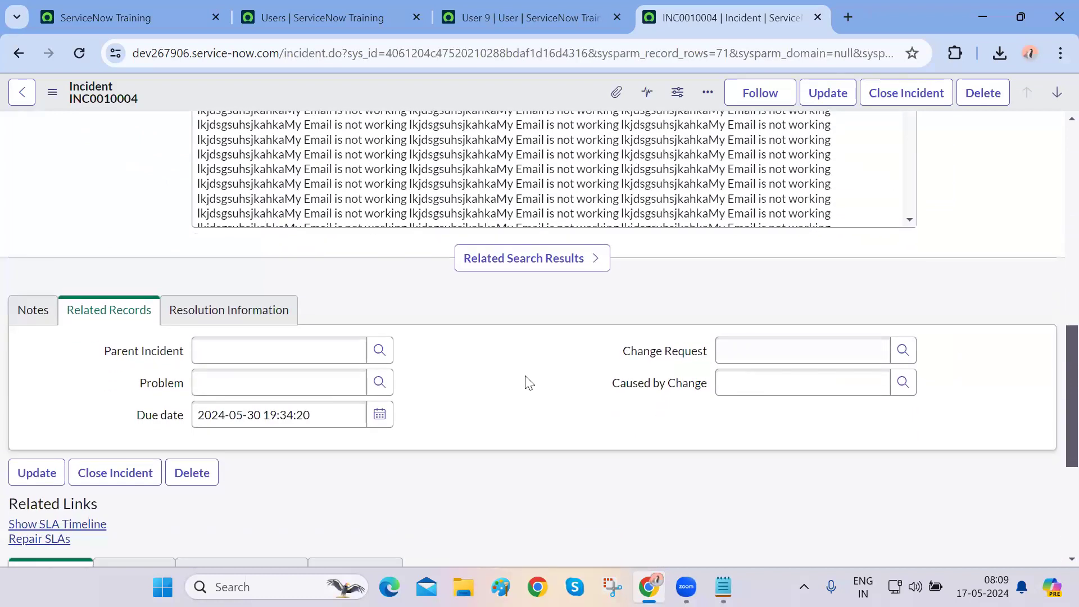
pyautogui.scroll(6, 528, 383)
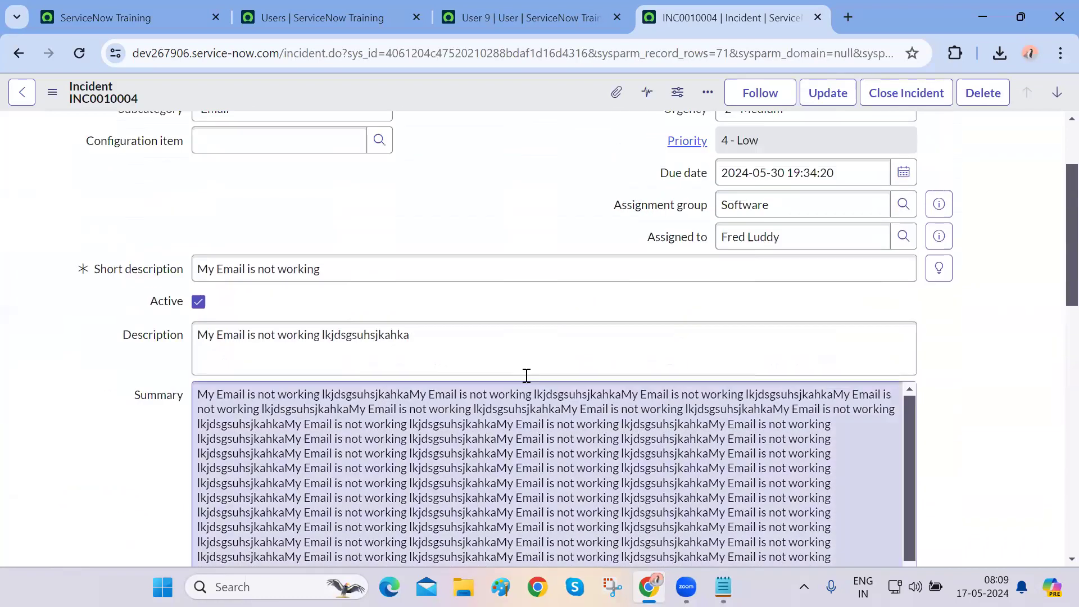
pyautogui.scroll(1, 526, 375)
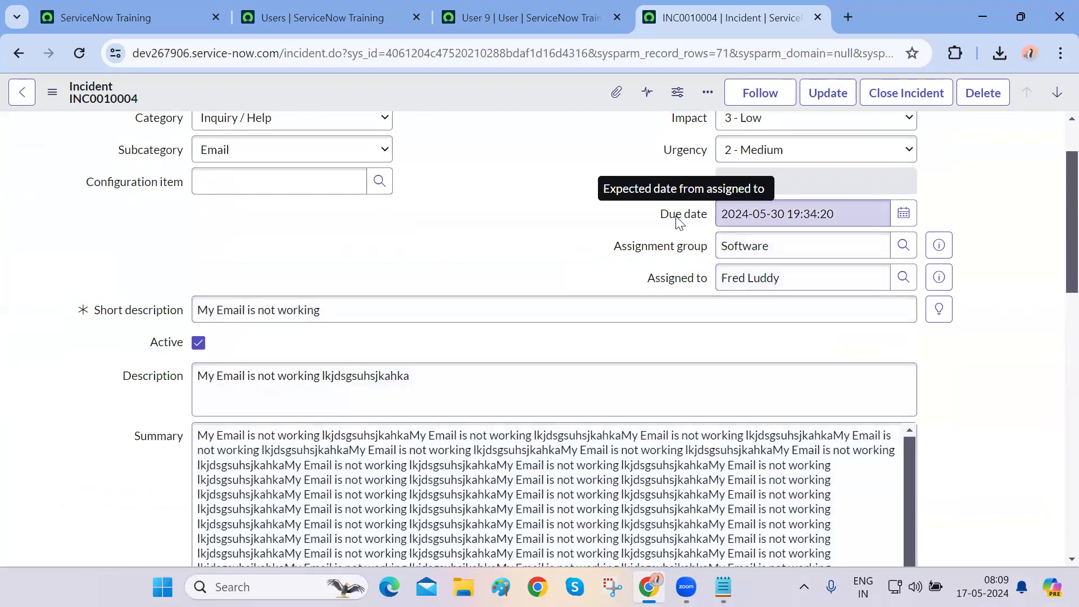
pyautogui.scroll(2, 142, 409)
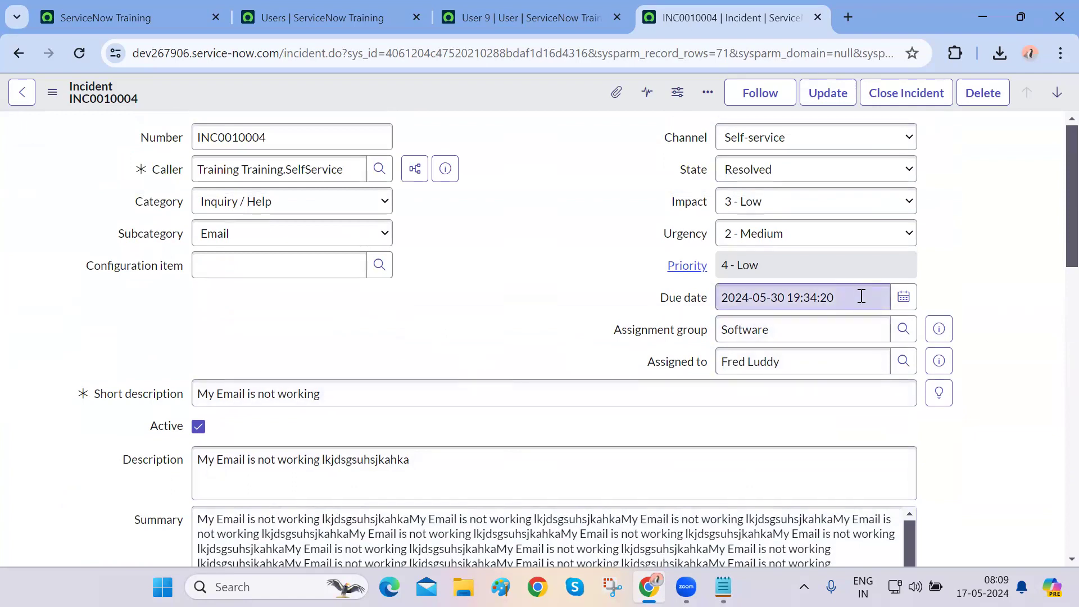
# Set the main section's Due date to 2024-05-21 and save the incident
pyautogui.click(904, 298)
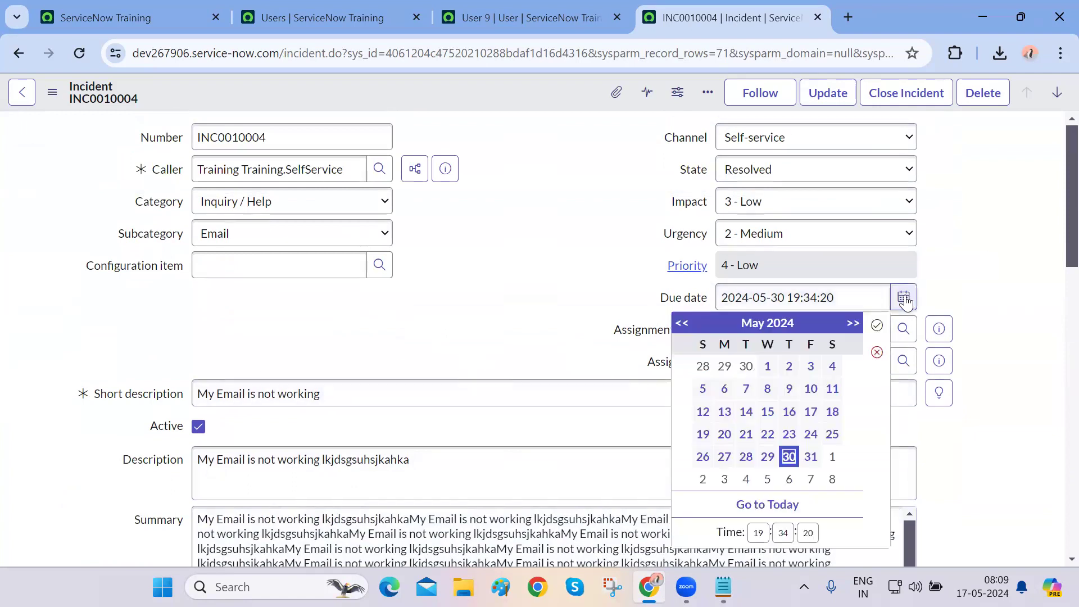
pyautogui.click(746, 434)
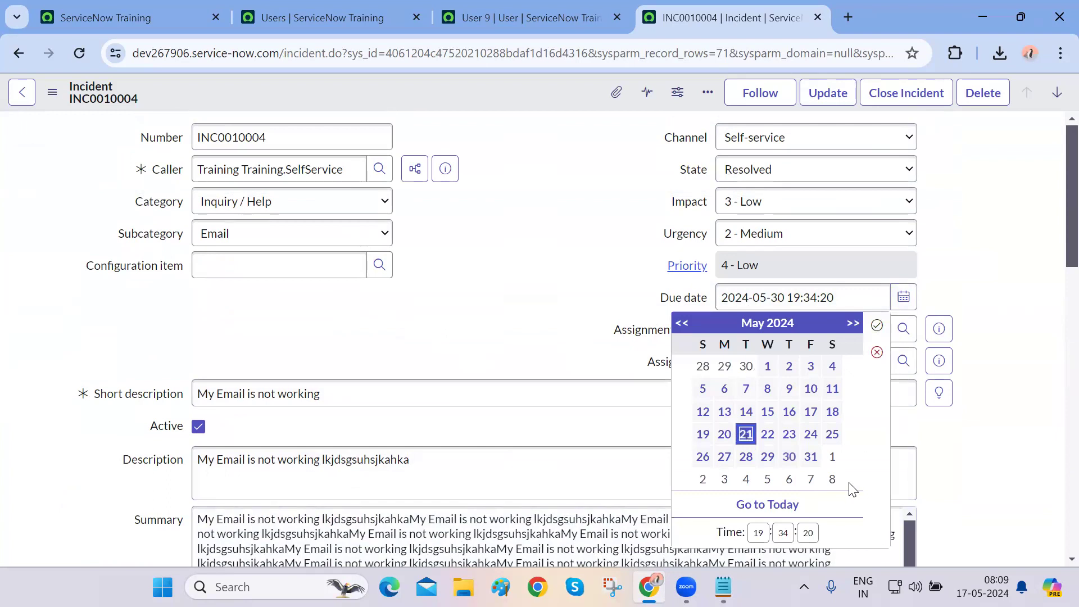
pyautogui.scroll(-1, 855, 478)
pyautogui.click(877, 245)
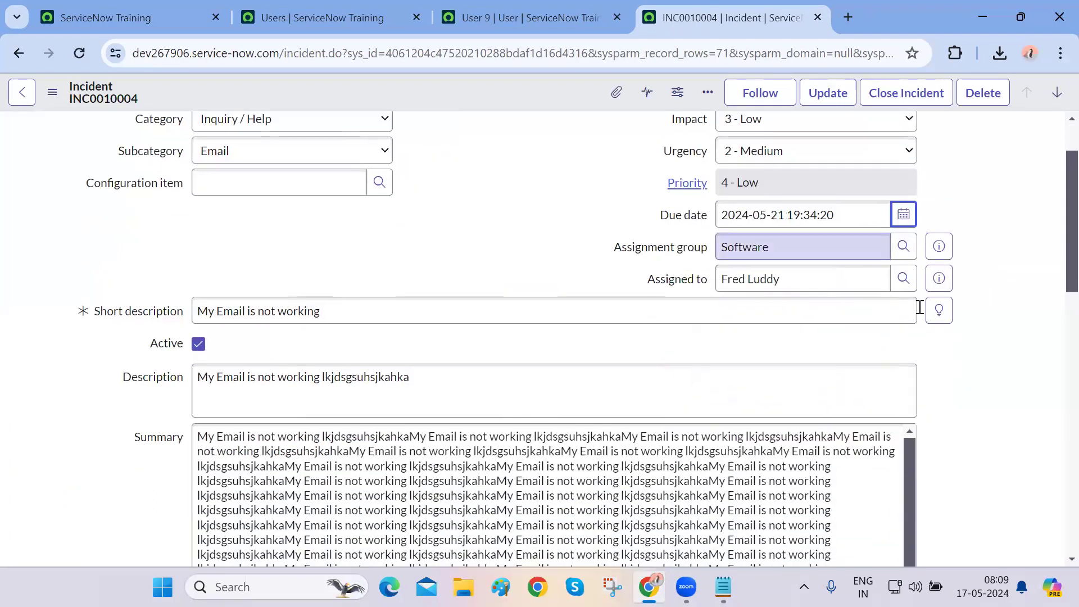
pyautogui.scroll(-10, 955, 422)
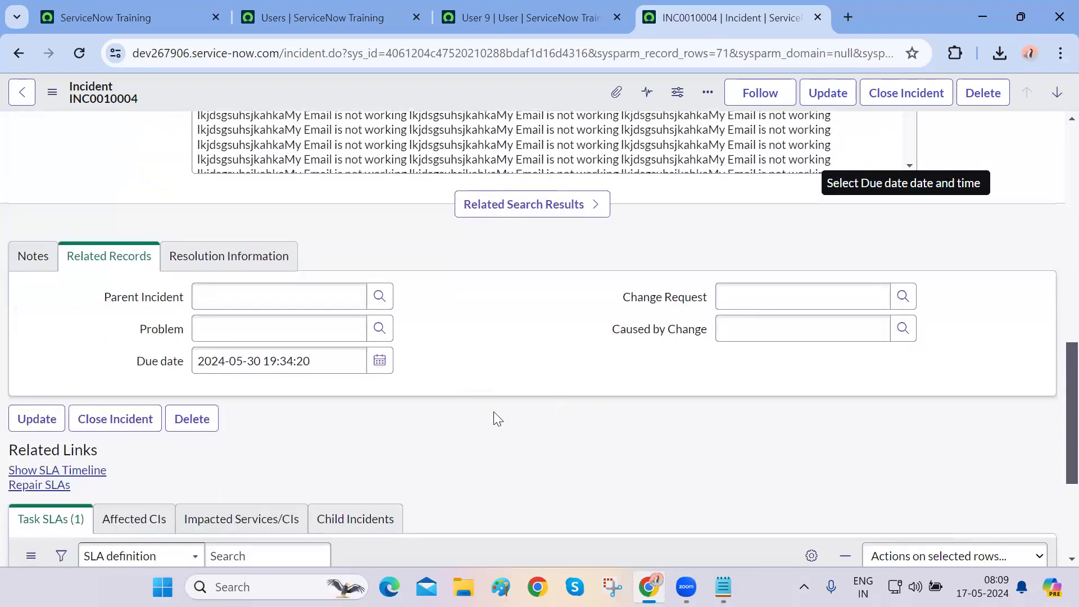
pyautogui.rightClick(385, 91)
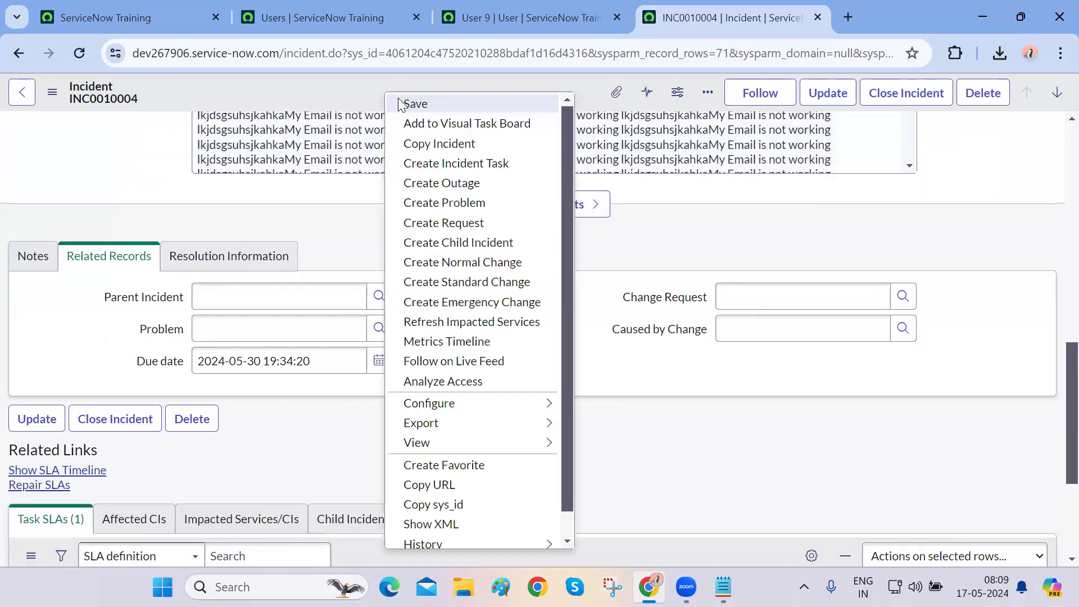
pyautogui.click(461, 388)
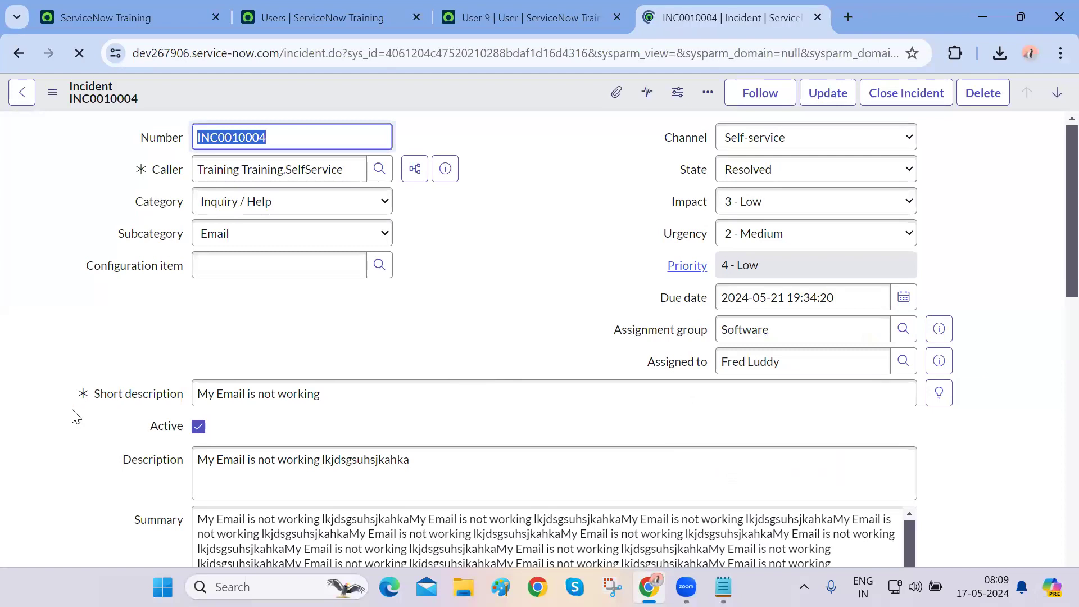
# Check the Due date value in the Related Records section against the main section
pyautogui.scroll(-10, 72, 414)
pyautogui.tripleClick(324, 352)
pyautogui.click(476, 410)
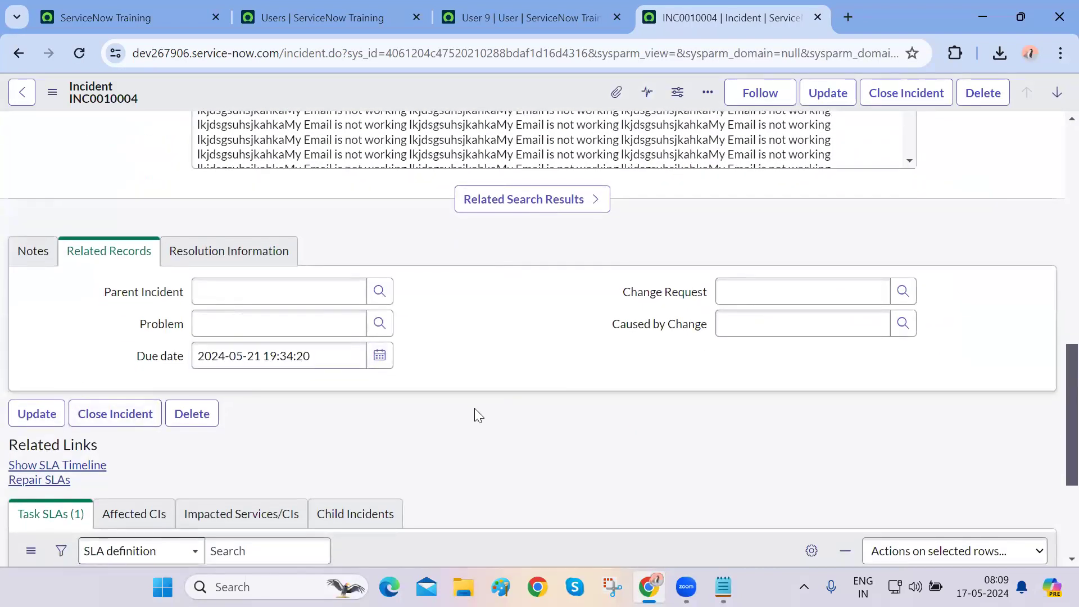
pyautogui.scroll(10, 478, 416)
pyautogui.scroll(3, 127, 405)
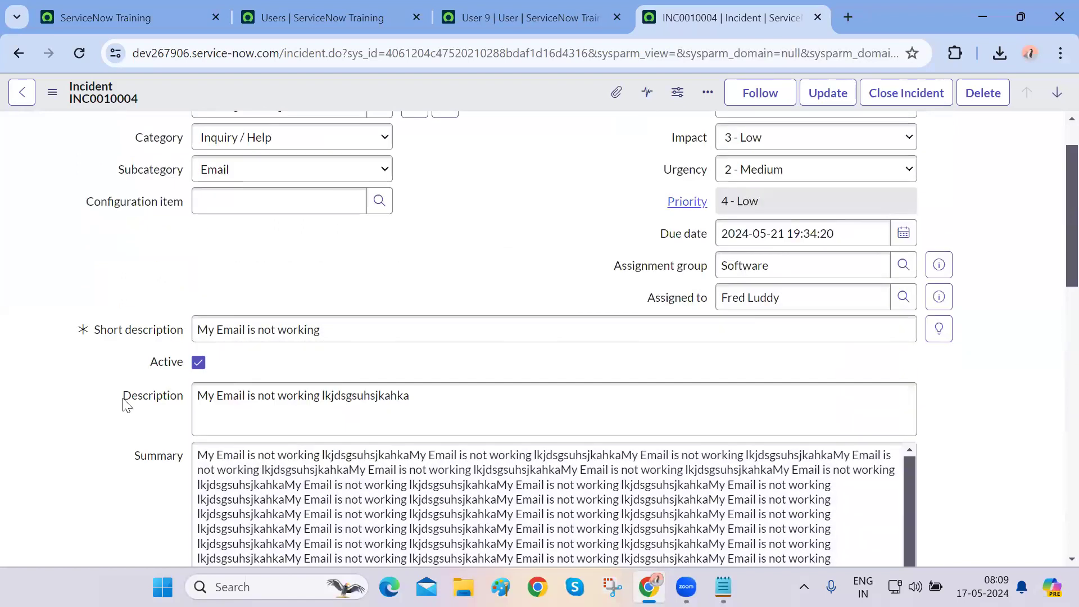
# Show the technical field information for Due date in the incident's main section, including its table and element name
pyautogui.rightClick(679, 237)
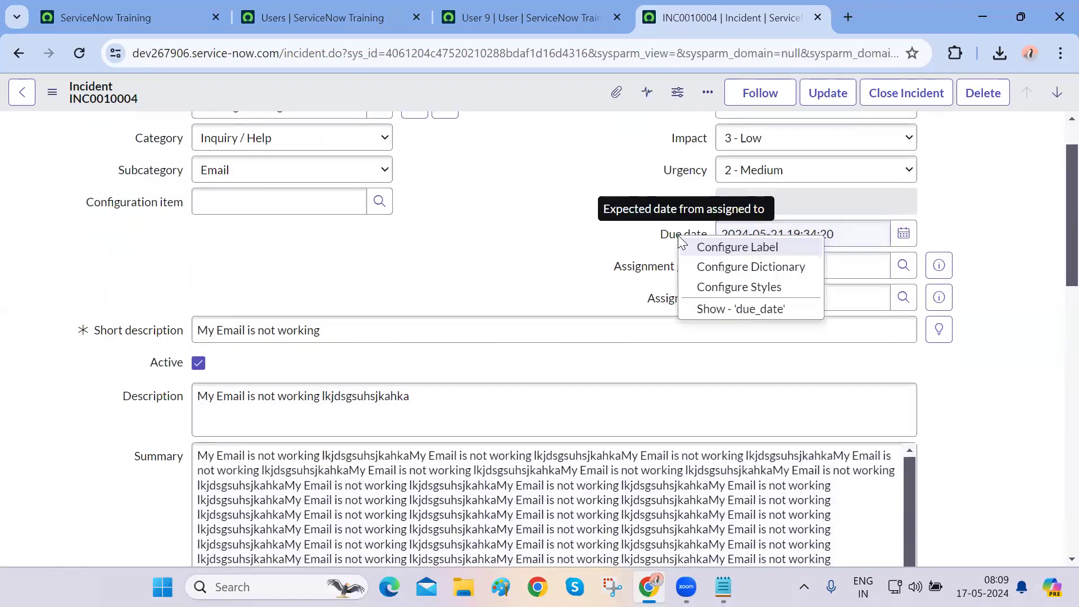
pyautogui.click(716, 311)
pyautogui.doubleClick(516, 313)
pyautogui.click(651, 274)
# Show the same technical field information for Due date in the Related Records section to compare the two
pyautogui.scroll(-8, 646, 281)
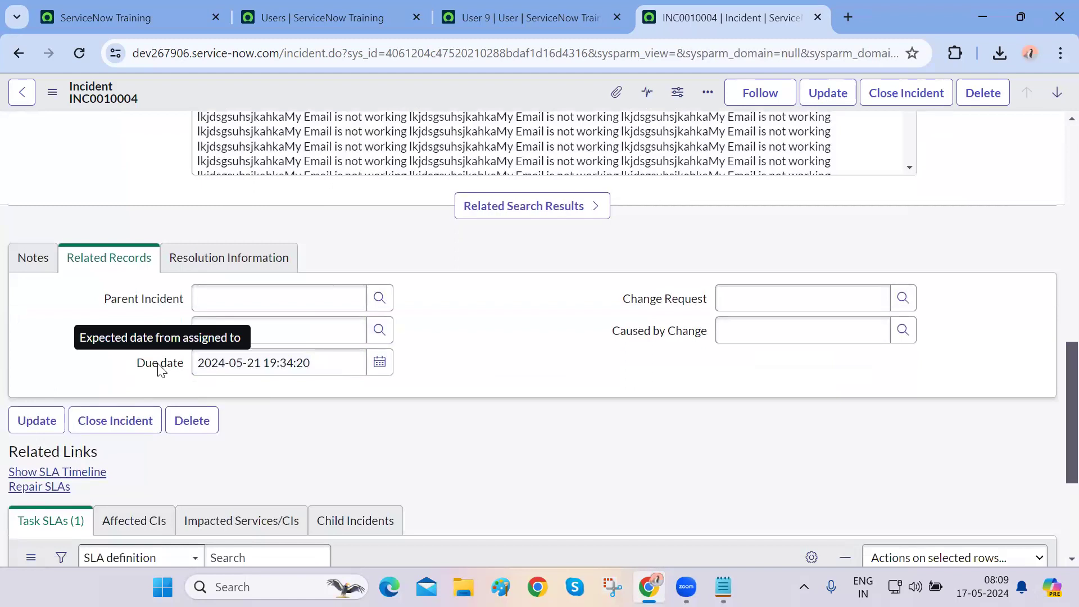
pyautogui.rightClick(161, 369)
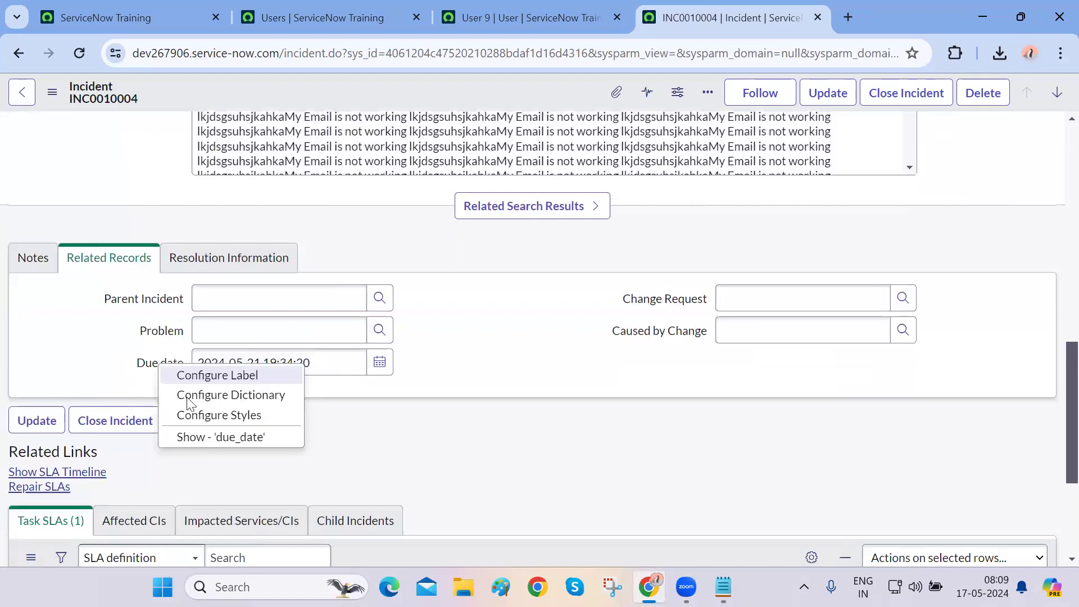
pyautogui.click(208, 439)
pyautogui.doubleClick(516, 313)
pyautogui.click(652, 274)
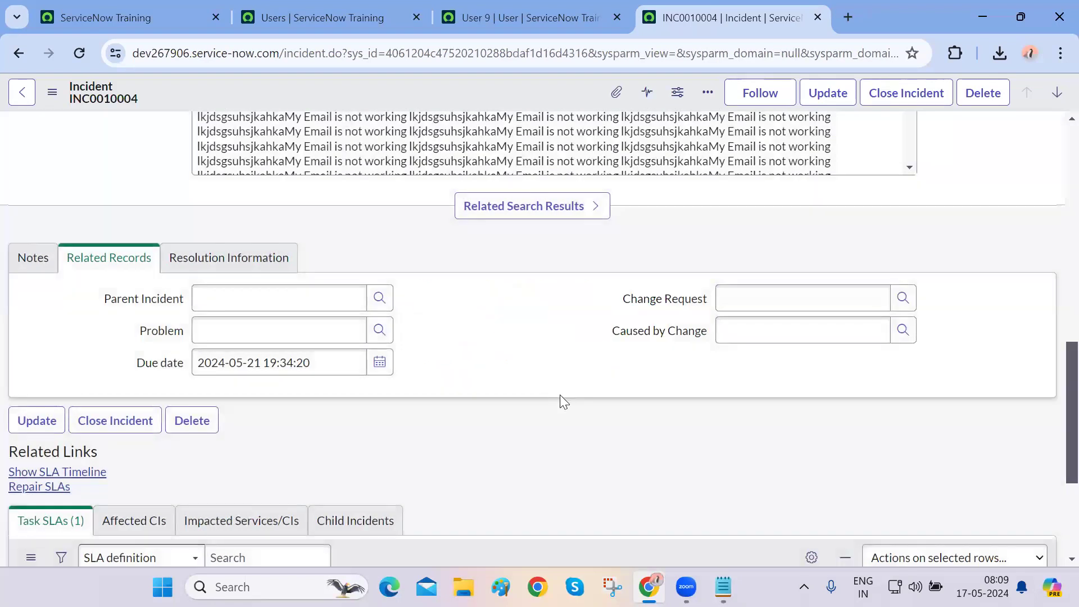
# Compare the Due date field and its value between the incident's main section and the Related Records section
pyautogui.scroll(10, 441, 398)
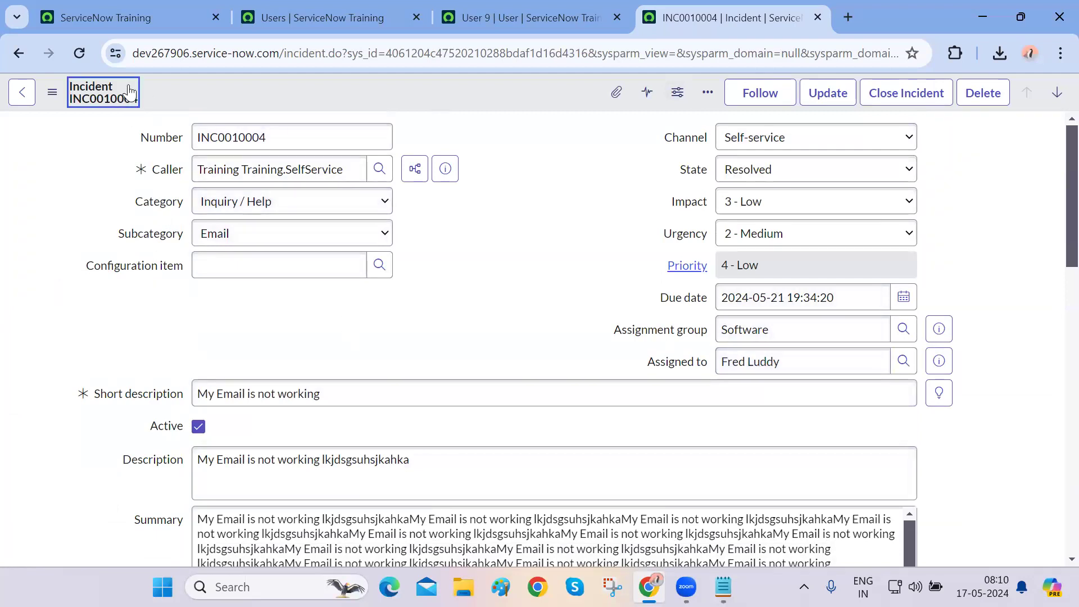
pyautogui.scroll(-7, 110, 370)
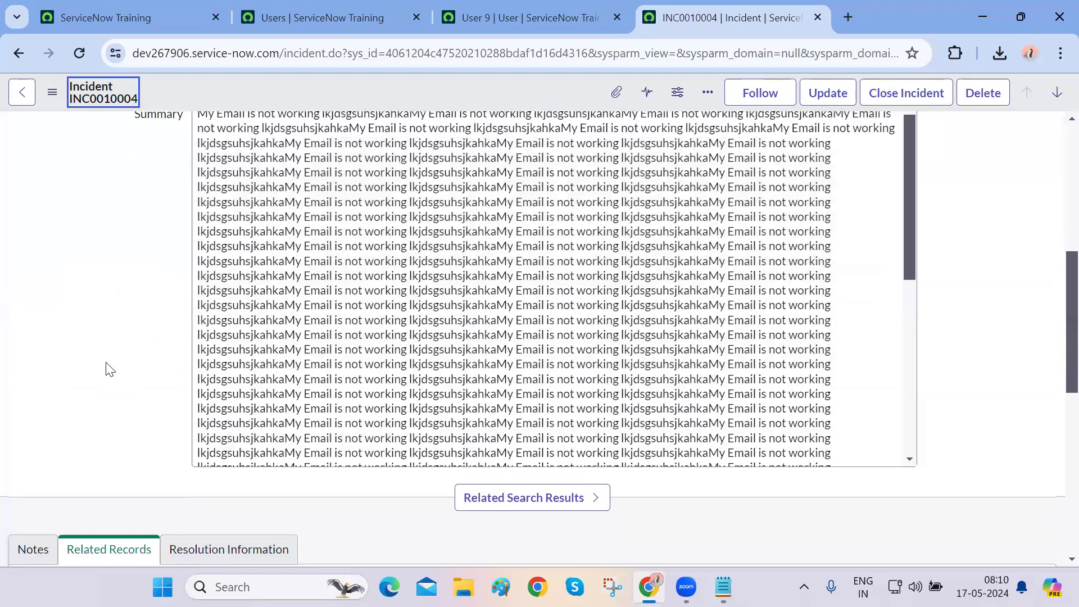
pyautogui.scroll(-4, 110, 370)
pyautogui.moveTo(60, 352); pyautogui.dragTo(115, 356)
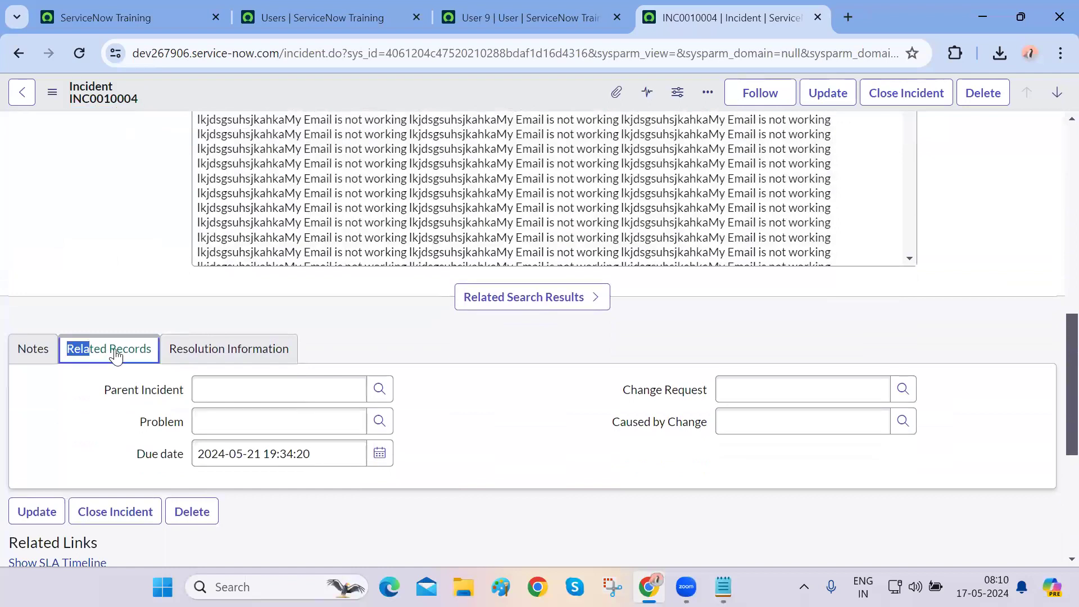
pyautogui.click(395, 345)
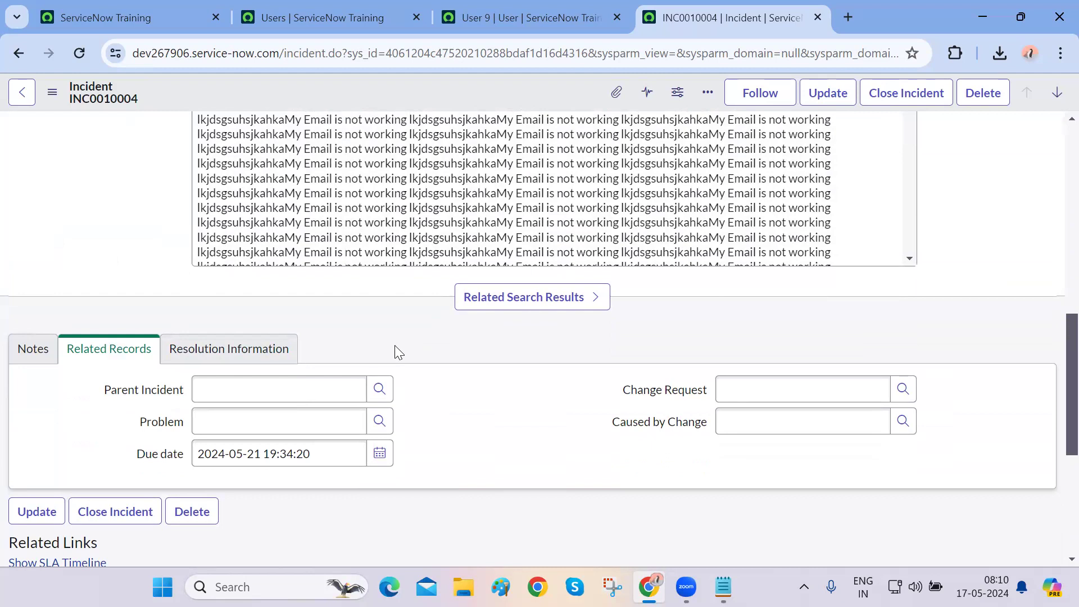
pyautogui.doubleClick(285, 454)
pyautogui.click(426, 478)
pyautogui.scroll(10, 524, 462)
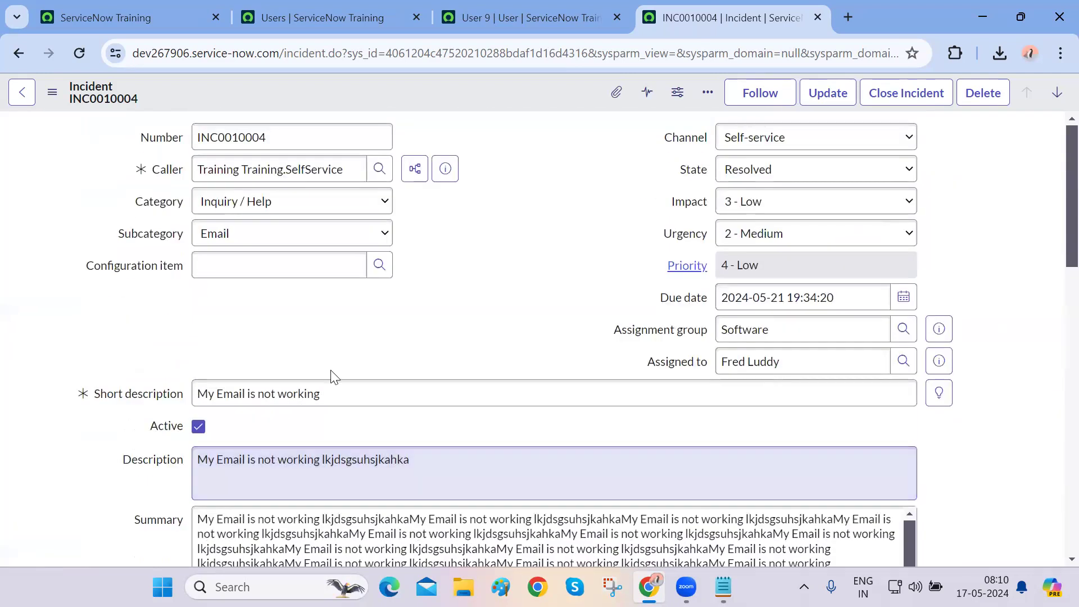
pyautogui.scroll(-10, 204, 320)
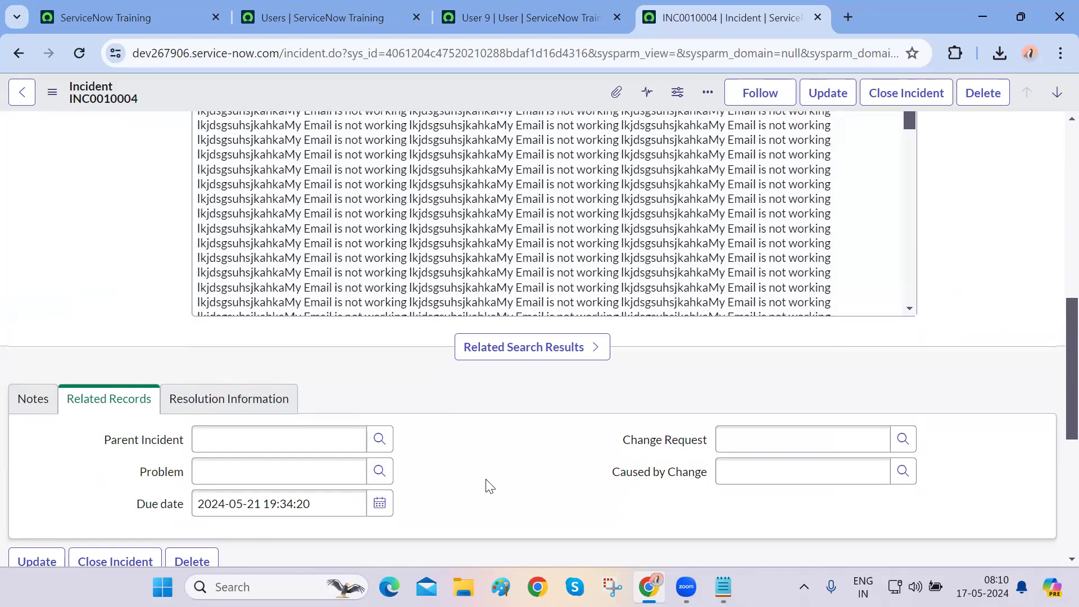
pyautogui.scroll(10, 489, 485)
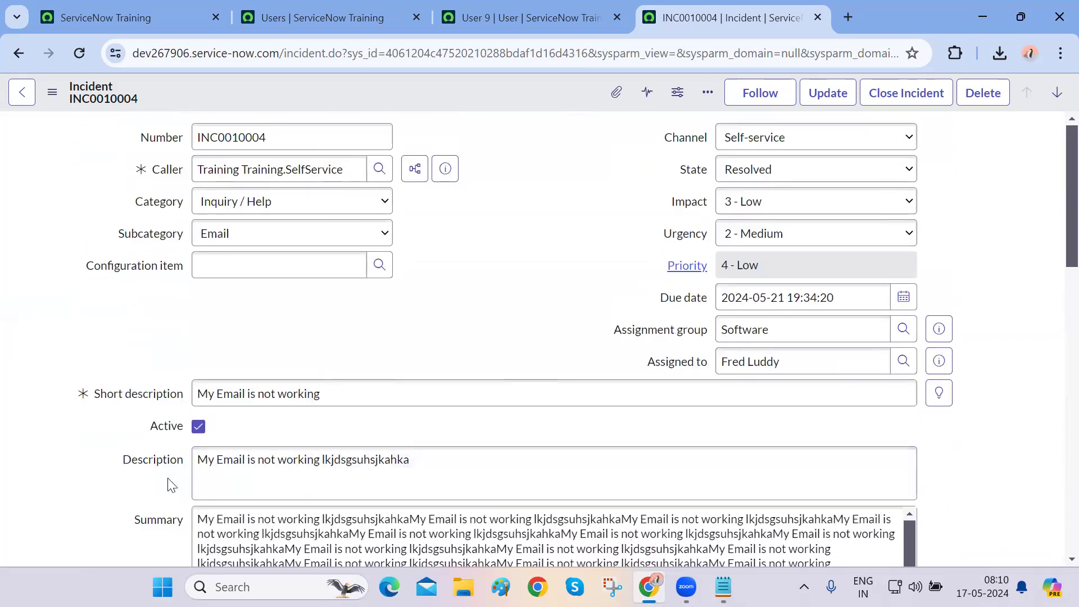
pyautogui.scroll(-1, 172, 485)
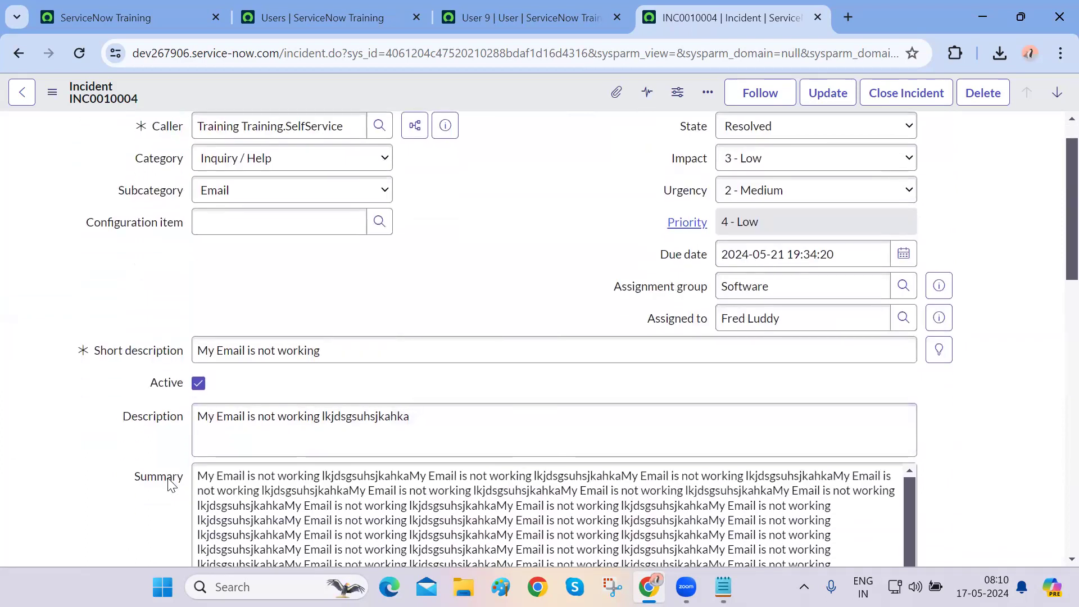
pyautogui.scroll(-2, 171, 484)
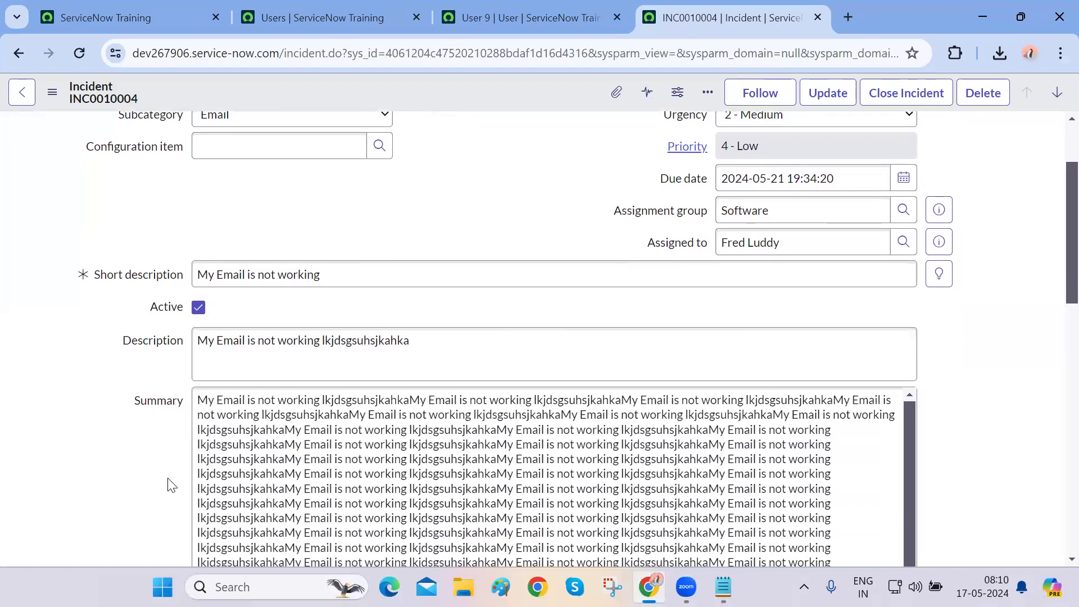
pyautogui.scroll(-8, 172, 484)
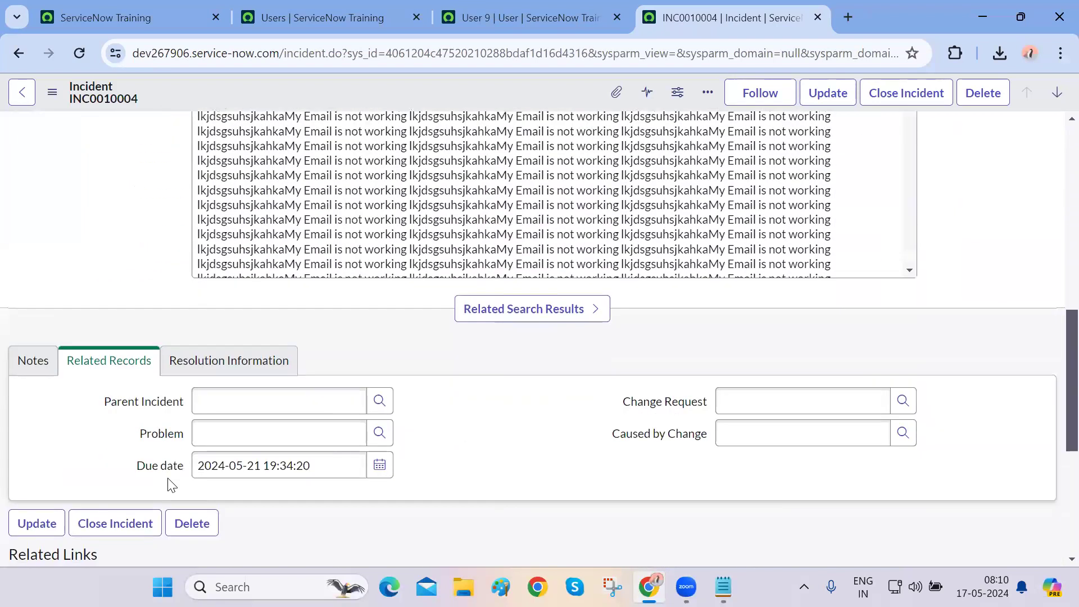
pyautogui.scroll(10, 461, 456)
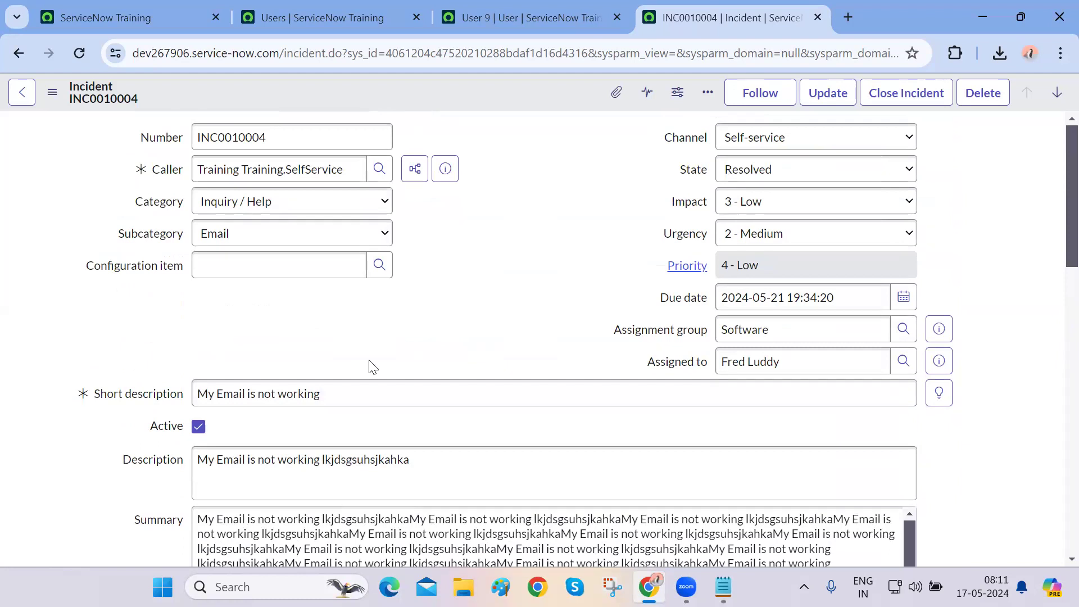
# Open the incident's form layout configuration and review the selected fields of the Incident section in the Default view
pyautogui.click(52, 93)
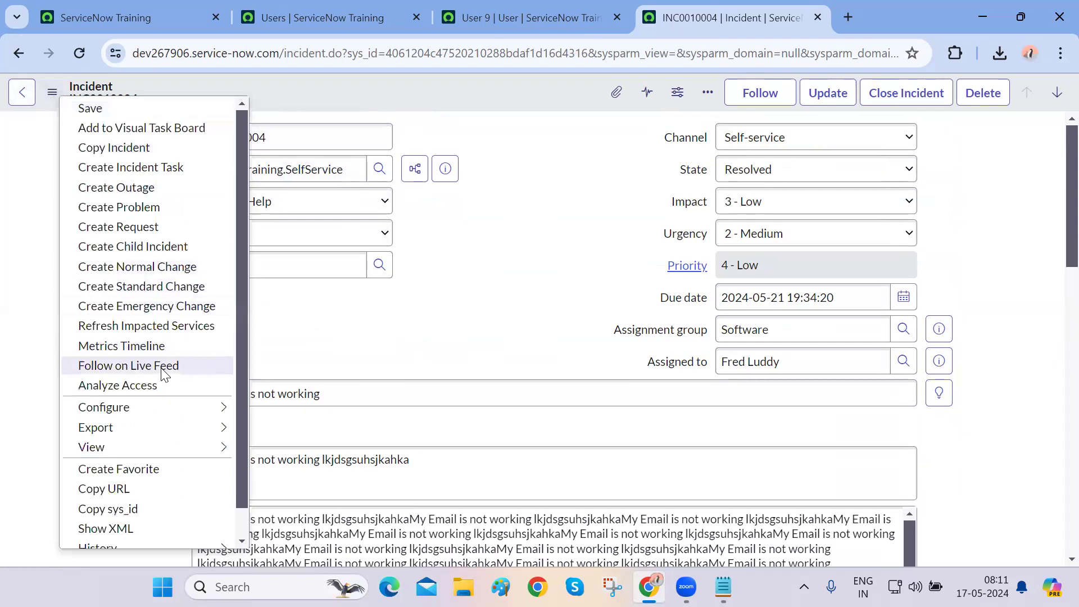
pyautogui.moveTo(161, 407)
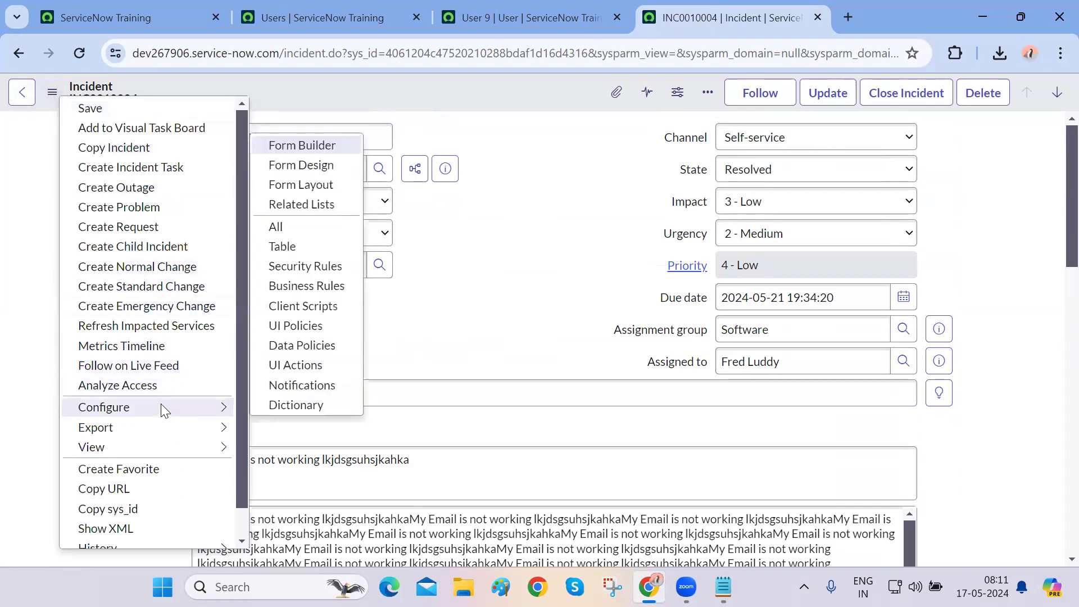
pyautogui.click(312, 188)
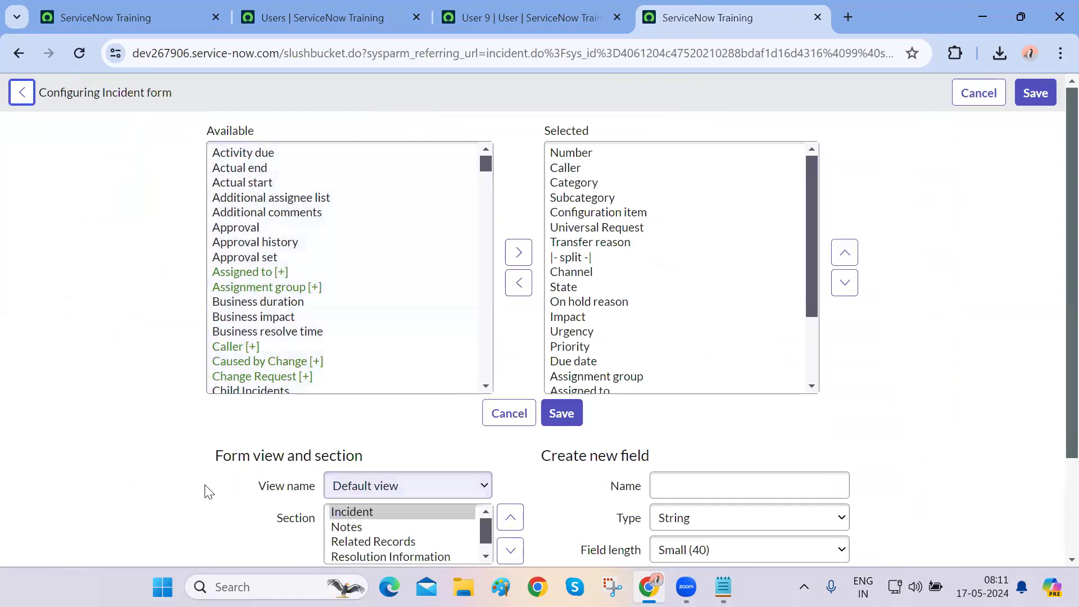
pyautogui.scroll(-3, 208, 492)
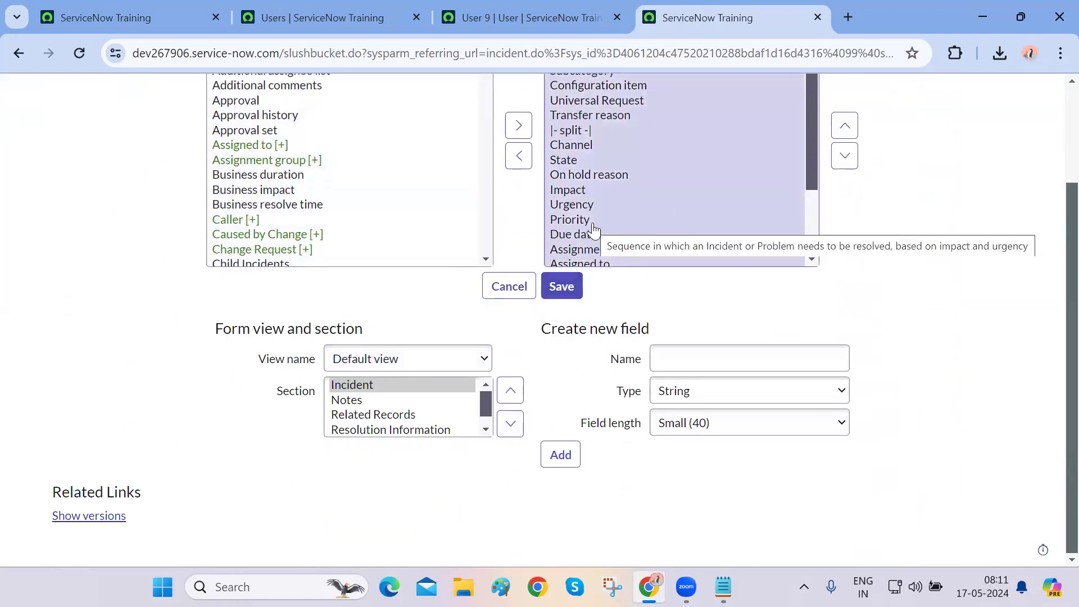
pyautogui.scroll(-1, 572, 231)
pyautogui.scroll(1, 594, 231)
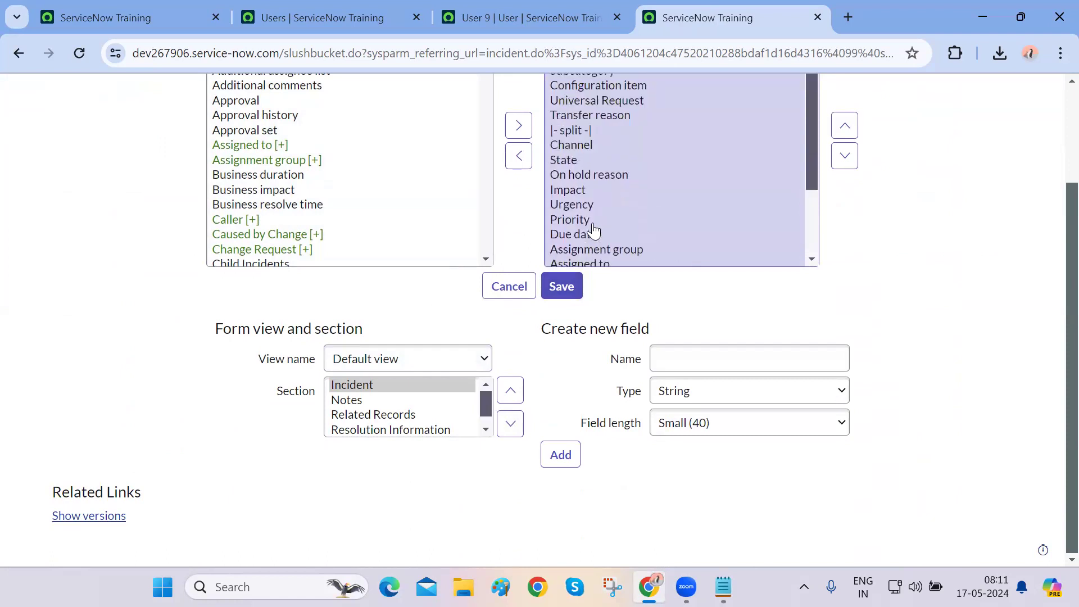
pyautogui.scroll(1, 702, 292)
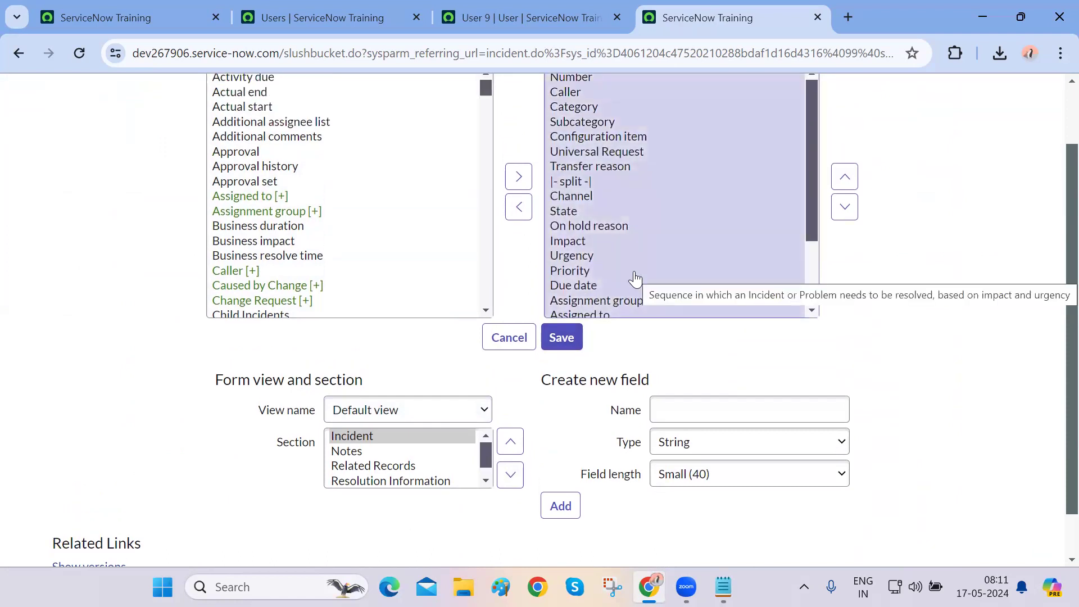
pyautogui.scroll(1, 630, 265)
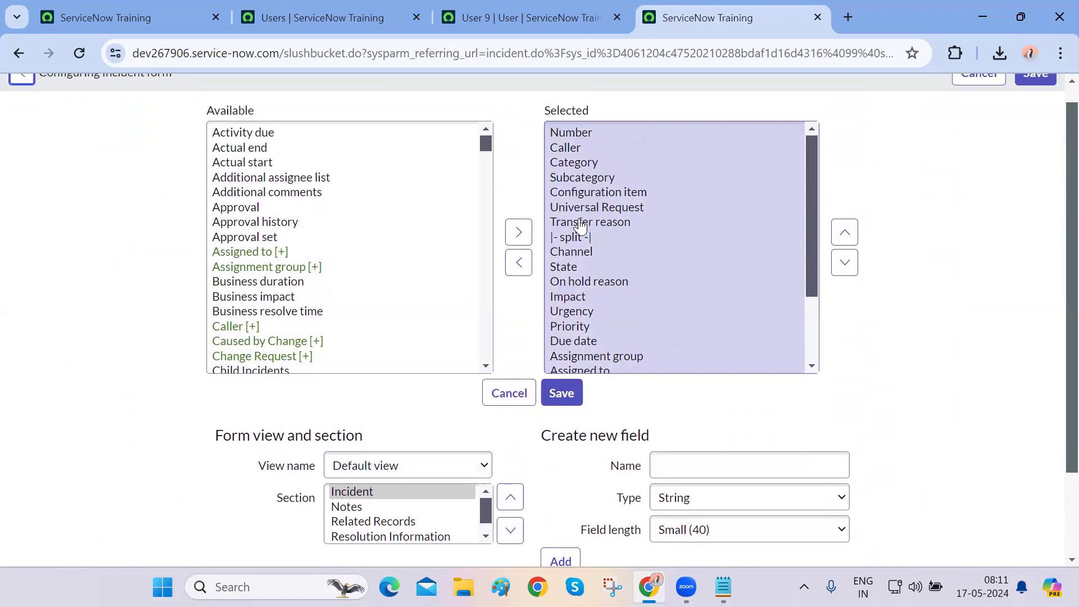
pyautogui.click(585, 179)
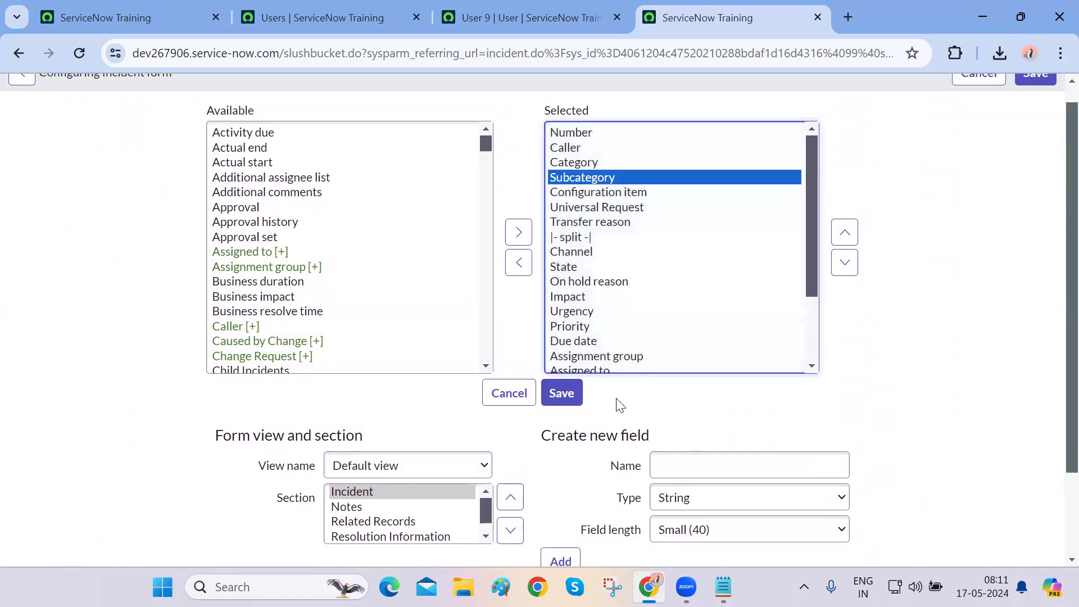
# Create a new field named Due Date with type Date/Time and add it to the Incident section
pyautogui.scroll(-2, 663, 430)
pyautogui.click(754, 377)
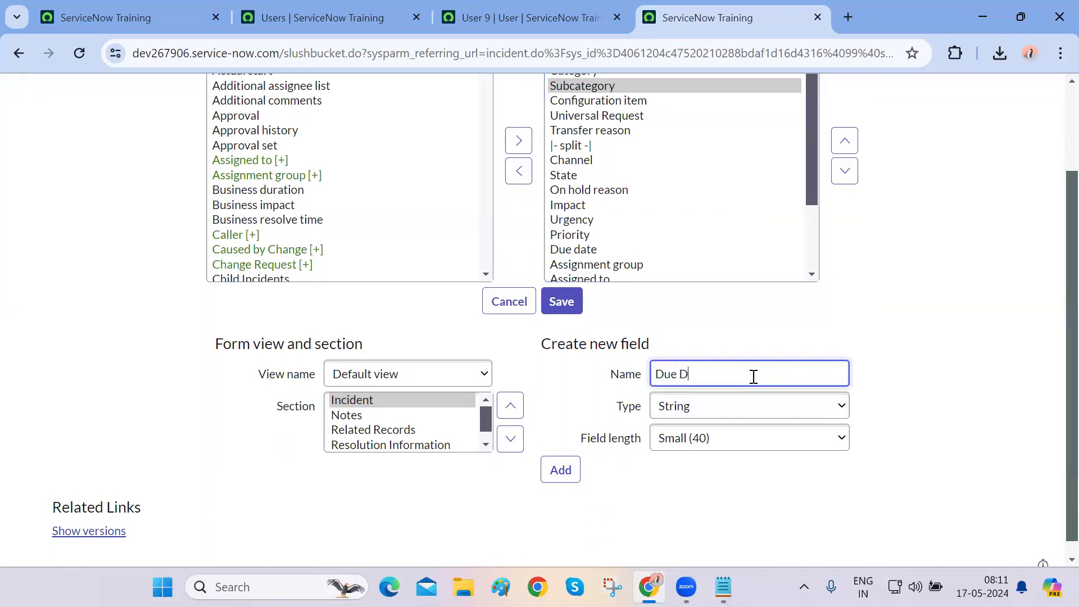
pyautogui.click(750, 413)
pyautogui.write('date')
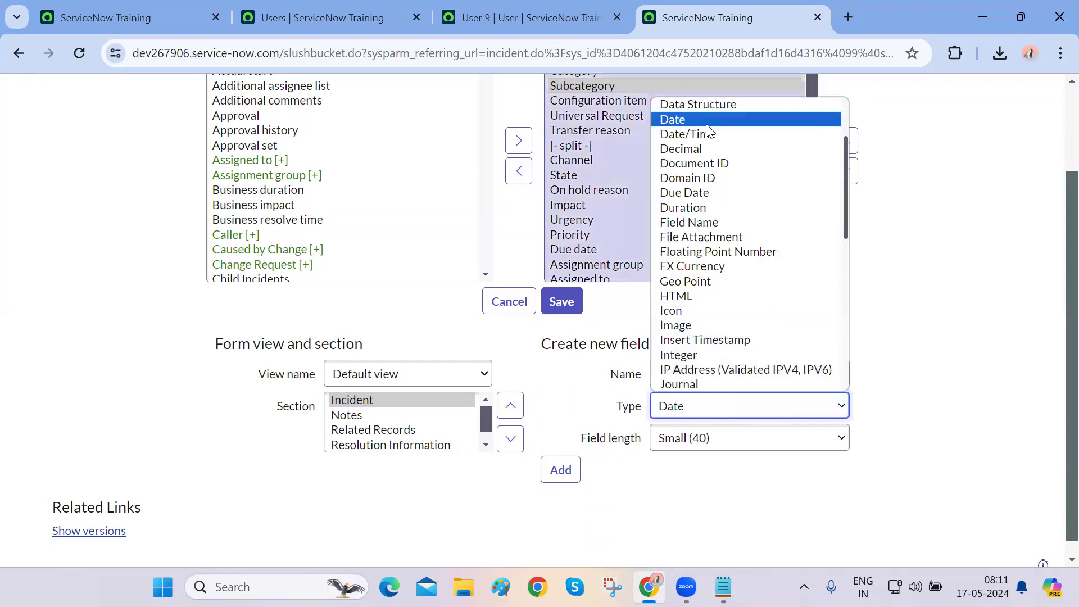
pyautogui.click(696, 142)
pyautogui.click(695, 143)
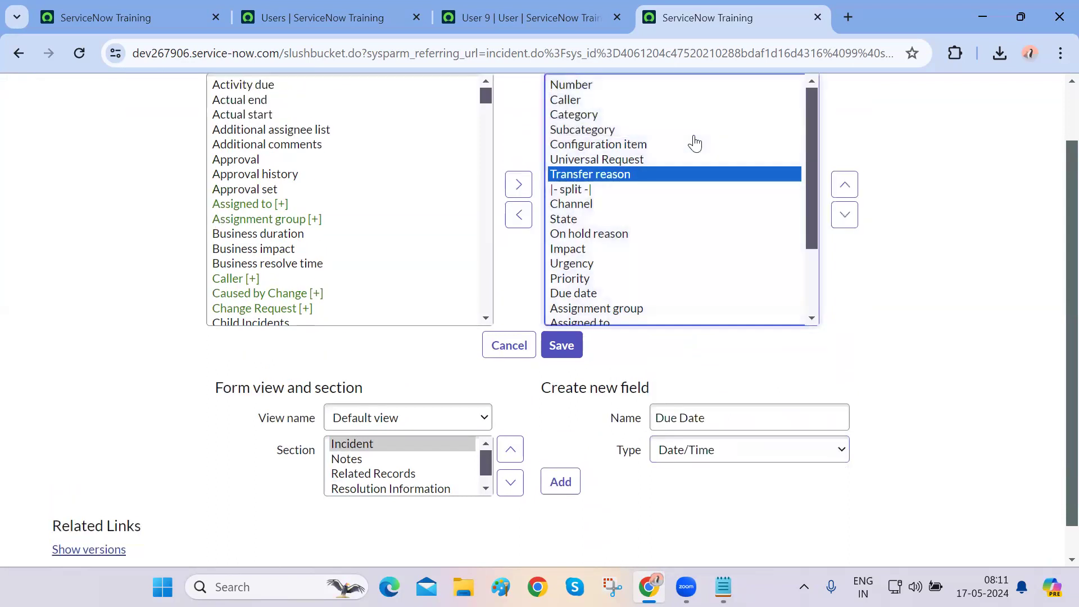
pyautogui.click(968, 437)
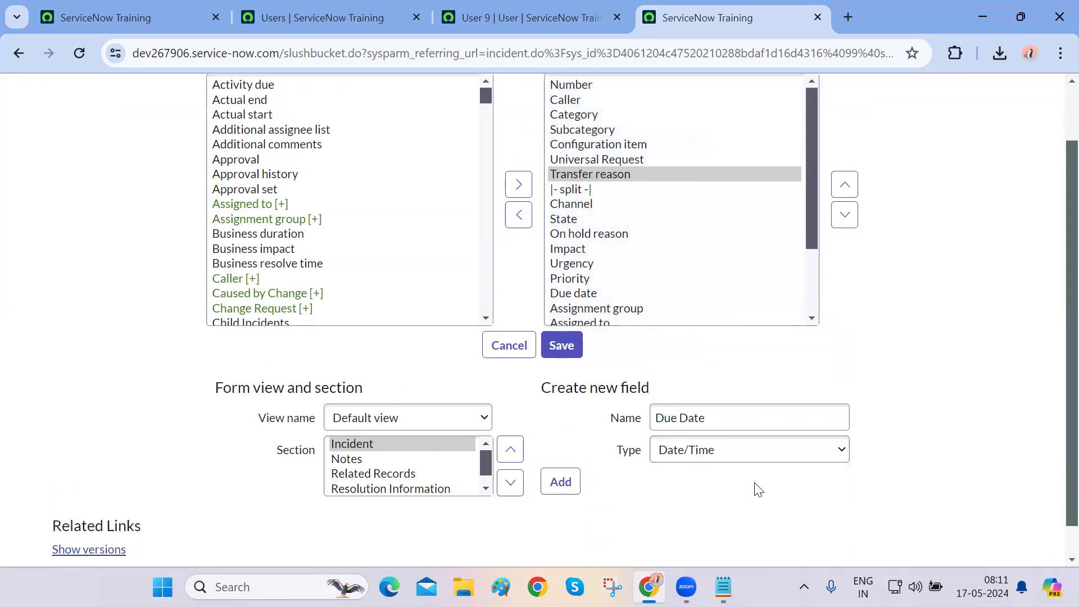
pyautogui.click(570, 484)
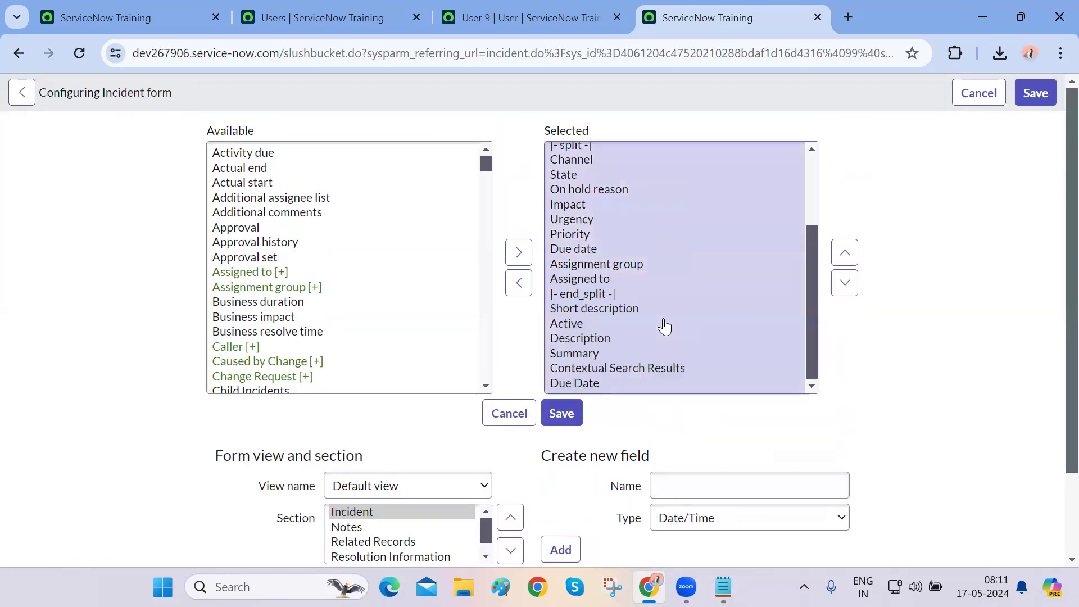
# Move the new Due Date field up the selected fields to directly below Subcategory, above Configuration item
pyautogui.click(596, 383)
pyautogui.click(845, 254)
pyautogui.click(845, 253)
pyautogui.click(845, 253)
pyautogui.click(845, 253)
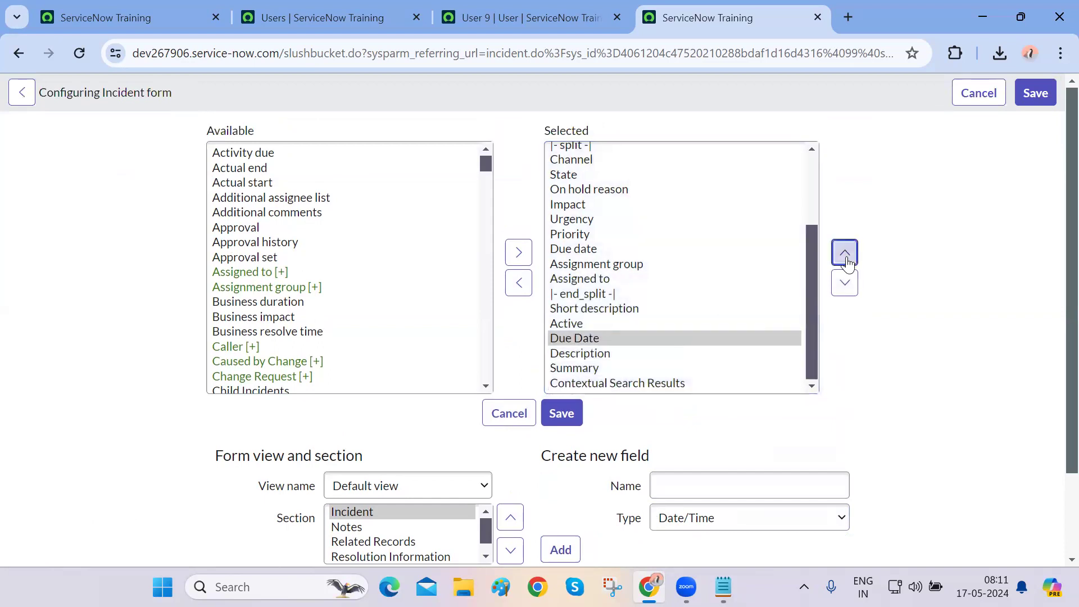
pyautogui.click(845, 253)
pyautogui.click(845, 253)
pyautogui.click(845, 253)
pyautogui.click(844, 253)
pyautogui.click(845, 253)
pyautogui.click(846, 256)
pyautogui.click(846, 256)
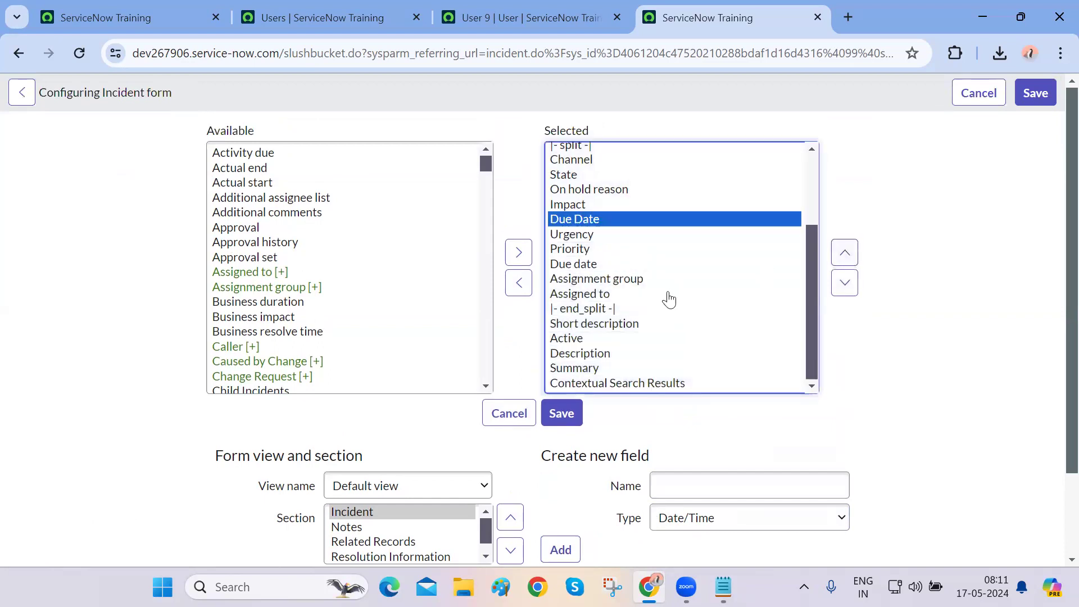
pyautogui.scroll(3, 669, 298)
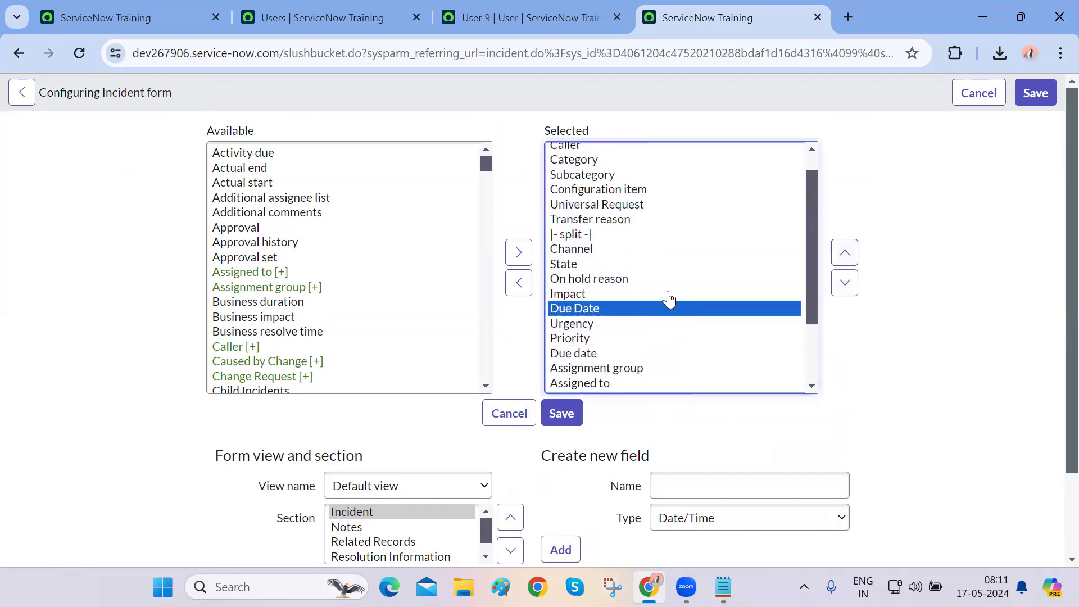
pyautogui.click(845, 253)
pyautogui.click(845, 253)
pyautogui.click(845, 253)
pyautogui.click(845, 253)
pyautogui.scroll(3, 721, 288)
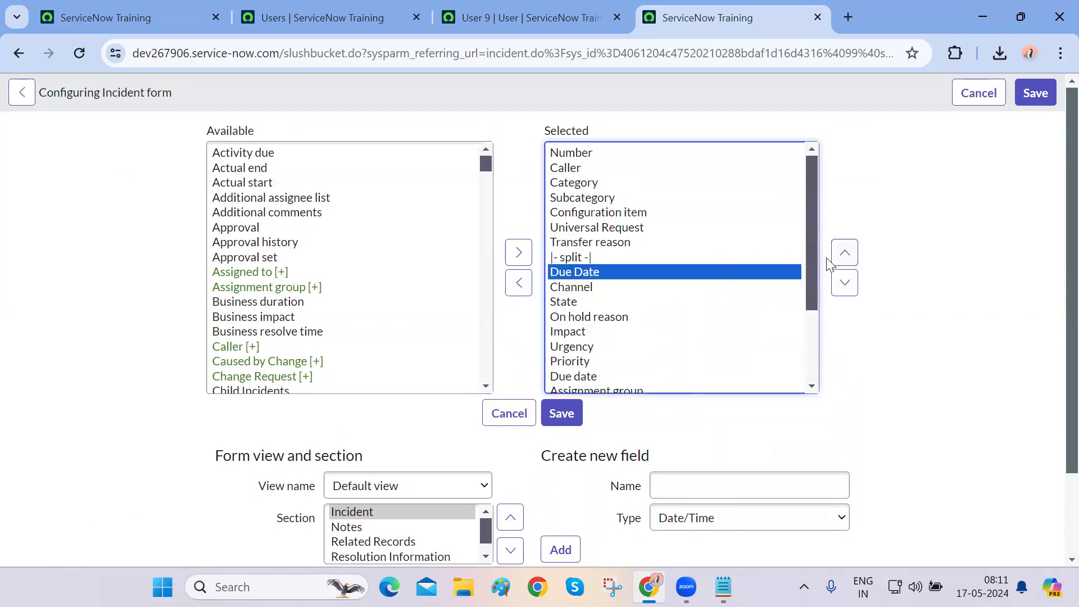
pyautogui.click(845, 253)
pyautogui.scroll(3, 679, 286)
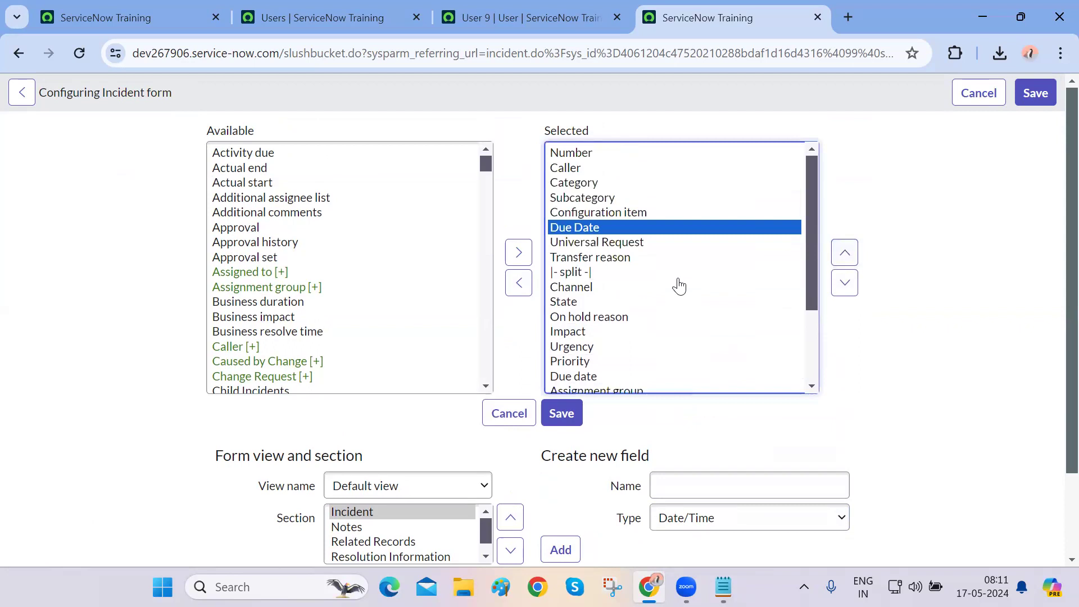
pyautogui.click(845, 253)
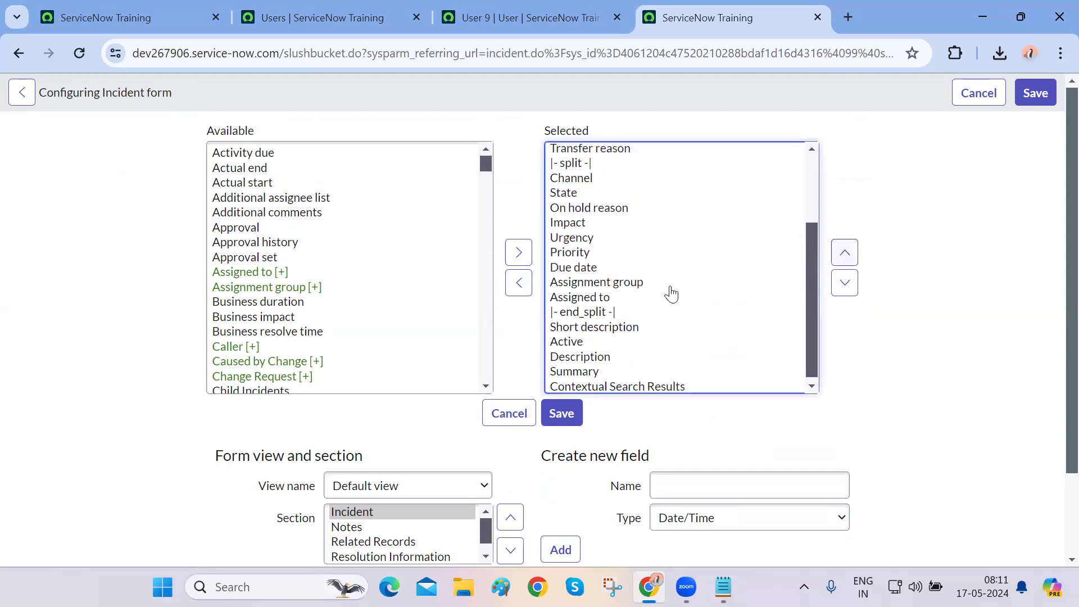
pyautogui.scroll(3, 672, 294)
pyautogui.scroll(1, 660, 285)
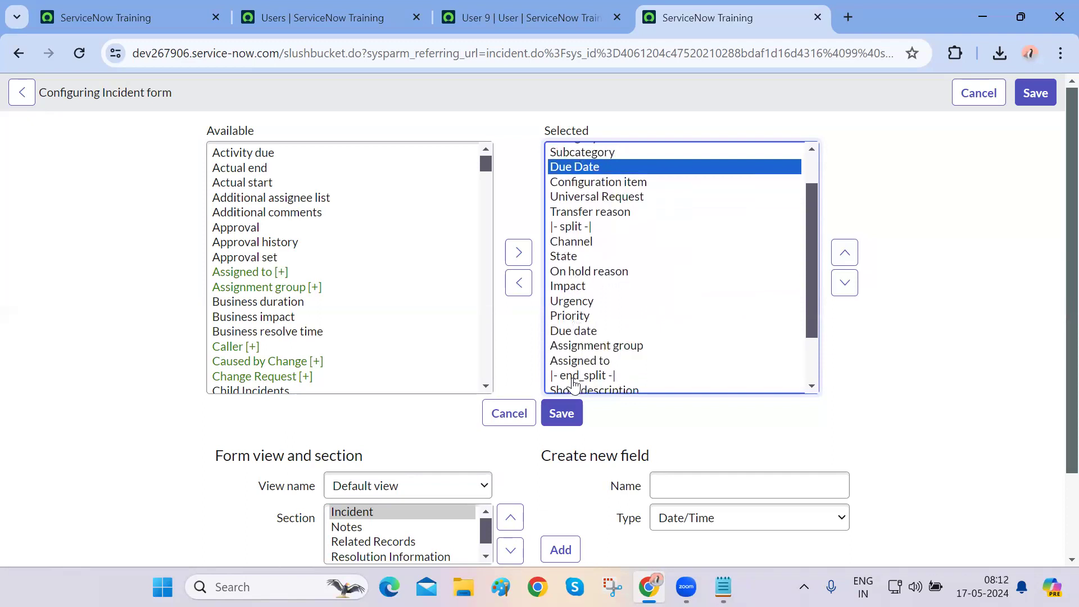
# Try to save the Incident form layout containing the new Due Date field, and cancel the layout configuration
pyautogui.click(556, 419)
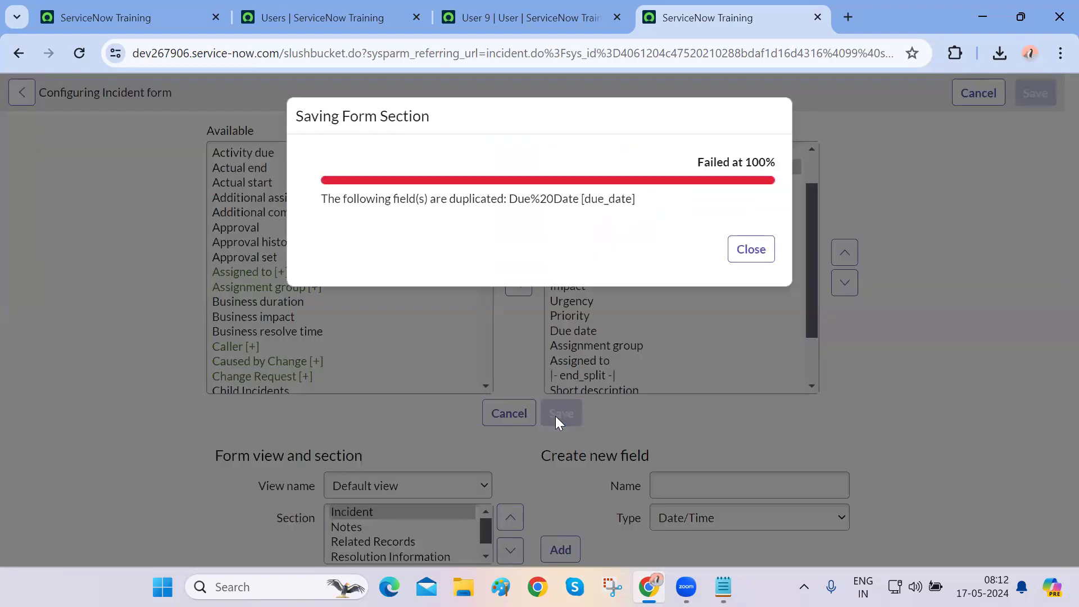
pyautogui.moveTo(431, 199); pyautogui.dragTo(615, 203)
pyautogui.click(752, 250)
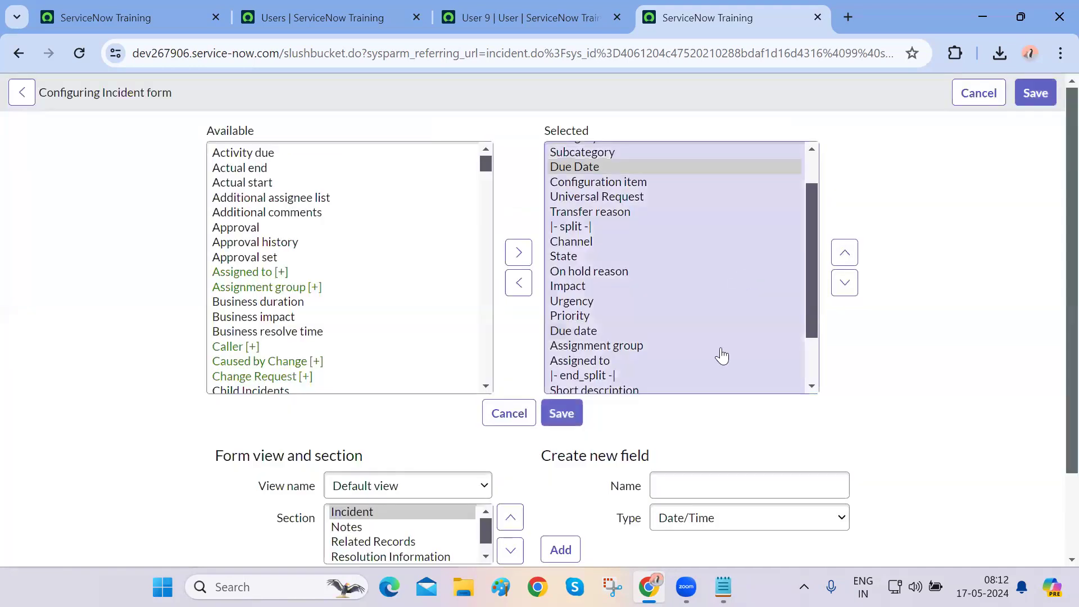
pyautogui.scroll(-1, 658, 436)
pyautogui.click(516, 417)
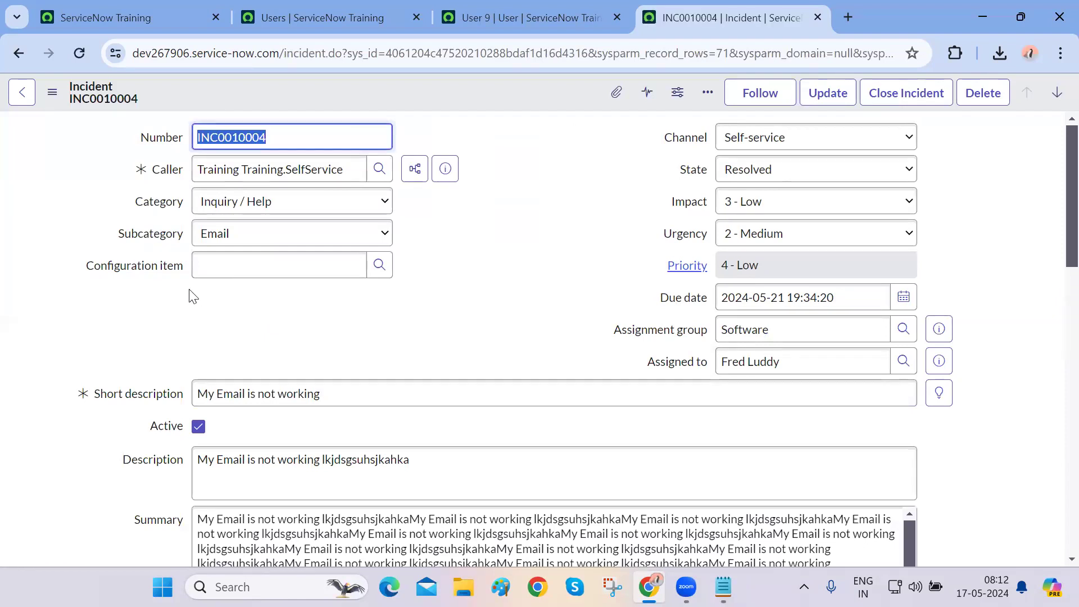
# Open the Incident table's configuration record from the incident form
pyautogui.click(52, 92)
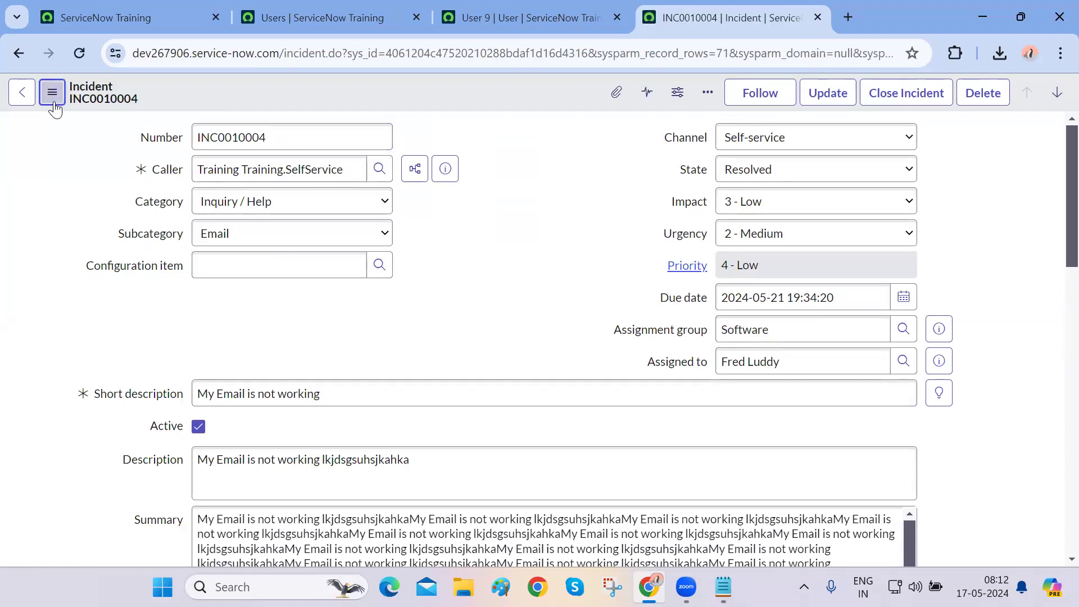
pyautogui.moveTo(168, 405)
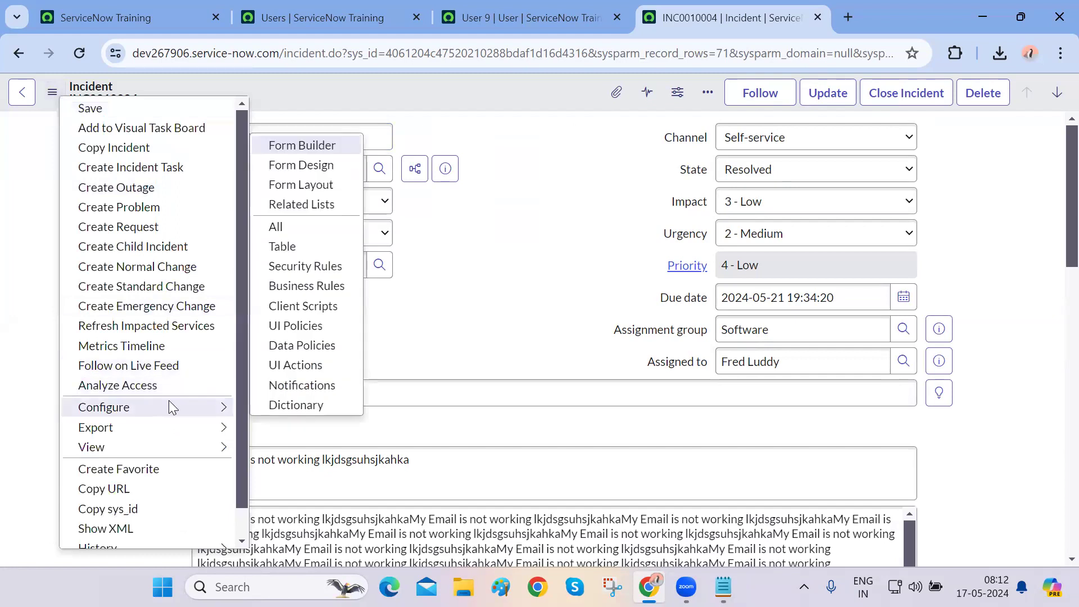
pyautogui.click(290, 247)
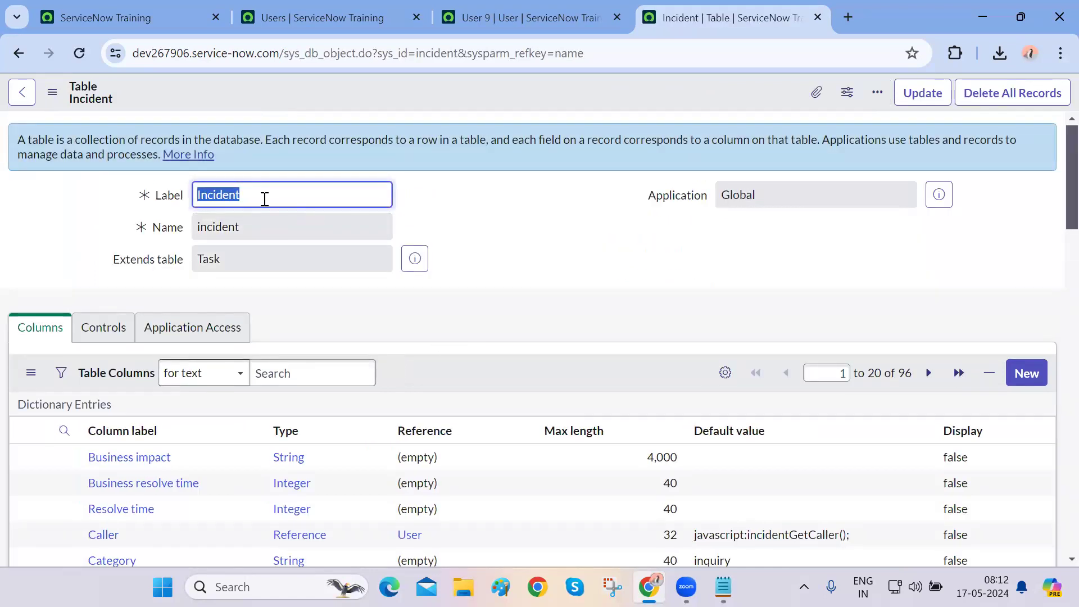
# Examine the Incident table's label, its name and the table it extends
pyautogui.press('Tab')
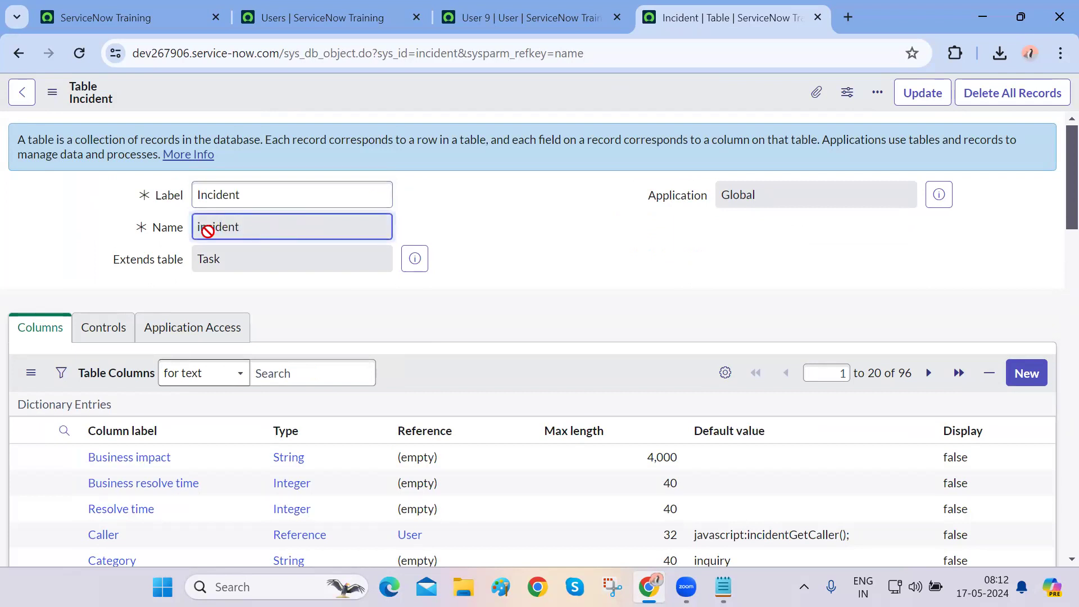
pyautogui.doubleClick(255, 191)
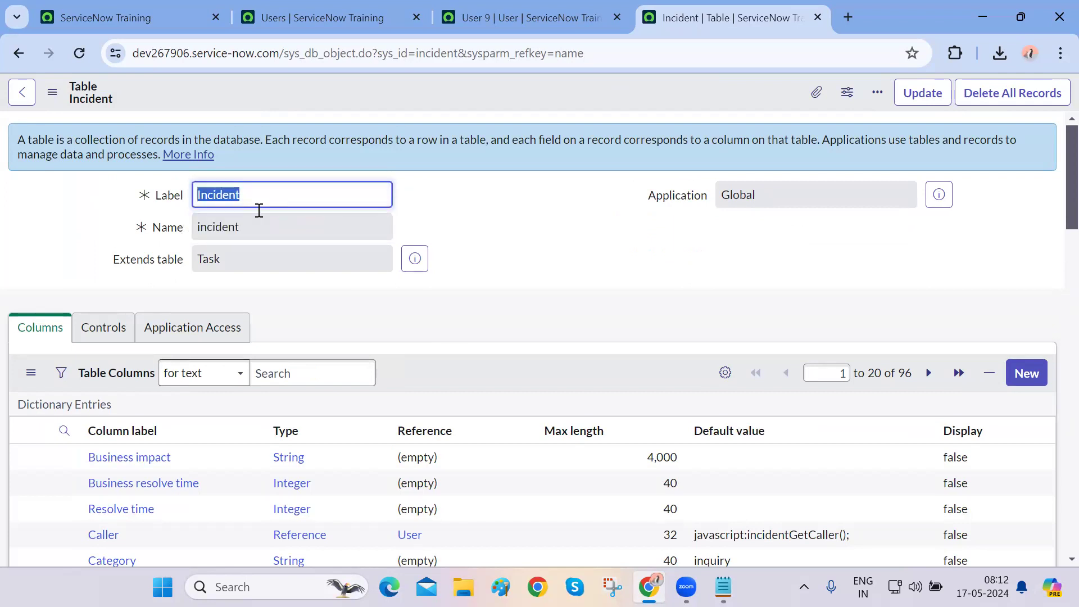
pyautogui.press('Tab')
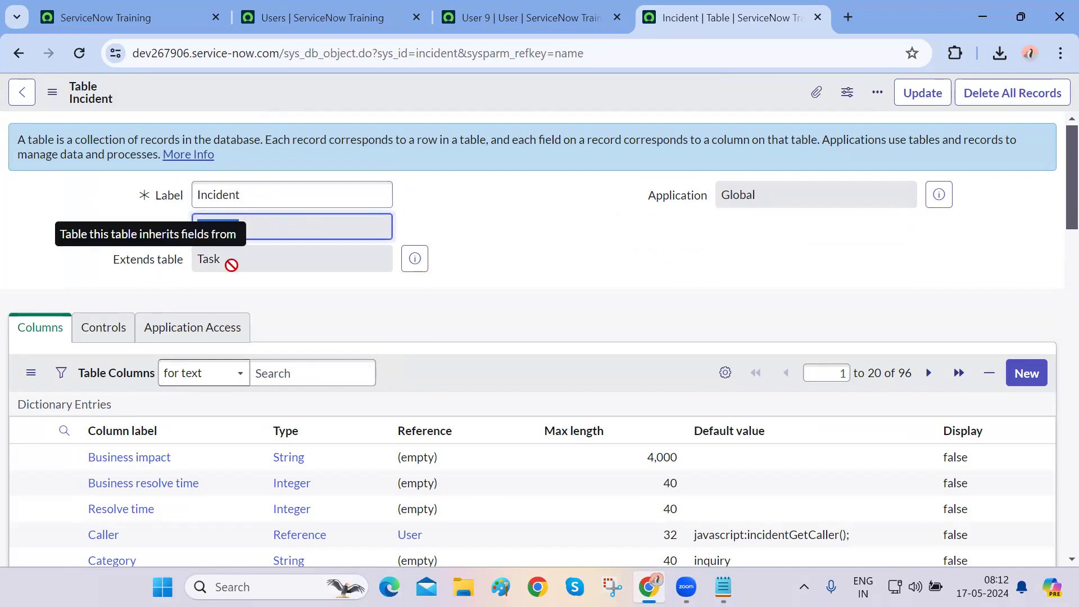
pyautogui.click(251, 268)
pyautogui.doubleClick(252, 268)
pyautogui.click(333, 314)
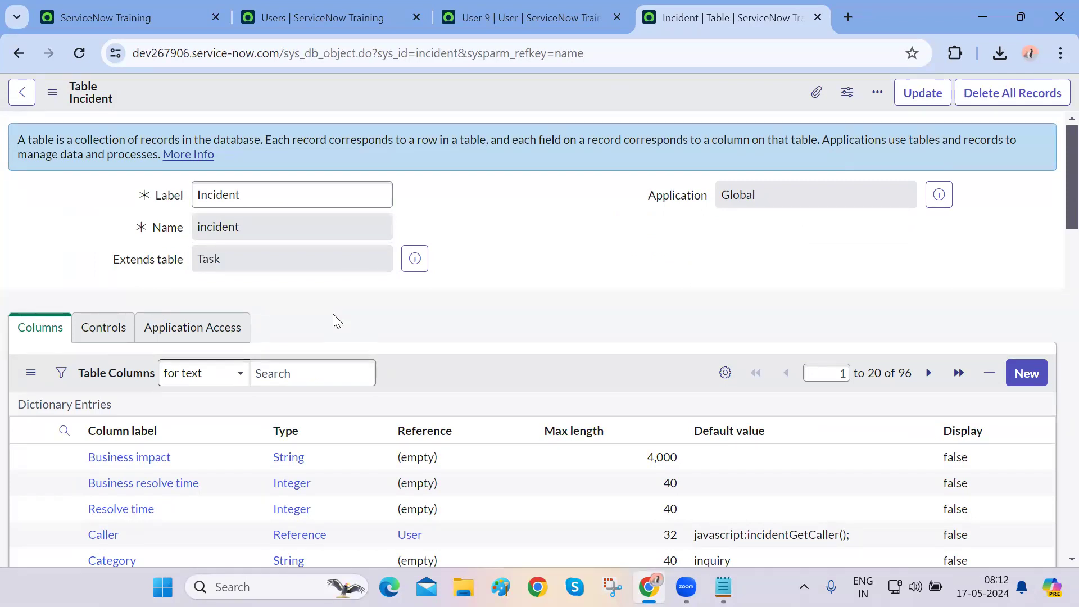
pyautogui.moveTo(253, 265); pyautogui.dragTo(185, 264)
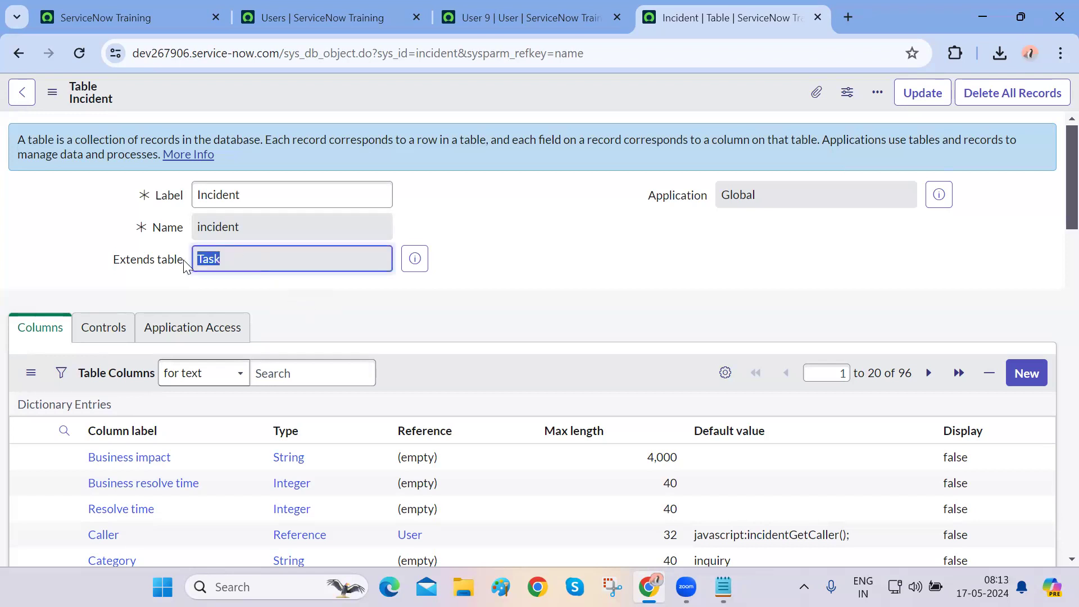
pyautogui.click(298, 293)
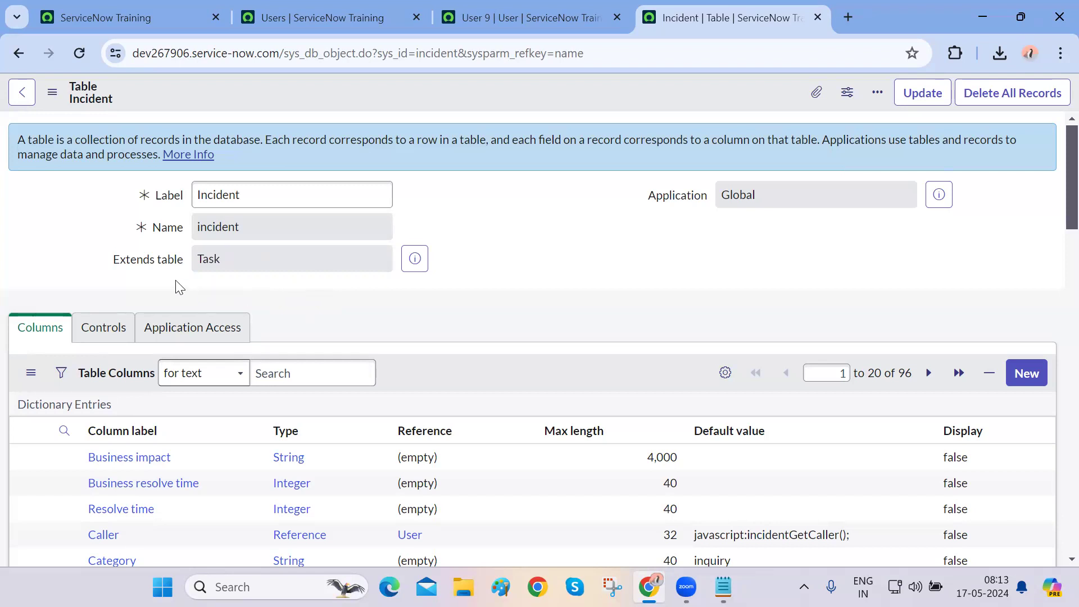
pyautogui.click(115, 265)
pyautogui.click(357, 311)
# Look through the Incident table's columns and start a new dictionary entry for the table
pyautogui.scroll(-2, 358, 308)
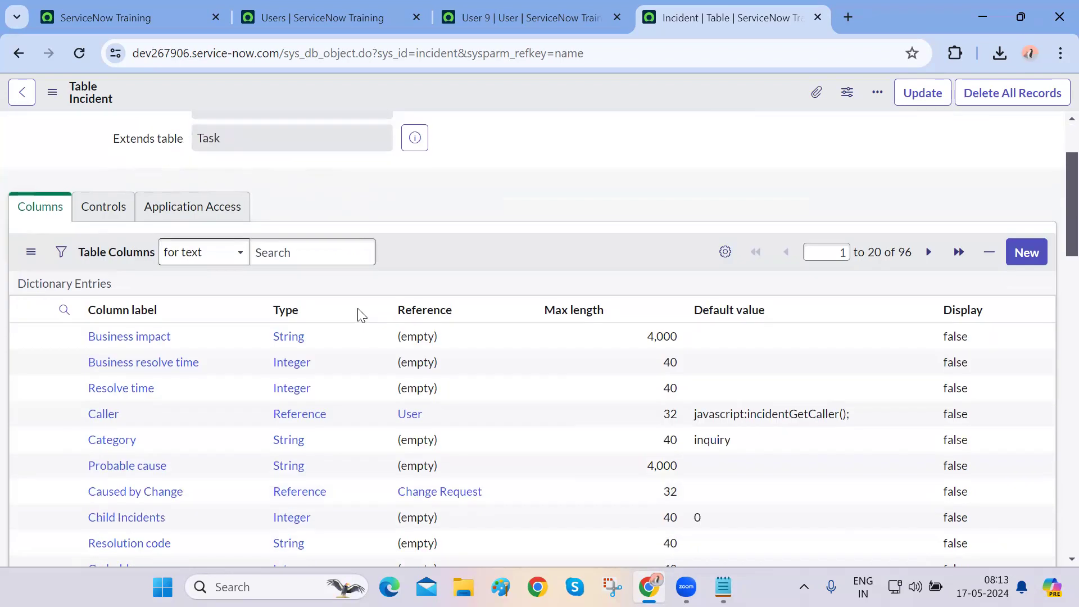
pyautogui.scroll(1, 359, 313)
pyautogui.scroll(2, 324, 400)
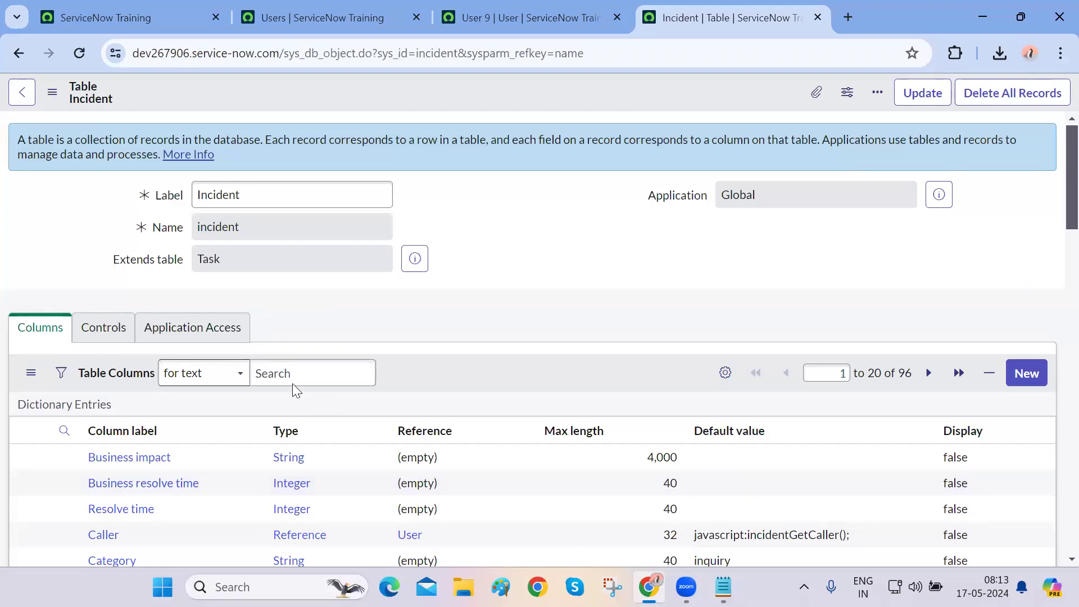
pyautogui.scroll(-3, 292, 302)
pyautogui.scroll(-2, 292, 302)
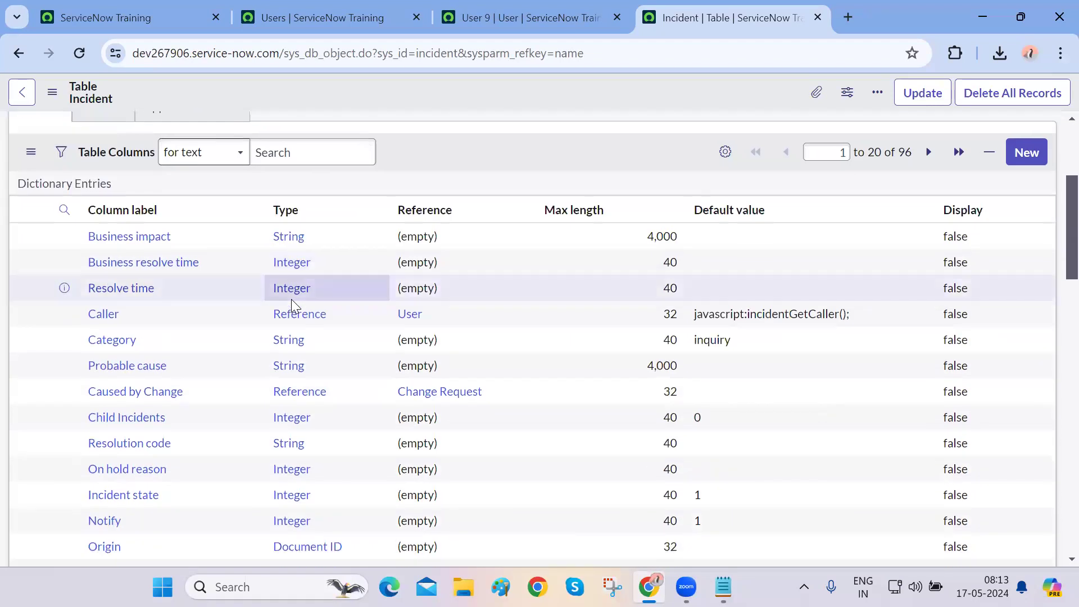
pyautogui.scroll(-2, 229, 472)
pyautogui.scroll(4, 229, 473)
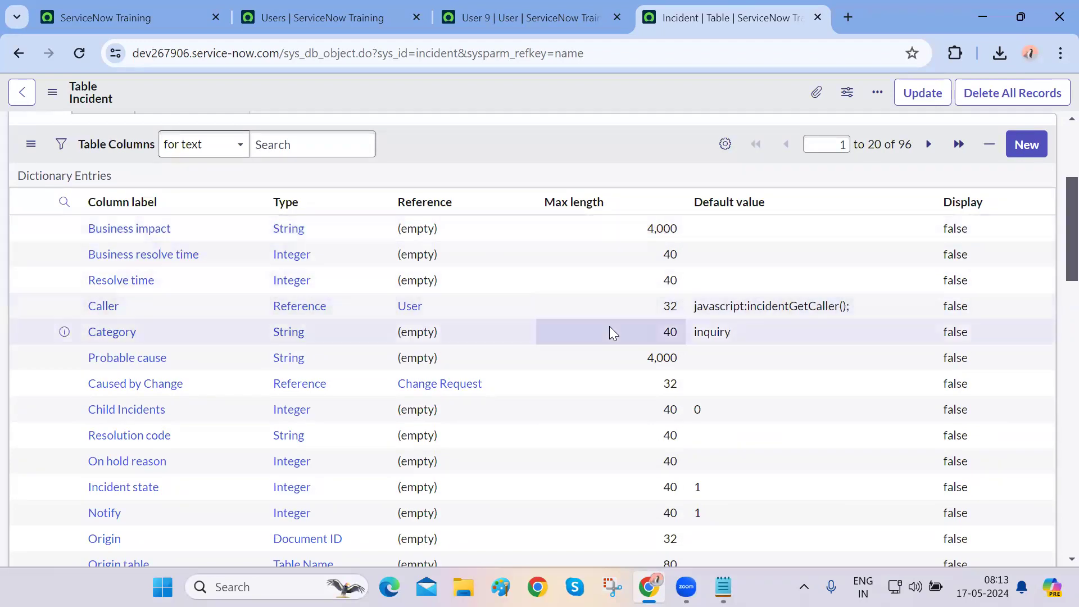
pyautogui.scroll(1, 609, 326)
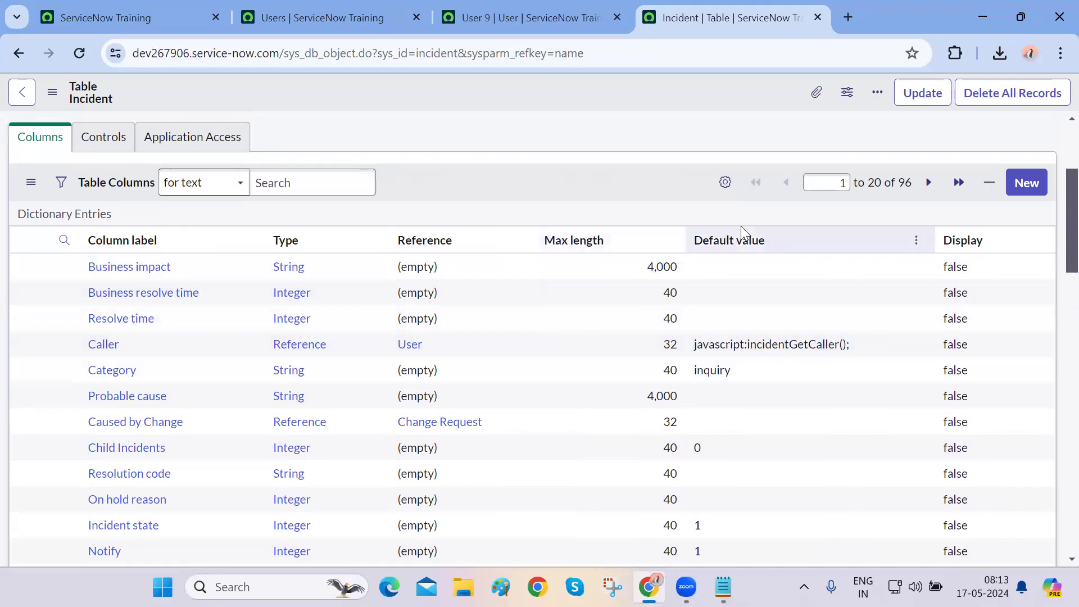
pyautogui.click(1028, 185)
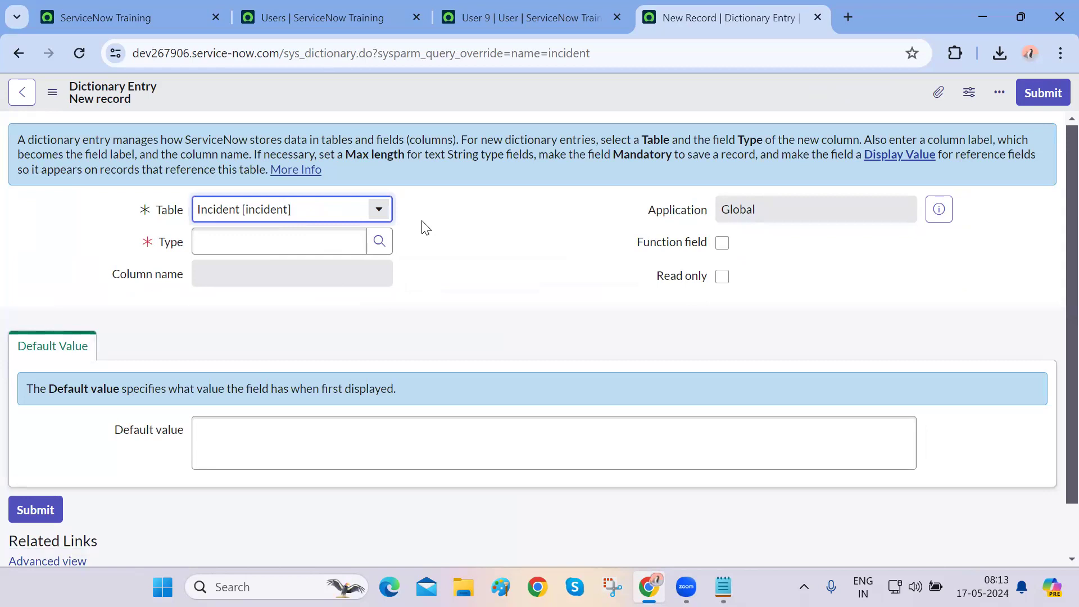
pyautogui.click(318, 240)
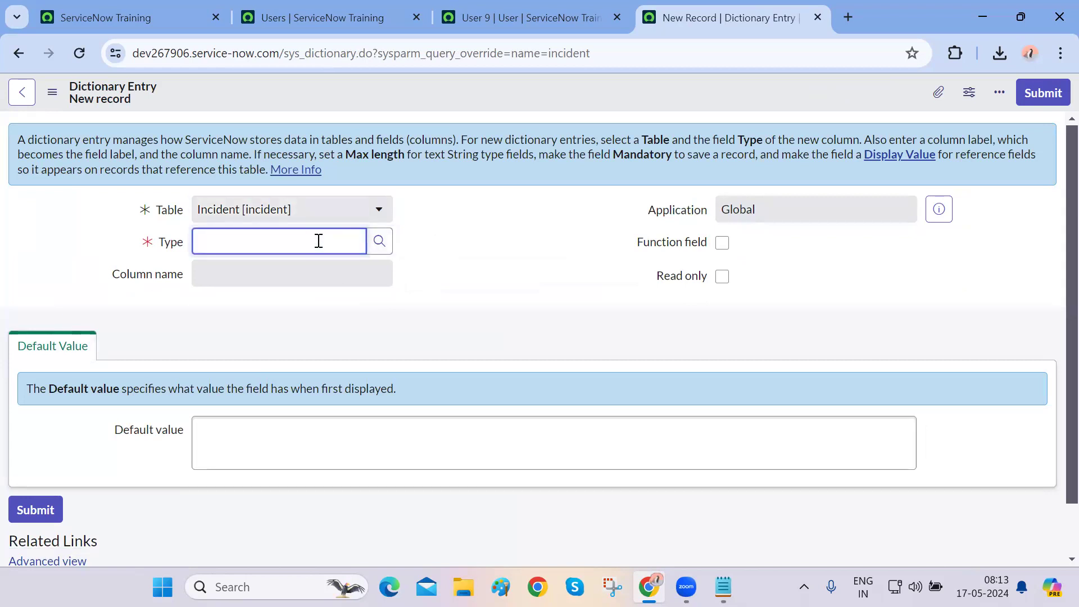
pyautogui.write('dat')
pyautogui.press('BackSpace')
pyautogui.press('BackSpace')
pyautogui.press('BackSpace')
pyautogui.write('date')
pyautogui.doubleClick(295, 235)
pyautogui.press('BackSpace')
pyautogui.click(458, 289)
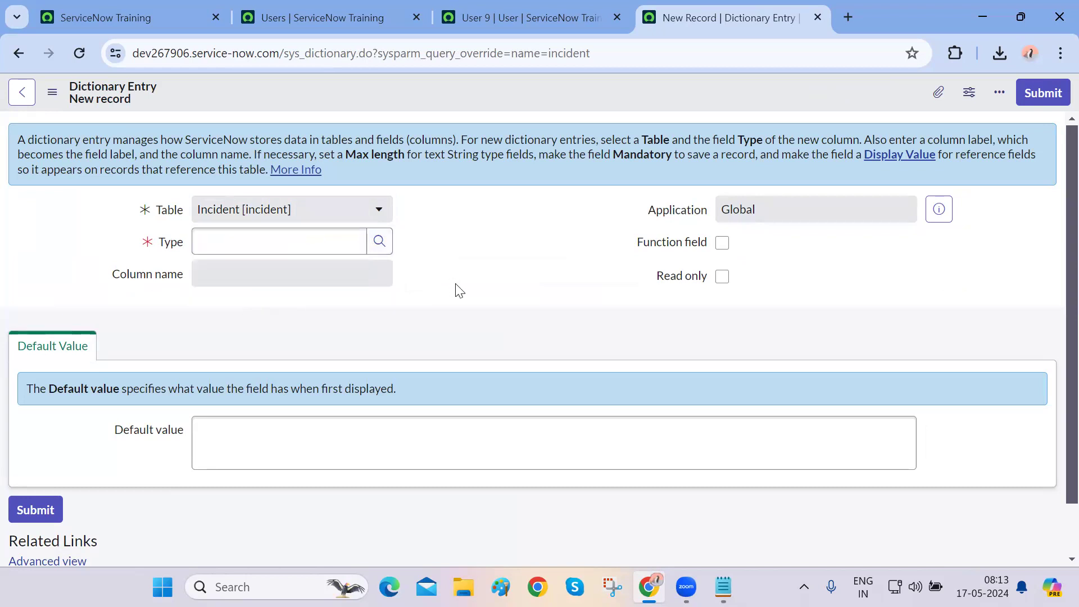
# Look up the available field classes and choose Date/Time as the new column's type
pyautogui.click(380, 242)
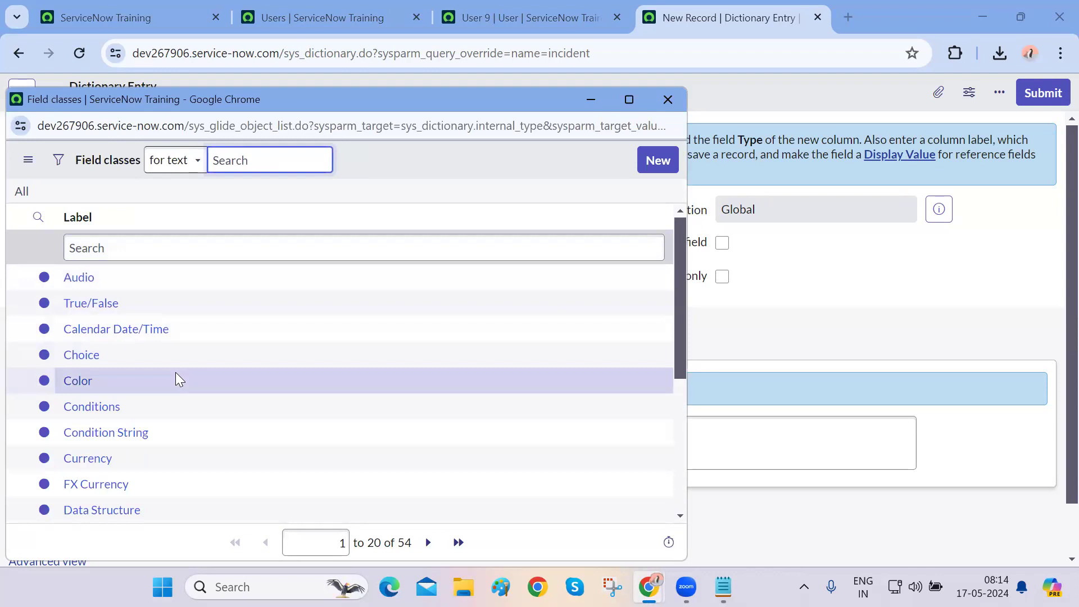
pyautogui.scroll(-2, 175, 373)
pyautogui.scroll(-4, 179, 379)
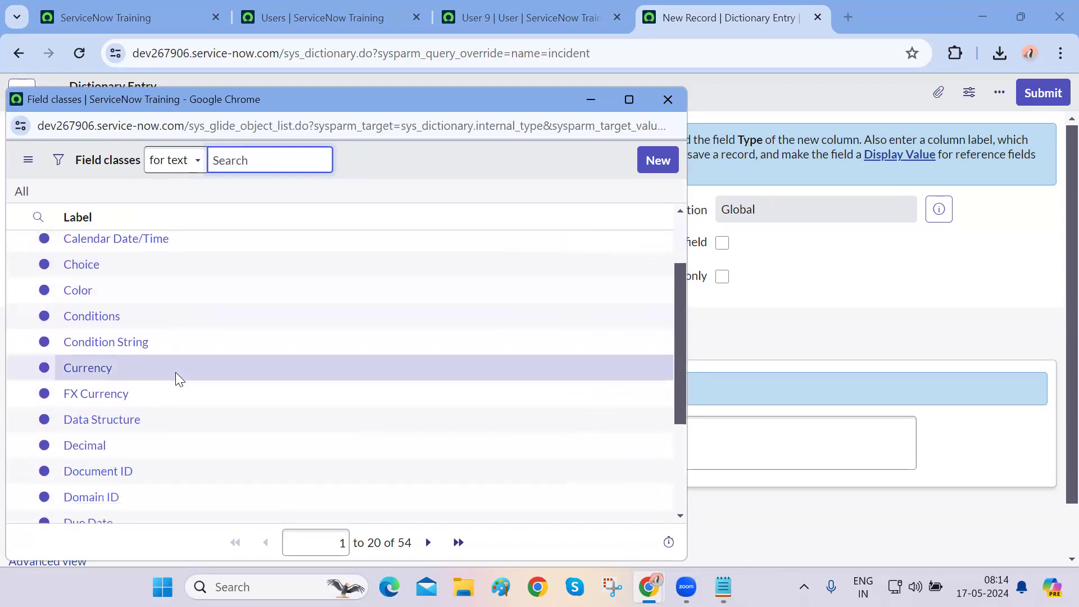
pyautogui.scroll(-1, 179, 380)
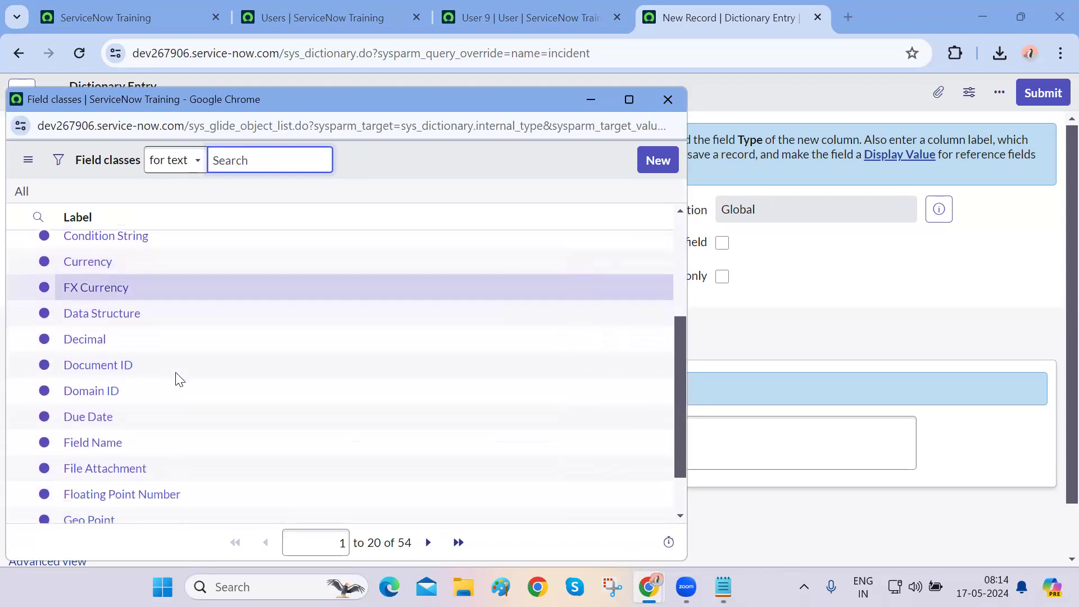
pyautogui.scroll(-2, 179, 379)
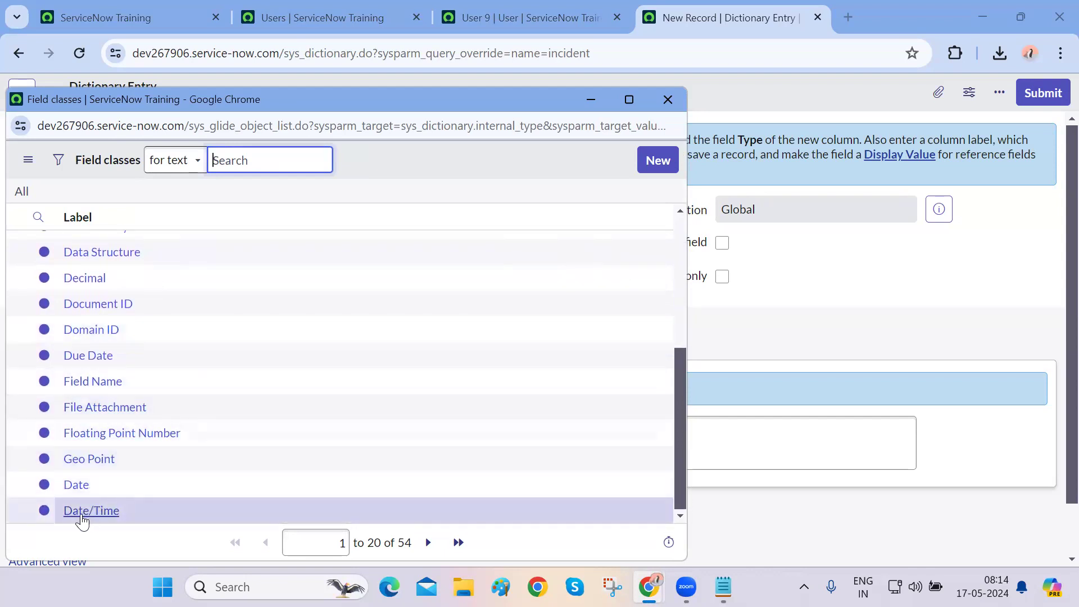
pyautogui.click(82, 512)
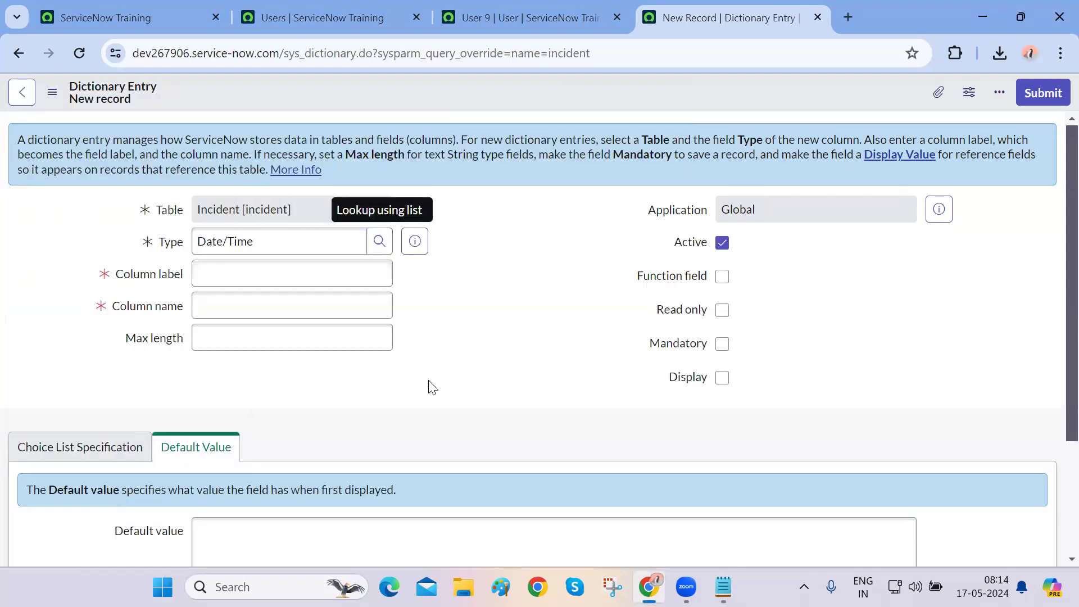
# Set the column label to Due Date and check the label against the generated column name
pyautogui.click(302, 281)
pyautogui.write('Due')
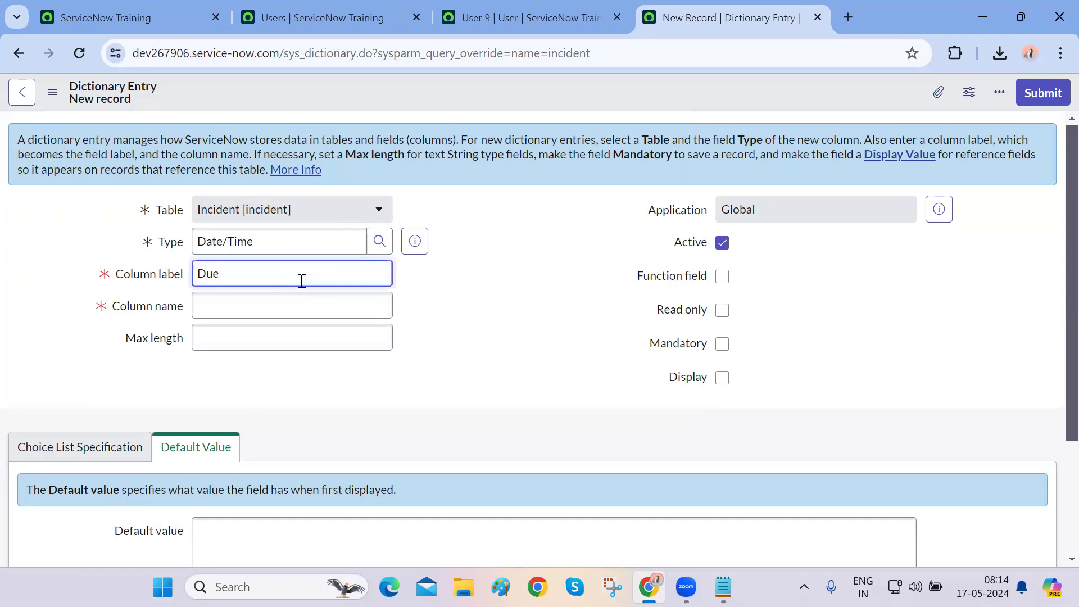
pyautogui.write(' Date')
pyautogui.click(481, 361)
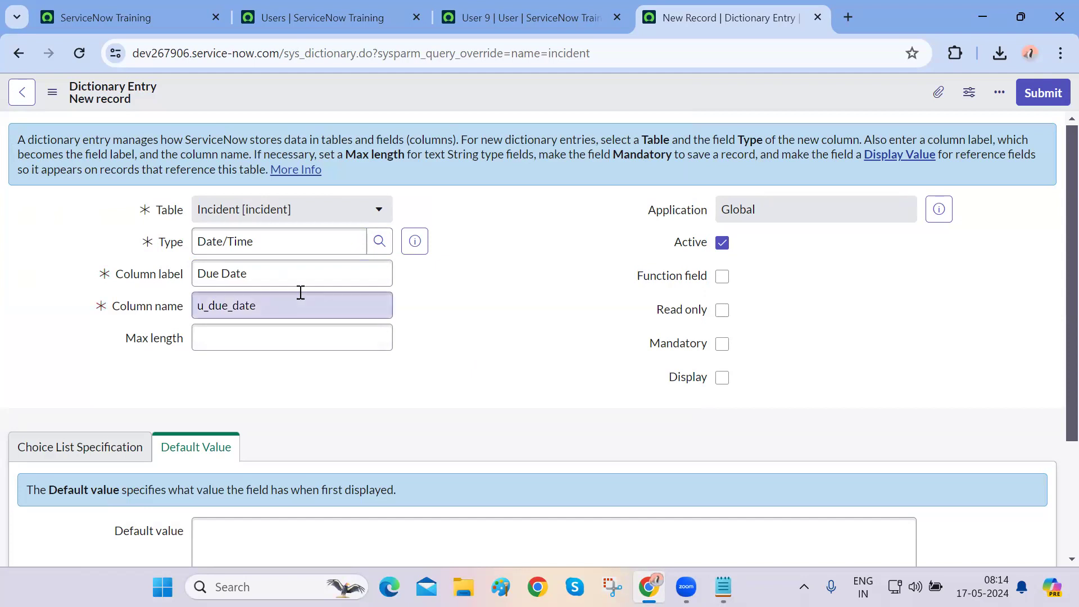
pyautogui.tripleClick(265, 279)
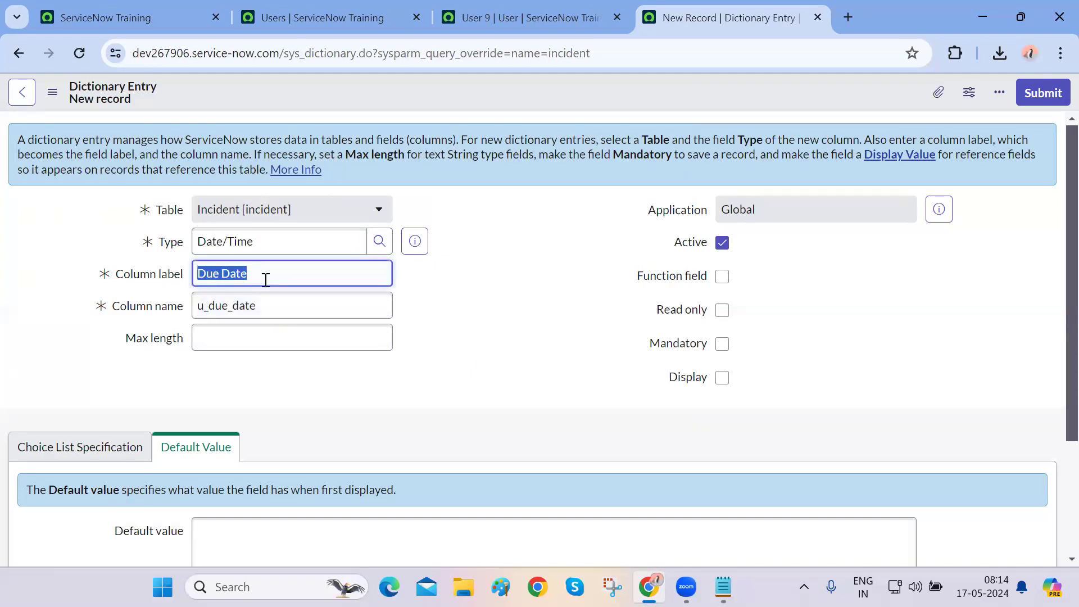
pyautogui.click(253, 378)
pyautogui.doubleClick(229, 307)
pyautogui.click(307, 365)
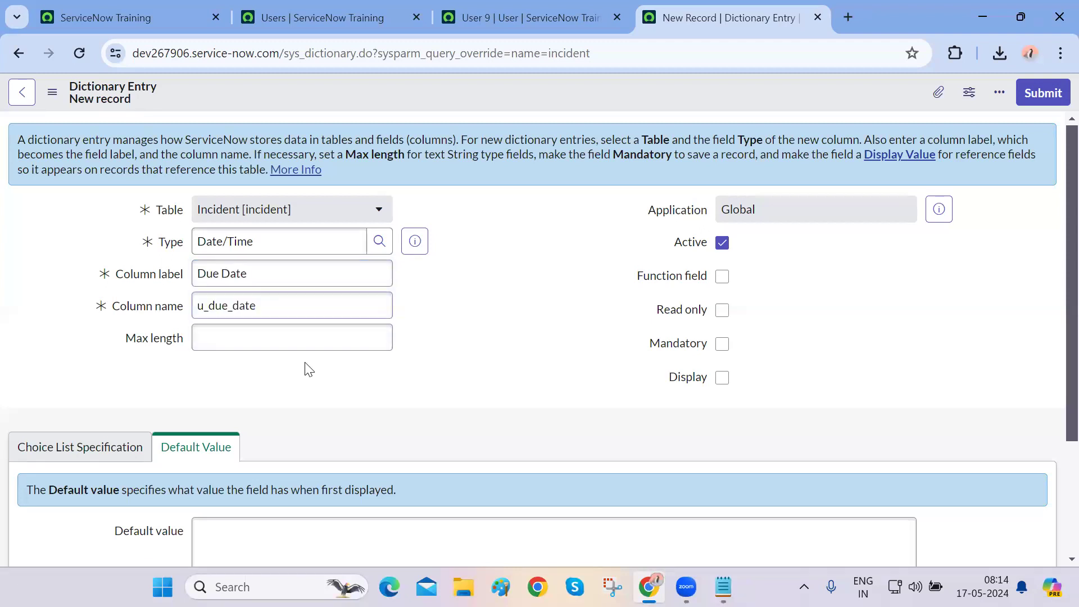
# Close the two browser tabs showing the users list and the User 9 record
pyautogui.click(335, 27)
pyautogui.hotkey('ctrl', 'Tab')
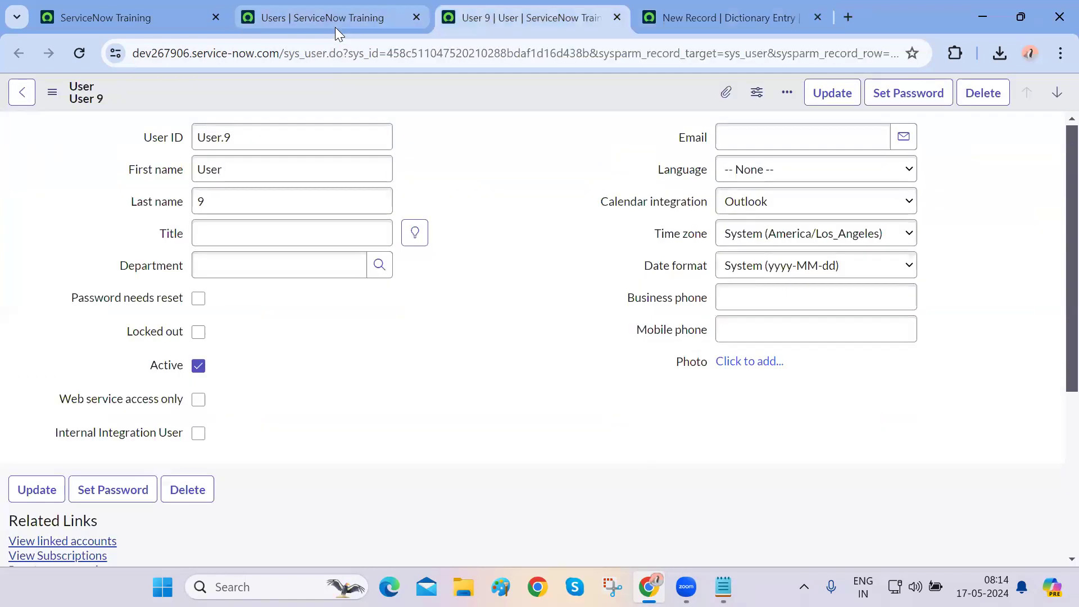
pyautogui.hotkey('ctrl', 'w')
pyautogui.click(335, 27)
pyautogui.hotkey('ctrl', 'w')
# Find the incident modules in the navigator, open the Open incidents list in a separate browser tab, and open incident INC0010004
pyautogui.click(121, 15)
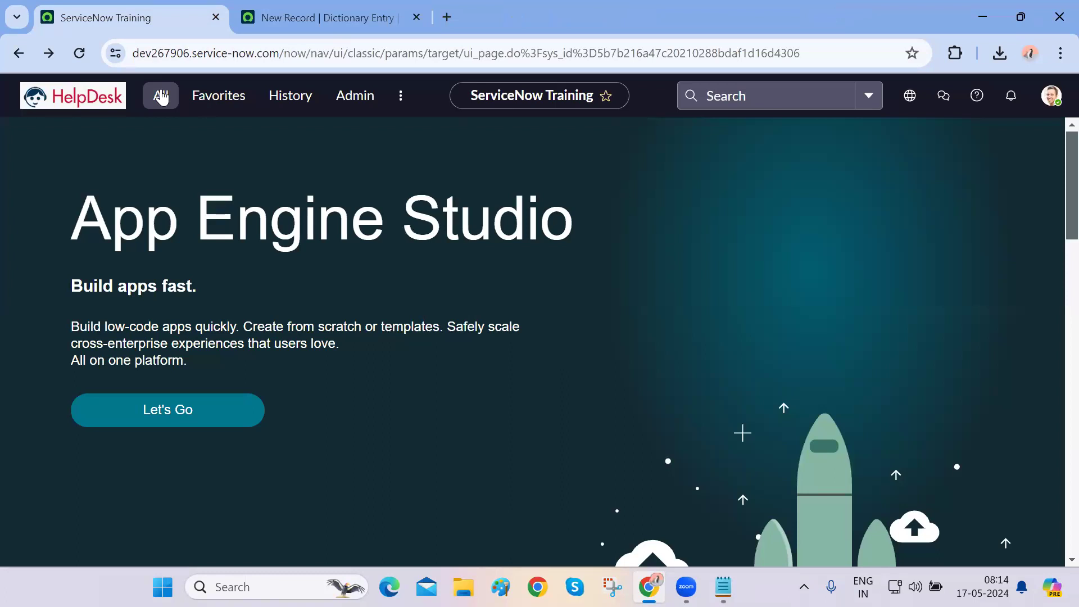
pyautogui.click(162, 97)
pyautogui.write('inciden')
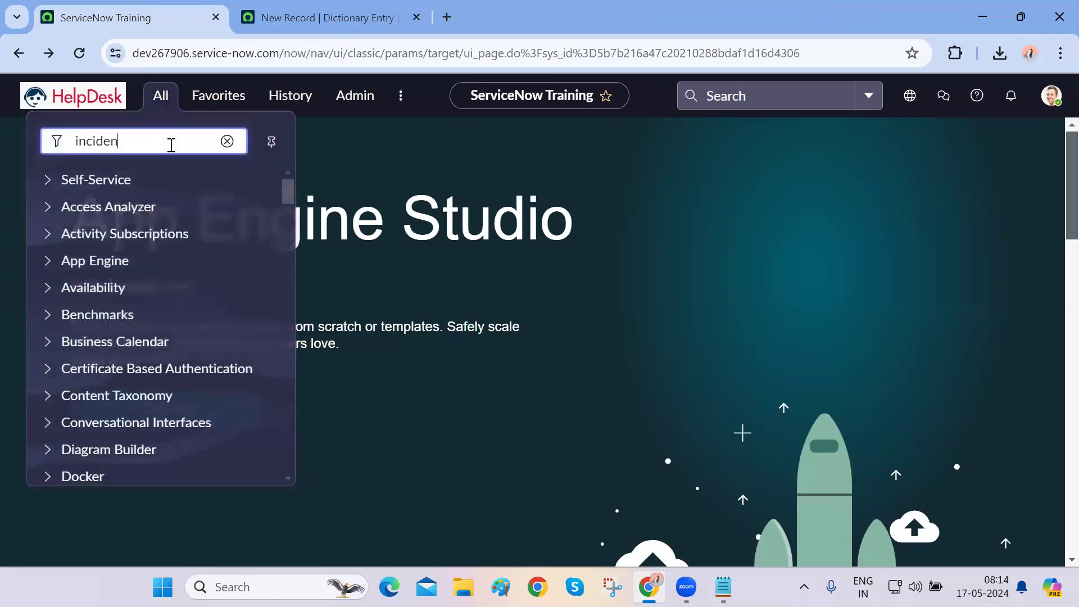
pyautogui.write('t')
pyautogui.scroll(-3, 135, 325)
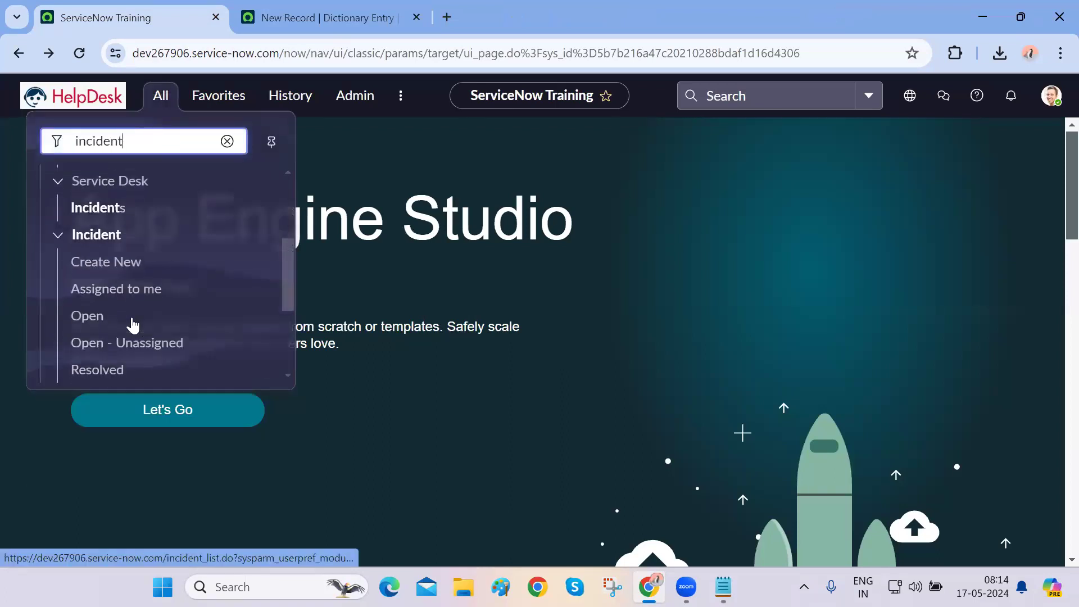
pyautogui.keyDown('ctrl'); pyautogui.click(94, 324); pyautogui.keyUp('ctrl')
pyautogui.hotkey('ctrl', 'Tab')
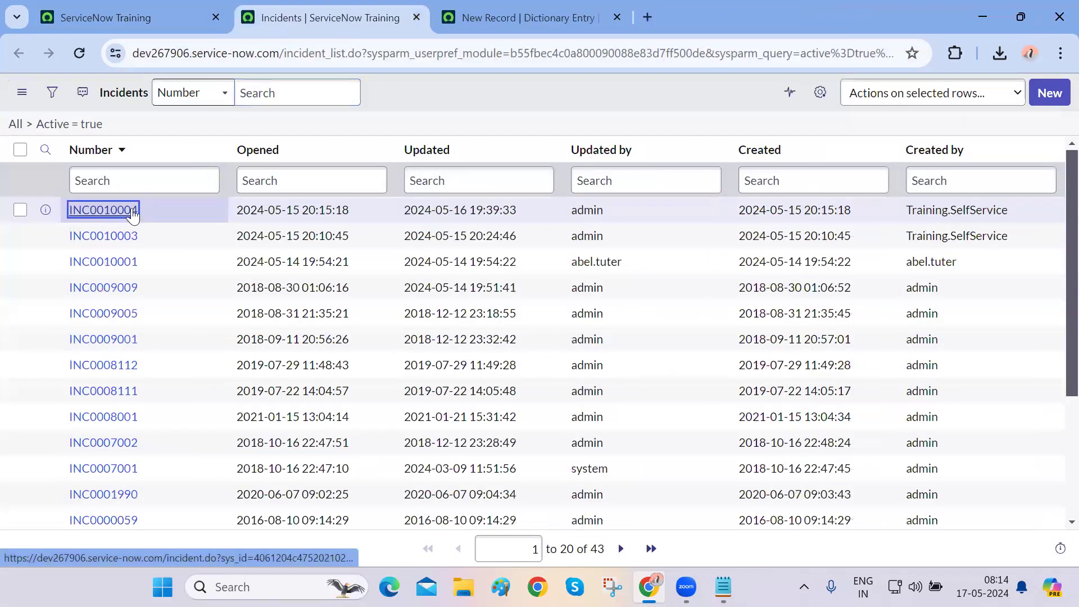
pyautogui.click(132, 213)
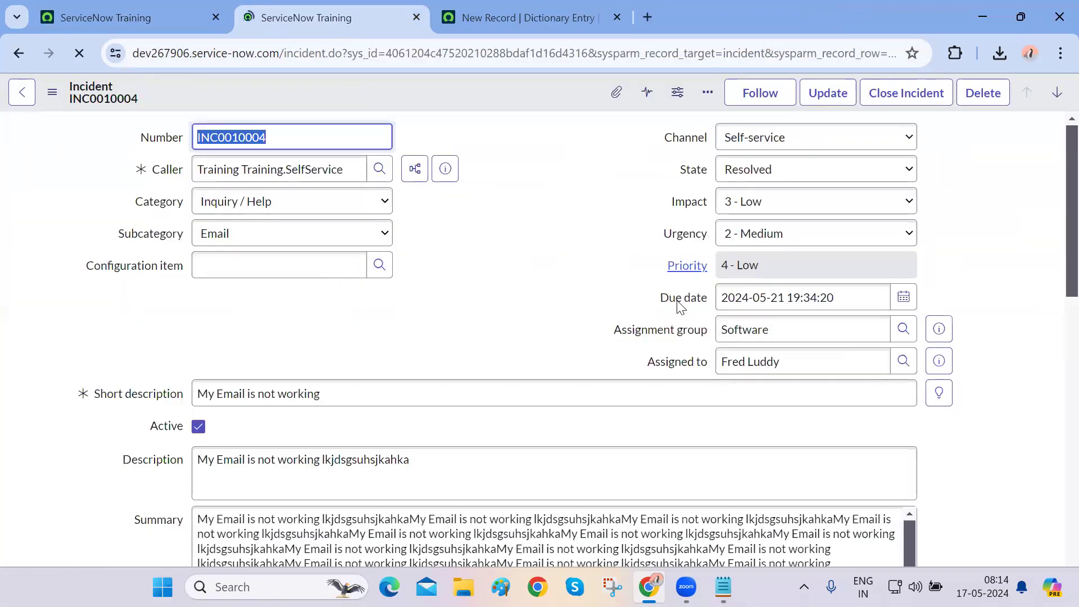
# Look up the dictionary info of incident INC0010004's existing Due date field, check its field name, and close the info
pyautogui.rightClick(679, 303)
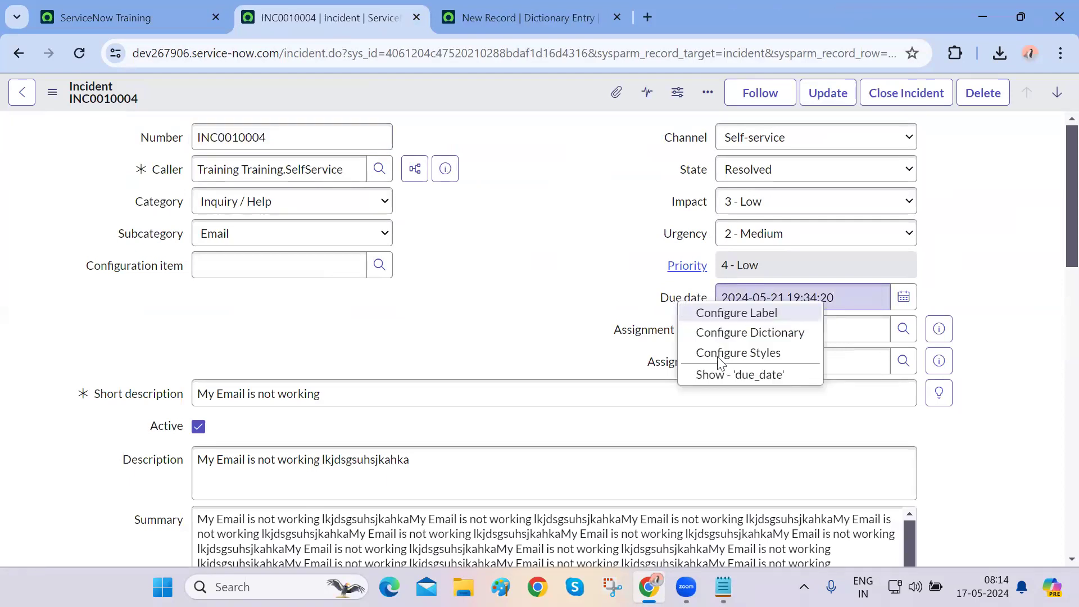
pyautogui.click(731, 375)
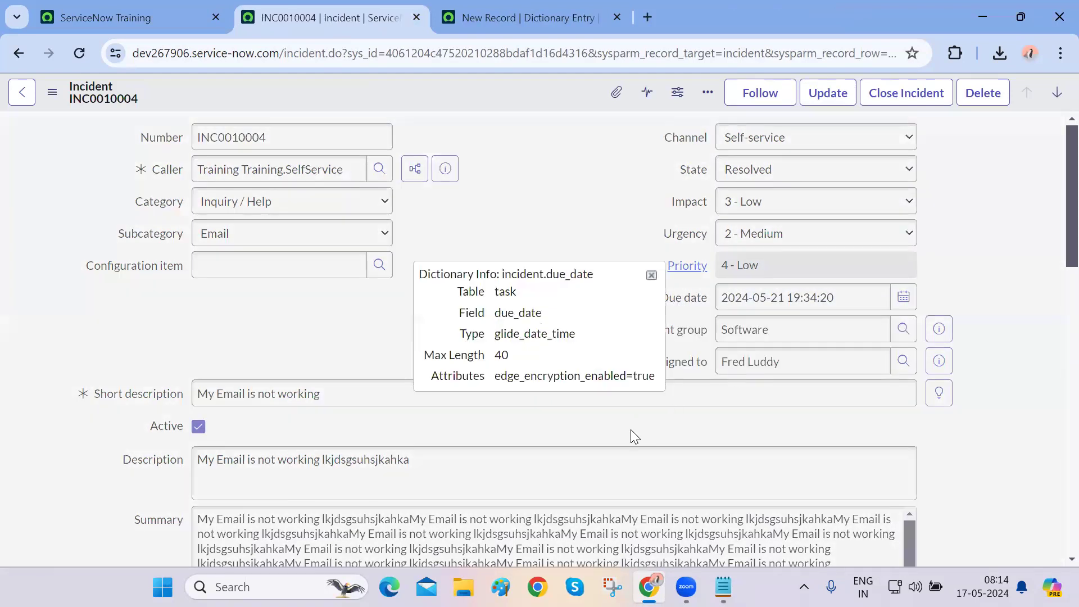
pyautogui.doubleClick(520, 315)
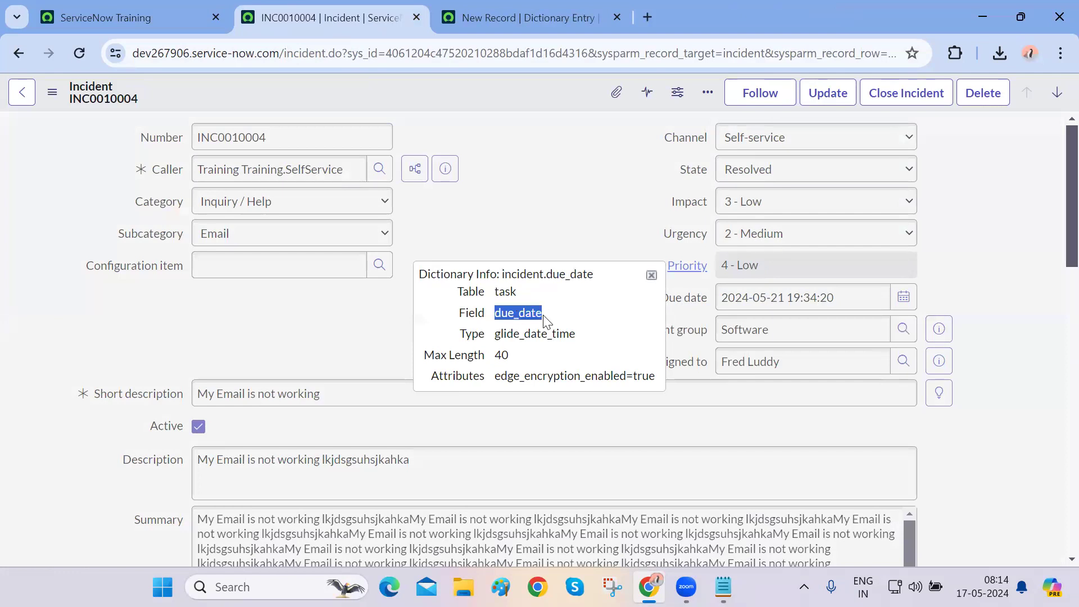
pyautogui.click(652, 275)
# Return to the new dictionary entry and examine the u_ prefix of the column name u_due_date against the column label
pyautogui.hotkey('ctrl', 'Tab')
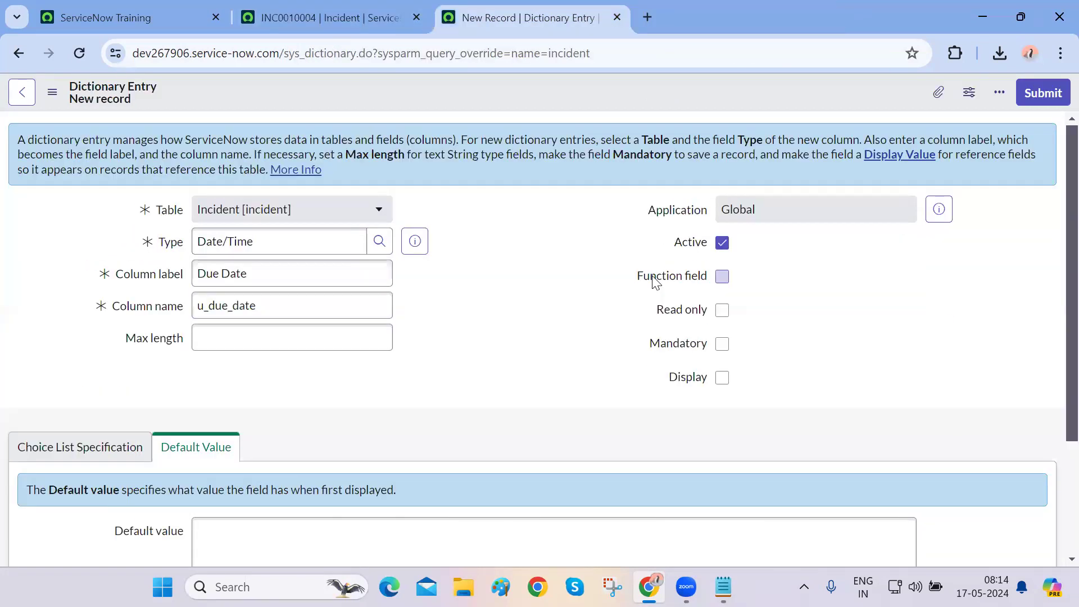
pyautogui.doubleClick(202, 306)
pyautogui.click(225, 314)
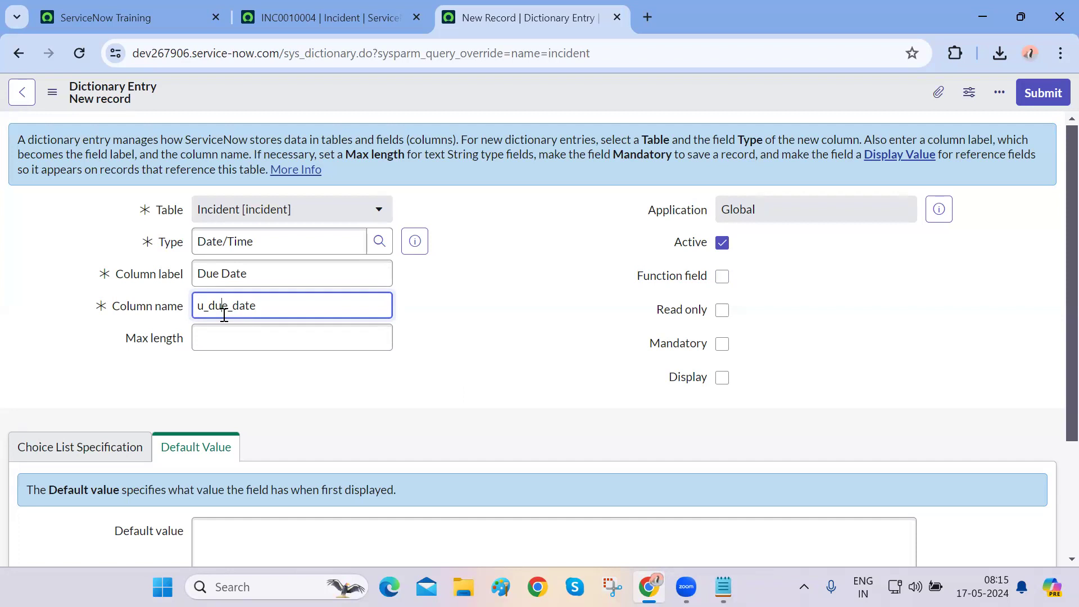
pyautogui.click(249, 393)
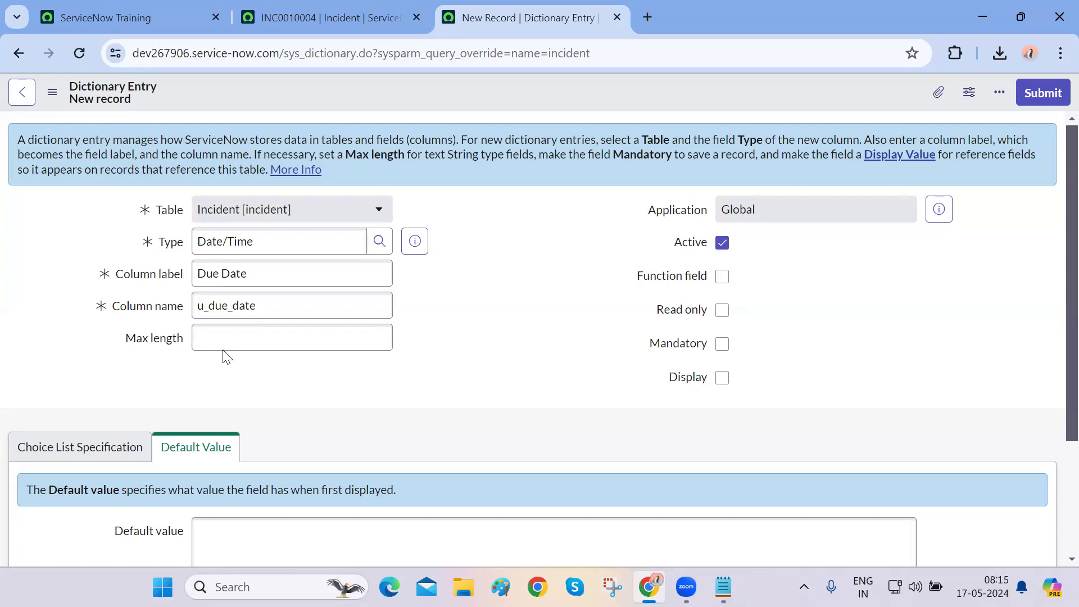
pyautogui.doubleClick(201, 306)
pyautogui.click(253, 393)
pyautogui.moveTo(209, 306); pyautogui.dragTo(272, 306)
pyautogui.doubleClick(269, 306)
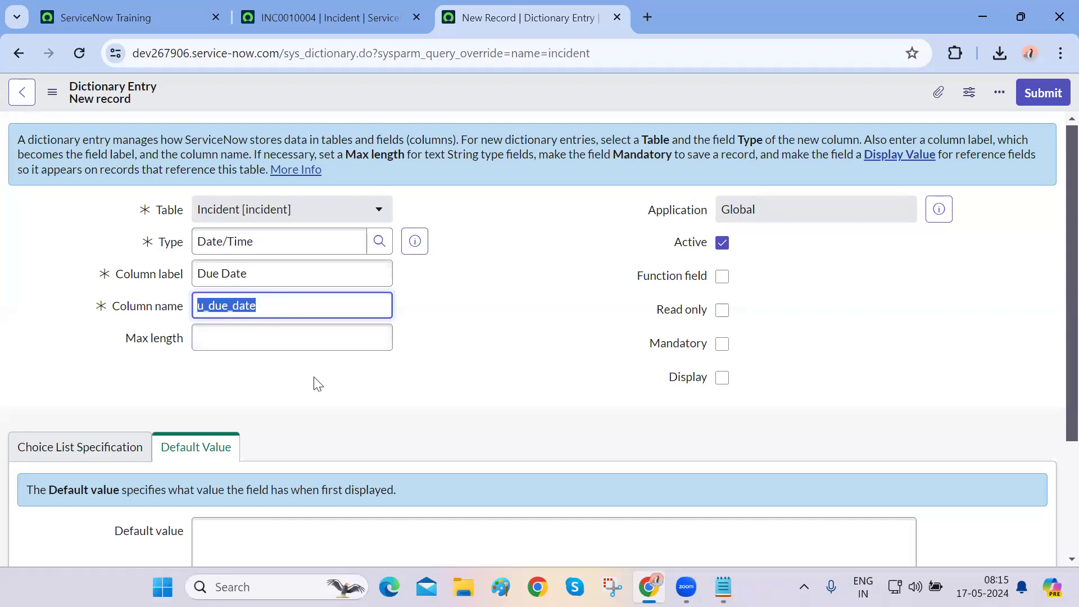
pyautogui.click(334, 410)
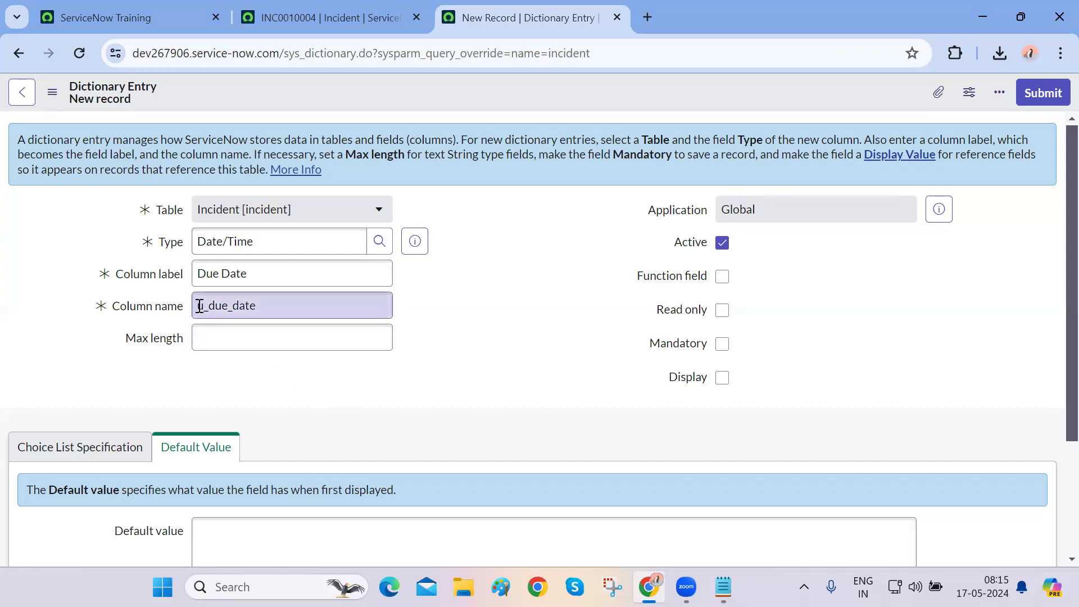
pyautogui.moveTo(201, 306); pyautogui.dragTo(203, 305)
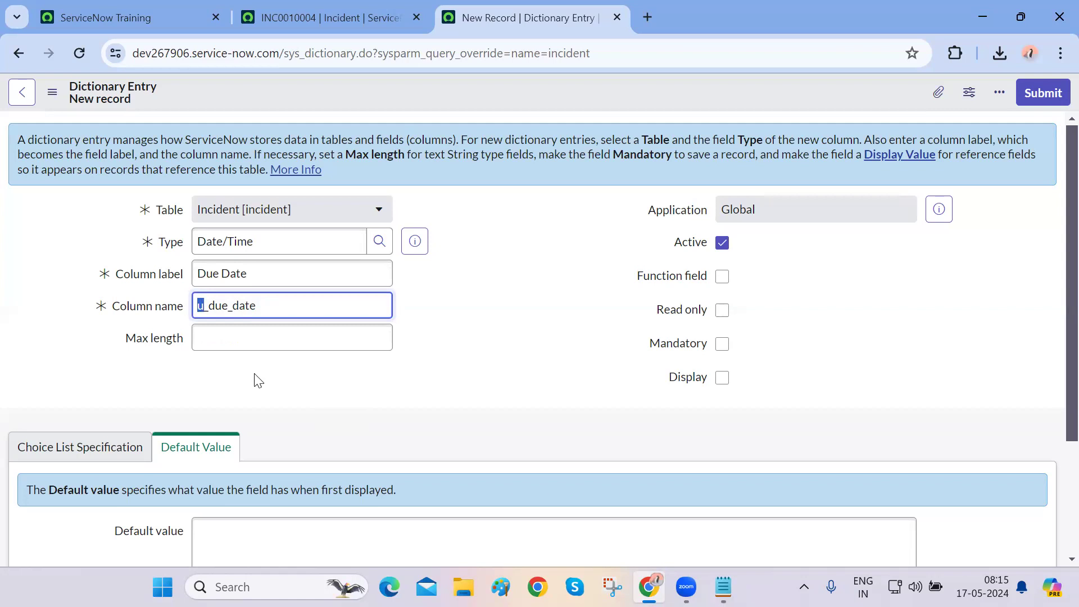
pyautogui.click(320, 381)
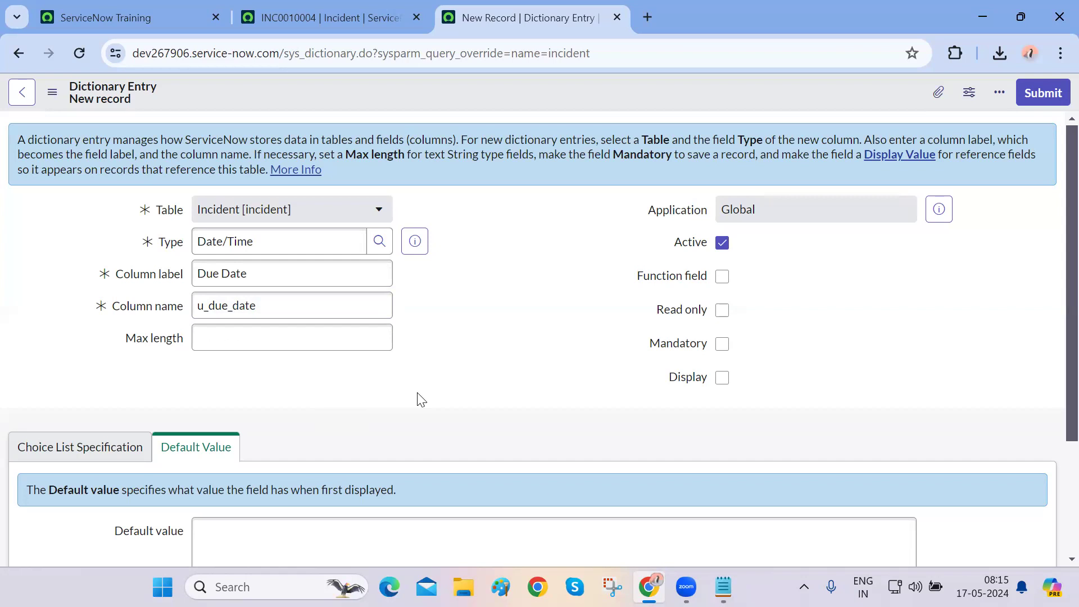
pyautogui.tripleClick(258, 263)
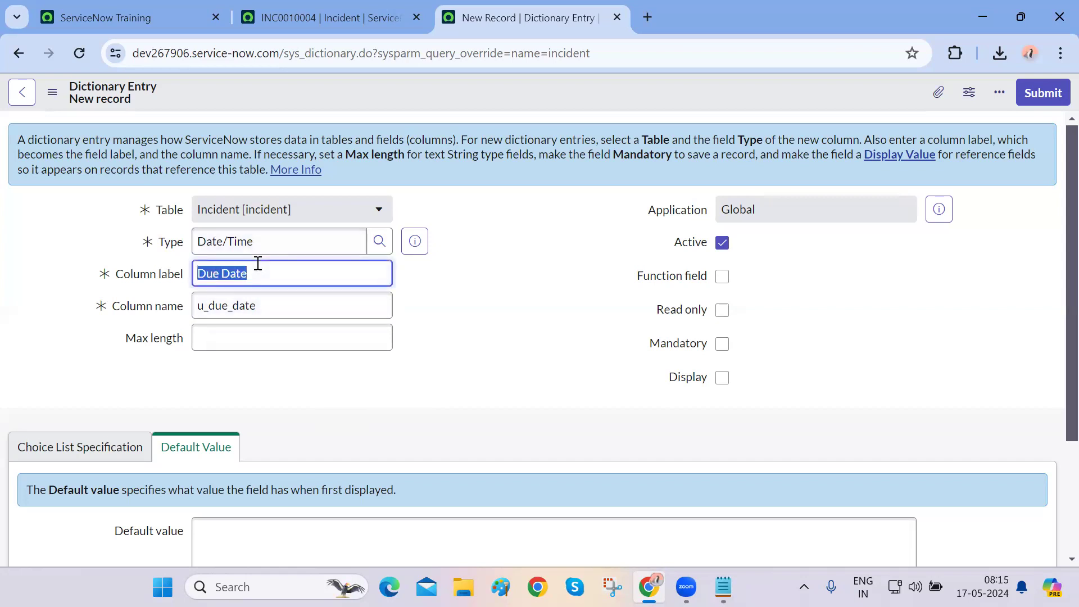
pyautogui.tripleClick(270, 301)
pyautogui.click(354, 420)
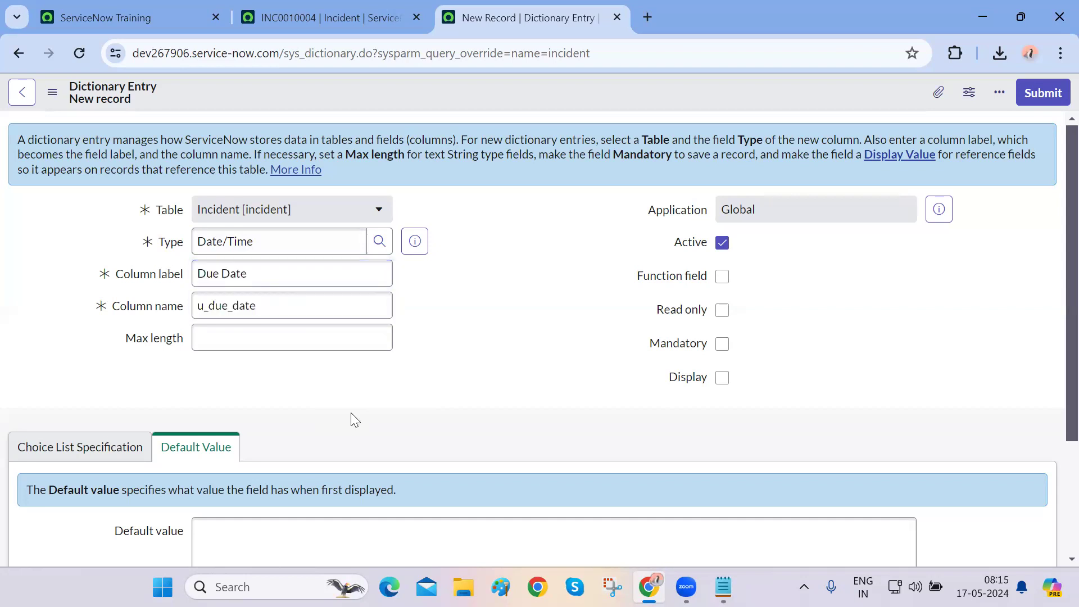
# Save the new Due Date dictionary entry for the Incident table and stay on the record
pyautogui.scroll(-3, 354, 420)
pyautogui.scroll(3, 354, 420)
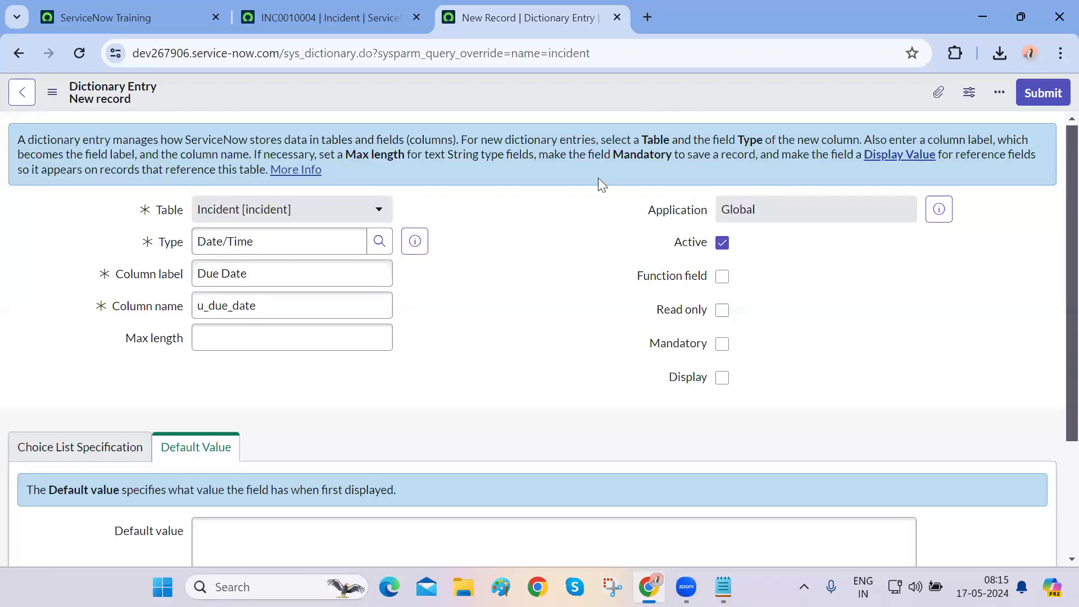
pyautogui.rightClick(578, 98)
pyautogui.click(603, 110)
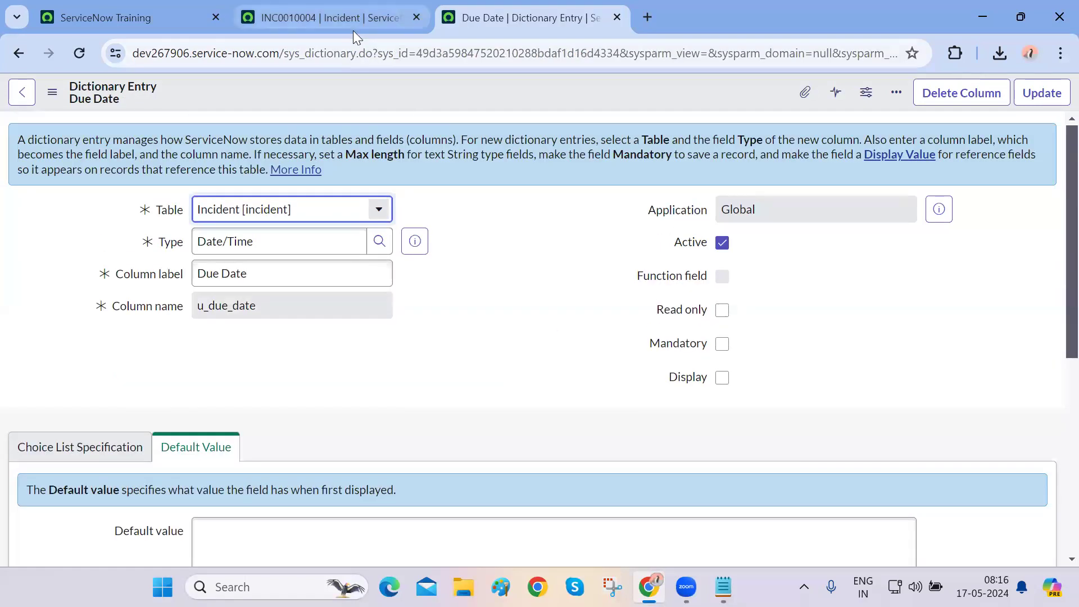
# Reload incident INC0010004, find the new Due Date field on the form, and check its column name
pyautogui.click(353, 30)
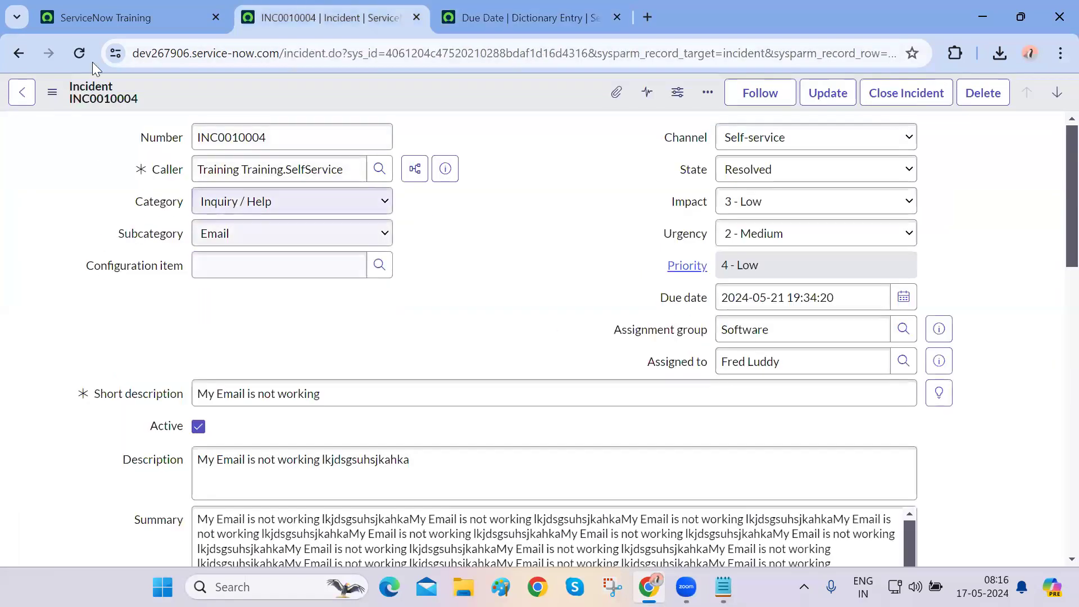
pyautogui.click(80, 54)
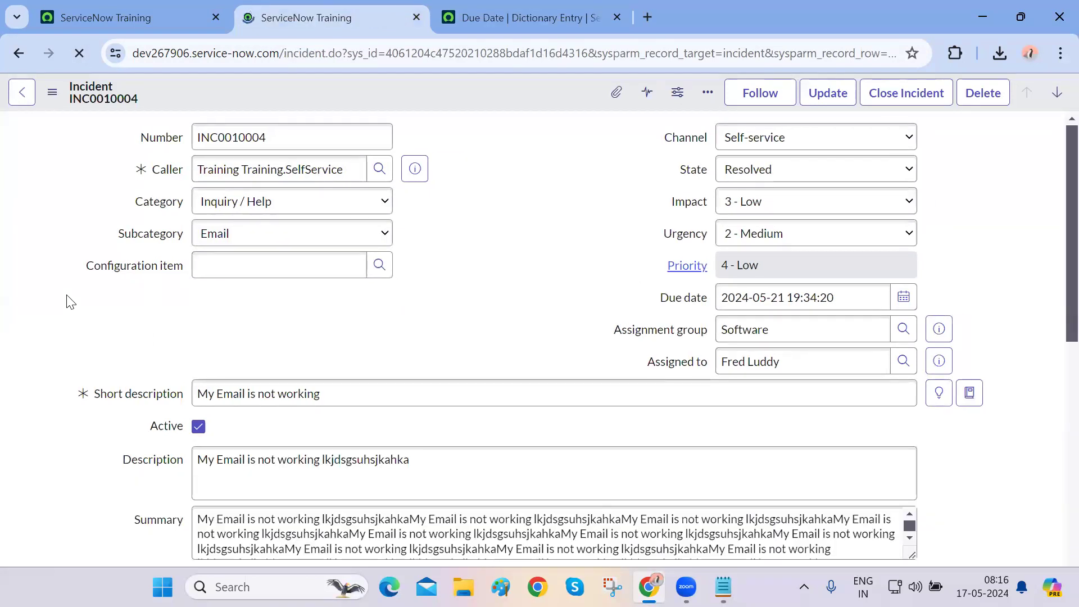
pyautogui.scroll(-6, 68, 301)
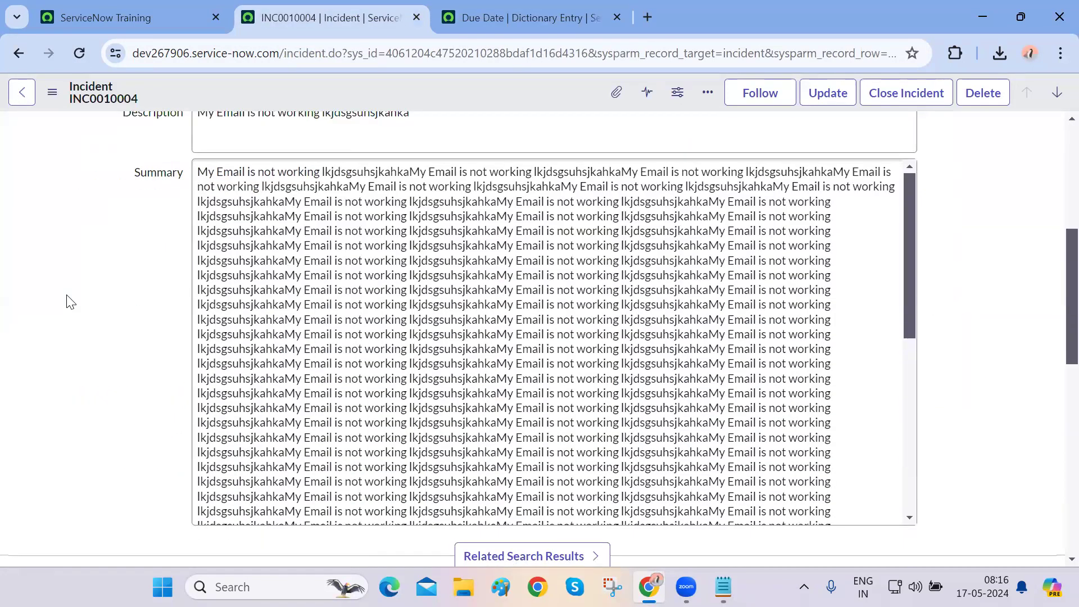
pyautogui.scroll(-6, 188, 309)
pyautogui.click(191, 306)
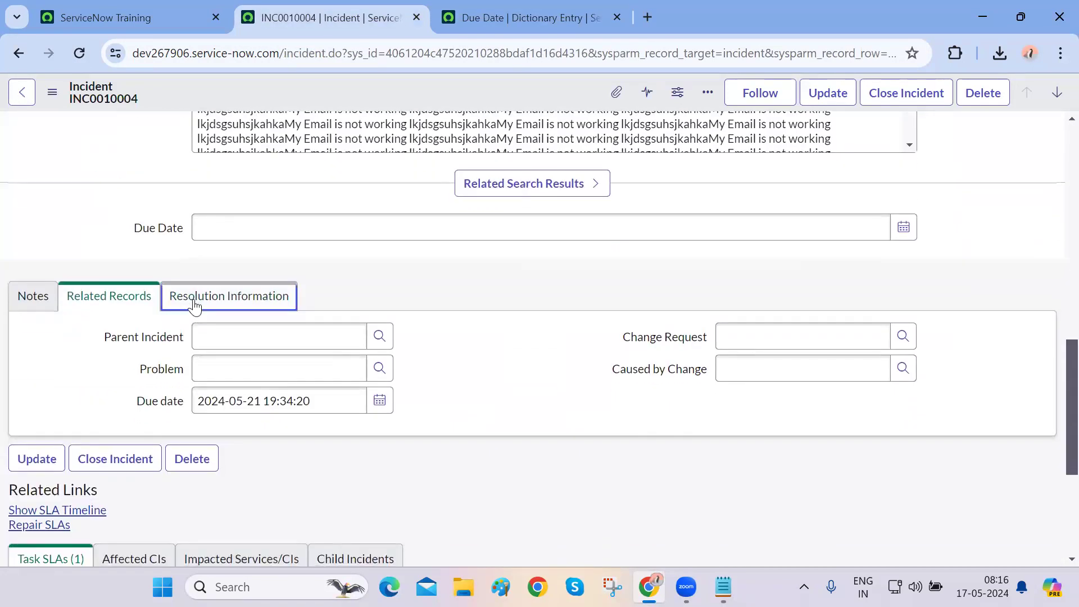
pyautogui.click(35, 311)
pyautogui.click(147, 232)
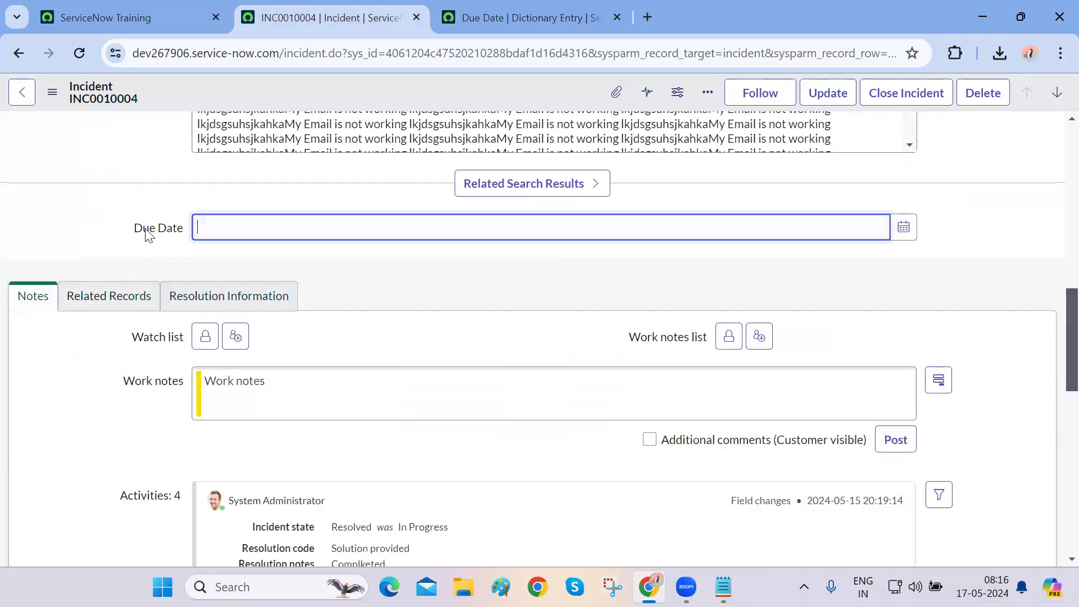
pyautogui.rightClick(147, 233)
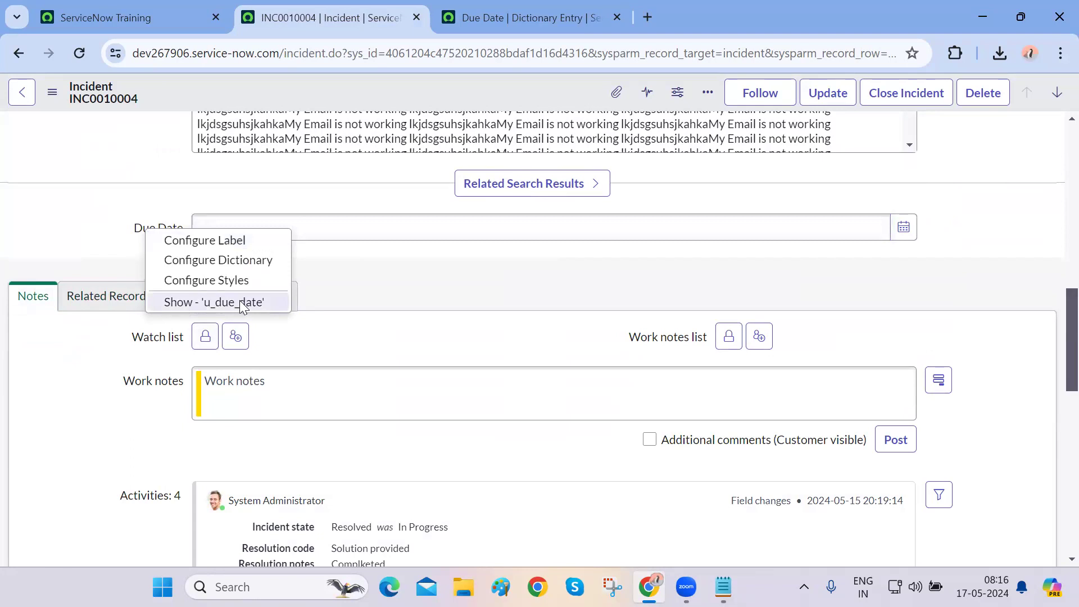
# Open the form layout configuration for the Incident form
pyautogui.scroll(5, 400, 260)
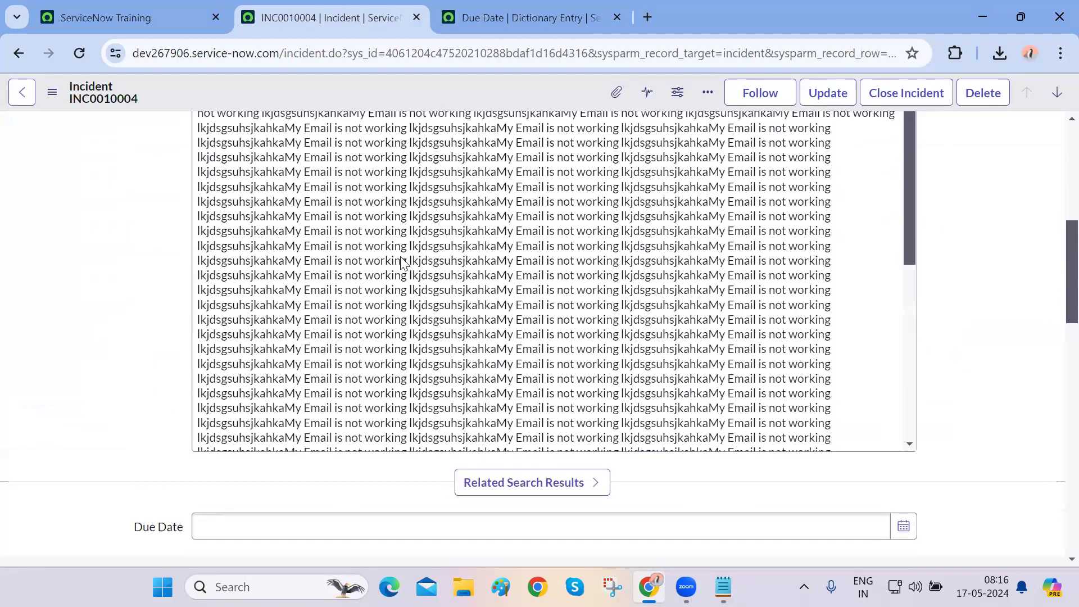
pyautogui.scroll(5, 401, 260)
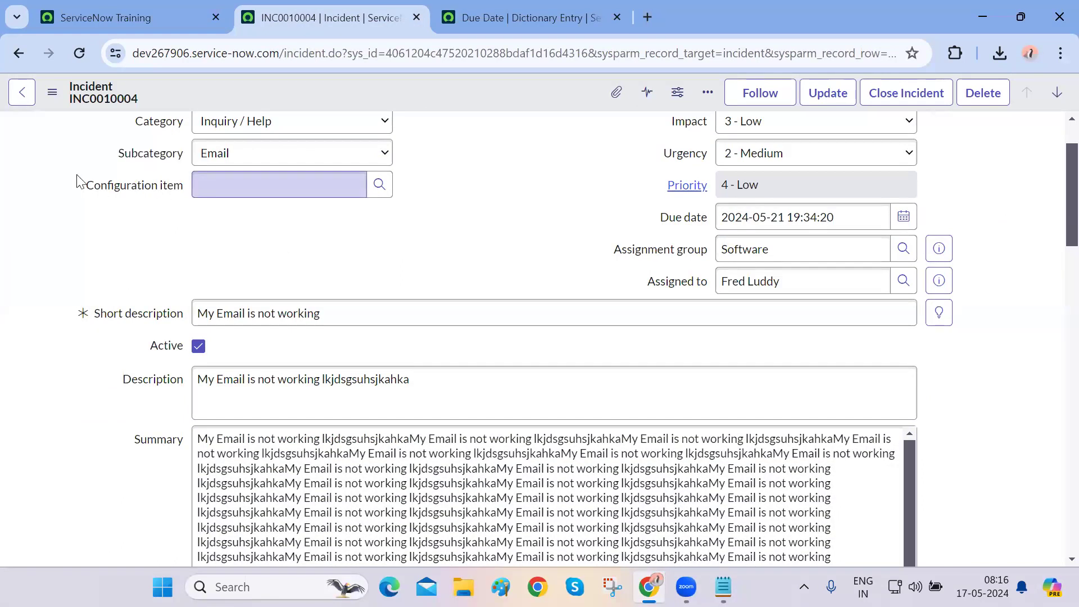
pyautogui.click(52, 93)
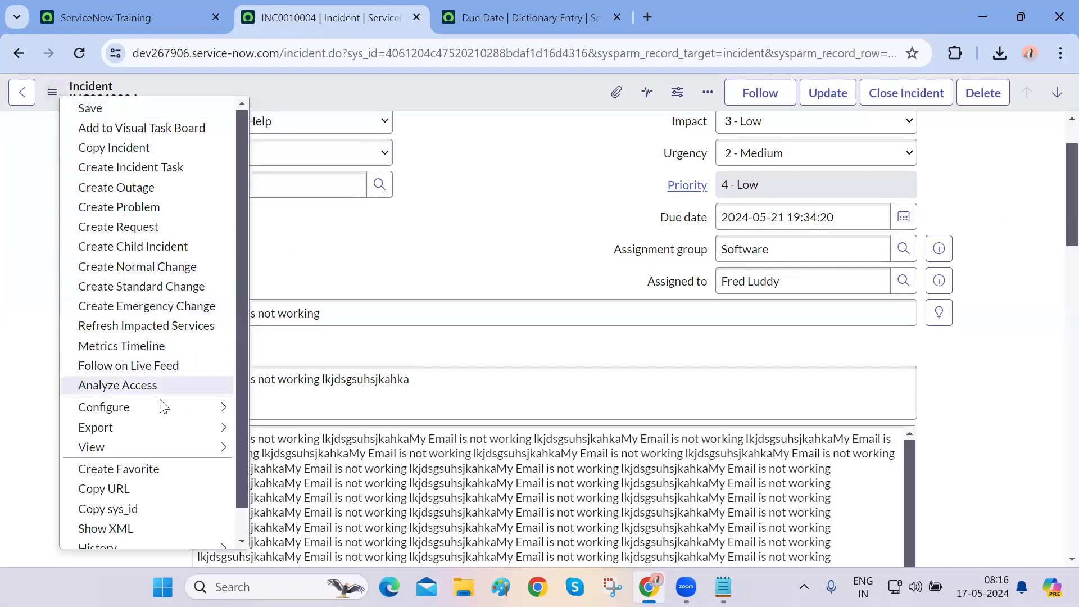
pyautogui.moveTo(163, 406)
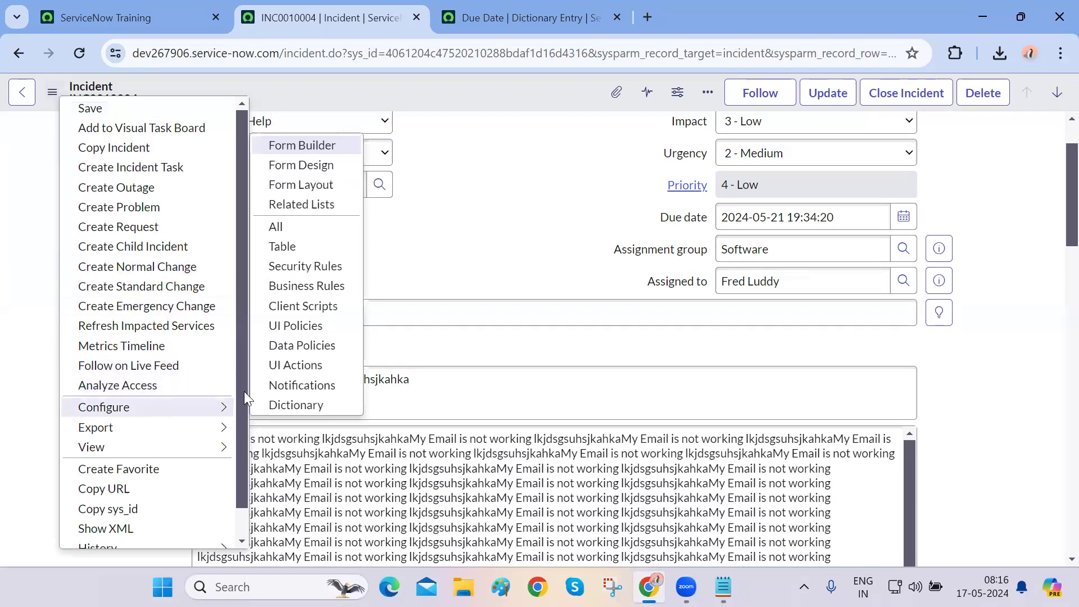
pyautogui.click(297, 189)
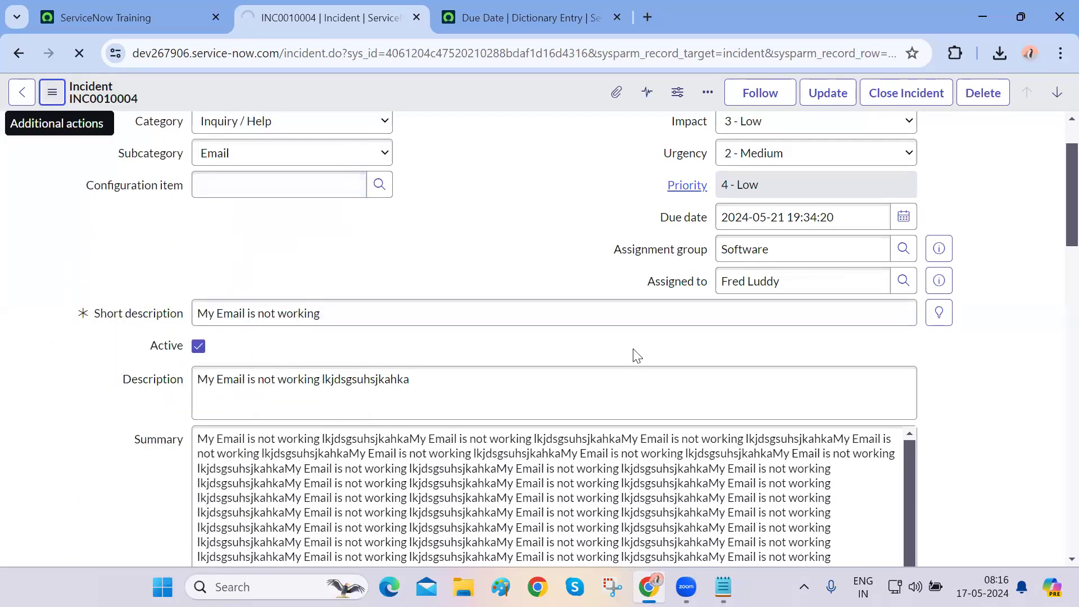
# Move the new Due Date field up to directly below Configuration item in the form layout and save it
pyautogui.scroll(-3, 643, 362)
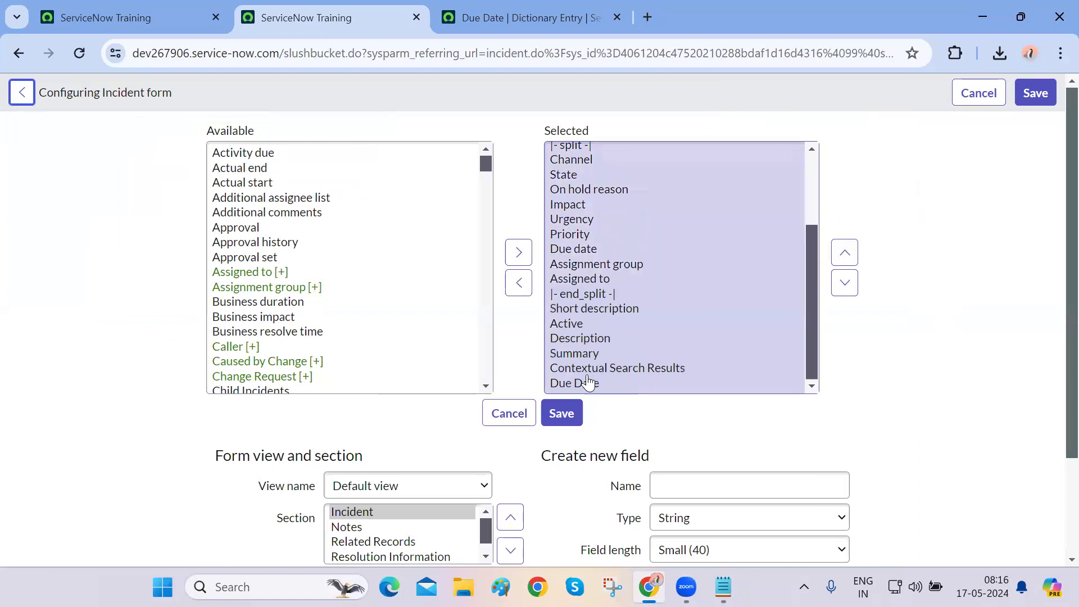
pyautogui.click(588, 383)
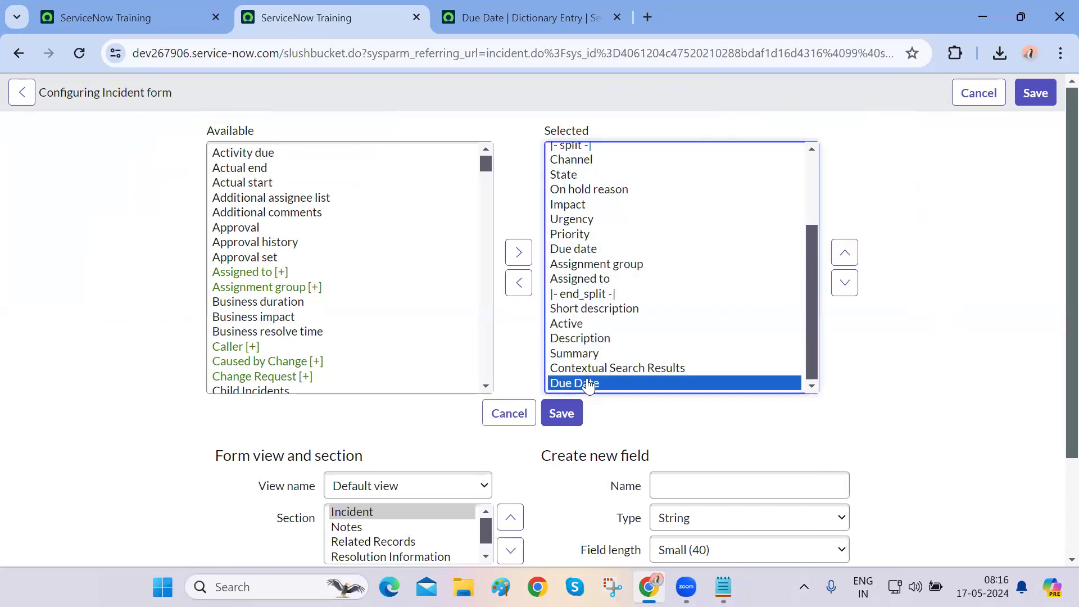
pyautogui.click(845, 253)
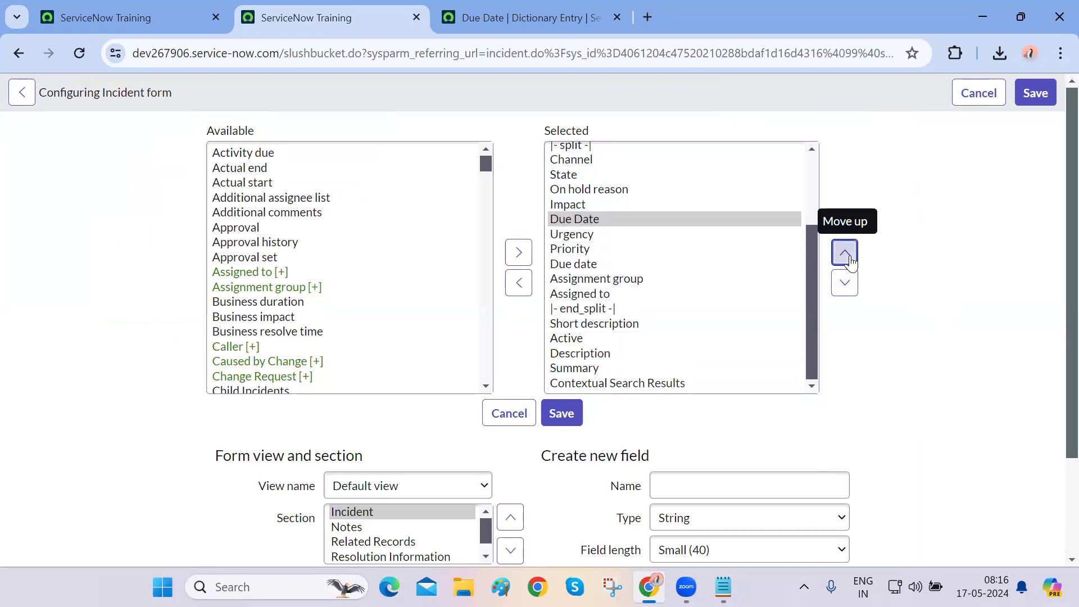
pyautogui.click(845, 253)
pyautogui.click(845, 253)
pyautogui.click(844, 254)
pyautogui.click(844, 253)
pyautogui.click(845, 254)
pyautogui.click(845, 254)
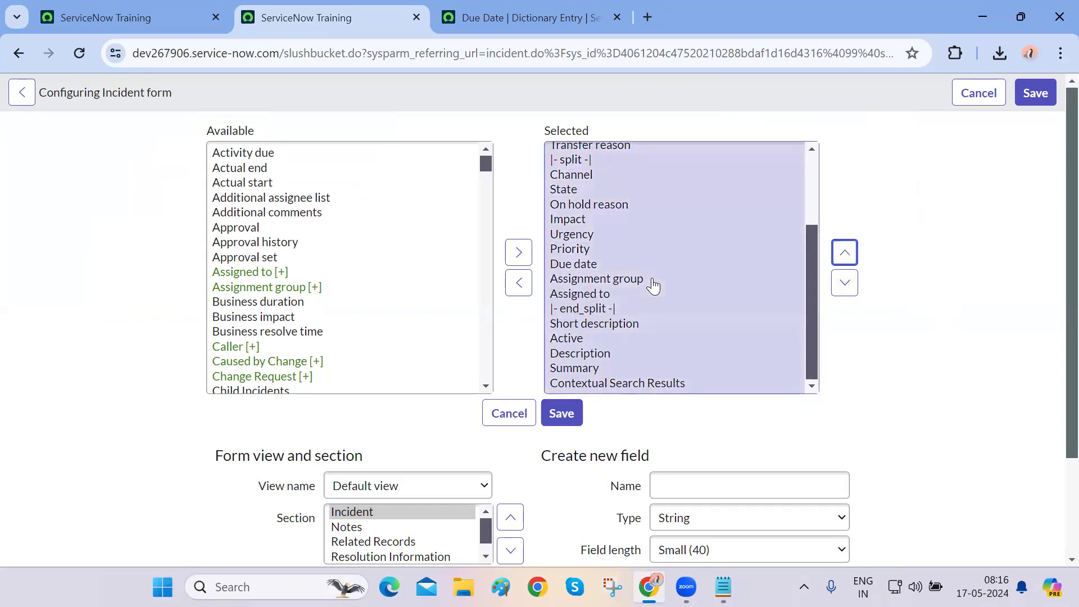
pyautogui.scroll(3, 652, 285)
pyautogui.click(845, 284)
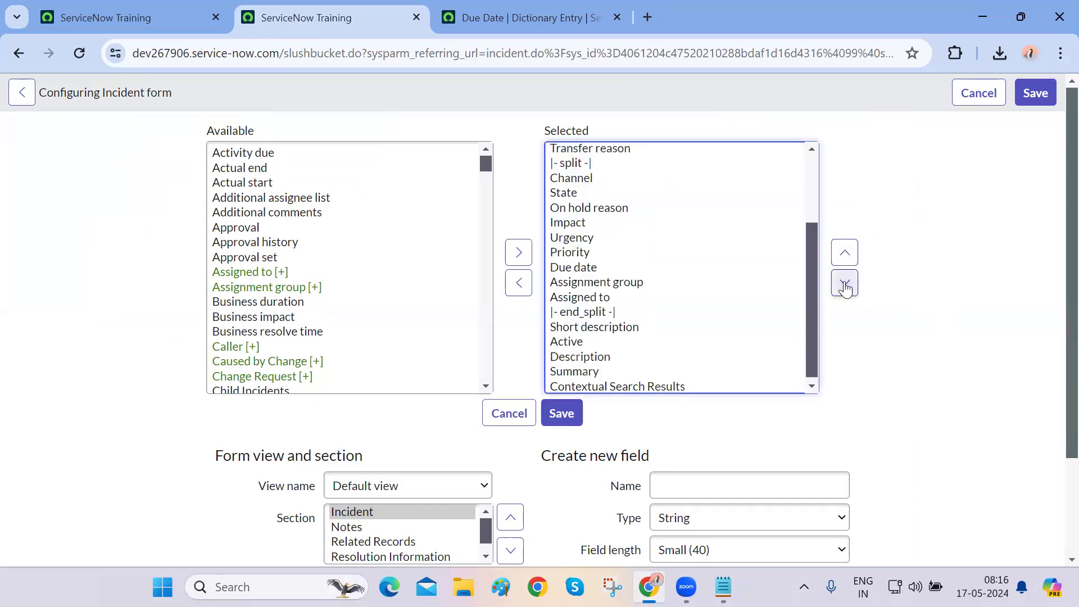
pyautogui.scroll(3, 712, 260)
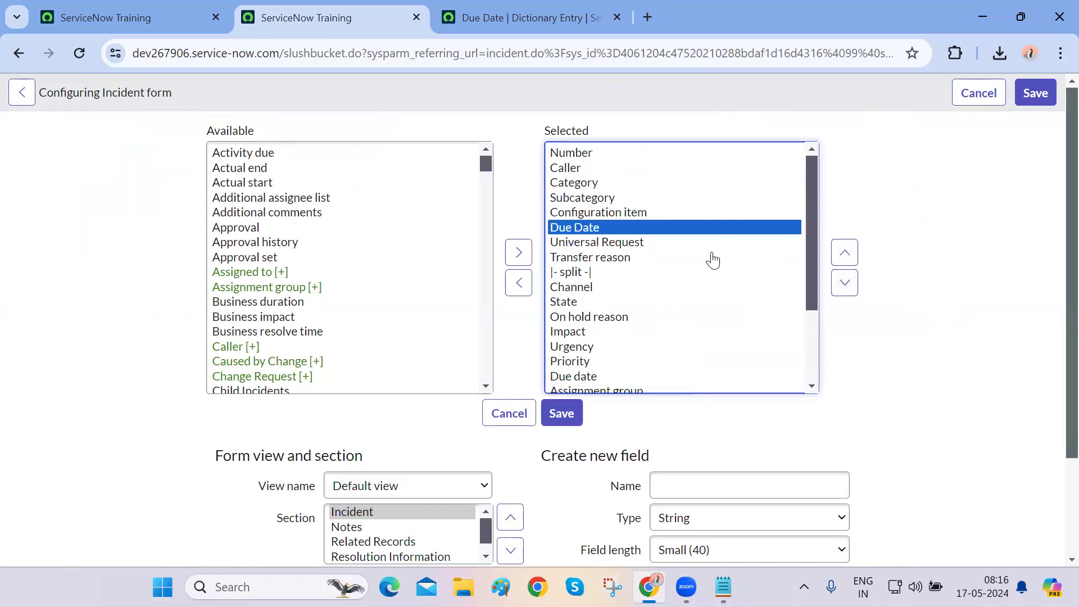
pyautogui.click(575, 423)
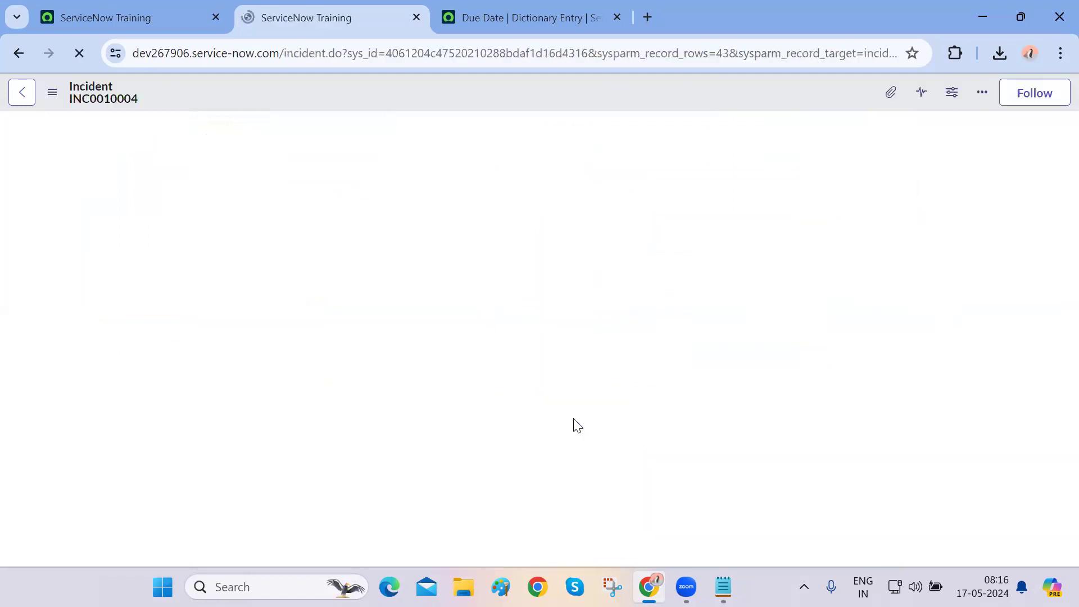
# Compare the column names behind the original Due date field and the new Due Date field on the incident form
pyautogui.moveTo(129, 300); pyautogui.dragTo(183, 297)
pyautogui.moveTo(652, 302); pyautogui.dragTo(699, 301)
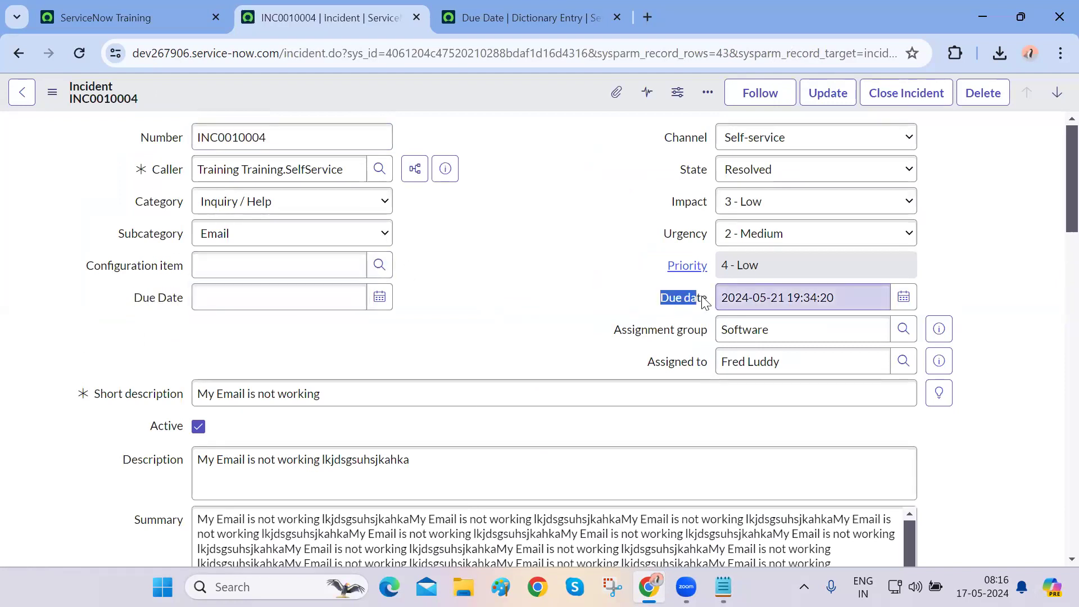
pyautogui.click(665, 301)
pyautogui.rightClick(666, 301)
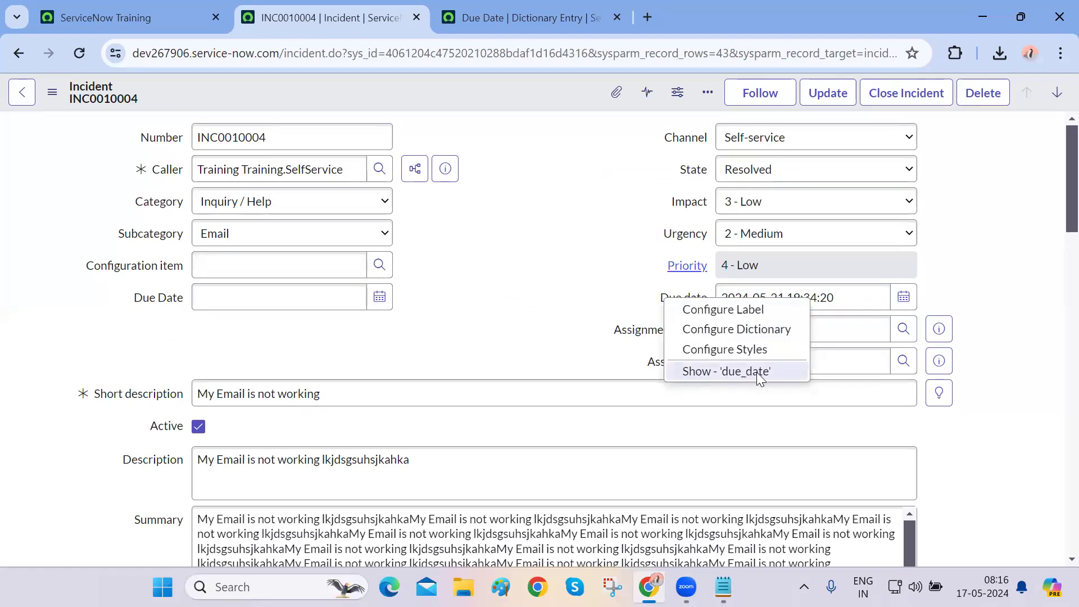
pyautogui.rightClick(161, 304)
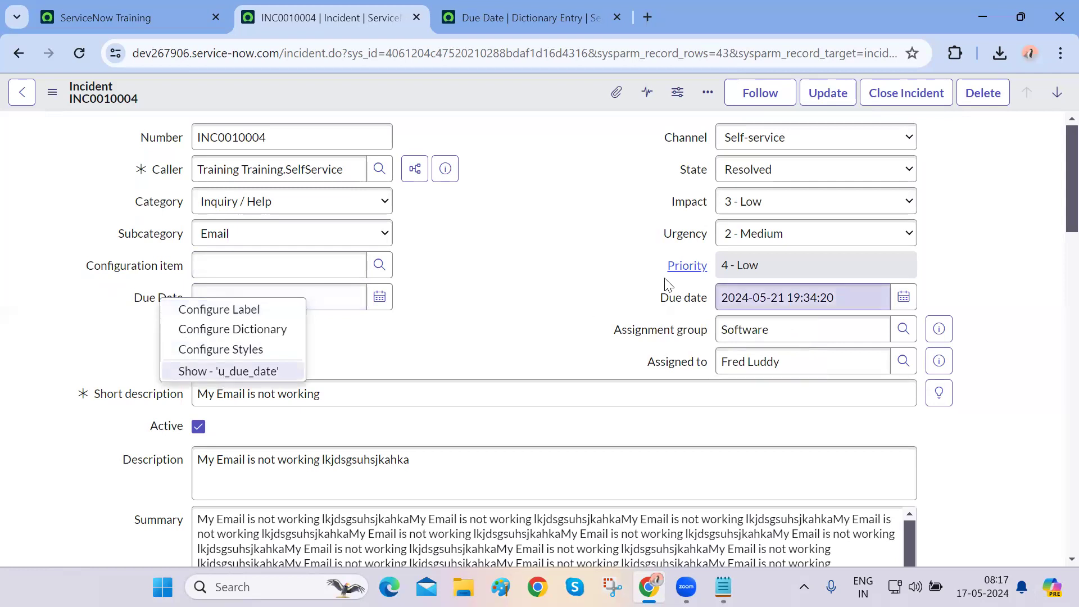
pyautogui.click(511, 309)
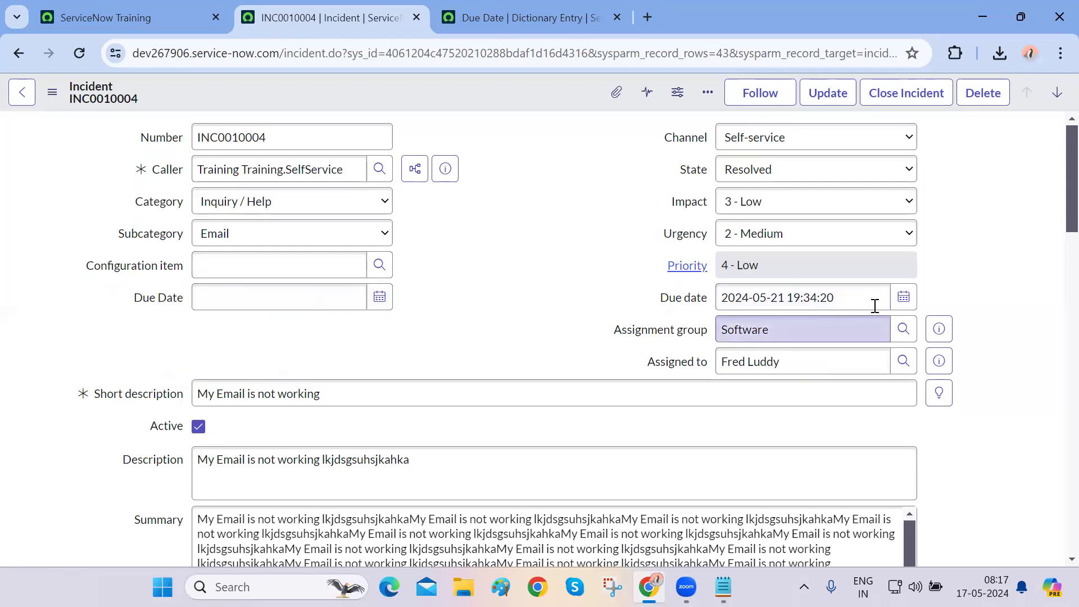
# Set the Due date above Assignment group to 2024-05-10, keeping its time, and save the incident
pyautogui.click(903, 297)
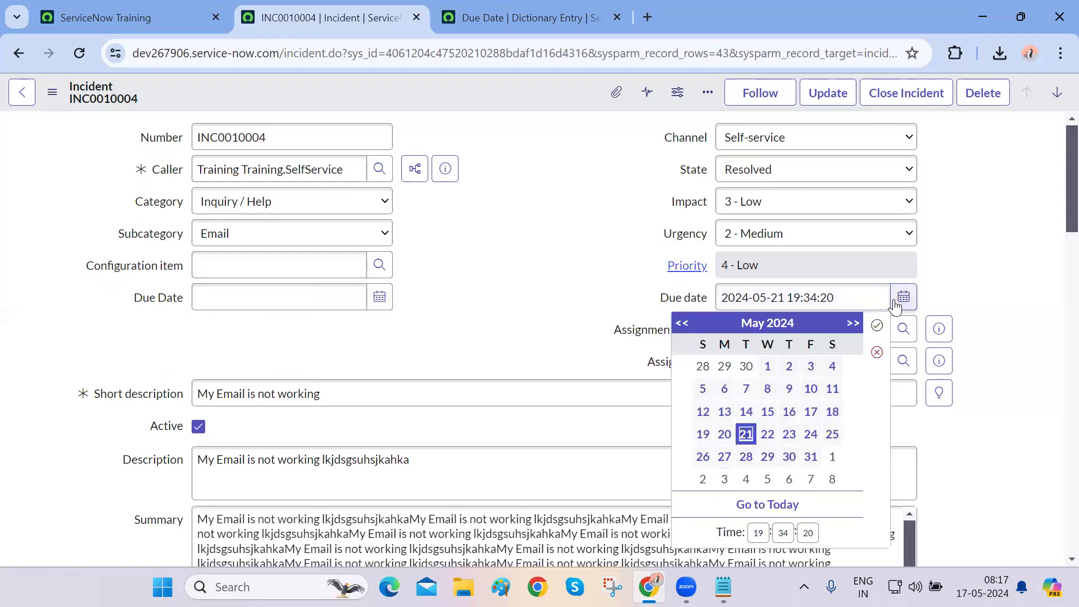
pyautogui.click(810, 389)
pyautogui.click(877, 325)
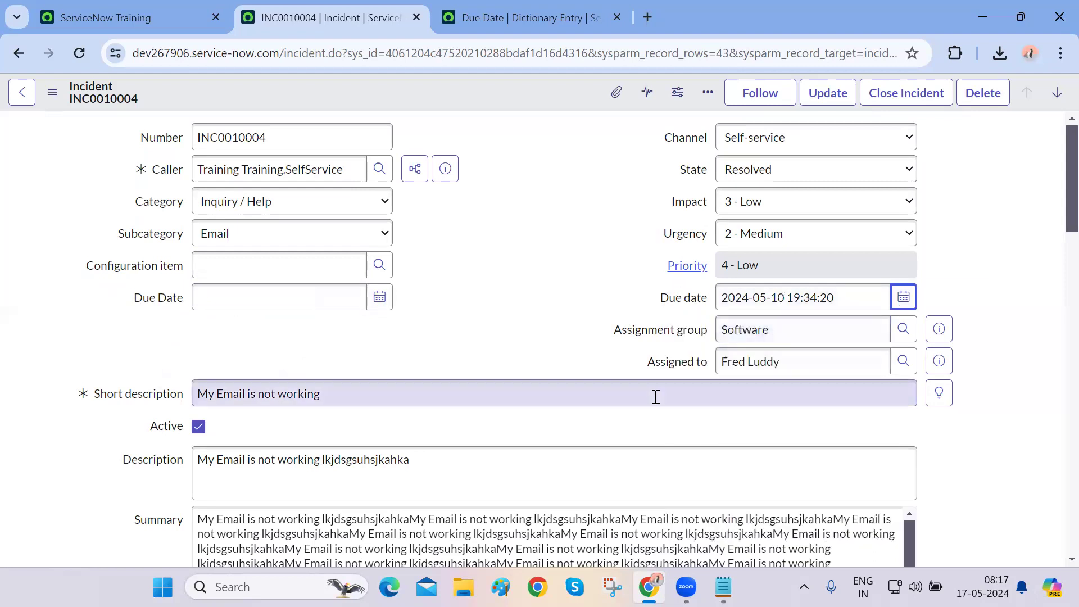
pyautogui.rightClick(498, 95)
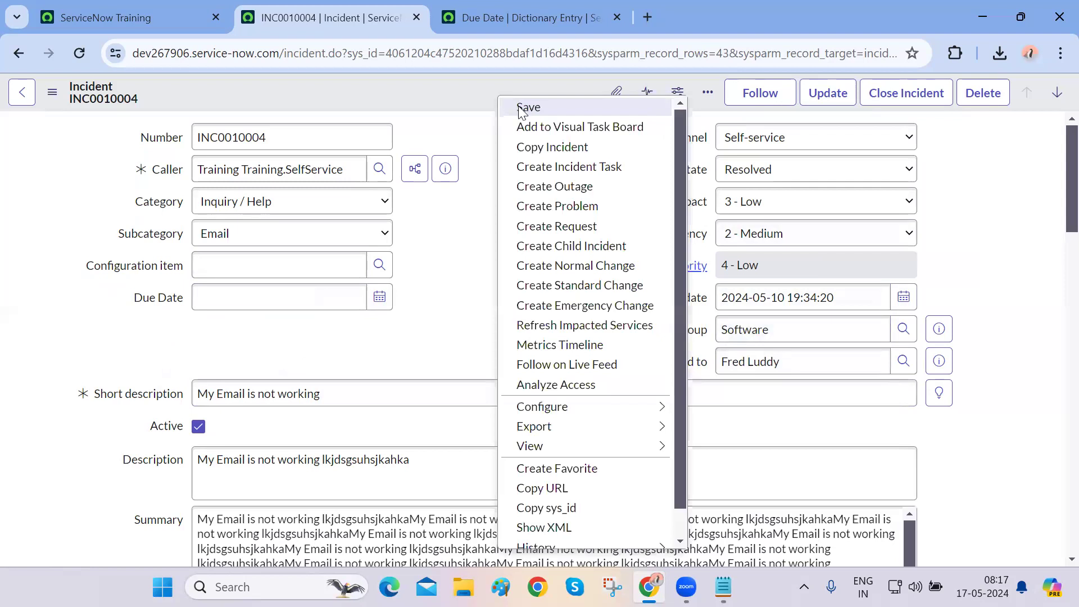
pyautogui.click(520, 108)
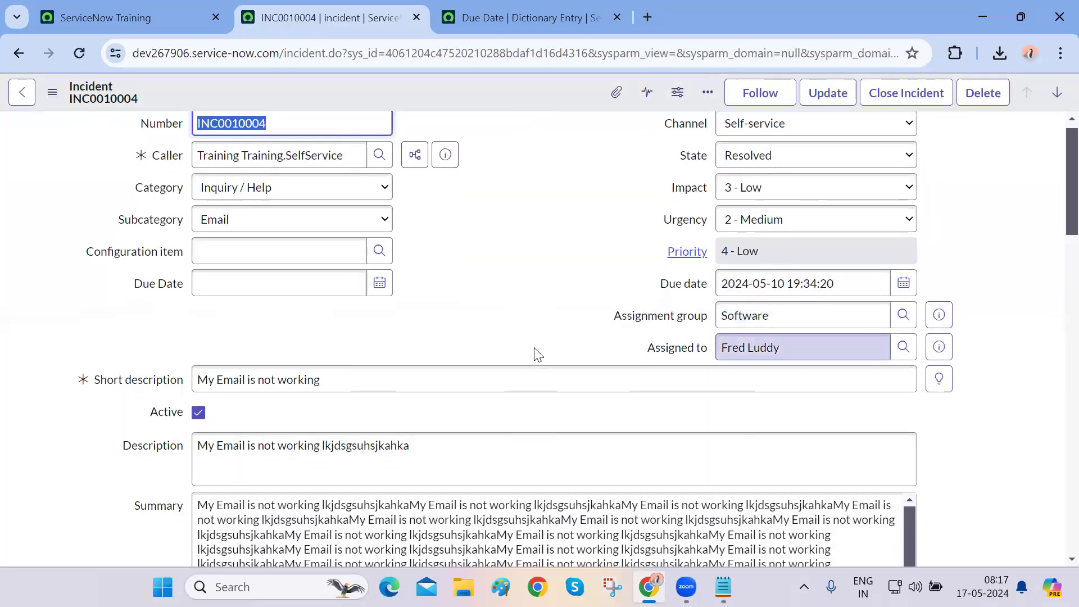
# Check the Due date value in the incident's Related Records section
pyautogui.scroll(-4, 538, 354)
pyautogui.scroll(-5, 133, 422)
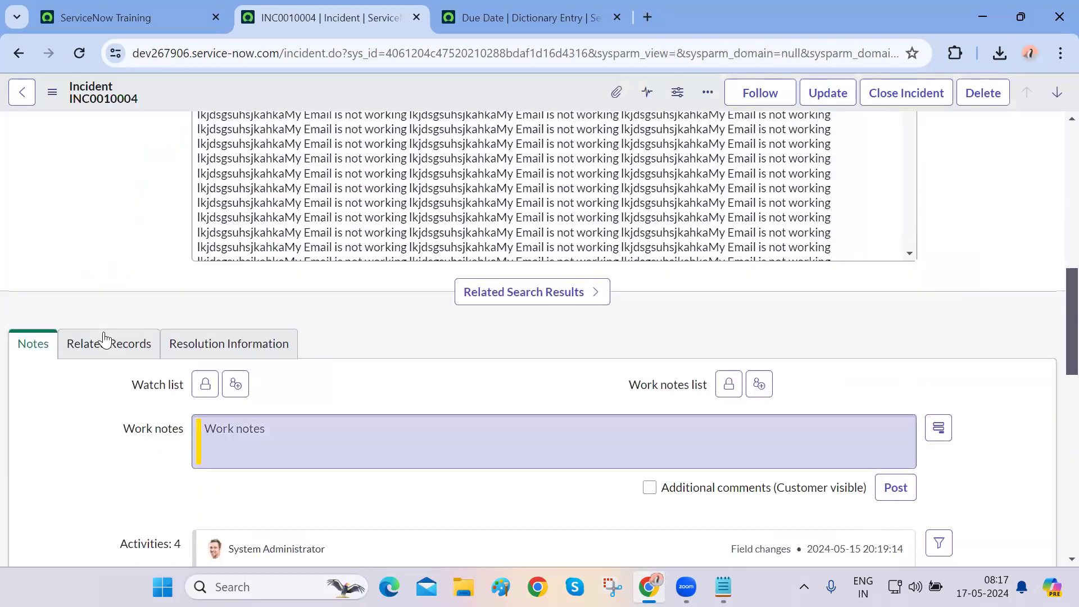
pyautogui.click(104, 339)
pyautogui.click(305, 448)
pyautogui.moveTo(321, 448); pyautogui.dragTo(167, 458)
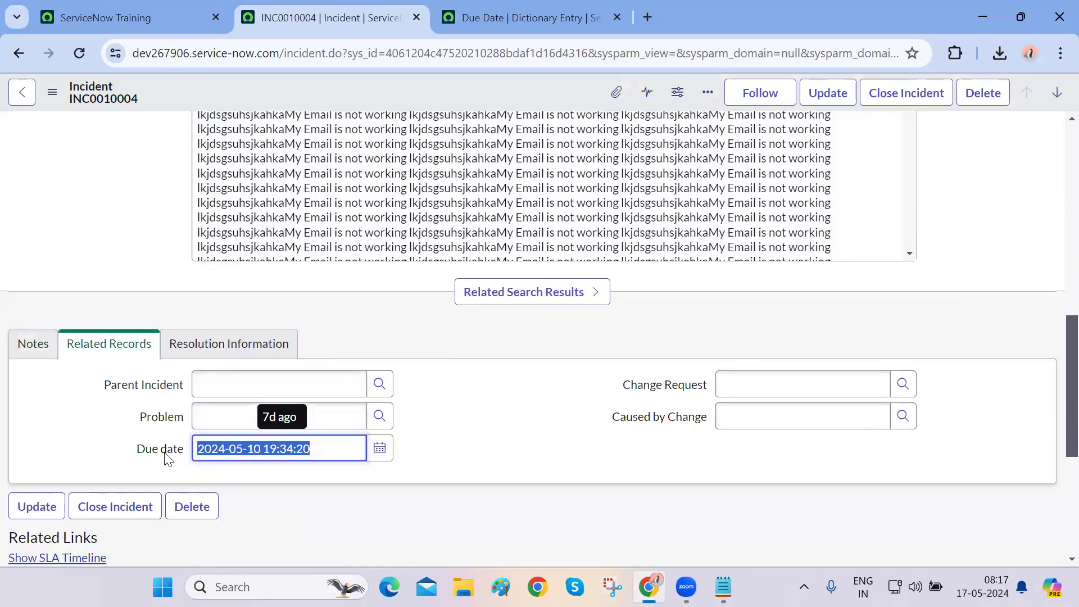
pyautogui.click(429, 486)
pyautogui.scroll(10, 429, 486)
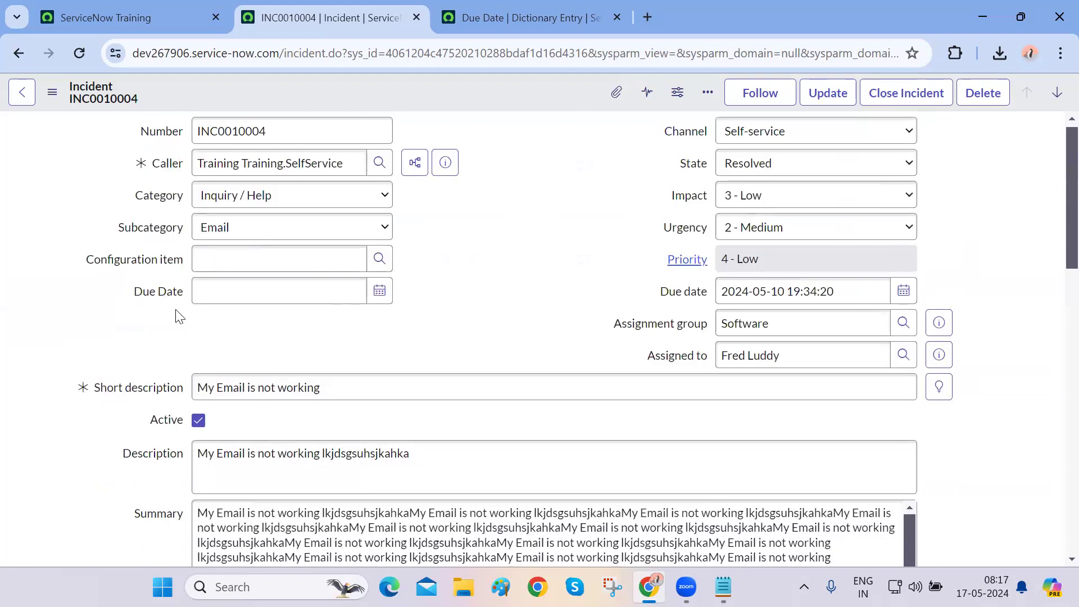
pyautogui.click(380, 292)
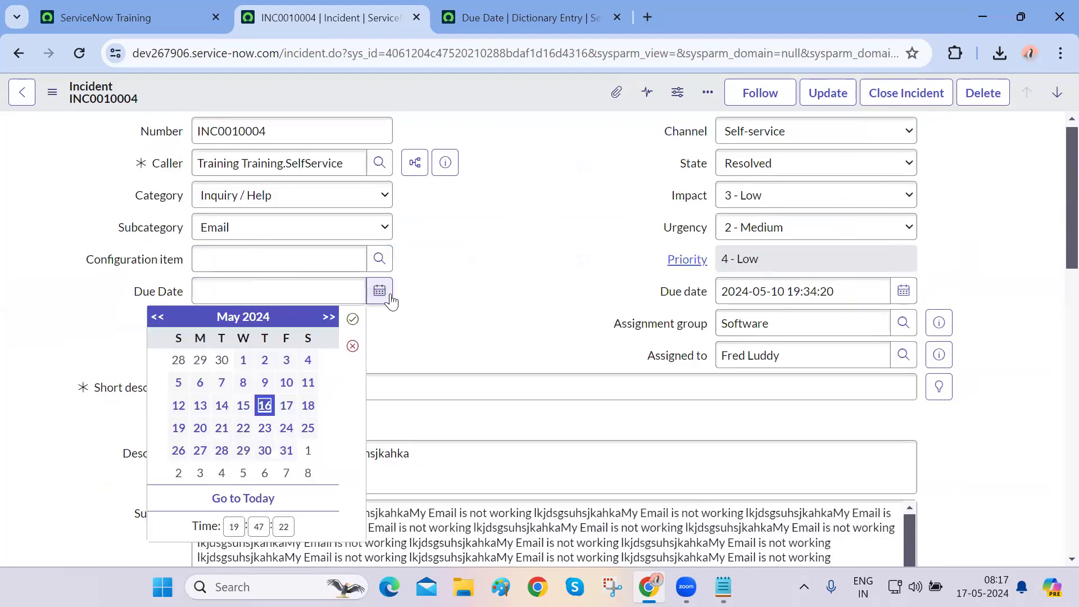
pyautogui.click(307, 450)
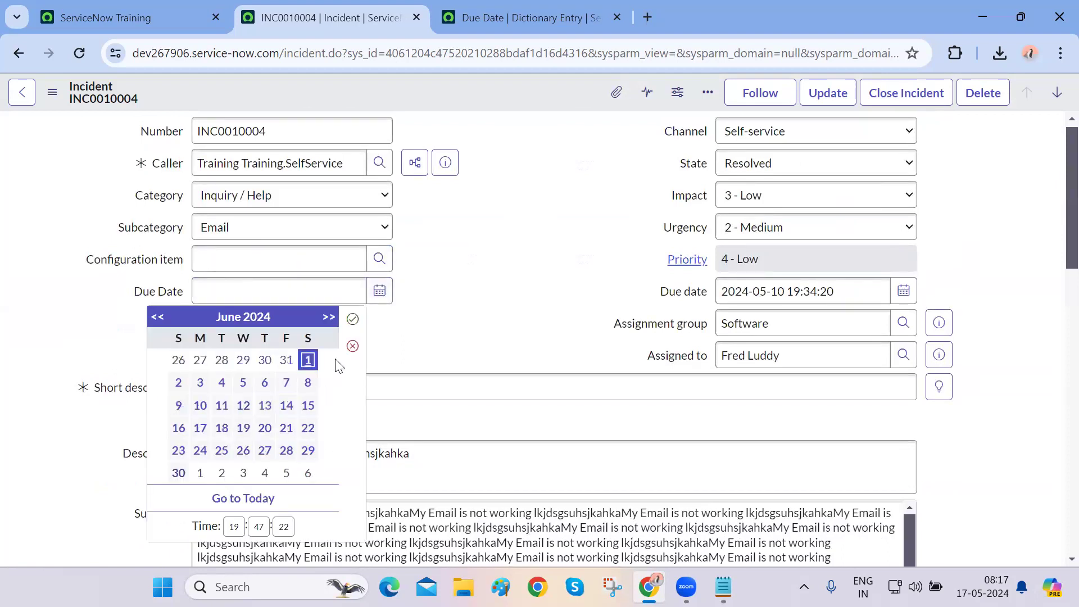
pyautogui.click(353, 318)
pyautogui.moveTo(163, 302); pyautogui.dragTo(421, 306)
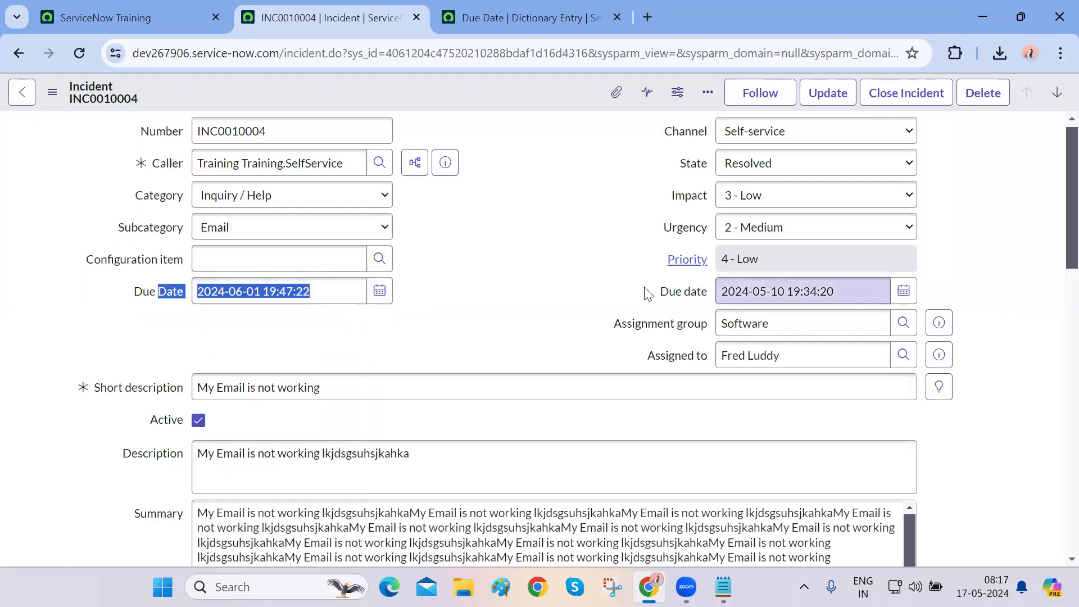
pyautogui.moveTo(644, 288); pyautogui.dragTo(709, 294)
pyautogui.click(489, 83)
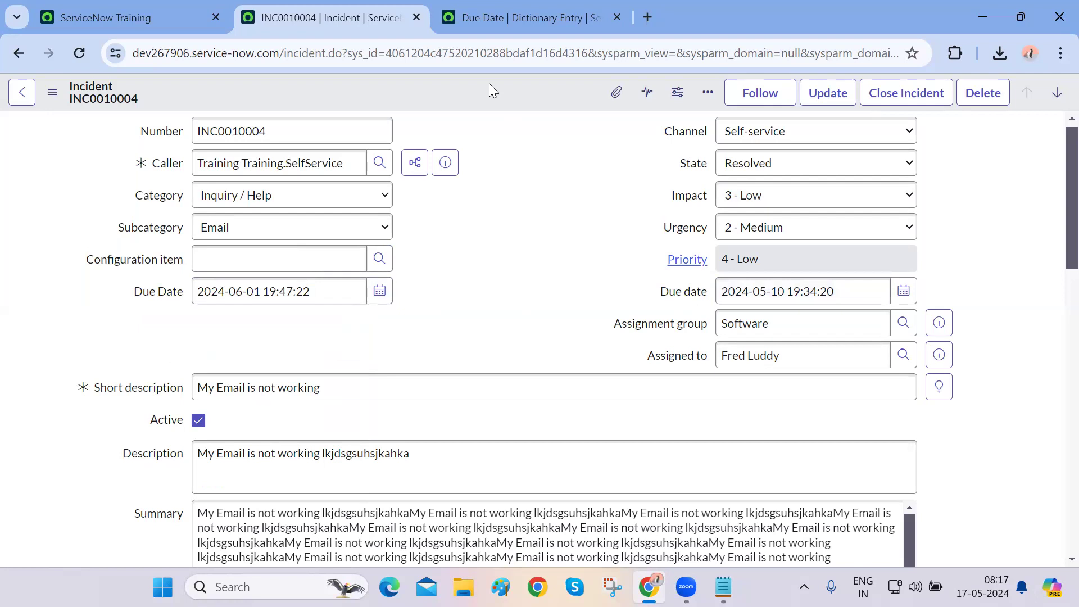
pyautogui.rightClick(490, 86)
pyautogui.click(503, 96)
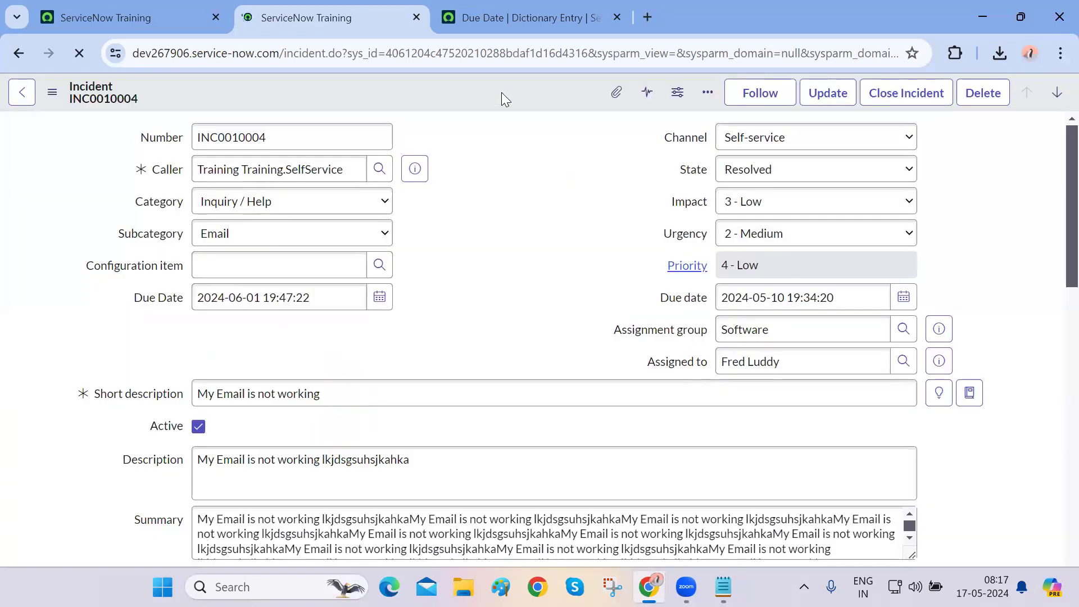
# Compare the values of the two due date fields and review the rest of the incident form
pyautogui.tripleClick(301, 309)
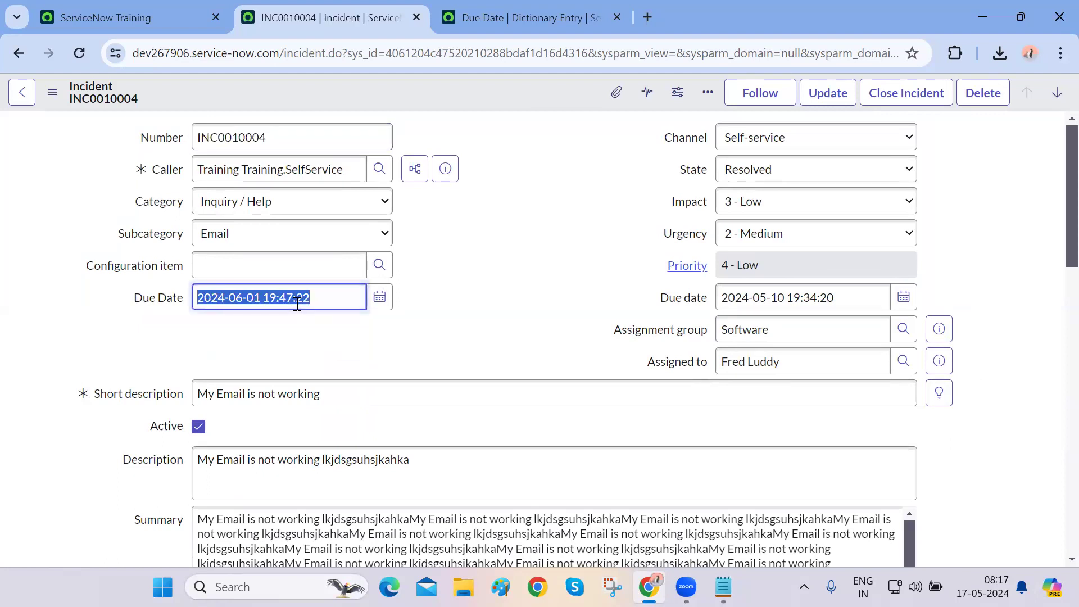
pyautogui.tripleClick(764, 295)
pyautogui.click(483, 351)
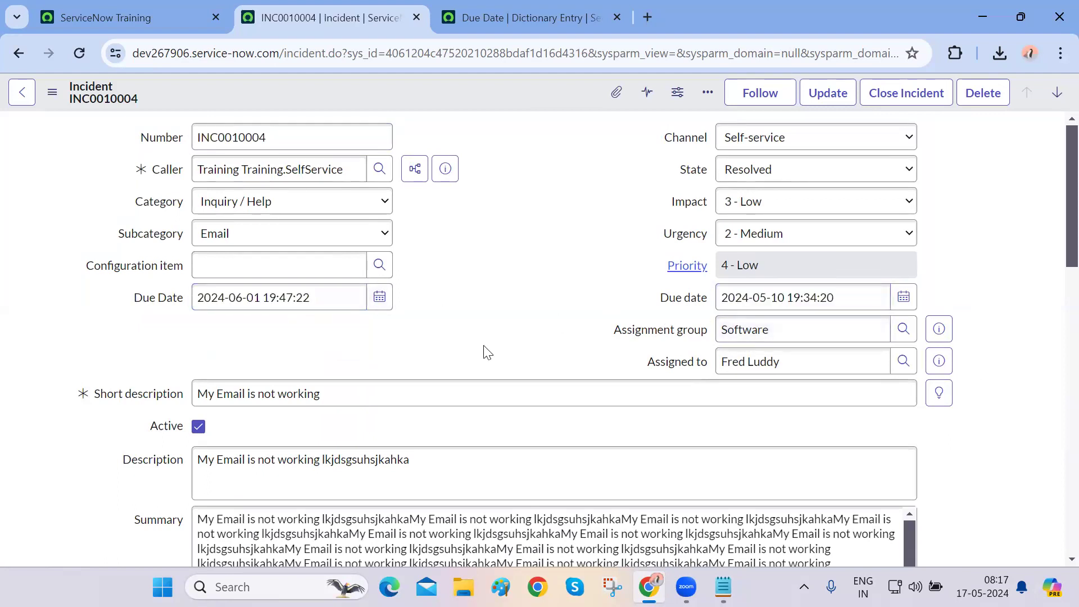
pyautogui.scroll(-5, 483, 346)
pyautogui.tripleClick(128, 385)
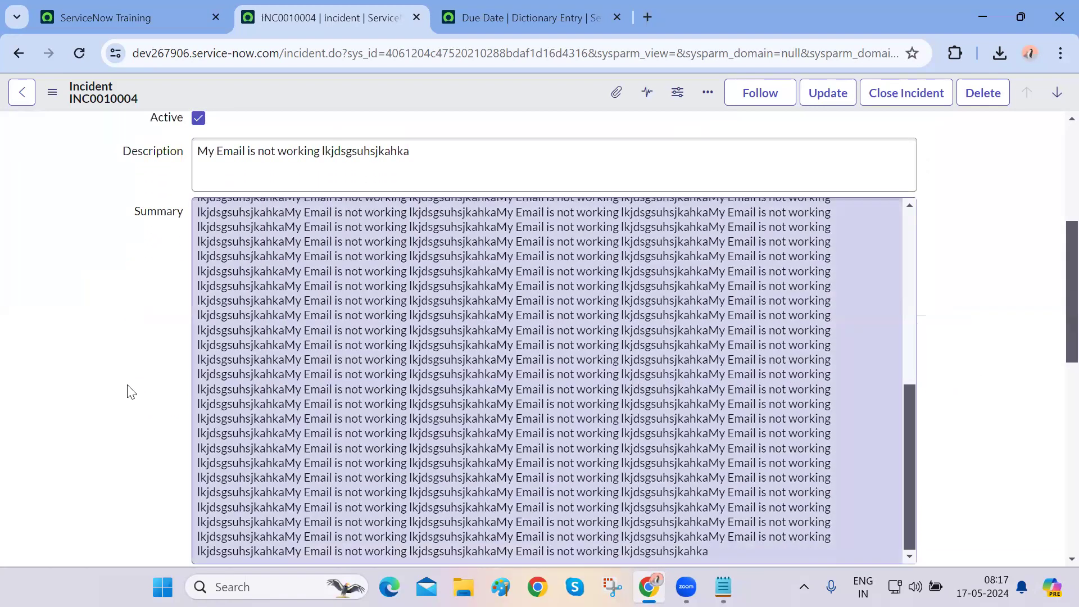
pyautogui.click(130, 392)
pyautogui.scroll(-3, 129, 387)
pyautogui.scroll(9, 129, 388)
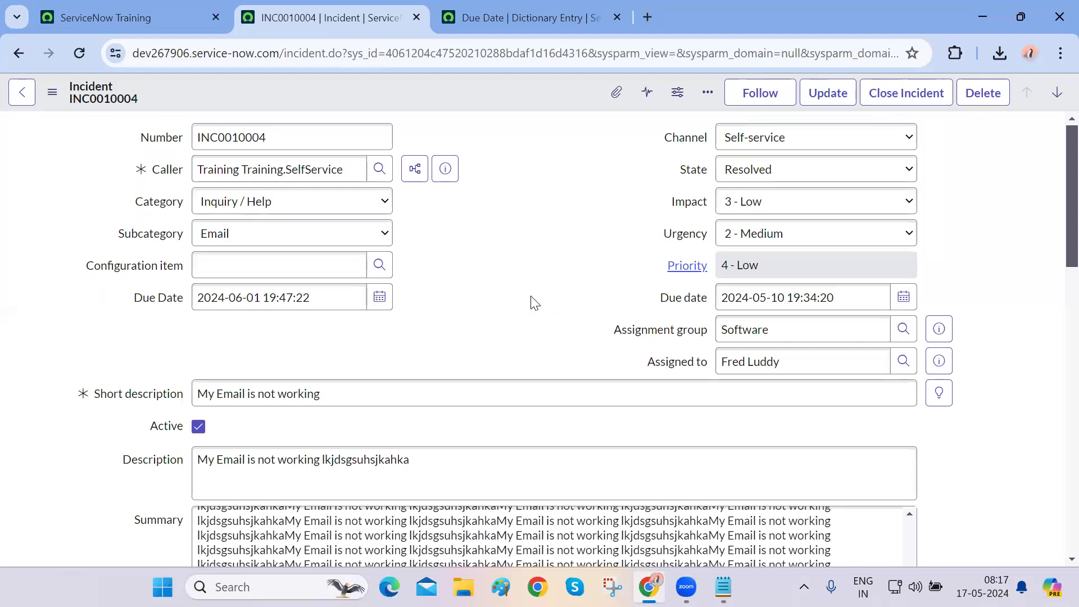
# Switch to Notepad and duplicate the line about removing the Service and Service Offering fields below the original, leaving blank space between them
pyautogui.click(723, 587)
pyautogui.click(621, 265)
pyautogui.moveTo(621, 266); pyautogui.dragTo(152, 270)
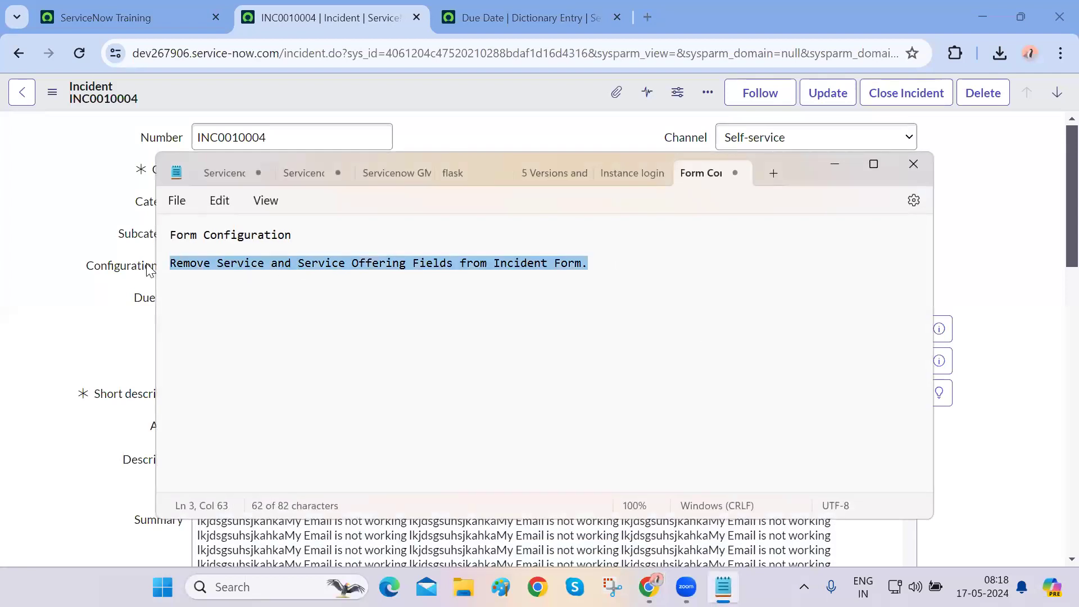
pyautogui.hotkey('ctrl', 'c')
pyautogui.click(632, 267)
pyautogui.press('Return')
pyautogui.press('Return')
pyautogui.press('Return')
pyautogui.hotkey('ctrl', 'v')
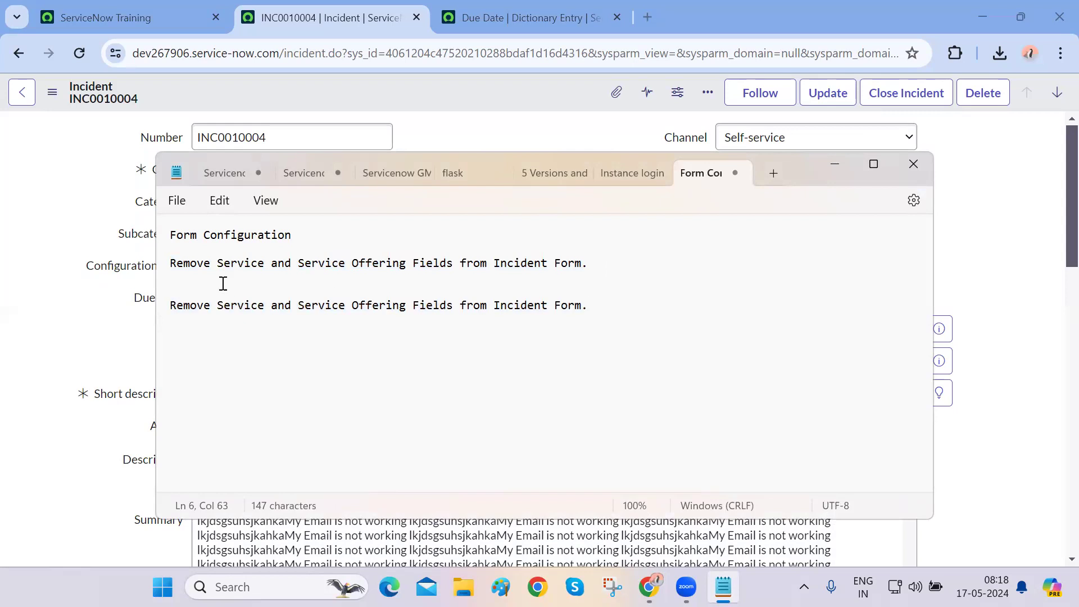
# Reword the duplicated line as "Bring Service and Service Offering Fields from Incident Form back using Form Designer" and return to the browser
pyautogui.doubleClick(183, 304)
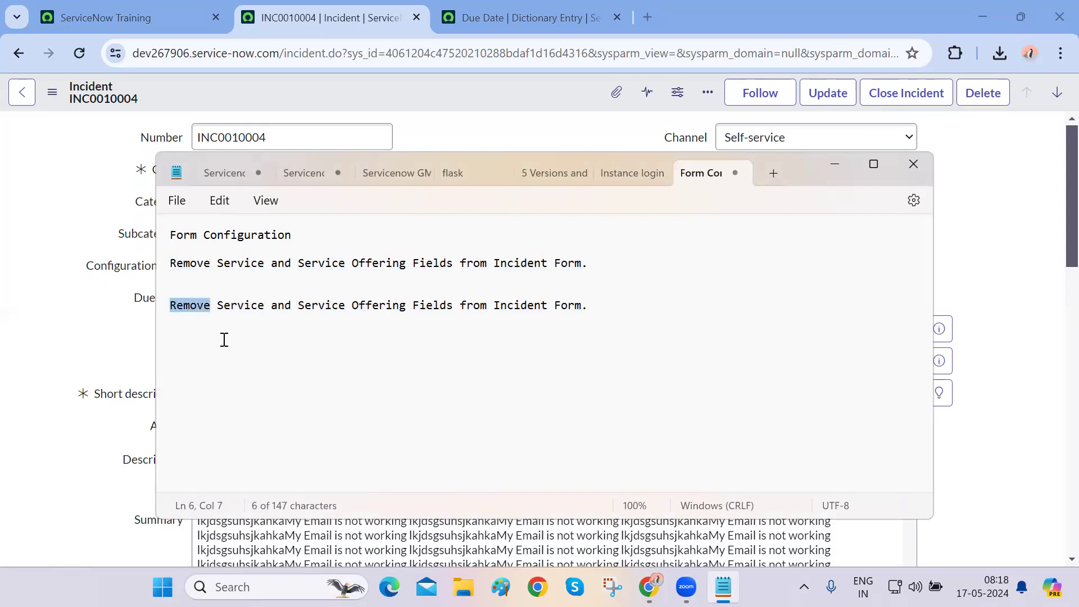
pyautogui.write('Brin')
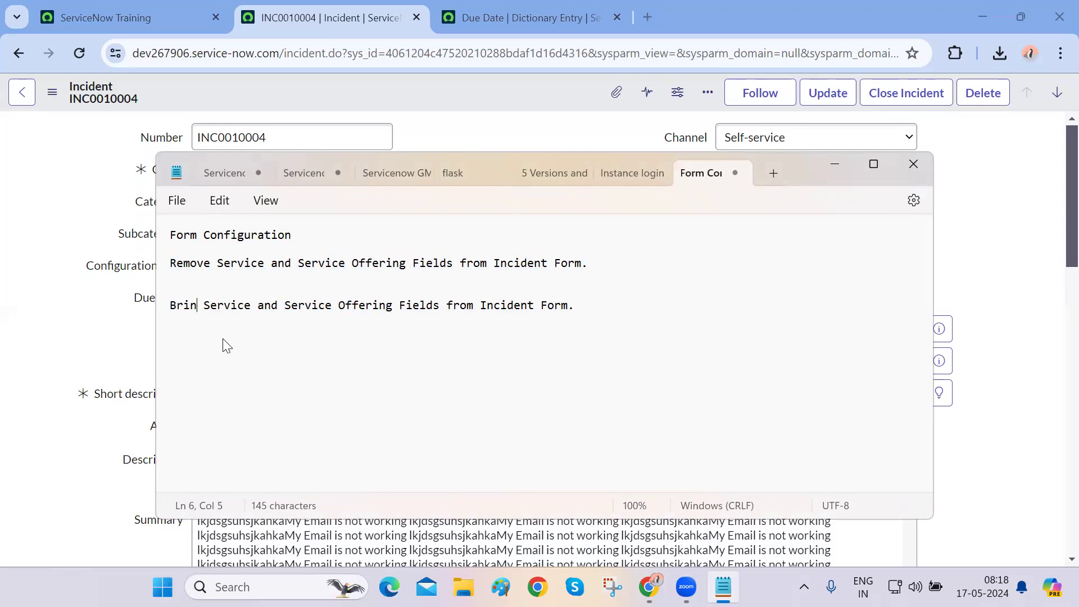
pyautogui.write('g')
pyautogui.click(600, 304)
pyautogui.press('BackSpace')
pyautogui.write('back ')
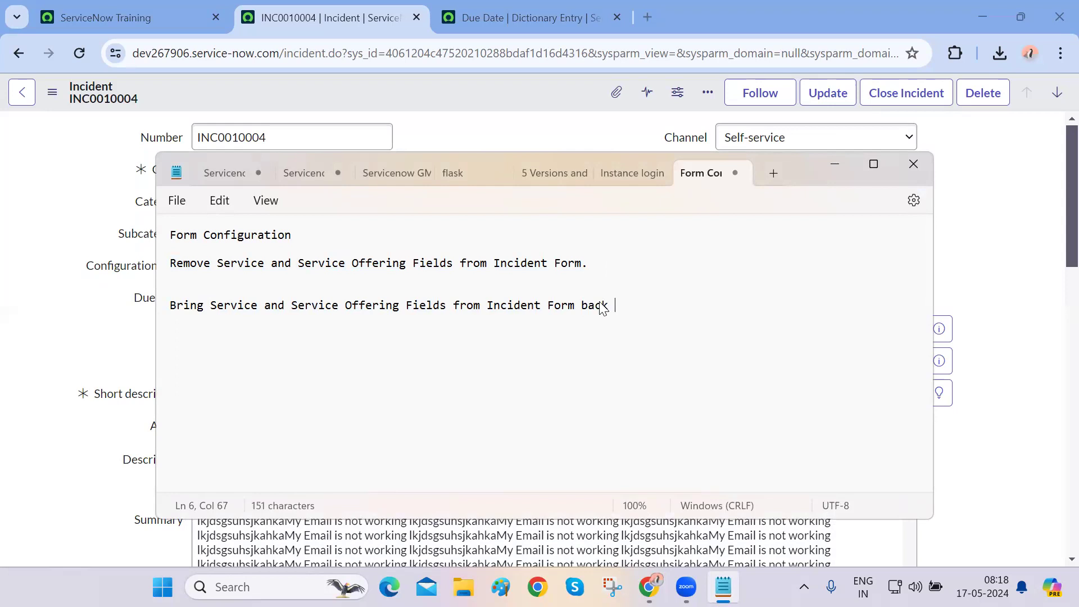
pyautogui.write('using Form Designer')
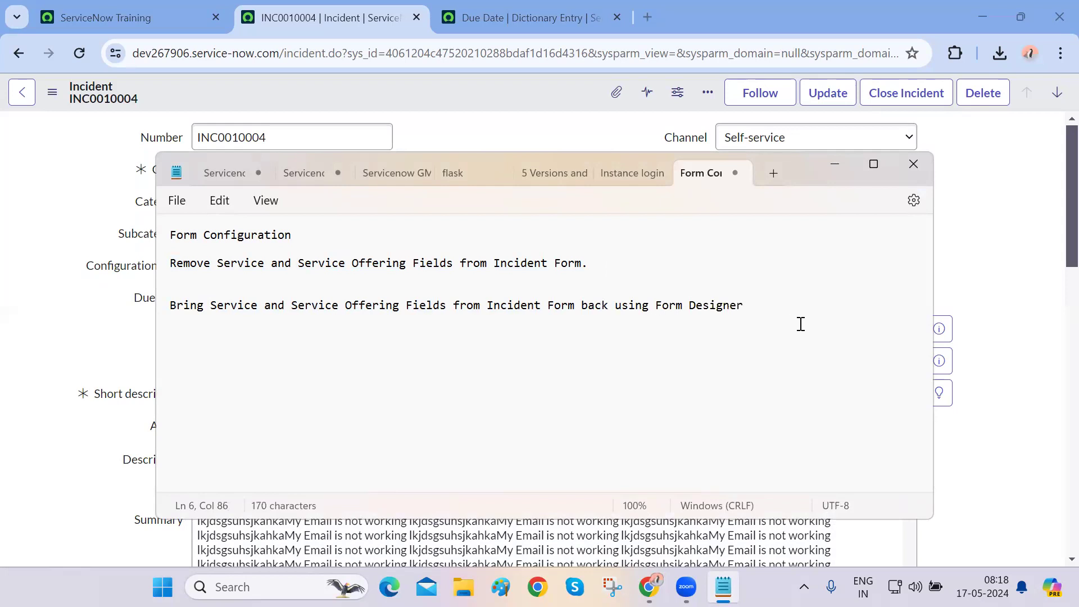
pyautogui.tripleClick(761, 306)
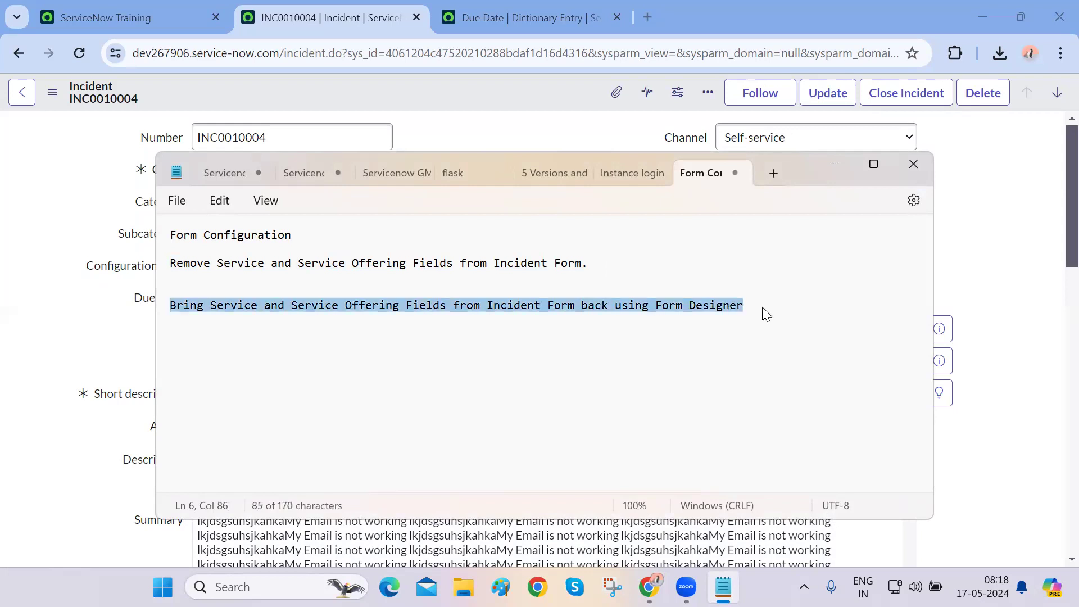
pyautogui.click(950, 283)
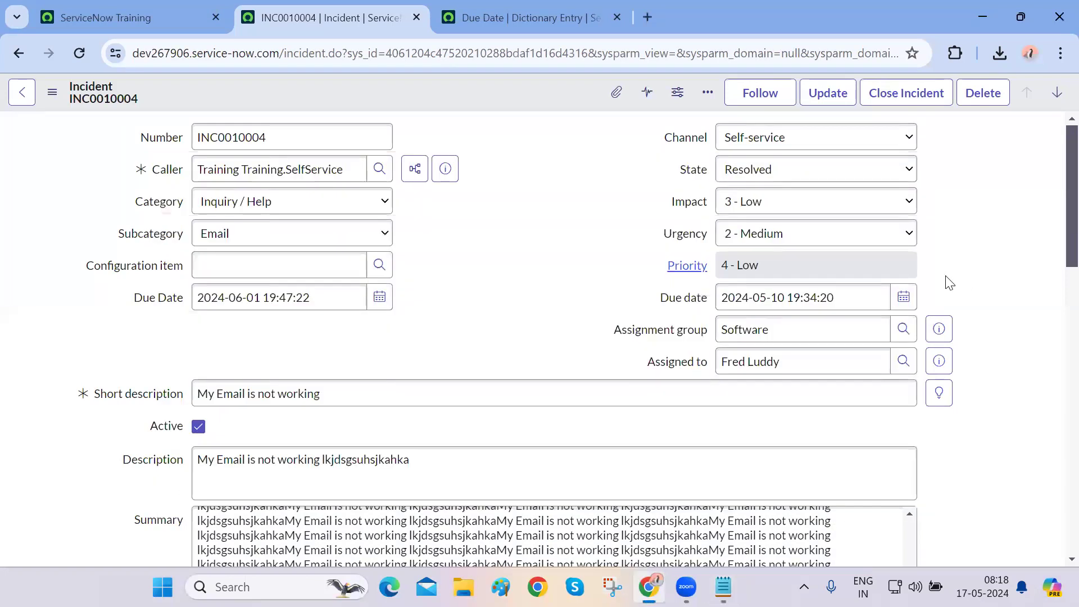
# Make the custom Due Date field (u_due_date) mandatory in its dictionary entry and save the entry
pyautogui.rightClick(141, 302)
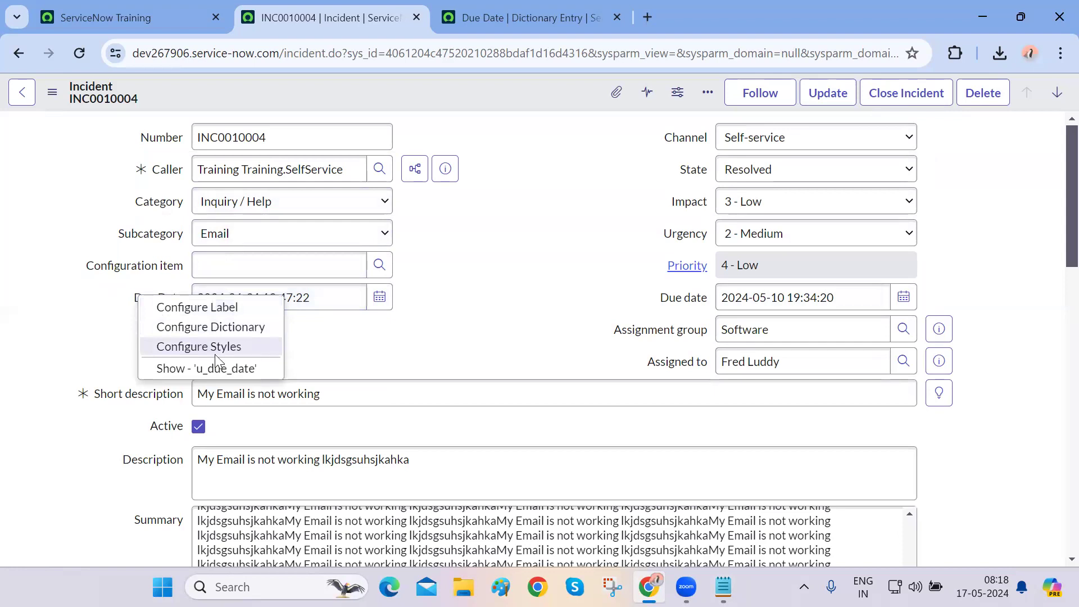
pyautogui.click(230, 328)
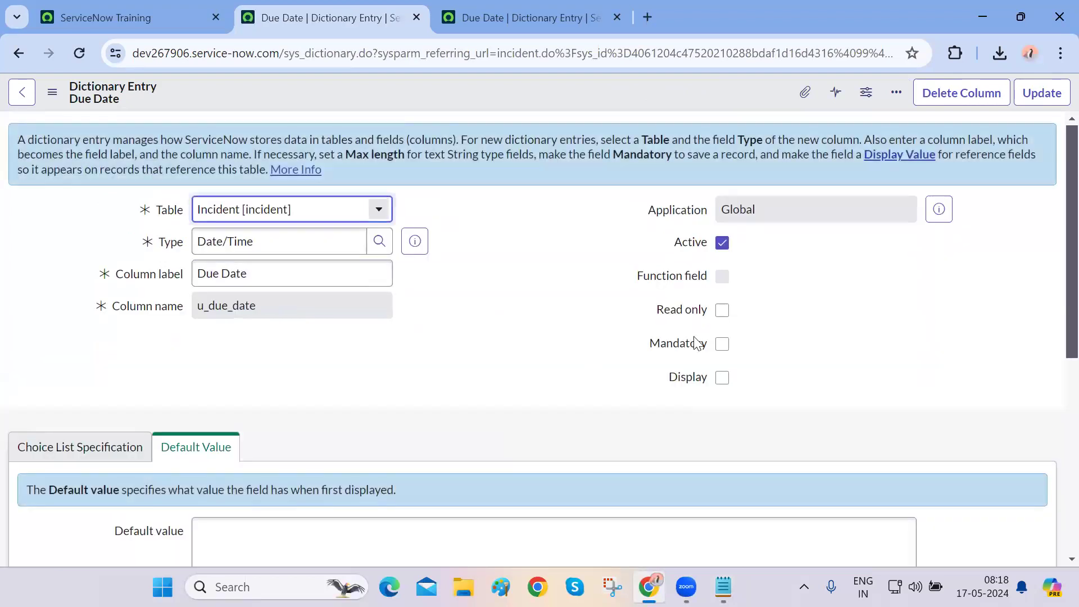
pyautogui.click(724, 351)
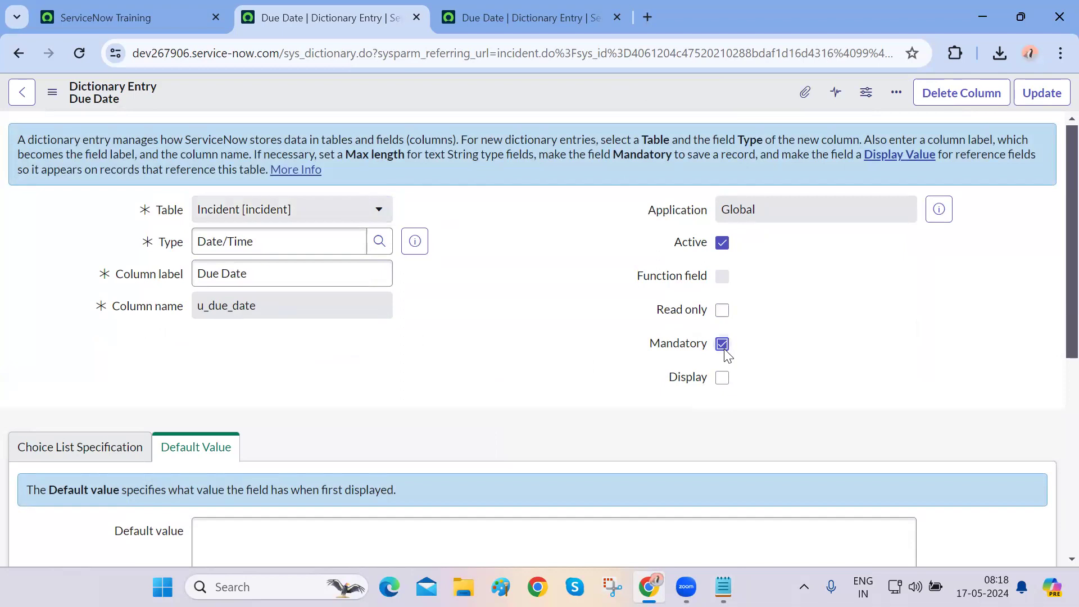
pyautogui.rightClick(666, 91)
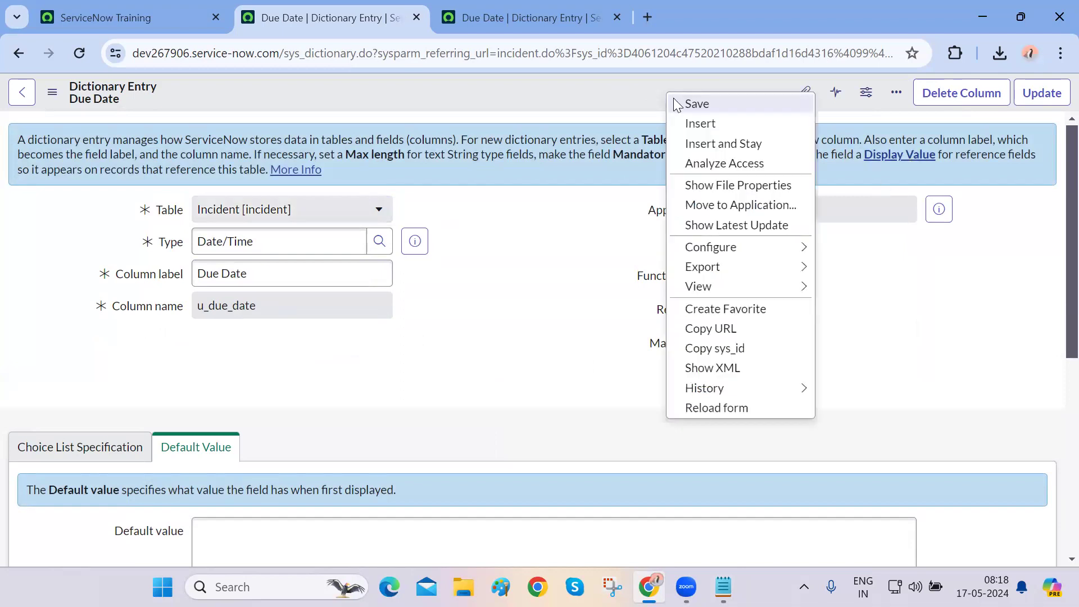
pyautogui.click(675, 102)
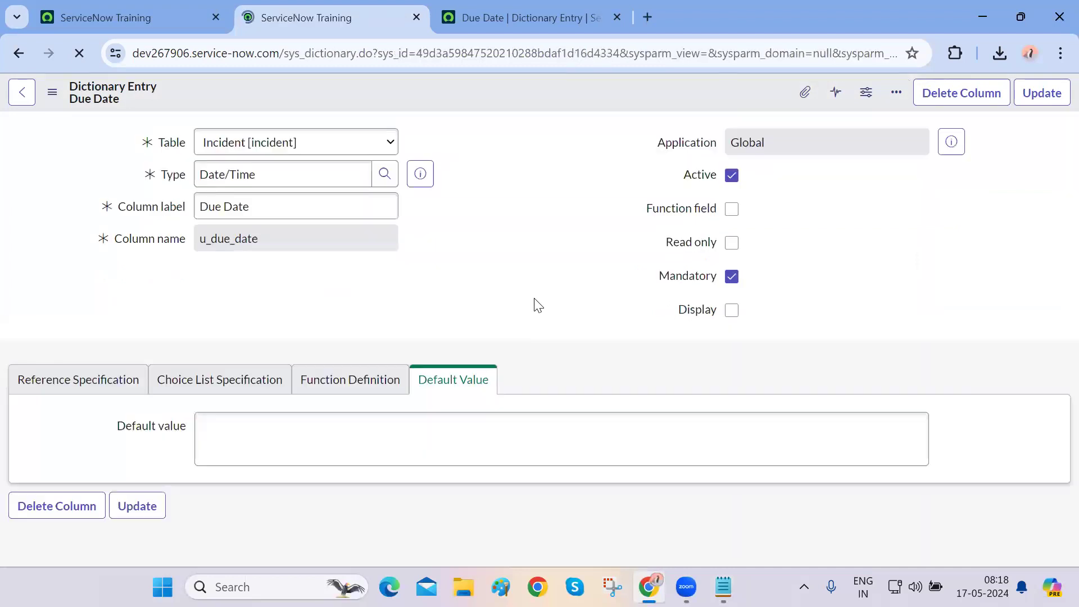
# Return to the incident form and check the mandatory marker on the Due Date field below Configuration item
pyautogui.click(19, 53)
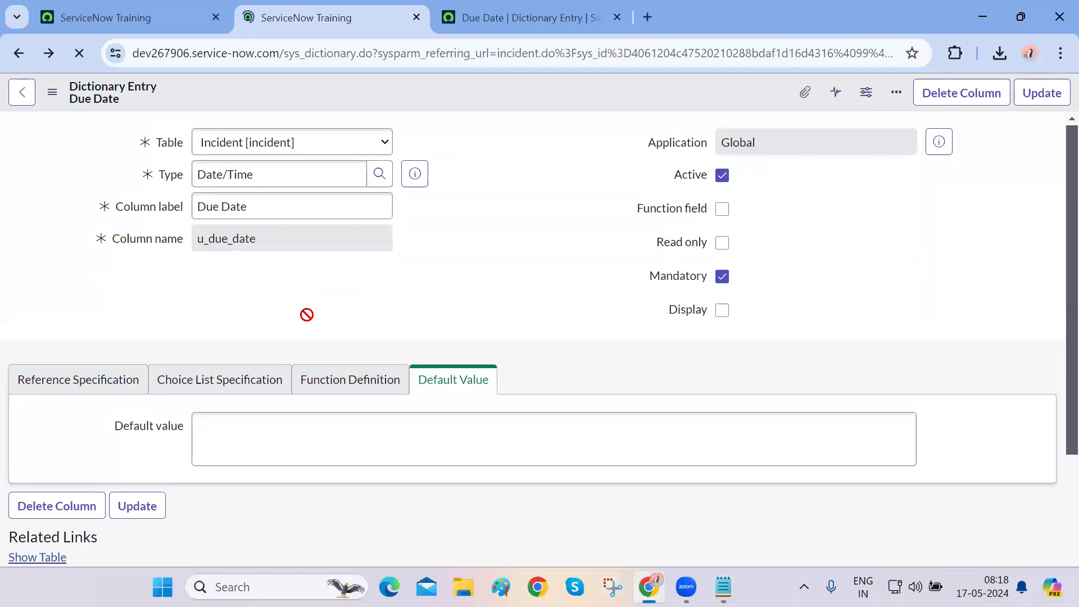
pyautogui.click(10, 65)
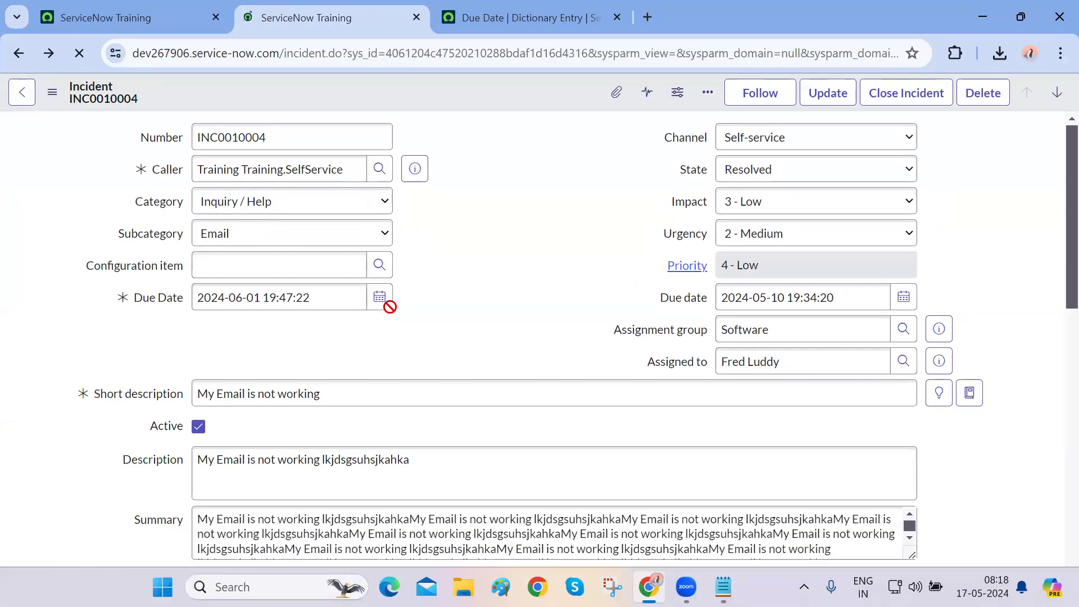
pyautogui.moveTo(144, 297); pyautogui.dragTo(184, 303)
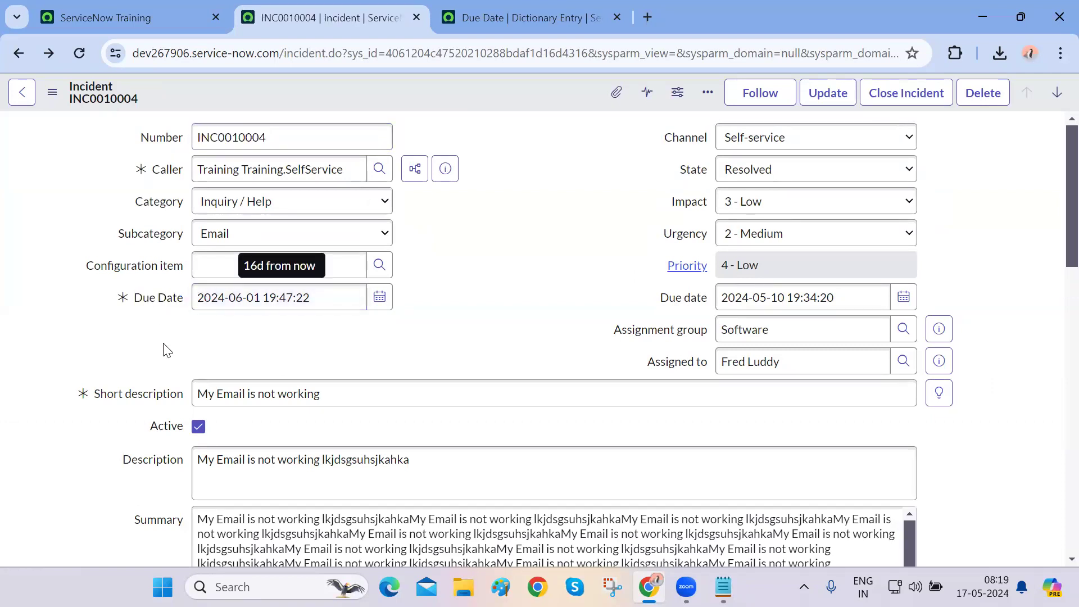
pyautogui.click(250, 136)
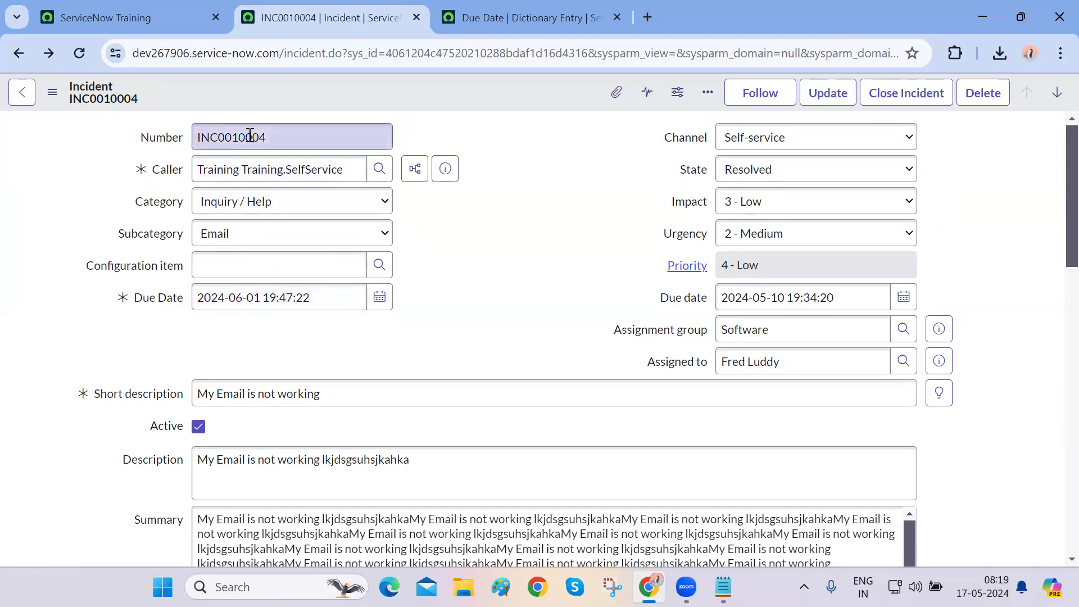
# Open a new incident record from the main ServiceNow navigator
pyautogui.click(122, 17)
pyautogui.click(161, 100)
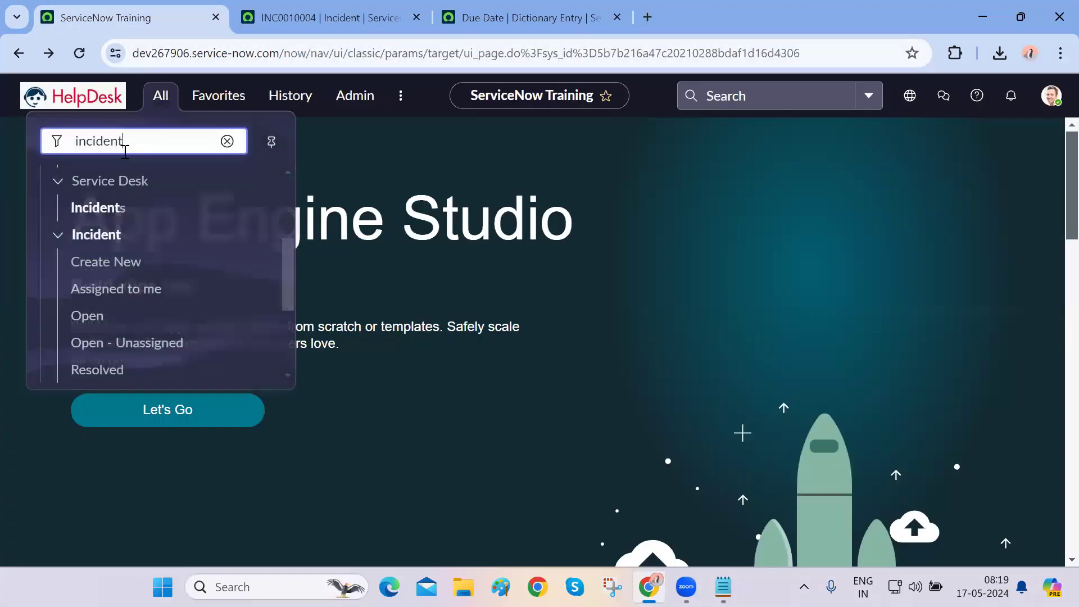
pyautogui.click(107, 262)
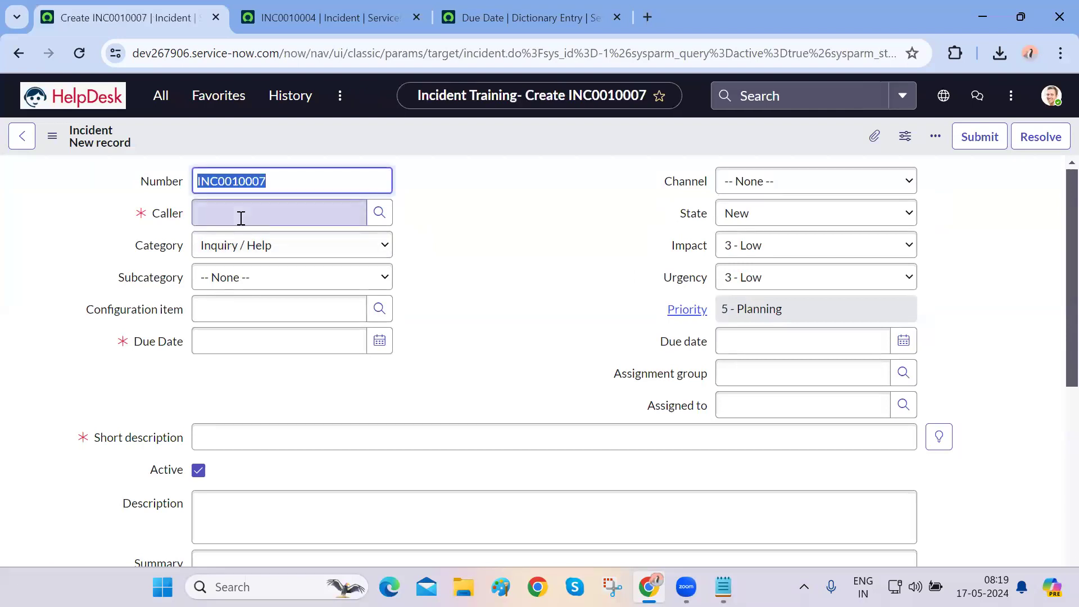
# Set the new incident's caller to System Administrator and enter "jkhgttyujk" as its short description
pyautogui.click(240, 217)
pyautogui.write('**')
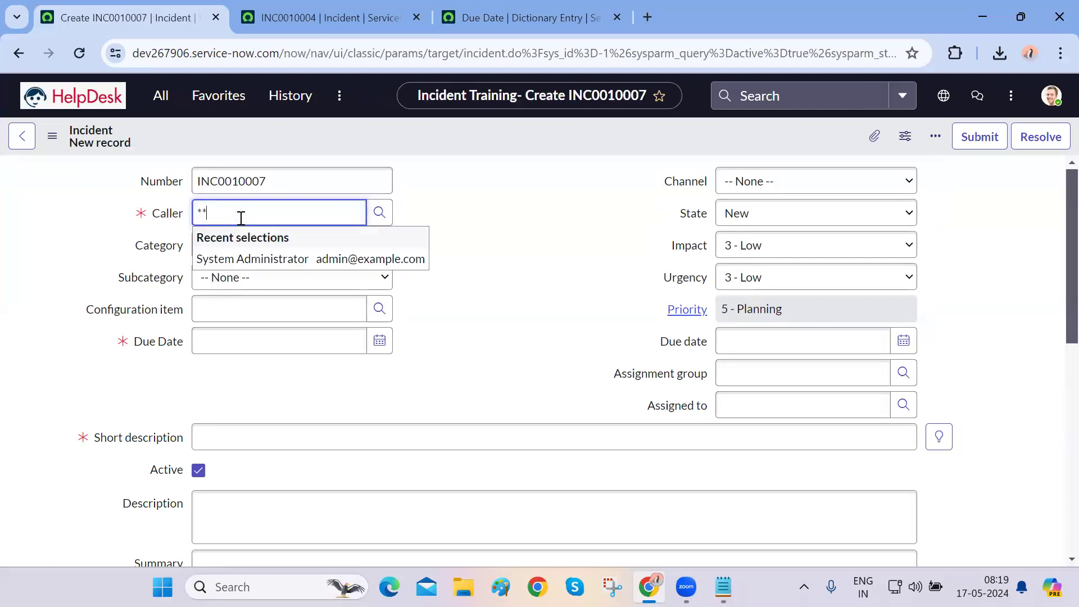
pyautogui.click(229, 258)
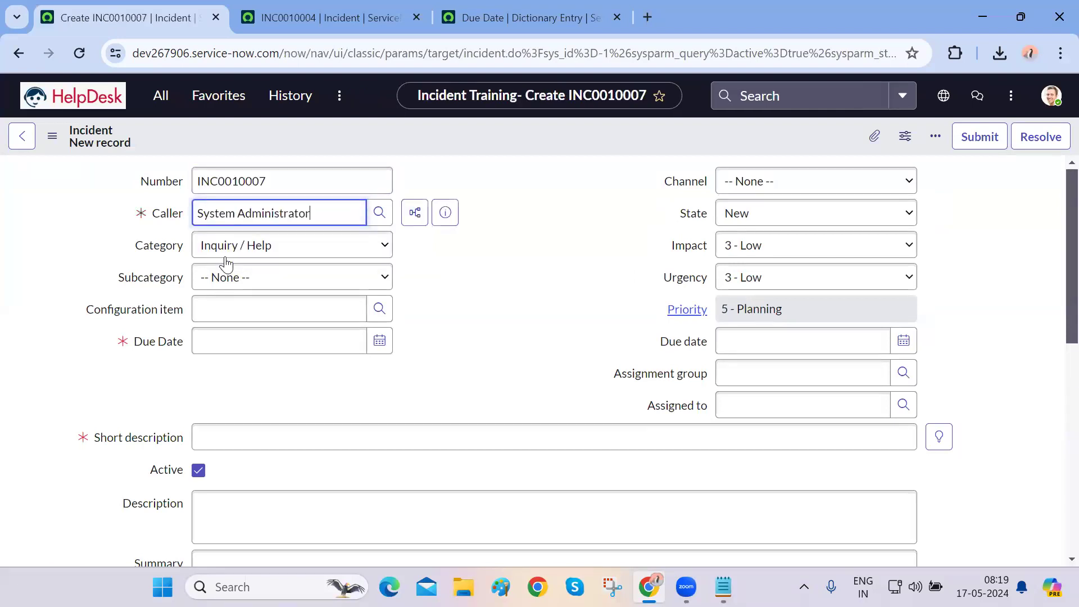
pyautogui.click(106, 392)
pyautogui.scroll(-2, 167, 368)
pyautogui.click(288, 326)
pyautogui.write('jkhgttyujk')
# Try to save the incident without a custom Due Date and read the validation message
pyautogui.scroll(2, 605, 221)
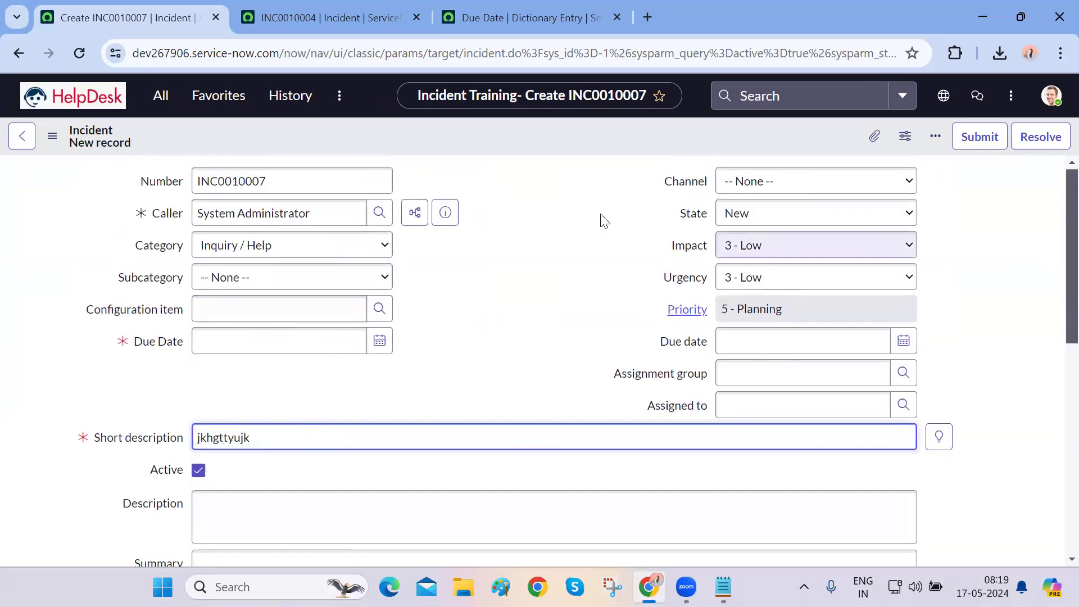
pyautogui.rightClick(567, 137)
pyautogui.click(579, 143)
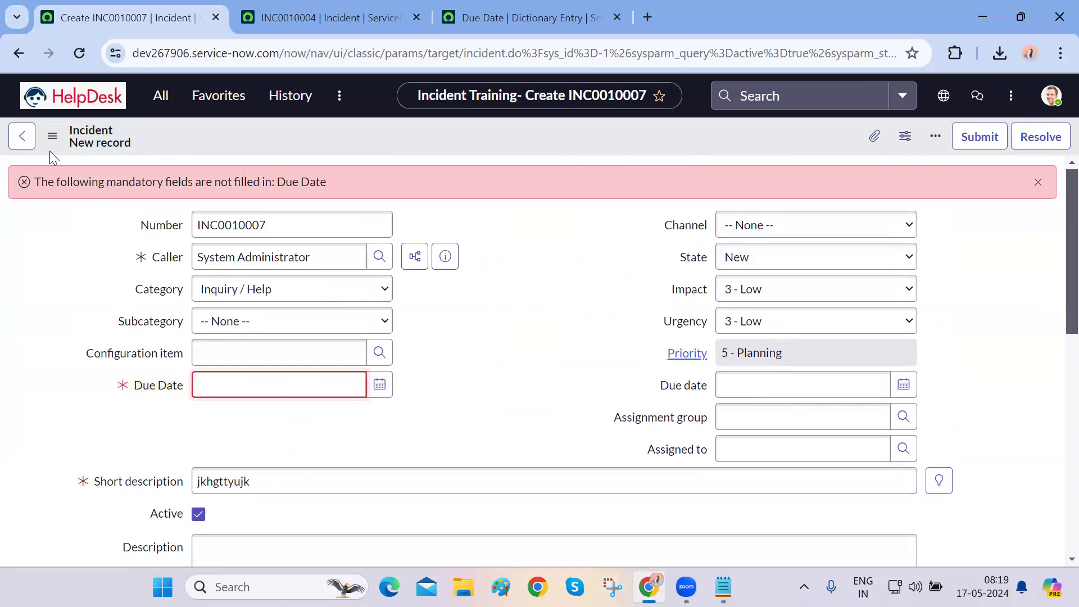
pyautogui.moveTo(33, 181); pyautogui.dragTo(92, 183)
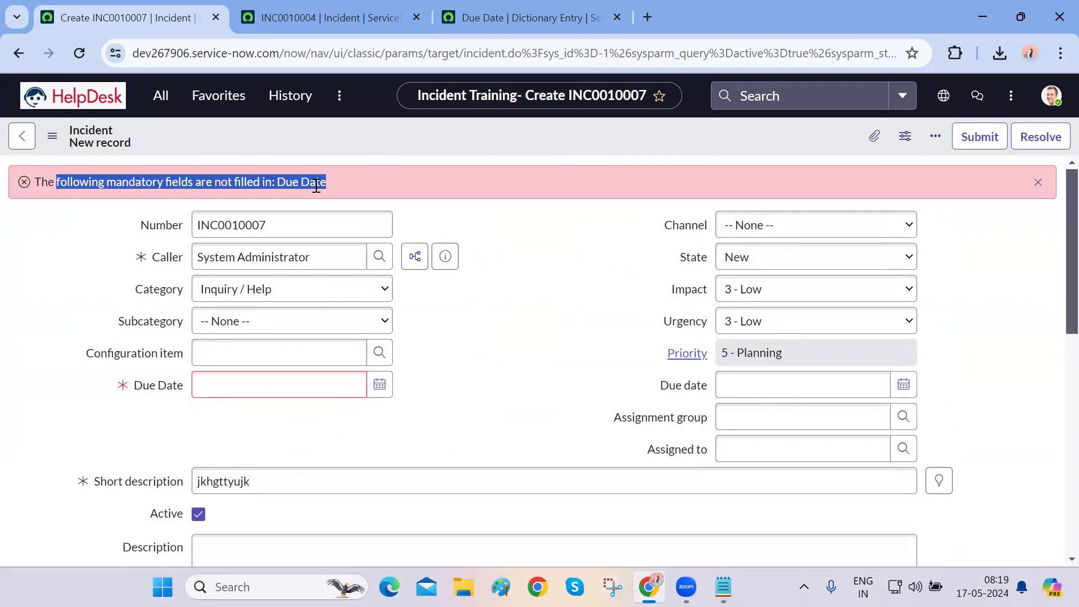
pyautogui.moveTo(342, 183); pyautogui.dragTo(254, 177)
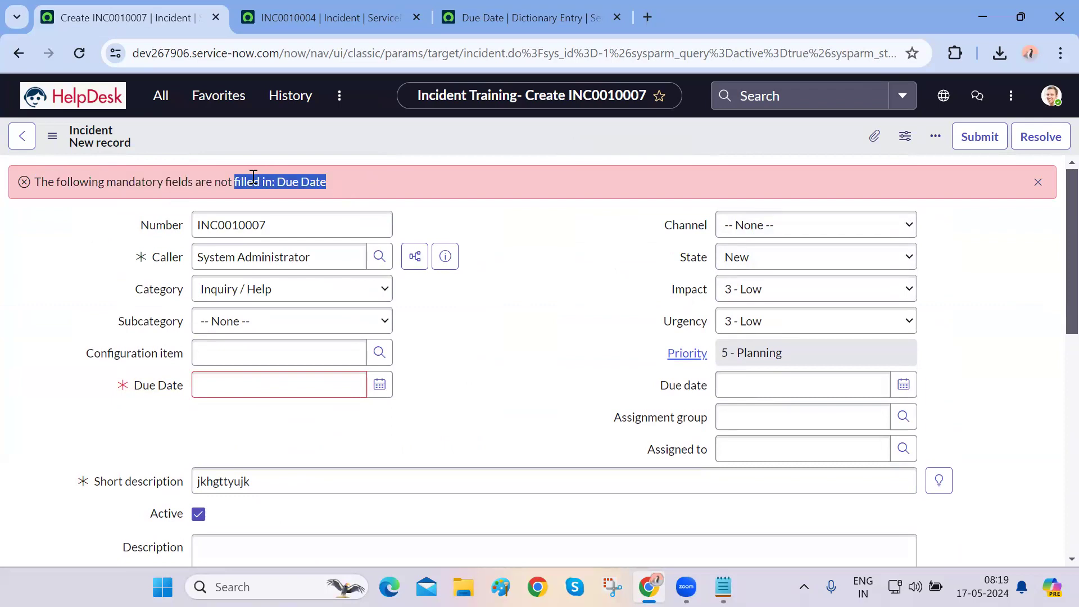
pyautogui.click(379, 384)
pyautogui.click(353, 342)
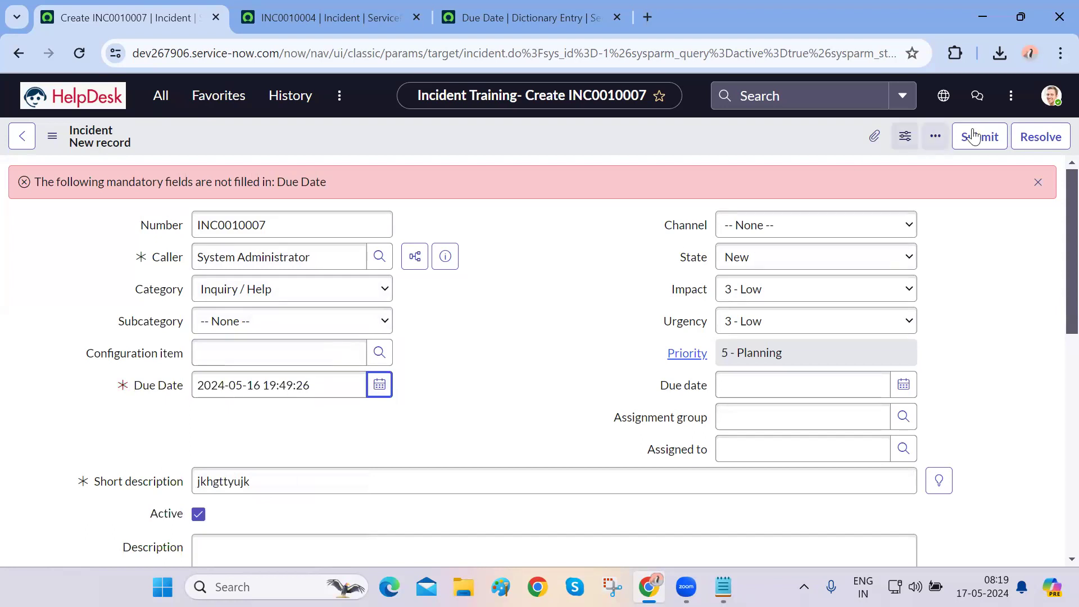
pyautogui.click(994, 140)
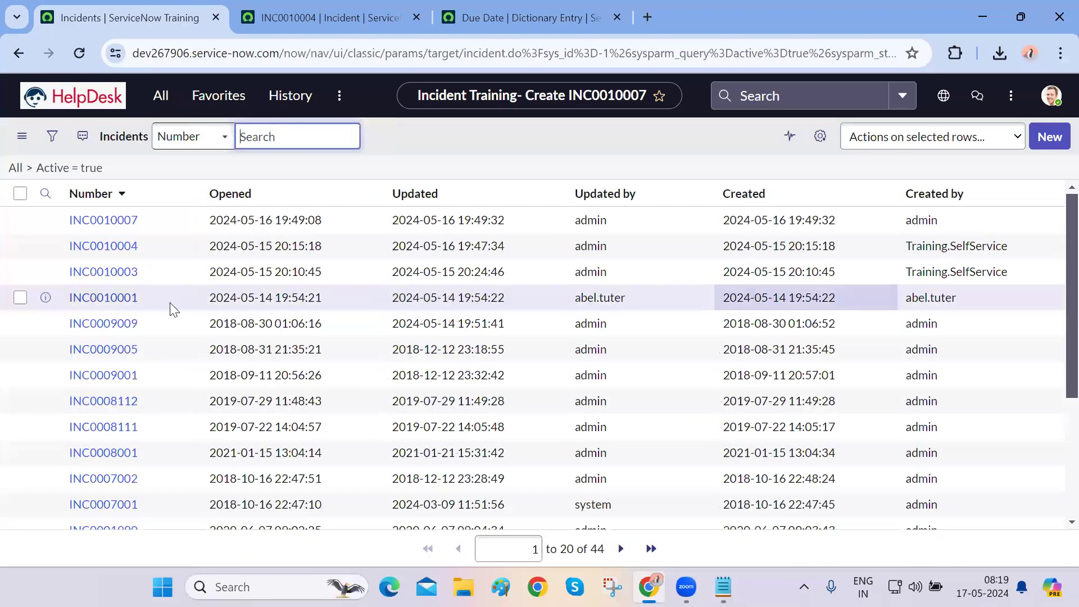
# From incident INC0010007, make the custom Due Date field (u_due_date) non-mandatory in its dictionary entry and save the entry
pyautogui.click(116, 260)
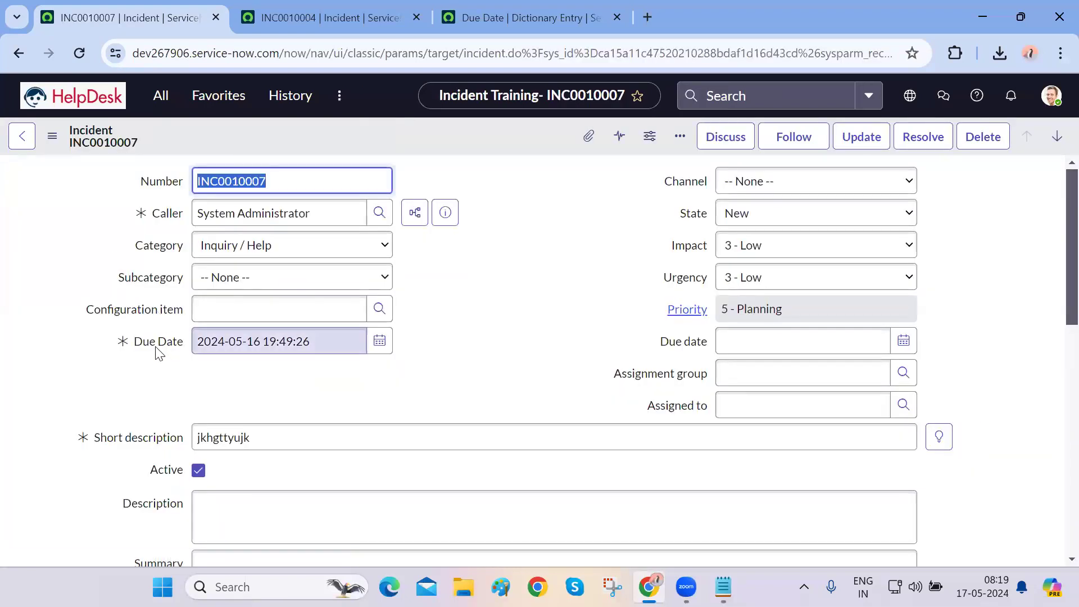
pyautogui.rightClick(157, 350)
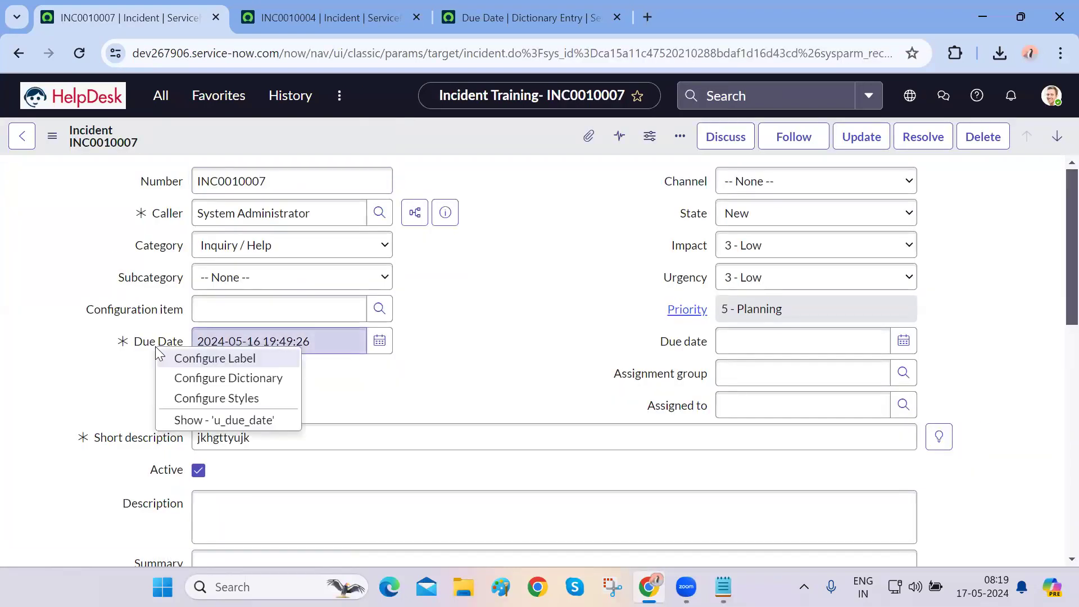
pyautogui.click(202, 382)
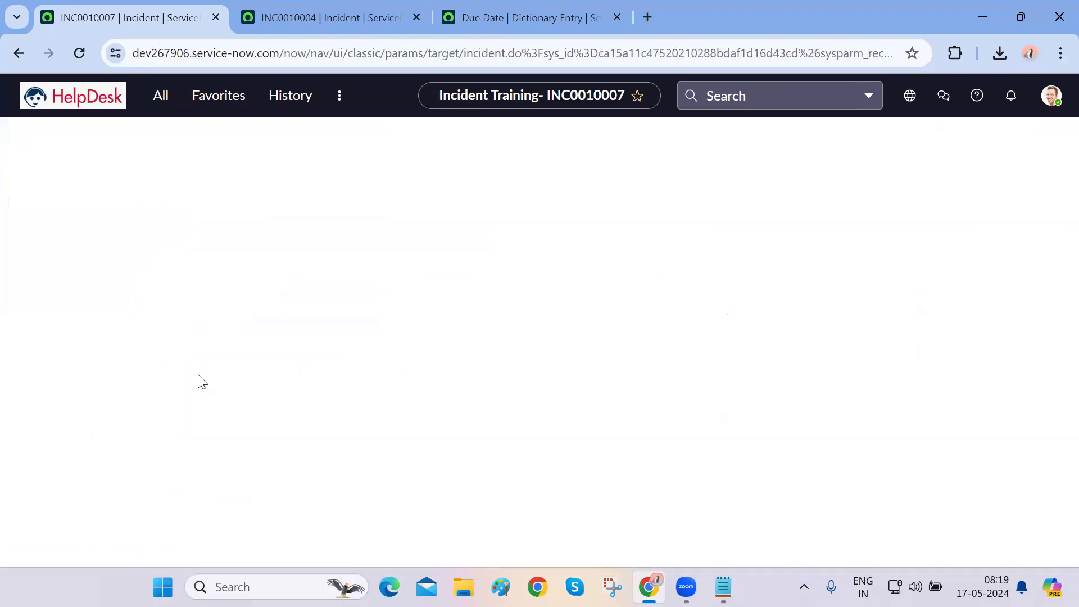
pyautogui.click(721, 390)
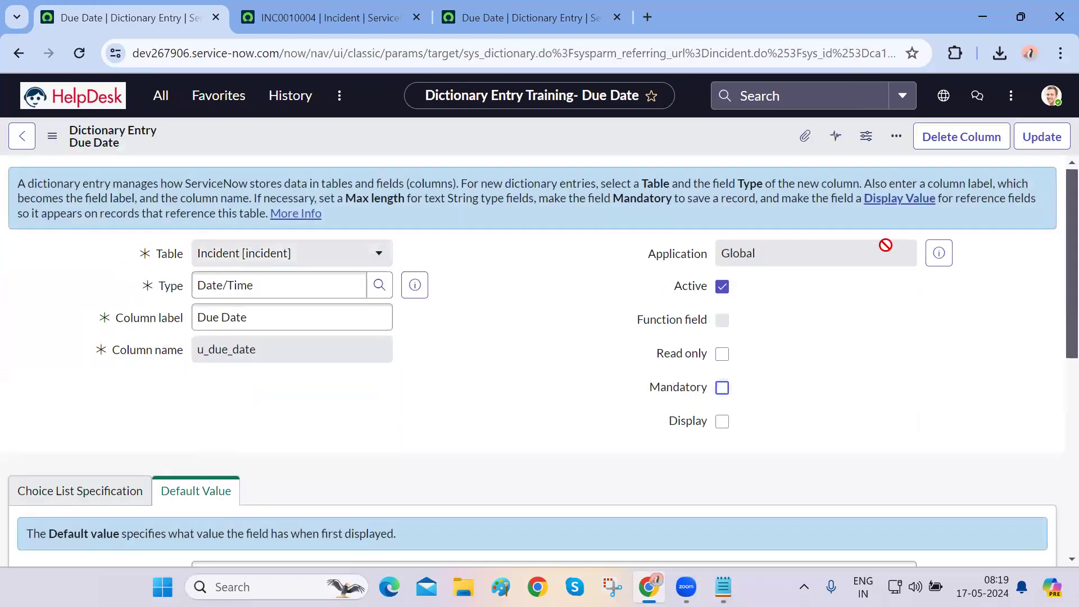
pyautogui.rightClick(681, 140)
pyautogui.click(697, 153)
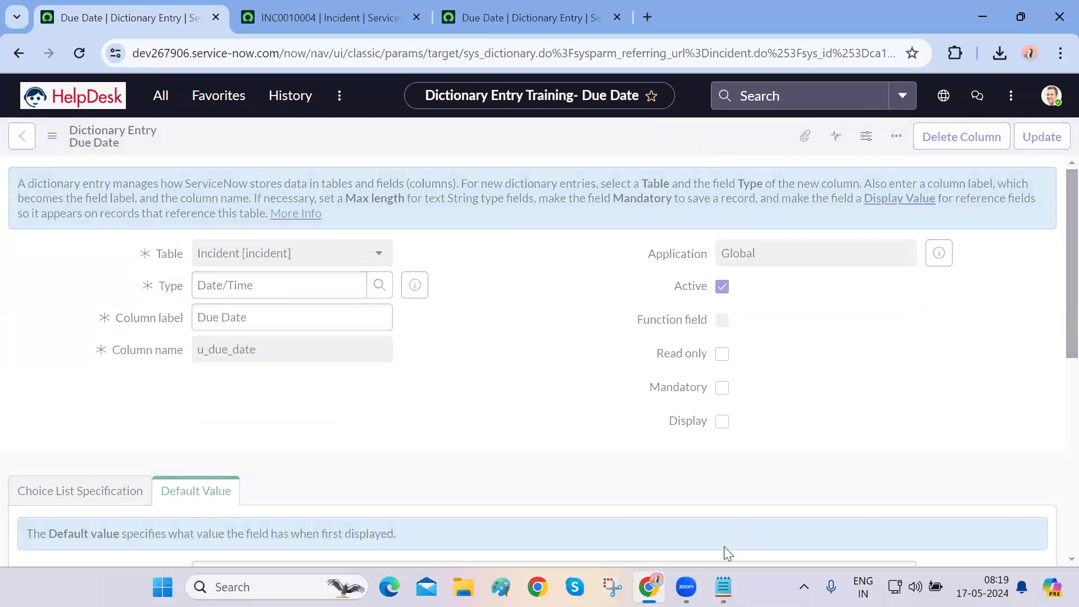
# Switch to Notepad and review the task line about bringing the Service and Service Offering fields back using Form Designer
pyautogui.click(723, 587)
pyautogui.click(681, 308)
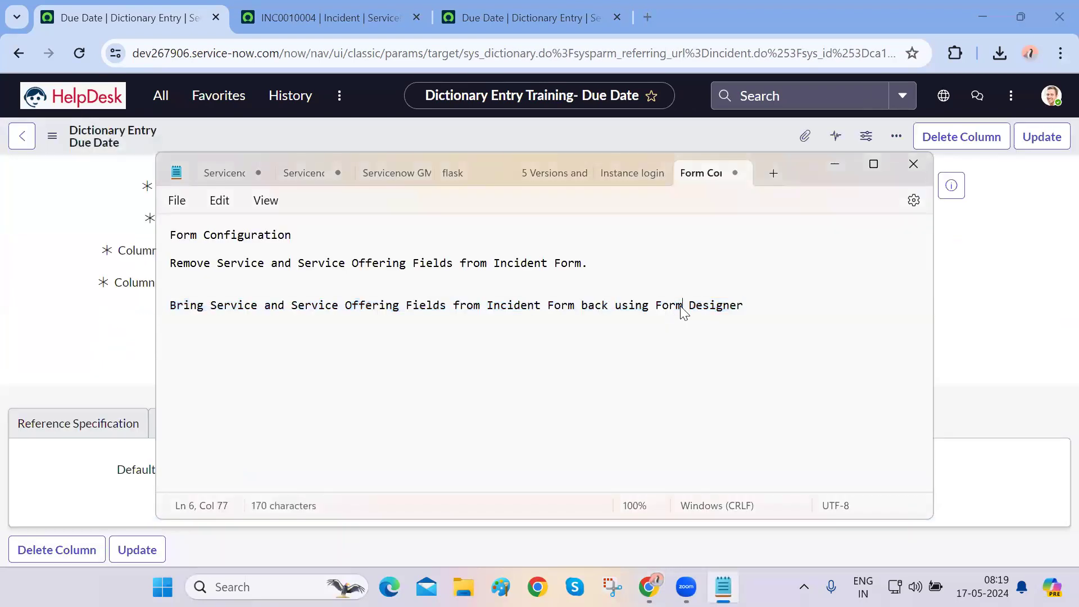
pyautogui.moveTo(211, 305); pyautogui.dragTo(561, 311)
pyautogui.click(775, 327)
pyautogui.keyDown('shift'); pyautogui.click(631, 294); pyautogui.keyUp('shift')
pyautogui.click(490, 281)
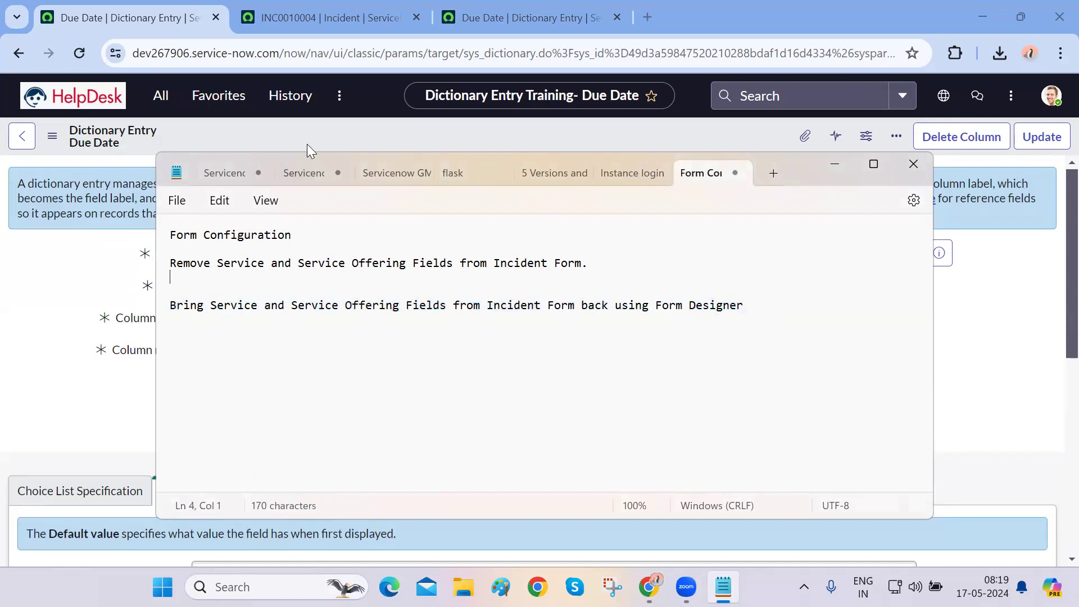
# Reload incident INC0010004 in the browser and open its Form Design, declining the Form Builder suggestion with "Don't show me this again" enabled
pyautogui.click(298, 18)
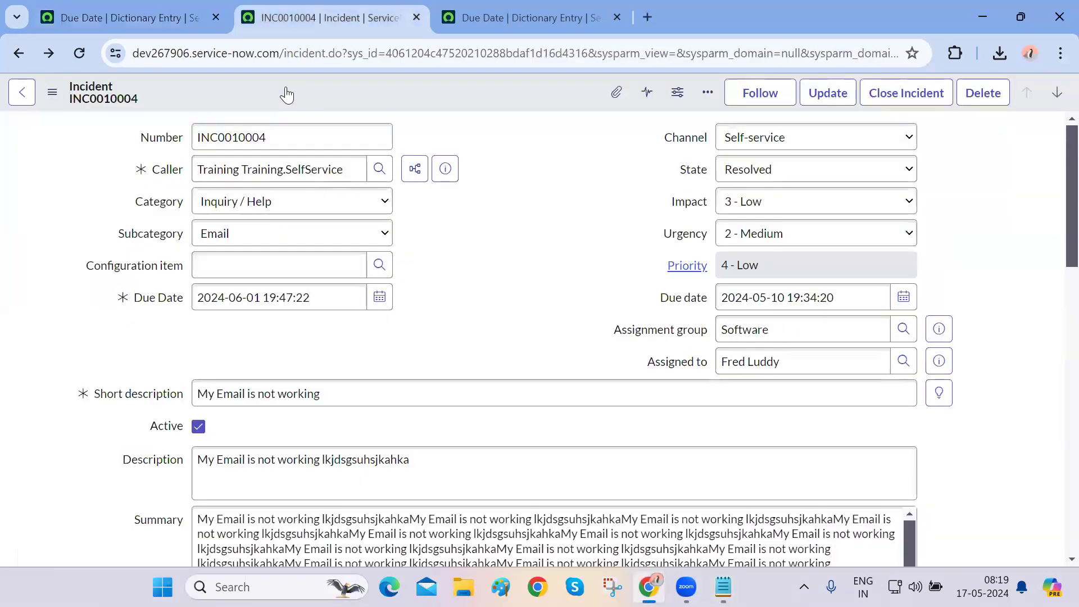
pyautogui.click(79, 53)
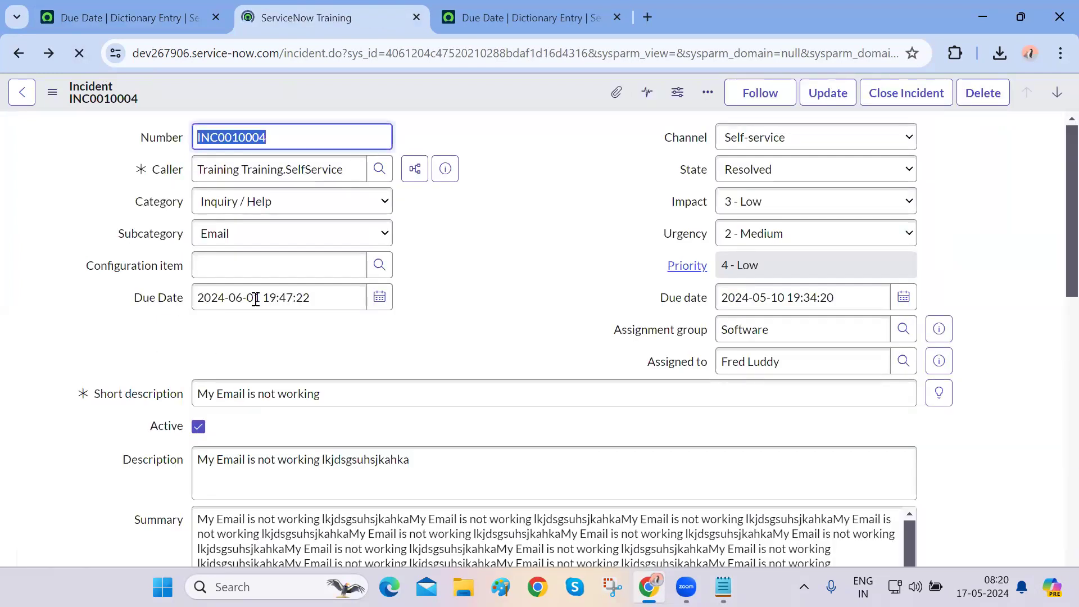
pyautogui.click(52, 93)
pyautogui.moveTo(135, 405)
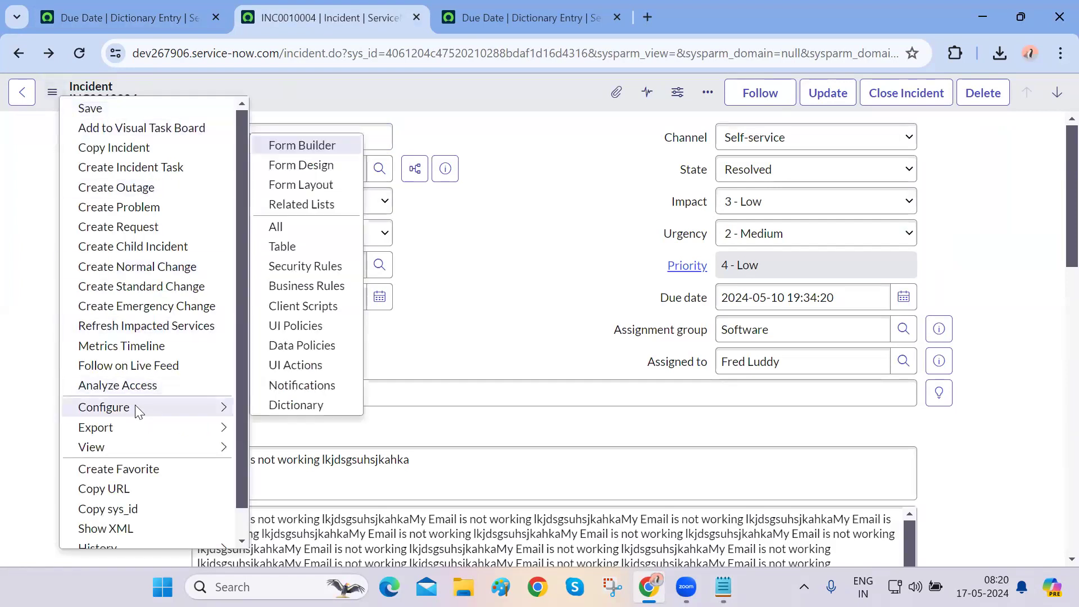
pyautogui.click(310, 163)
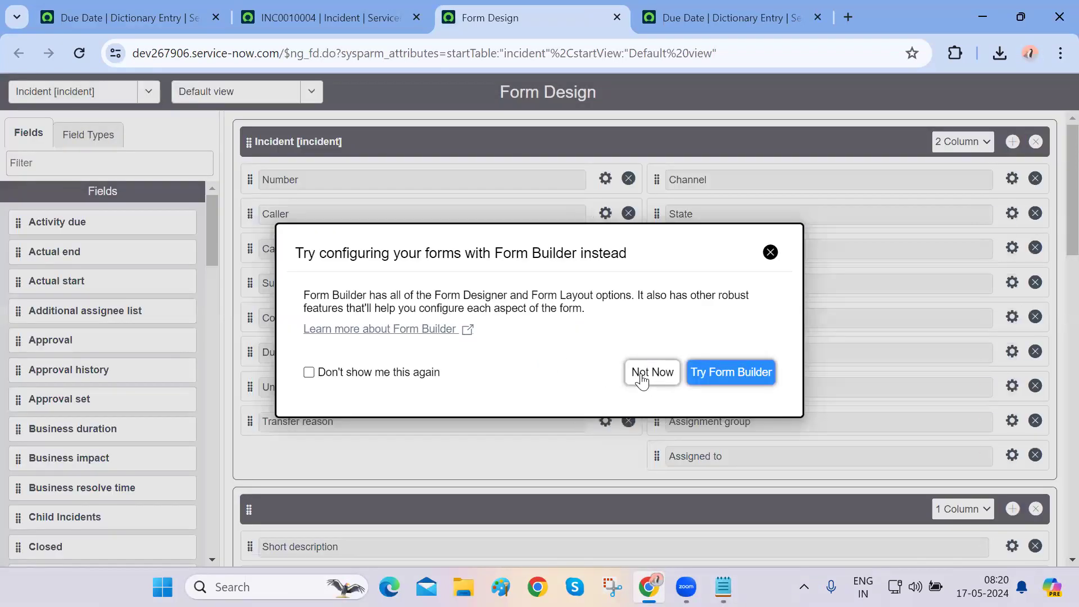
pyautogui.click(416, 374)
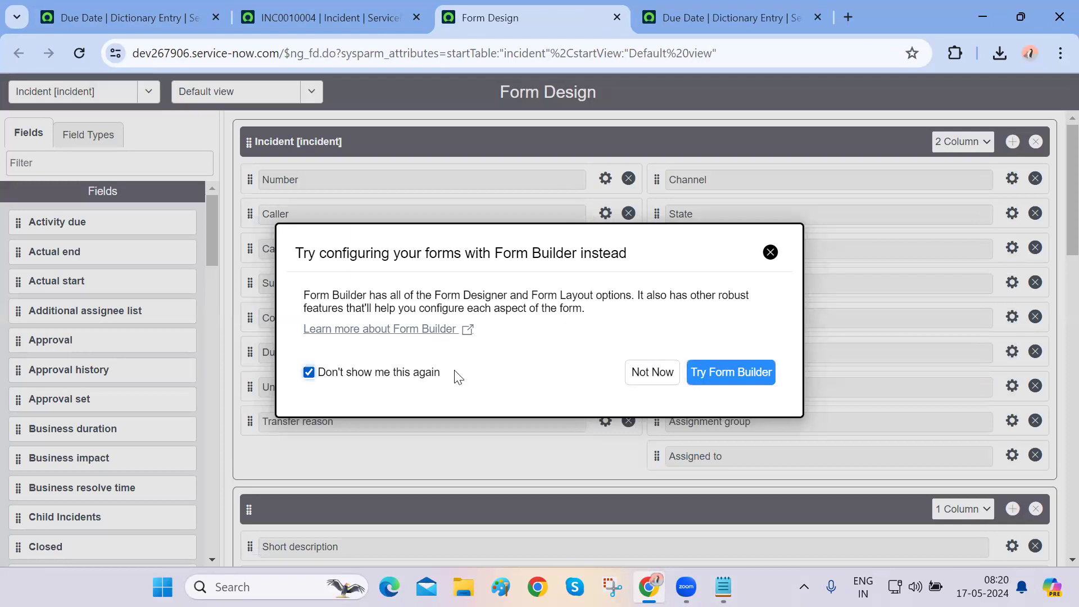
pyautogui.click(647, 371)
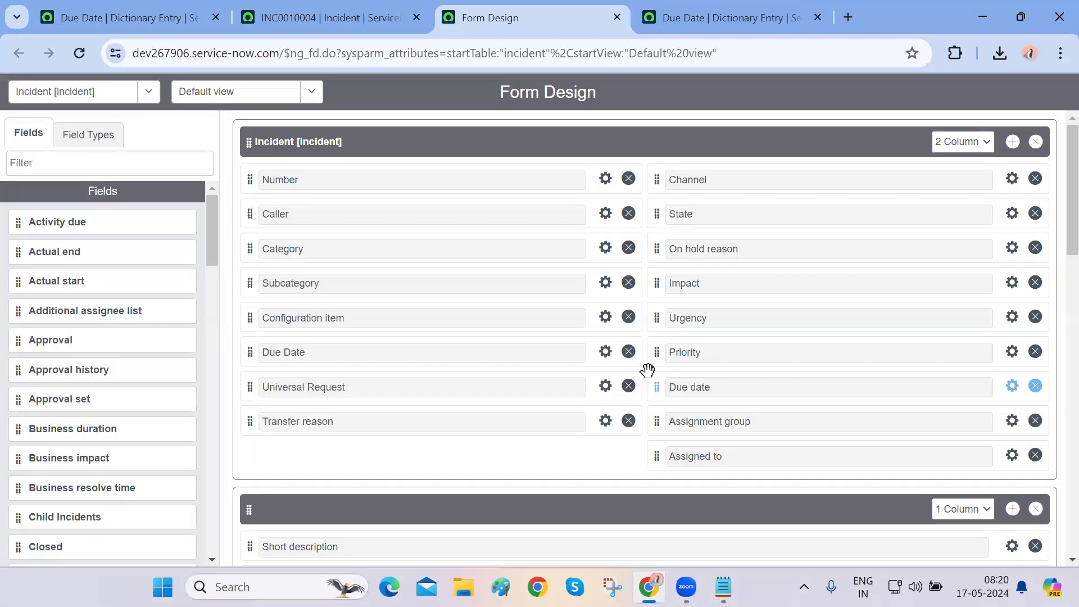
# Try swapping the Transfer reason and Assignment group fields between the two columns of the Incident section, and undo the rearrangement
pyautogui.click(734, 135)
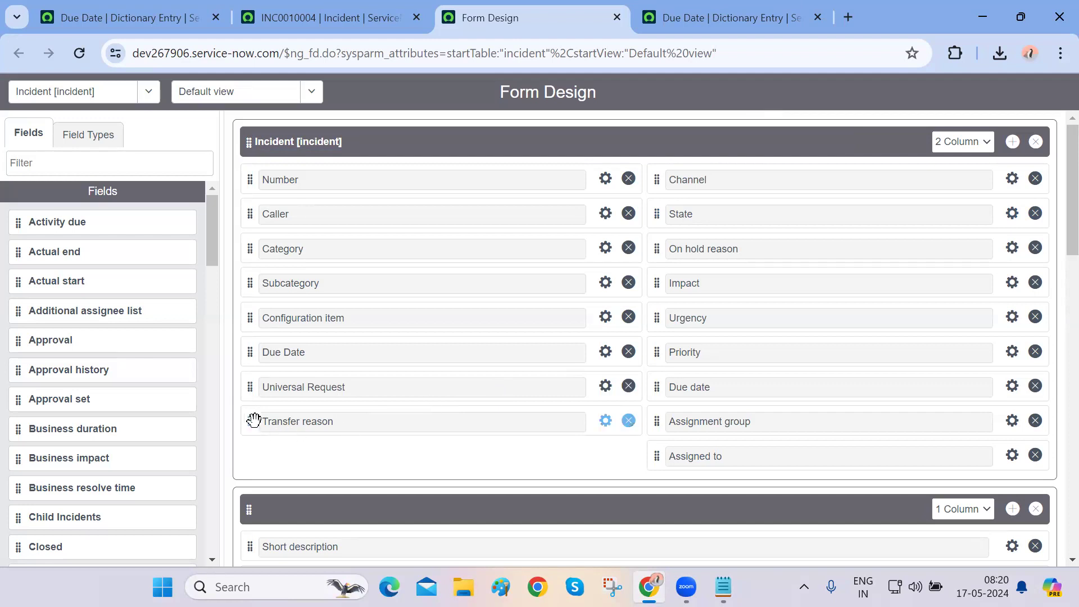
pyautogui.moveTo(246, 417); pyautogui.dragTo(298, 422)
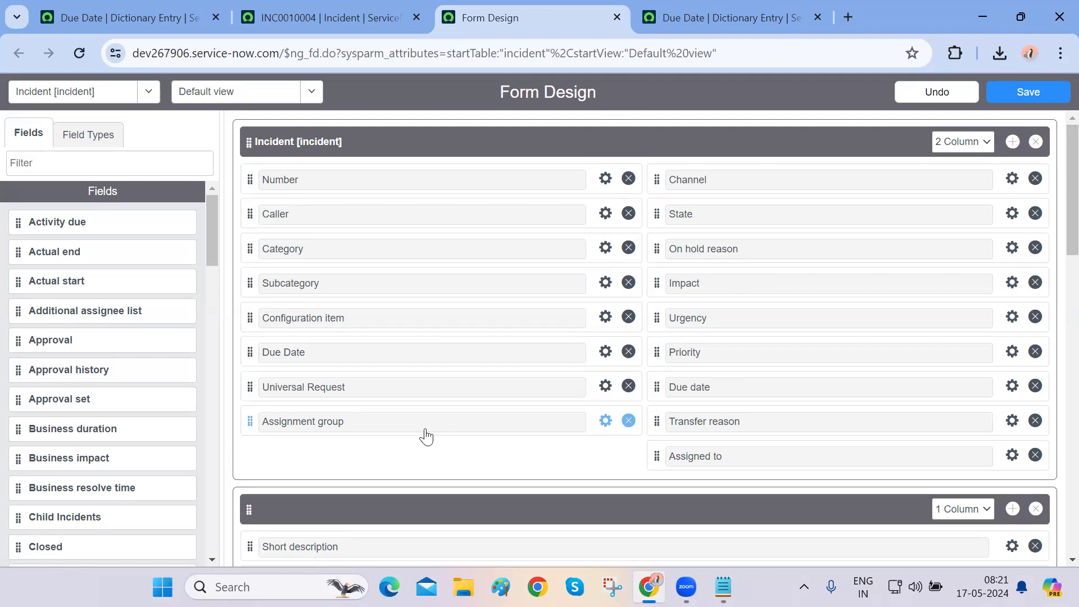
pyautogui.click(942, 94)
pyautogui.click(942, 93)
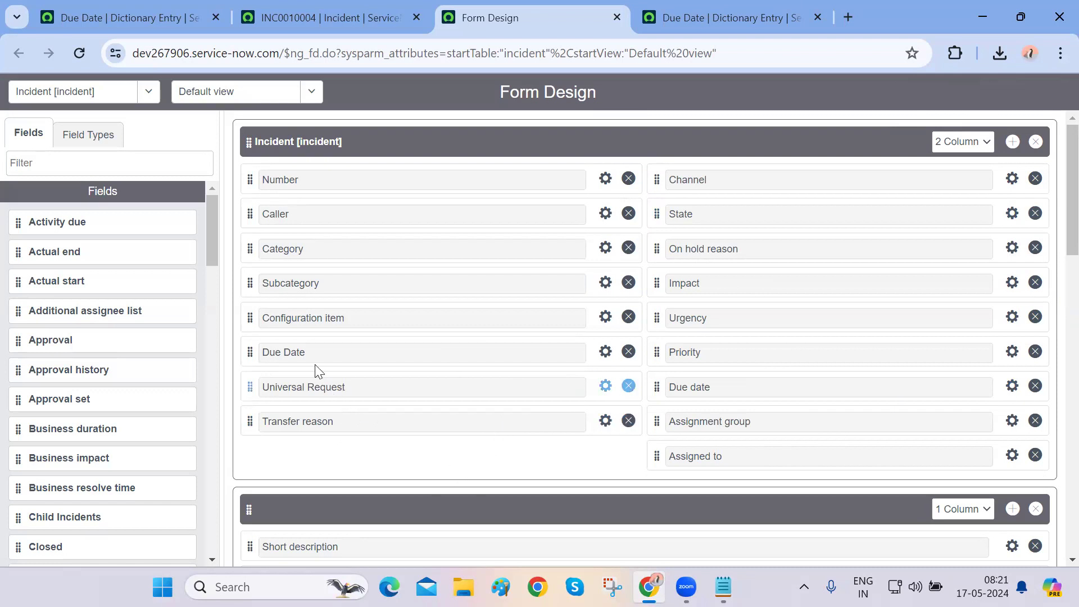
# Remove Due Date and Due date from the Incident section and Due date from Related Records, and save the form design
pyautogui.click(629, 352)
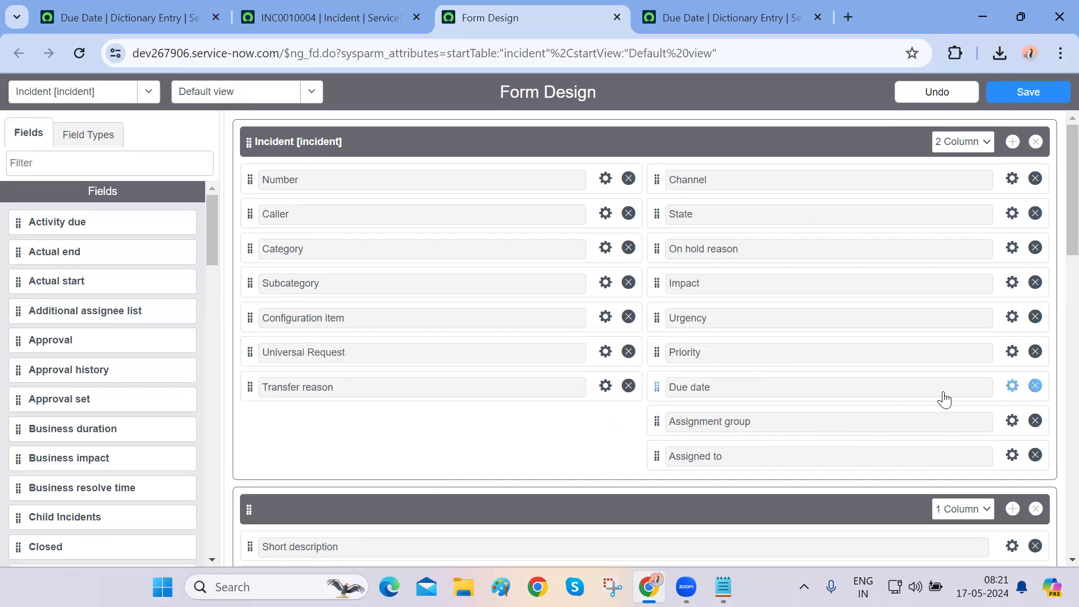
pyautogui.click(1039, 392)
pyautogui.scroll(-9, 529, 434)
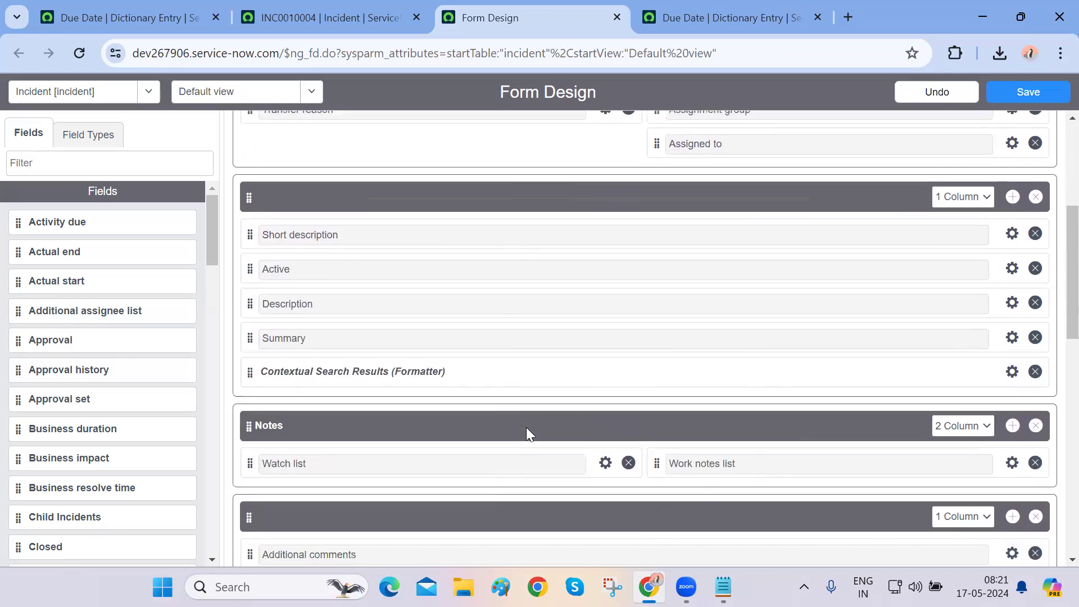
pyautogui.scroll(-1, 528, 436)
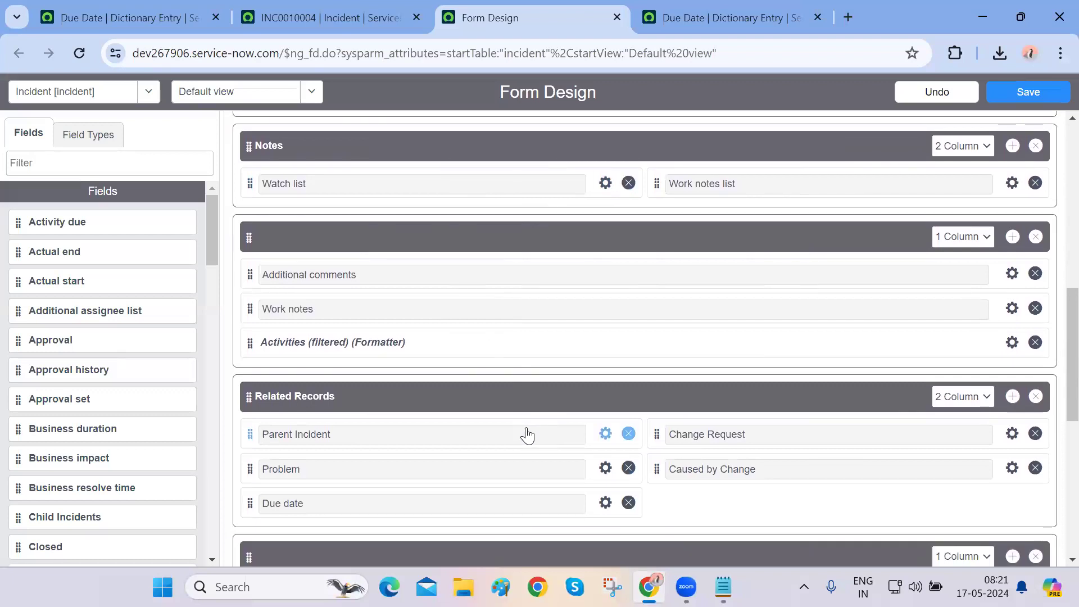
pyautogui.click(629, 502)
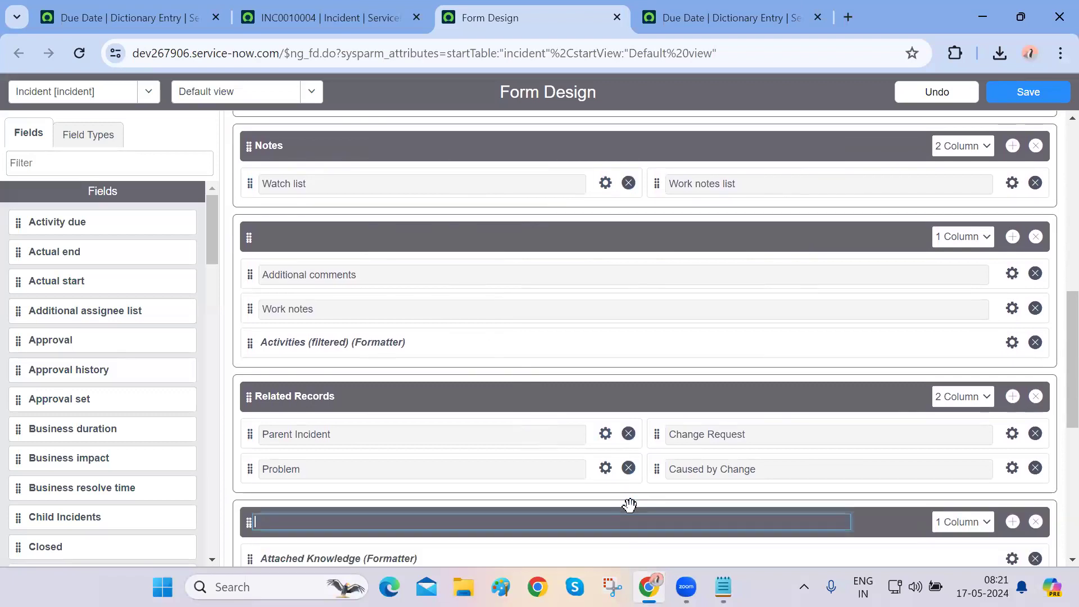
pyautogui.scroll(10, 465, 438)
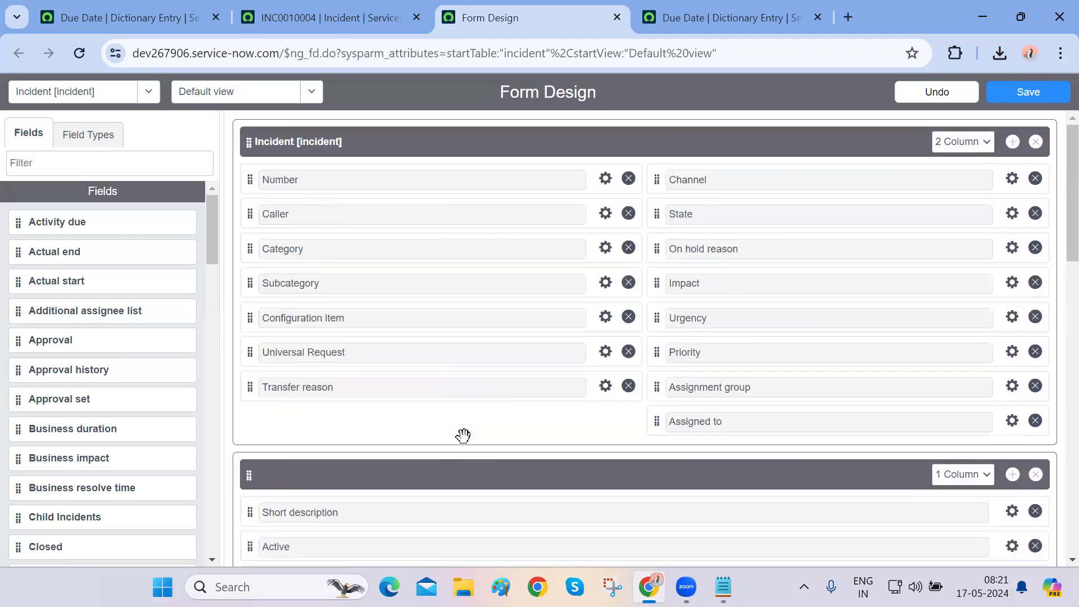
pyautogui.click(1034, 95)
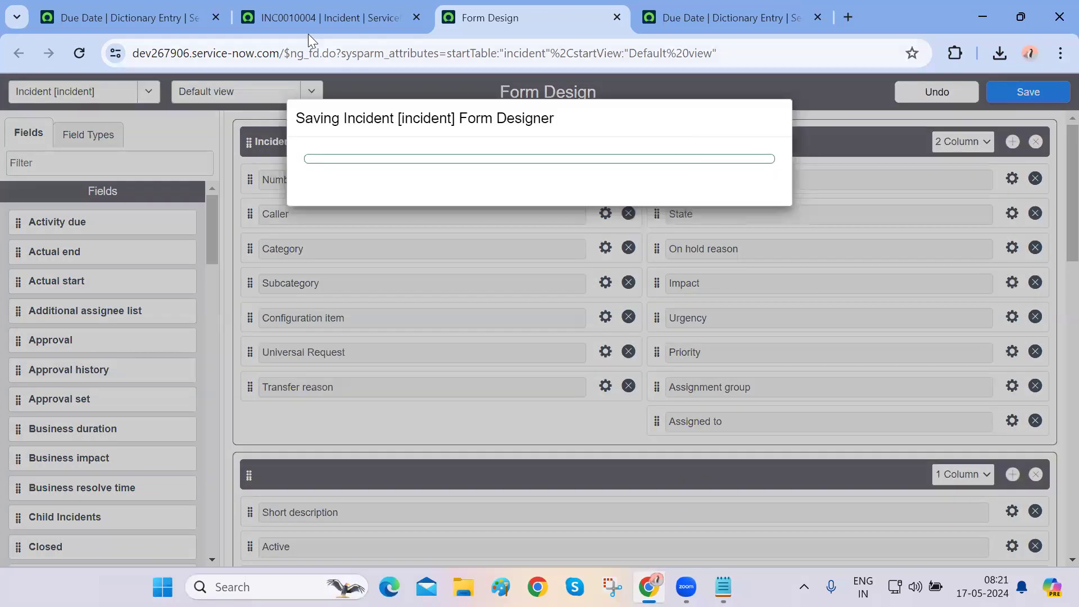
# Reload INC0010004, check its main form, Notes, Related Records and Resolution Information sections for due date fields, and return to Form Design
pyautogui.click(287, 28)
pyautogui.click(79, 53)
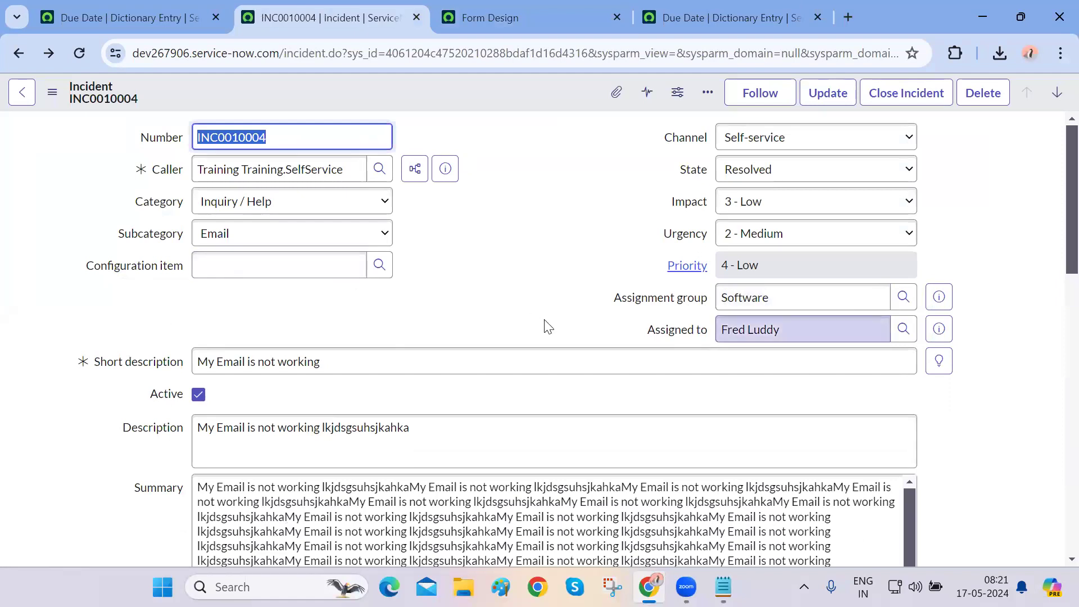
pyautogui.scroll(-10, 547, 321)
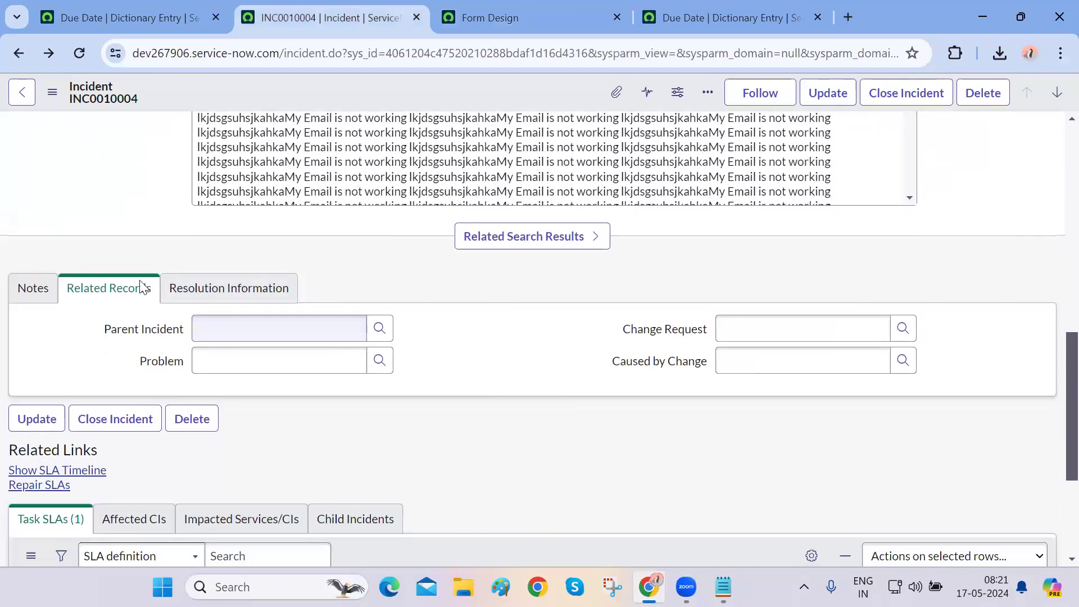
pyautogui.click(225, 274)
pyautogui.click(27, 274)
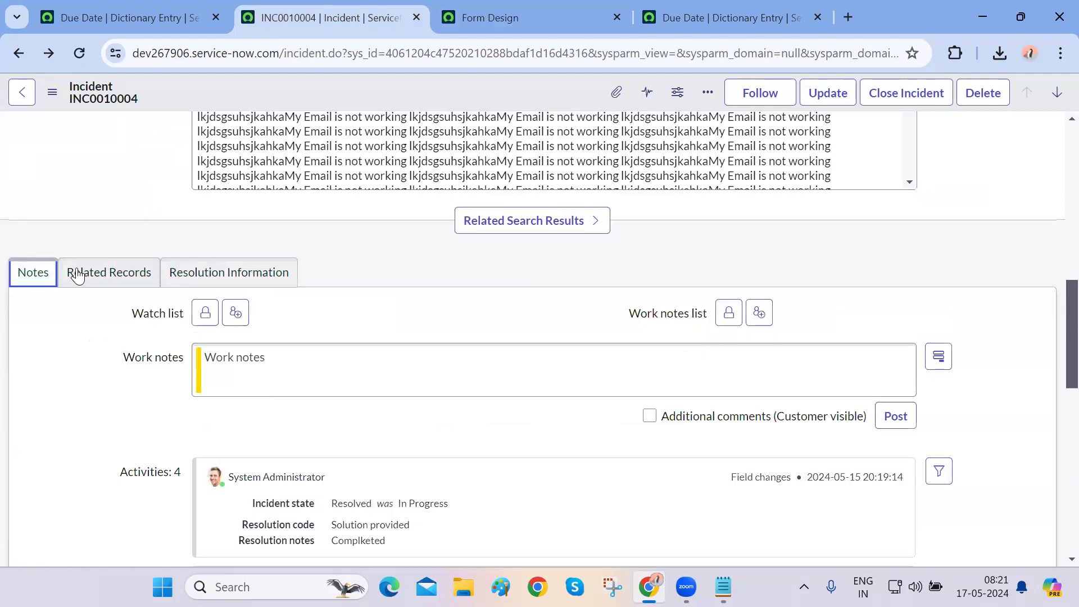
pyautogui.click(110, 274)
pyautogui.scroll(10, 169, 298)
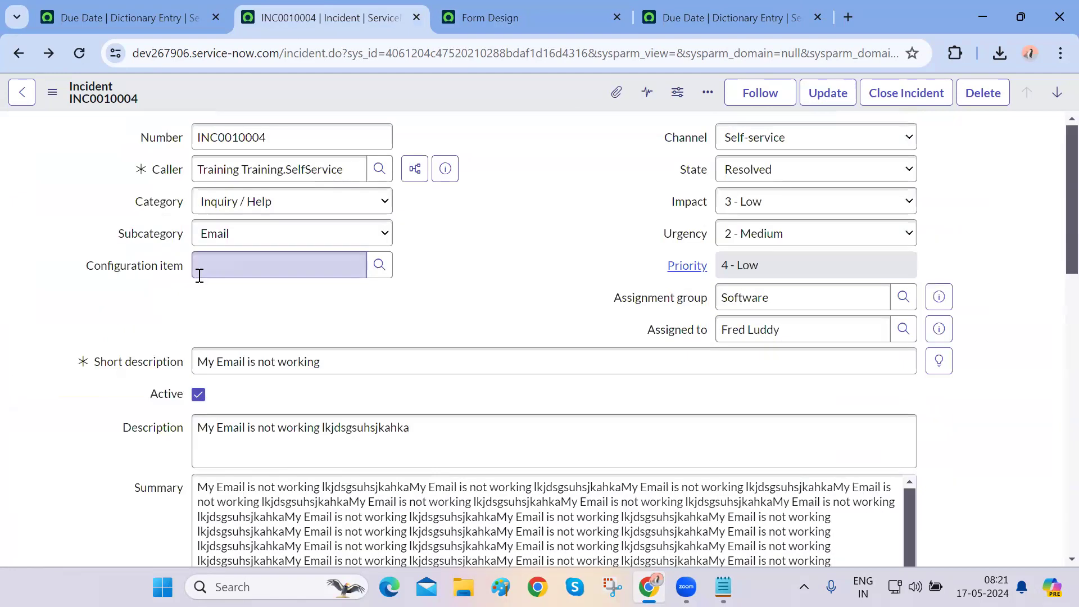
pyautogui.hotkey('ctrl', 'Tab')
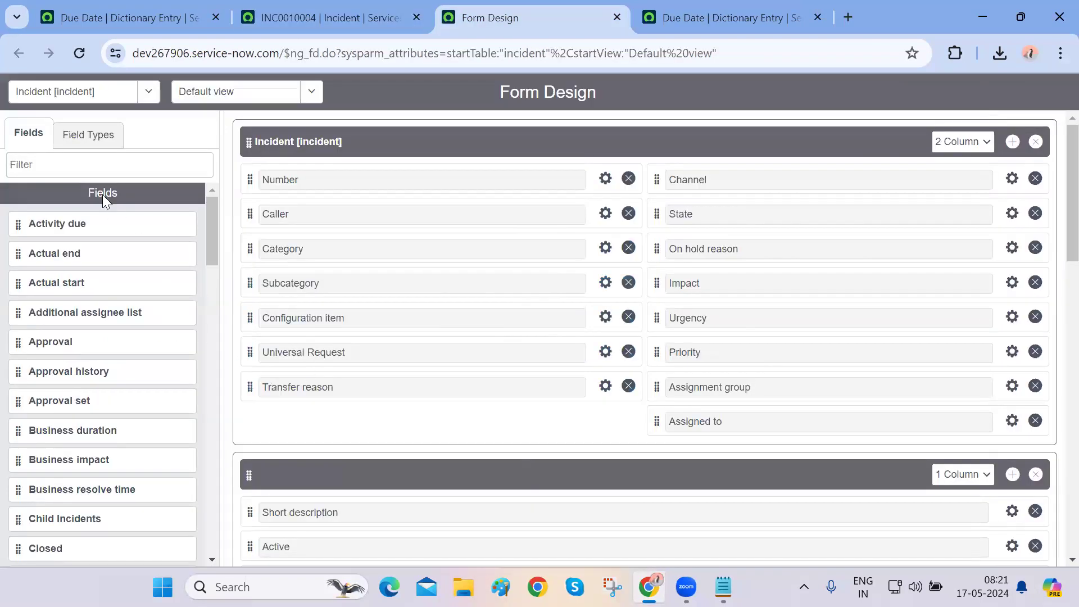
# Find fields matching "service", add Service and Service offering below Configuration item in the Incident section, and save the form design
pyautogui.click(90, 169)
pyautogui.click(174, 143)
pyautogui.scroll(-15, 77, 408)
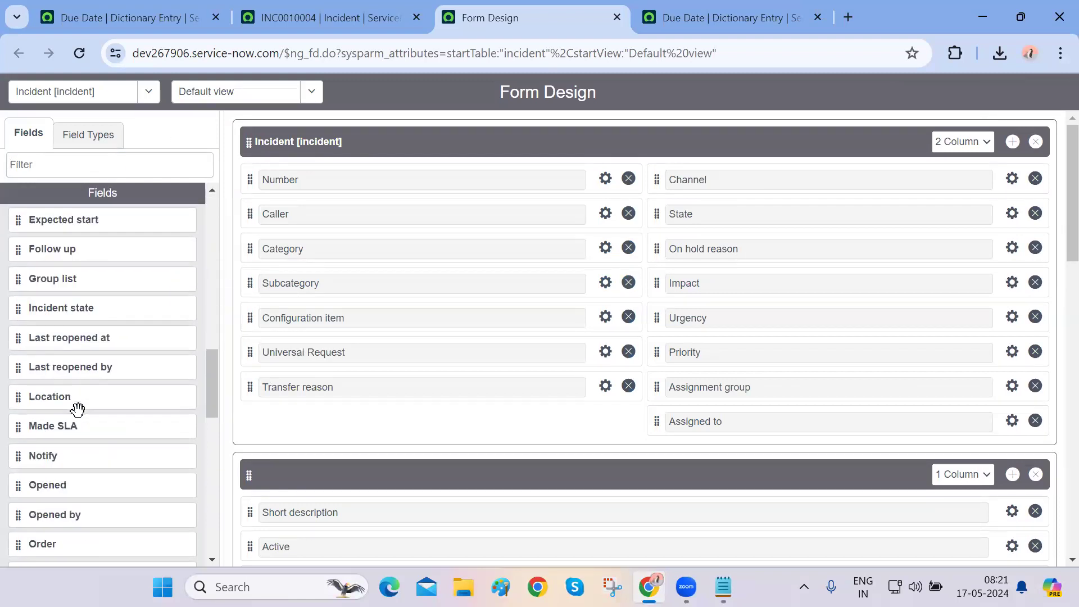
pyautogui.scroll(10, 77, 408)
pyautogui.scroll(10, 78, 408)
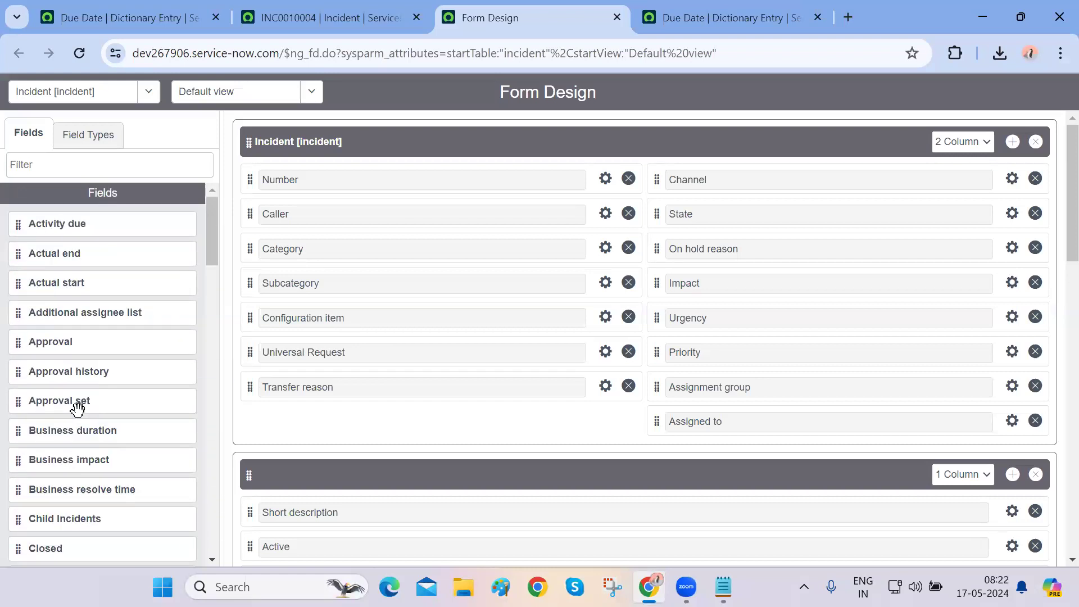
pyautogui.click(110, 166)
pyautogui.write('service')
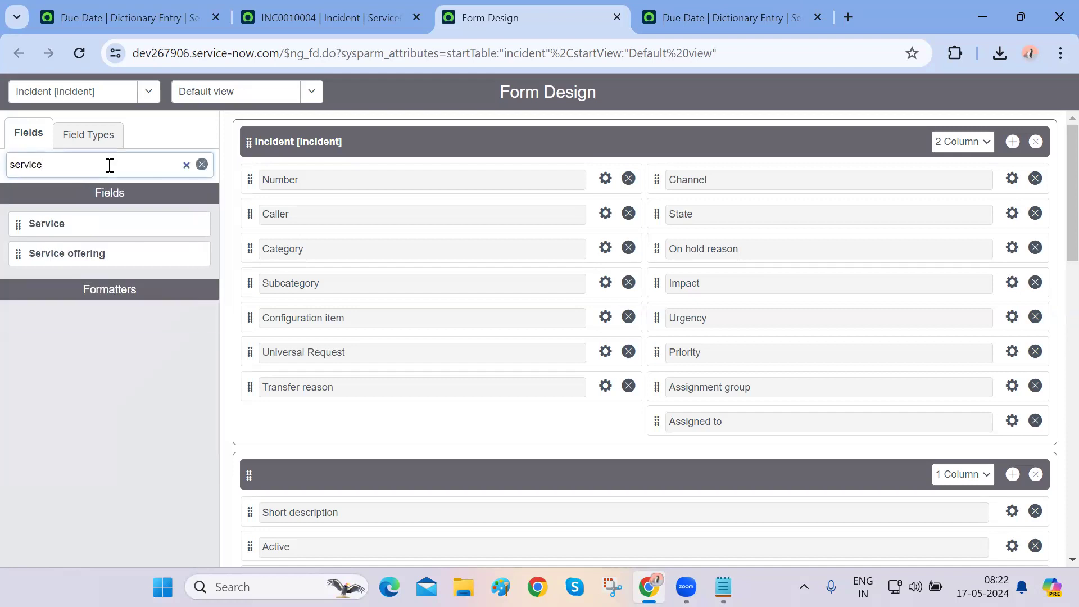
pyautogui.moveTo(16, 223); pyautogui.dragTo(253, 350)
pyautogui.moveTo(16, 225); pyautogui.dragTo(270, 398)
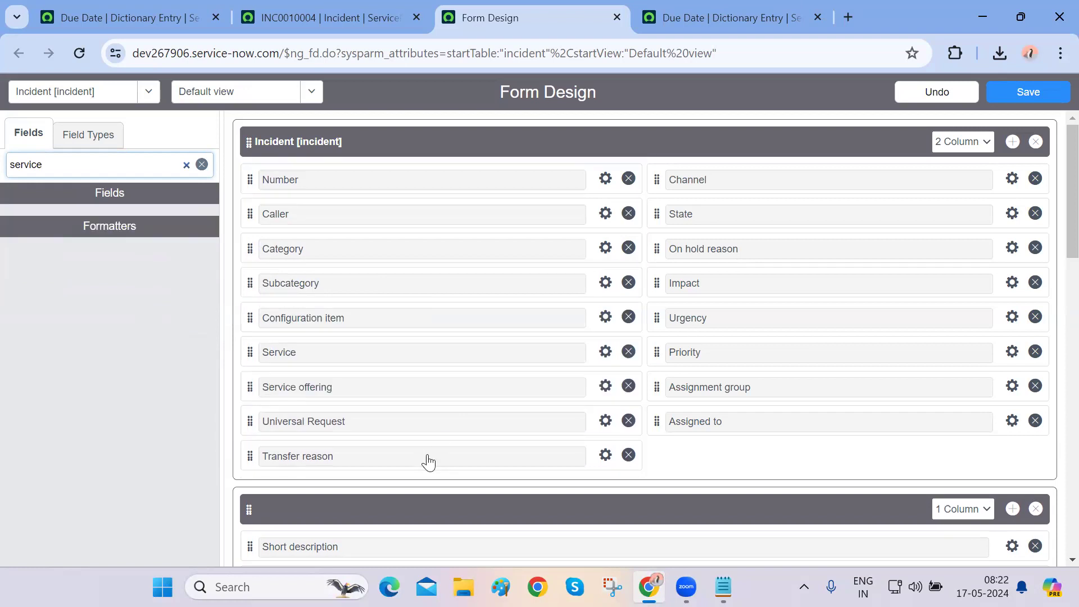
pyautogui.click(1041, 93)
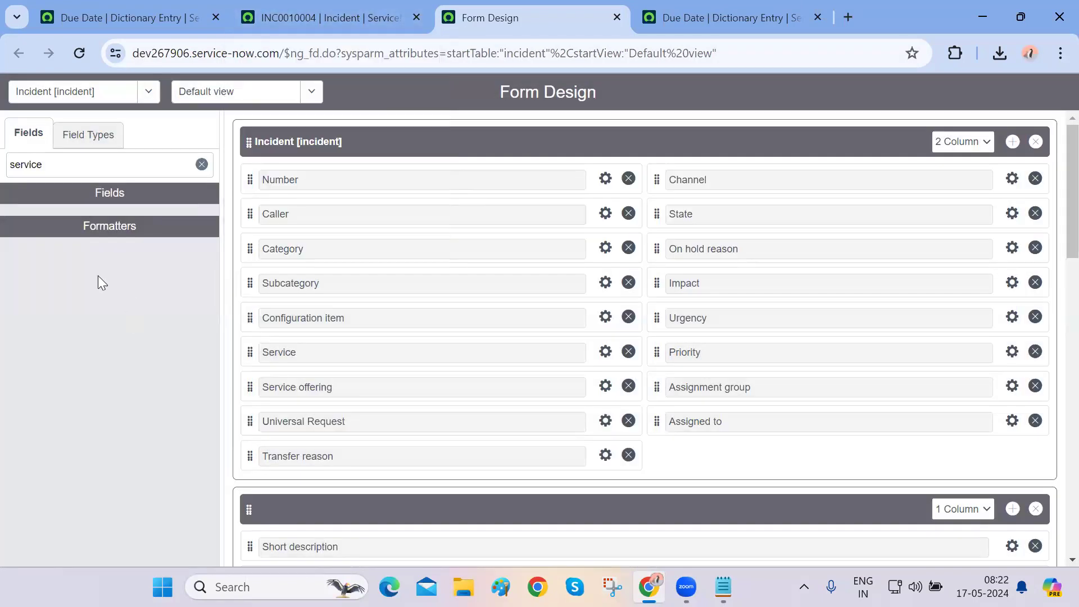
# Reload INC0010004 and check the Service, Service offering and Active fields on its main form
pyautogui.hotkey('ctrl', 'shift', 'Tab')
pyautogui.click(78, 55)
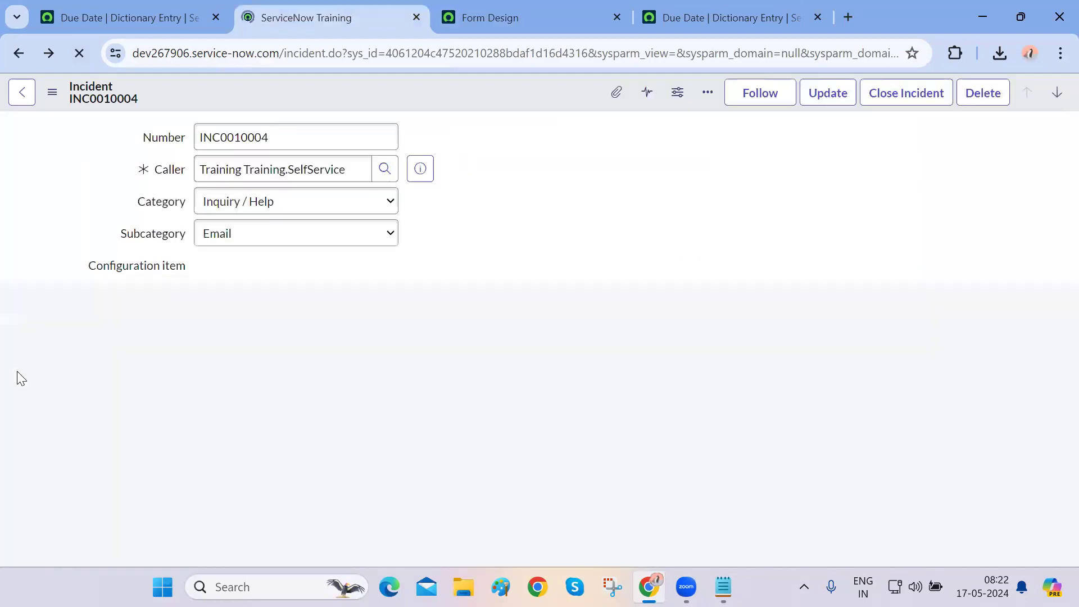
pyautogui.click(253, 296)
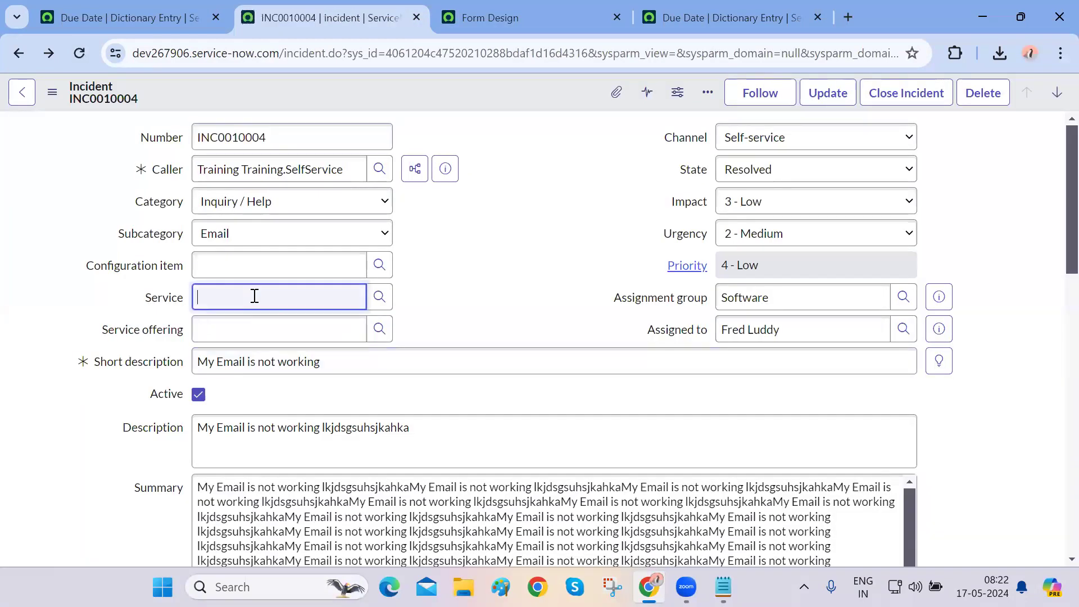
pyautogui.click(261, 336)
pyautogui.scroll(-15, 458, 455)
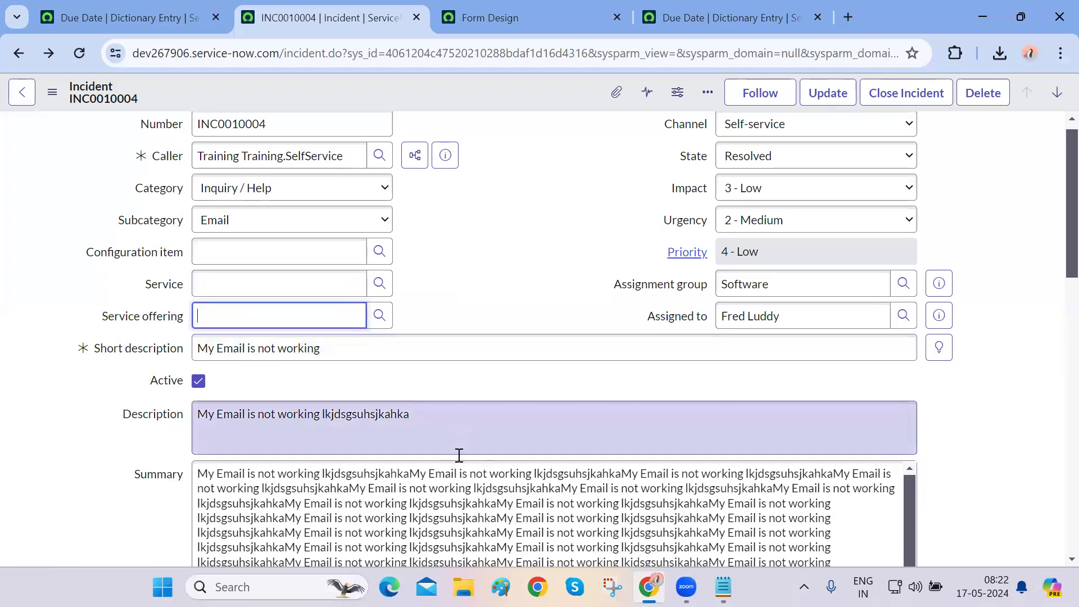
pyautogui.scroll(15, 460, 462)
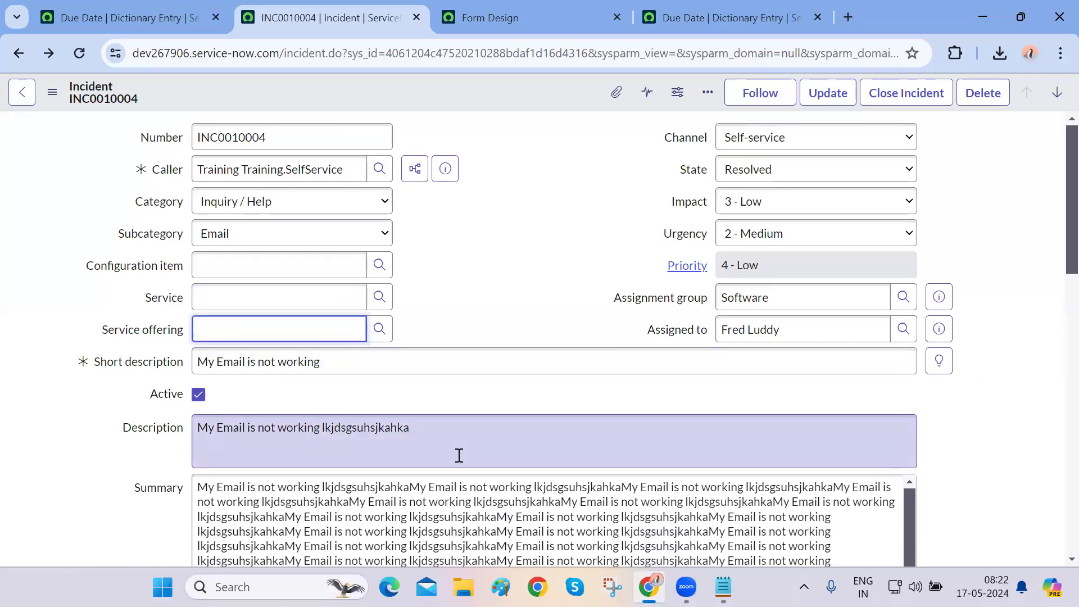
pyautogui.click(985, 245)
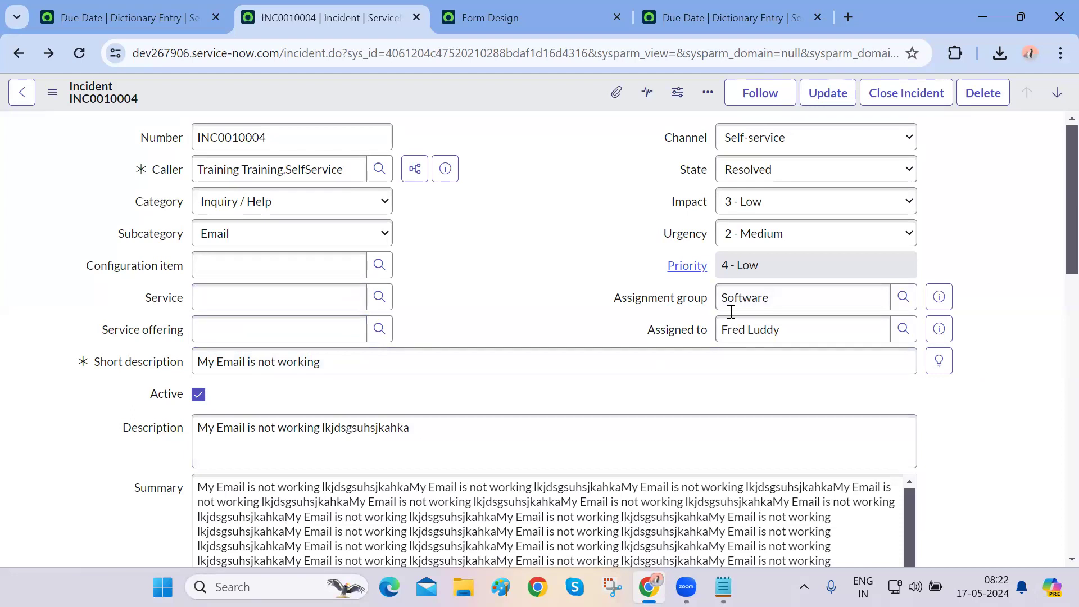
pyautogui.moveTo(191, 401); pyautogui.dragTo(262, 395)
pyautogui.click(144, 394)
pyautogui.click(126, 456)
# Open the Incident table definition from the configuration options of INC0010004
pyautogui.click(52, 92)
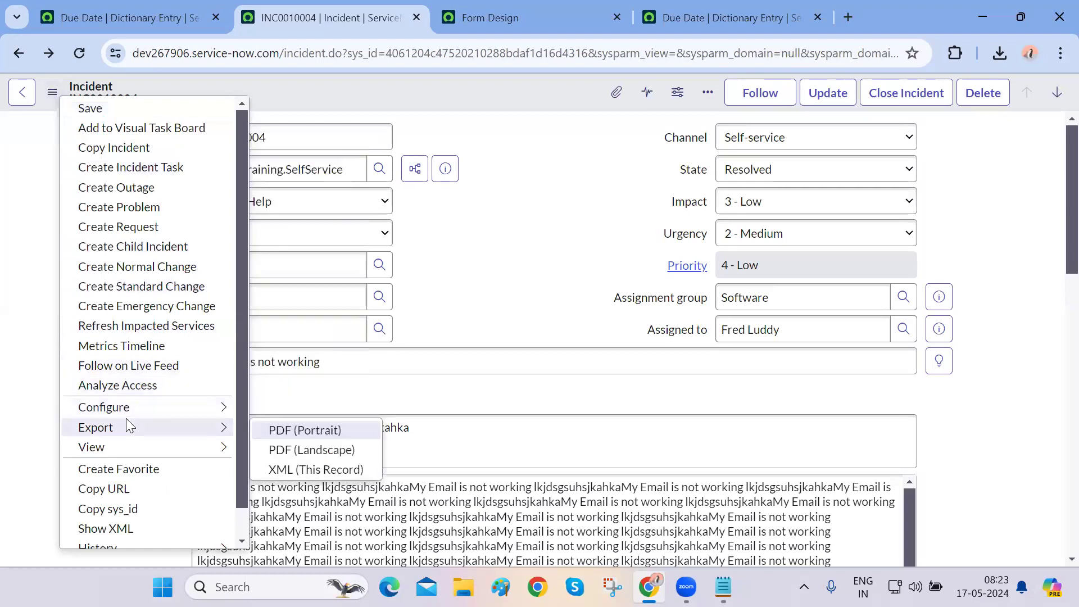
pyautogui.moveTo(148, 406)
pyautogui.click(52, 92)
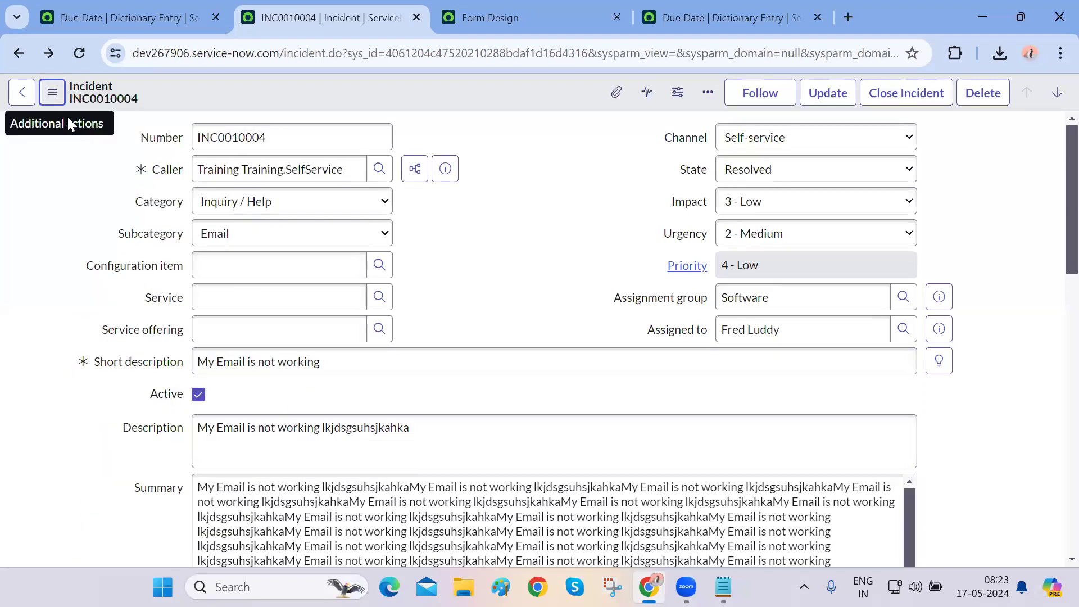
pyautogui.click(52, 92)
pyautogui.moveTo(135, 409)
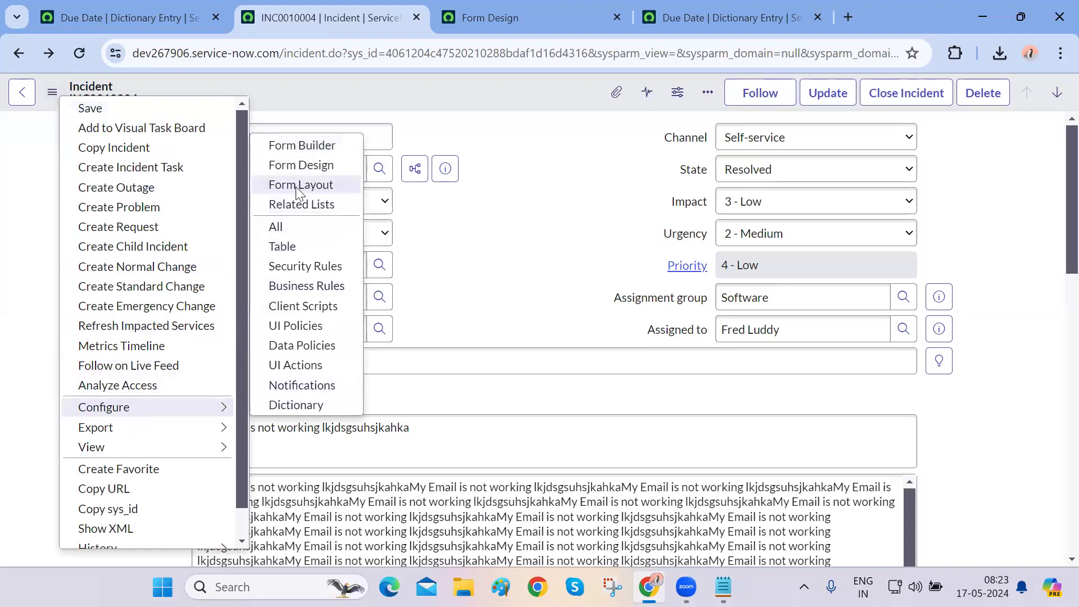
pyautogui.click(283, 248)
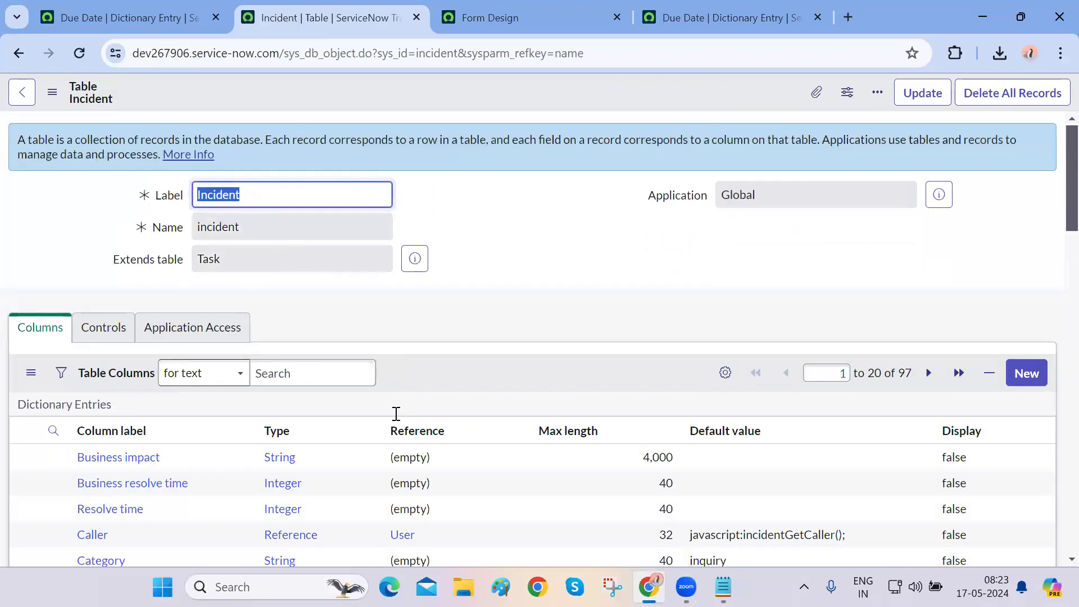
# Filter the Incident table's columns to labels starting with "service"
pyautogui.scroll(-2, 77, 419)
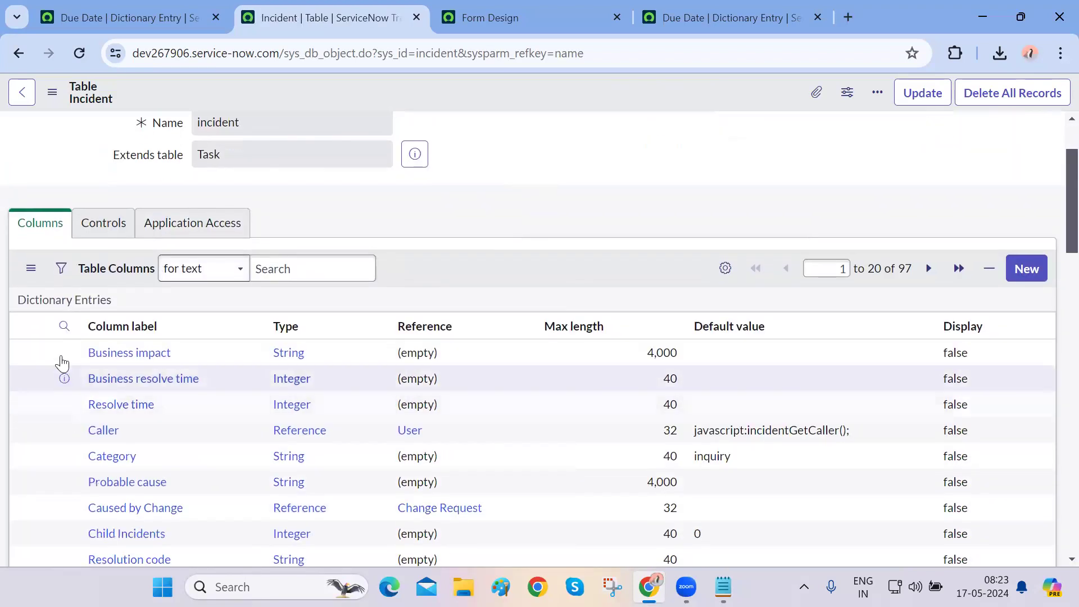
pyautogui.click(65, 327)
pyautogui.click(105, 357)
pyautogui.write('service')
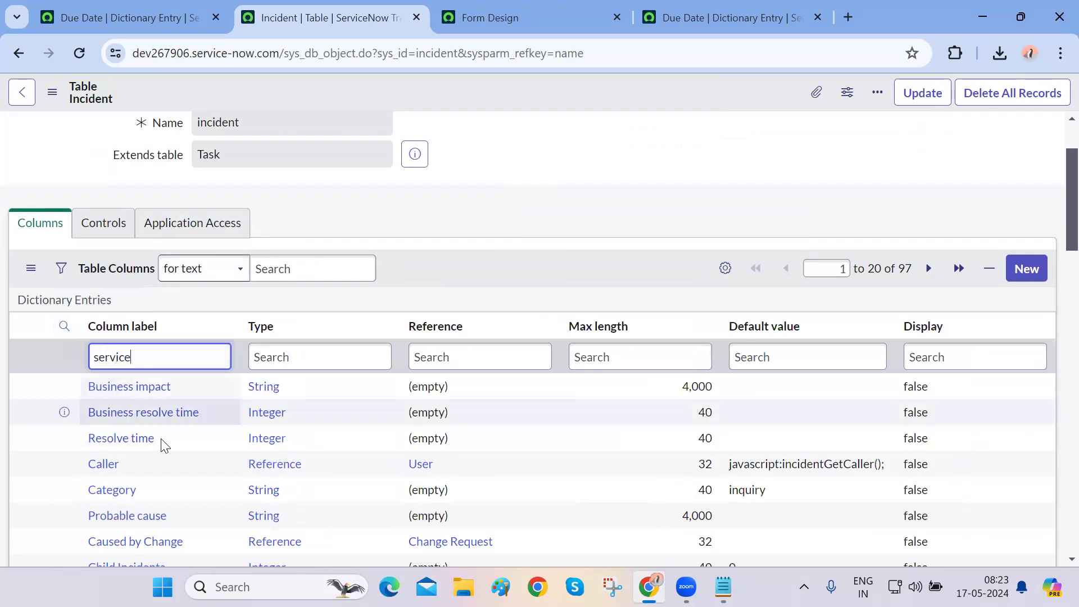
pyautogui.press('Return')
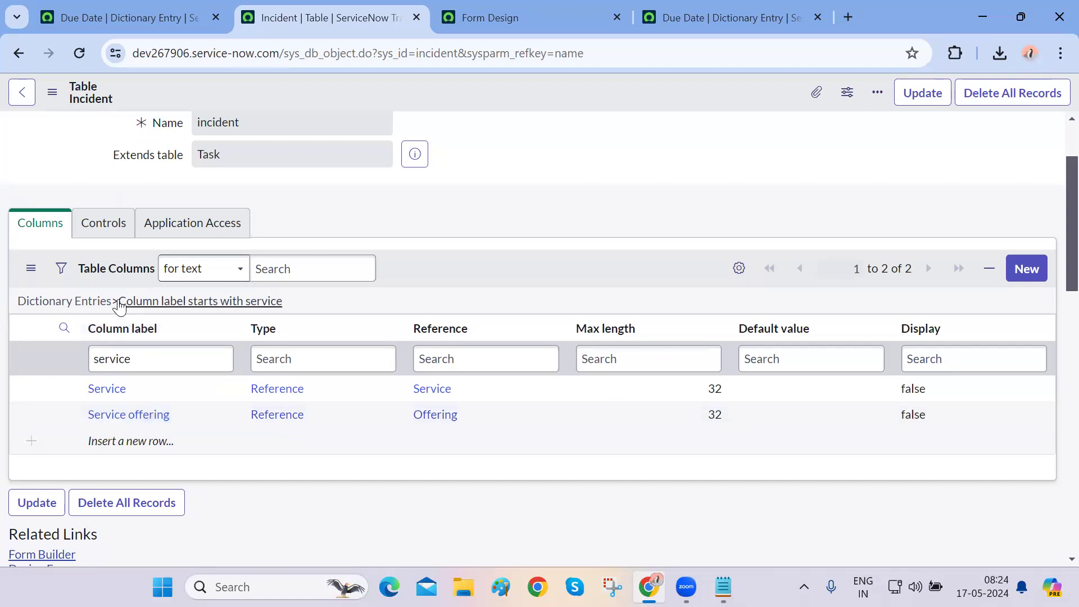
# Clear the column label filter and check the total number of columns on the Incident table
pyautogui.click(363, 280)
pyautogui.press('Return')
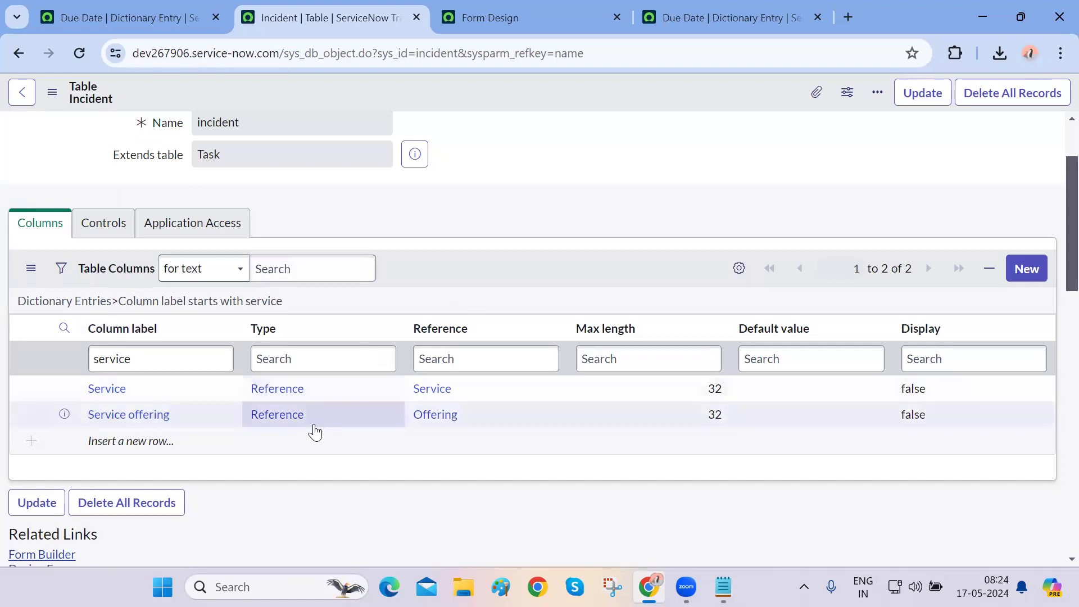
pyautogui.scroll(-5, 210, 488)
pyautogui.scroll(10, 213, 494)
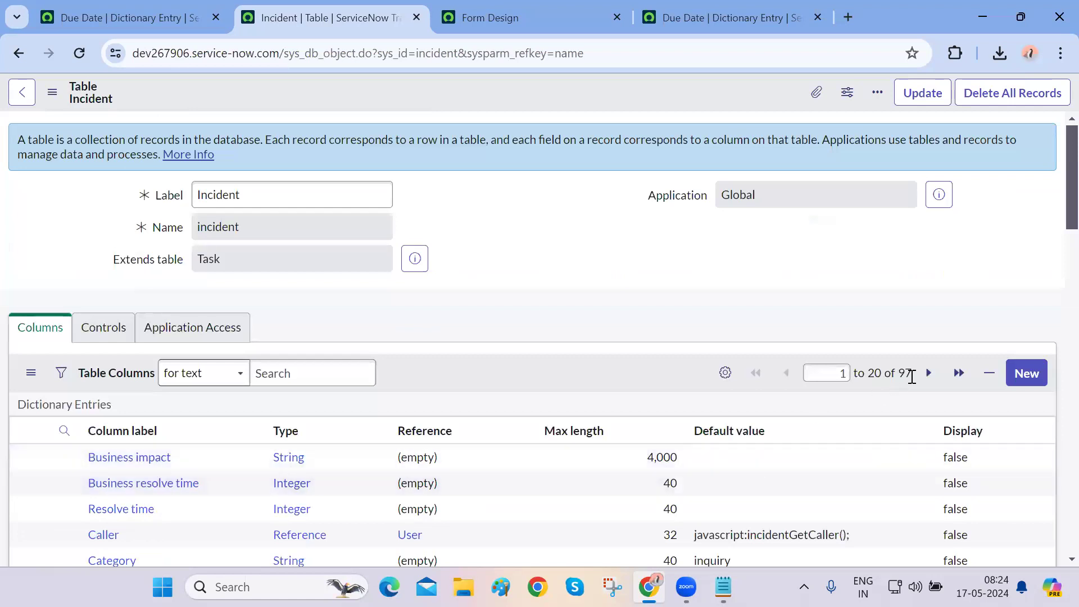
pyautogui.moveTo(914, 375); pyautogui.dragTo(861, 374)
pyautogui.click(484, 298)
# Return to Form Design, clear the "service" filter, and look through the available fields
pyautogui.hotkey('ctrl', 'shift', 'Tab')
pyautogui.hotkey('ctrl', 'shift', 'Tab')
pyautogui.hotkey('ctrl', 'shift', 'Tab')
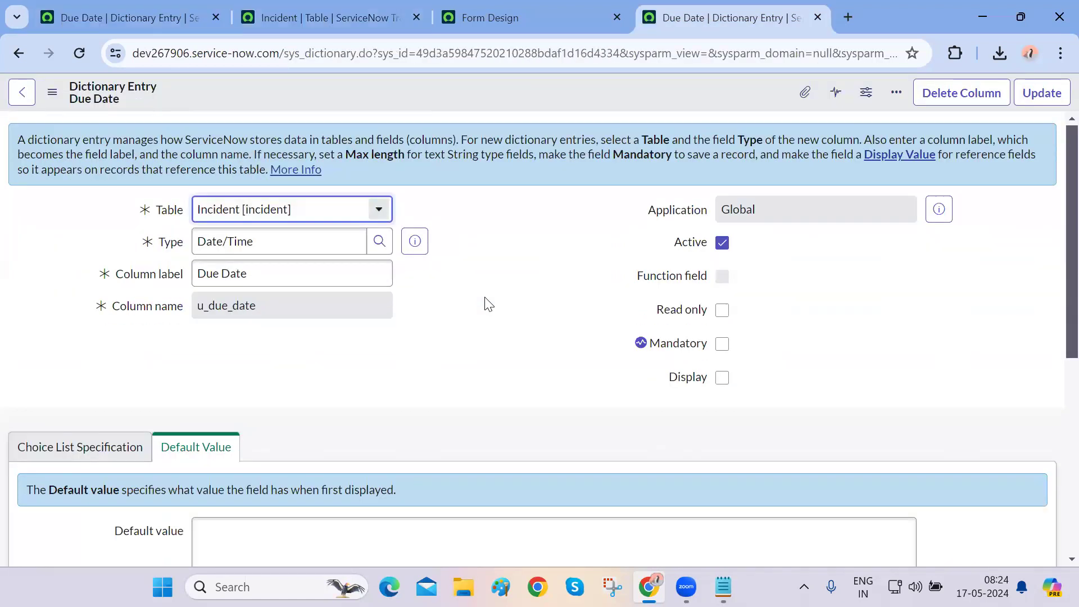
pyautogui.hotkey('ctrl', 'shift', 'Tab')
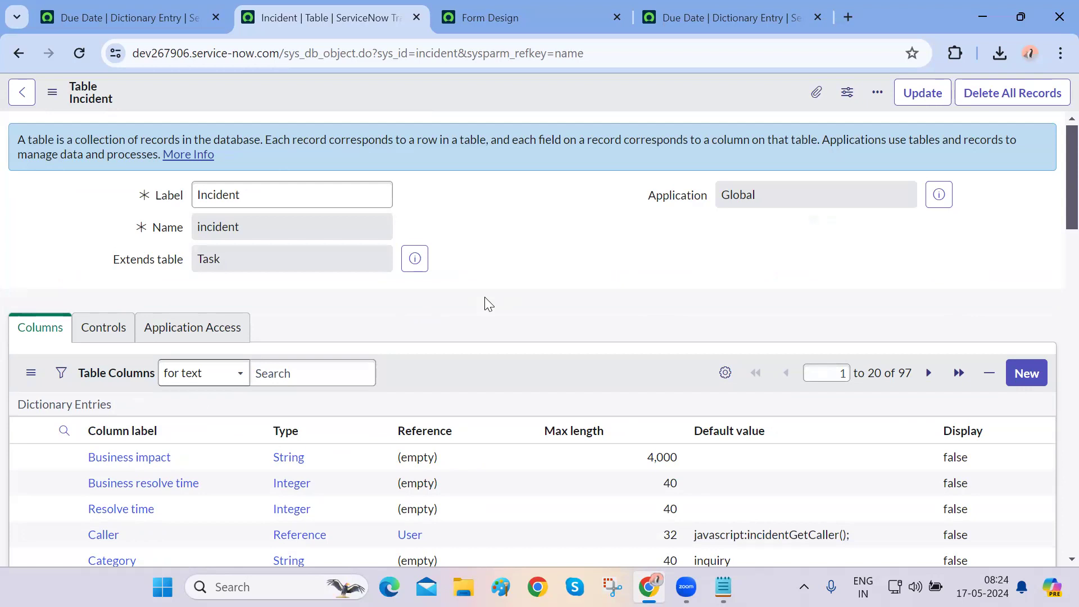
pyautogui.hotkey('ctrl', 'Tab')
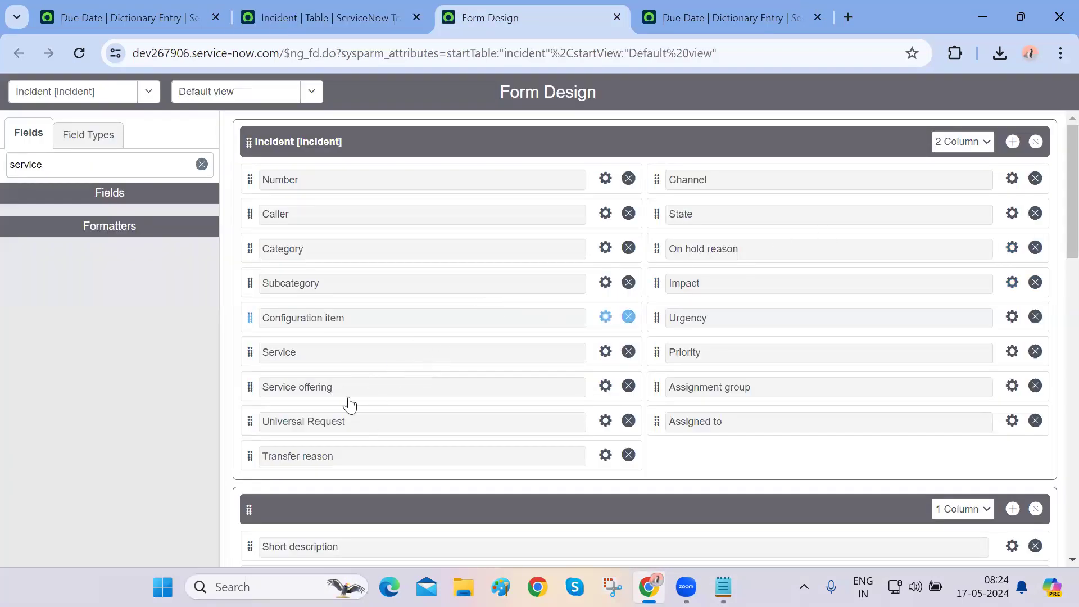
pyautogui.click(201, 164)
pyautogui.scroll(-9, 79, 411)
pyautogui.scroll(9, 79, 419)
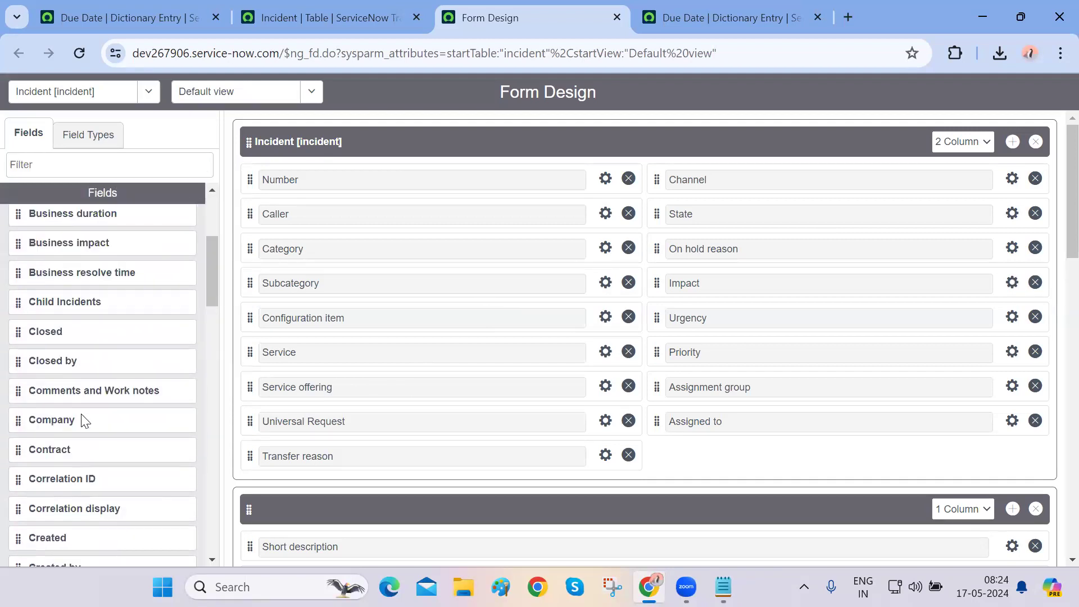
# Remove the Active field from the section containing Short description and check the list of available fields for it
pyautogui.scroll(-4, 546, 424)
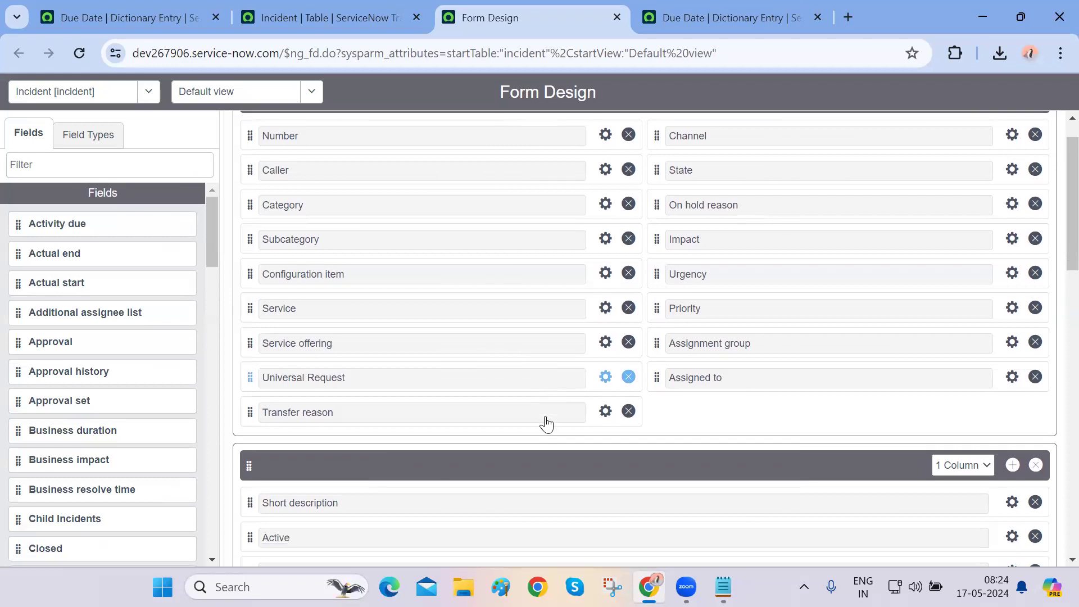
pyautogui.click(1036, 369)
pyautogui.scroll(1, 502, 437)
pyautogui.scroll(3, 501, 438)
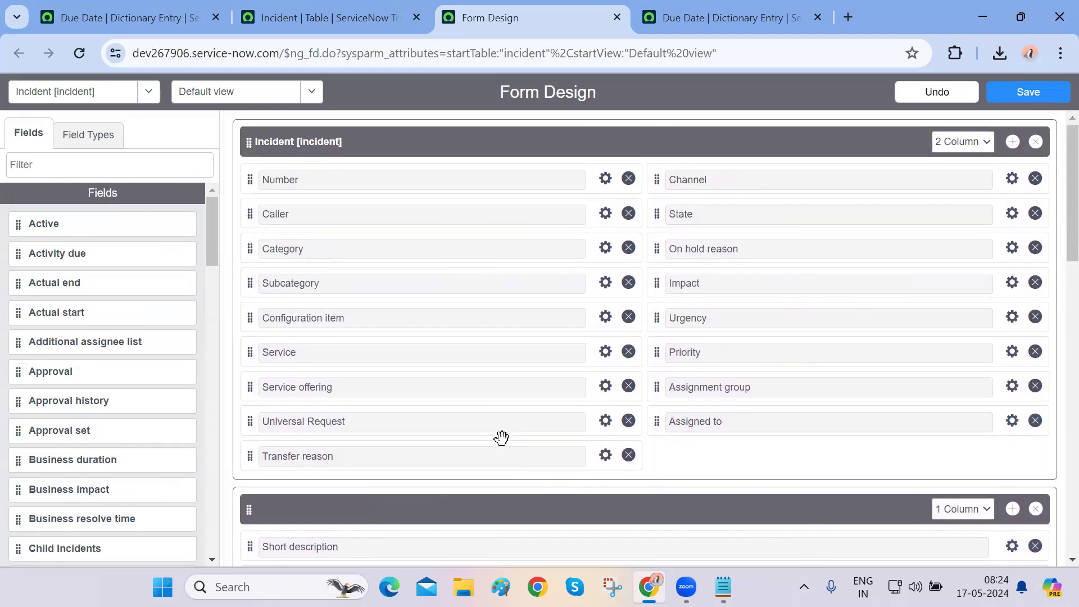
pyautogui.scroll(-15, 84, 422)
pyautogui.scroll(-15, 78, 425)
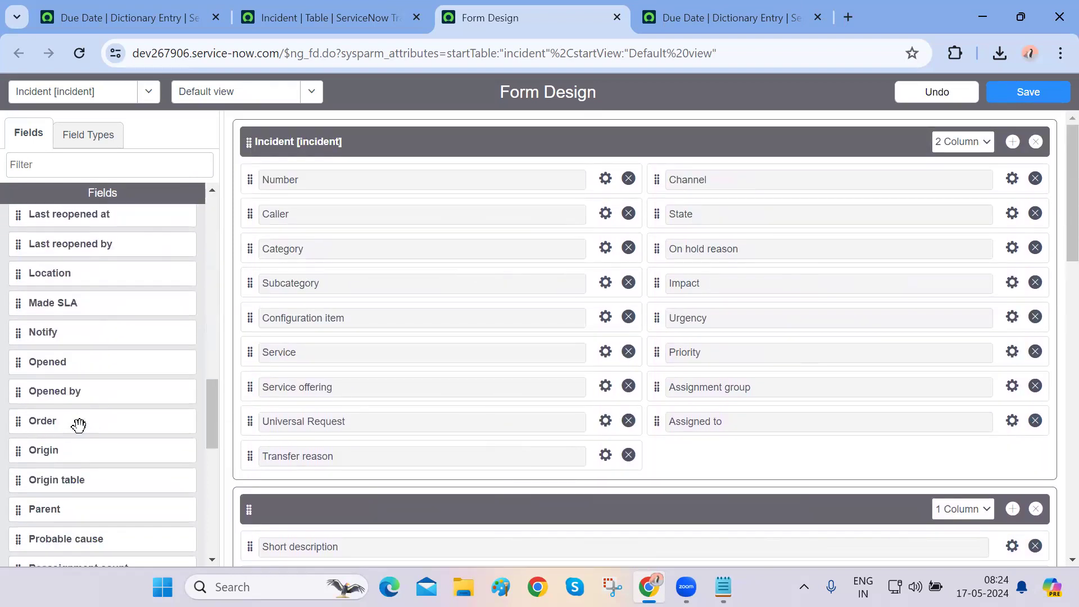
pyautogui.scroll(3, 83, 434)
pyautogui.scroll(15, 81, 427)
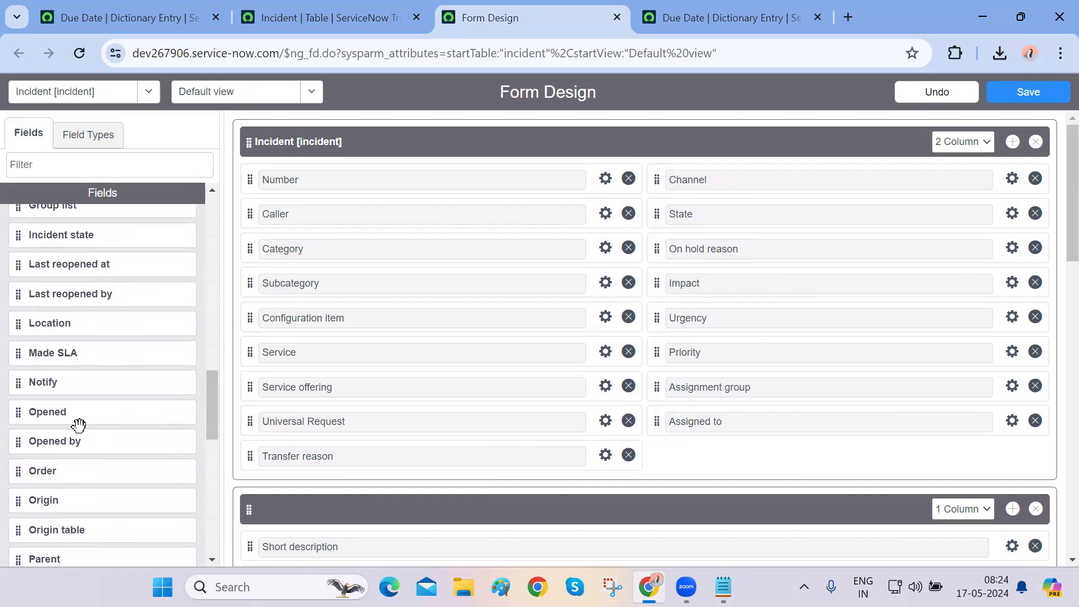
# Browse the field types and add a new String field below Assigned to in the Incident section
pyautogui.scroll(-3, 448, 472)
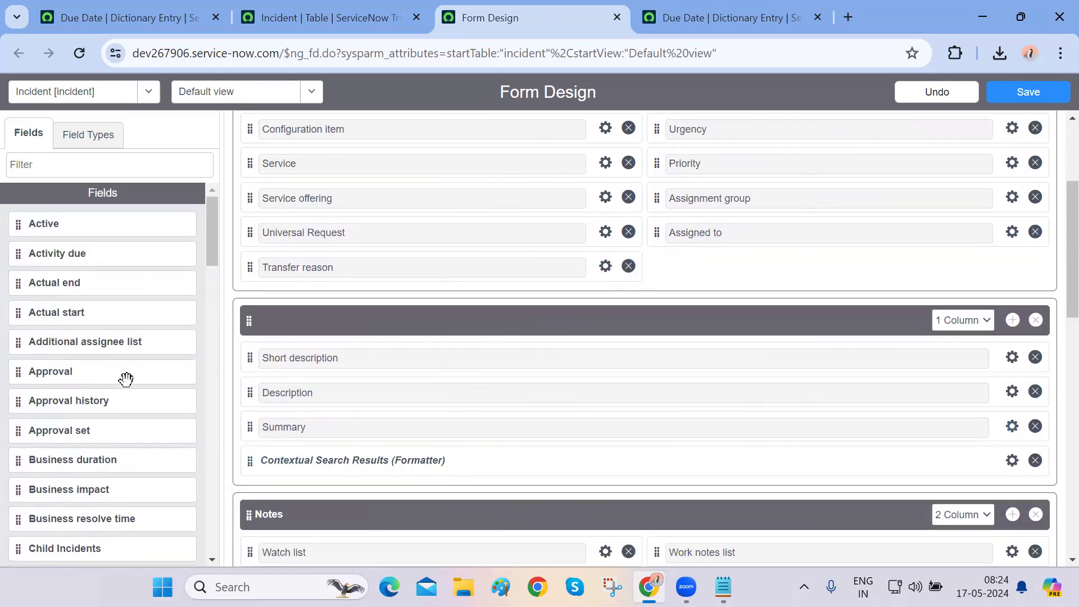
pyautogui.click(93, 144)
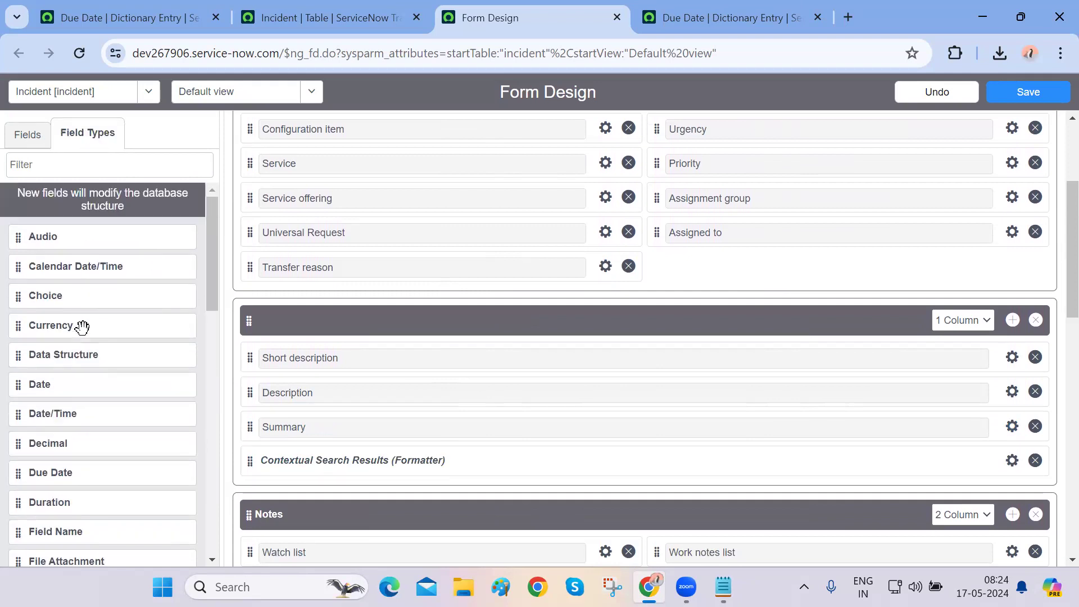
pyautogui.scroll(-3, 82, 327)
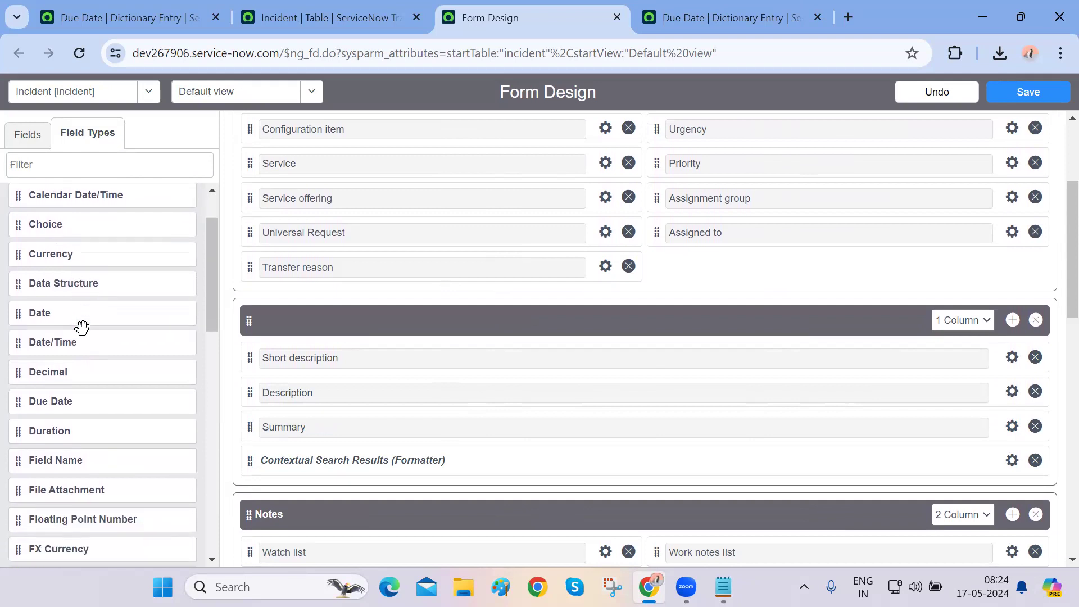
pyautogui.scroll(-4, 82, 327)
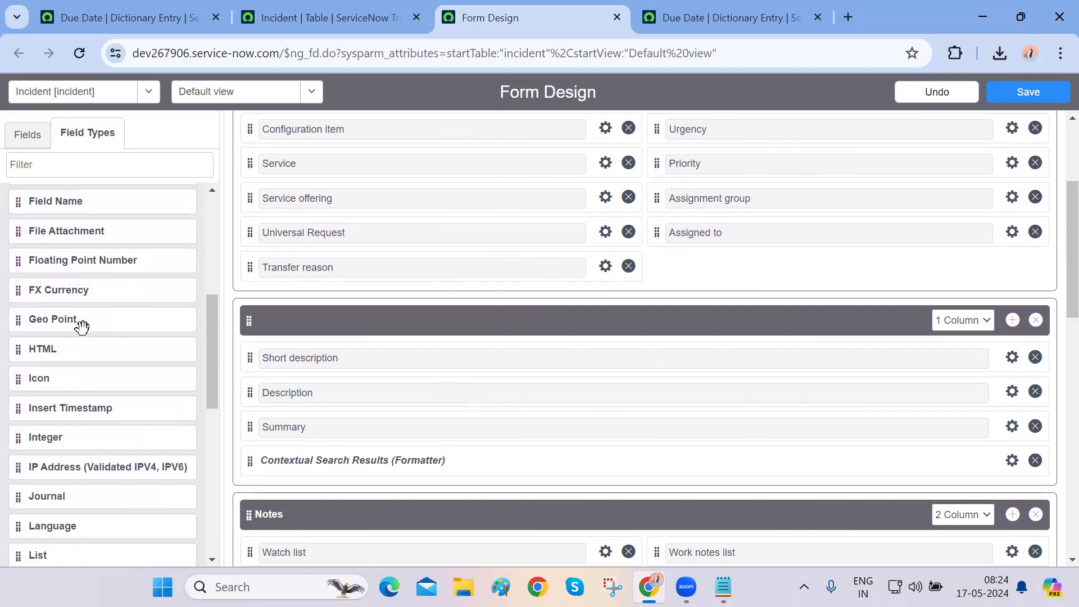
pyautogui.scroll(-4, 82, 327)
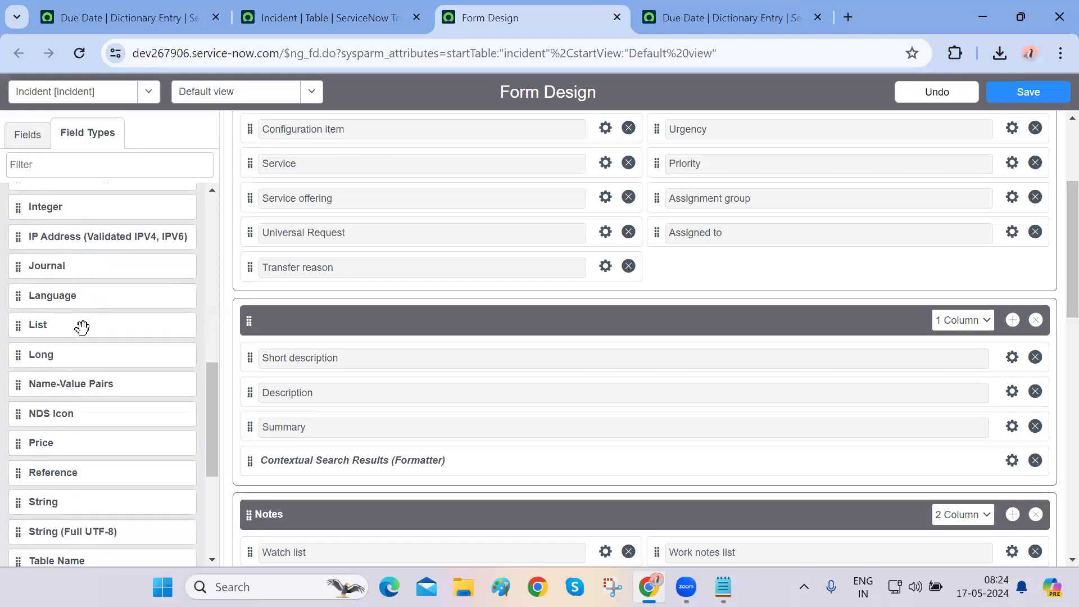
pyautogui.scroll(-1, 84, 335)
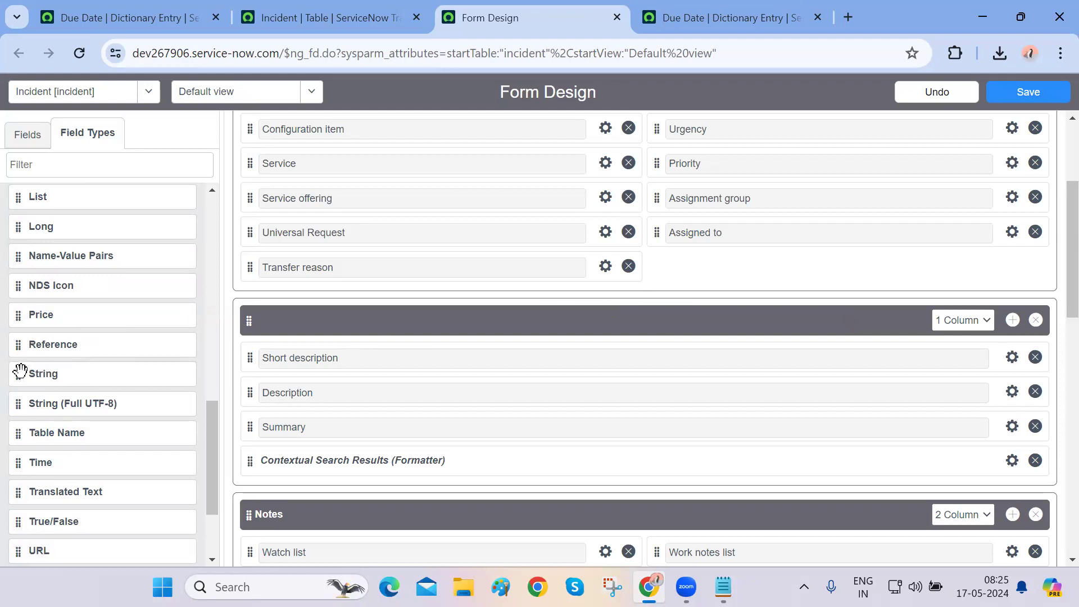
pyautogui.moveTo(15, 375); pyautogui.dragTo(723, 272)
pyautogui.scroll(9, 707, 360)
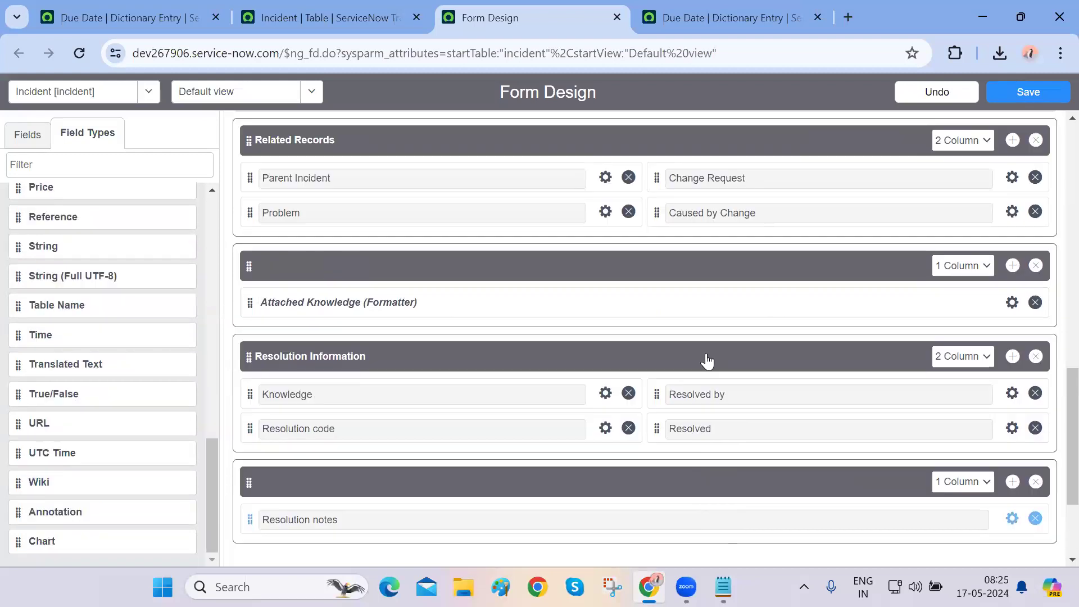
pyautogui.scroll(8, 707, 360)
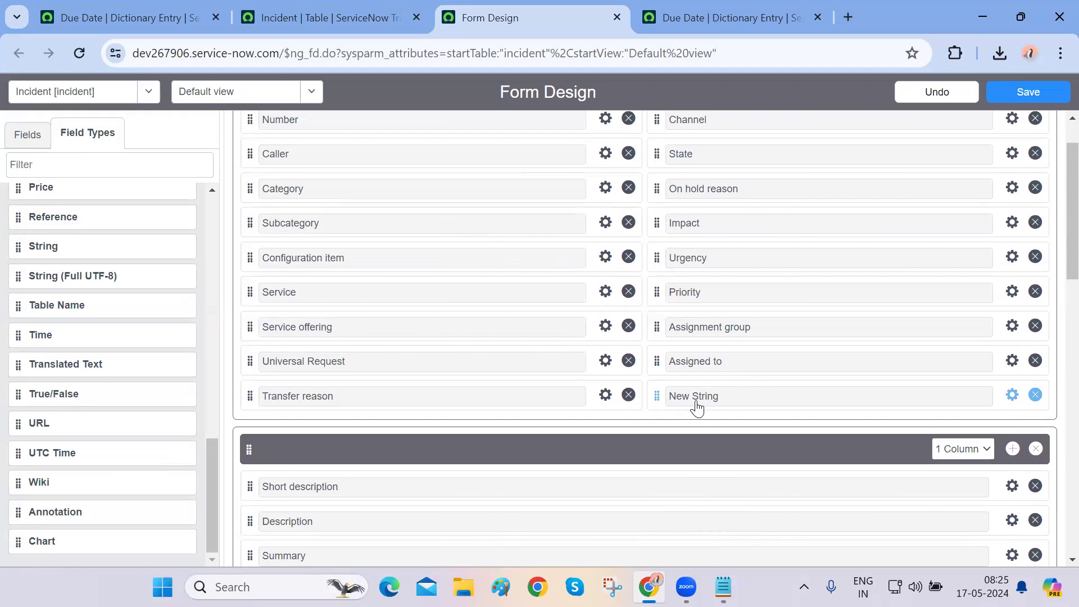
# Open the properties of the new String field below Assigned to and set its label to "My Summary 2"
pyautogui.click(1012, 395)
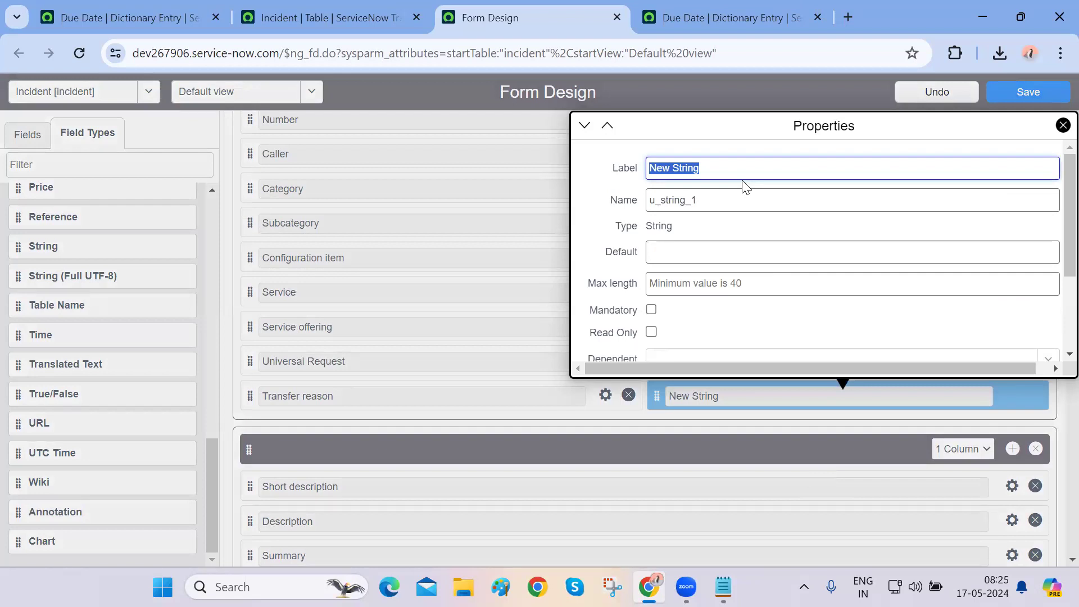
pyautogui.write('Myh Su')
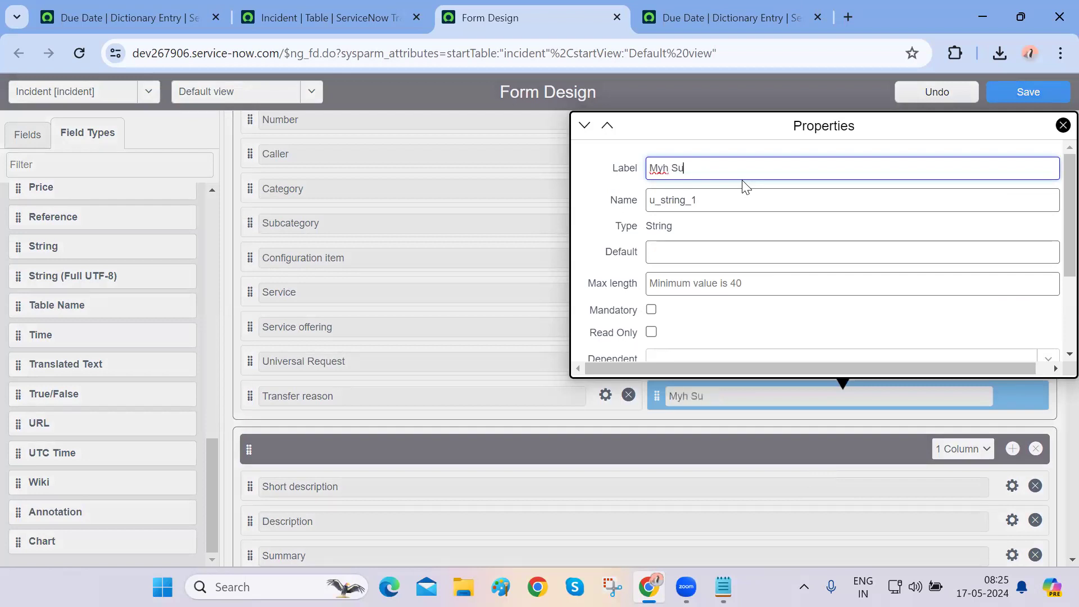
pyautogui.write('mmary 2')
pyautogui.click(672, 169)
pyautogui.press('BackSpace')
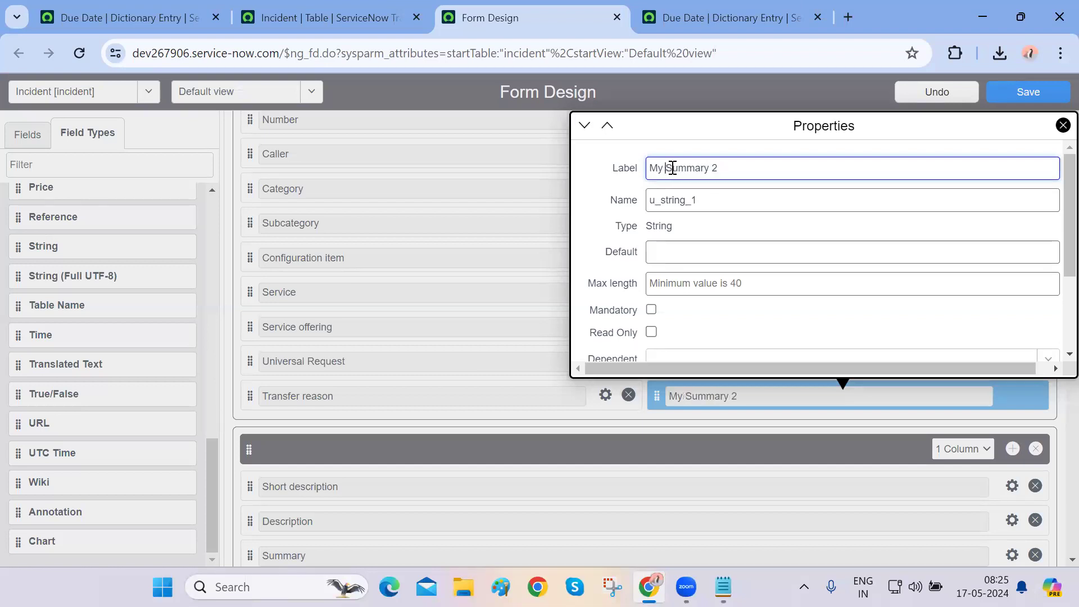
pyautogui.click(623, 201)
pyautogui.click(597, 229)
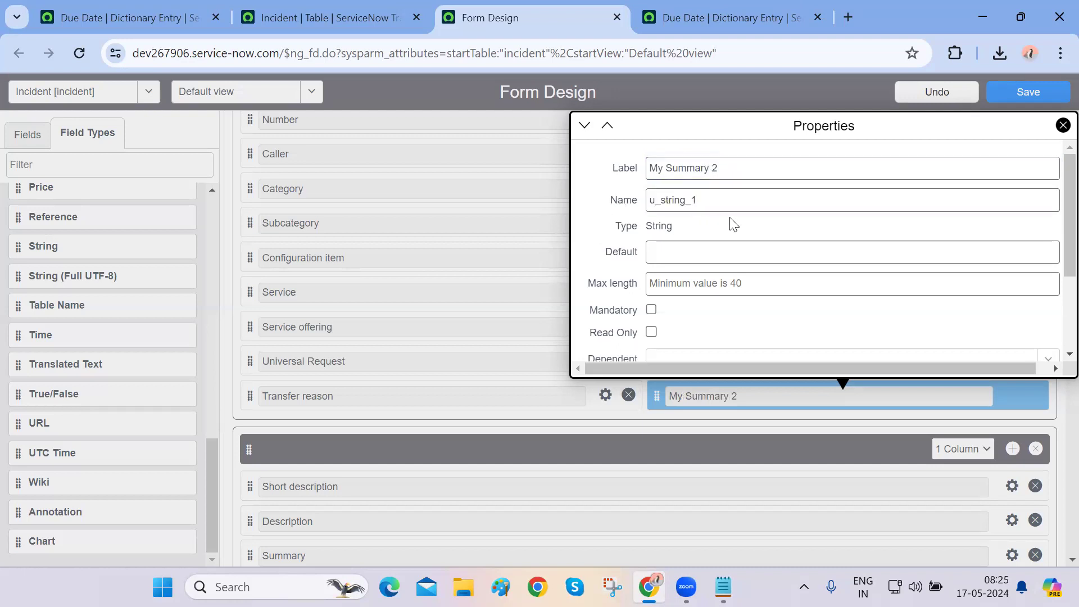
# Set the new field's name to "u_MySummary2", reusing the label text after the "u_" prefix
pyautogui.click(702, 204)
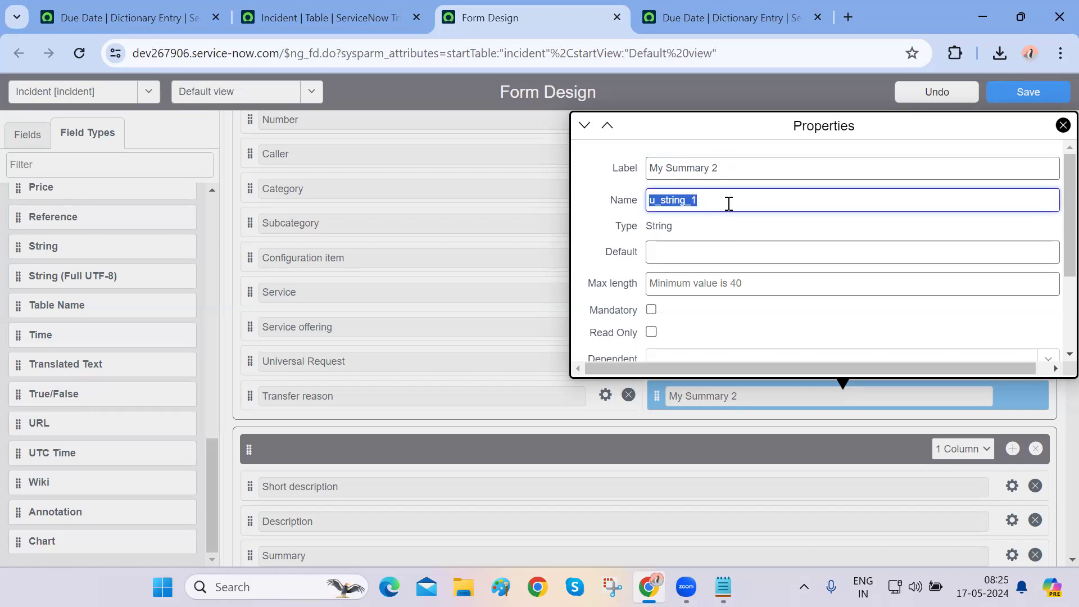
pyautogui.write('u_my')
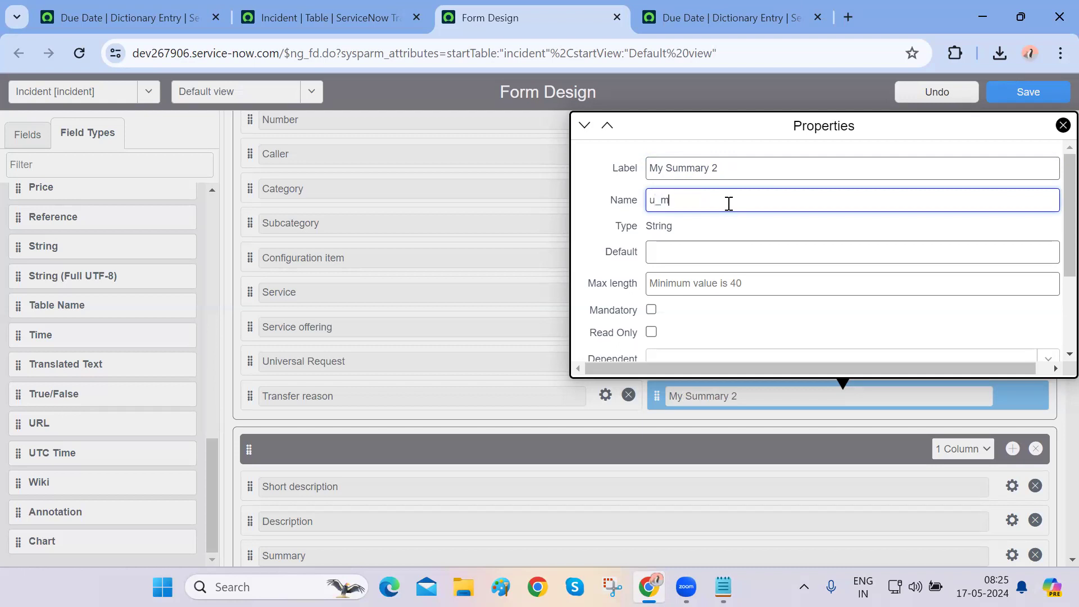
pyautogui.press('BackSpace')
pyautogui.press('BackSpace')
pyautogui.press('BackSpace')
pyautogui.press('BackSpace')
pyautogui.tripleClick(693, 162)
pyautogui.hotkey('ctrl', 'c')
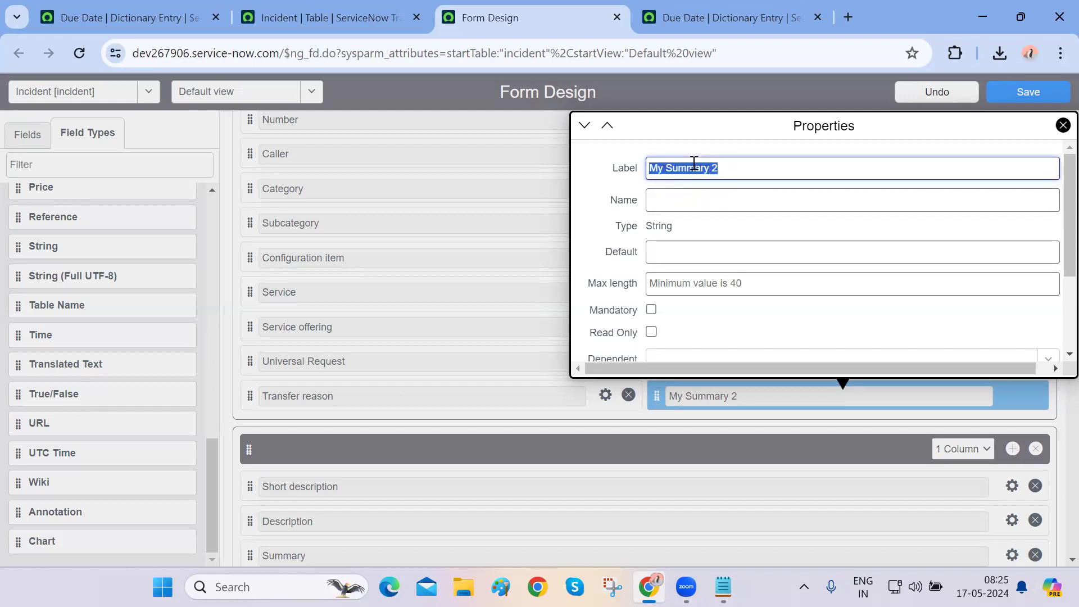
pyautogui.click(691, 203)
pyautogui.hotkey('ctrl', 'v')
pyautogui.click(593, 235)
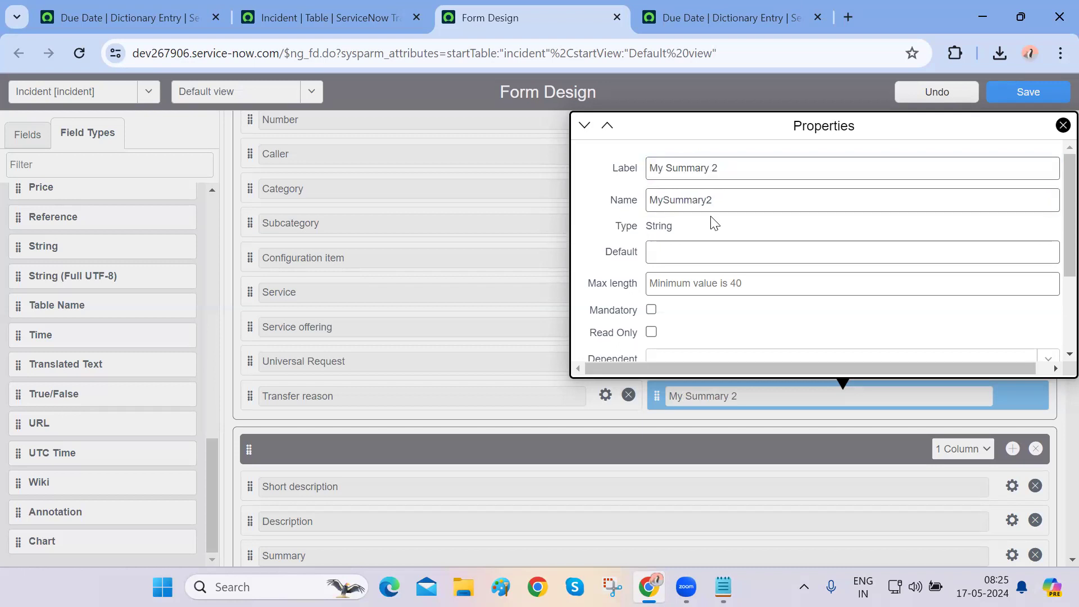
pyautogui.click(651, 201)
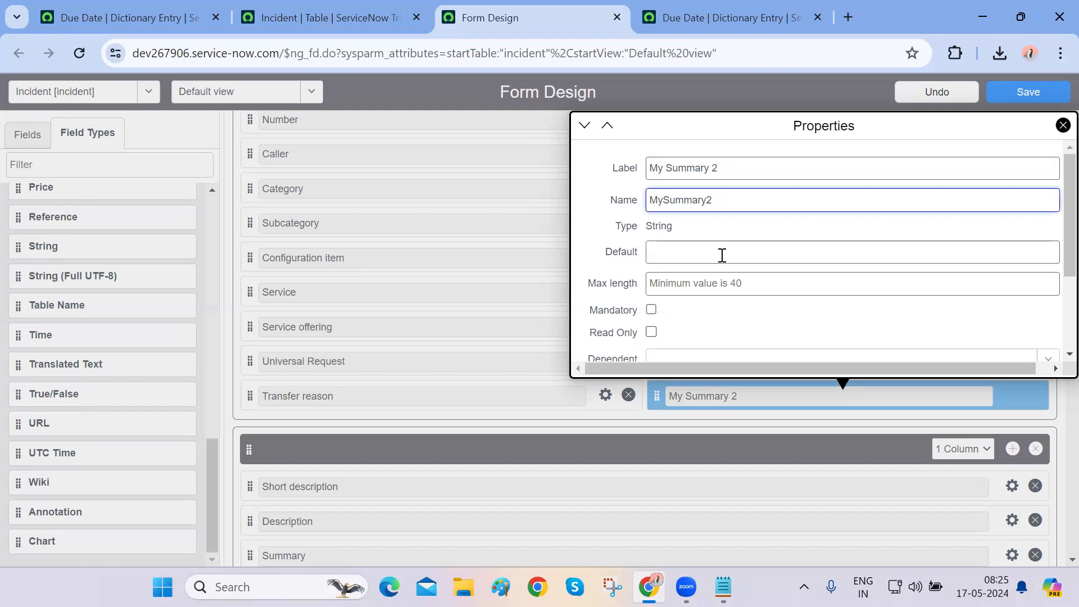
pyautogui.write('u_')
pyautogui.click(610, 239)
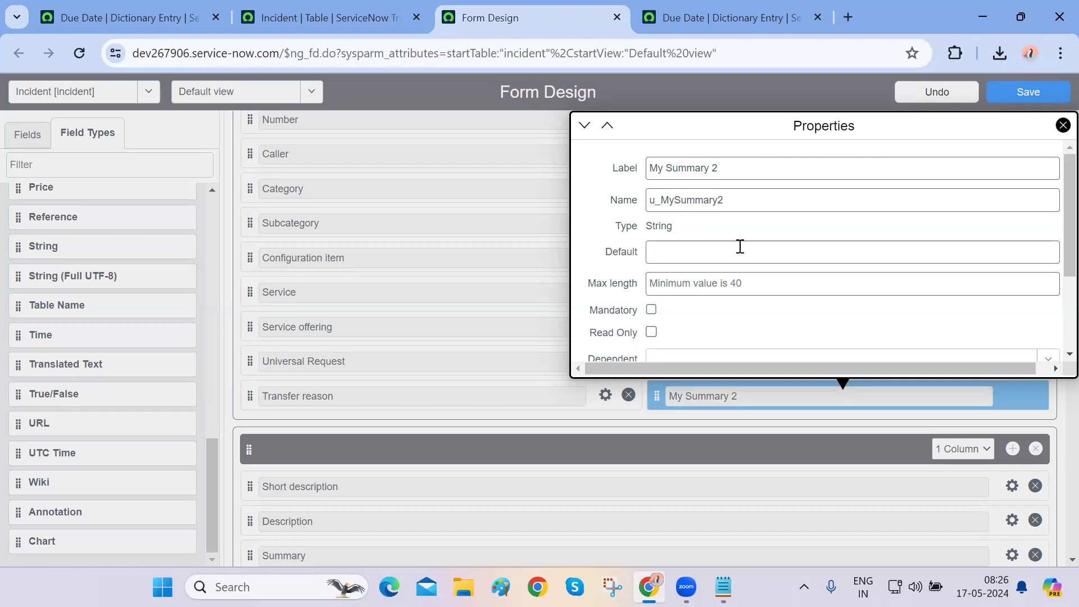
pyautogui.tripleClick(682, 167)
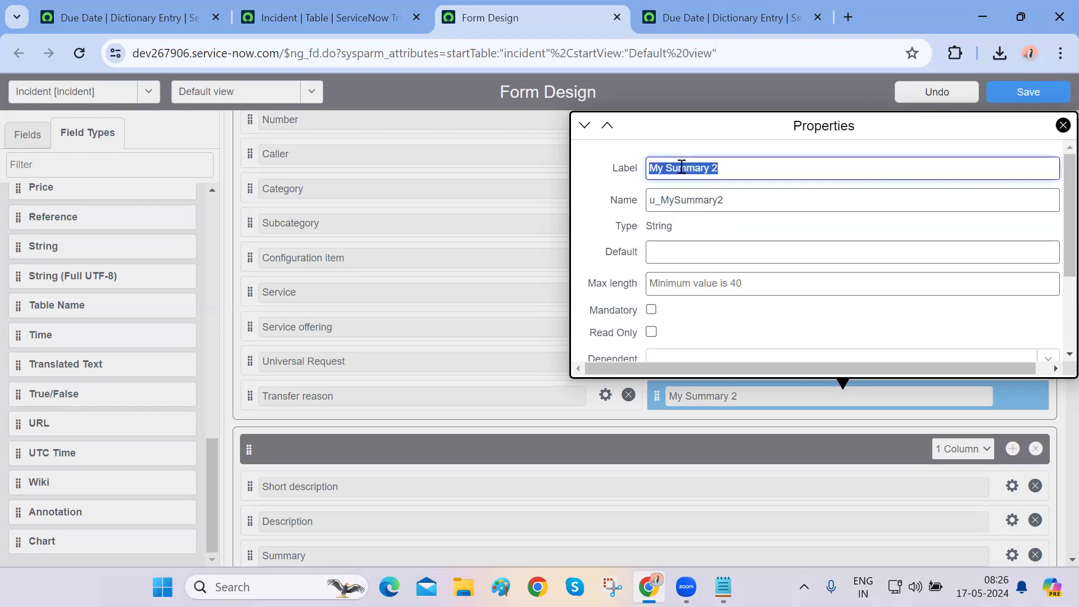
pyautogui.click(646, 231)
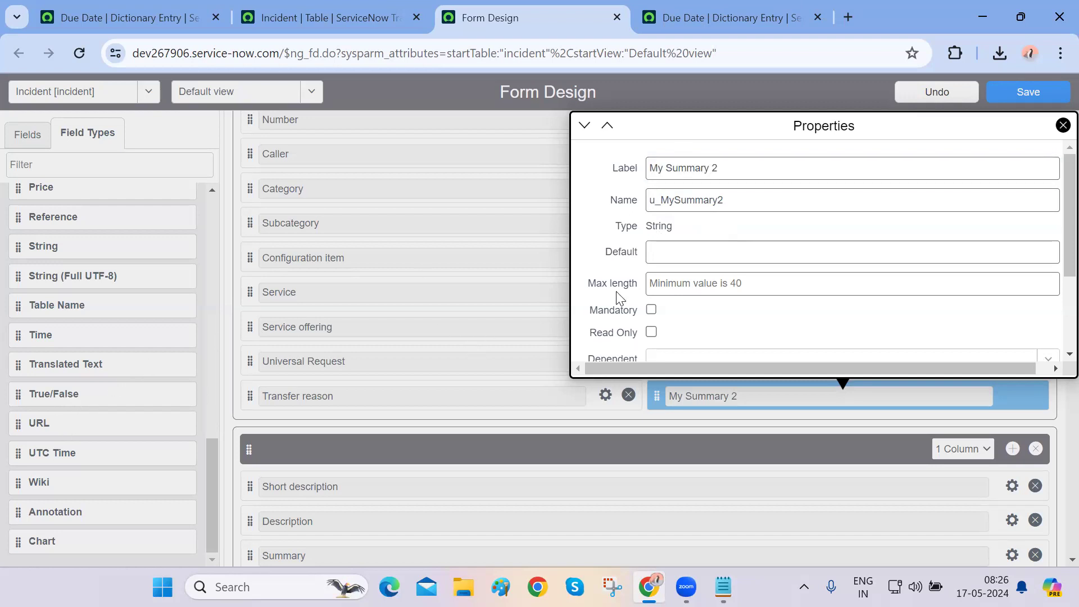
# Set the My Summary 2 field's max length to 500, make it mandatory, and close its properties
pyautogui.click(693, 284)
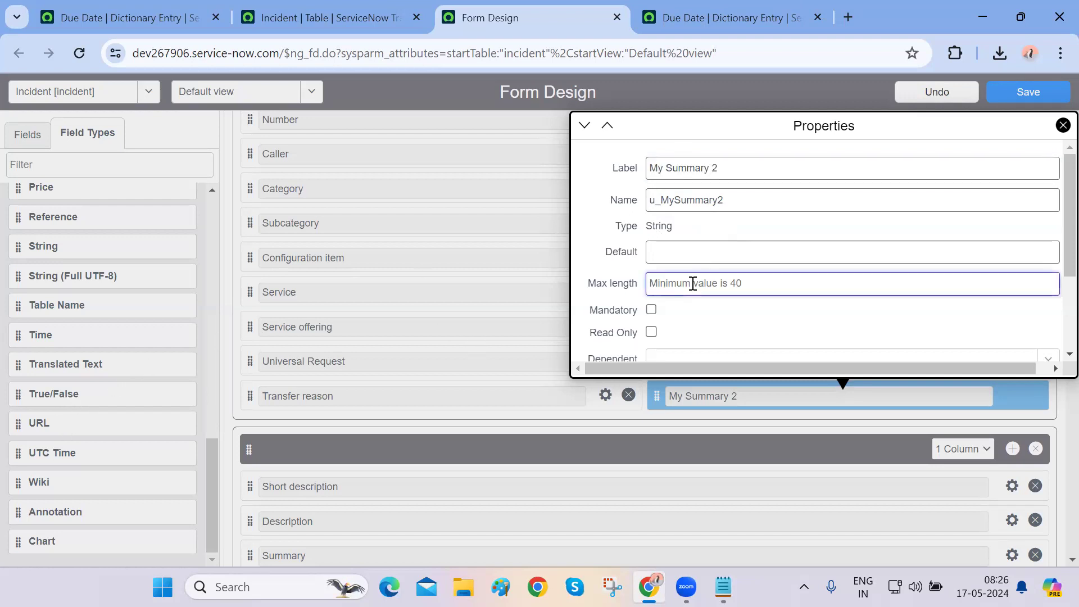
pyautogui.write('500')
pyautogui.click(587, 254)
pyautogui.click(651, 310)
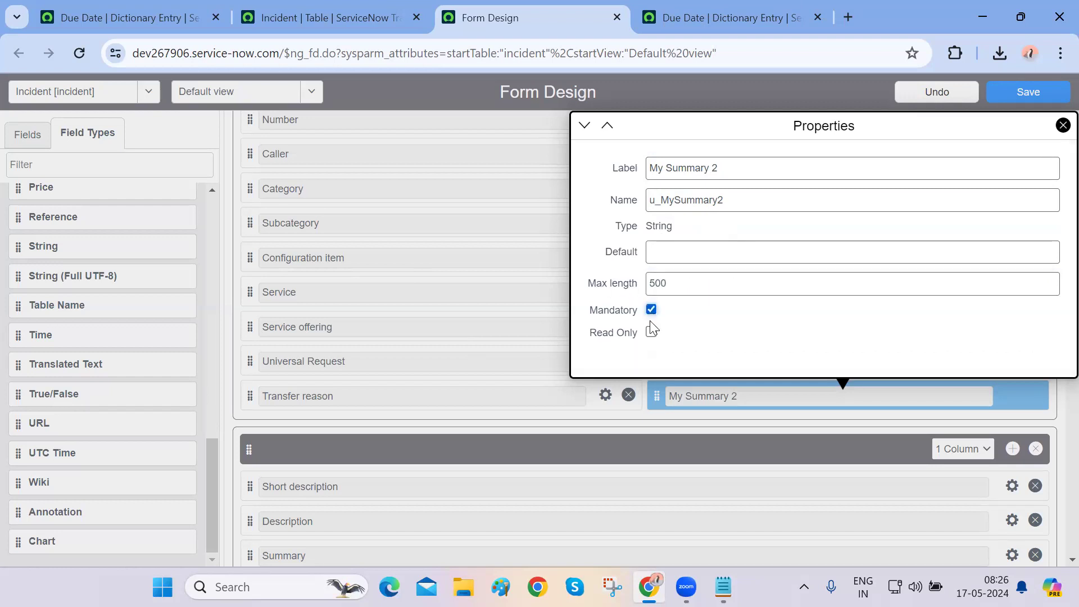
pyautogui.click(651, 335)
pyautogui.click(651, 310)
pyautogui.click(517, 314)
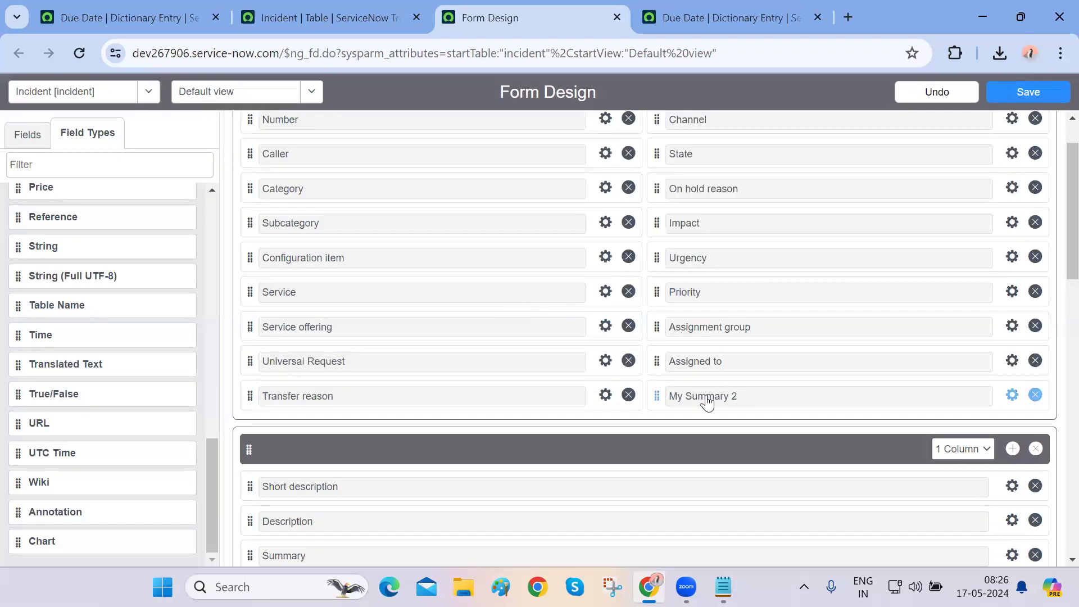
# Save the form design and return from the Incident table definition to the incident record to check the My Summary 2 field
pyautogui.click(1029, 93)
pyautogui.hotkey('ctrl', 'shift', 'Tab')
pyautogui.hotkey('ctrl', 'shift', 'Tab')
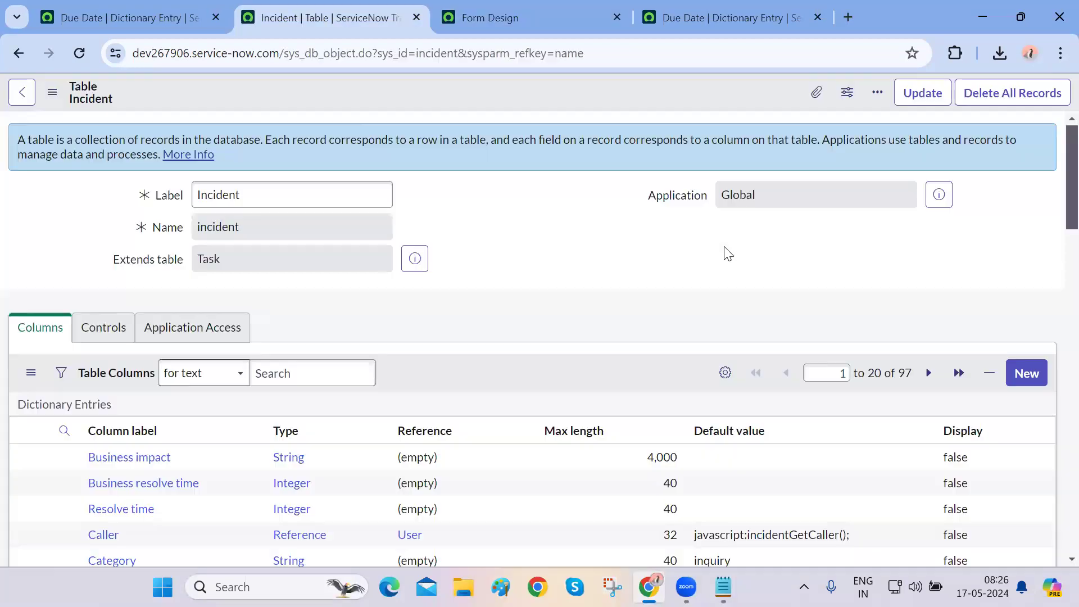
pyautogui.hotkey('ctrl', 'Tab')
pyautogui.click(18, 55)
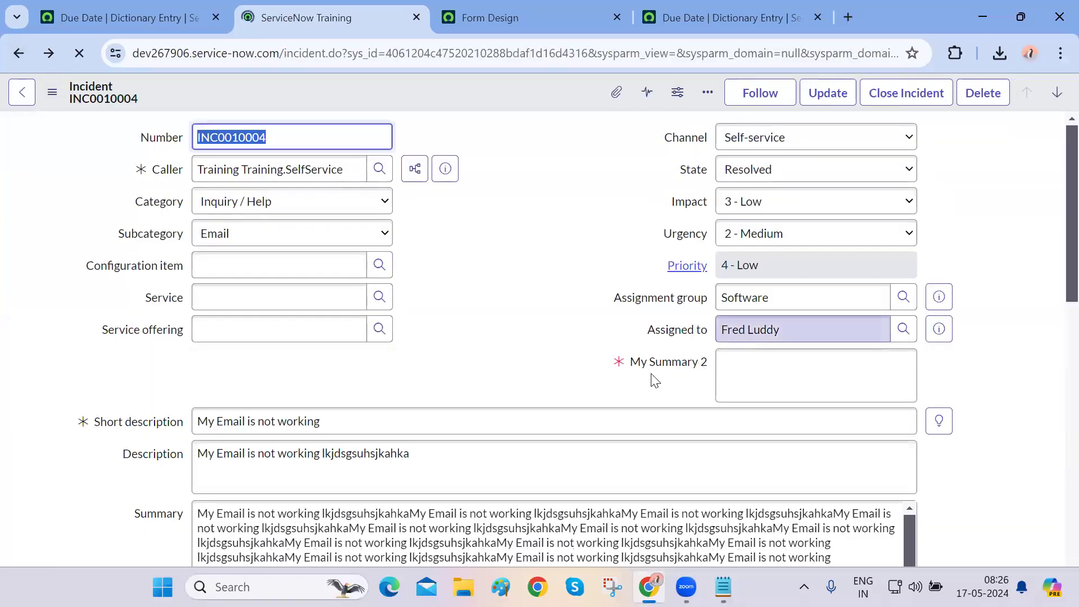
pyautogui.moveTo(631, 363); pyautogui.dragTo(683, 363)
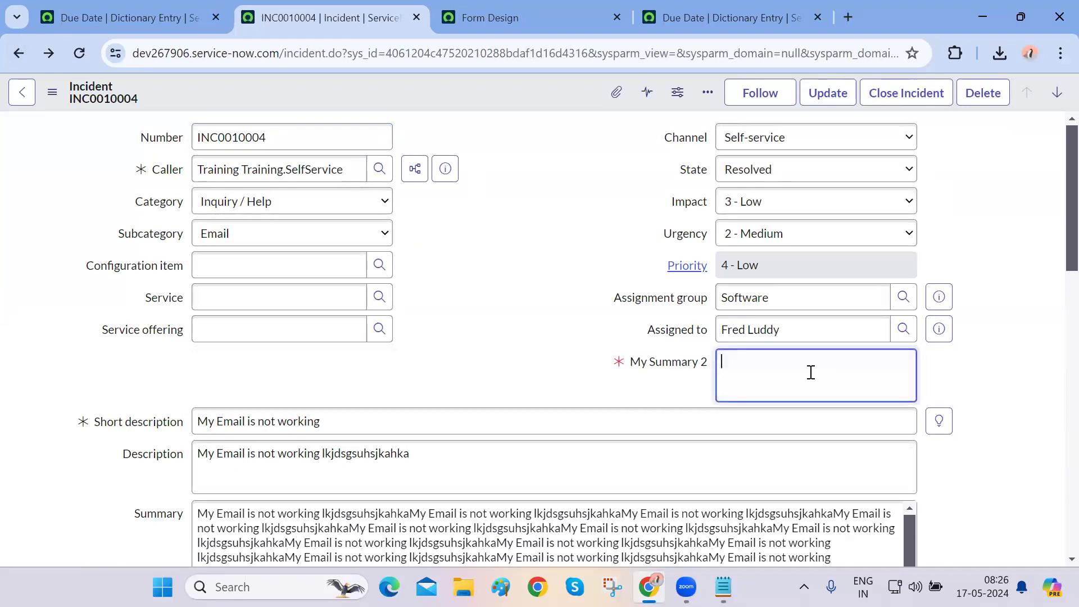
# Copy the Summary text into the My Summary 2 field and save the incident
pyautogui.tripleClick(578, 513)
pyautogui.hotkey('ctrl', 'c')
pyautogui.click(798, 388)
pyautogui.hotkey('ctrl', 'v')
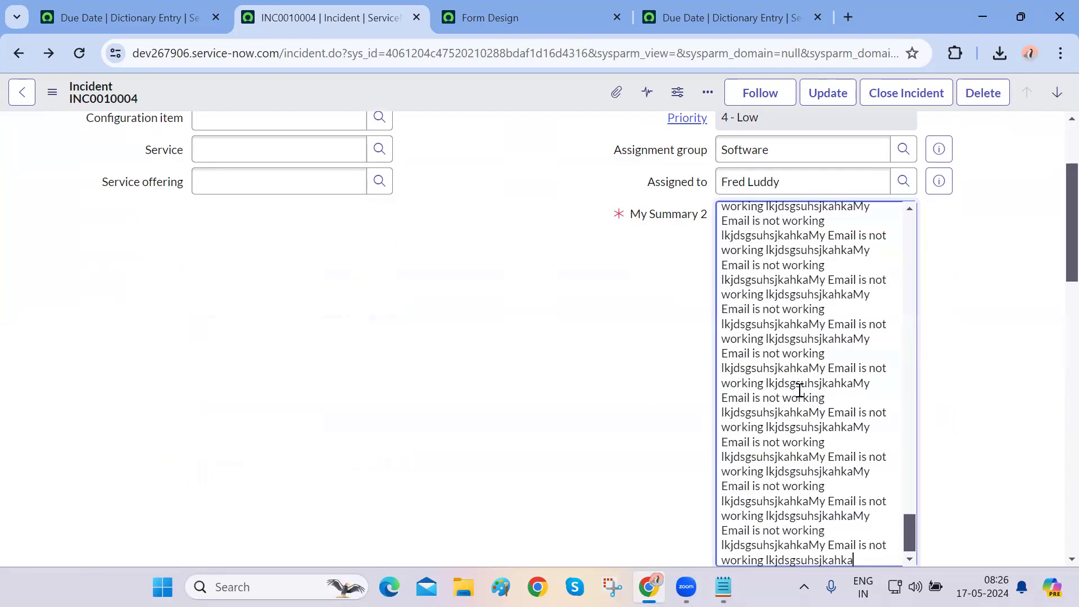
pyautogui.scroll(5, 799, 389)
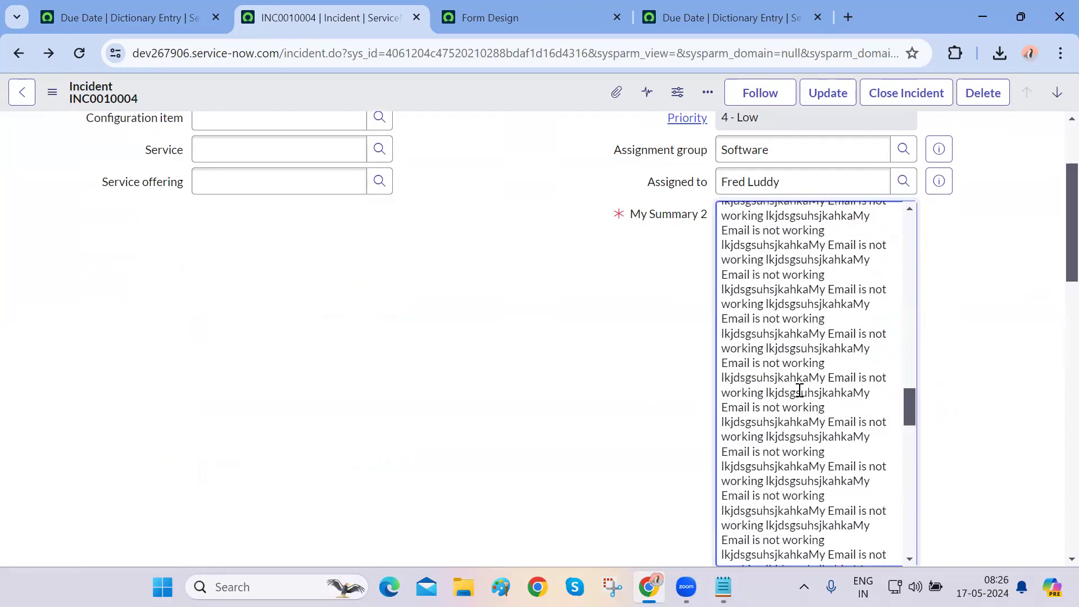
pyautogui.scroll(5, 799, 390)
pyautogui.rightClick(423, 83)
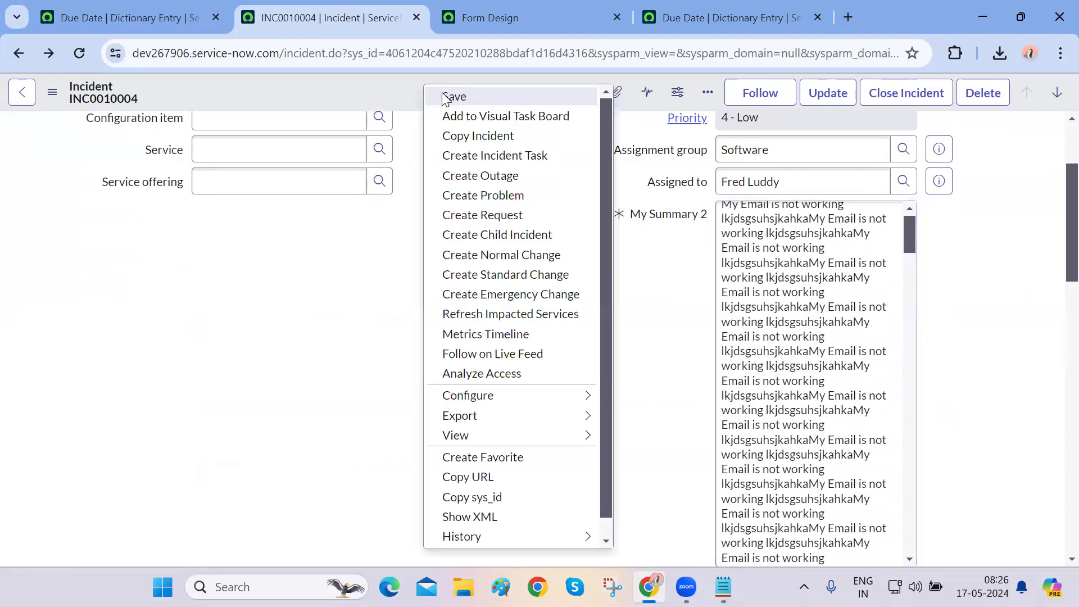
pyautogui.click(453, 97)
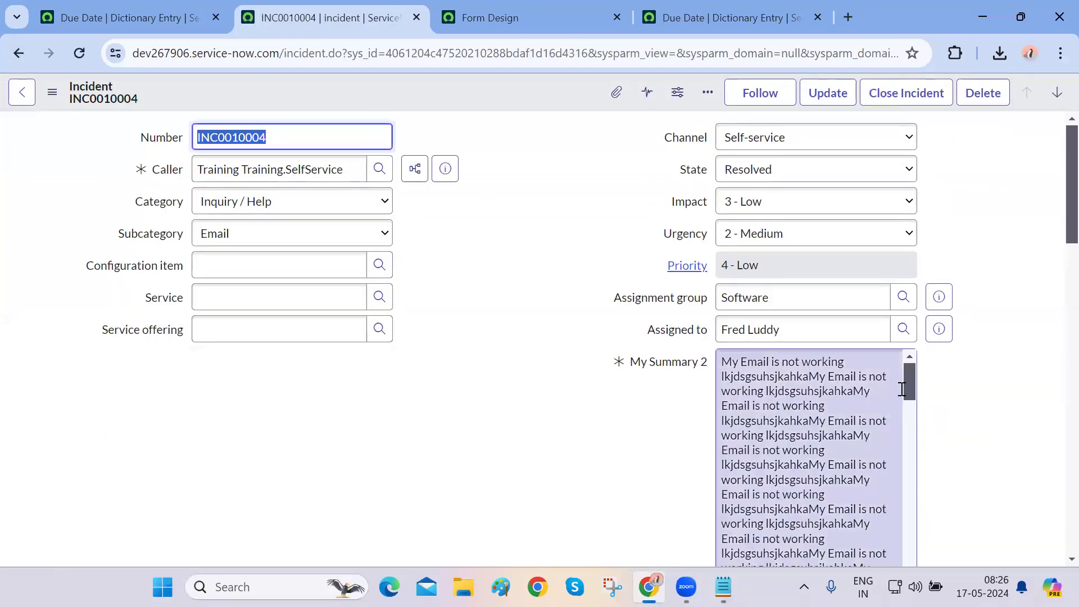
# Review the saved My Summary 2 text on the incident and check the field's placement in Form Design
pyautogui.scroll(-3, 578, 410)
pyautogui.moveTo(911, 216); pyautogui.dragTo(900, 153)
pyautogui.click(475, 302)
pyautogui.scroll(3, 475, 302)
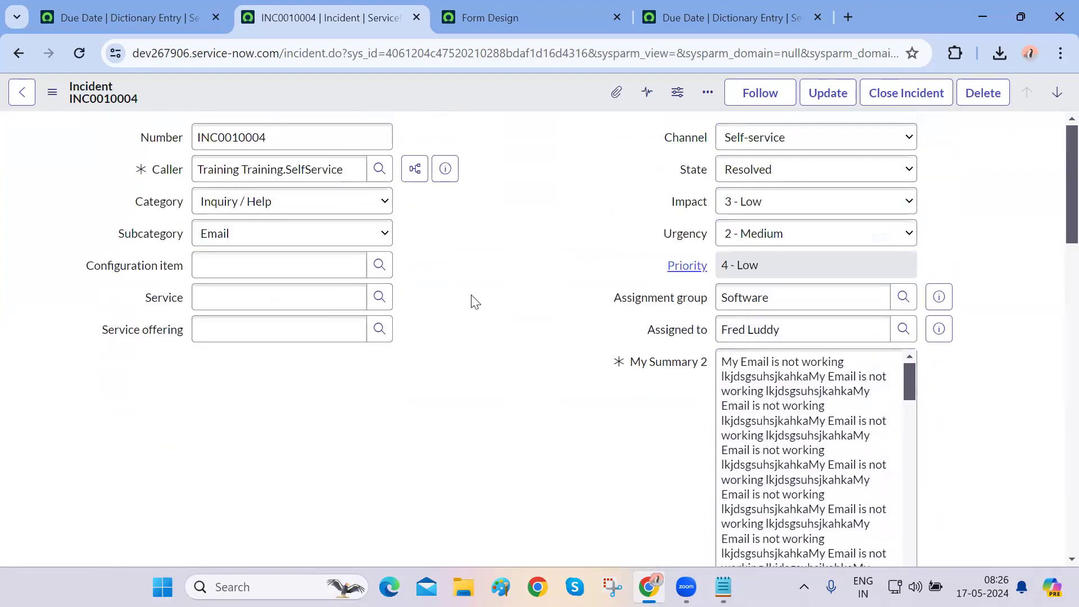
pyautogui.hotkey('ctrl', 'Tab')
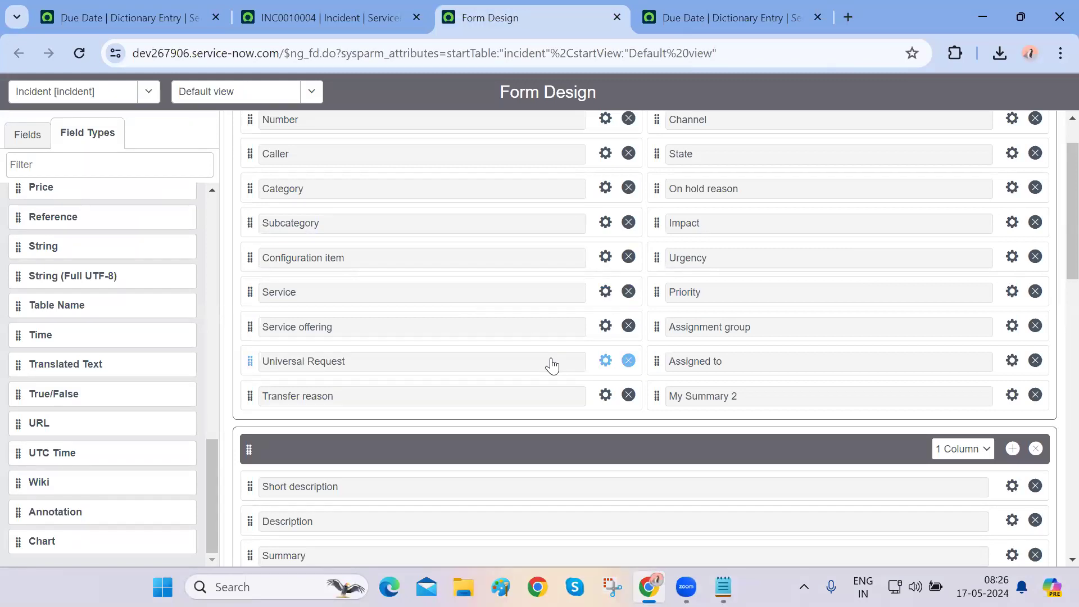
pyautogui.hotkey('ctrl', 'shift', 'Tab')
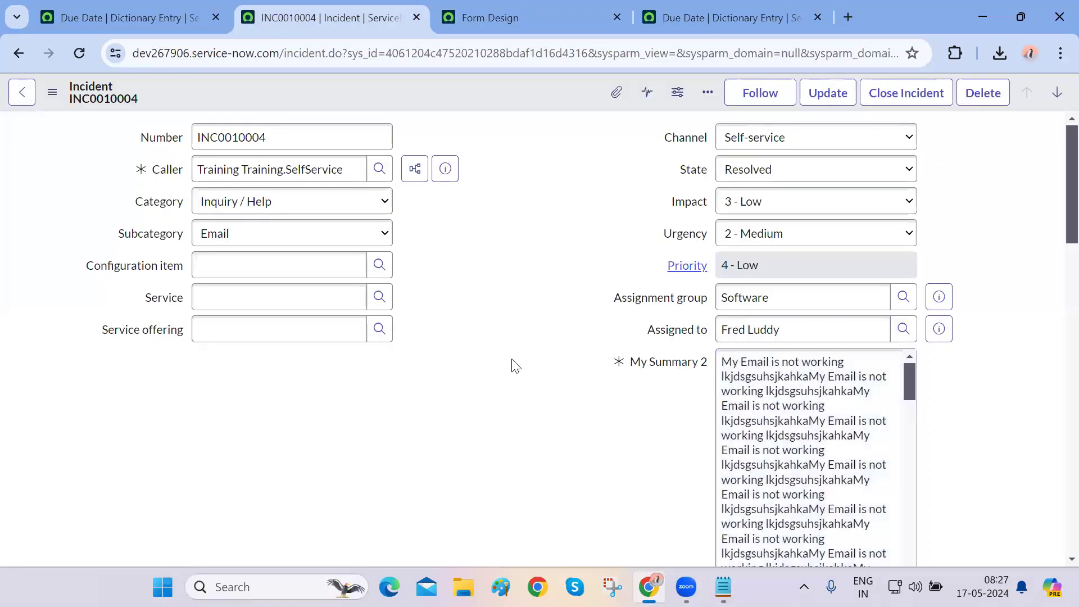
# Clear the Caller field on the incident form
pyautogui.tripleClick(348, 168)
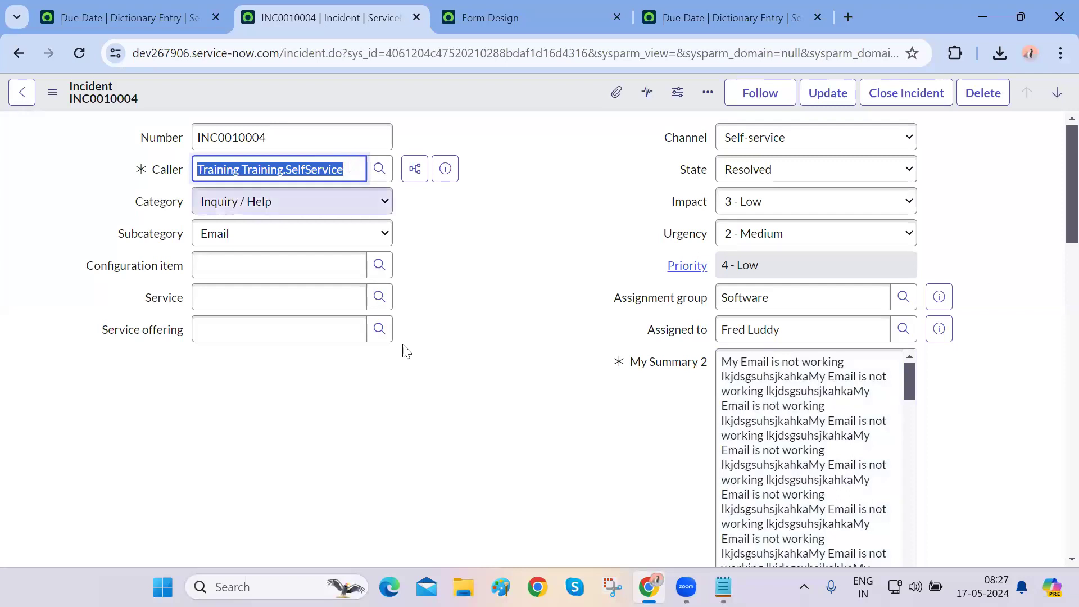
pyautogui.click(443, 450)
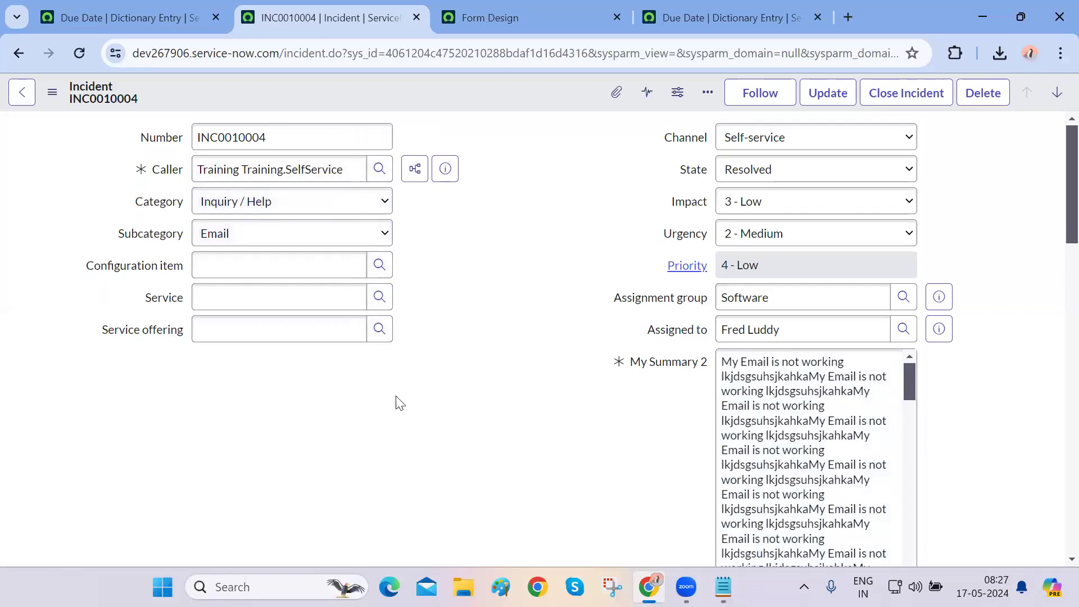
pyautogui.tripleClick(345, 170)
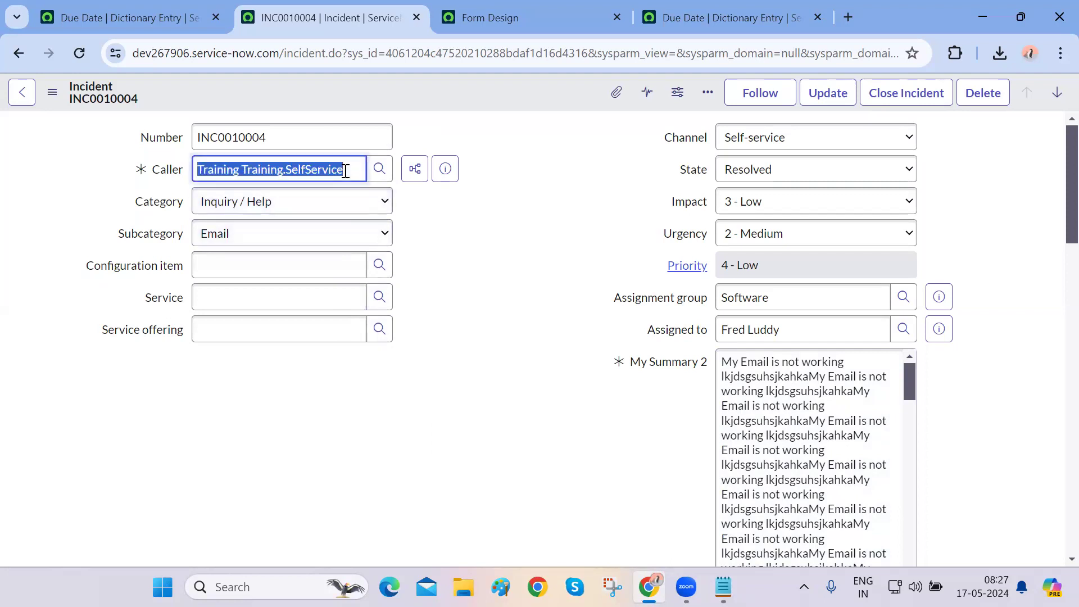
pyautogui.press('BackSpace')
pyautogui.click(379, 487)
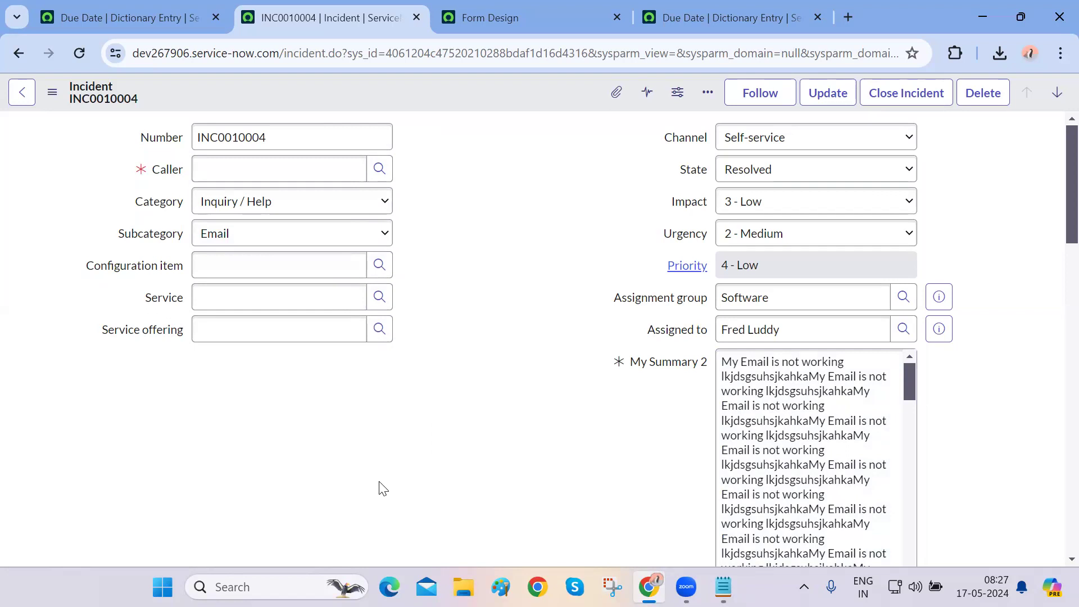
# Show the dictionary information for the Caller field, examine its table, field name, type and reference, and close it
pyautogui.rightClick(167, 174)
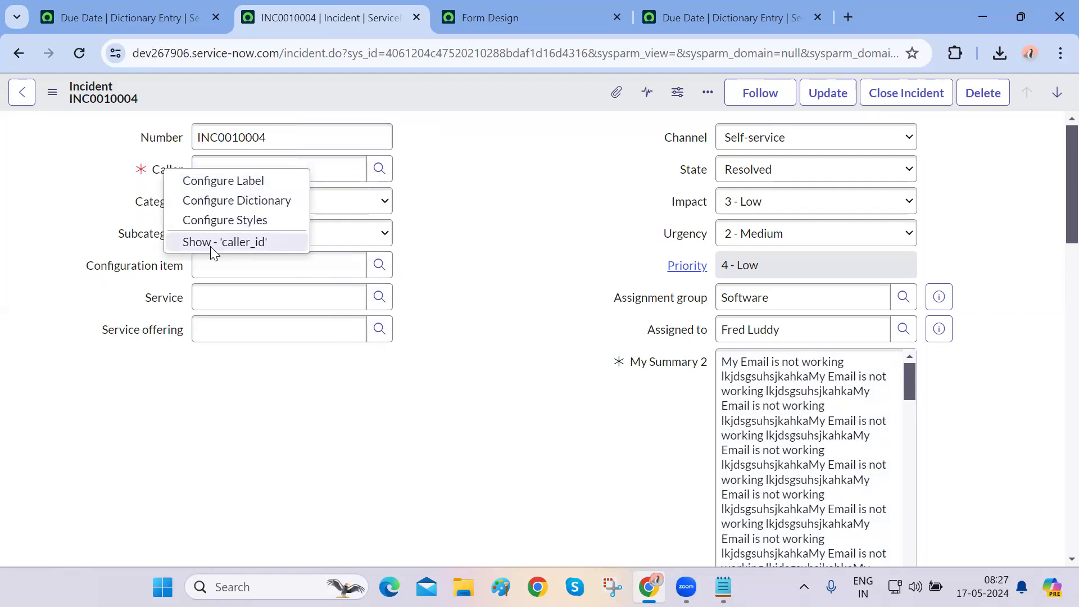
pyautogui.click(210, 246)
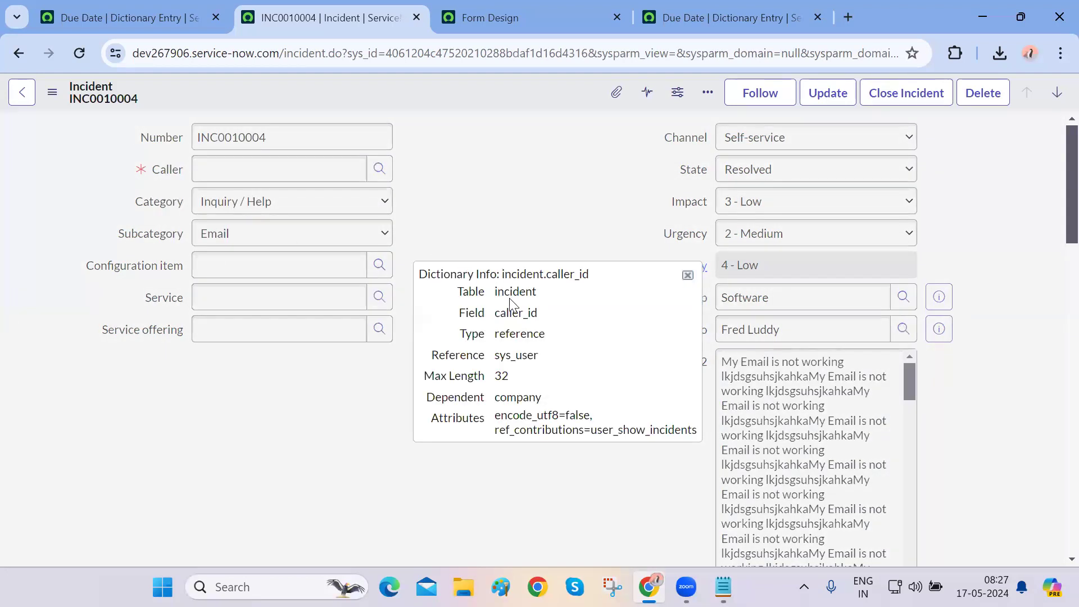
pyautogui.doubleClick(510, 297)
pyautogui.doubleClick(507, 316)
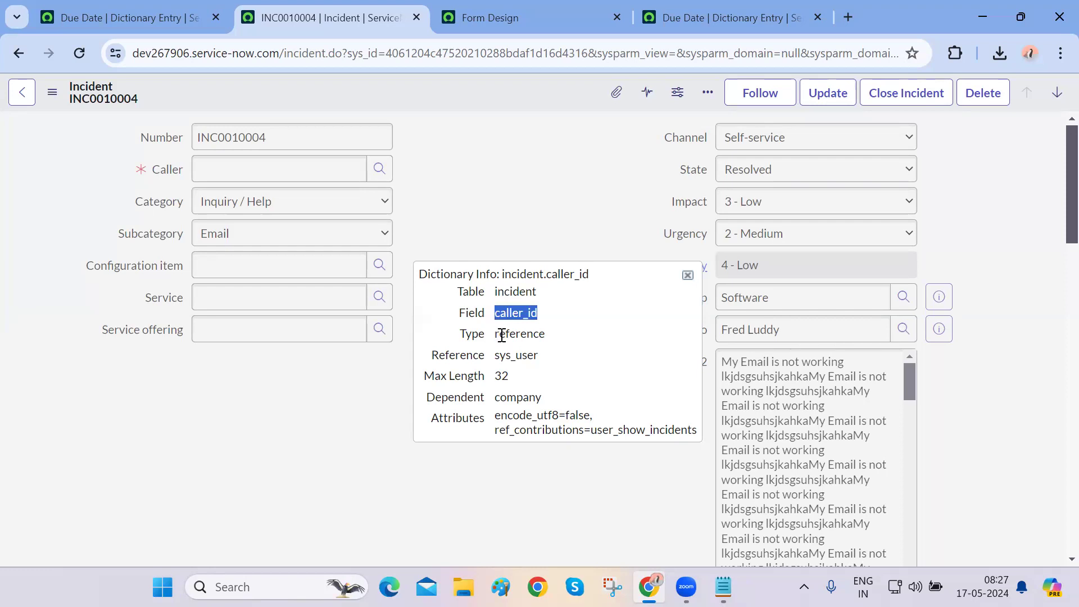
pyautogui.doubleClick(503, 336)
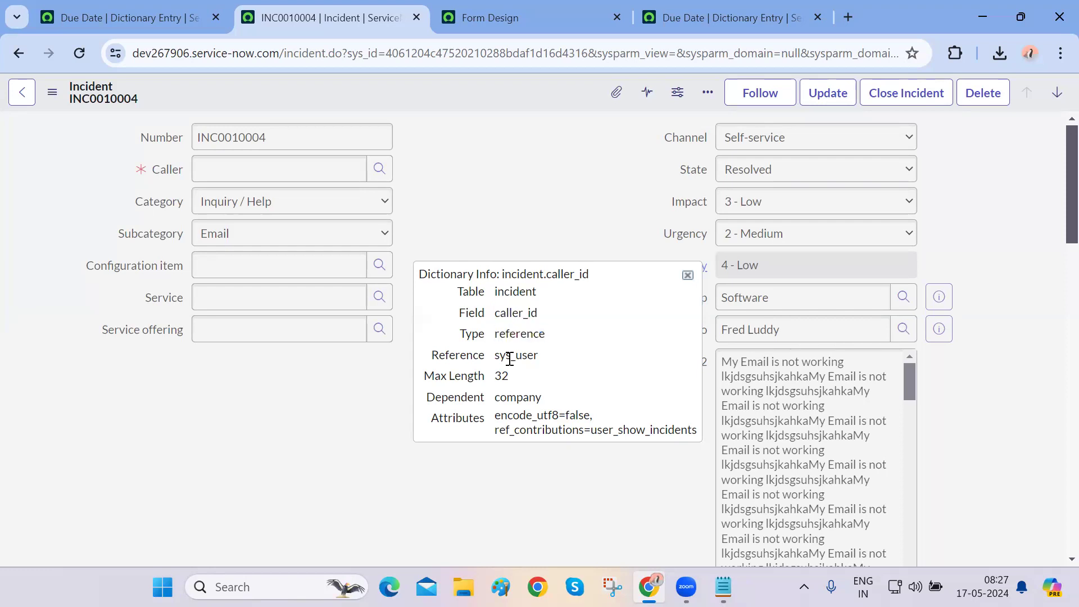
pyautogui.doubleClick(510, 357)
pyautogui.click(556, 364)
pyautogui.click(689, 275)
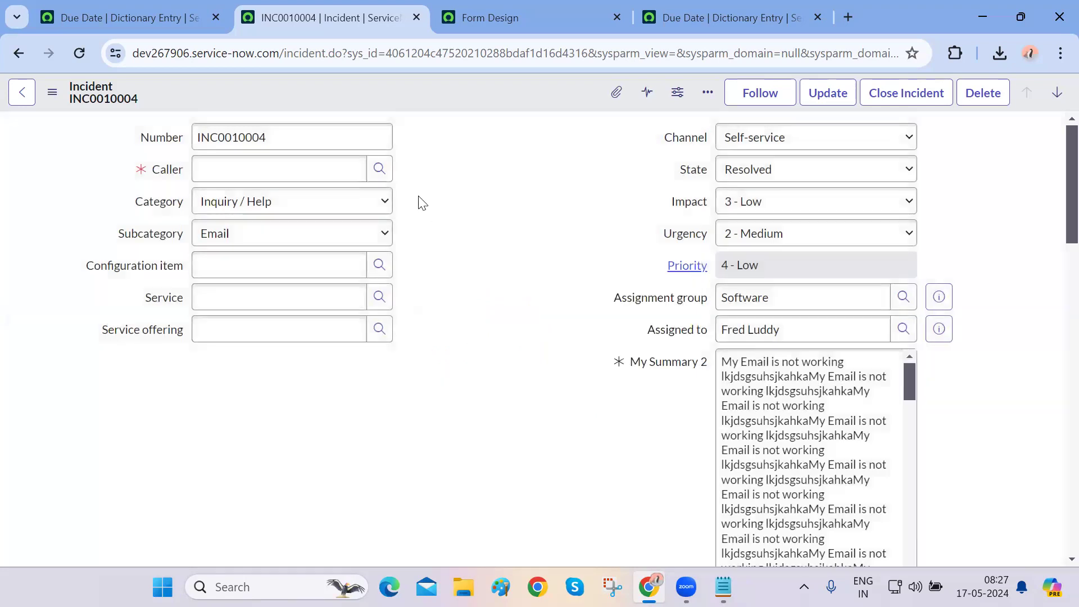
# Open the Caller lookup and examine the Users list, including the sys_user_list part of its address and its records
pyautogui.click(382, 169)
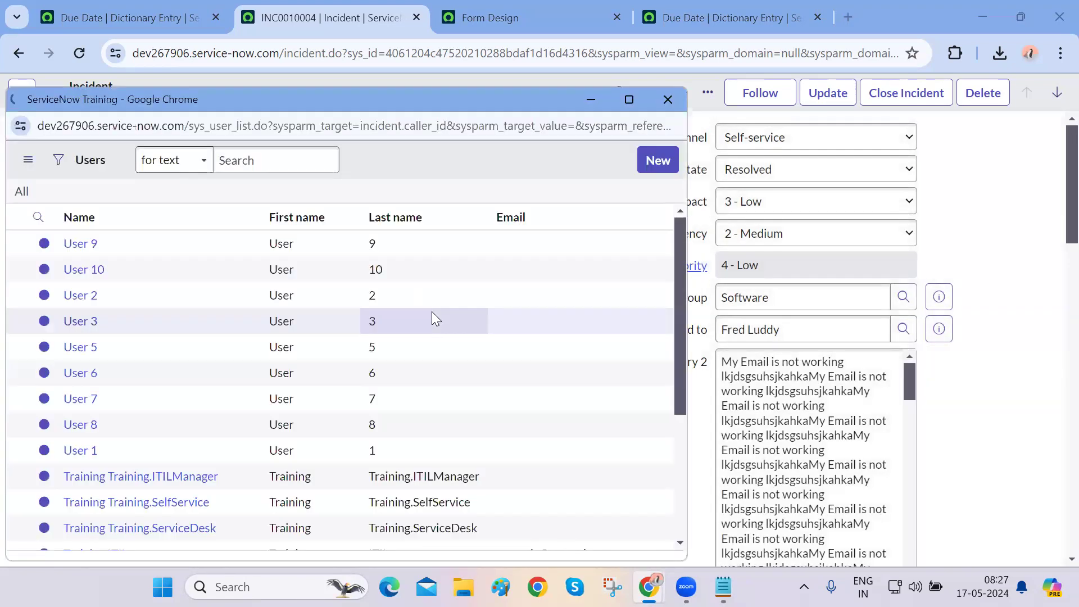
pyautogui.doubleClick(215, 131)
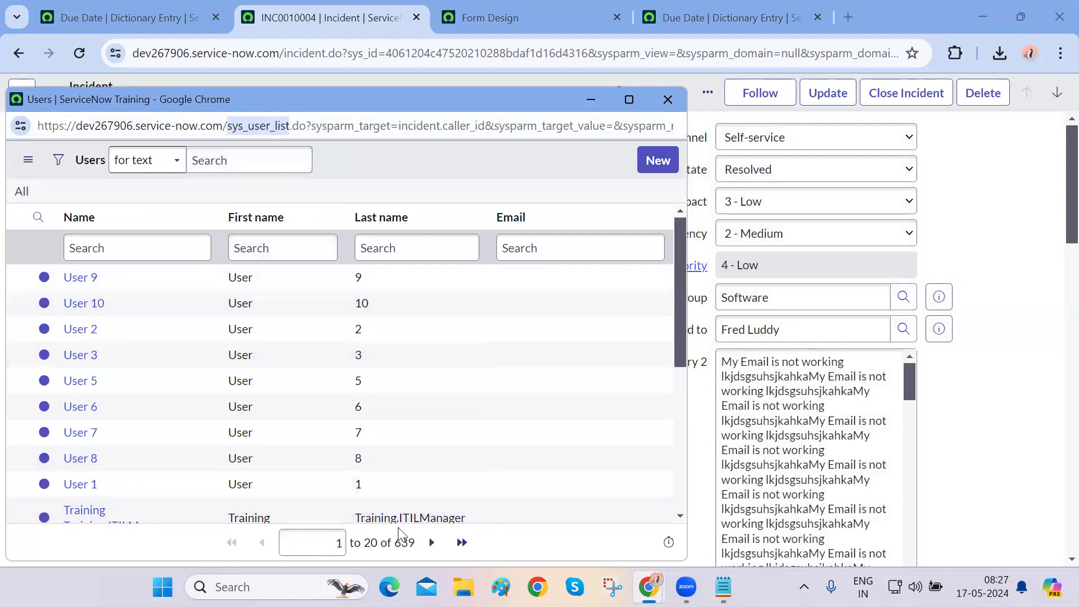
pyautogui.click(415, 546)
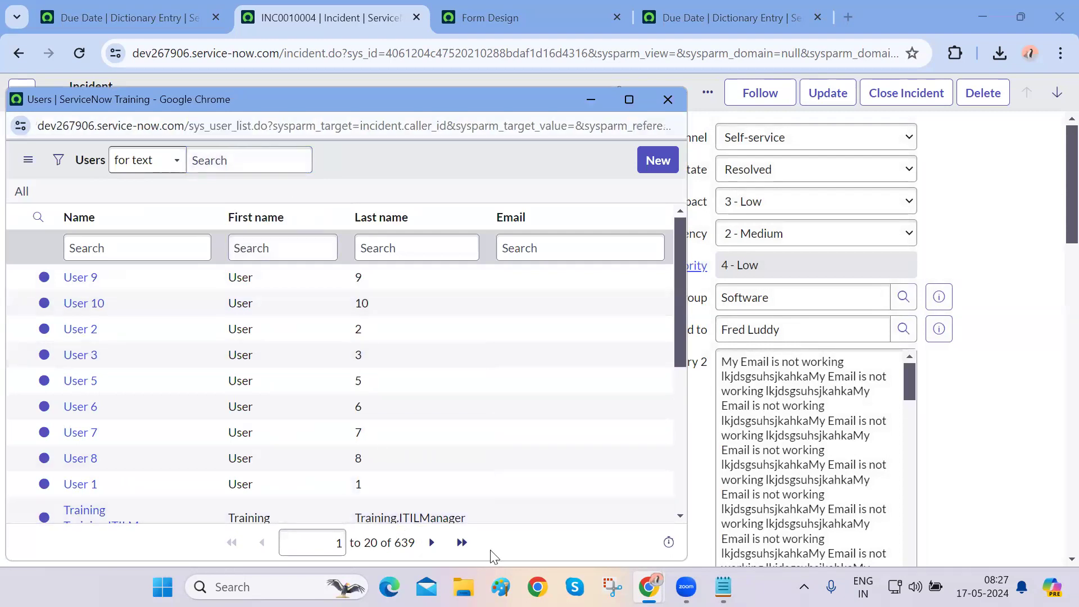
pyautogui.scroll(-5, 228, 427)
pyautogui.scroll(5, 185, 231)
pyautogui.moveTo(300, 104); pyautogui.dragTo(623, 117)
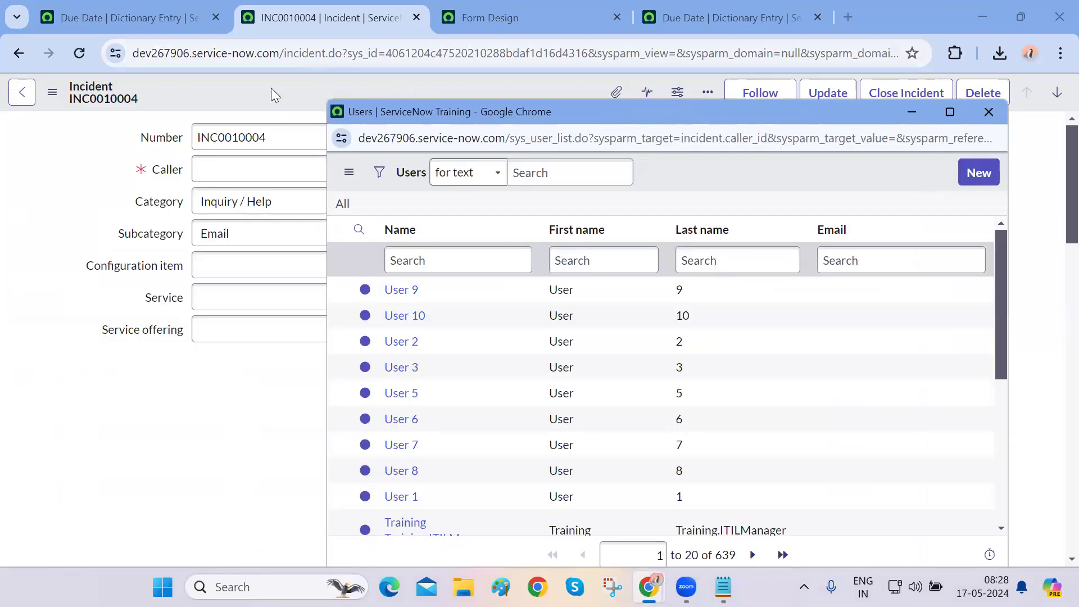
pyautogui.doubleClick(535, 145)
pyautogui.click(776, 181)
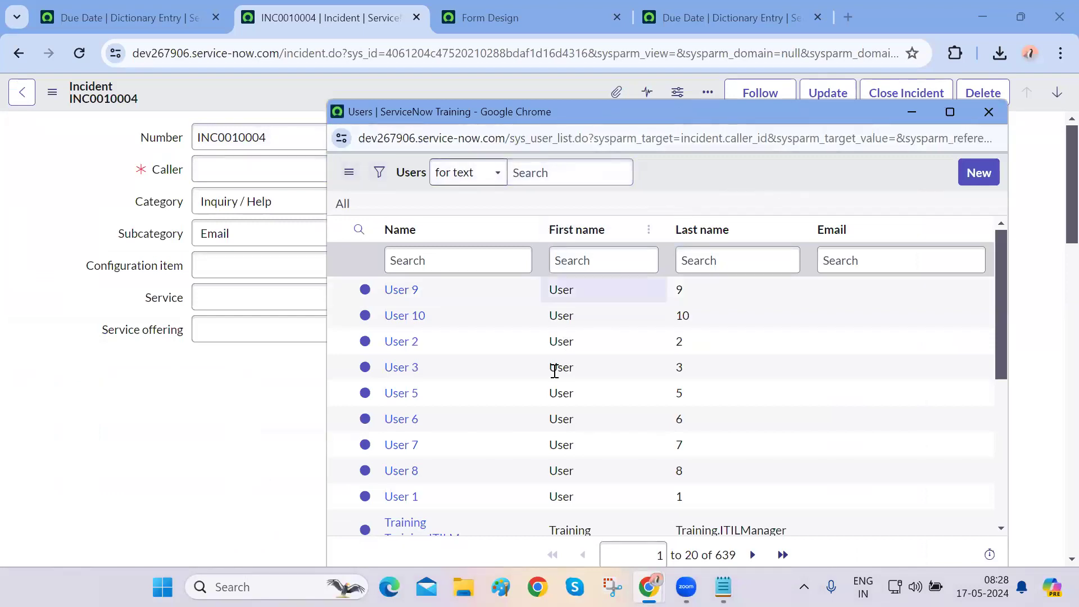
pyautogui.scroll(-5, 552, 383)
pyautogui.scroll(5, 553, 397)
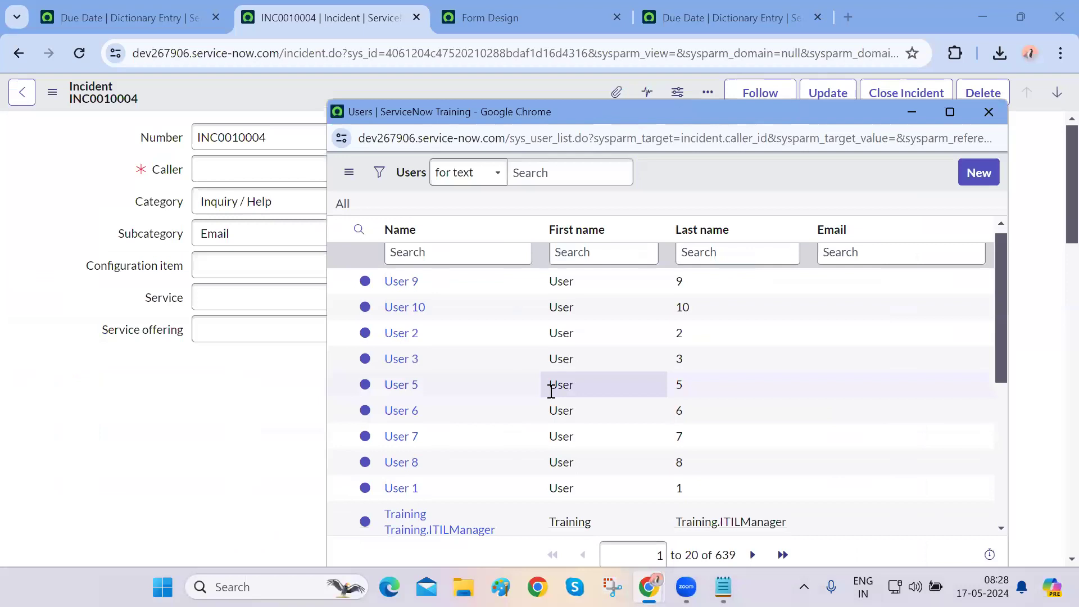
# Choose User 5 as the caller and examine the fields in the preview of that user's record
pyautogui.click(402, 395)
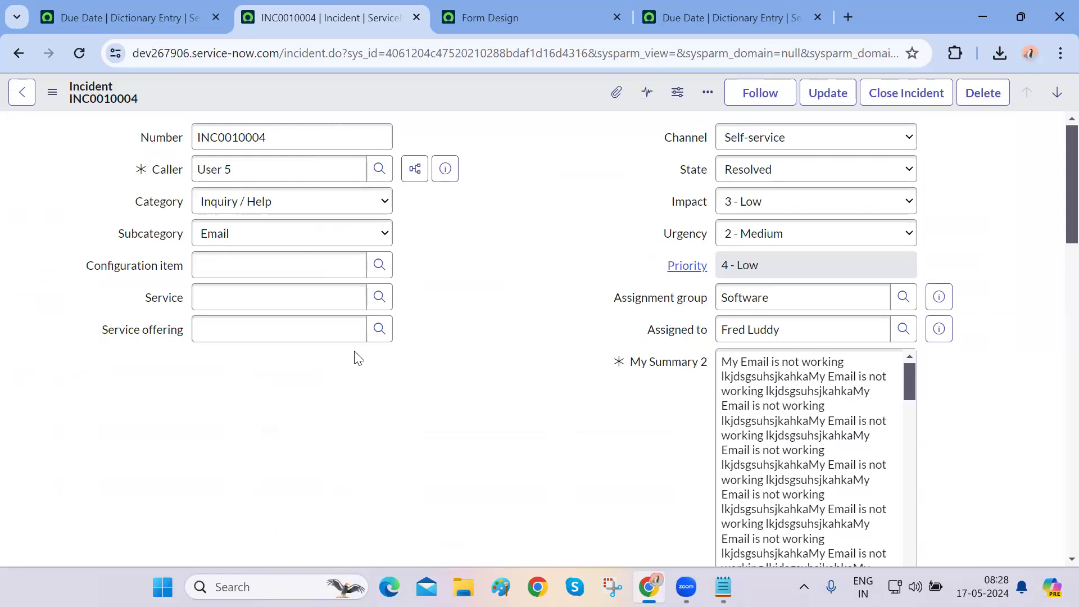
pyautogui.click(444, 179)
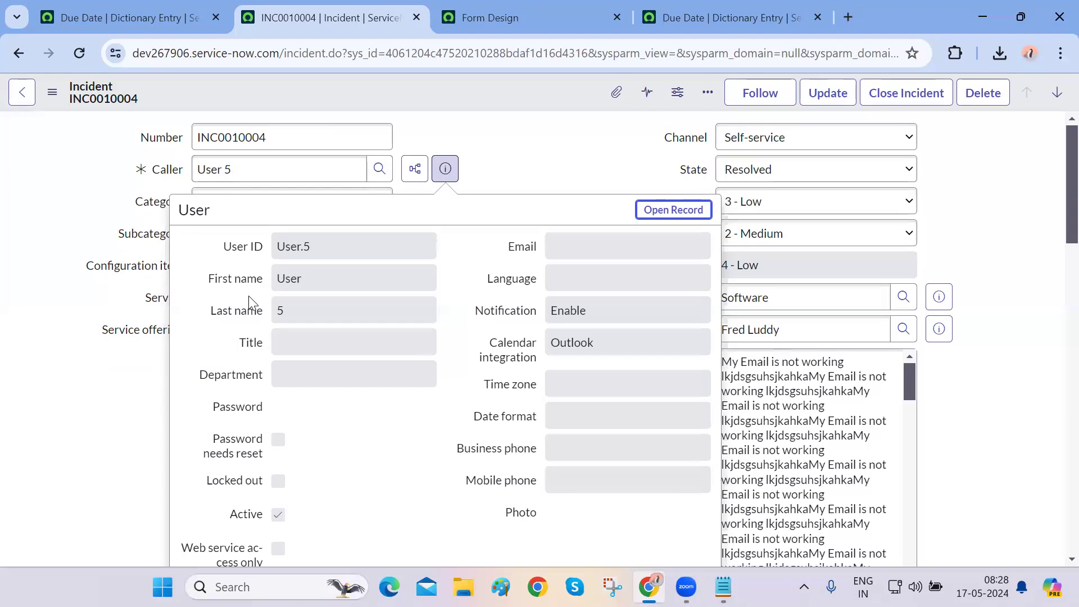
pyautogui.scroll(-3, 249, 303)
pyautogui.scroll(3, 249, 304)
pyautogui.scroll(-3, 250, 303)
pyautogui.scroll(3, 253, 306)
pyautogui.moveTo(228, 248); pyautogui.dragTo(438, 450)
pyautogui.click(439, 452)
pyautogui.scroll(-3, 437, 451)
pyautogui.scroll(3, 438, 451)
# Replace the caller with System Administrator from the recent selections and save the incident
pyautogui.tripleClick(324, 169)
pyautogui.press('BackSpace')
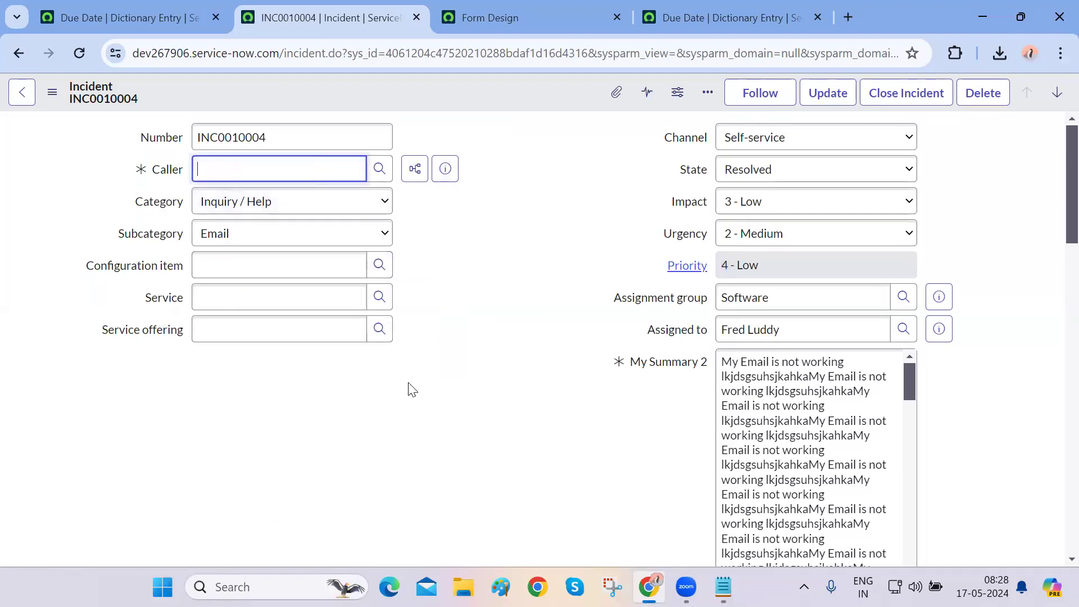
pyautogui.click(464, 408)
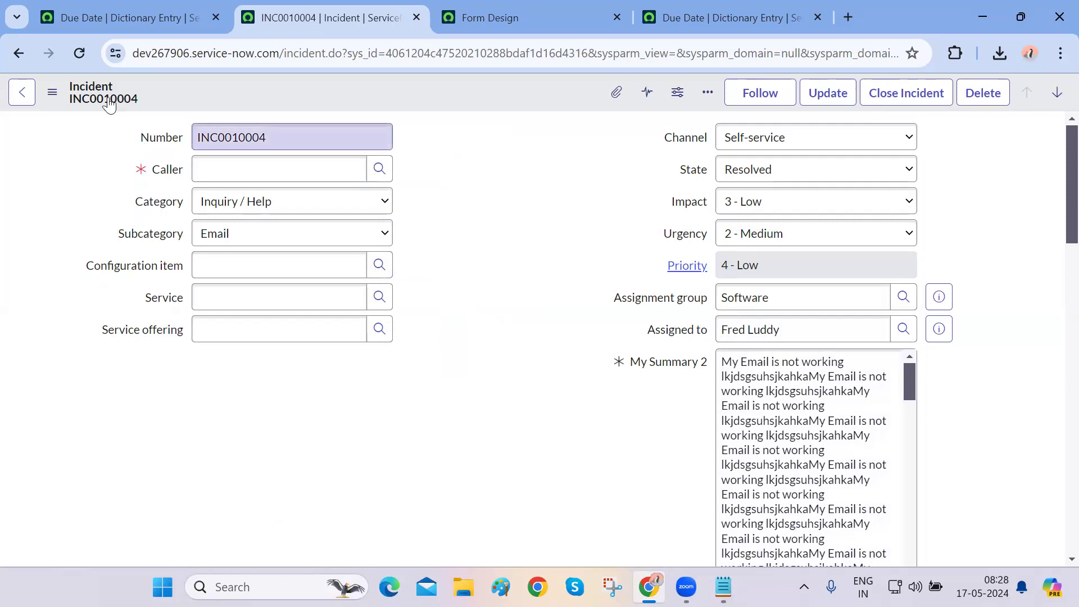
pyautogui.click(330, 174)
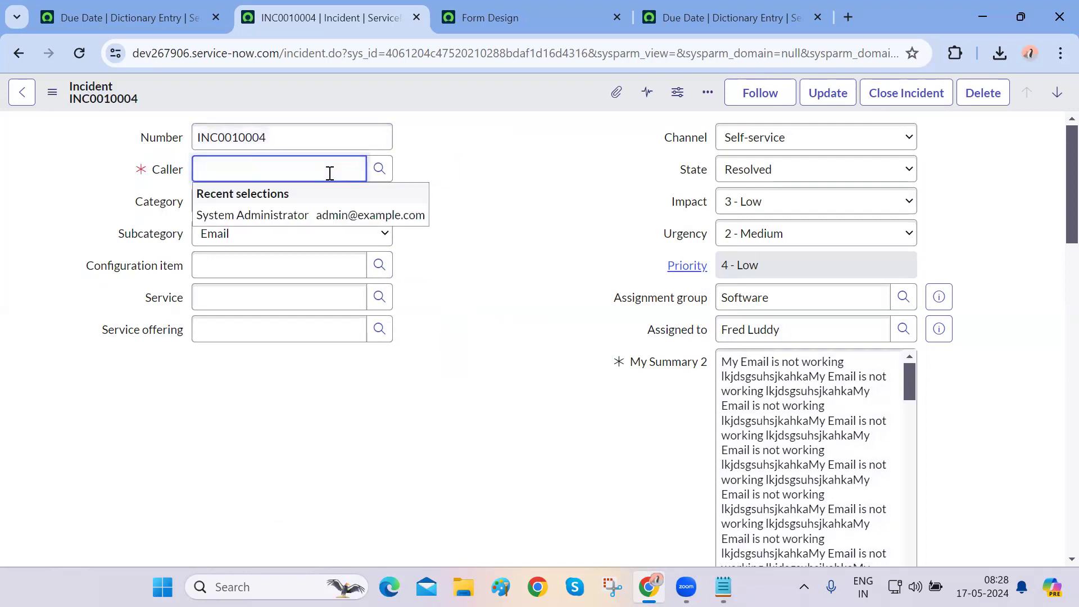
pyautogui.click(287, 217)
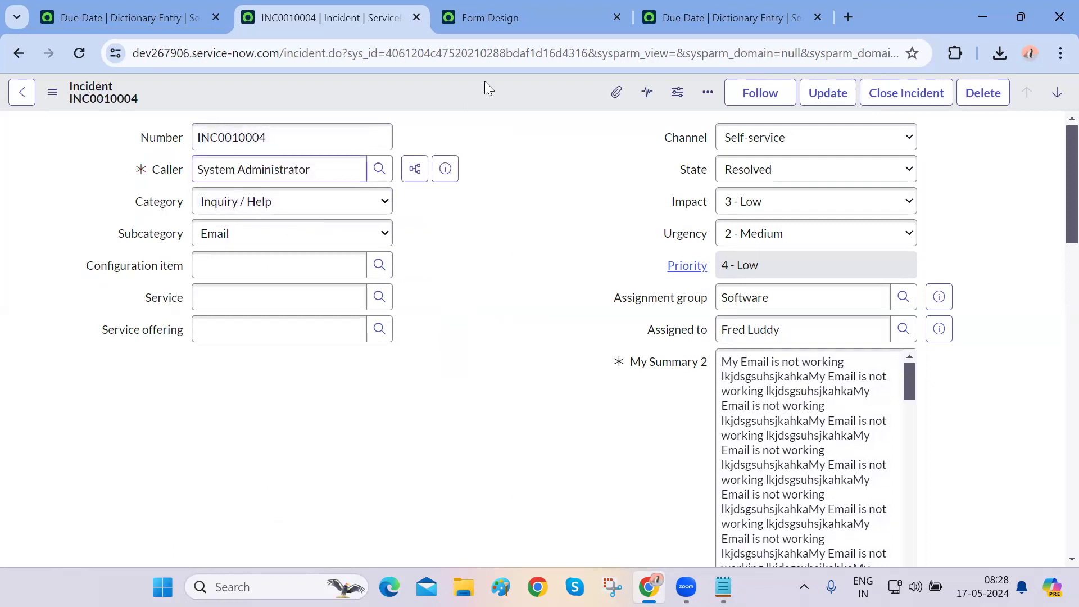
pyautogui.rightClick(485, 83)
pyautogui.click(507, 94)
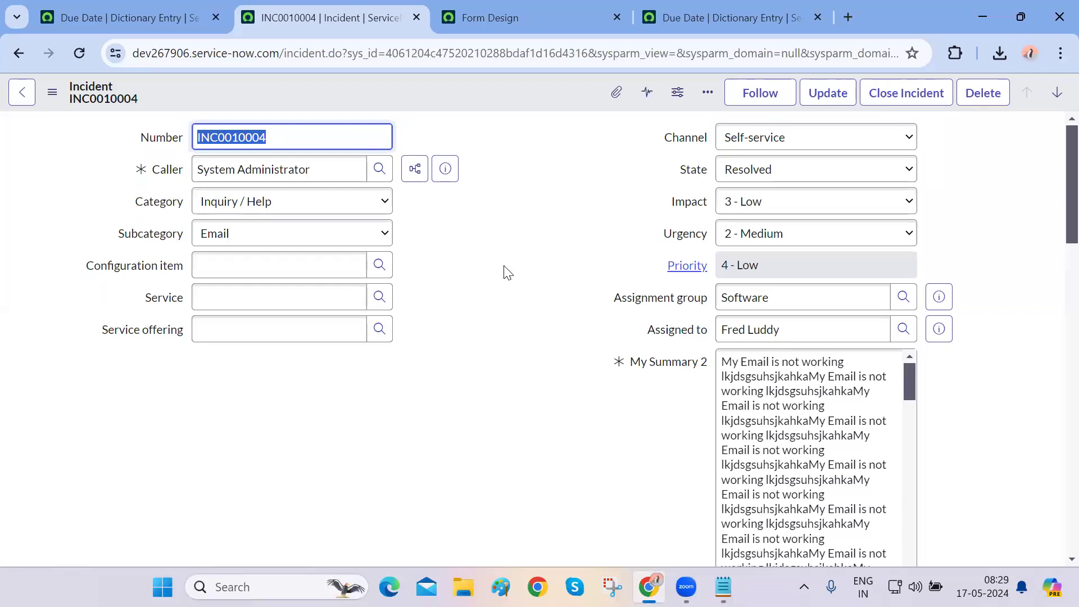
# Open a blank form for creating a new incident in the browser tab that shows the Due Date dictionary entry
pyautogui.scroll(-12, 504, 265)
pyautogui.scroll(4, 503, 265)
pyautogui.scroll(10, 421, 344)
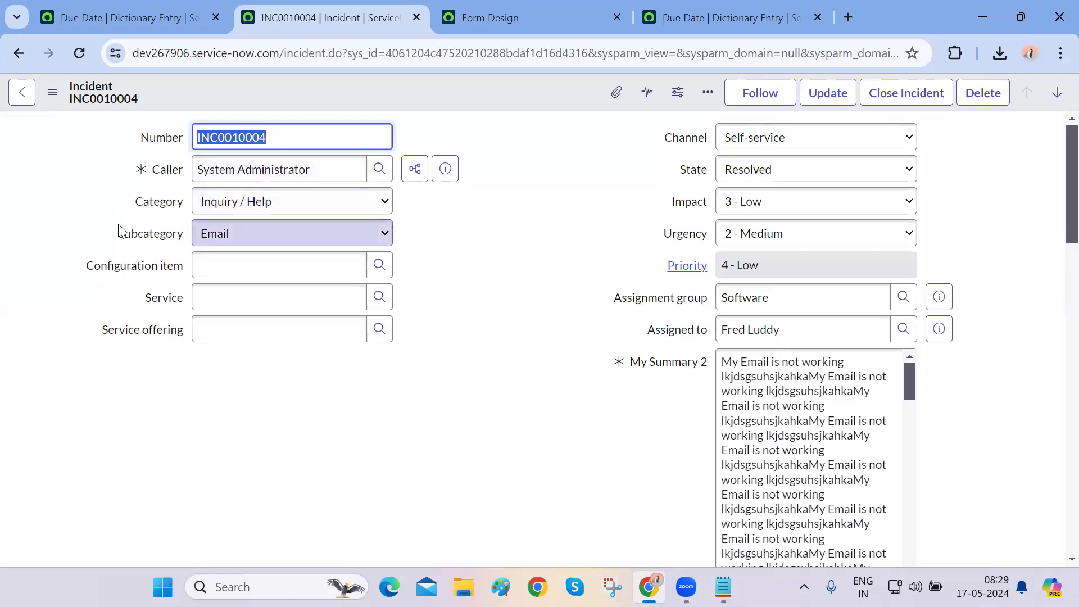
pyautogui.hotkey('ctrl', 'shift', 'Tab')
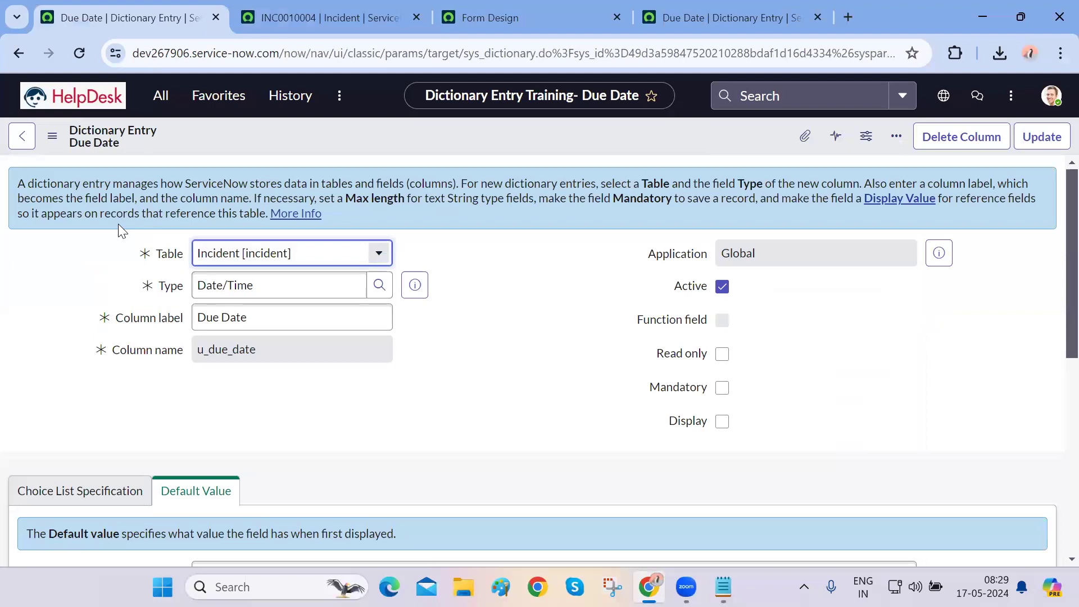
pyautogui.click(160, 100)
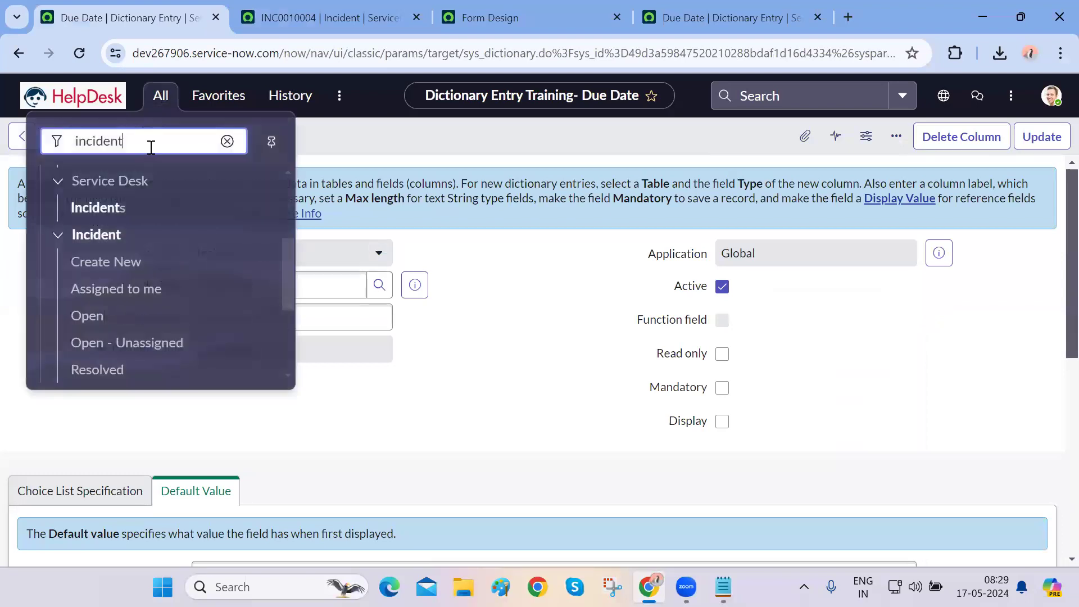
pyautogui.click(125, 272)
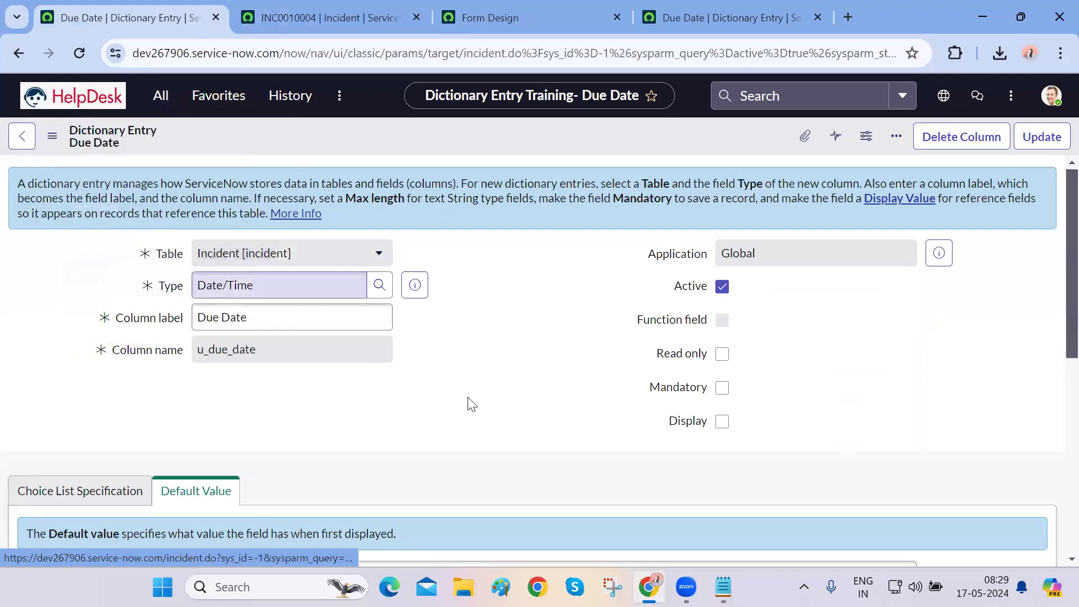
pyautogui.click(159, 104)
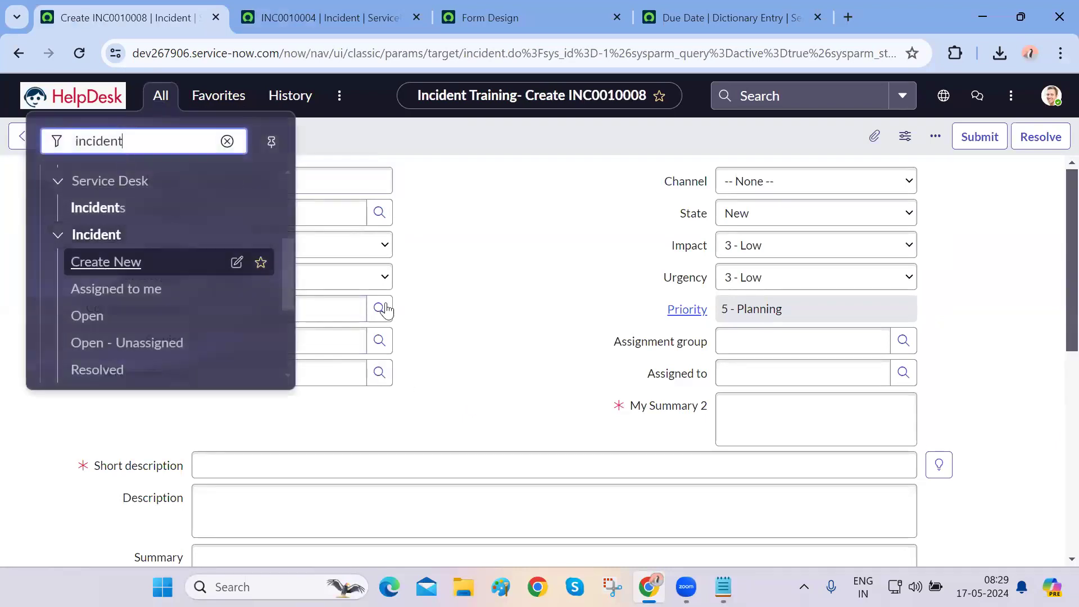
pyautogui.click(106, 267)
# Enter "ds,dfhdsajkgsa" in My Summary 2 and "saajdhajkajs" as the short description
pyautogui.click(790, 421)
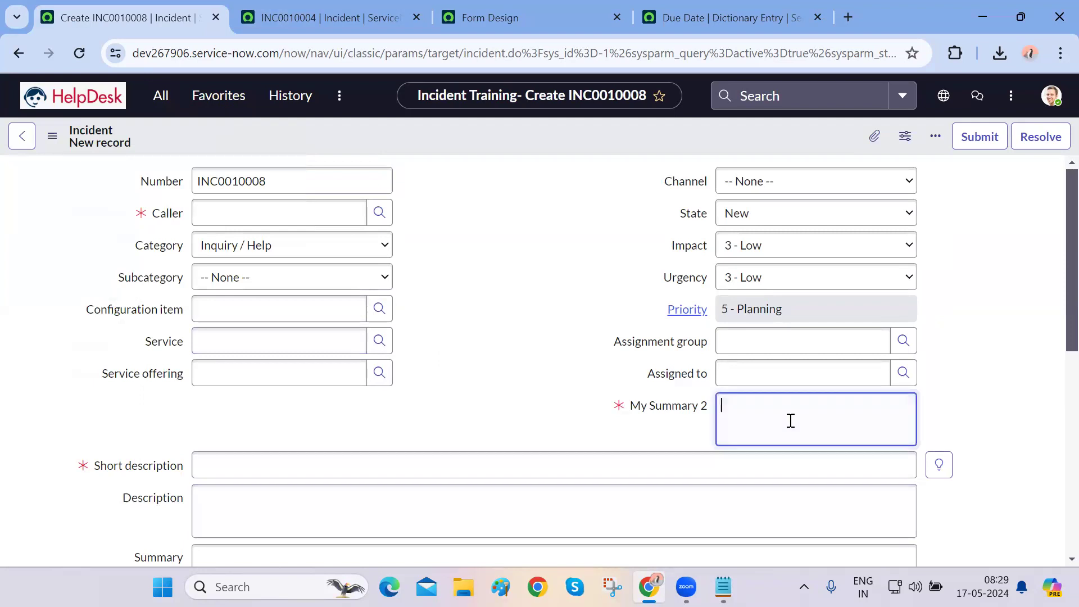
pyautogui.write('ds,dfhdsajkgsa')
pyautogui.click(583, 467)
pyautogui.write('saajdhajkajs')
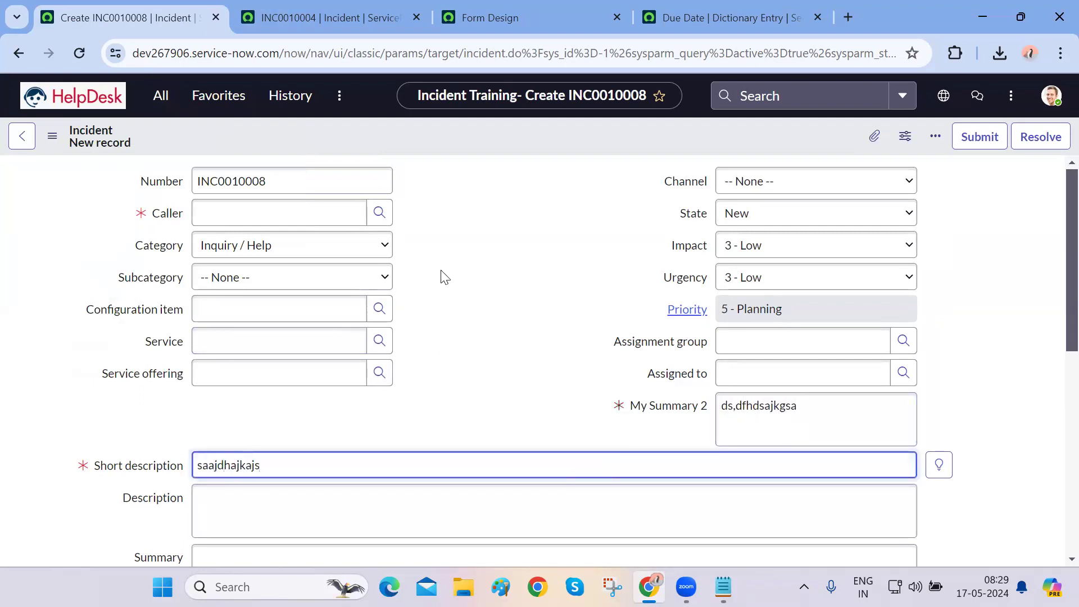
# List all available callers with a ** wildcard search and select System Administrator
pyautogui.click(326, 213)
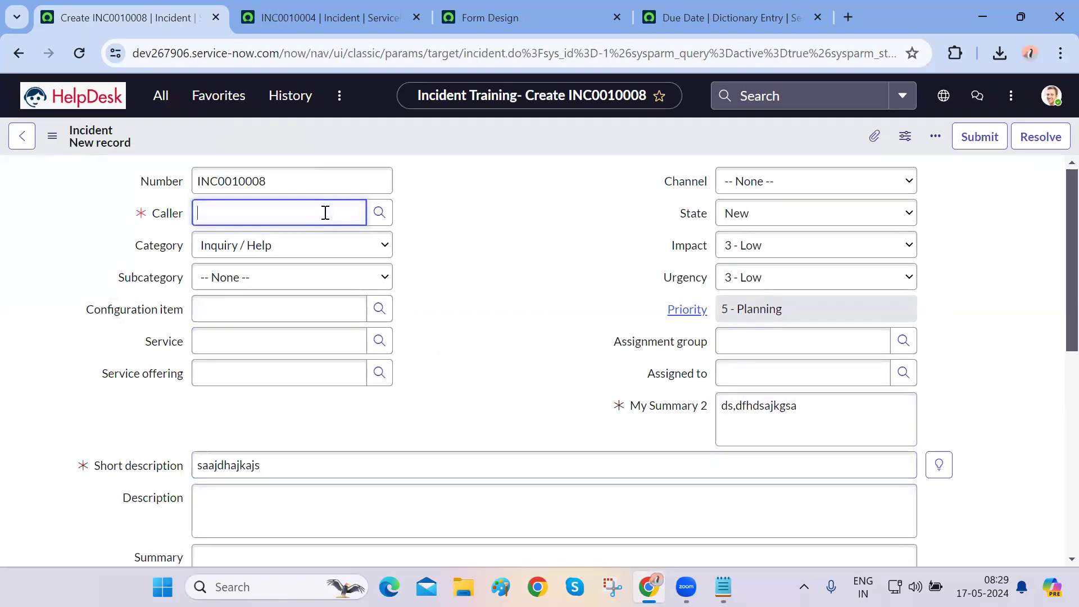
pyautogui.write('*')
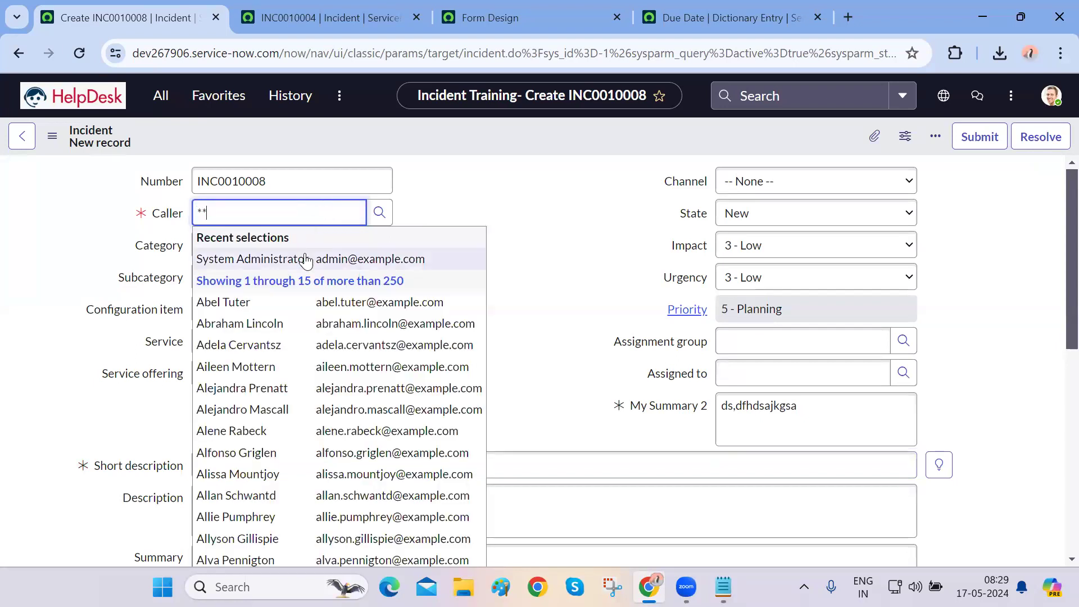
pyautogui.click(309, 259)
# Enter "mnhgfrgh" as the description and "nhgfrhj" as the summary
pyautogui.scroll(-3, 500, 376)
pyautogui.click(430, 364)
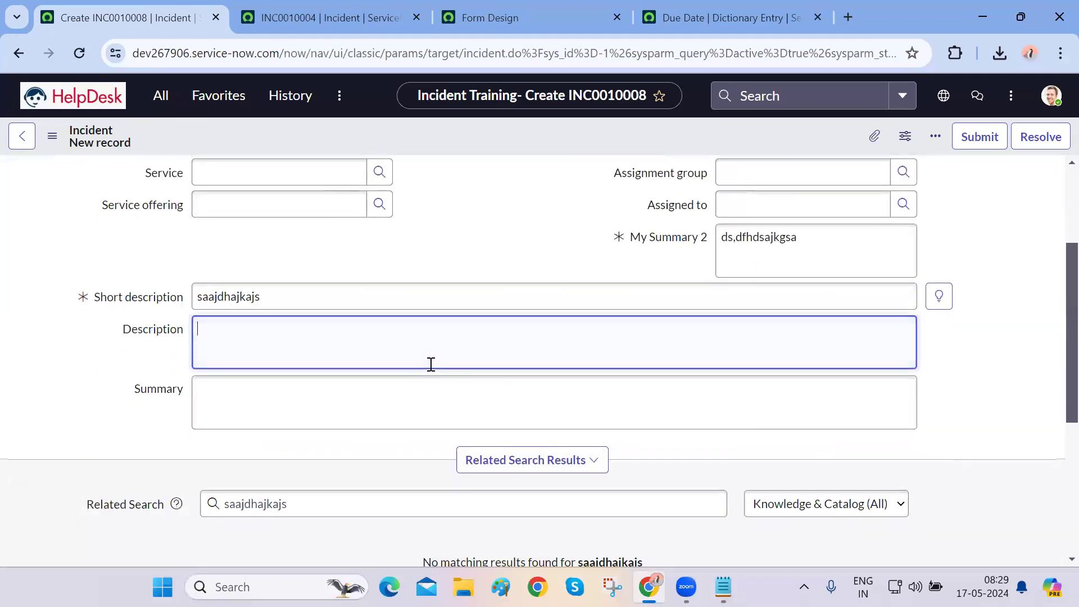
pyautogui.write('mnhgfrgh')
pyautogui.click(402, 397)
pyautogui.write('nhgfrhj')
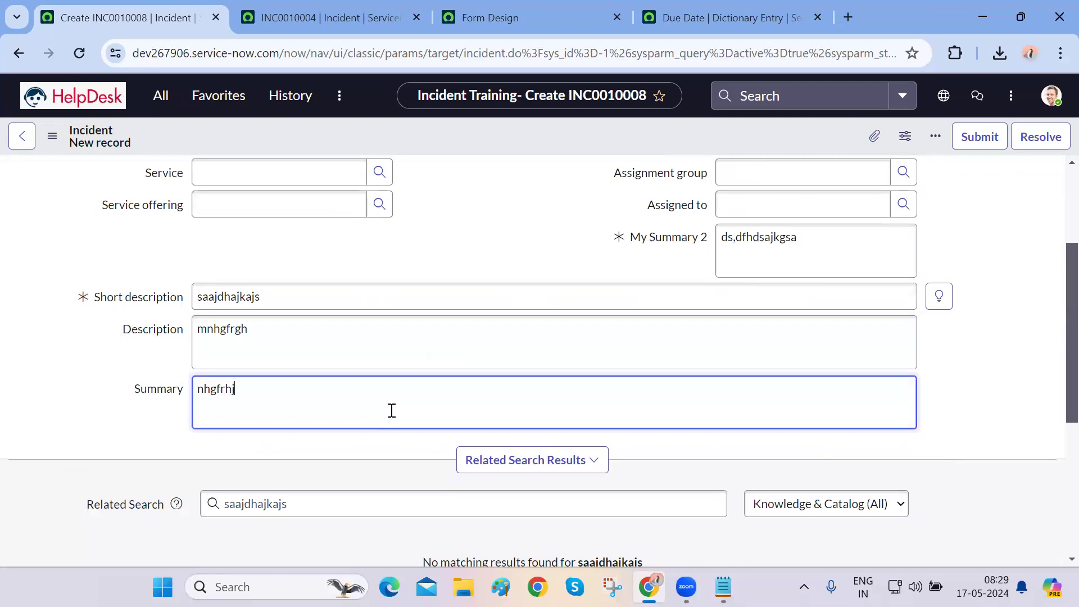
# Save the new incident and stay on its record
pyautogui.scroll(3, 402, 397)
pyautogui.rightClick(527, 134)
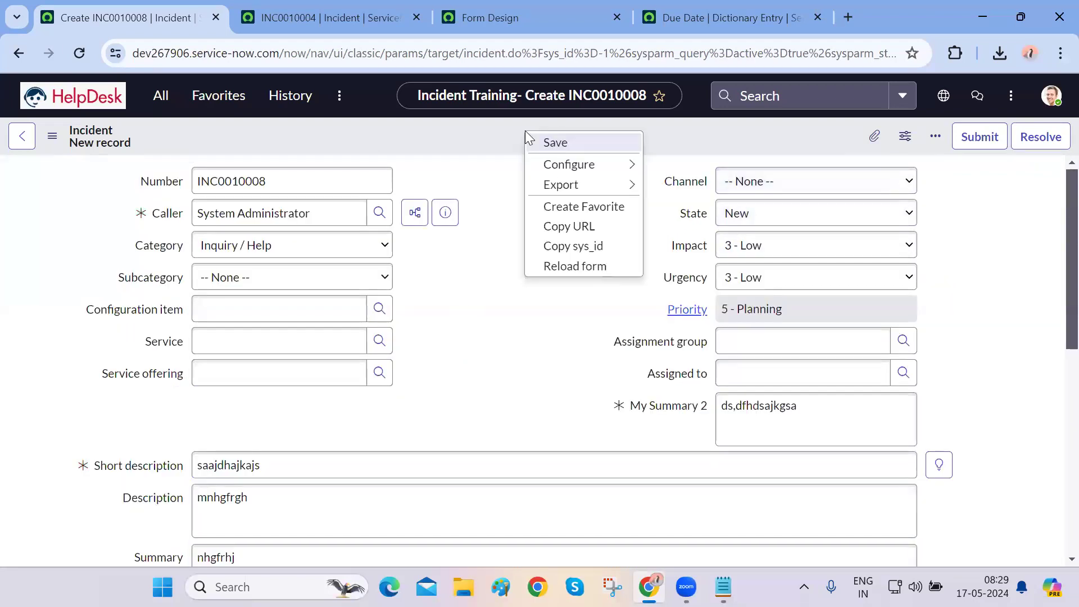
pyautogui.click(554, 143)
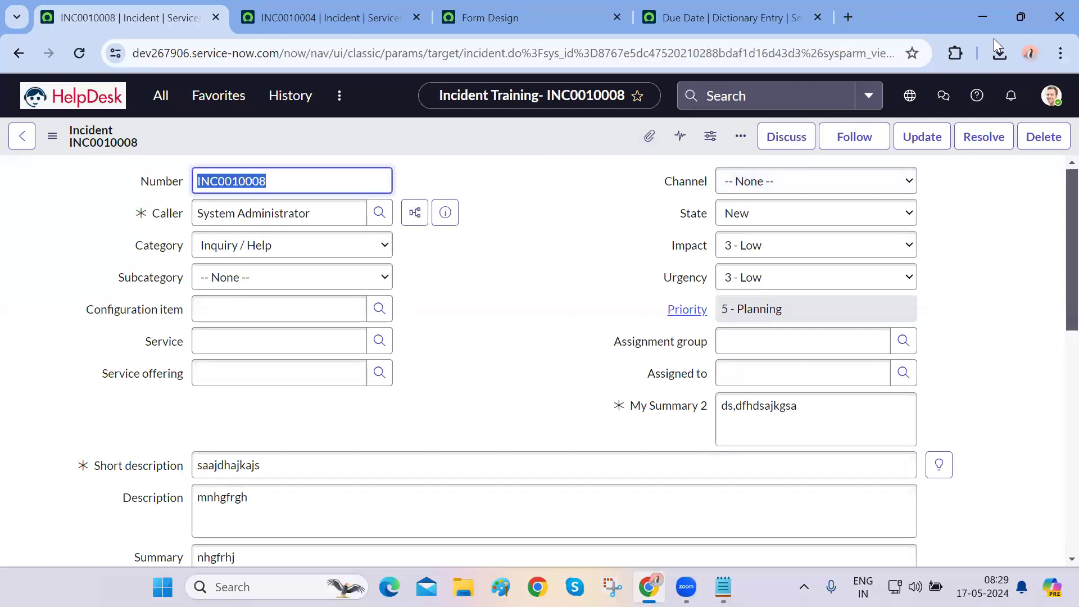
pyautogui.click(1015, 18)
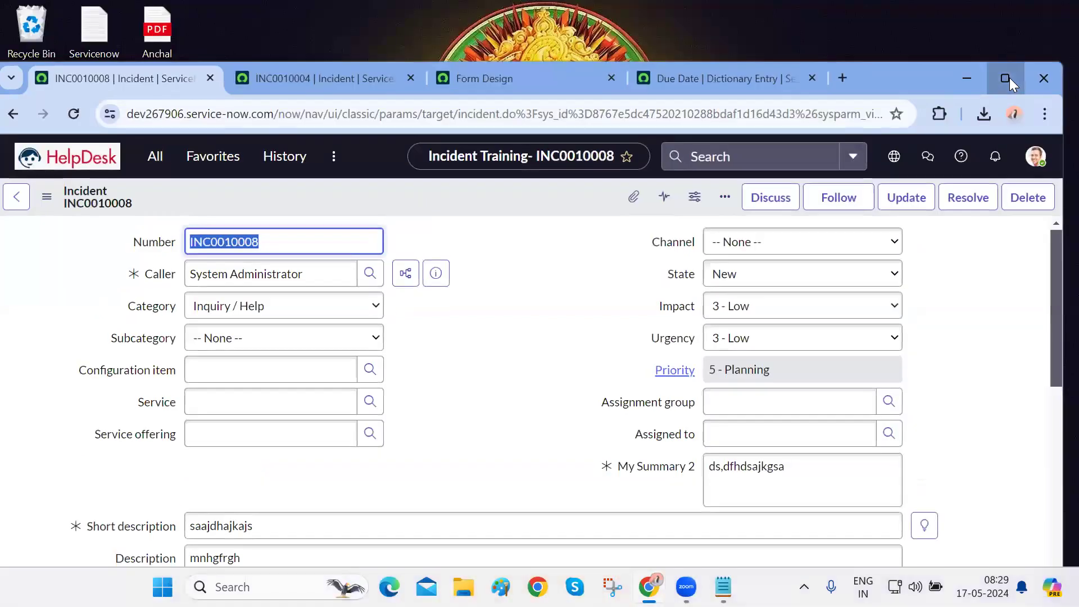
pyautogui.doubleClick(949, 64)
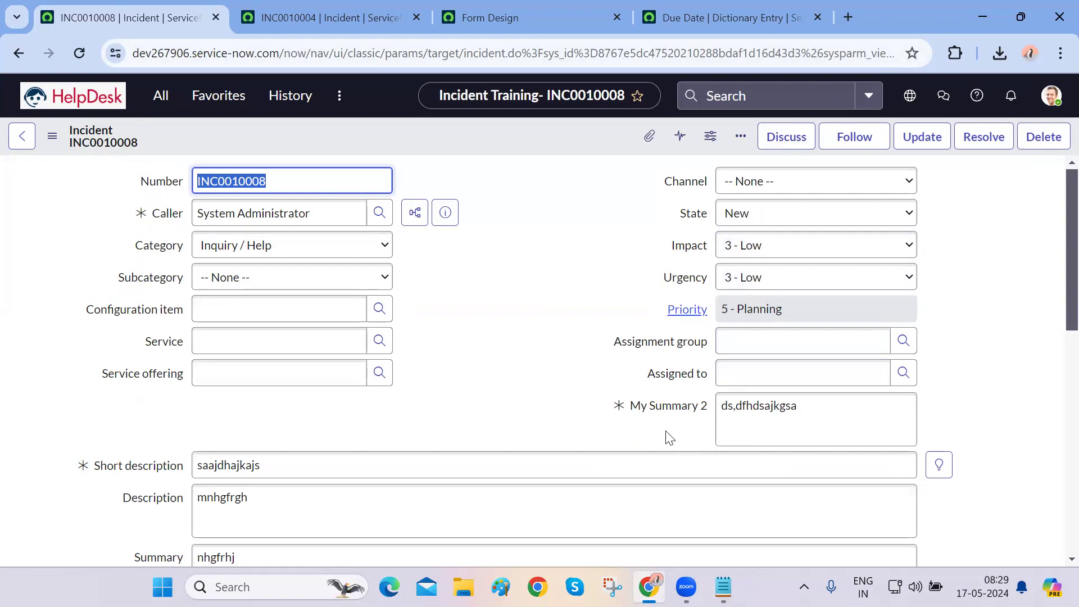
# Show the list of all incidents and open incident INC0000003 from its last page
pyautogui.click(162, 99)
pyautogui.scroll(-2, 99, 348)
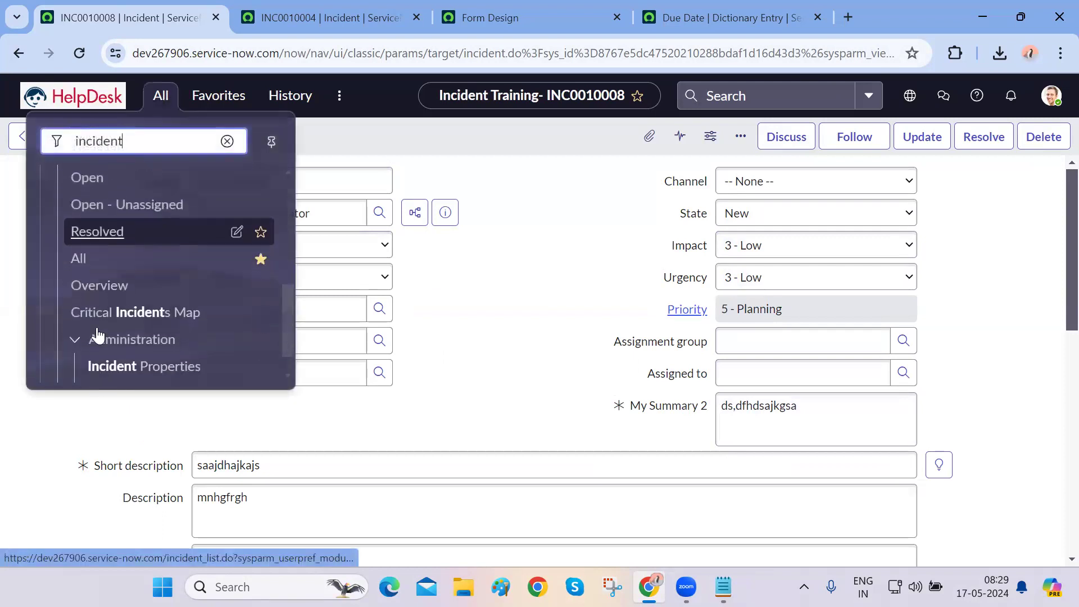
pyautogui.click(83, 272)
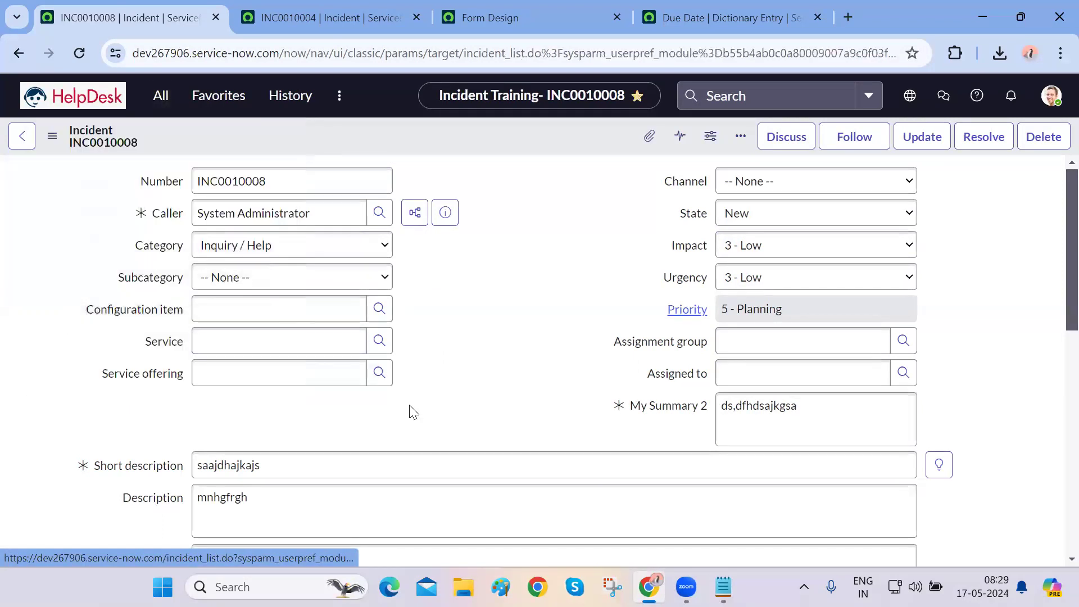
pyautogui.scroll(-5, 410, 405)
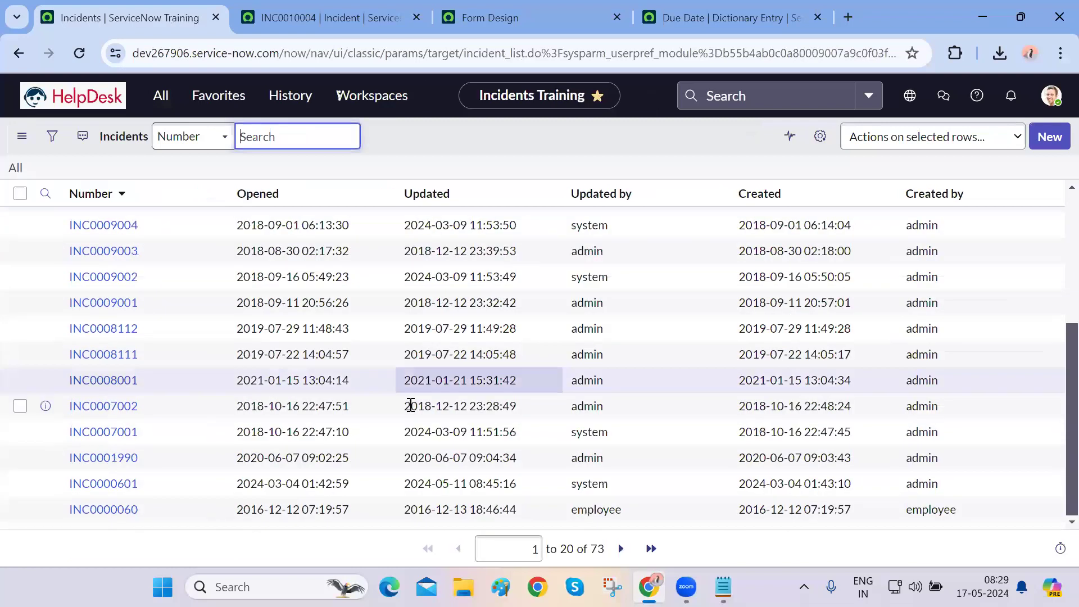
pyautogui.click(651, 549)
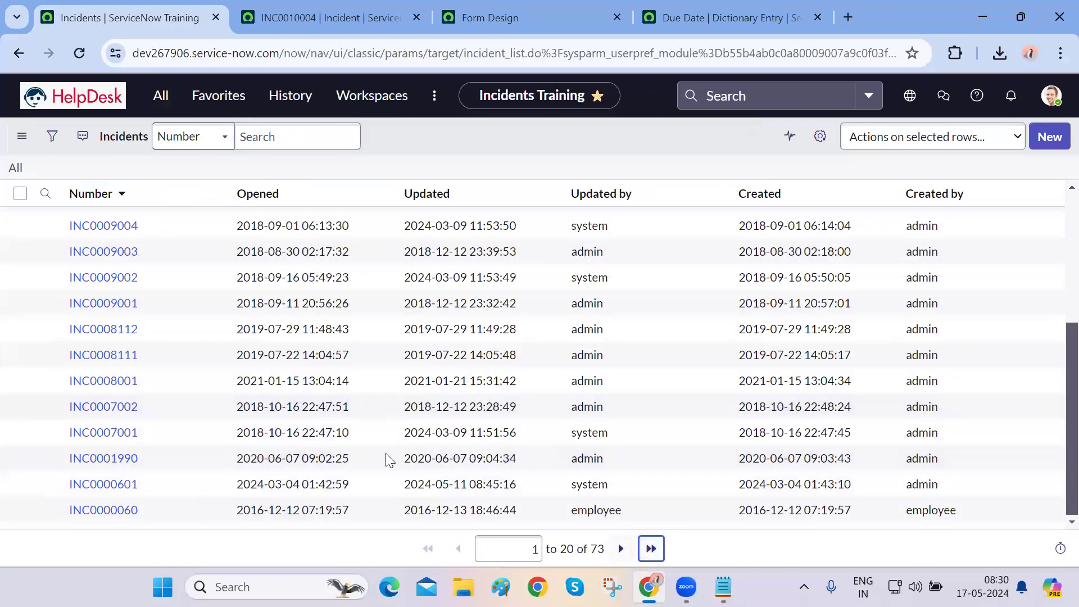
pyautogui.click(102, 462)
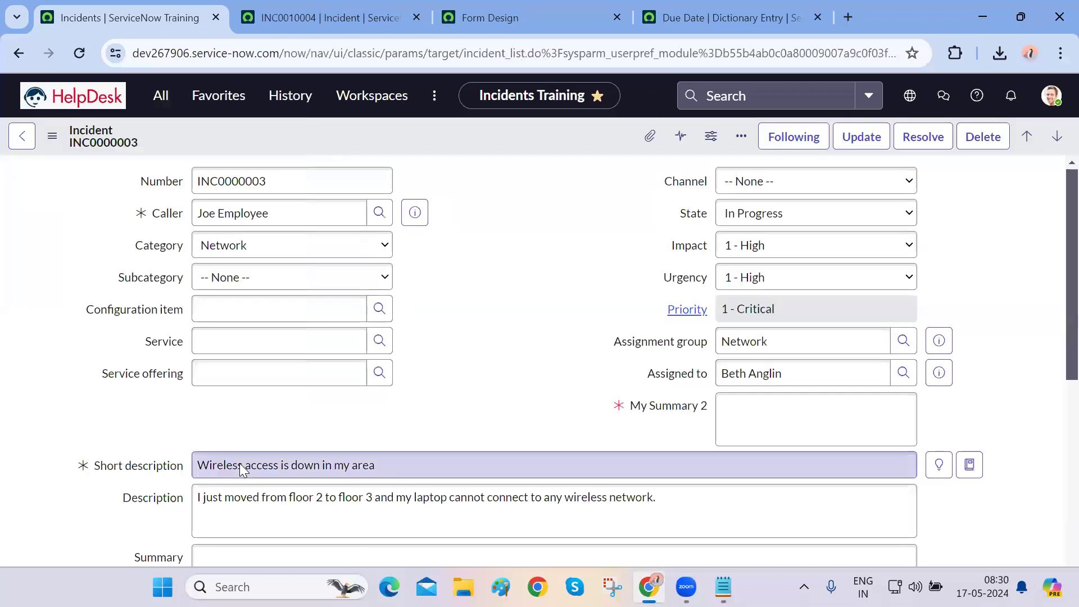
# Check the My Summary 2 and Summary fields on the older wireless access incident
pyautogui.click(800, 407)
pyautogui.scroll(-3, 333, 433)
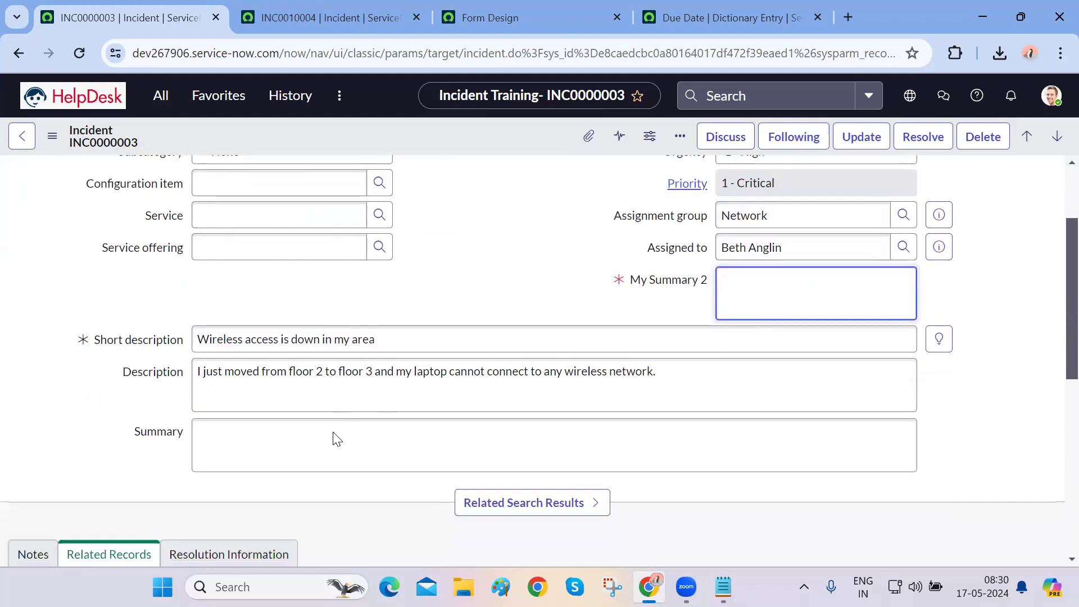
pyautogui.click(292, 379)
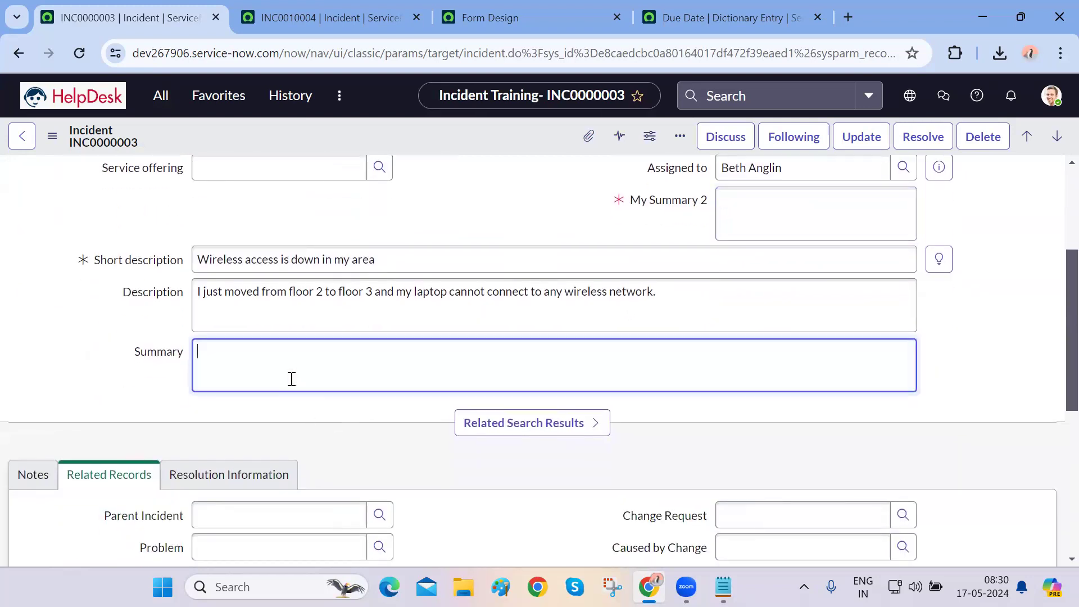
# Enter "jkhgfdefghj" as the Summary of incident INC0000003 and try to save the record
pyautogui.scroll(3, 291, 379)
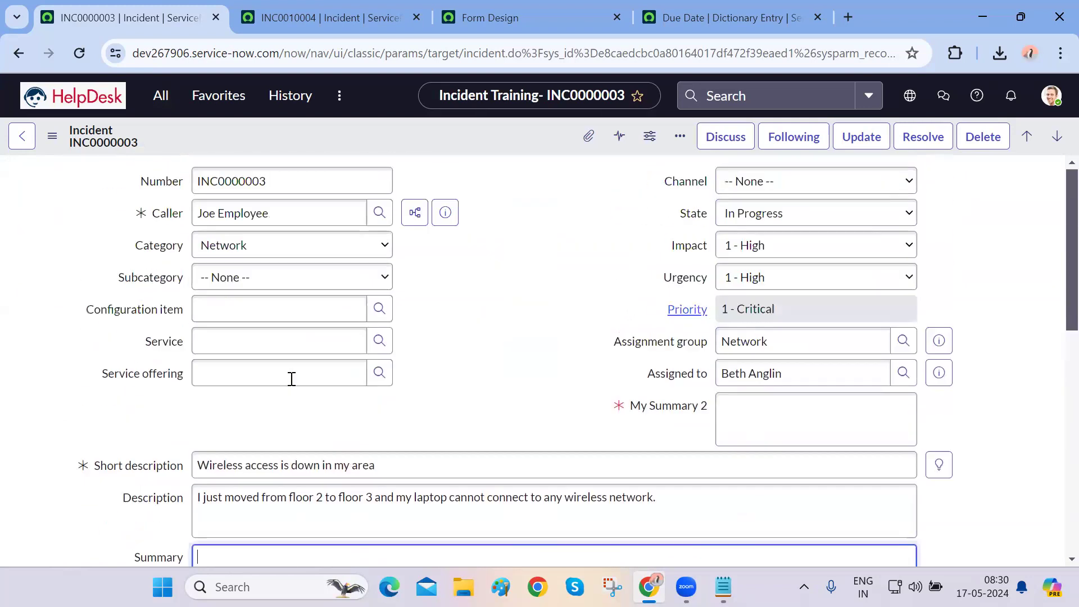
pyautogui.click(502, 405)
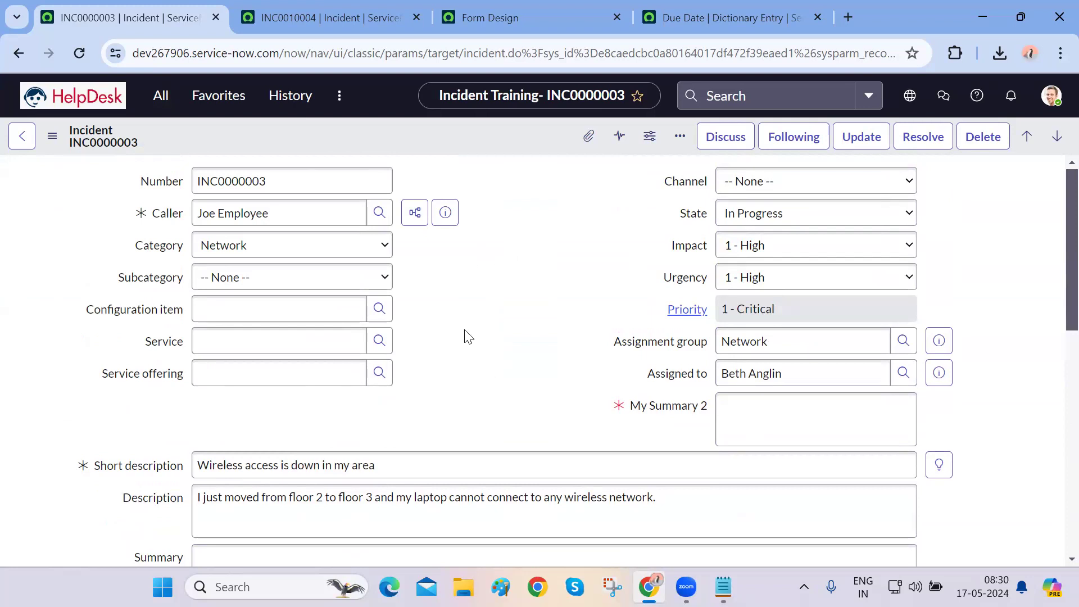
pyautogui.scroll(-2, 357, 441)
pyautogui.click(357, 429)
pyautogui.write('jkhgfdefghj')
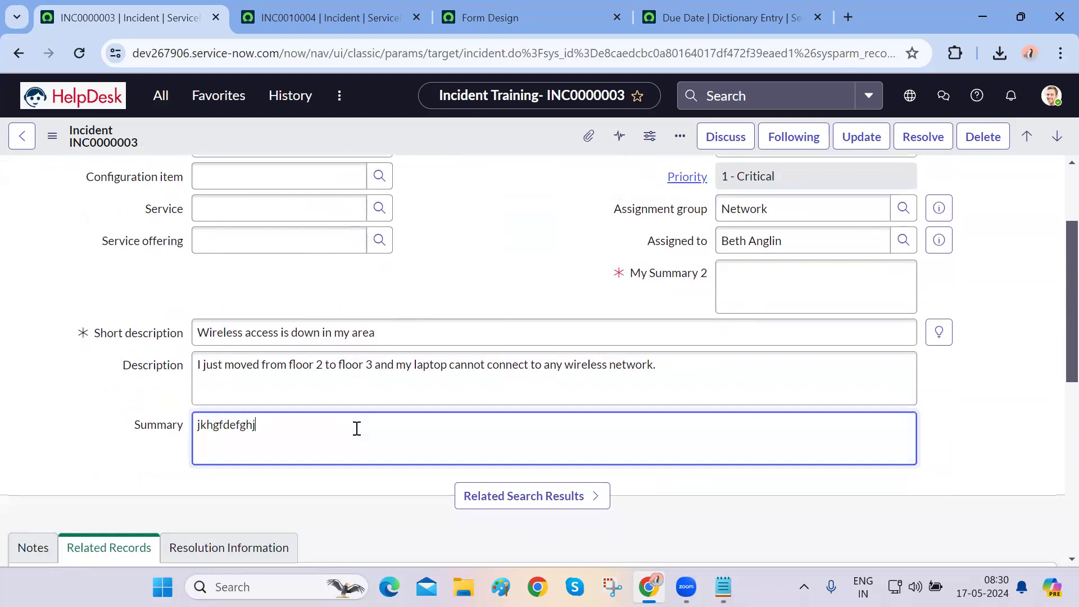
pyautogui.scroll(2, 356, 428)
pyautogui.rightClick(457, 120)
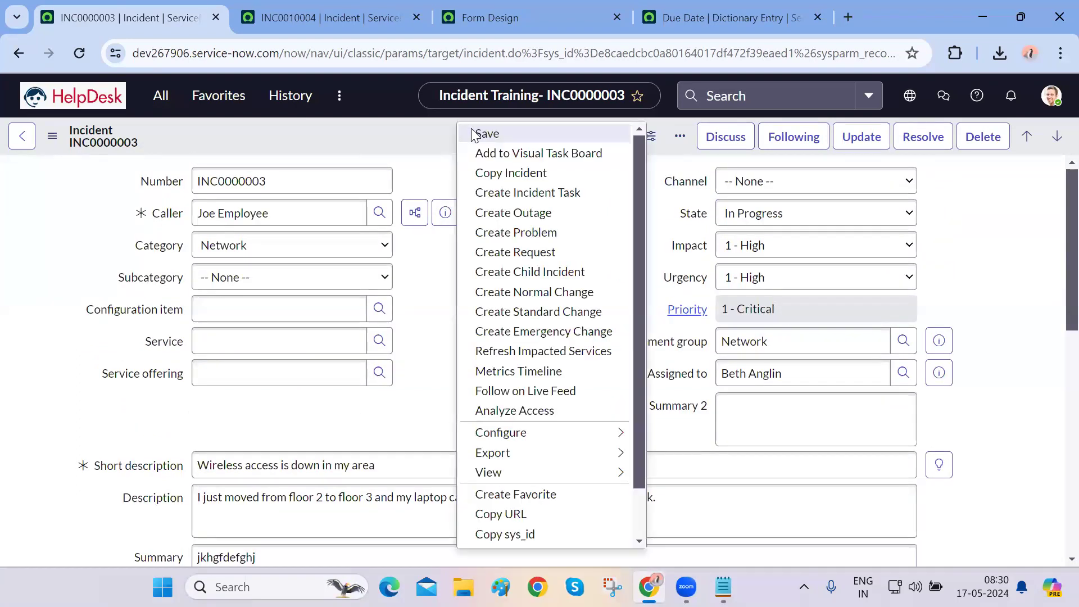
pyautogui.click(487, 134)
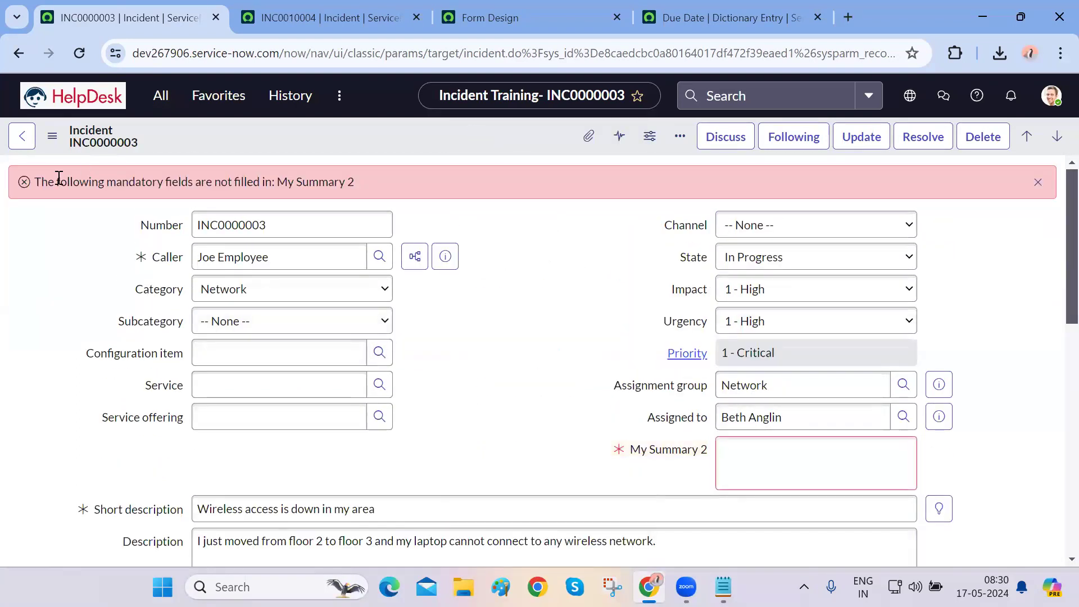
# Fill the mandatory My Summary 2 field with "mjhgfdsadfghjkl" and save incident INC0000003
pyautogui.moveTo(58, 177); pyautogui.dragTo(363, 183)
pyautogui.click(363, 183)
pyautogui.click(765, 476)
pyautogui.write('mjhgfdsadfghjkl')
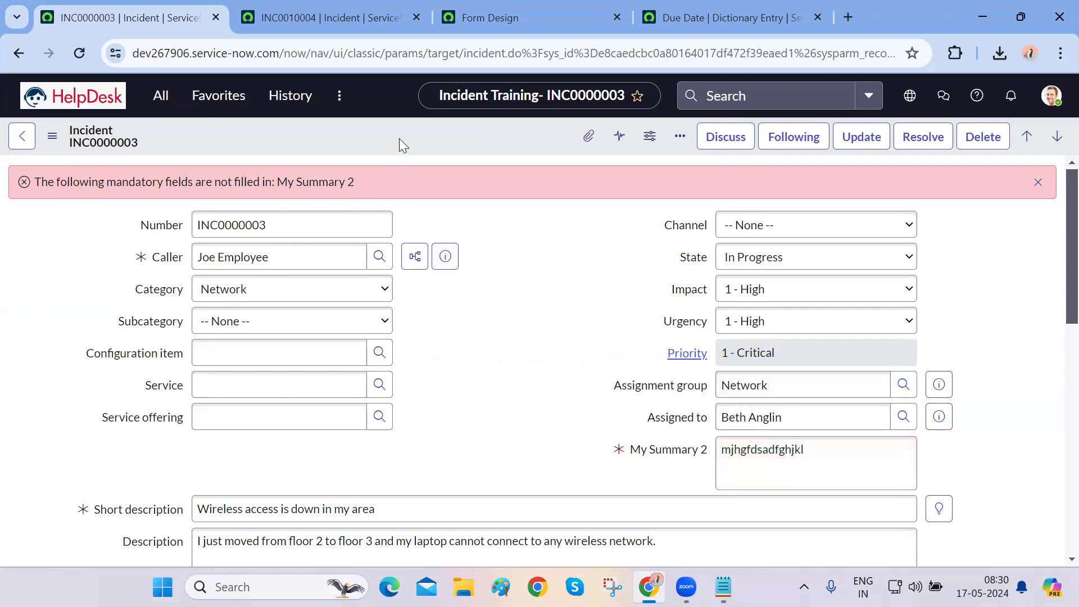
pyautogui.rightClick(400, 141)
pyautogui.click(431, 151)
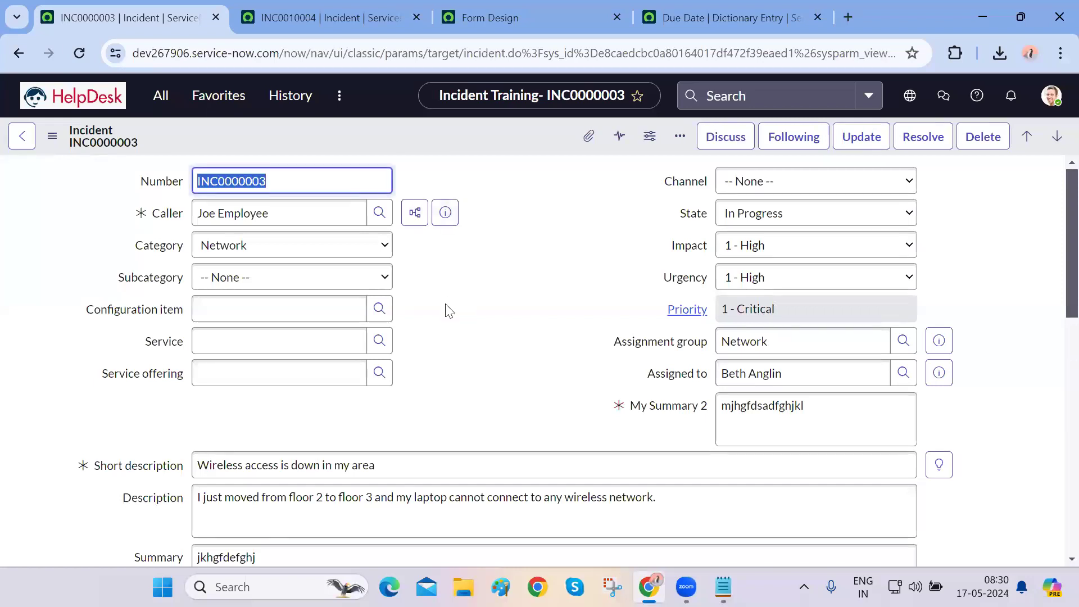
pyautogui.click(305, 218)
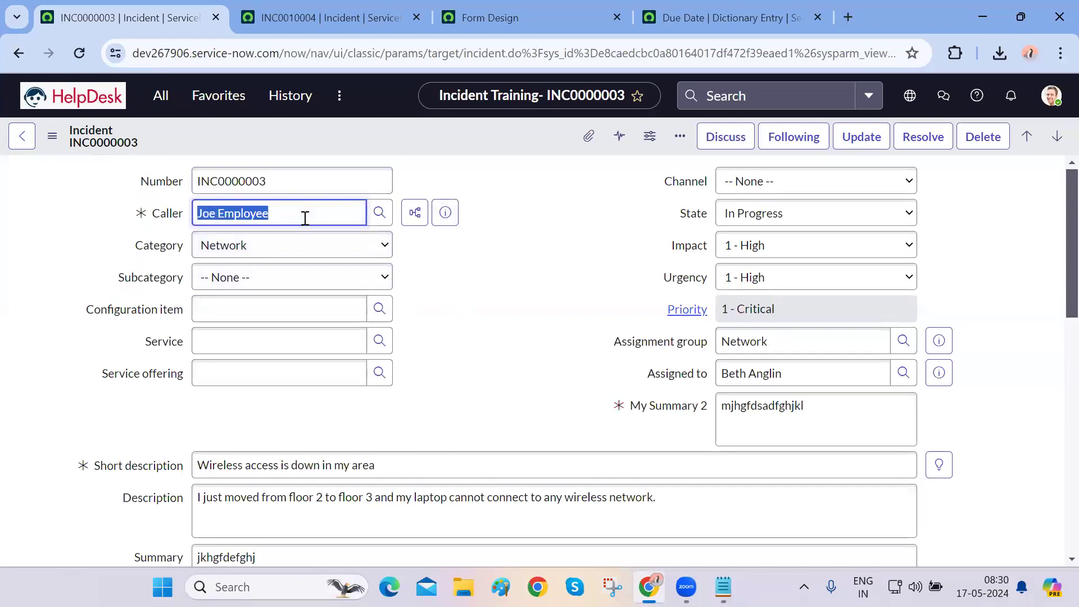
pyautogui.click(525, 389)
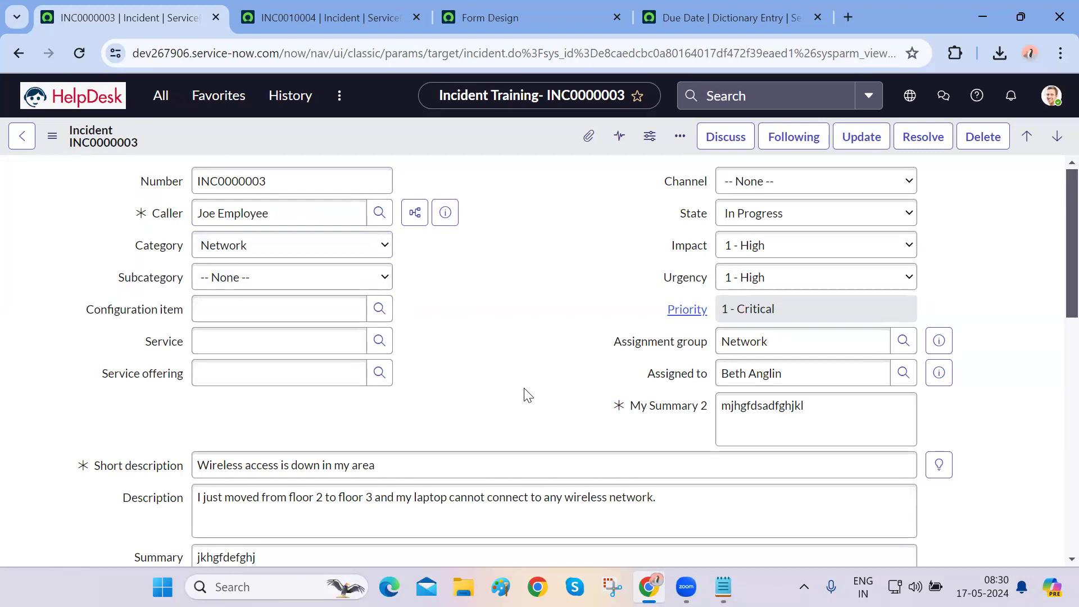
# Show the list of all incidents and open incident INC0000005 from its last page
pyautogui.click(19, 53)
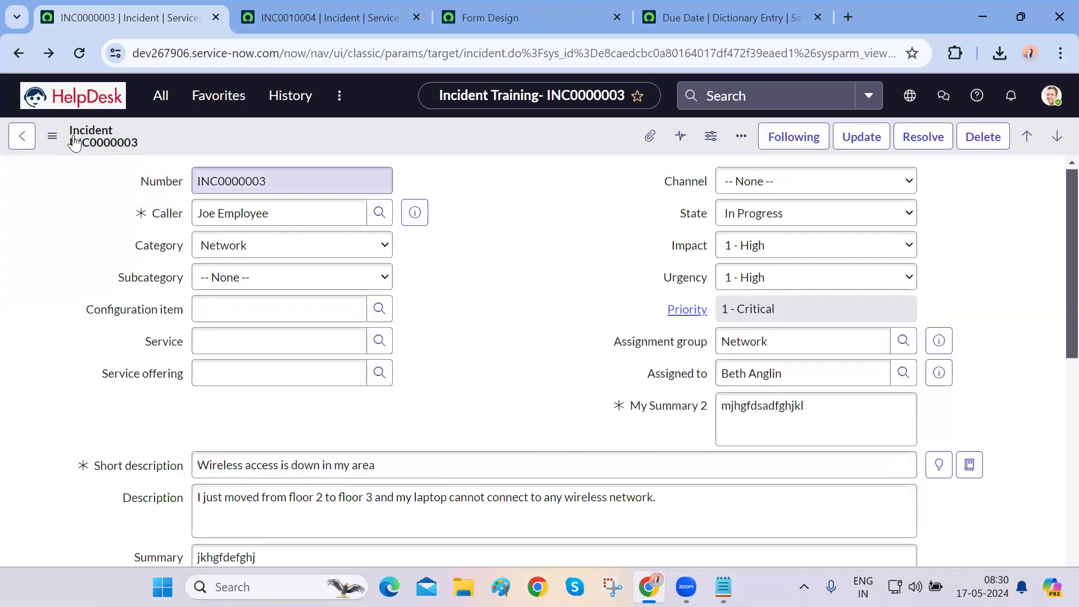
pyautogui.click(160, 96)
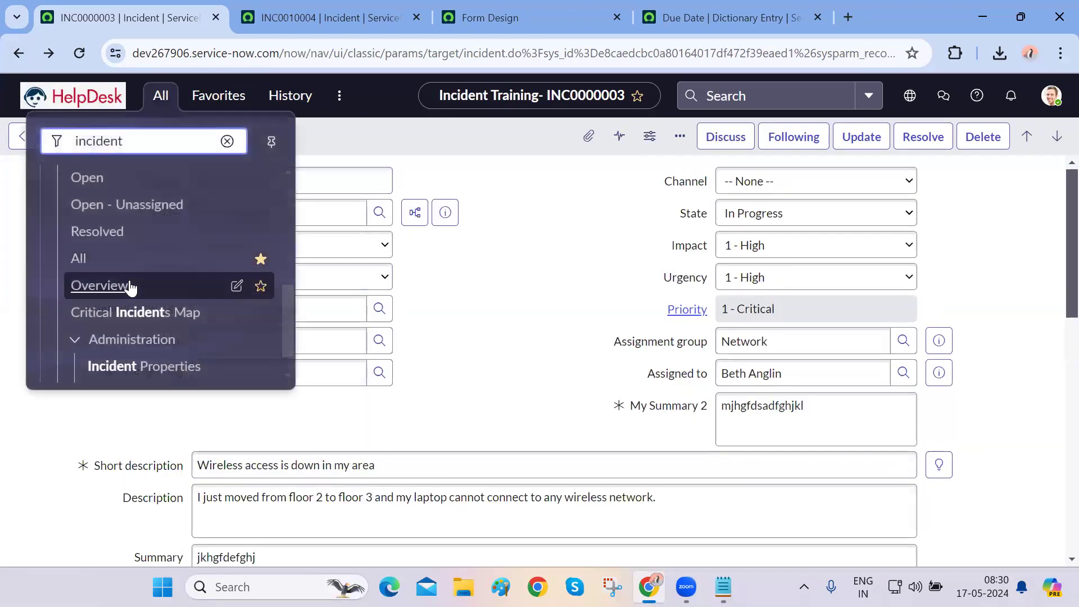
pyautogui.scroll(-1, 130, 317)
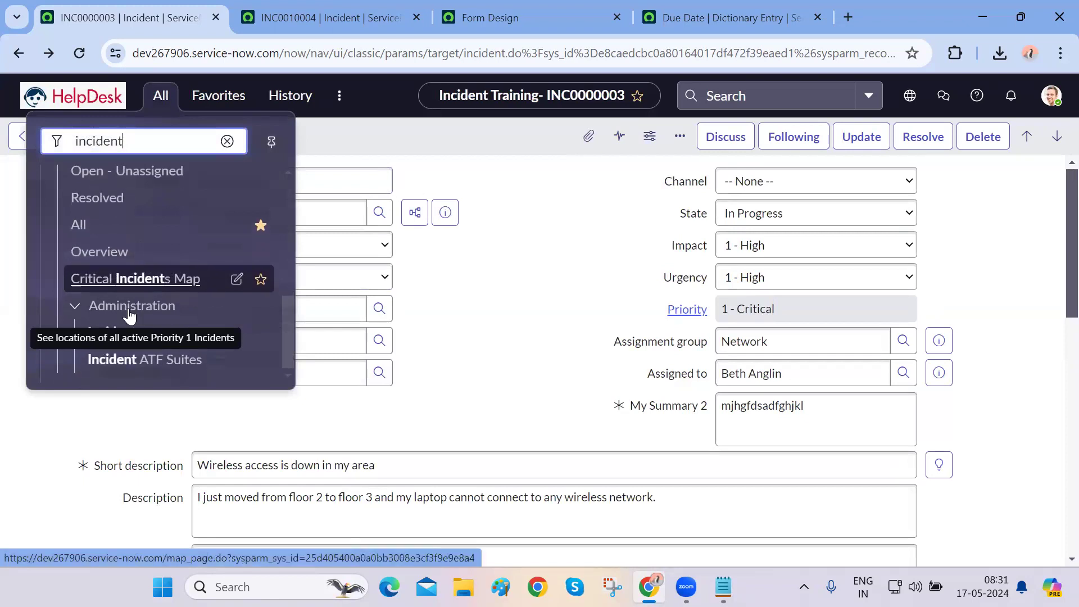
pyautogui.scroll(1, 130, 317)
pyautogui.click(74, 249)
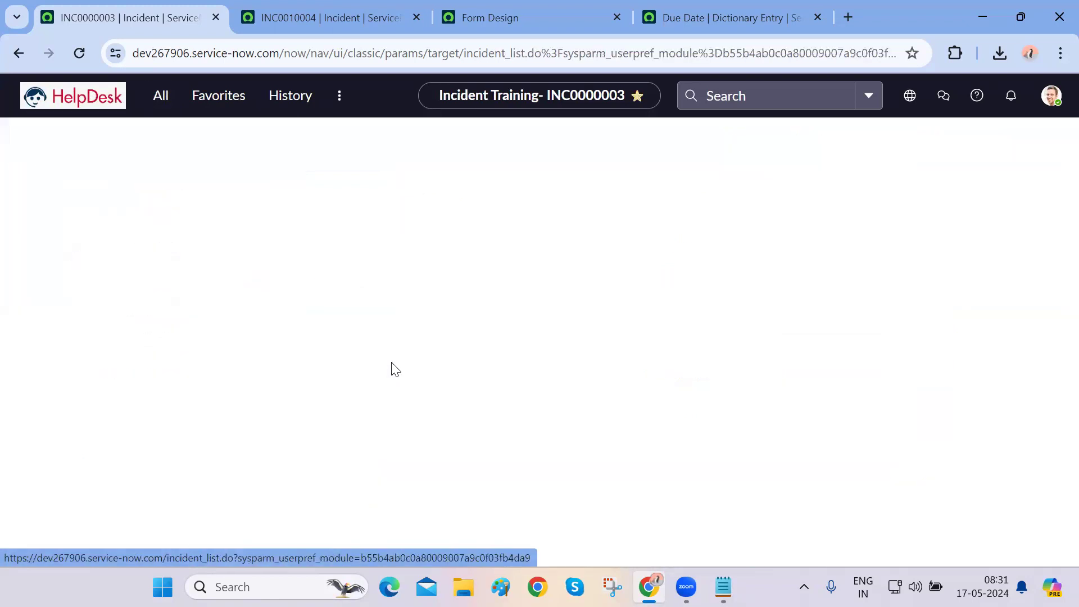
pyautogui.scroll(-5, 448, 402)
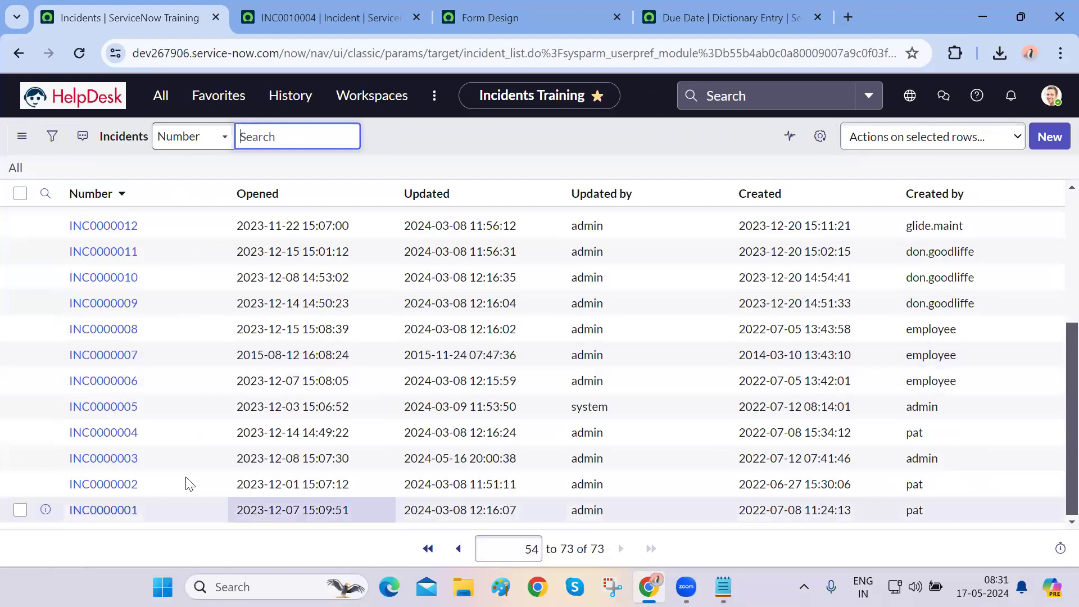
pyautogui.click(120, 400)
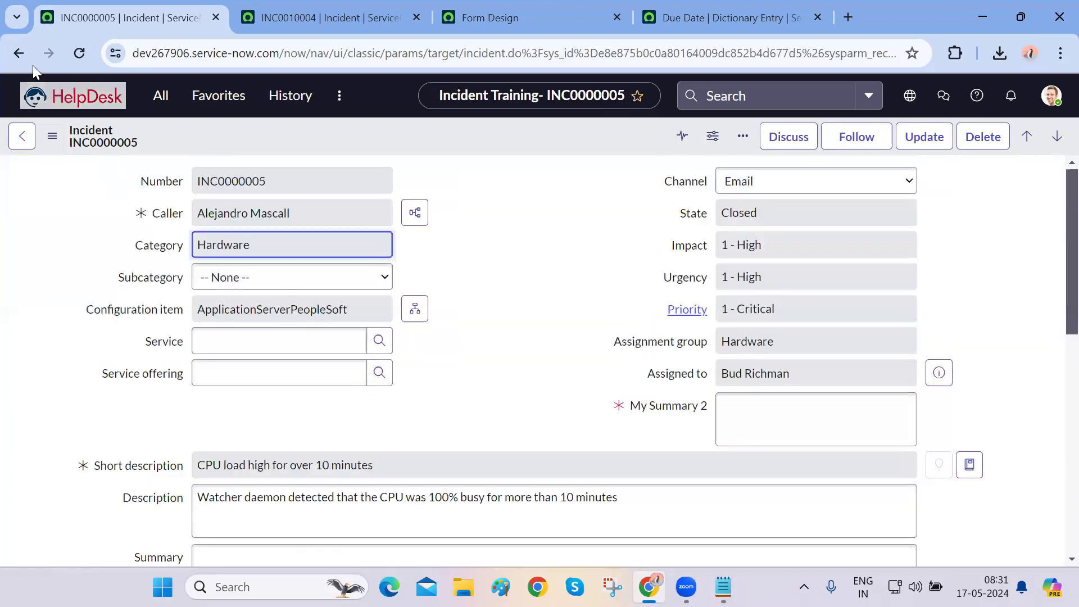
pyautogui.click(19, 52)
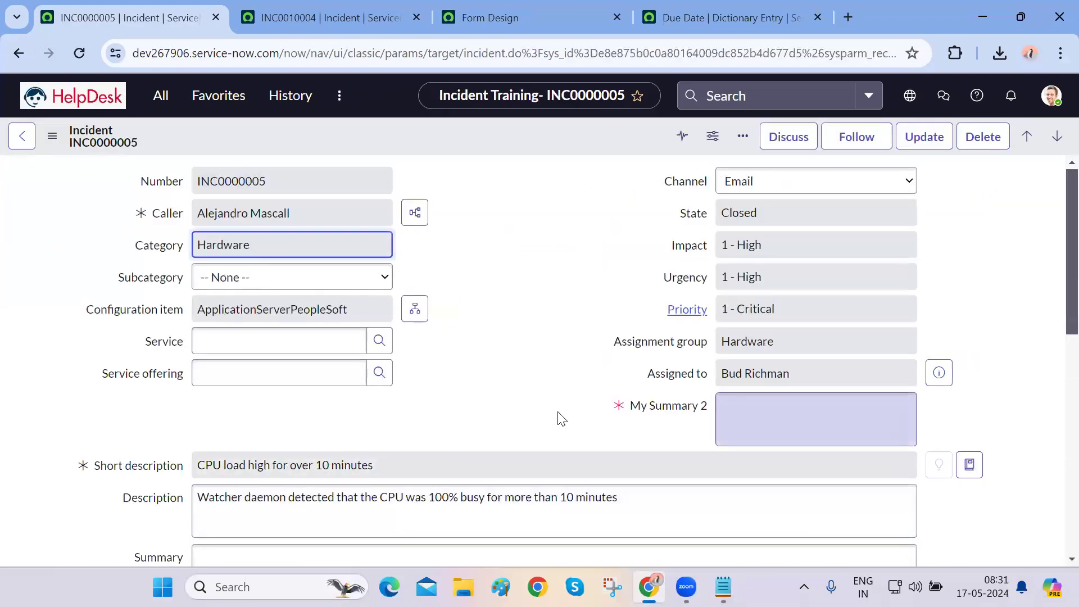
# Enter "mnhgfdghj" as the Summary of incident INC0000005 and try to save the record
pyautogui.scroll(-2, 316, 474)
pyautogui.click(316, 473)
pyautogui.write('mnhgfdghj')
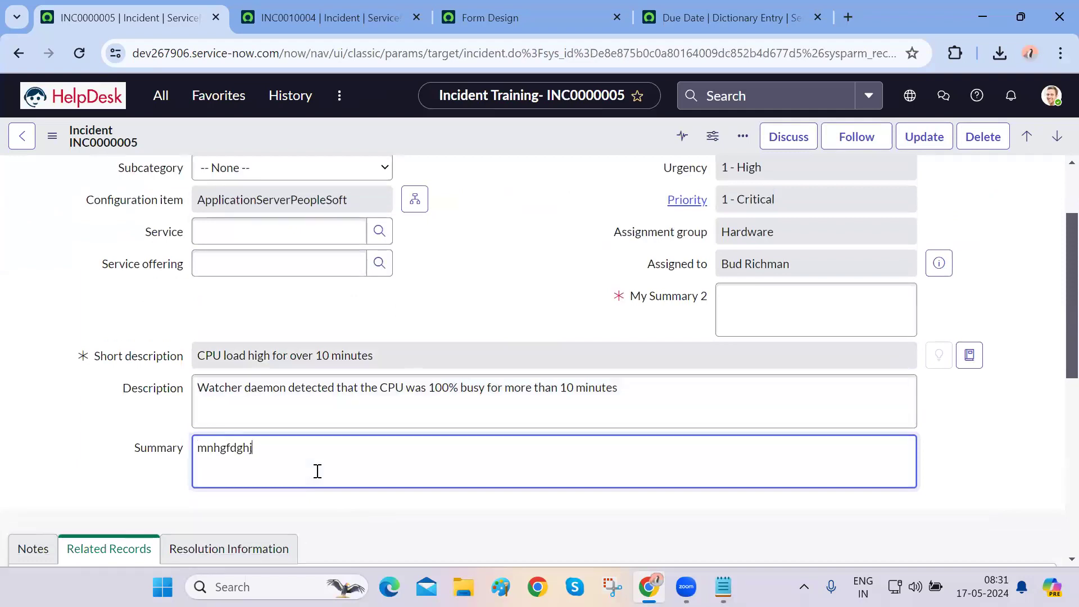
pyautogui.scroll(2, 317, 471)
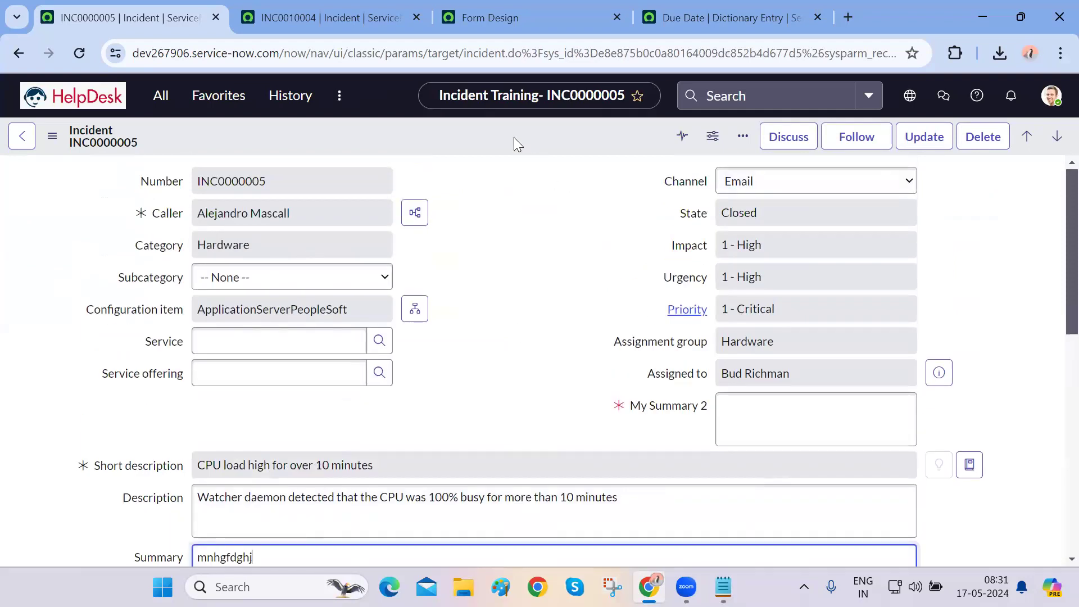
pyautogui.rightClick(514, 137)
pyautogui.click(526, 145)
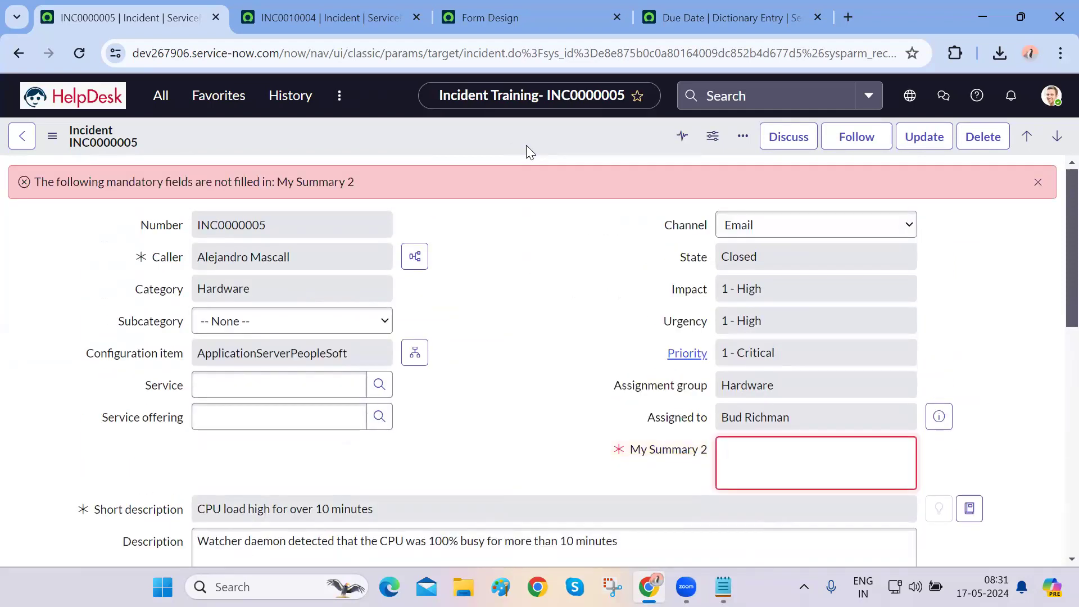
# Fill the mandatory My Summary 2 field with "mnhgbfdsfghjm" and save incident INC0000005
pyautogui.click(811, 474)
pyautogui.write('mnhgbfdsfghjm')
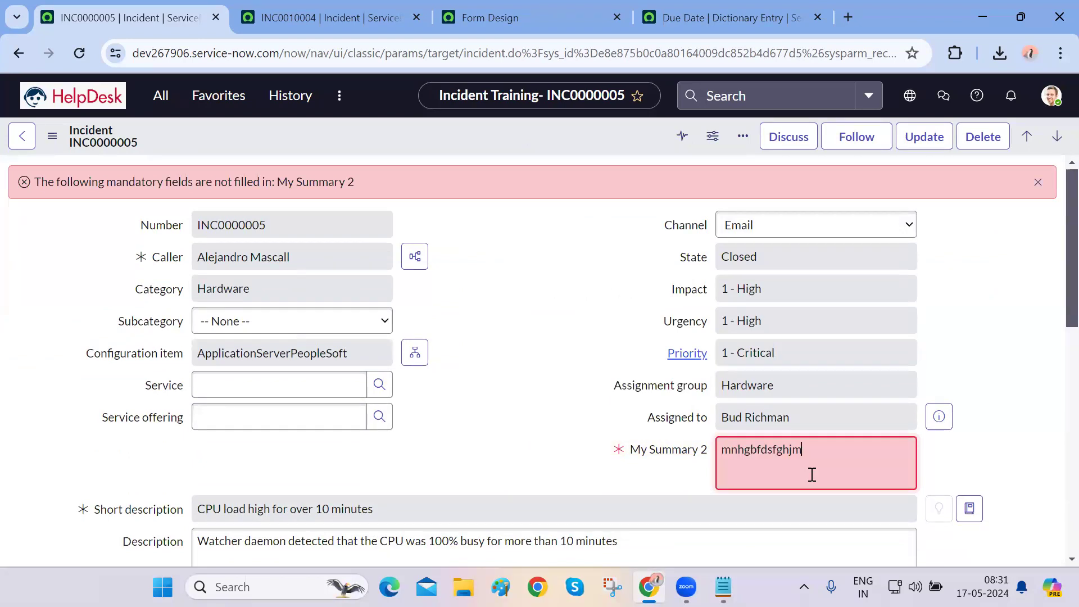
pyautogui.rightClick(512, 139)
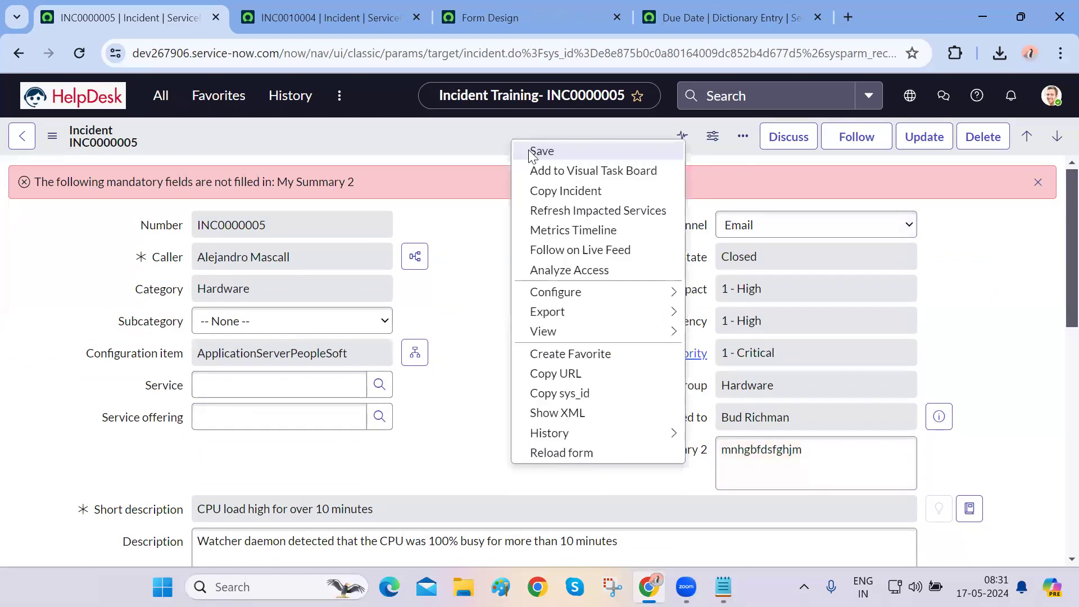
pyautogui.click(528, 150)
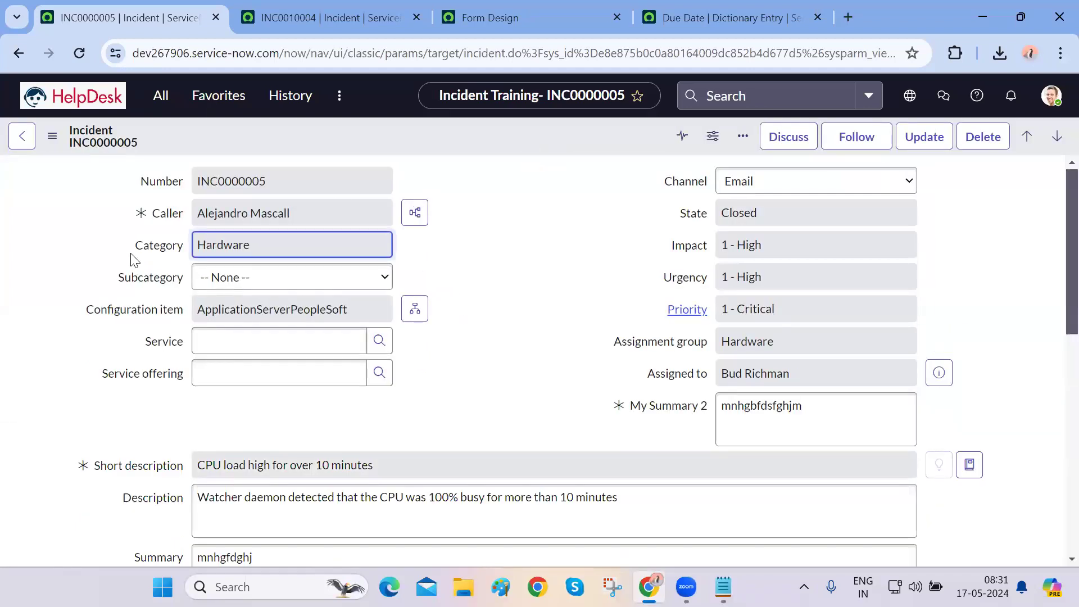
# Start a new blank incident record
pyautogui.click(160, 100)
pyautogui.scroll(3, 126, 223)
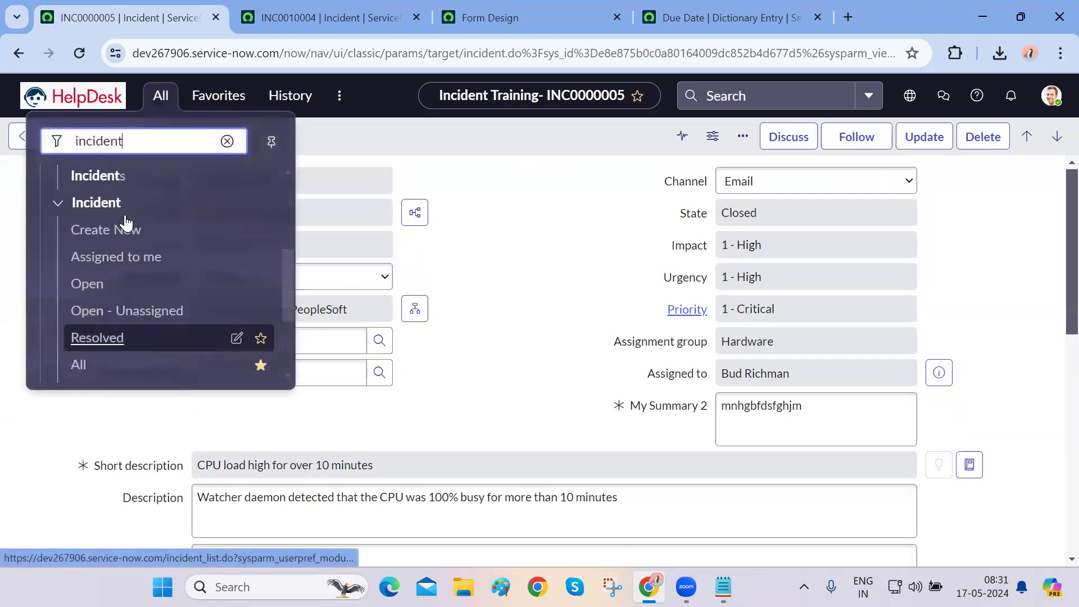
pyautogui.click(108, 230)
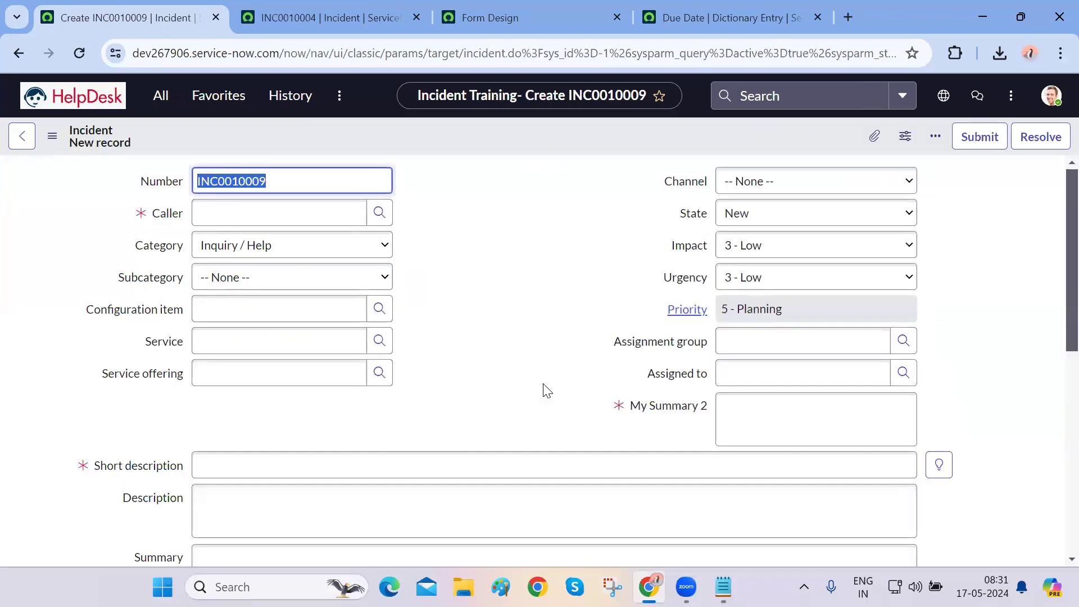
# Examine the lookup list of the Caller field and the table name in its address, and close it without choosing a user
pyautogui.click(268, 211)
pyautogui.click(476, 201)
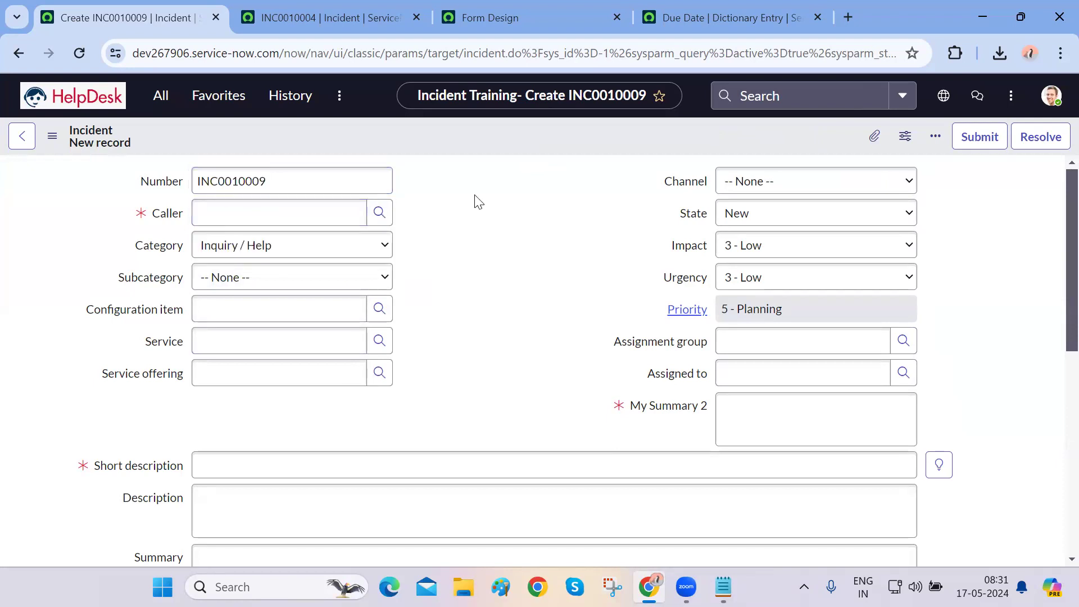
pyautogui.click(379, 214)
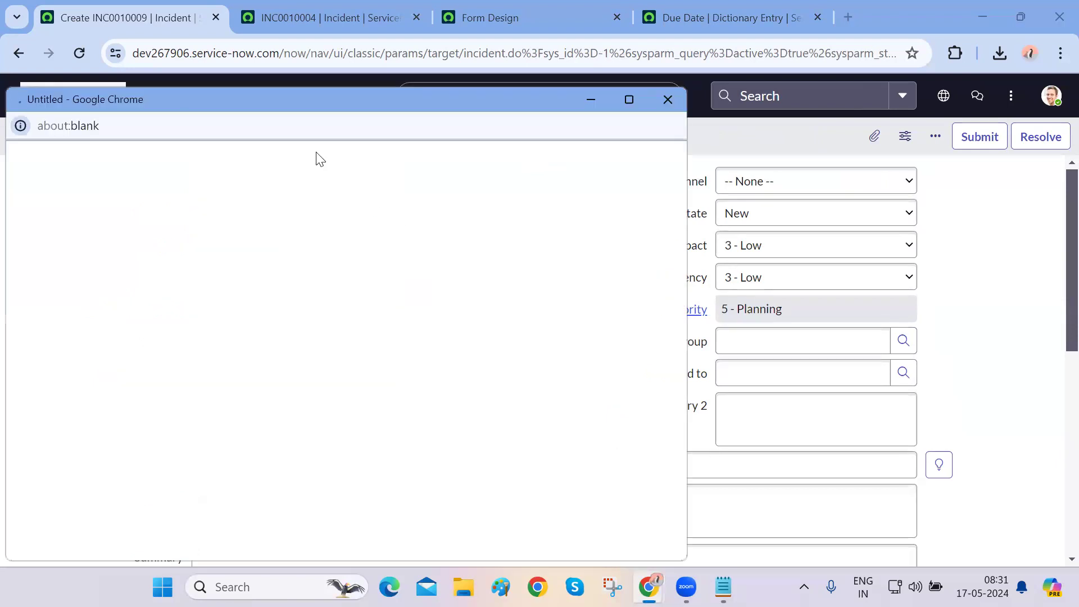
pyautogui.doubleClick(230, 125)
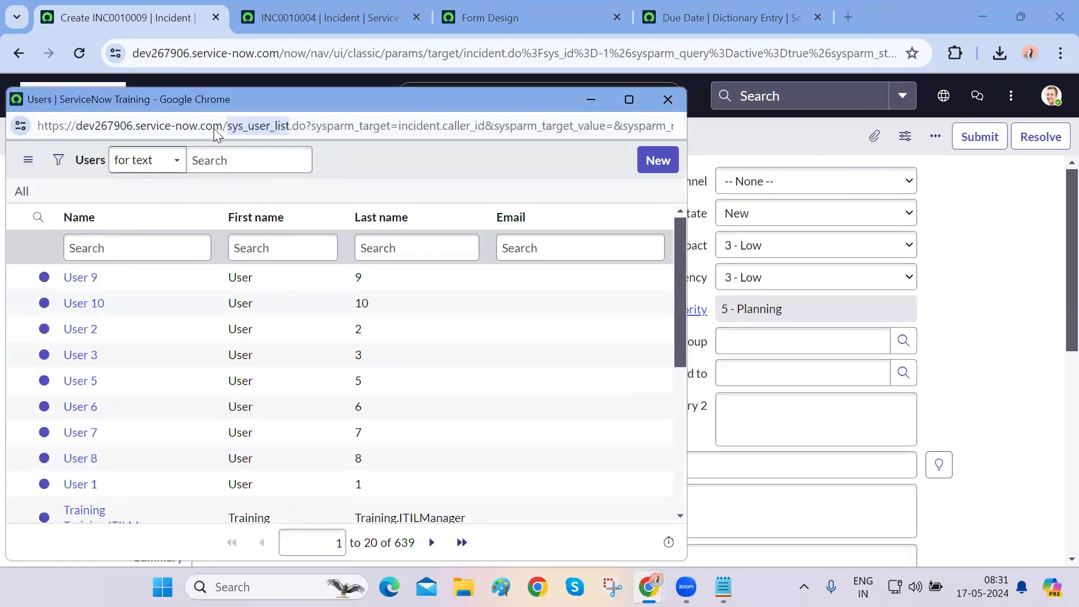
pyautogui.scroll(-1, 222, 460)
pyautogui.scroll(1, 285, 381)
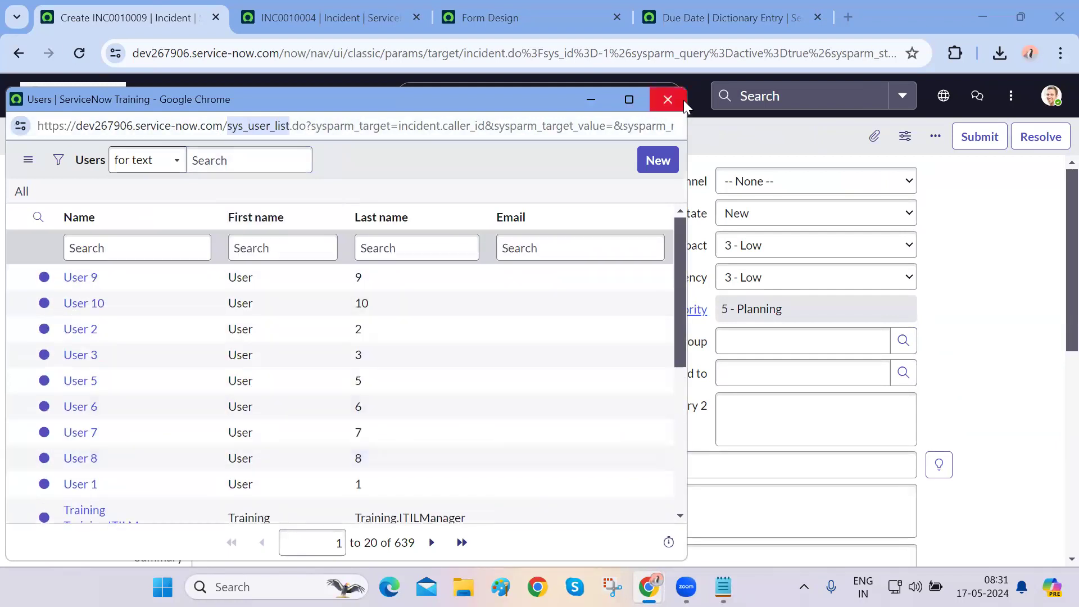
pyautogui.click(668, 100)
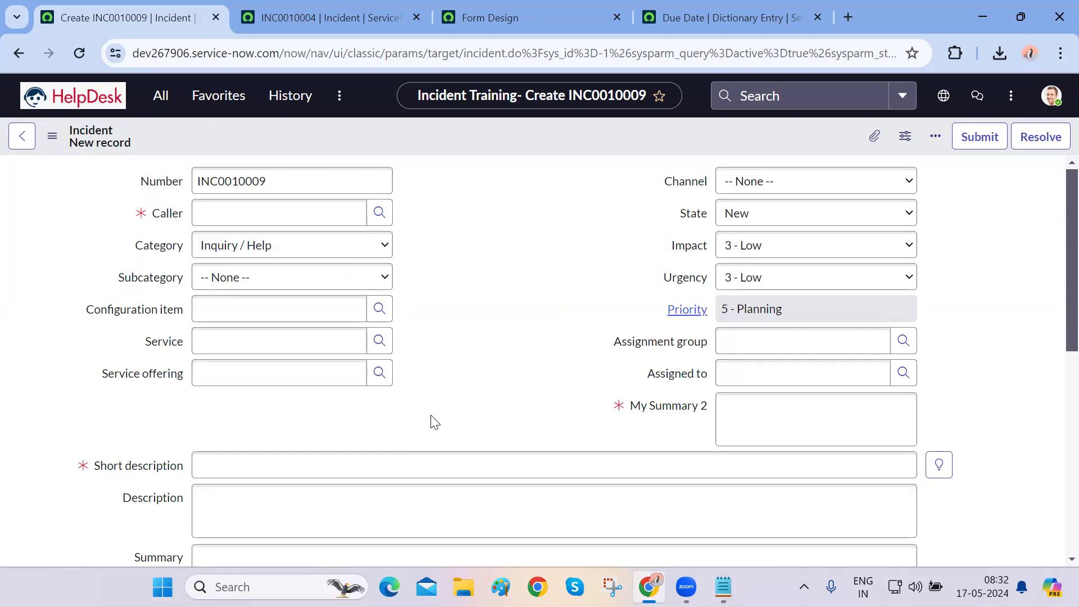
pyautogui.click(379, 213)
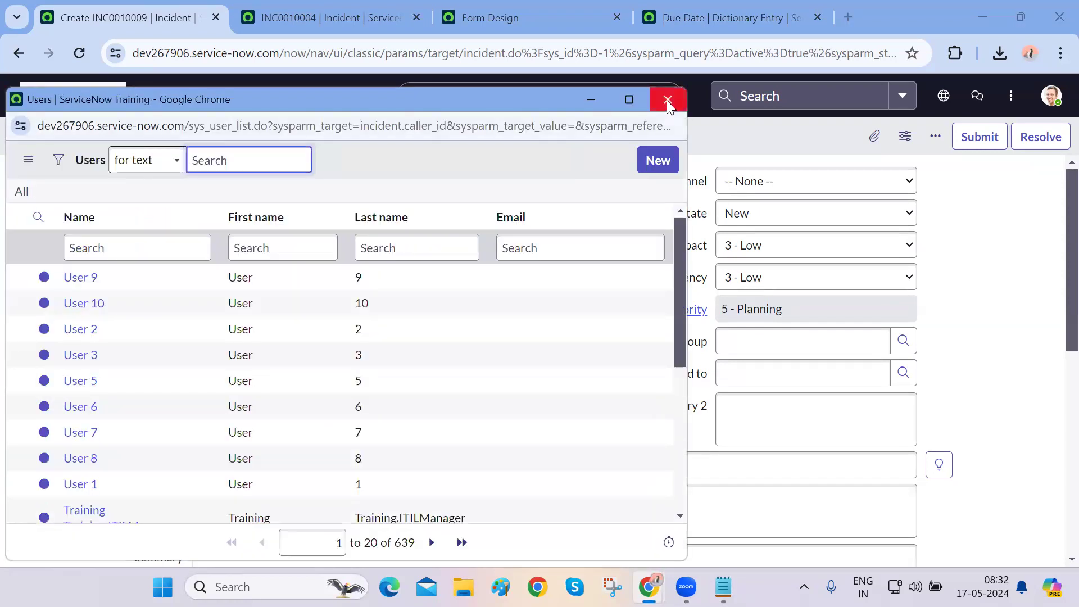
pyautogui.click(667, 100)
# Examine the lookup lists of the Configuration item and Assignment group fields, closing each without a selection
pyautogui.click(382, 315)
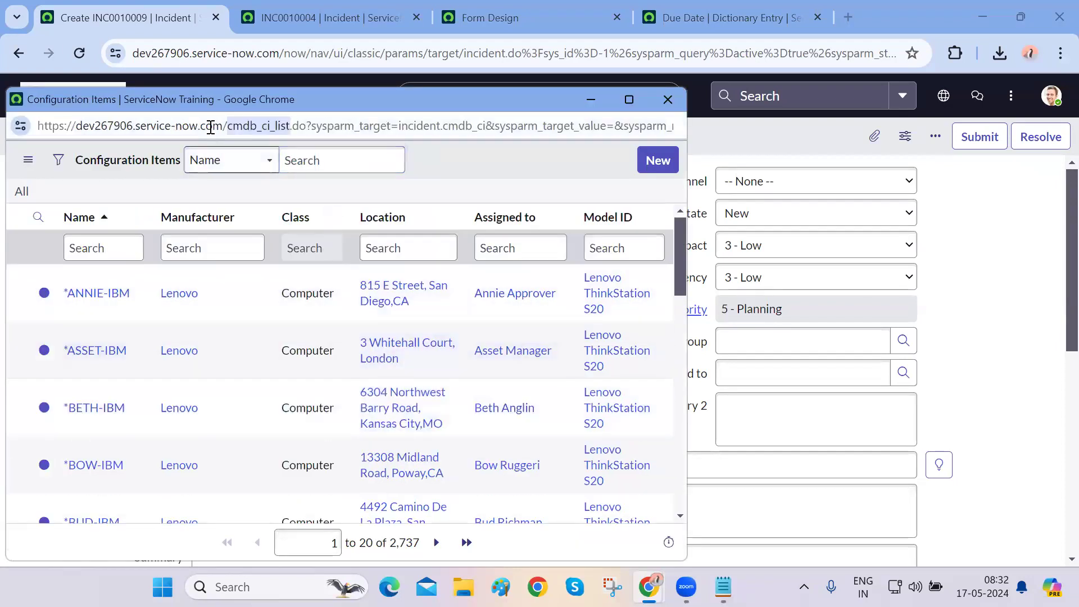
pyautogui.click(667, 102)
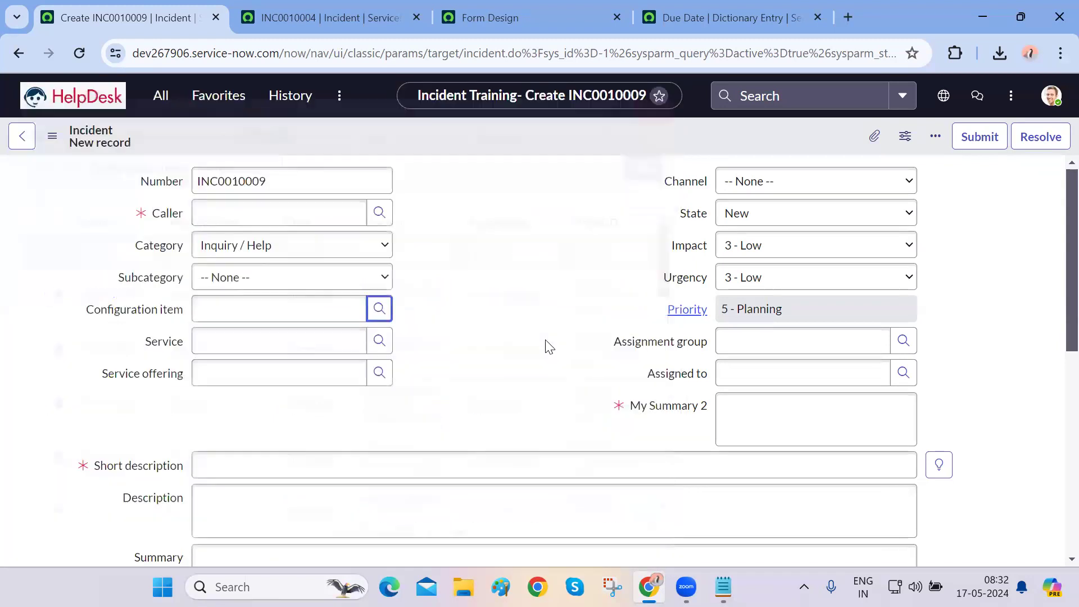
pyautogui.click(903, 341)
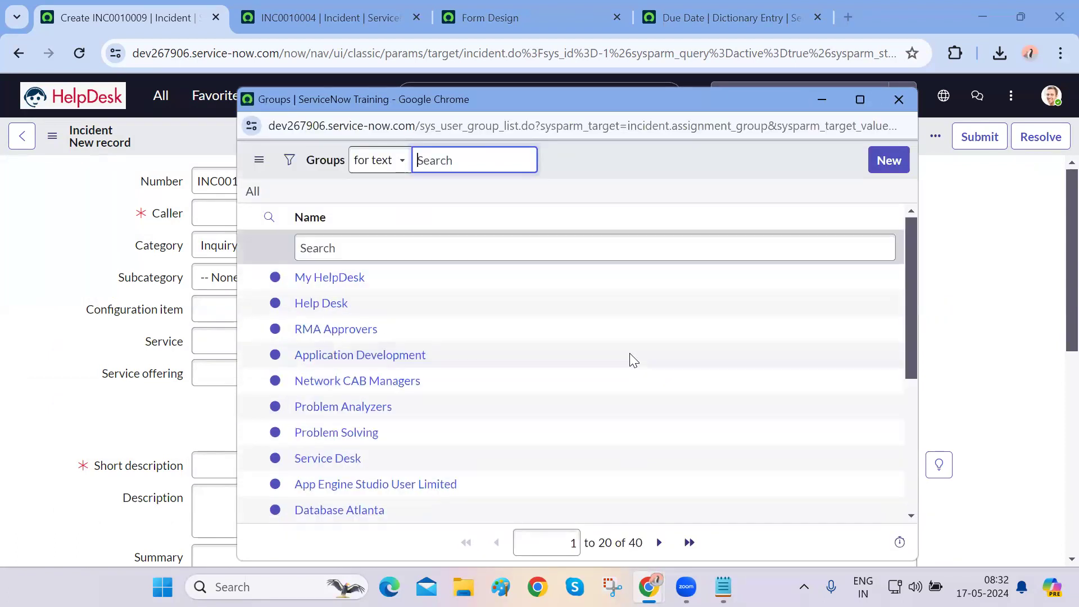
pyautogui.click(899, 99)
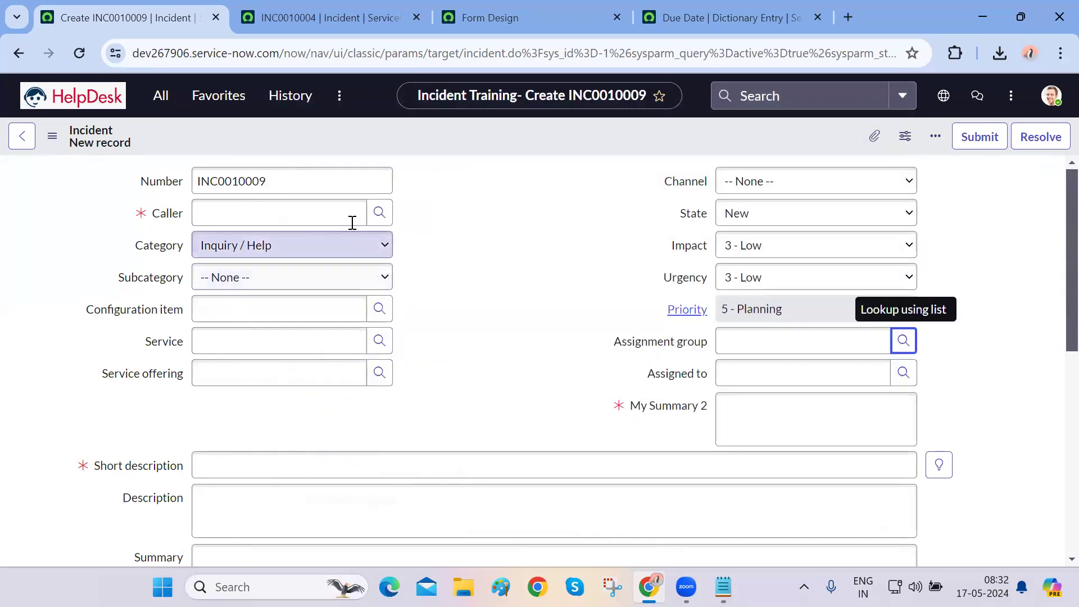
# Examine the dictionary information of the Caller field, including its referenced table, and close it
pyautogui.rightClick(167, 218)
pyautogui.click(198, 288)
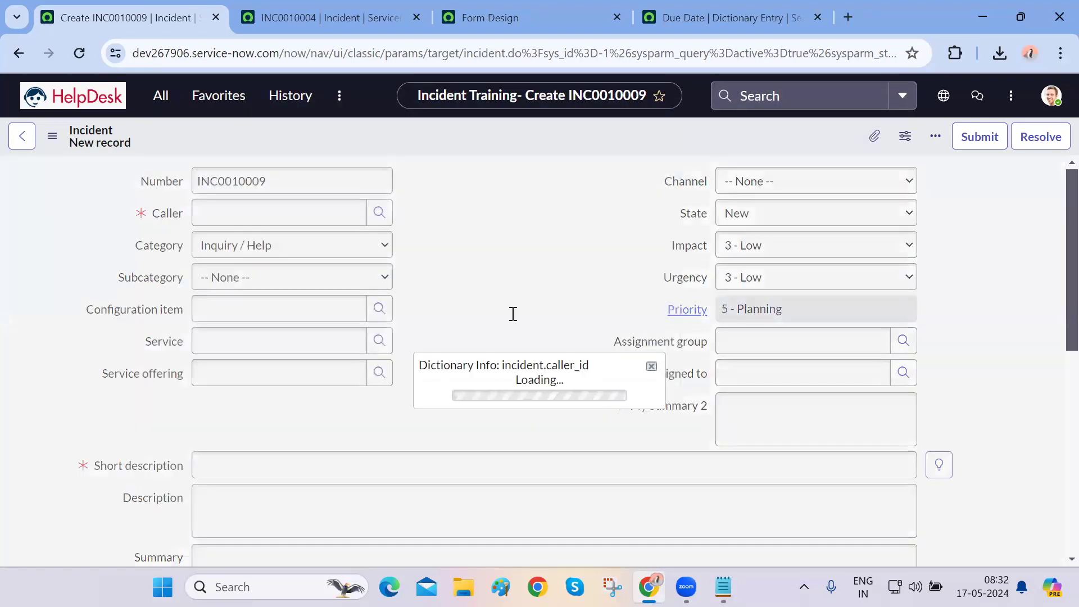
pyautogui.doubleClick(530, 356)
pyautogui.moveTo(530, 356); pyautogui.dragTo(694, 297)
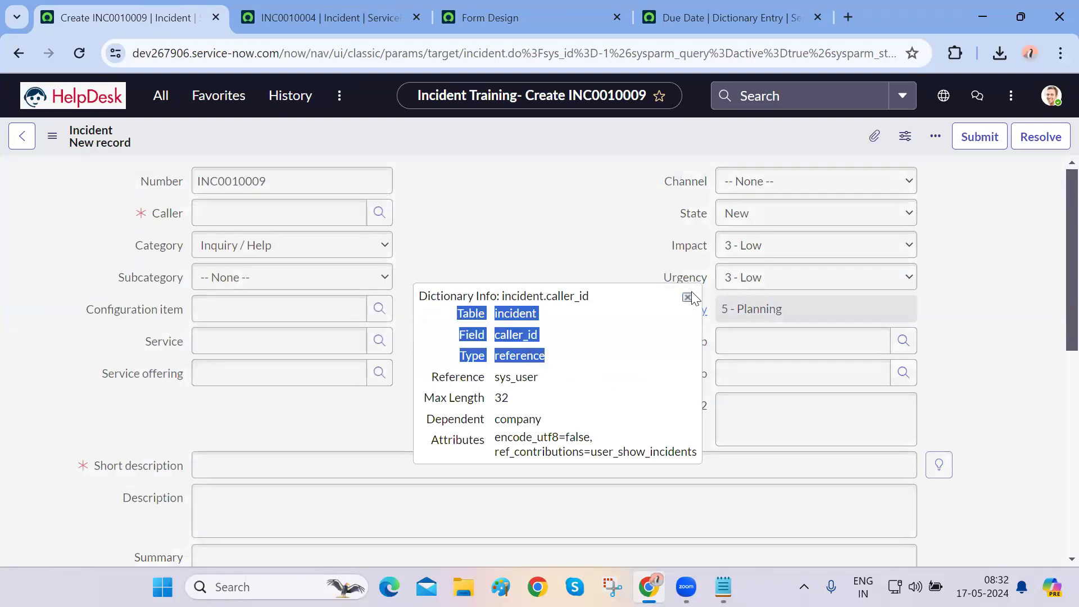
pyautogui.click(687, 297)
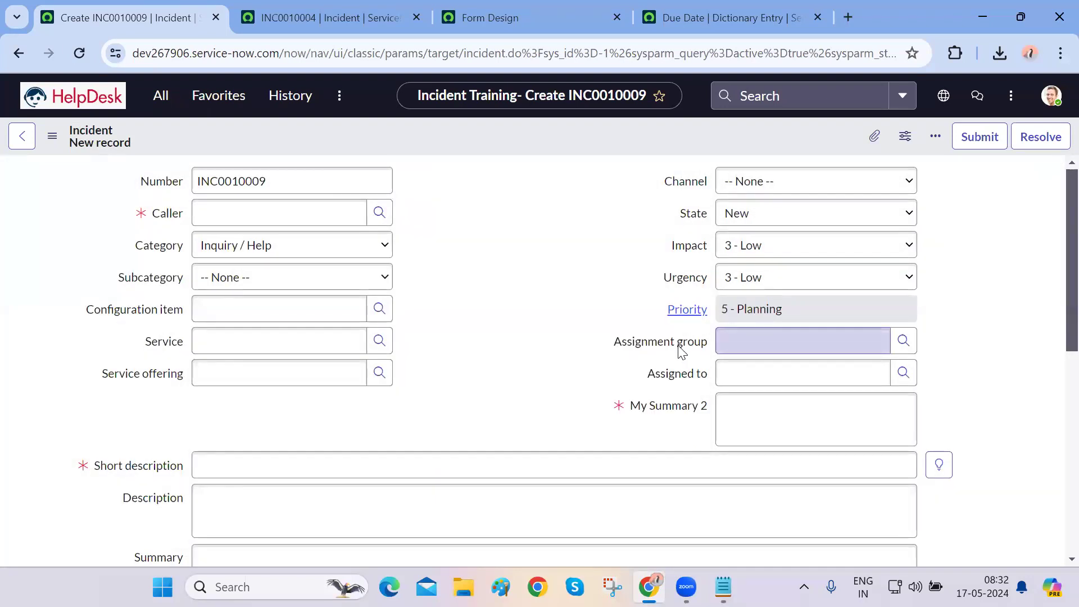
# Examine the dictionary information and the lookup list of the Assignment group field, closing each without a selection
pyautogui.rightClick(681, 351)
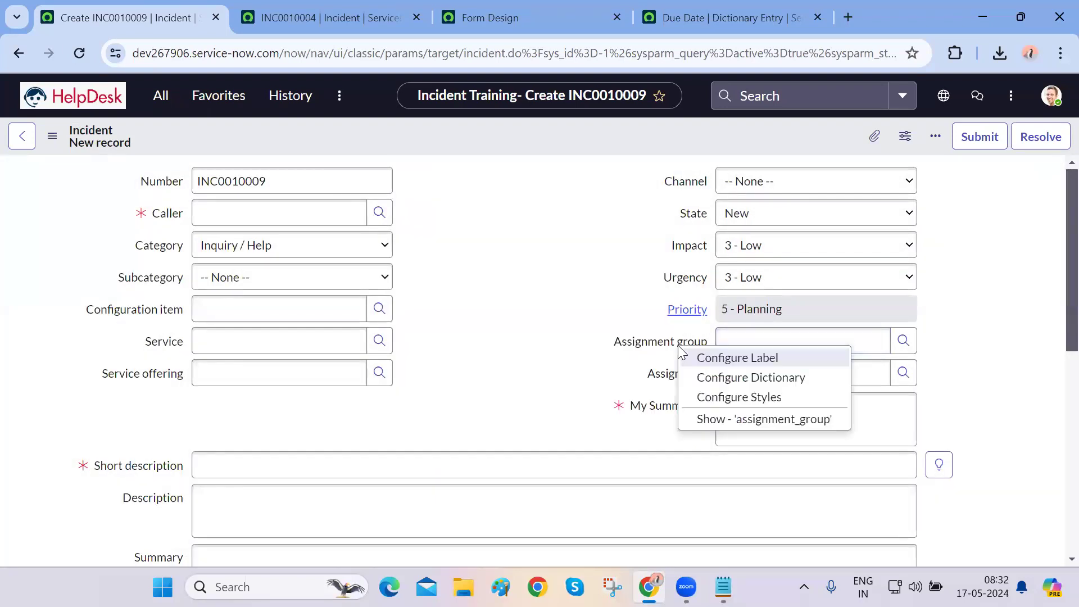
pyautogui.click(760, 418)
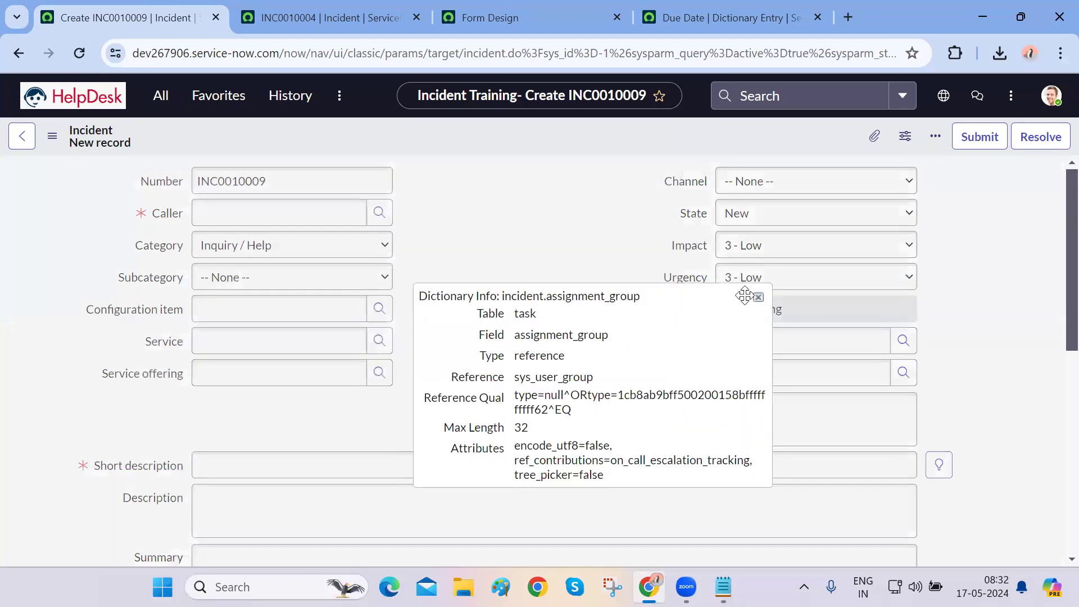
pyautogui.click(759, 296)
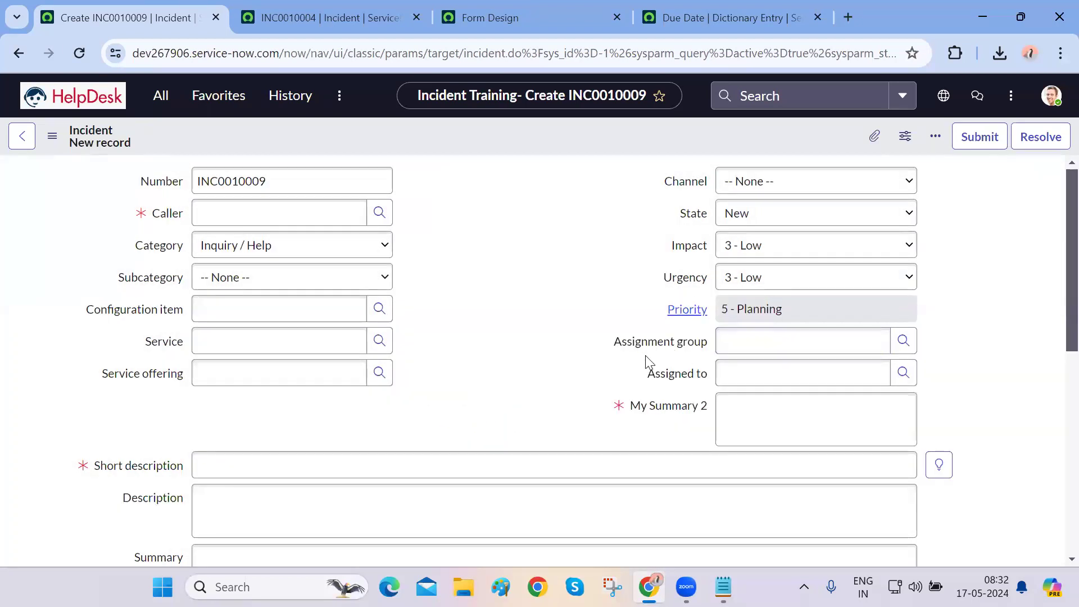
pyautogui.click(903, 340)
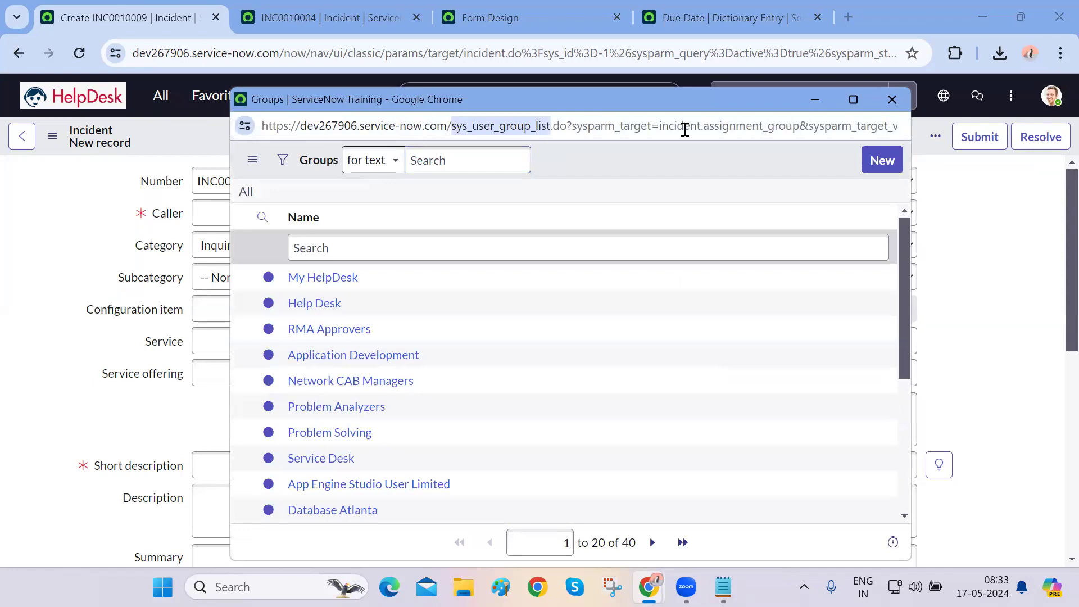
pyautogui.click(898, 104)
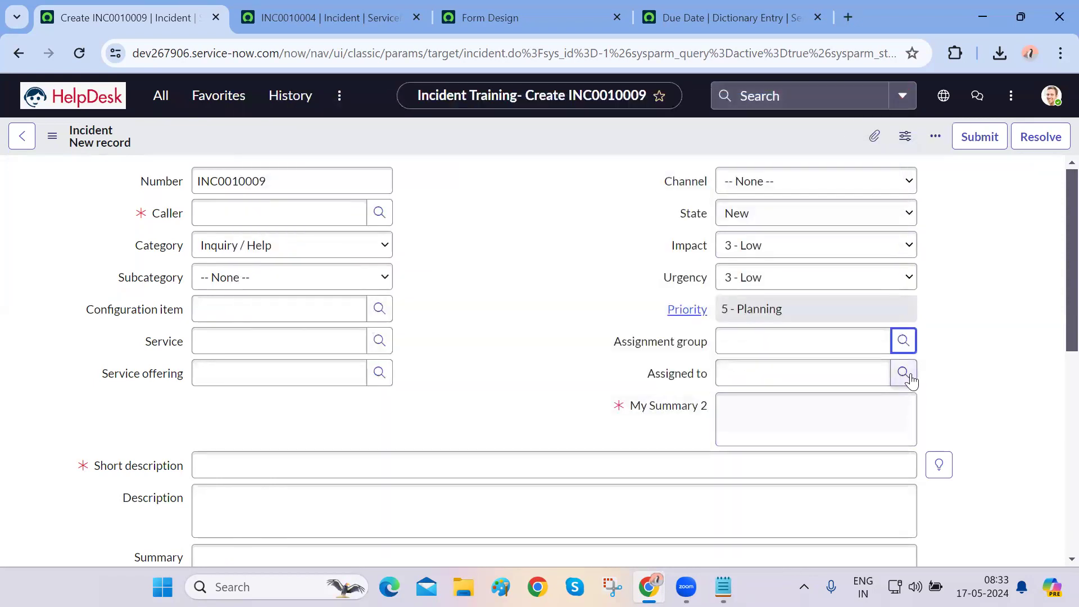
# Compare the number of users offered by the Assigned to and Caller lookup lists, closing each without a selection
pyautogui.click(903, 372)
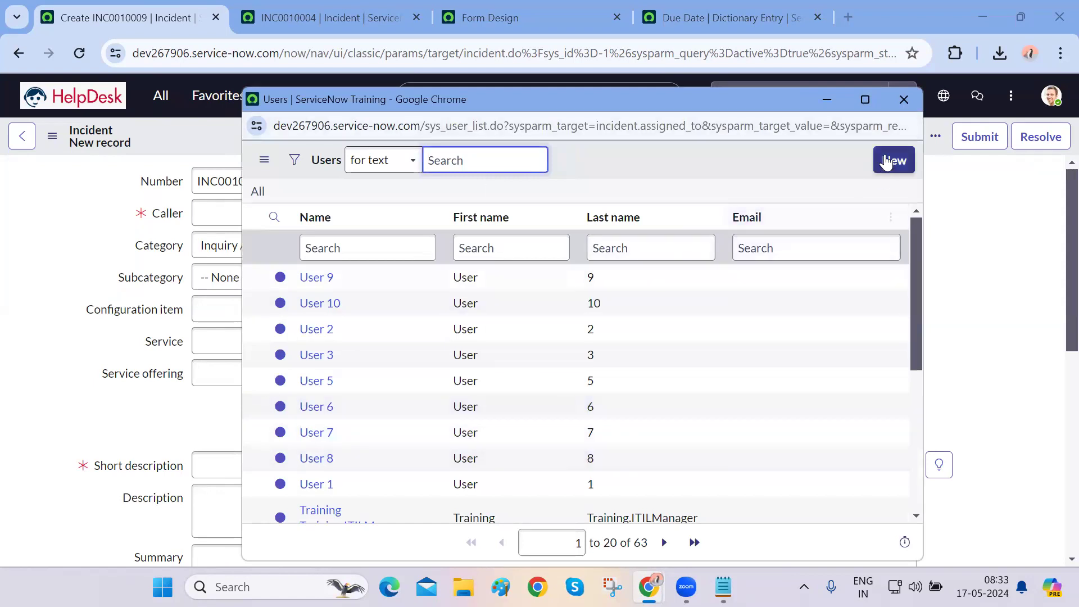
pyautogui.click(904, 99)
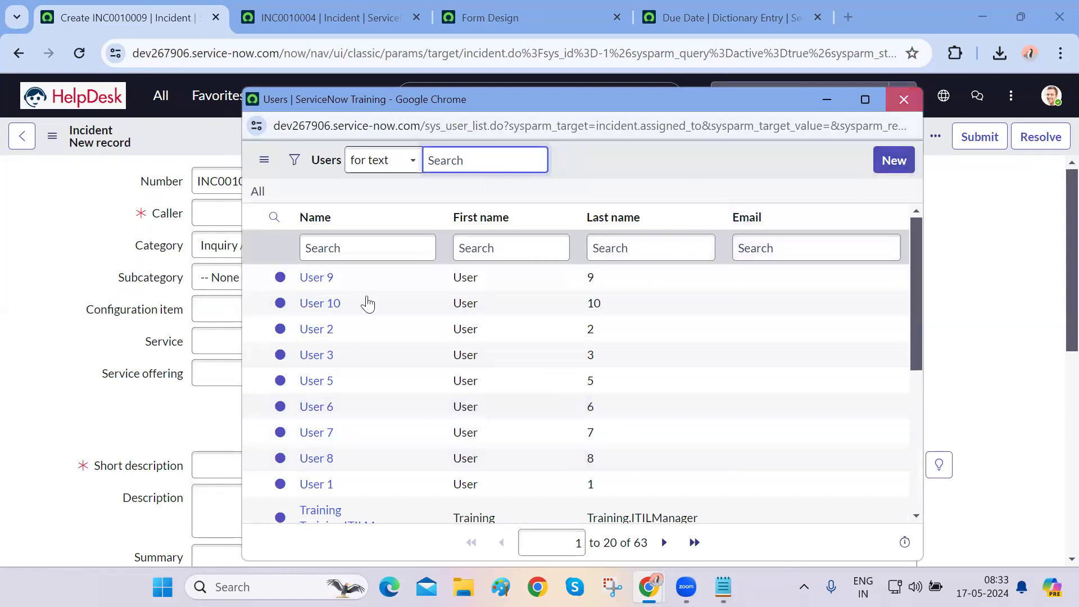
pyautogui.click(379, 216)
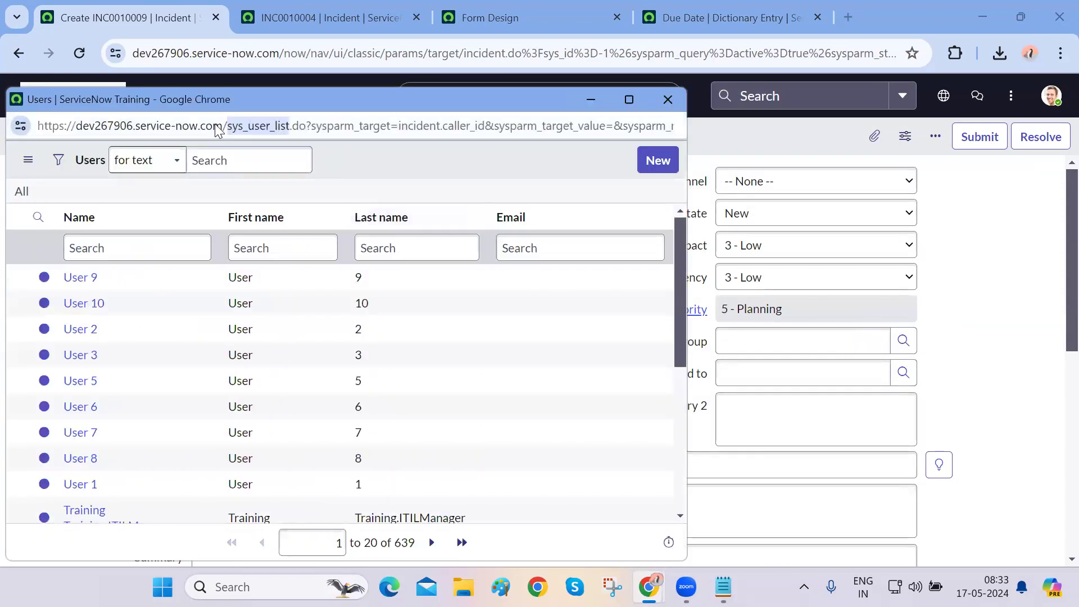
pyautogui.moveTo(393, 543); pyautogui.dragTo(428, 545)
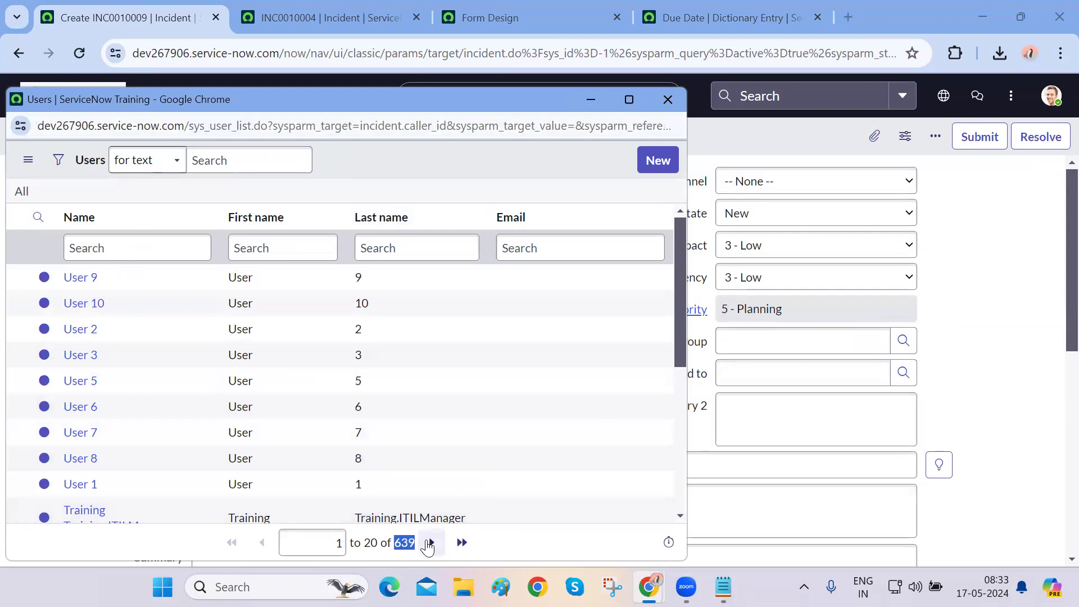
pyautogui.click(667, 99)
pyautogui.click(903, 373)
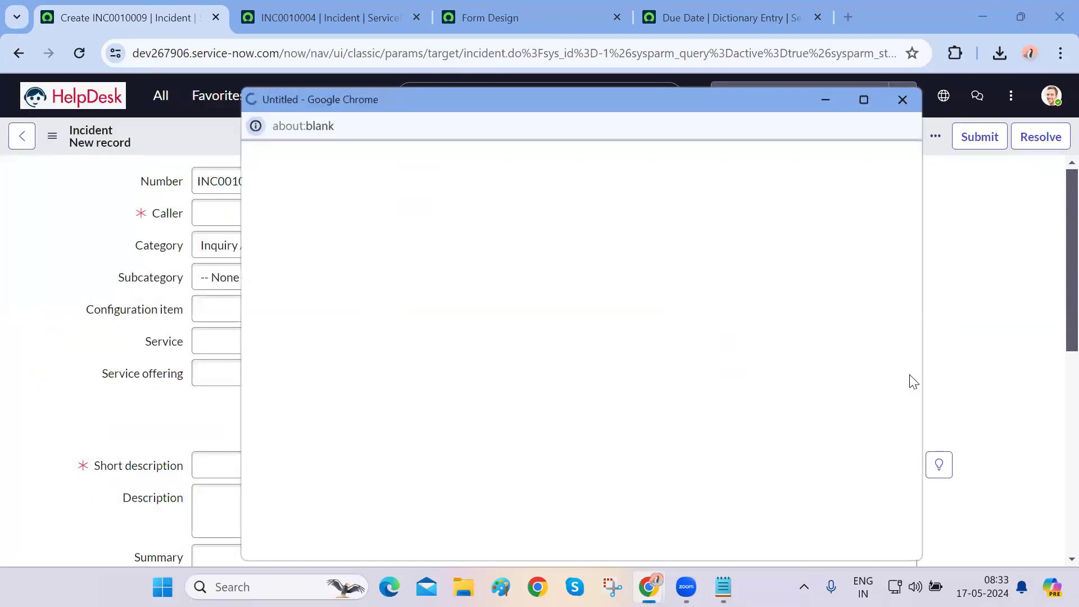
pyautogui.doubleClick(634, 543)
pyautogui.moveTo(635, 543); pyautogui.dragTo(703, 547)
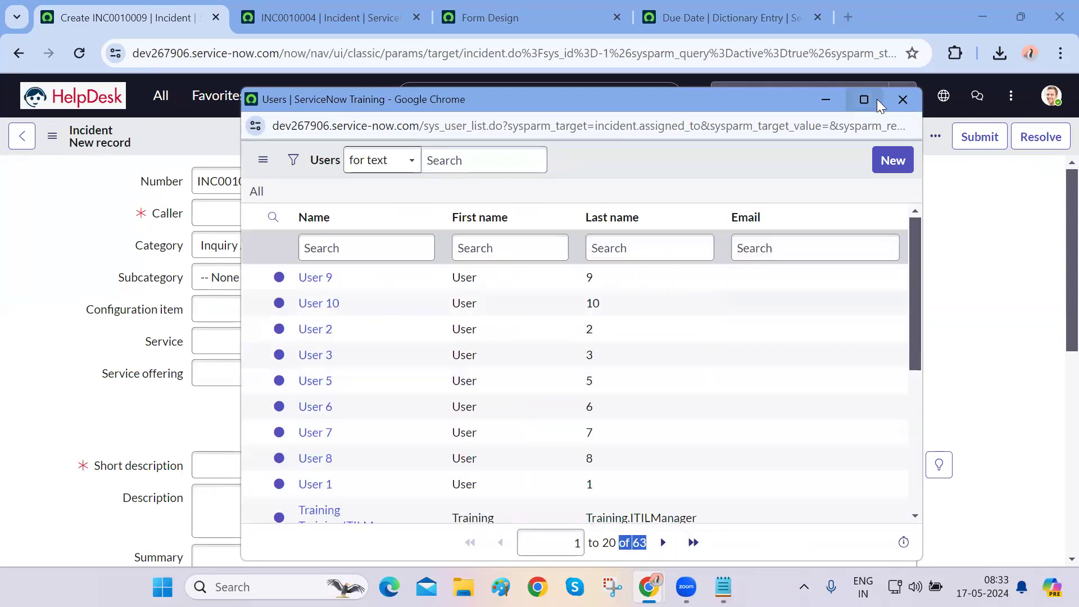
pyautogui.click(901, 103)
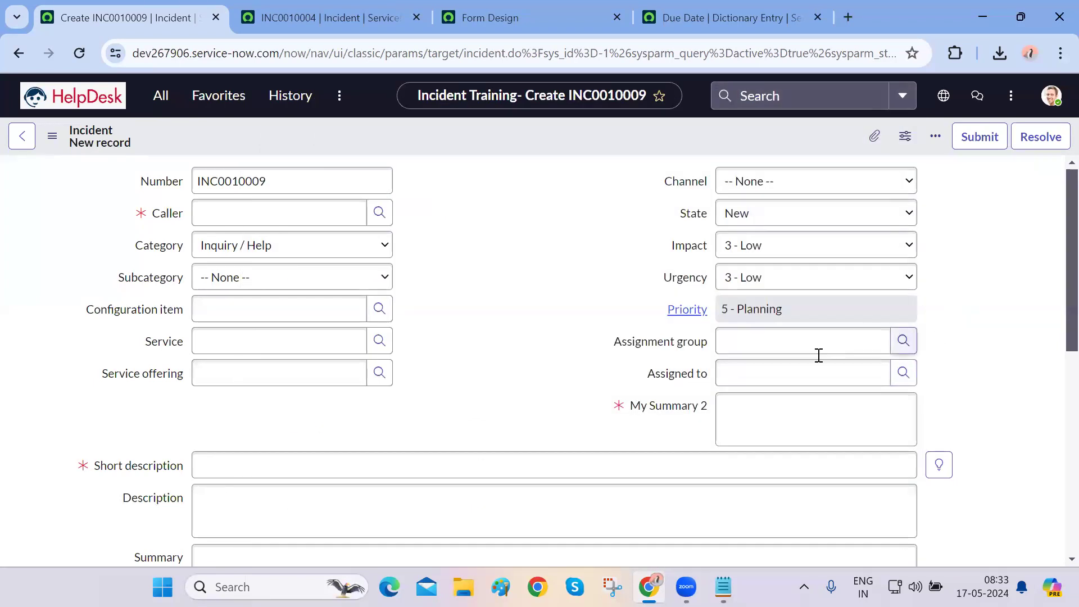
# Choose a user from the second page of the Caller lookup list as the incident's caller
pyautogui.moveTo(687, 384)
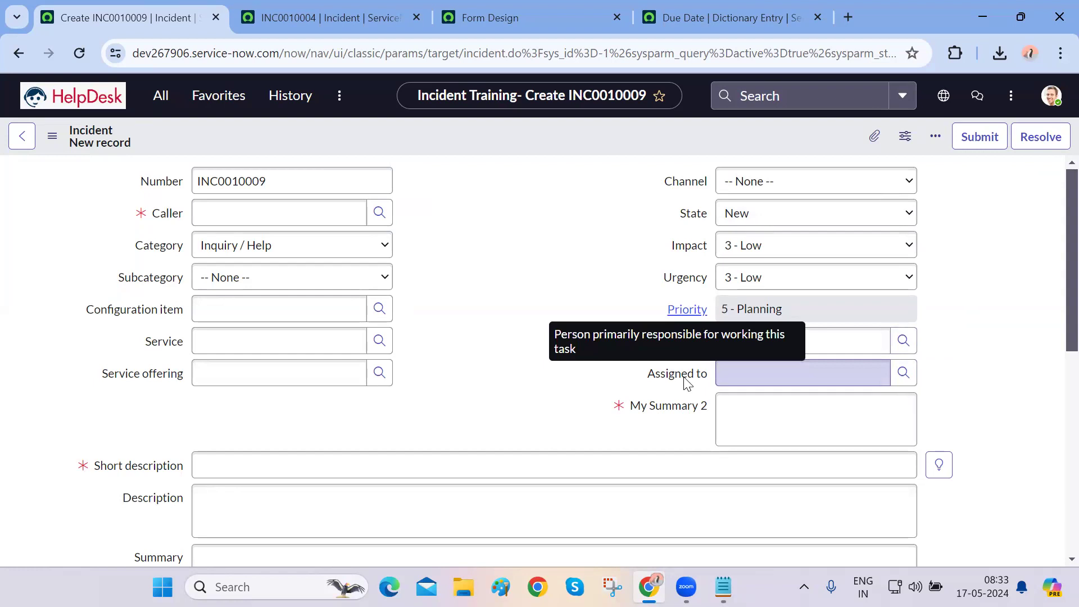
pyautogui.click(380, 213)
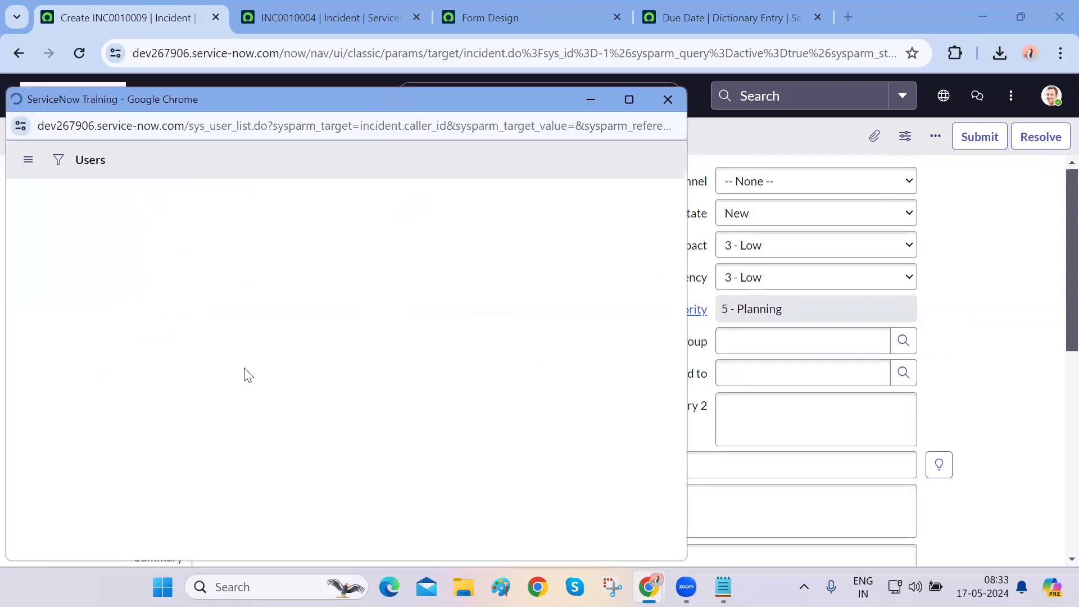
pyautogui.scroll(-2, 232, 506)
pyautogui.click(431, 542)
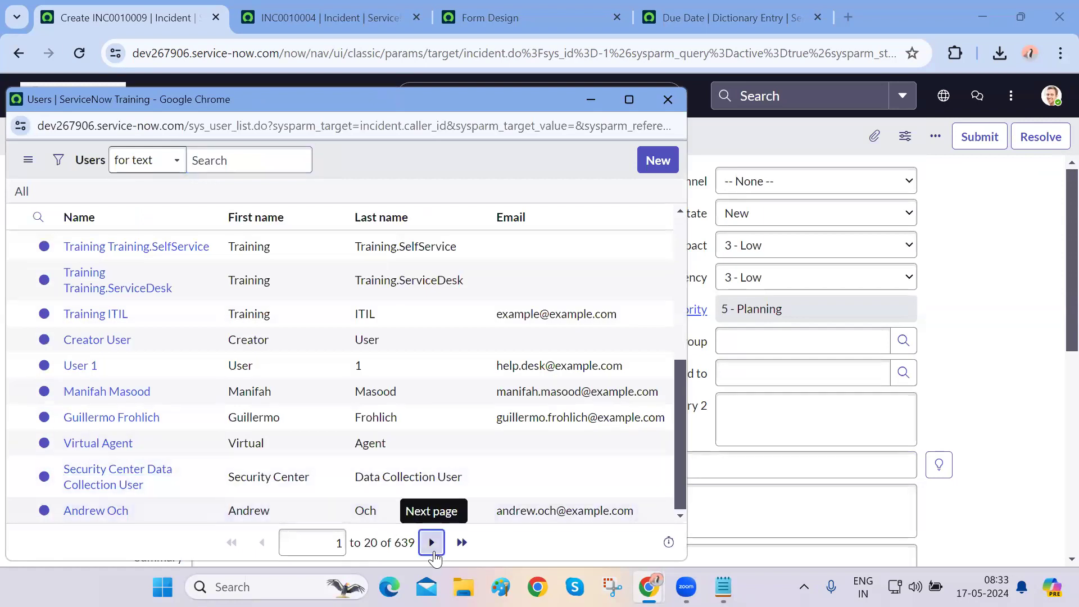
pyautogui.scroll(-5, 246, 457)
pyautogui.click(105, 434)
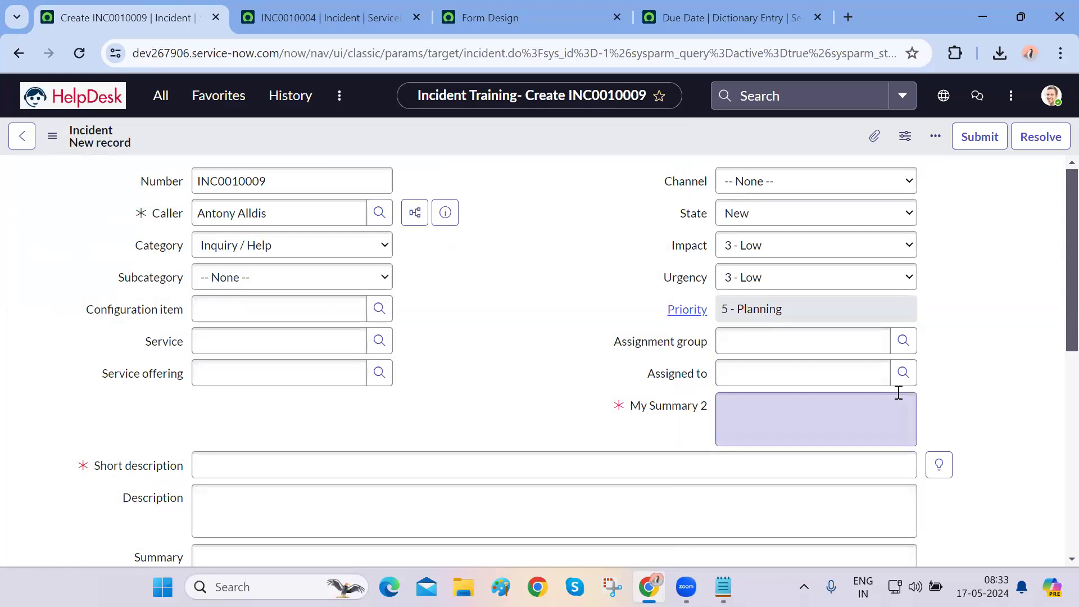
# Copy the caller's name and search for it by name in the Assigned to lookup list
pyautogui.tripleClick(283, 213)
pyautogui.hotkey('ctrl', 'c')
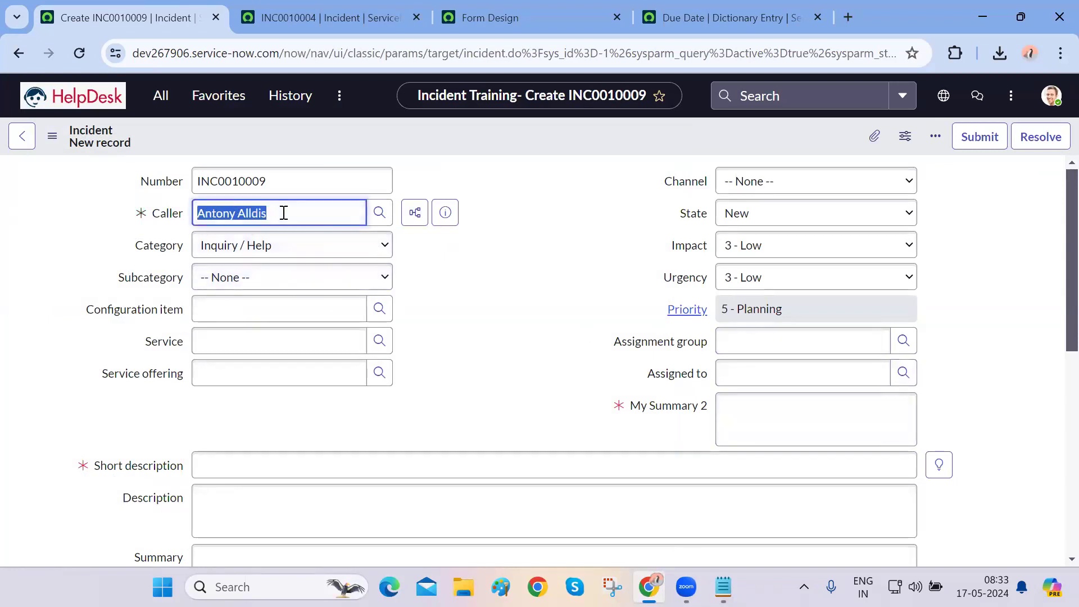
pyautogui.click(904, 373)
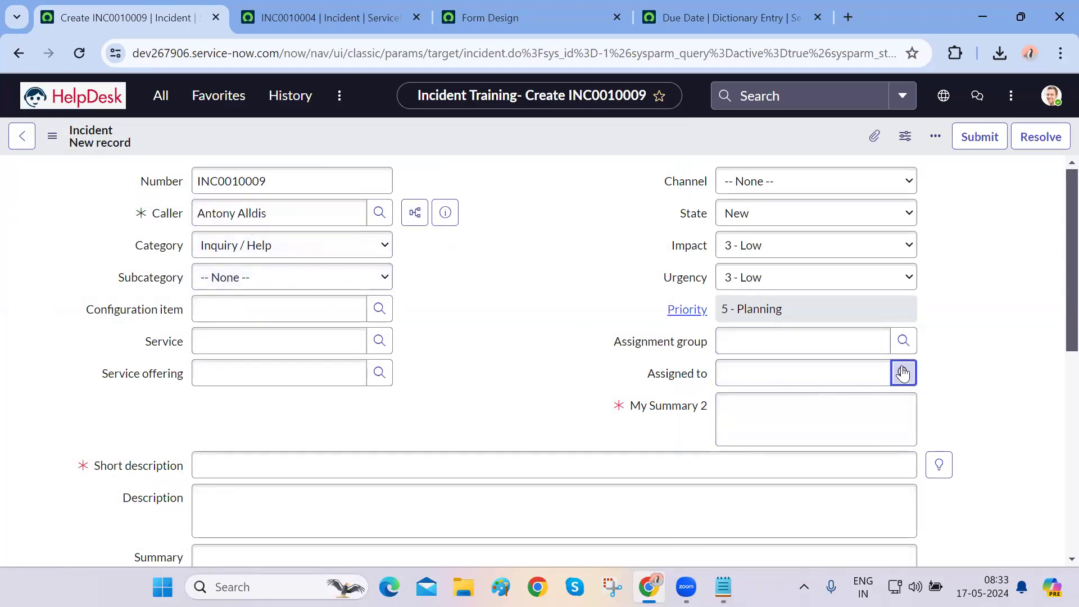
pyautogui.click(265, 217)
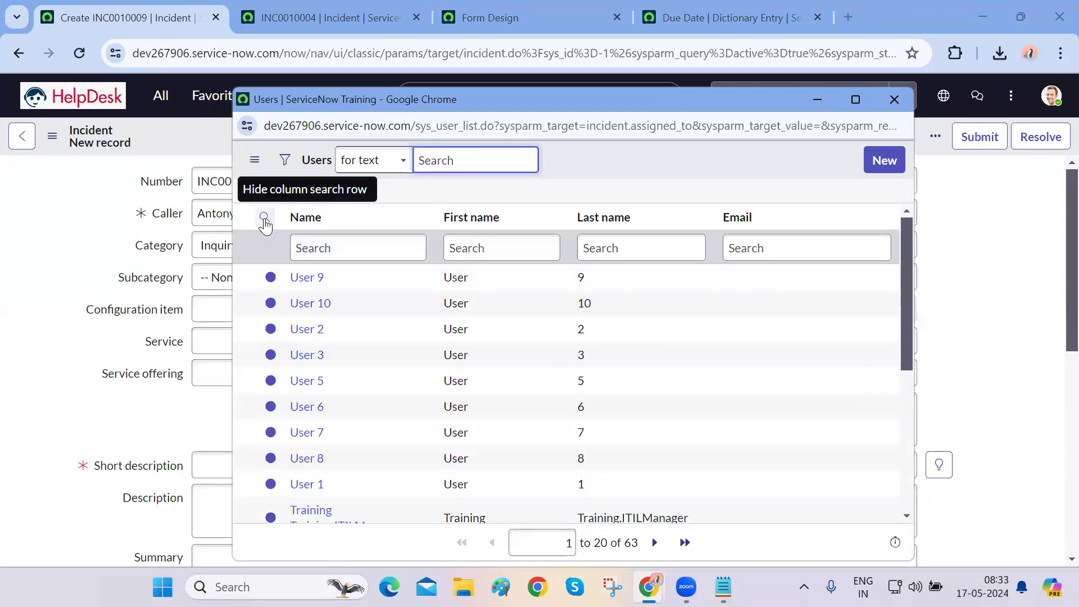
pyautogui.click(326, 248)
pyautogui.hotkey('ctrl', 'v')
pyautogui.press('Return')
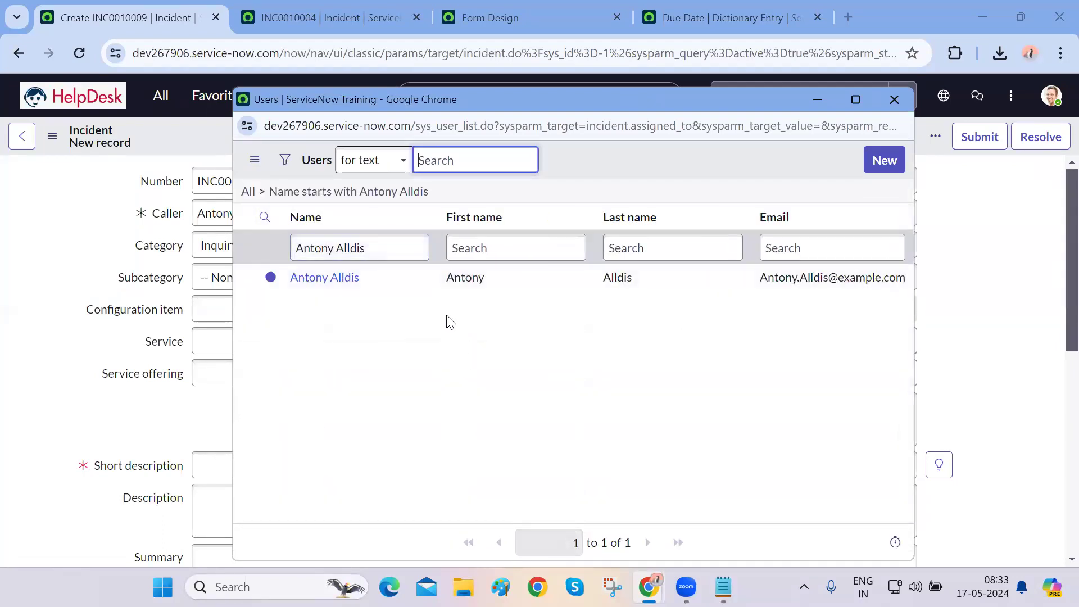
# Remove the name filter from the Assigned to lookup list and look through its first two pages of users
pyautogui.click(387, 257)
pyautogui.hotkey('ctrl', 'a')
pyautogui.press('BackSpace')
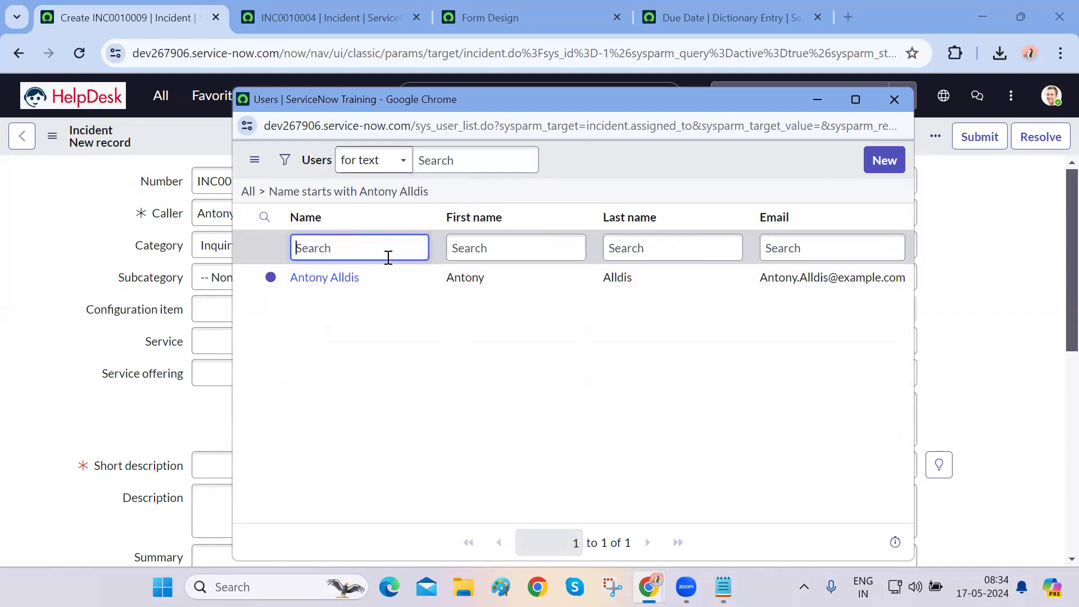
pyautogui.click(663, 403)
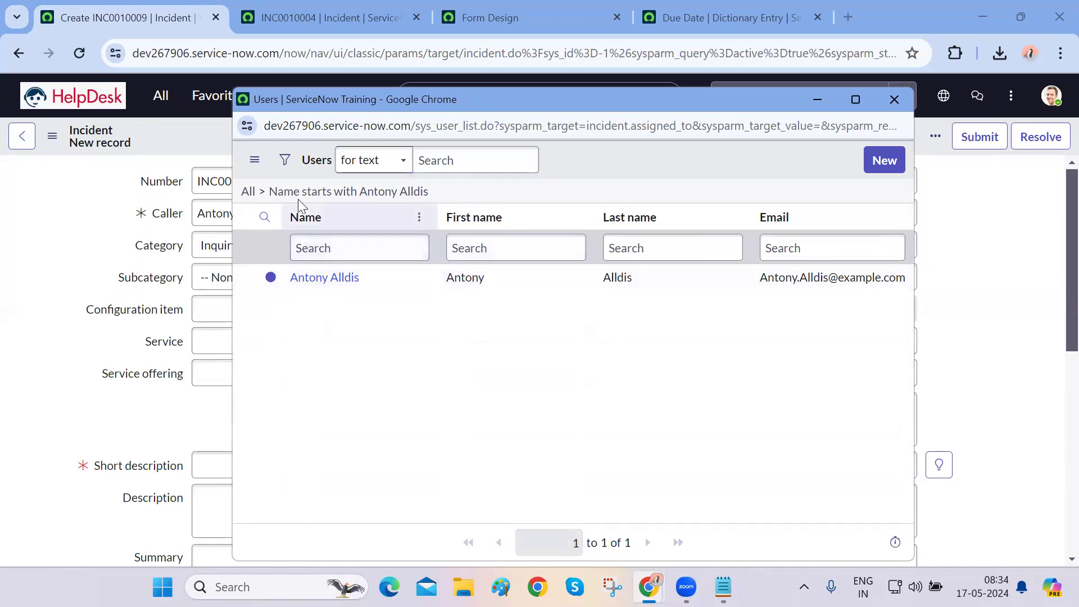
pyautogui.click(248, 192)
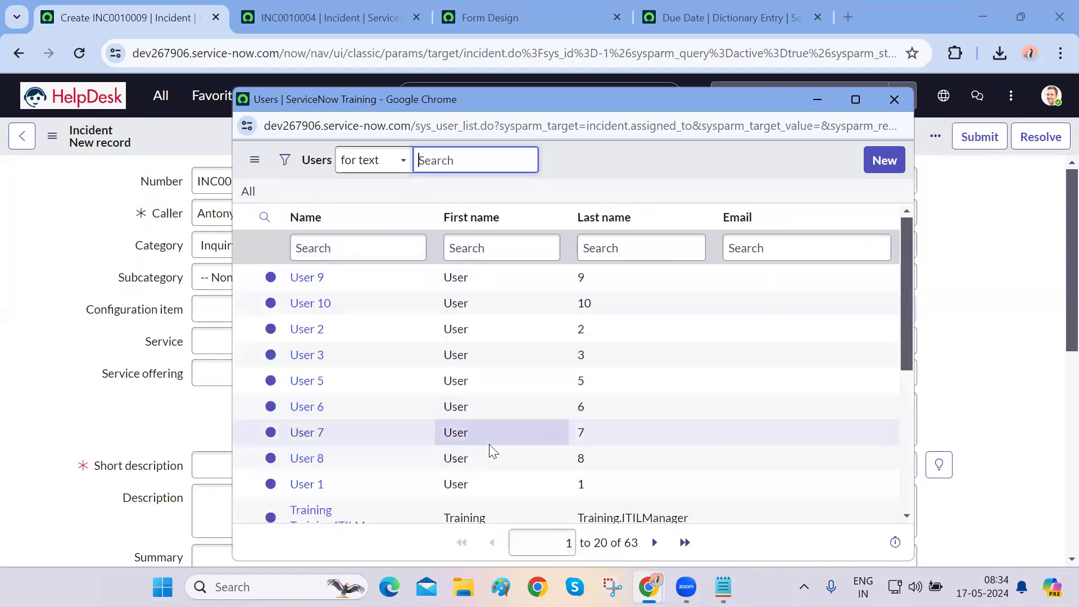
pyautogui.scroll(-5, 489, 450)
pyautogui.click(655, 543)
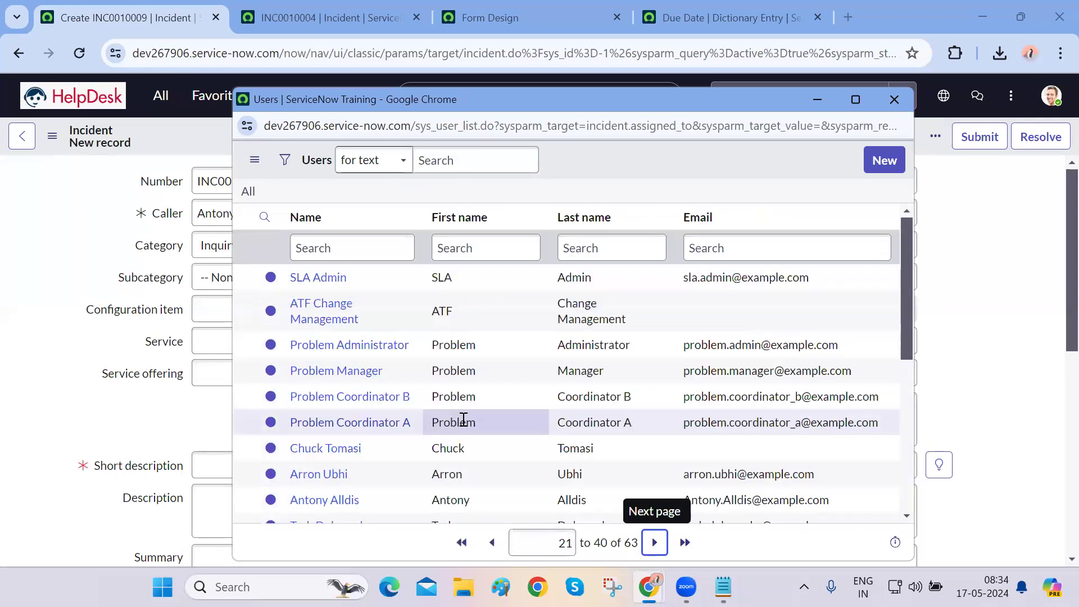
pyautogui.scroll(-1, 382, 397)
pyautogui.scroll(-5, 382, 396)
pyautogui.scroll(10, 313, 393)
# Search the Assigned to lookup list for another user's first name, and close the list without a selection
pyautogui.click(353, 246)
pyautogui.write('abel')
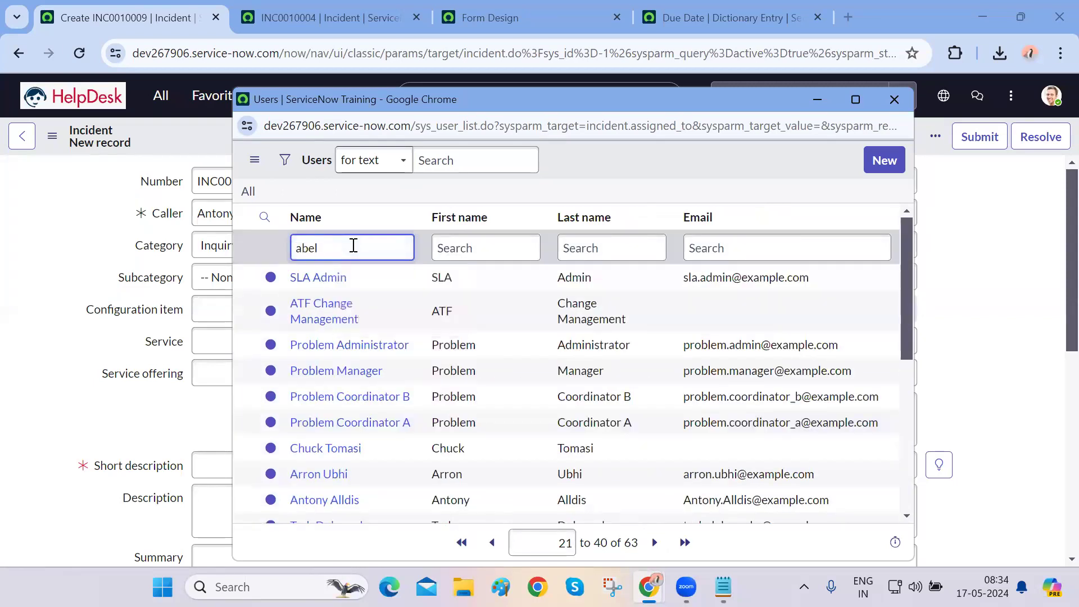
pyautogui.press('Return')
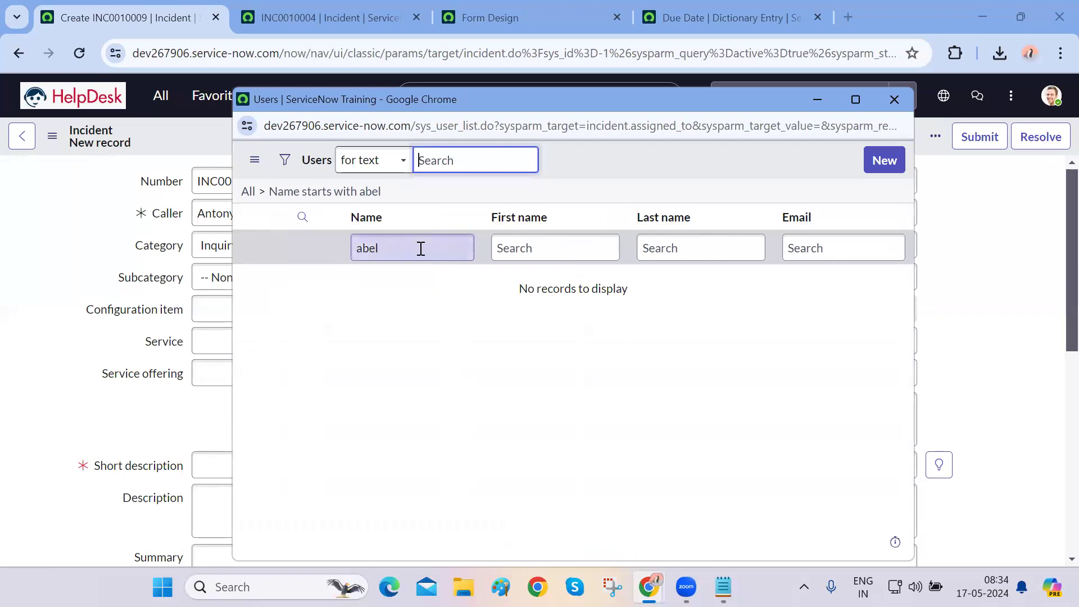
pyautogui.click(894, 99)
# Set the Caller to the suggested user matching that same first name, and clear the field again
pyautogui.tripleClick(286, 211)
pyautogui.write('abe')
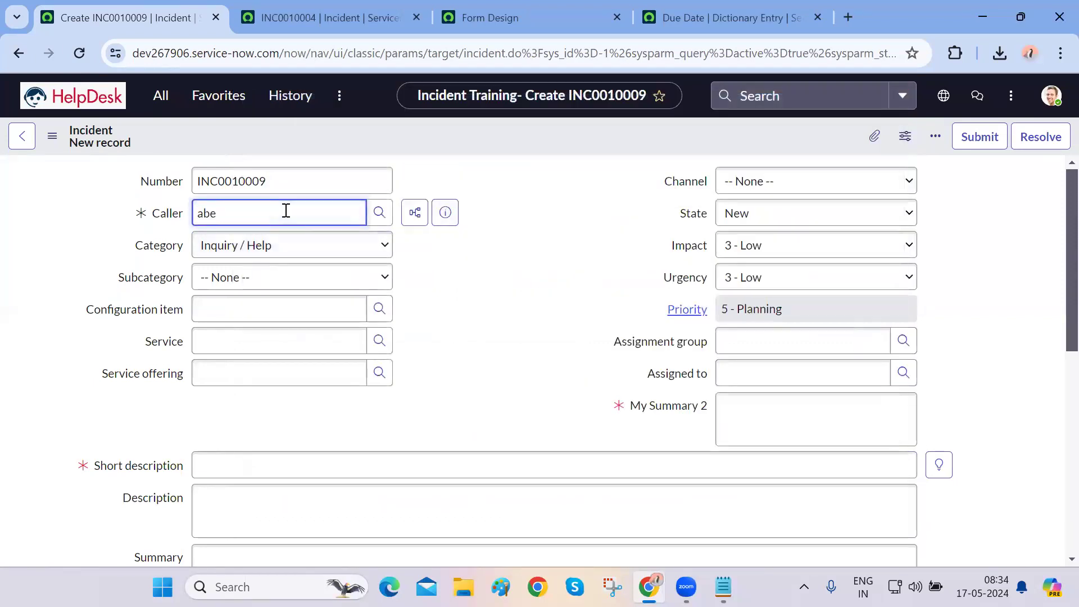
pyautogui.click(265, 259)
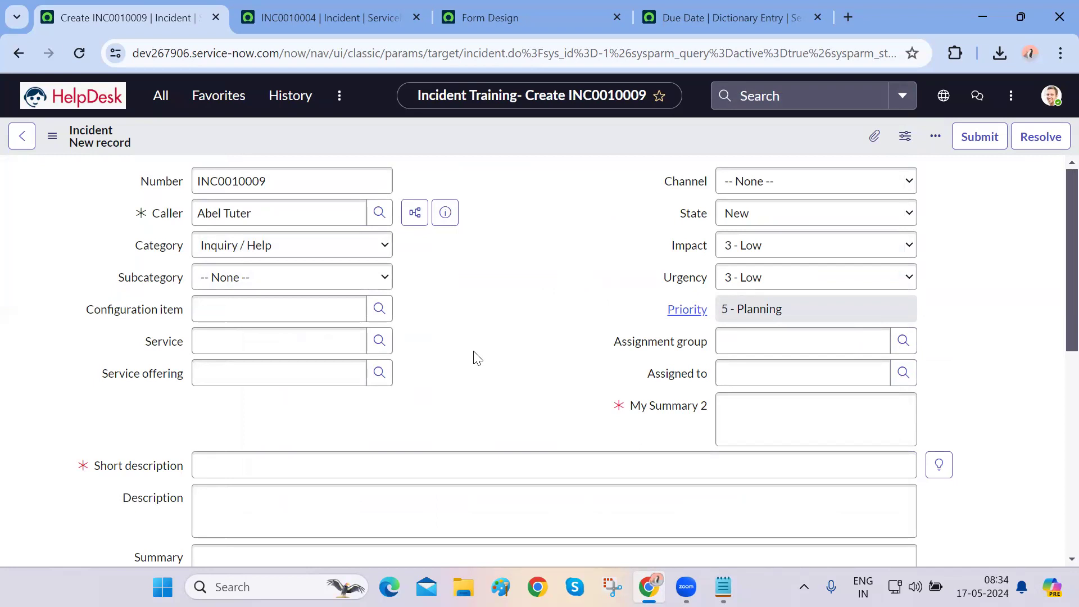
pyautogui.tripleClick(332, 220)
pyautogui.press('BackSpace')
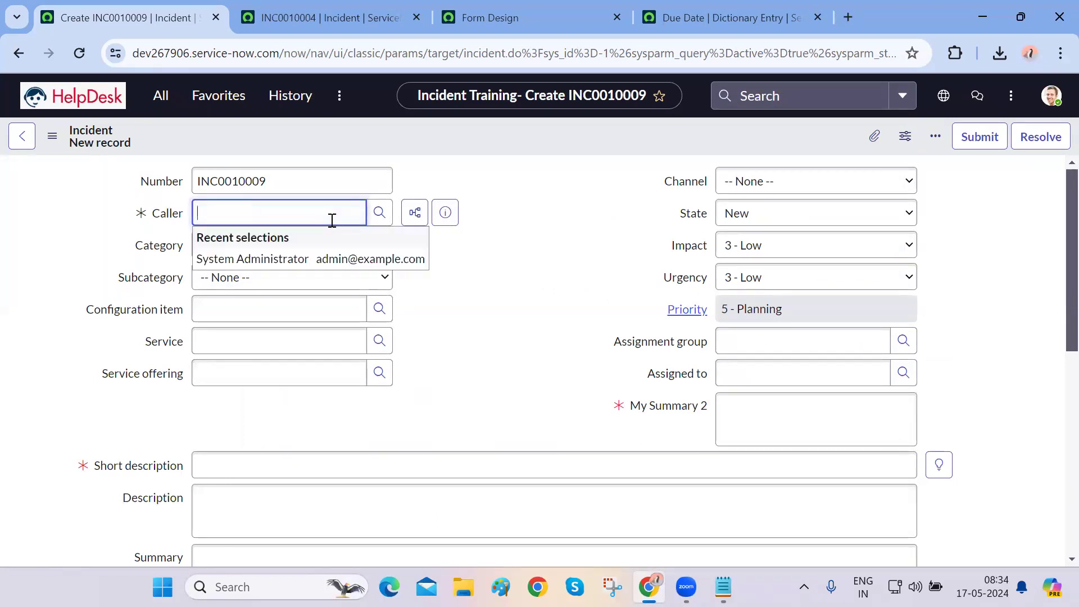
pyautogui.click(818, 381)
pyautogui.click(841, 375)
pyautogui.click(958, 387)
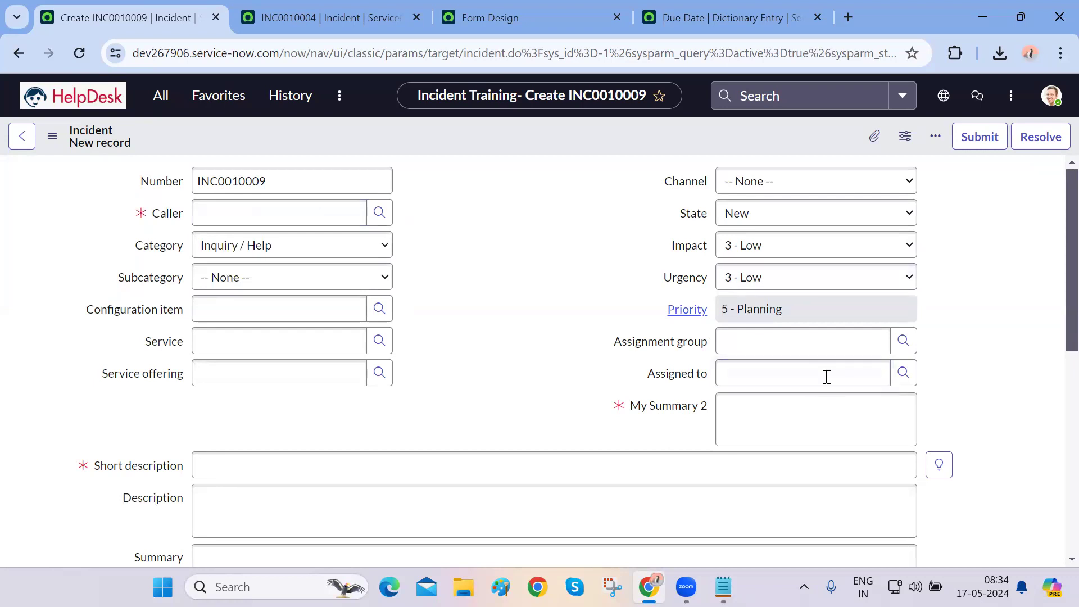
# Examine the dictionary information of the Assigned to field, focusing on its reference qualifier
pyautogui.rightClick(687, 381)
pyautogui.click(747, 450)
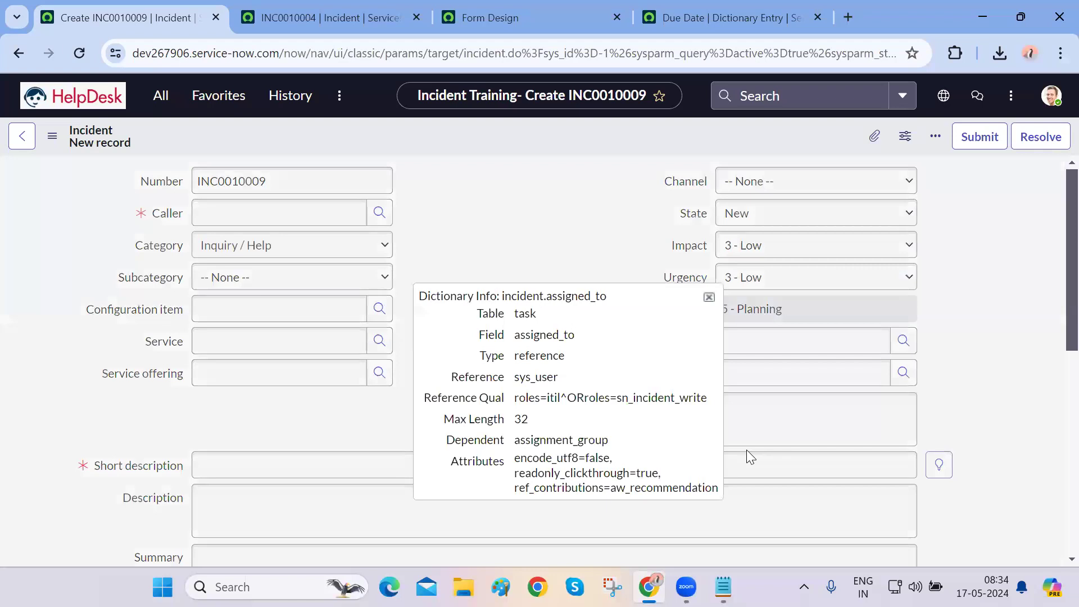
pyautogui.doubleClick(524, 400)
pyautogui.moveTo(524, 400); pyautogui.dragTo(662, 400)
pyautogui.click(662, 401)
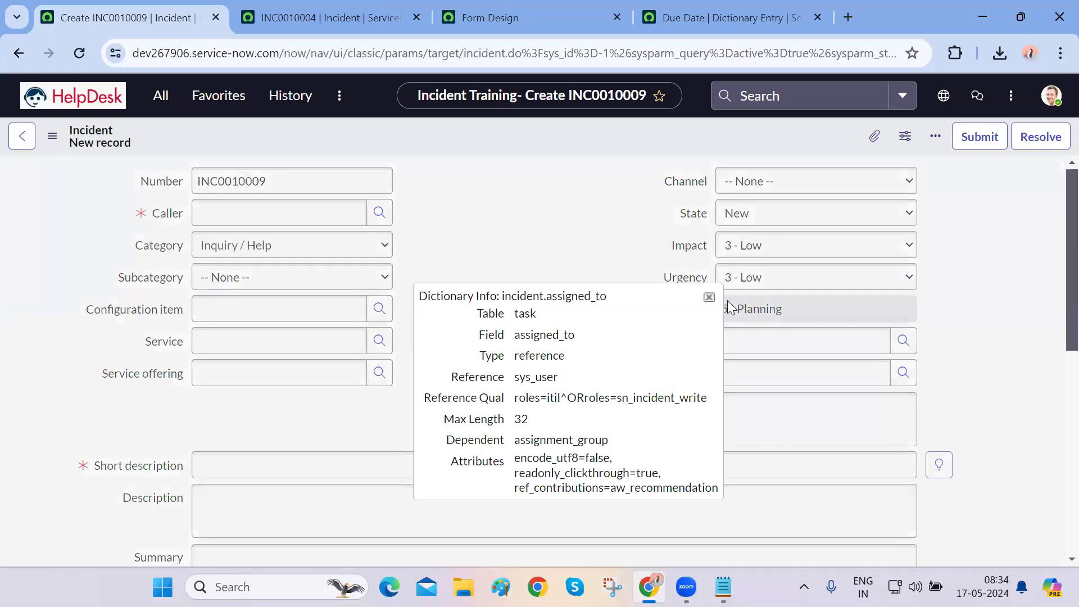
# Review the table, field, type, reference and reference qualifier entries in the Assigned to dictionary information, and close it
pyautogui.doubleClick(531, 315)
pyautogui.doubleClick(537, 335)
pyautogui.doubleClick(536, 357)
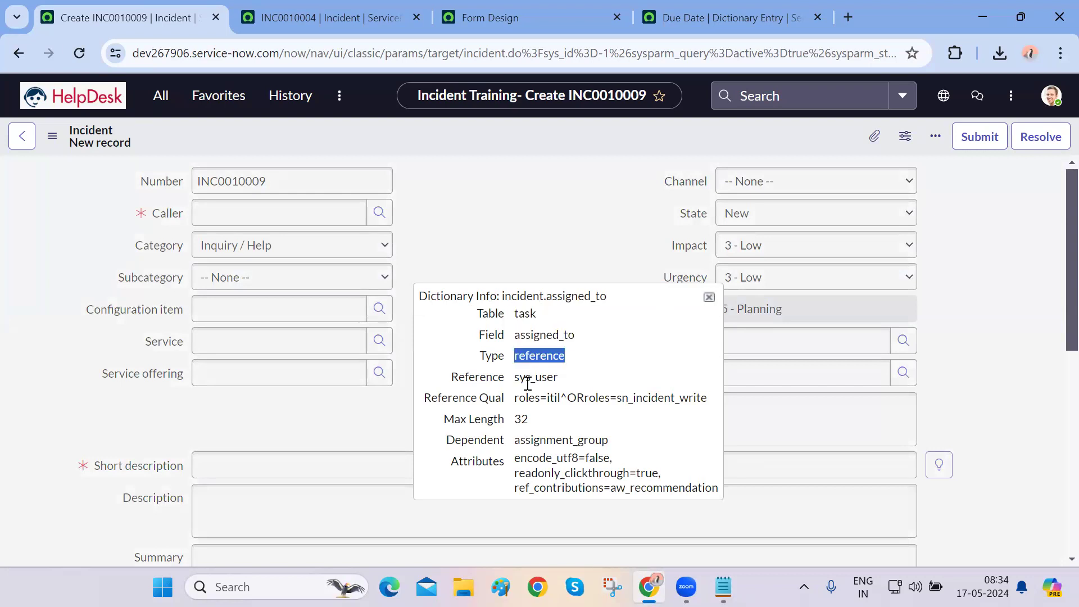
pyautogui.doubleClick(528, 378)
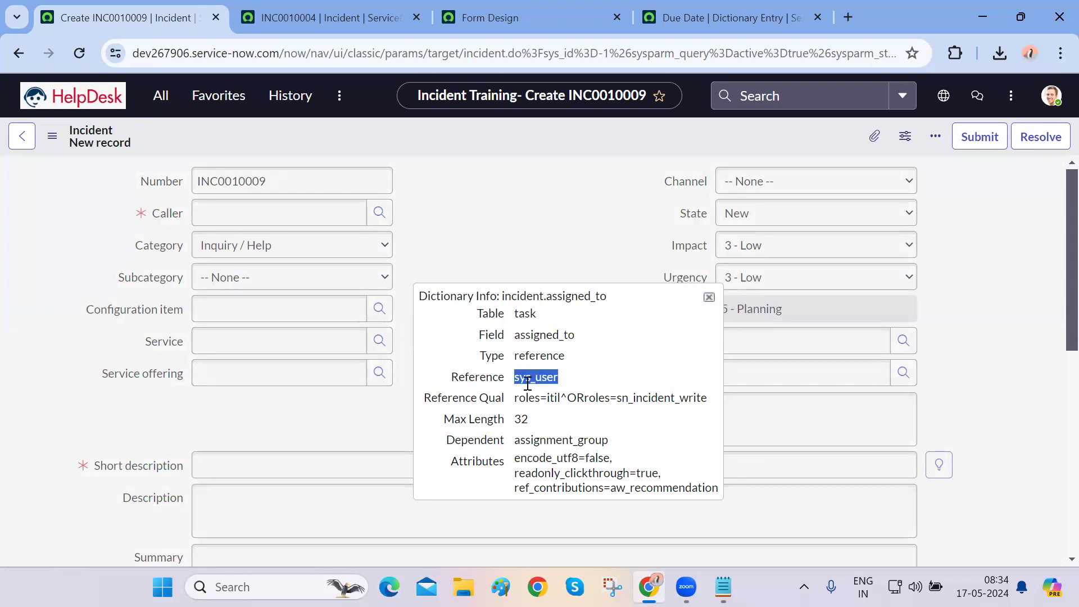
pyautogui.moveTo(520, 398); pyautogui.dragTo(700, 401)
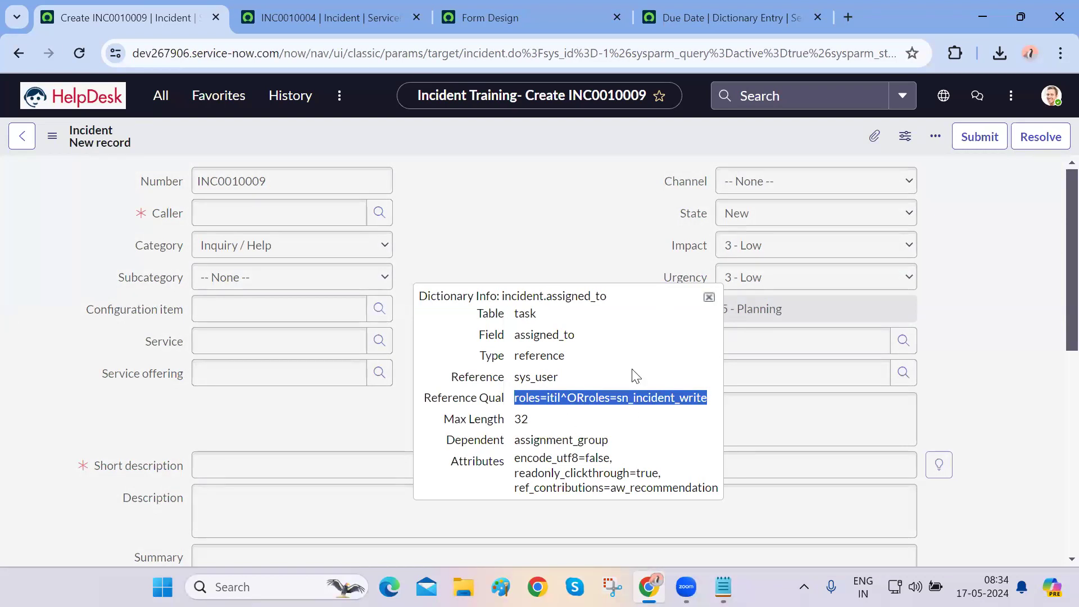
pyautogui.click(711, 297)
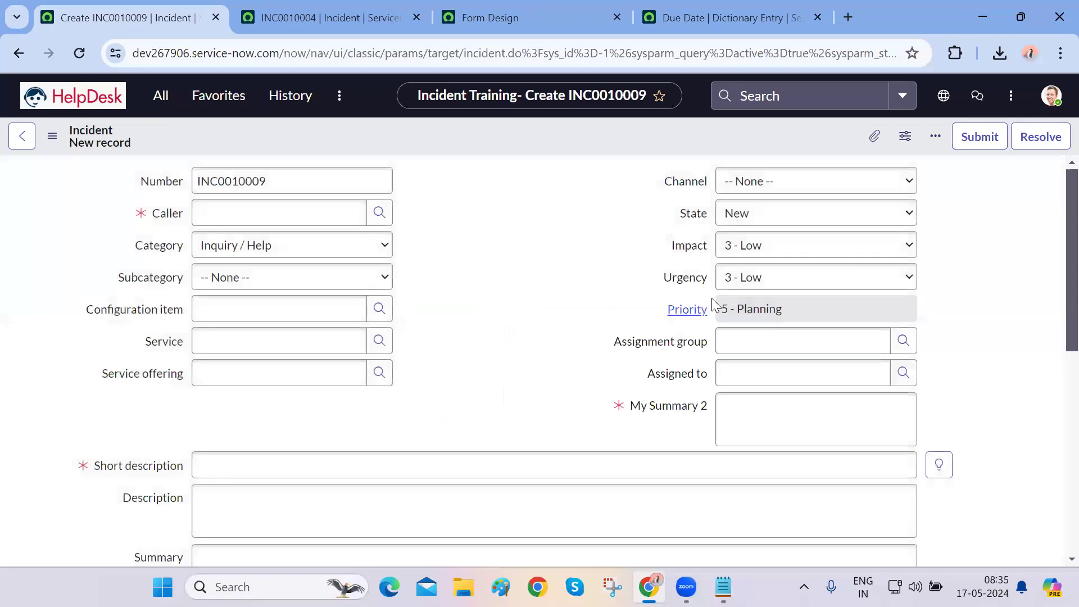
# Check the recent selections offered for Assigned to, and set the Caller to the seventh user in its full suggestion list
pyautogui.click(763, 373)
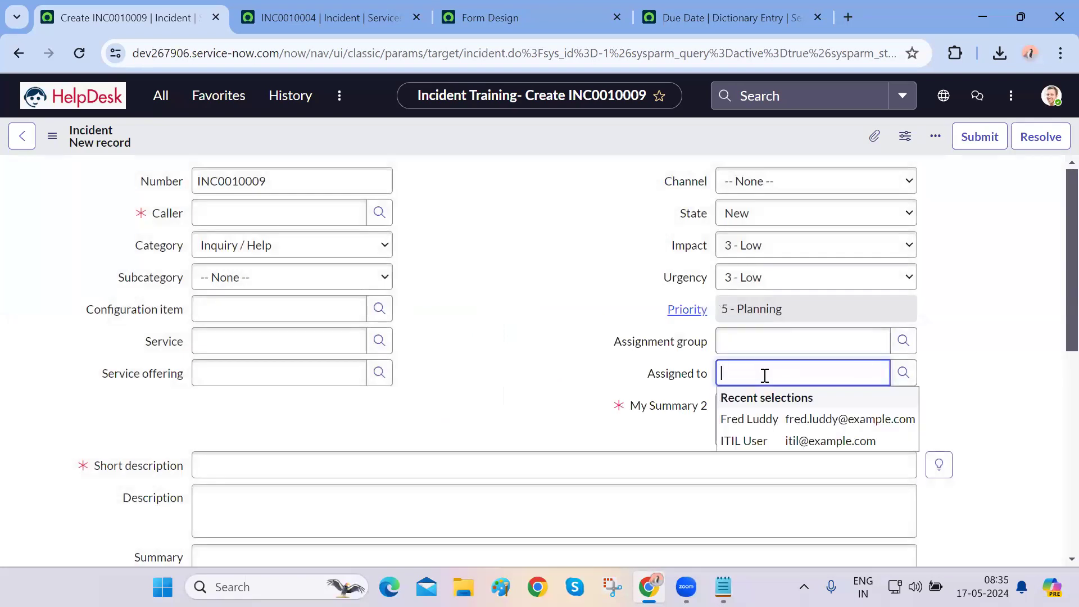
pyautogui.click(945, 357)
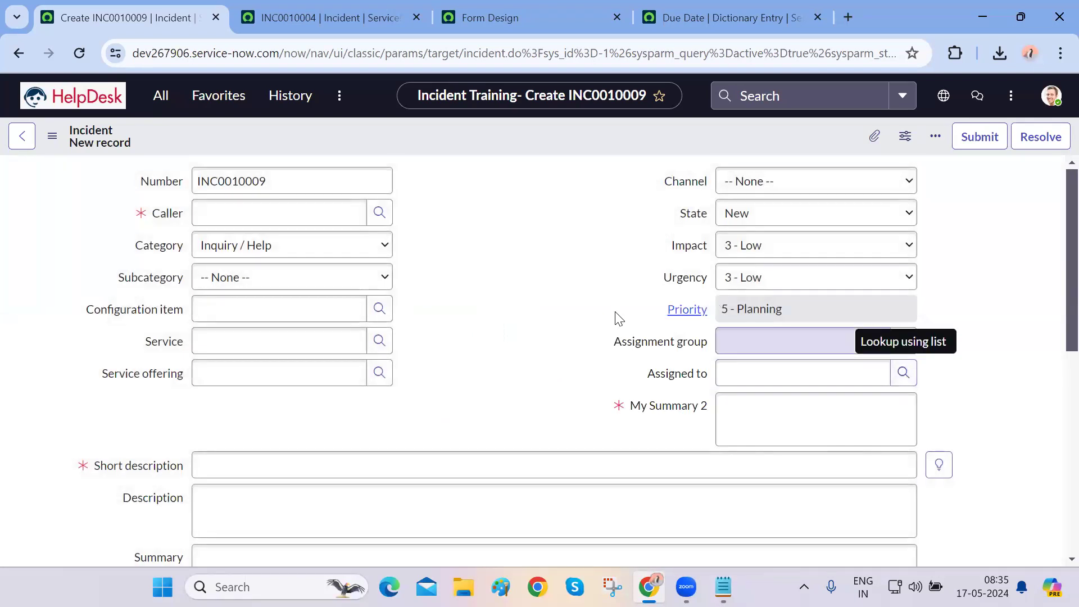
pyautogui.click(336, 213)
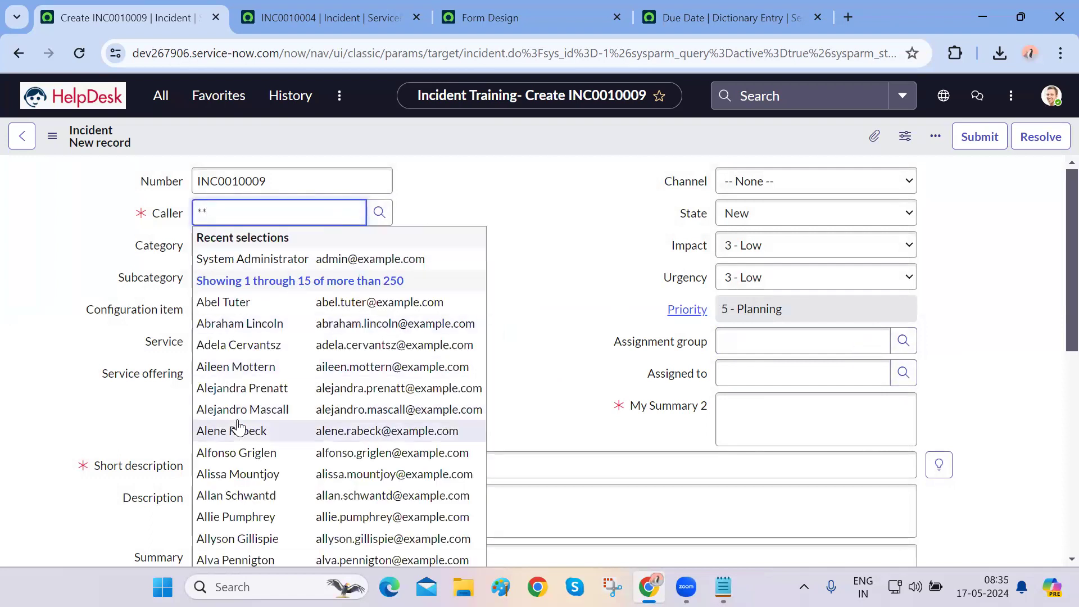
pyautogui.click(237, 422)
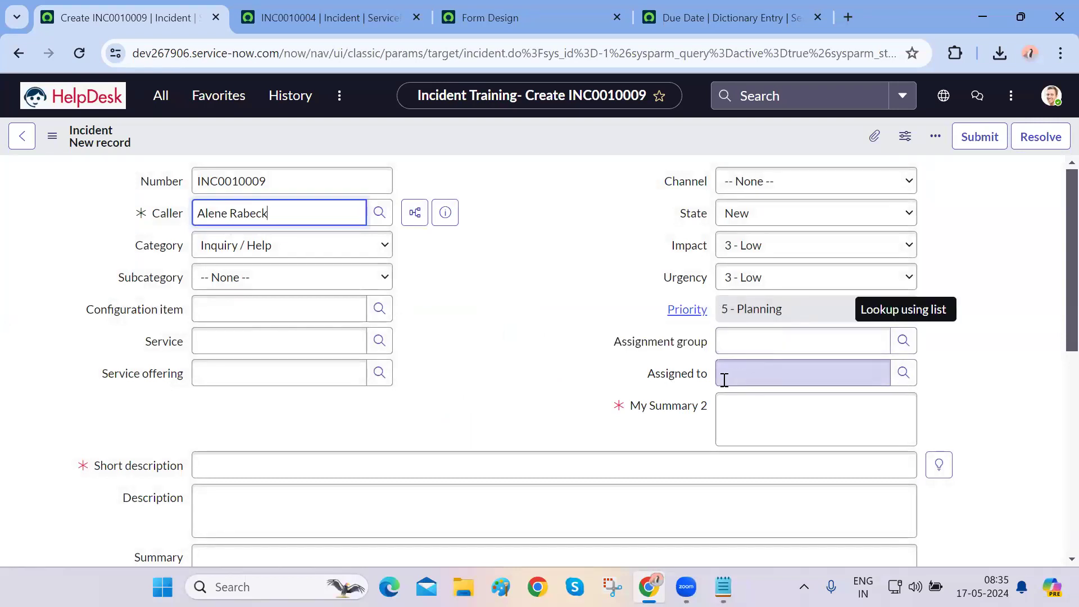
# View the Assigned to lookup list without an assignment group, and set the Assignment group to Hardware
pyautogui.click(903, 374)
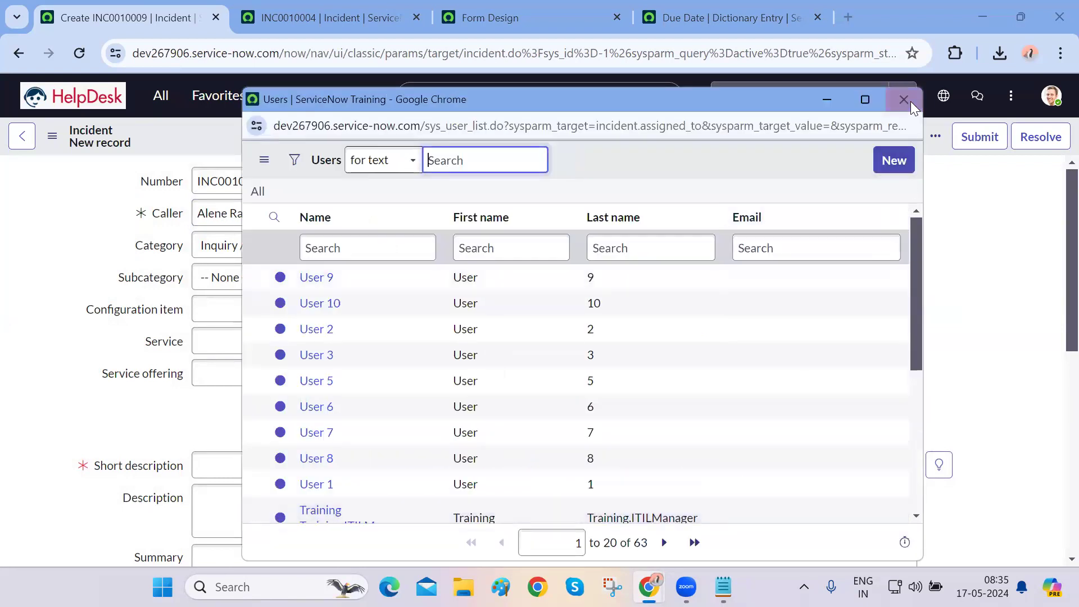
pyautogui.click(909, 100)
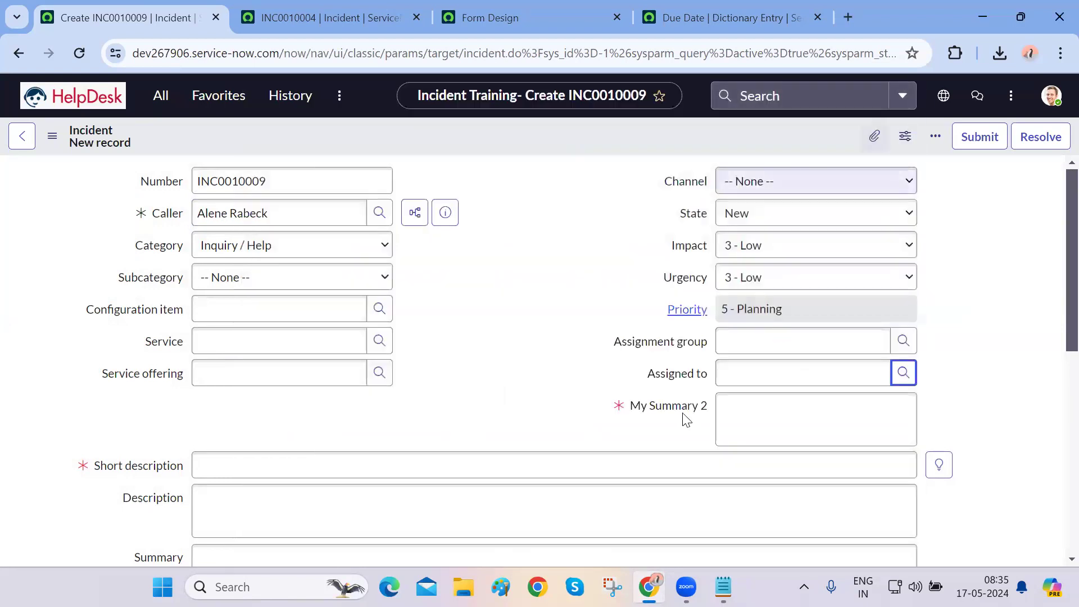
pyautogui.click(796, 342)
pyautogui.write('har')
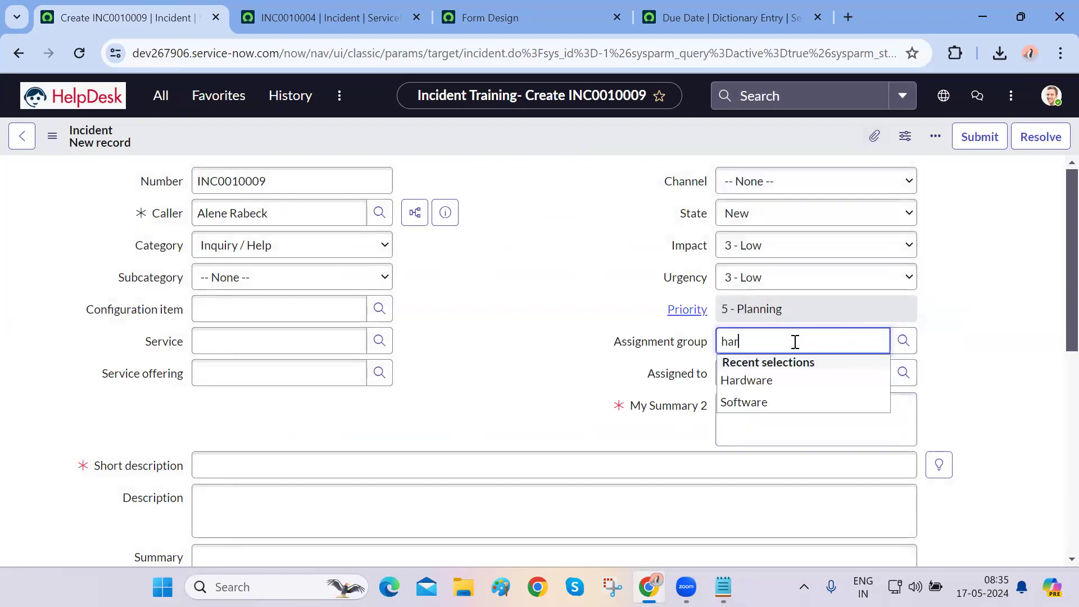
pyautogui.click(760, 381)
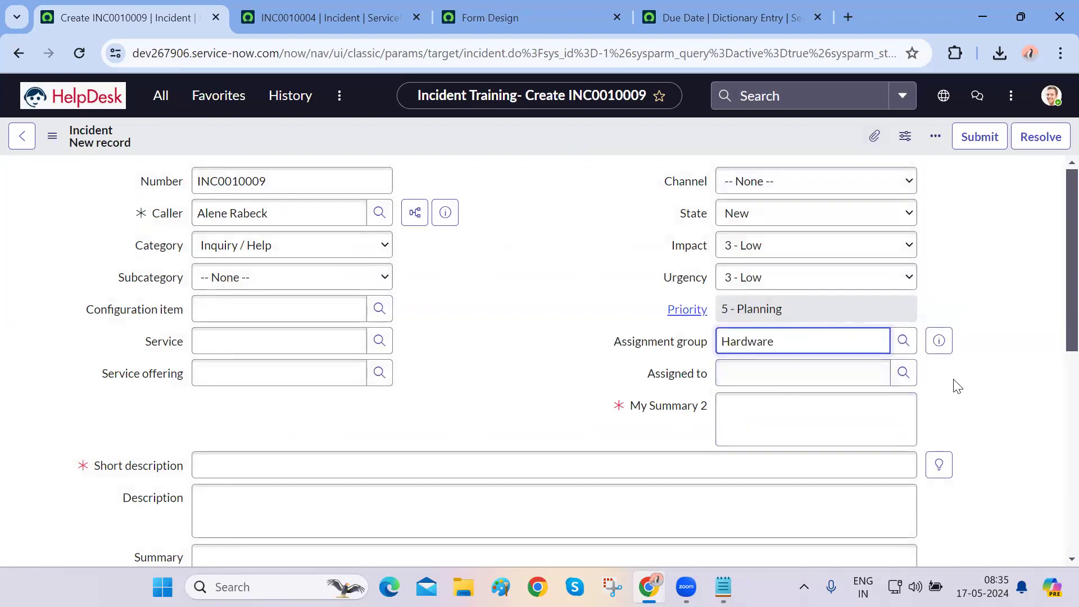
# Examine the Assigned to lookup list for the Hardware group, noting its source table, and close it without a selection
pyautogui.click(904, 374)
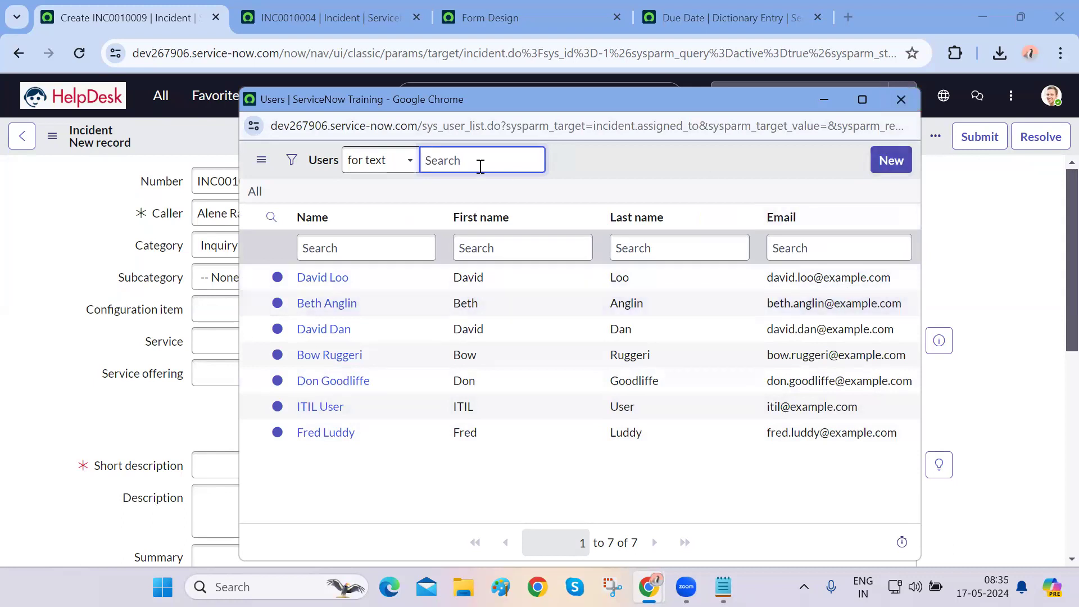
pyautogui.doubleClick(443, 127)
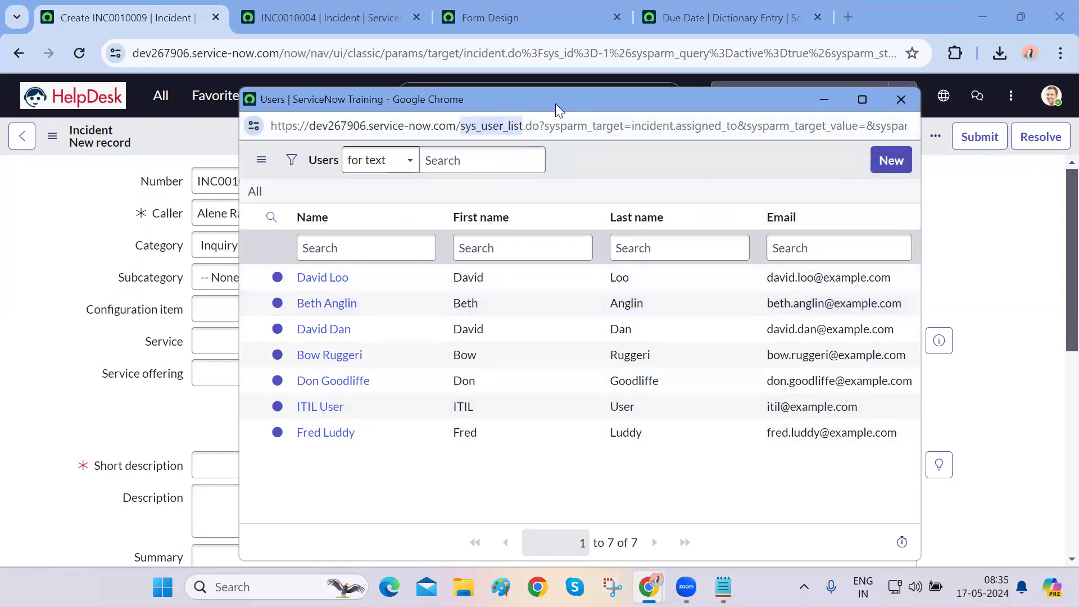
pyautogui.moveTo(554, 105); pyautogui.dragTo(346, 154)
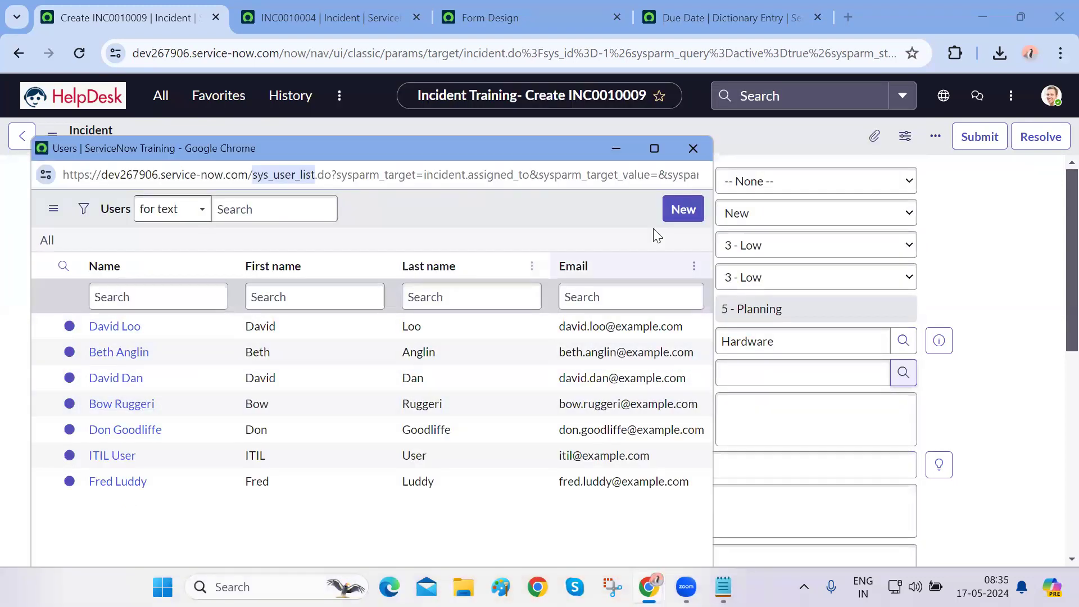
pyautogui.click(703, 150)
# Change the Assignment group to My HelpDesk, and view the Assigned to lookup list for that group without selecting anyone
pyautogui.doubleClick(782, 342)
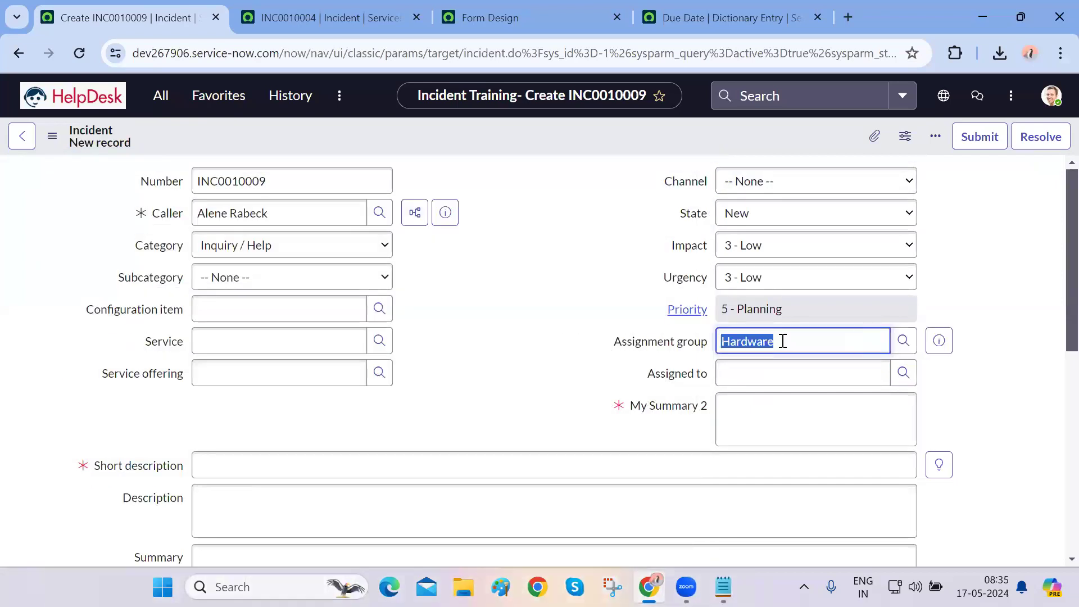
pyautogui.write('My')
pyautogui.click(780, 366)
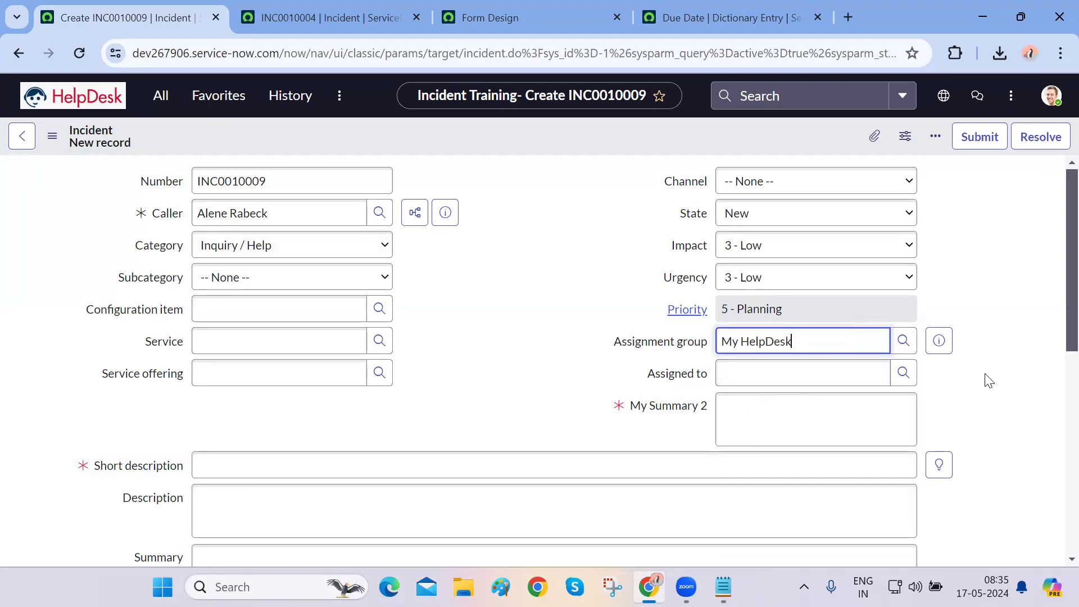
pyautogui.click(904, 384)
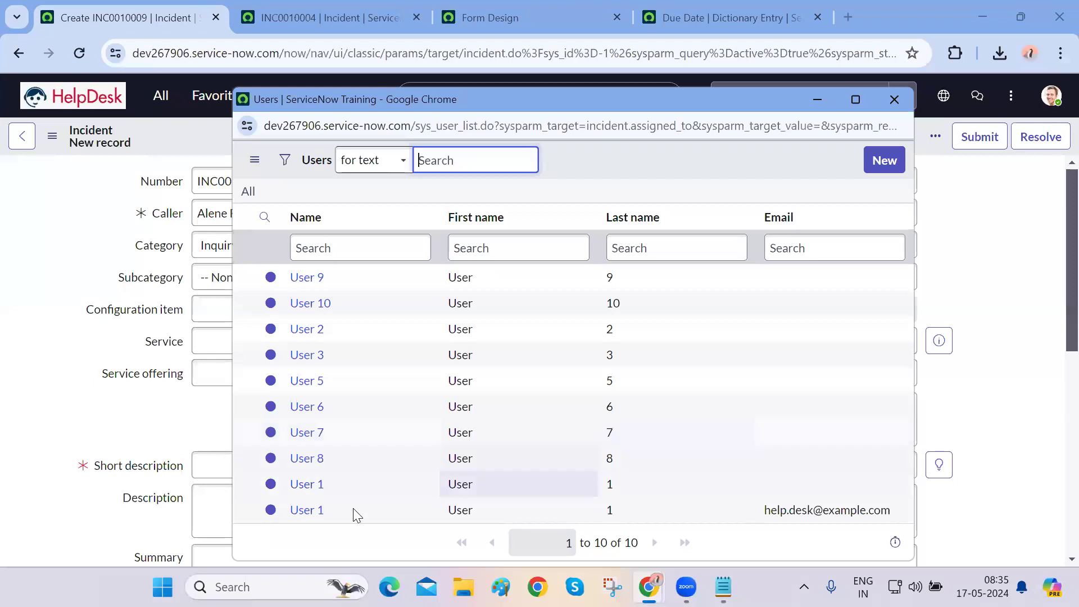
pyautogui.click(890, 106)
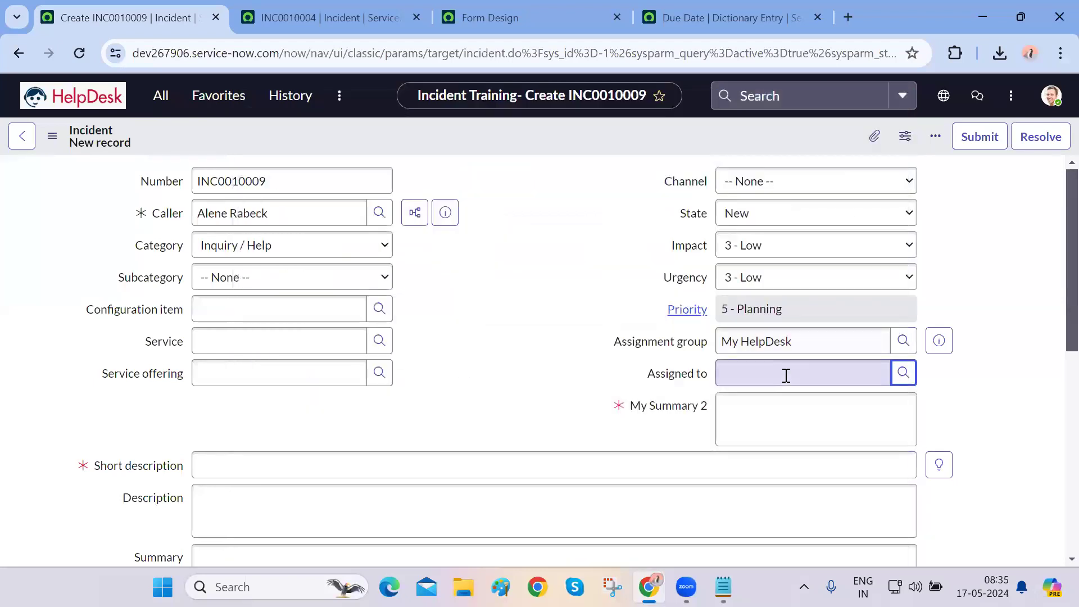
# Replace the Assignment group with Software, and view the Assigned to lookup list for that group without selecting anyone
pyautogui.tripleClick(750, 342)
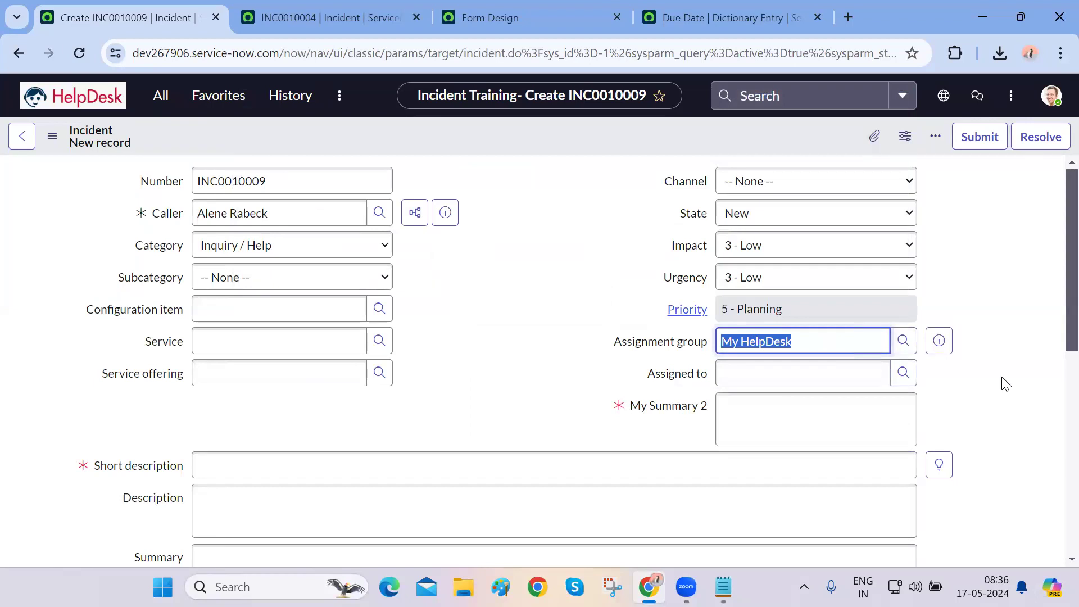
pyautogui.press('BackSpace')
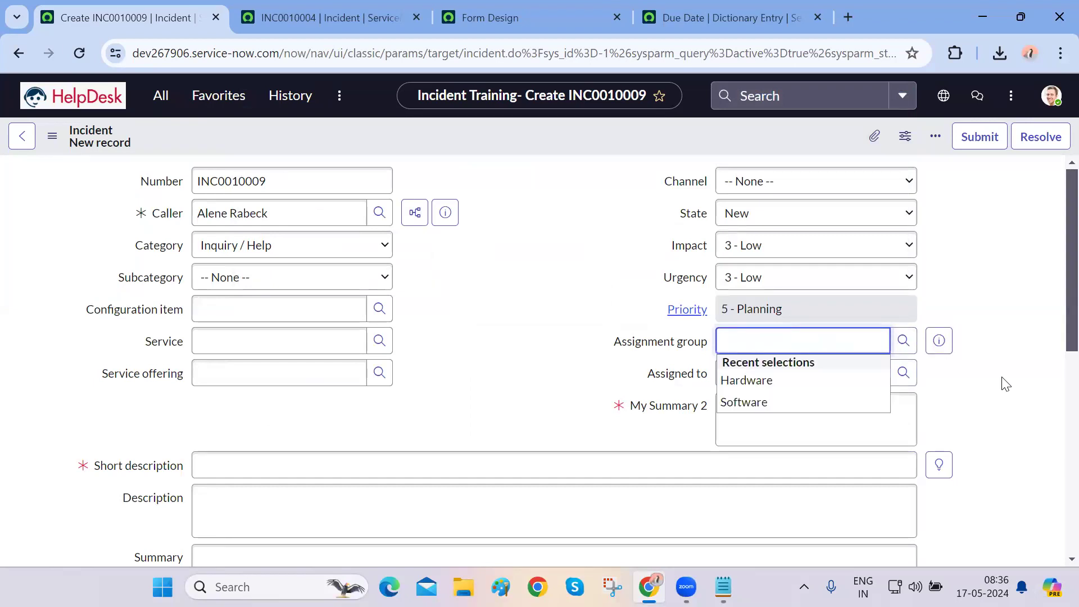
pyautogui.click(1004, 382)
pyautogui.click(816, 346)
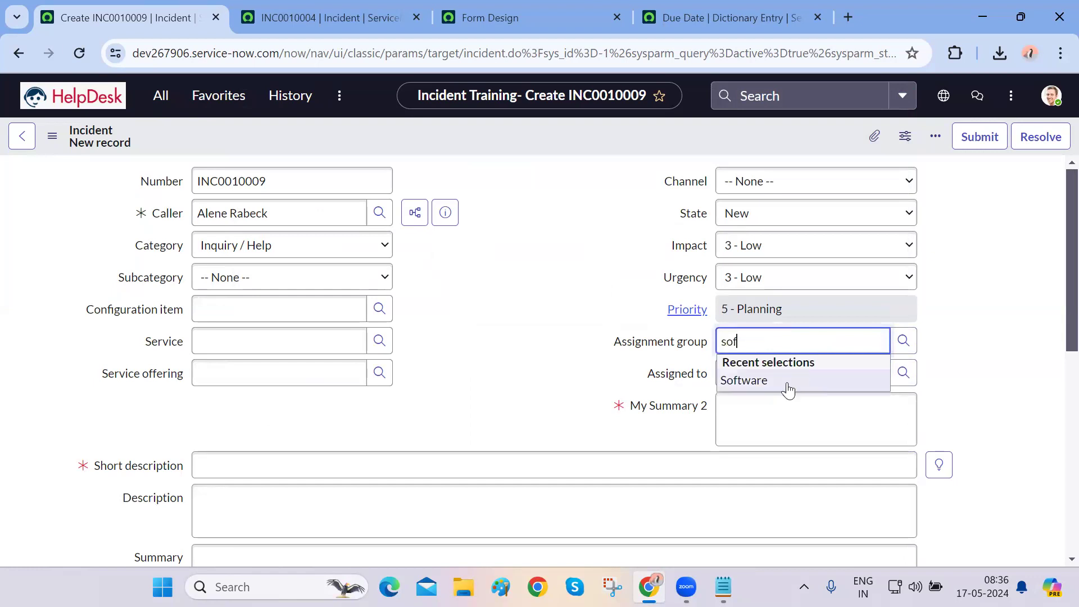
pyautogui.click(779, 382)
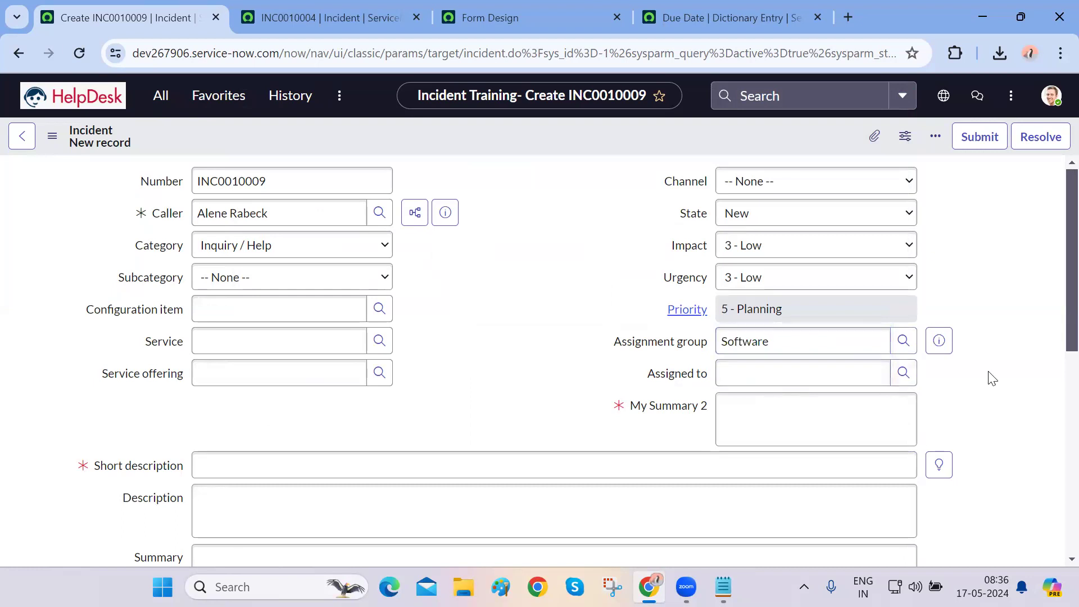
pyautogui.click(903, 372)
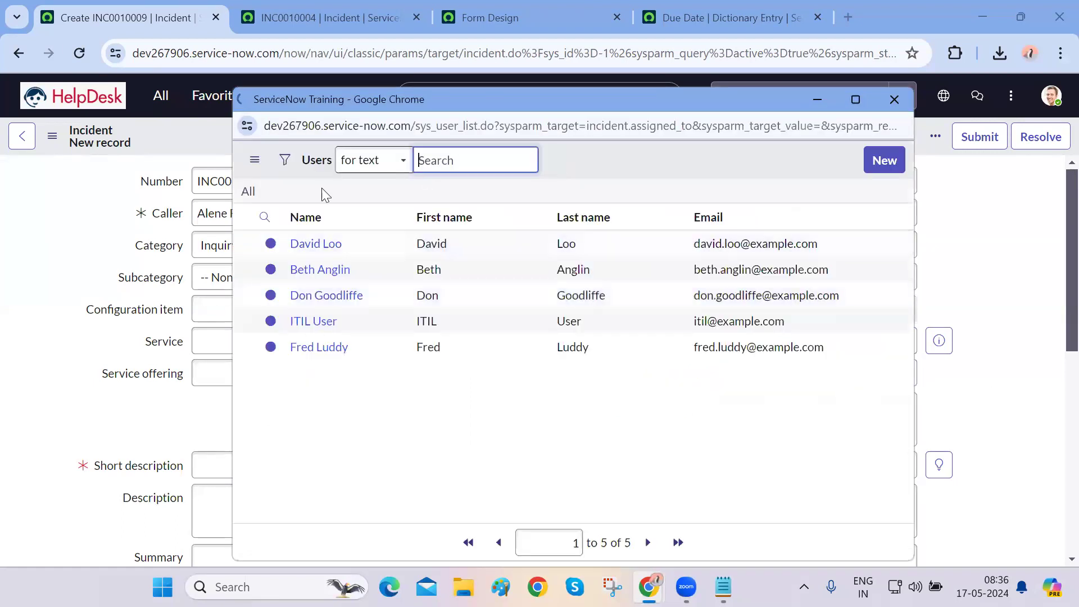
pyautogui.click(906, 100)
# Set the Assignment group to My HelpDesk and assign the incident to User 6 from the lookup list
pyautogui.doubleClick(800, 338)
pyautogui.write('my')
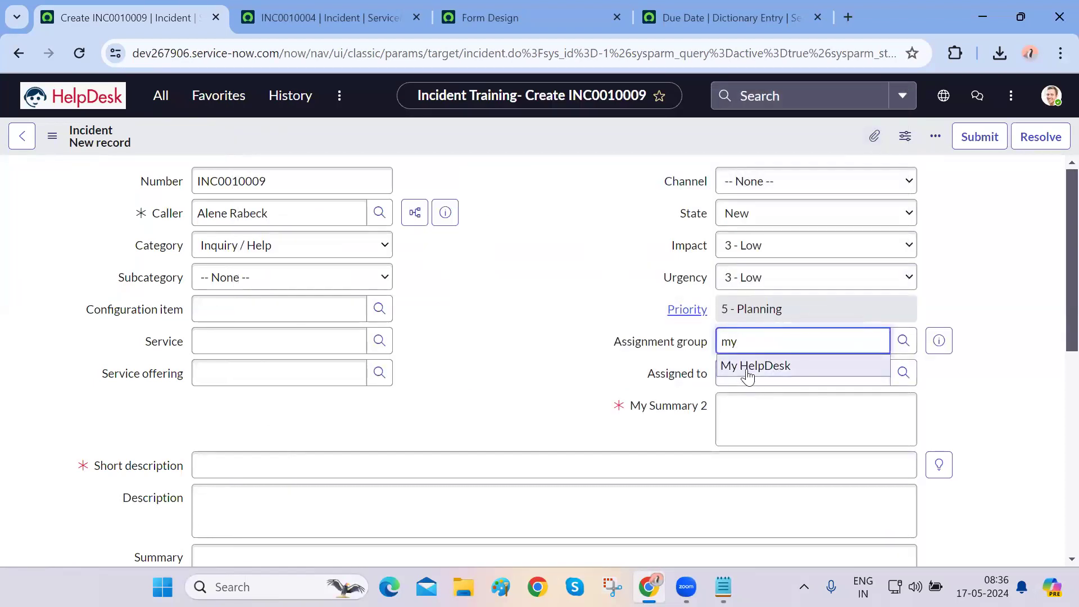
pyautogui.click(747, 371)
pyautogui.click(903, 373)
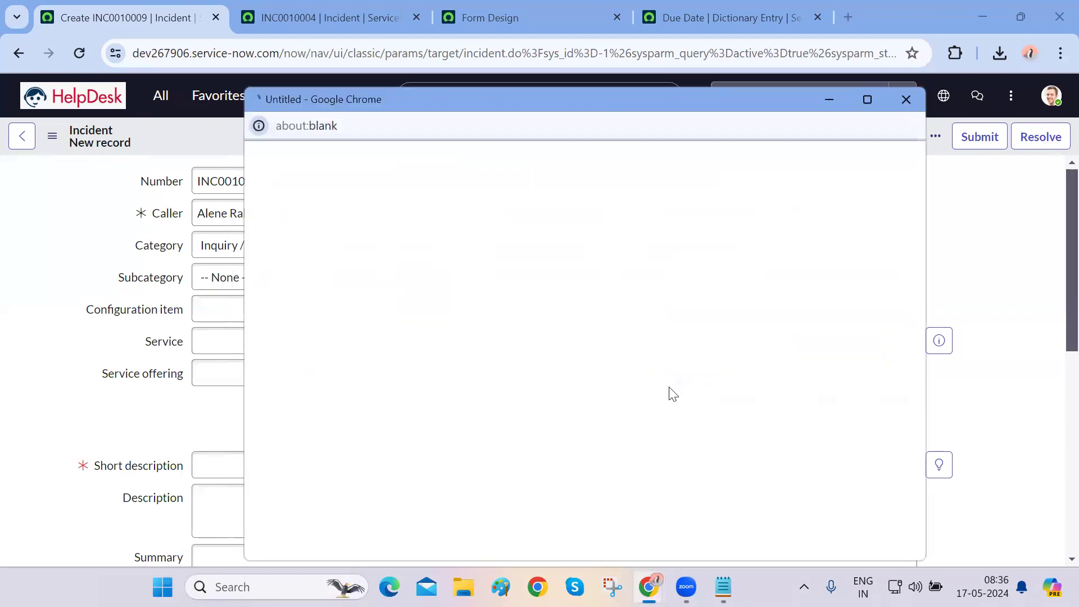
pyautogui.click(317, 406)
# Enter "sajkdhjasdahj" as My Summary 2 and "asjhygfsajsx" as the Short description, and submit the incident
pyautogui.click(815, 419)
pyautogui.write('sajkdhjasdahj')
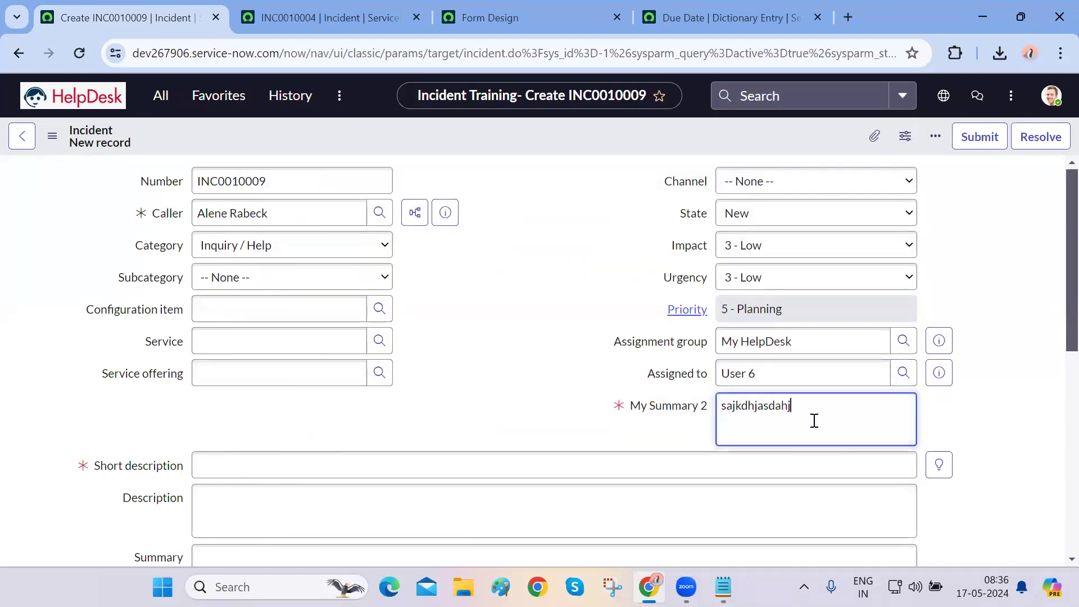
pyautogui.click(978, 137)
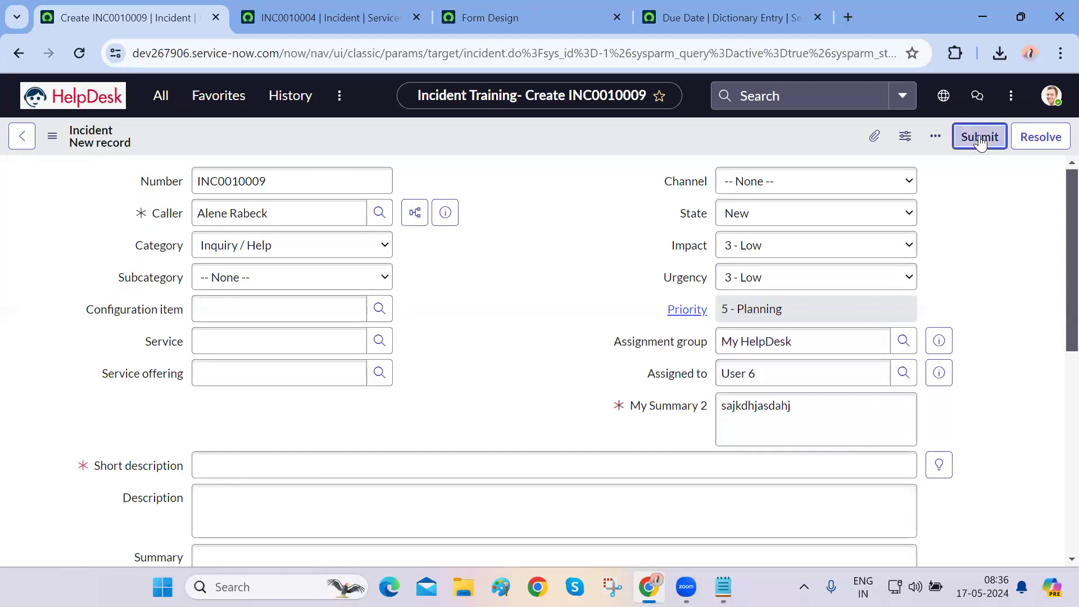
pyautogui.write('asjhygfsajsx')
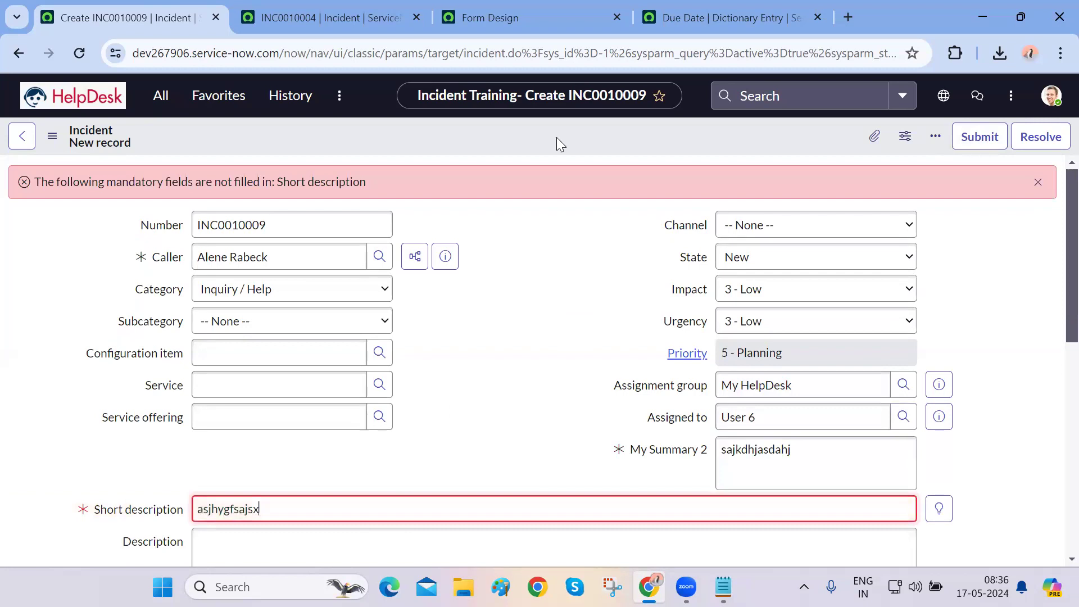
pyautogui.press('Return')
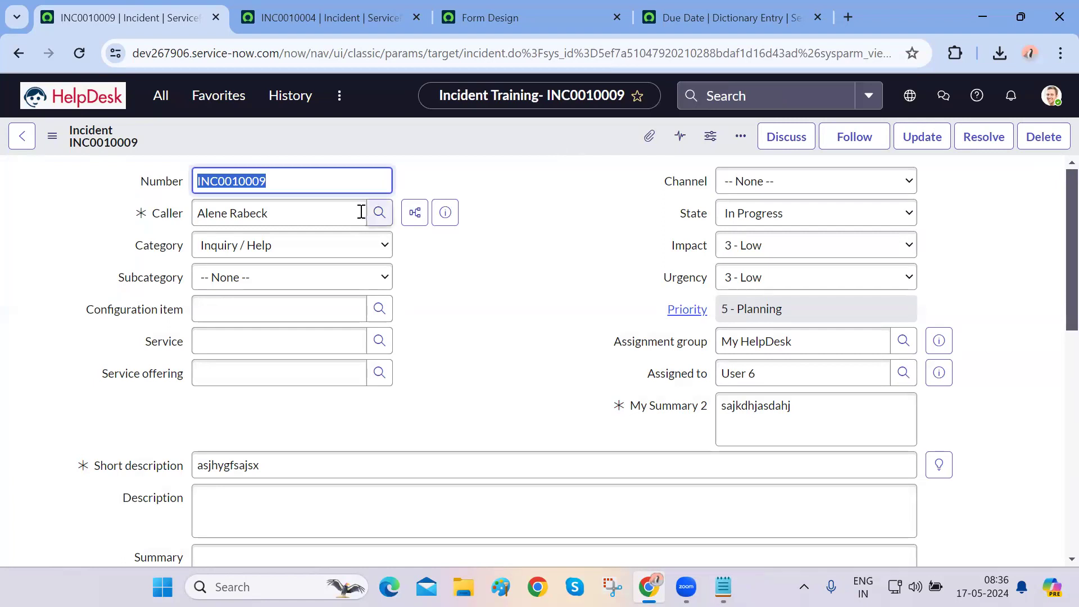
# Check the field type in the dictionary information of the incident's Number field, and close it
pyautogui.rightClick(162, 188)
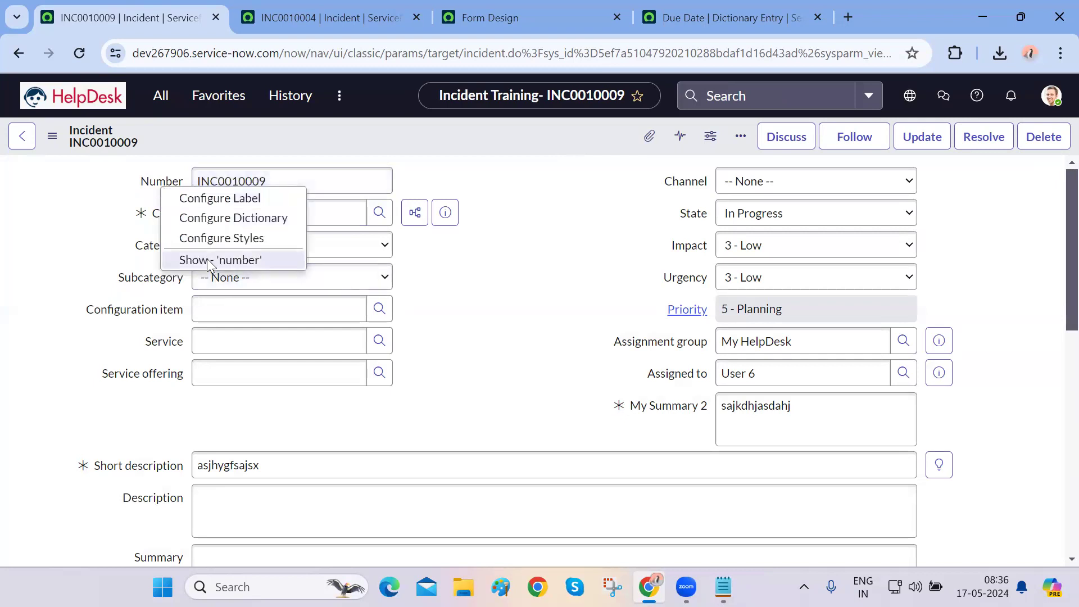
pyautogui.click(206, 259)
pyautogui.doubleClick(508, 357)
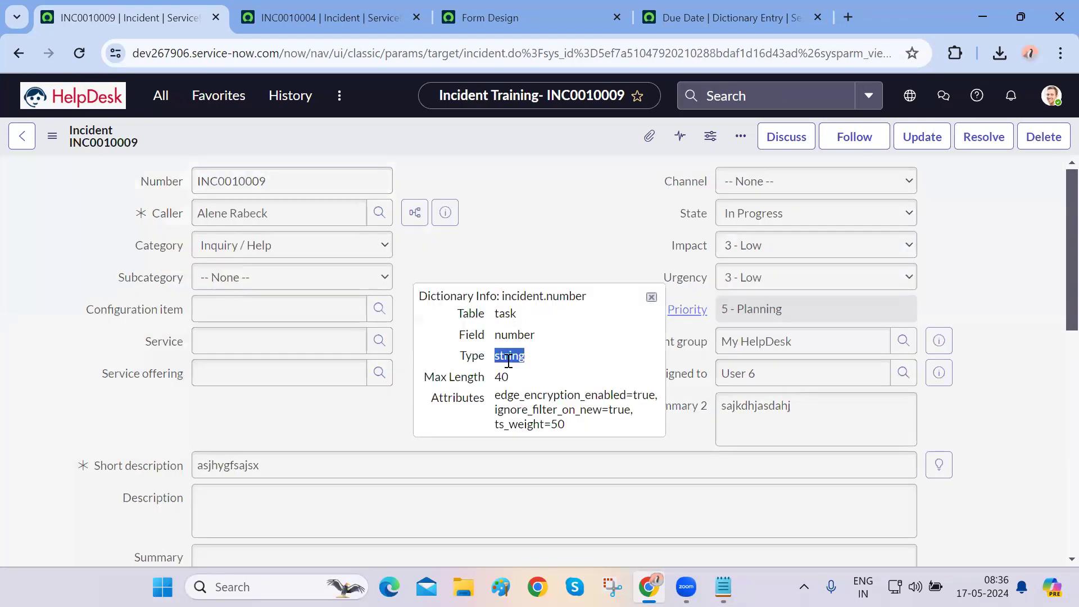
pyautogui.click(651, 297)
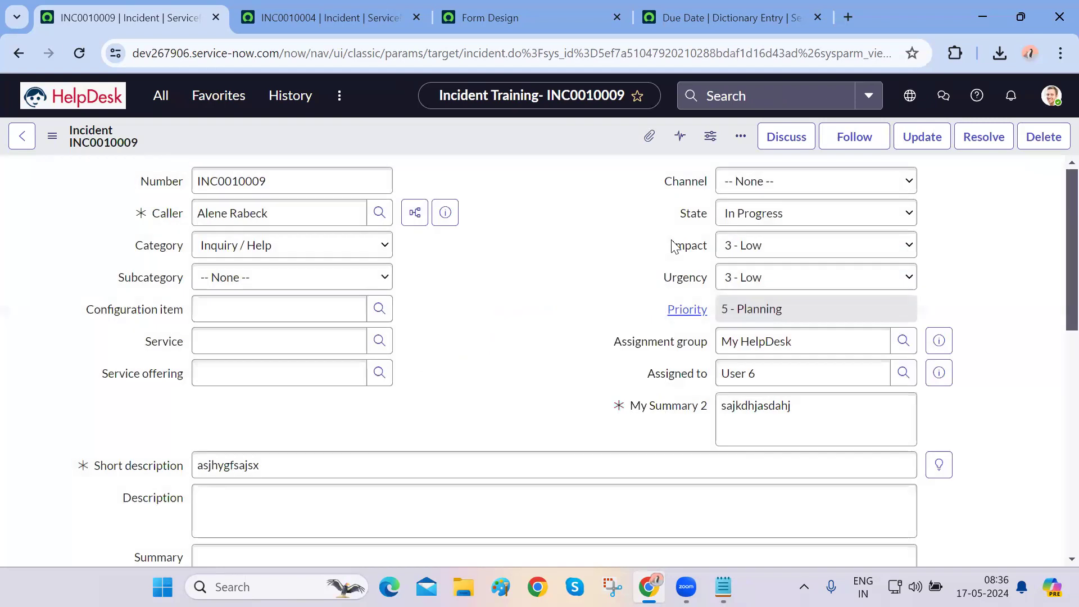
# Check the field type in the dictionary information of the incident's Channel field, and close it
pyautogui.rightClick(681, 181)
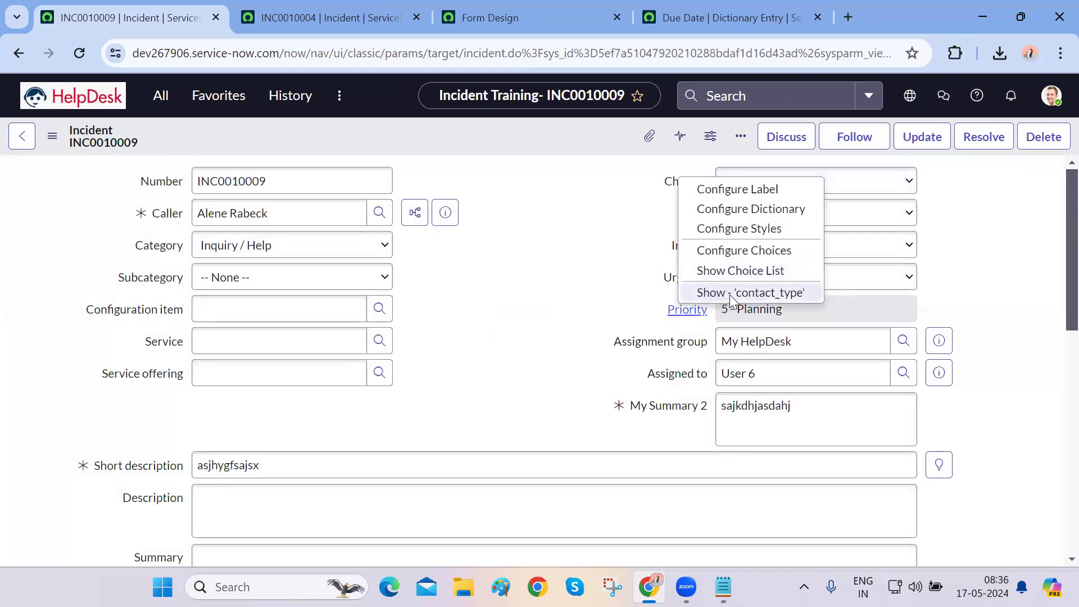
pyautogui.click(730, 295)
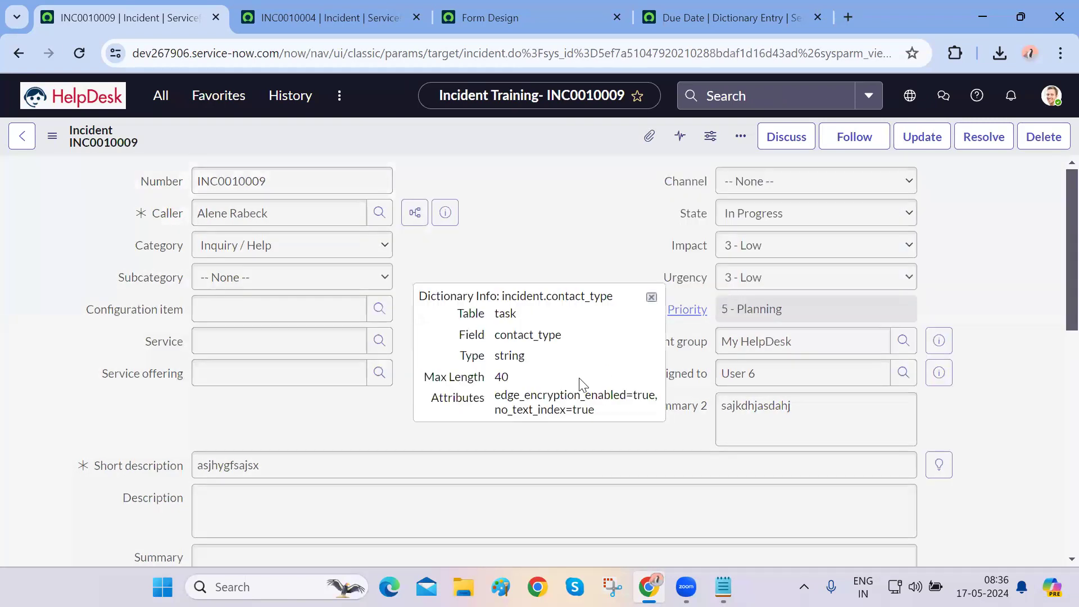
pyautogui.doubleClick(501, 359)
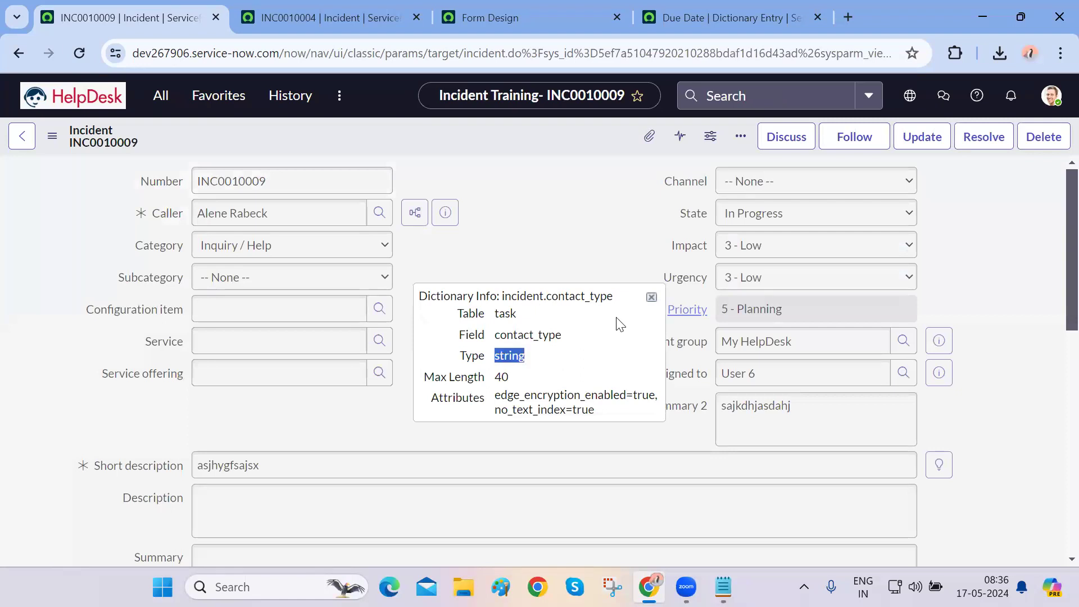
pyautogui.click(651, 297)
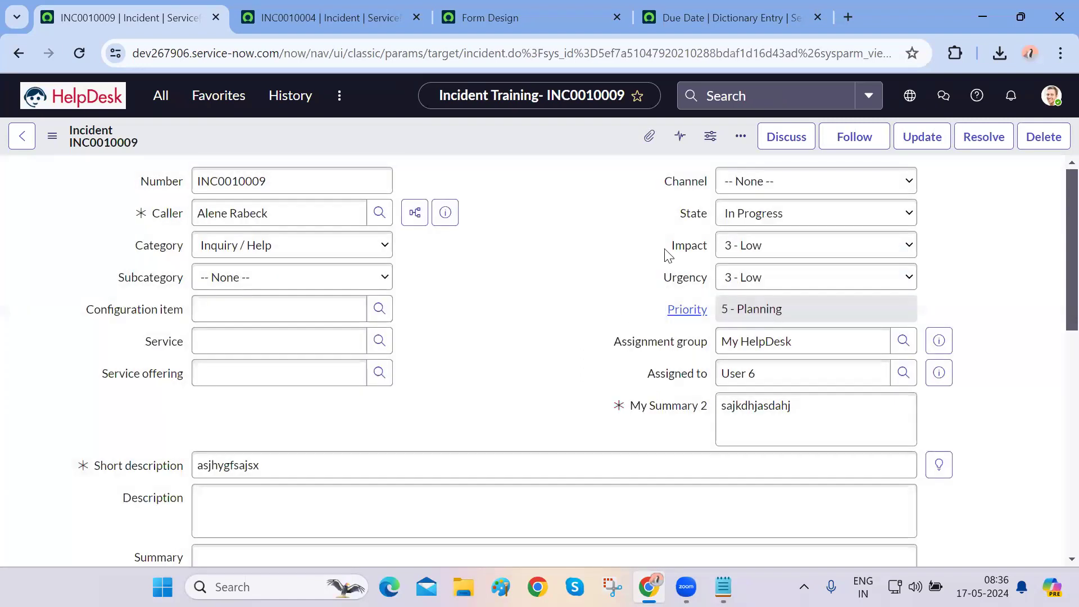
# Show the Channel field's dictionary information again, highlight its field name, and close the information
pyautogui.rightClick(685, 184)
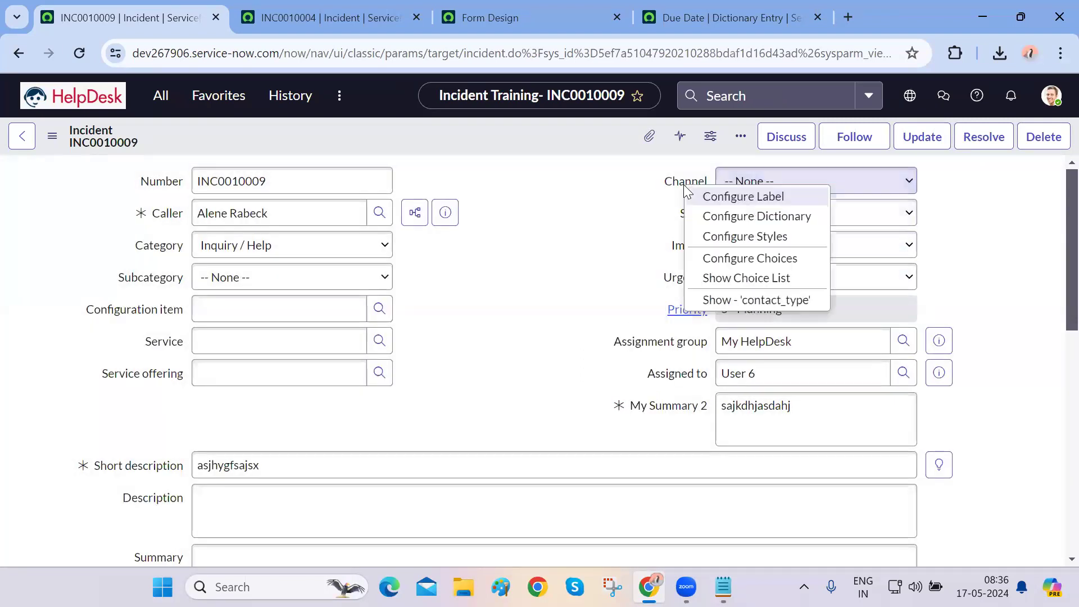
pyautogui.click(601, 289)
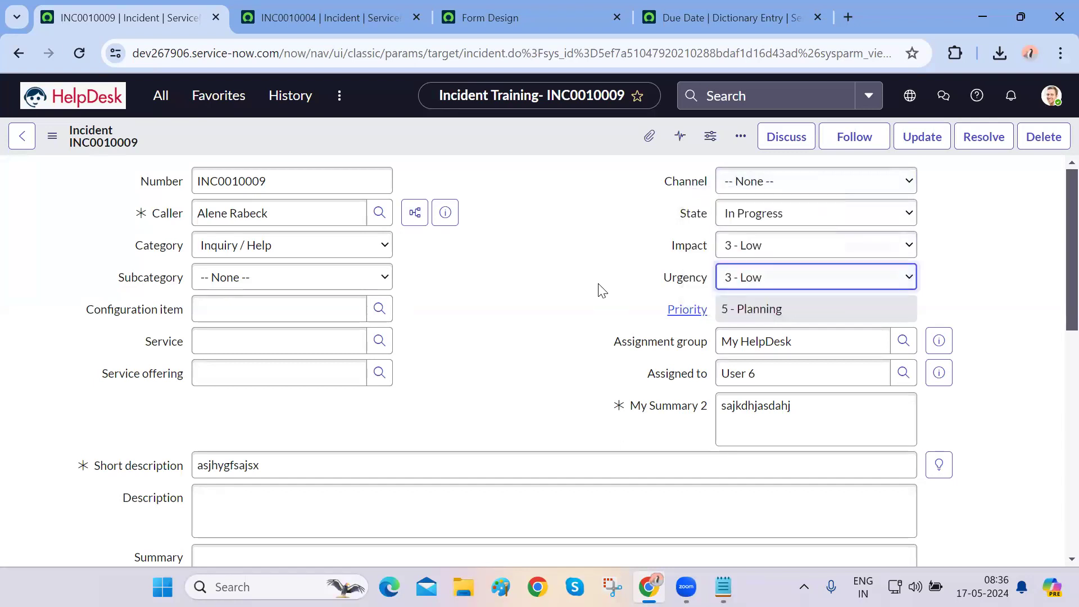
pyautogui.rightClick(684, 183)
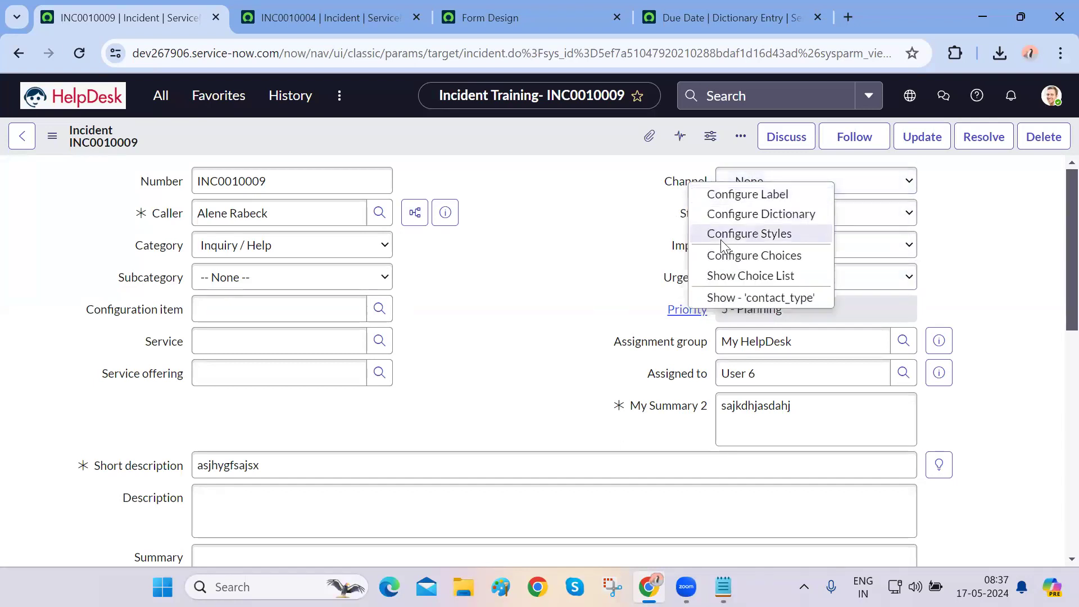
pyautogui.click(712, 300)
pyautogui.doubleClick(542, 335)
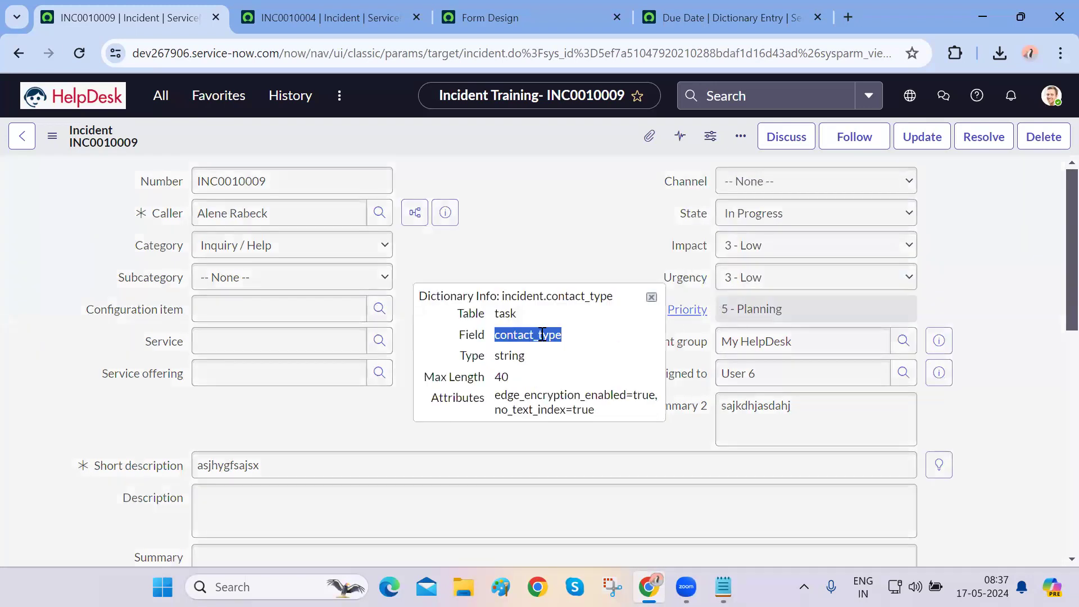
pyautogui.click(652, 297)
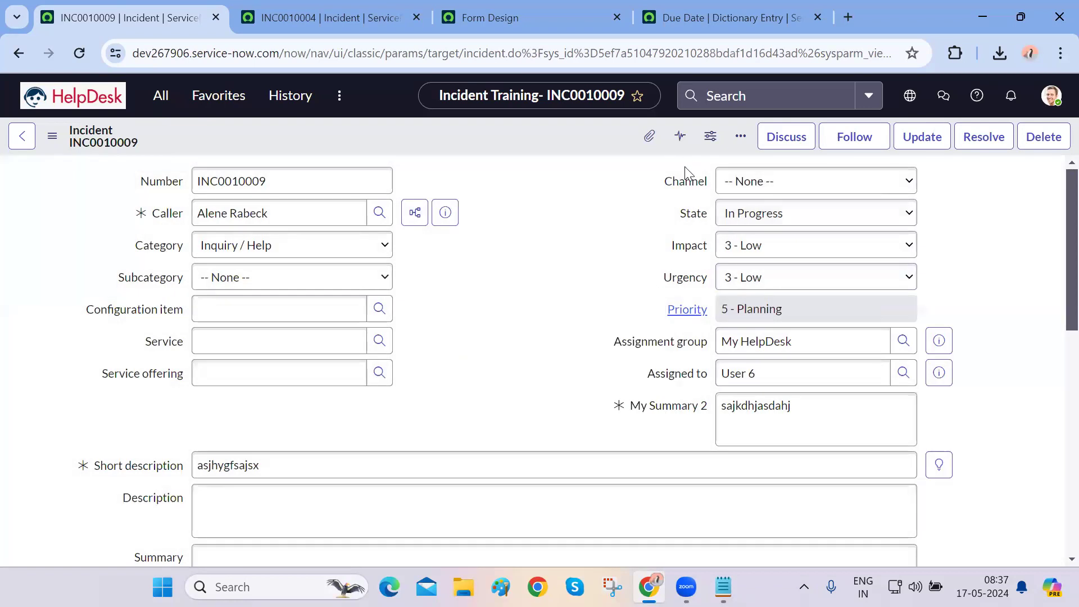
# Open the Channel field's dictionary entry, review its list of choices, and return to the incident
pyautogui.rightClick(686, 187)
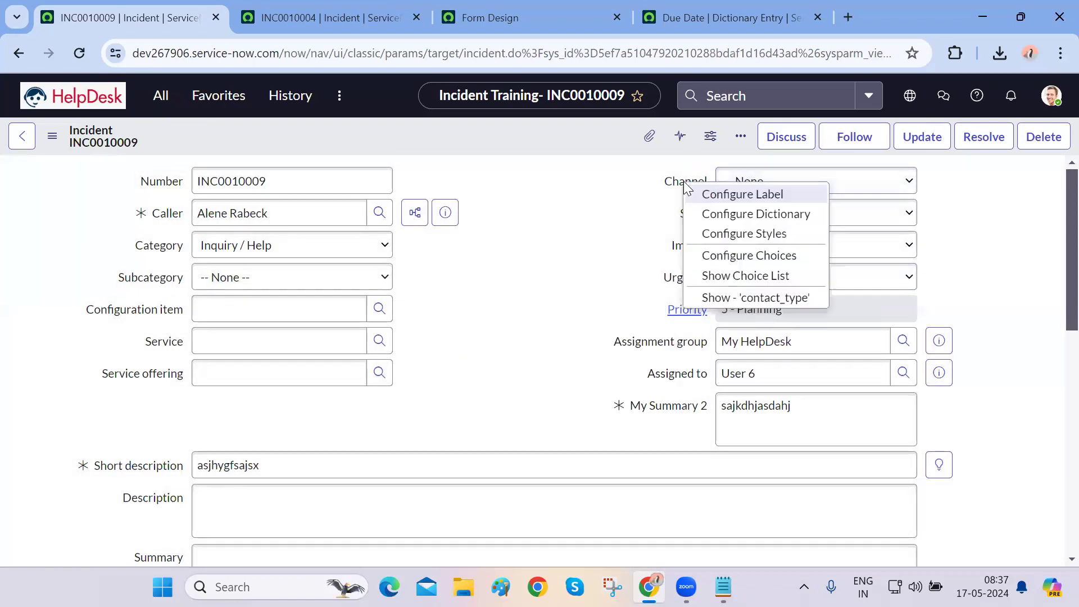
pyautogui.click(711, 216)
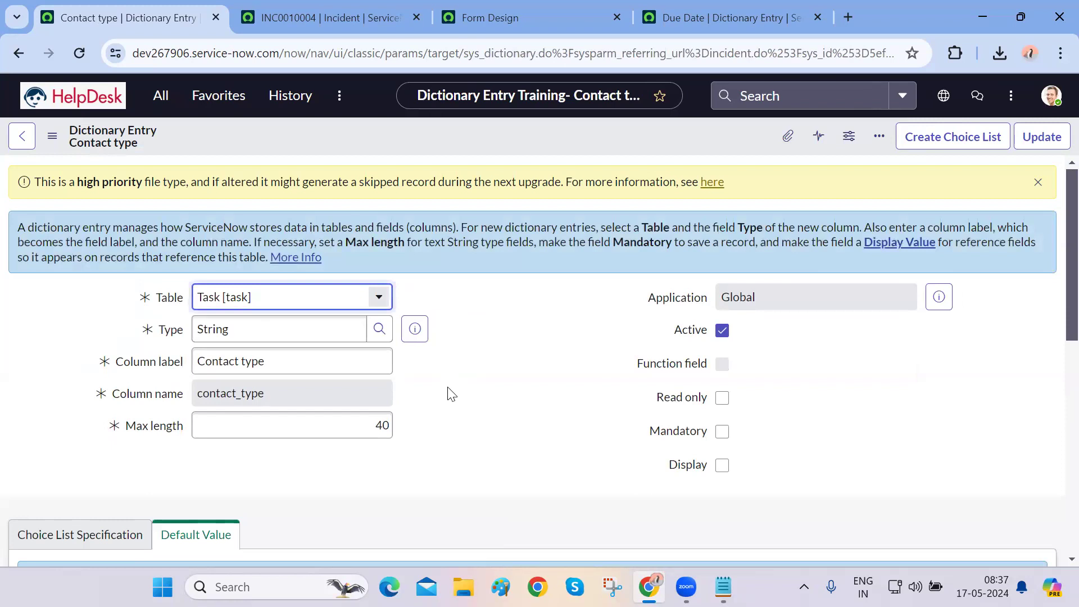
pyautogui.scroll(-10, 450, 393)
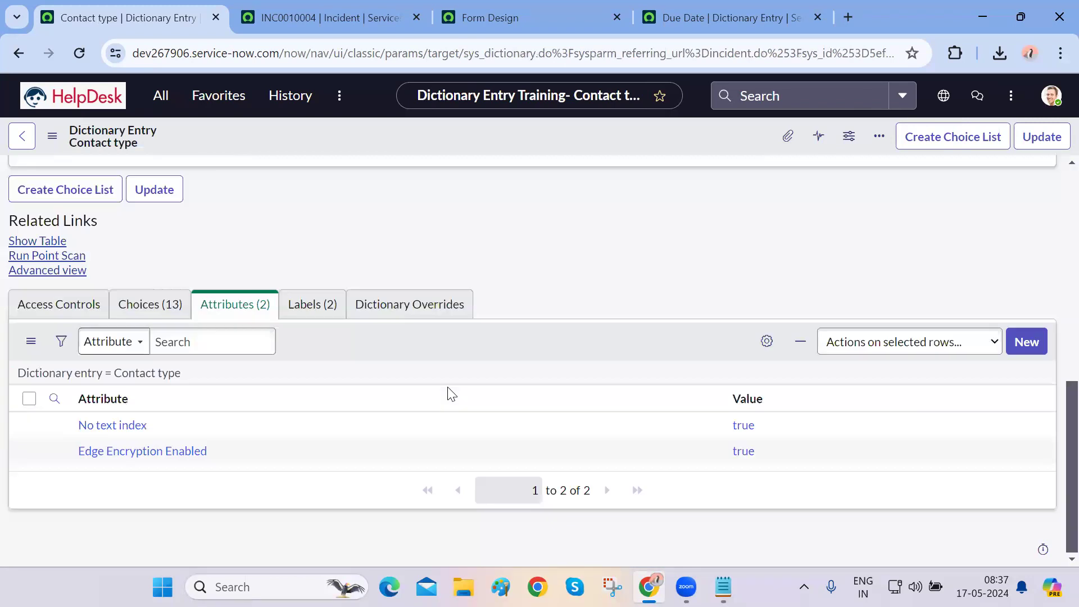
pyautogui.click(158, 309)
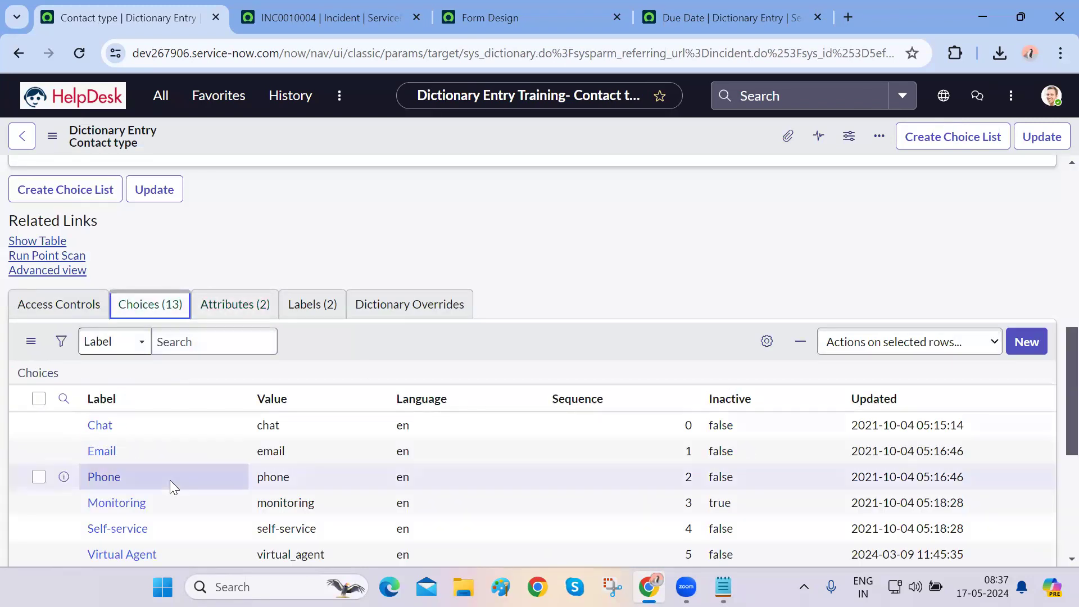
pyautogui.scroll(-5, 170, 484)
pyautogui.scroll(15, 170, 484)
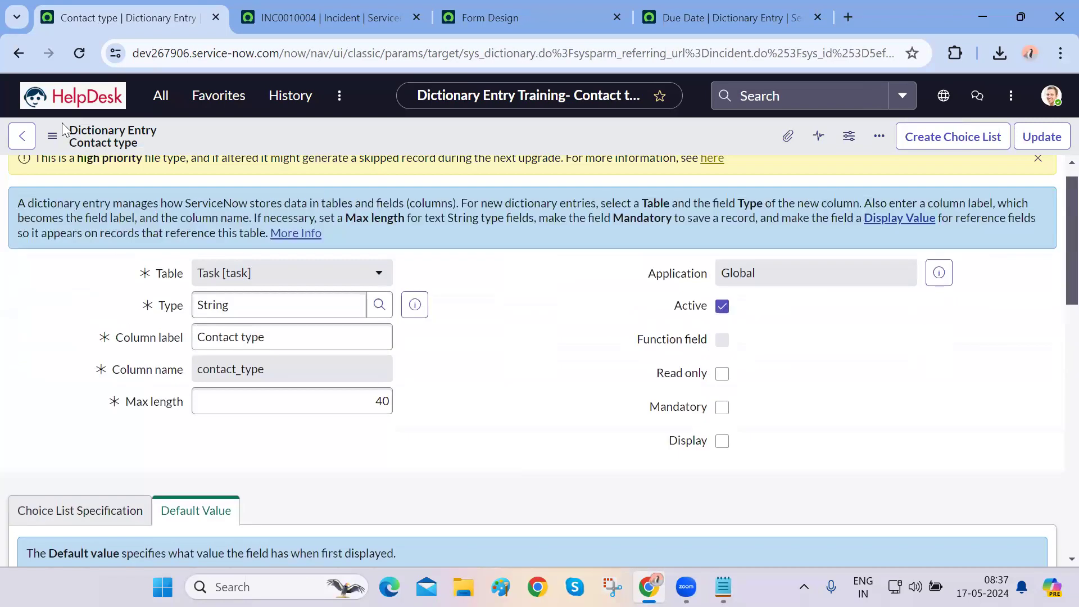
pyautogui.click(21, 58)
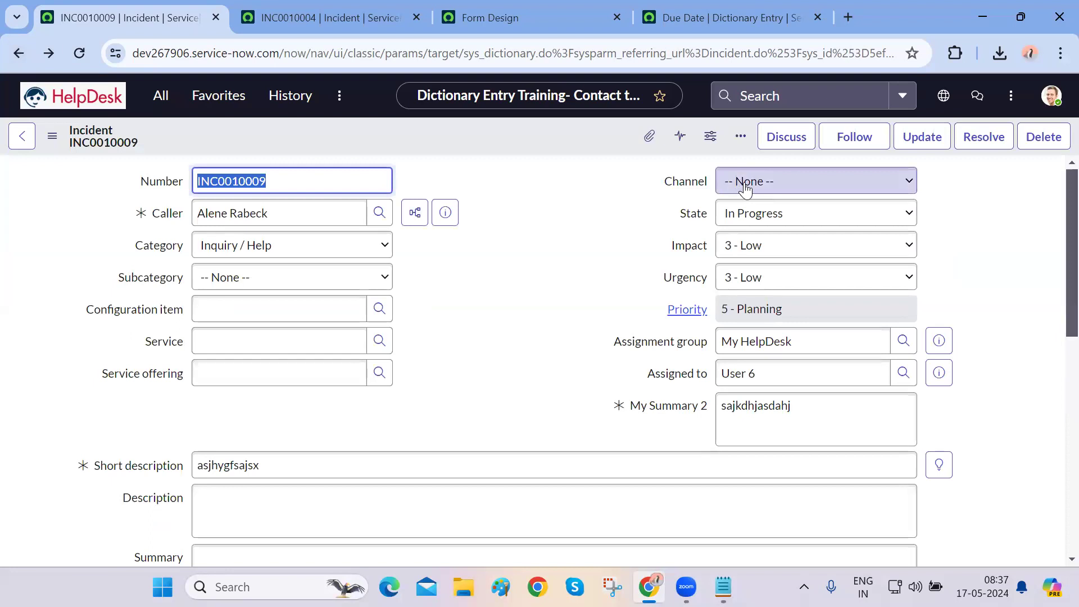
# Try the Chat, Email and Self-service options in the incident's Channel field, finishing with Virtual Agent
pyautogui.click(748, 181)
pyautogui.click(750, 219)
pyautogui.click(795, 186)
pyautogui.click(743, 236)
pyautogui.click(783, 187)
pyautogui.click(759, 259)
pyautogui.click(812, 180)
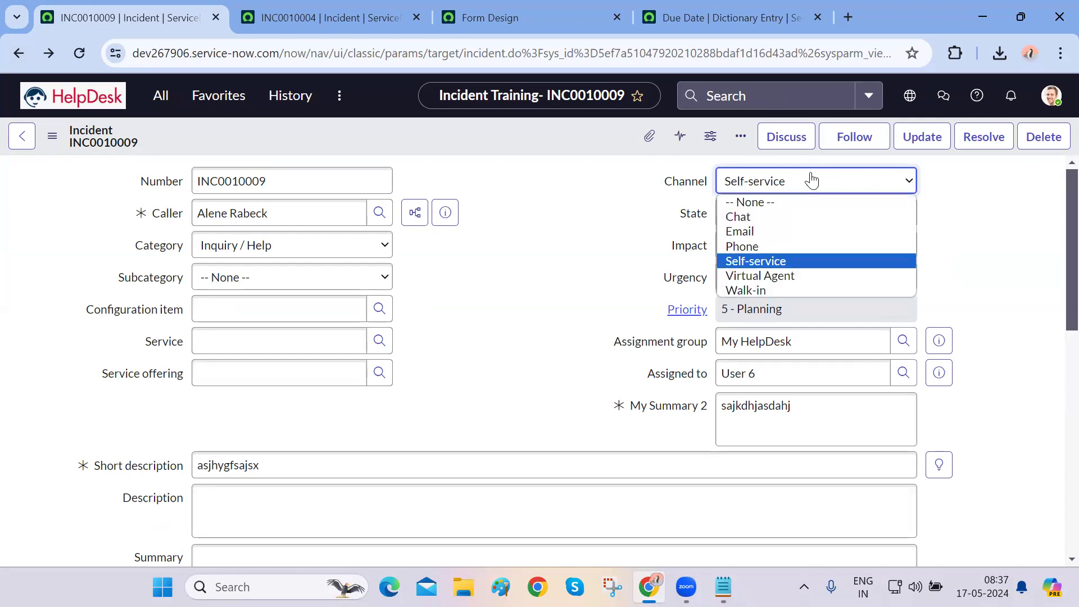
pyautogui.click(781, 274)
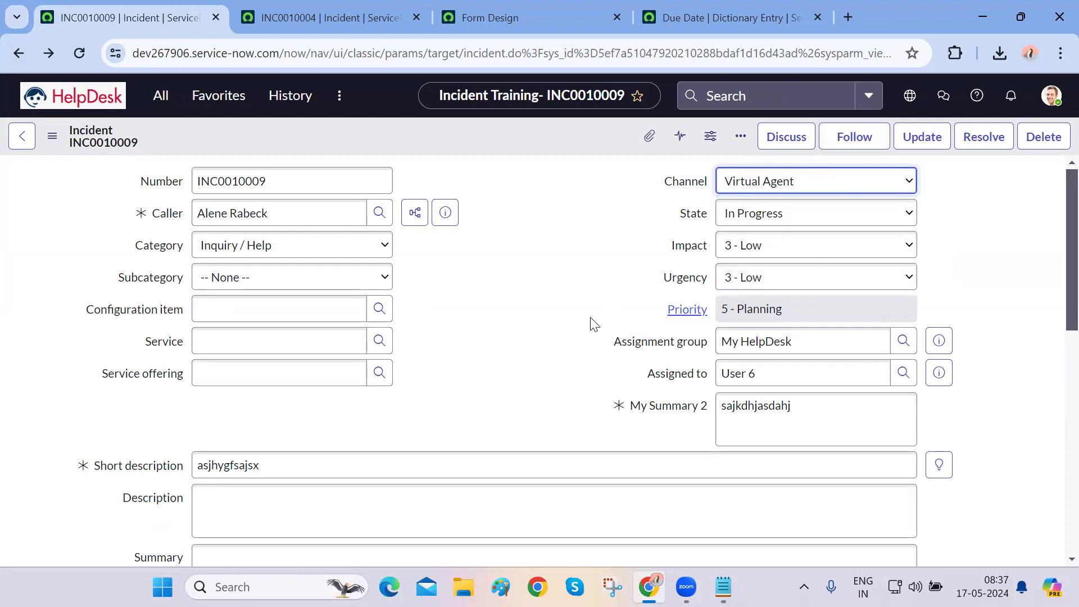
# View the State field's options, check its field type in the dictionary information, and close it
pyautogui.click(867, 223)
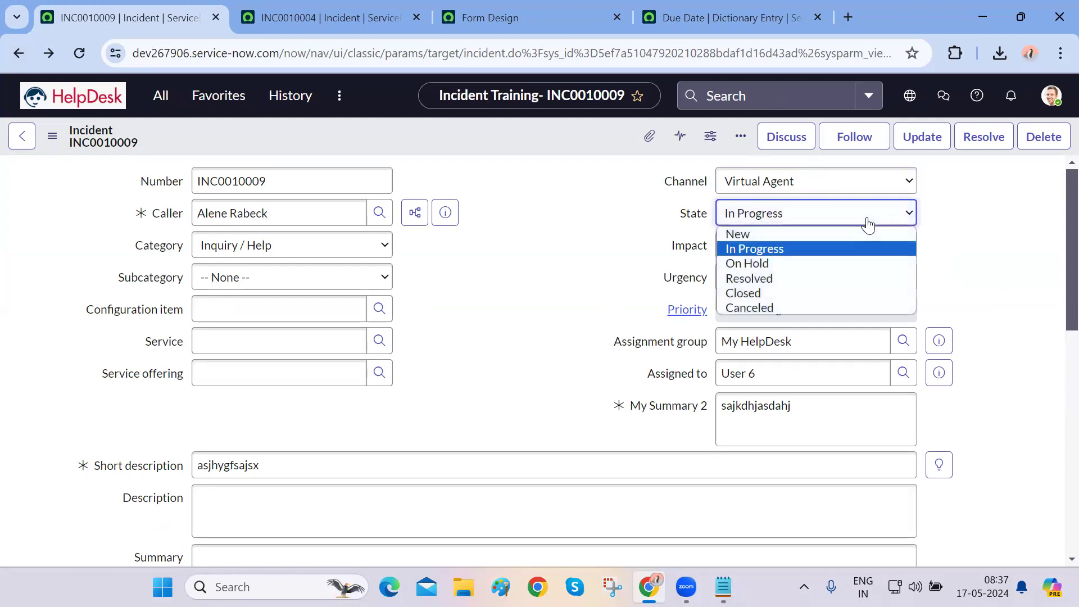
pyautogui.click(691, 223)
pyautogui.rightClick(695, 213)
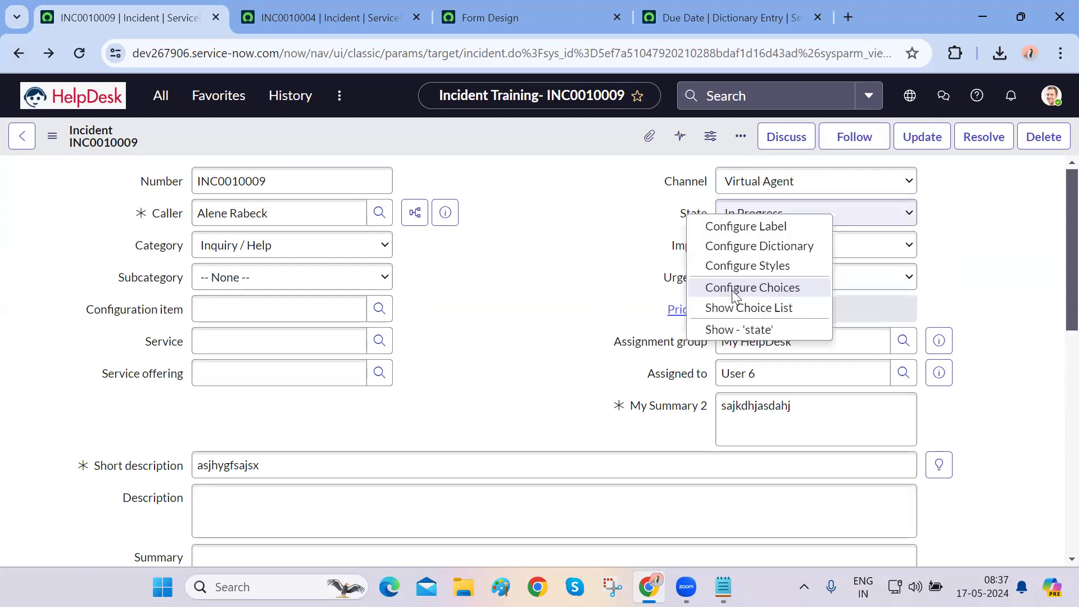
pyautogui.click(728, 329)
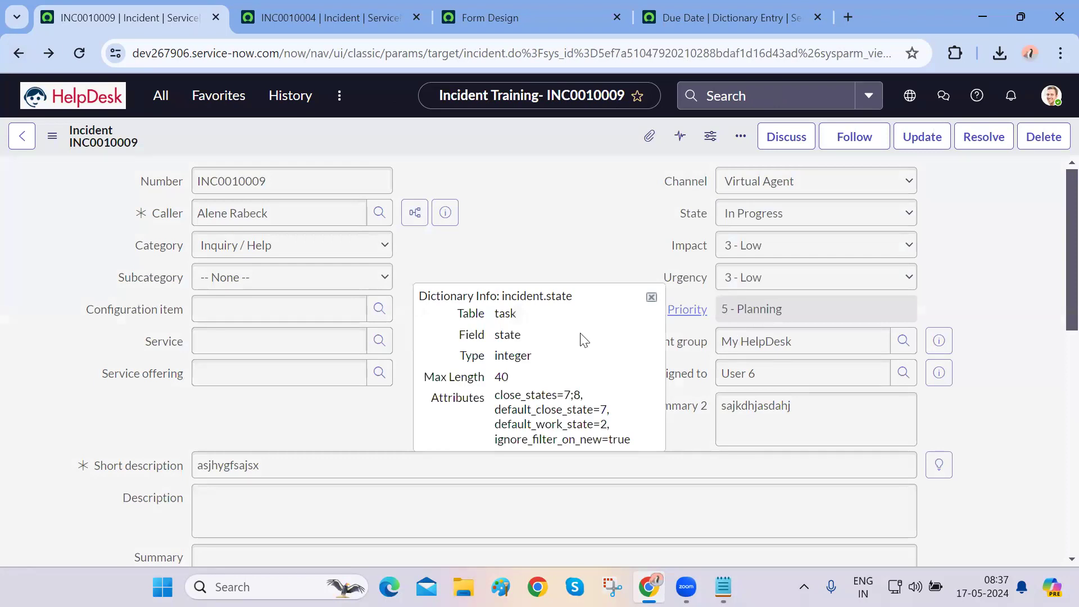
pyautogui.doubleClick(520, 353)
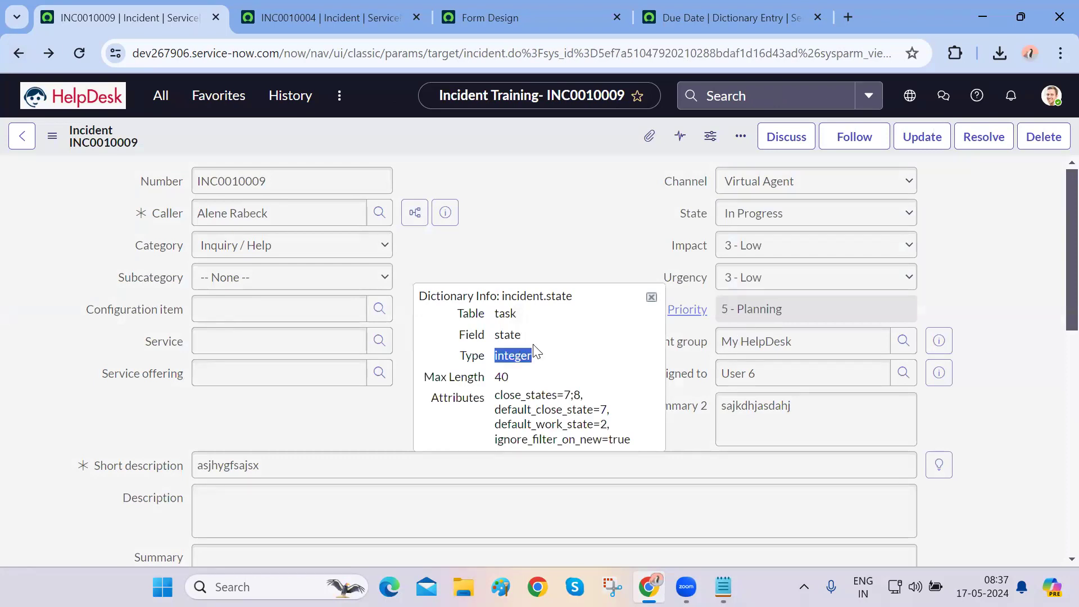
pyautogui.click(654, 295)
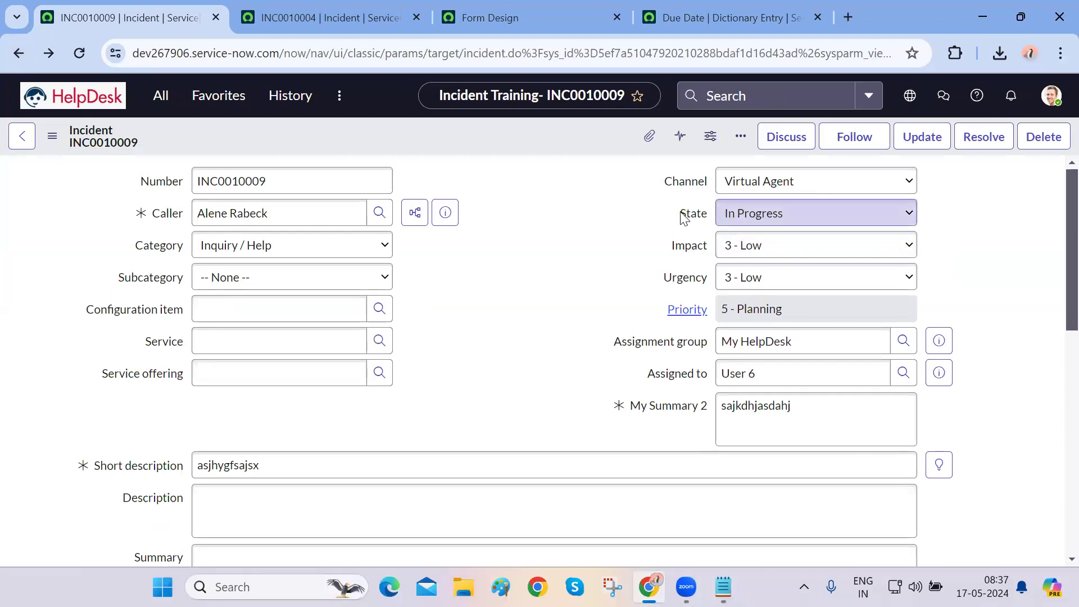
# Open the State field's dictionary entry, discarding the unsaved incident changes, and examine the values behind its choices
pyautogui.rightClick(683, 218)
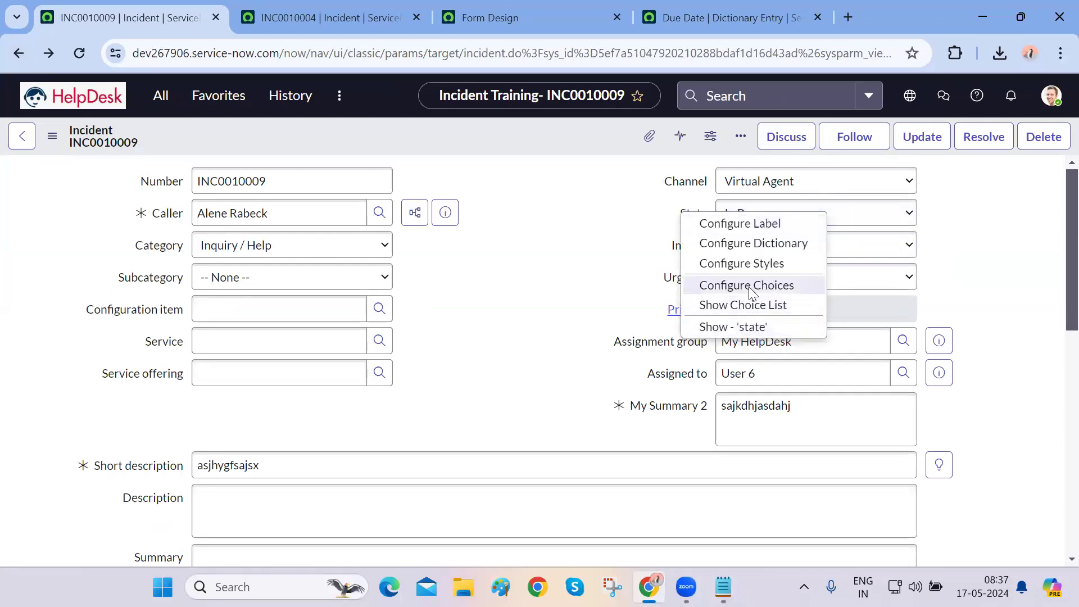
pyautogui.click(761, 244)
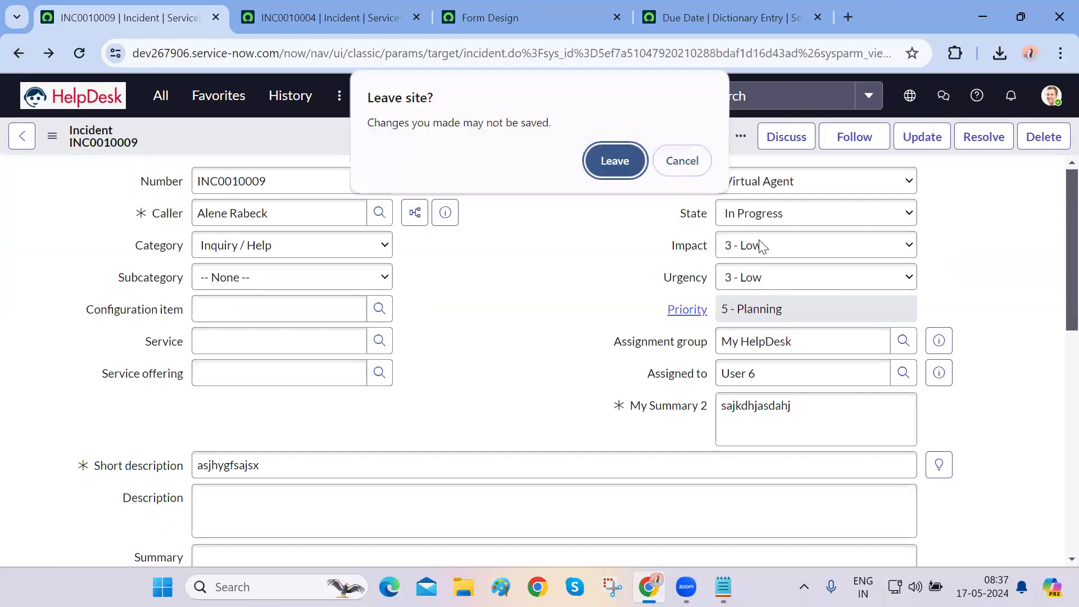
pyautogui.click(607, 157)
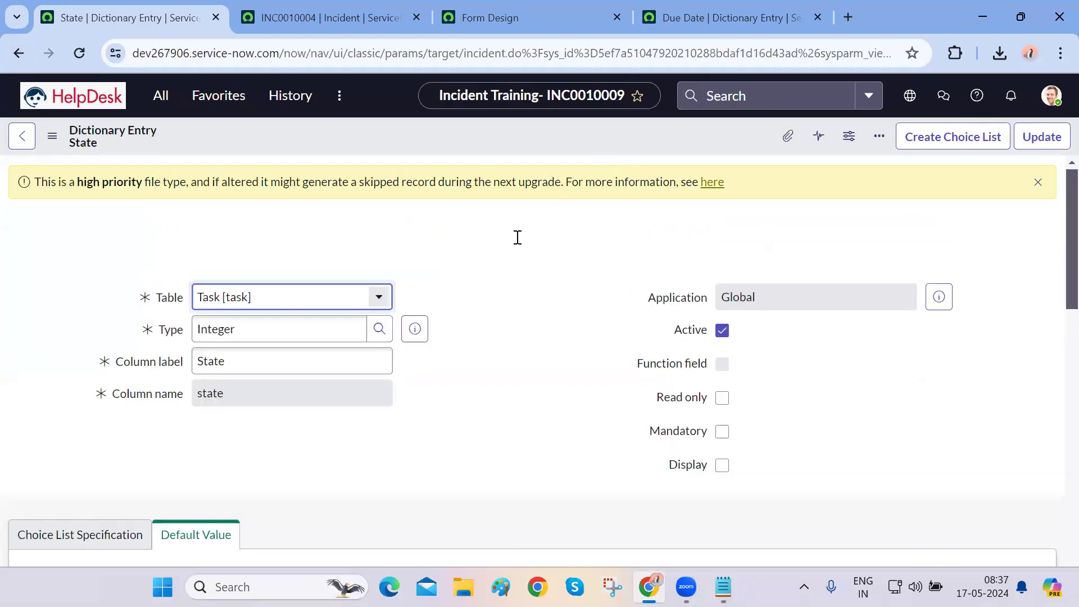
pyautogui.scroll(-12, 453, 422)
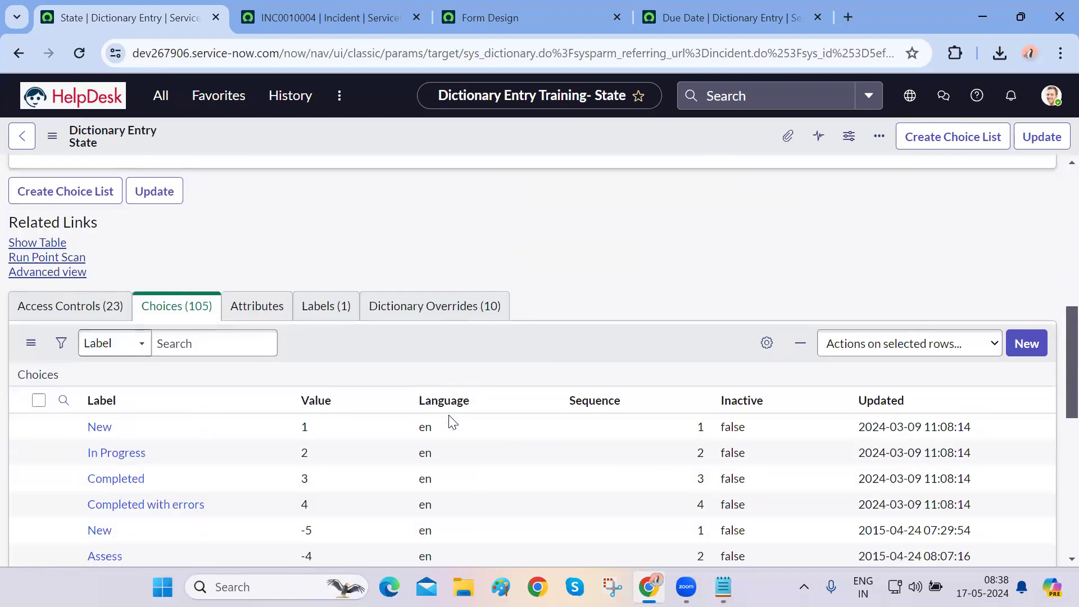
pyautogui.moveTo(305, 331); pyautogui.dragTo(327, 466)
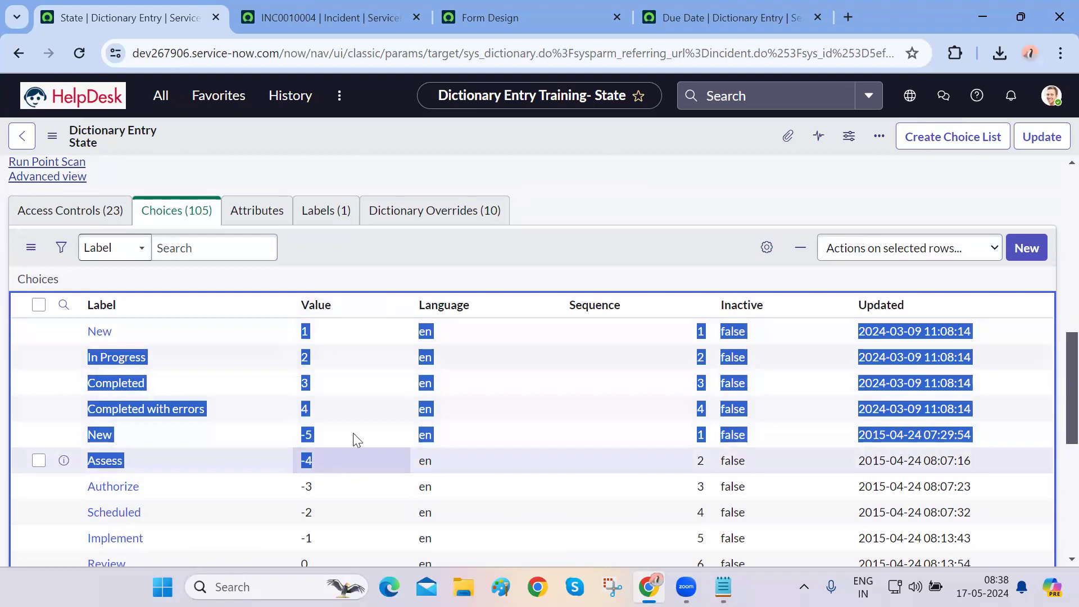
pyautogui.click(546, 255)
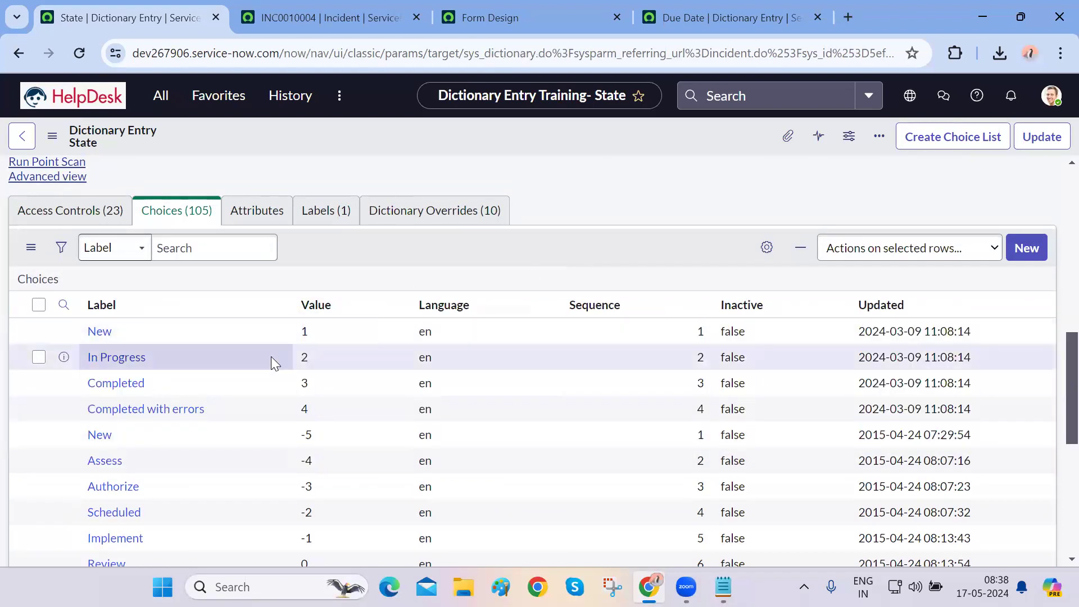
pyautogui.scroll(-4, 271, 356)
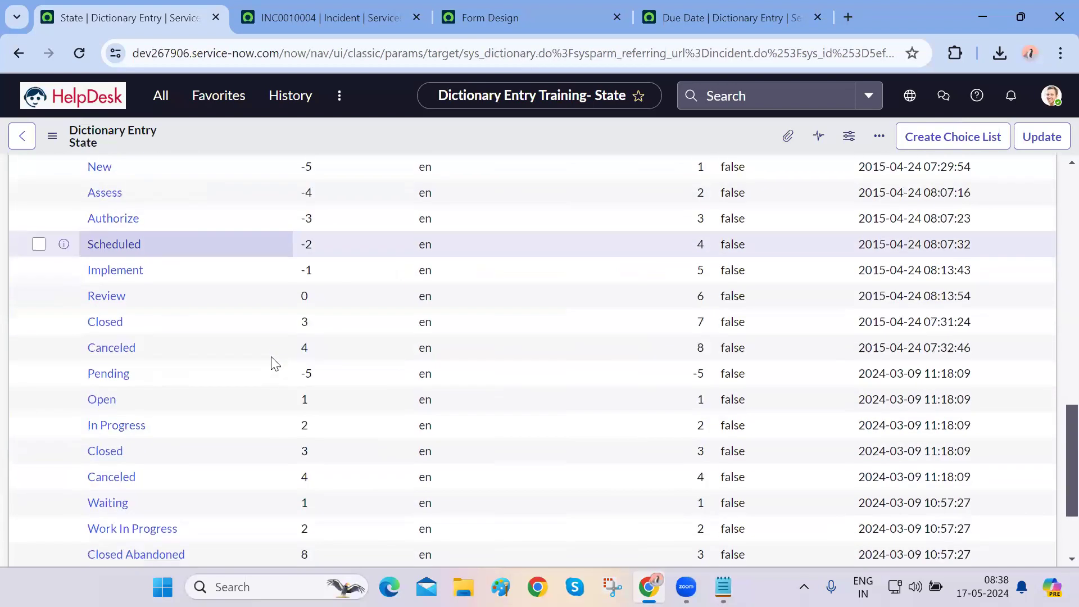
pyautogui.scroll(15, 271, 356)
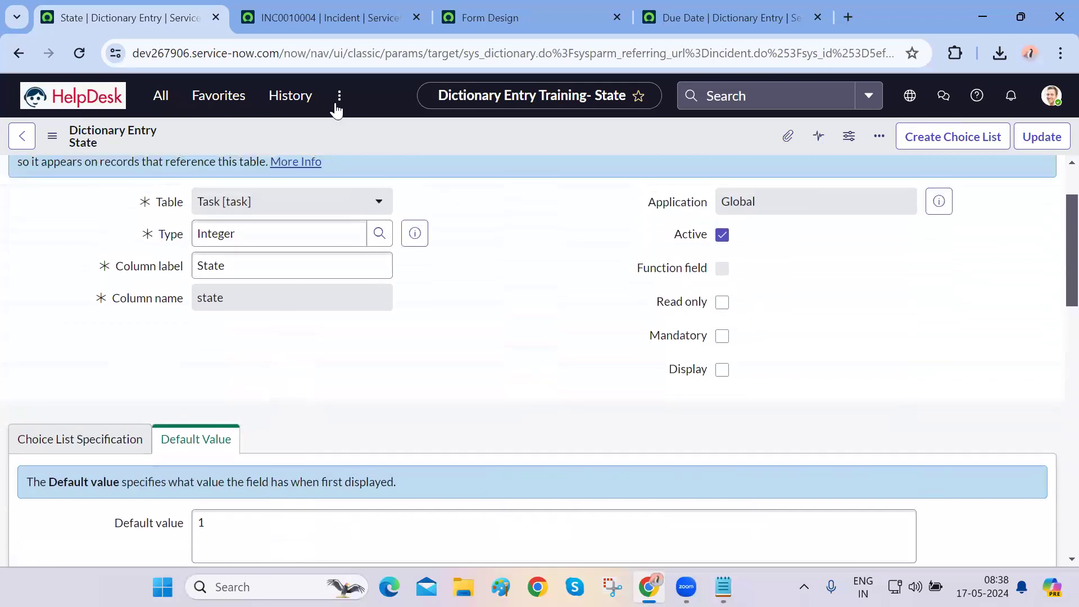
# Switch to incident INC0010004, try the In Progress state, and set its State to Closed
pyautogui.click(324, 25)
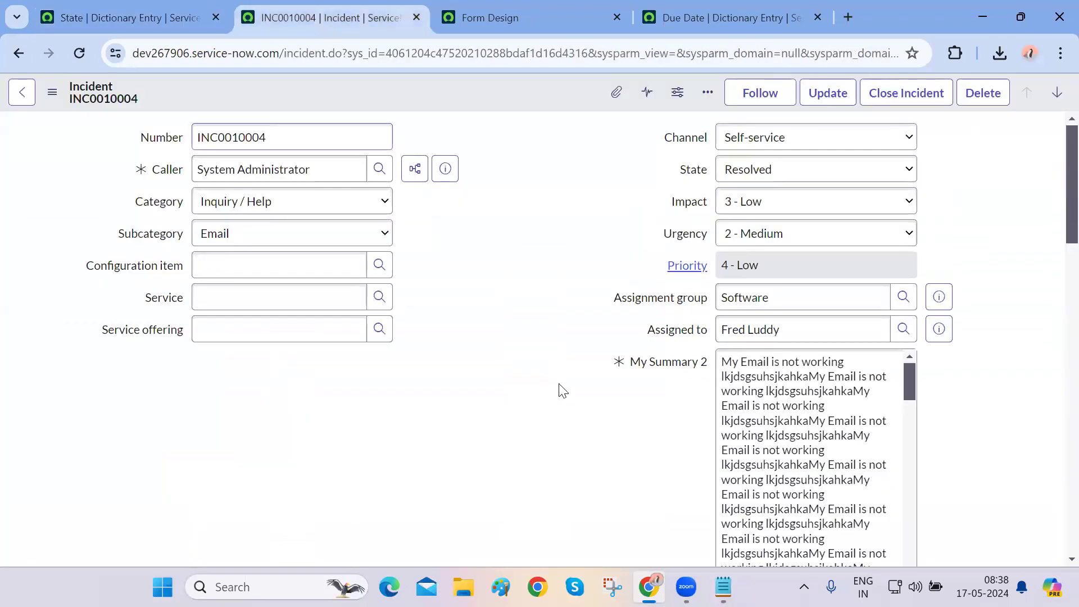
pyautogui.rightClick(693, 175)
pyautogui.click(897, 167)
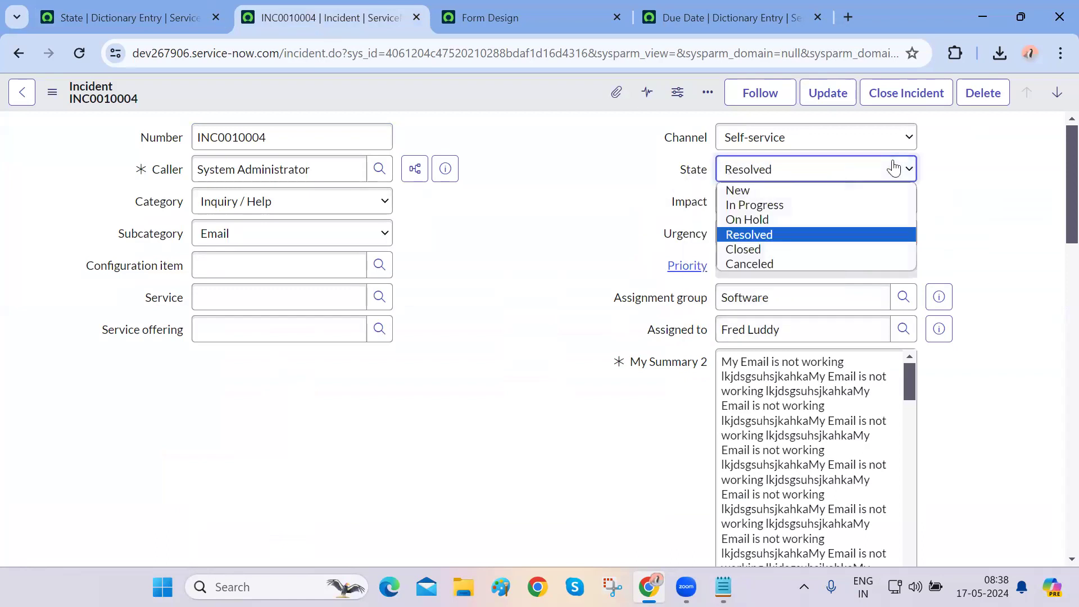
pyautogui.click(812, 204)
pyautogui.click(857, 171)
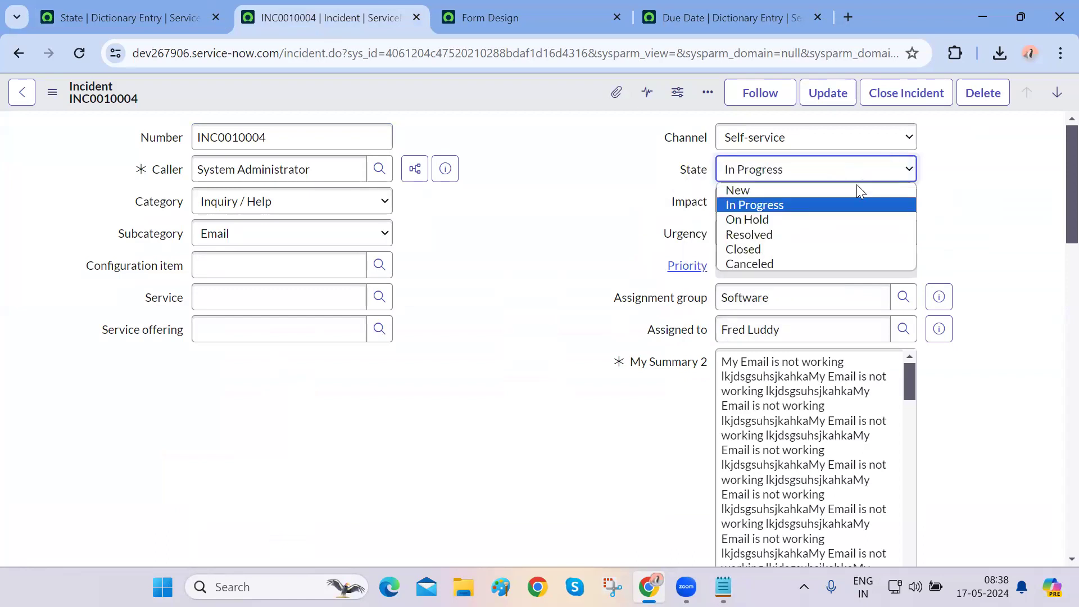
pyautogui.click(808, 250)
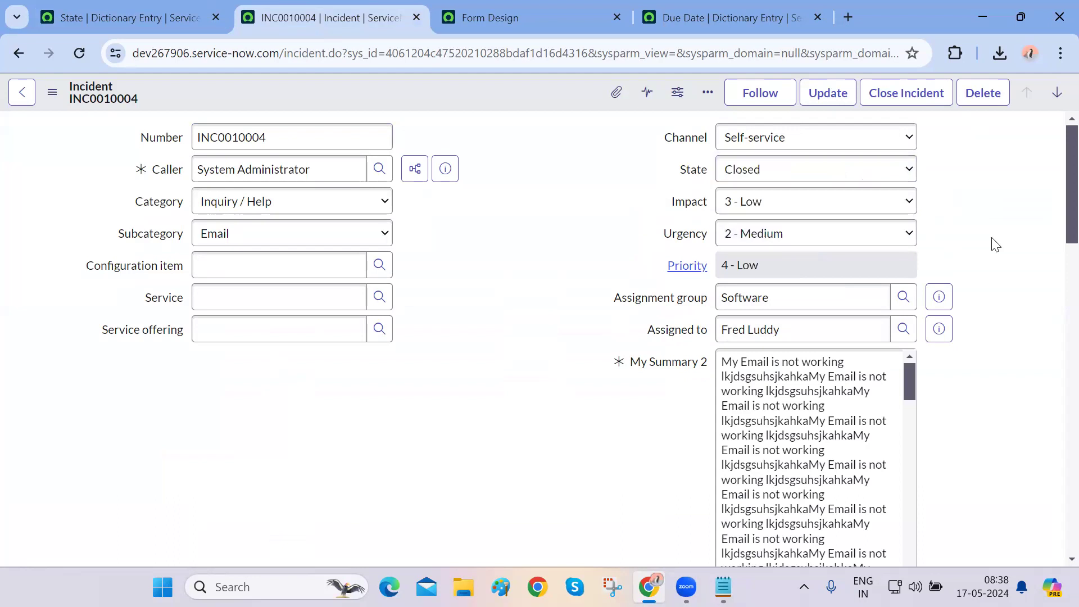
# Show the configuration options for the State field on incident INC0010004
pyautogui.click(703, 173)
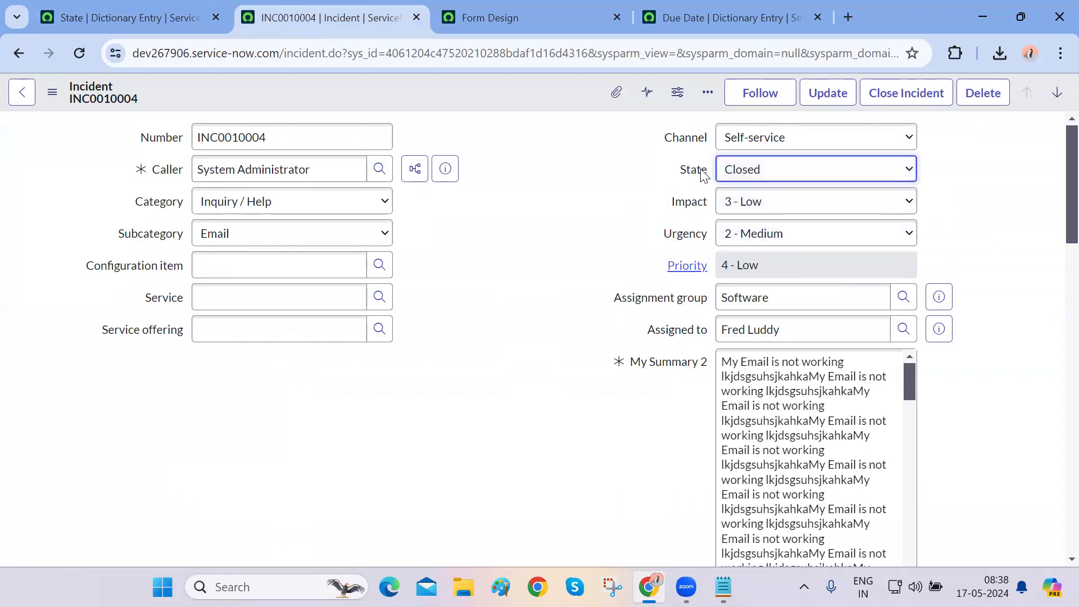
pyautogui.rightClick(703, 174)
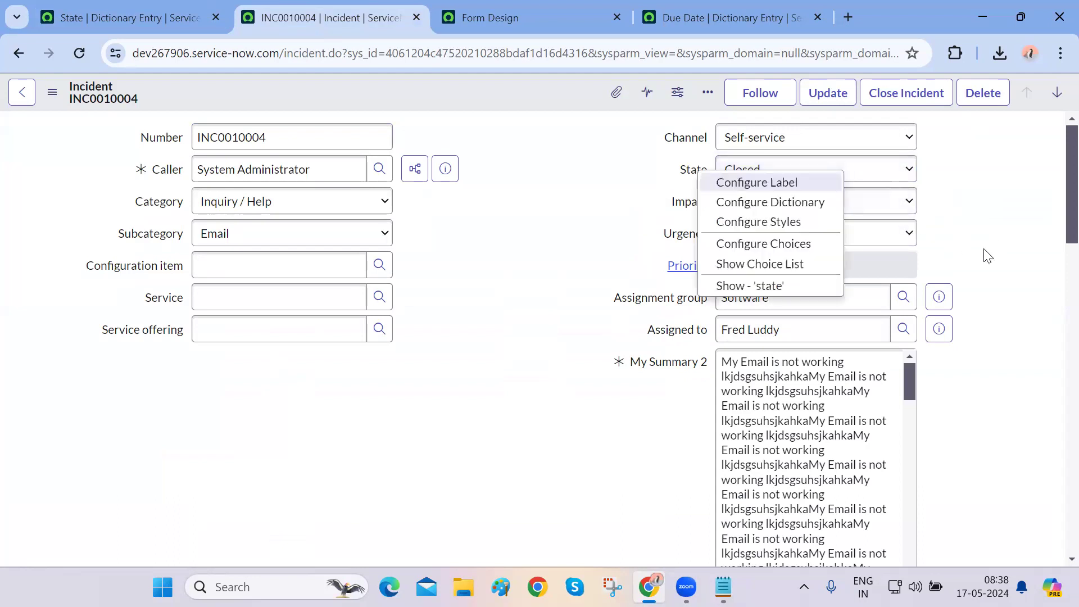
# Dismiss the State field's configuration menu and view the Due Date dictionary entry
pyautogui.click(988, 255)
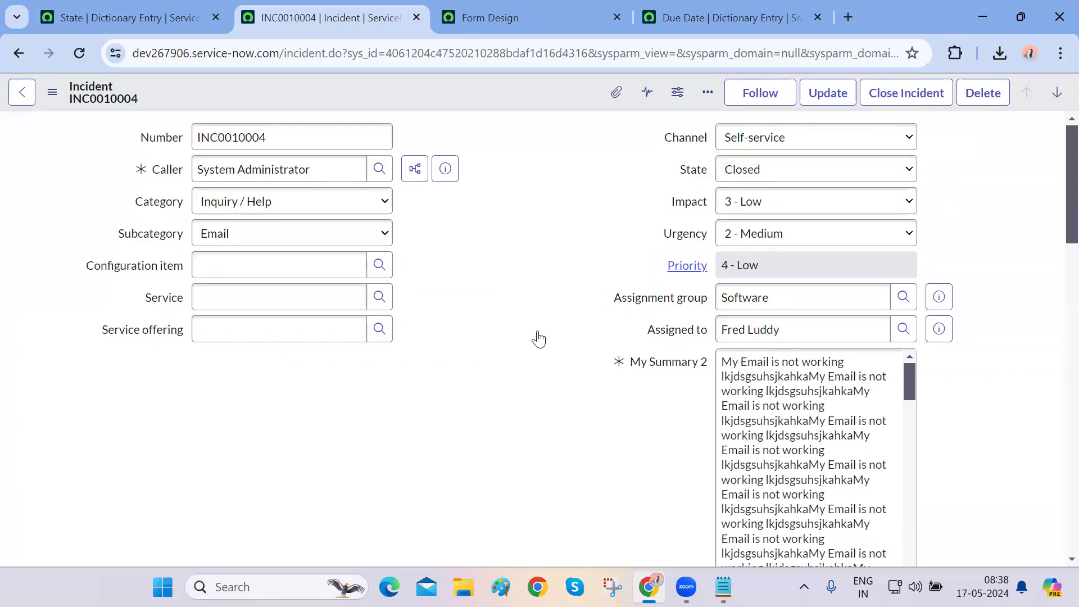
pyautogui.hotkey('ctrl', 'Tab')
pyautogui.hotkey('ctrl', 'Tab')
pyautogui.scroll(-2, 392, 386)
pyautogui.scroll(1, 393, 385)
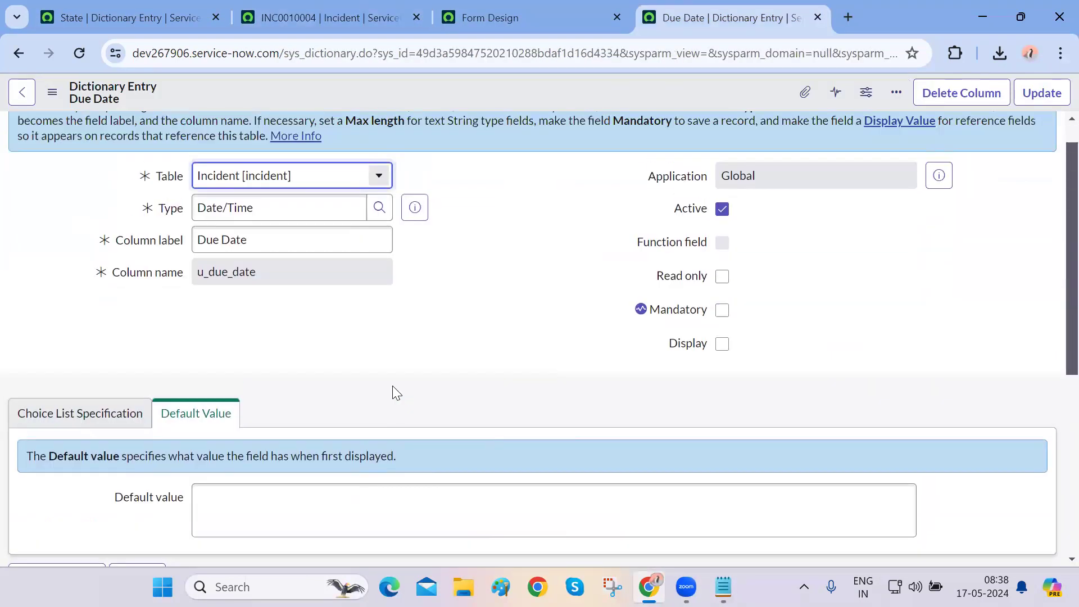
# Examine the labels and values in the Choices list of the State dictionary entry
pyautogui.hotkey('ctrl', 'Tab')
pyautogui.doubleClick(266, 255)
pyautogui.click(423, 354)
pyautogui.scroll(-1, 426, 353)
pyautogui.scroll(-14, 240, 355)
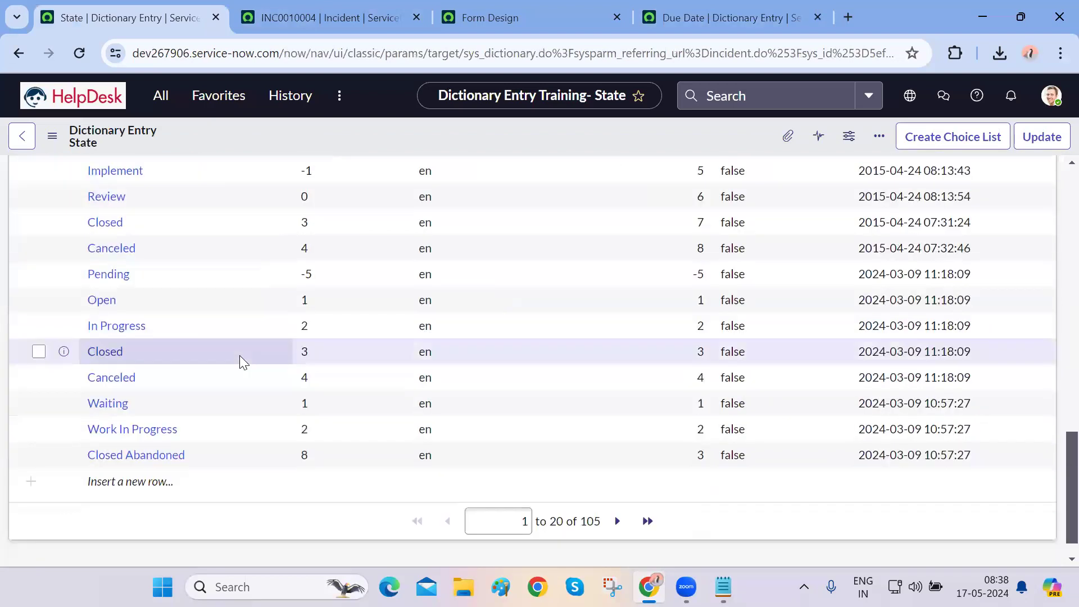
pyautogui.scroll(7, 239, 355)
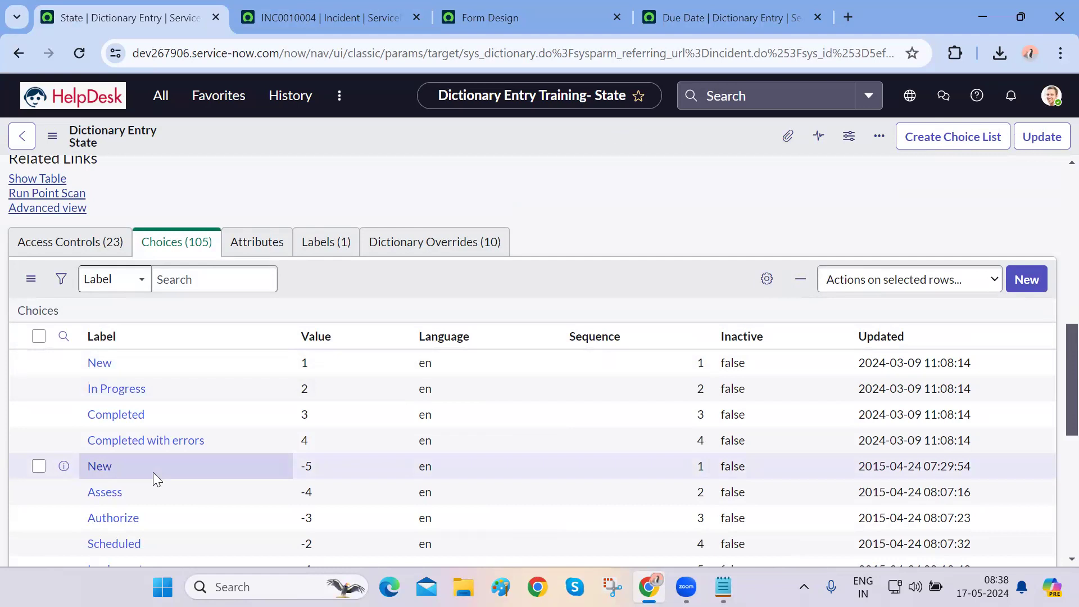
pyautogui.moveTo(306, 357); pyautogui.dragTo(329, 493)
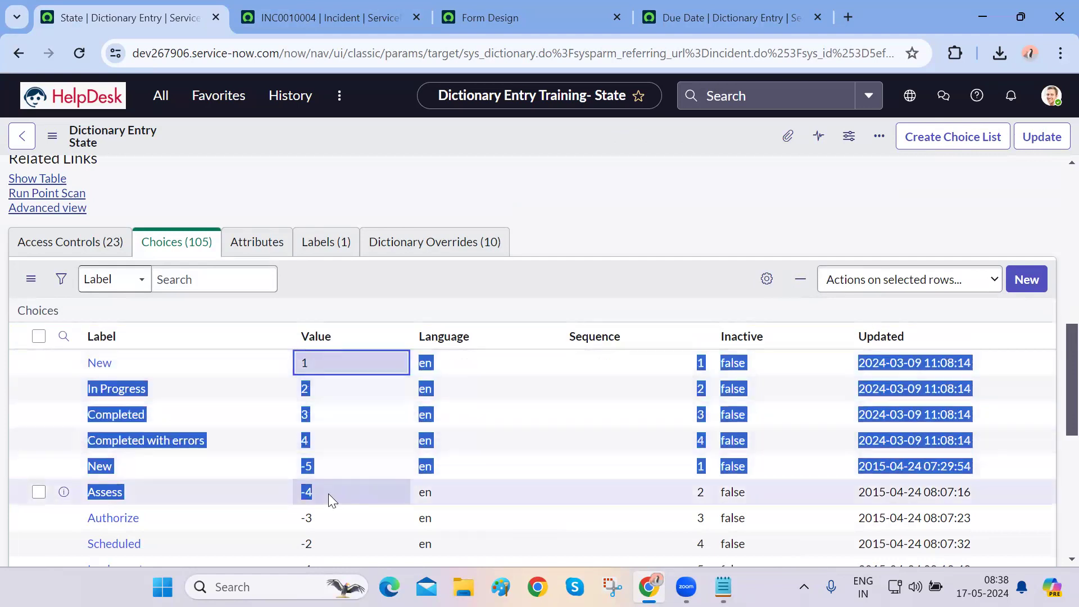
pyautogui.click(572, 287)
pyautogui.scroll(-1, 345, 441)
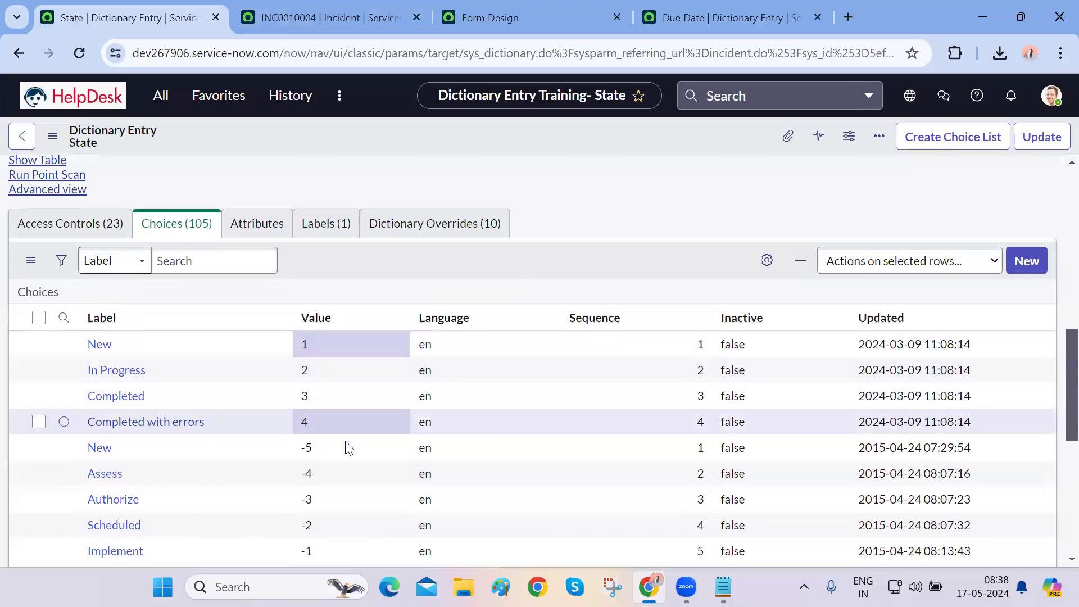
pyautogui.scroll(-1, 349, 448)
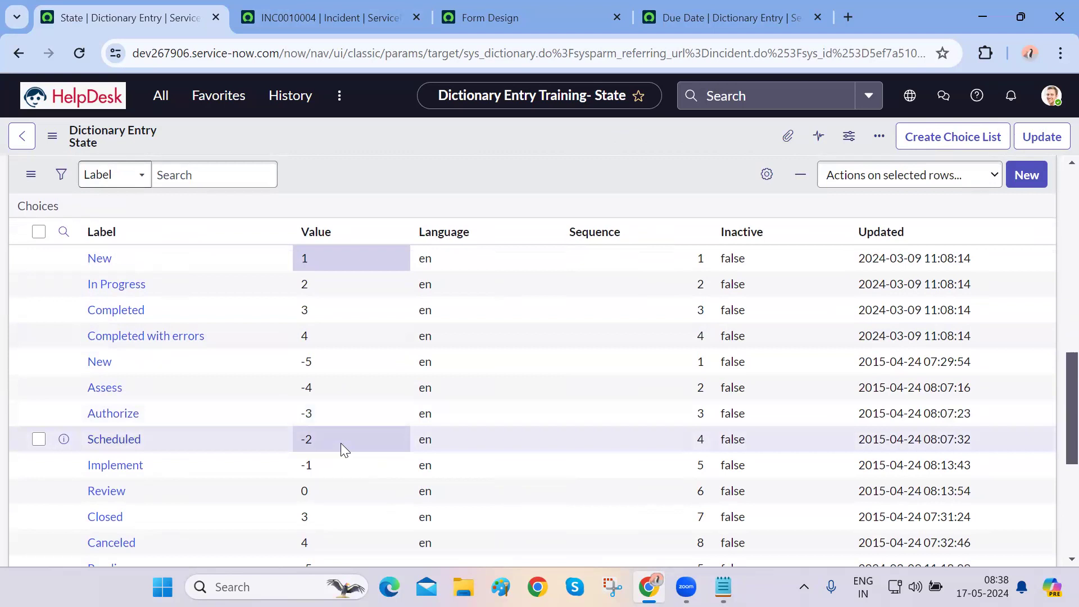
pyautogui.doubleClick(322, 256)
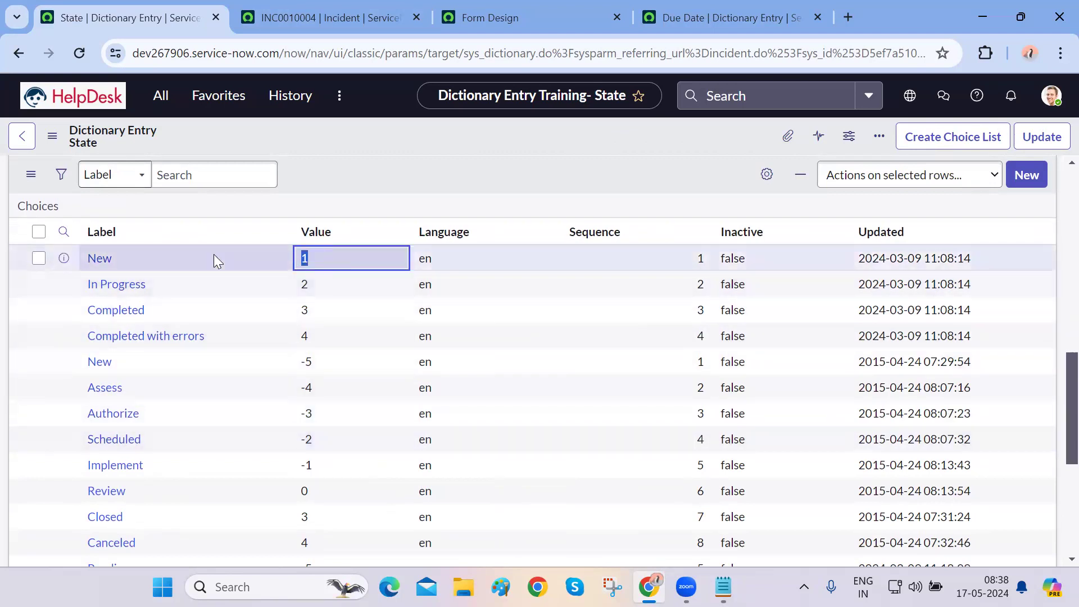
pyautogui.click(344, 269)
pyautogui.click(474, 168)
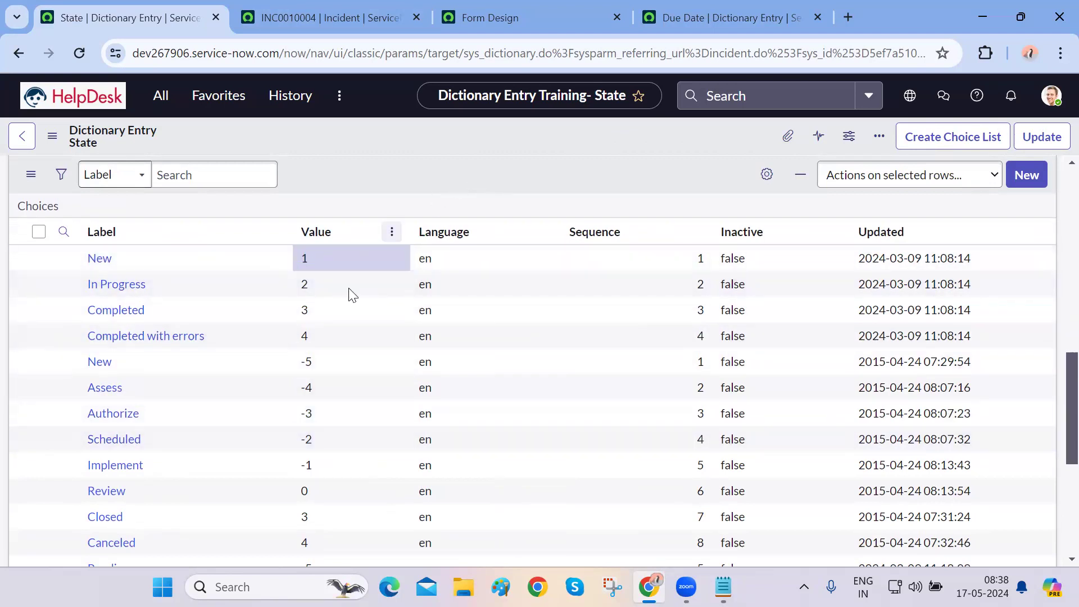
# Filter the State field's choices to those whose value contains 1
pyautogui.click(64, 231)
pyautogui.click(323, 262)
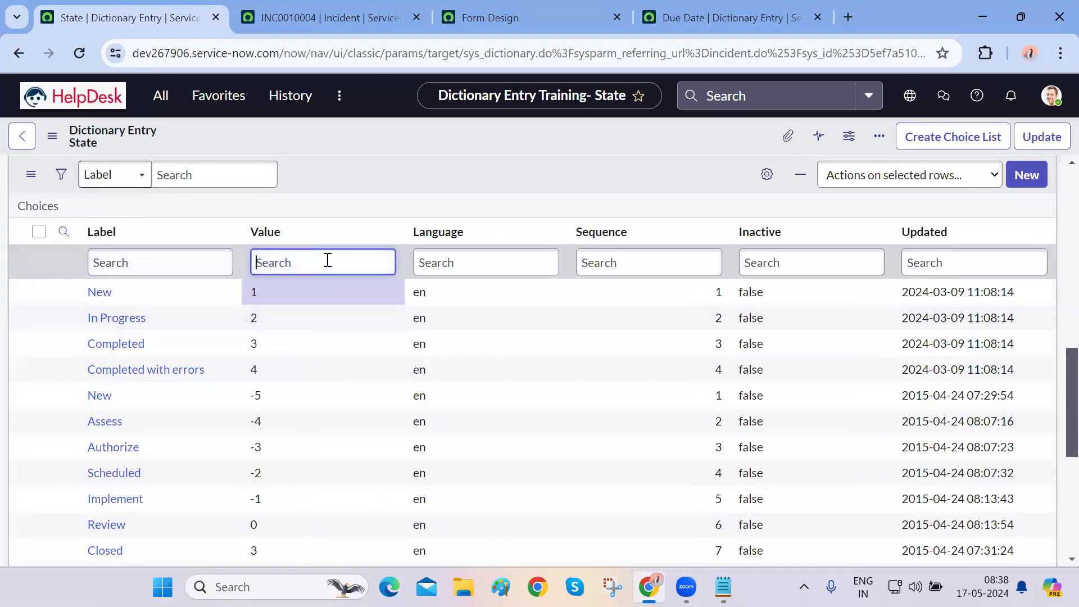
pyautogui.write('1')
pyautogui.press('Return')
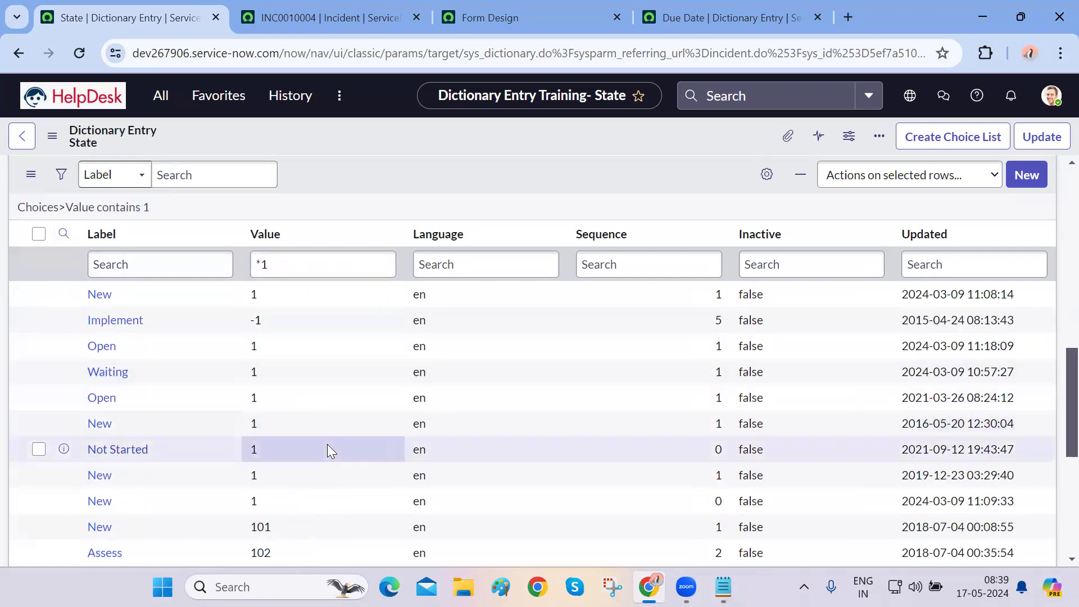
# Compare the labels of the choices with value 1, and check the State field's default value and type
pyautogui.scroll(-5, 329, 450)
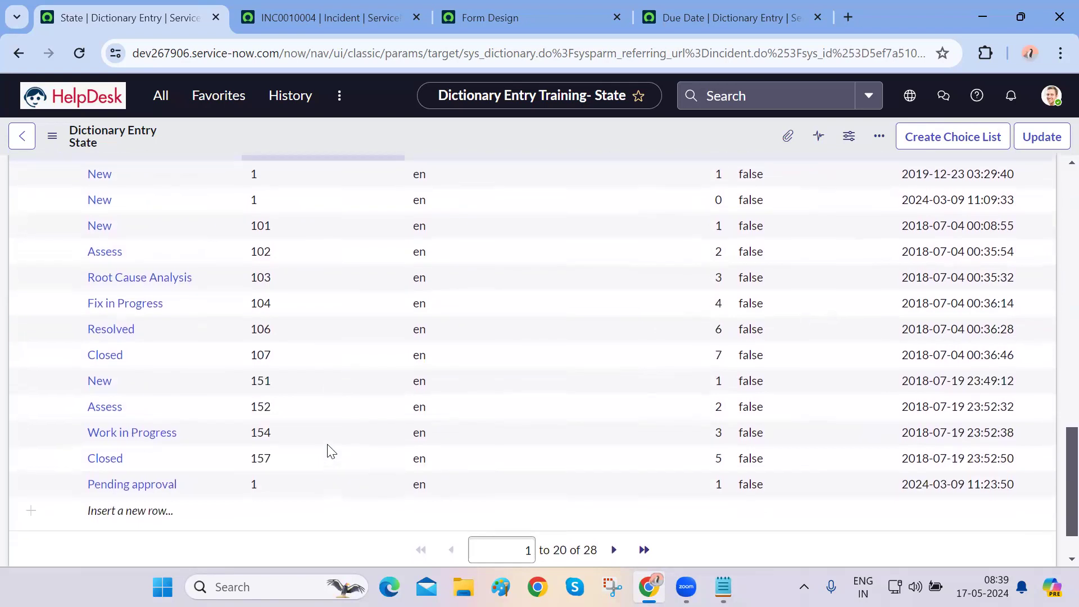
pyautogui.scroll(5, 329, 449)
pyautogui.moveTo(274, 239); pyautogui.dragTo(88, 241)
pyautogui.moveTo(287, 293); pyautogui.dragTo(130, 301)
pyautogui.moveTo(289, 323); pyautogui.dragTo(66, 317)
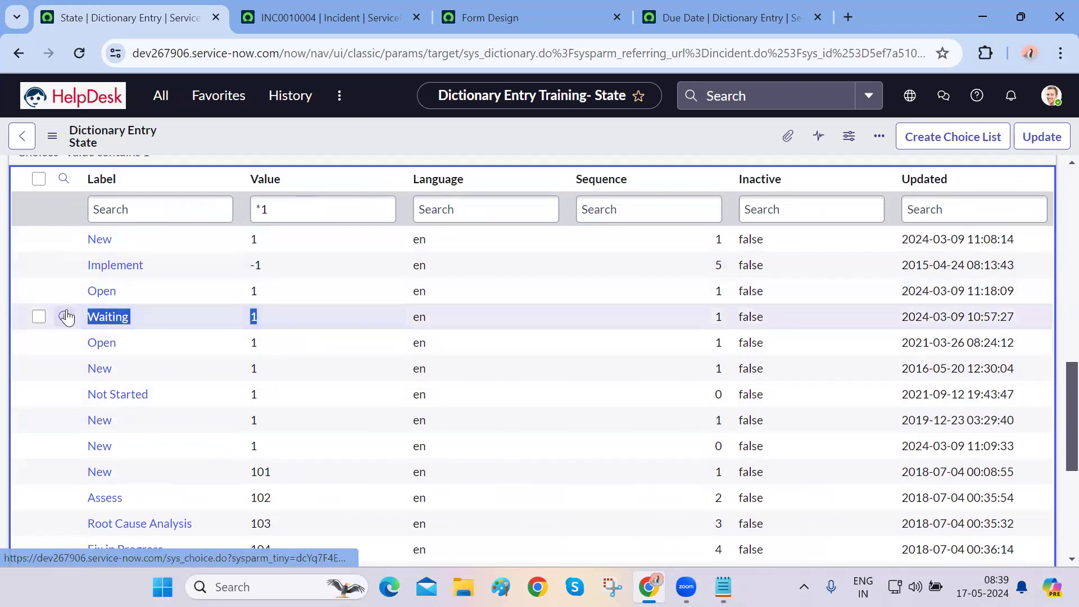
pyautogui.scroll(3, 209, 391)
pyautogui.click(483, 182)
pyautogui.scroll(3, 483, 182)
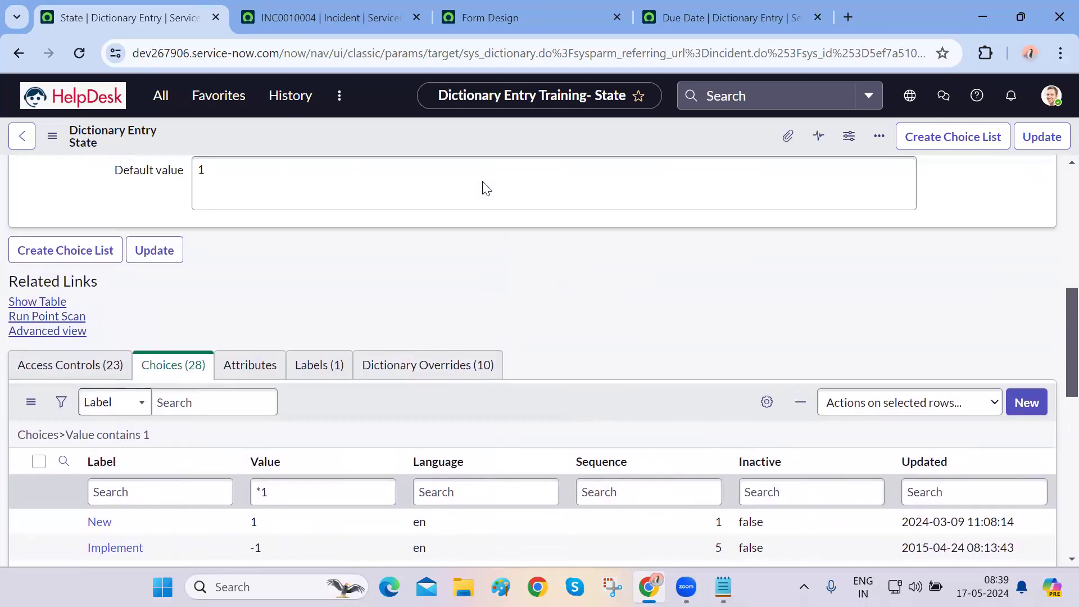
pyautogui.scroll(5, 486, 188)
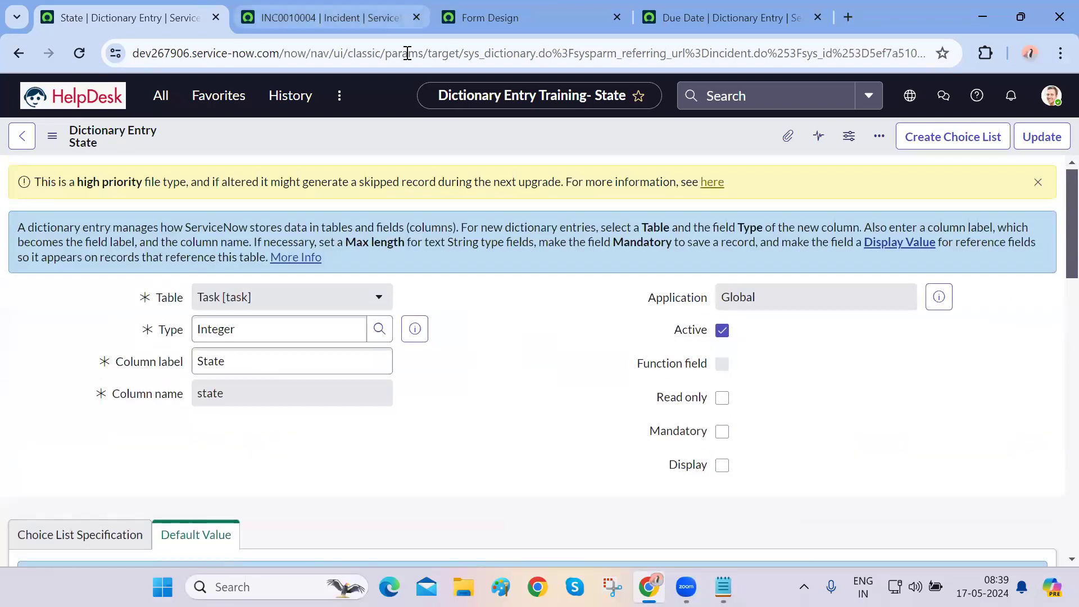
# View the available State options on the incident record, leaving the selection as it is
pyautogui.hotkey('ctrl', 'Tab')
pyautogui.click(747, 170)
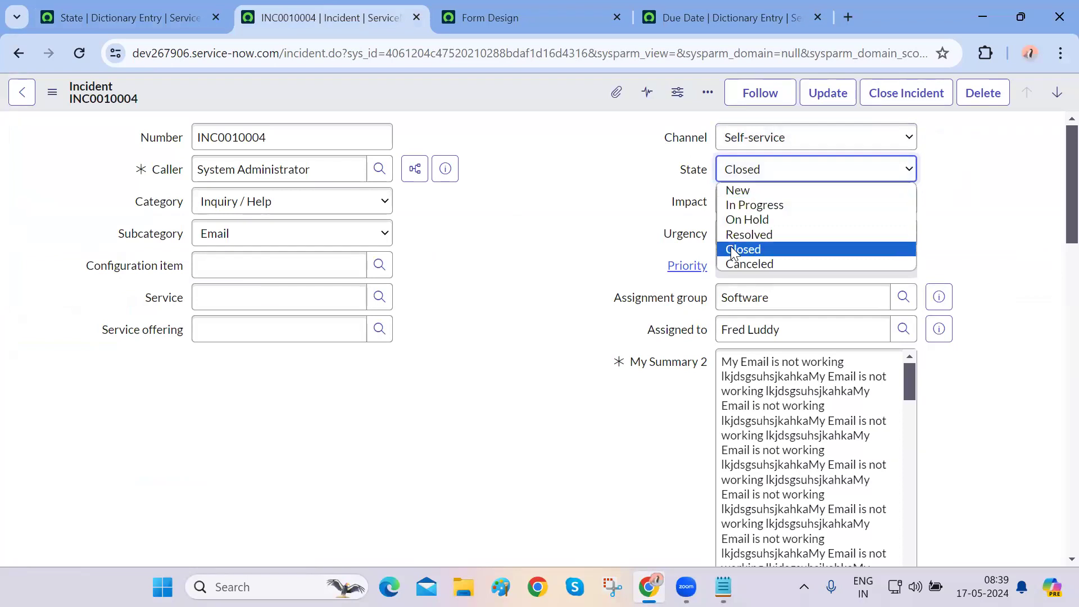
pyautogui.click(972, 223)
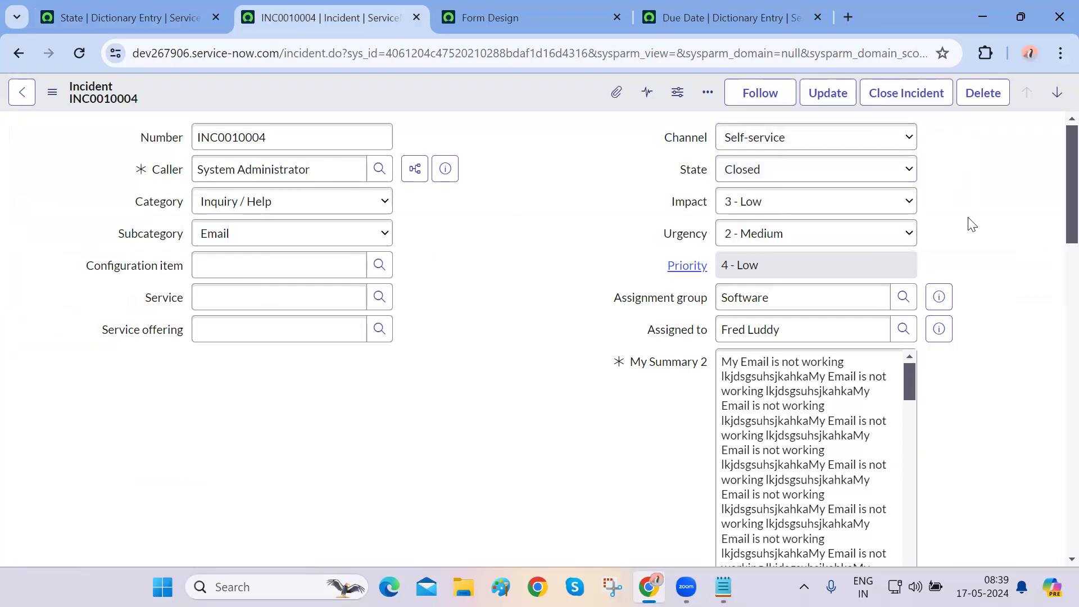
# Show the dictionary information for the incident's Impact field, check its type, and close it
pyautogui.rightClick(692, 205)
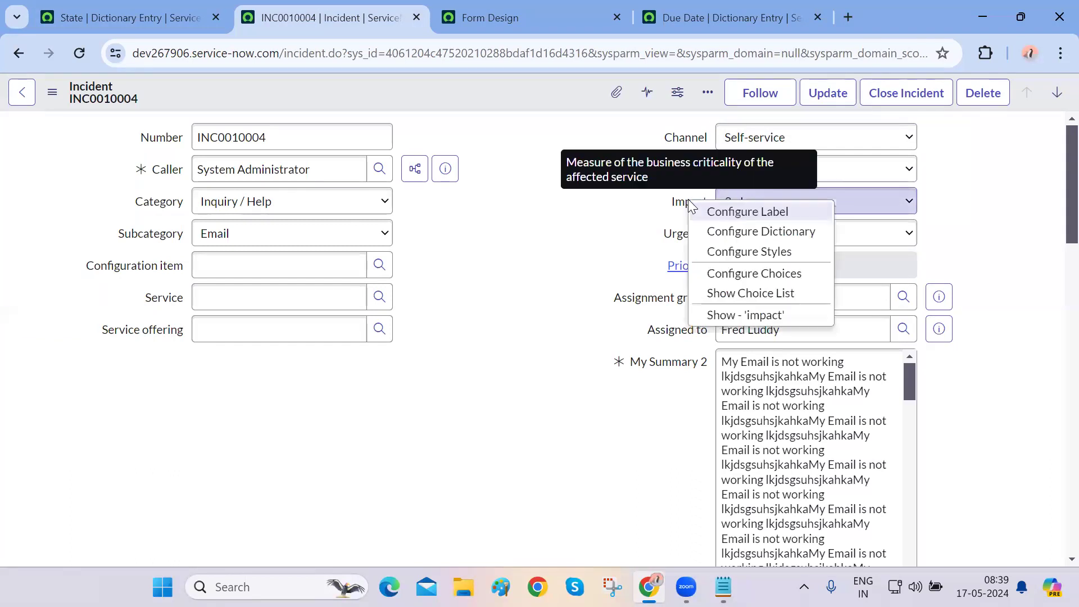
pyautogui.click(743, 315)
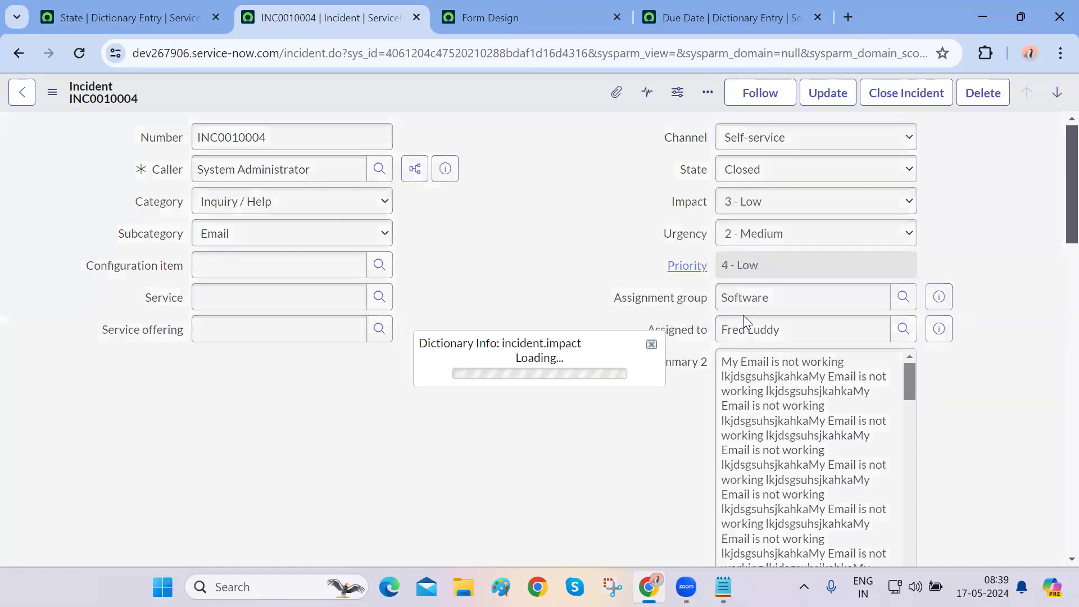
pyautogui.doubleClick(521, 332)
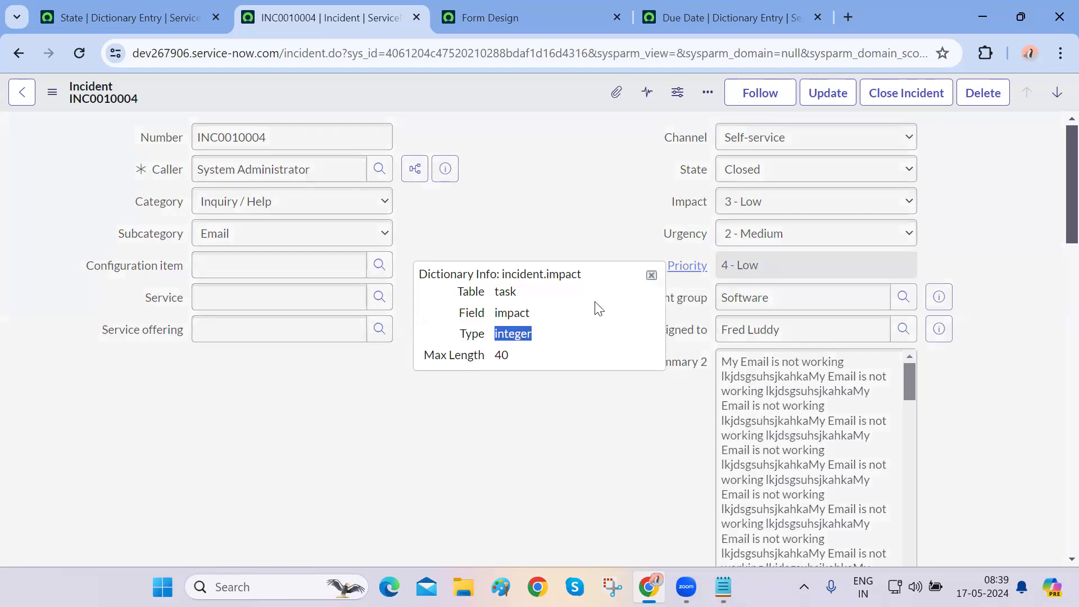
pyautogui.click(651, 275)
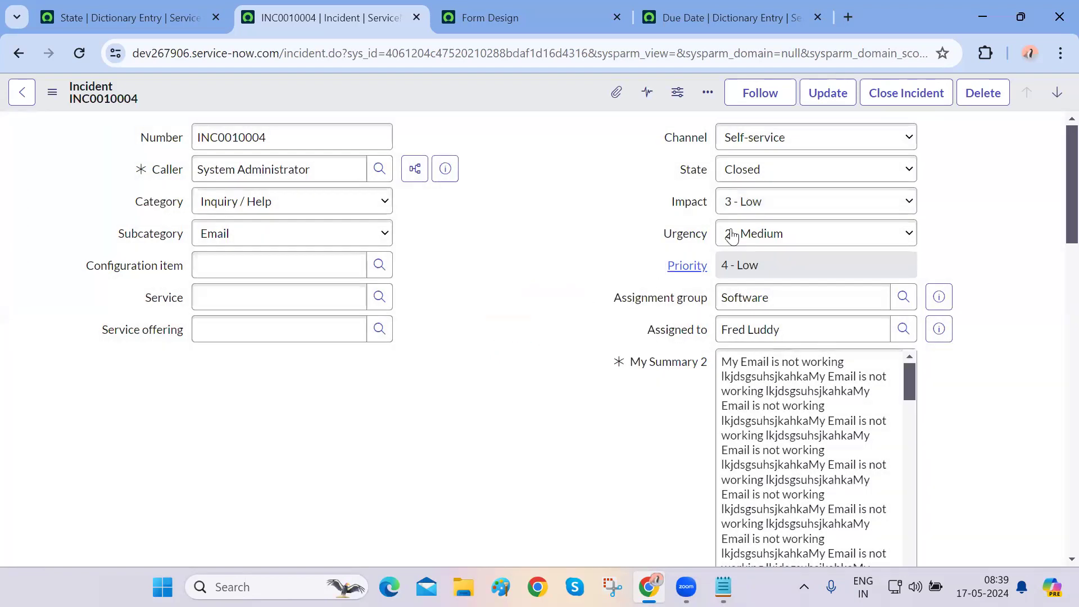
# Review the Impact and Urgency options and the Priority field on the incident
pyautogui.click(792, 212)
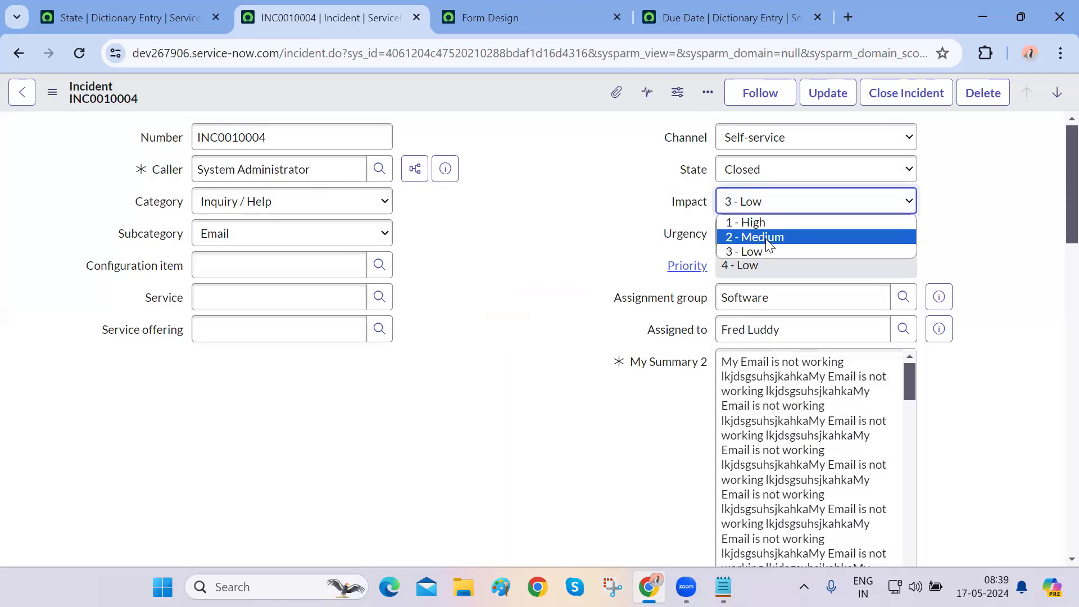
pyautogui.click(759, 251)
pyautogui.click(784, 236)
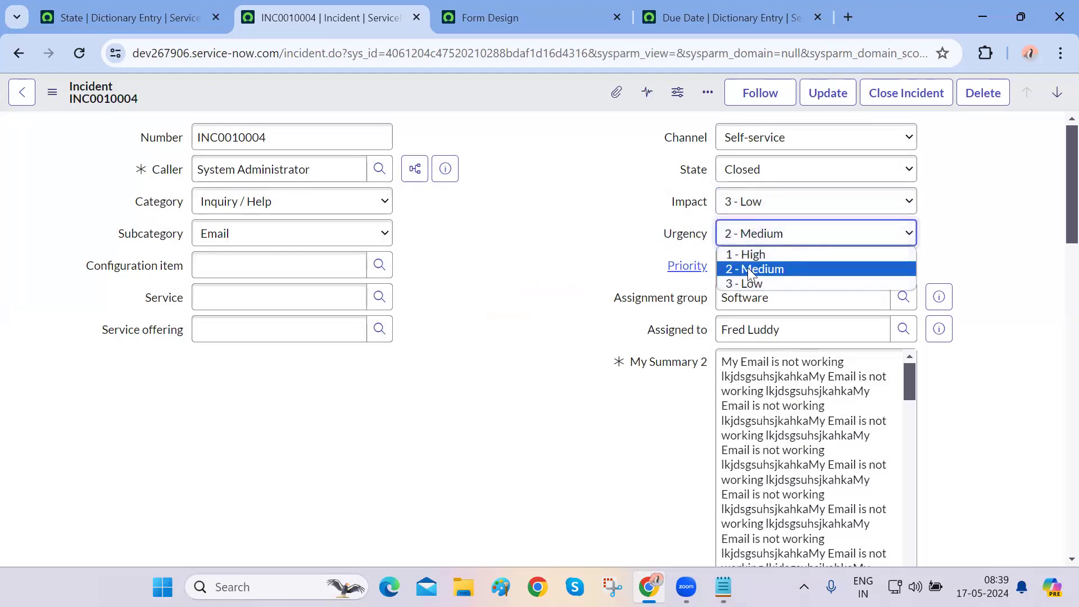
pyautogui.click(730, 266)
pyautogui.moveTo(668, 274); pyautogui.dragTo(952, 271)
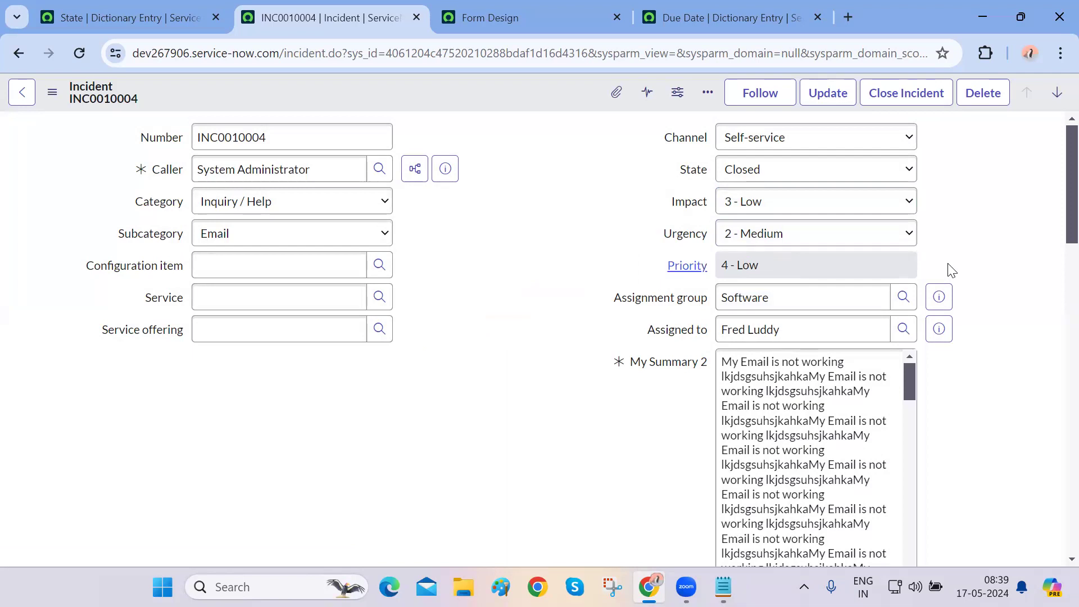
# Set the incident's Impact to 1 - High and check the Priority, Assignment group and Assigned to fields
pyautogui.click(871, 205)
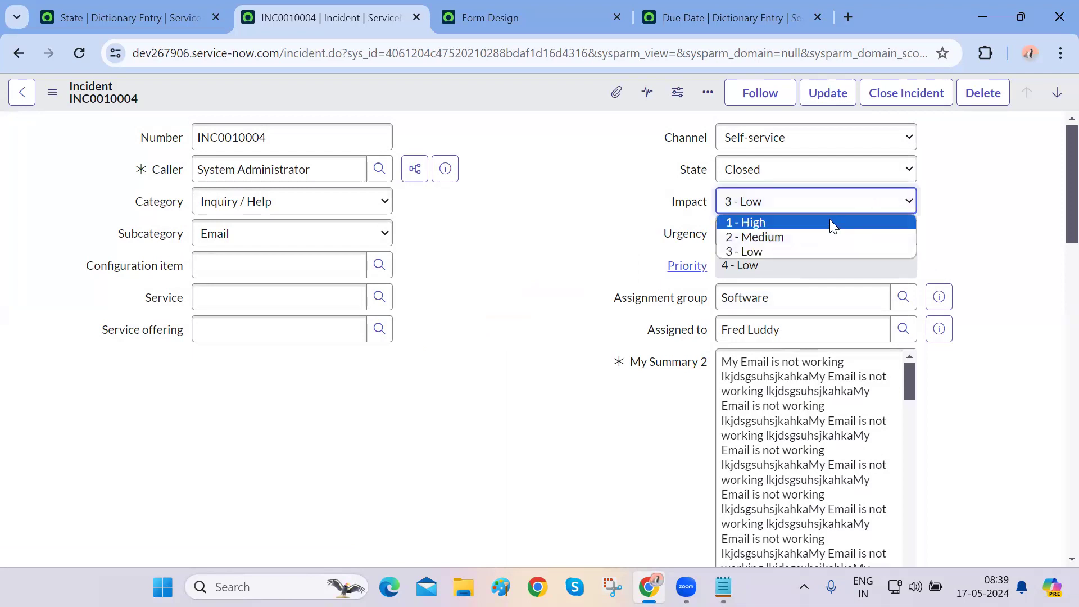
pyautogui.click(827, 222)
pyautogui.doubleClick(785, 296)
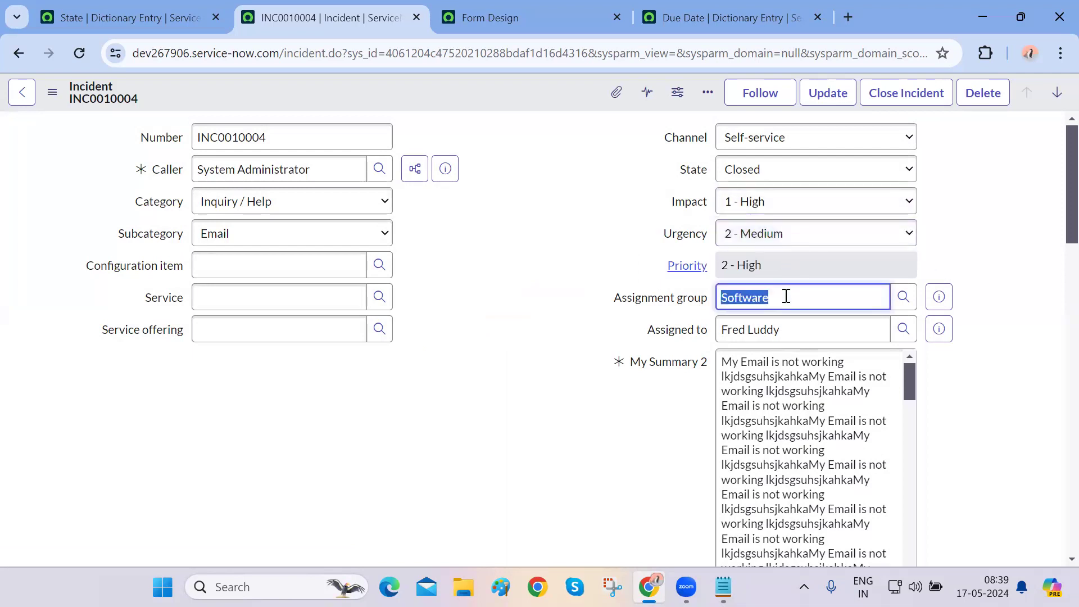
pyautogui.doubleClick(755, 330)
pyautogui.click(752, 300)
pyautogui.doubleClick(752, 301)
pyautogui.click(1023, 382)
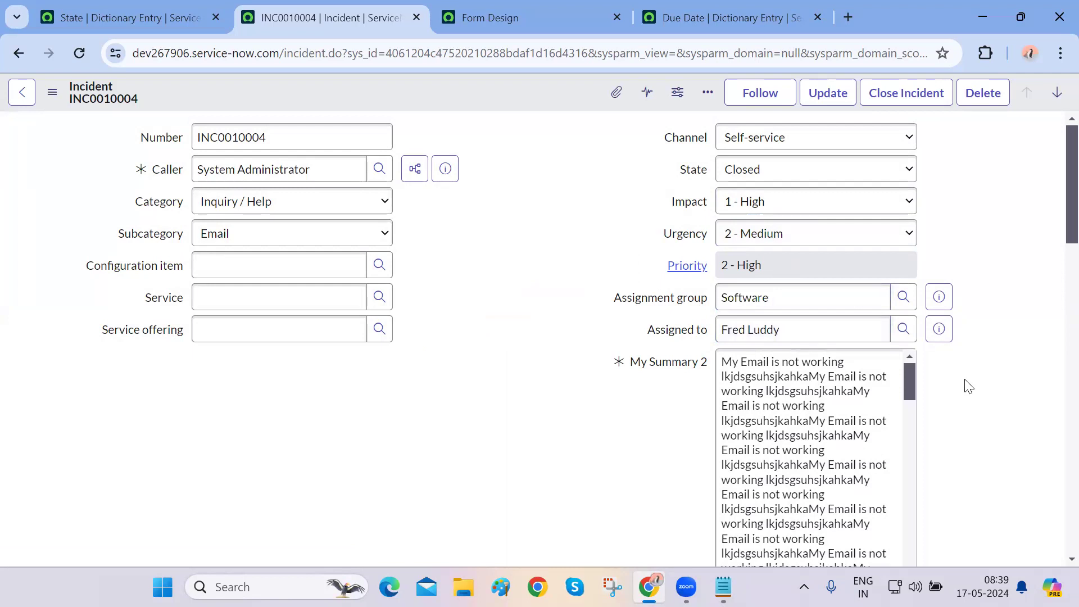
# Check the Fields and Field Types lists in the Incident form design, and return to the incident record
pyautogui.hotkey('ctrl', 'Tab')
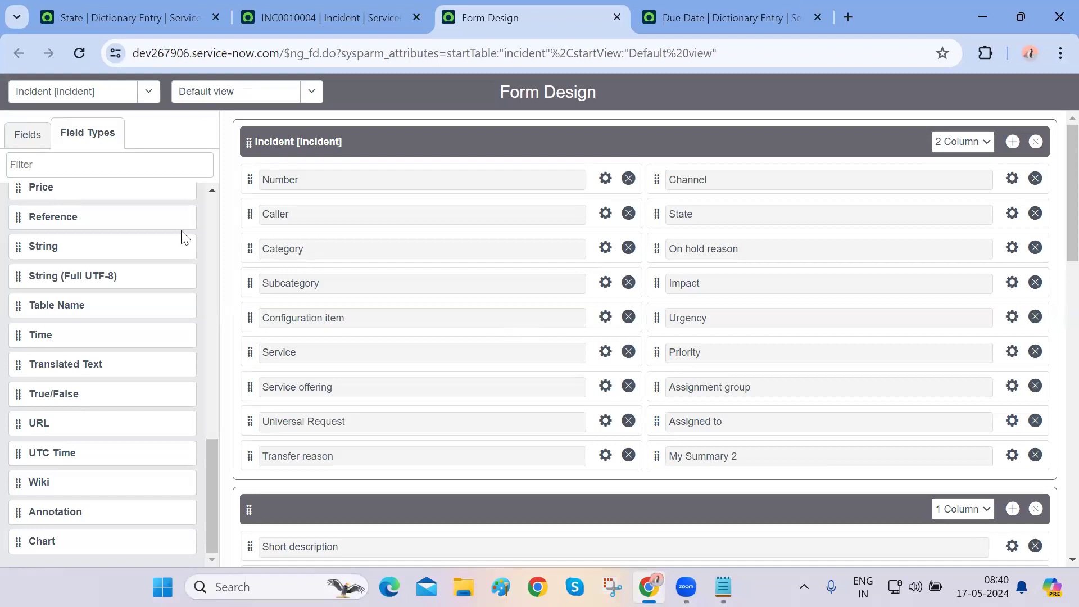
pyautogui.click(33, 147)
pyautogui.click(74, 140)
pyautogui.click(301, 27)
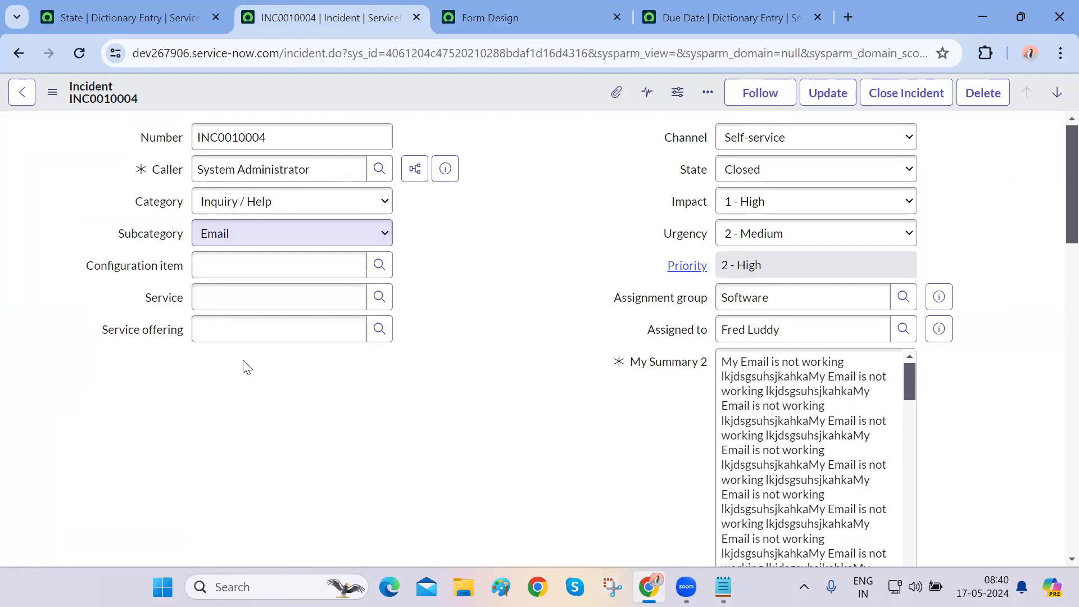
# Search the form design's field types for "choi" and clear the filter
pyautogui.hotkey('ctrl', 'Tab')
pyautogui.click(99, 173)
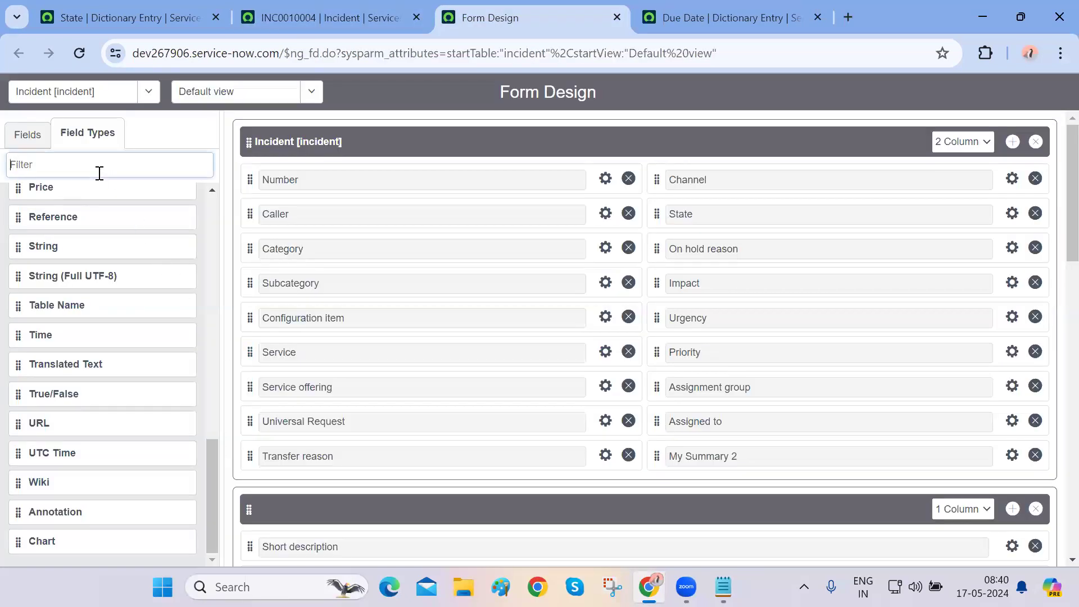
pyautogui.write('choi')
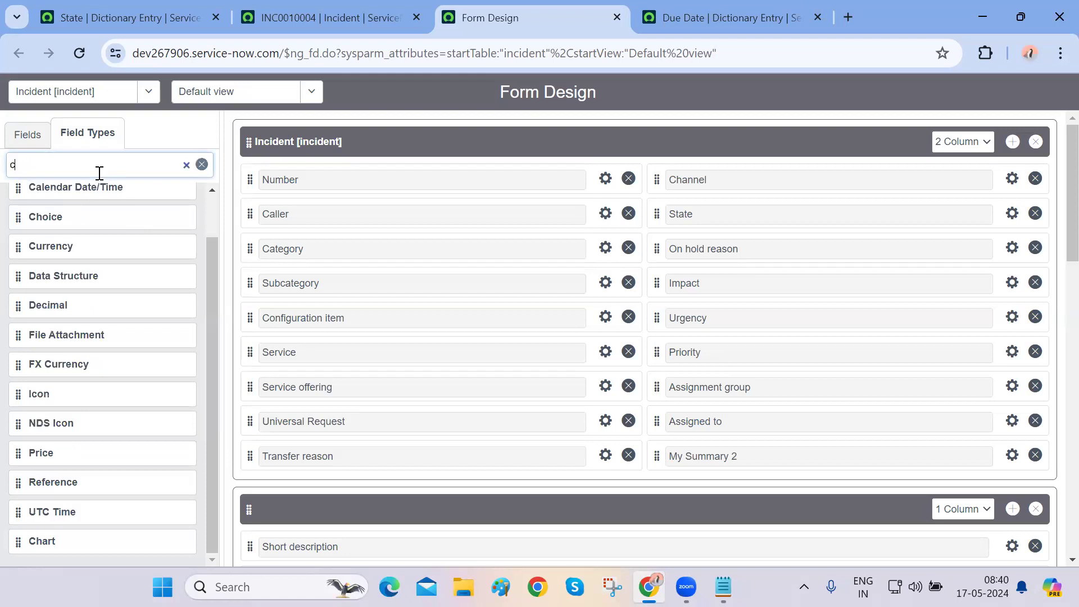
pyautogui.press('BackSpace')
pyautogui.press('BackSpace')
pyautogui.press('BackSpace')
# View the configuration options of the Subcategory field on the incident record and dismiss them
pyautogui.hotkey('ctrl', 'shift', 'Tab')
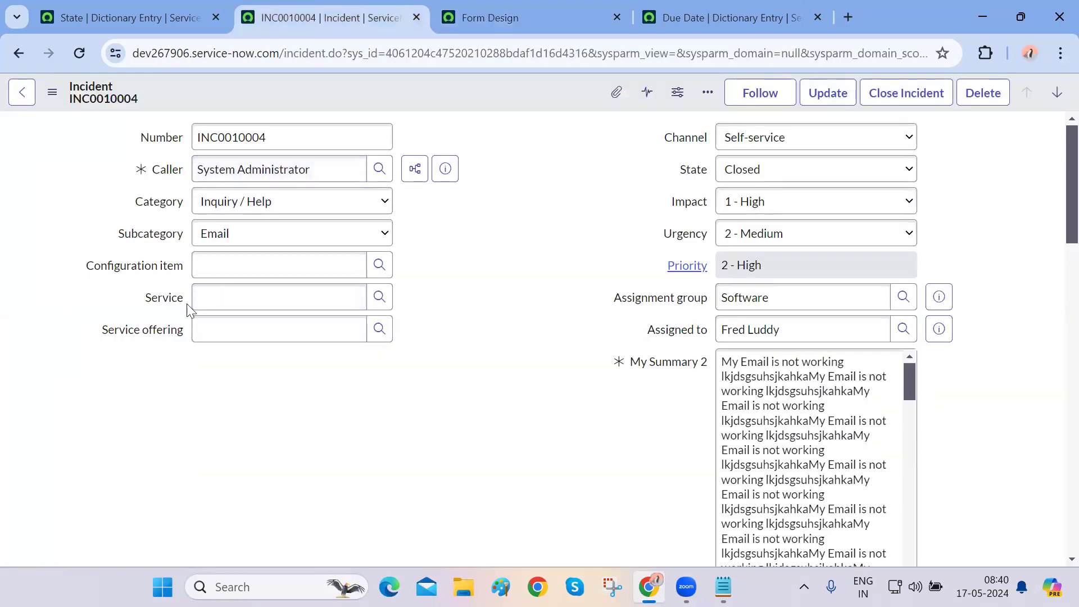
pyautogui.rightClick(149, 245)
pyautogui.click(500, 353)
# Search the existing fields in the Incident form design for "pant" and clear the filter
pyautogui.hotkey('ctrl', 'Tab')
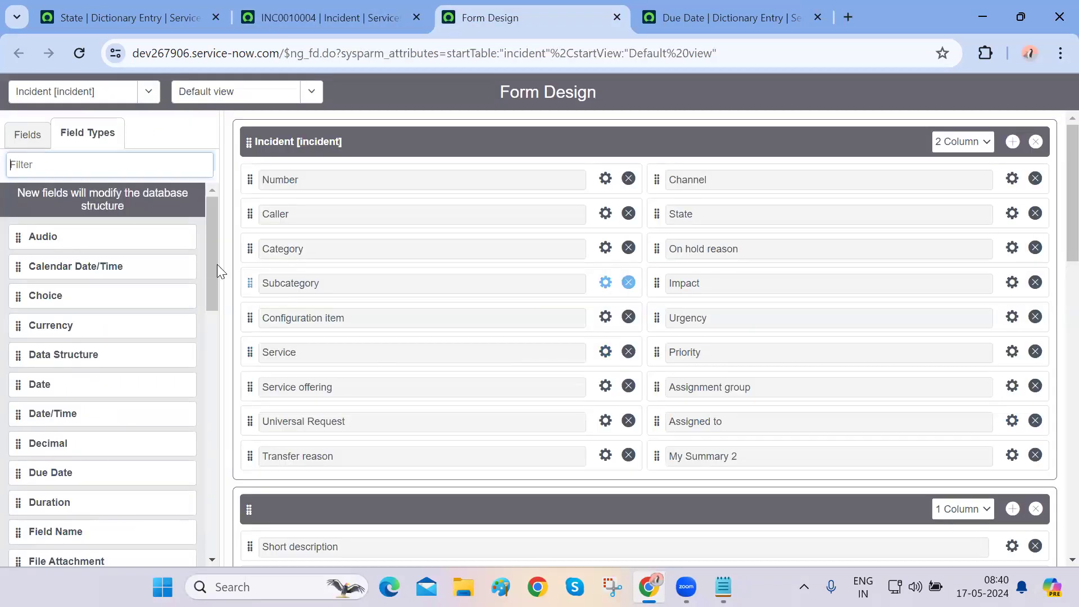
pyautogui.click(32, 141)
pyautogui.click(54, 164)
pyautogui.write('pant')
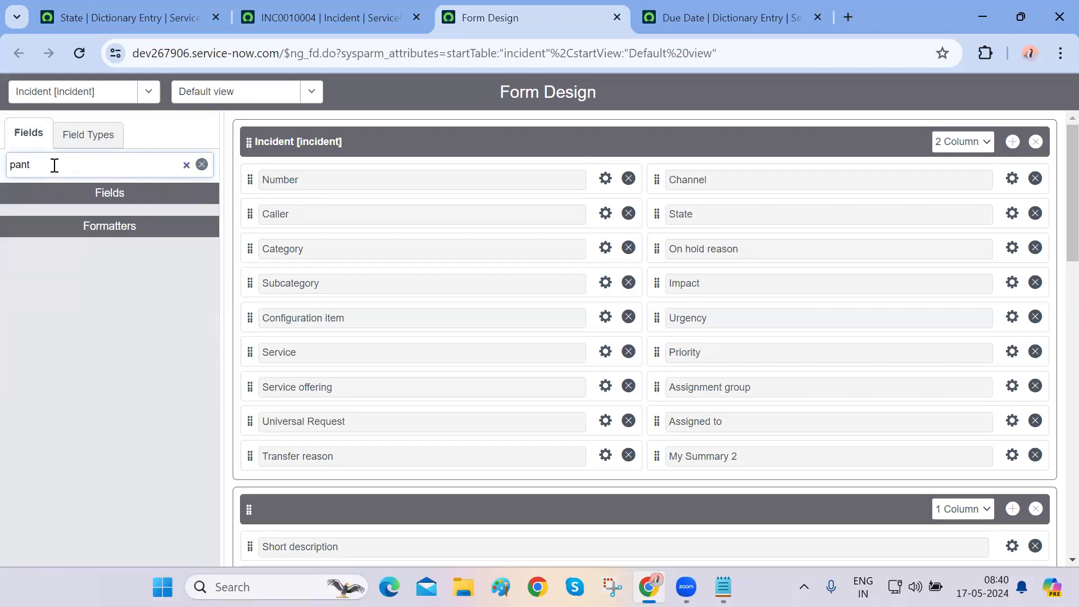
pyautogui.press('BackSpace')
pyautogui.press('BackSpace')
pyautogui.press('BackSpace')
pyautogui.press('BackSpace')
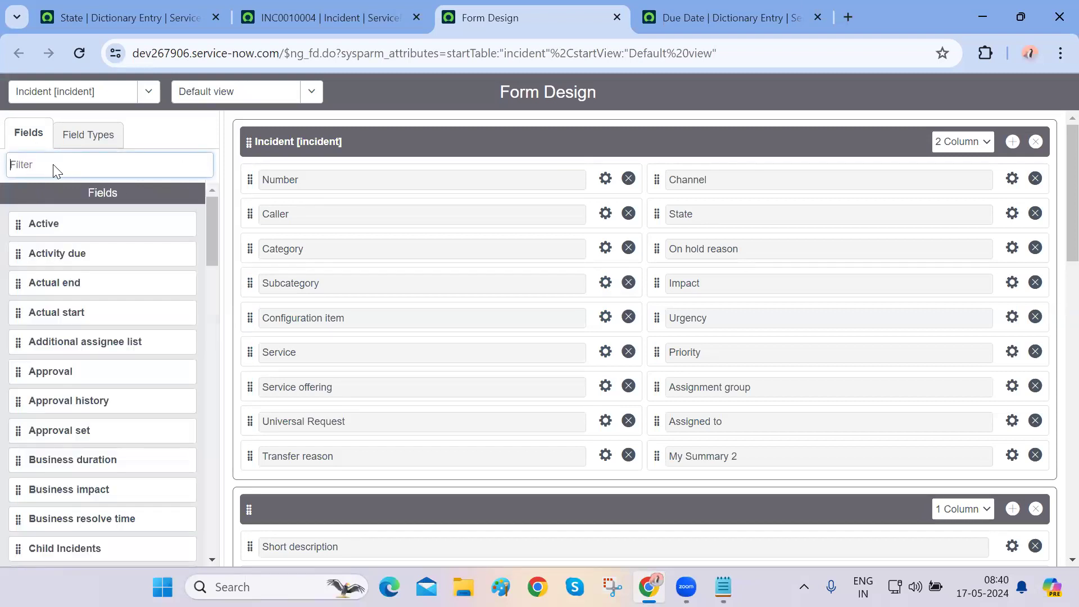
# Find the Choice field type with "choi" and add a new Choice field below Transfer reason in the Incident form section
pyautogui.hotkey('ctrl', 'Tab')
pyautogui.hotkey('ctrl', 'shift', 'Tab')
pyautogui.click(79, 141)
pyautogui.click(80, 163)
pyautogui.write('choi')
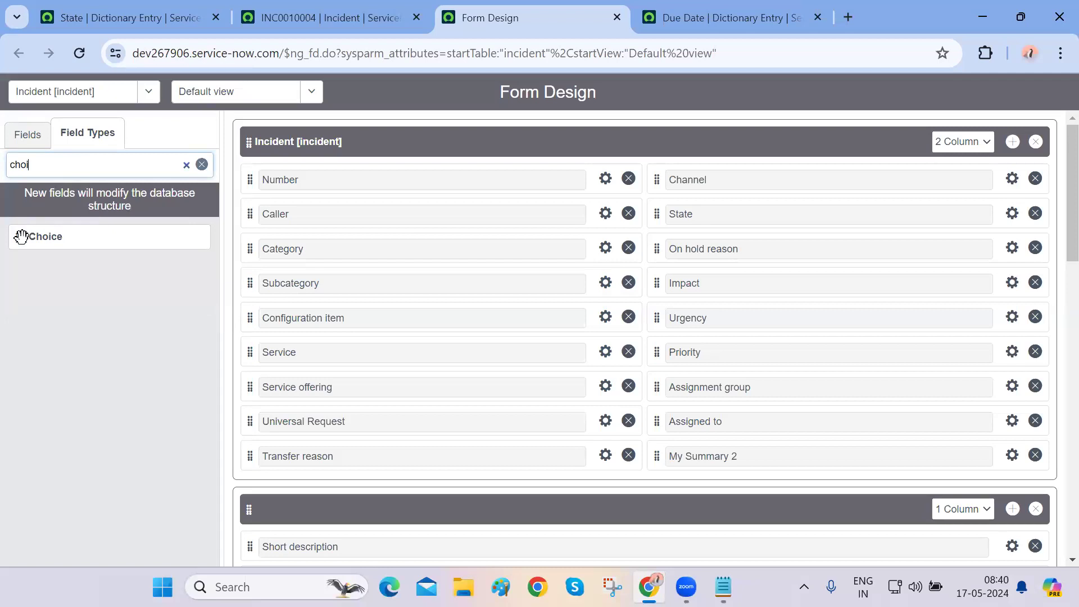
pyautogui.moveTo(20, 234); pyautogui.dragTo(434, 498)
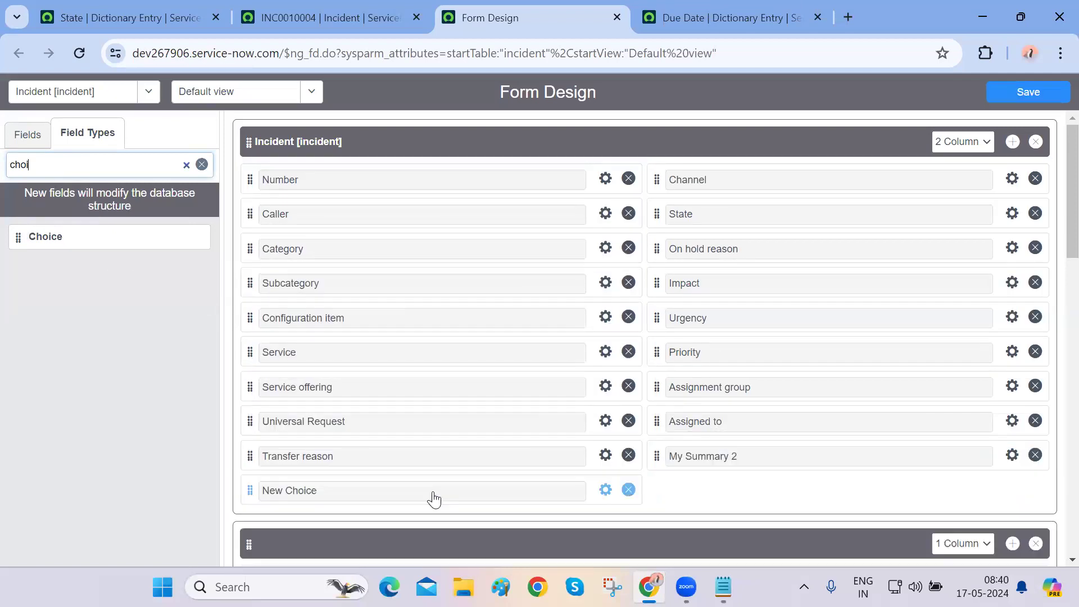
# Set the new choice field's label to Pantry and its name to u_pantry in its properties
pyautogui.click(605, 491)
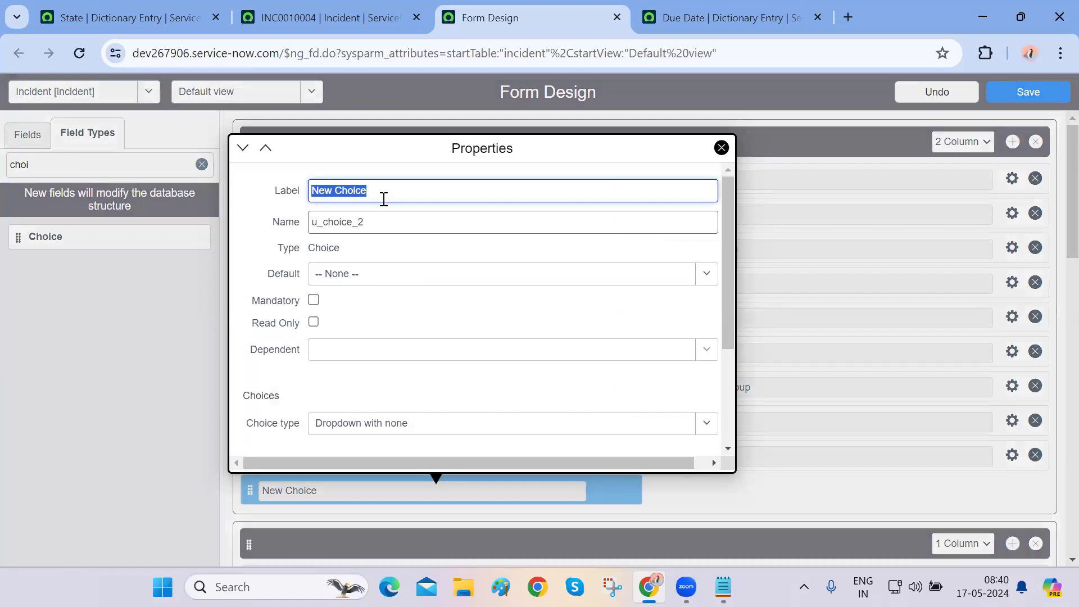
pyautogui.write('Pantry')
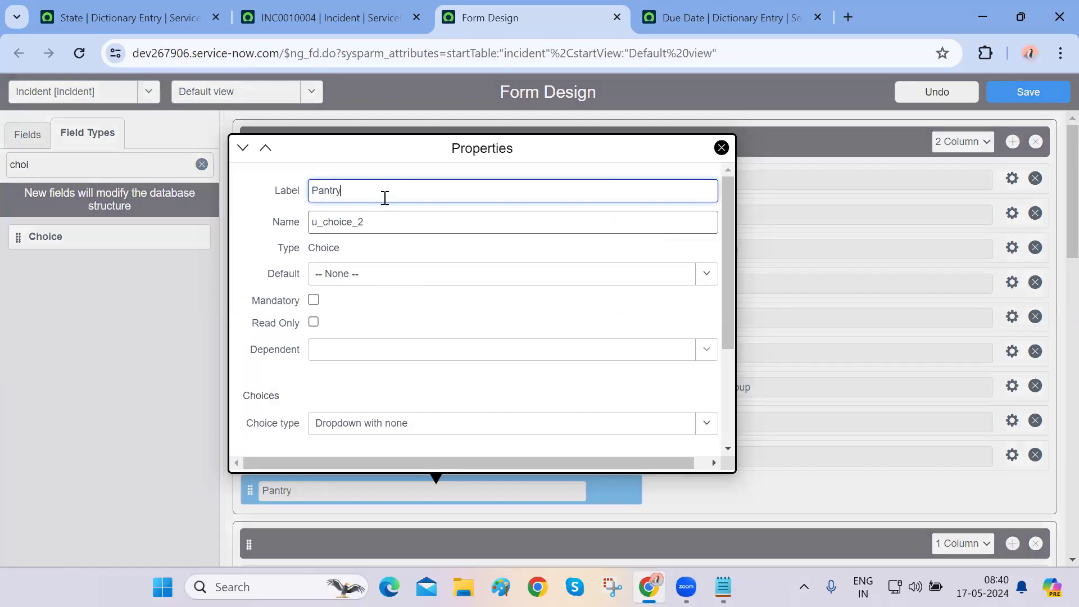
pyautogui.click(247, 257)
pyautogui.doubleClick(343, 192)
pyautogui.hotkey('ctrl', 'c')
pyautogui.doubleClick(366, 223)
pyautogui.hotkey('ctrl', 'v')
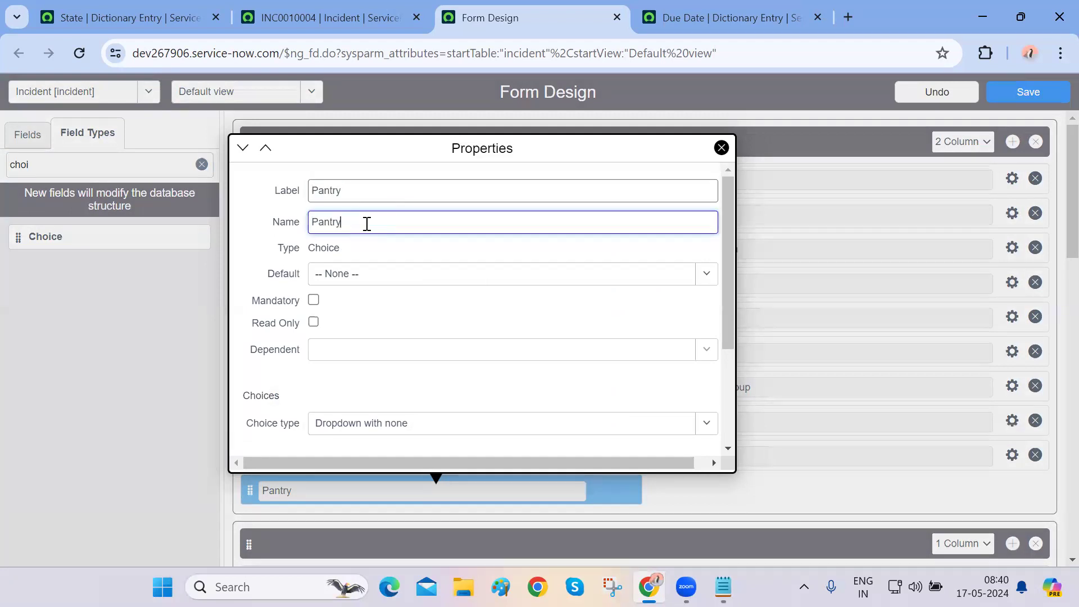
pyautogui.click(258, 253)
pyautogui.click(321, 225)
pyautogui.write('u_p')
pyautogui.click(350, 279)
pyautogui.click(274, 281)
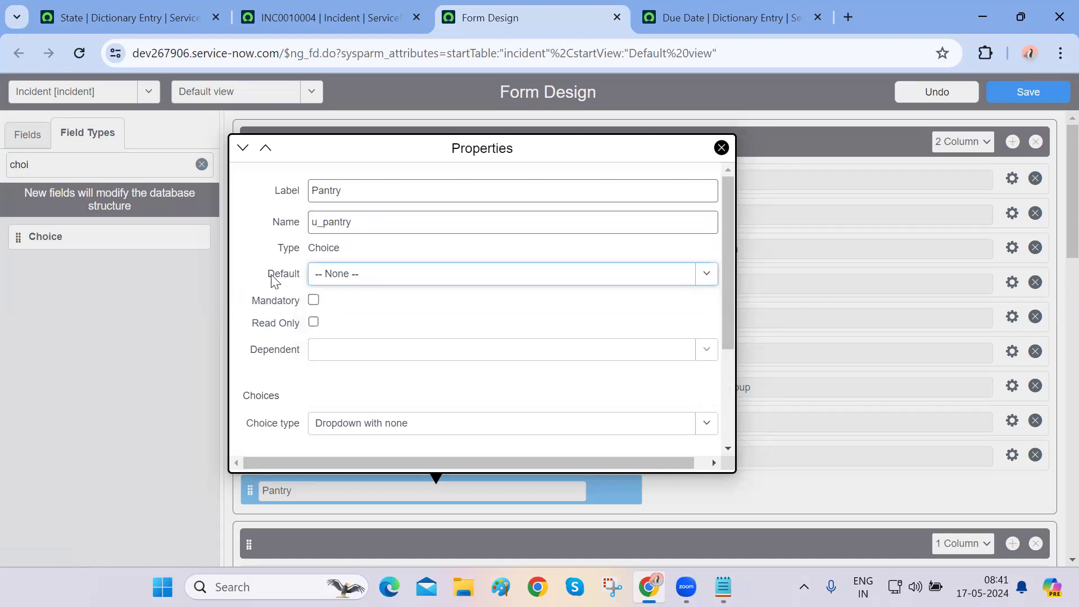
# Rename the Pantry field's first two choices as Tea and Coffee
pyautogui.scroll(-3, 274, 281)
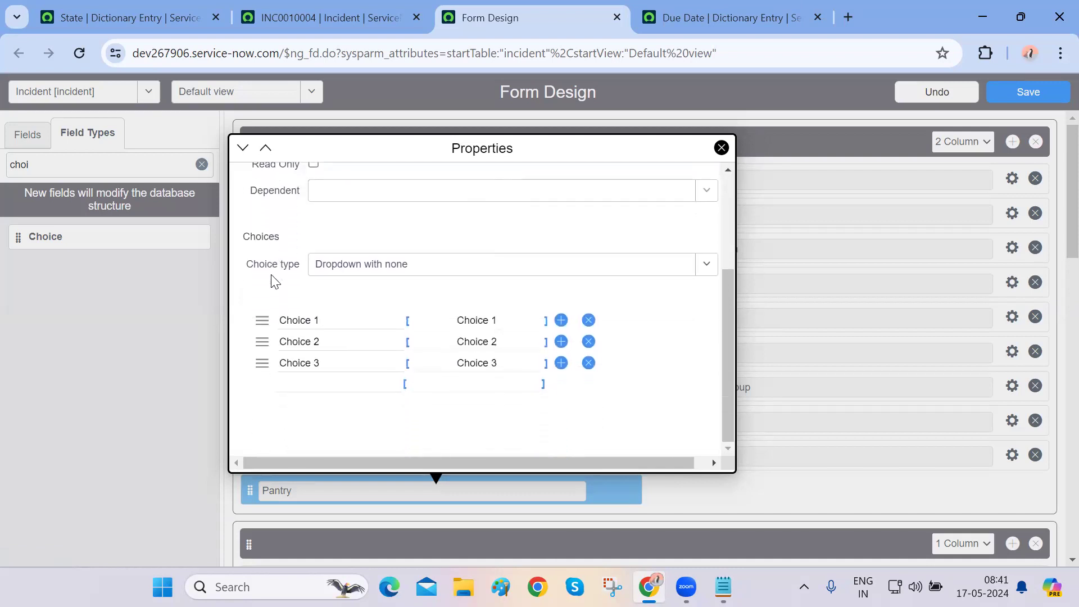
pyautogui.tripleClick(349, 319)
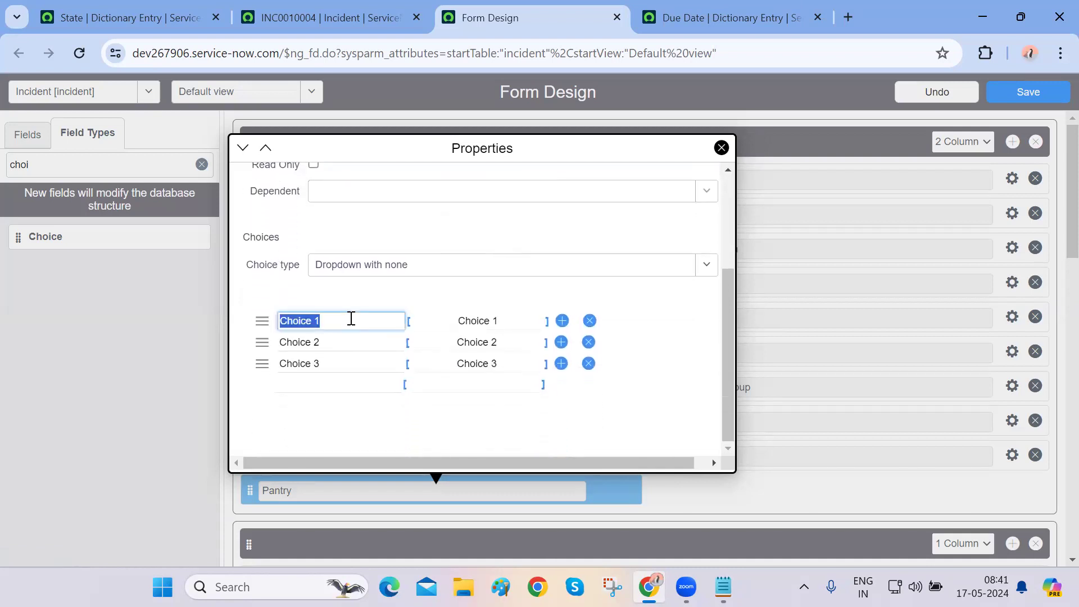
pyautogui.write('Tea')
pyautogui.press('Tab')
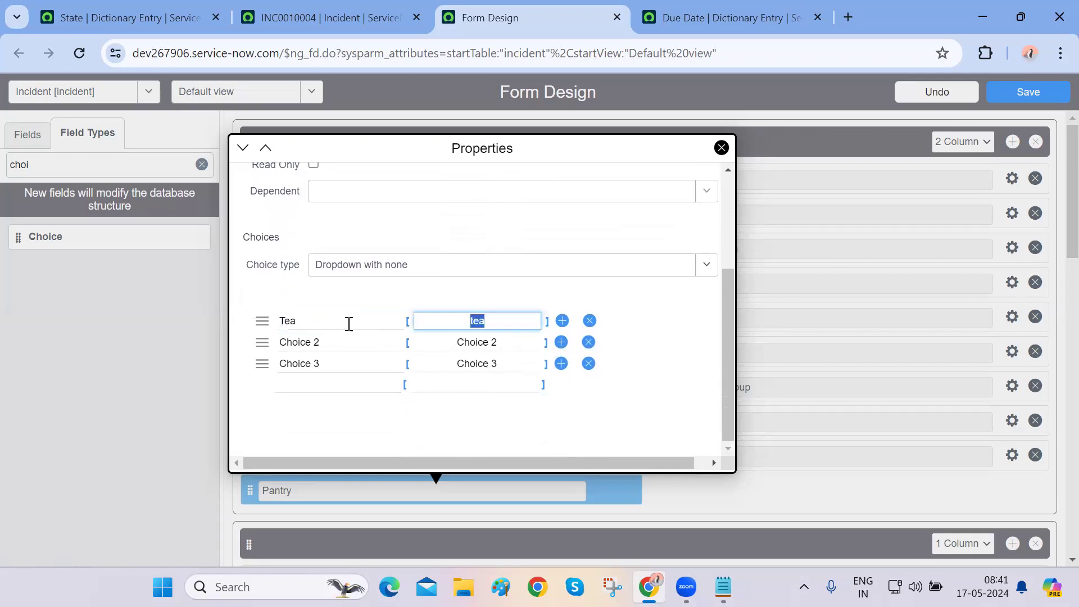
pyautogui.doubleClick(338, 347)
pyautogui.tripleClick(338, 347)
pyautogui.write('Coffee')
pyautogui.press('Tab')
pyautogui.press('Tab')
pyautogui.press('Tab')
pyautogui.press('Tab')
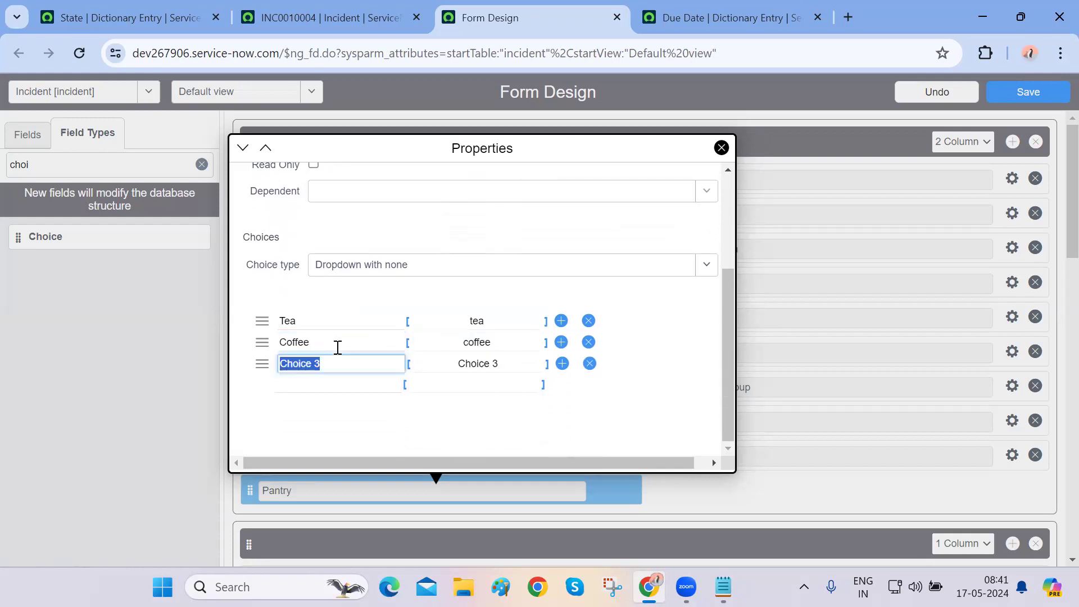
# Rename the third Pantry choice as Hot Water and move on to the empty row below it
pyautogui.write('Hot Water')
pyautogui.press('Tab')
pyautogui.press('Tab')
pyautogui.press('Tab')
pyautogui.press('Tab')
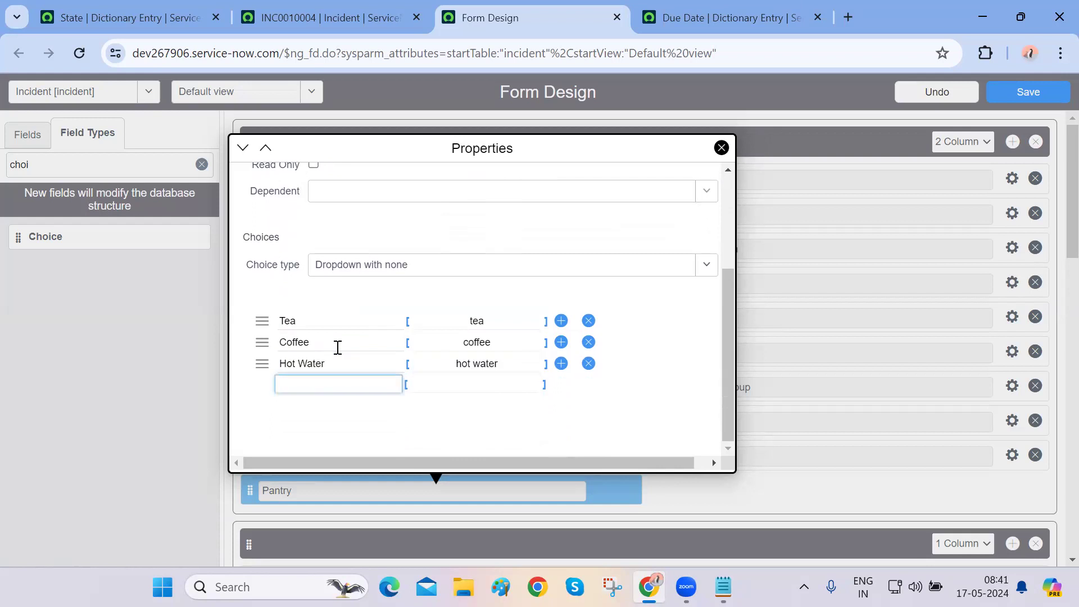
pyautogui.write('cOLD wATER')
pyautogui.press('BackSpace')
pyautogui.press('BackSpace')
pyautogui.press('BackSpace')
pyautogui.press('BackSpace')
pyautogui.press('BackSpace')
pyautogui.press('BackSpace')
pyautogui.press('BackSpace')
pyautogui.press('BackSpace')
pyautogui.press('BackSpace')
pyautogui.press('BackSpace')
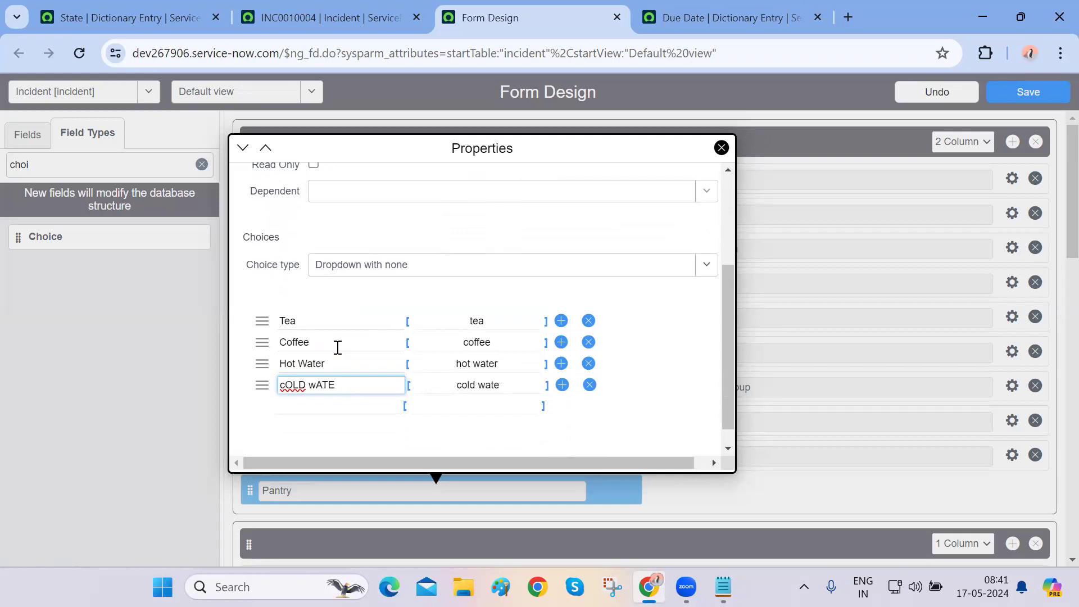
pyautogui.click(337, 348)
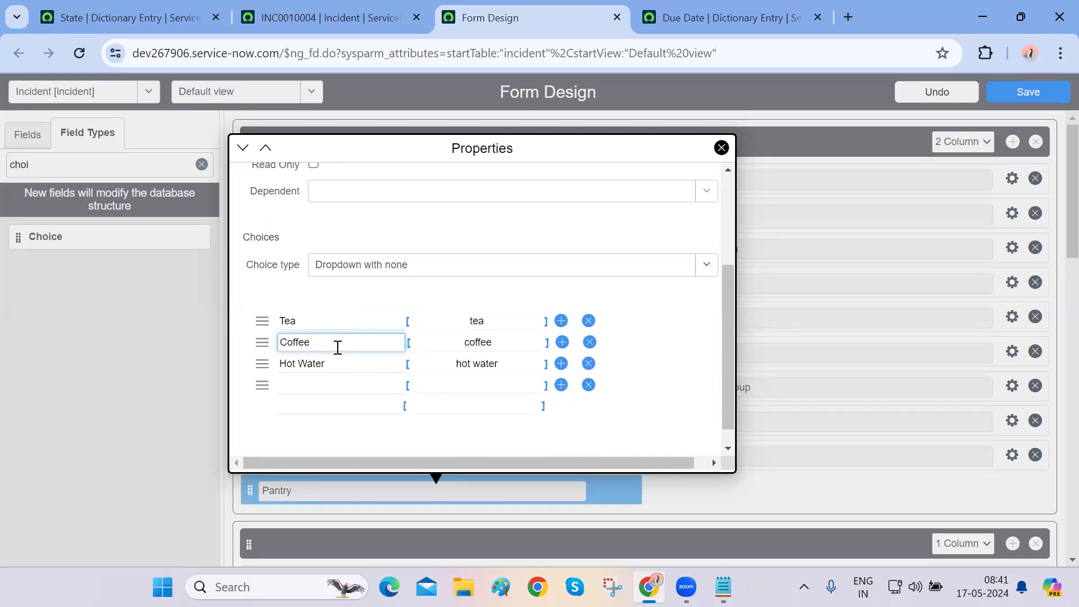
# Enter Cold Water as the fourth choice of the Pantry field
pyautogui.scroll(-1, 338, 348)
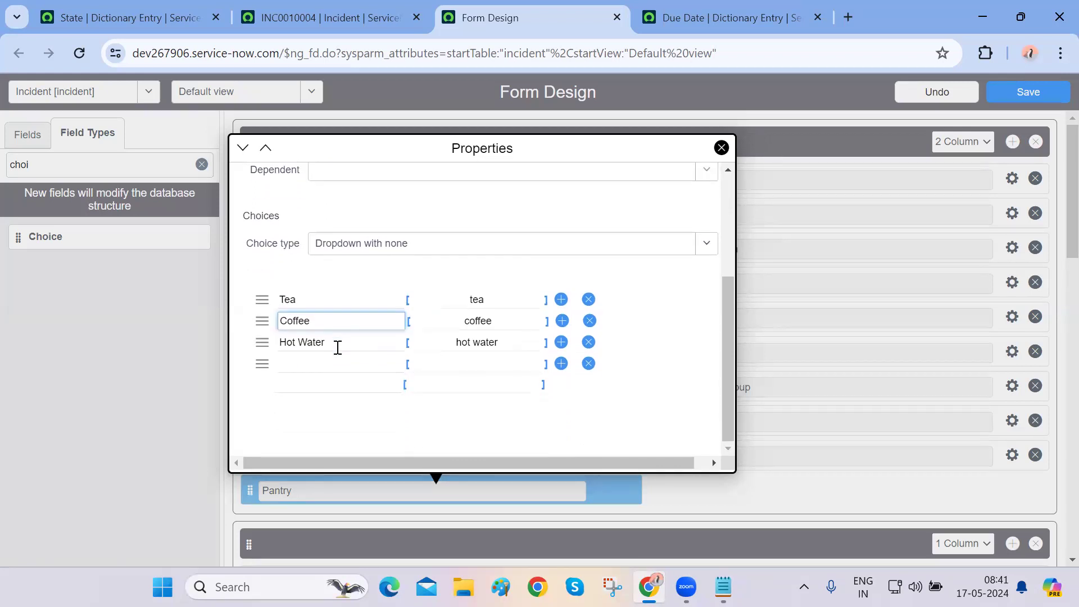
pyautogui.click(335, 363)
pyautogui.write('Cold Water')
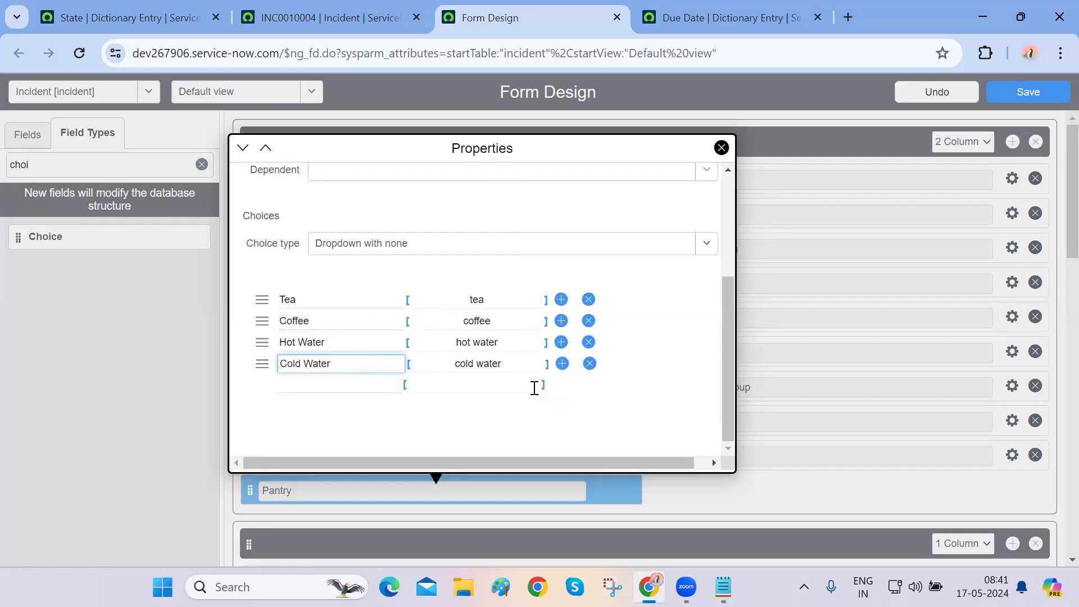
# Review the Pantry field's label and choices, close its properties and save the Incident form design
pyautogui.click(611, 408)
pyautogui.scroll(5, 610, 408)
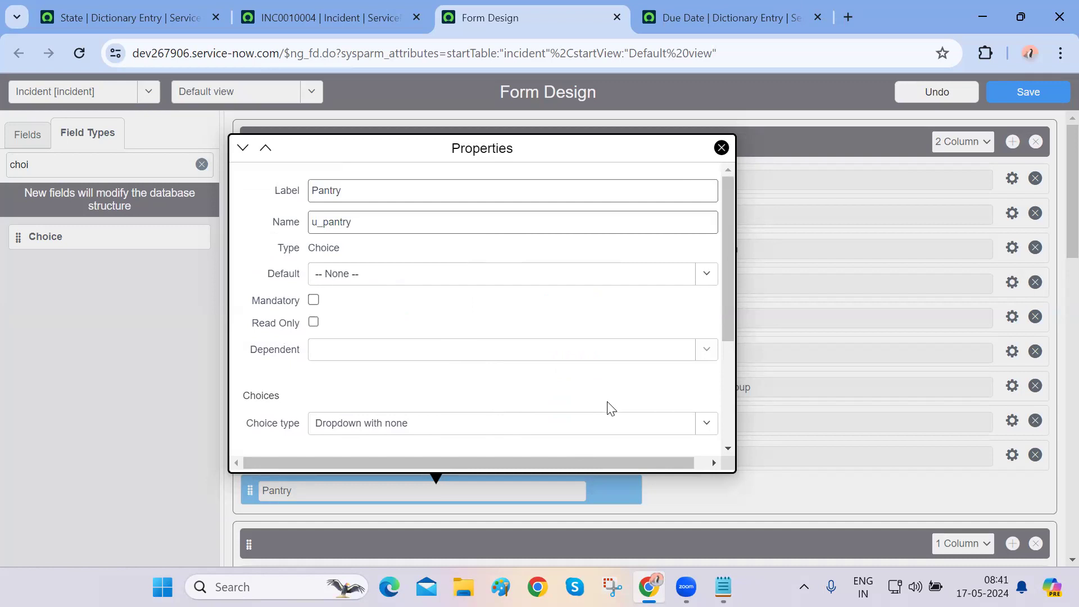
pyautogui.doubleClick(350, 193)
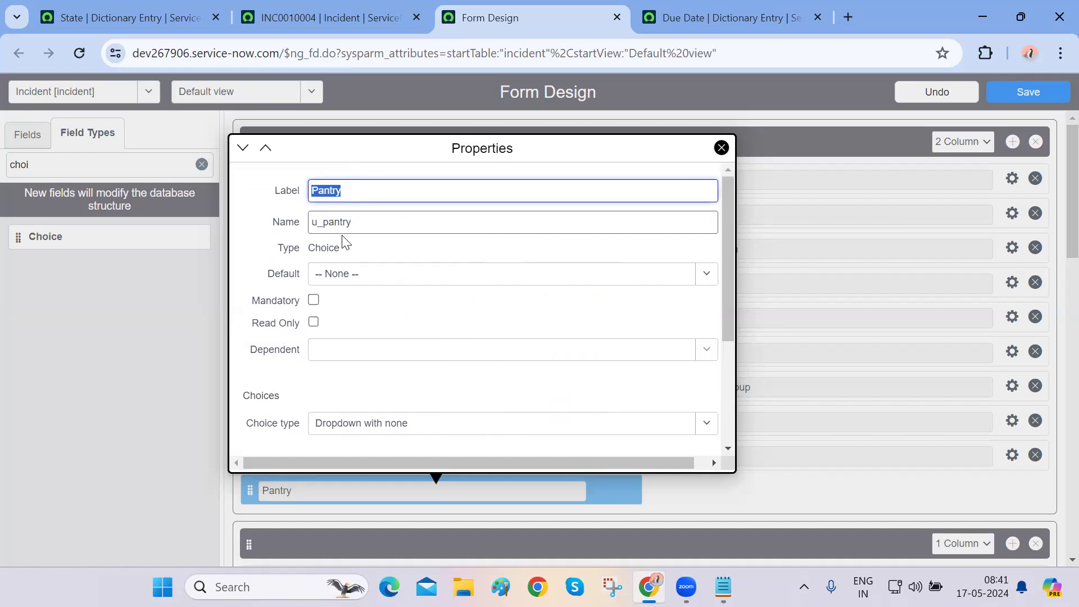
pyautogui.scroll(-3, 373, 338)
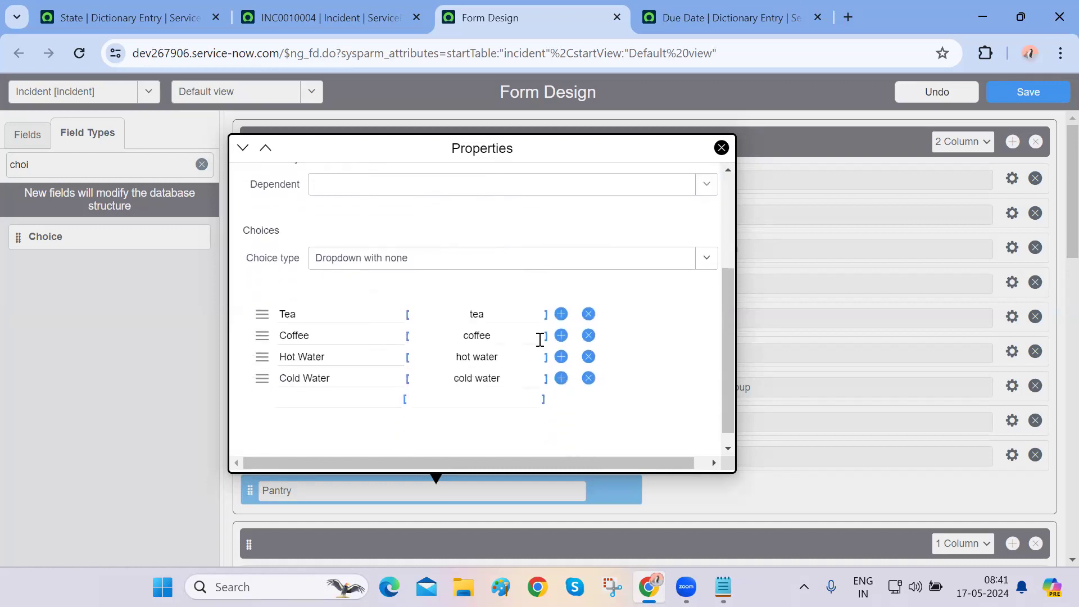
pyautogui.click(825, 320)
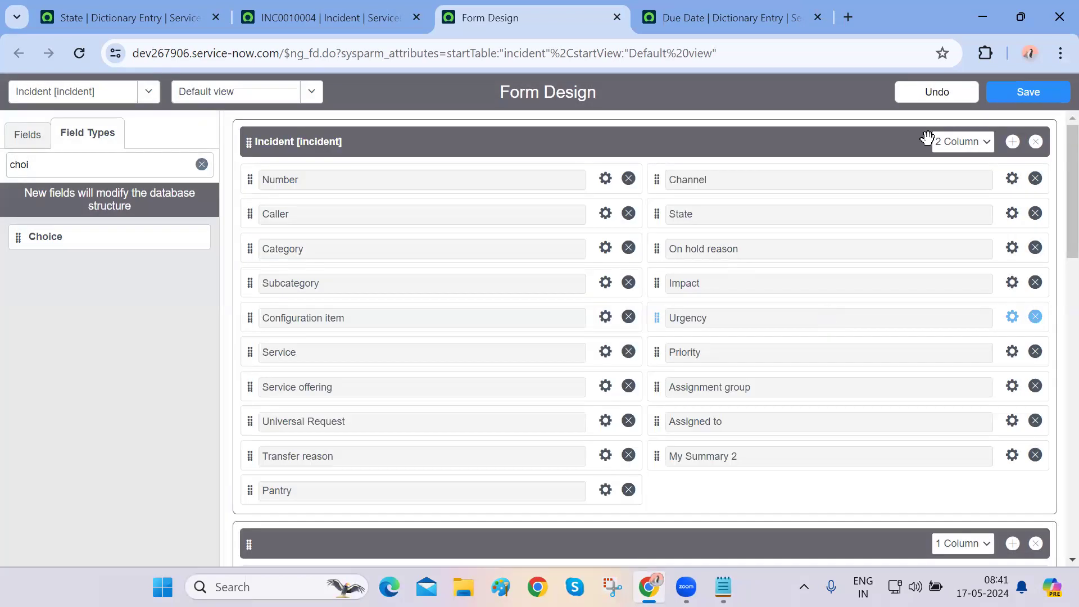
pyautogui.click(1029, 95)
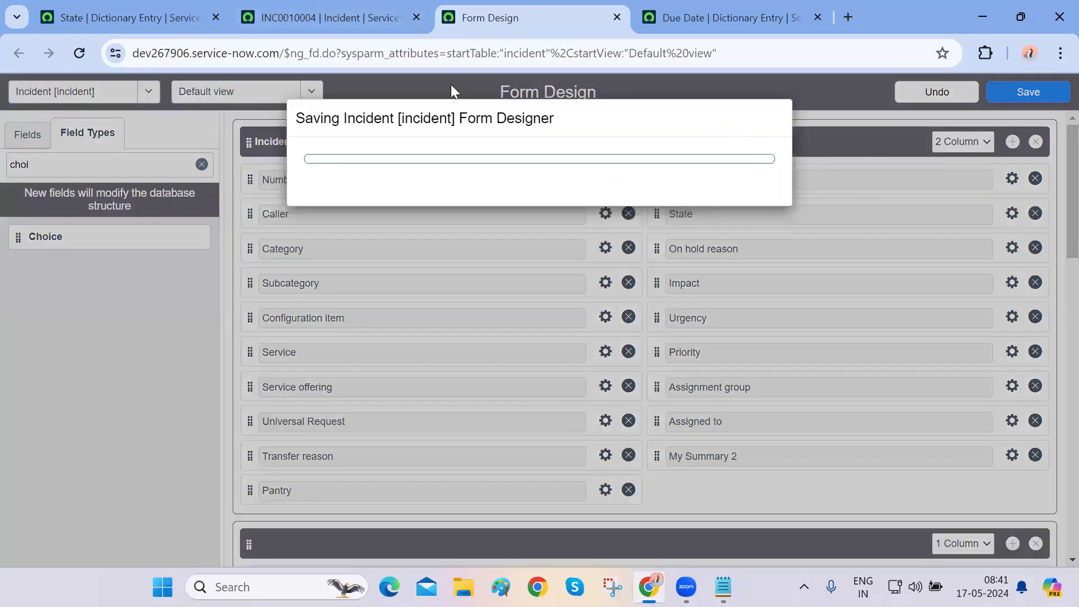
# Return to the incident record and reload it, discarding its unsaved changes
pyautogui.click(326, 18)
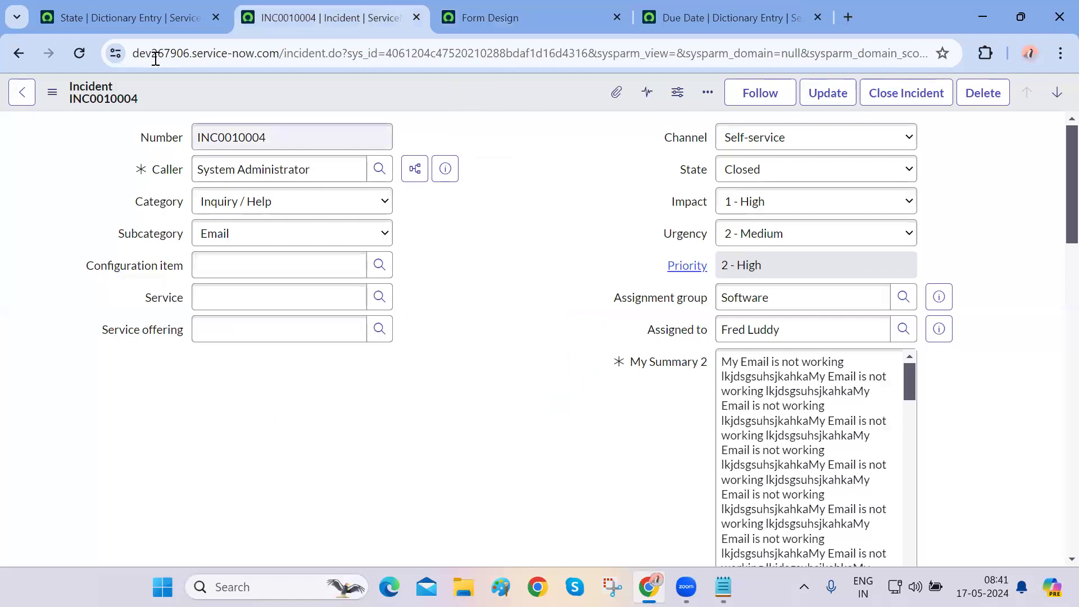
pyautogui.click(80, 53)
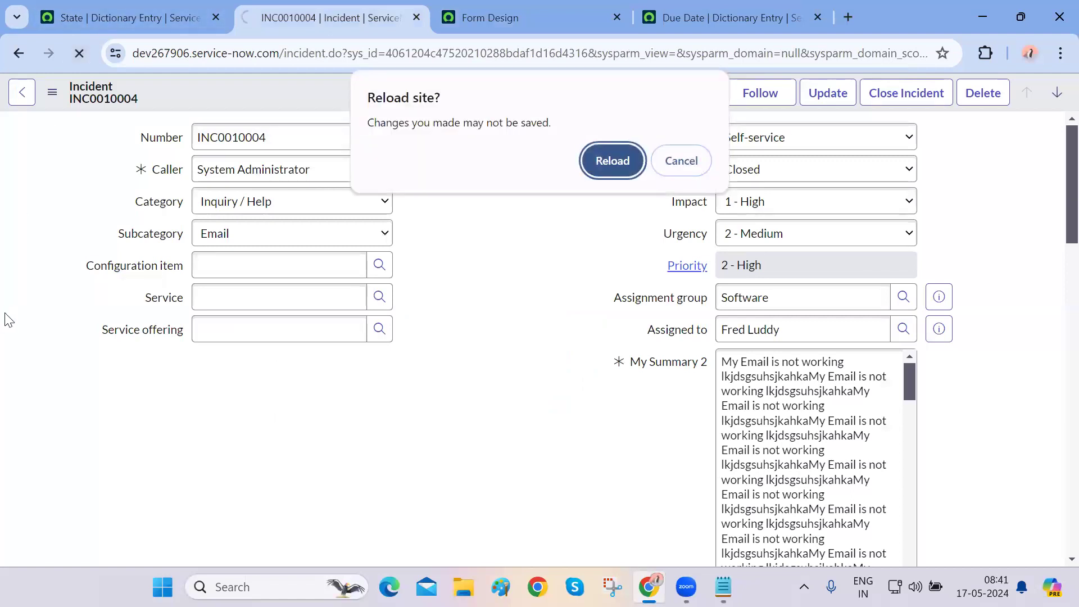
pyautogui.click(613, 161)
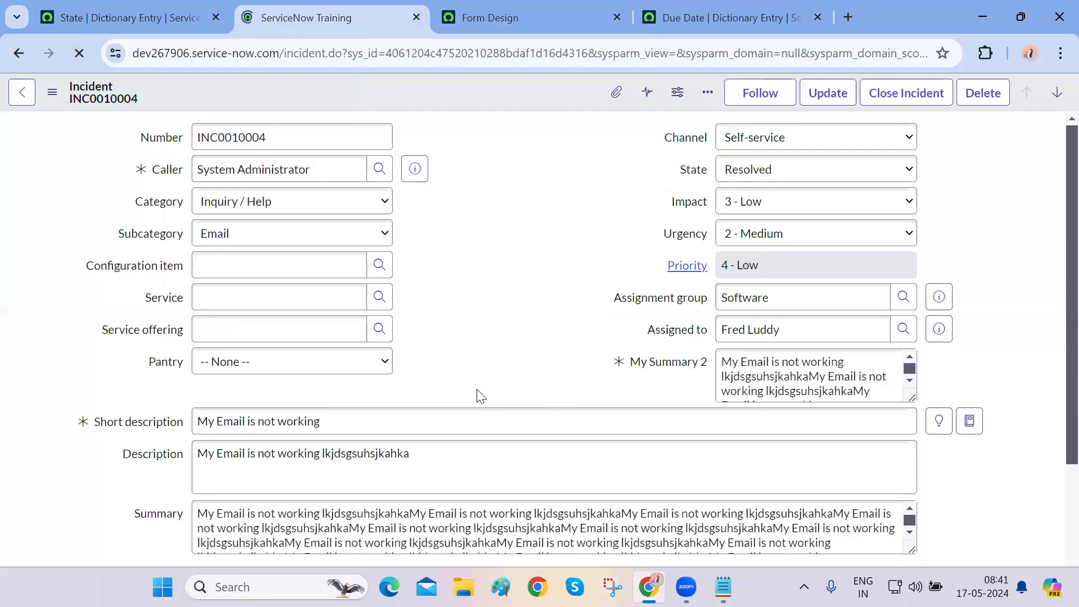
# Try the Pantry choices on the incident record, selecting Tea and then Hot Water
pyautogui.click(378, 367)
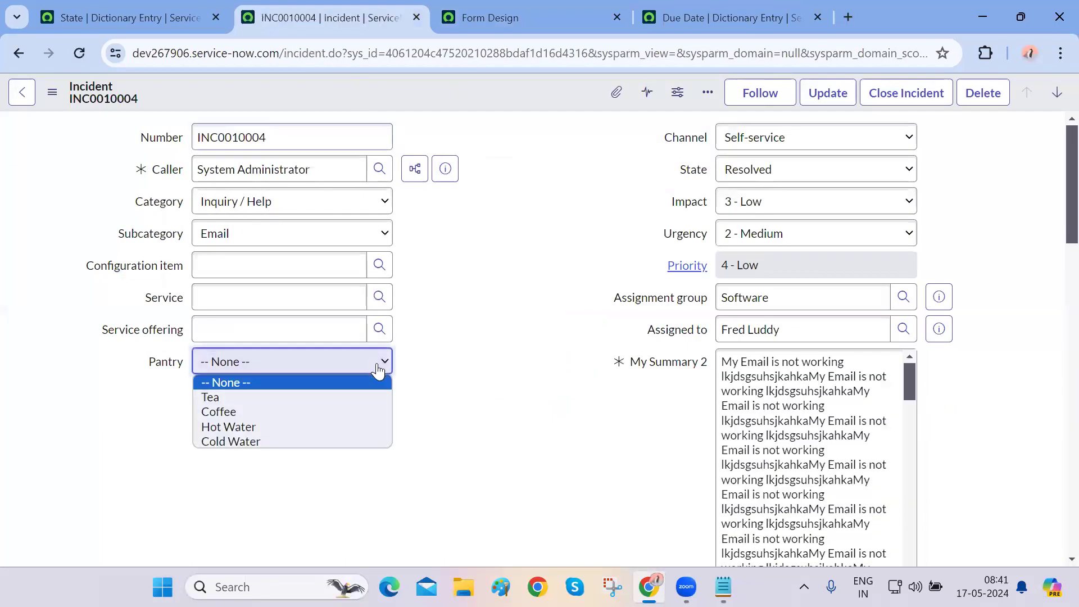
pyautogui.click(341, 396)
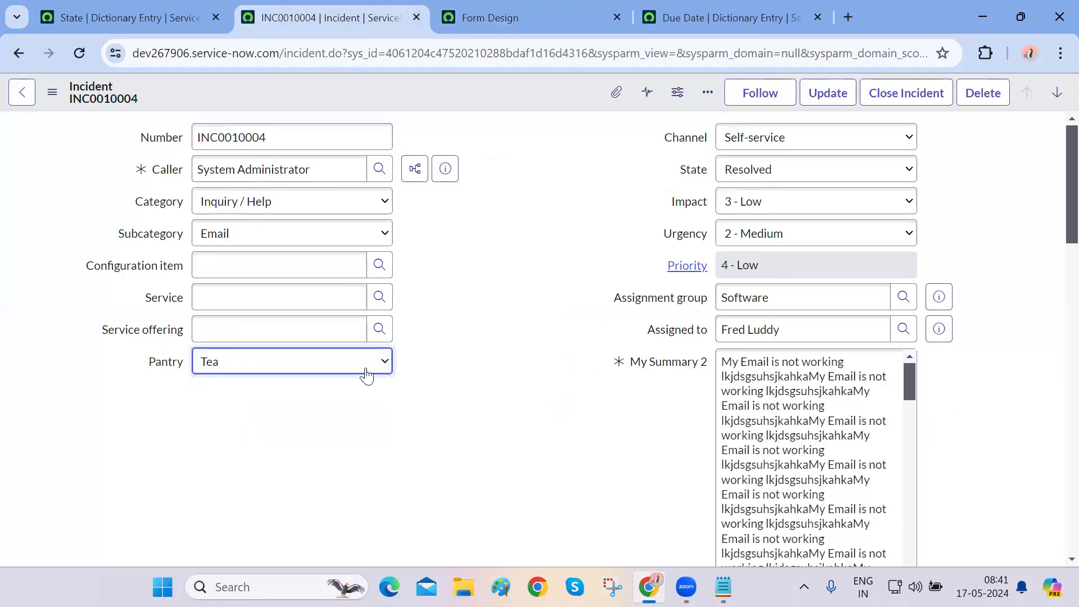
pyautogui.click(364, 369)
# View the dictionary info of the Pantry field, check its type and close the info
pyautogui.rightClick(171, 363)
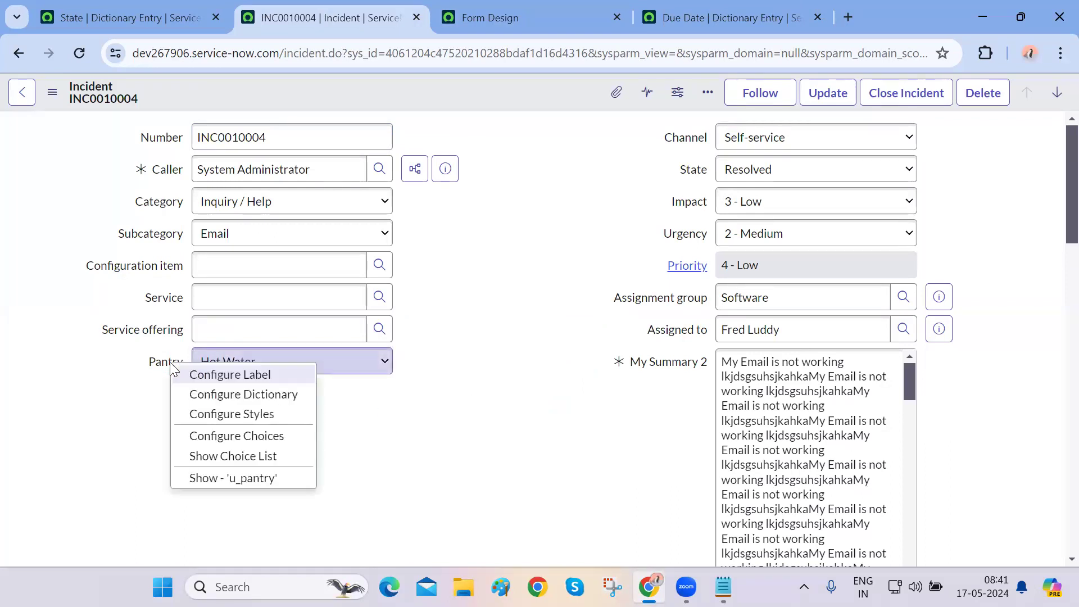
pyautogui.click(239, 479)
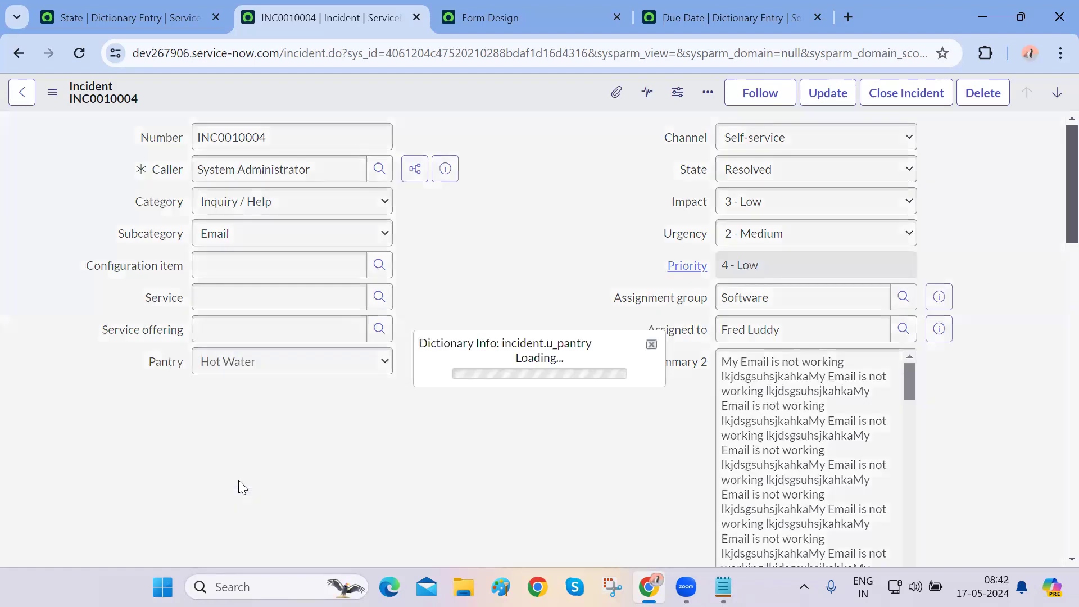
pyautogui.doubleClick(516, 333)
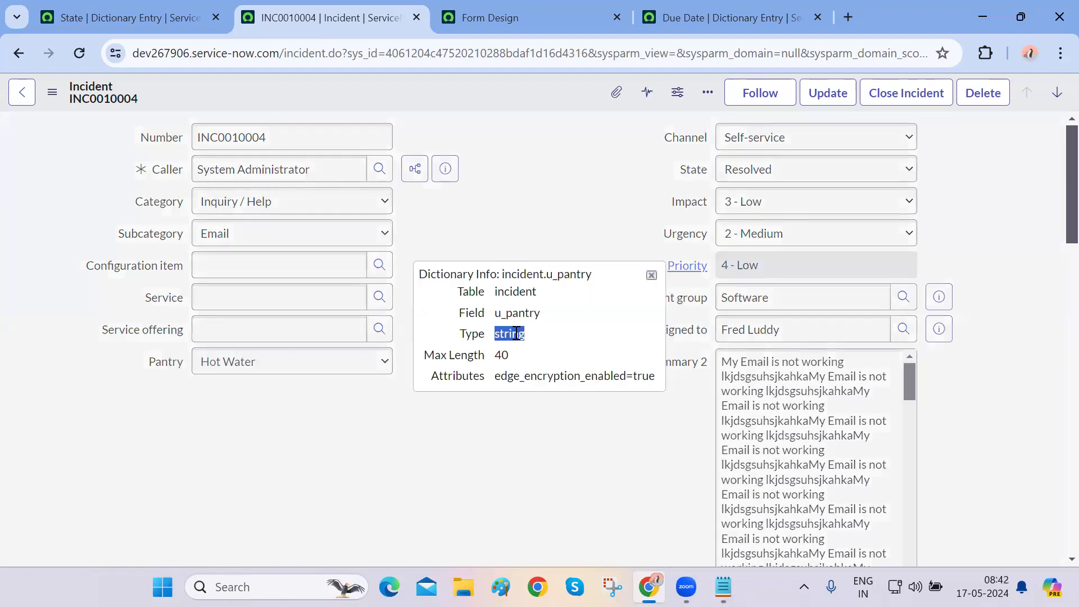
pyautogui.click(652, 274)
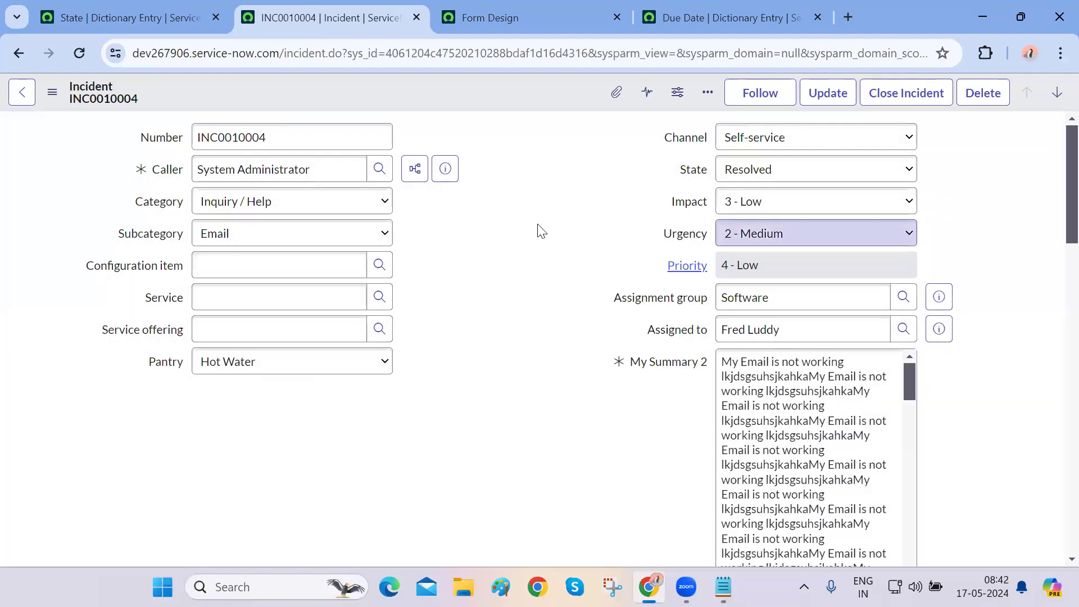
# Open the Pantry field's dictionary entry and go through its type and its list of choices
pyautogui.rightClick(164, 363)
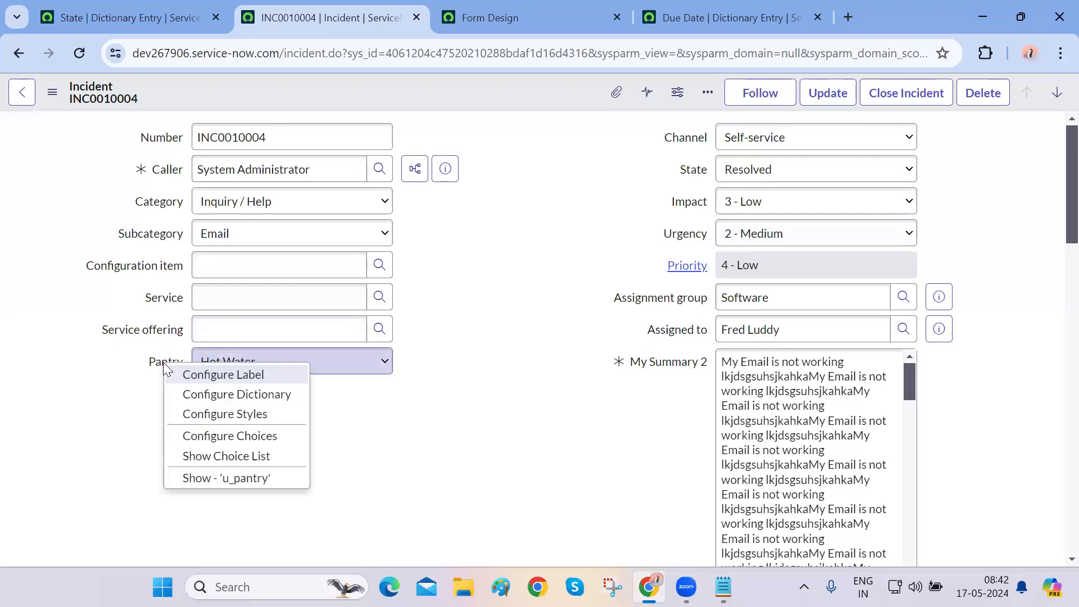
pyautogui.click(228, 395)
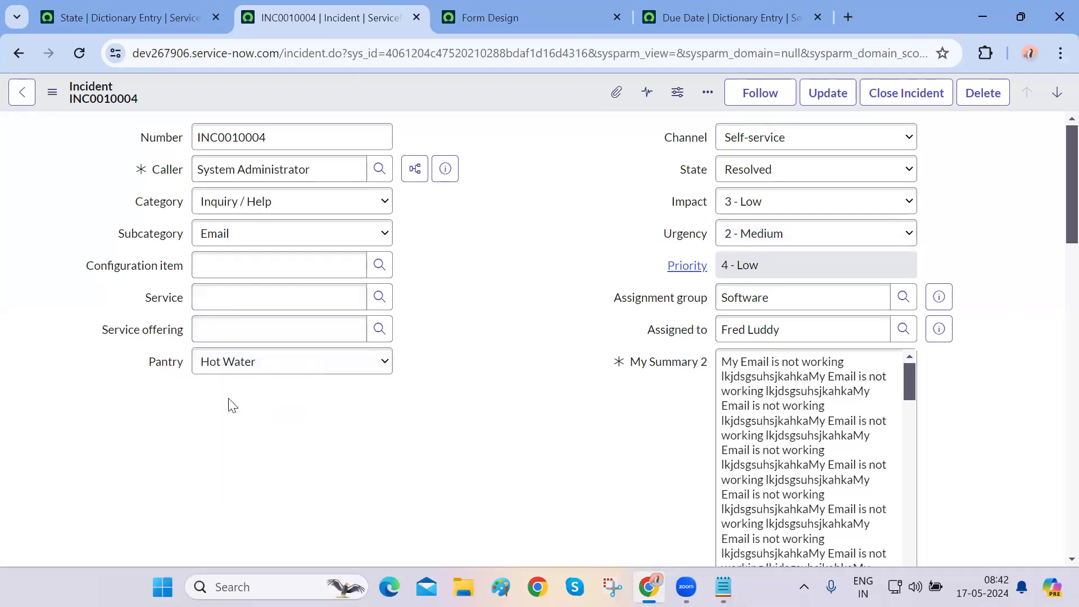
pyautogui.click(611, 198)
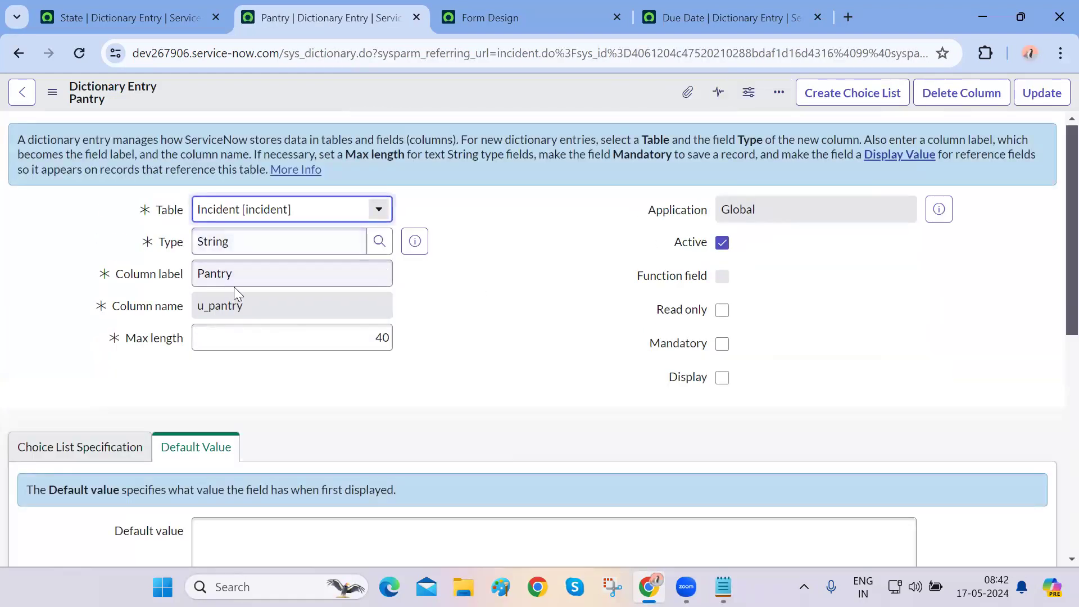
pyautogui.doubleClick(249, 243)
pyautogui.click(430, 378)
pyautogui.scroll(-10, 432, 379)
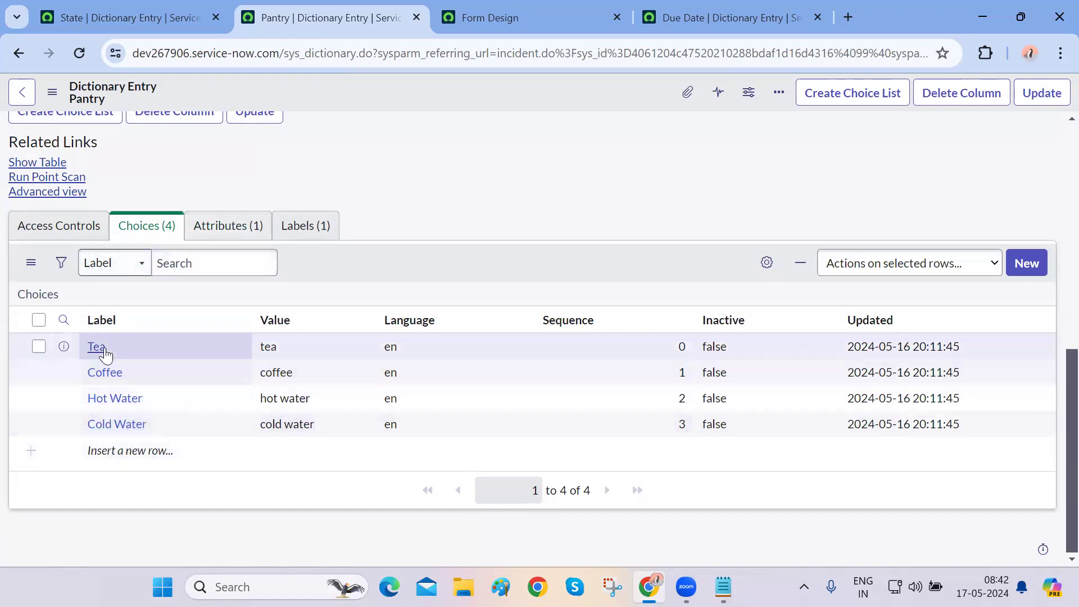
pyautogui.click(265, 346)
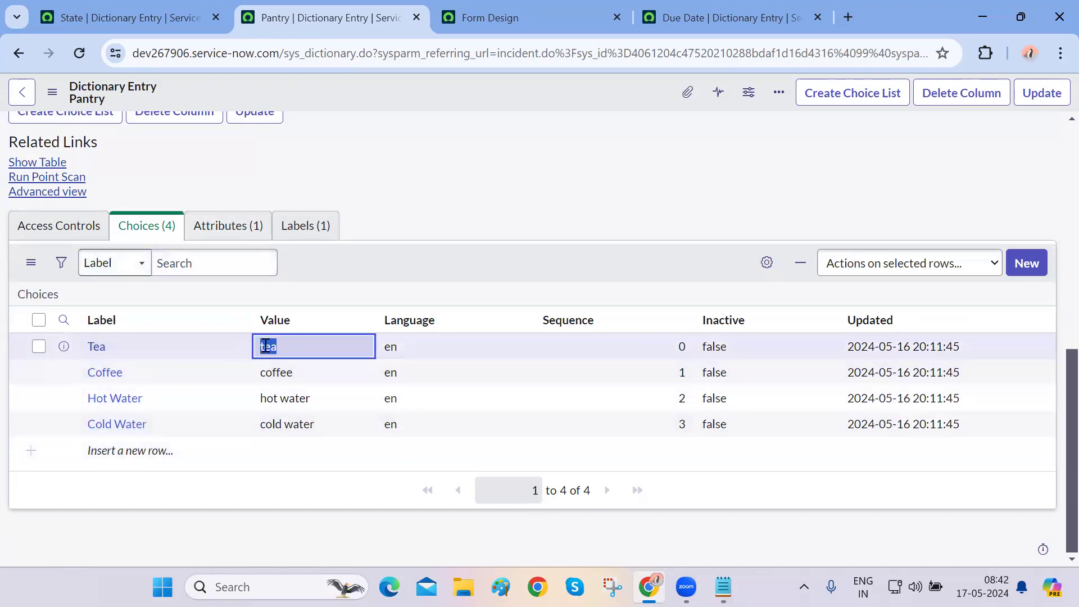
# Change the label of the Tea choice to Green Tea in the Pantry field's choices
pyautogui.doubleClick(160, 346)
pyautogui.click(161, 346)
pyautogui.write('Green')
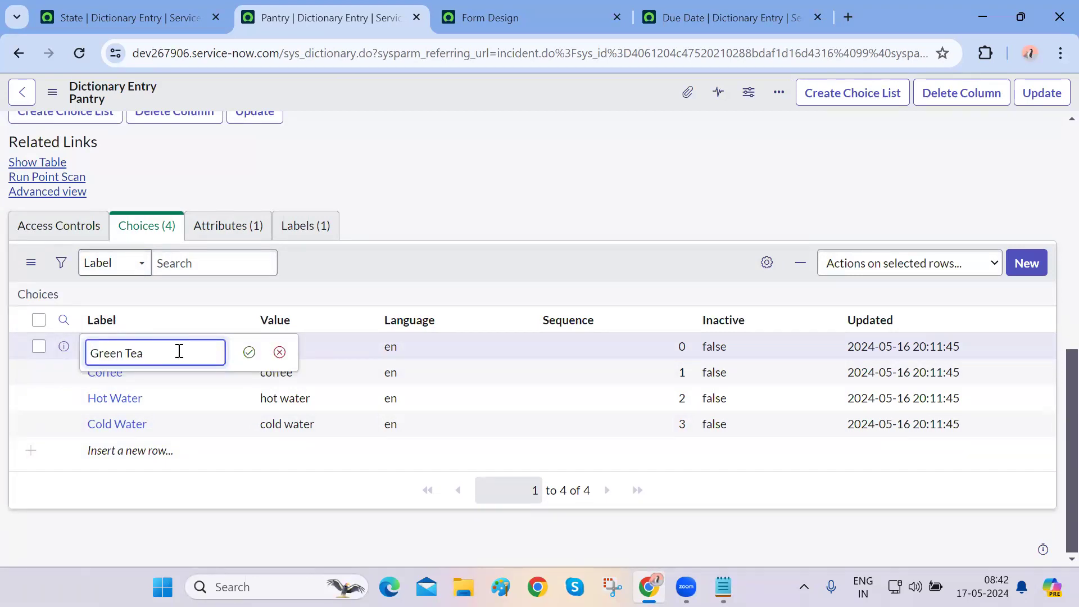
pyautogui.click(249, 352)
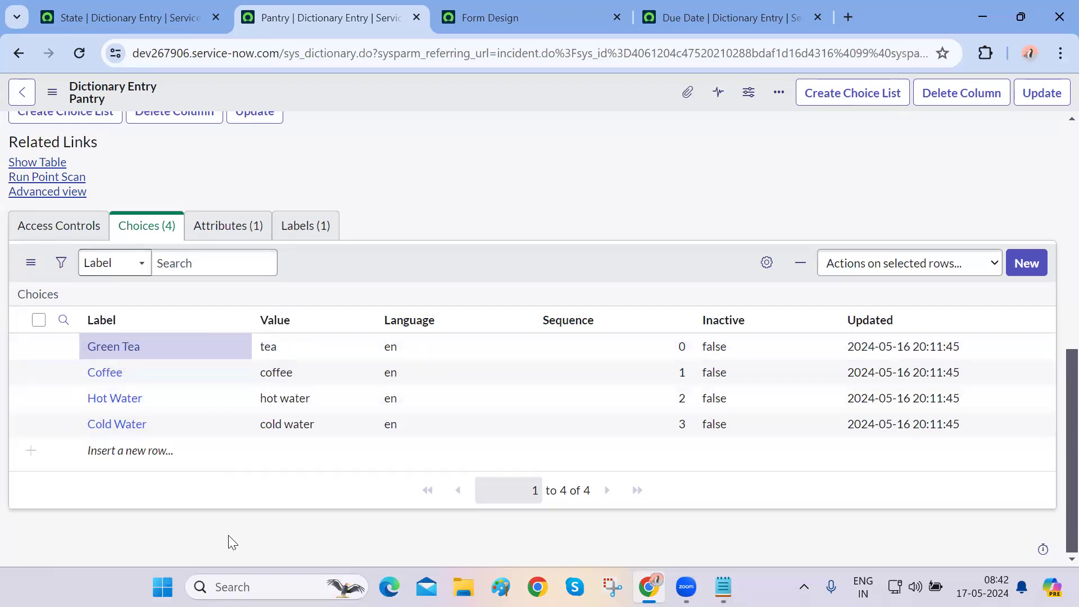
# Change the label of the Coffee choice to Cold Coffee, leaving the stored choice values as they are
pyautogui.doubleClick(175, 371)
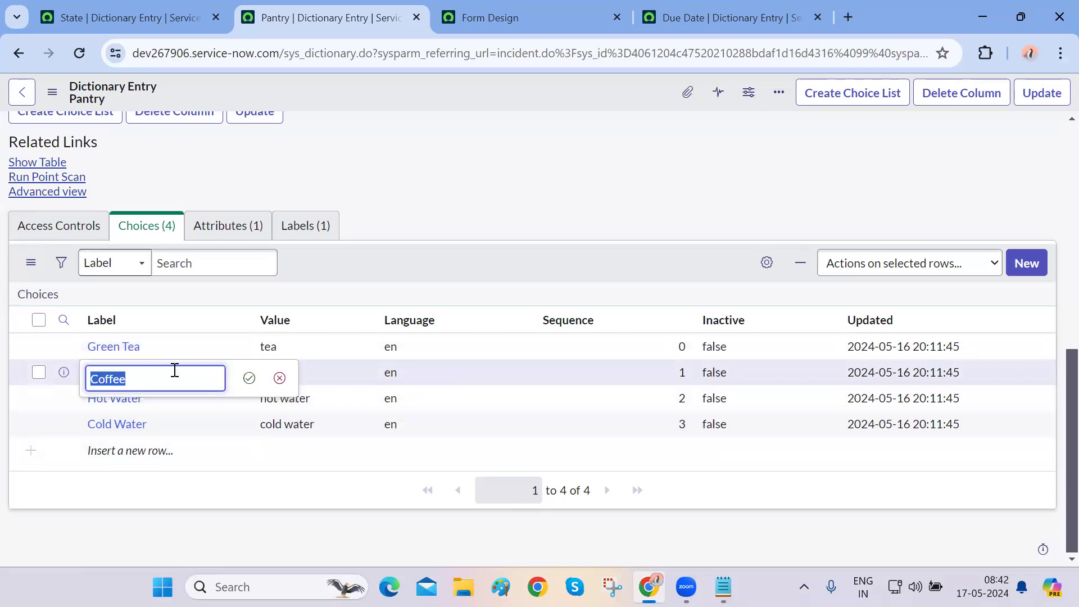
pyautogui.click(175, 370)
pyautogui.write('Cold')
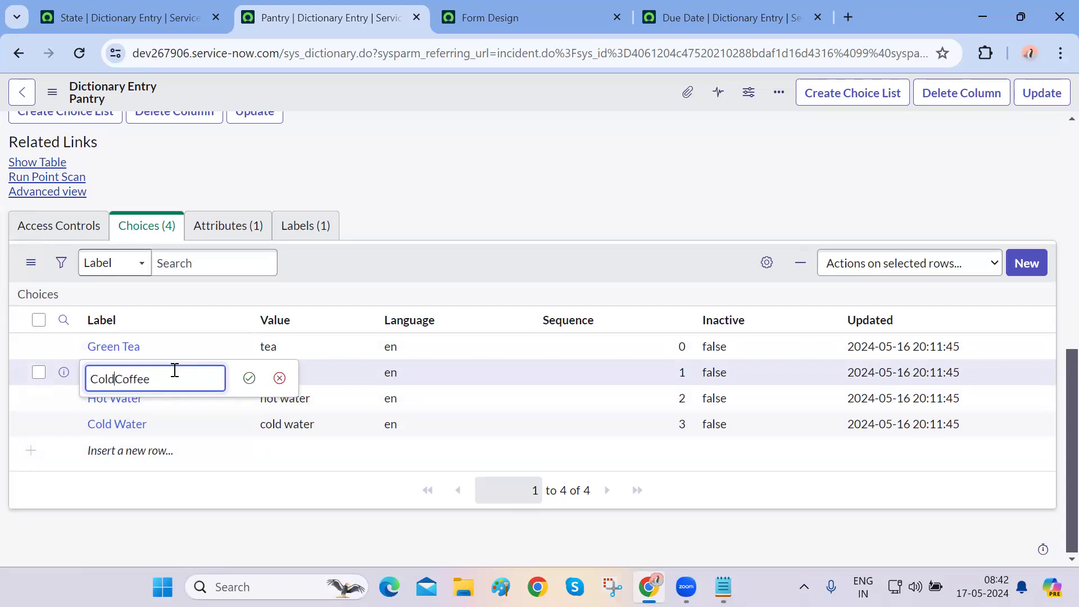
pyautogui.click(249, 378)
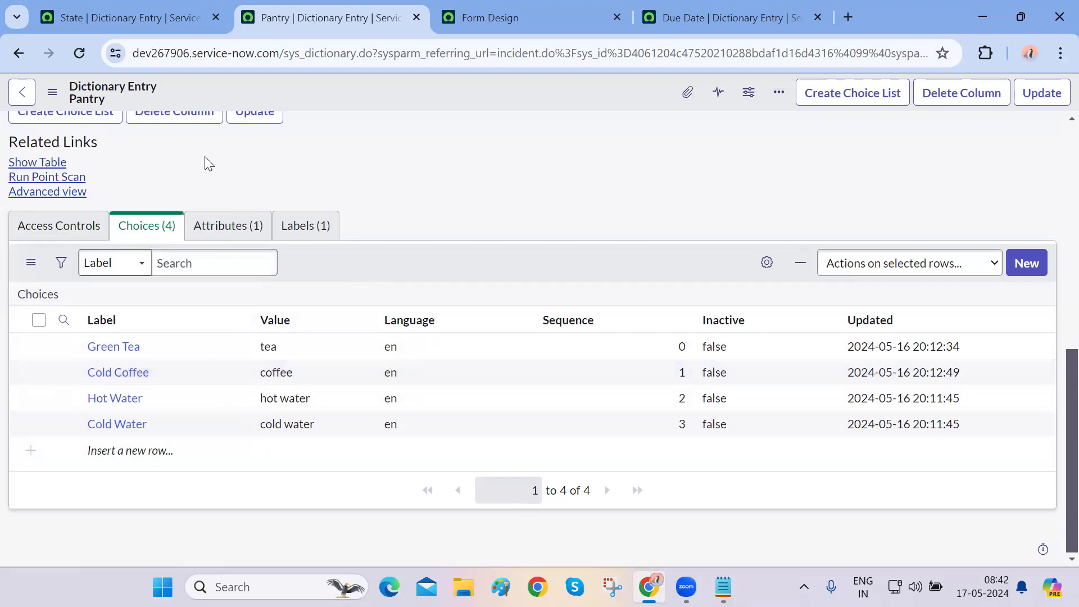
pyautogui.doubleClick(269, 344)
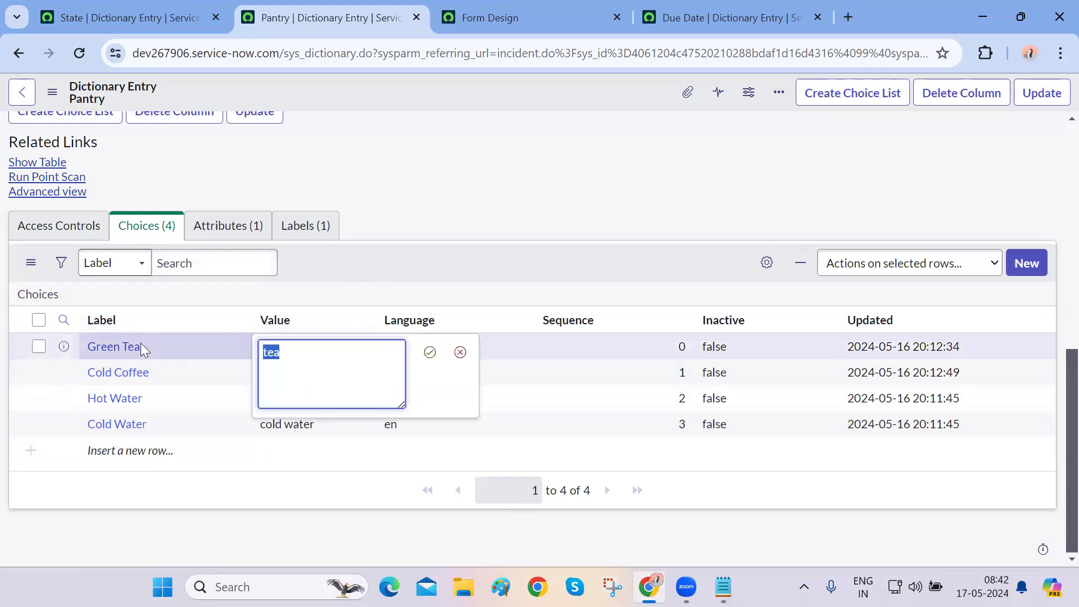
pyautogui.click(460, 353)
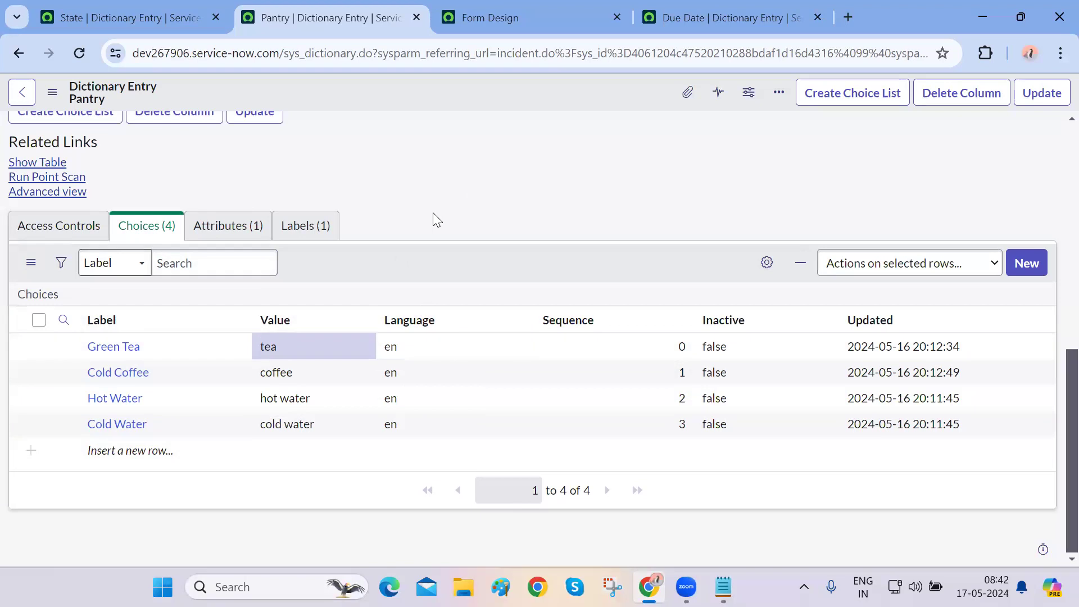
# Go back to the main ServiceNow page, list all incidents and open the first record
pyautogui.hotkey('ctrl', 'Tab')
pyautogui.hotkey('ctrl', 'Tab')
pyautogui.hotkey('ctrl', 'Tab')
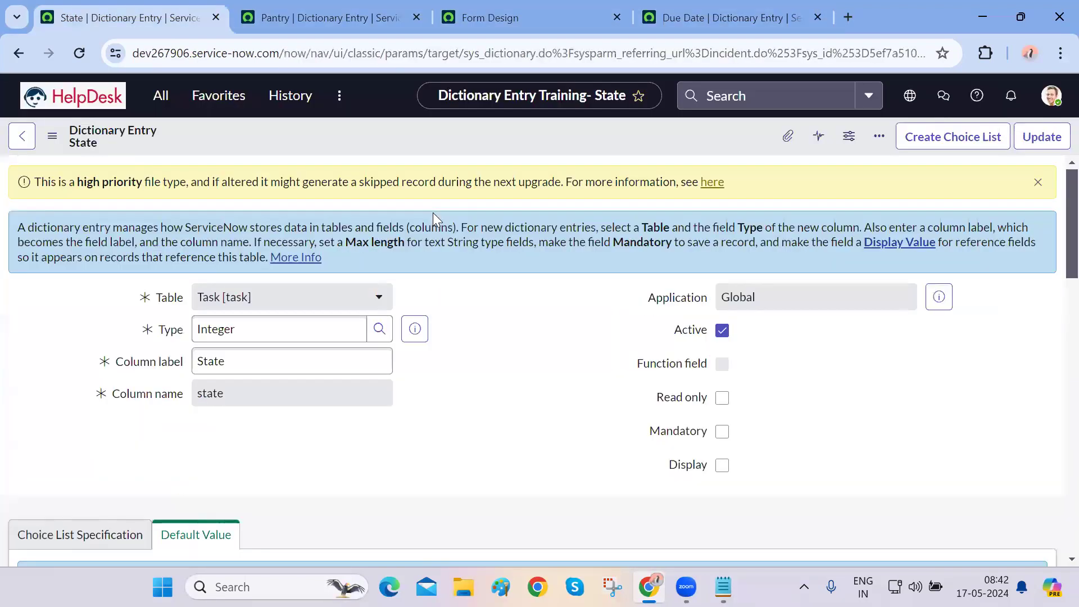
pyautogui.click(161, 96)
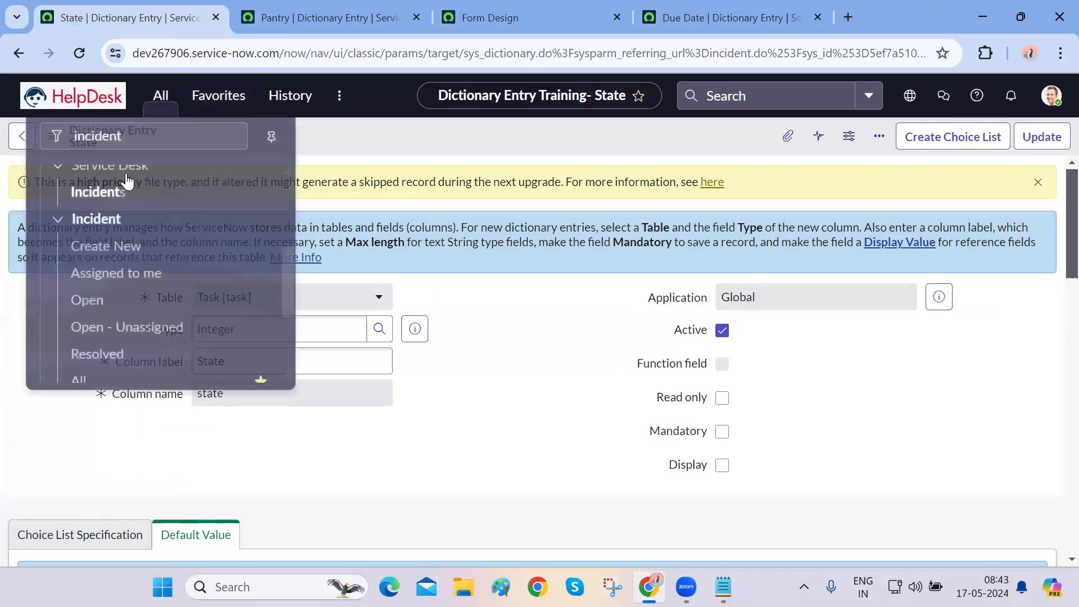
pyautogui.click(88, 365)
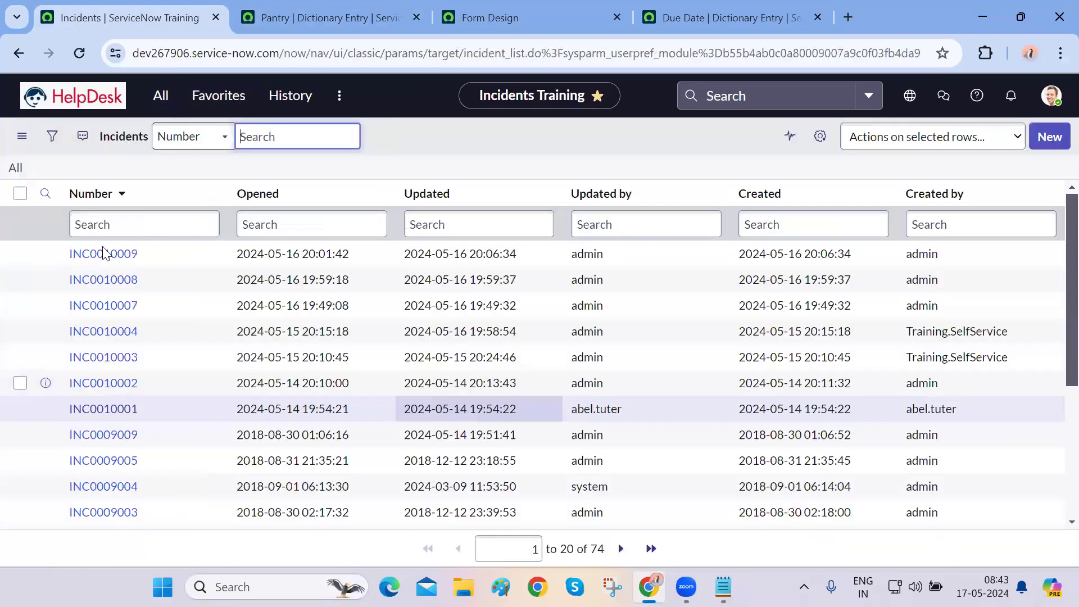
pyautogui.click(107, 254)
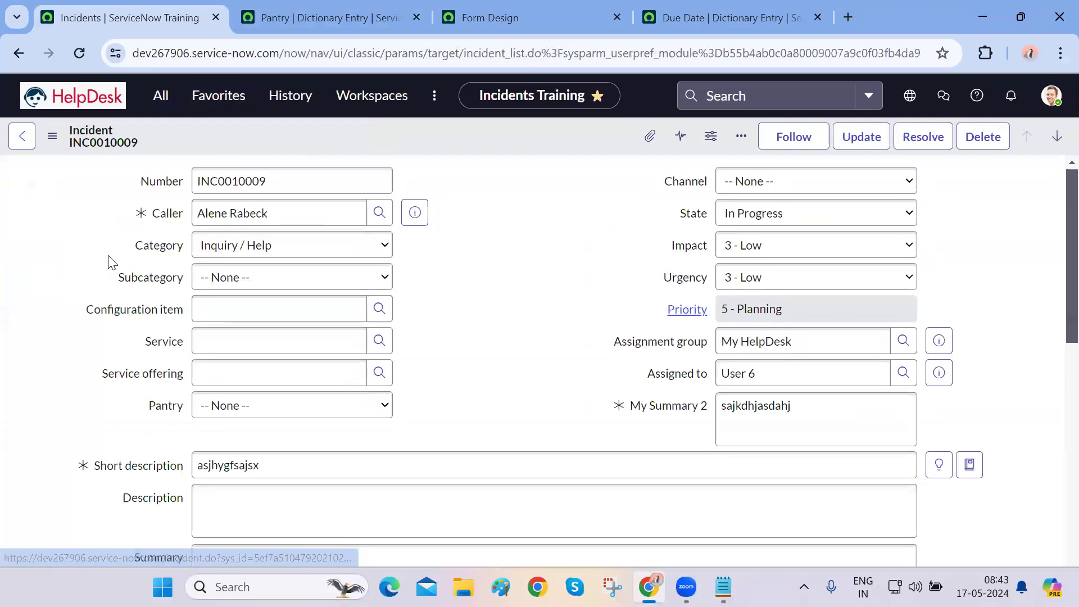
# Try Green Tea as the incident's Pantry choice, set it to Cold Coffee instead and save the record
pyautogui.click(368, 404)
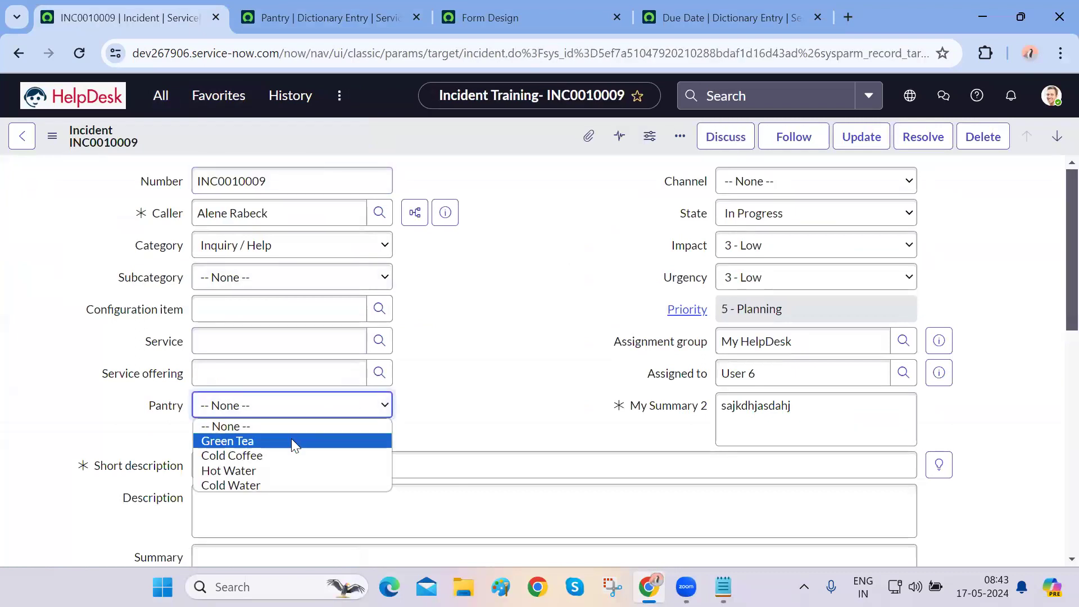
pyautogui.click(291, 441)
pyautogui.click(361, 416)
pyautogui.click(319, 456)
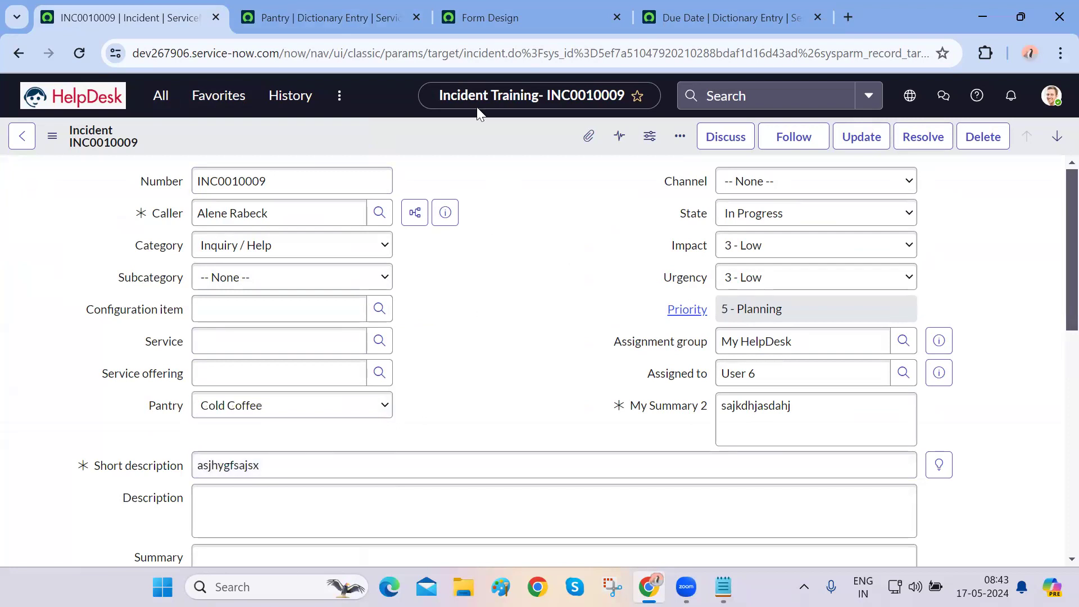
pyautogui.scroll(-5, 464, 356)
pyautogui.scroll(5, 464, 357)
pyautogui.rightClick(458, 134)
pyautogui.click(466, 141)
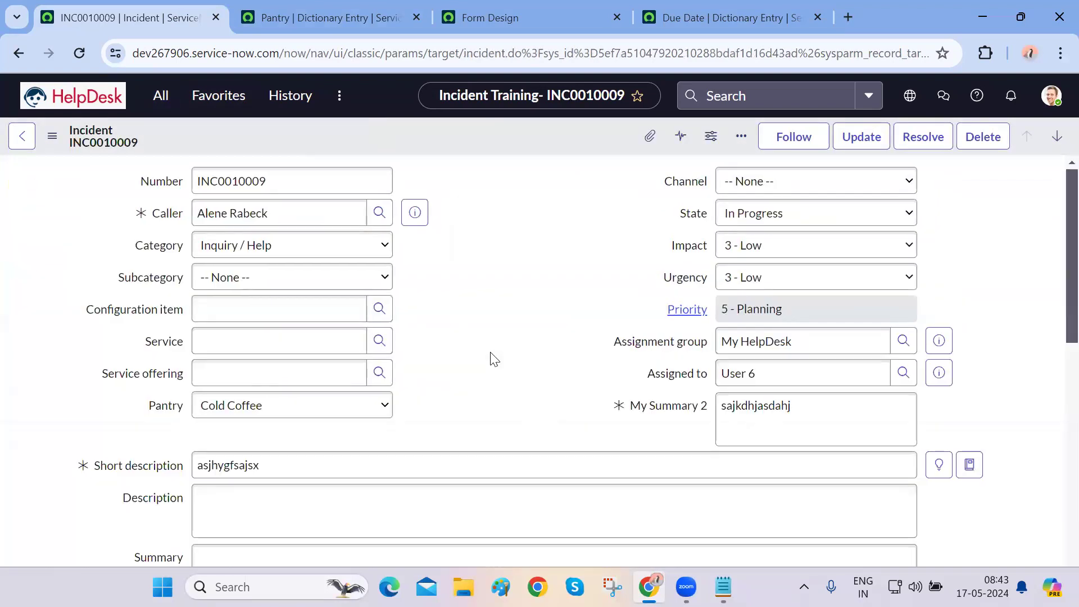
# Clear the field type filter in Form Design to view all available types, and return to the incident record
pyautogui.hotkey('ctrl', 'Tab')
pyautogui.hotkey('ctrl', 'Tab')
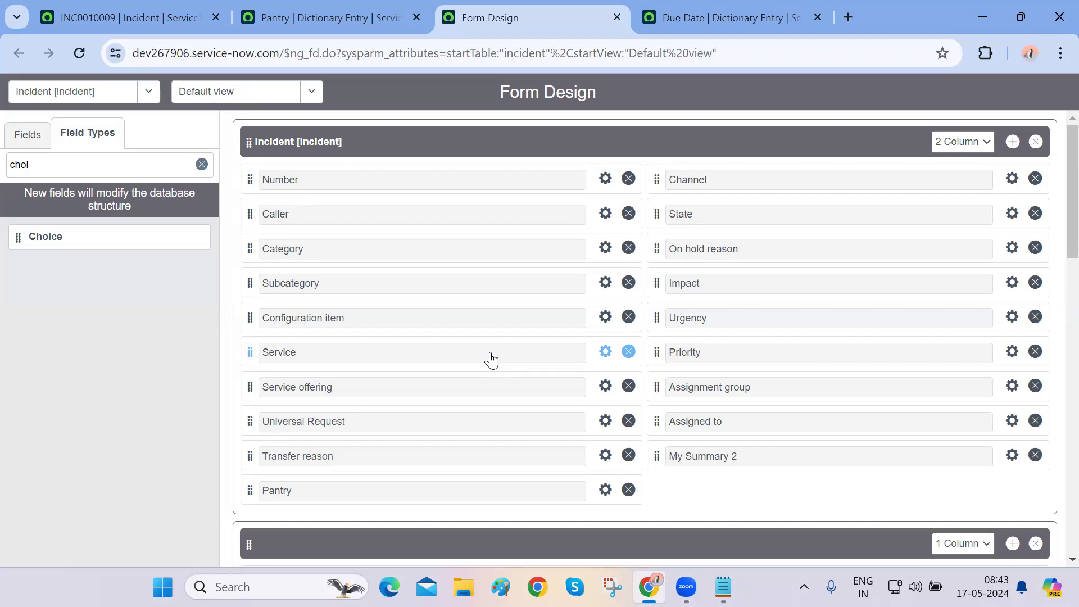
pyautogui.click(201, 164)
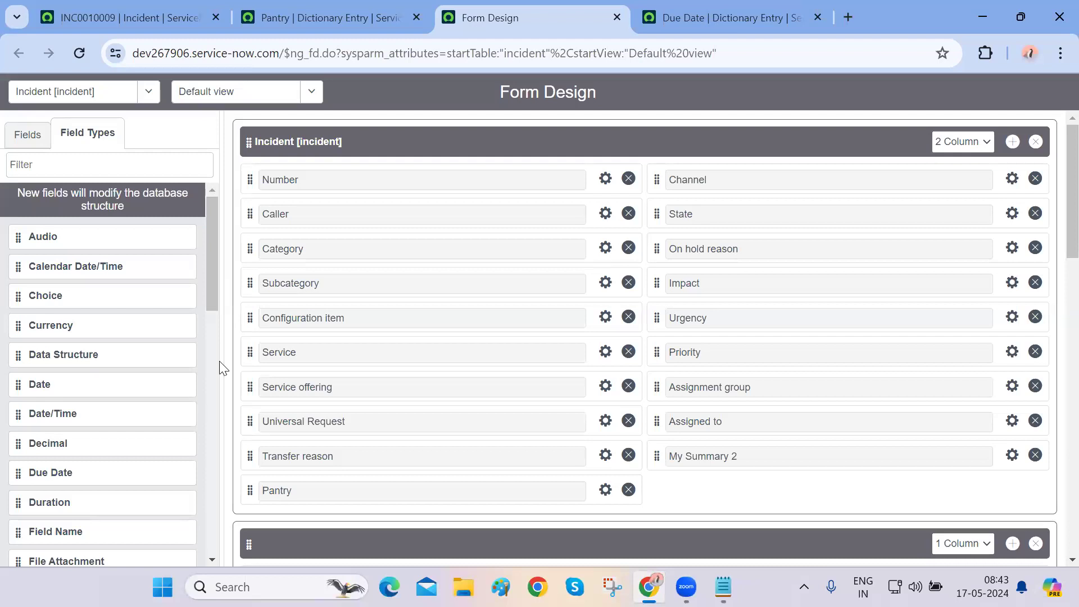
pyautogui.click(137, 15)
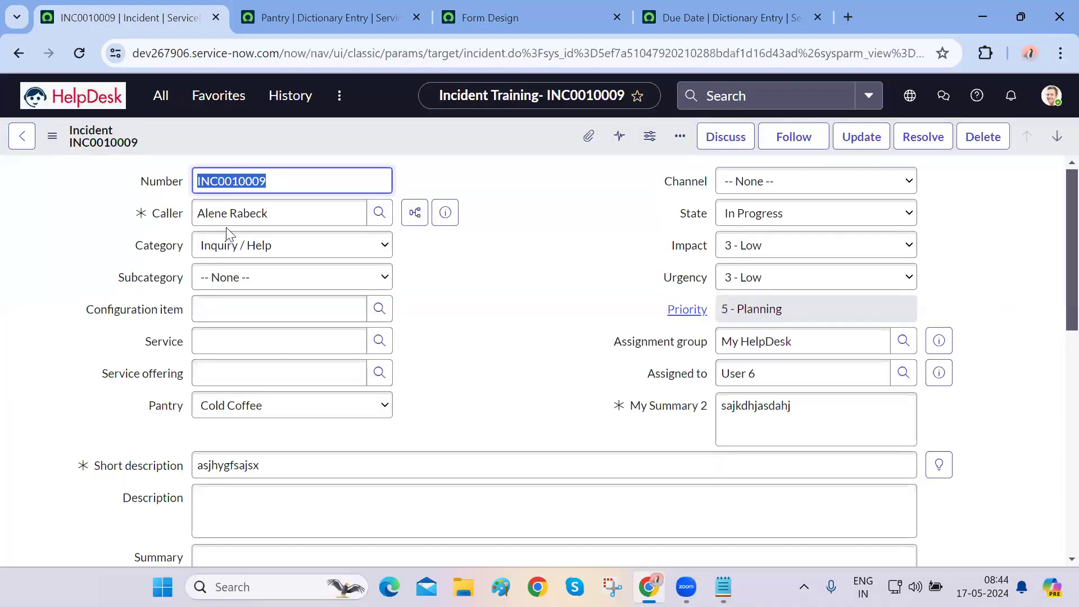
pyautogui.click(487, 315)
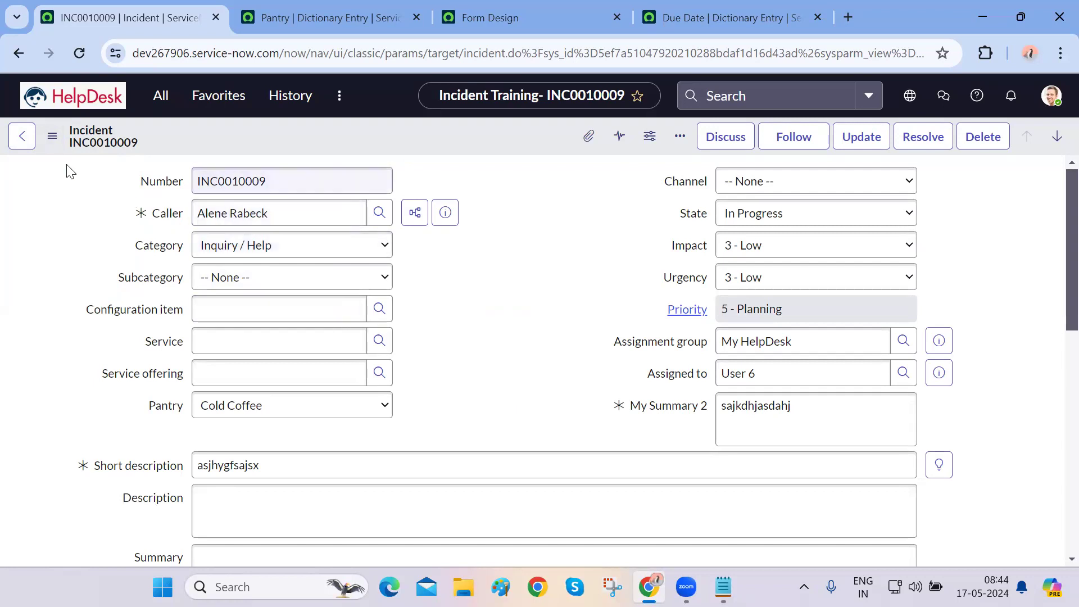
# Open the dictionary entries of the Incident table from the incident record and look through its columns
pyautogui.click(53, 136)
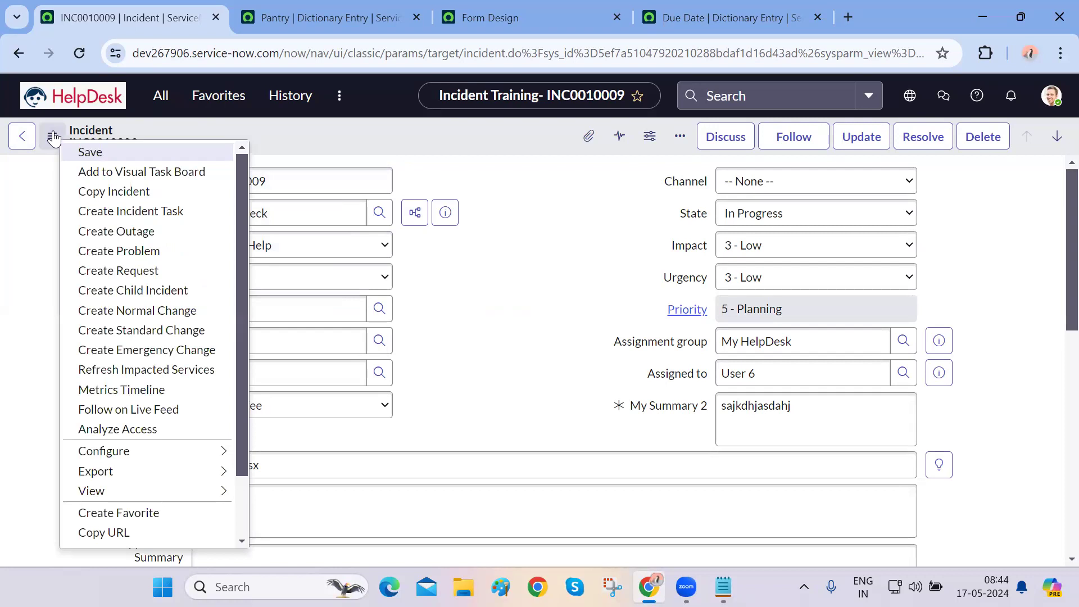
pyautogui.moveTo(128, 447)
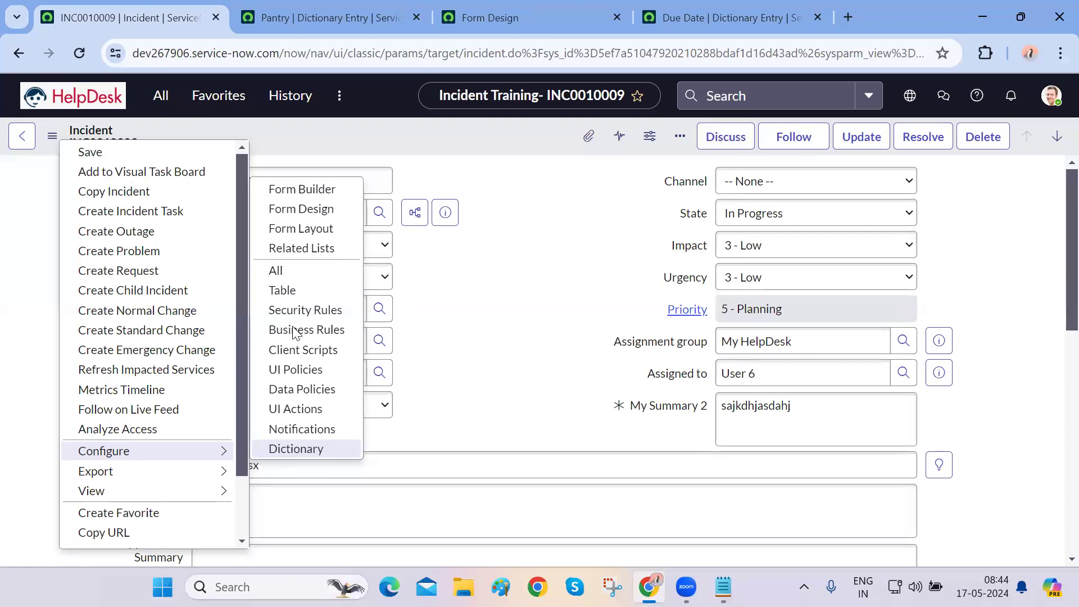
pyautogui.click(293, 449)
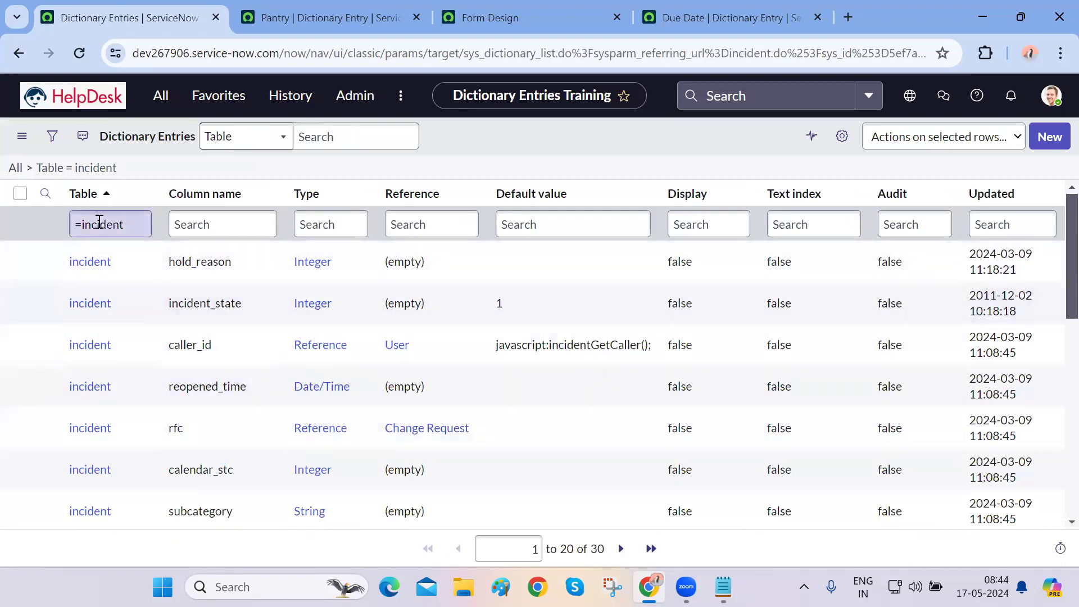
pyautogui.scroll(-5, 227, 400)
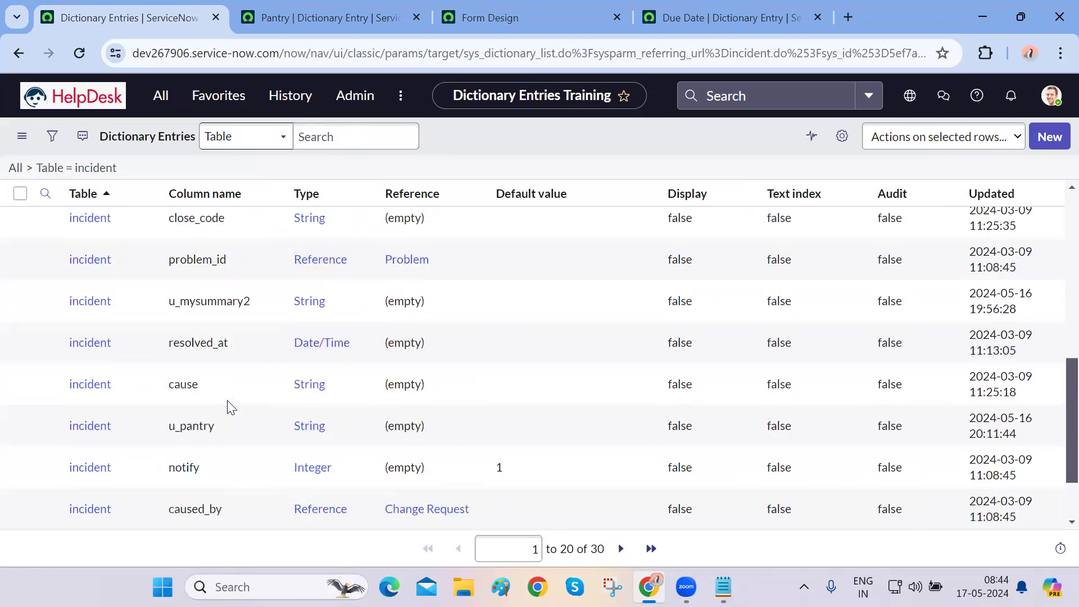
pyautogui.scroll(5, 227, 401)
pyautogui.scroll(-6, 223, 292)
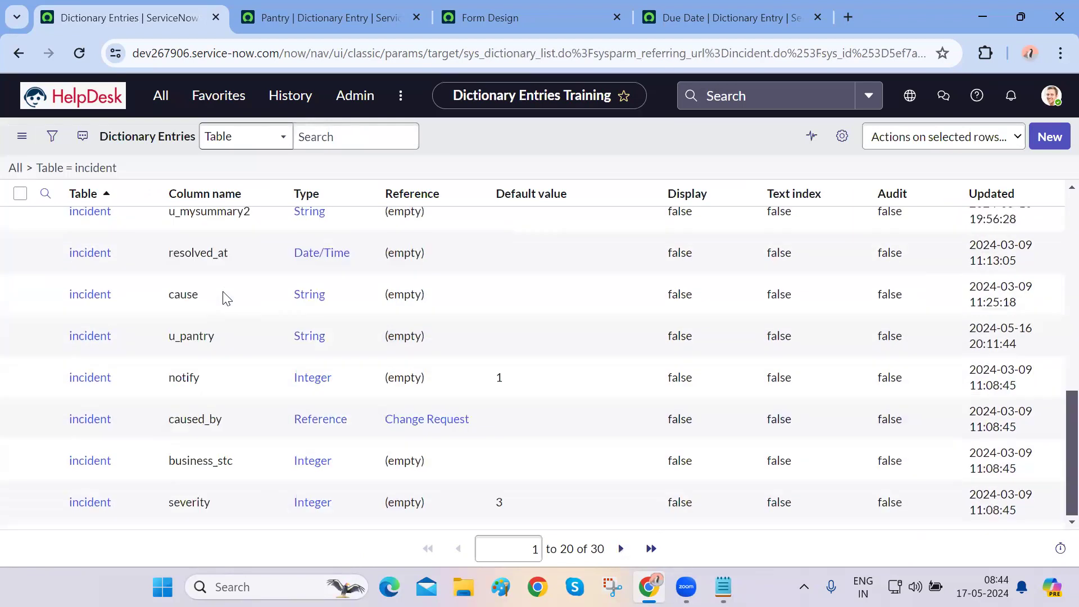
pyautogui.scroll(6, 227, 296)
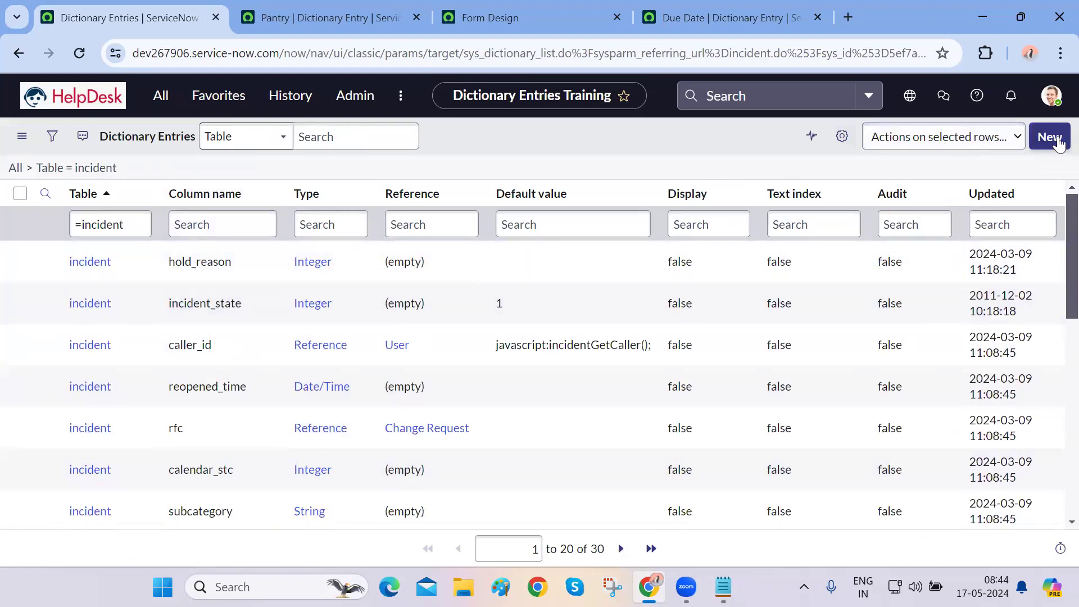
# Start a new dictionary entry for the Incident table with type Reference and column label Requested For
pyautogui.click(1053, 141)
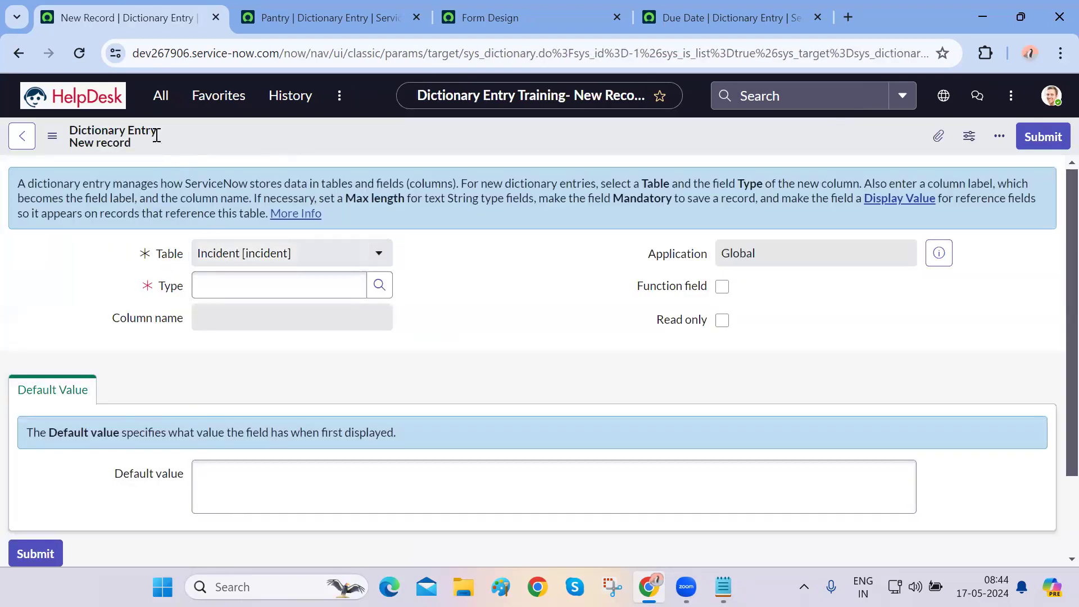
pyautogui.moveTo(156, 138); pyautogui.dragTo(69, 131)
pyautogui.click(59, 302)
pyautogui.click(292, 283)
pyautogui.write('refe')
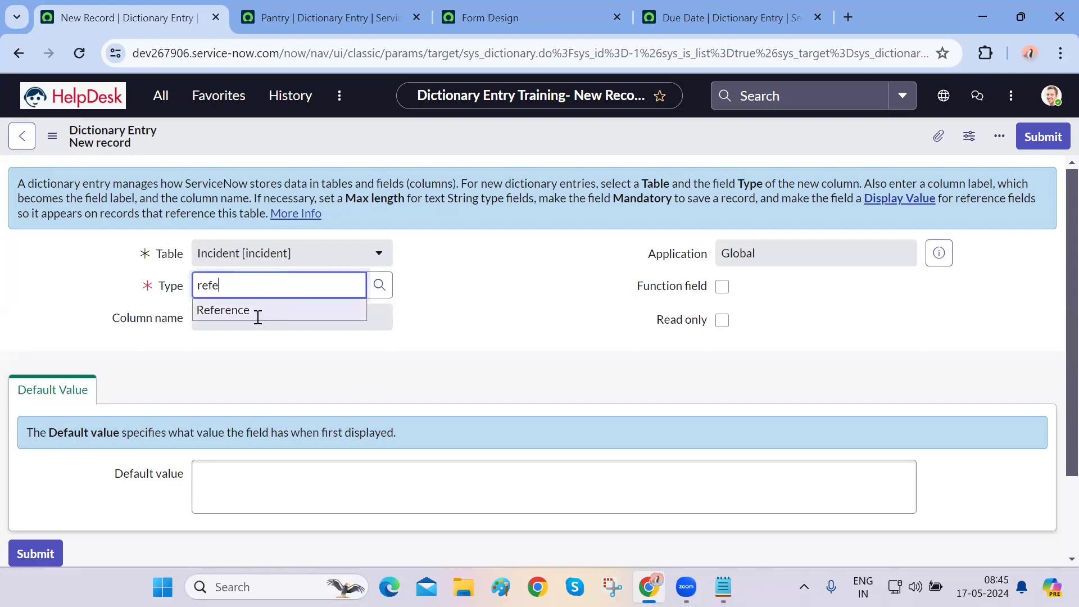
pyautogui.click(257, 312)
pyautogui.click(311, 319)
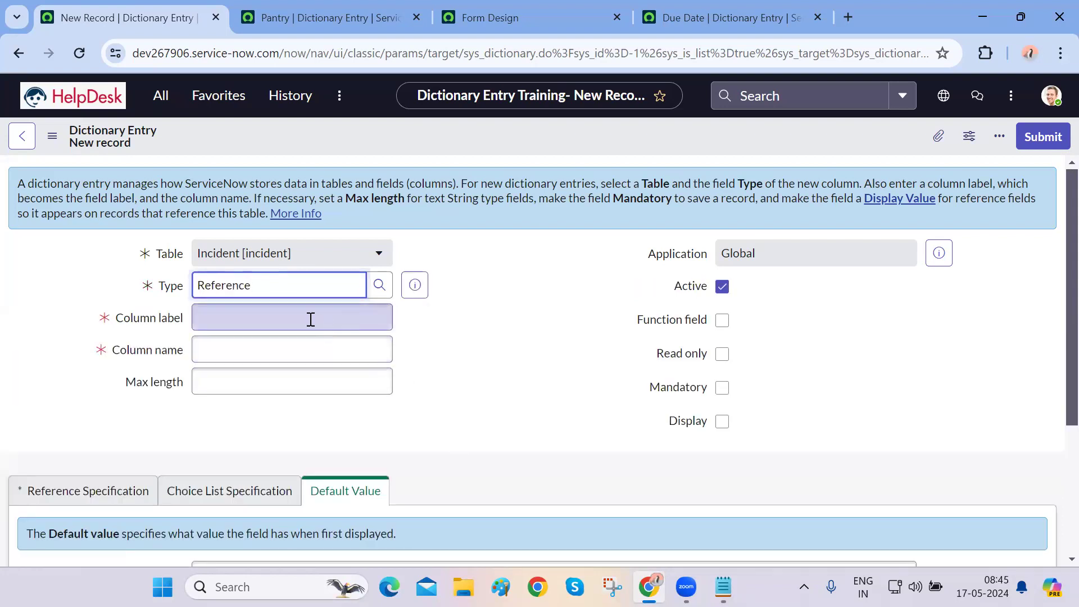
pyautogui.write('Requested For')
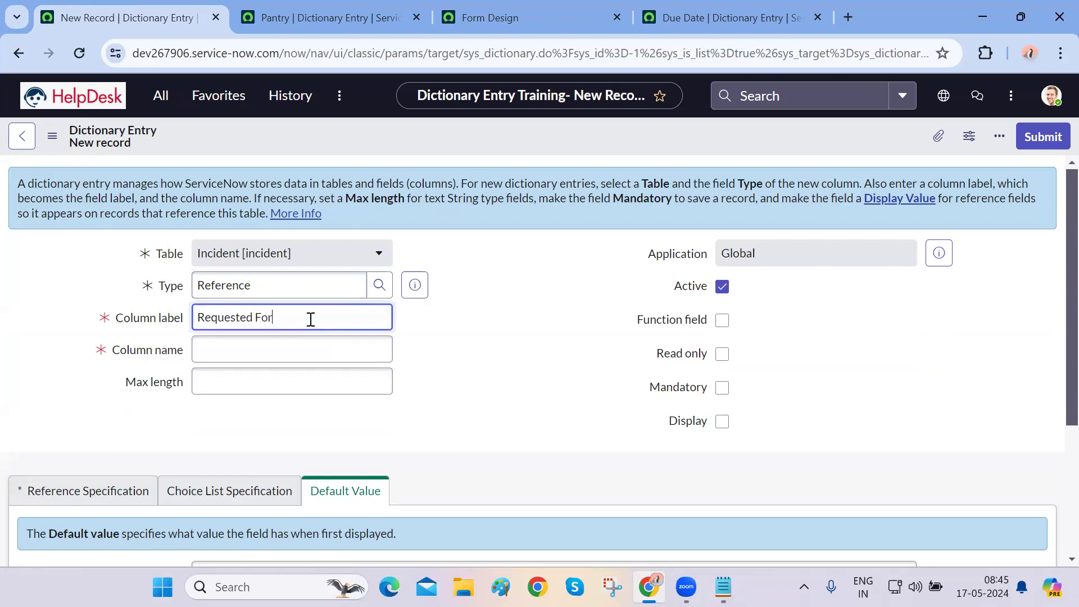
pyautogui.click(38, 405)
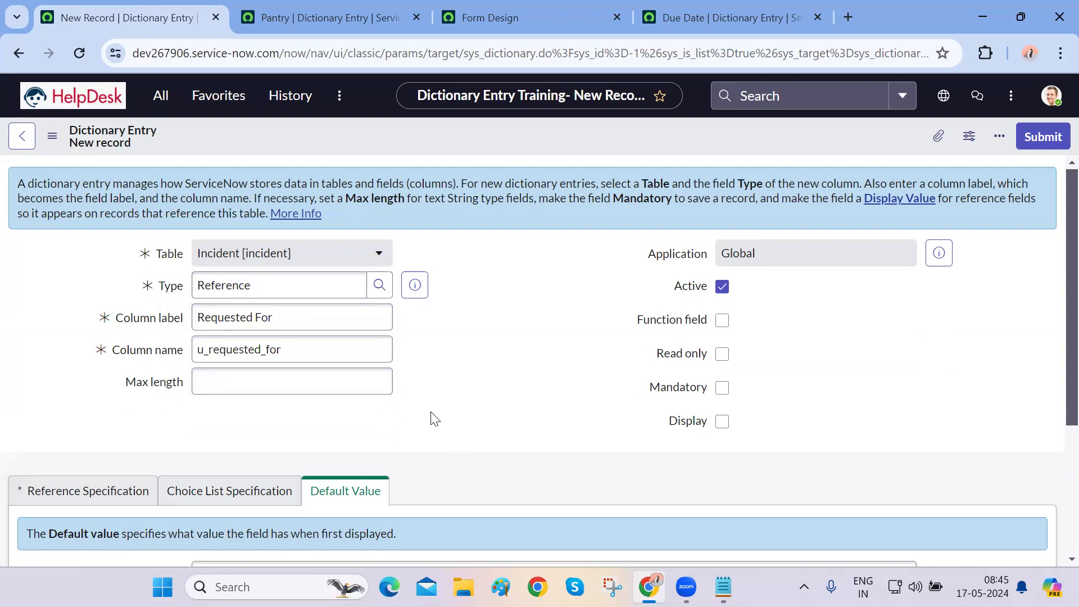
# Open the Requested For entry's reference specification and search the available reference tables for labels starting with user
pyautogui.scroll(-1, 433, 419)
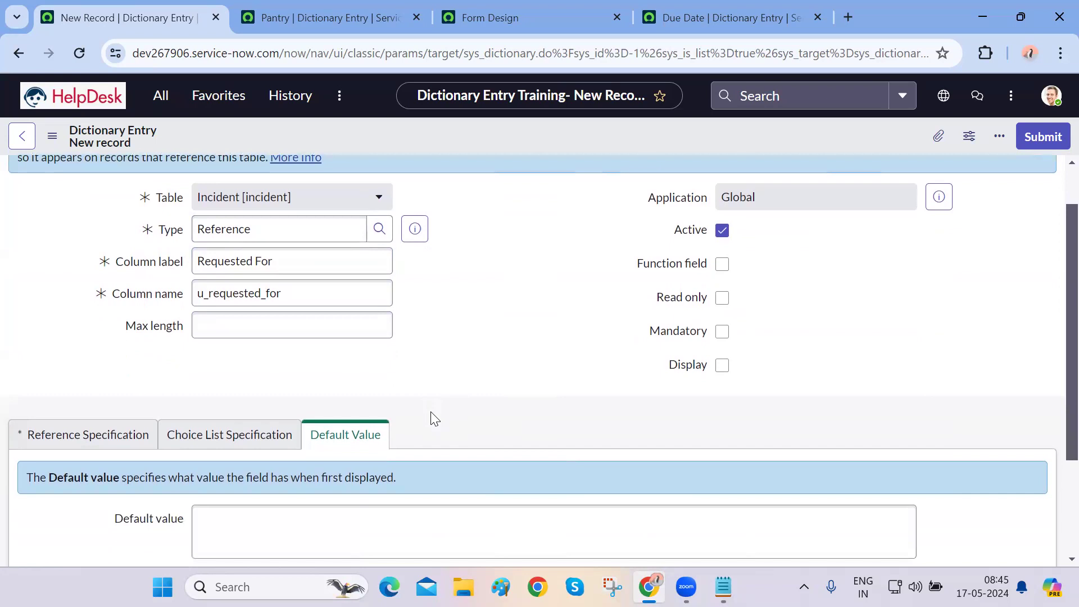
pyautogui.scroll(-1, 281, 429)
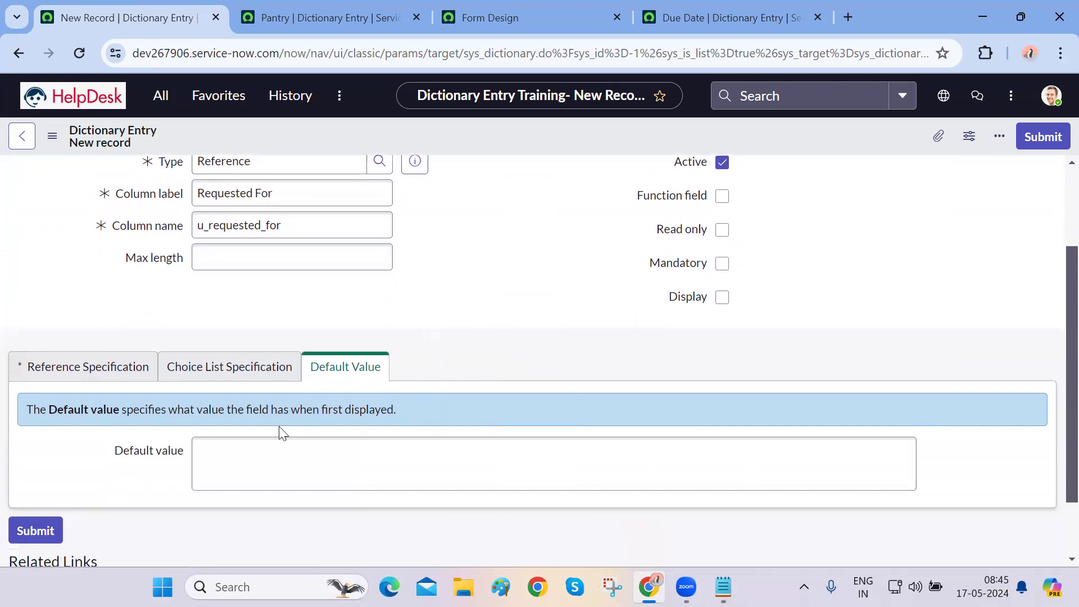
pyautogui.click(60, 372)
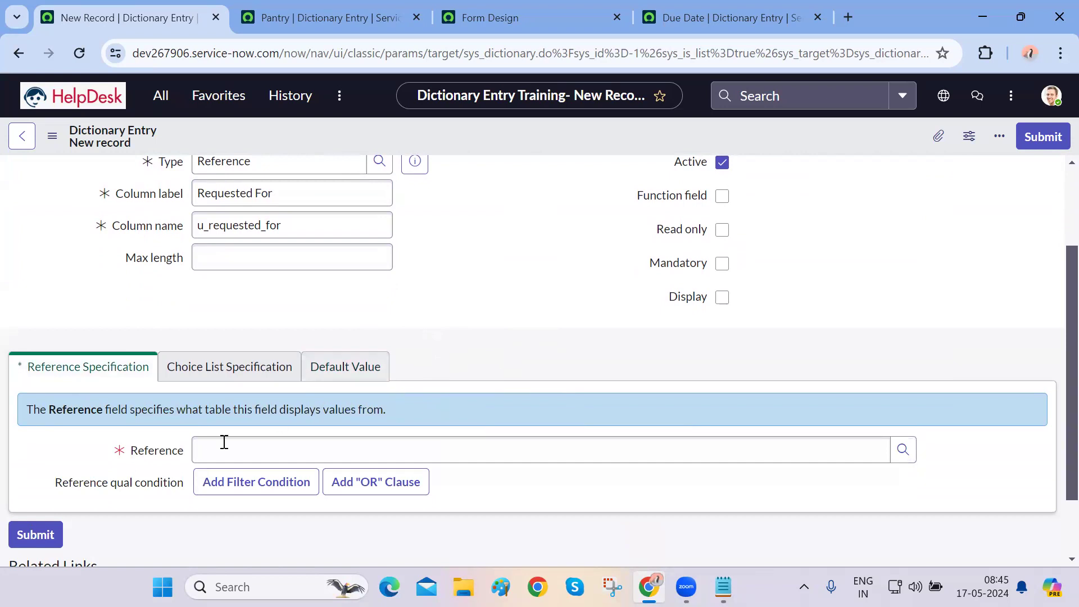
pyautogui.moveTo(69, 414); pyautogui.dragTo(356, 409)
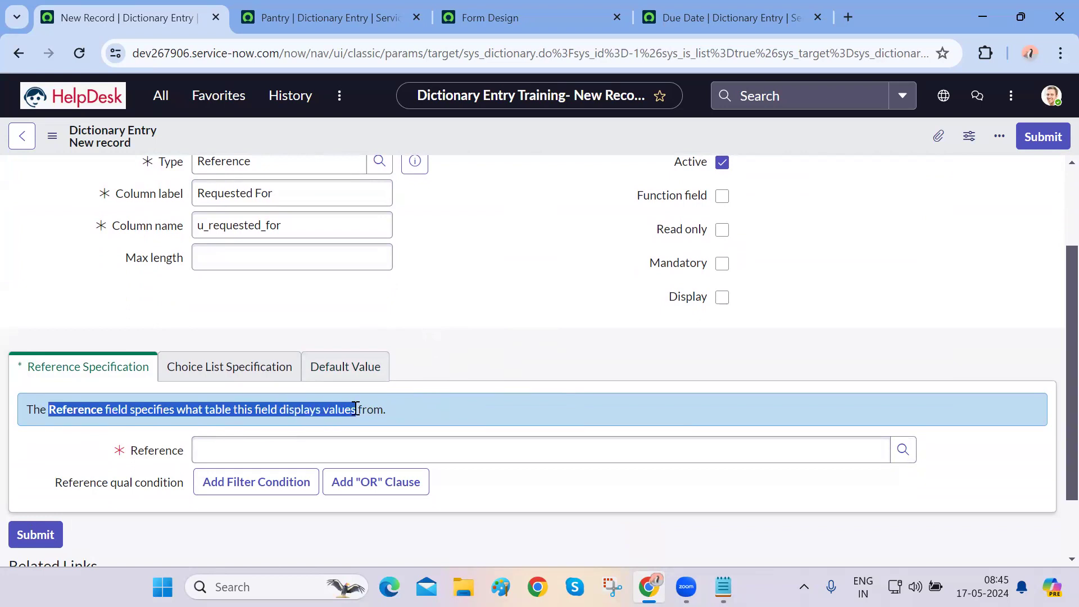
pyautogui.click(393, 413)
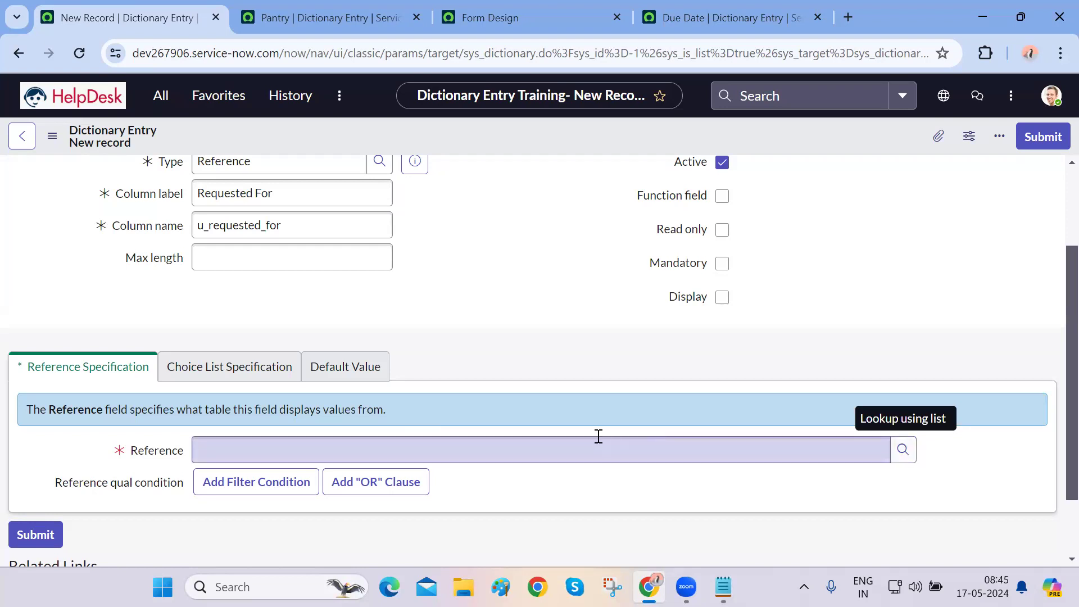
pyautogui.click(903, 453)
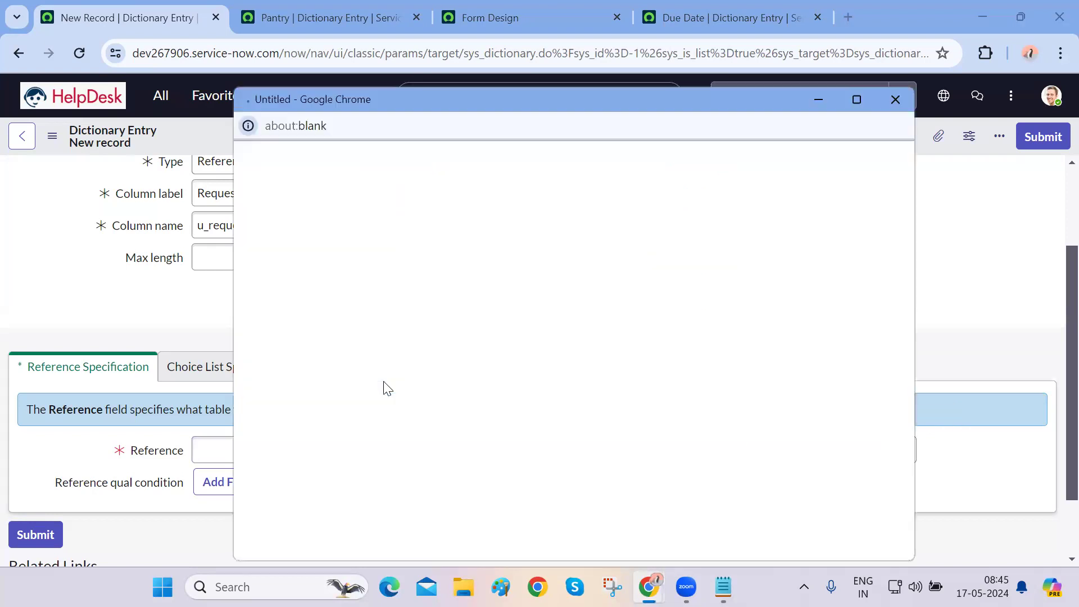
pyautogui.click(339, 245)
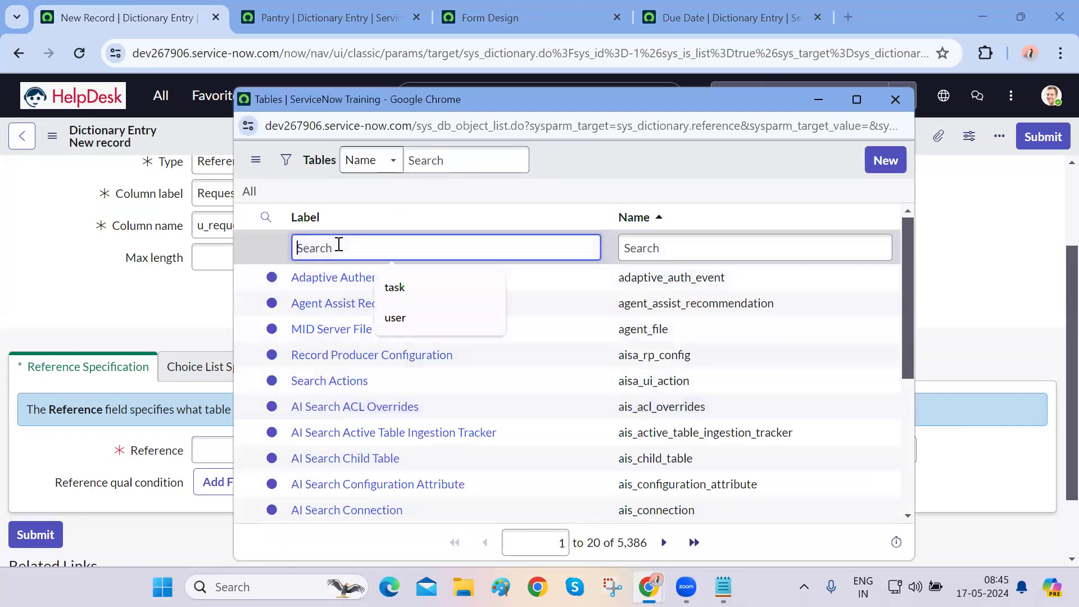
pyautogui.write('user')
pyautogui.press('Return')
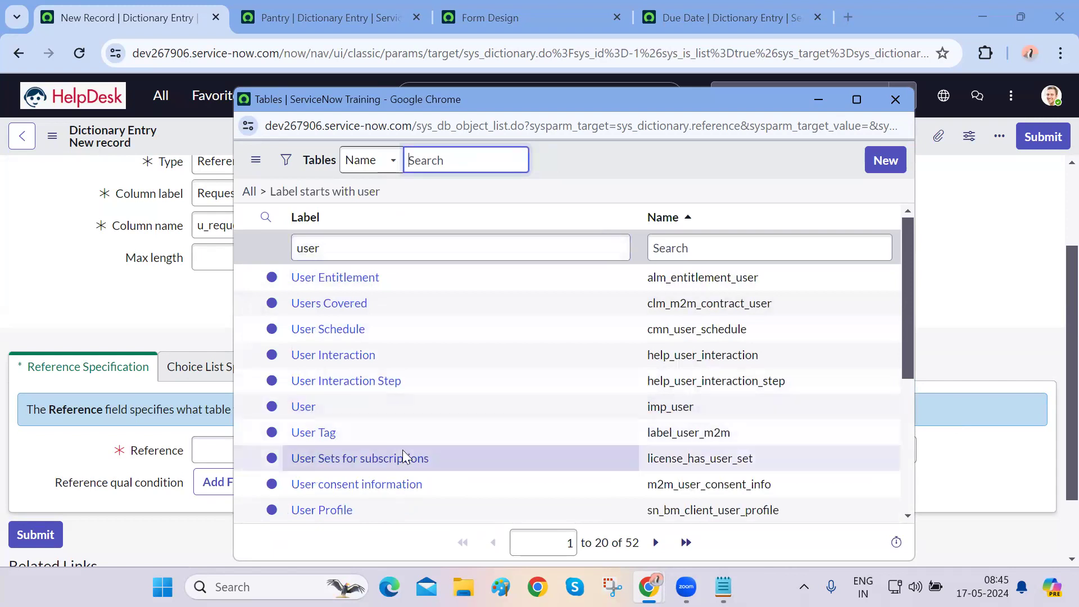
# Look through the matching tables and set the User table named sys_user as the field's reference
pyautogui.scroll(-2, 402, 450)
pyautogui.scroll(1, 394, 427)
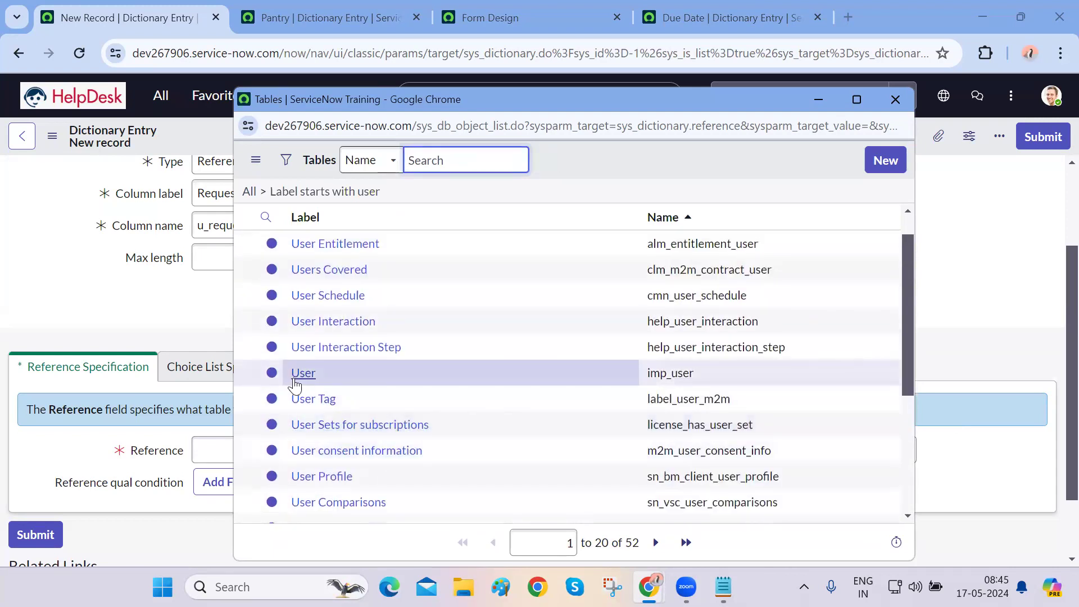
pyautogui.moveTo(649, 375); pyautogui.dragTo(707, 380)
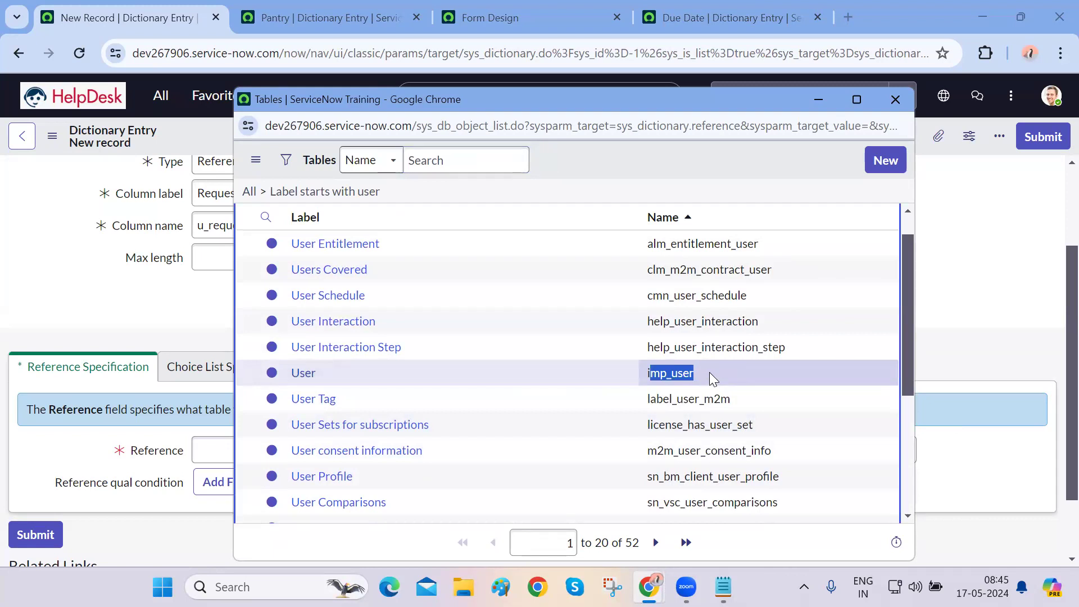
pyautogui.scroll(-4, 709, 372)
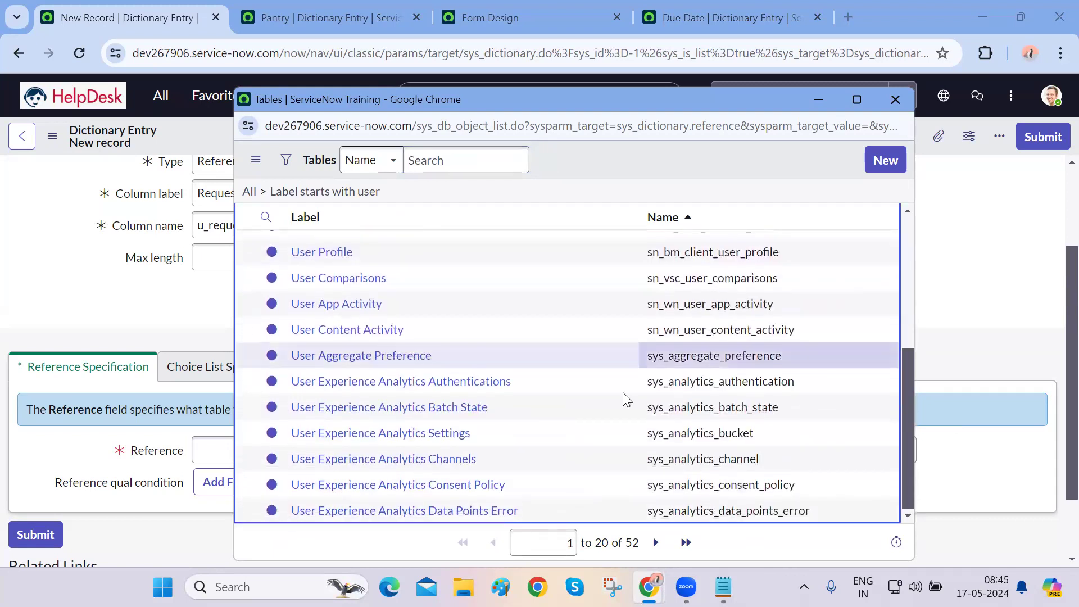
pyautogui.scroll(5, 514, 368)
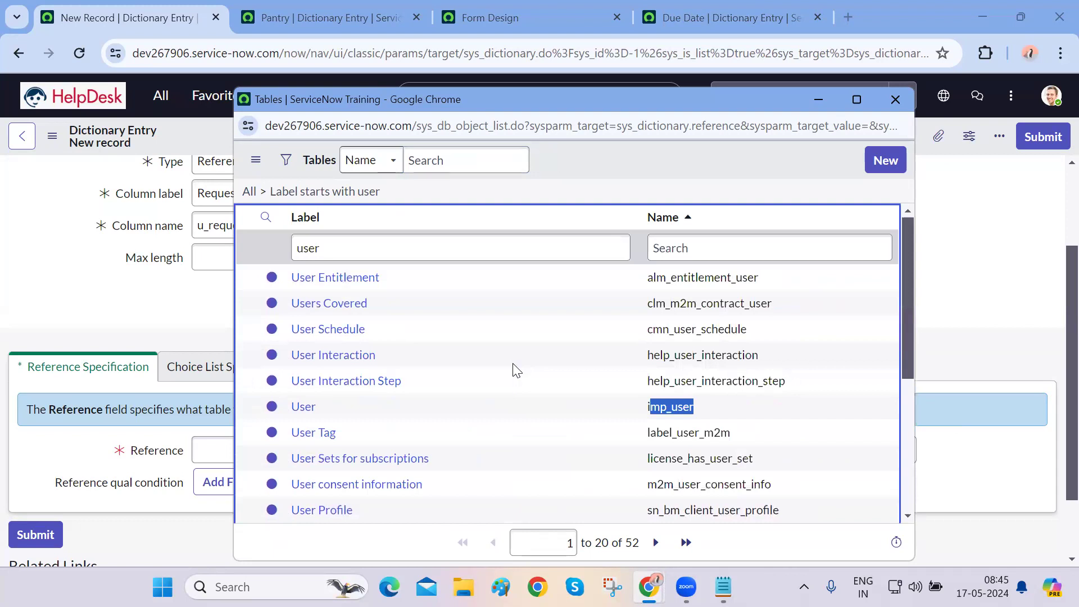
pyautogui.scroll(-5, 514, 369)
pyautogui.click(656, 543)
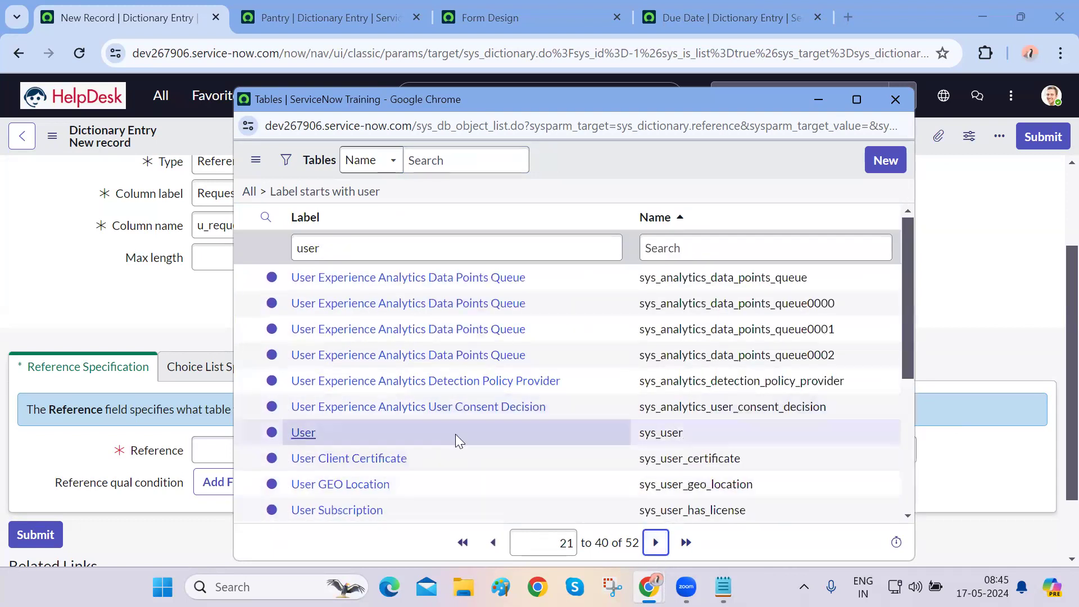
pyautogui.moveTo(683, 436); pyautogui.dragTo(636, 437)
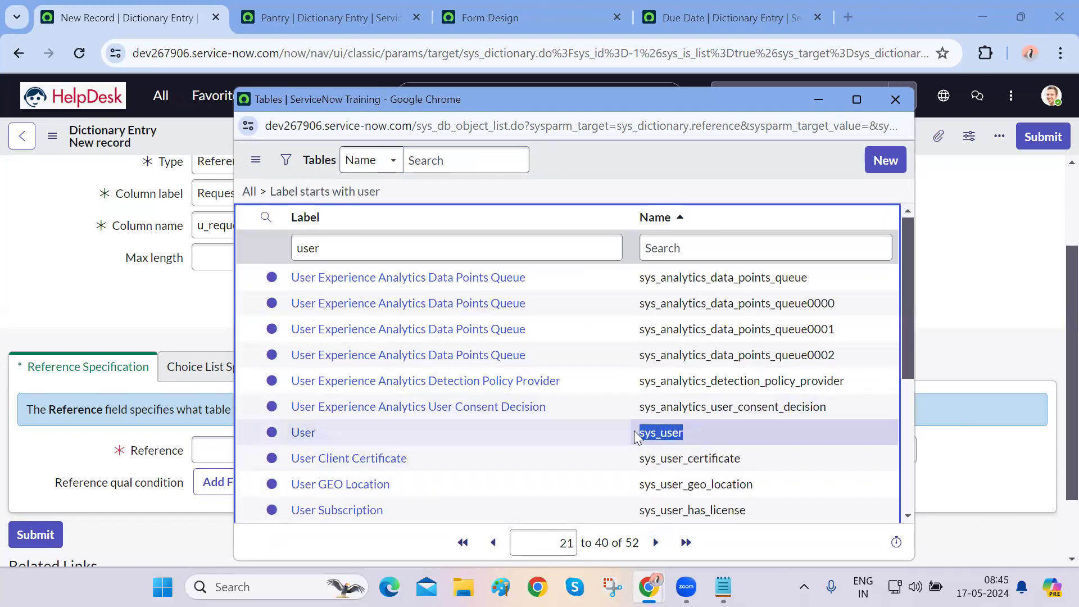
pyautogui.moveTo(325, 431); pyautogui.dragTo(296, 437)
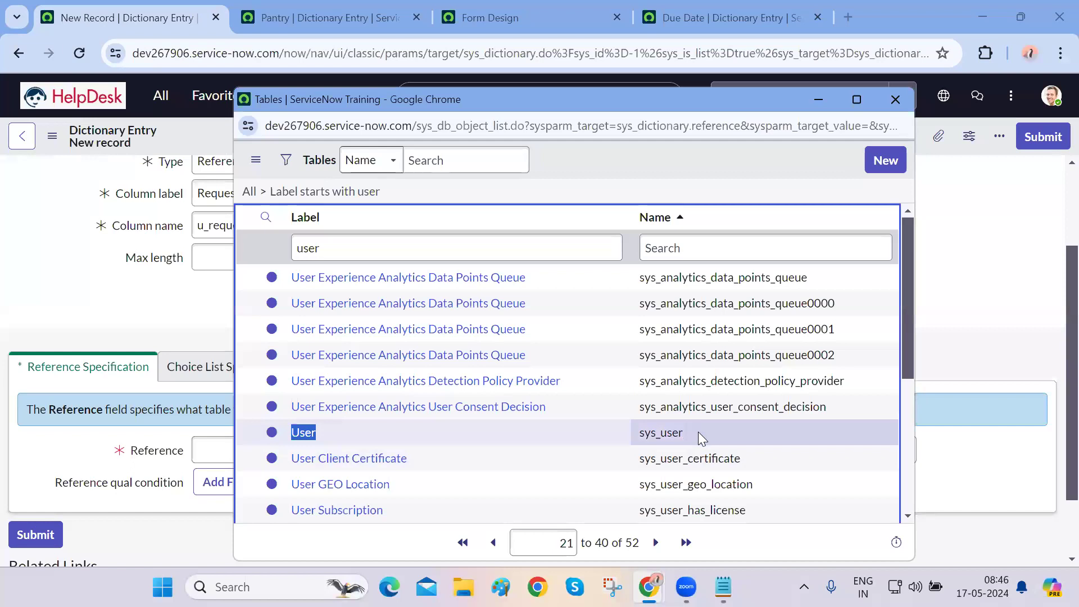
pyautogui.doubleClick(652, 434)
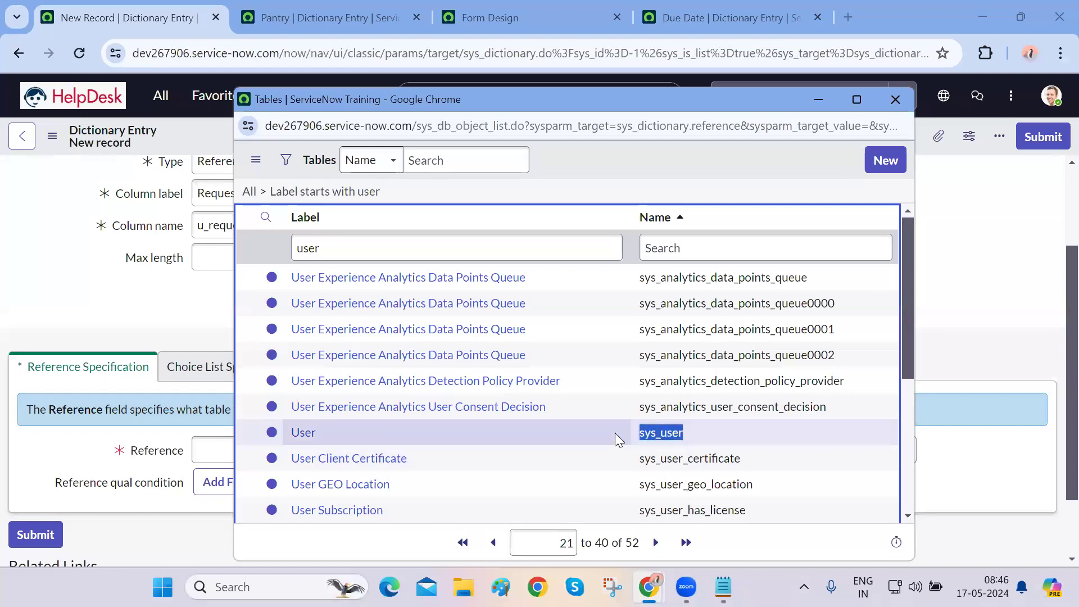
pyautogui.click(302, 434)
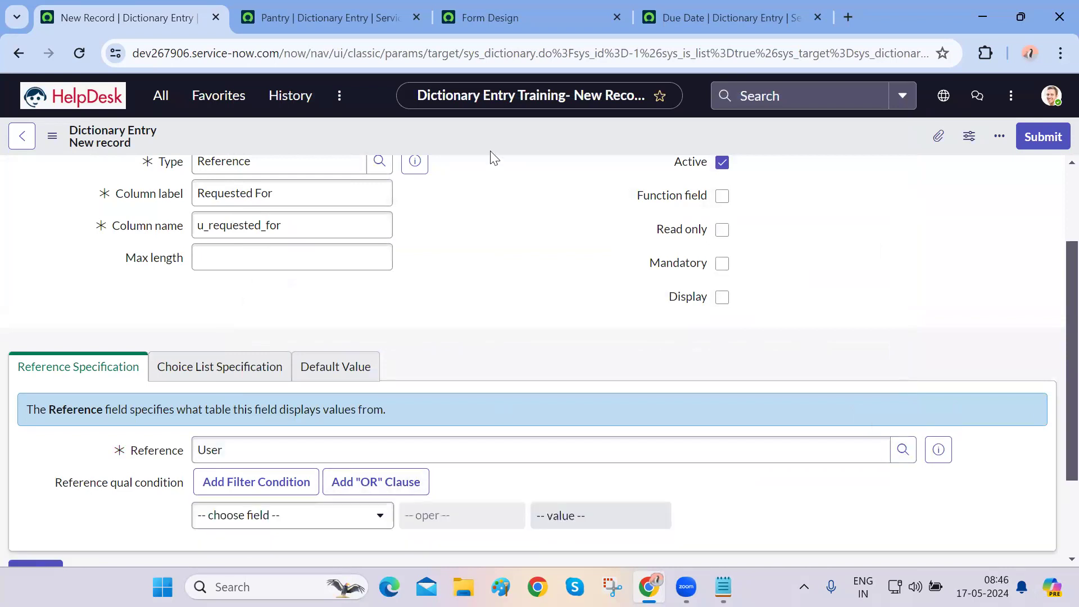
# Save the Requested For dictionary entry, staying on the record, and review its type and column label
pyautogui.scroll(-1, 501, 327)
pyautogui.scroll(2, 502, 328)
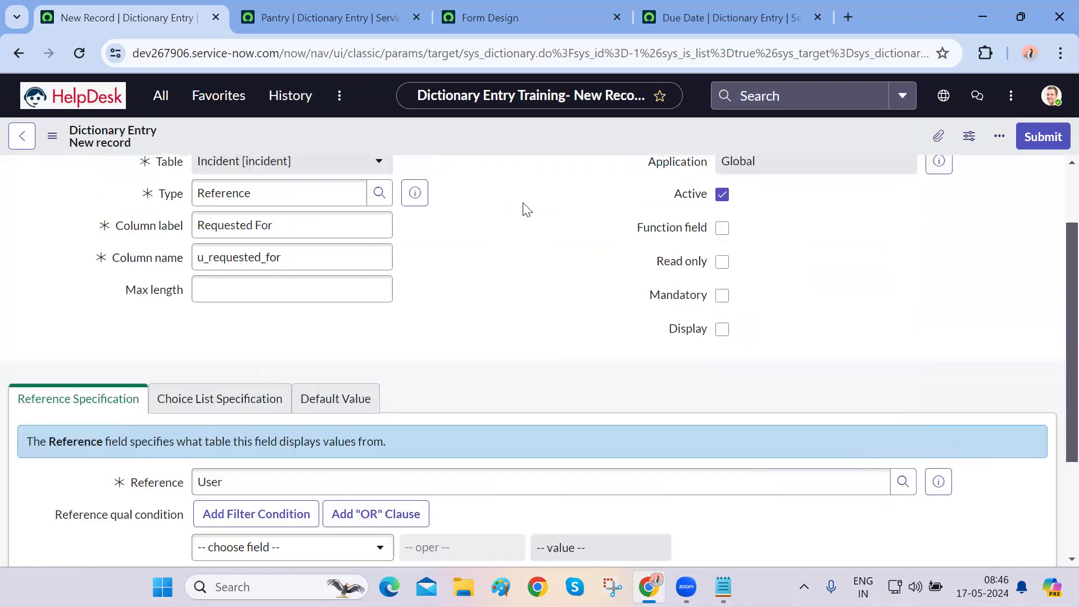
pyautogui.rightClick(507, 135)
pyautogui.click(537, 146)
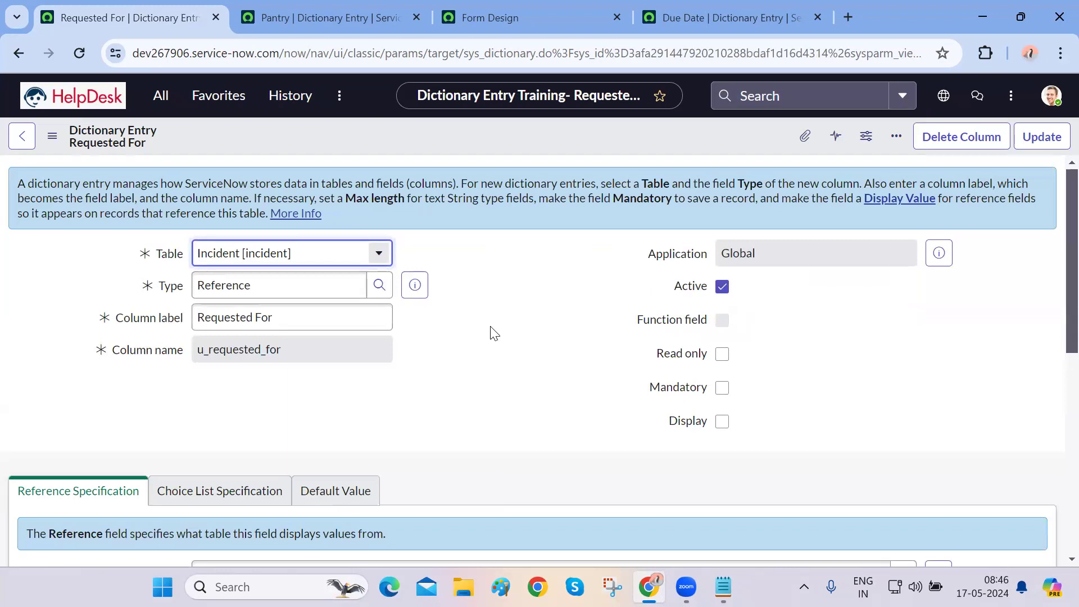
pyautogui.doubleClick(285, 290)
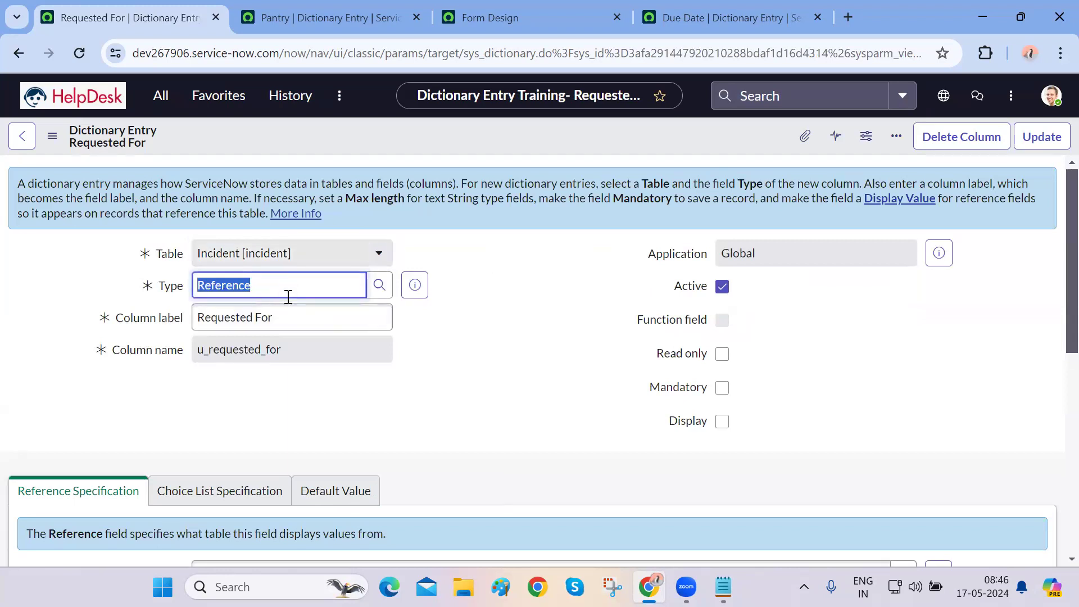
pyautogui.tripleClick(291, 312)
pyautogui.click(425, 442)
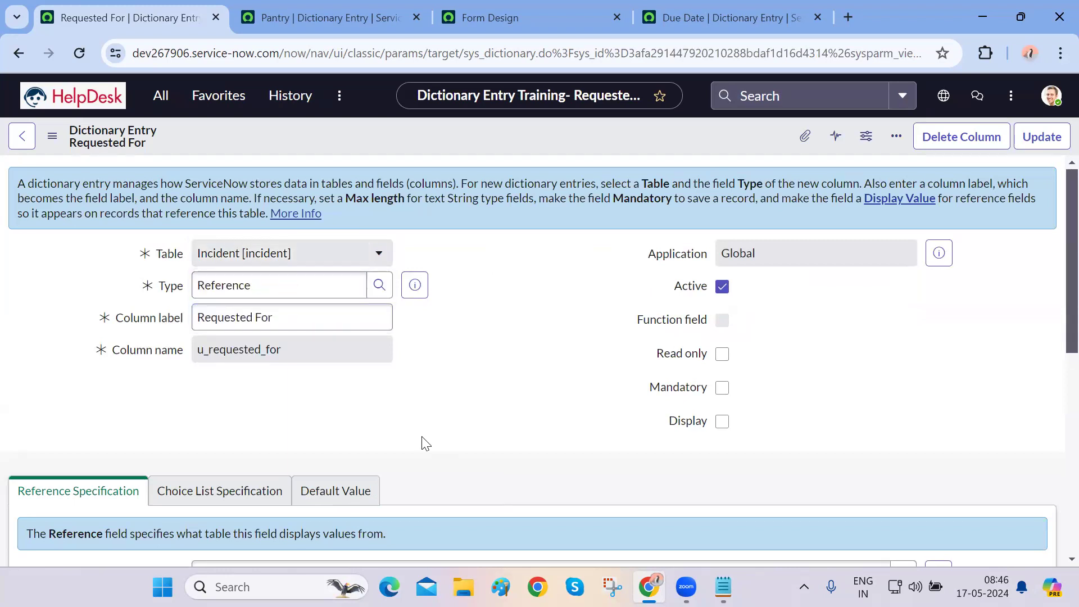
pyautogui.scroll(-3, 422, 439)
pyautogui.scroll(3, 422, 436)
# Start a new incident record and locate the Requested For field below the related search section
pyautogui.hotkey('ctrl', 'Tab')
pyautogui.hotkey('ctrl', 'Tab')
pyautogui.hotkey('ctrl', 'Tab')
pyautogui.hotkey('ctrl', 'Tab')
pyautogui.click(161, 95)
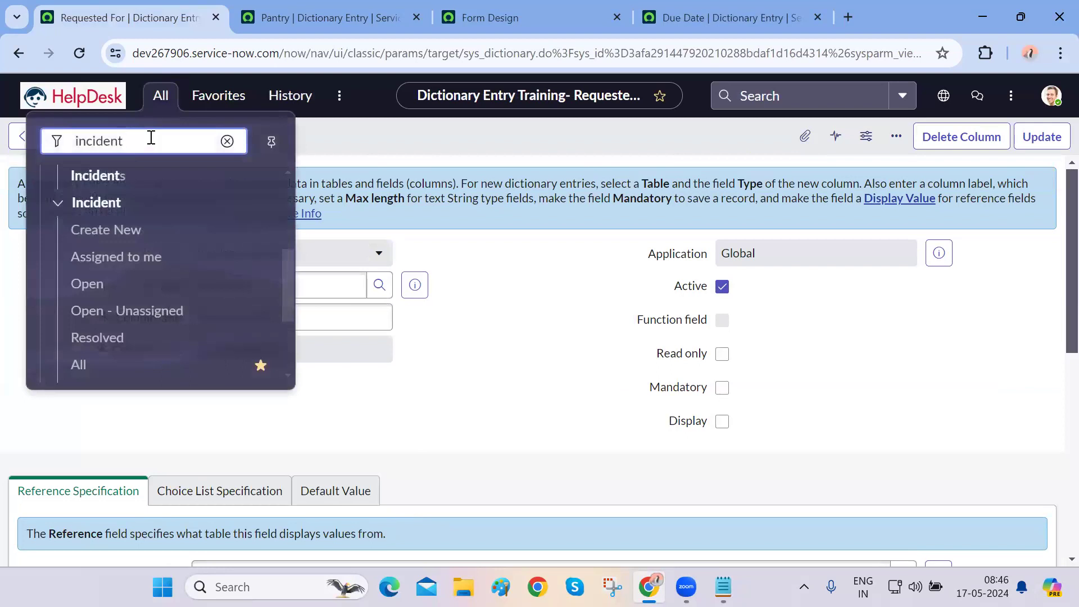
pyautogui.click(114, 241)
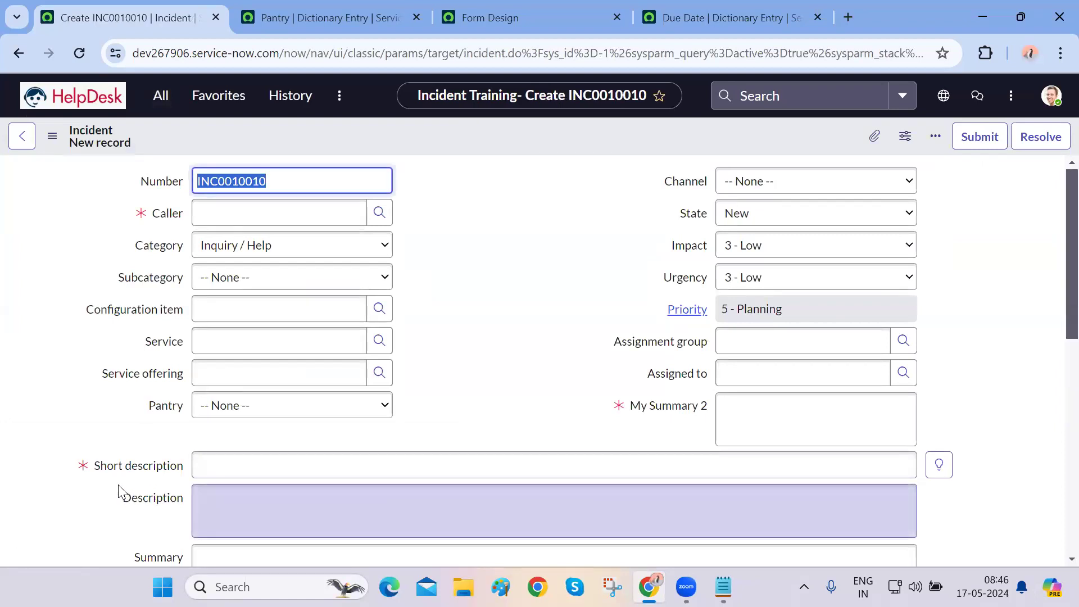
pyautogui.scroll(-3, 118, 491)
pyautogui.scroll(3, 118, 491)
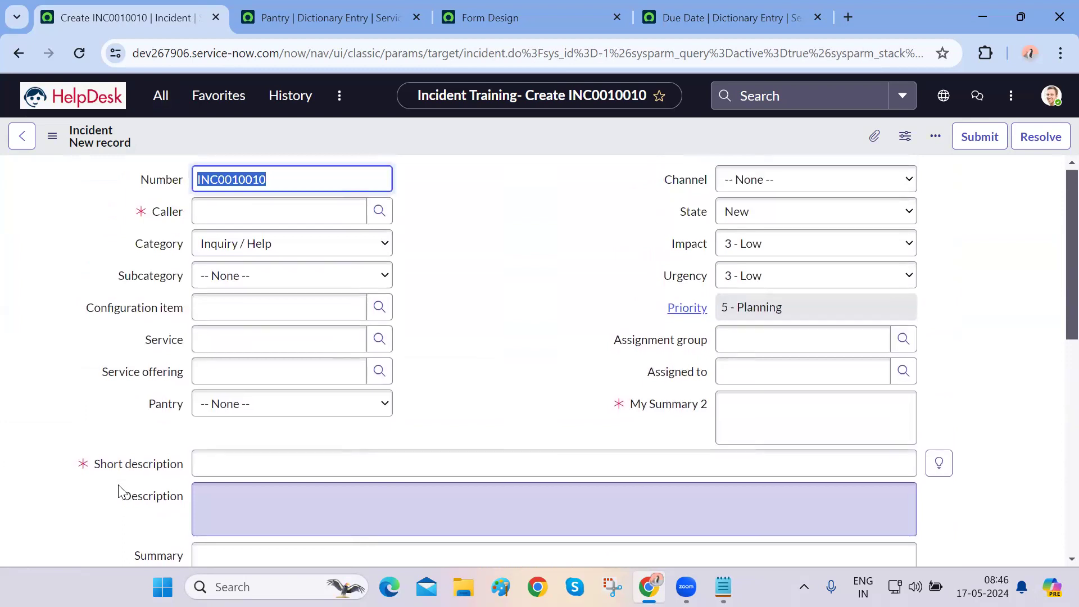
pyautogui.scroll(-5, 118, 490)
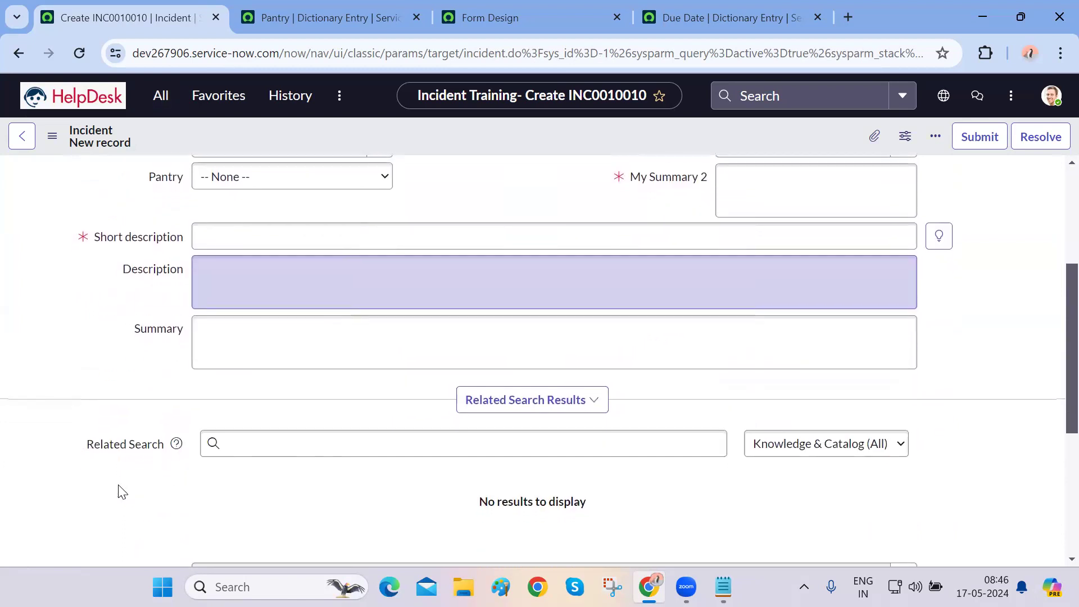
pyautogui.click(522, 354)
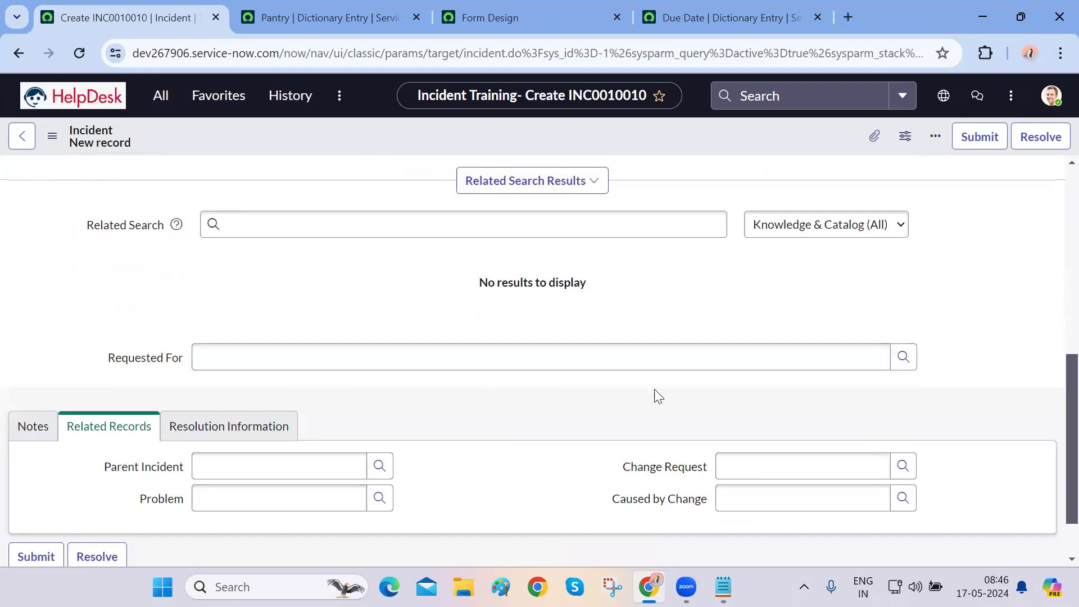
# Look up the user list for the incident's Requested For field and choose User 1
pyautogui.click(904, 358)
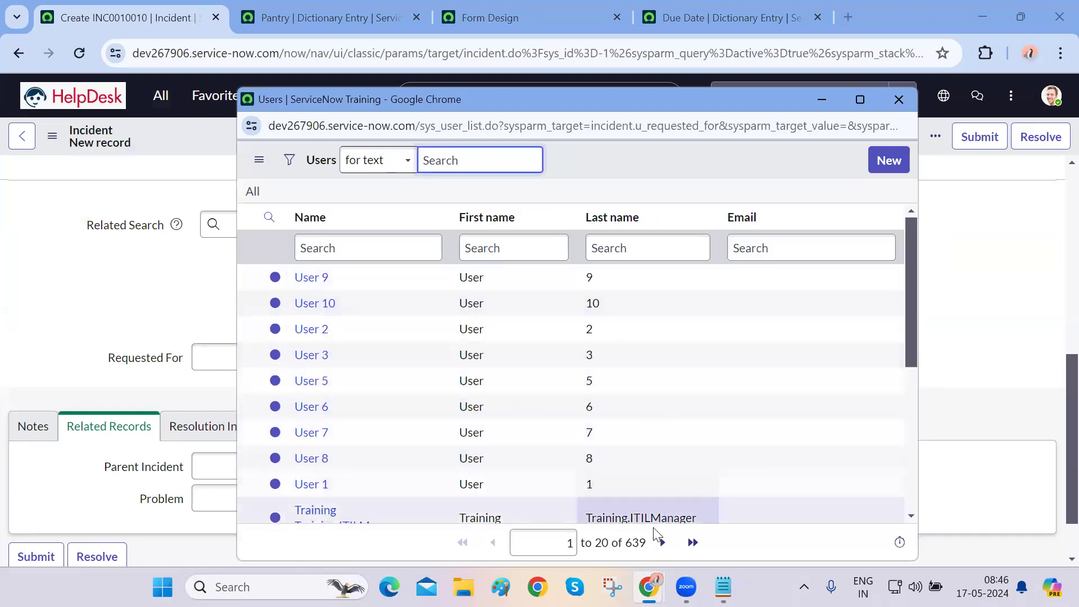
pyautogui.doubleClick(636, 544)
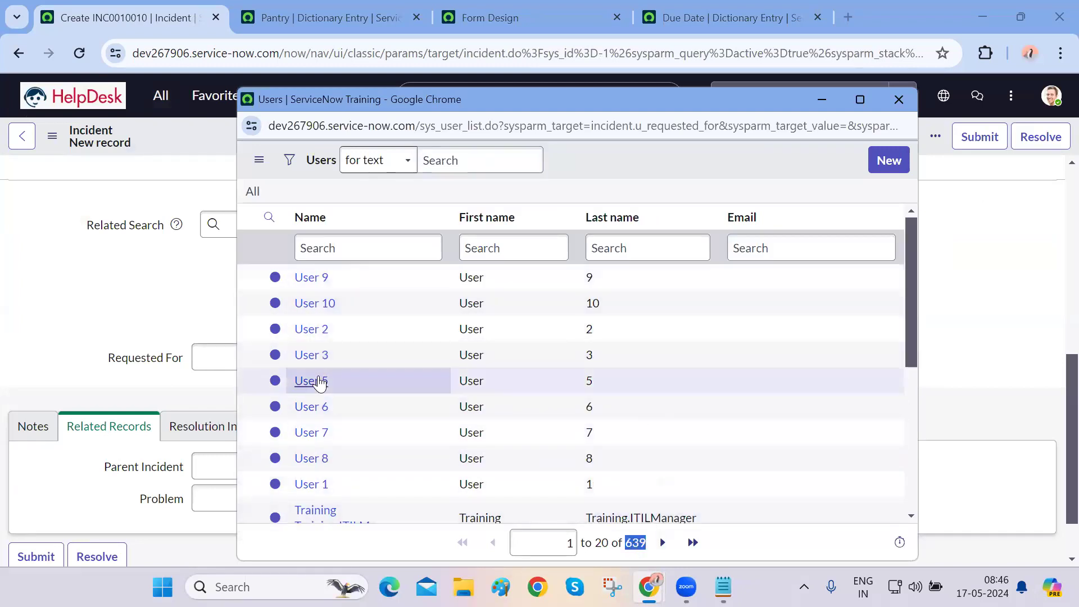
pyautogui.scroll(-5, 313, 380)
pyautogui.scroll(5, 339, 387)
pyautogui.click(303, 484)
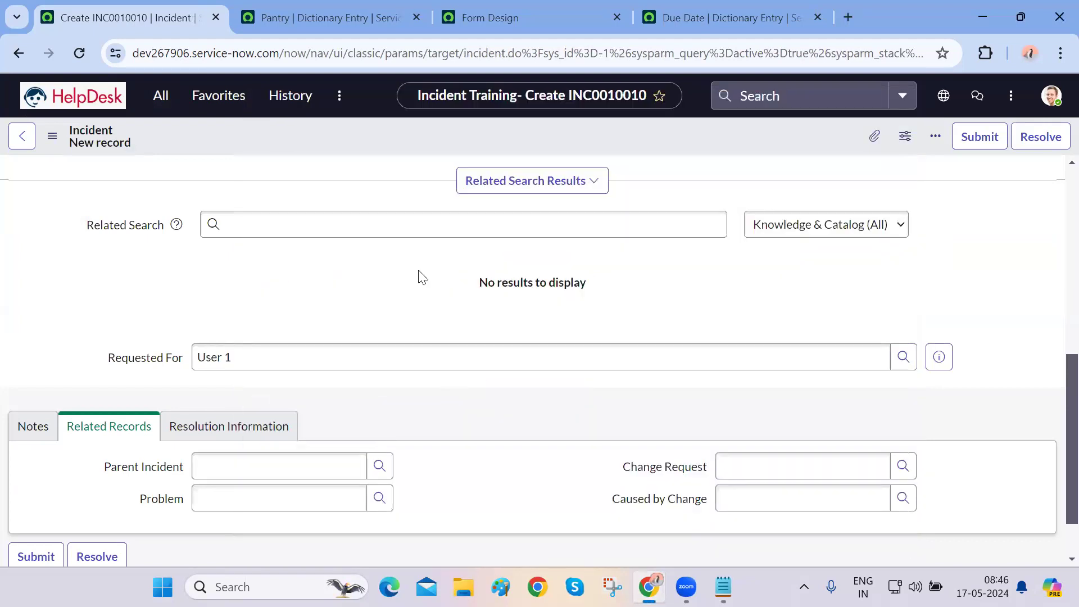
# Fill in the mandatory Caller, Short description "lkjash" and My Summary 2 "safda" on the new incident and save it
pyautogui.rightClick(371, 122)
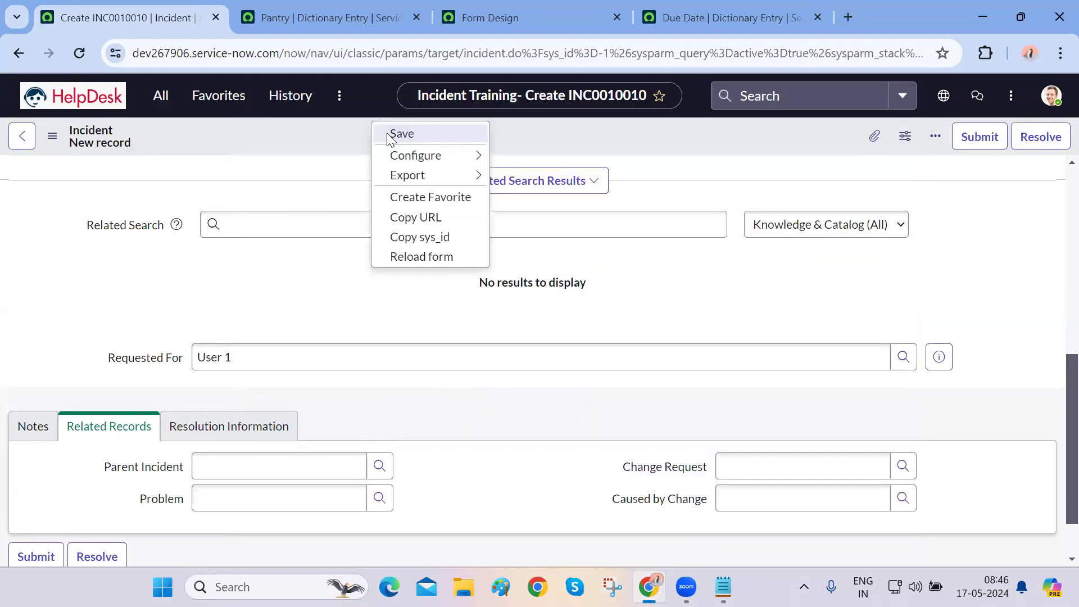
pyautogui.click(386, 132)
pyautogui.click(332, 244)
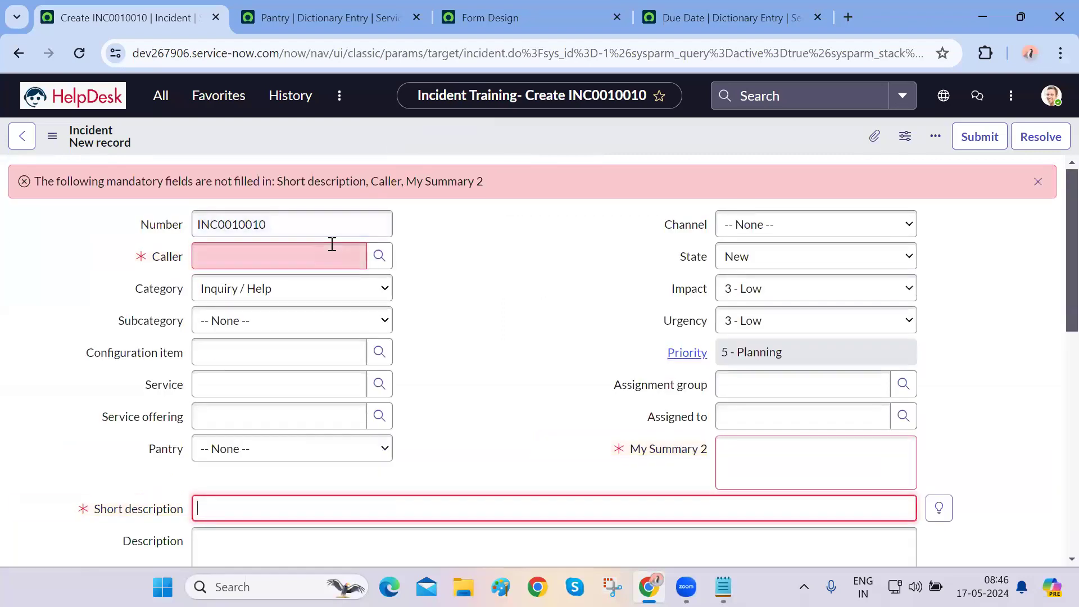
pyautogui.write('**')
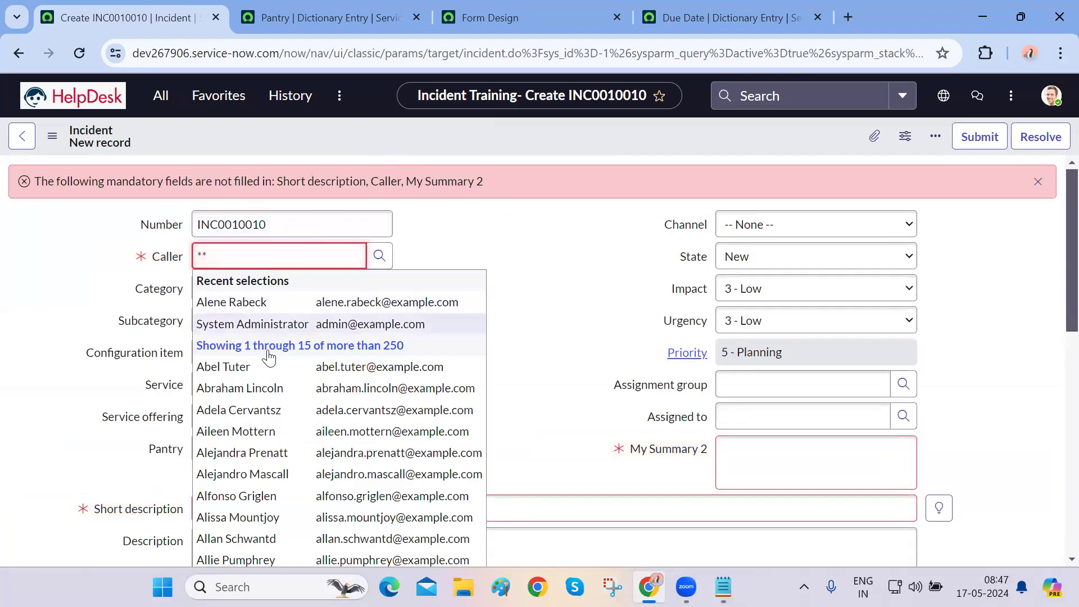
pyautogui.click(262, 409)
pyautogui.click(266, 505)
pyautogui.write('lkjash')
pyautogui.click(838, 457)
pyautogui.write('safda')
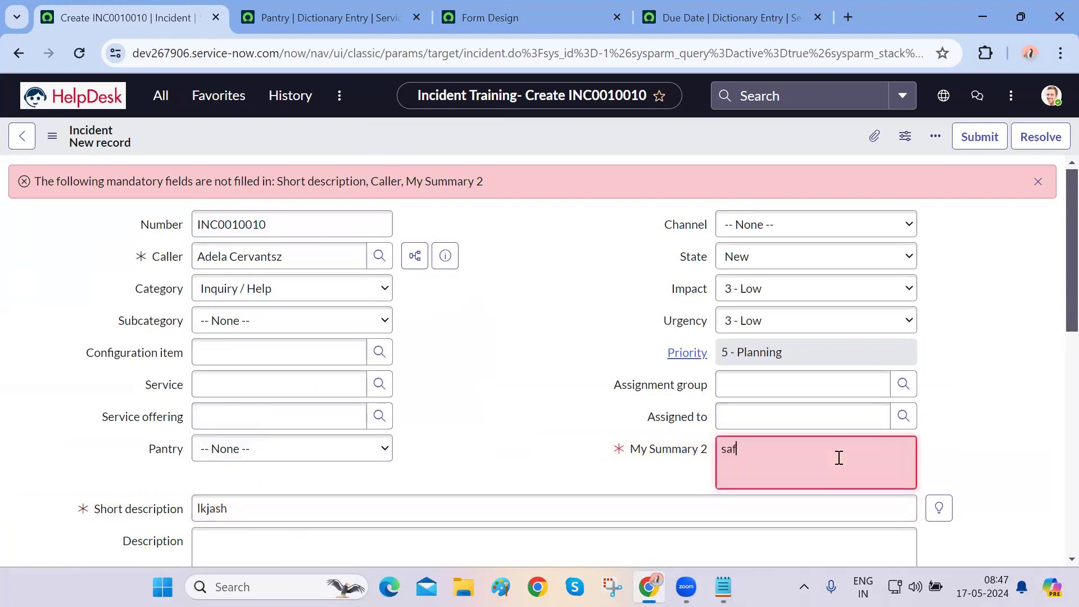
pyautogui.rightClick(476, 132)
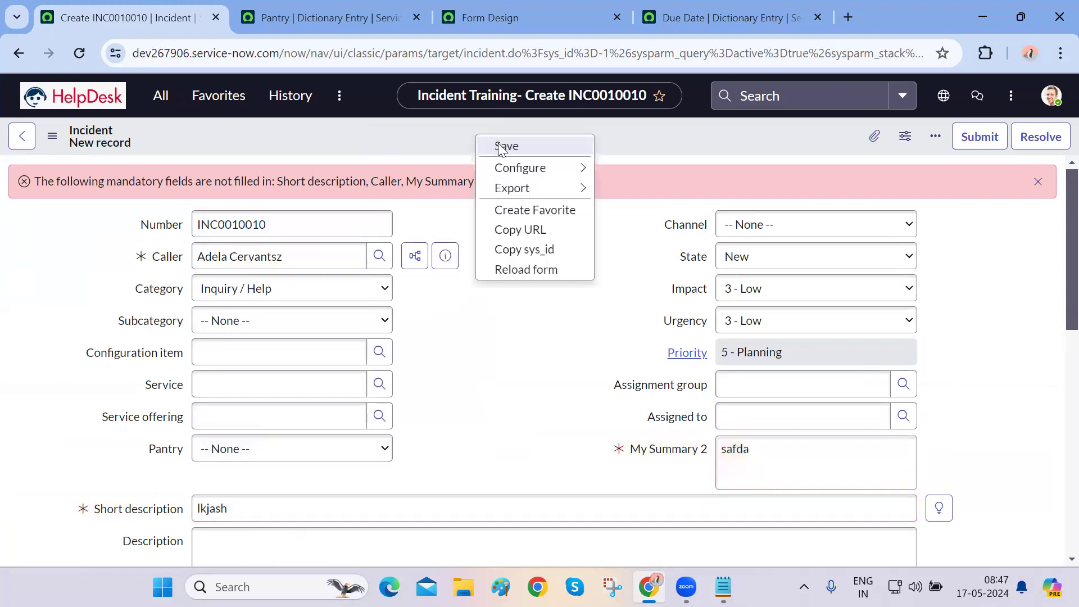
pyautogui.click(502, 146)
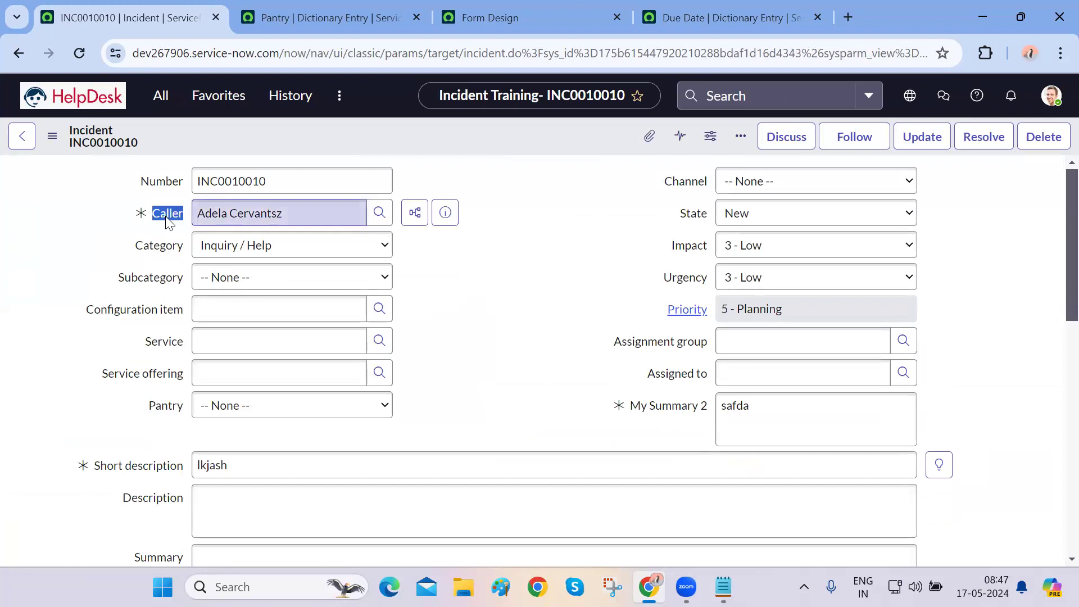
# Compare the incident's Caller and Requested For fields, clear Requested For, and view its user lookup list without choosing anyone
pyautogui.scroll(-3, 532, 318)
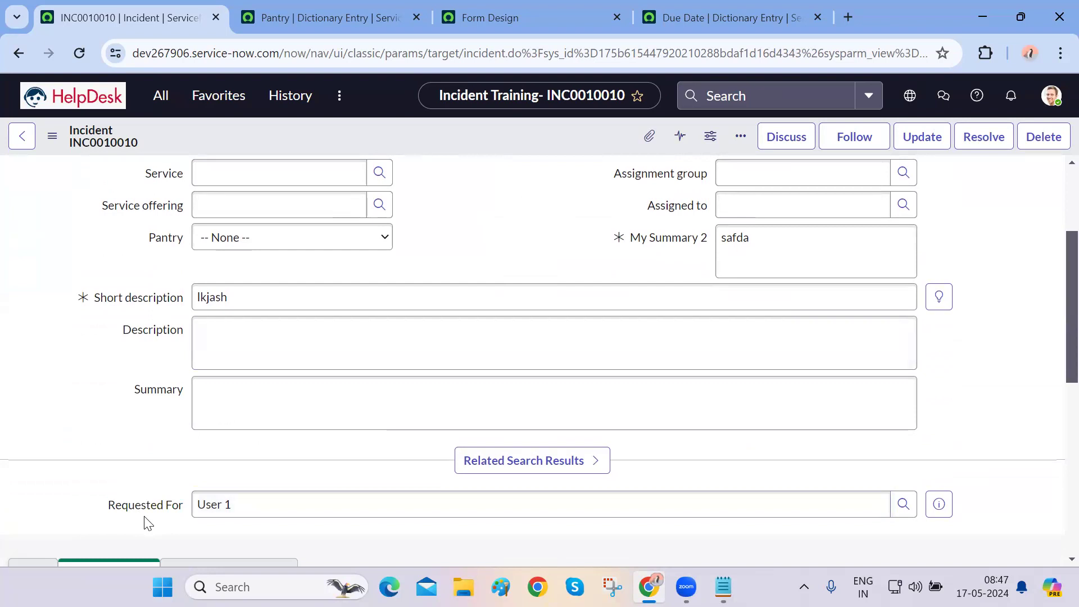
pyautogui.scroll(3, 147, 523)
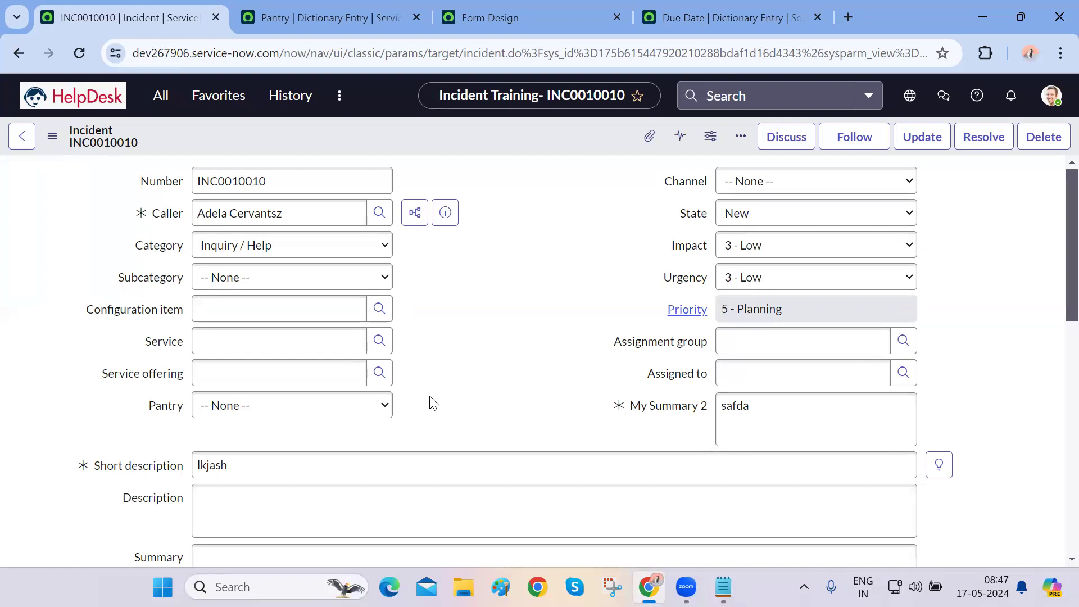
pyautogui.scroll(-4, 432, 403)
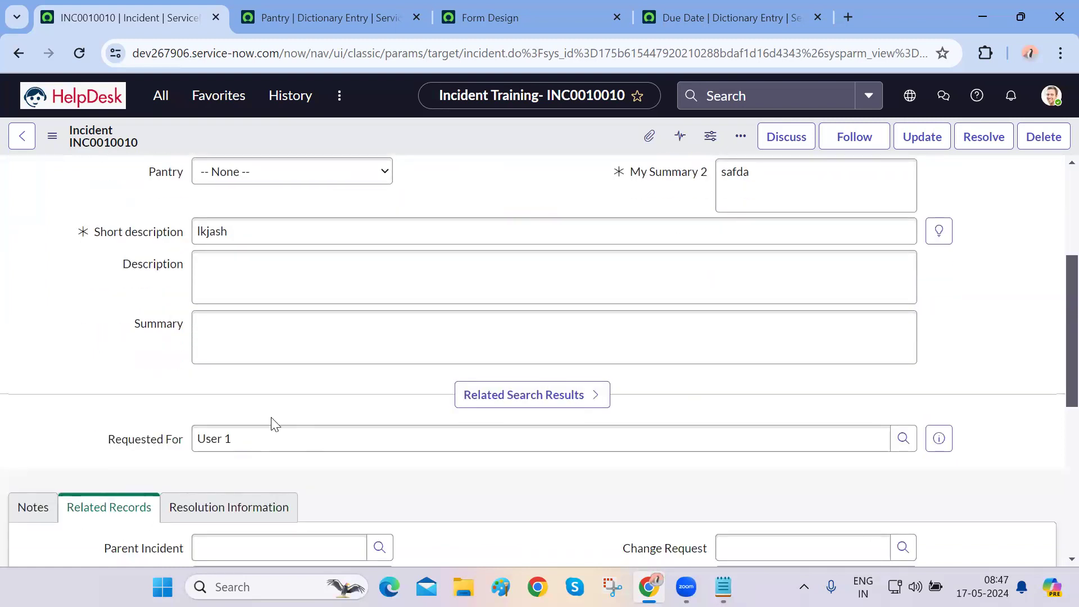
pyautogui.tripleClick(334, 432)
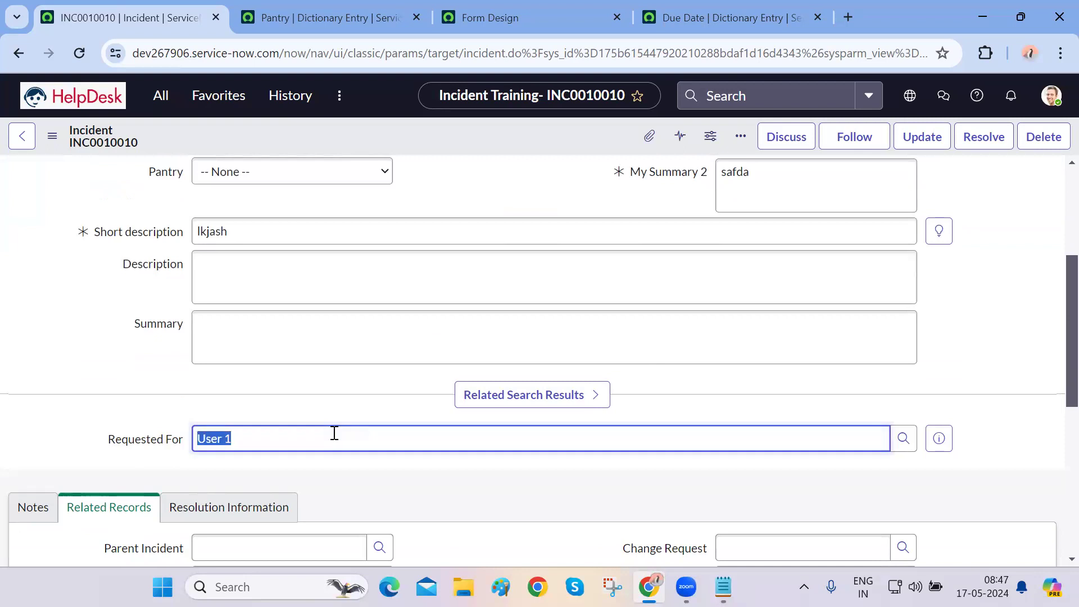
pyautogui.press('BackSpace')
pyautogui.click(468, 501)
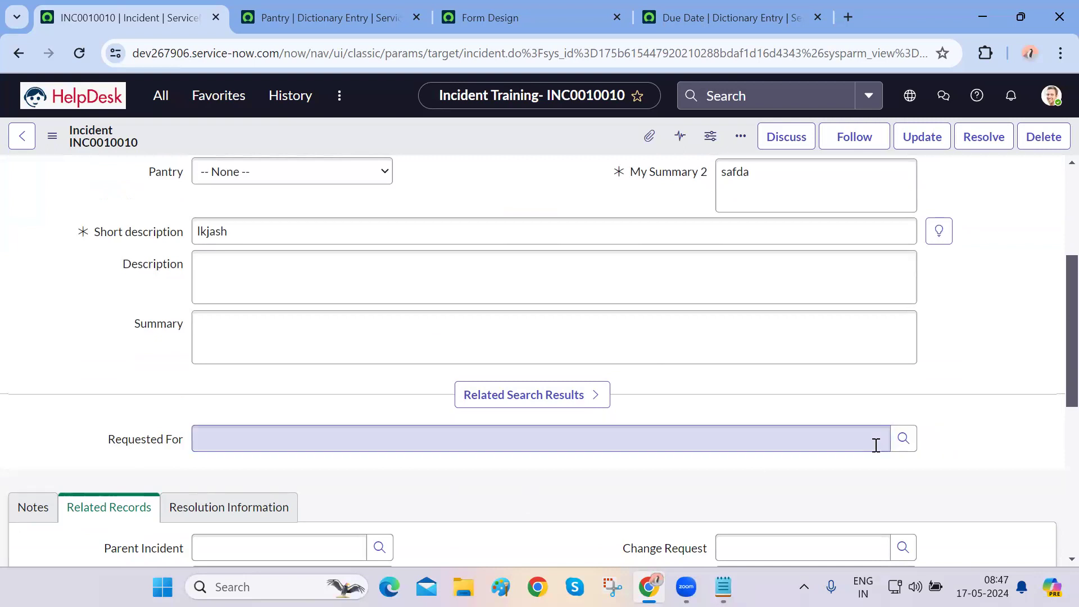
pyautogui.click(902, 439)
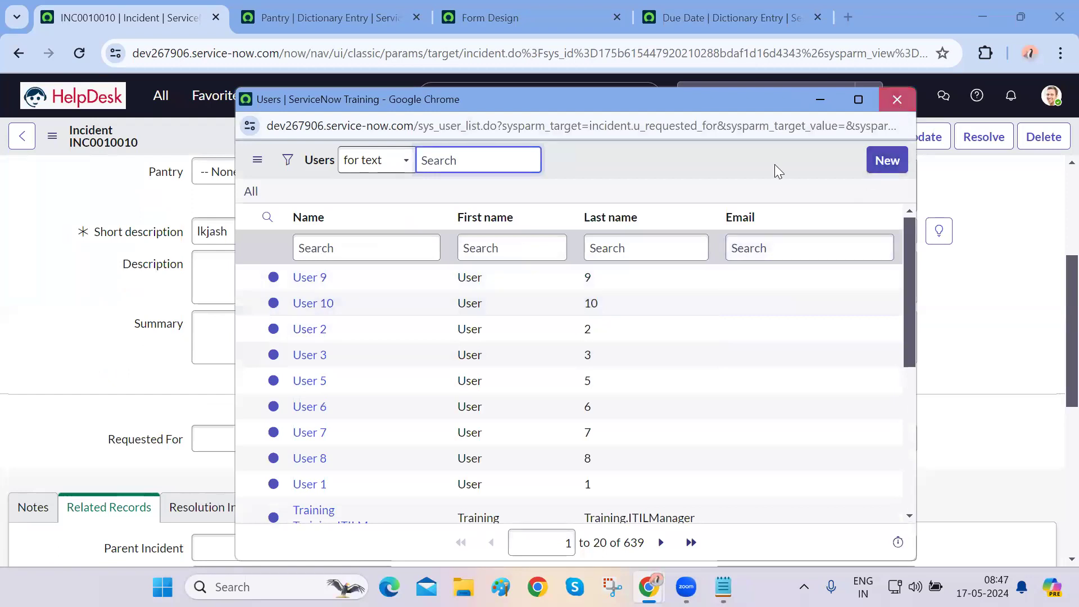
pyautogui.click(897, 100)
# Open the dictionary entries of the incident table and sort them by most recently updated
pyautogui.rightClick(158, 438)
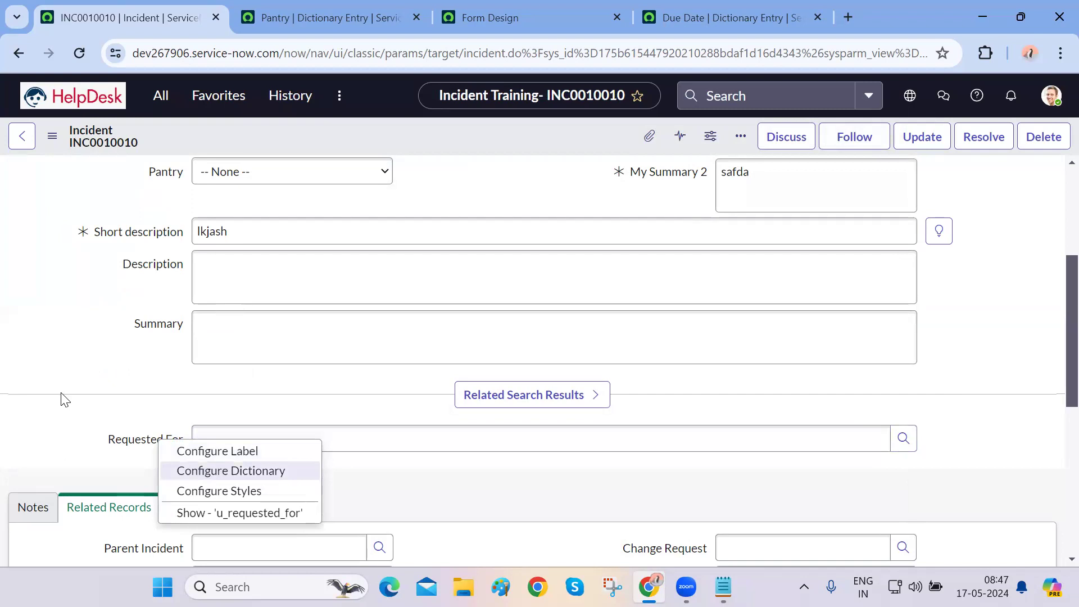
pyautogui.click(94, 426)
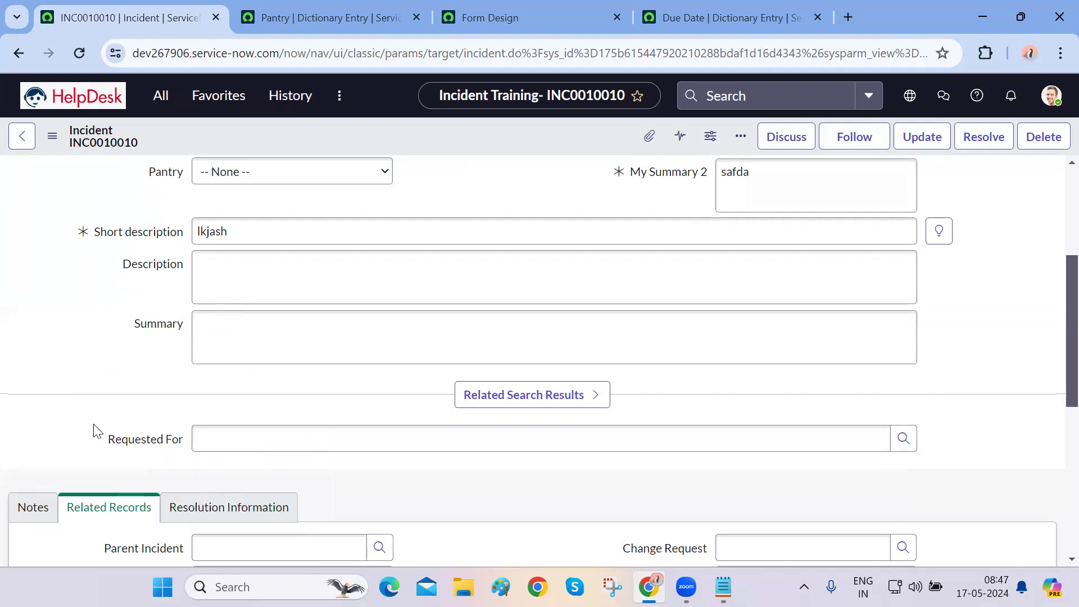
pyautogui.rightClick(121, 443)
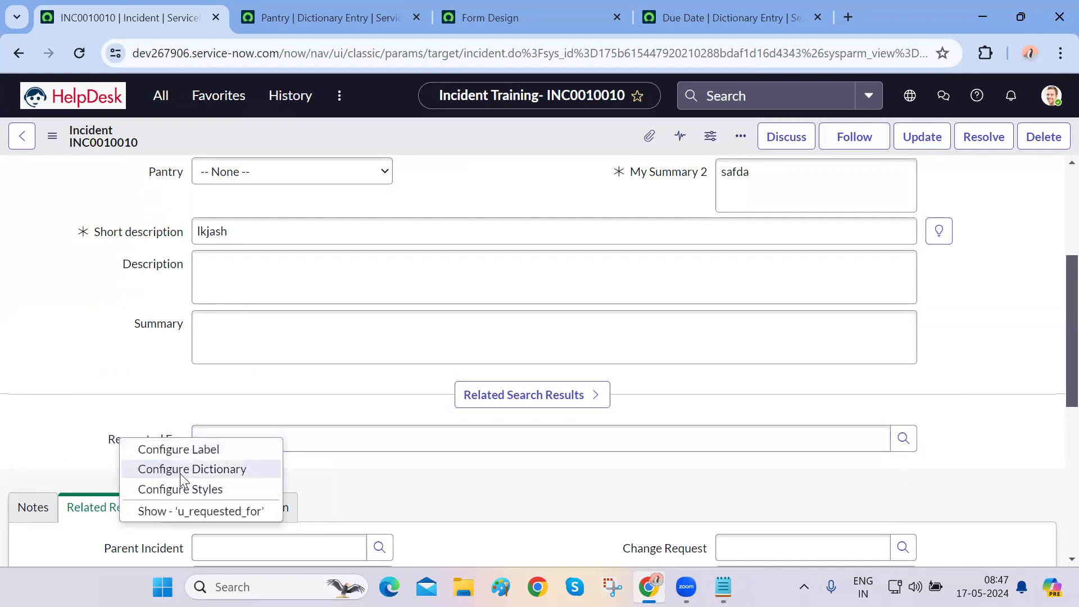
pyautogui.click(53, 136)
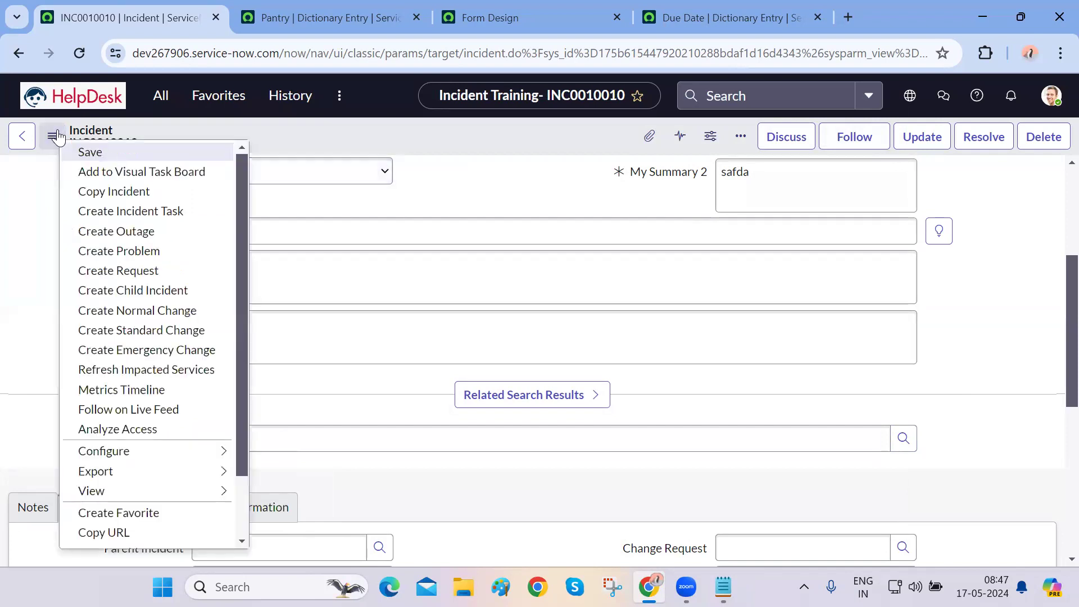
pyautogui.moveTo(136, 449)
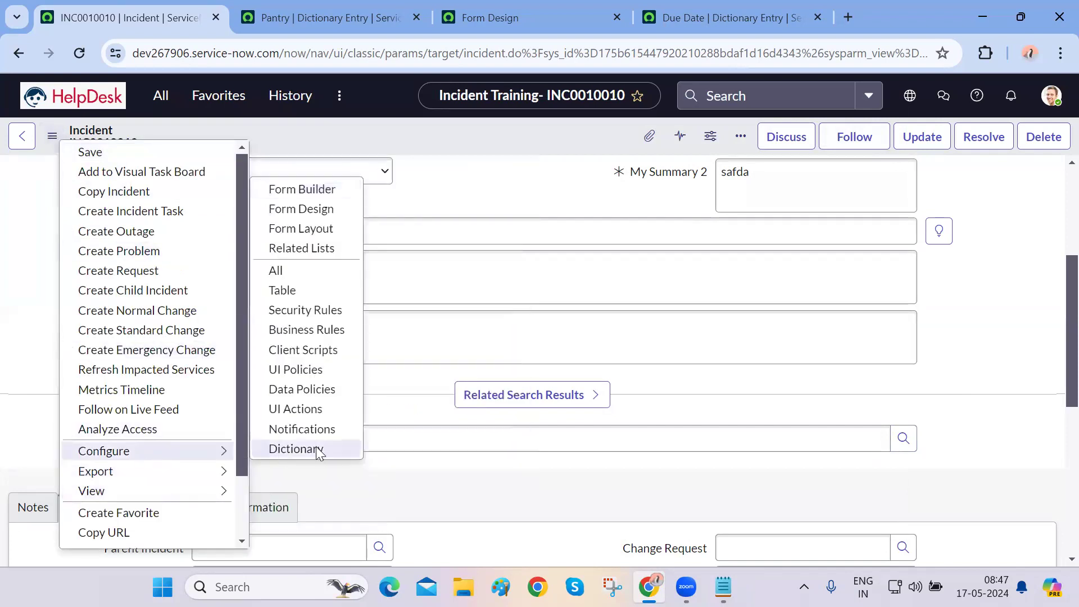
pyautogui.click(295, 448)
pyautogui.click(611, 168)
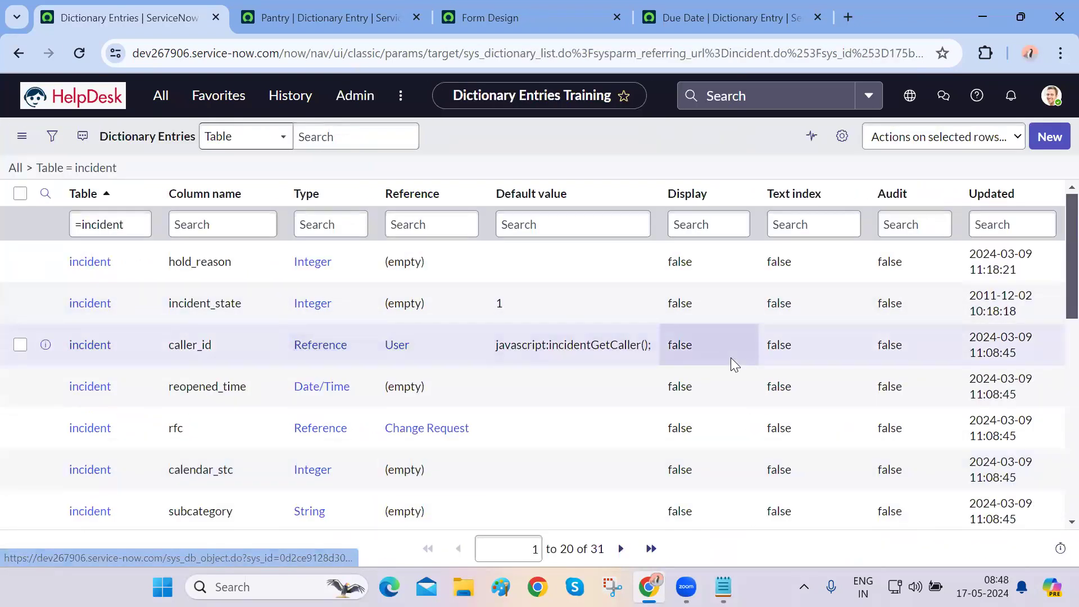
pyautogui.click(989, 201)
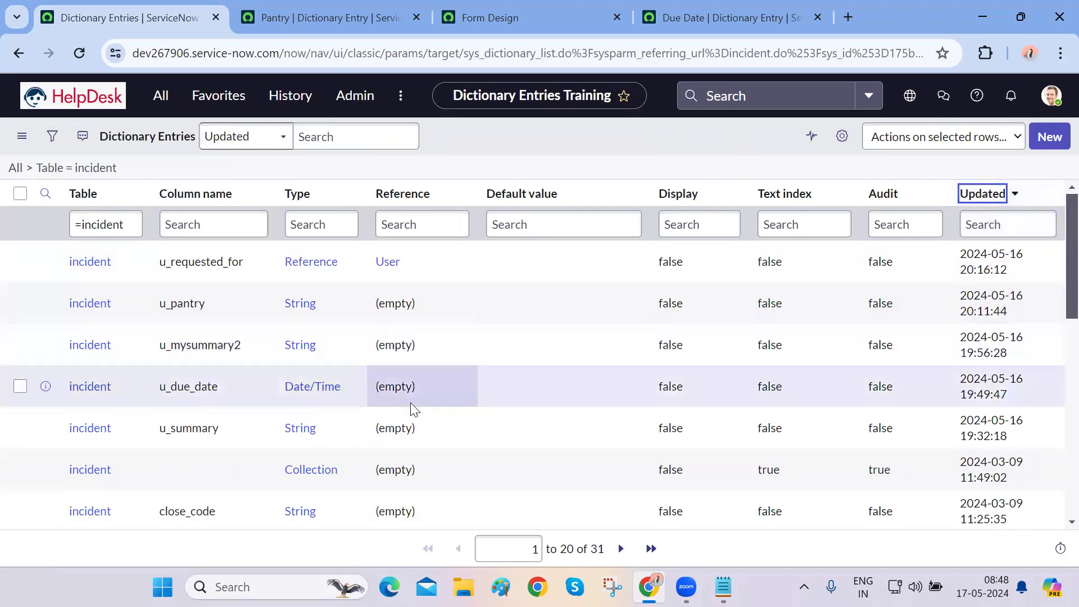
# Open the u_requested_for dictionary entry in a separate tab and review its type and reference specification
pyautogui.moveTo(160, 261); pyautogui.dragTo(247, 264)
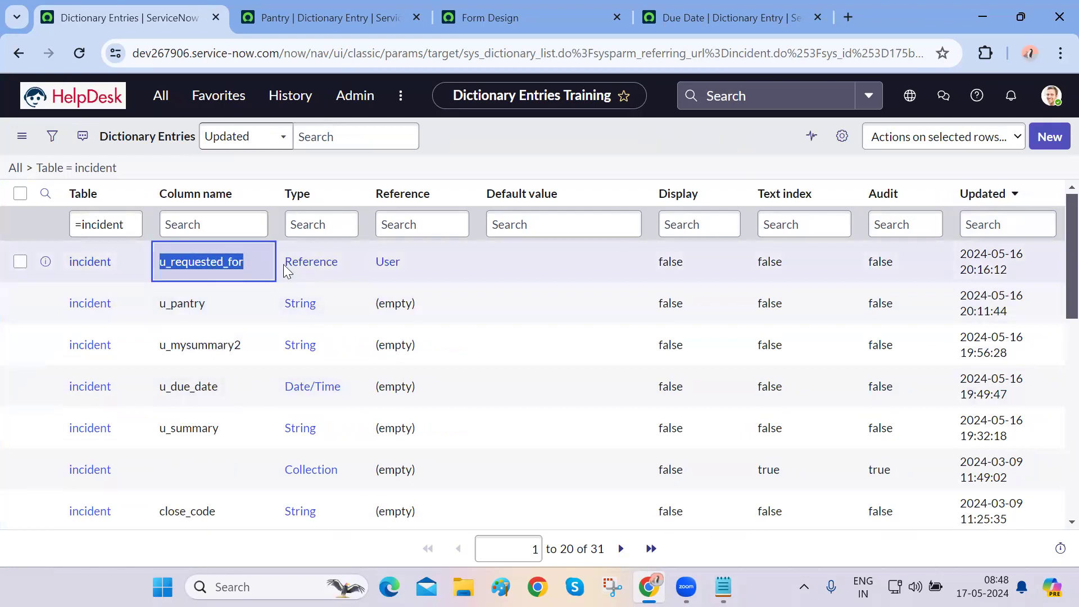
pyautogui.click(43, 262)
pyautogui.keyDown('ctrl'); pyautogui.click(441, 309); pyautogui.keyUp('ctrl')
pyautogui.hotkey('ctrl', 'Tab')
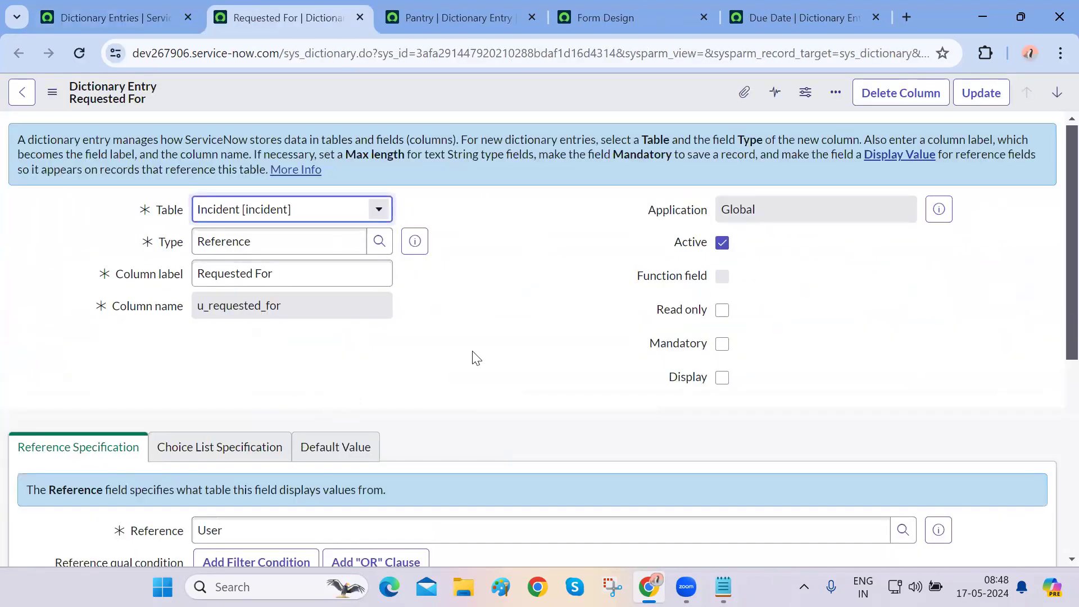
pyautogui.scroll(-2, 476, 358)
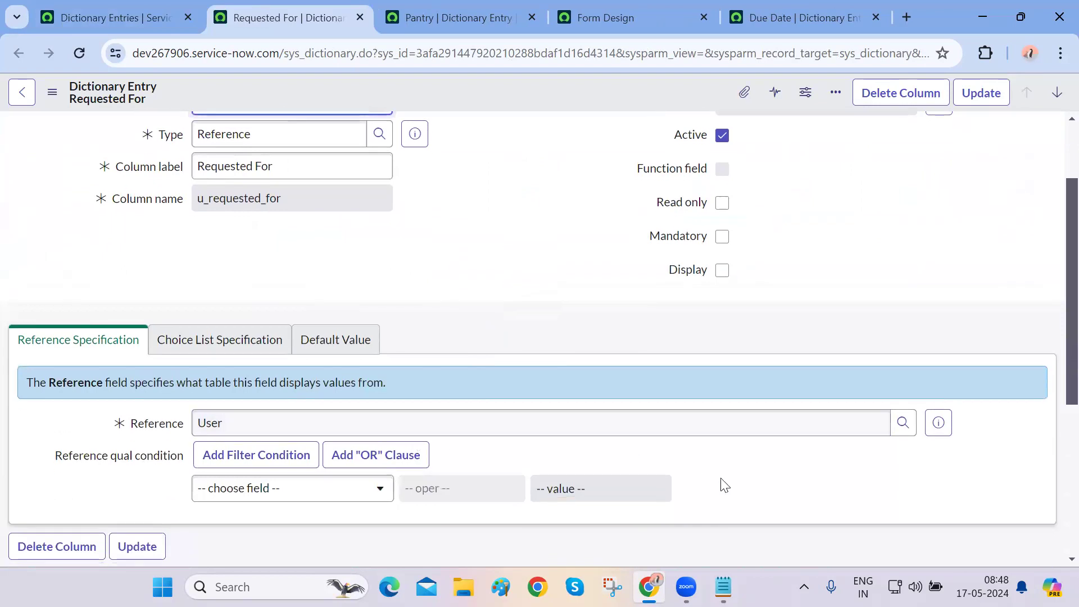
pyautogui.scroll(2, 736, 487)
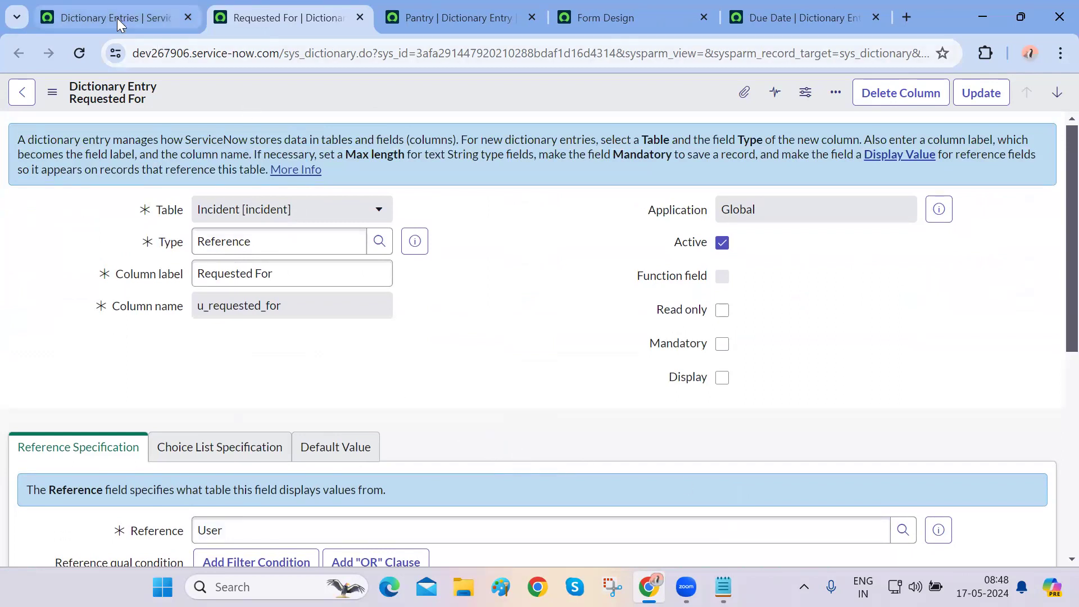
# Return to the incident and open the dictionary configuration directly from its Requested For field, comparing it with the entry already open
pyautogui.hotkey('ctrl', 'shift', 'Tab')
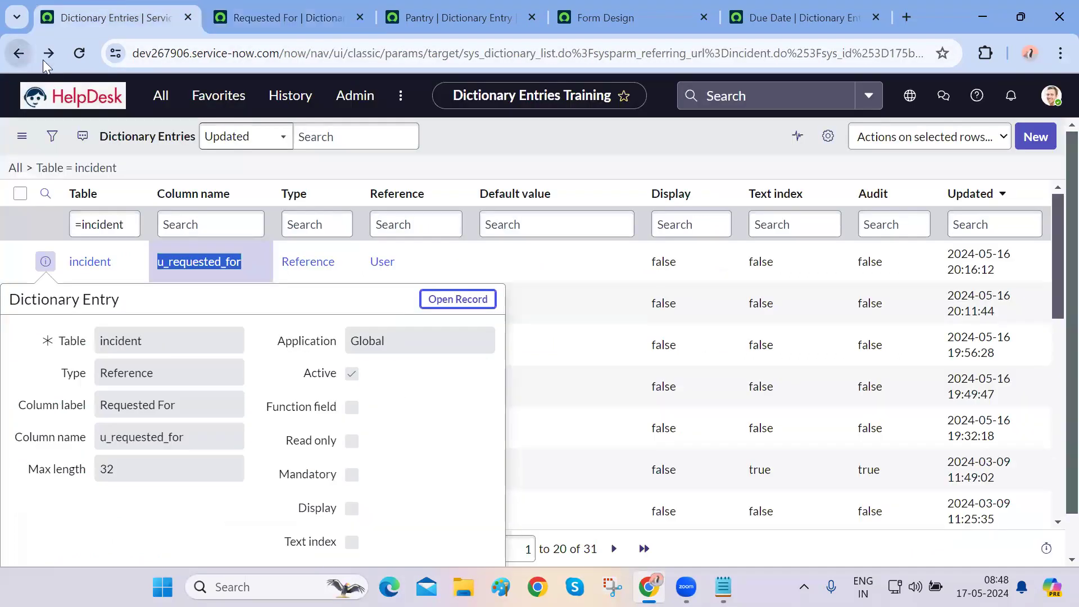
pyautogui.click(48, 53)
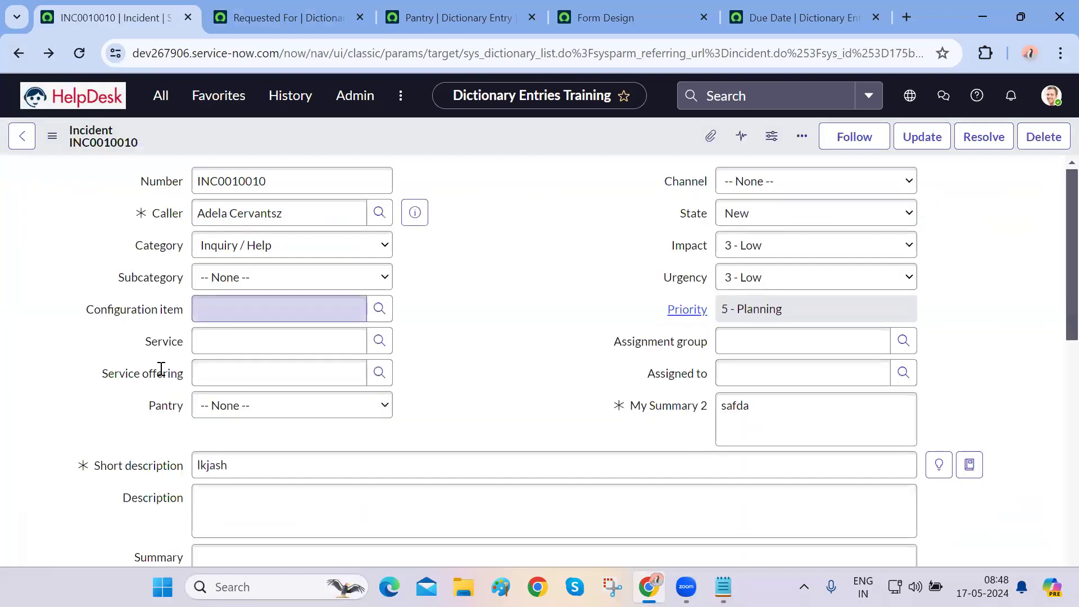
pyautogui.scroll(-2, 141, 446)
pyautogui.scroll(-5, 141, 445)
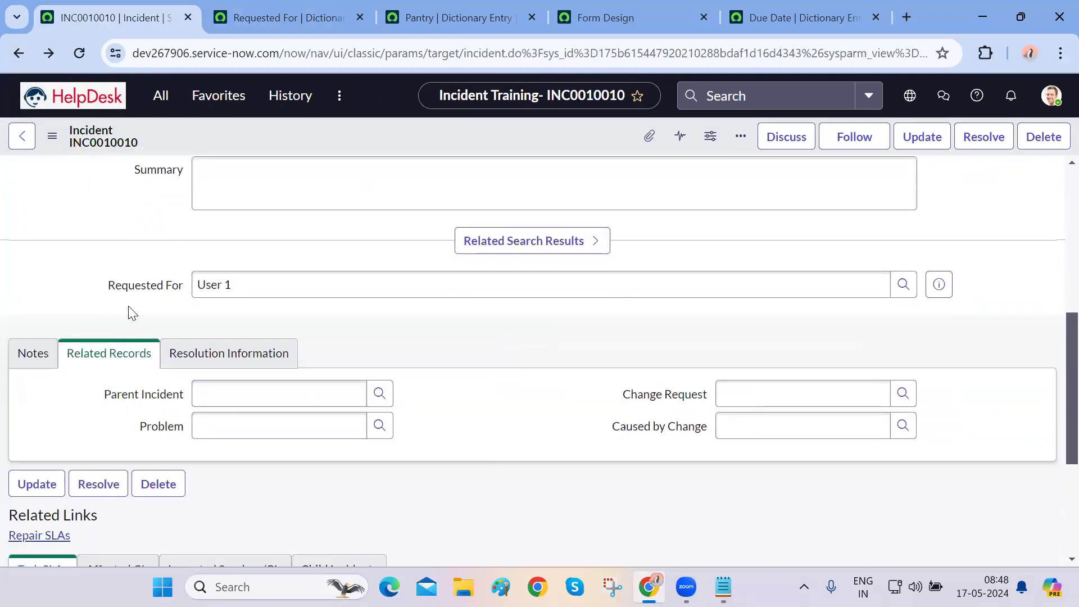
pyautogui.rightClick(131, 285)
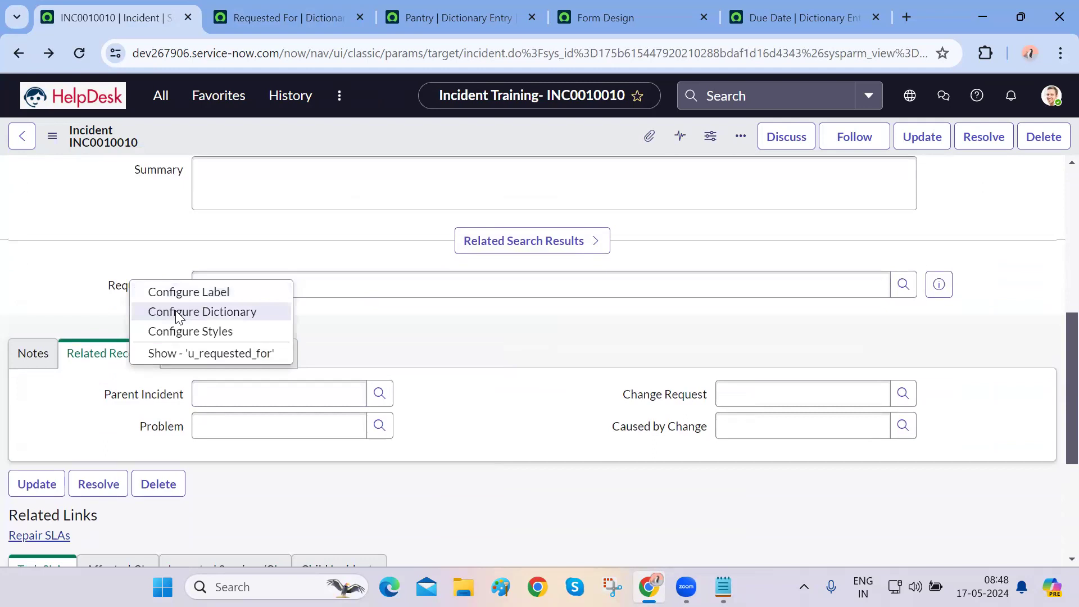
pyautogui.press('Escape')
pyautogui.click(302, 33)
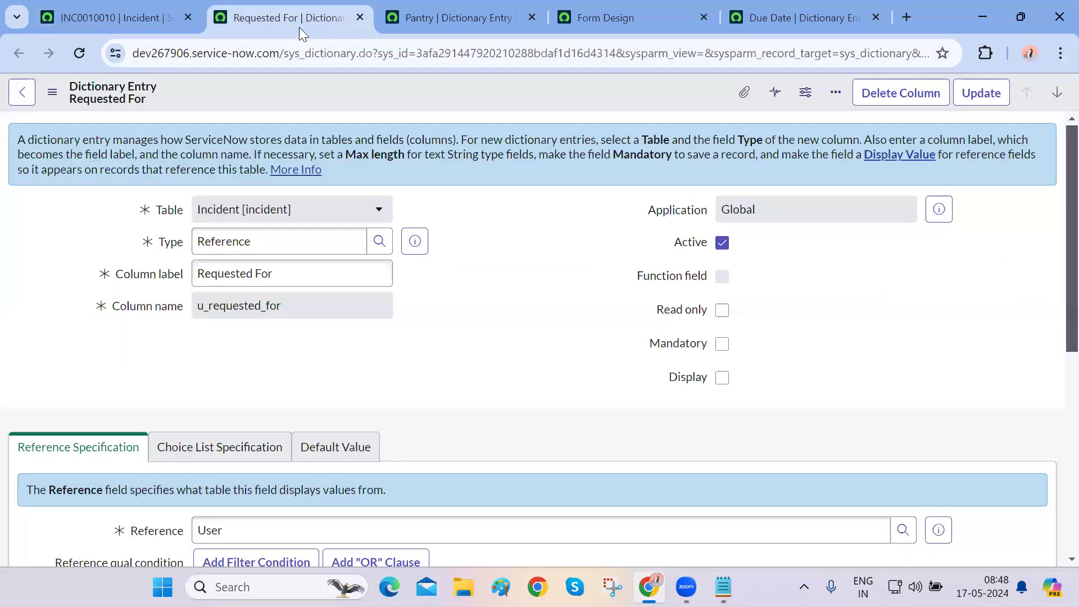
pyautogui.click(112, 18)
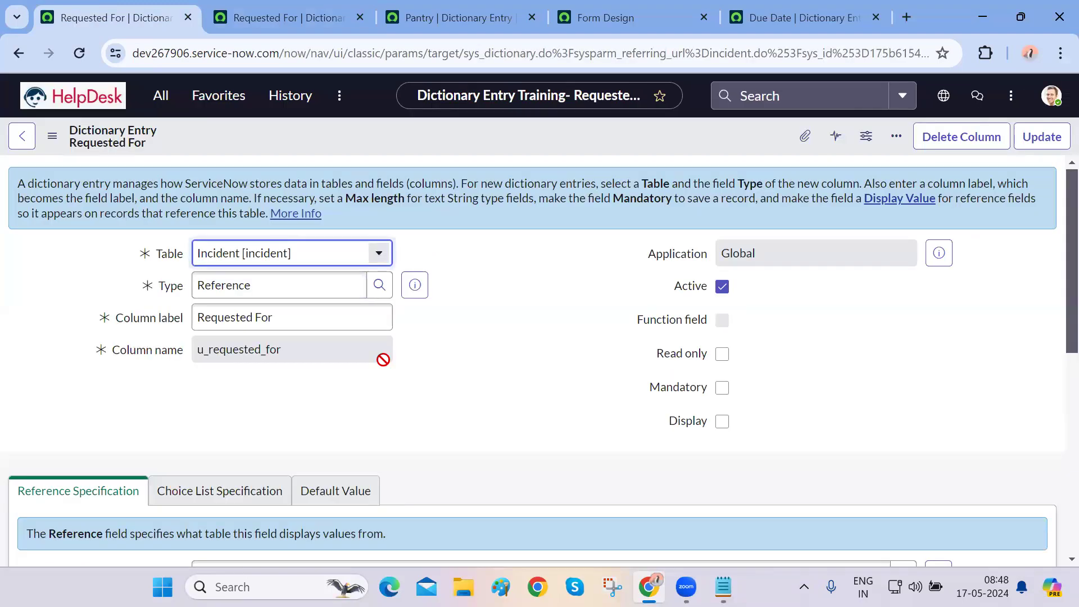
# Add the reference qualifier condition Active is true to the Requested For dictionary entry and save it
pyautogui.scroll(-3, 384, 359)
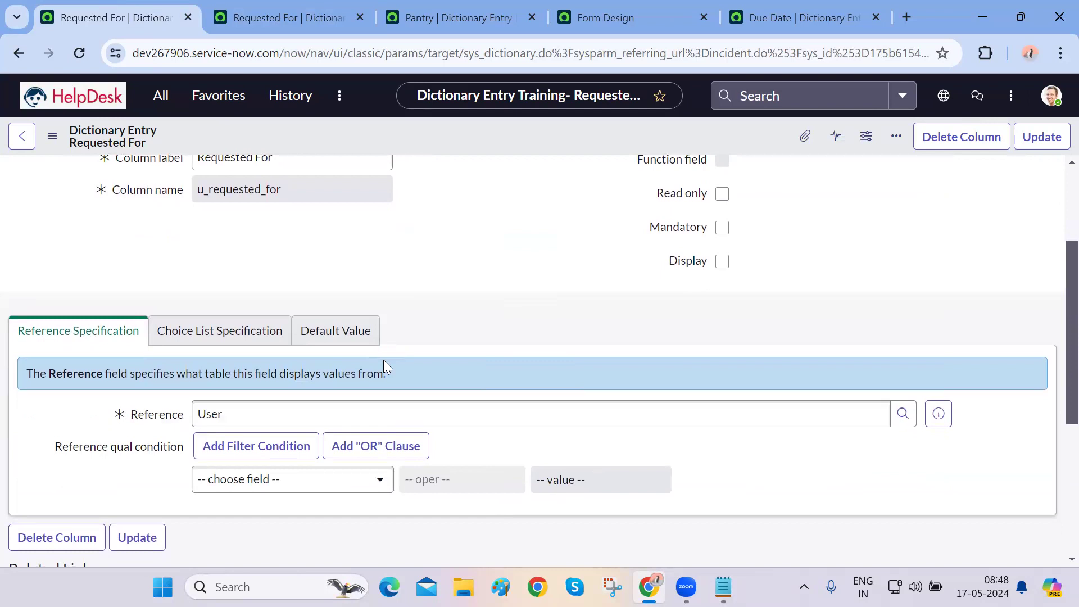
pyautogui.click(293, 446)
pyautogui.scroll(-2, 544, 434)
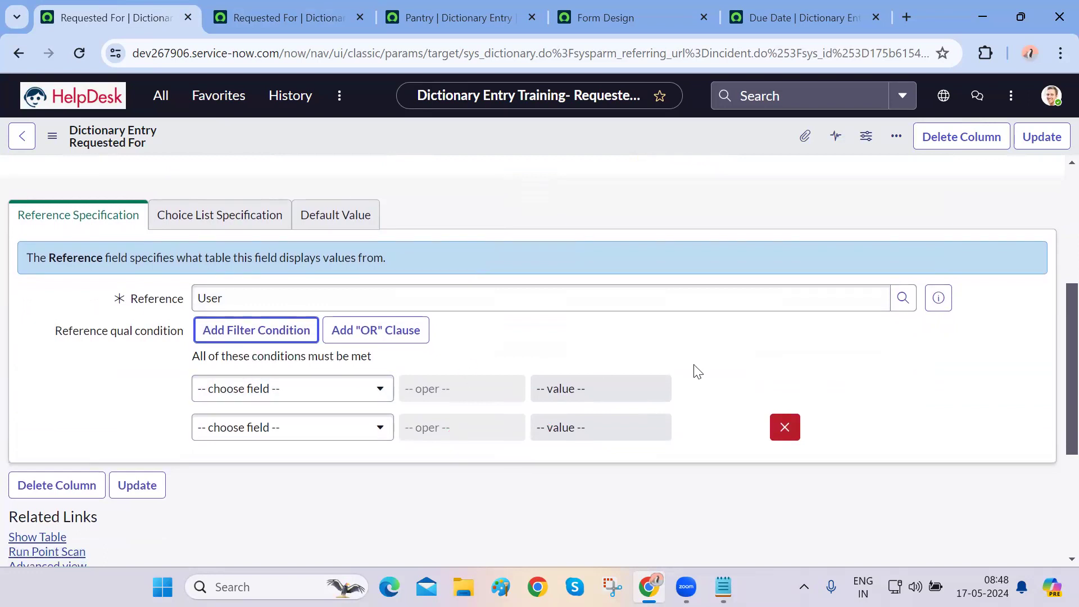
pyautogui.click(376, 398)
pyautogui.write('acti')
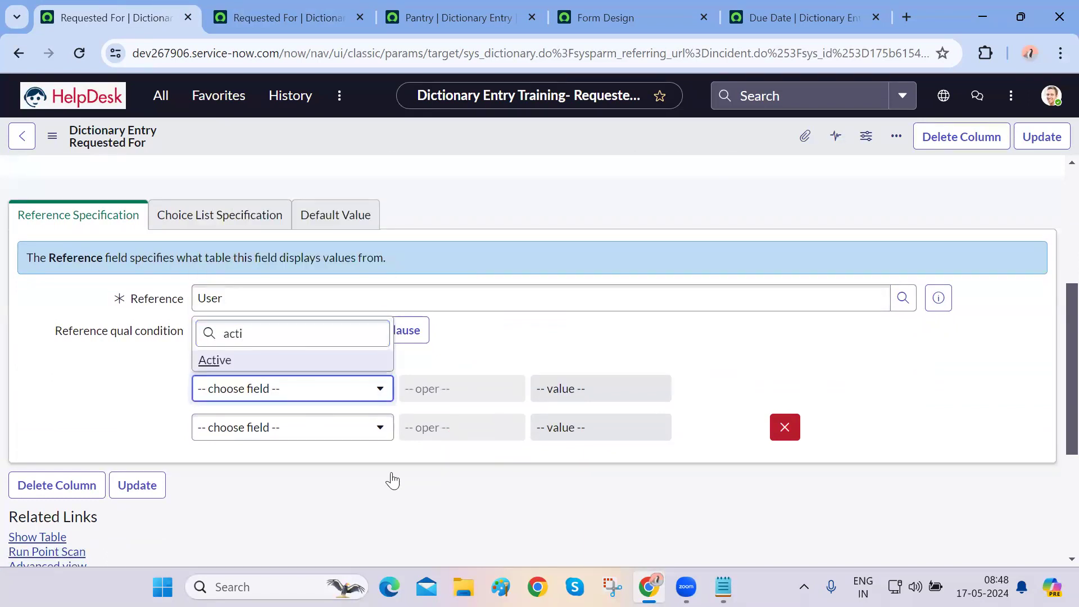
pyautogui.press('Return')
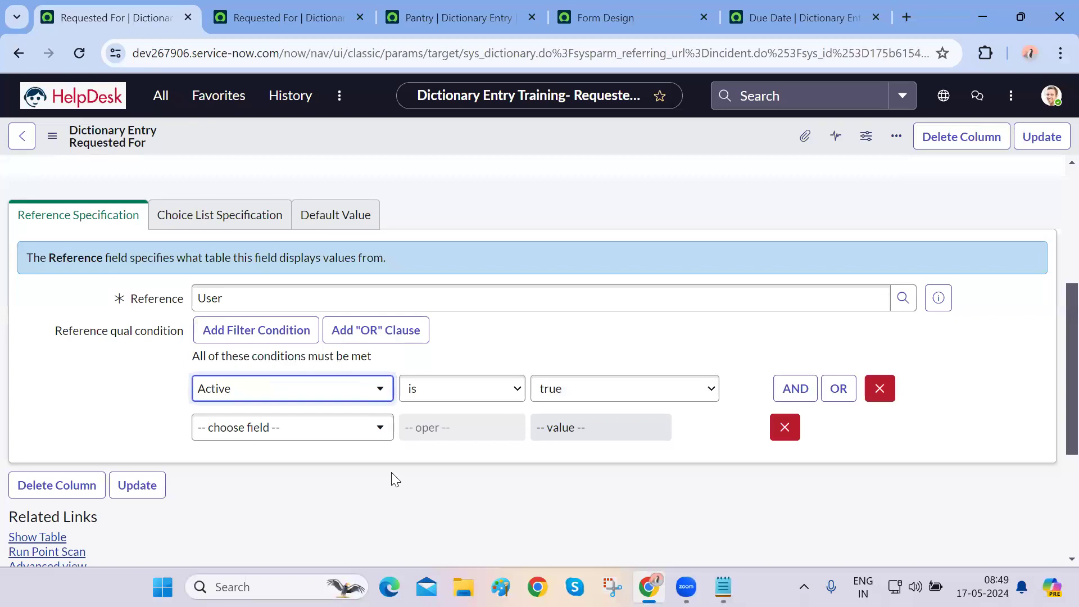
pyautogui.scroll(5, 391, 478)
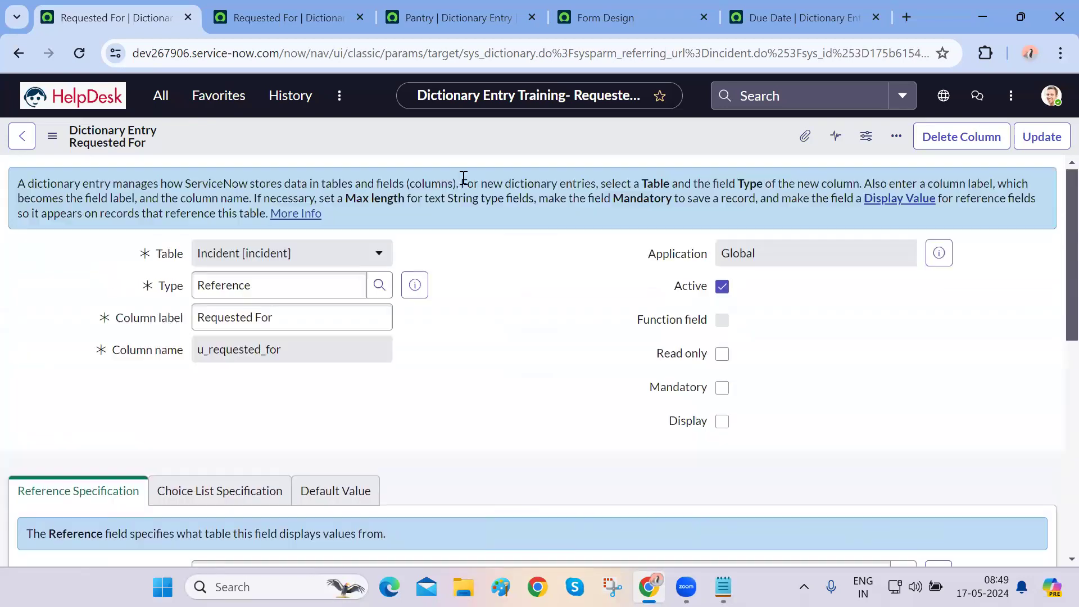
pyautogui.rightClick(461, 139)
pyautogui.click(489, 150)
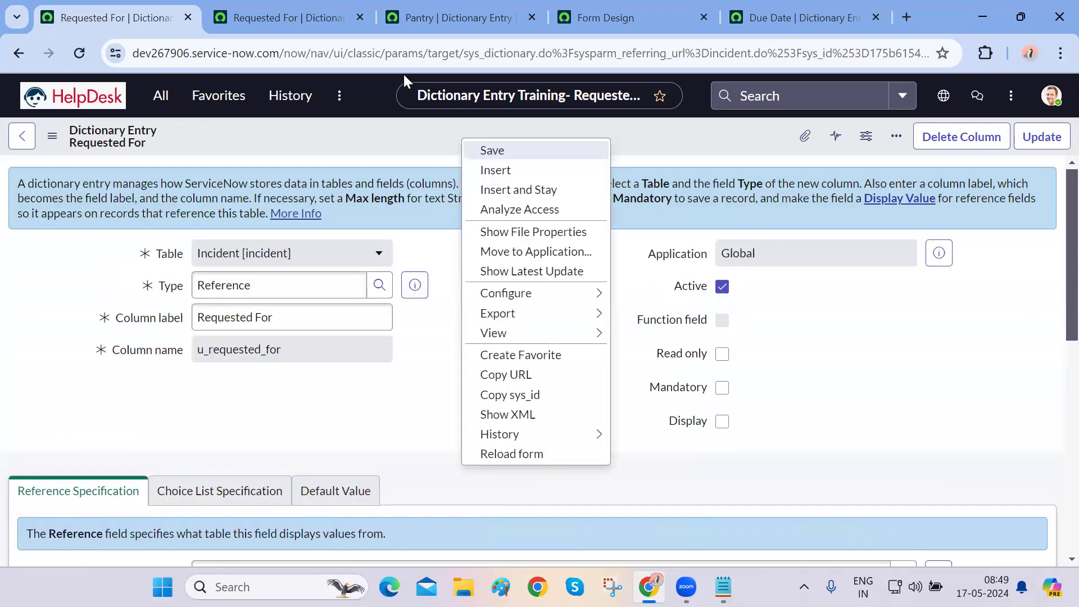
# Close the duplicate Requested For tab and the Pantry dictionary entry tab, and return to the saved Requested For entry
pyautogui.hotkey('ctrl', 'Tab')
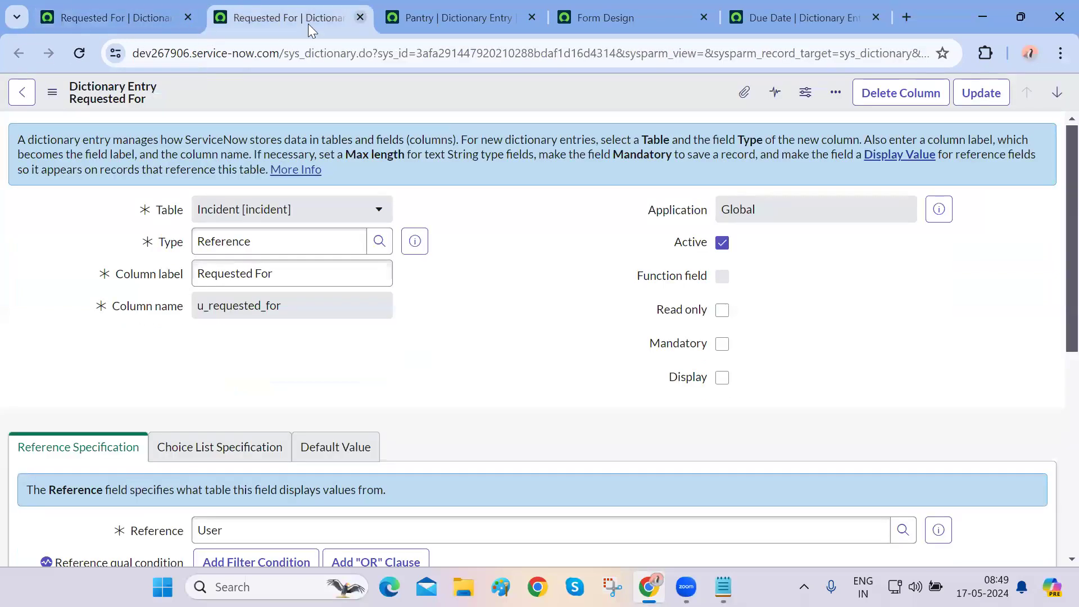
pyautogui.hotkey('ctrl', 'w')
pyautogui.click(308, 23)
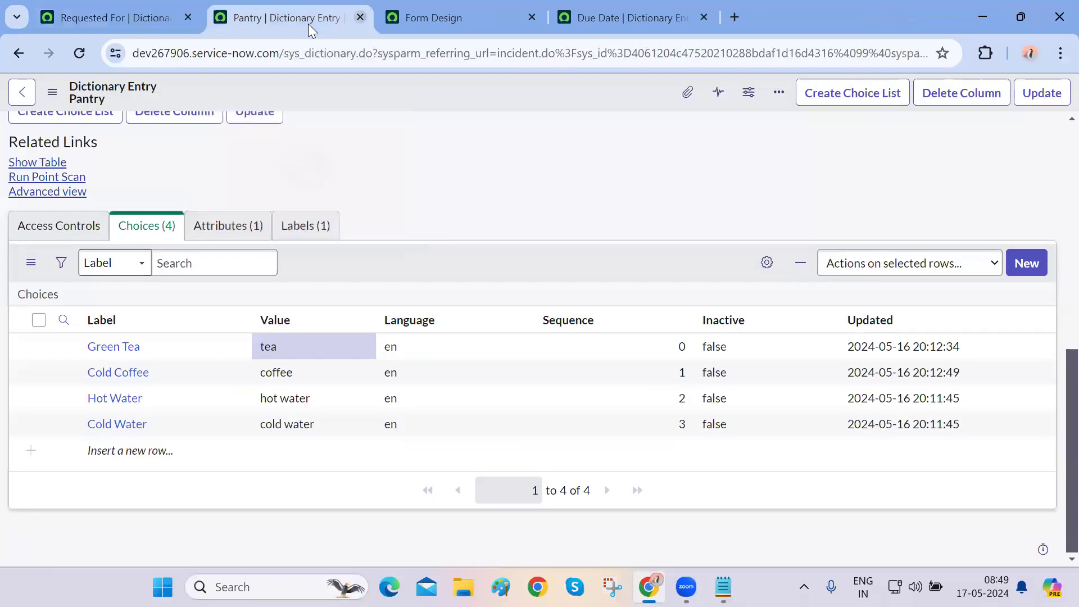
pyautogui.hotkey('ctrl', 'w')
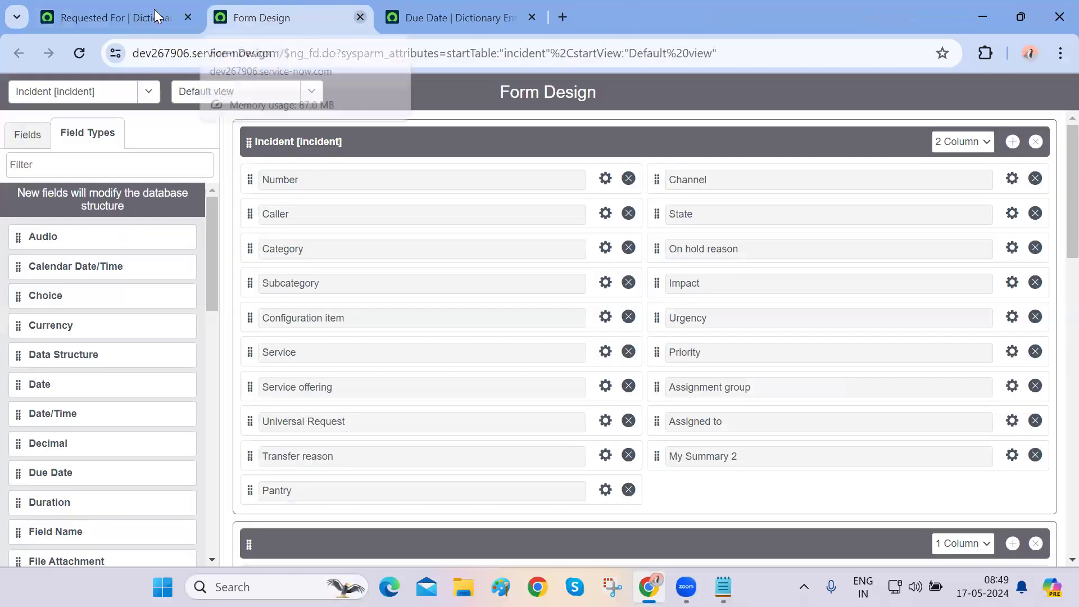
pyautogui.click(138, 7)
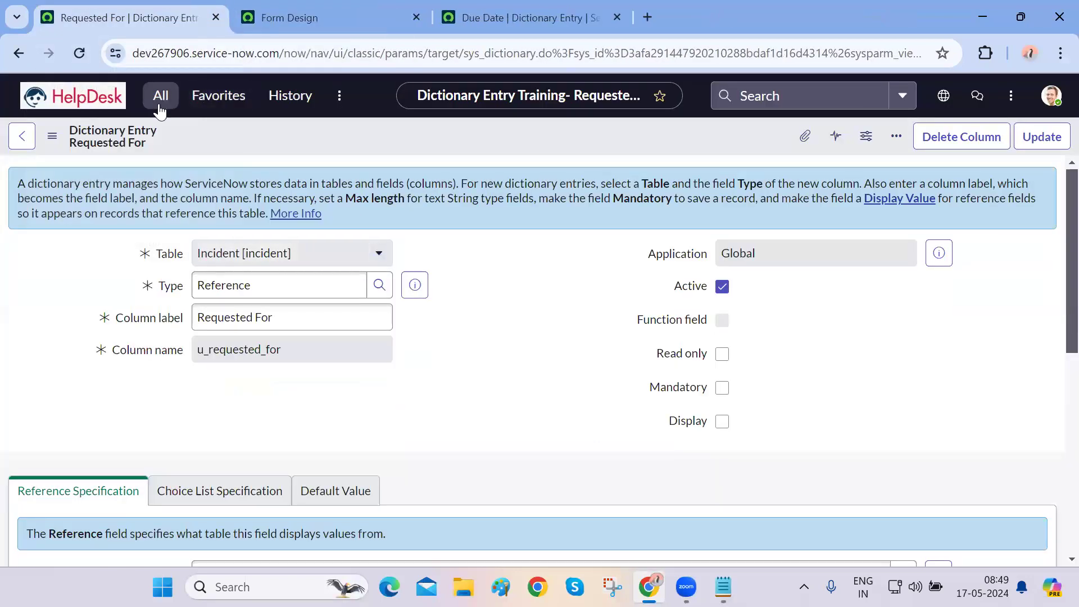
# Open a new incident in a separate tab and compare the user lists offered by the Caller and Requested For lookups
pyautogui.click(161, 95)
pyautogui.keyDown('ctrl'); pyautogui.click(108, 228); pyautogui.keyUp('ctrl')
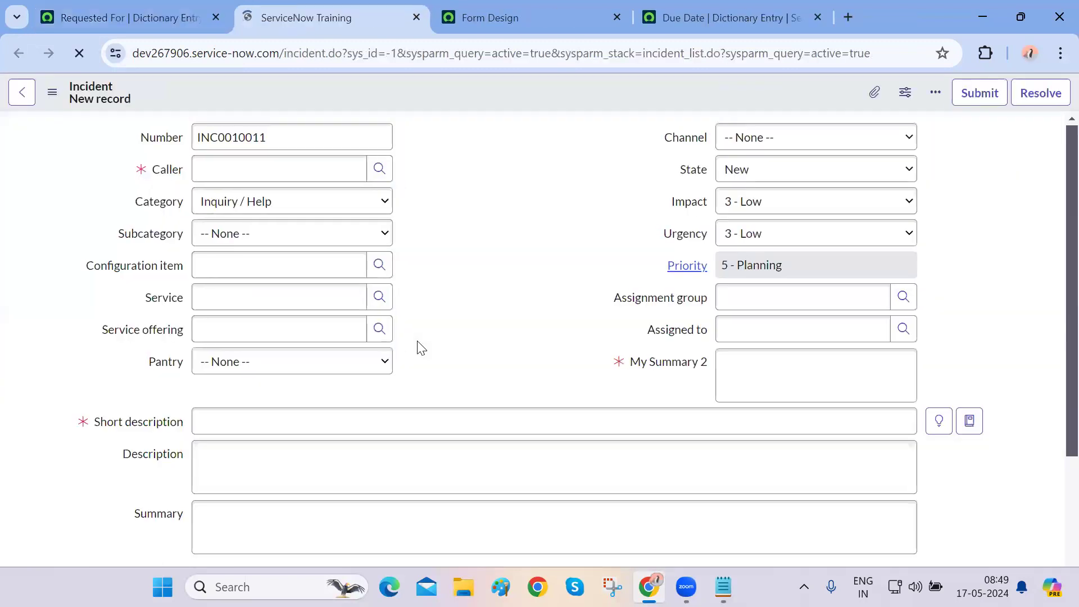
pyautogui.click(381, 168)
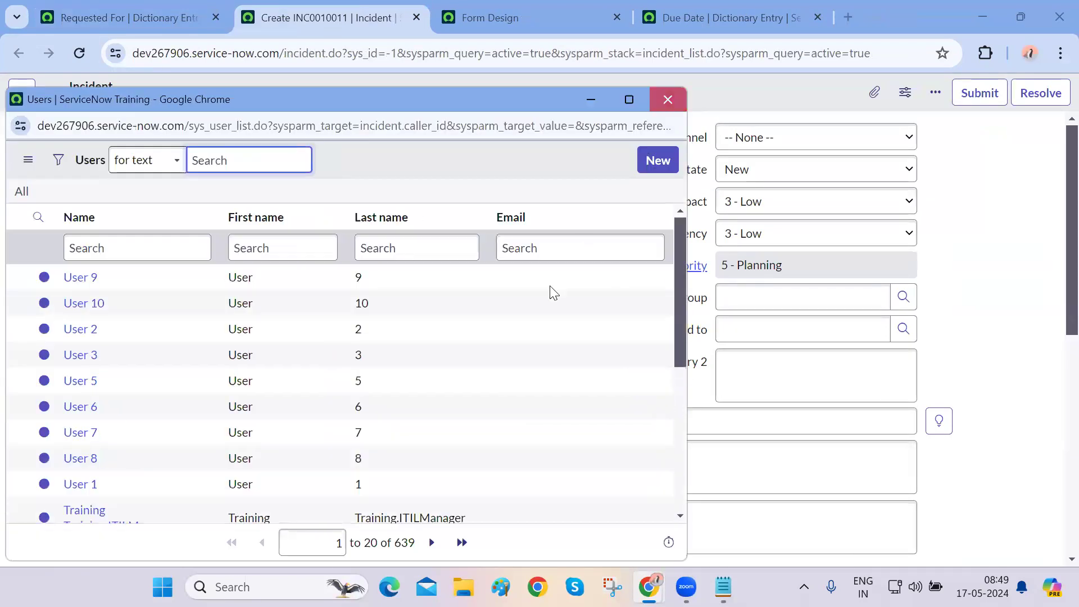
pyautogui.click(668, 100)
pyautogui.scroll(-5, 540, 315)
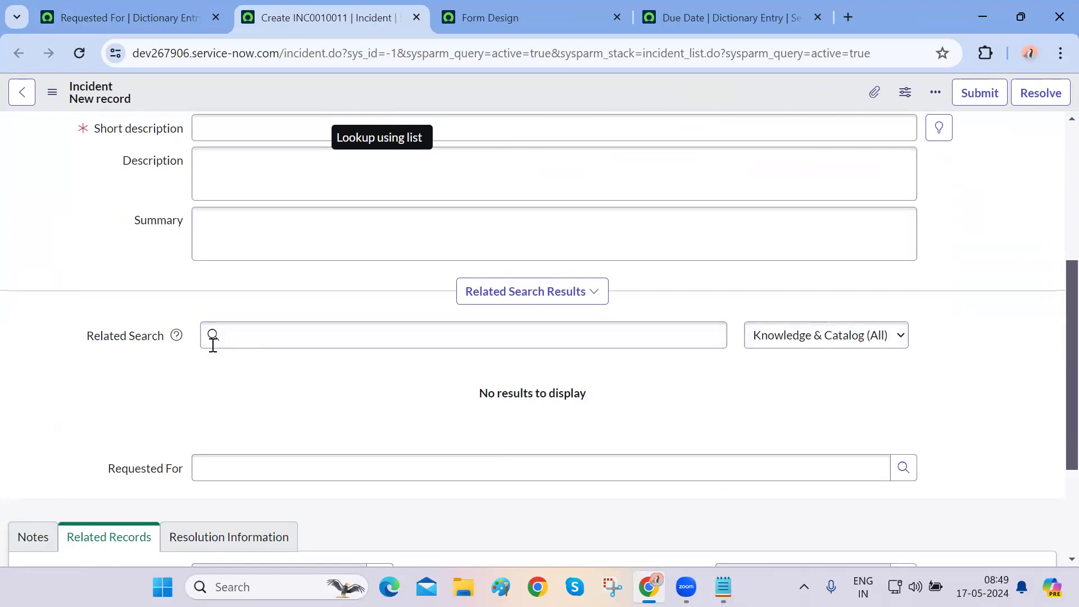
pyautogui.click(898, 473)
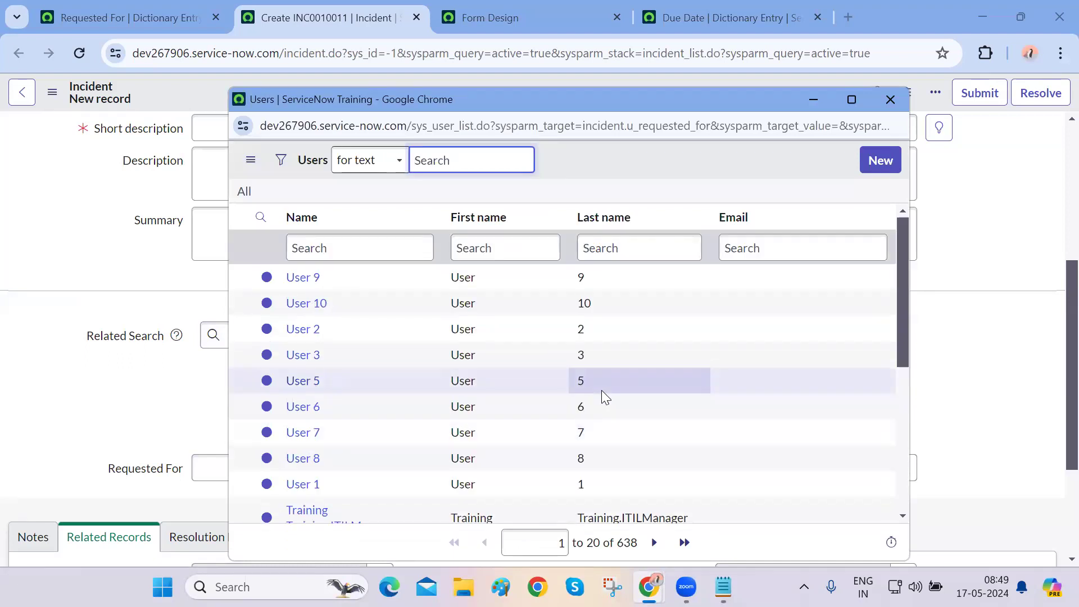
pyautogui.click(891, 100)
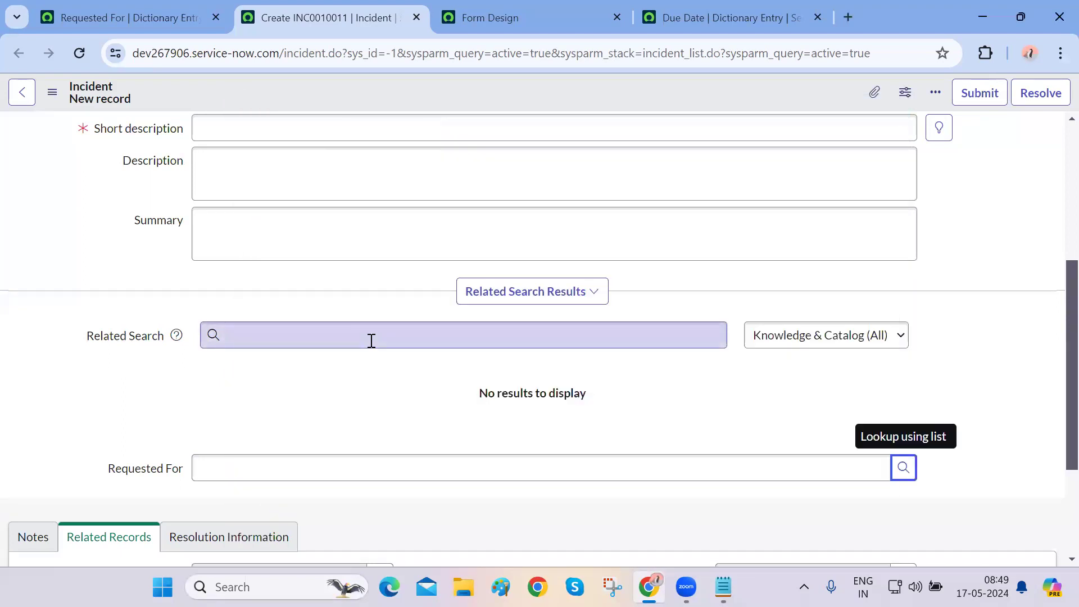
# Return to the Requested For dictionary entry and remove its Active is true reference qualifier condition
pyautogui.hotkey('ctrl', 'pageup')
pyautogui.scroll(-3, 434, 440)
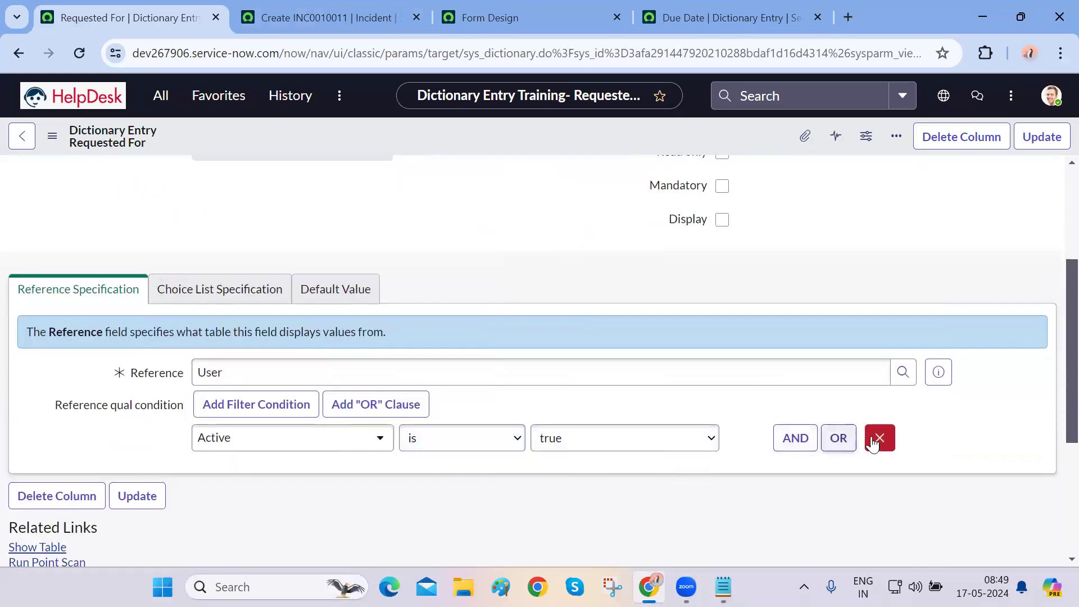
pyautogui.click(880, 439)
# Choose First name as the field of the Requested For reference qualifier condition
pyautogui.click(368, 439)
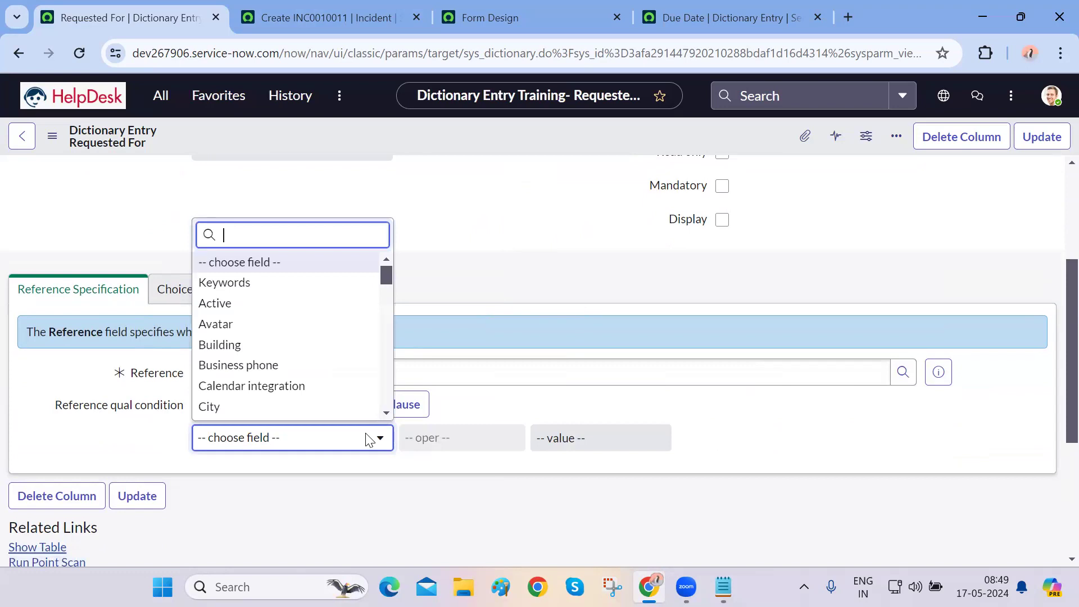
pyautogui.write('name')
pyautogui.press('Down')
pyautogui.press('Down')
pyautogui.press('Down')
pyautogui.press('Up')
pyautogui.press('Up')
pyautogui.press('Up')
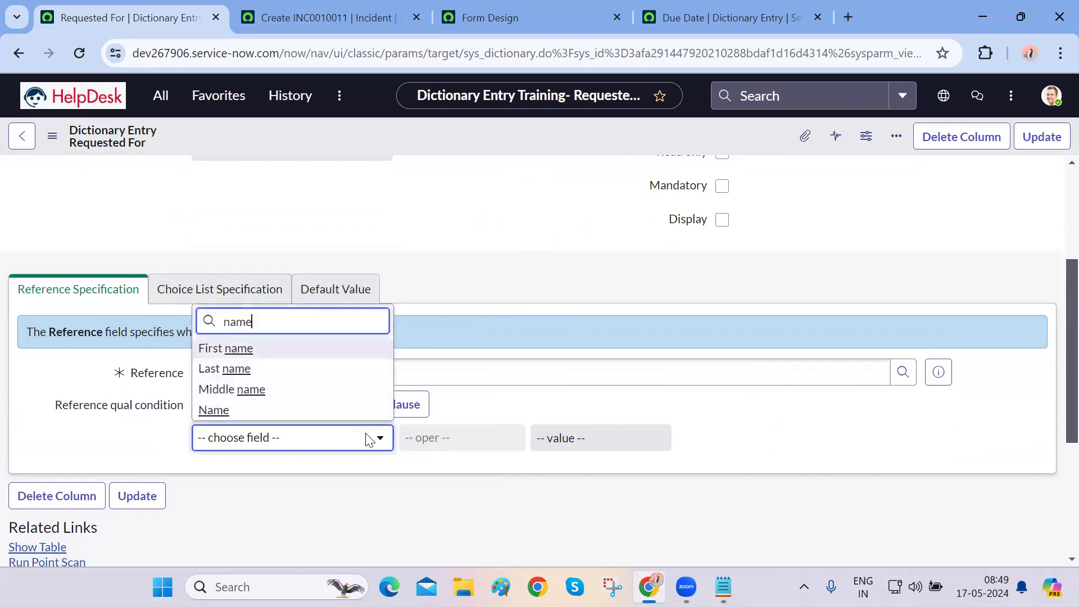
pyautogui.press('Down')
pyautogui.press('Down')
pyautogui.press('Down')
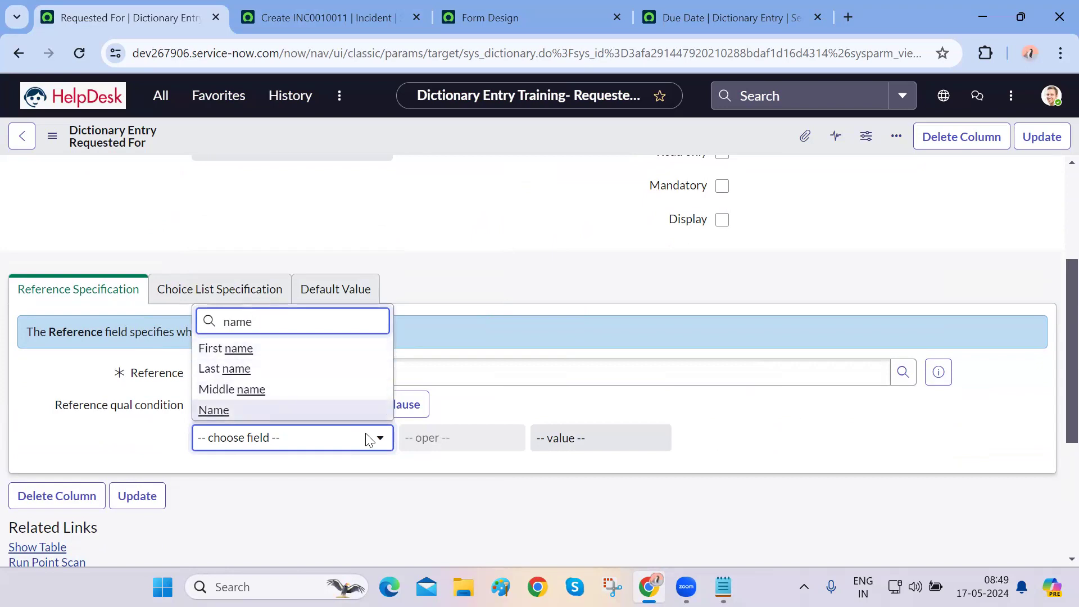
pyautogui.press('Up')
pyautogui.press('Up')
pyautogui.press('Up')
pyautogui.press('Down')
pyautogui.press('Up')
pyautogui.press('Return')
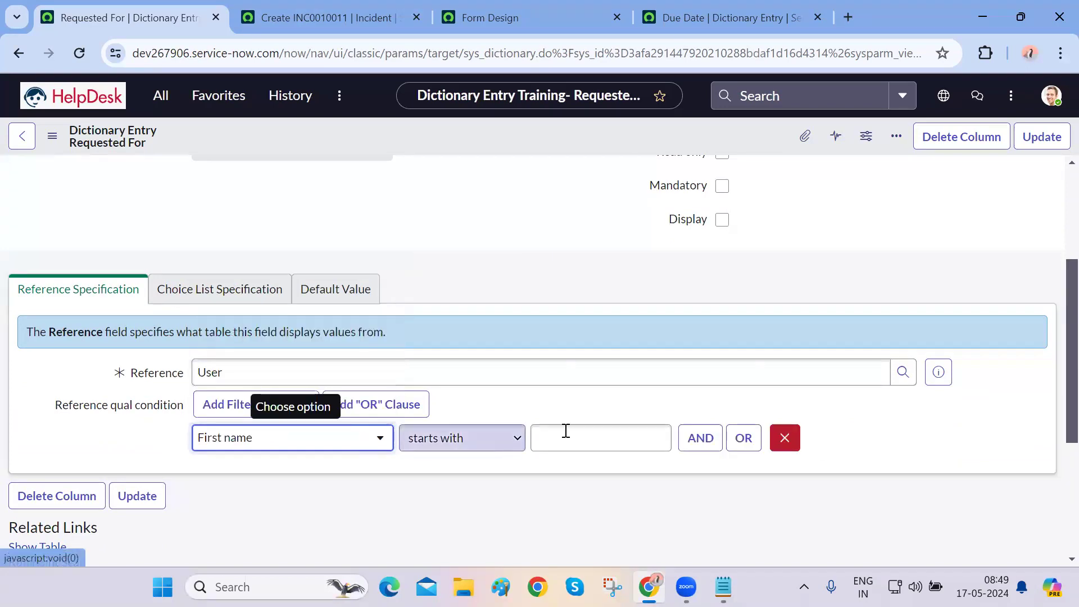
# Set the First name starts with condition to User and save the Requested For dictionary entry
pyautogui.click(567, 432)
pyautogui.write('User')
pyautogui.click(605, 514)
pyautogui.rightClick(429, 125)
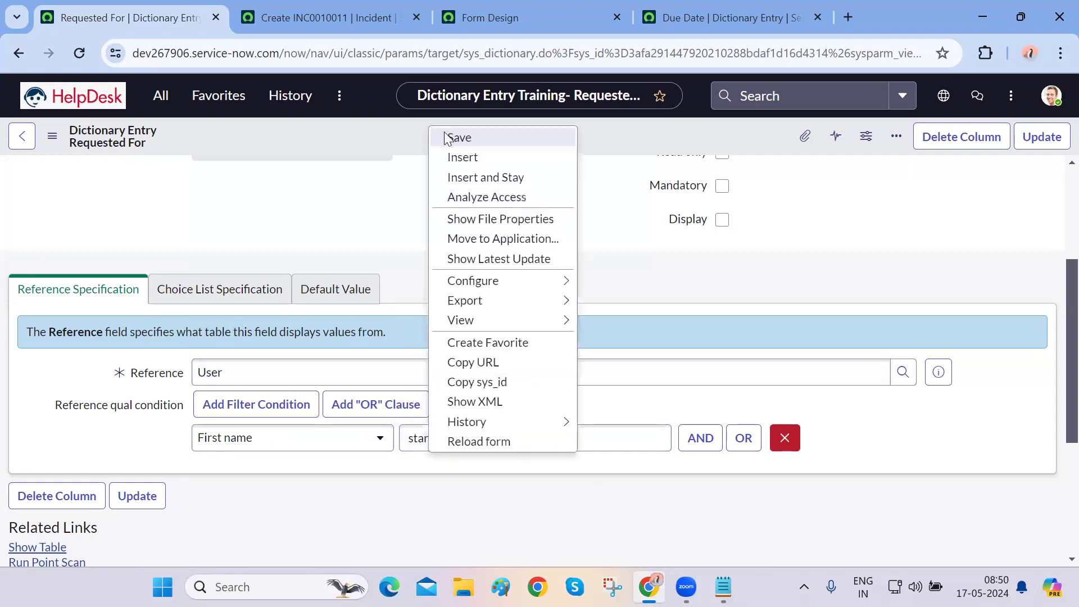
pyautogui.click(450, 138)
# Reload the new incident form and check that the Requested For dictionary entry has finished saving
pyautogui.click(324, 26)
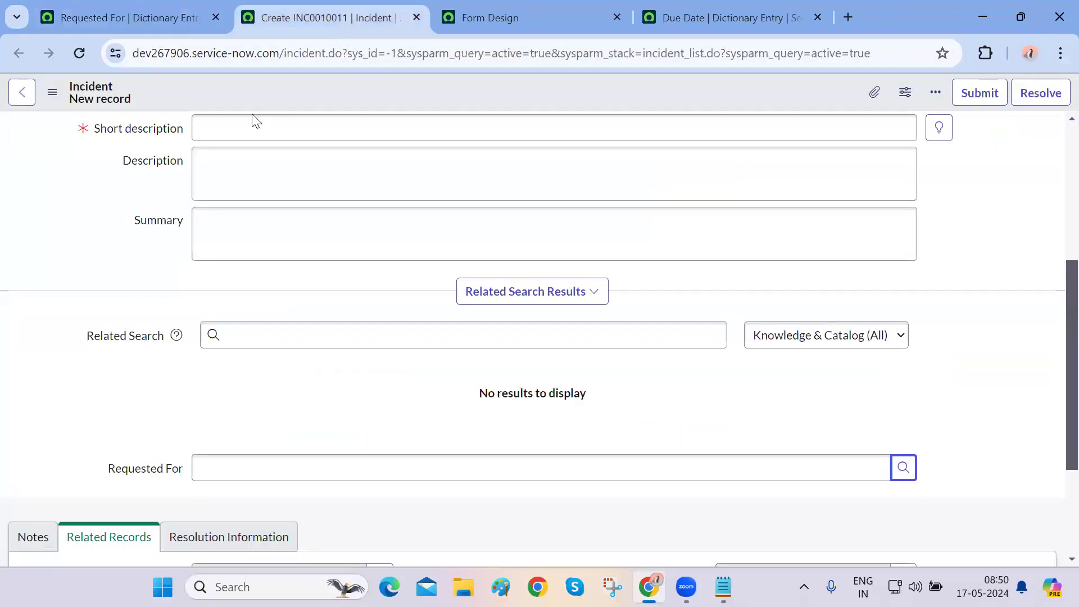
pyautogui.click(79, 53)
pyautogui.click(147, 13)
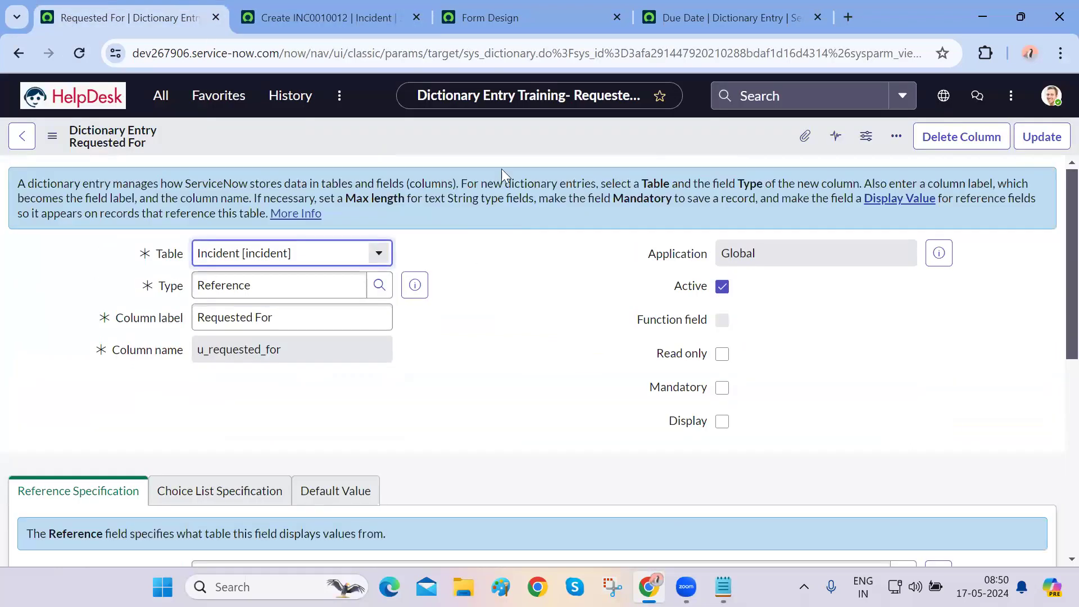
pyautogui.rightClick(514, 124)
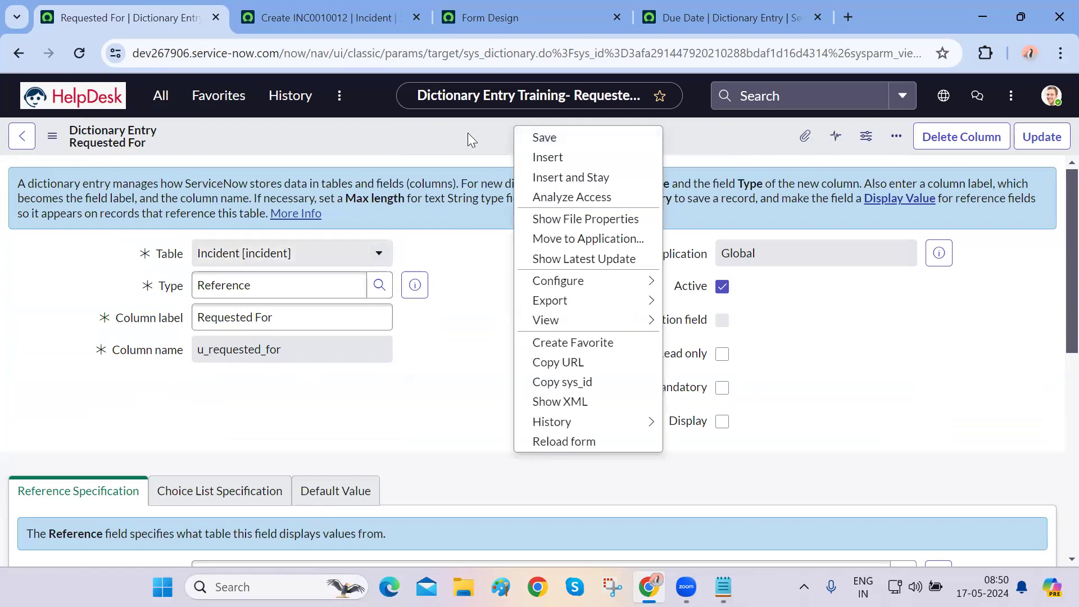
pyautogui.click(262, 20)
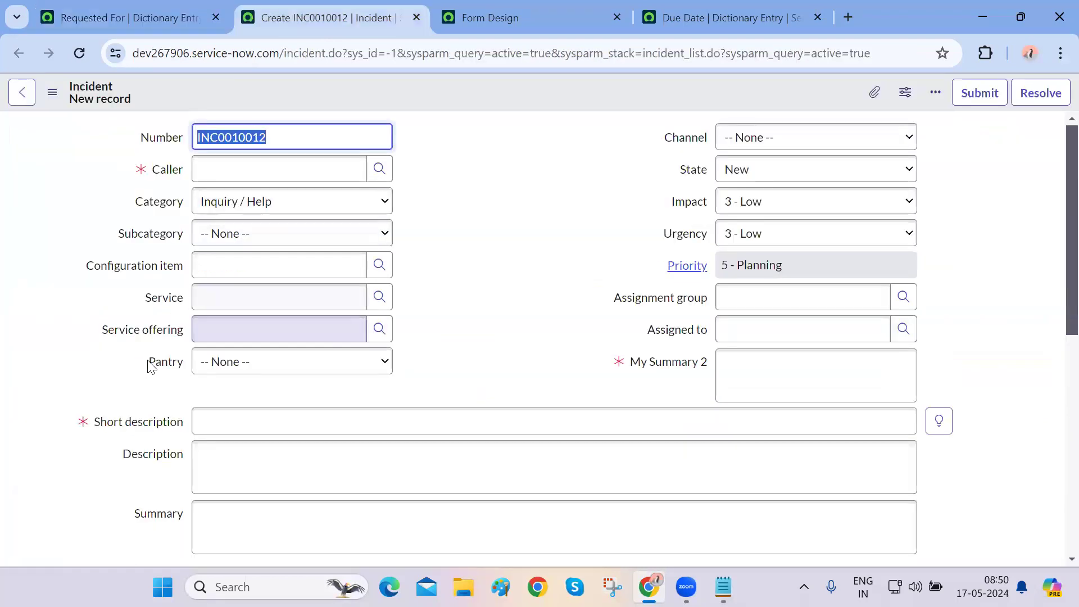
# Open the Requested For lookup on the new incident and examine which users the first name qualifier lets through
pyautogui.scroll(-5, 151, 366)
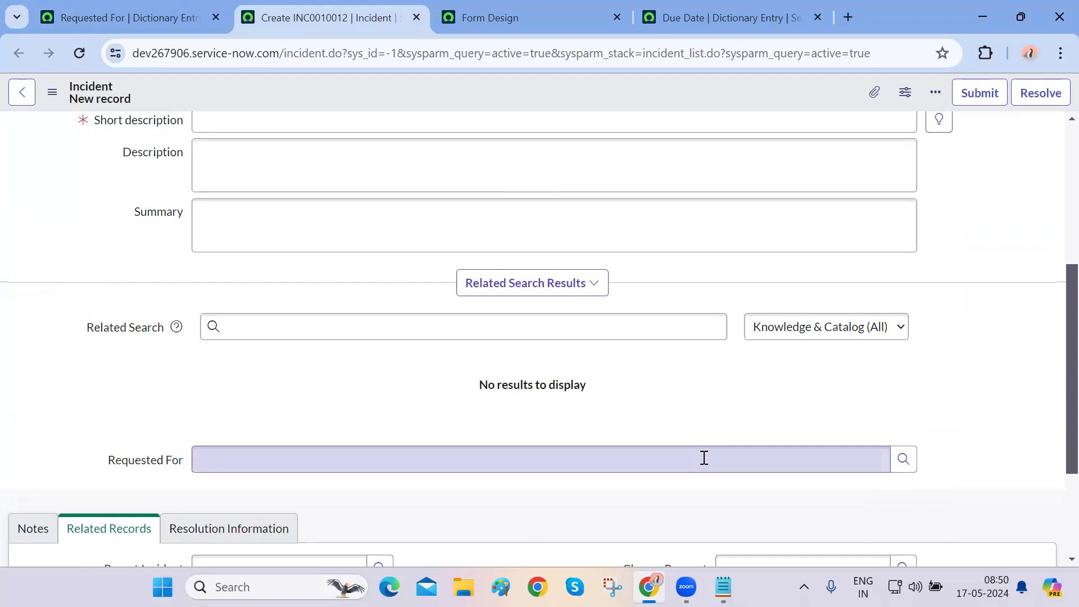
pyautogui.scroll(-1, 703, 457)
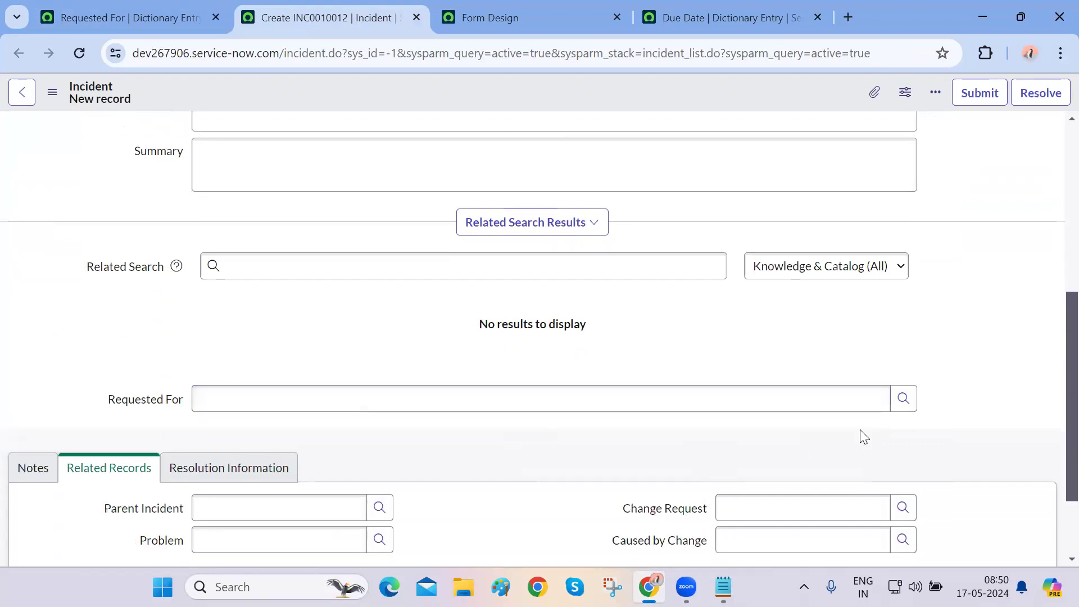
pyautogui.click(902, 399)
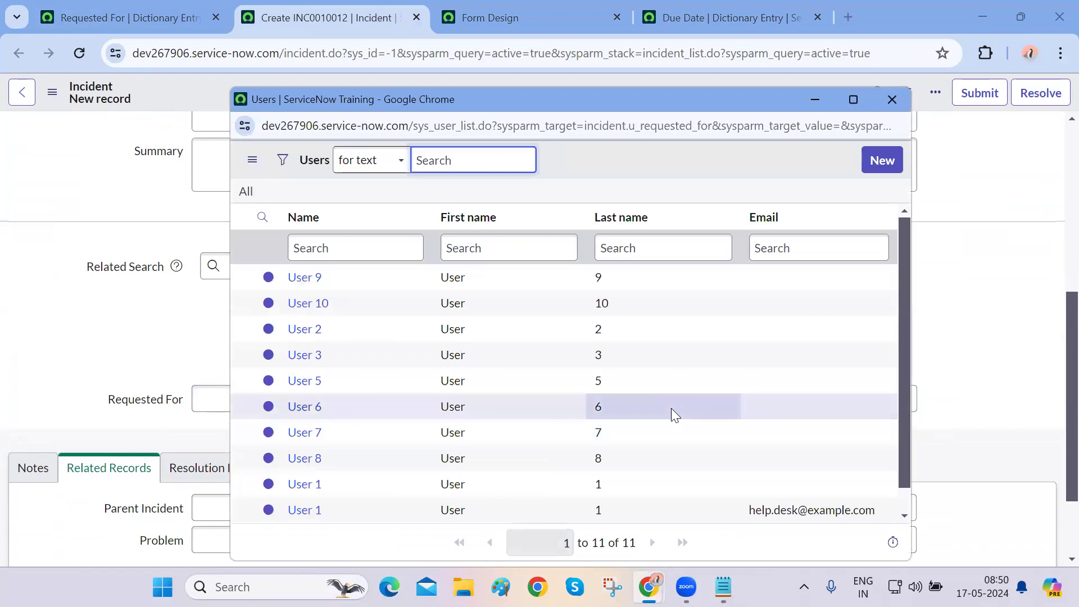
pyautogui.moveTo(329, 511); pyautogui.dragTo(287, 510)
pyautogui.moveTo(746, 516); pyautogui.dragTo(822, 511)
pyautogui.click(653, 488)
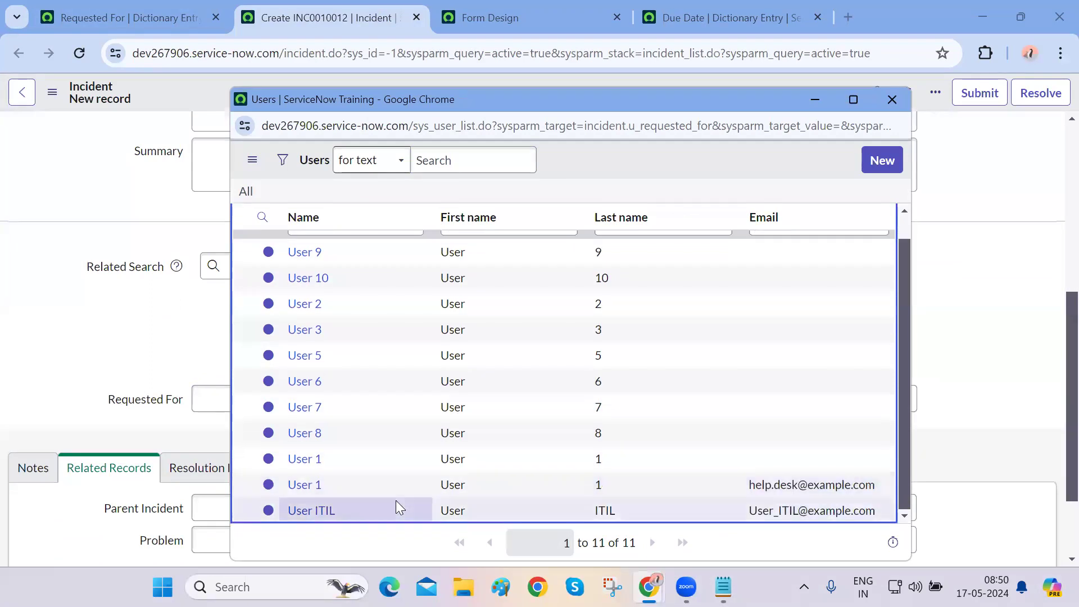
pyautogui.moveTo(358, 505); pyautogui.dragTo(281, 477)
pyautogui.scroll(1, 357, 468)
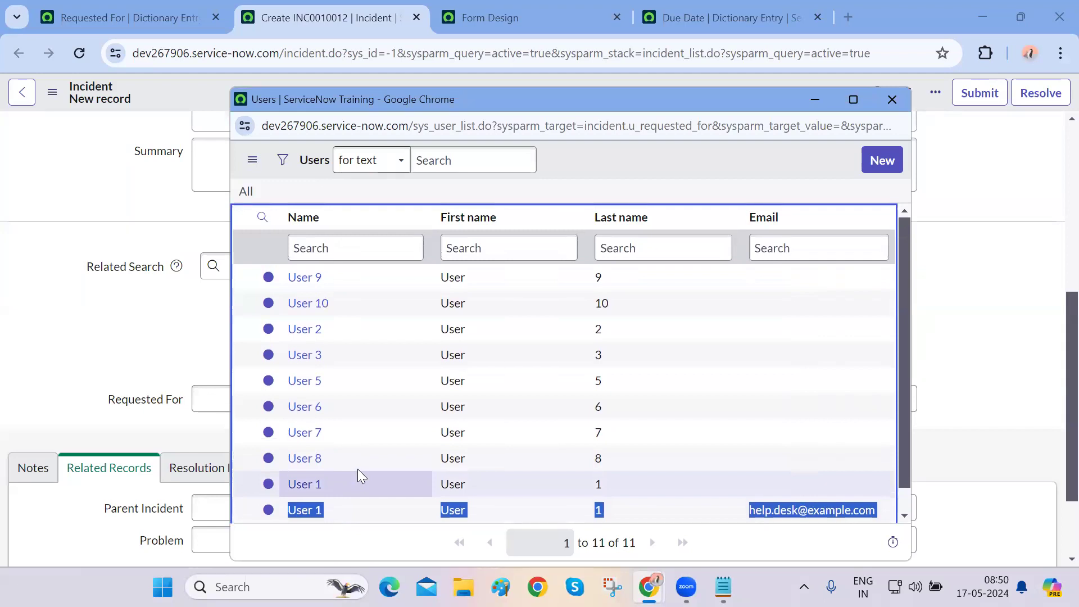
pyautogui.click(351, 481)
pyautogui.moveTo(326, 373); pyautogui.dragTo(292, 278)
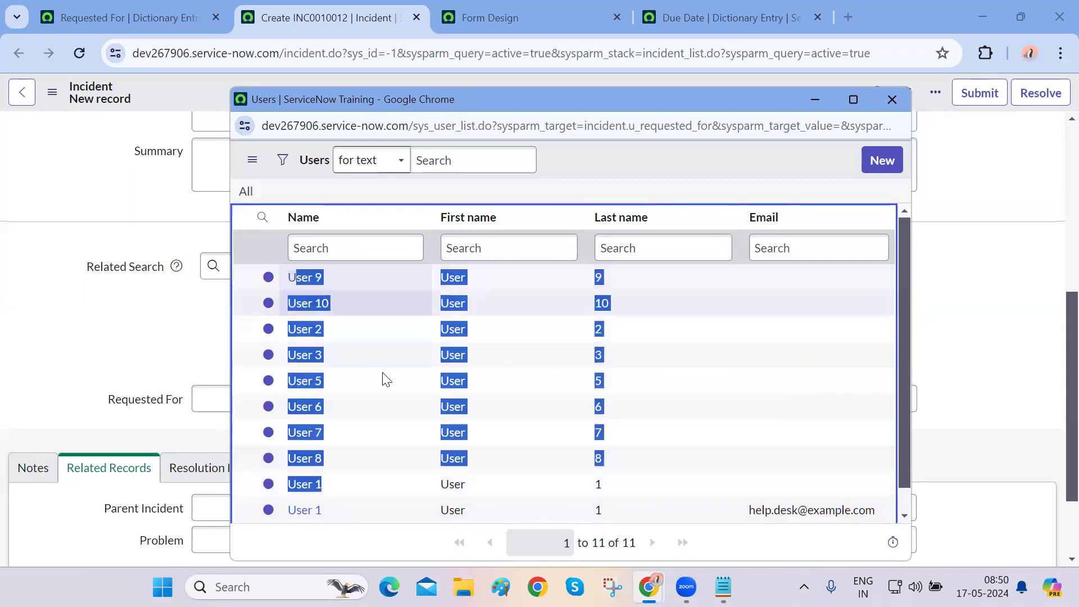
pyautogui.click(340, 544)
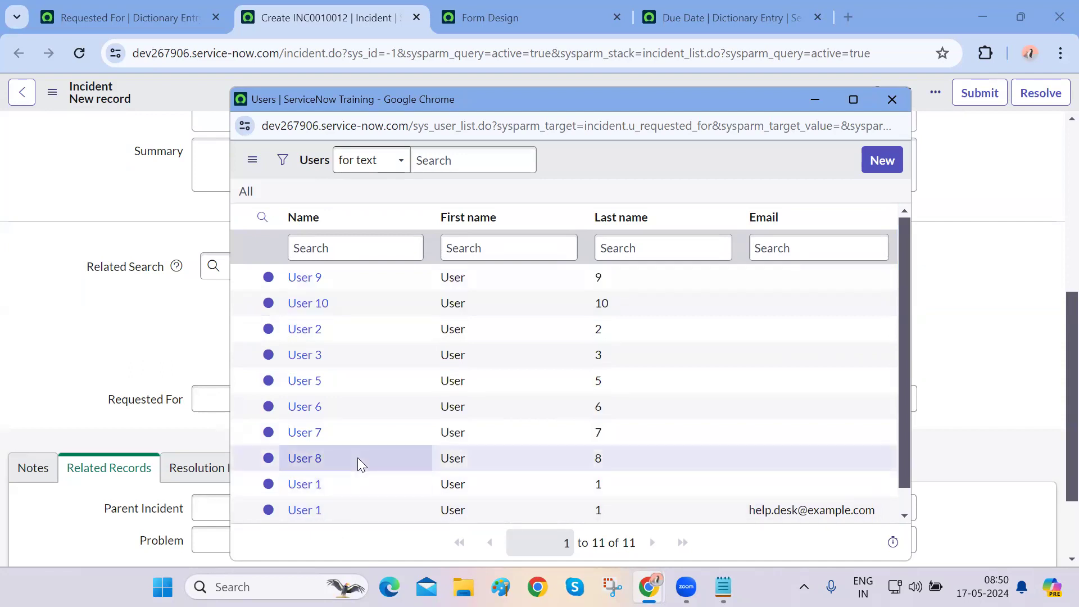
pyautogui.scroll(-1, 356, 462)
pyautogui.scroll(1, 357, 463)
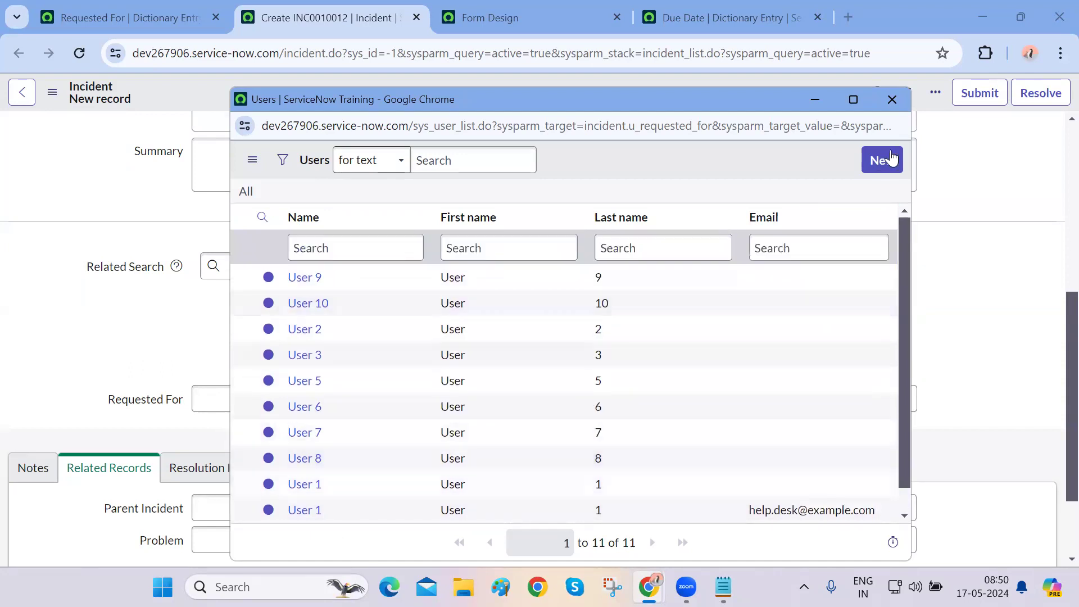
pyautogui.click(900, 102)
# Open the Caller lookup on the same incident for comparison and close it again
pyautogui.scroll(6, 436, 338)
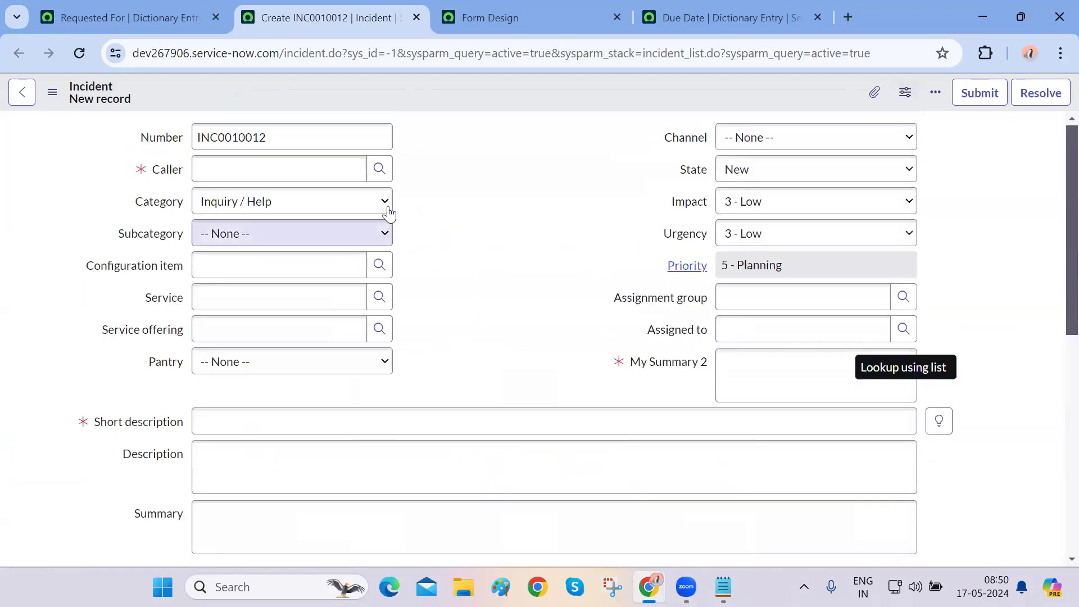
pyautogui.click(382, 176)
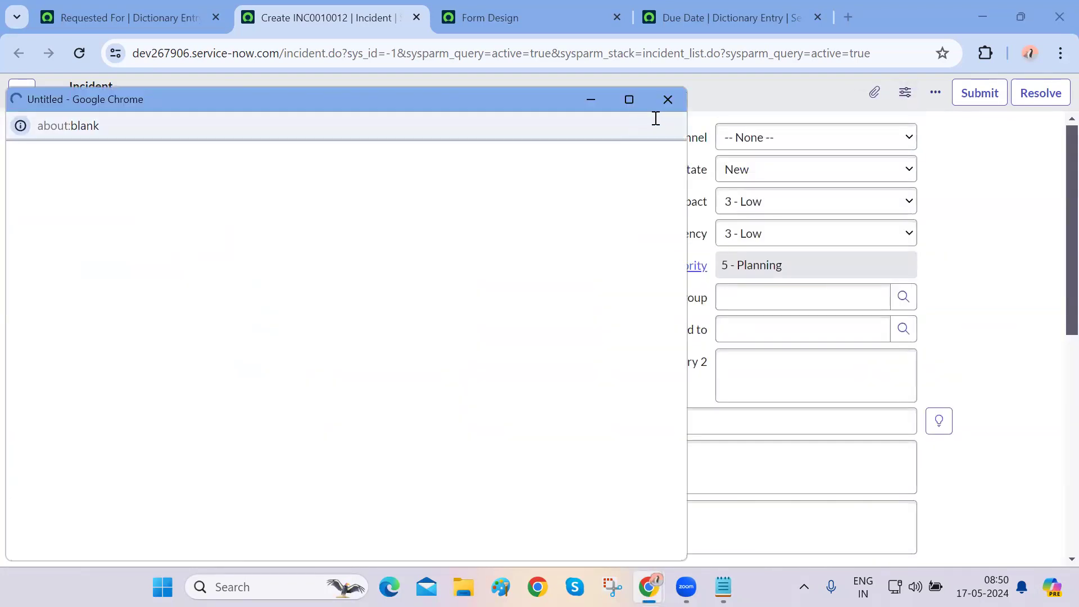
pyautogui.click(667, 104)
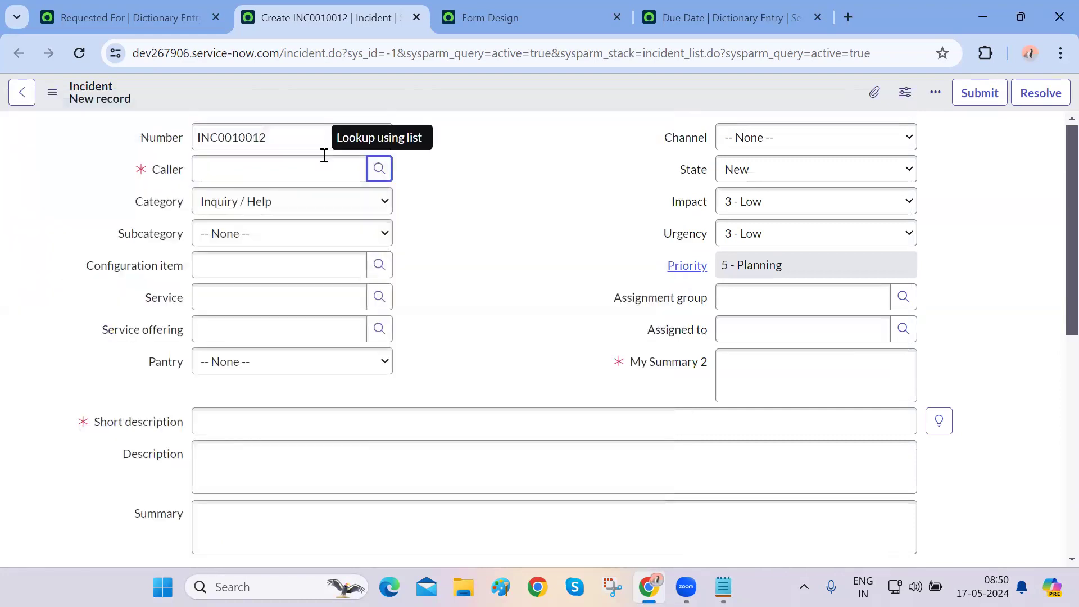
# Open the full Users list from the Requested For dictionary entry's tab with sys_user.LIST
pyautogui.click(122, 23)
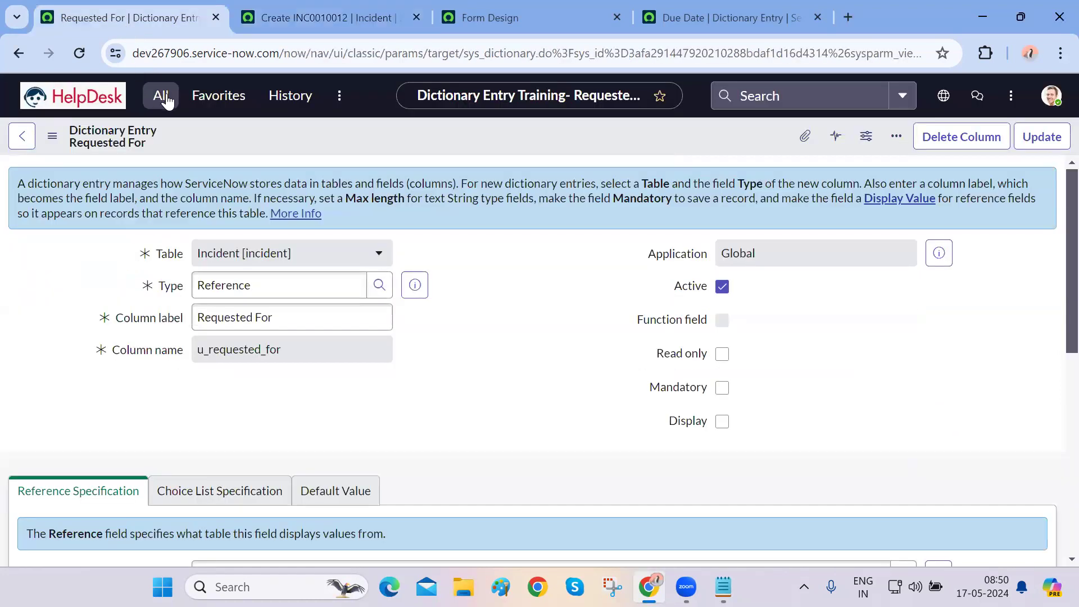
pyautogui.click(166, 101)
pyautogui.doubleClick(148, 141)
pyautogui.write('sy')
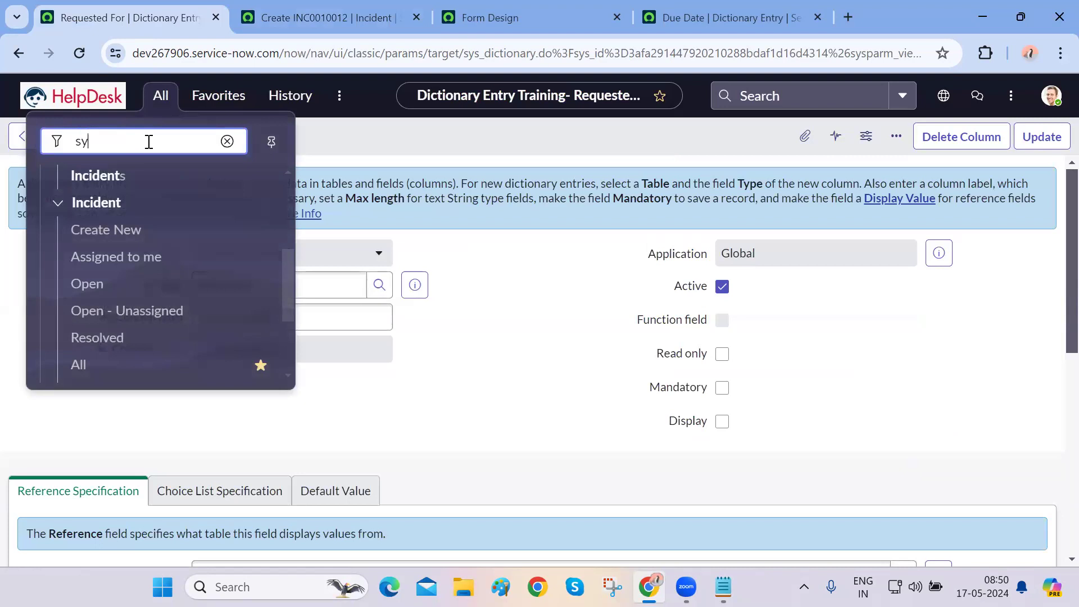
pyautogui.write('s_user.LIST')
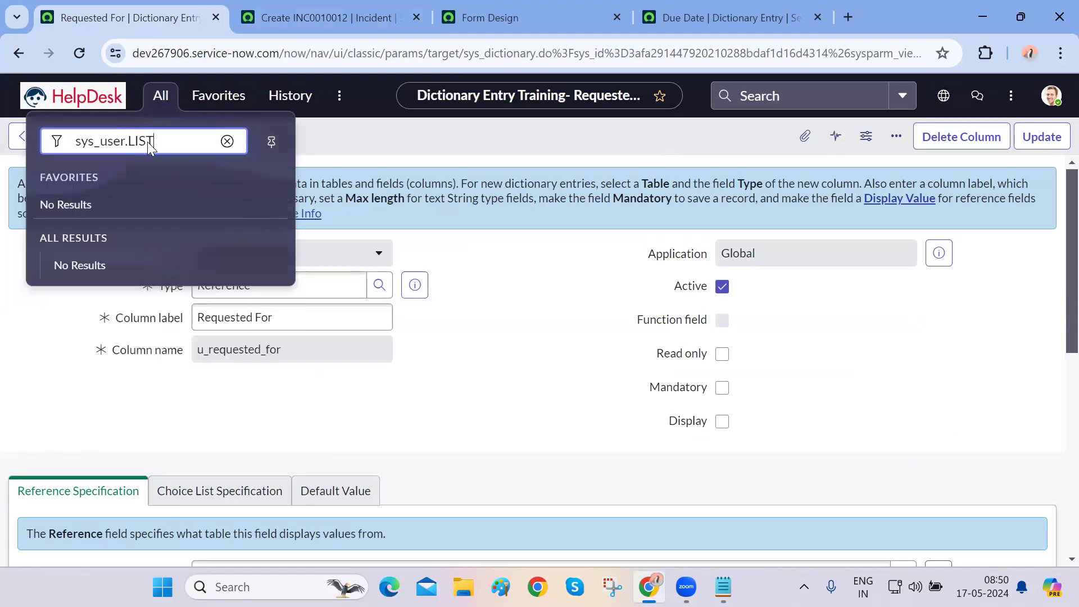
pyautogui.press('Return')
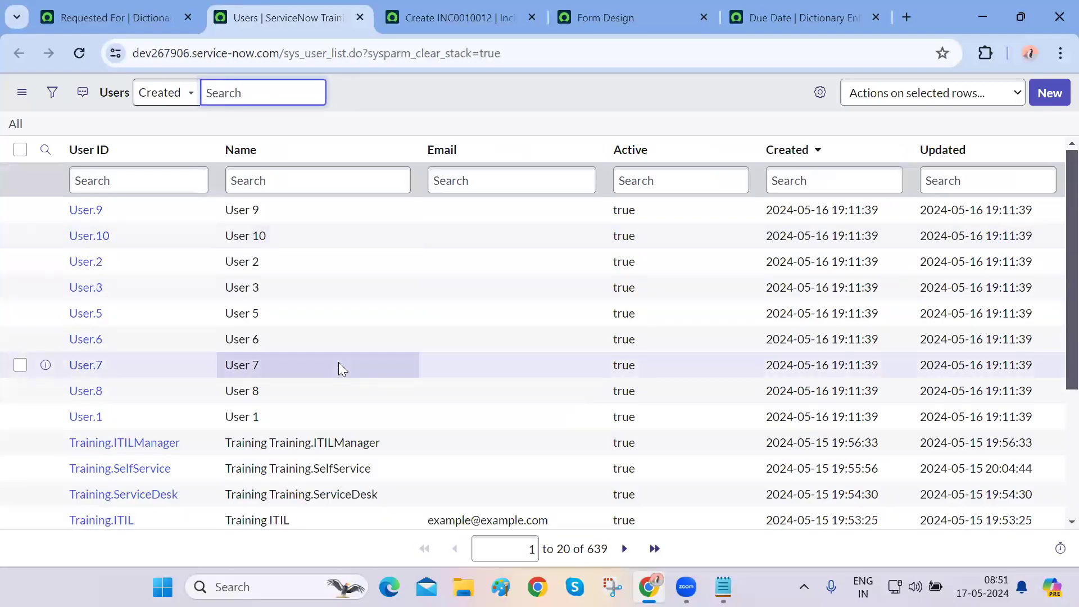
pyautogui.doubleClick(306, 53)
pyautogui.click(414, 101)
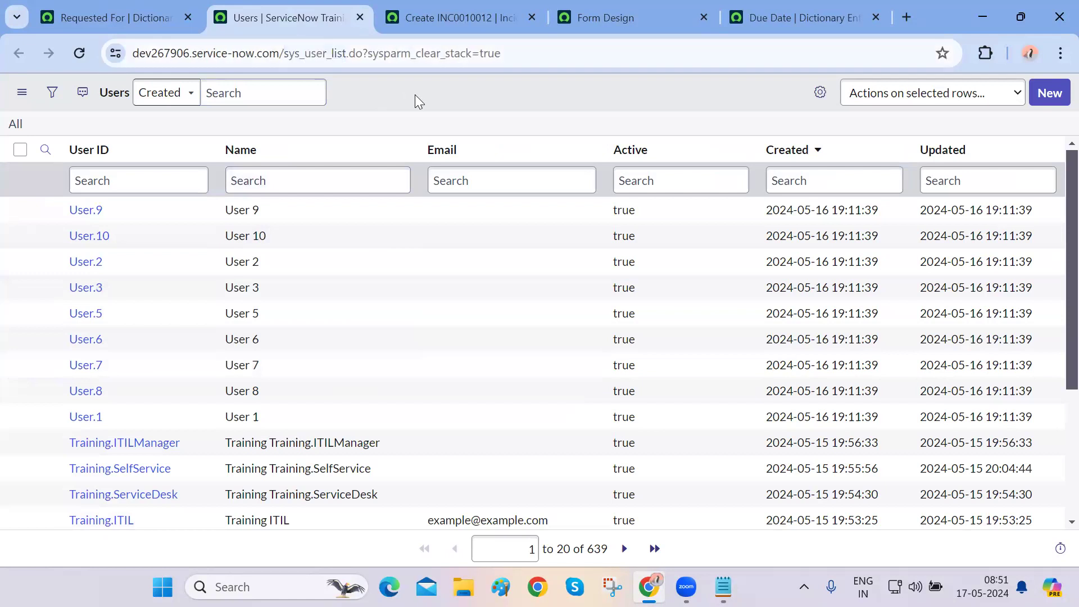
# Filter the Users list to records whose First name starts with User
pyautogui.click(52, 100)
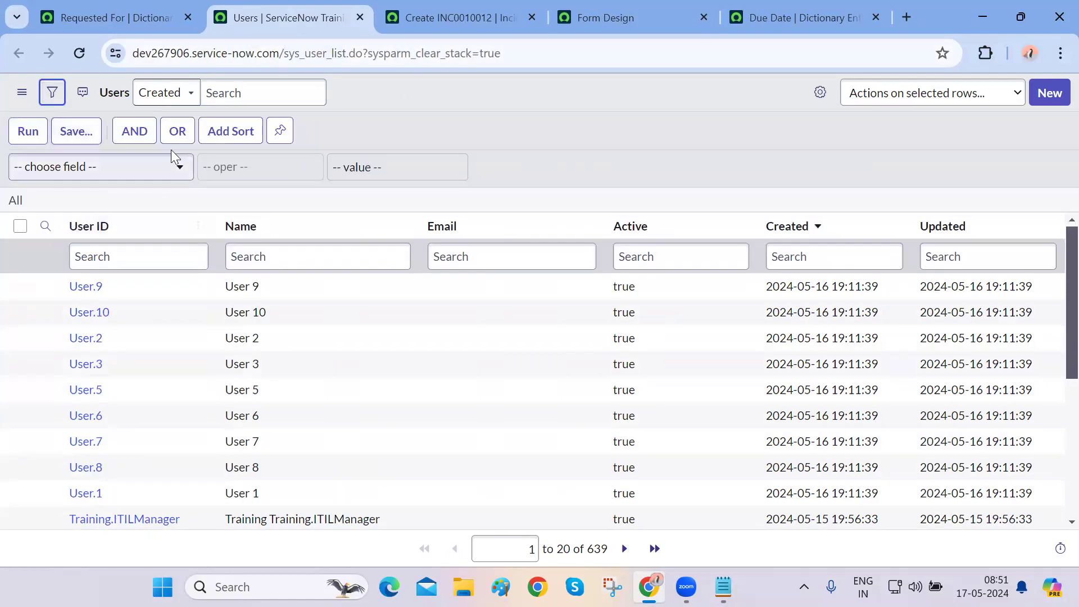
pyautogui.click(174, 167)
pyautogui.write('fir')
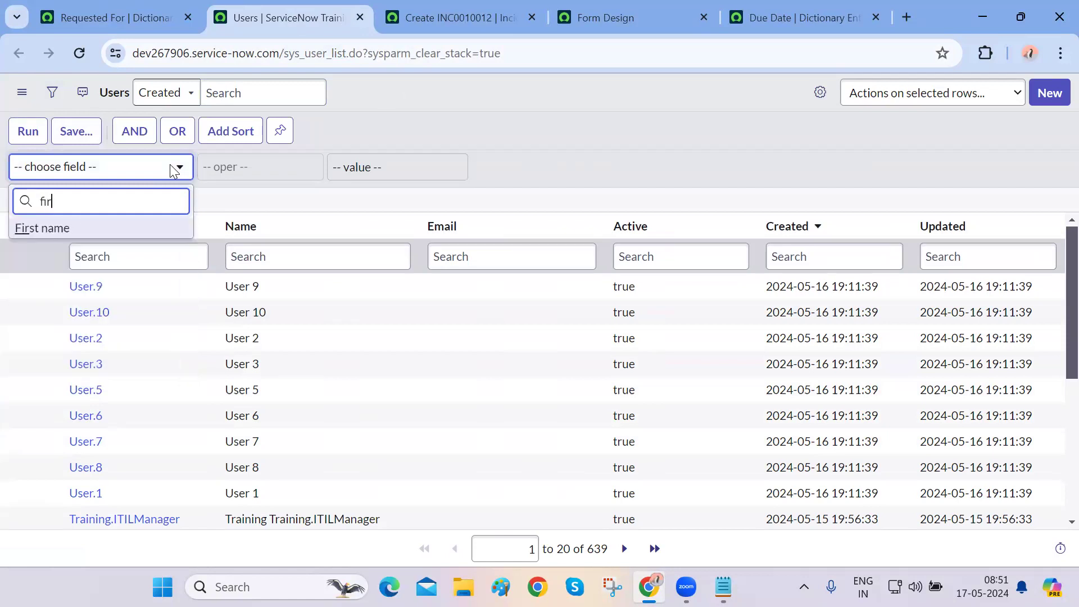
pyautogui.press('Return')
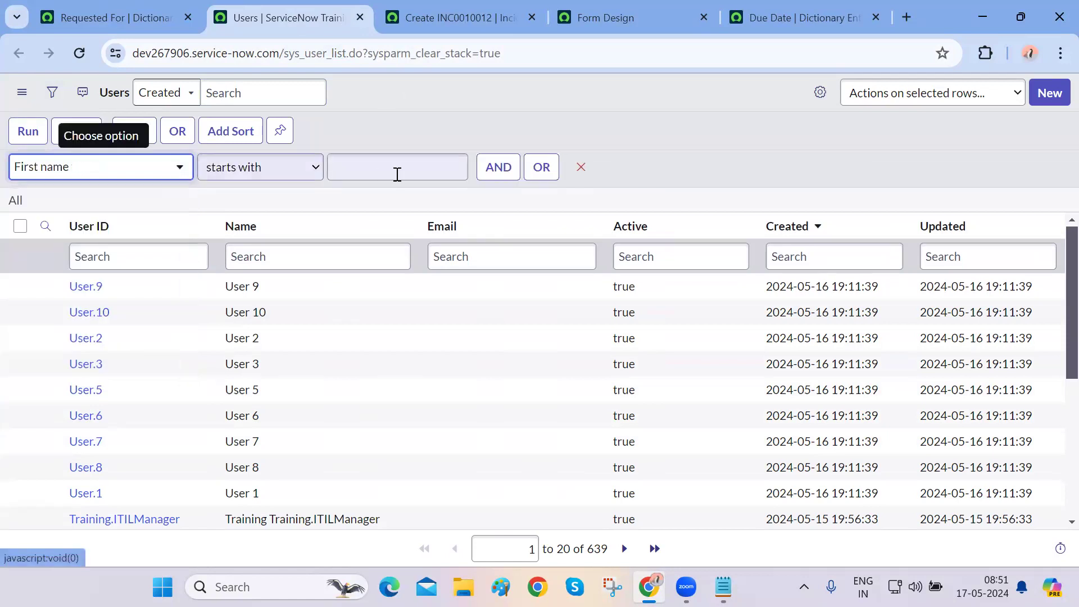
pyautogui.click(399, 171)
pyautogui.write('User')
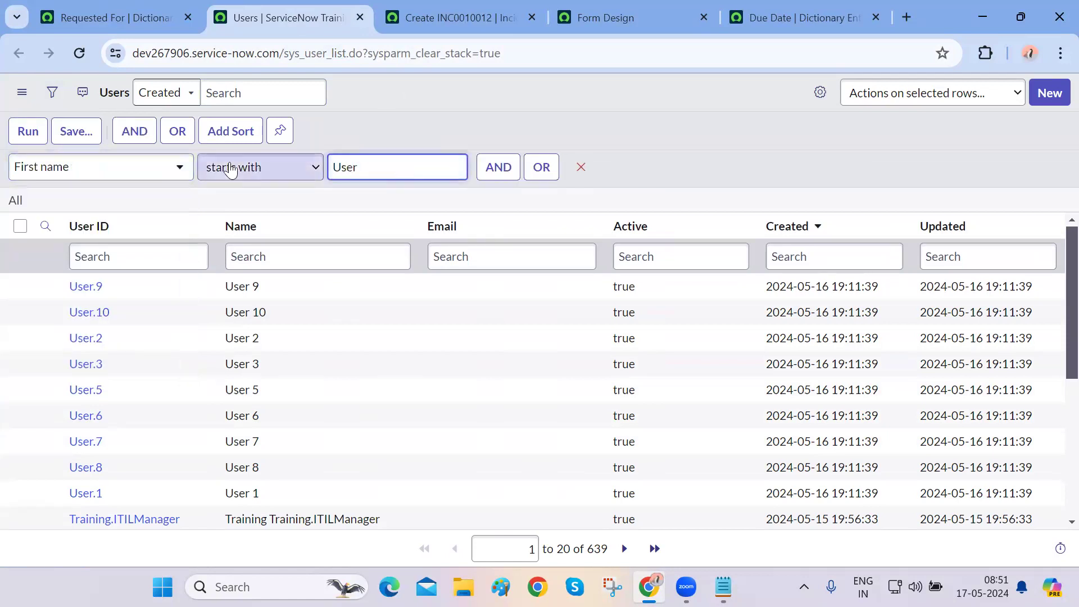
pyautogui.click(29, 133)
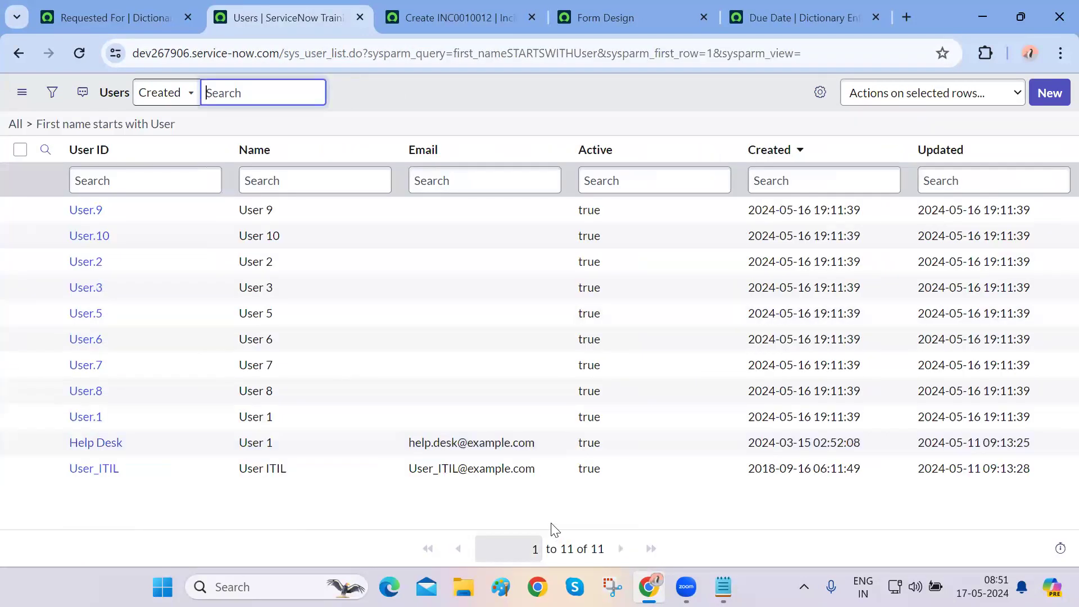
# Open the Requested For lookup on the new incident to compare its record count with the filtered Users list, then close it
pyautogui.hotkey('ctrl', 'Tab')
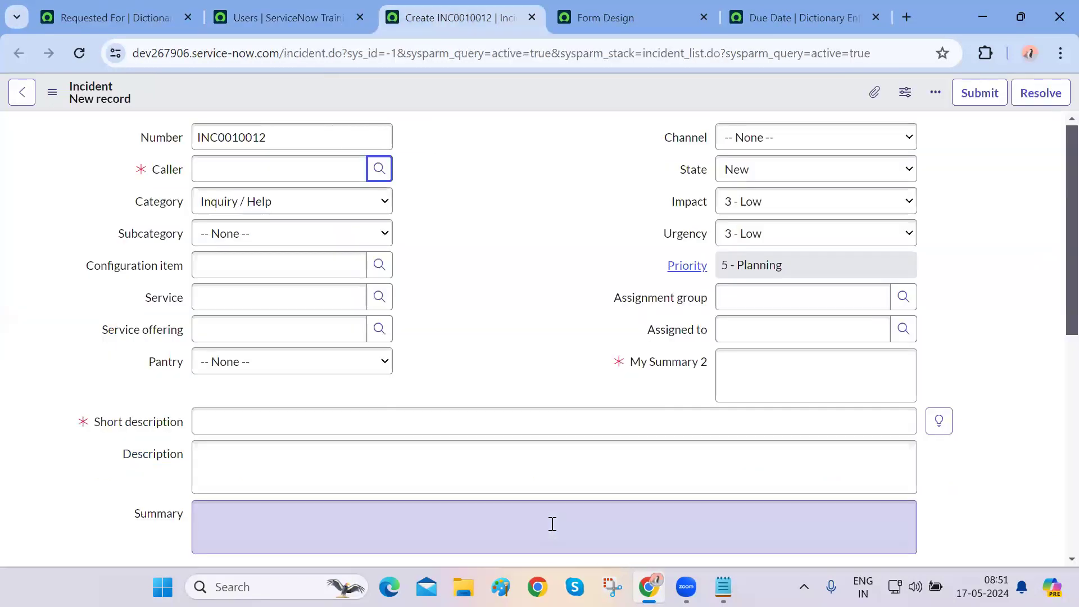
pyautogui.scroll(-5, 440, 357)
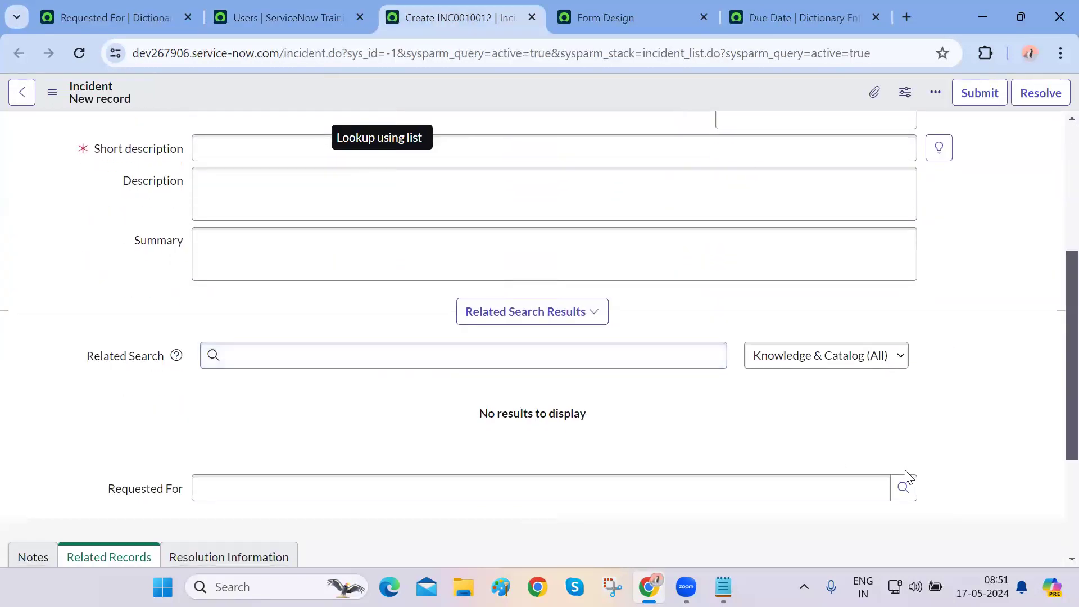
pyautogui.click(903, 487)
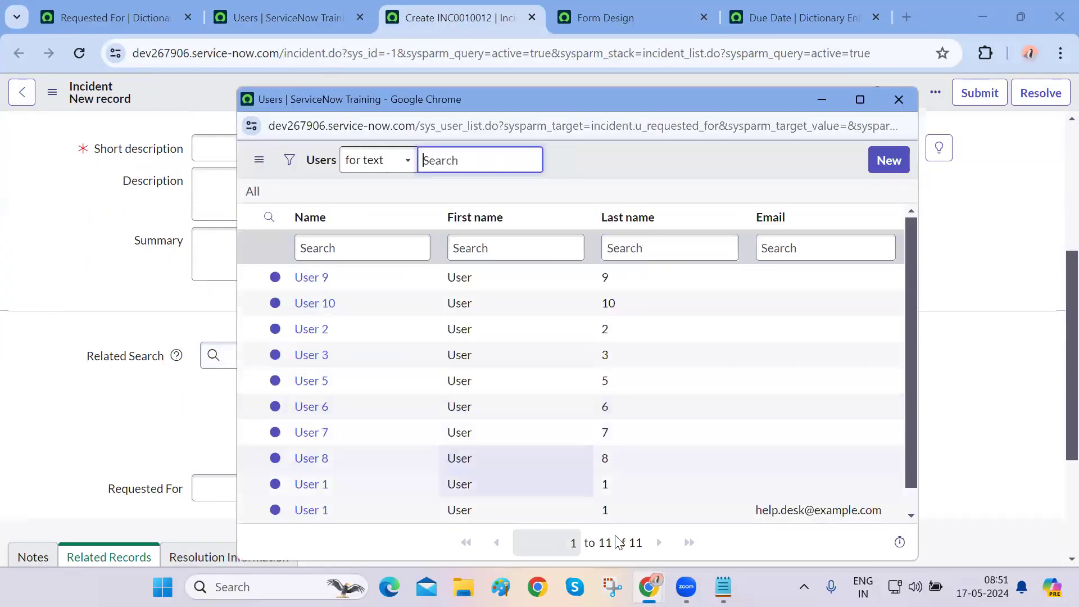
pyautogui.click(892, 101)
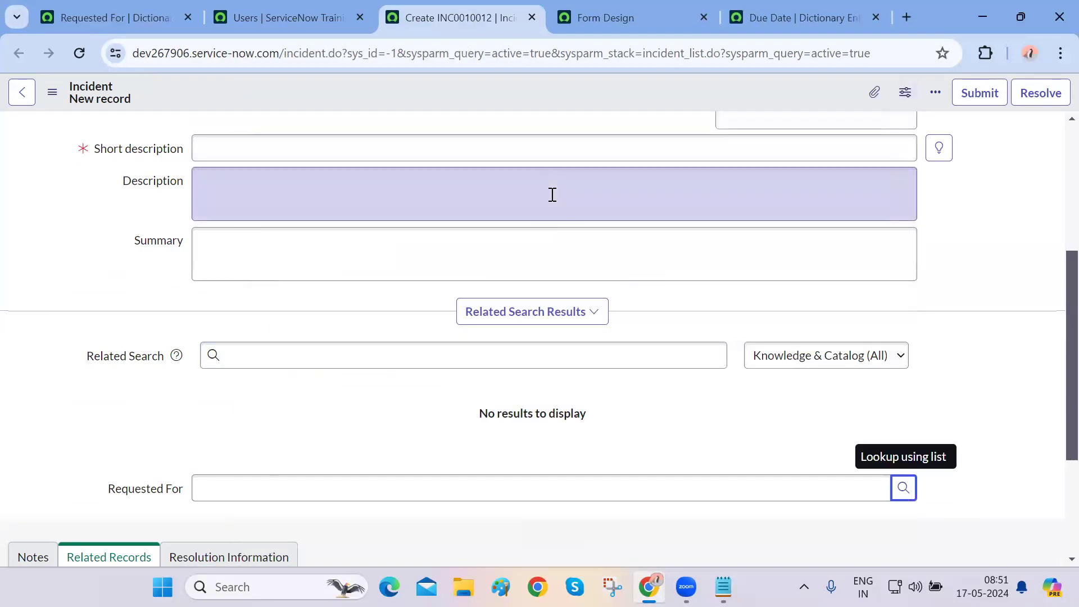
# Recheck the filtered Users list and its query, then examine the users offered by the incident's Requested For lookup and close it
pyautogui.click(234, 26)
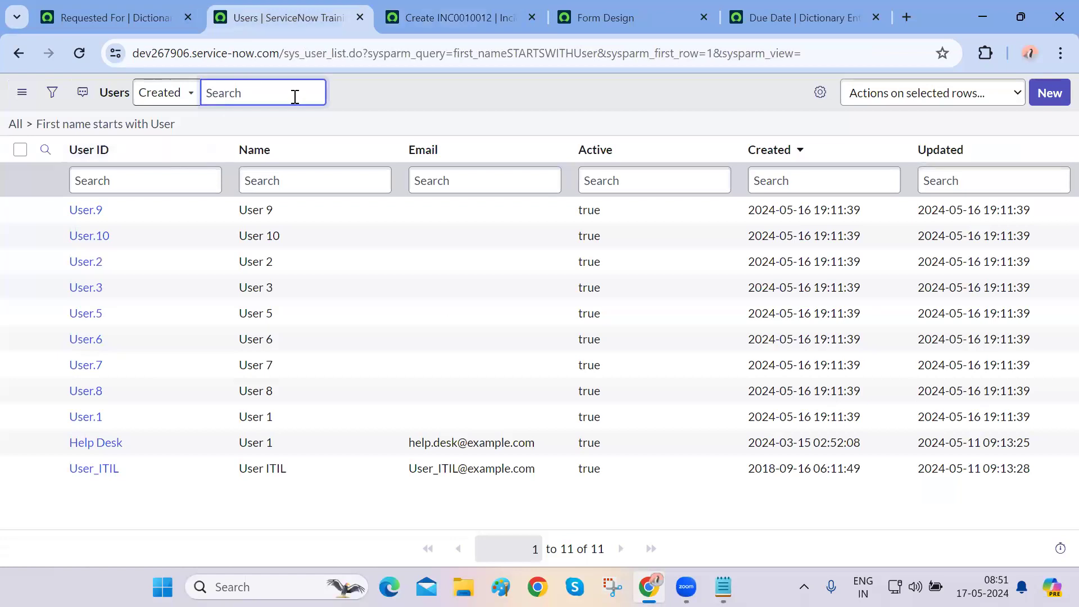
pyautogui.click(348, 52)
pyautogui.click(407, 109)
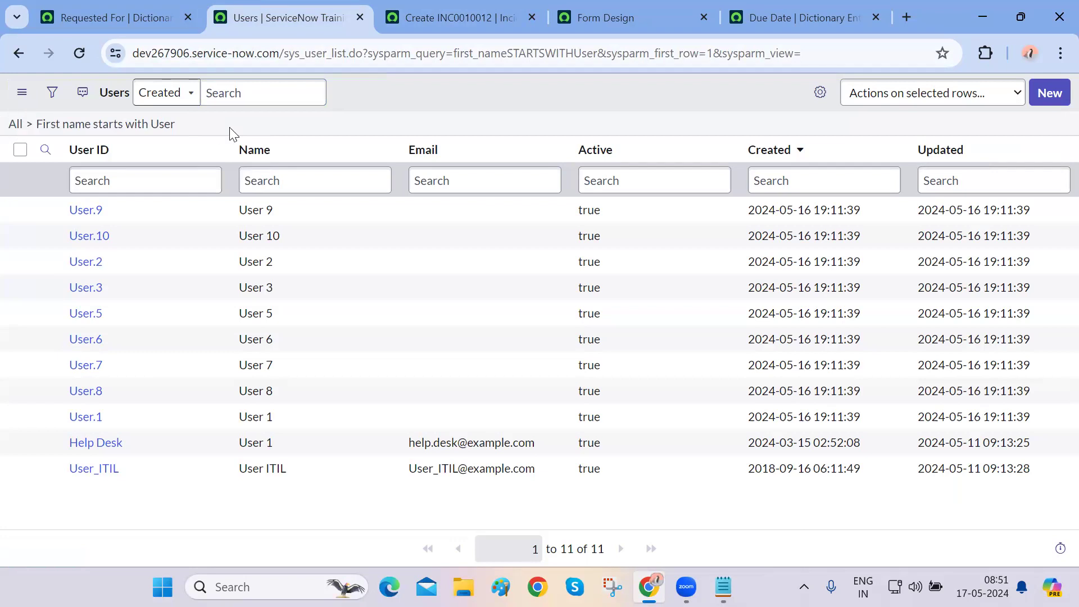
pyautogui.hotkey('ctrl', 'Tab')
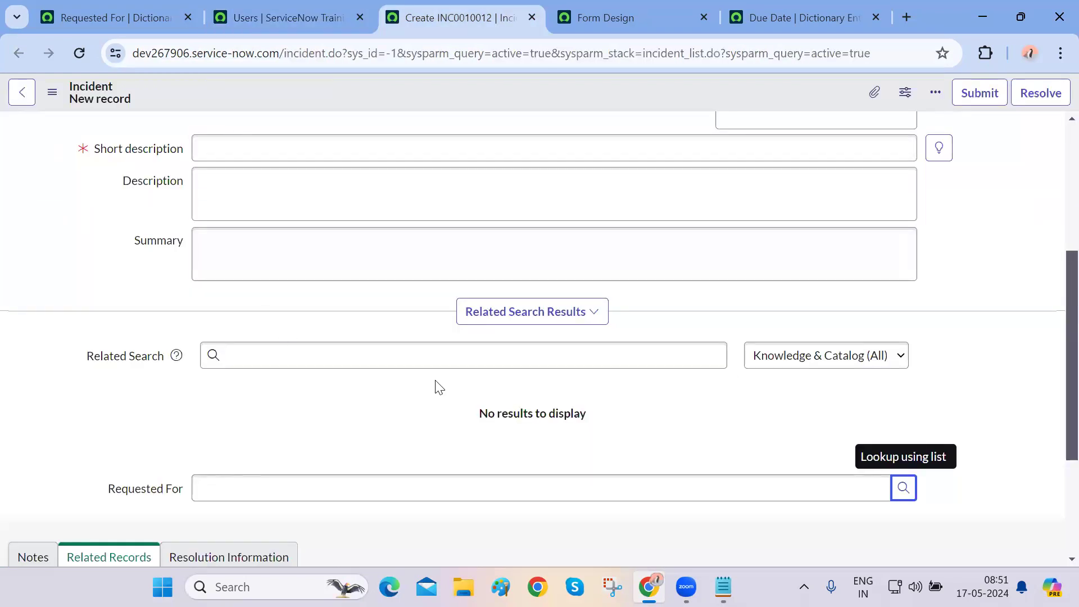
pyautogui.click(903, 490)
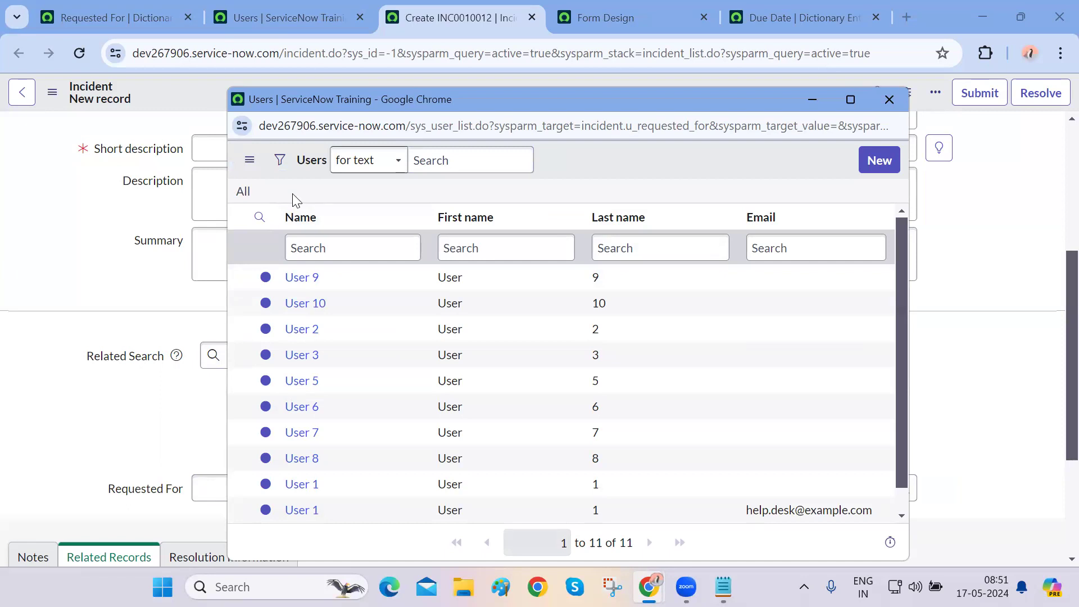
pyautogui.scroll(-1, 335, 403)
pyautogui.scroll(1, 335, 402)
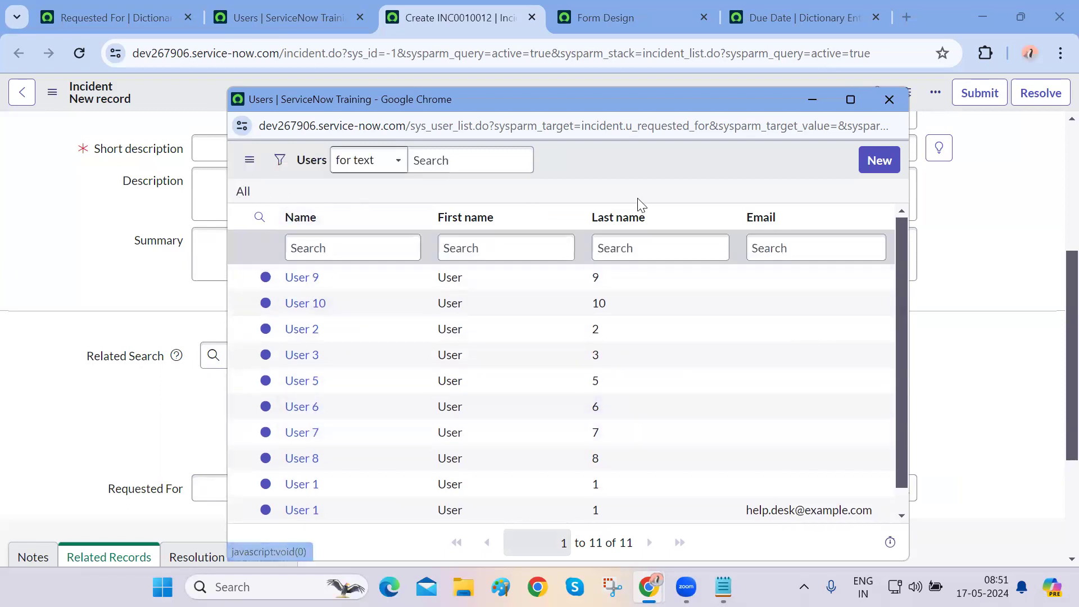
pyautogui.click(890, 100)
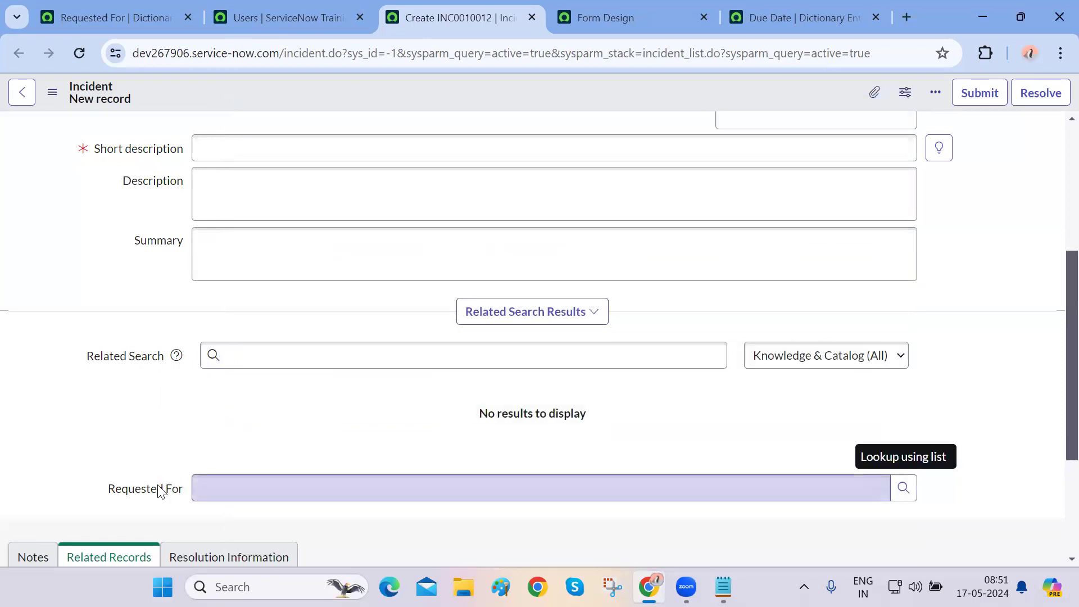
# Show the dictionary info of the Requested For field and examine its table, field name, type, reference and reference qualifier, then close it
pyautogui.rightClick(160, 490)
pyautogui.click(210, 473)
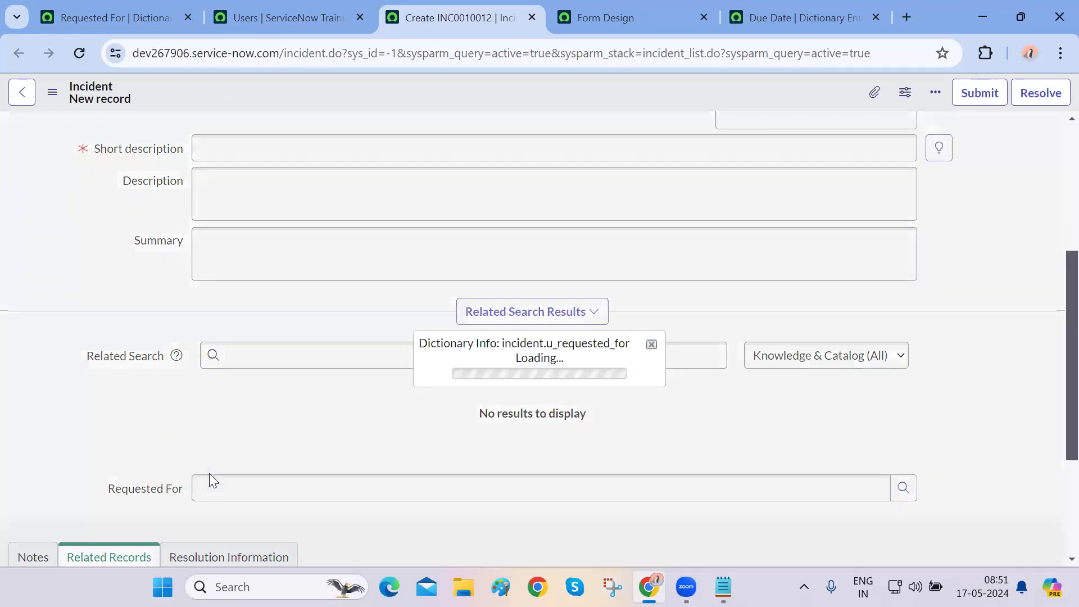
pyautogui.doubleClick(533, 293)
pyautogui.doubleClick(539, 312)
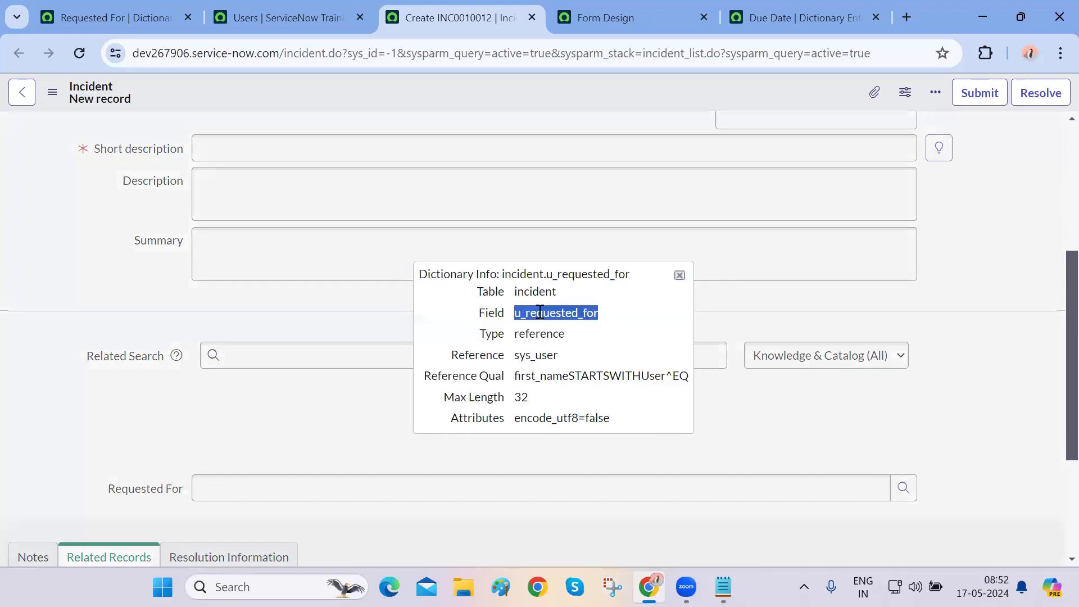
pyautogui.doubleClick(537, 334)
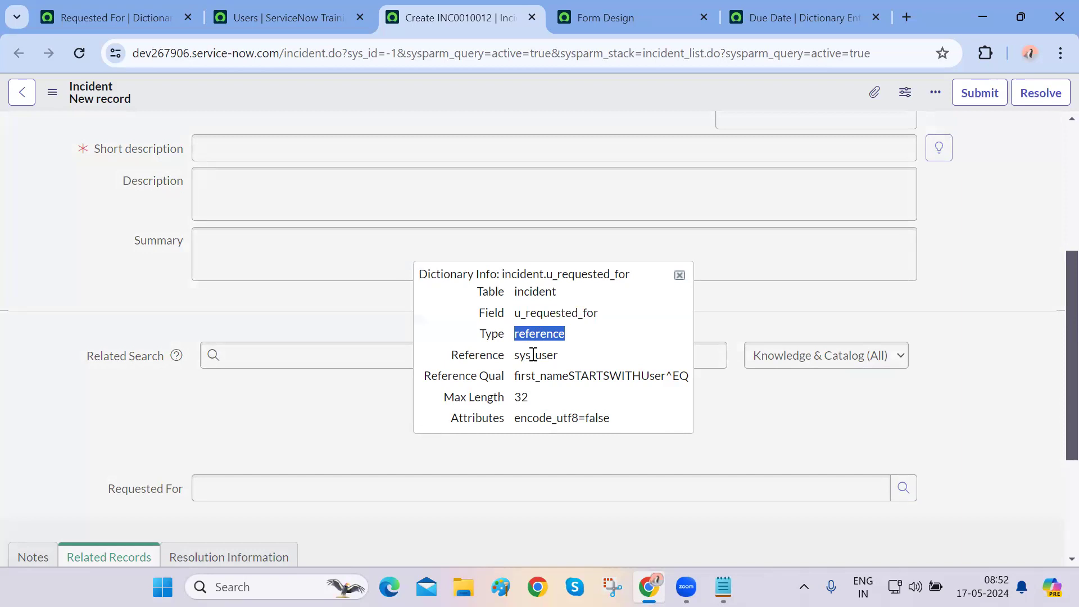
pyautogui.doubleClick(533, 355)
pyautogui.moveTo(514, 375); pyautogui.dragTo(610, 385)
pyautogui.click(612, 391)
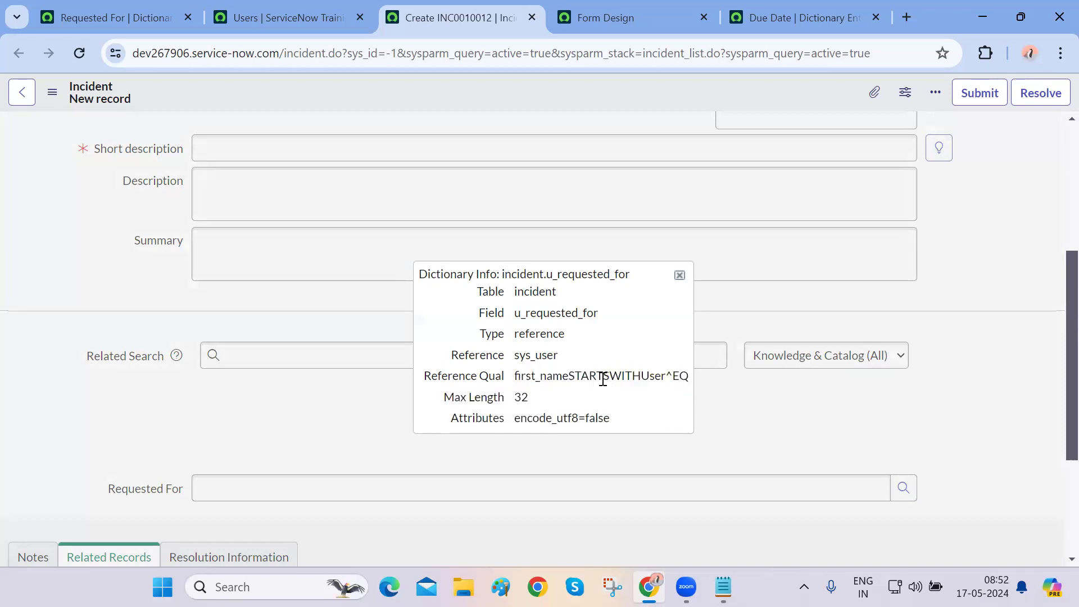
pyautogui.tripleClick(602, 376)
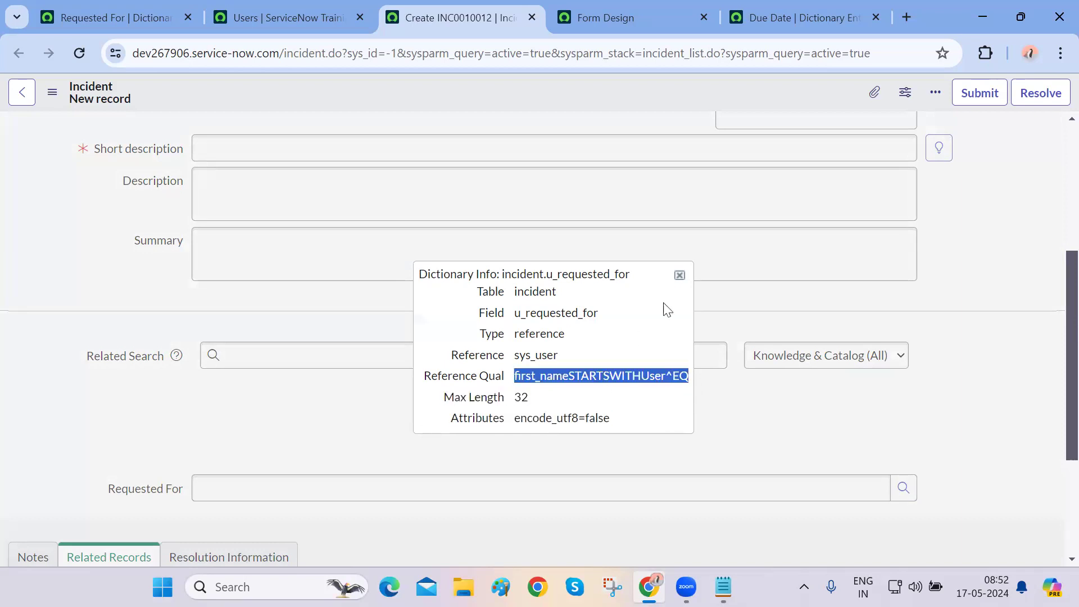
pyautogui.click(680, 275)
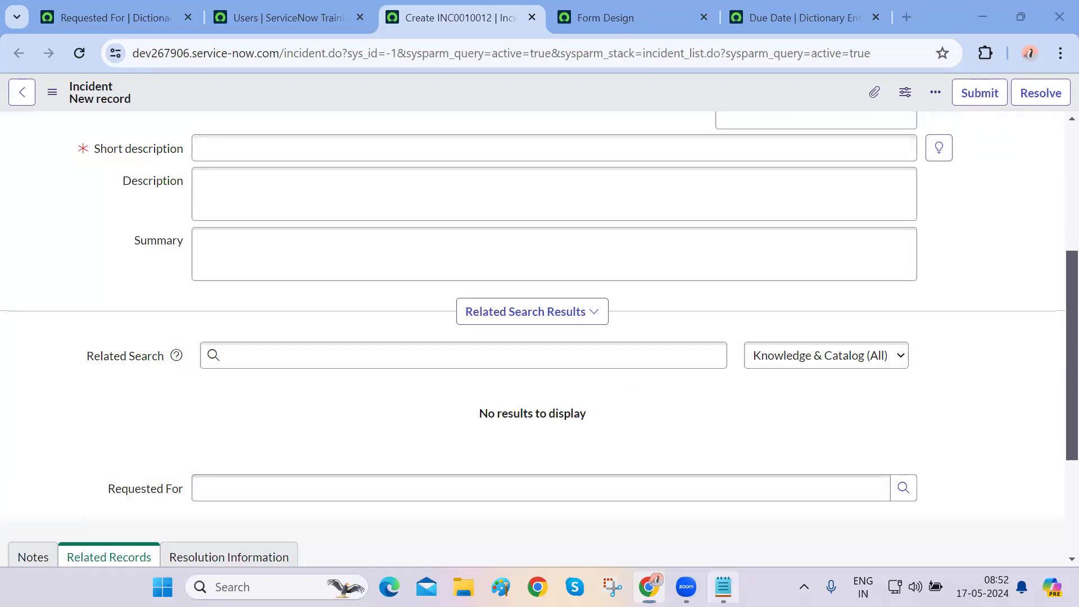
# Switch to the Form Configuration note in Notepad and add blank lines after the Form Designer task
pyautogui.click(723, 587)
pyautogui.click(798, 309)
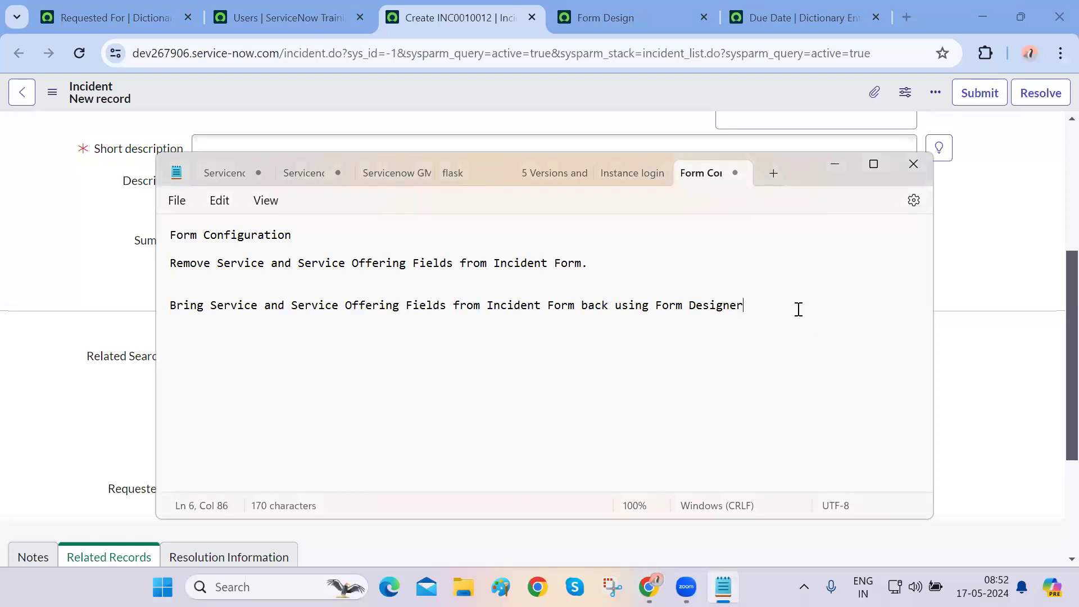
pyautogui.press('Return')
pyautogui.press('Return')
pyautogui.press('Return')
pyautogui.write('Assig')
pyautogui.write('nment')
pyautogui.press('BackSpace')
pyautogui.press('BackSpace')
pyautogui.press('BackSpace')
pyautogui.press('BackSpace')
pyautogui.press('BackSpace')
pyautogui.press('BackSpace')
pyautogui.press('BackSpace')
pyautogui.press('BackSpace')
pyautogui.press('BackSpace')
pyautogui.press('BackSpace')
# Write the task heading "Make Fields Mandatory in all condition on Incident Form" at the end of the note
pyautogui.press('Return')
pyautogui.write('Make Fields Mandator')
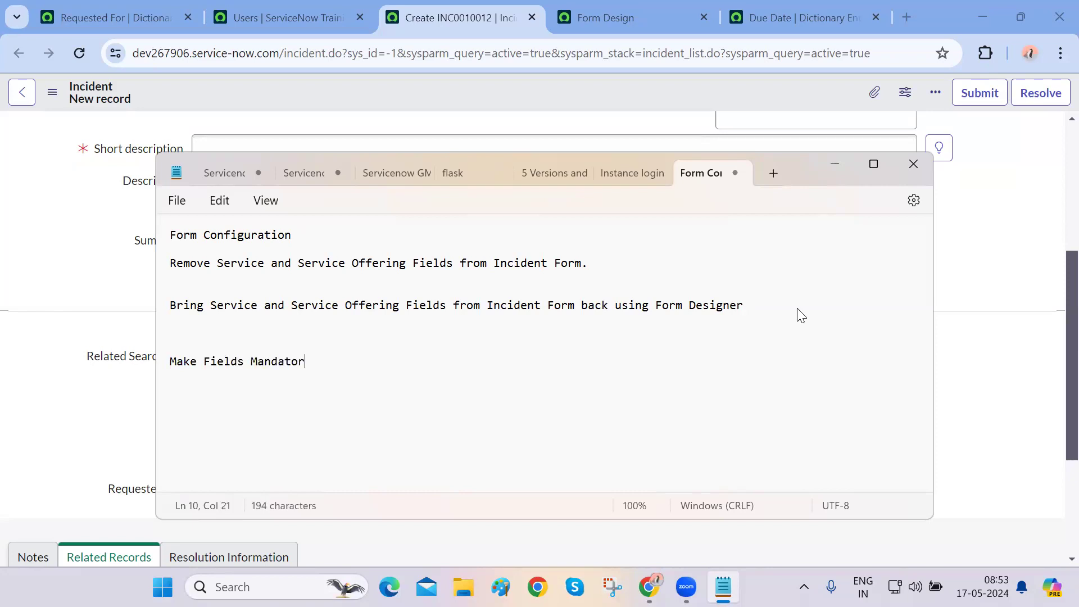
pyautogui.write('y in all condition on')
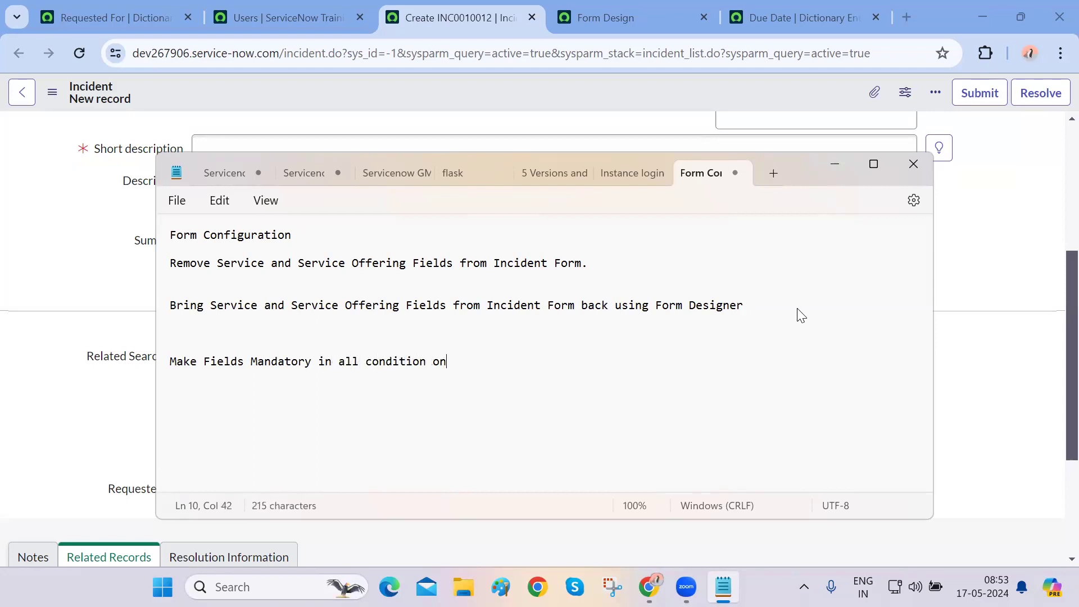
pyautogui.write(' Incident Form')
pyautogui.press('Return')
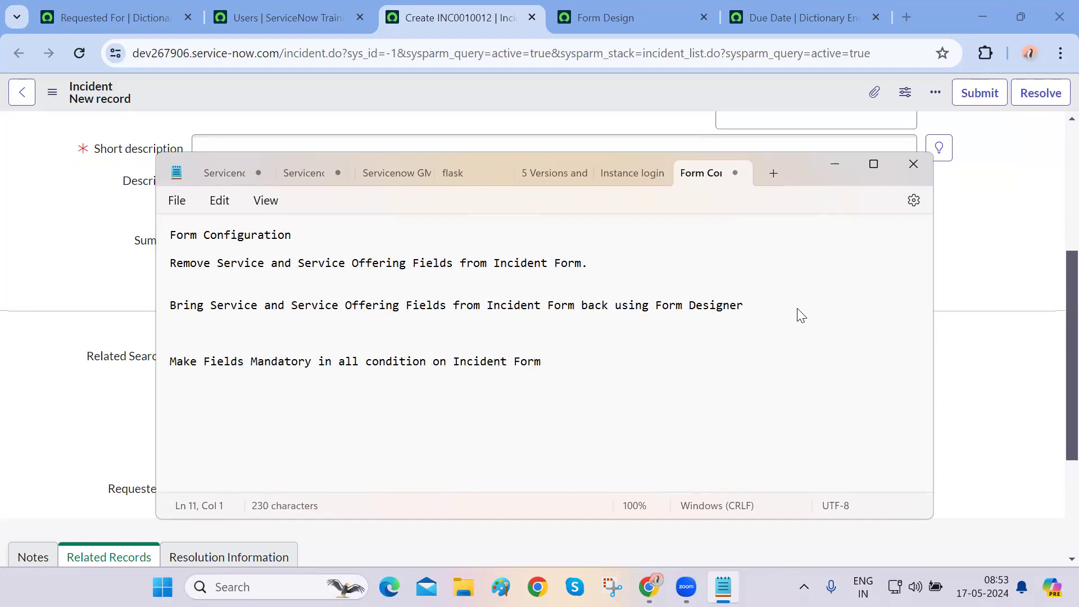
# List Caller, Category, Subcategory, Configuration Item, Assignment Group and Short Description on separate lines under the mandatory-fields heading
pyautogui.write('Caller')
pyautogui.press('Return')
pyautogui.write('Categ')
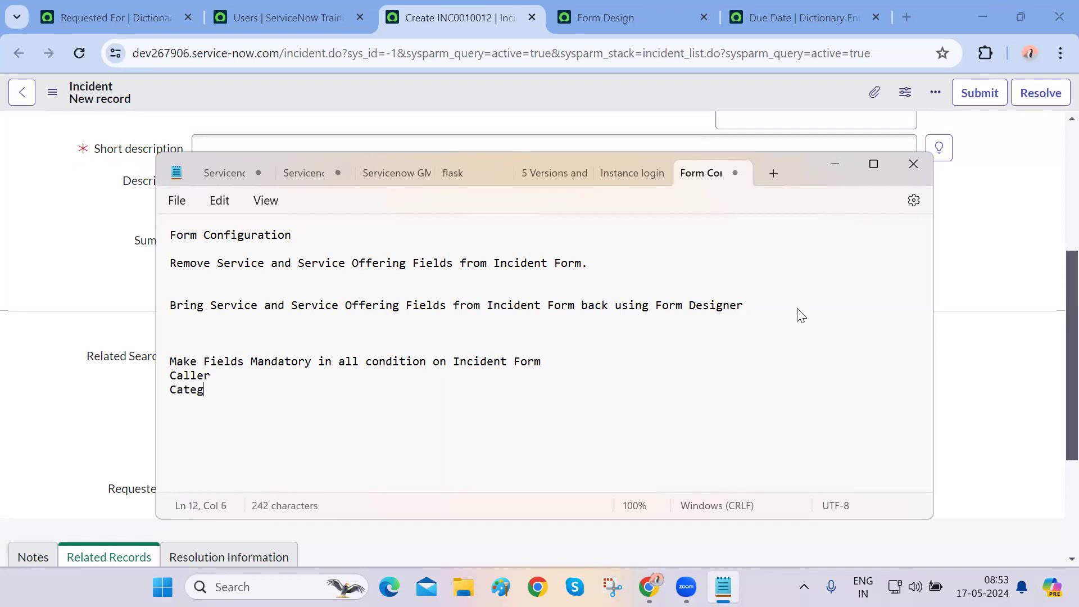
pyautogui.write('ory Subcategory ')
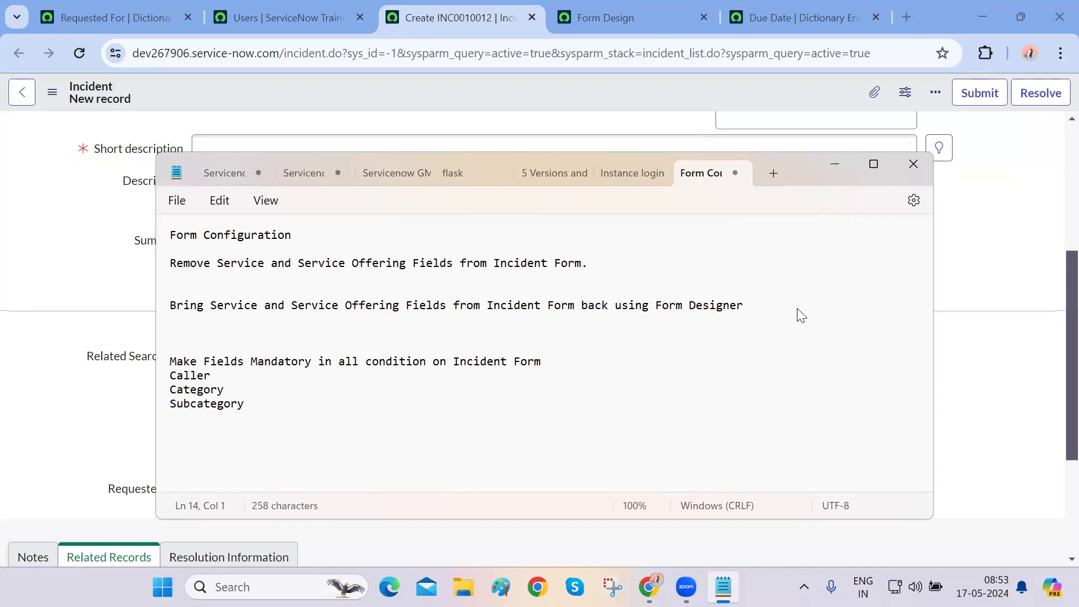
pyautogui.write('Configuration Item')
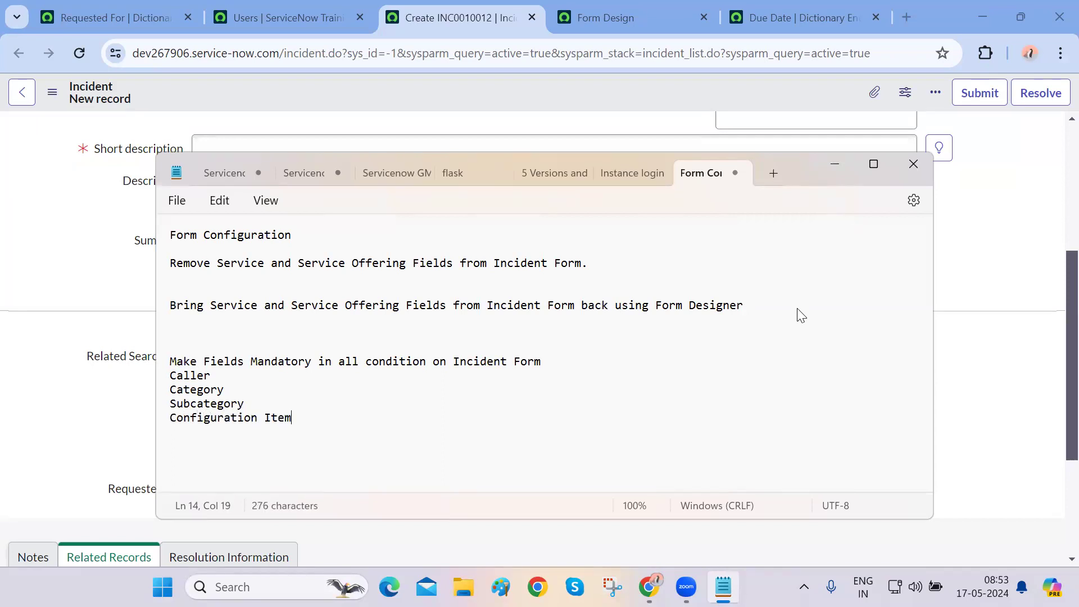
pyautogui.press('Return')
pyautogui.write('Assignment Group')
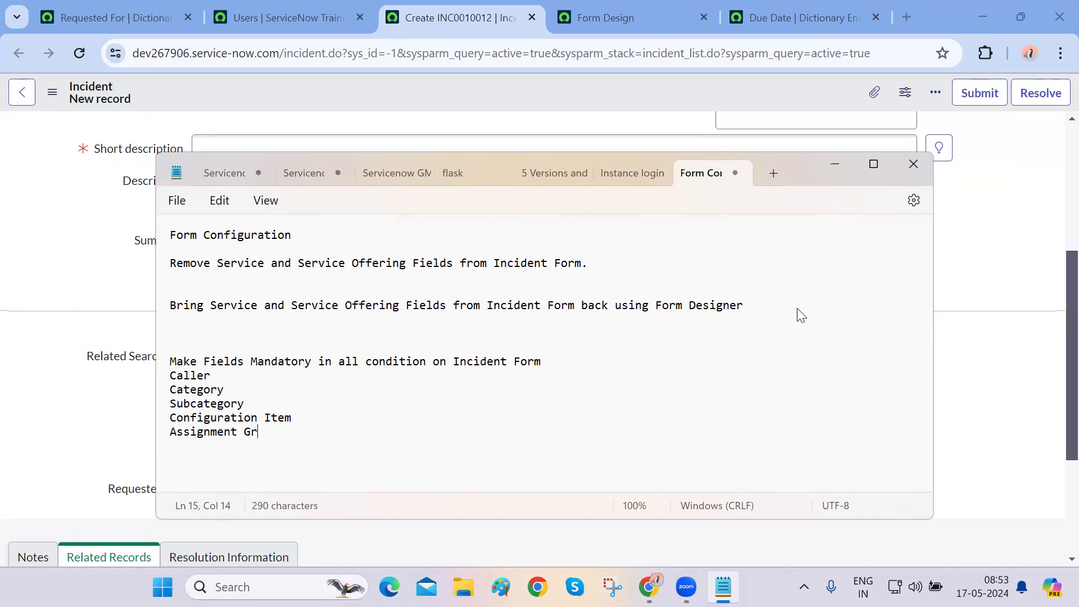
pyautogui.press('Return')
pyautogui.write('Soh')
pyautogui.press('BackSpace')
pyautogui.press('BackSpace')
pyautogui.write('hort Description.')
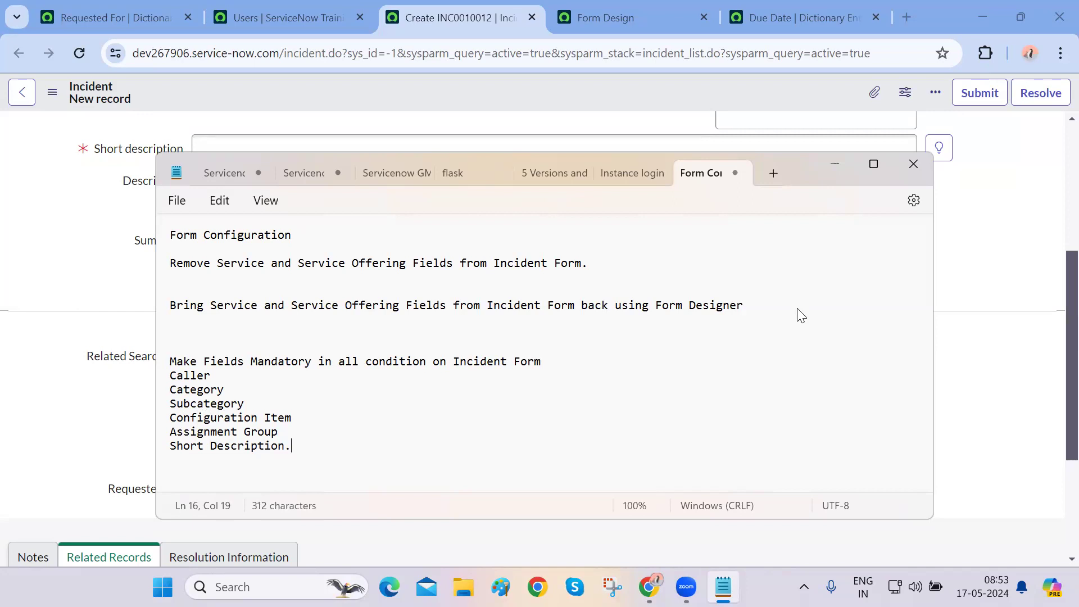
# Add blank lines after the field list and number the mandatory-fields heading as task 1
pyautogui.press('Return')
pyautogui.press('Return')
pyautogui.click(166, 369)
pyautogui.press('Left')
pyautogui.write('1.')
# Add task "2. Make Fields Mandatory only when stage of incident is not new or Cancelled." with Assigned To on the line beneath it
pyautogui.click(192, 476)
pyautogui.write('2. M')
pyautogui.press('BackSpace')
pyautogui.write('Make Fields Mandatory only wh')
pyautogui.press('BackSpace')
pyautogui.write('when stage if')
pyautogui.press('BackSpace')
pyautogui.press('BackSpace')
pyautogui.press('BackSpace')
pyautogui.write('of incident is not new or Cancelled')
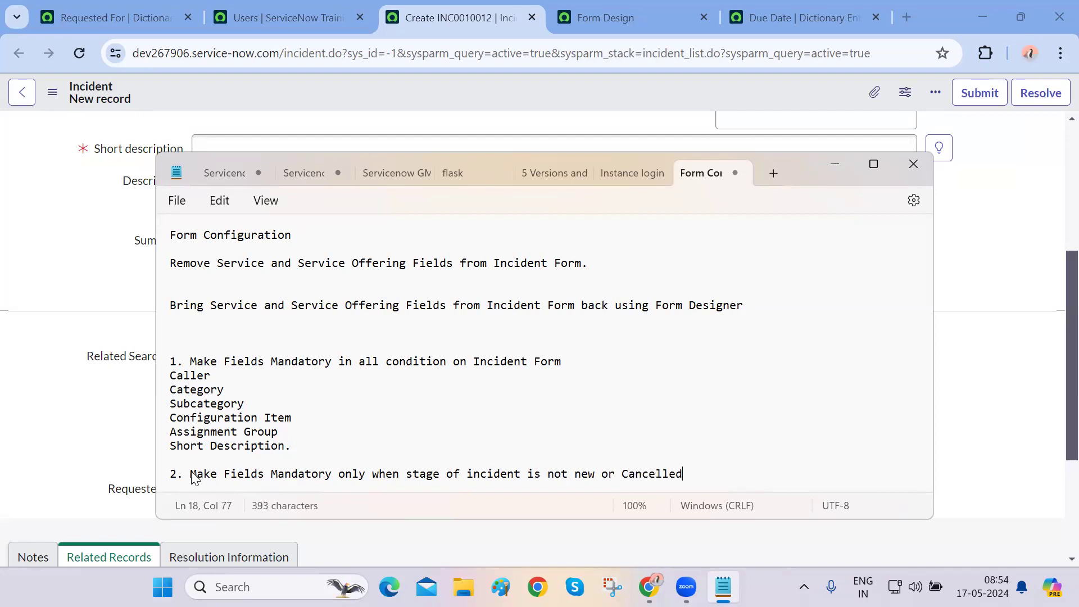
pyautogui.write('.')
pyautogui.press('Return')
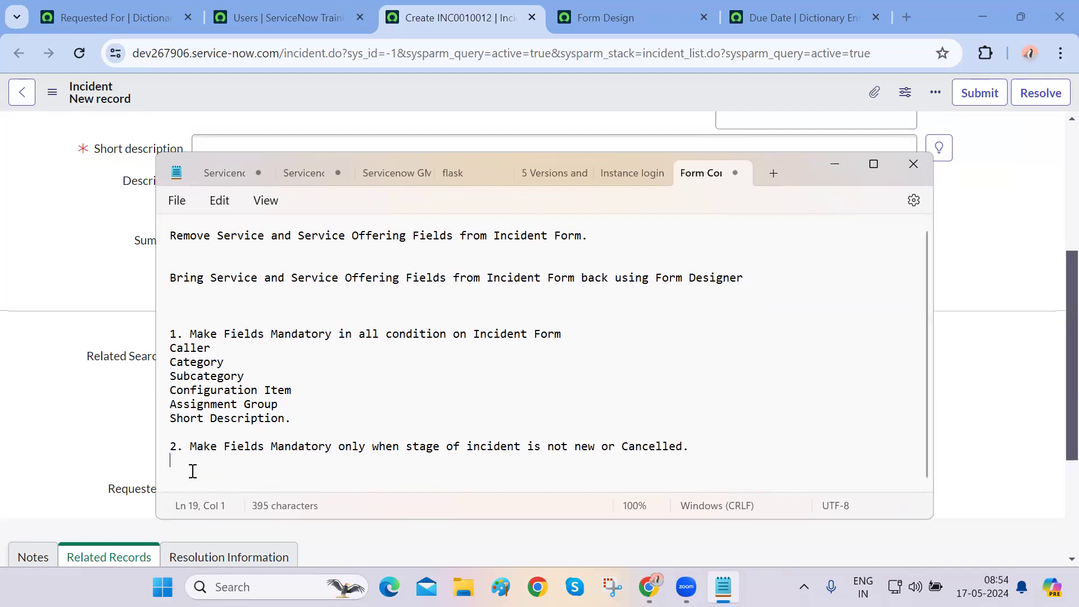
pyautogui.write('Assigne')
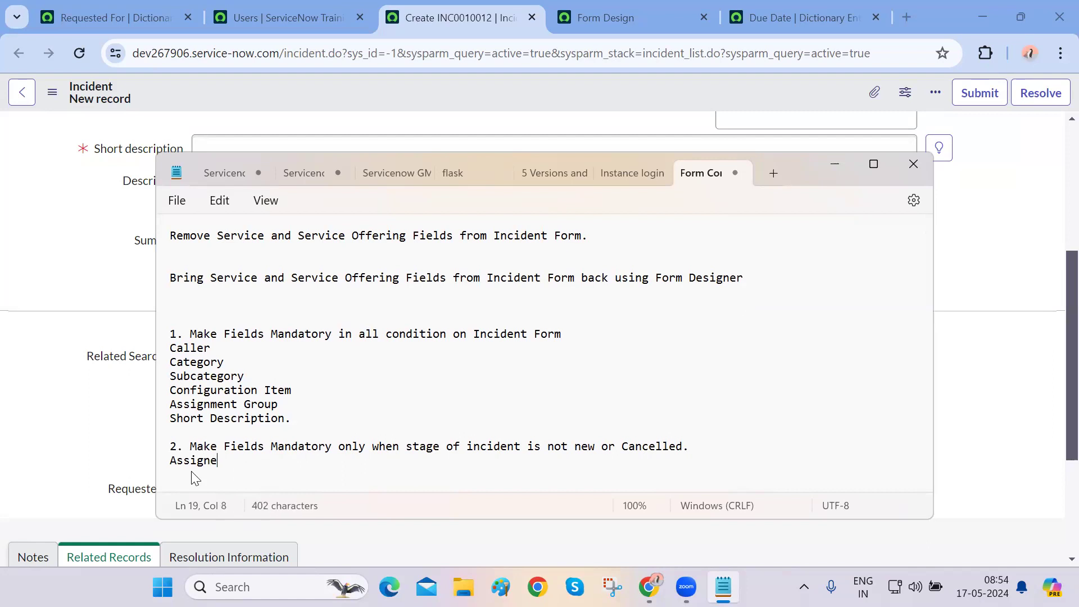
pyautogui.write('d To')
# Review the two numbered mandatory-field tasks in the note, focusing on the wording of task 1
pyautogui.moveTo(245, 461); pyautogui.dragTo(175, 337)
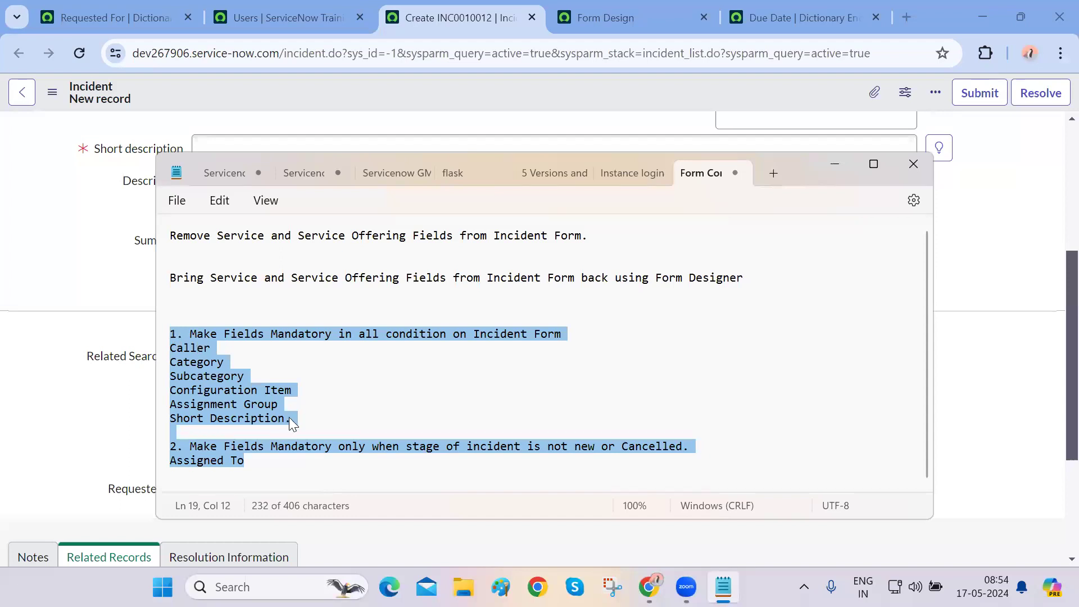
pyautogui.click(289, 417)
pyautogui.moveTo(289, 417); pyautogui.dragTo(457, 339)
pyautogui.click(275, 408)
pyautogui.click(172, 333)
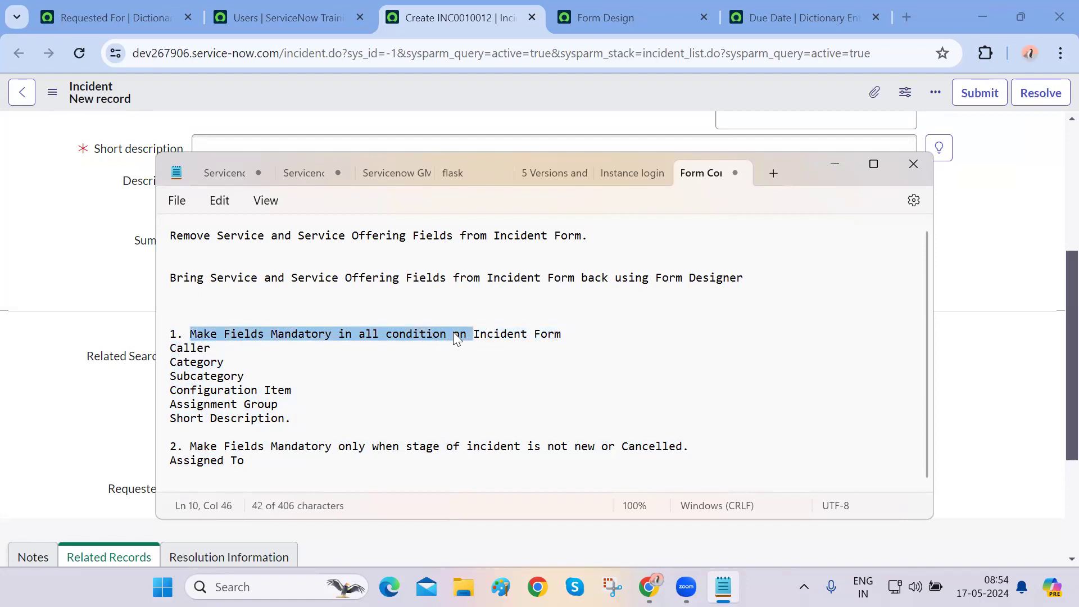
# Correct "stage" to "state" in the wording of task 2 in the mandatory-fields note
pyautogui.click(403, 356)
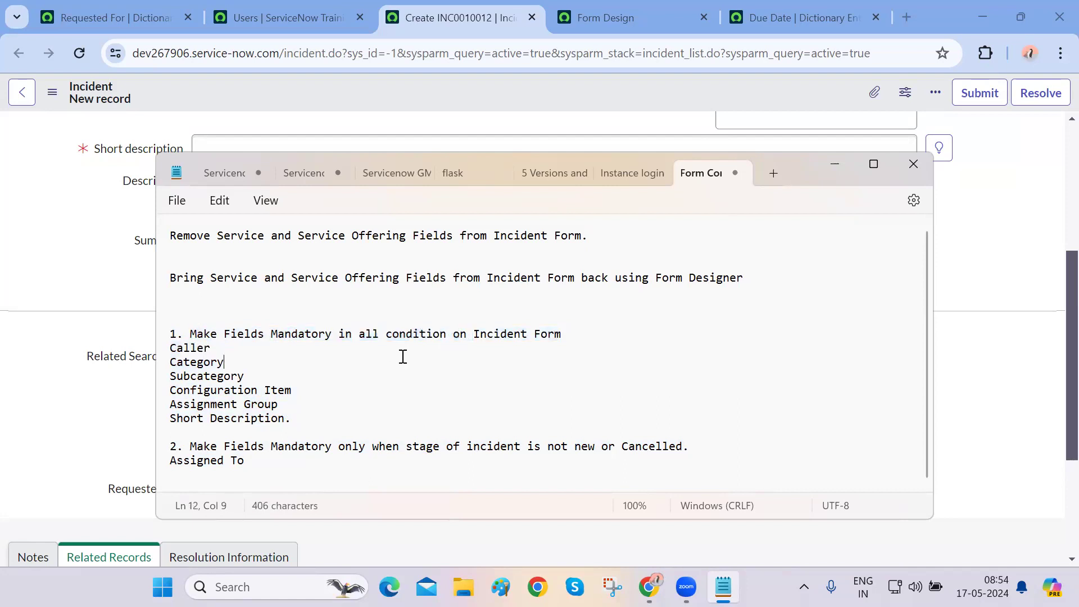
pyautogui.moveTo(175, 348)
pyautogui.mouseDown()
pyautogui.moveTo(294, 426)
pyautogui.moveTo(206, 384)
pyautogui.moveTo(170, 351)
pyautogui.mouseUp()
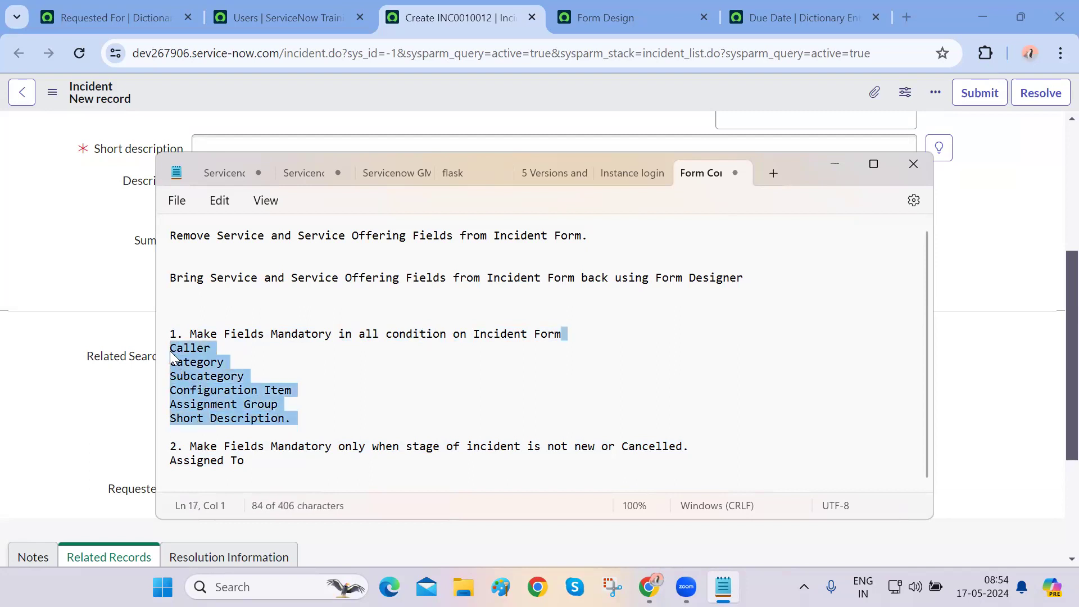
pyautogui.moveTo(190, 446); pyautogui.dragTo(387, 449)
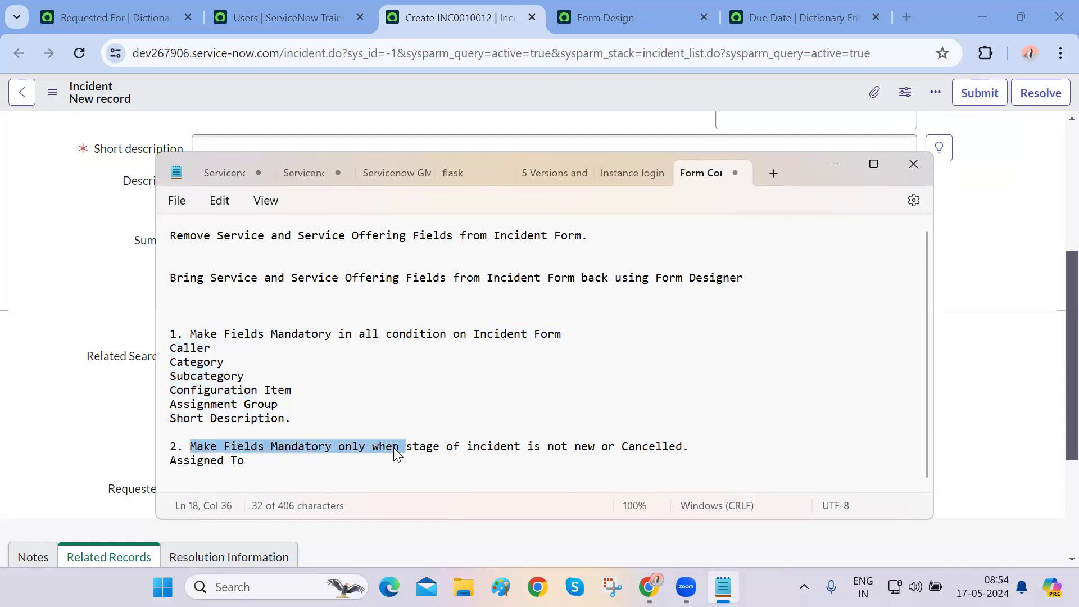
pyautogui.click(424, 446)
pyautogui.press('Delete')
pyautogui.write('t')
# Capitalize "New" in the task 2 condition and check the sentence together with its Assigned To line
pyautogui.tripleClick(485, 450)
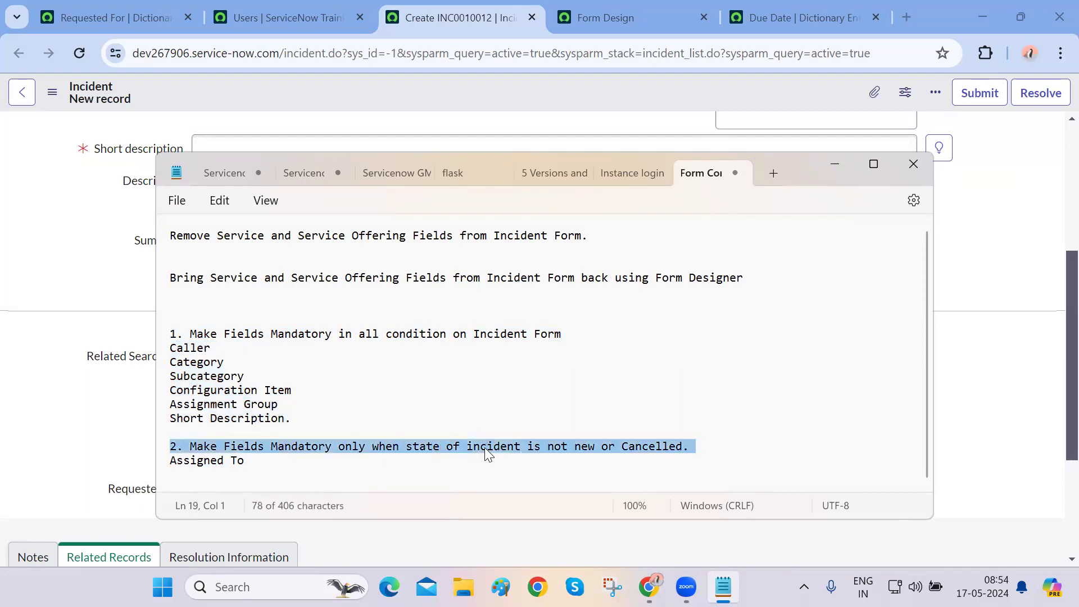
pyautogui.click(546, 461)
pyautogui.click(581, 447)
pyautogui.press('BackSpace')
pyautogui.write('N')
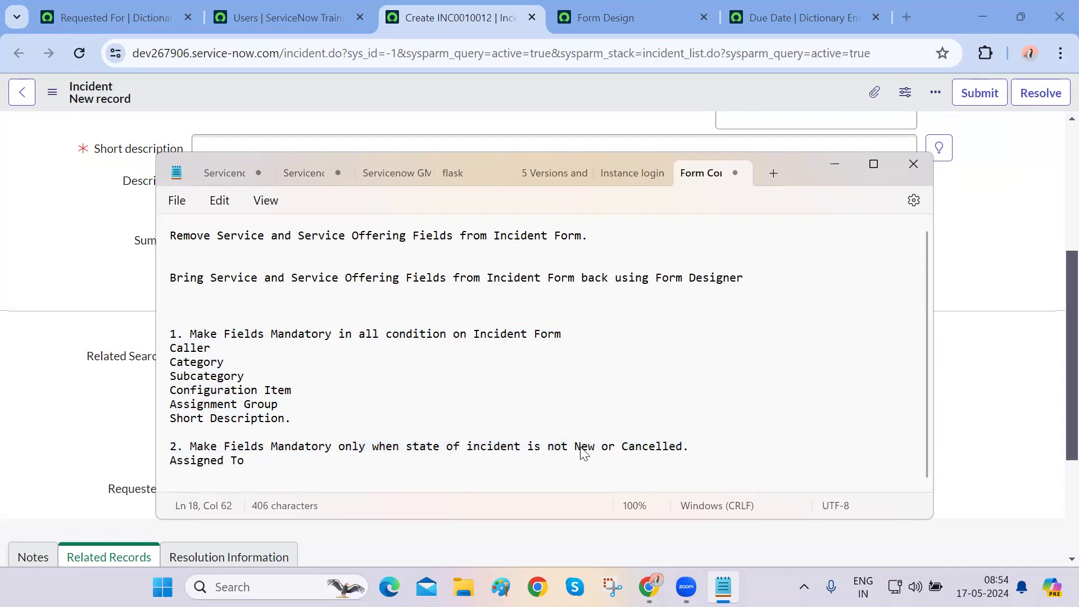
pyautogui.moveTo(271, 448)
pyautogui.mouseDown()
pyautogui.moveTo(199, 461)
pyautogui.moveTo(254, 459)
pyautogui.mouseUp()
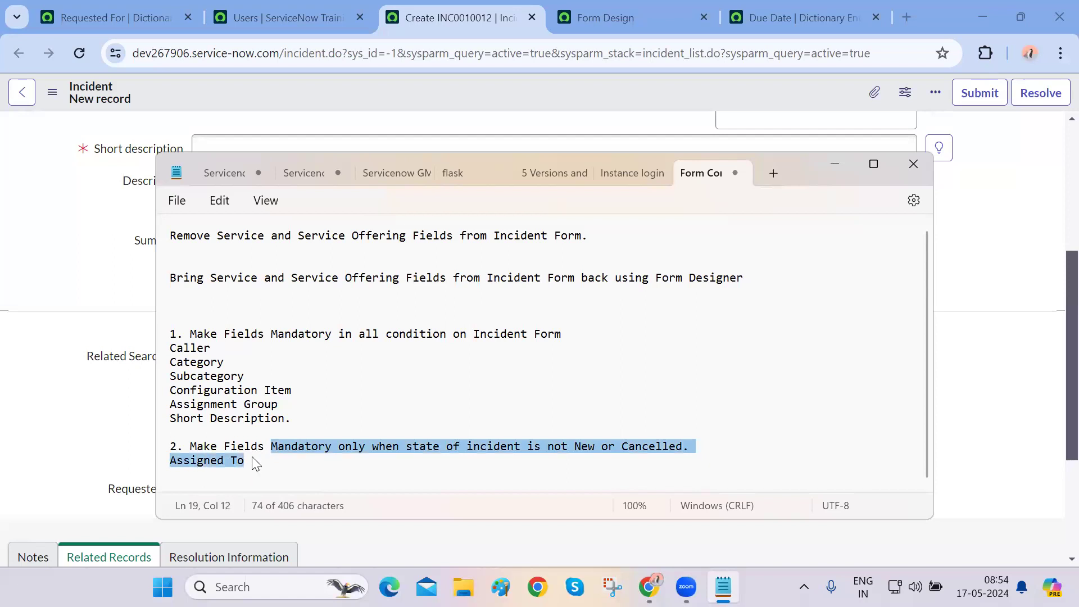
pyautogui.click(253, 458)
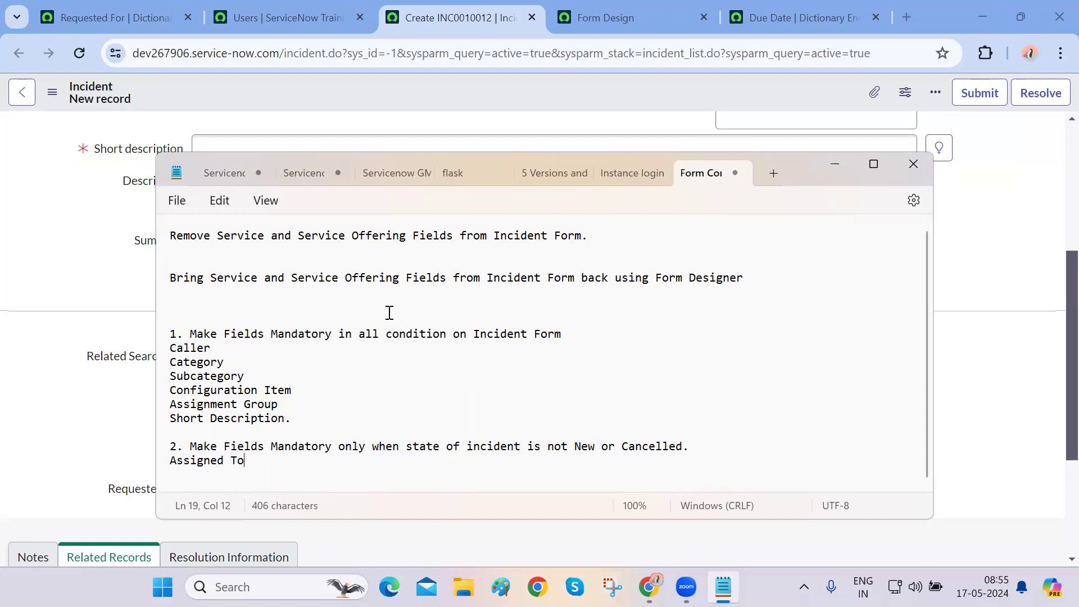
# Return to ServiceNow, open the Incident - All list and open incident INC0010010
pyautogui.hotkey('ctrl', 'Tab')
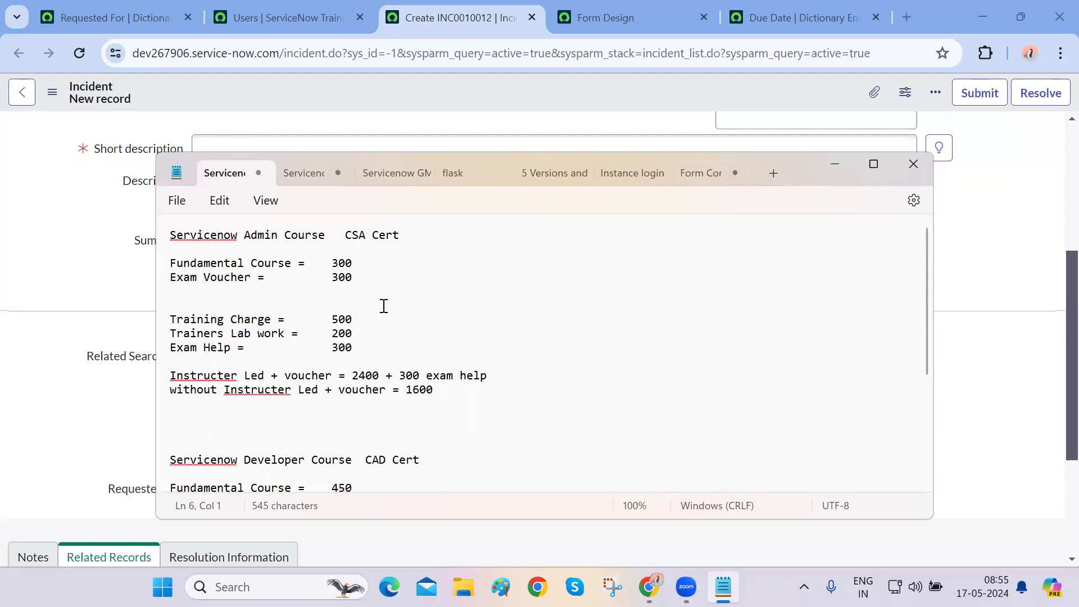
pyautogui.hotkey('ctrl', 'shift', 'Tab')
pyautogui.click(87, 12)
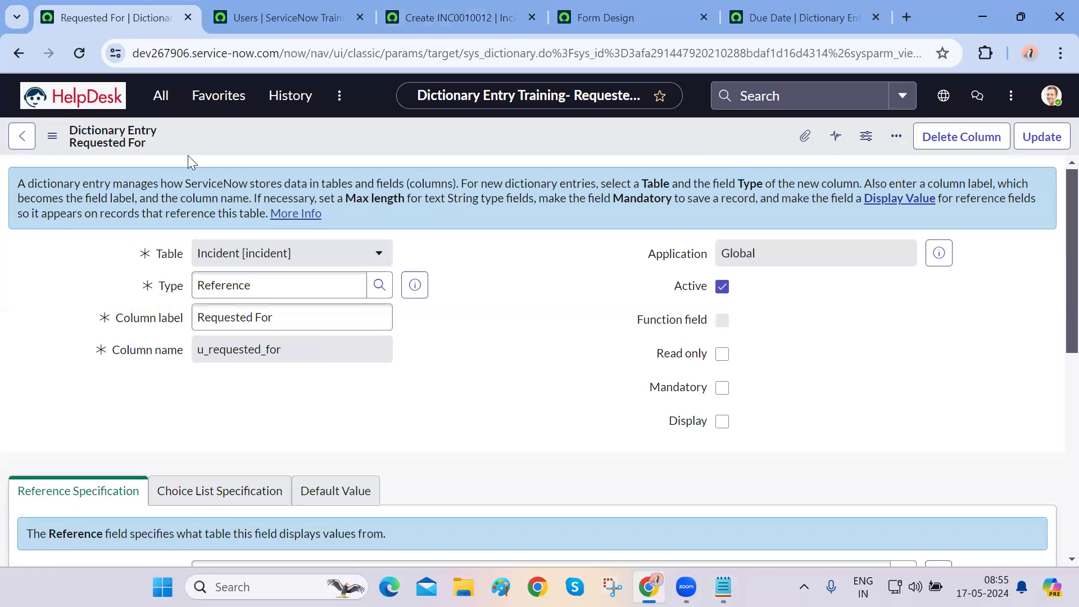
pyautogui.click(161, 96)
pyautogui.write('incident')
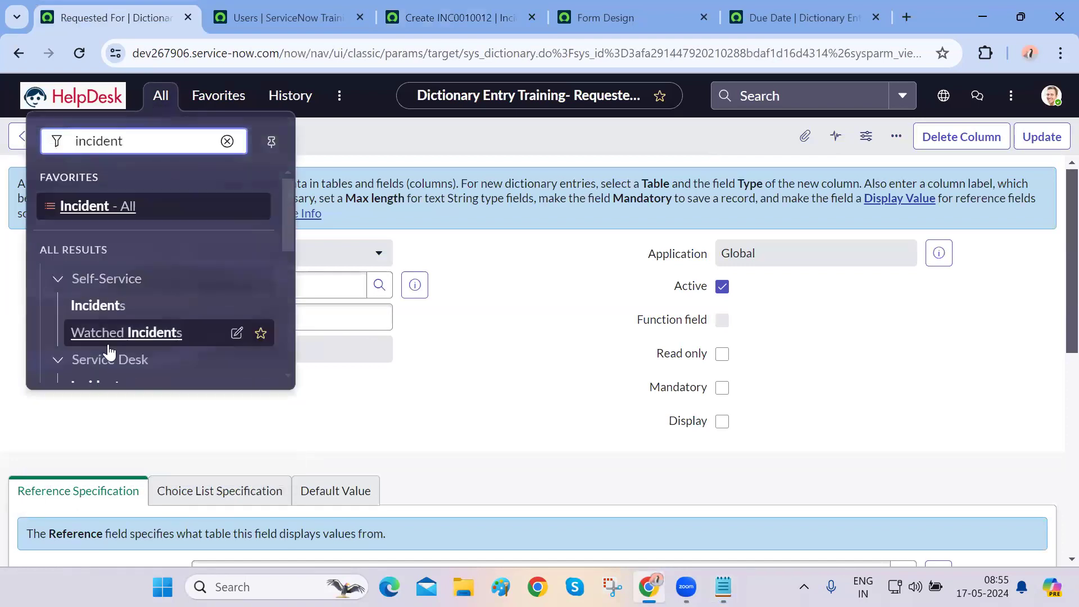
pyautogui.click(84, 209)
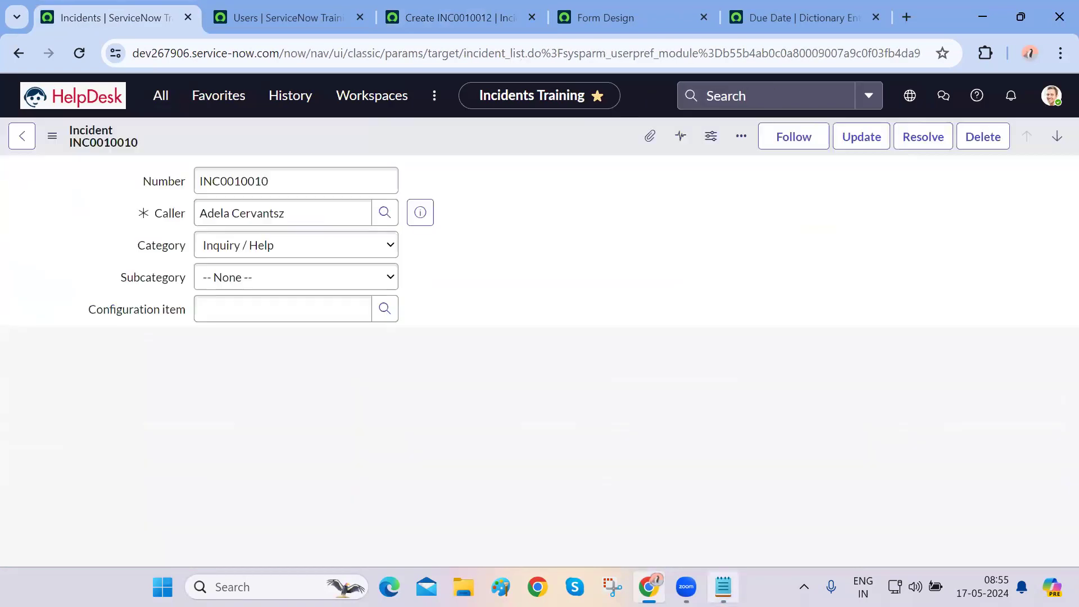
# Compare the fields and state condition in the two noted tasks with the fields on the incident form
pyautogui.click(724, 587)
pyautogui.moveTo(325, 419); pyautogui.dragTo(127, 368)
pyautogui.click(72, 380)
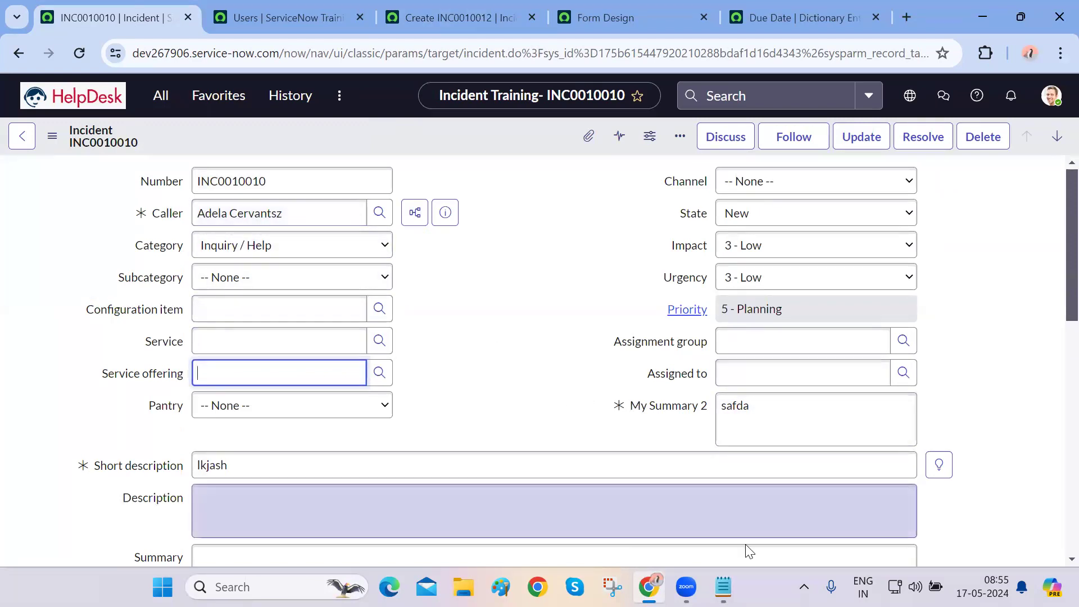
pyautogui.click(724, 587)
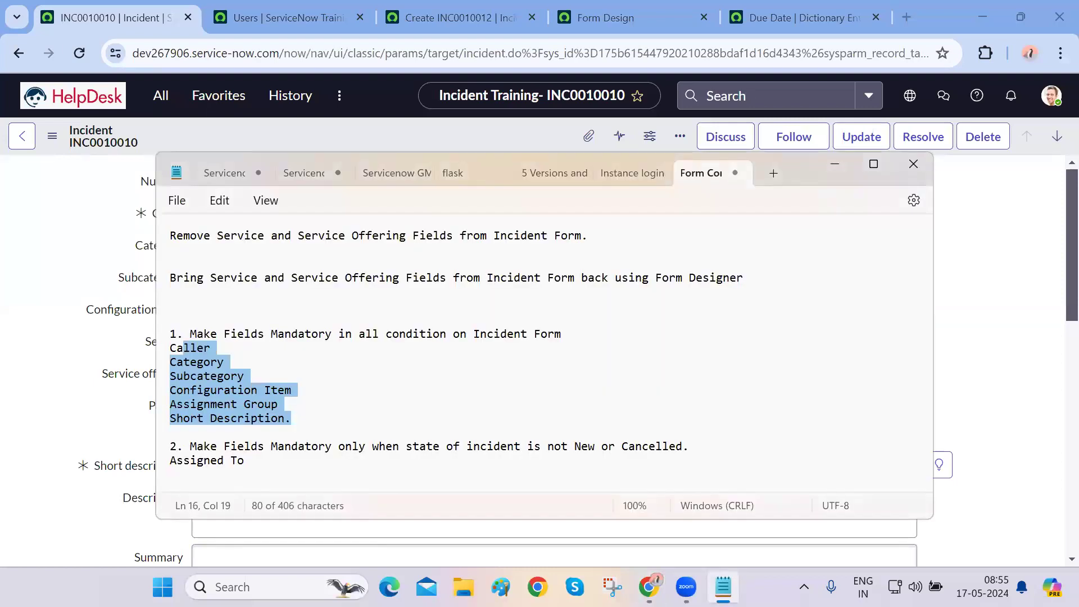
pyautogui.click(723, 587)
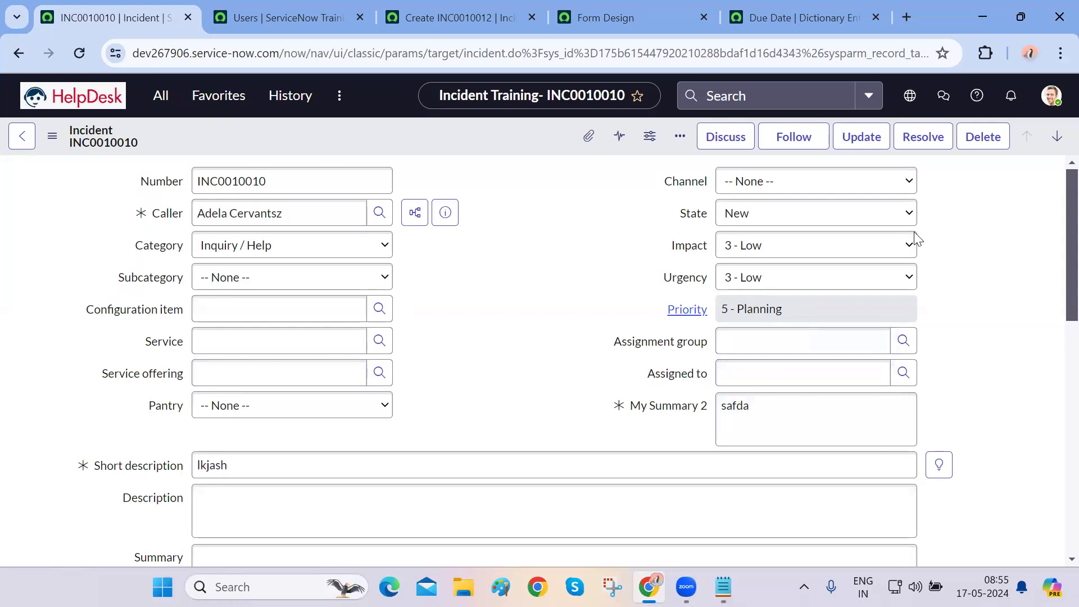
pyautogui.click(902, 213)
pyautogui.click(723, 586)
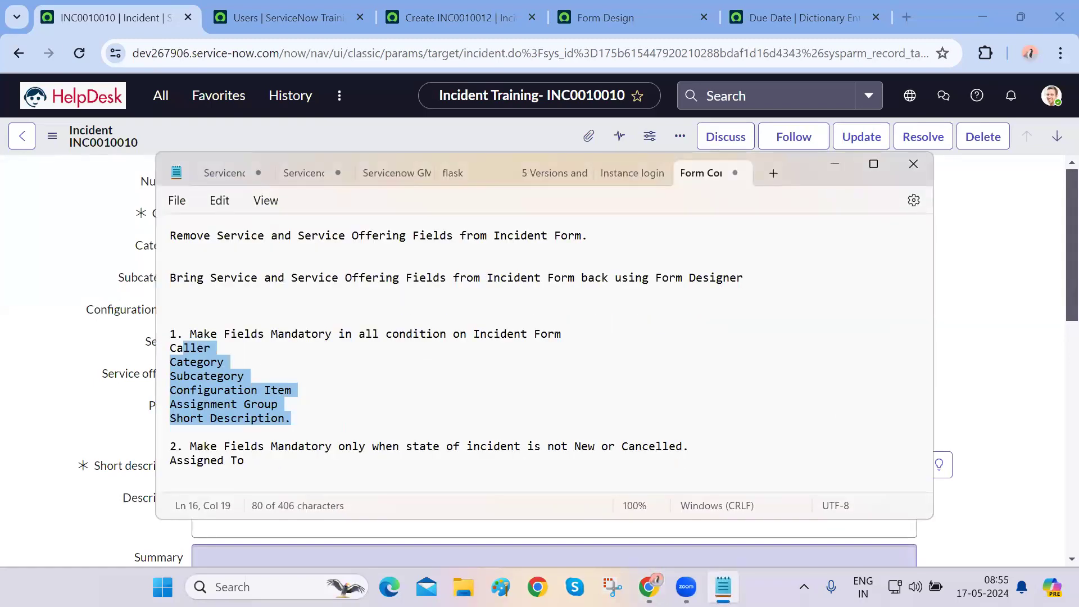
pyautogui.tripleClick(498, 451)
pyautogui.click(586, 479)
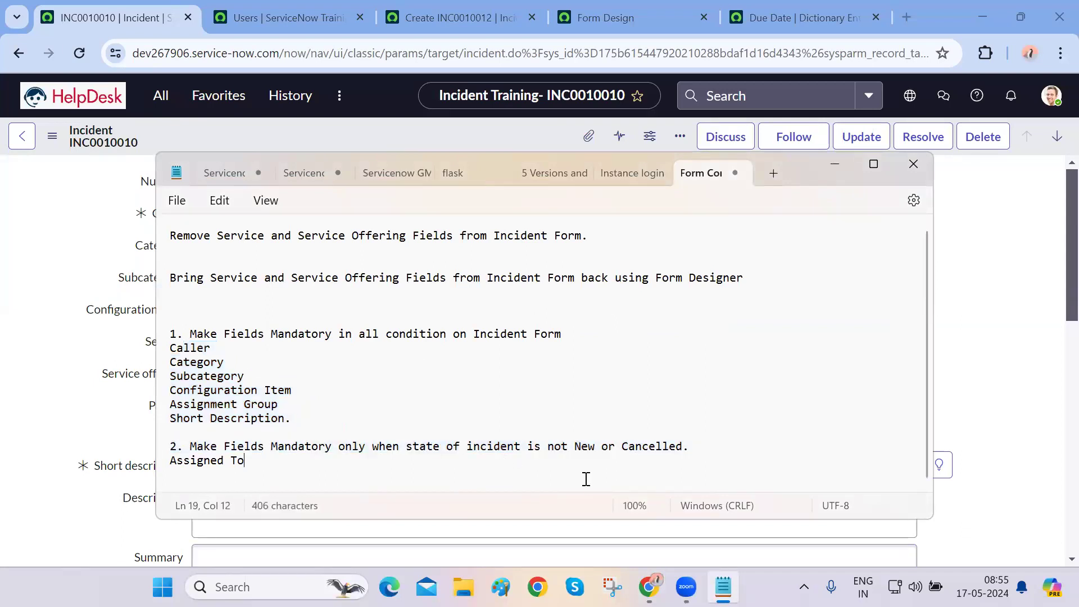
pyautogui.click(1034, 402)
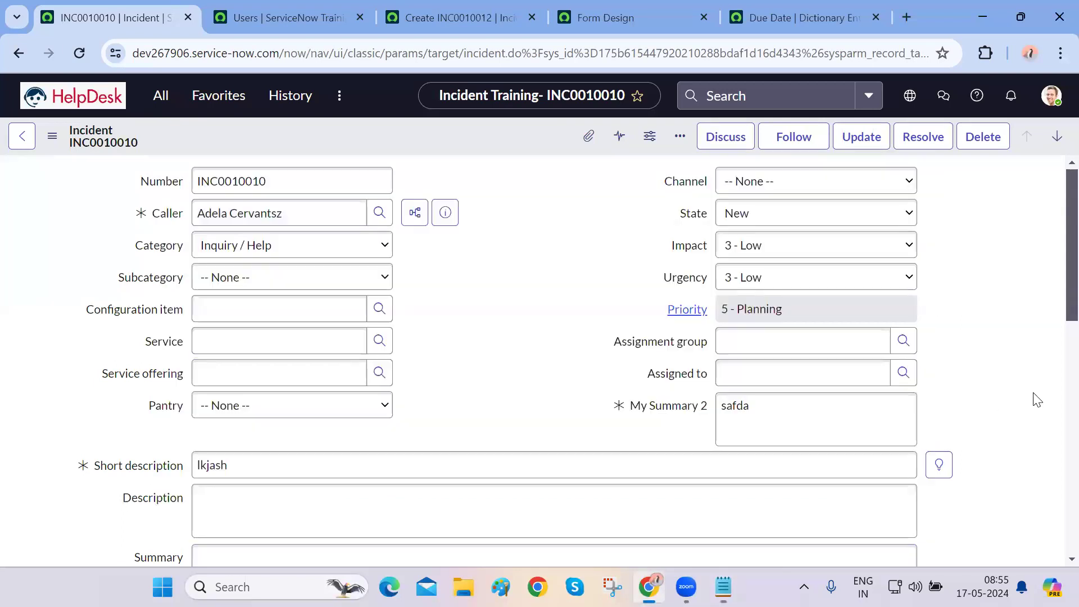
# Set the incident's State to In Progress, On Hold, Resolved and Closed in turn, checking the Assigned to field, and show the remaining State choices
pyautogui.click(857, 225)
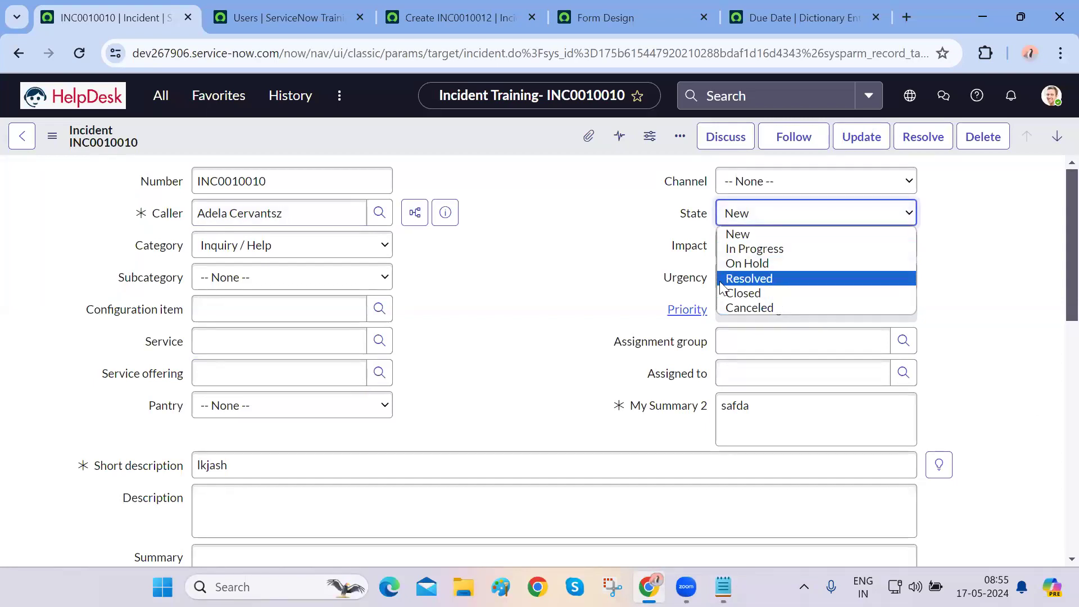
pyautogui.click(753, 256)
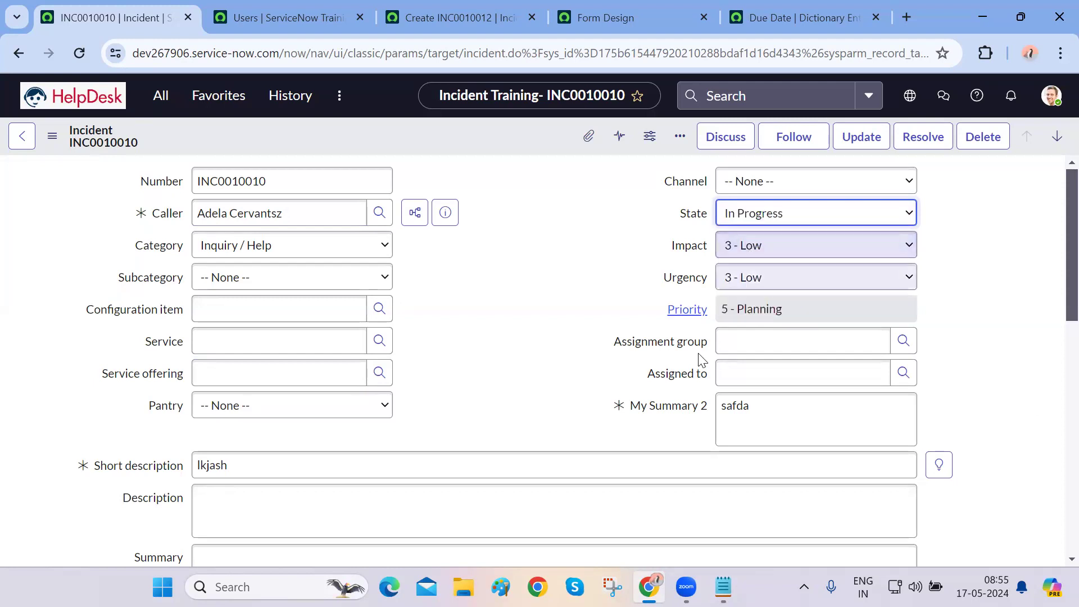
pyautogui.doubleClick(670, 377)
pyautogui.click(818, 217)
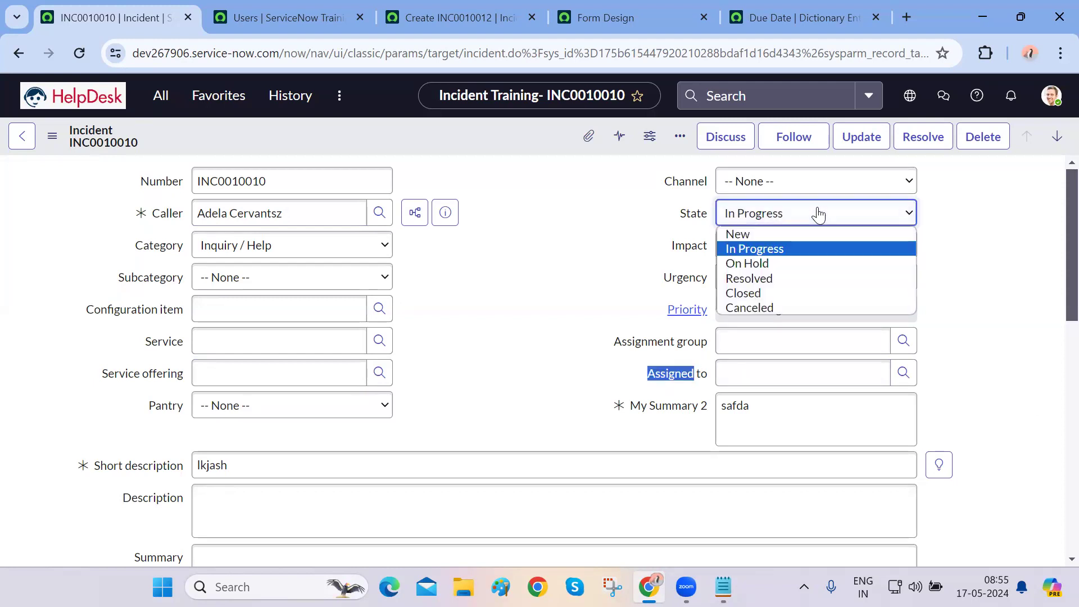
pyautogui.click(787, 263)
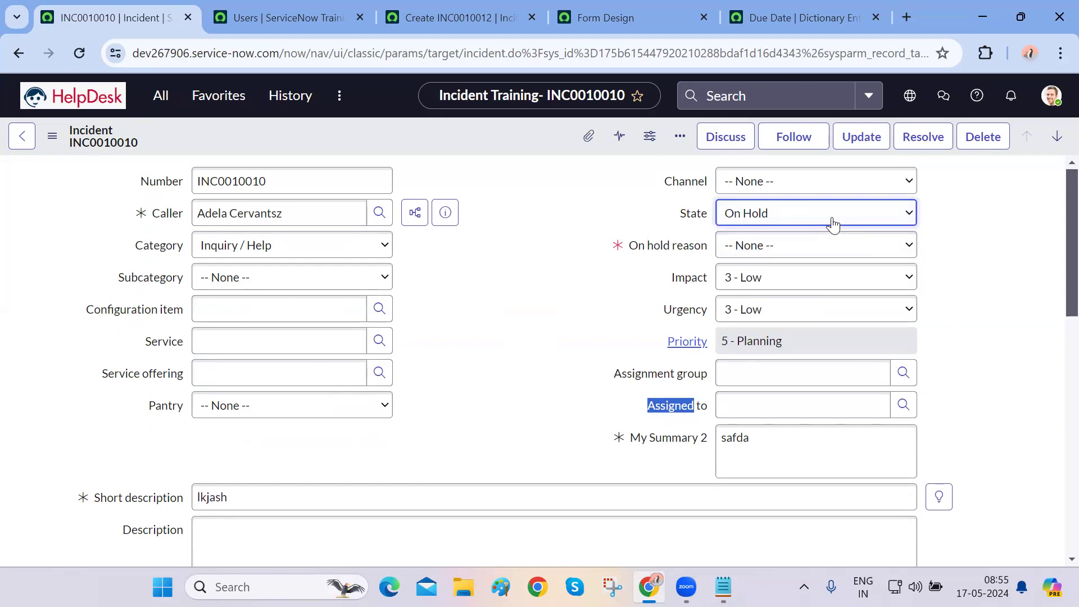
pyautogui.click(833, 224)
pyautogui.click(781, 286)
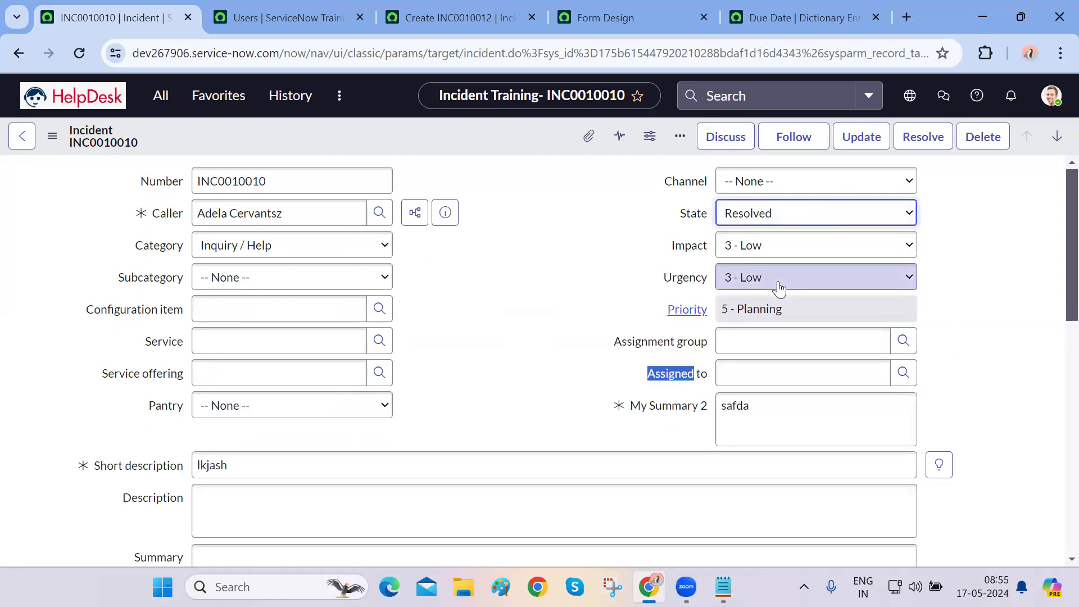
pyautogui.click(813, 224)
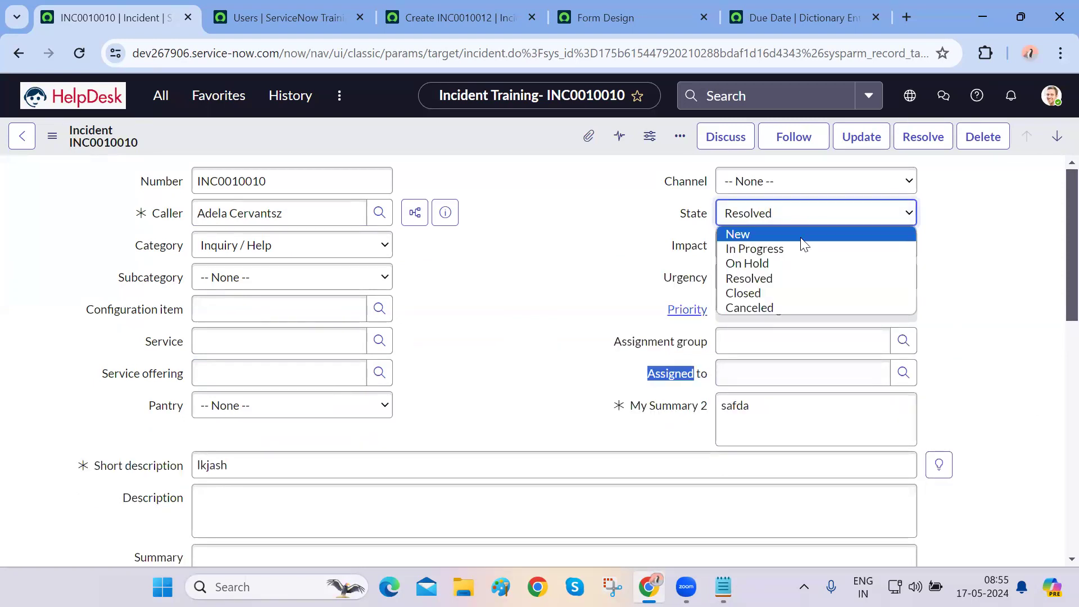
pyautogui.click(767, 298)
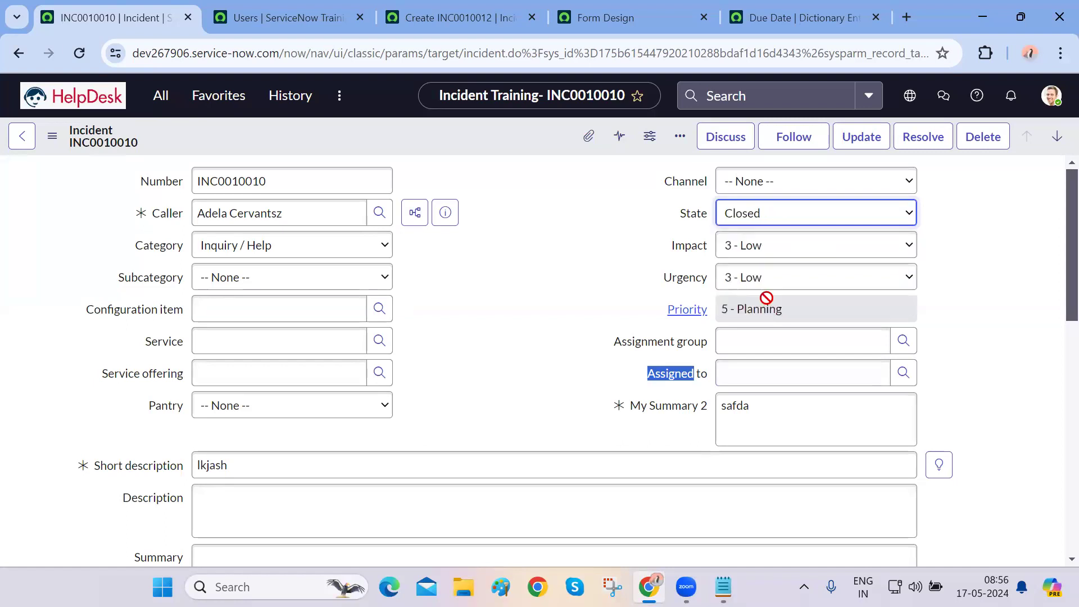
pyautogui.click(858, 221)
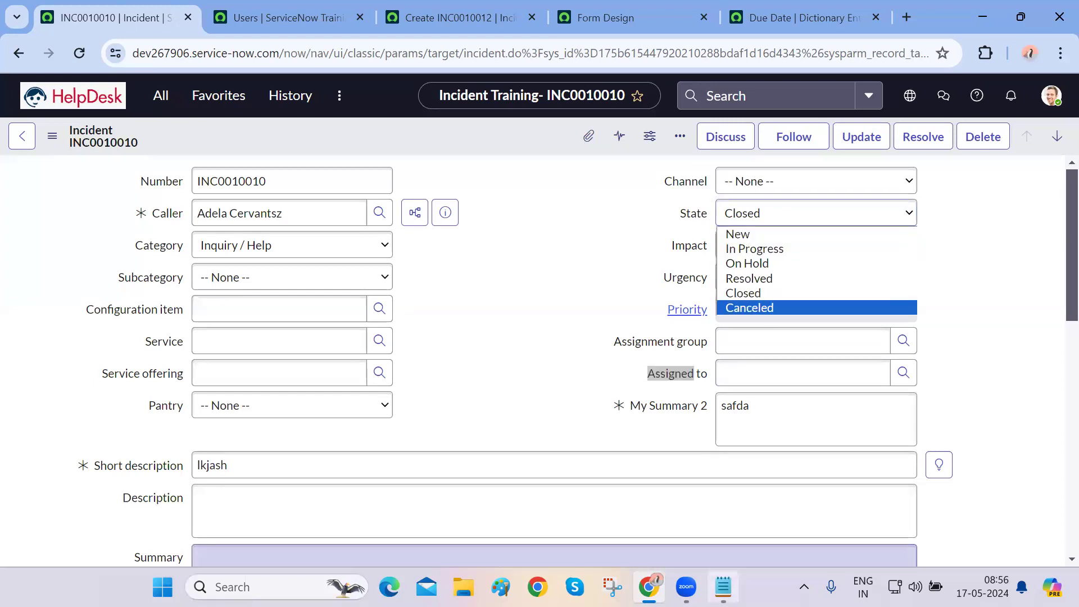
# Reread the task 2 condition in the note and examine the Assigned to field and the rest of the incident form
pyautogui.click(723, 587)
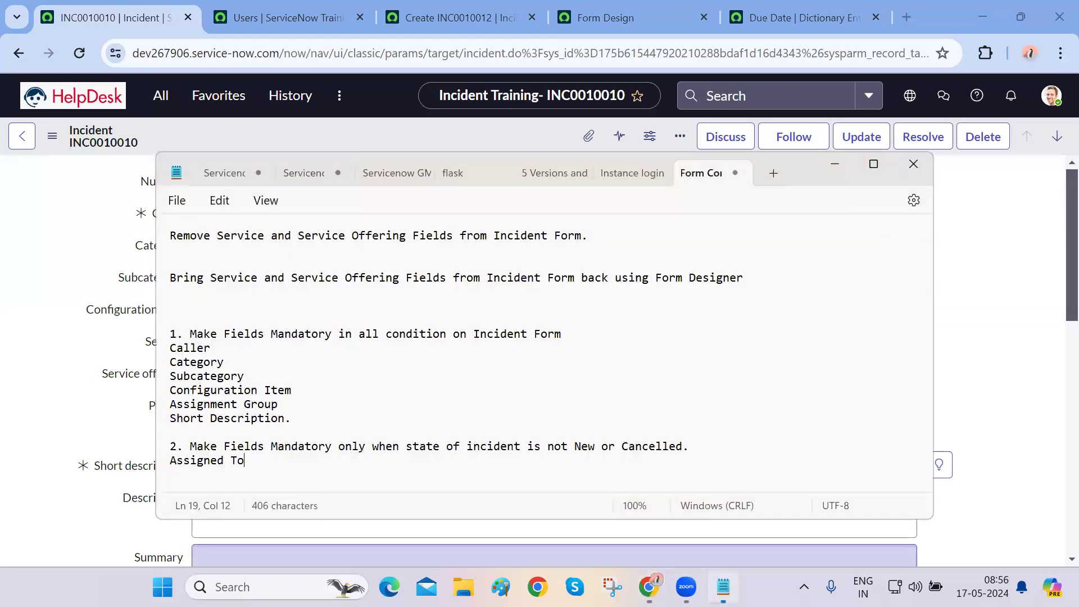
pyautogui.doubleClick(302, 447)
pyautogui.moveTo(324, 453); pyautogui.dragTo(528, 448)
pyautogui.tripleClick(616, 446)
pyautogui.click(718, 459)
pyautogui.click(977, 387)
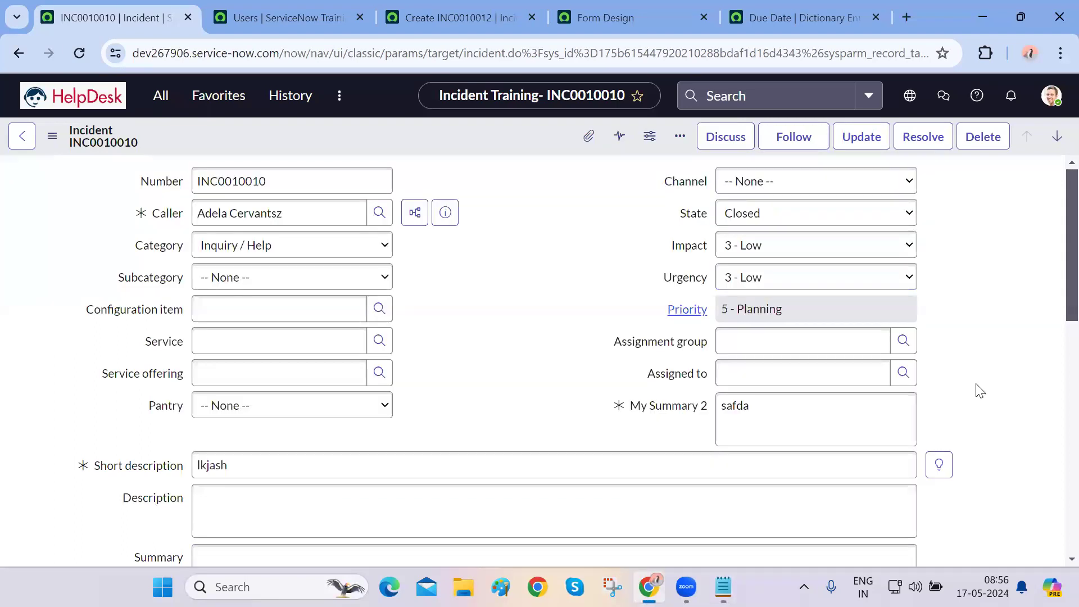
pyautogui.click(655, 377)
pyautogui.click(461, 412)
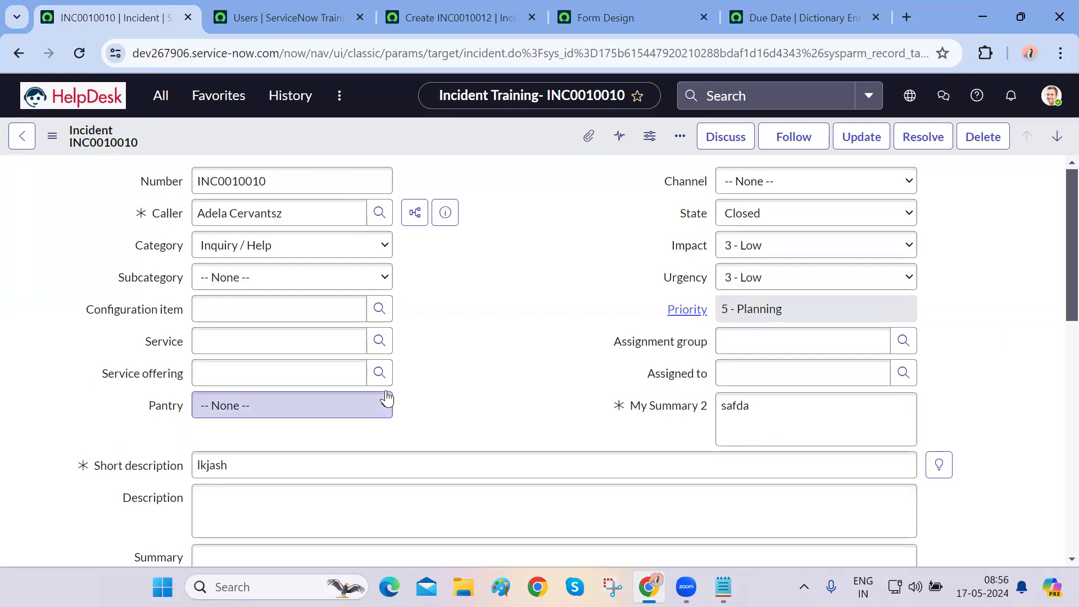
pyautogui.scroll(-5, 388, 398)
pyautogui.scroll(5, 388, 398)
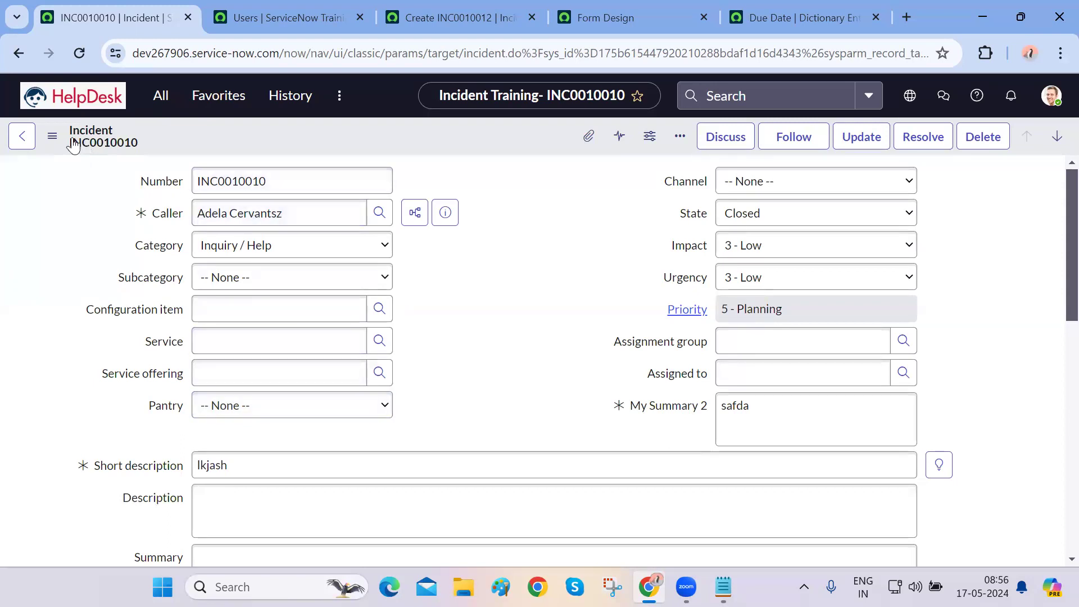
# Open the Incident form in Form Builder and look through the fields of its Default view
pyautogui.click(53, 136)
pyautogui.moveTo(146, 450)
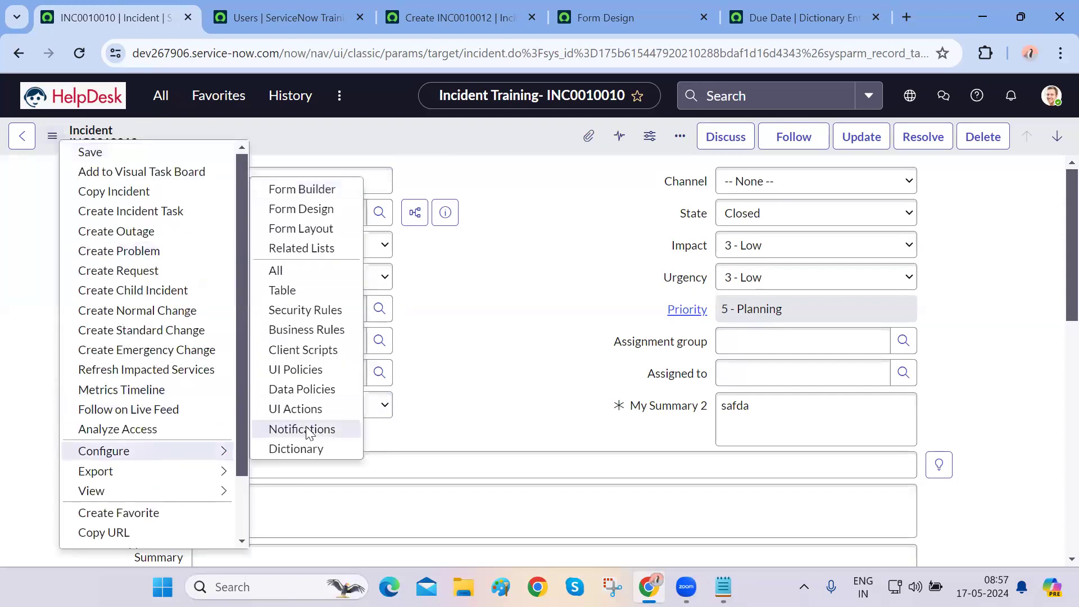
pyautogui.click(303, 191)
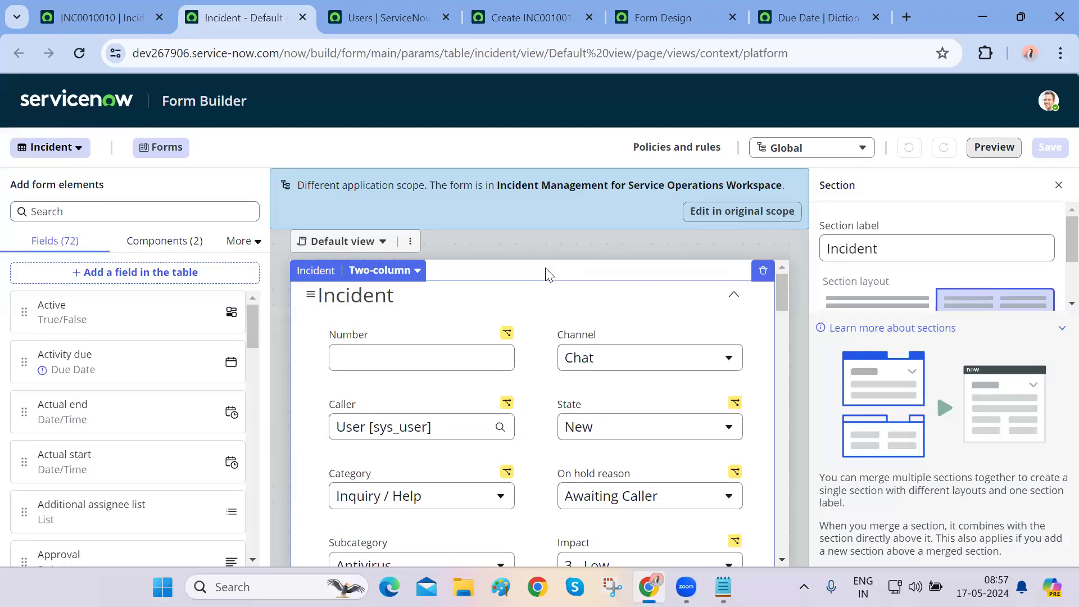
pyautogui.scroll(-5, 609, 363)
pyautogui.scroll(-3, 609, 363)
pyautogui.scroll(5, 609, 365)
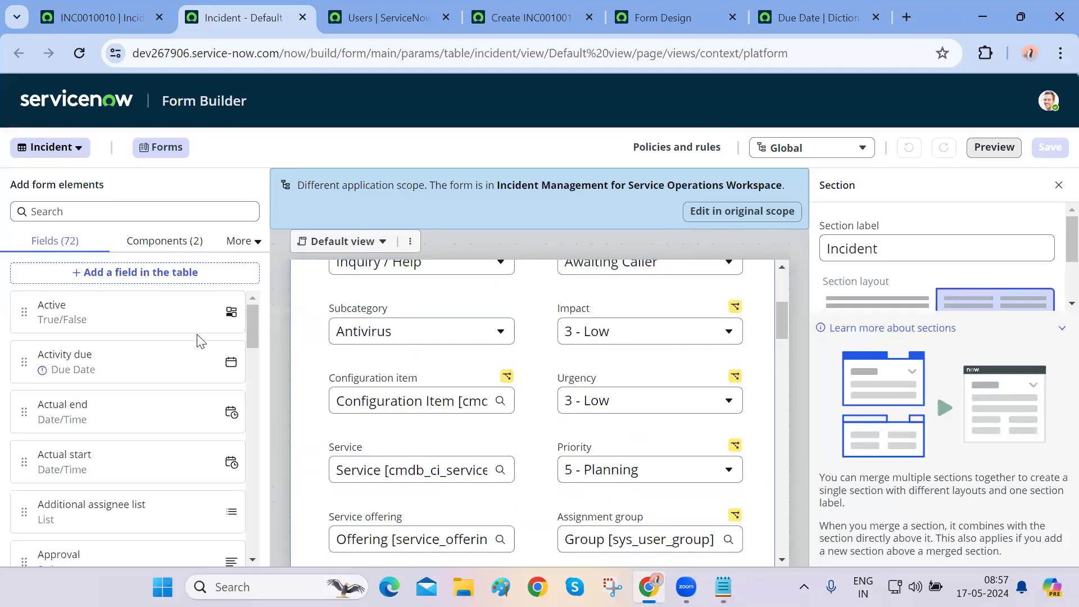
# Check the Fields list for the Incident table in Form Design, and return to Form Builder to compare
pyautogui.hotkey('ctrl', 'Tab')
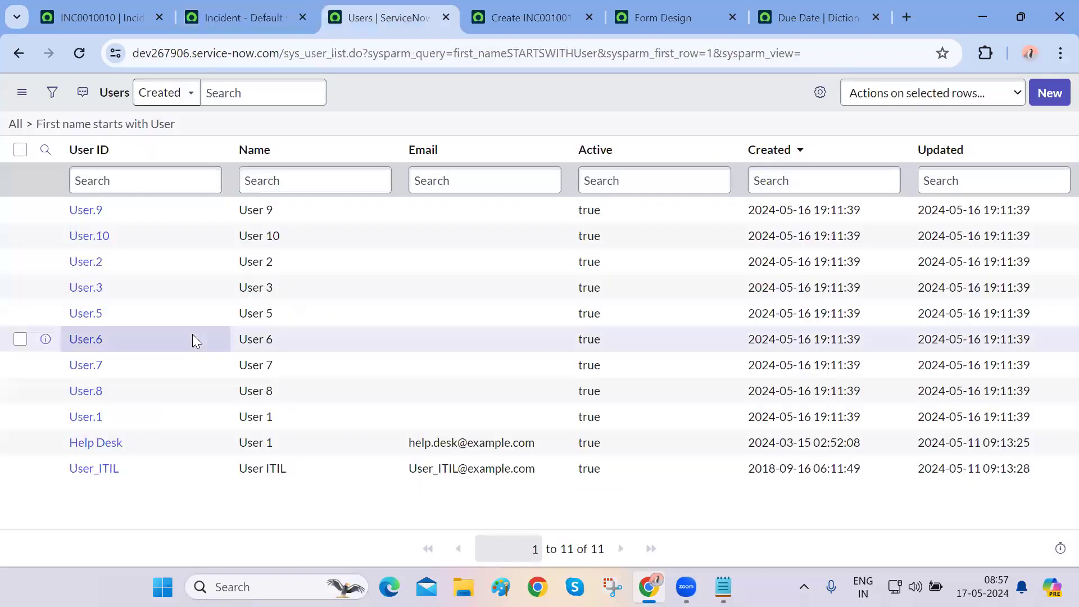
pyautogui.hotkey('ctrl', 'Tab')
pyautogui.hotkey('ctrl', 'Tab')
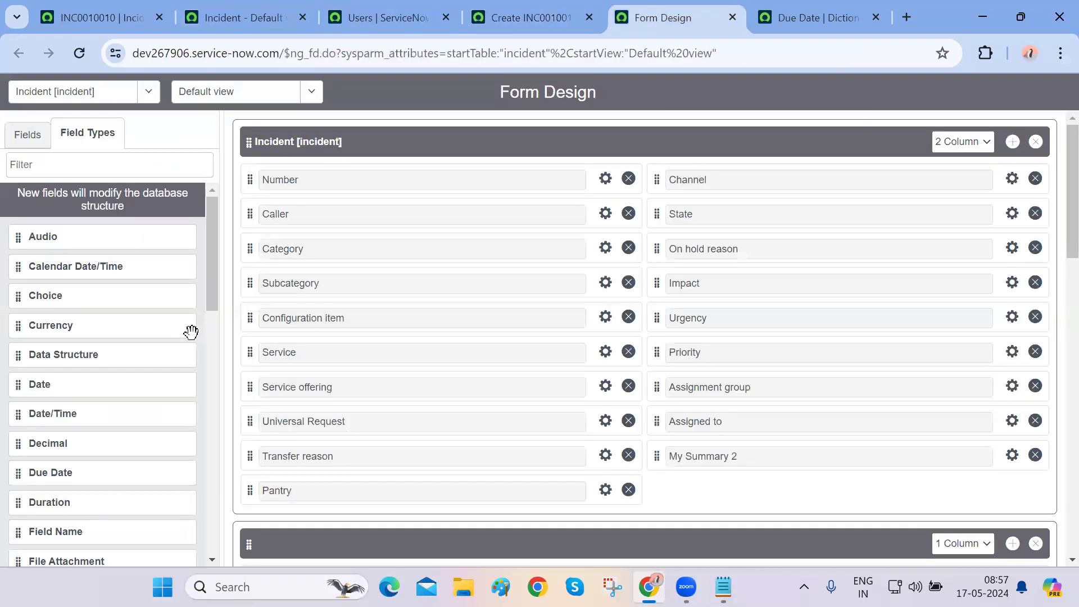
pyautogui.click(19, 143)
pyautogui.hotkey('ctrl', 'shift', 'Tab')
pyautogui.hotkey('ctrl', 'shift', 'Tab')
pyautogui.hotkey('ctrl', 'shift', 'Tab')
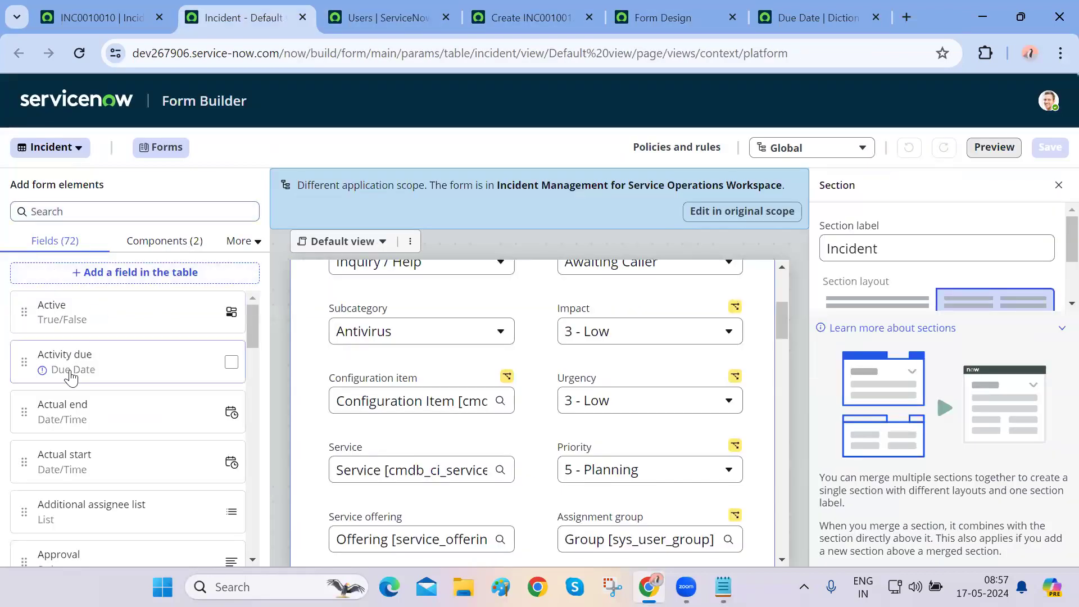
# Look through the available Incident fields in Form Builder and show the Annotation and Section components
pyautogui.scroll(-3, 71, 371)
pyautogui.scroll(-10, 70, 376)
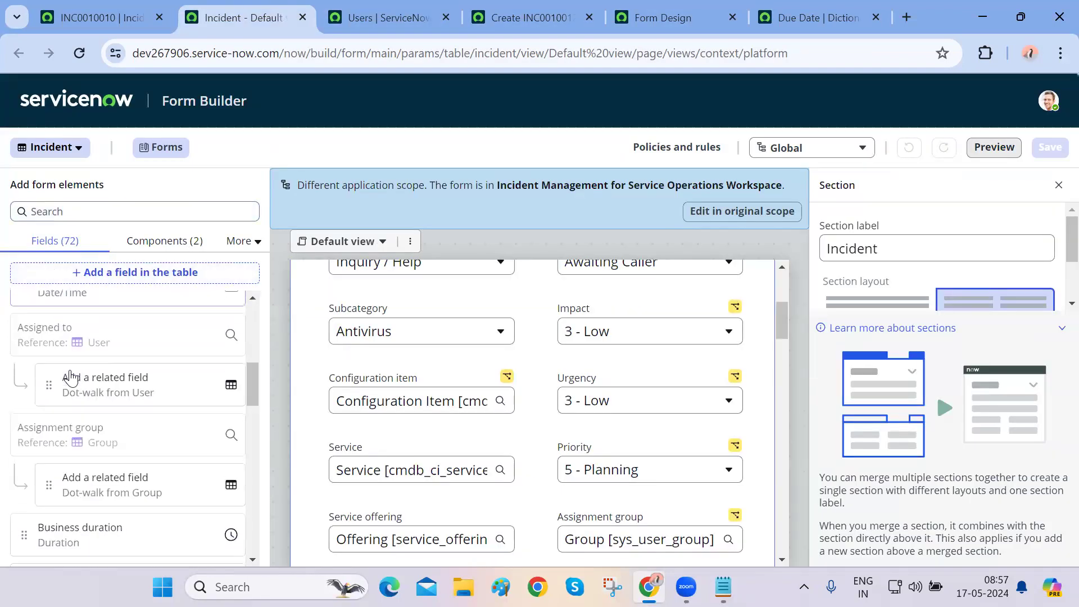
pyautogui.scroll(-10, 70, 376)
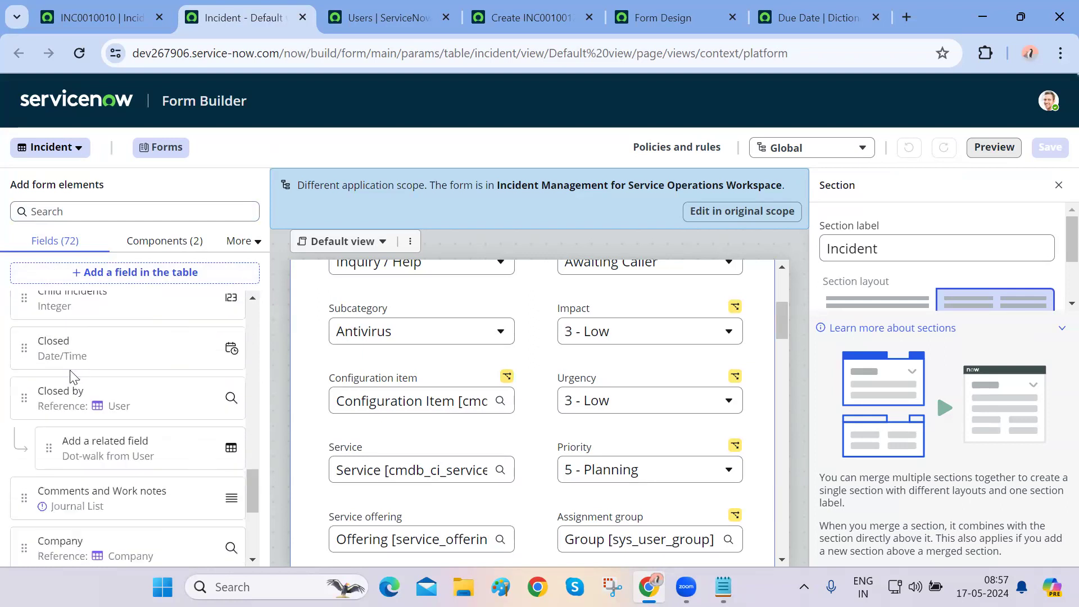
pyautogui.scroll(-3, 70, 377)
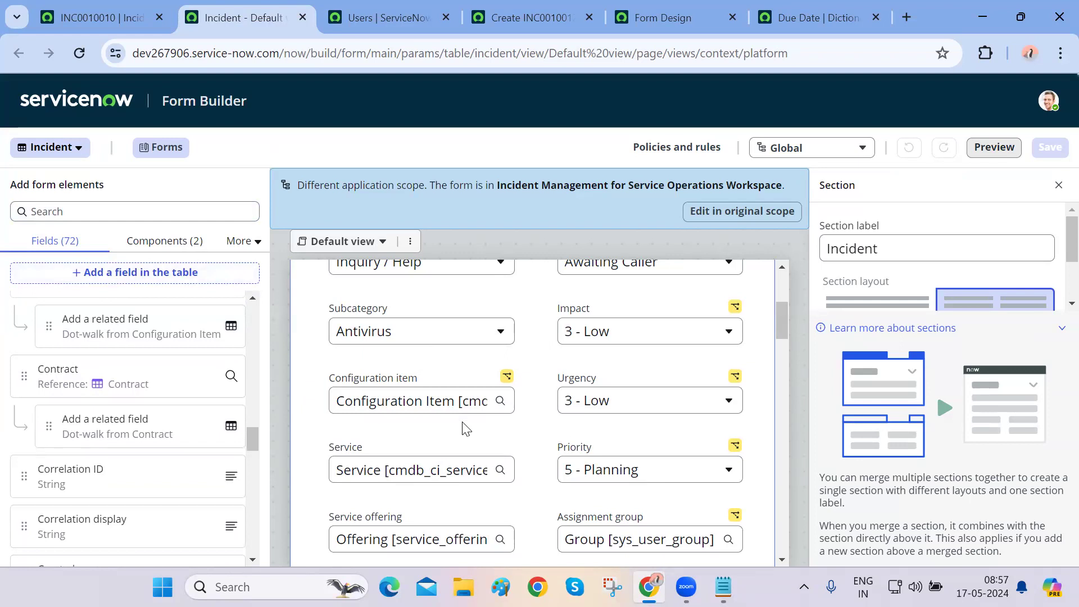
pyautogui.click(163, 241)
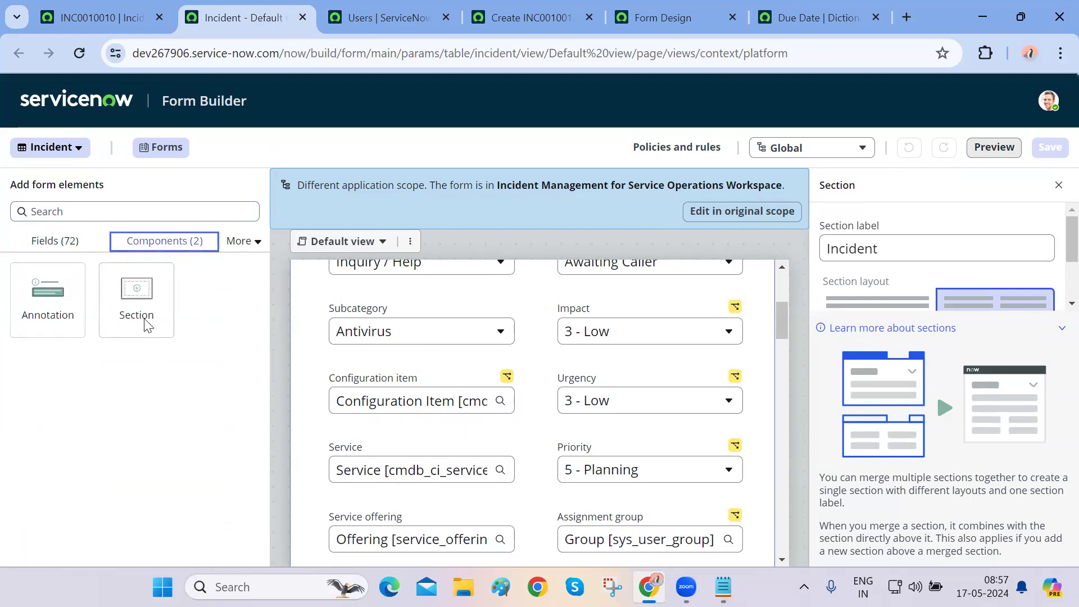
# Examine the Notes, Related Records and Resolution Information sections on the open incident record
pyautogui.click(101, 15)
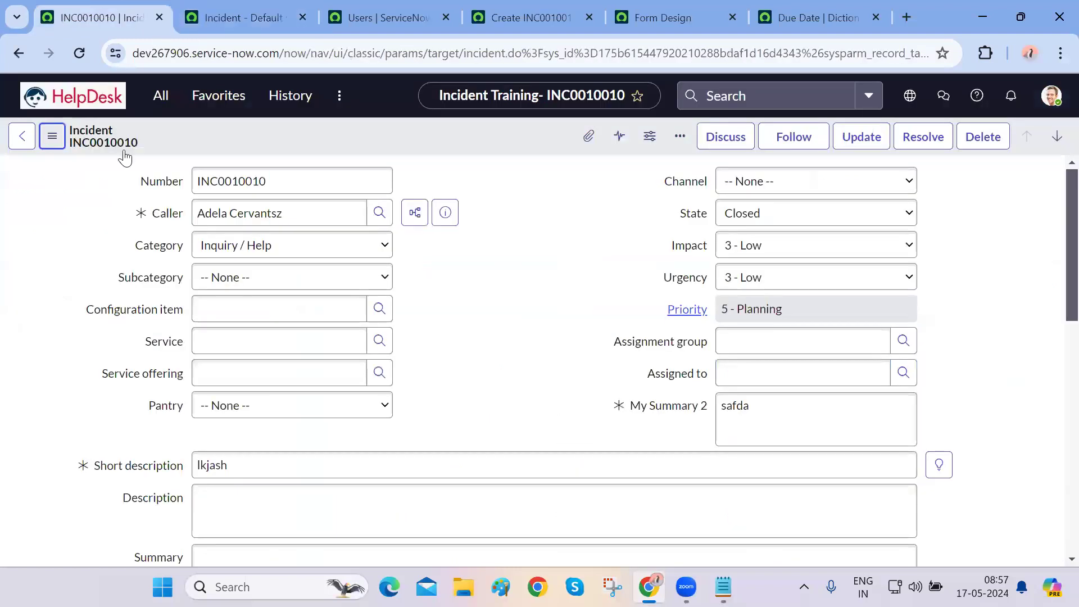
pyautogui.scroll(-8, 140, 411)
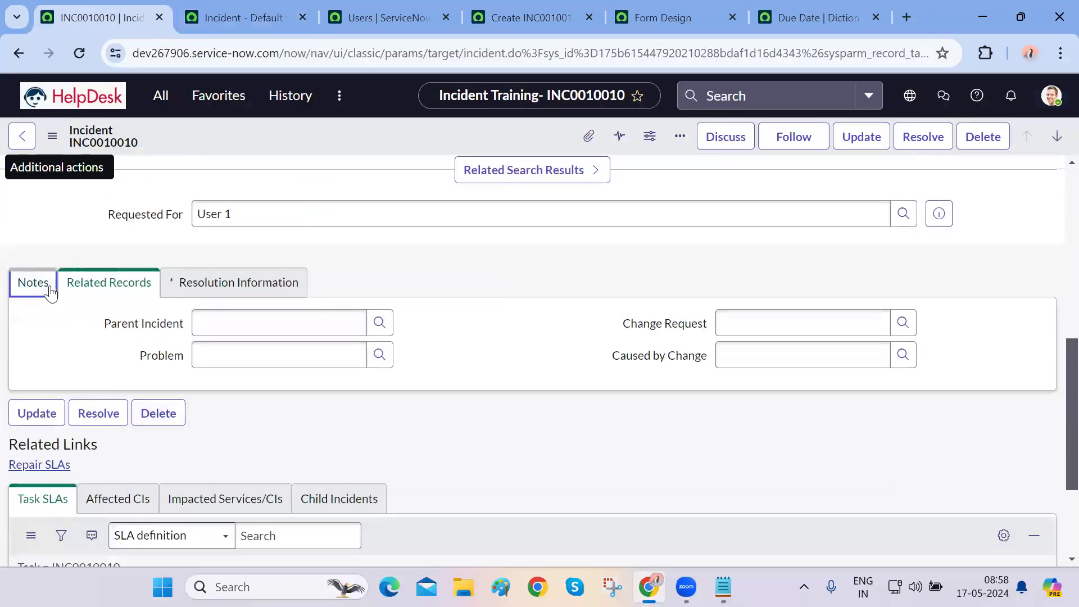
pyautogui.click(51, 290)
pyautogui.click(212, 287)
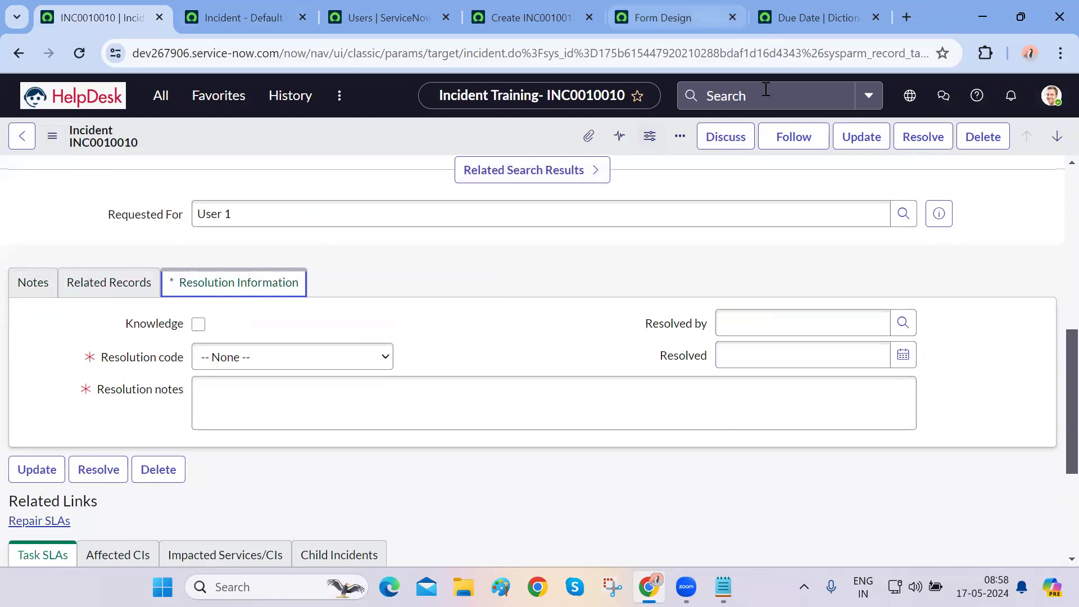
# Compare the Short description, Description and Summary section in Form Design with the same fields on the incident record
pyautogui.click(804, 23)
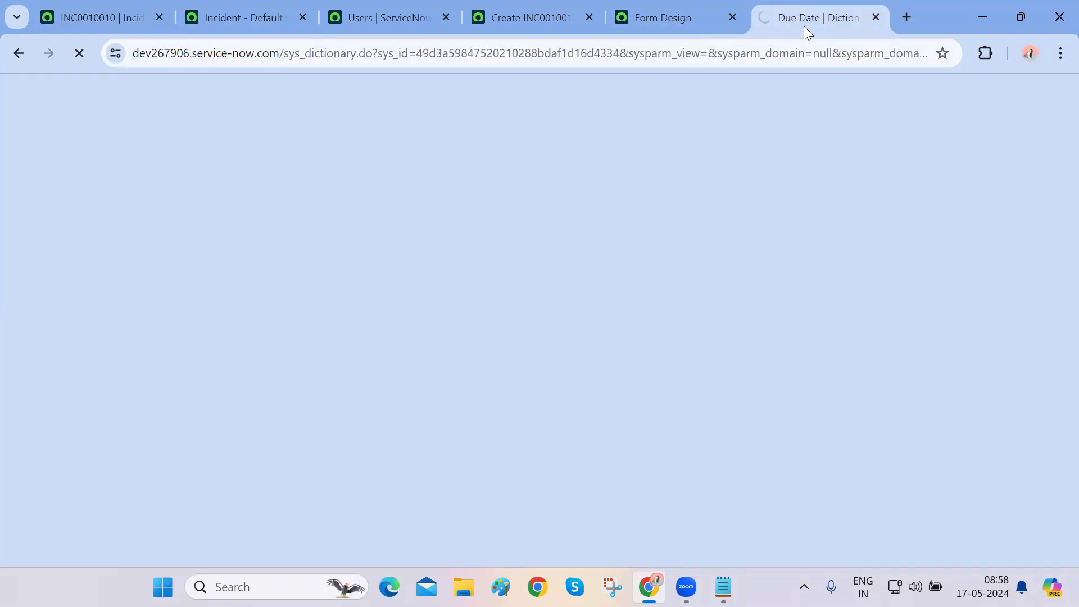
pyautogui.hotkey('ctrl', 'shift', 'Tab')
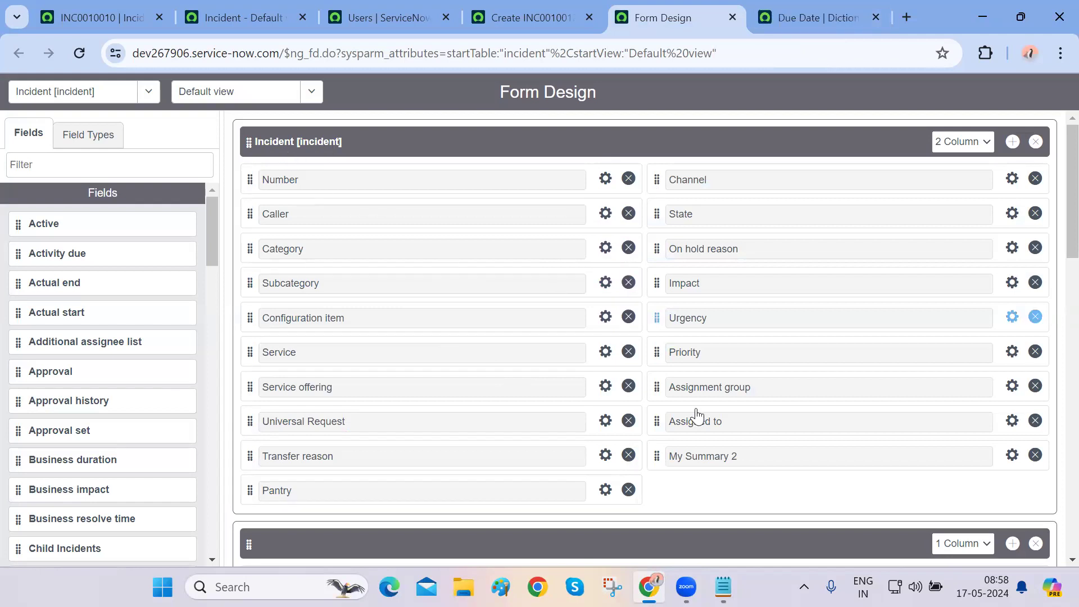
pyautogui.scroll(-4, 566, 441)
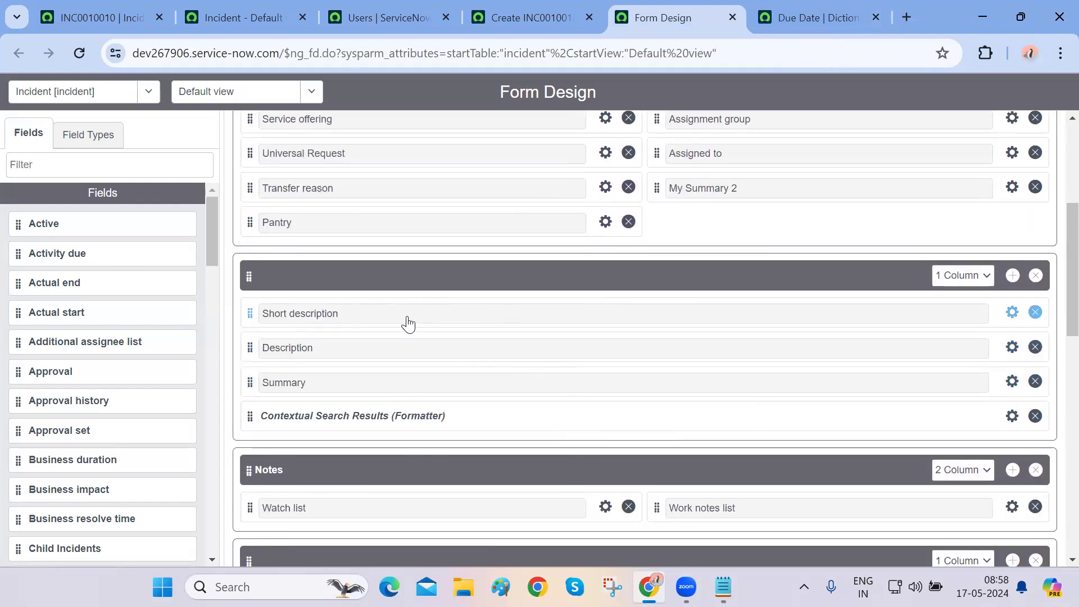
pyautogui.click(95, 18)
pyautogui.scroll(2, 188, 304)
pyautogui.moveTo(67, 277); pyautogui.dragTo(703, 376)
pyautogui.hotkey('ctrl', 'Tab')
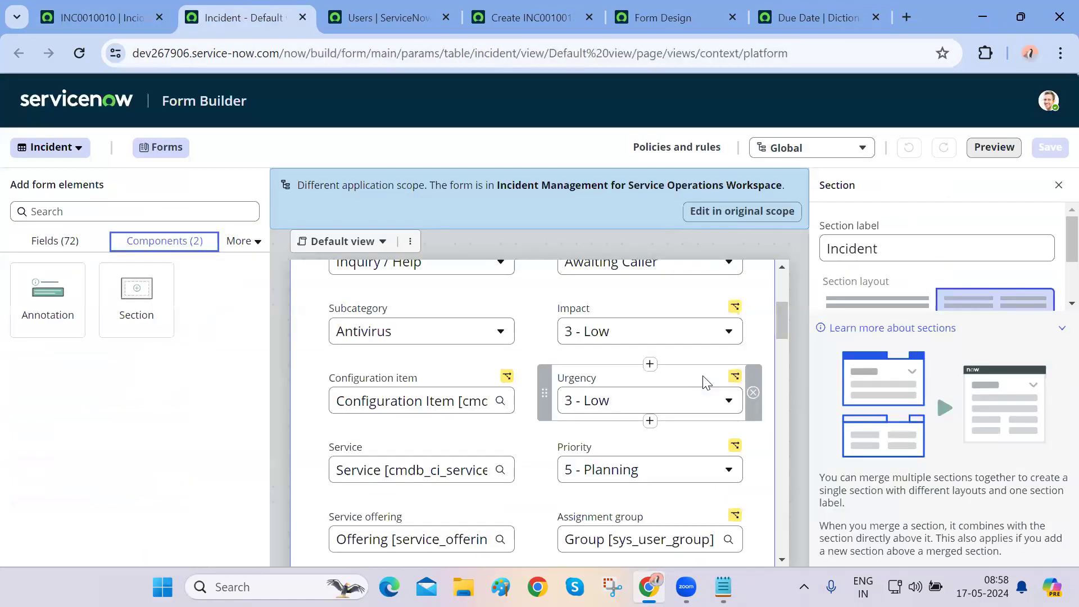
# Examine the Default view's sections in Form Design, including Notes, Related Records, Resolution Information and the main Incident section
pyautogui.hotkey('ctrl', 'Tab')
pyautogui.hotkey('ctrl', 'Tab')
pyautogui.hotkey('ctrl', 'Tab')
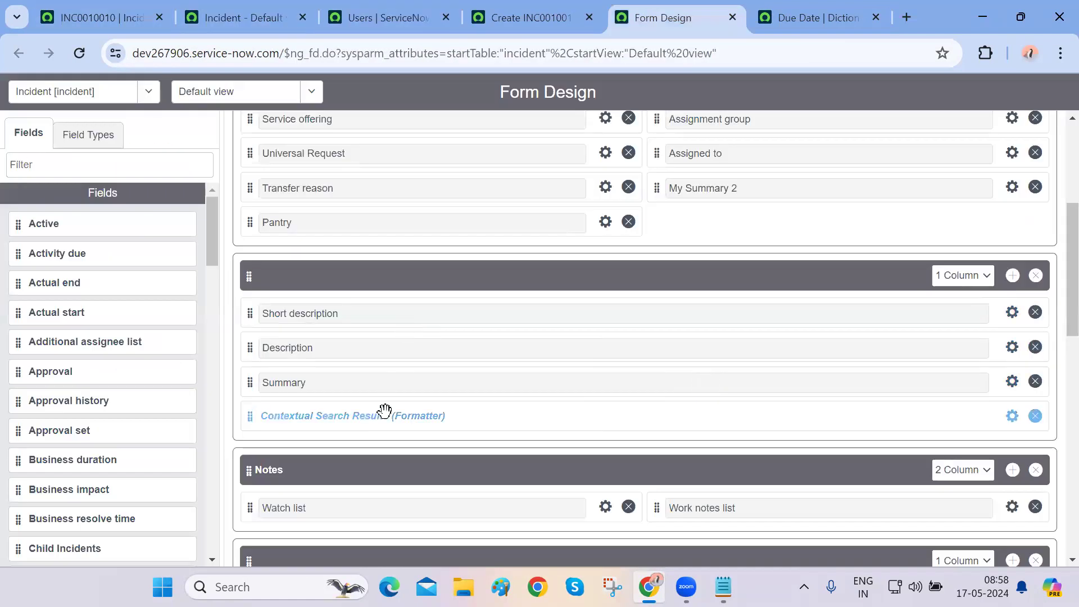
pyautogui.scroll(-3, 385, 411)
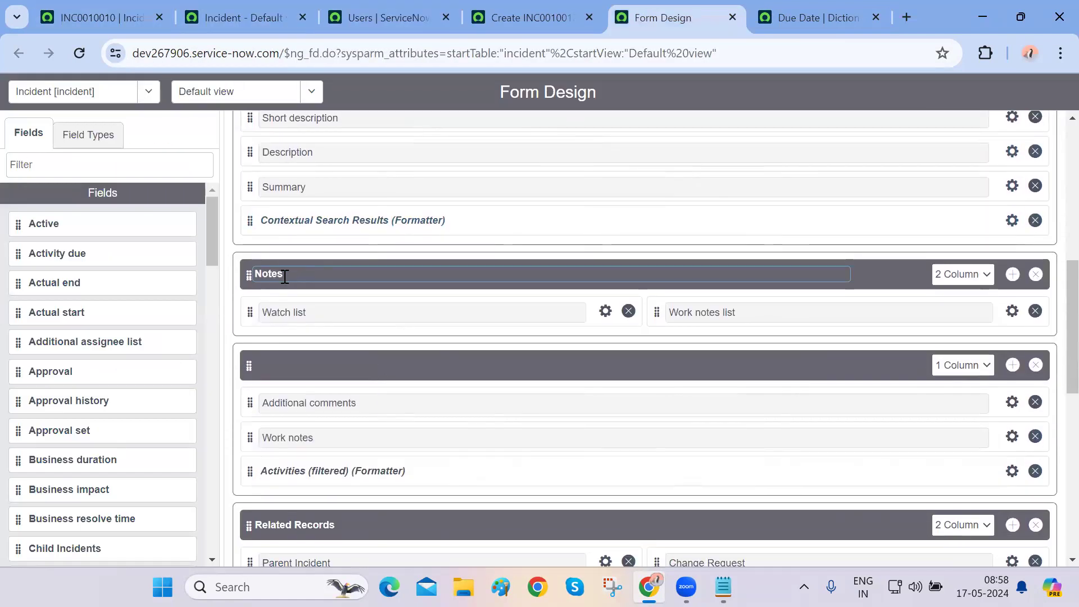
pyautogui.scroll(-1, 350, 321)
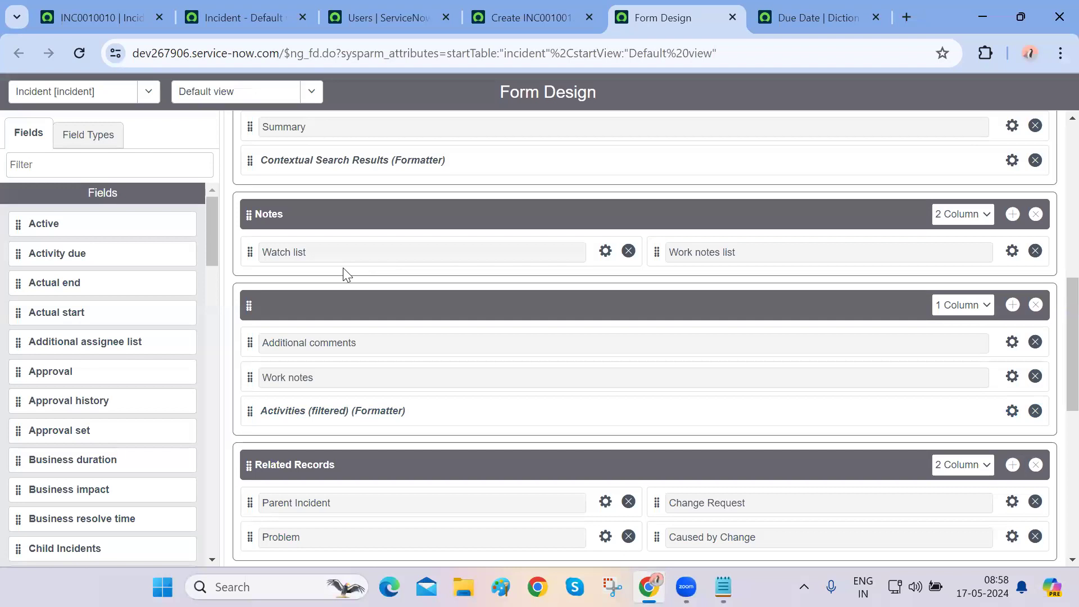
pyautogui.scroll(-3, 354, 440)
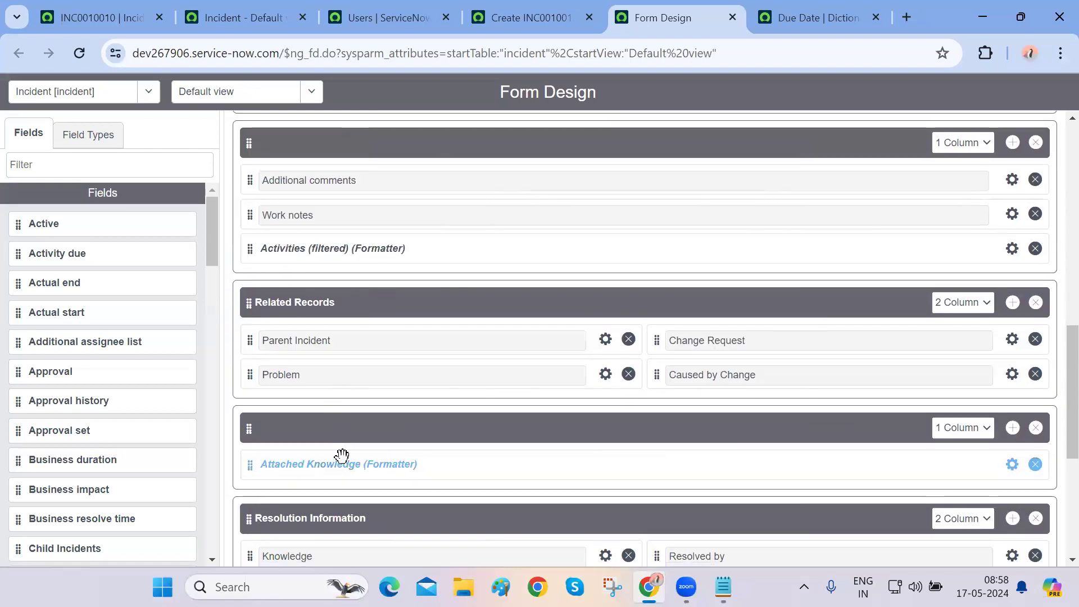
pyautogui.scroll(-3, 342, 455)
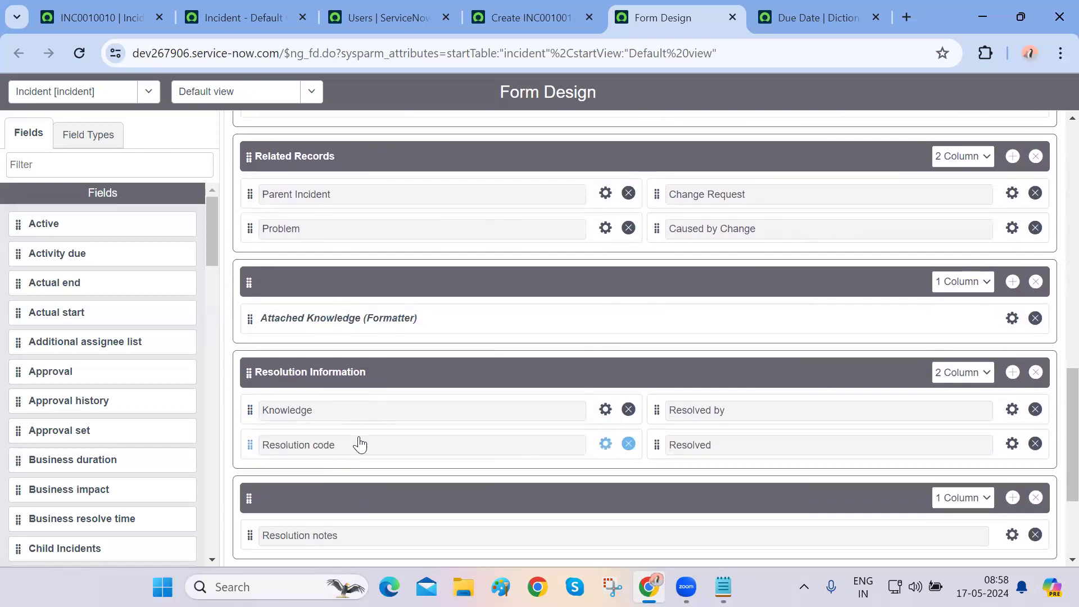
pyautogui.scroll(-2, 359, 445)
pyautogui.scroll(12, 395, 377)
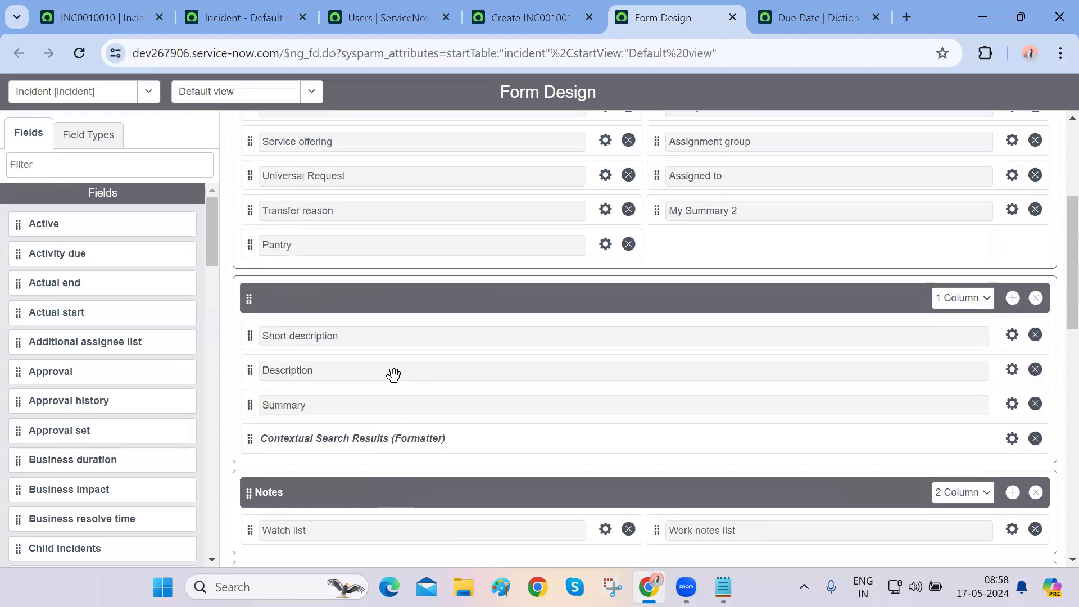
pyautogui.scroll(5, 395, 377)
pyautogui.scroll(-2, 395, 383)
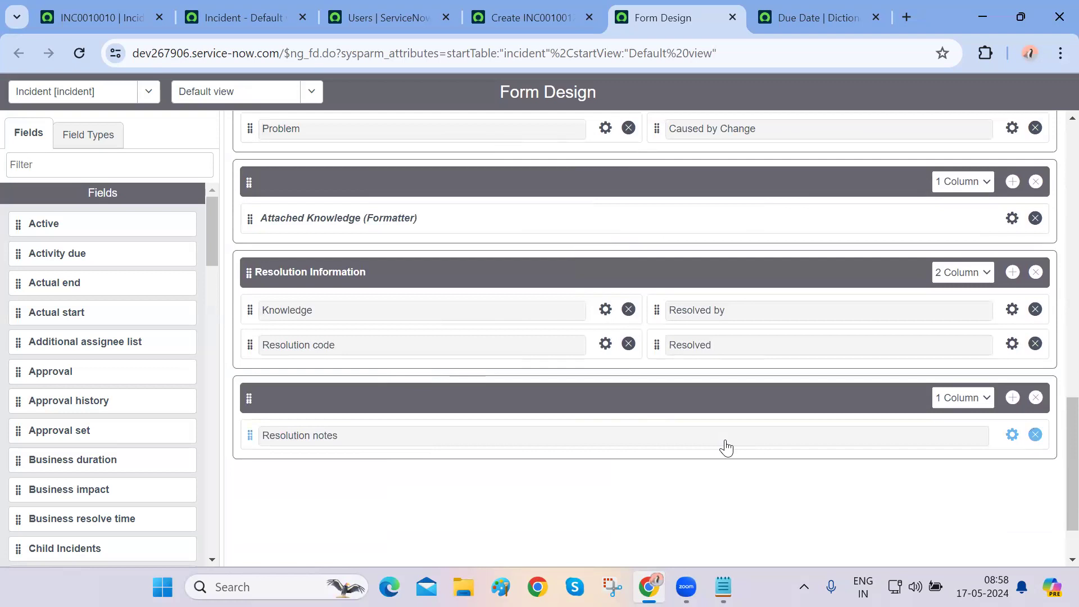
# Add a section titled My New Form Section below Resolution notes in Form Design, and remove that section again
pyautogui.click(1013, 399)
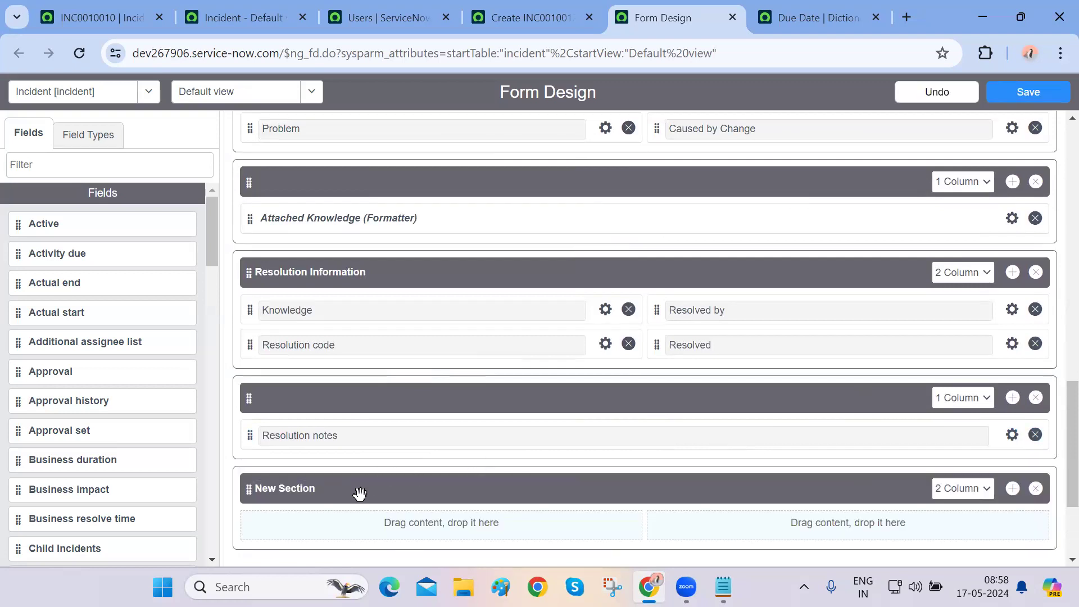
pyautogui.scroll(-3, 334, 492)
pyautogui.click(327, 324)
pyautogui.write('M')
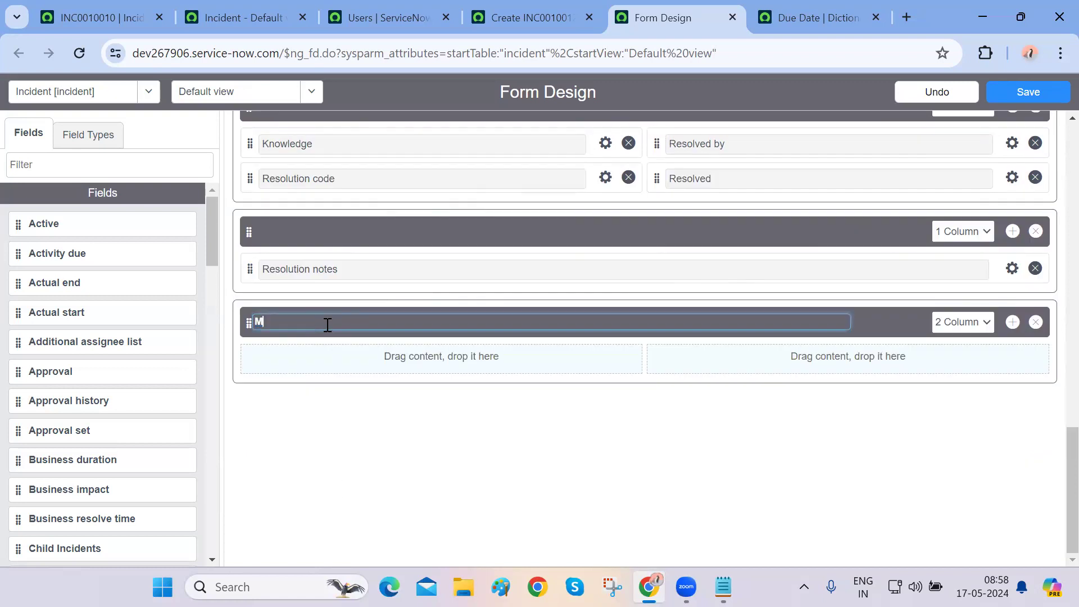
pyautogui.write('y New Form Sectioln')
pyautogui.click(503, 446)
pyautogui.scroll(1, 503, 445)
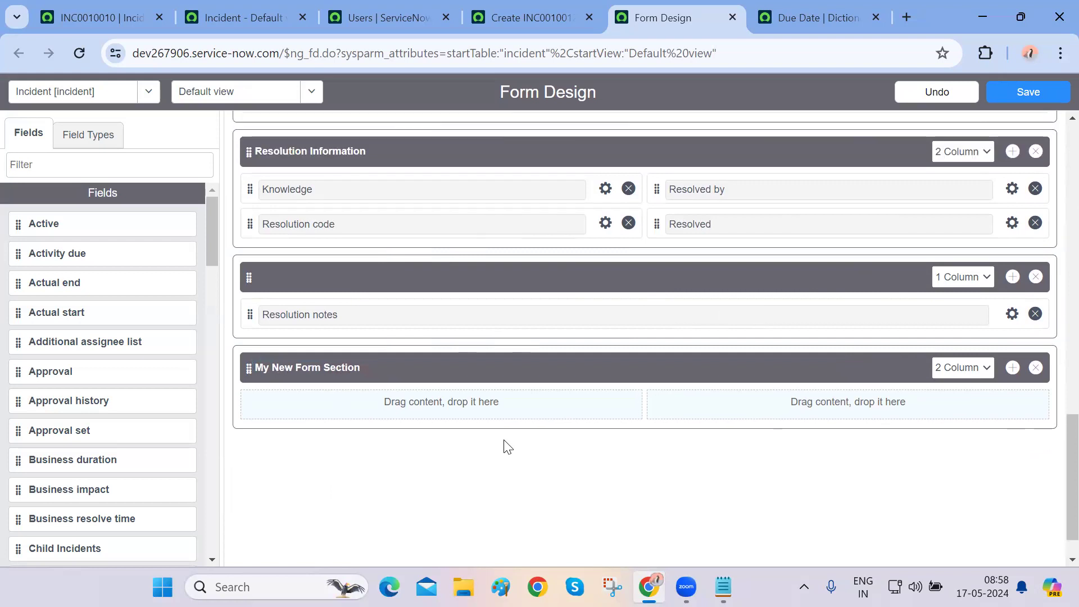
pyautogui.click(1035, 368)
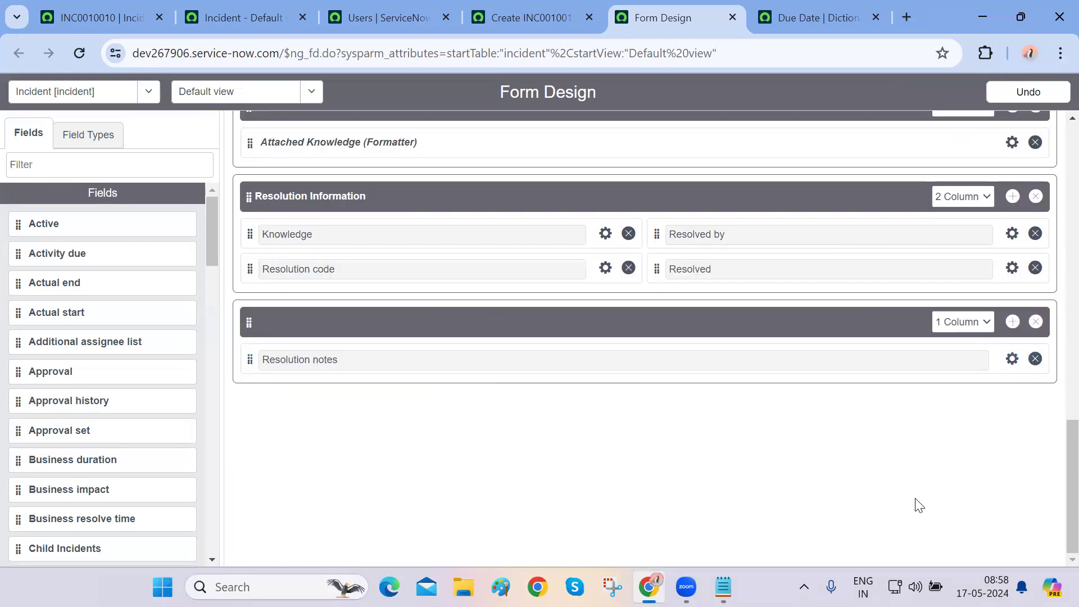
# Add a two-column section at the end of the Incident form and title it My New Section
pyautogui.click(1013, 322)
pyautogui.click(369, 413)
pyautogui.press('Home')
pyautogui.write('My')
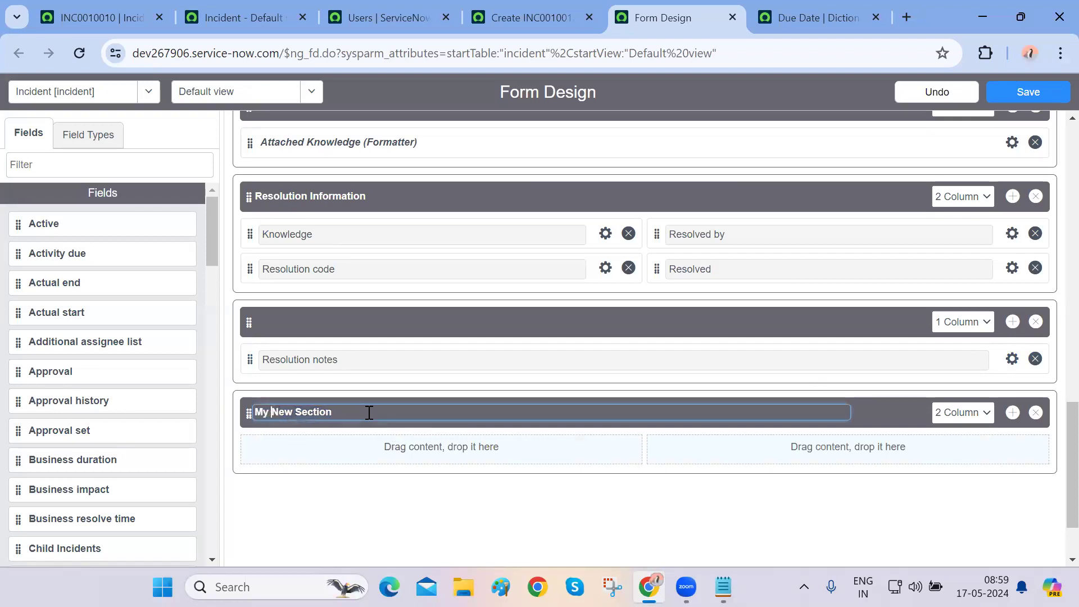
pyautogui.click(439, 506)
# Move the My Summary 2 field into My New Section, placed directly above Resolution Information, and save the form design
pyautogui.scroll(10, 472, 335)
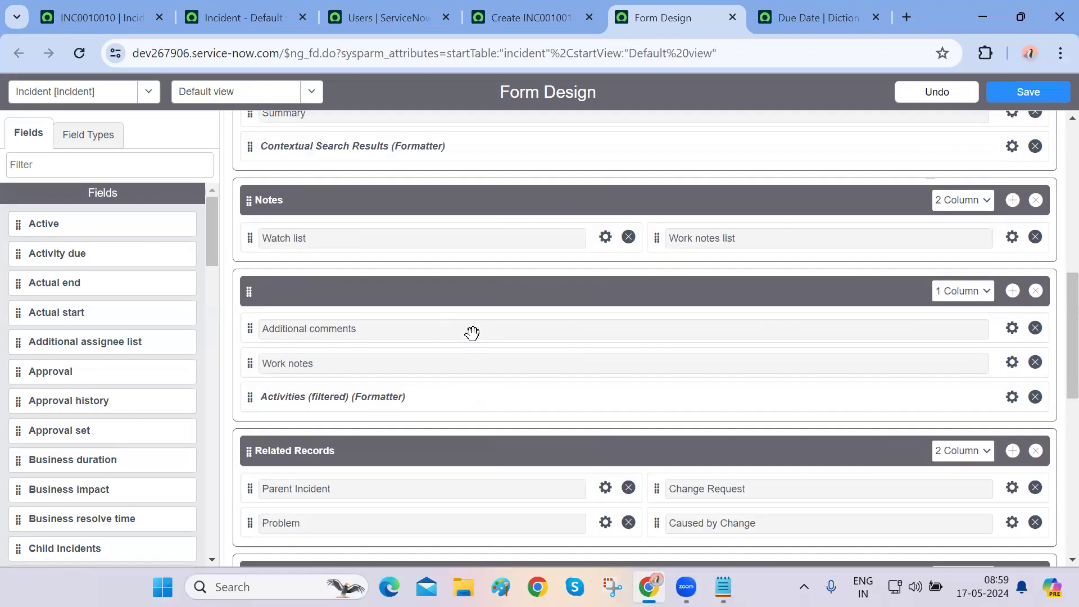
pyautogui.scroll(8, 472, 334)
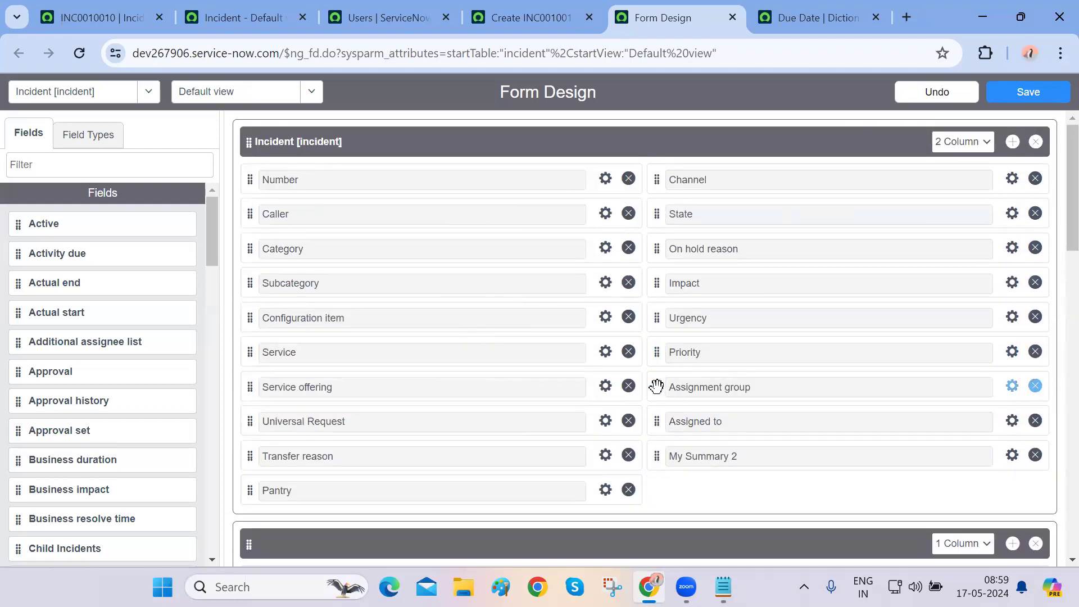
pyautogui.moveTo(655, 456); pyautogui.dragTo(286, 459)
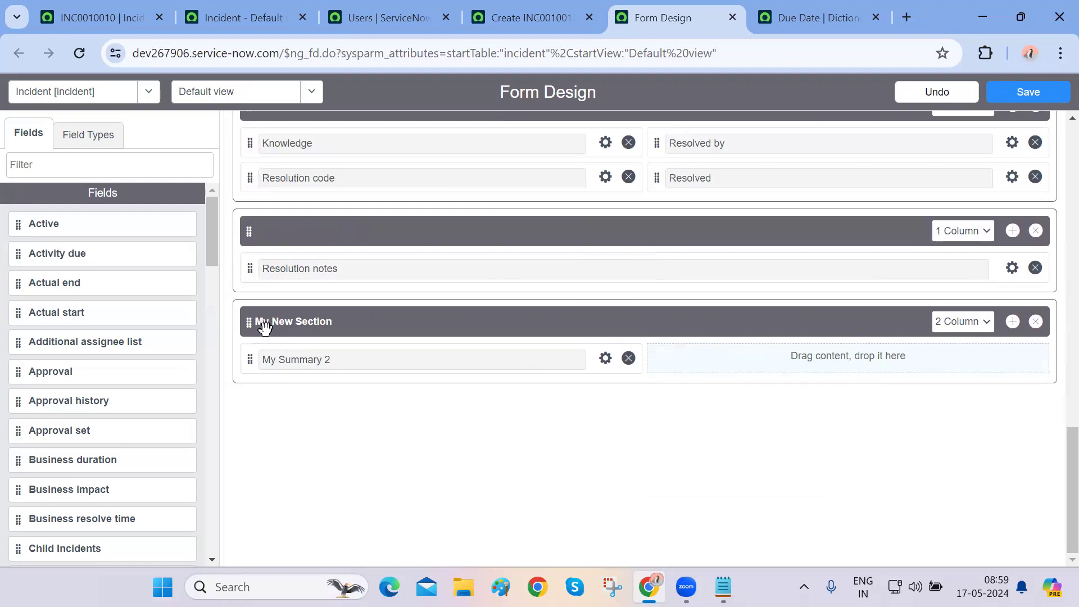
pyautogui.moveTo(244, 321); pyautogui.dragTo(241, 423)
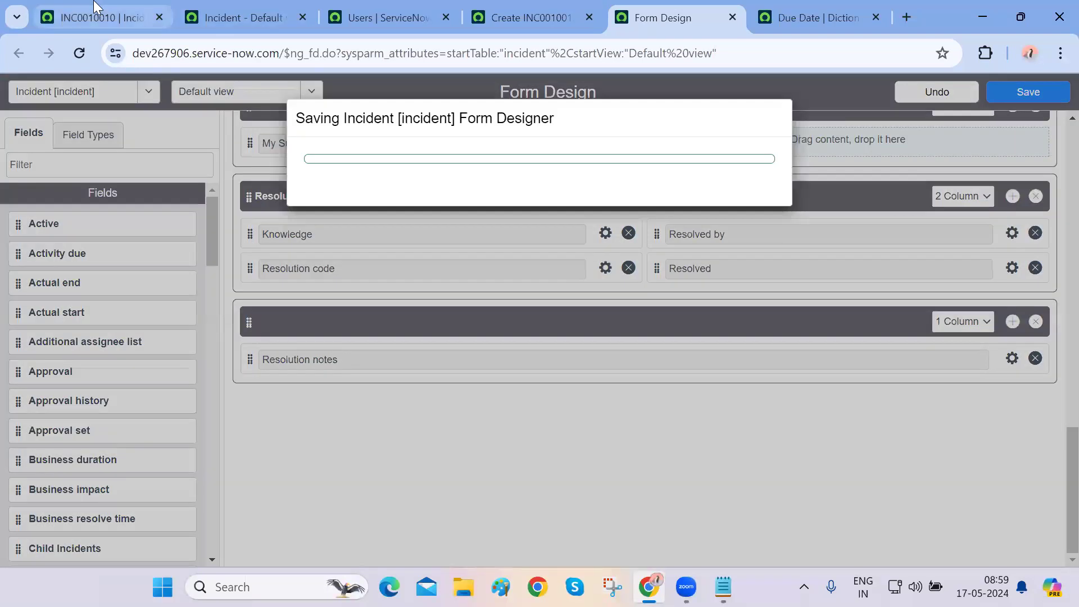
# Reload the incident record and check My New Section and its My Summary 2 field
pyautogui.click(101, 17)
pyautogui.click(71, 53)
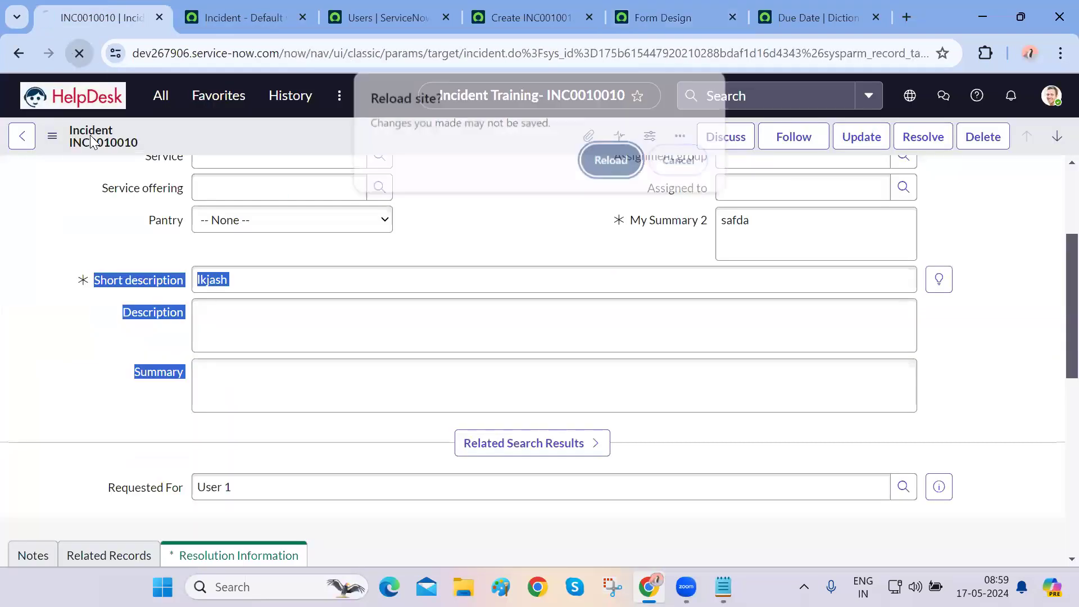
pyautogui.click(611, 161)
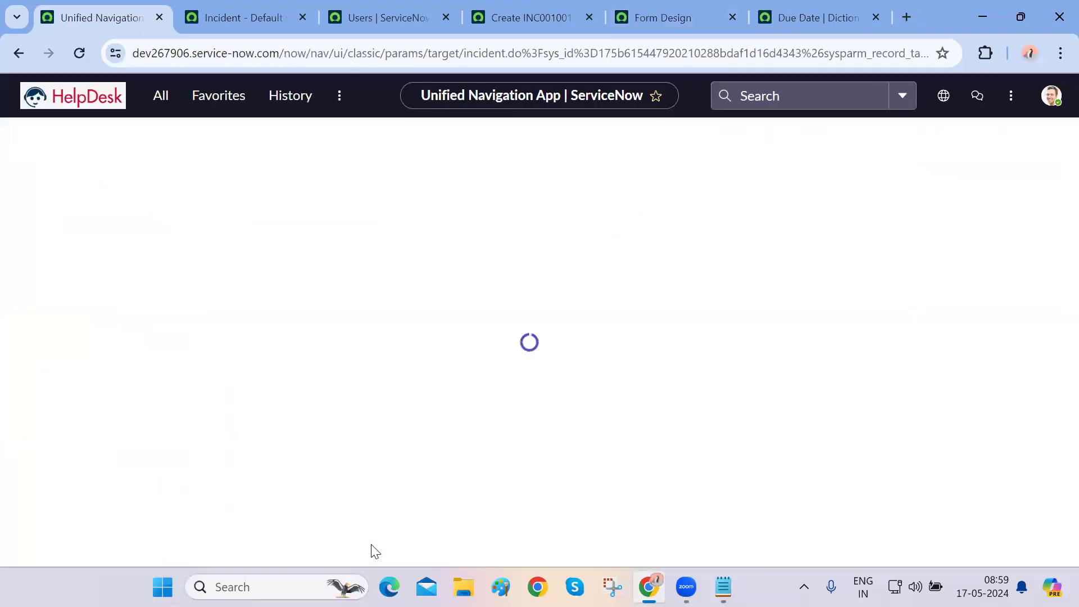
pyautogui.scroll(-5, 372, 545)
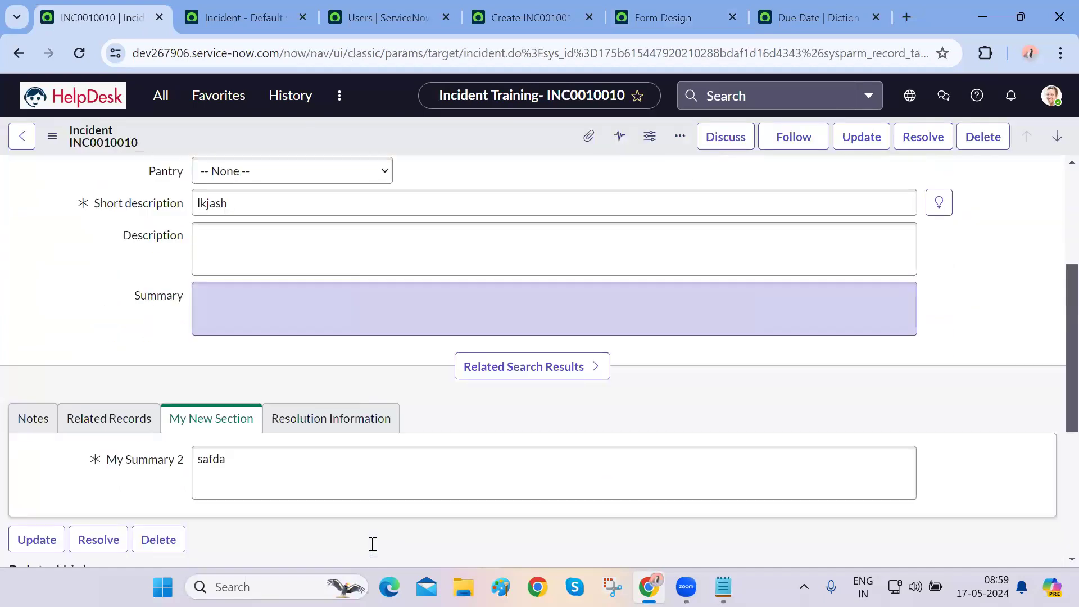
pyautogui.doubleClick(246, 336)
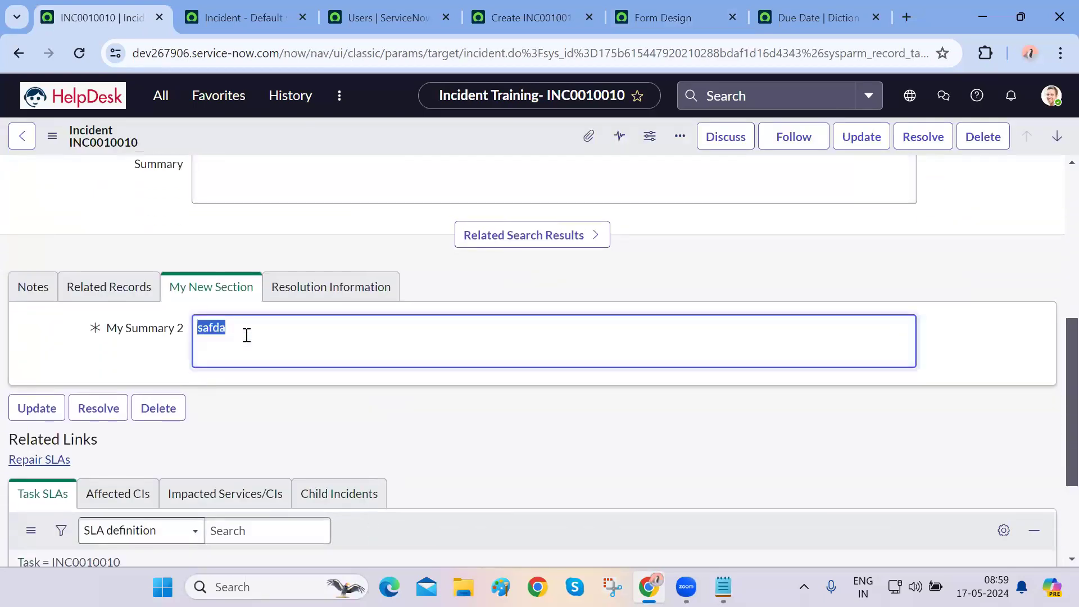
pyautogui.click(408, 406)
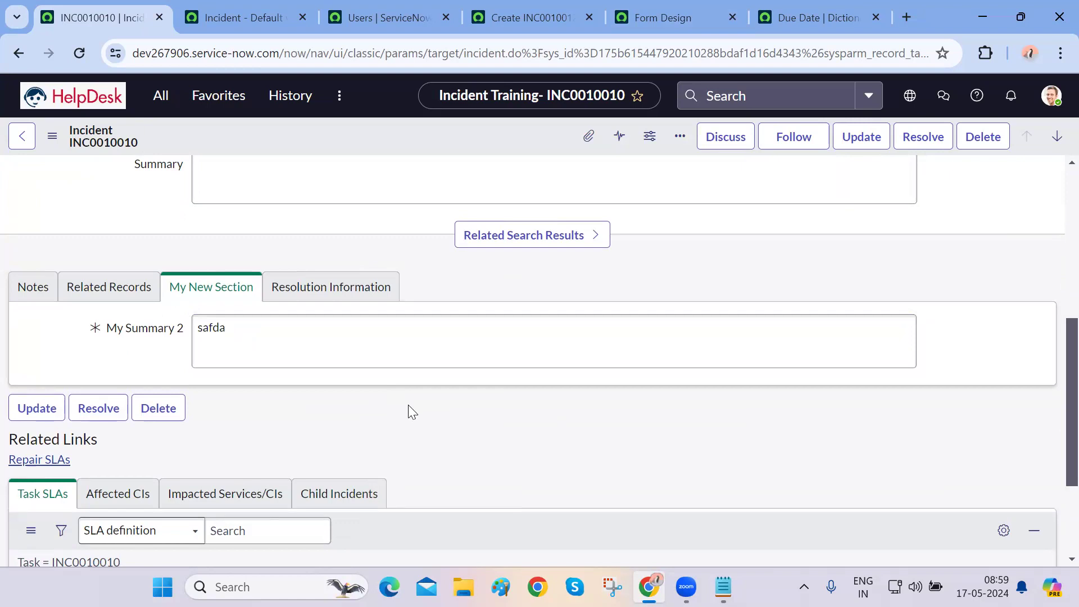
# Return to Form Builder, show the additional element categories, and display the Fields list
pyautogui.hotkey('ctrl', 'Tab')
pyautogui.hotkey('ctrl', 'Tab')
pyautogui.hotkey('ctrl', 'shift', 'Tab')
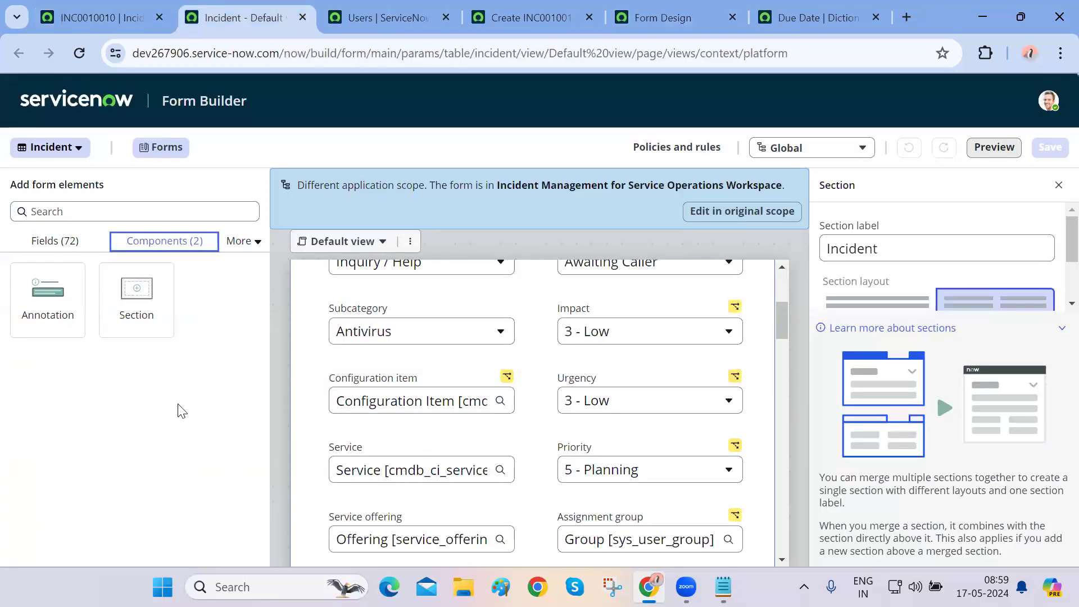
pyautogui.click(247, 242)
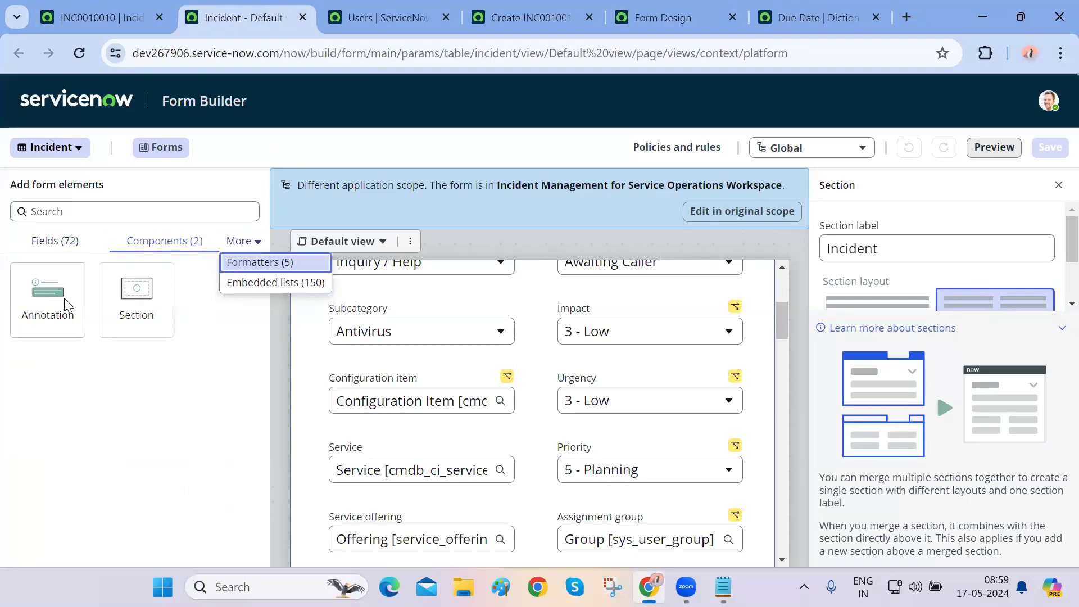
pyautogui.click(59, 243)
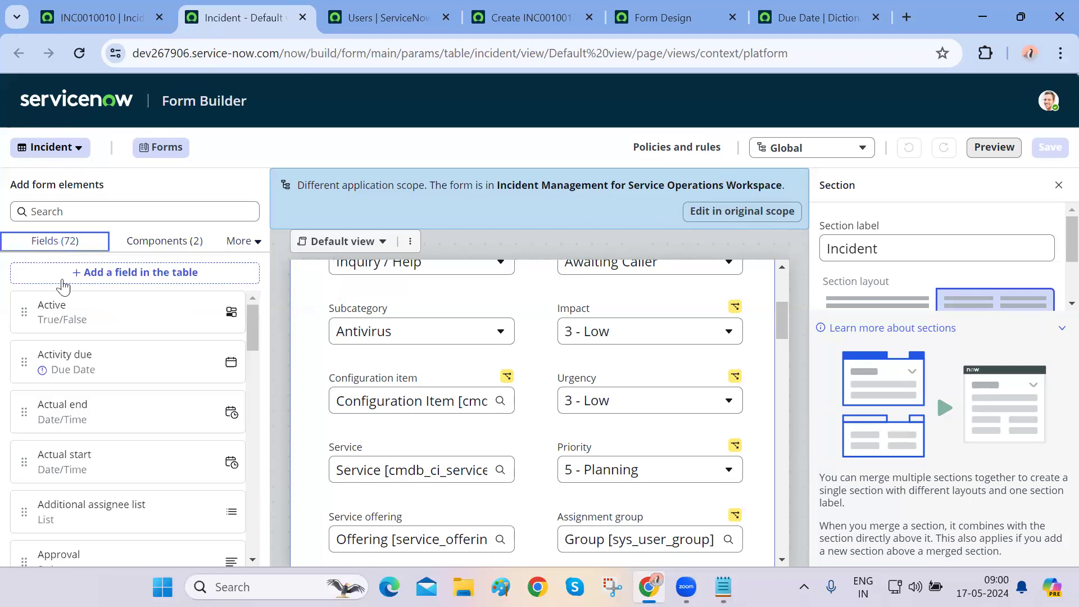
# Browse the available Incident fields, filter the form elements by "active", and look over the fields already on the form
pyautogui.scroll(-10, 103, 470)
pyautogui.scroll(9, 113, 394)
pyautogui.click(125, 211)
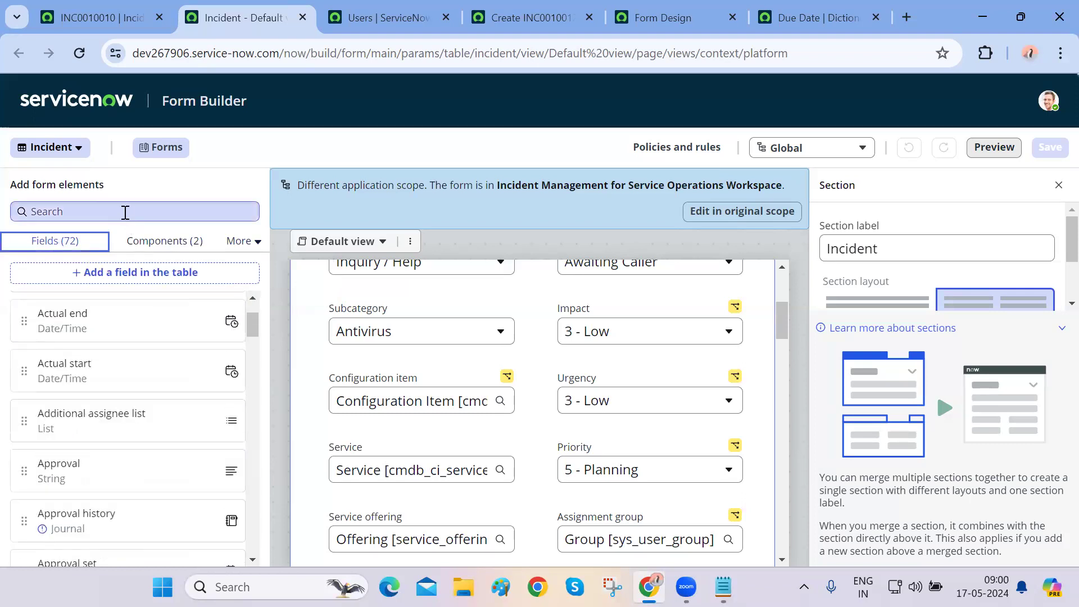
pyautogui.write('active')
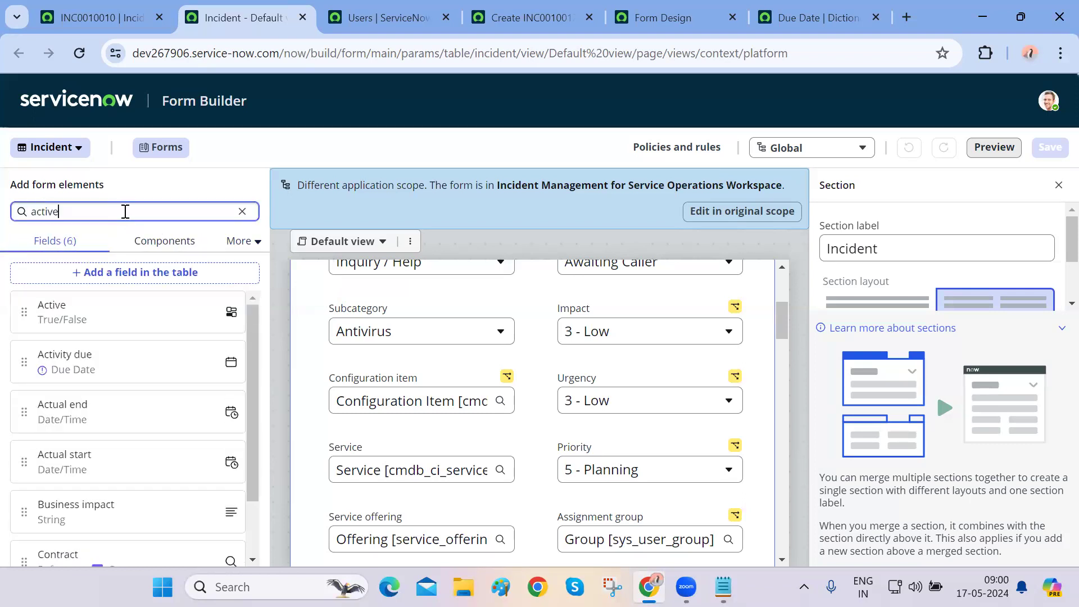
pyautogui.scroll(-10, 577, 432)
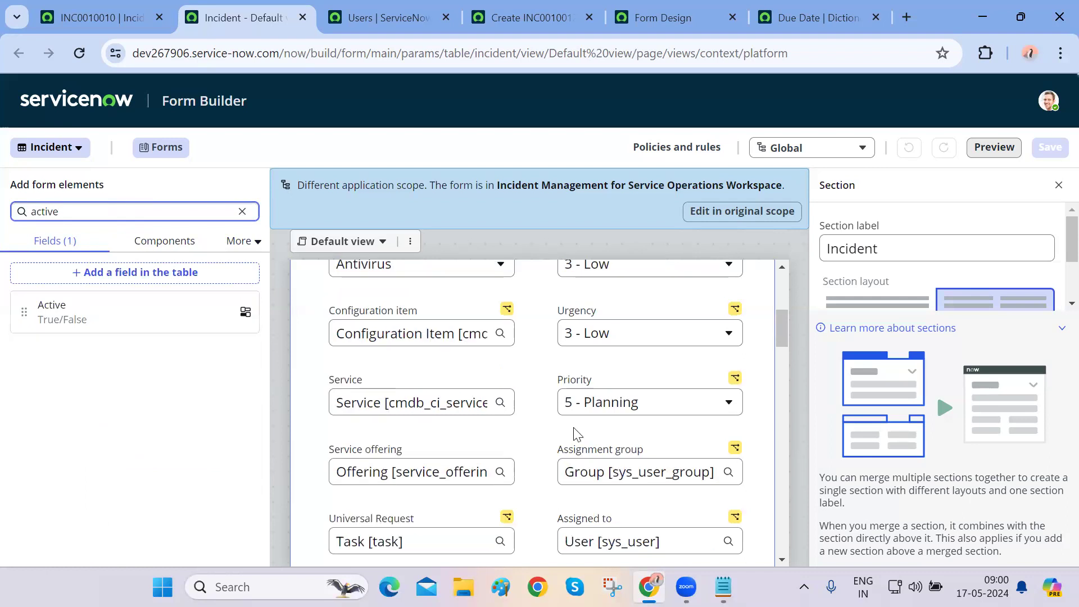
pyautogui.scroll(15, 576, 433)
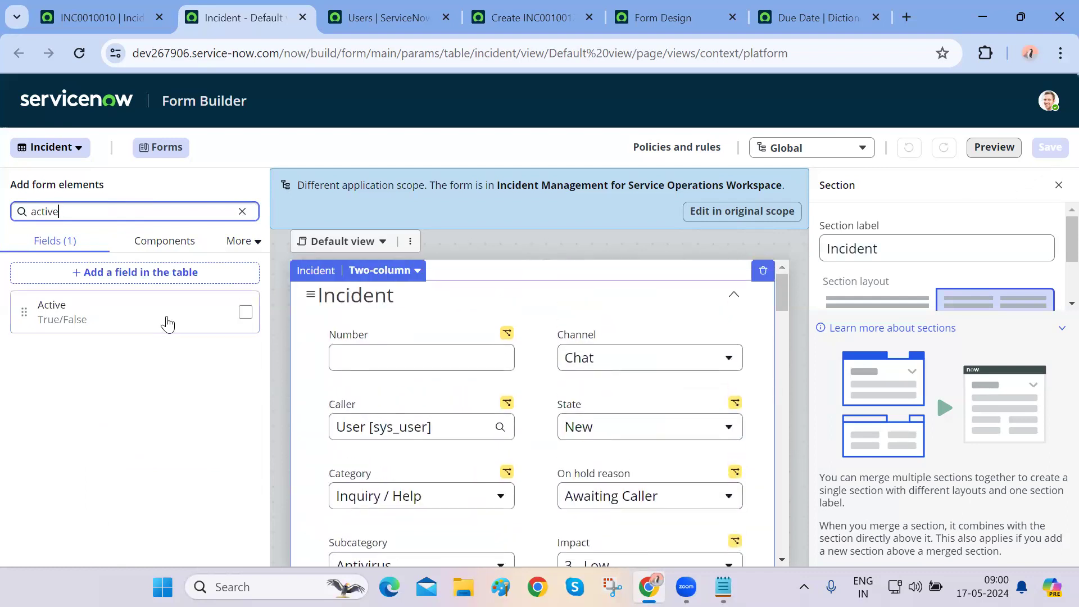
# Start adding a new field to the Incident table, examine its label, name, type options and advanced settings, and cancel without adding it
pyautogui.click(109, 274)
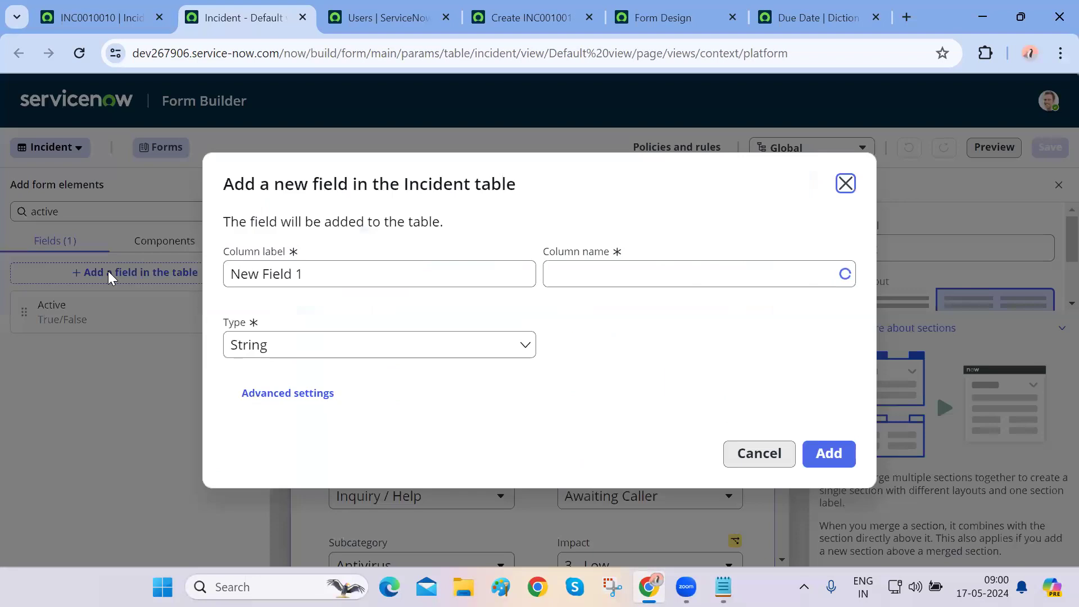
pyautogui.click(421, 344)
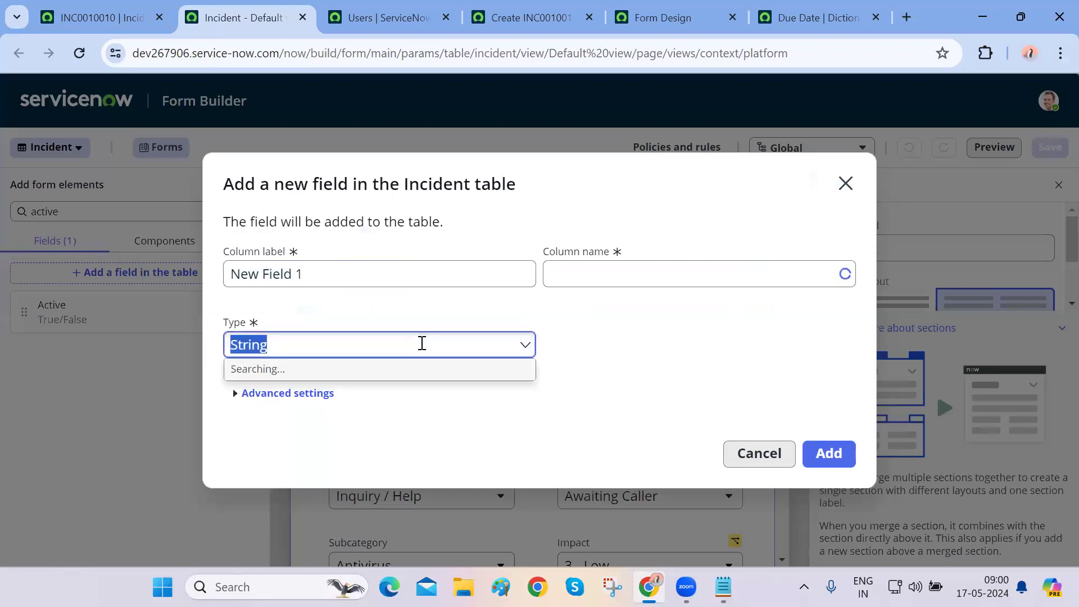
pyautogui.click(571, 355)
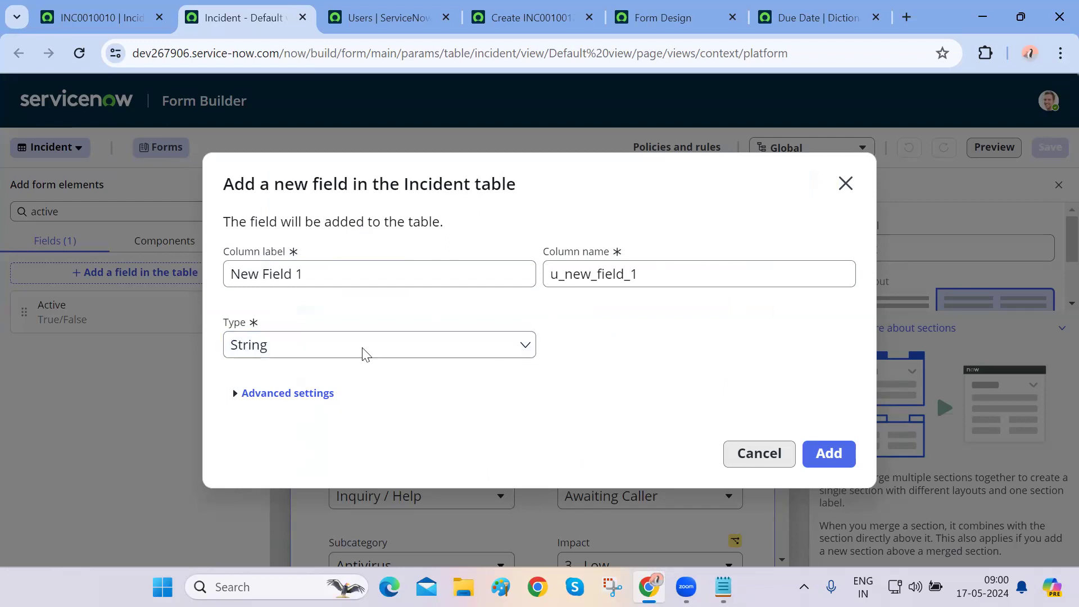
pyautogui.click(323, 279)
pyautogui.click(650, 269)
pyautogui.click(516, 340)
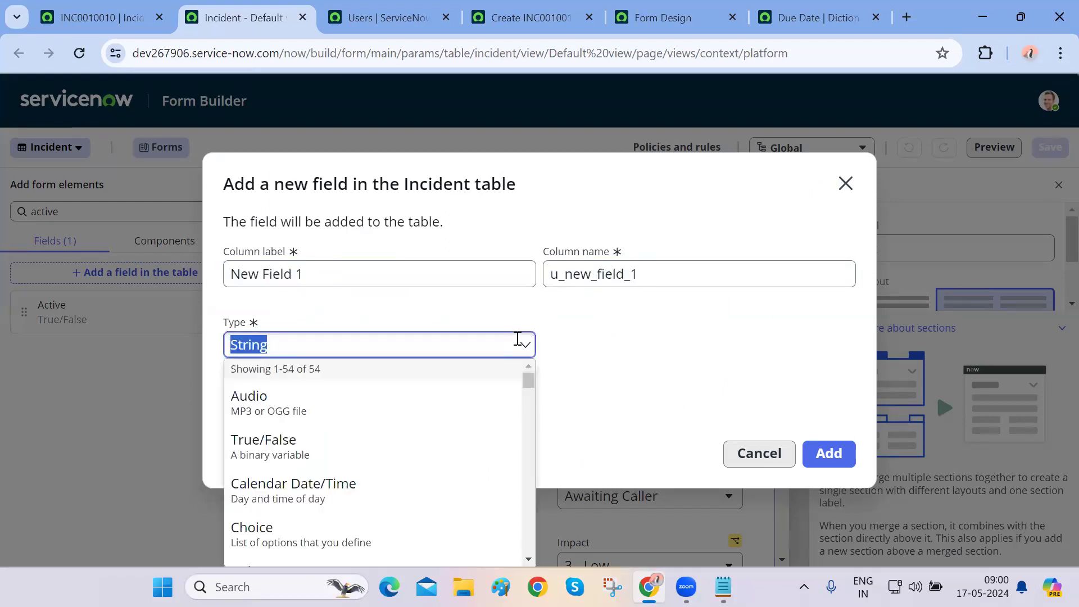
pyautogui.scroll(-5, 419, 447)
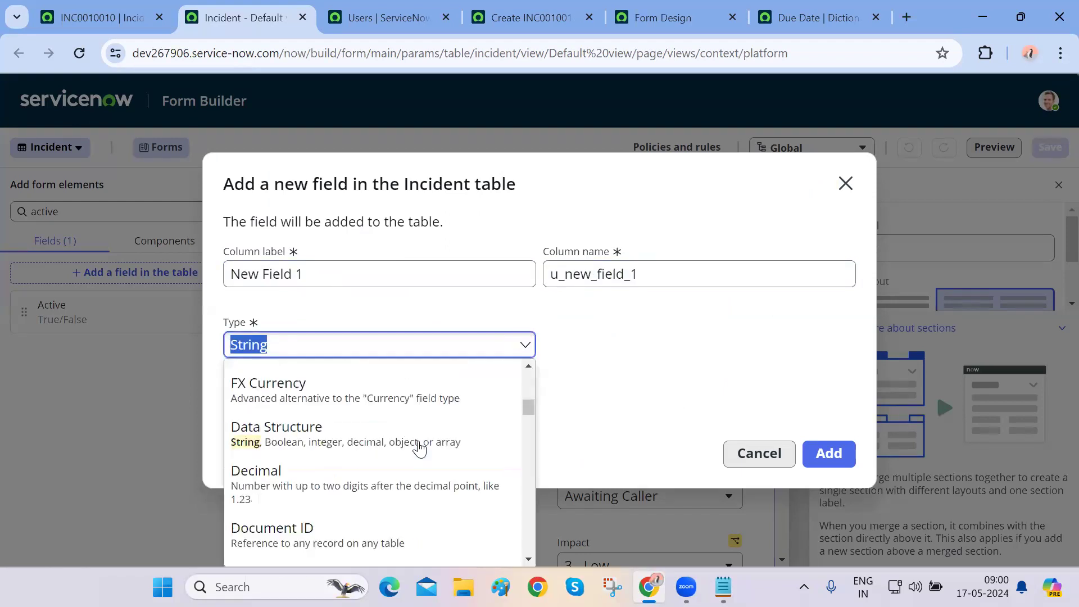
pyautogui.click(719, 344)
pyautogui.click(238, 395)
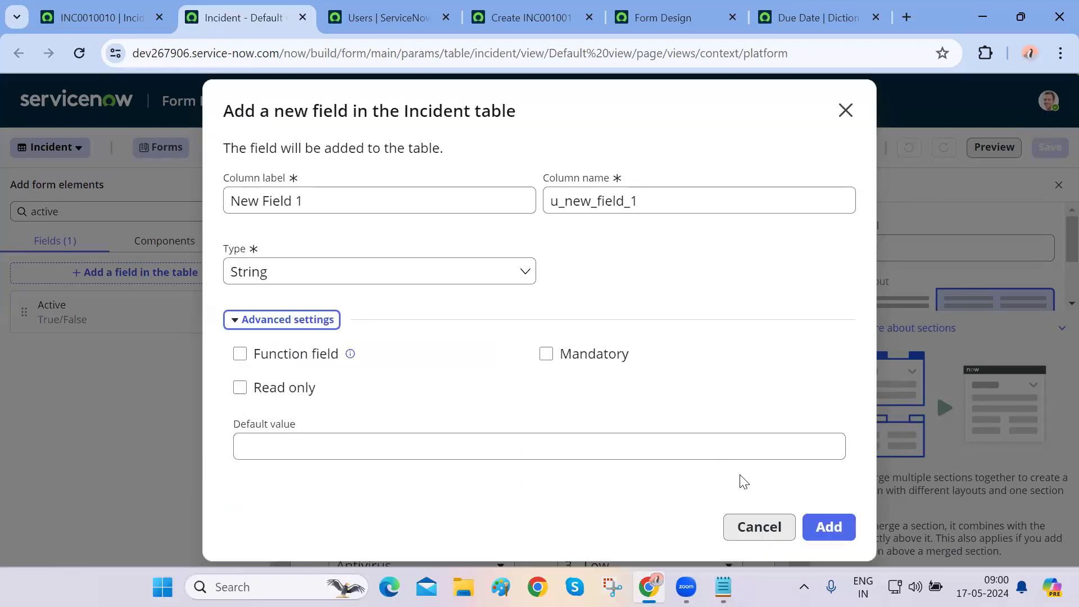
pyautogui.click(743, 534)
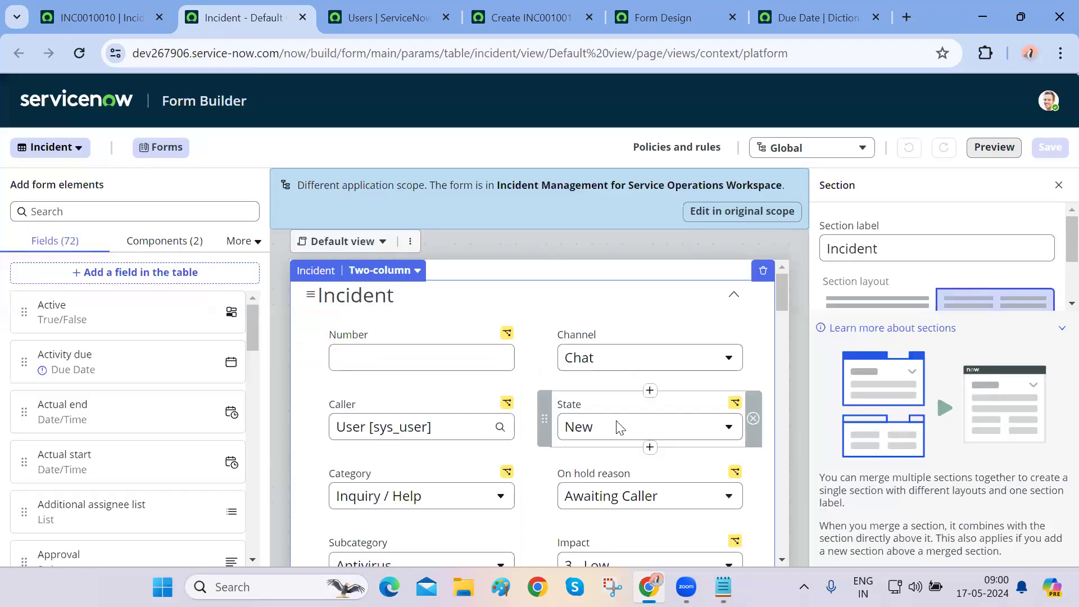